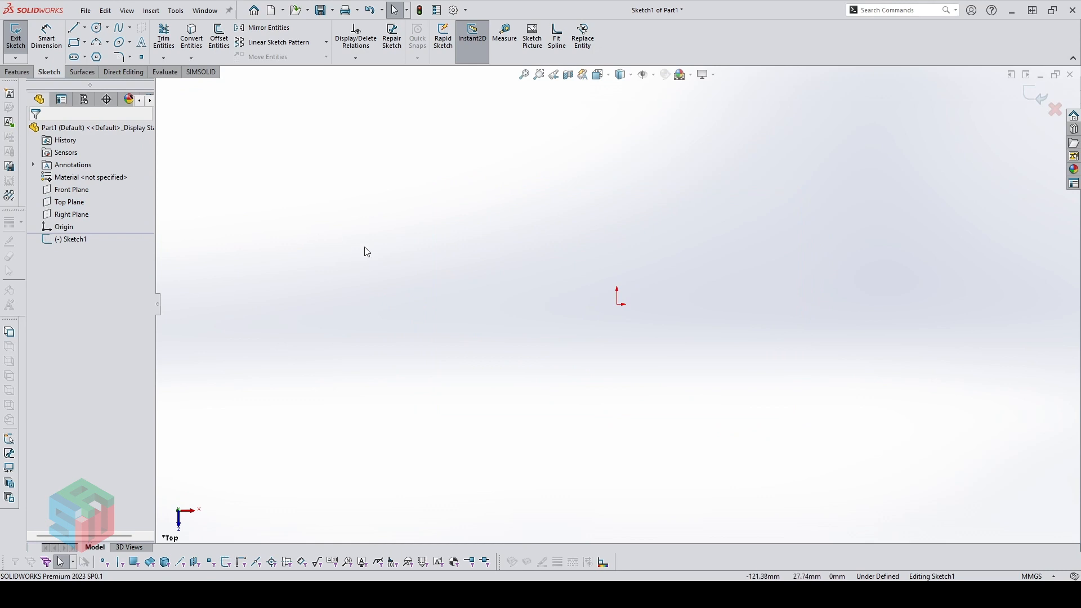
# Sketch a corner rectangle about 109 by 27 mm to the left of the origin
pyautogui.press('r')
pyautogui.click(355, 270)
pyautogui.click(582, 325)
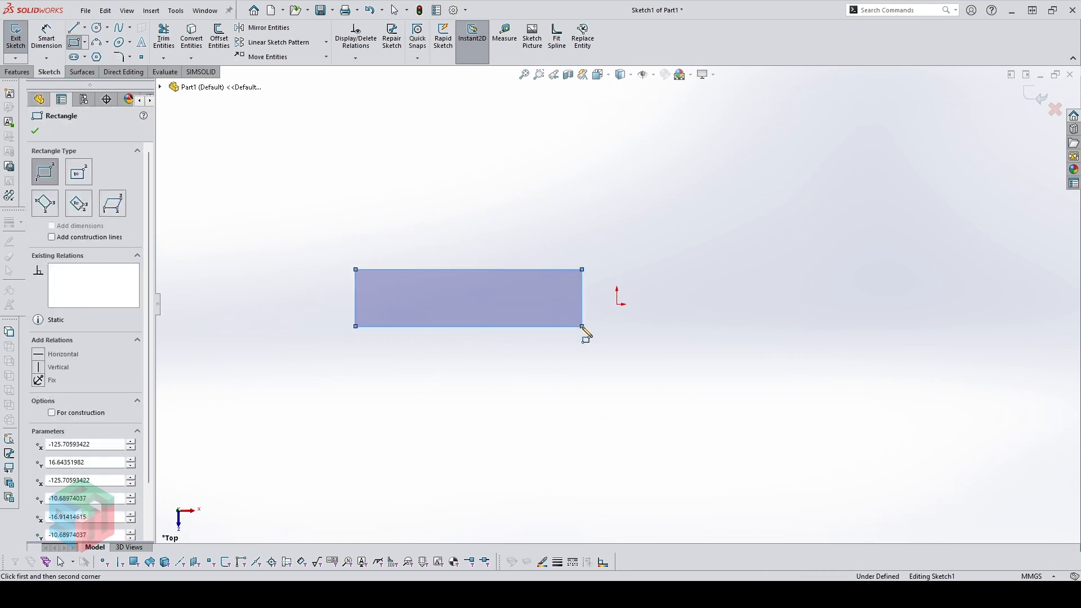
pyautogui.press('Escape')
# Place the midpoint of the rectangle's right edge on the origin with a sketch relation
pyautogui.rightClick(582, 302)
pyautogui.click(622, 322)
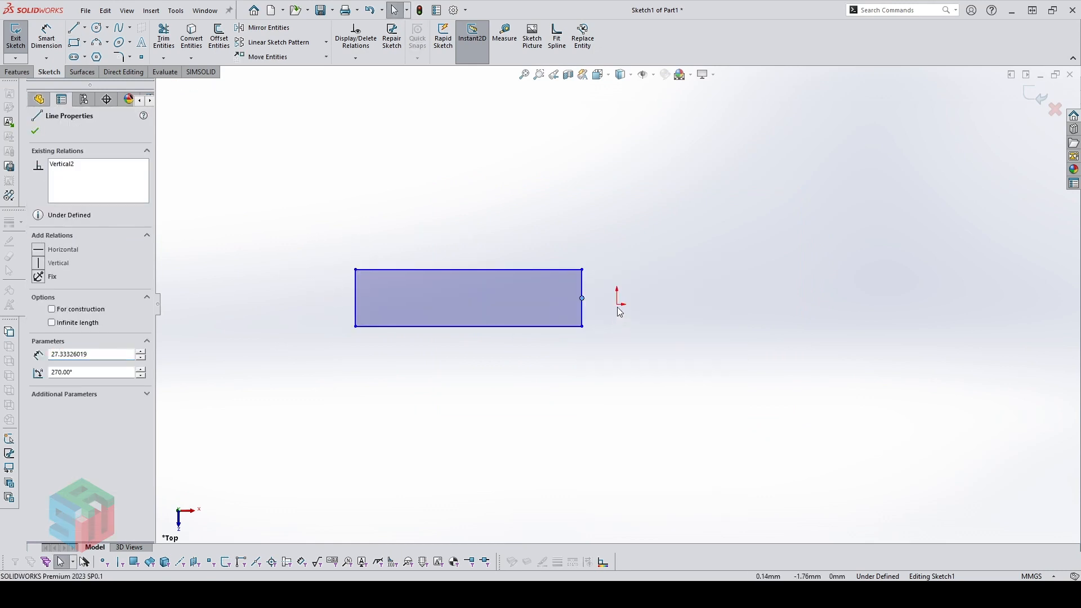
pyautogui.keyDown('ctrl'); pyautogui.click(619, 305); pyautogui.keyUp('ctrl')
pyautogui.click(679, 267)
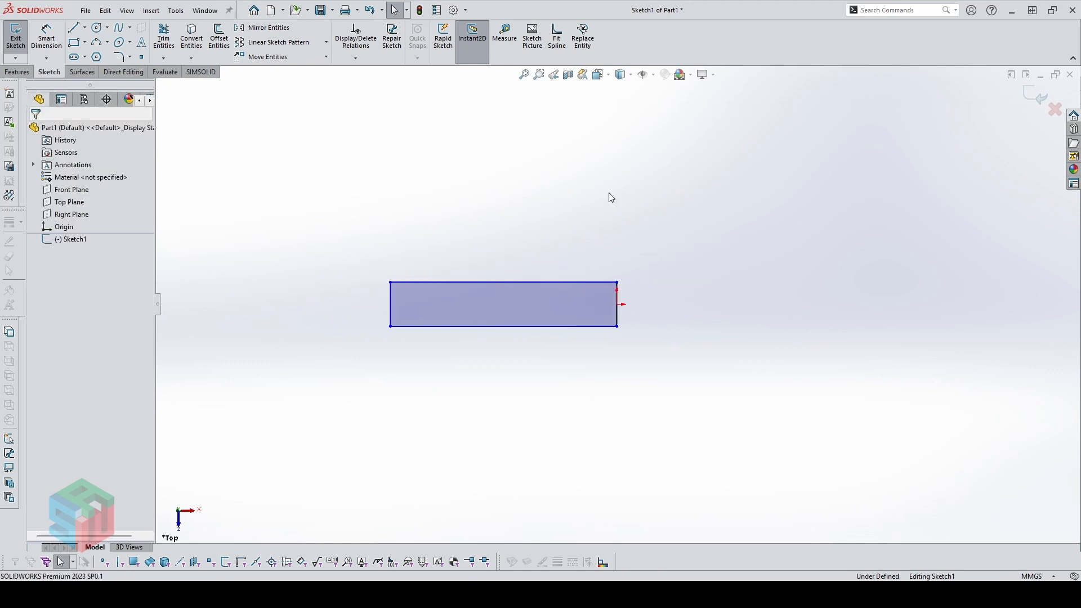
# Dimension the rectangle's right edge and set its height to 16 mm
pyautogui.press('d')
pyautogui.click(632, 296)
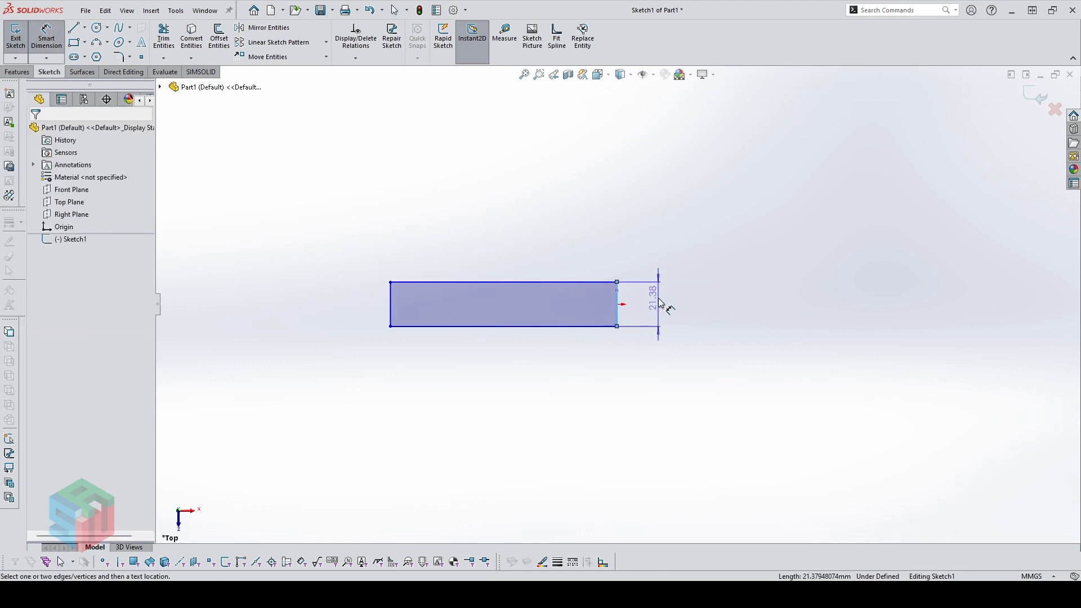
pyautogui.click(655, 297)
pyautogui.press('Return')
pyautogui.press('Escape')
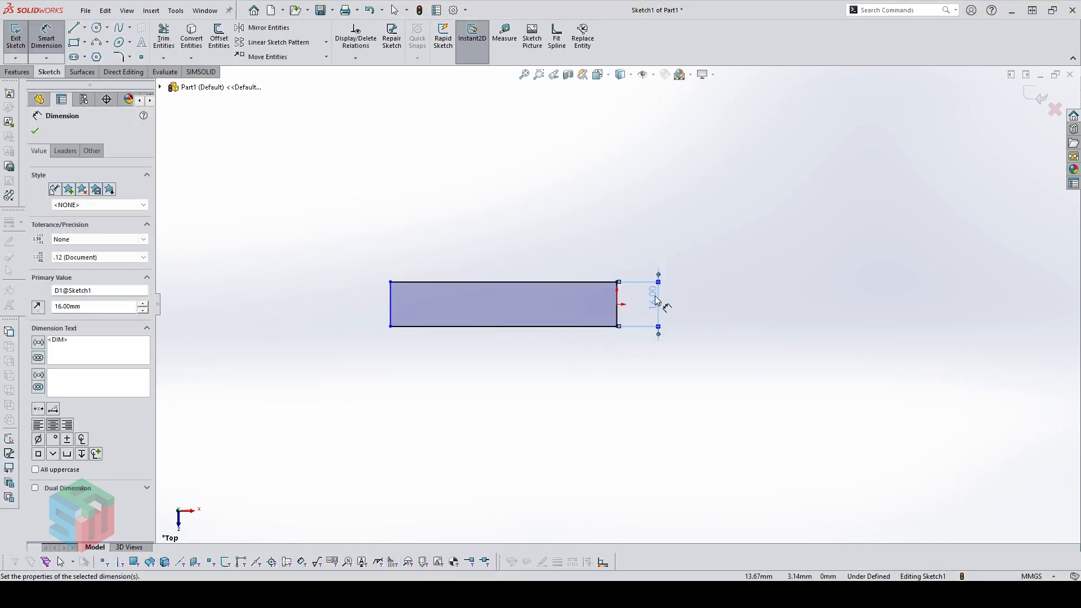
# Stretch the rectangle to the left and dimension its top edge to a length of 233.5 mm
pyautogui.moveTo(282, 290); pyautogui.dragTo(222, 292)
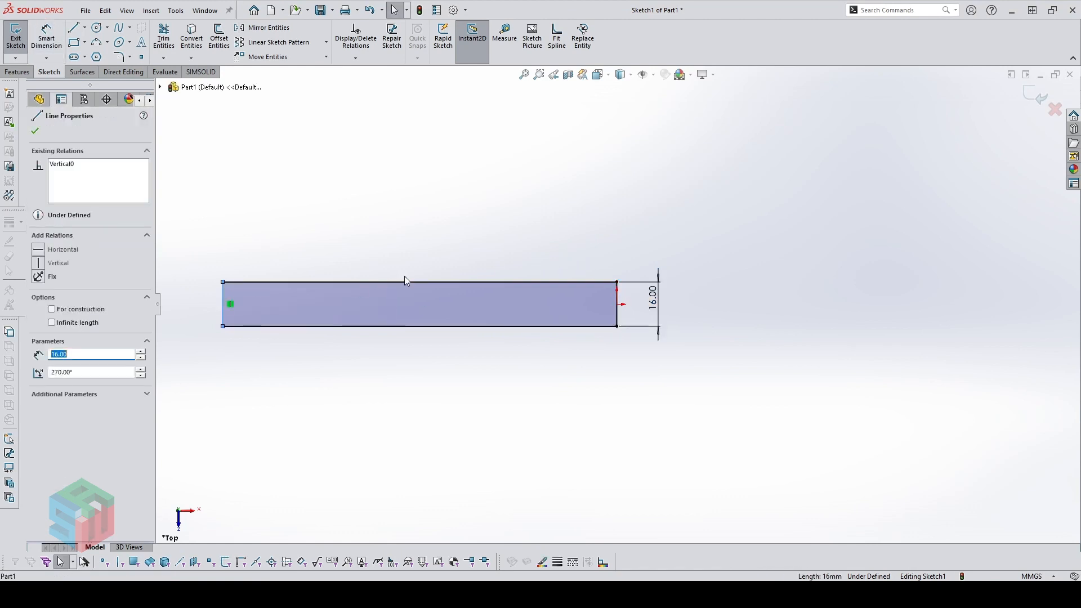
pyautogui.press('d')
pyautogui.click(416, 282)
pyautogui.click(420, 246)
pyautogui.write('233.5')
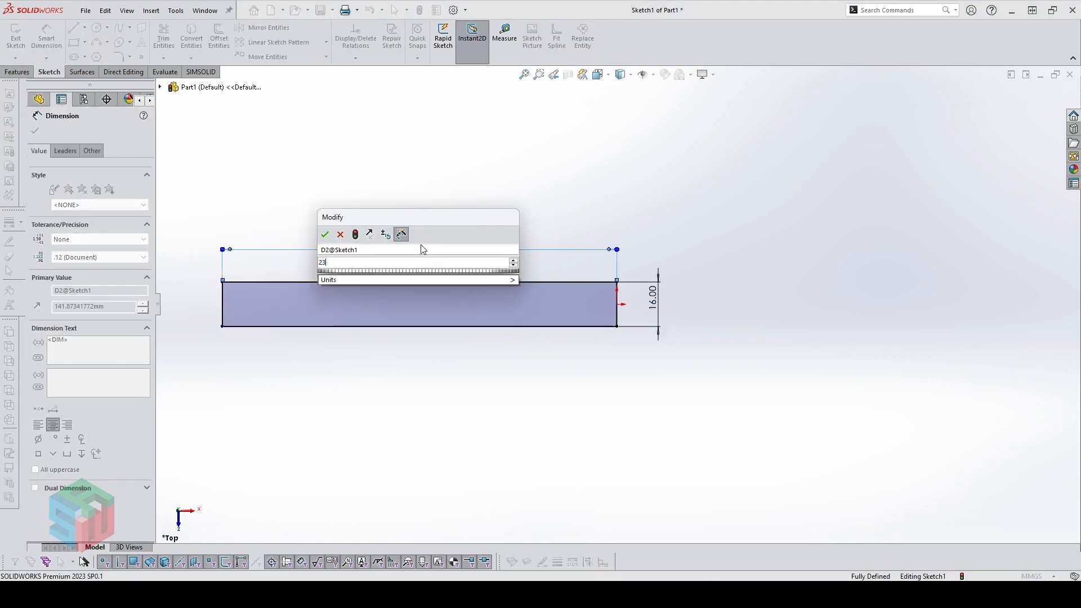
pyautogui.press('Return')
pyautogui.press('Escape')
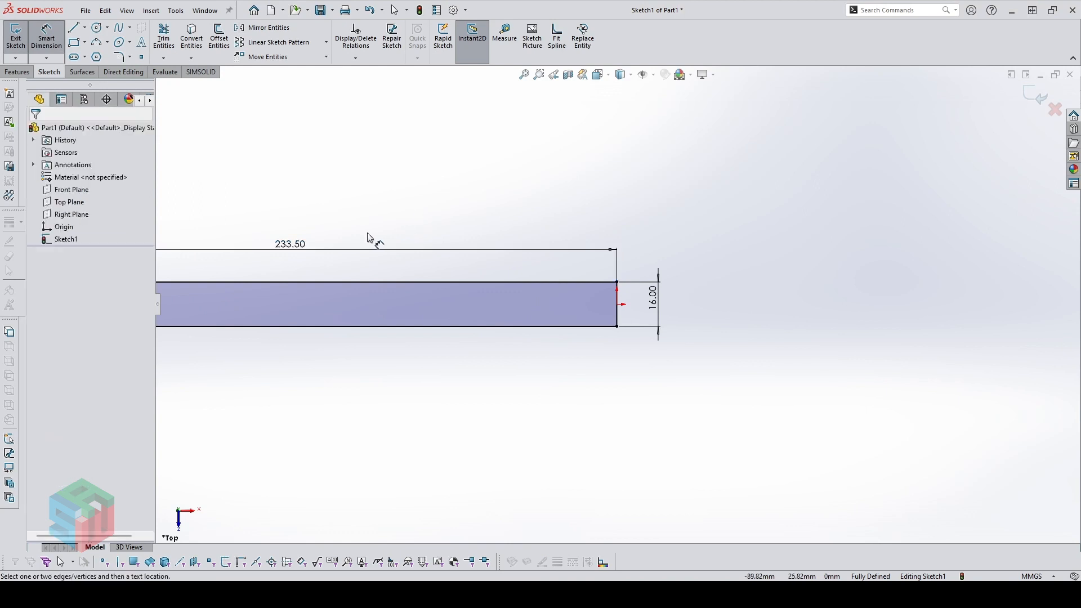
# Extend the rectangle's left edge beyond its upper and lower corners using Power trim
pyautogui.press('f')
pyautogui.scroll(-1, 273, 273)
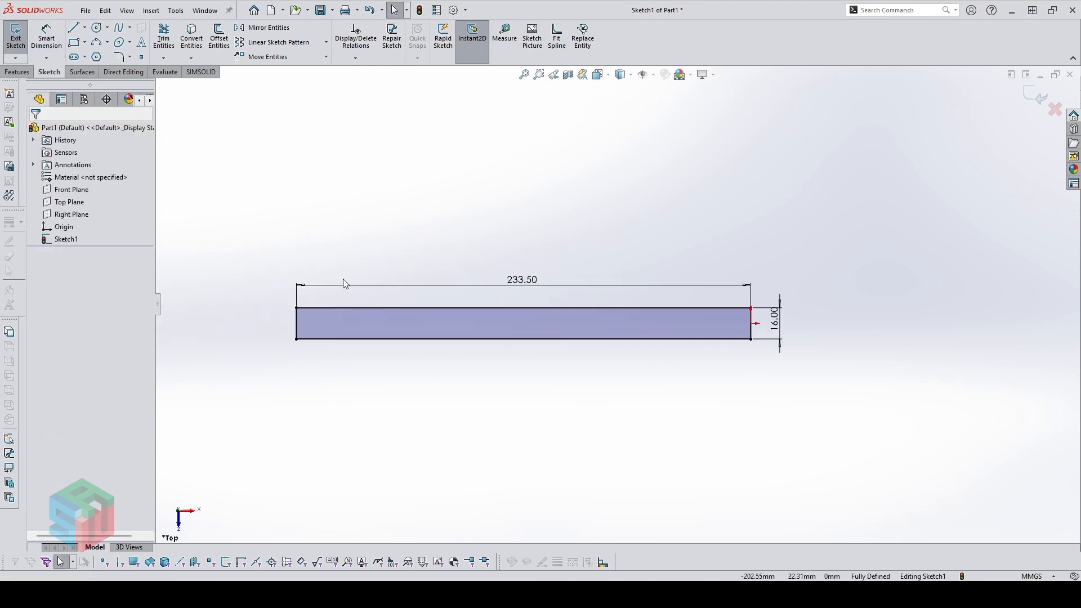
pyautogui.scroll(-1, 340, 335)
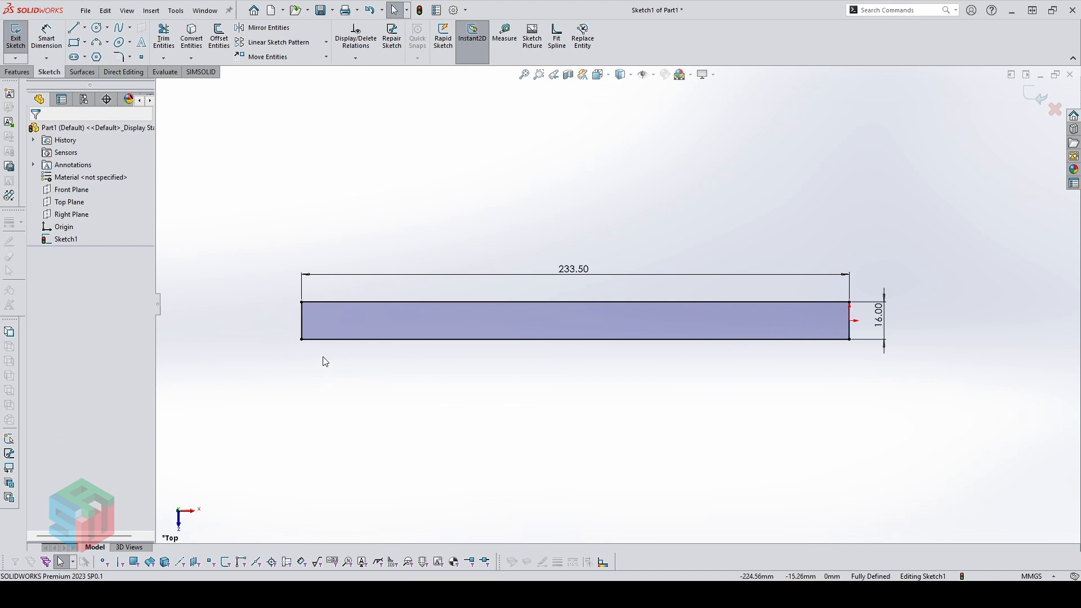
pyautogui.press('l')
pyautogui.press('t')
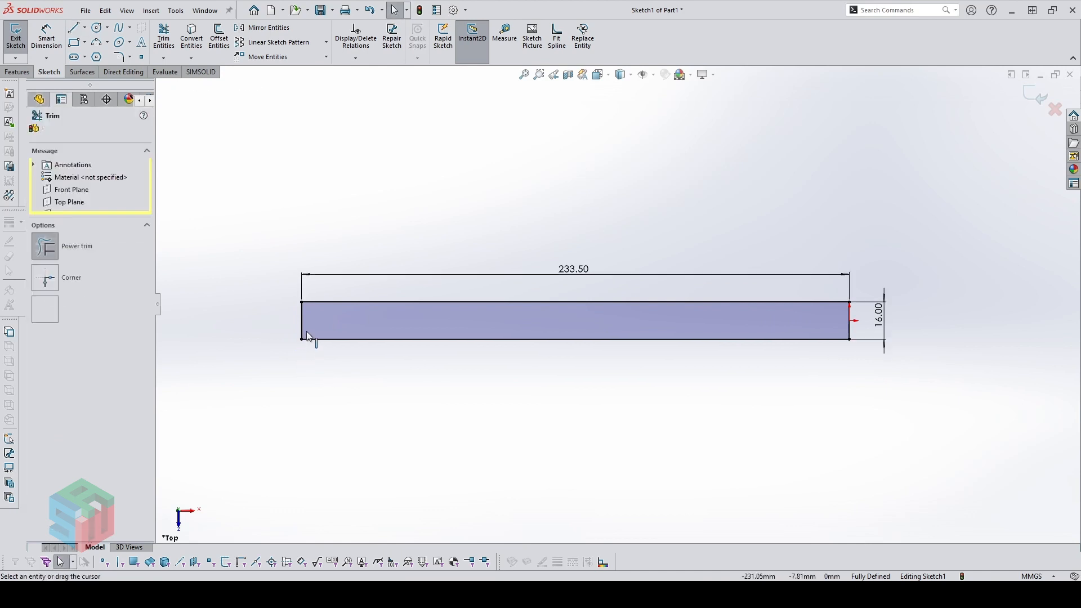
pyautogui.click(303, 327)
pyautogui.click(302, 386)
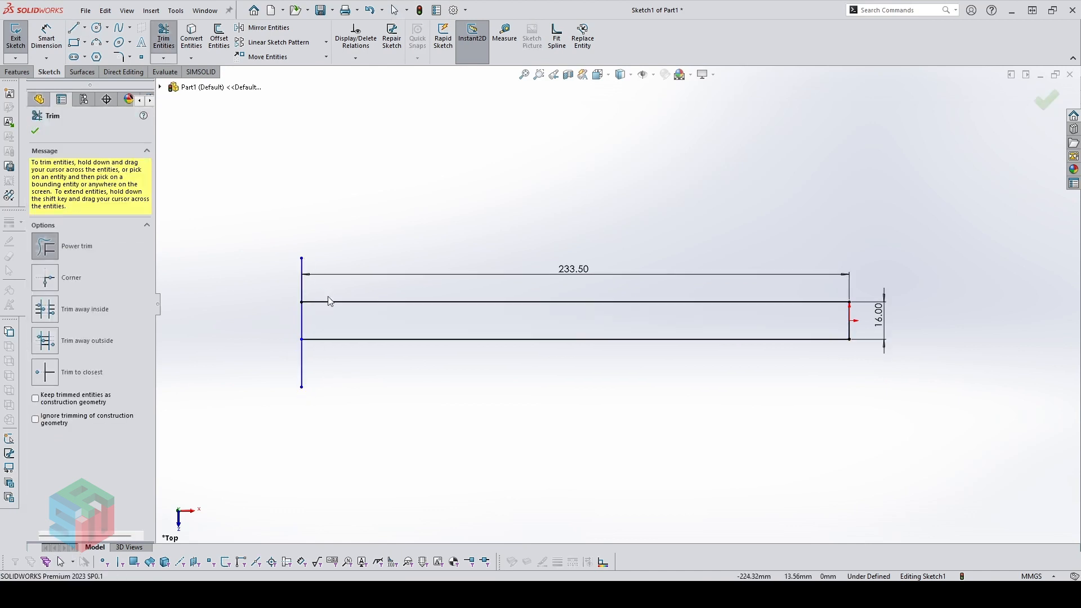
pyautogui.press('Escape')
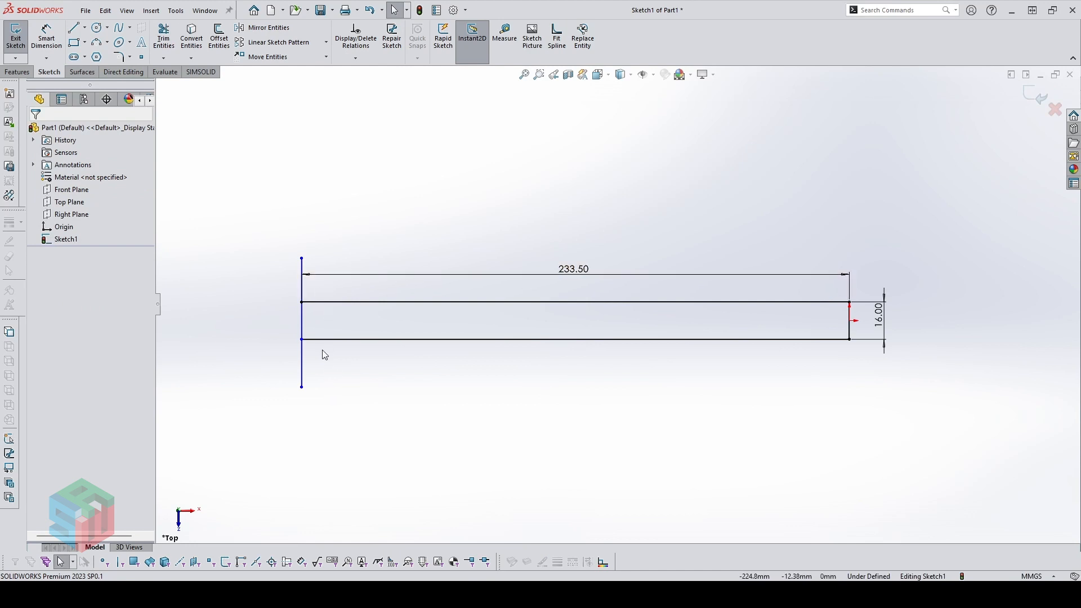
# Sketch the open lower jaw outline with connected lines from the left edge's lower end, finishing with a vertical line up into the bar
pyautogui.press('l')
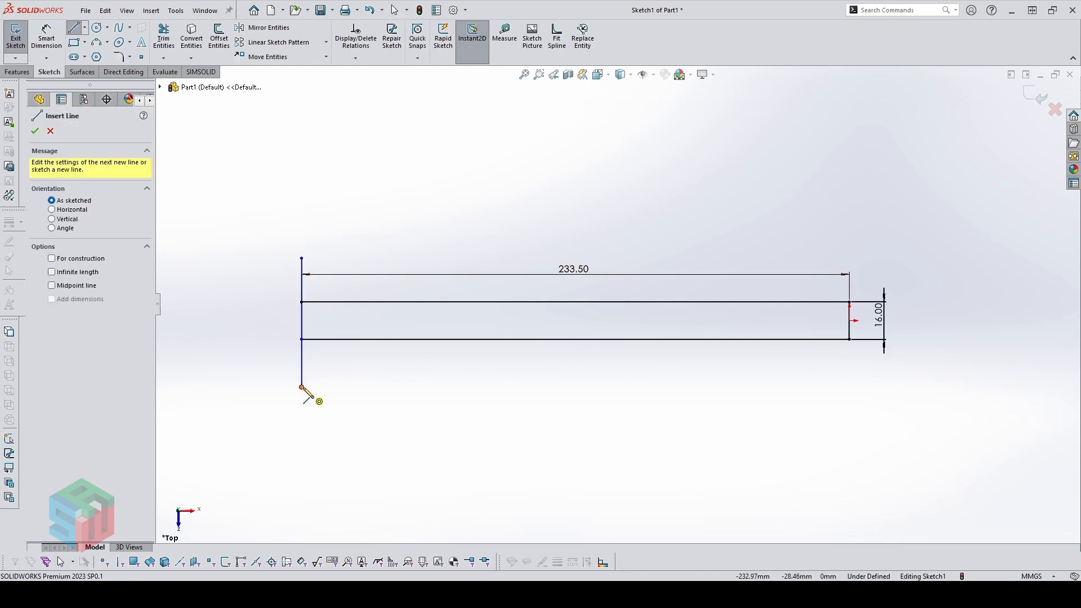
pyautogui.click(302, 388)
pyautogui.click(328, 461)
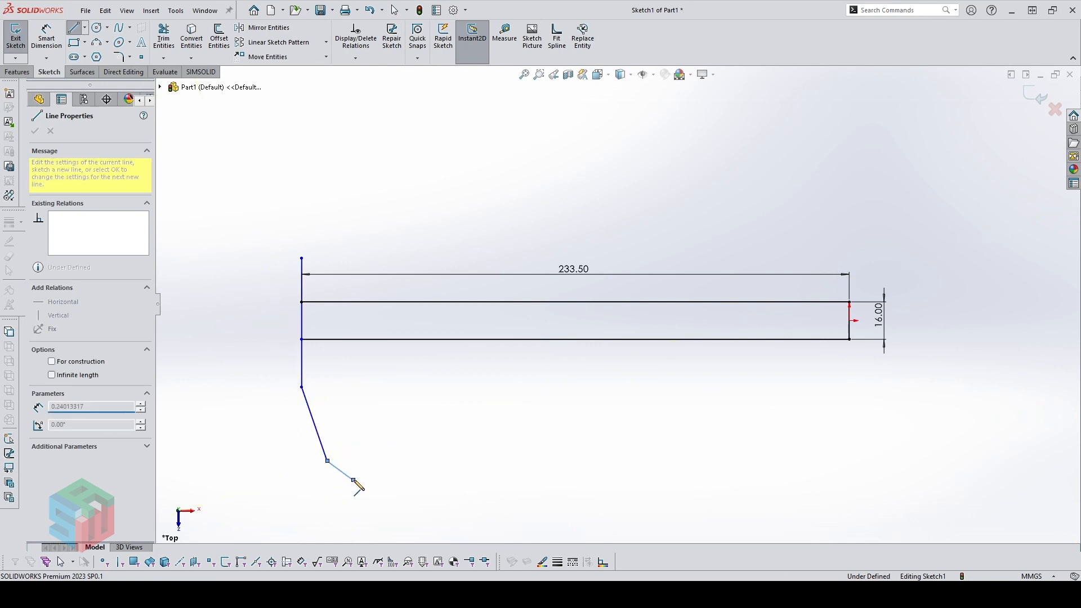
pyautogui.click(350, 385)
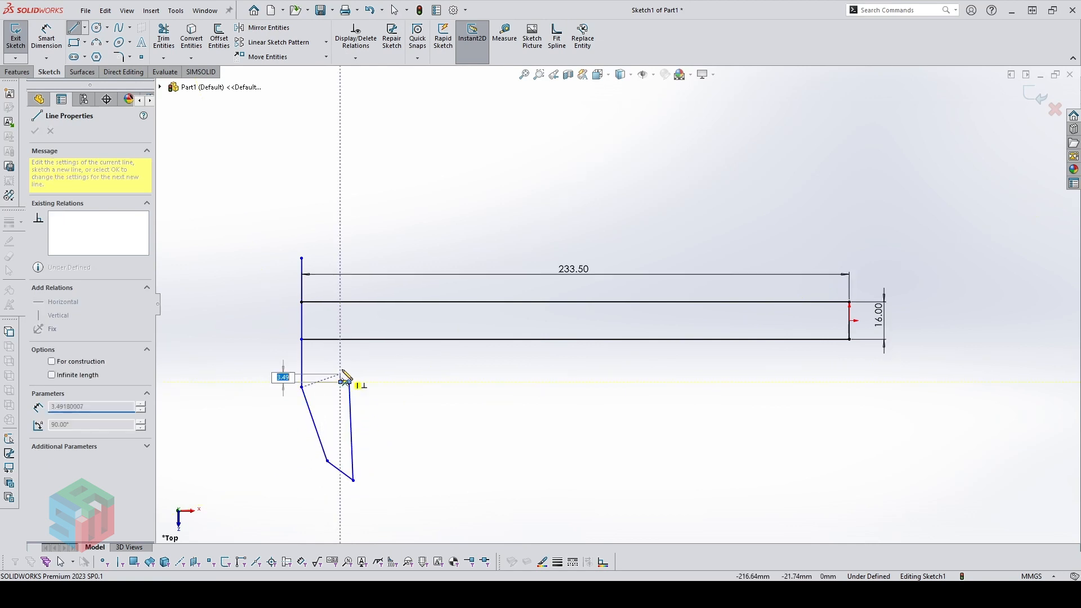
pyautogui.click(340, 328)
pyautogui.press('Escape')
# Sketch a short horizontal ledge from the left edge's upper end and a vertical line rising from it, aligned with the lower jaw's vertical line
pyautogui.scroll(-1, 340, 331)
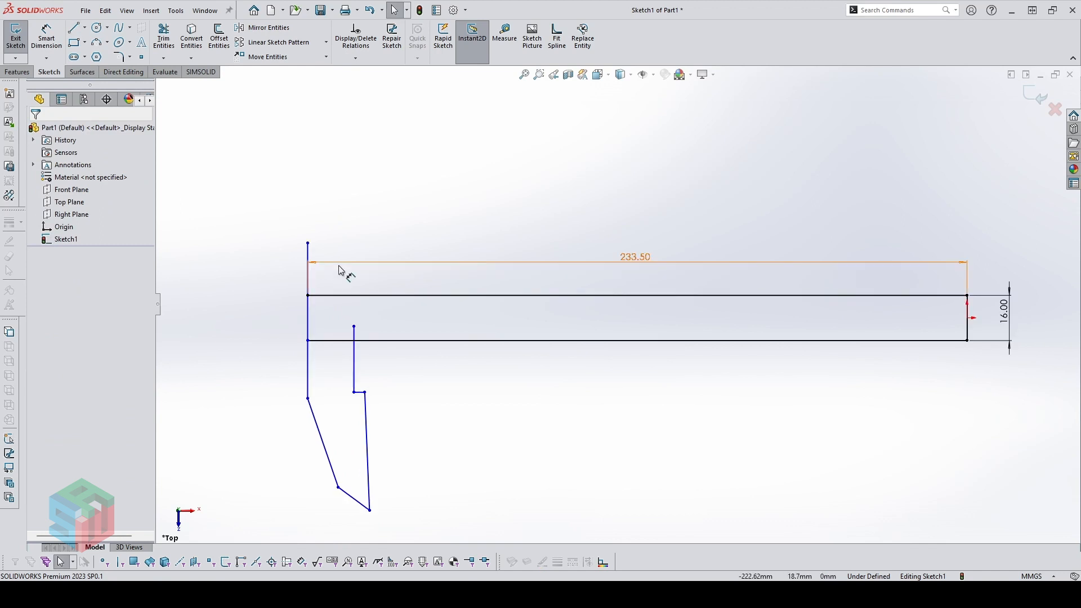
pyautogui.press('l')
pyautogui.click(308, 243)
pyautogui.click(354, 243)
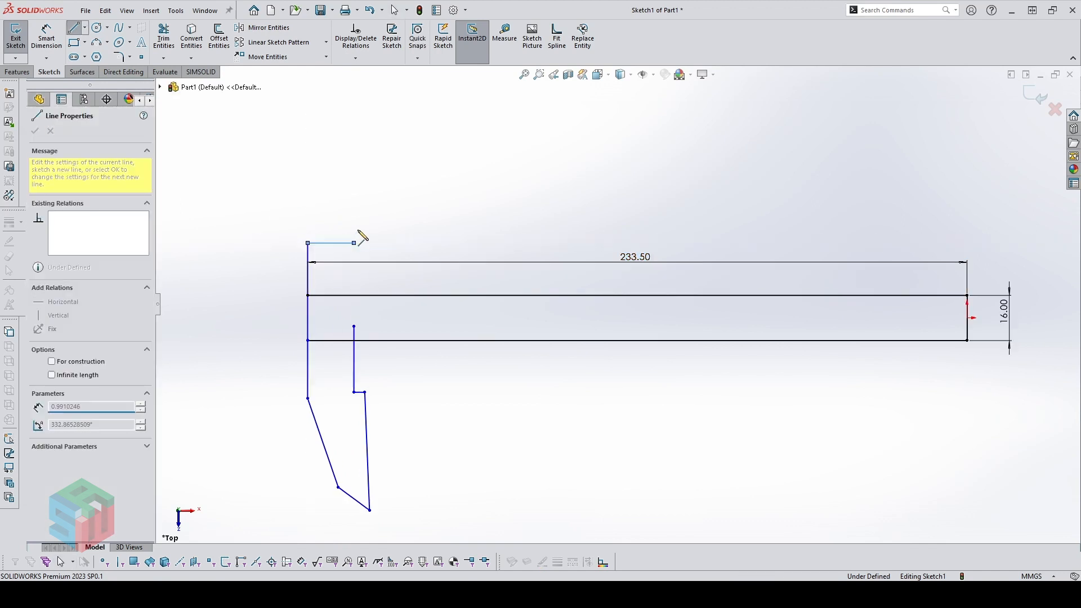
pyautogui.click(354, 196)
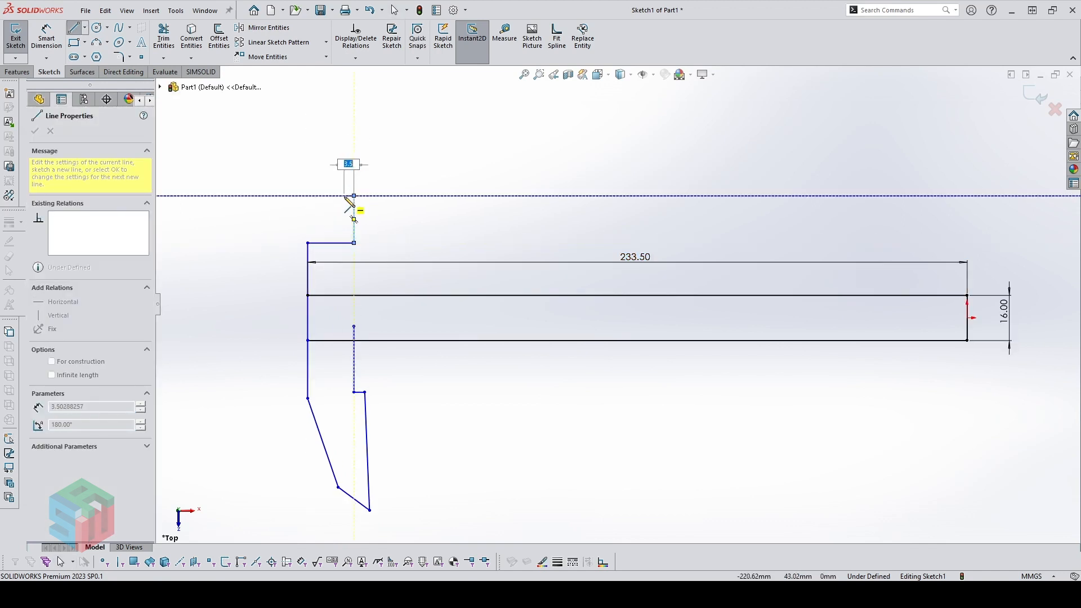
# Continue the upper jaw outline with a tangent arc of about 3.9 mm radius, a vertical line, a rounded tip arc, a slanted line and a vertical line down
pyautogui.scroll(-2, 355, 203)
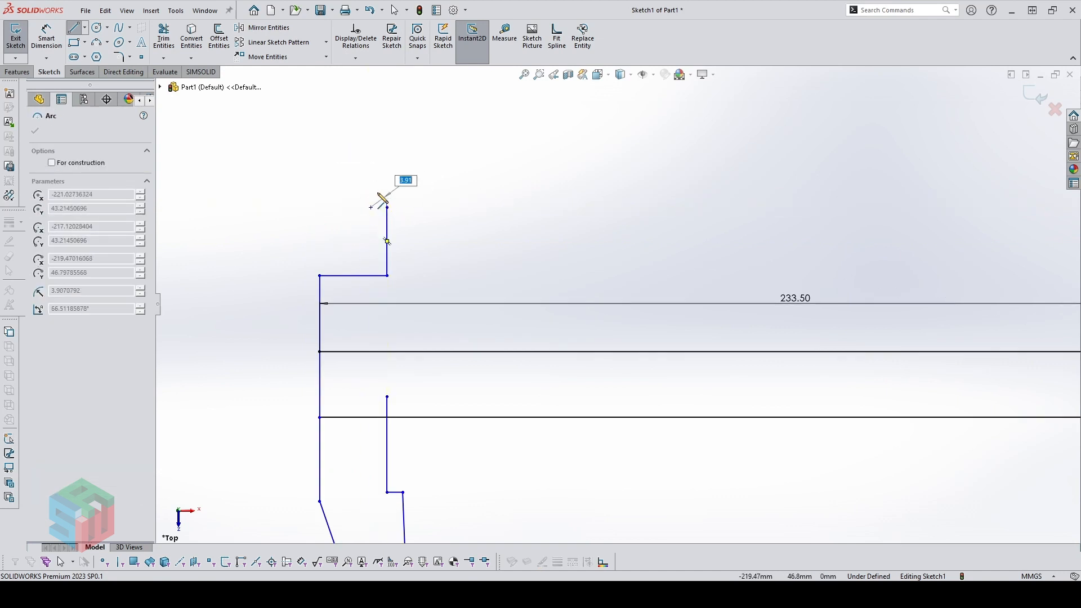
pyautogui.click(377, 194)
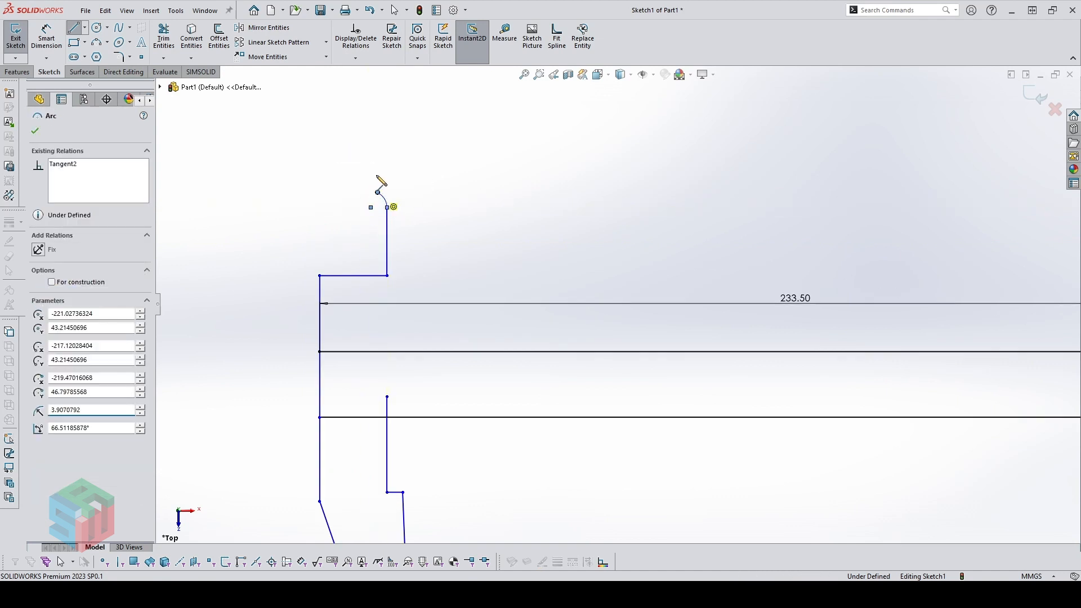
pyautogui.click(377, 147)
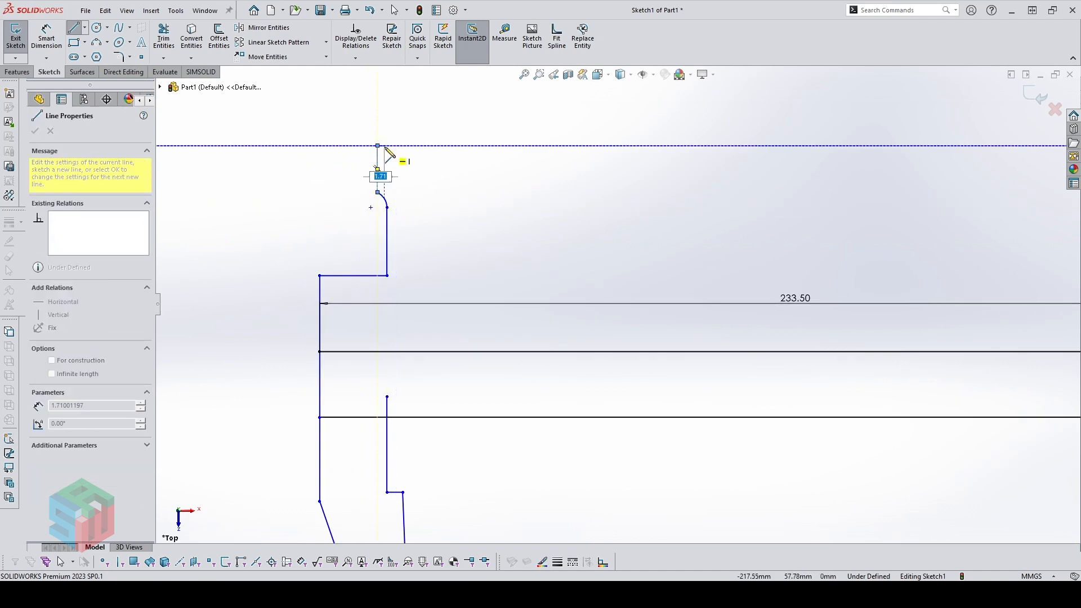
pyautogui.click(409, 168)
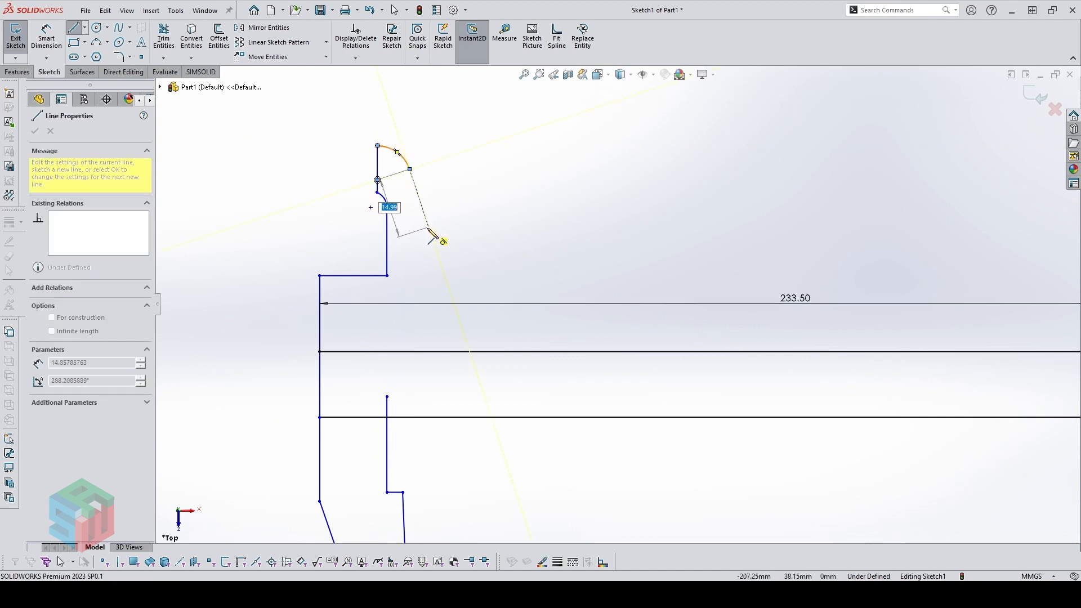
pyautogui.click(429, 227)
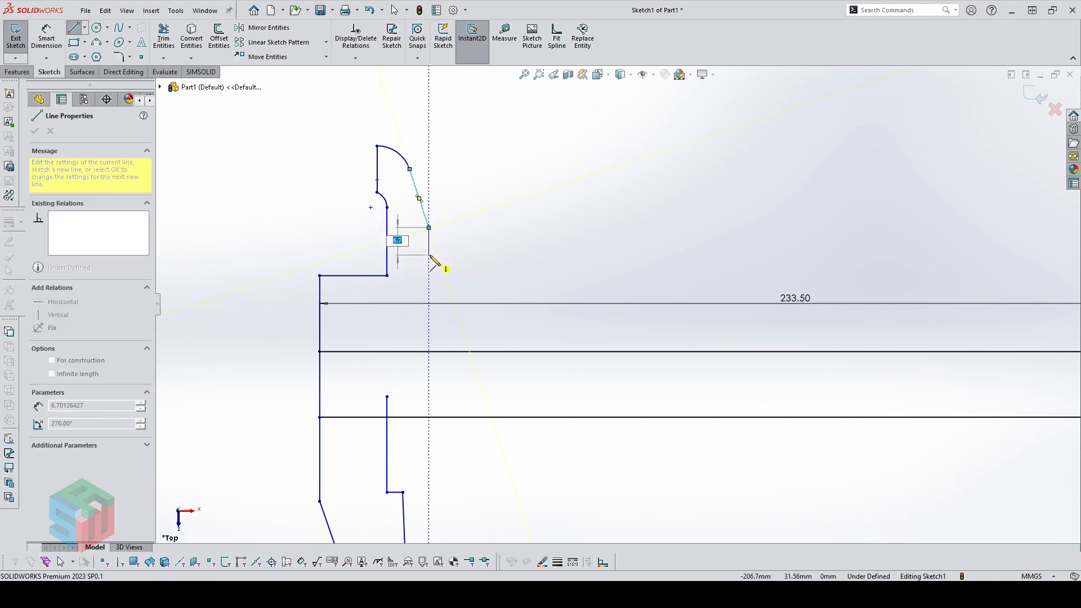
pyautogui.click(431, 284)
pyautogui.press('Escape')
# Draw a horizontal centerline about 236.5 mm long from the midpoint of the bar's right edge to just past its left edge
pyautogui.press('f')
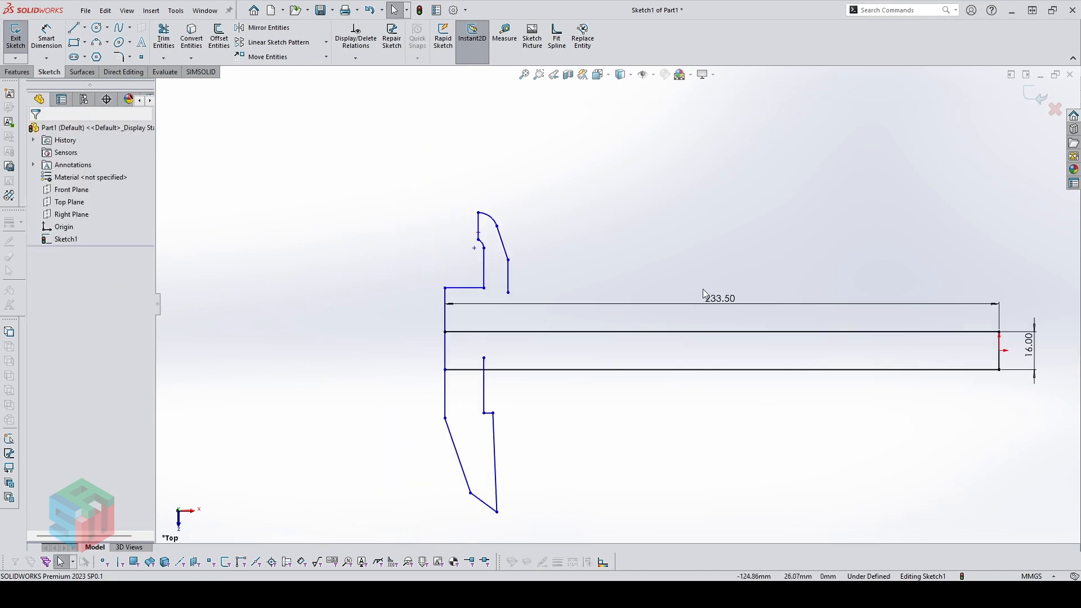
pyautogui.scroll(-1, 536, 352)
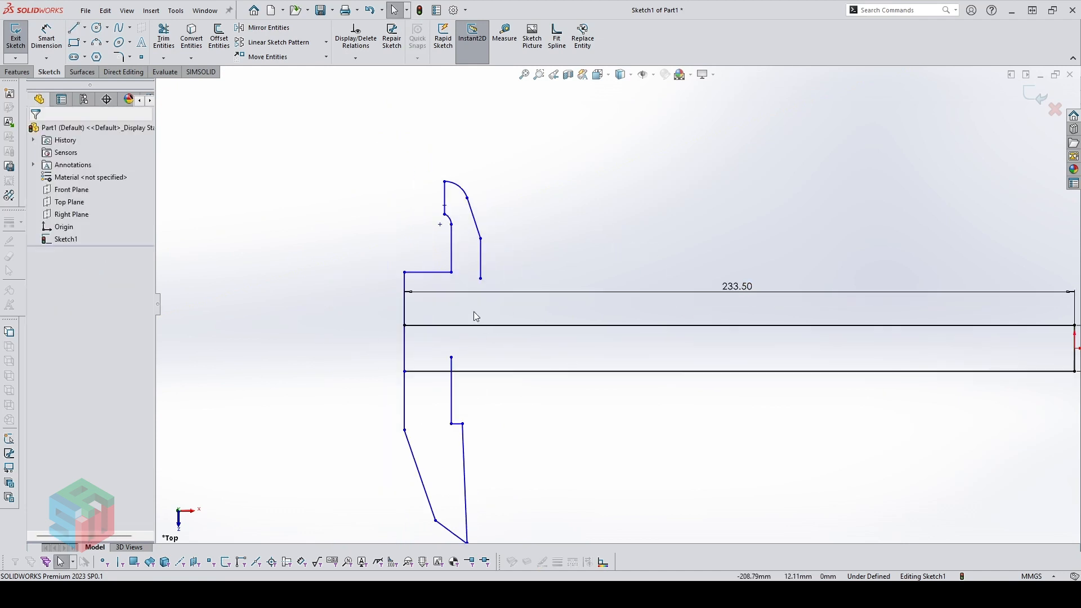
pyautogui.scroll(1, 619, 304)
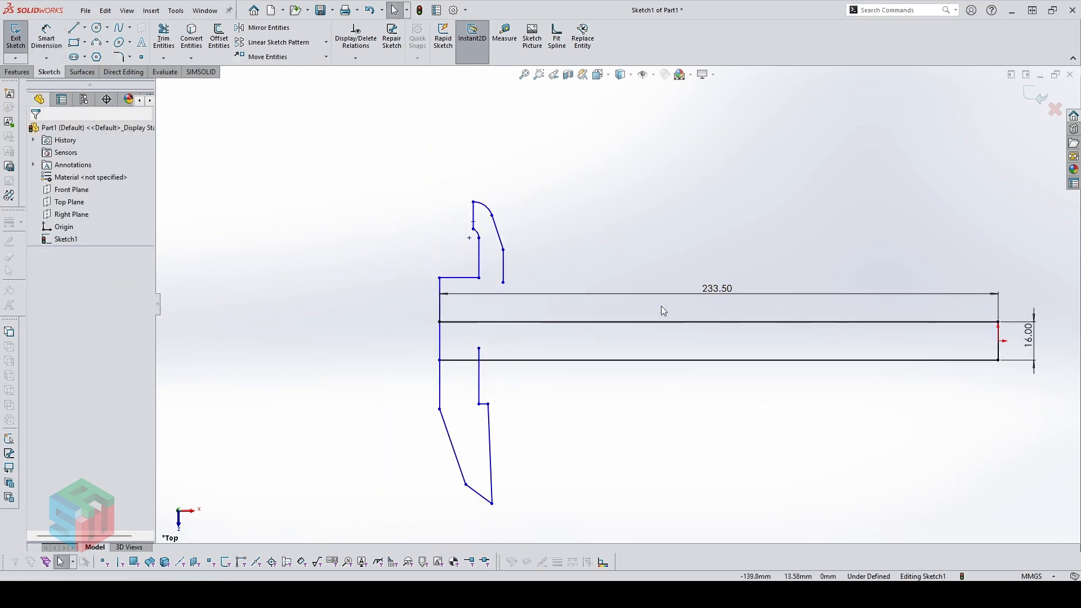
pyautogui.click(84, 27)
pyautogui.click(104, 69)
pyautogui.click(84, 28)
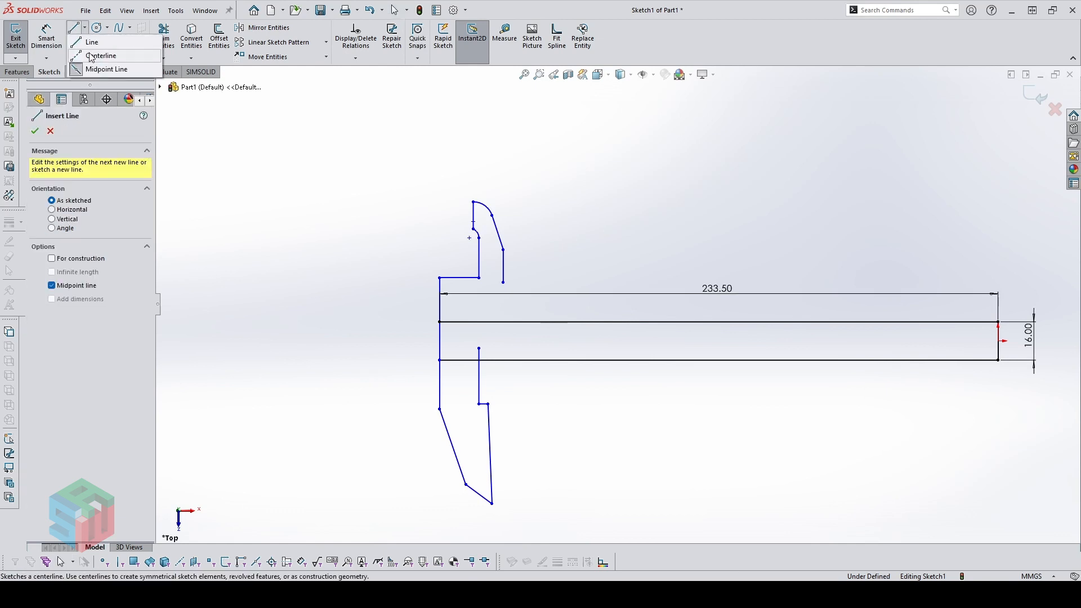
pyautogui.click(92, 56)
pyautogui.click(998, 340)
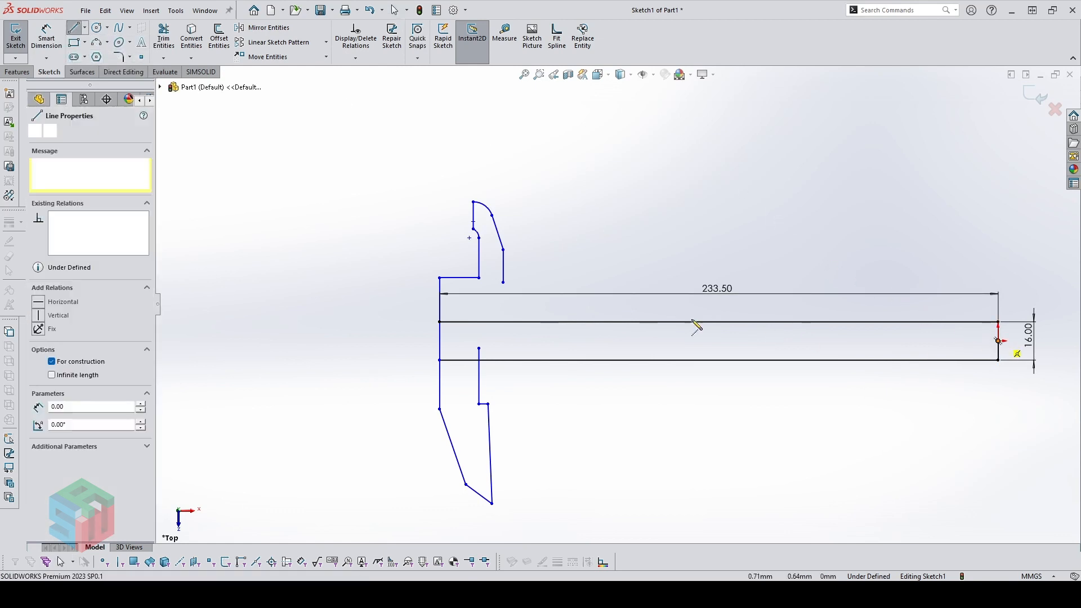
pyautogui.click(434, 341)
pyautogui.press('Escape')
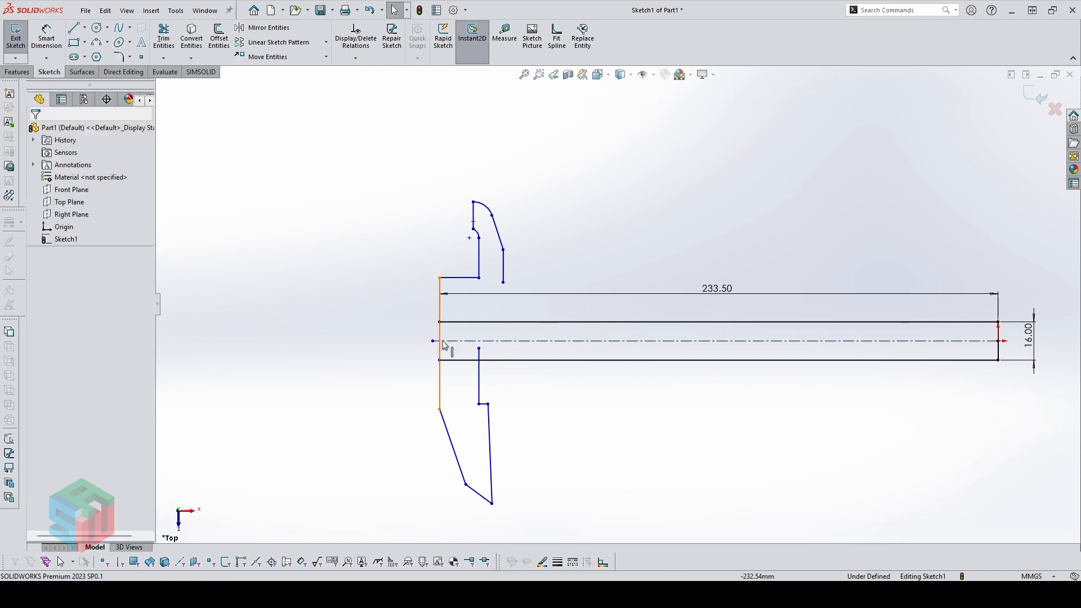
# Dimension the distance from the centerline to the upper jaw's horizontal ledge as 12.5 mm
pyautogui.scroll(-1, 469, 362)
pyautogui.press('d')
pyautogui.click(452, 337)
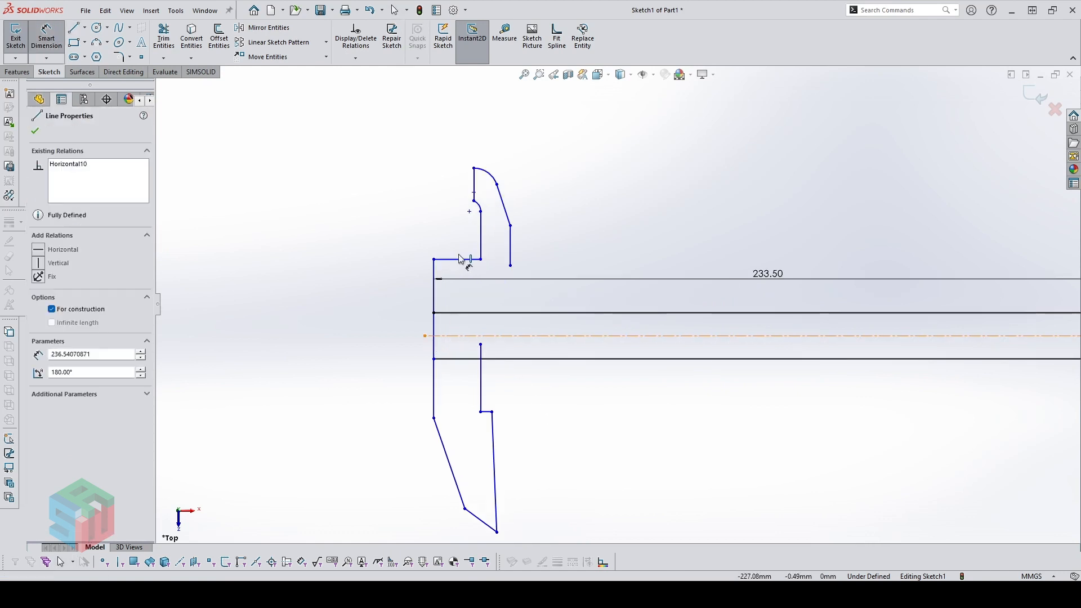
pyautogui.click(461, 260)
pyautogui.click(345, 283)
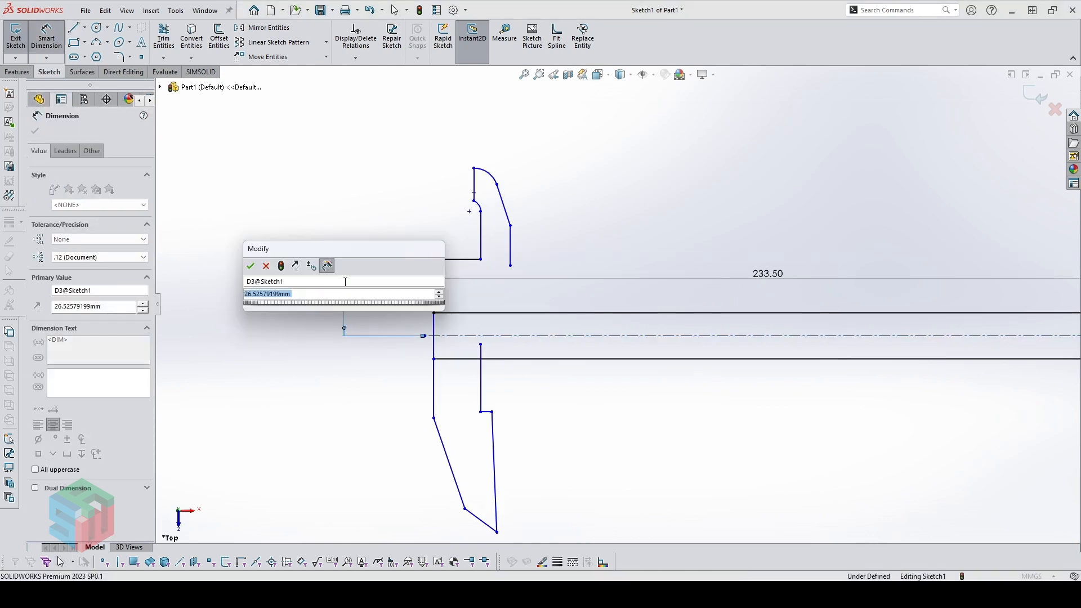
pyautogui.write('12.5')
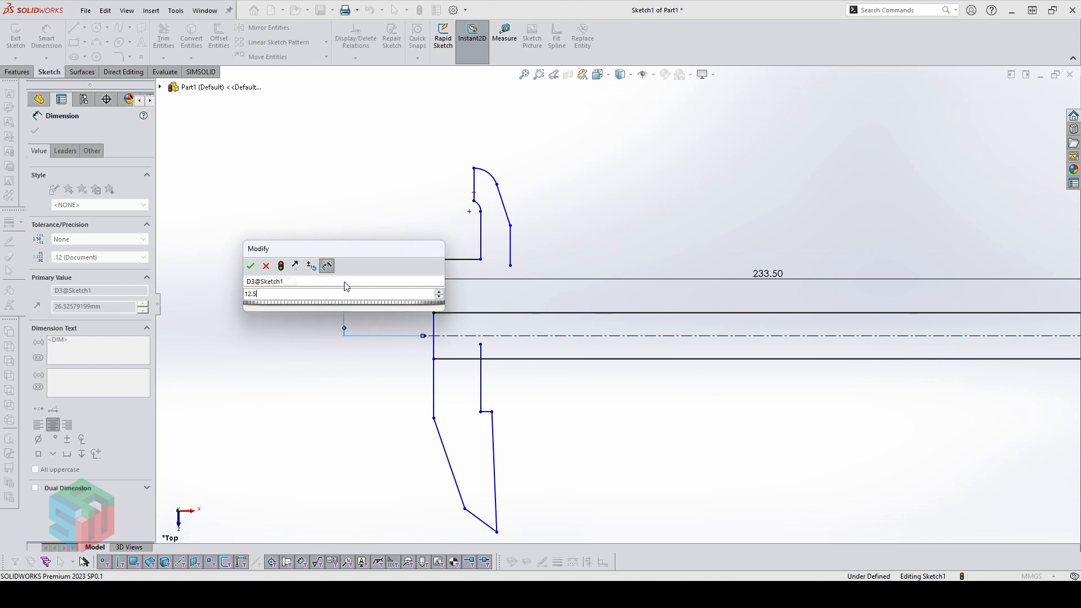
pyautogui.press('Return')
# Dimension the distance from the centerline to the corner where the left edge meets the lower jaw's slanted line as 12 mm
pyautogui.scroll(1, 487, 362)
pyautogui.scroll(-1, 488, 362)
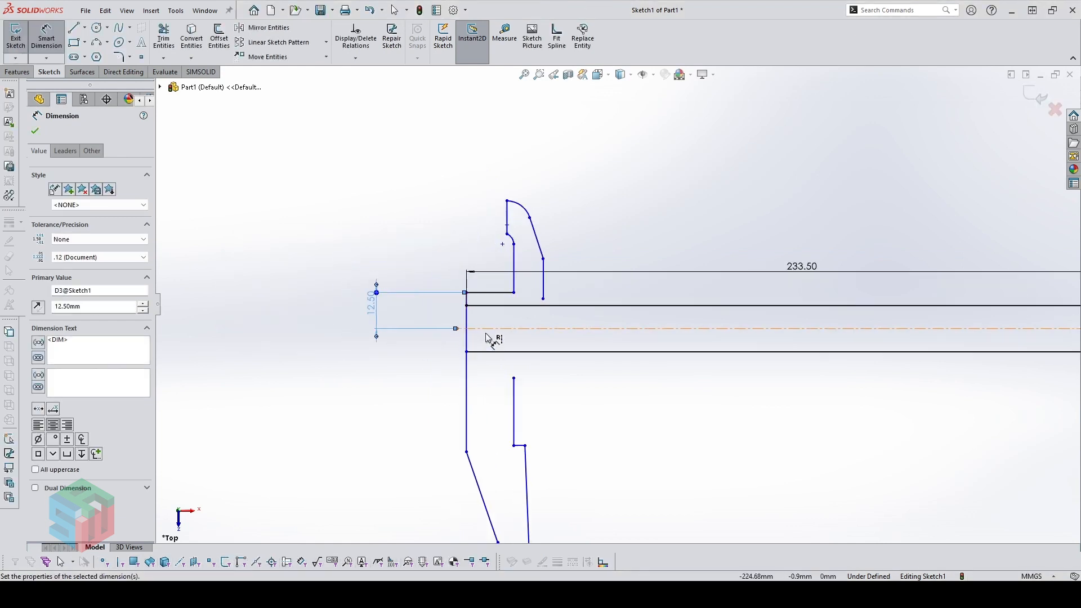
pyautogui.click(488, 329)
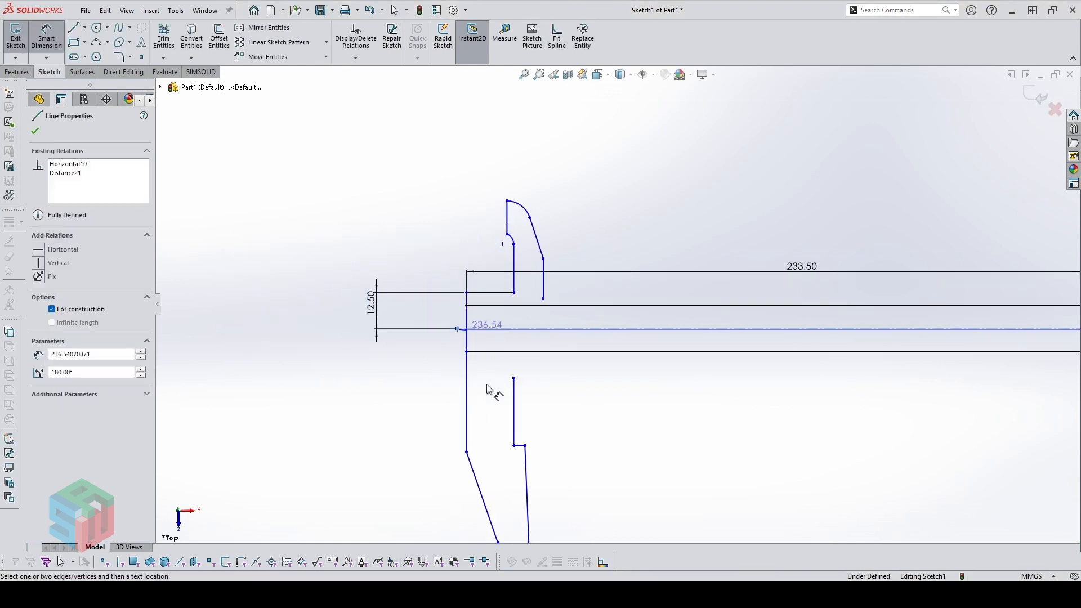
pyautogui.click(467, 451)
pyautogui.click(422, 434)
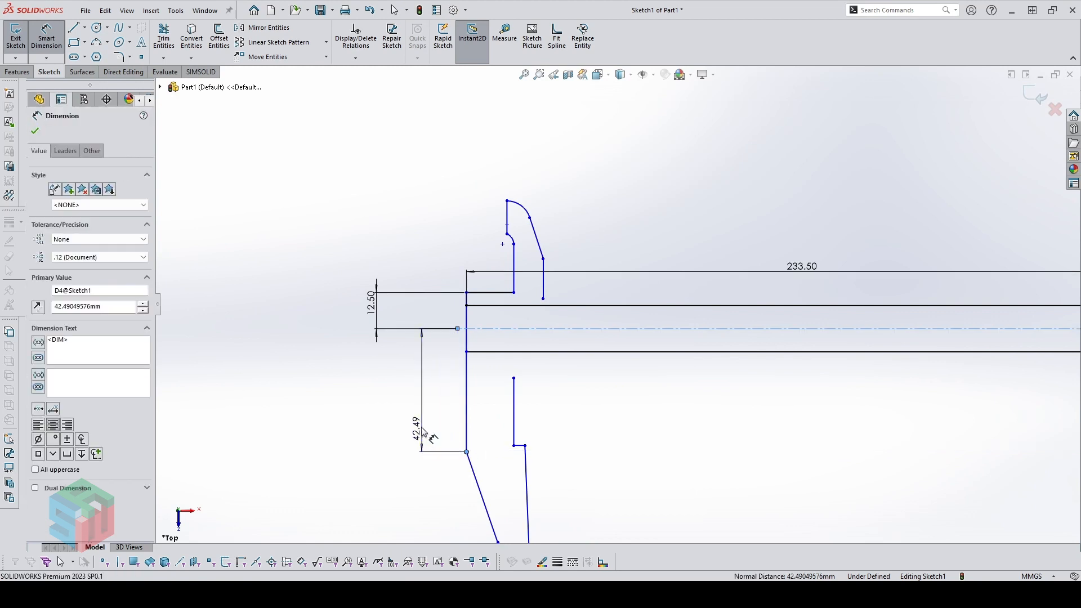
pyautogui.write('12')
pyautogui.press('Return')
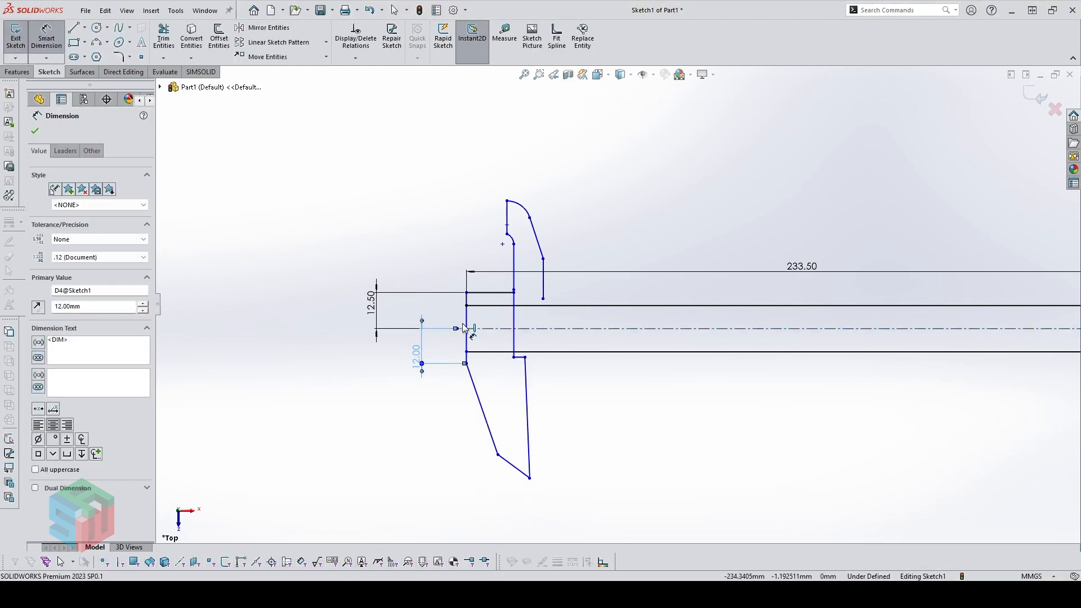
# Separate the left vertical edge from the bar line ends and reattach the 233.5 mm overall length dimension to that edge
pyautogui.press('Escape')
pyautogui.click(465, 323)
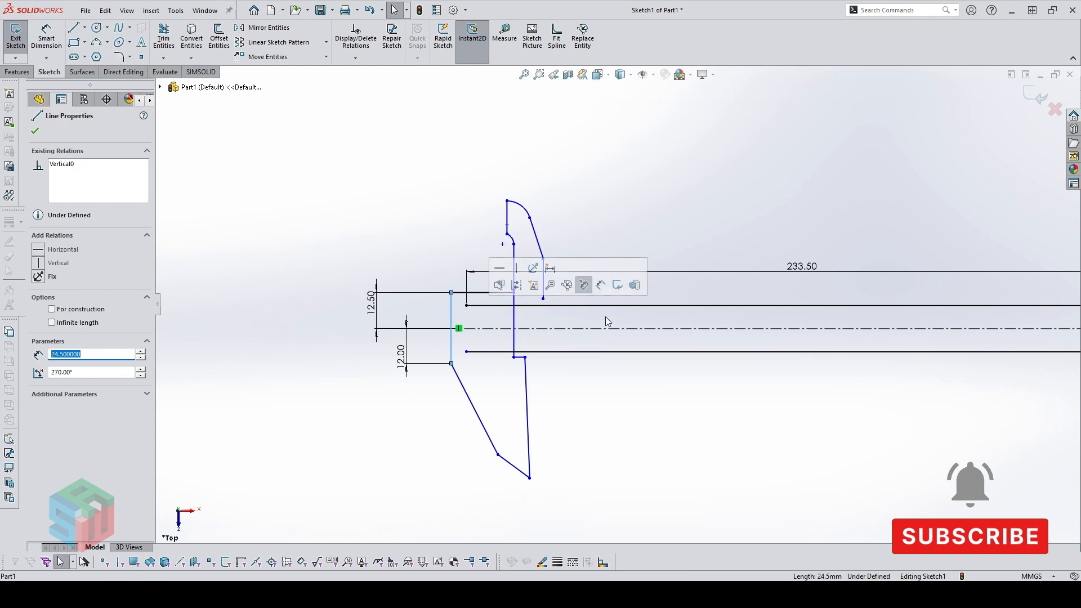
pyautogui.scroll(-2, 606, 321)
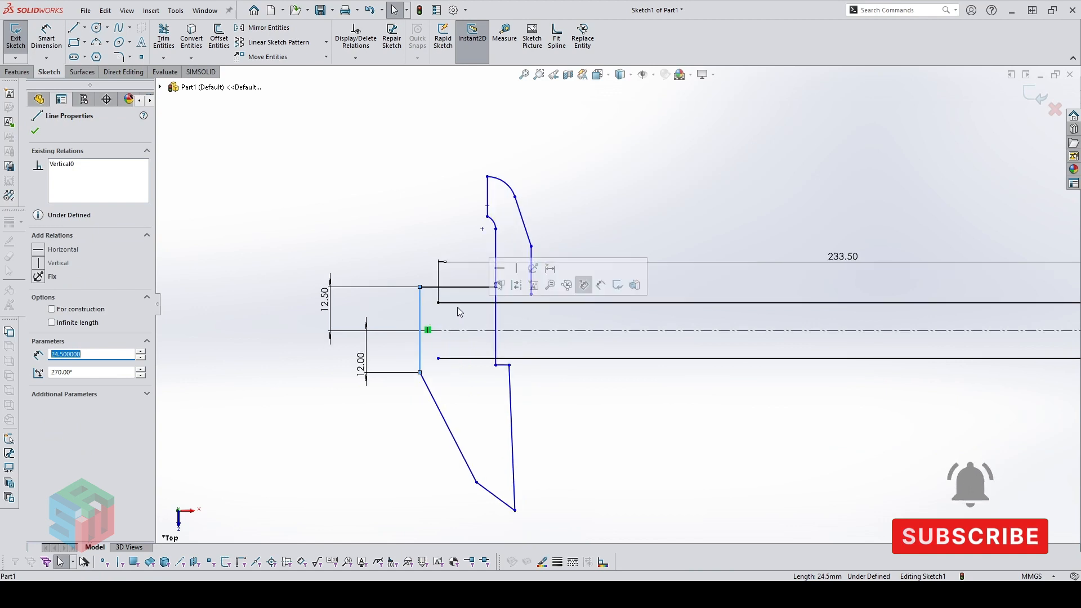
pyautogui.press('Escape')
pyautogui.click(440, 303)
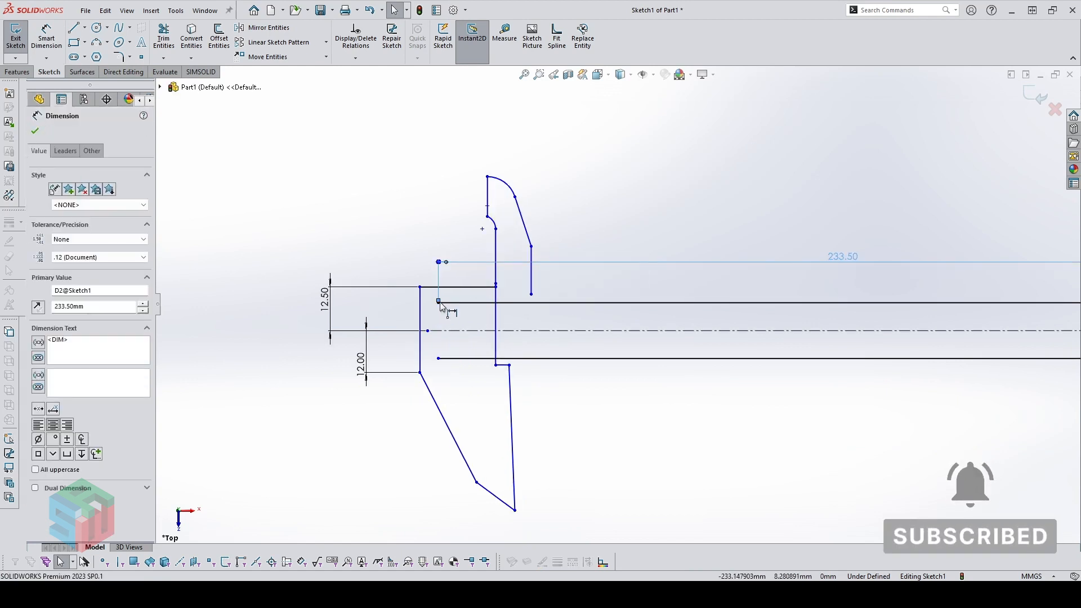
pyautogui.moveTo(432, 304); pyautogui.dragTo(420, 285)
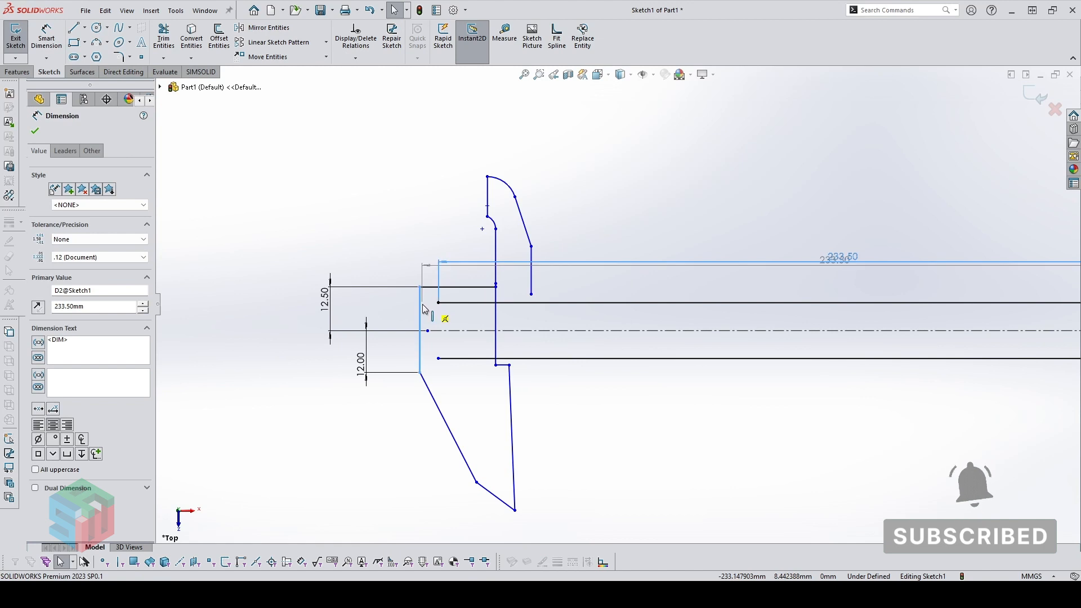
pyautogui.doubleClick(825, 257)
pyautogui.write('233.5')
pyautogui.press('Return')
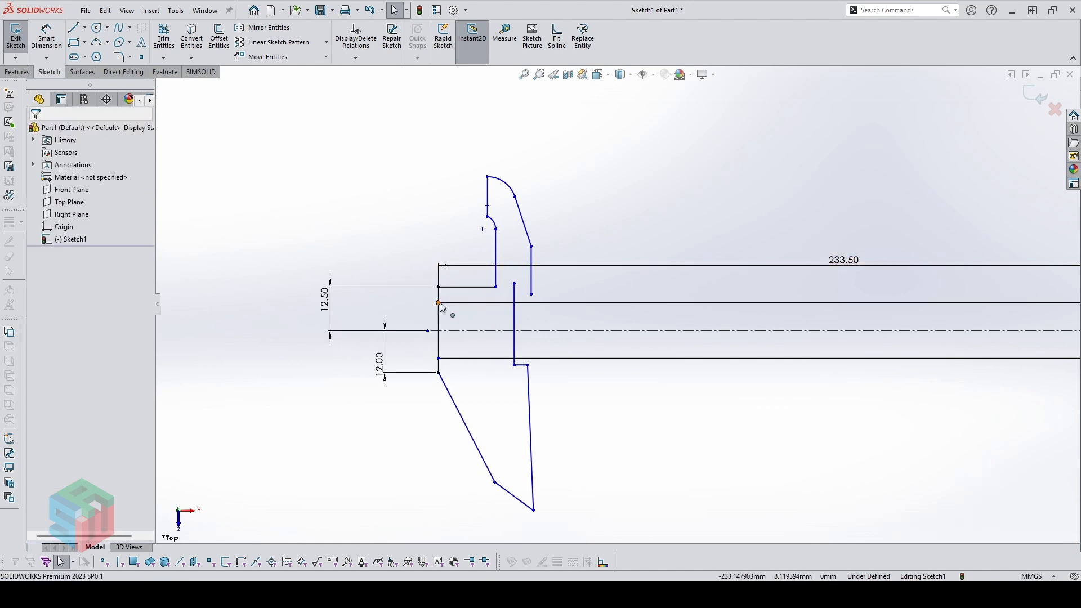
# Shorten the bar's upper and lower horizontal lines at the jaw end so both start clear of the jaw outlines
pyautogui.moveTo(439, 303); pyautogui.dragTo(567, 303)
pyautogui.press('Escape')
pyautogui.press('t')
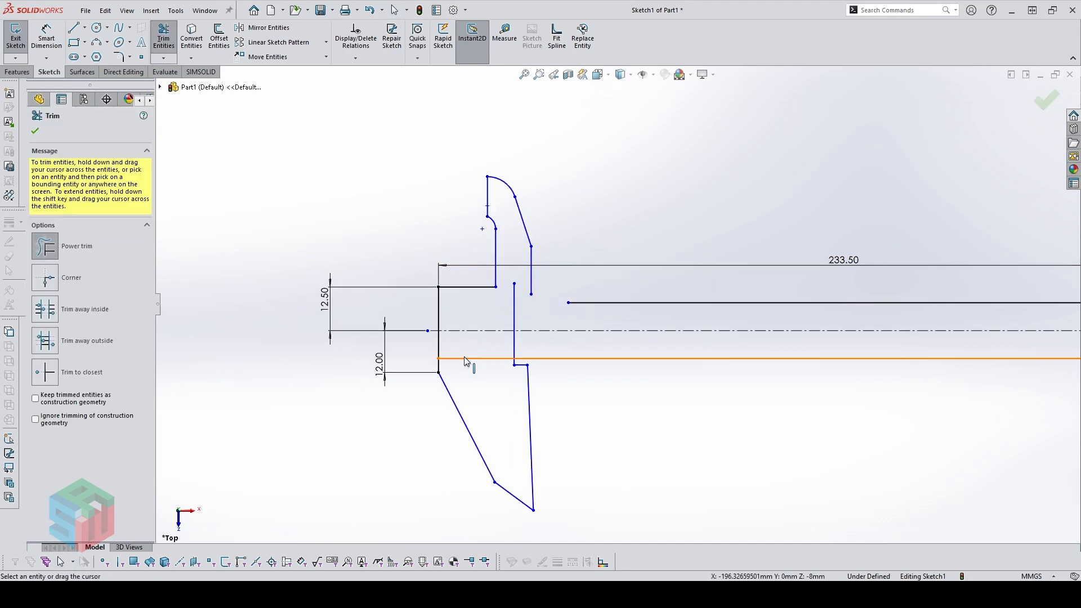
pyautogui.click(567, 364)
pyautogui.press('Escape')
pyautogui.scroll(1, 664, 360)
pyautogui.scroll(-1, 670, 361)
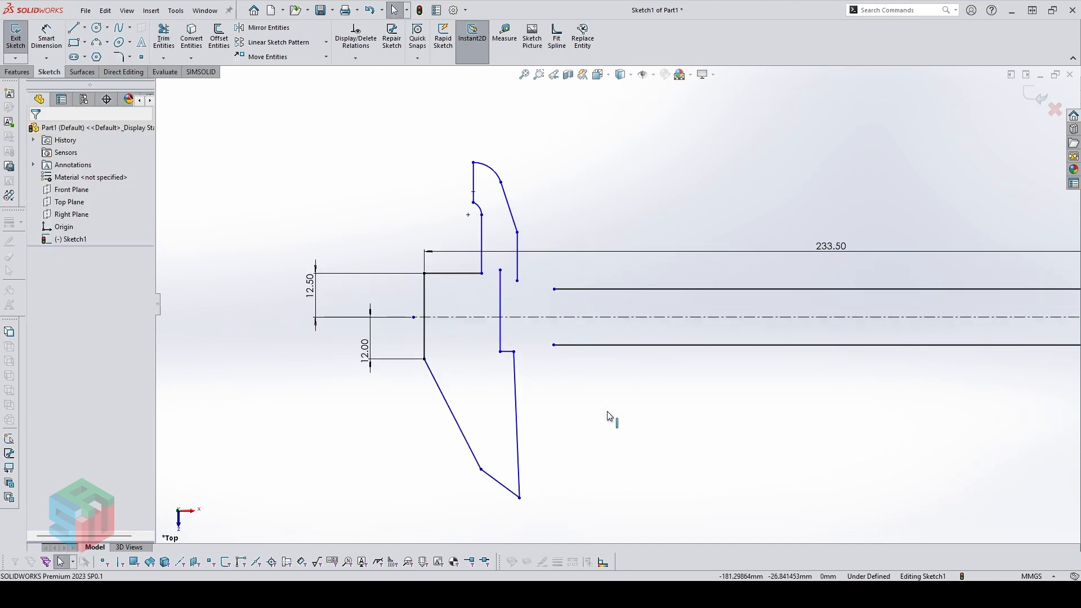
# Dimension the angle between the left vertical edge and the lower jaw's outer slanted line as 166°
pyautogui.scroll(-1, 565, 369)
pyautogui.press('d')
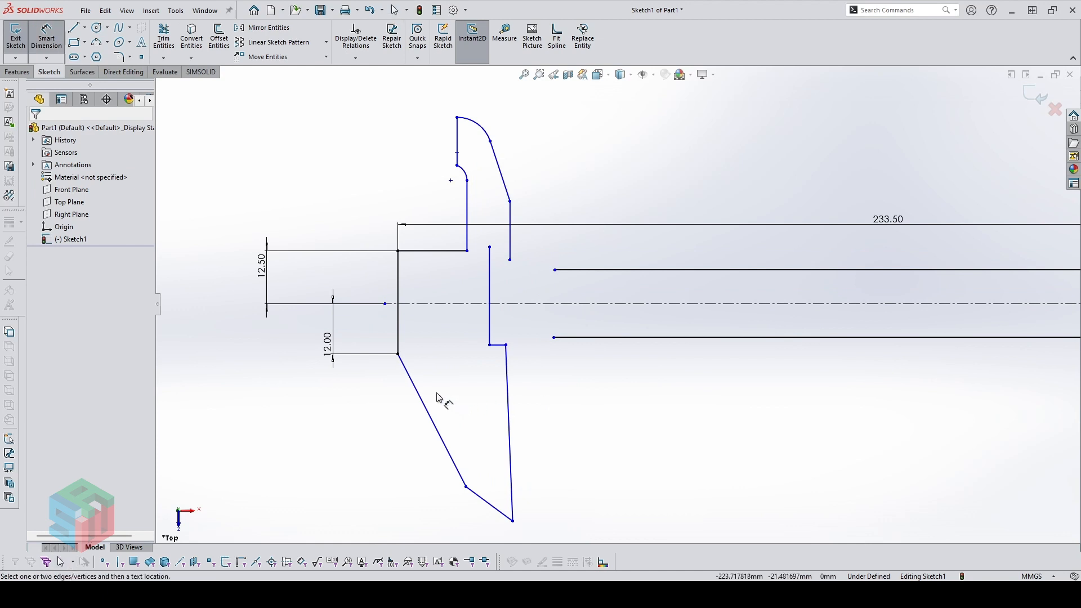
pyautogui.click(419, 391)
pyautogui.click(398, 337)
pyautogui.click(423, 361)
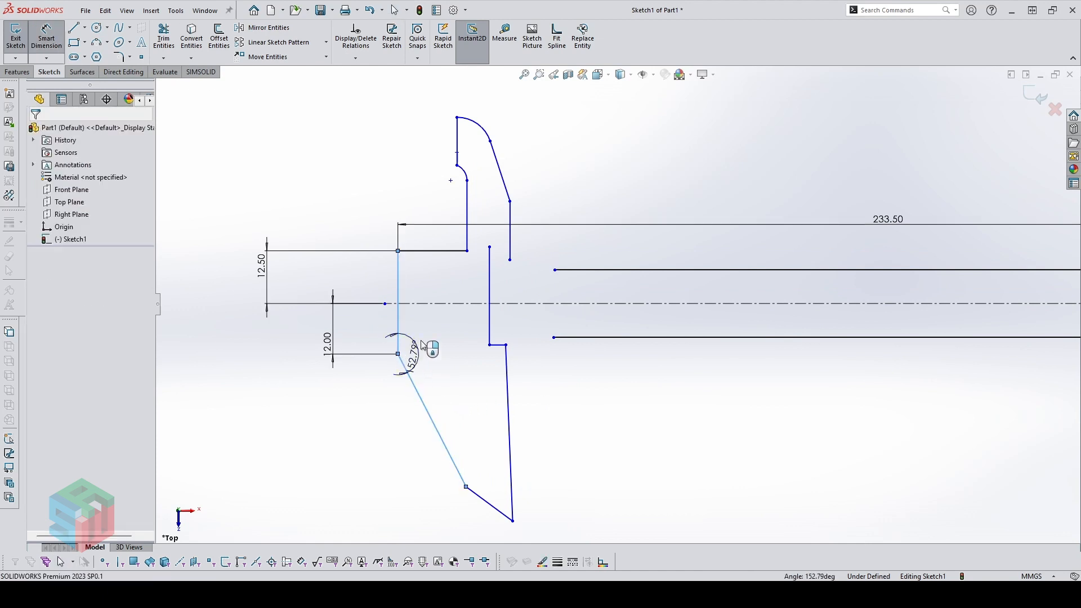
pyautogui.write('166')
pyautogui.press('Return')
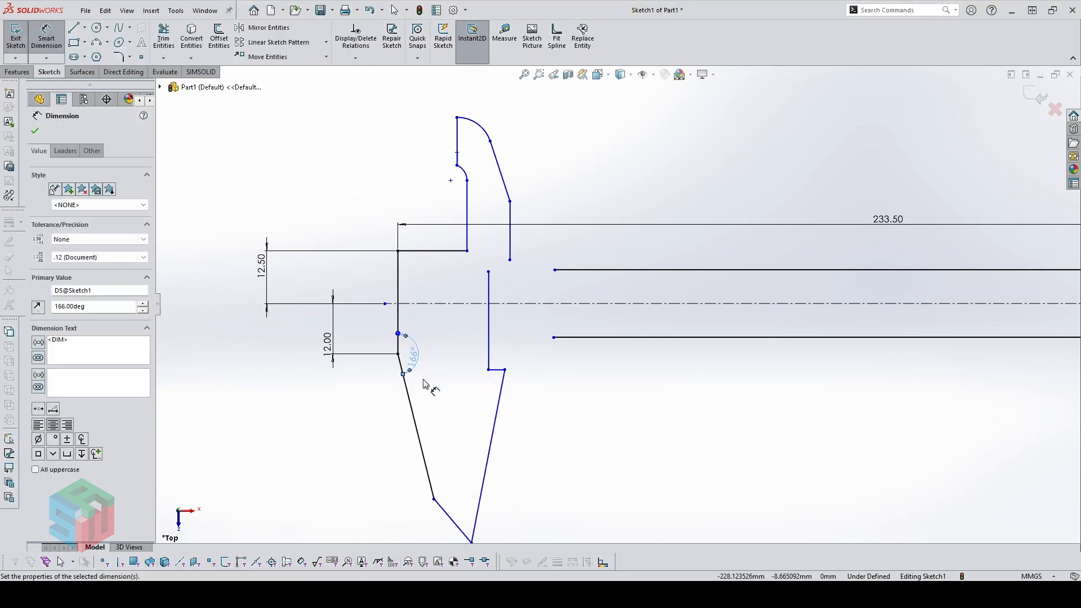
# Apply a vertical relation to the lower jaw's inner slanted edge
pyautogui.press('z')
pyautogui.scroll(-1, 514, 469)
pyautogui.press('Escape')
pyautogui.click(510, 435)
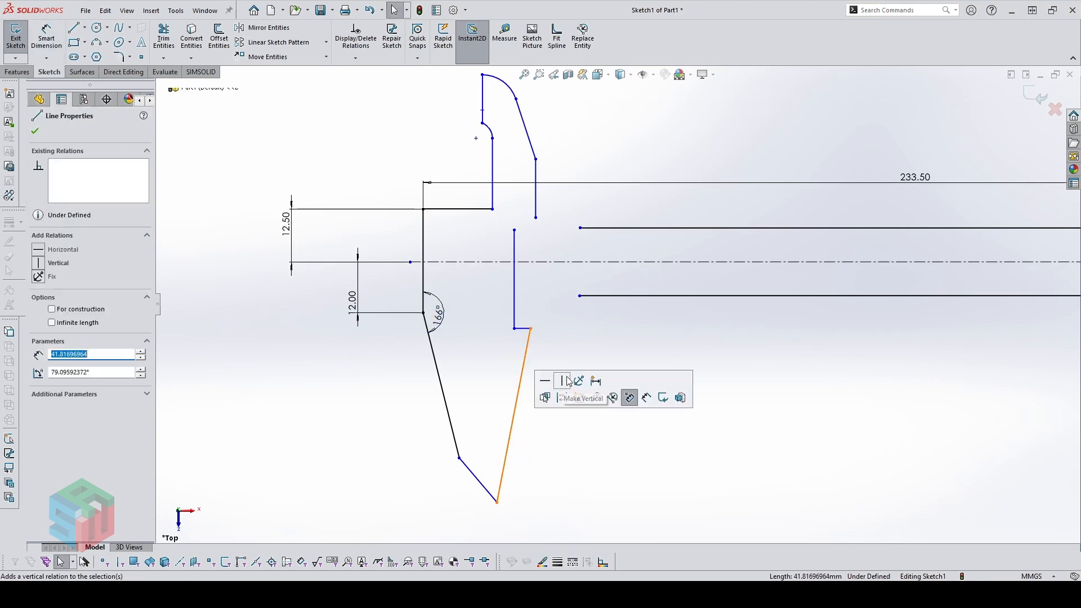
pyautogui.click(562, 381)
# Dimension the offset between the lower jaw's inner vertical edge and the short vertical line above it as 0.5 mm
pyautogui.moveTo(566, 442); pyautogui.dragTo(556, 397, button='right')
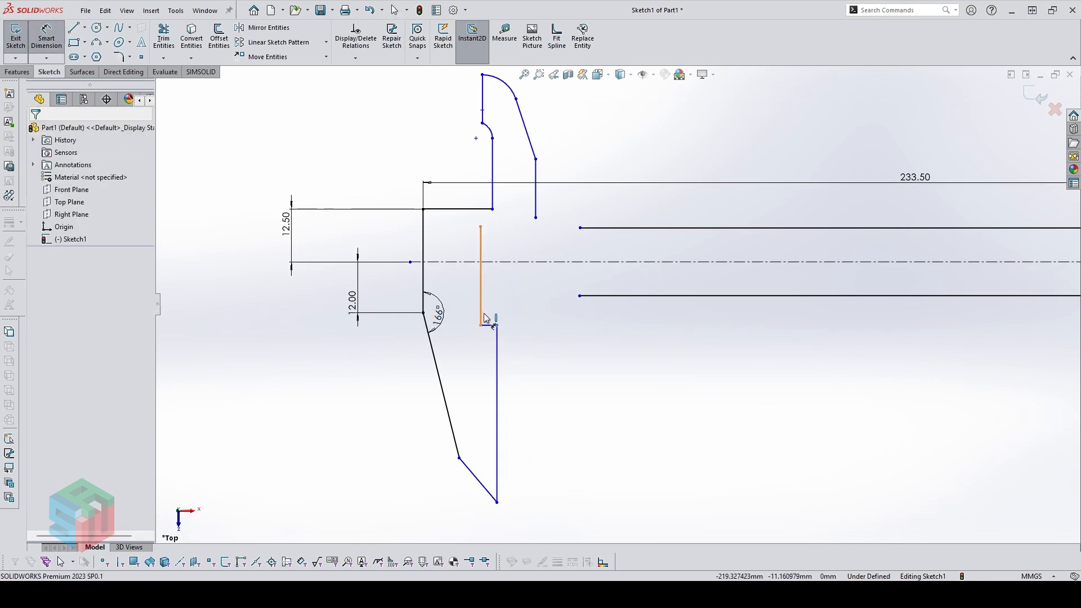
pyautogui.click(483, 315)
pyautogui.click(496, 337)
pyautogui.click(510, 304)
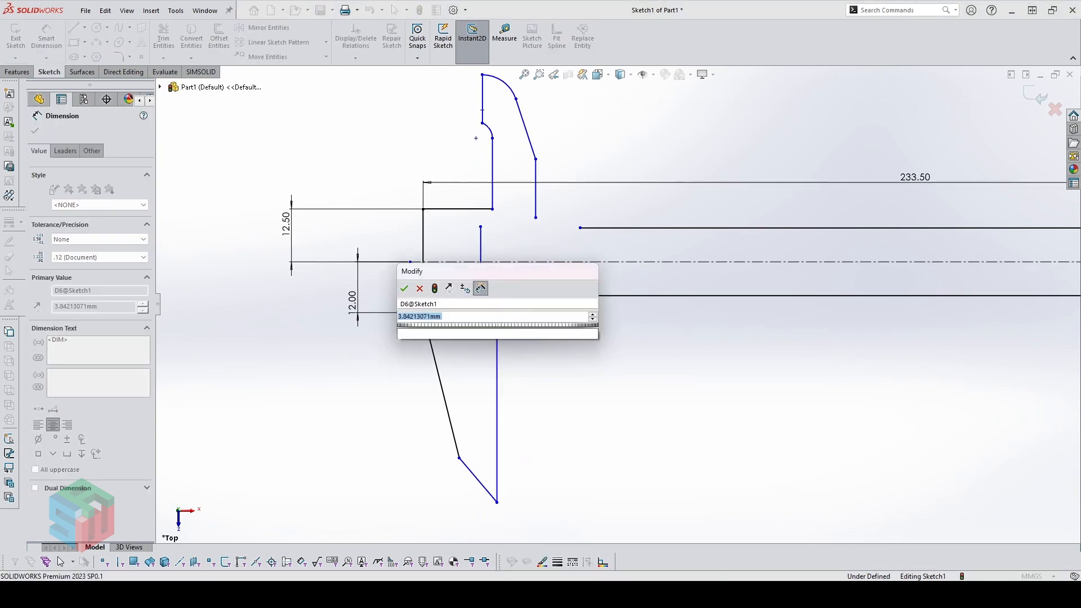
pyautogui.write('0.5')
pyautogui.press('Return')
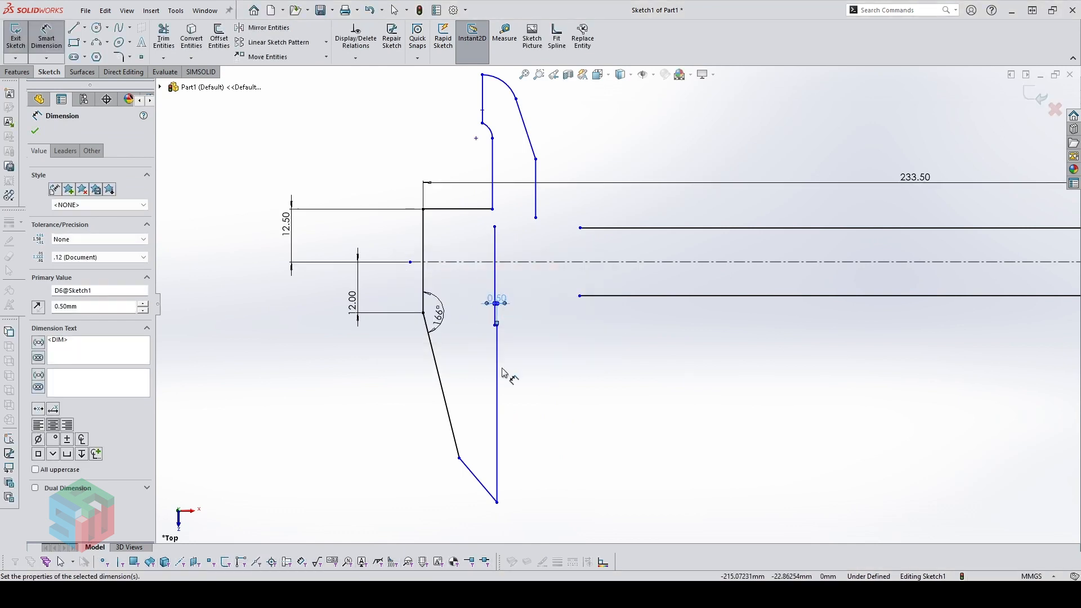
# Dimension the angle between the lower jaw's slanted tip line and its inner vertical edge as 50°
pyautogui.scroll(-2, 499, 433)
pyautogui.click(491, 519)
pyautogui.click(506, 526)
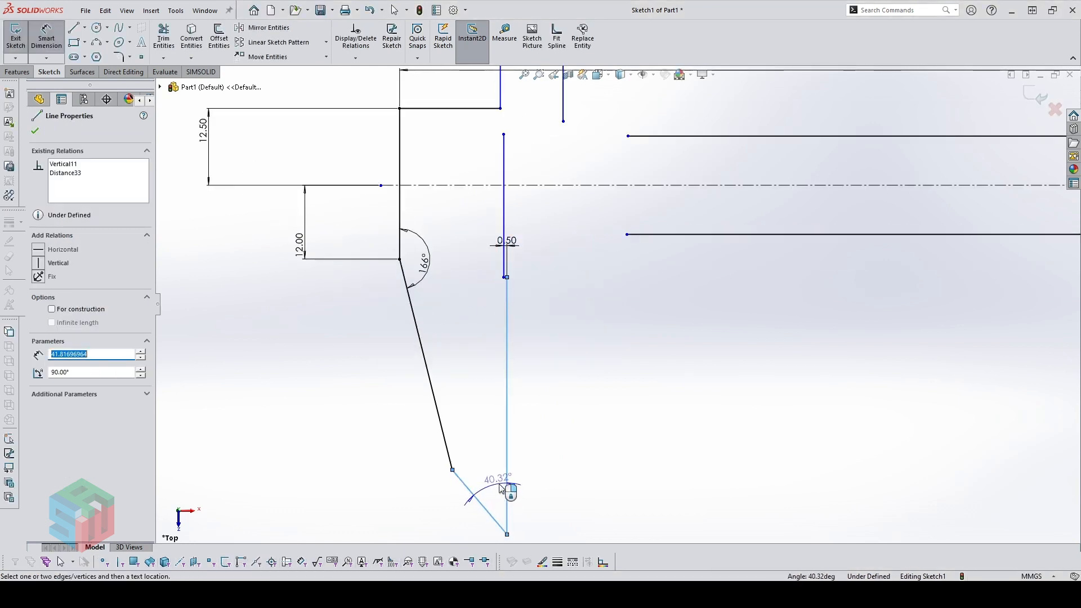
pyautogui.click(500, 483)
pyautogui.write('50')
pyautogui.press('Return')
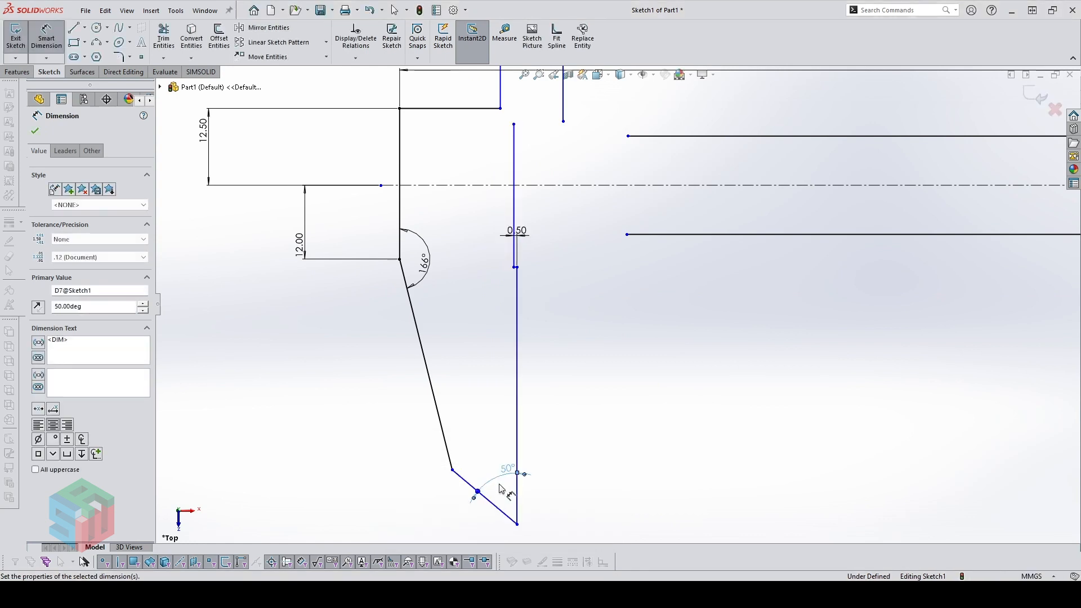
pyautogui.scroll(1, 620, 416)
pyautogui.press('Escape')
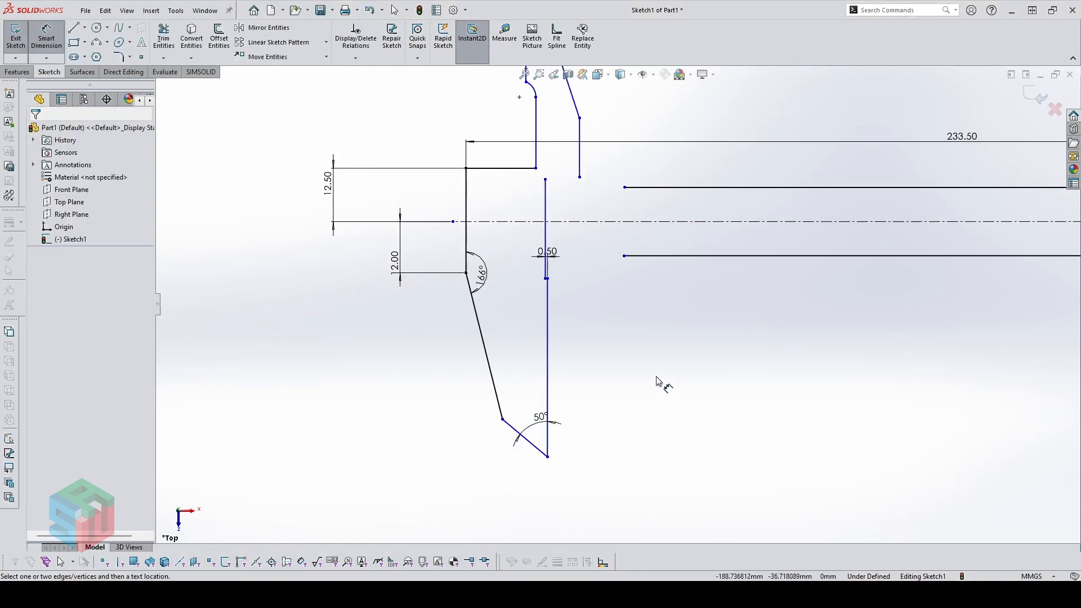
# Shorten the offset vertical line above the lower jaw's inner edge so its upper end lies just below the centerline
pyautogui.scroll(-3, 658, 382)
pyautogui.press('Escape')
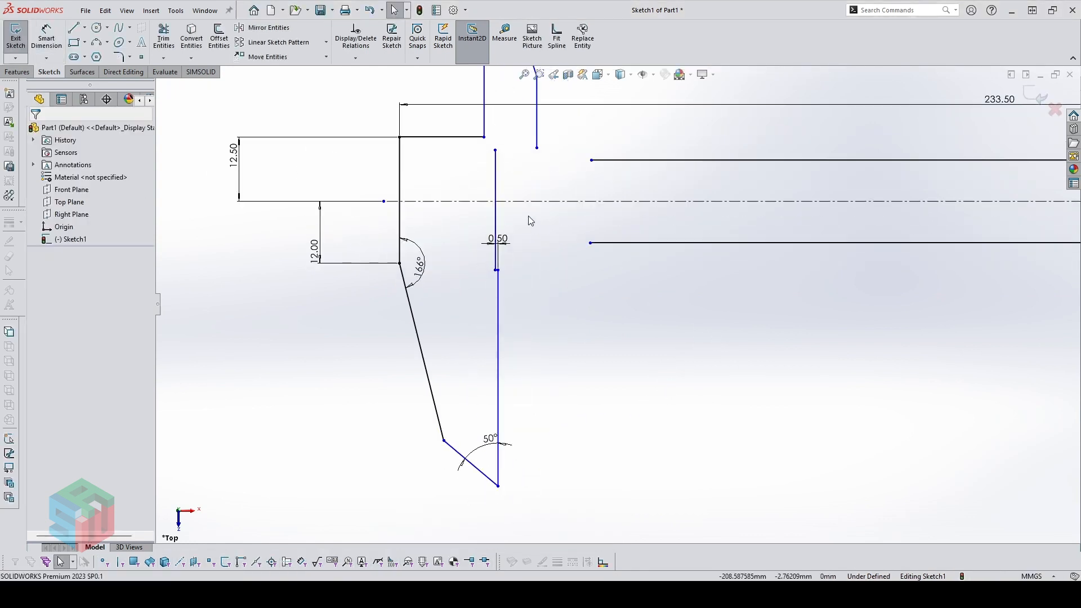
pyautogui.moveTo(496, 151); pyautogui.dragTo(492, 225)
pyautogui.click(539, 281)
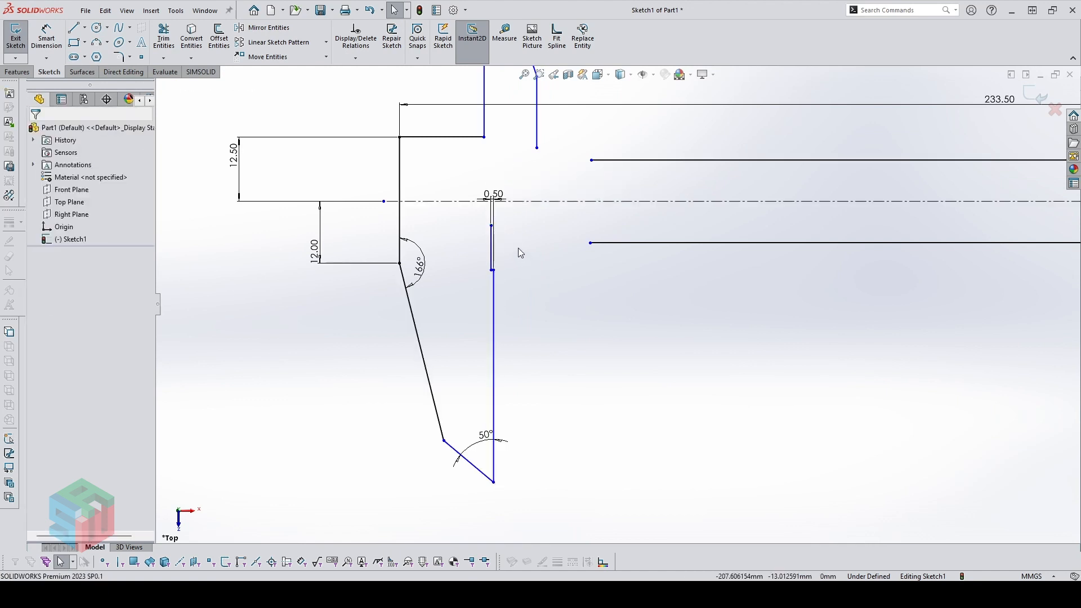
# Join the shortened vertical line to the bar's lower line with a horizontal line about 16 mm long and a slanted line about 4.8 mm long
pyautogui.press('l')
pyautogui.click(492, 225)
pyautogui.click(573, 227)
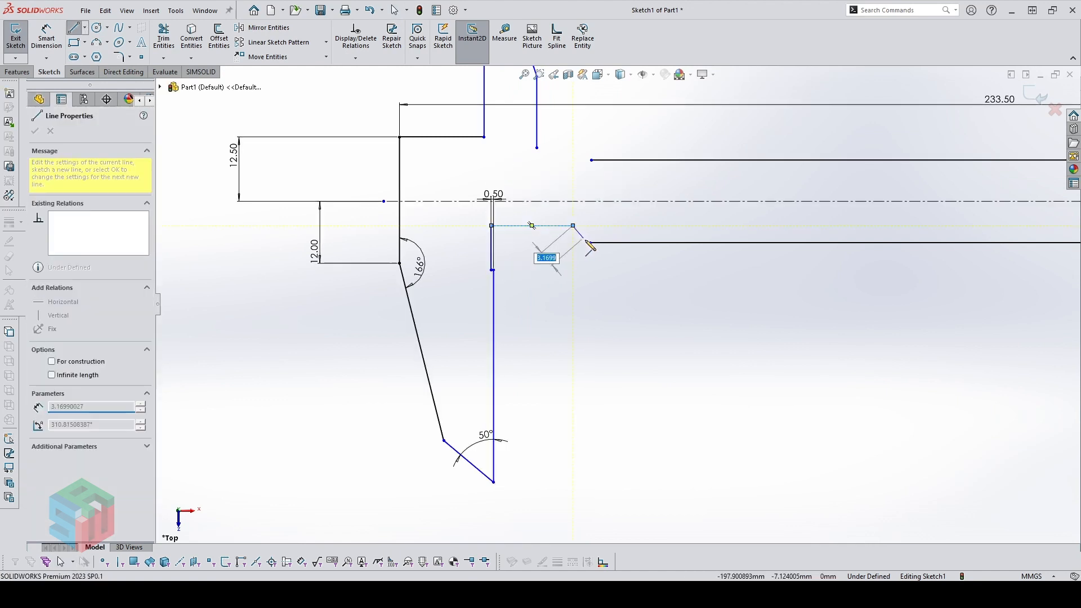
pyautogui.click(592, 242)
# Dimension the angle between the new horizontal line and the short slanted line as 135°
pyautogui.press('d')
pyautogui.click(582, 239)
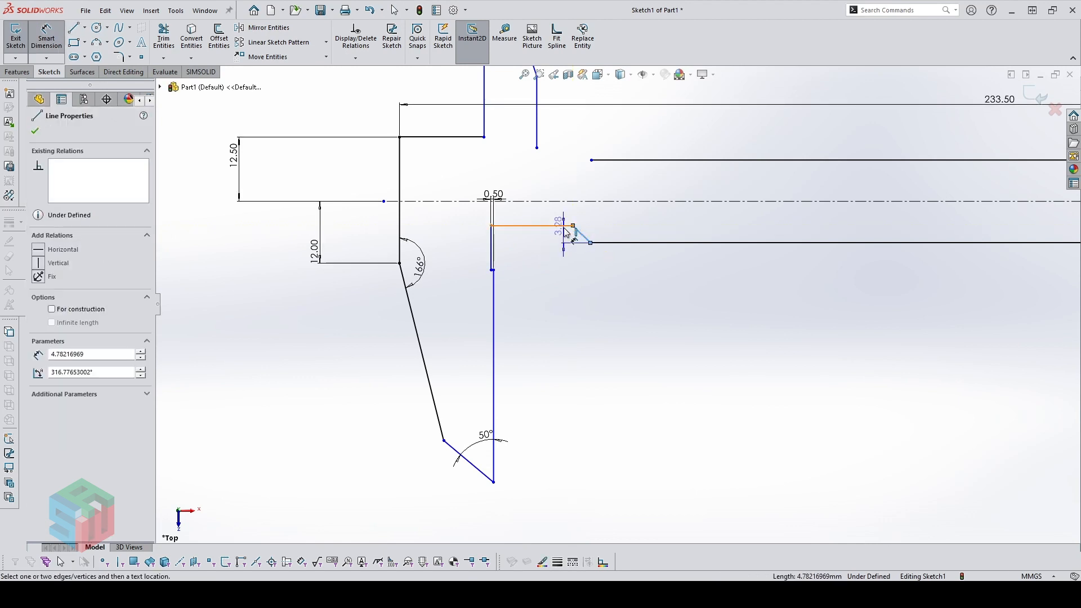
pyautogui.click(566, 226)
pyautogui.click(566, 238)
pyautogui.write('135')
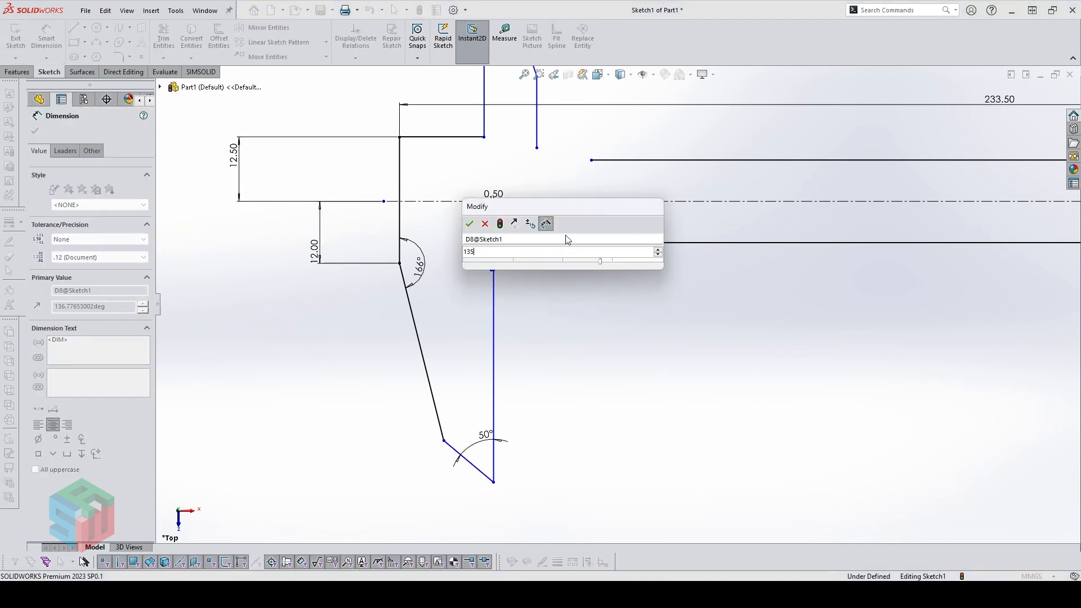
pyautogui.press('Return')
# Dimension the length of the short horizontal line above the lower jaw as 3.5 mm
pyautogui.click(533, 227)
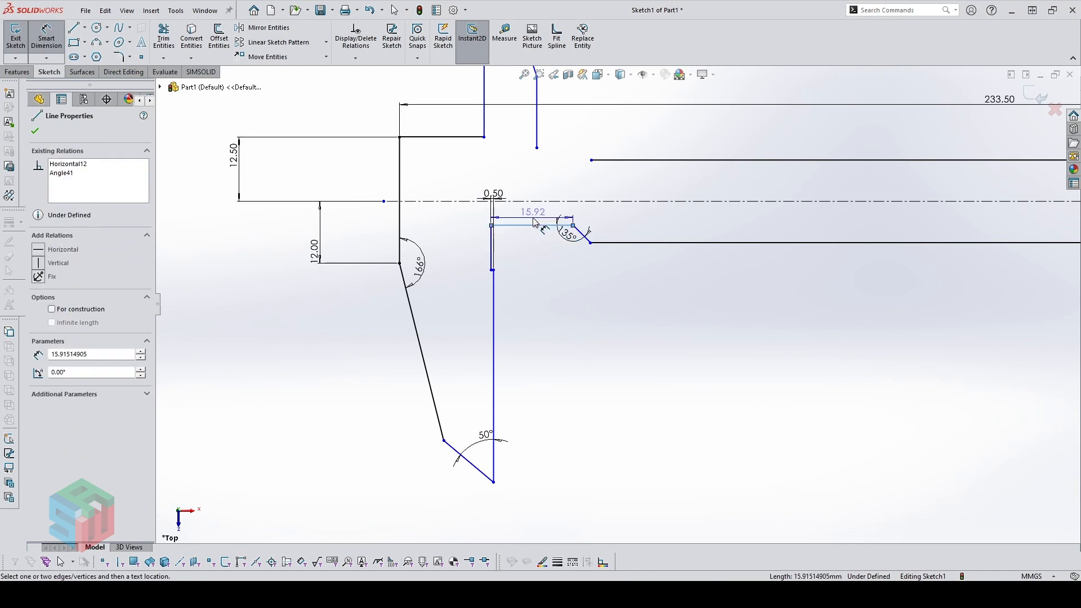
pyautogui.click(535, 221)
pyautogui.write('3.5')
pyautogui.press('Return')
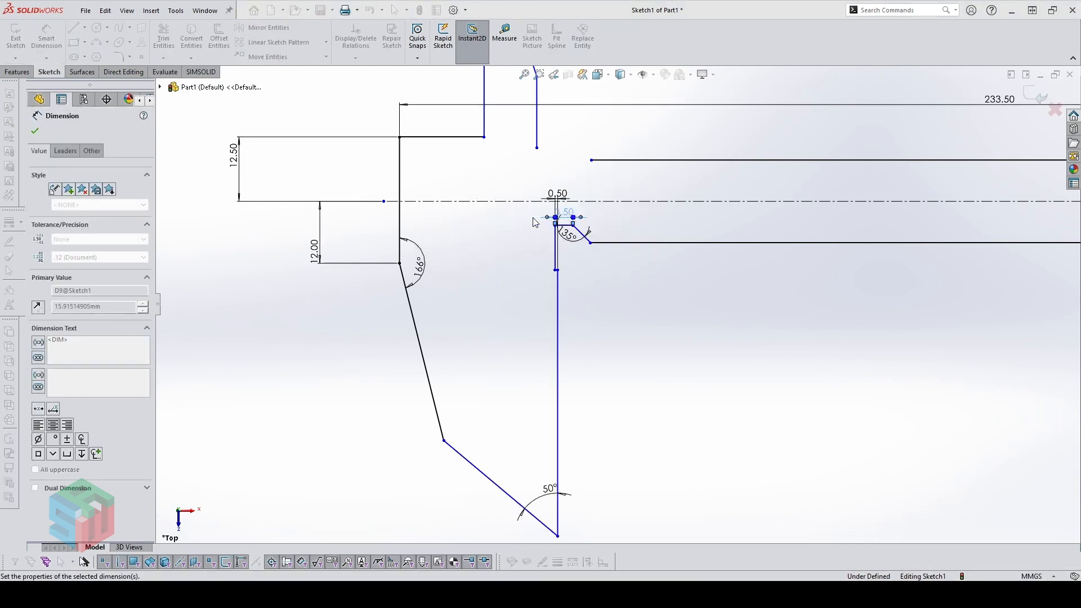
pyautogui.press('Escape')
# Dimension the horizontal distance between the left vertical edge and the lower jaw's inner vertical edge as 14 mm
pyautogui.scroll(2, 591, 295)
pyautogui.scroll(-1, 626, 425)
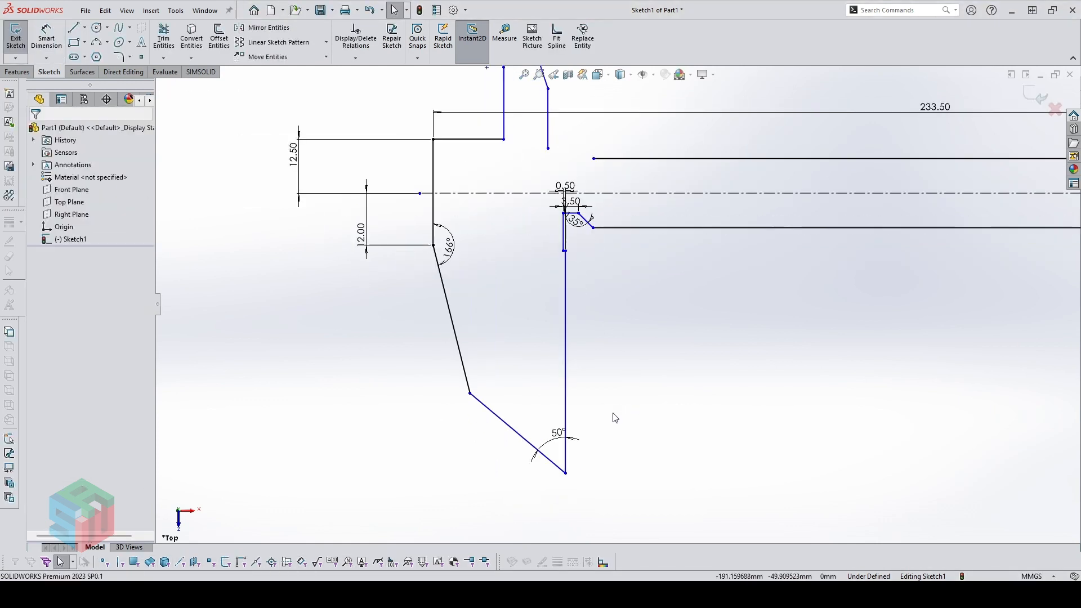
pyautogui.moveTo(612, 414); pyautogui.dragTo(574, 344, button='right')
pyautogui.click(565, 340)
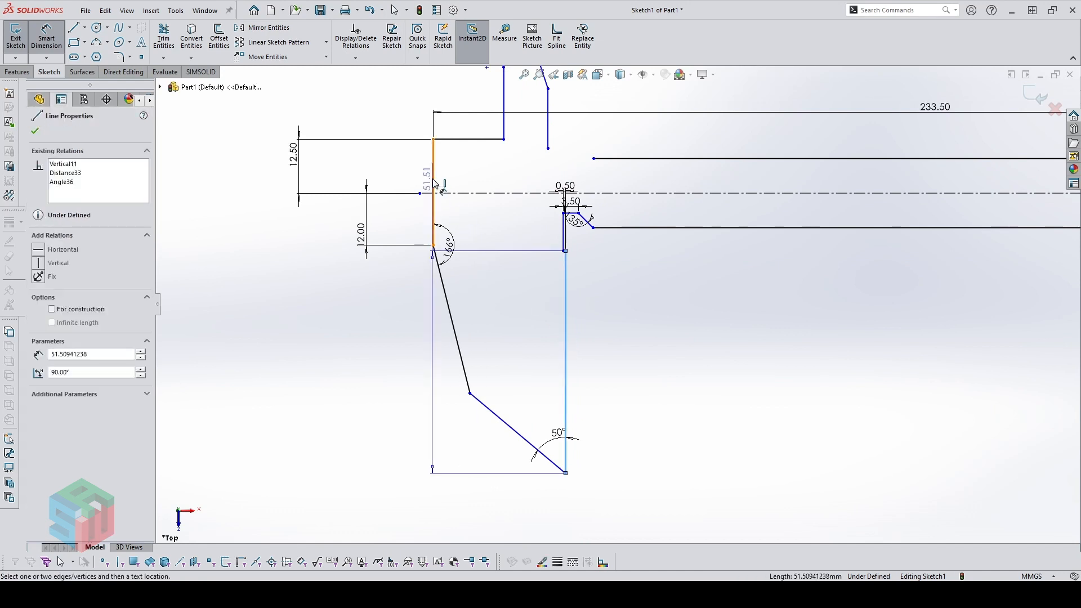
pyautogui.click(433, 191)
pyautogui.click(488, 524)
pyautogui.write('14')
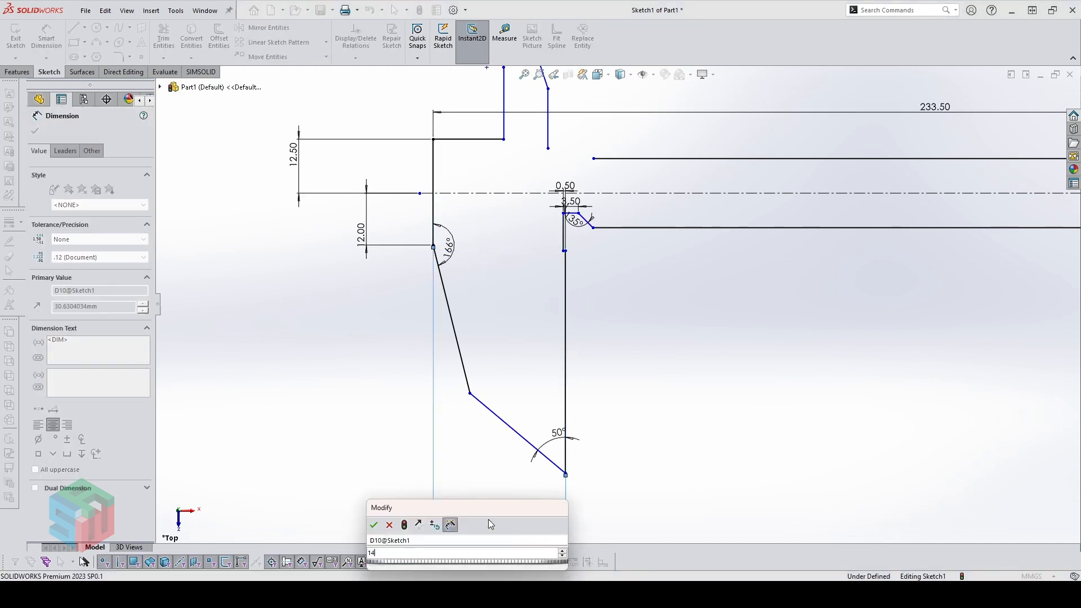
pyautogui.press('Return')
# Dimension the length of the vertical line at the upper jaw's tip as 9.5 mm
pyautogui.scroll(-1, 481, 419)
pyautogui.scroll(-1, 488, 400)
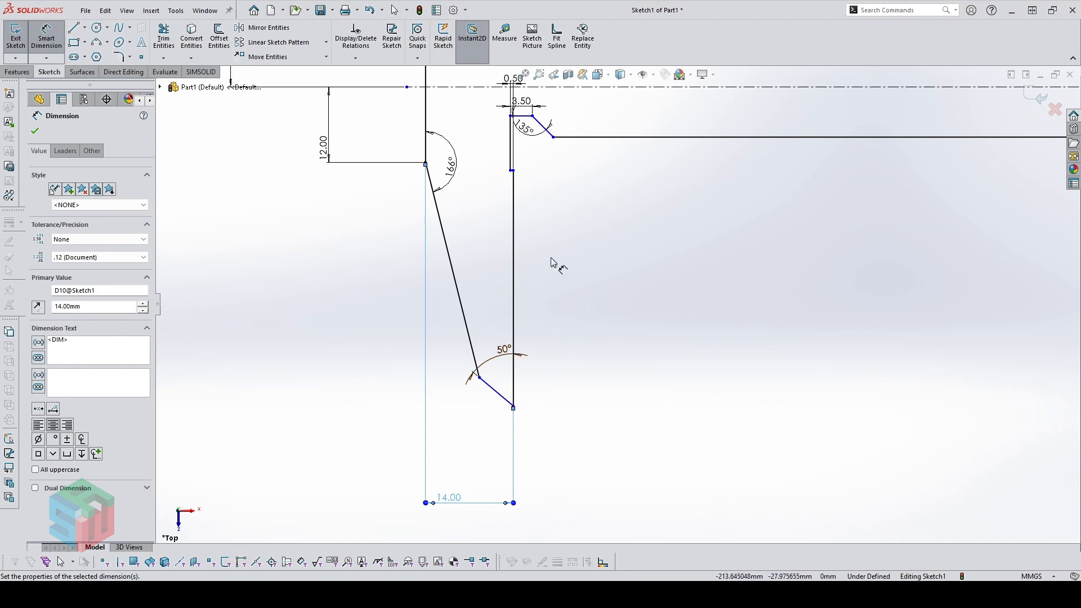
pyautogui.scroll(1, 586, 225)
pyautogui.scroll(1, 602, 198)
pyautogui.scroll(-1, 602, 198)
pyautogui.scroll(1, 609, 210)
pyautogui.scroll(-1, 619, 218)
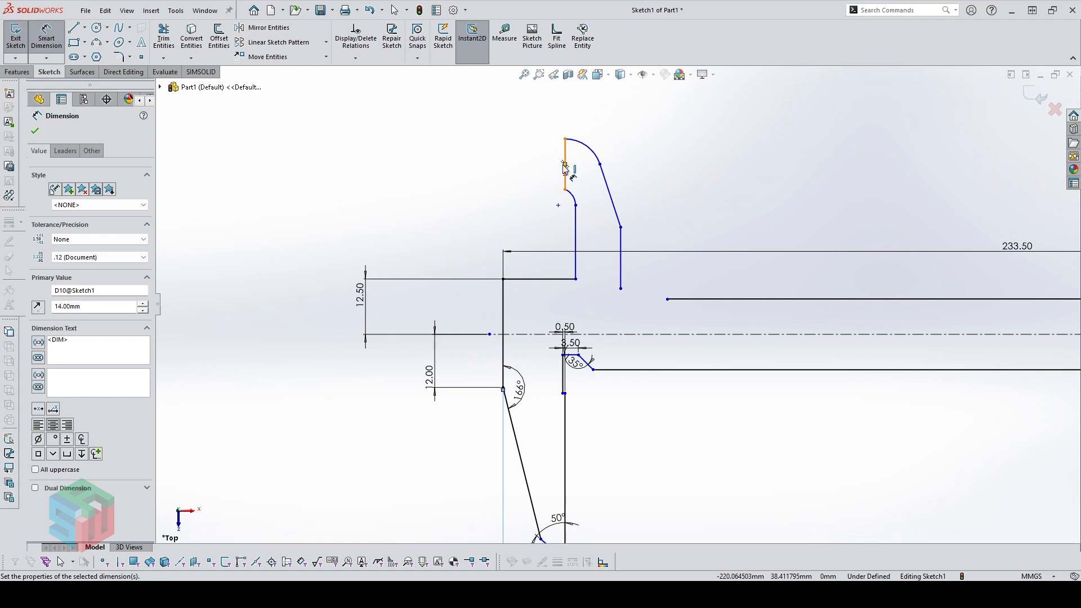
pyautogui.click(566, 165)
pyautogui.click(560, 163)
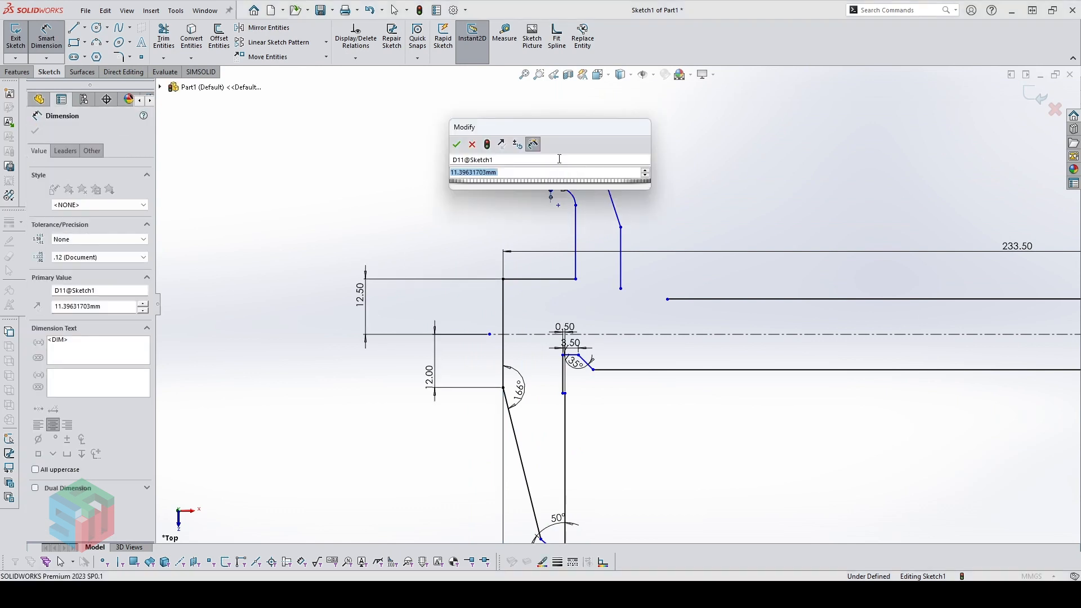
pyautogui.write('9.5')
pyautogui.press('Return')
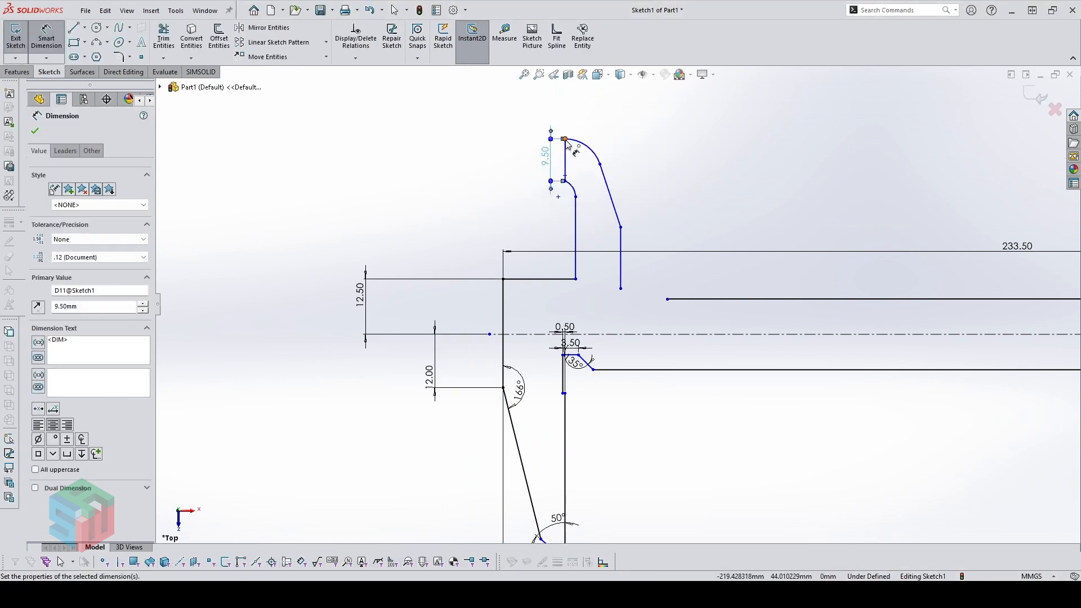
# Dimension the vertical distance between the upper jaw's tip and the short horizontal edge below it as 16.5 mm
pyautogui.click(565, 140)
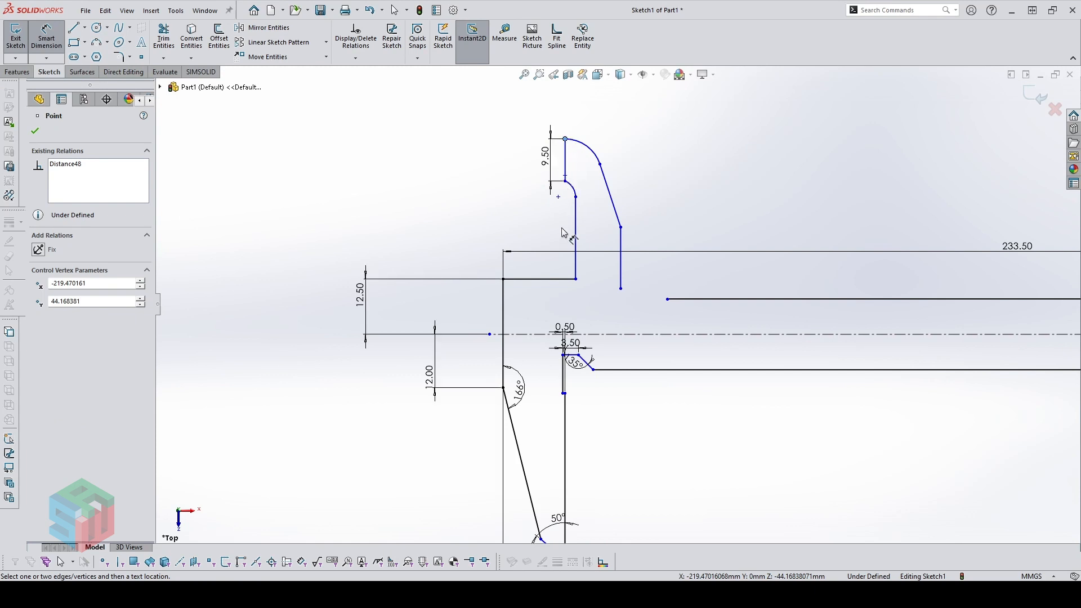
pyautogui.click(539, 279)
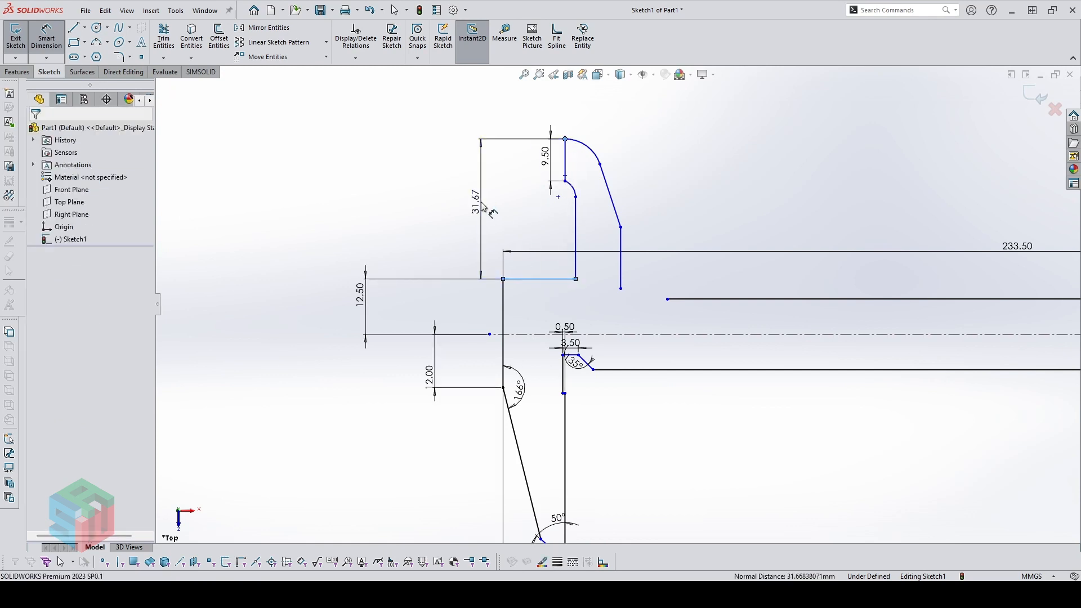
pyautogui.click(482, 207)
pyautogui.write('16.5')
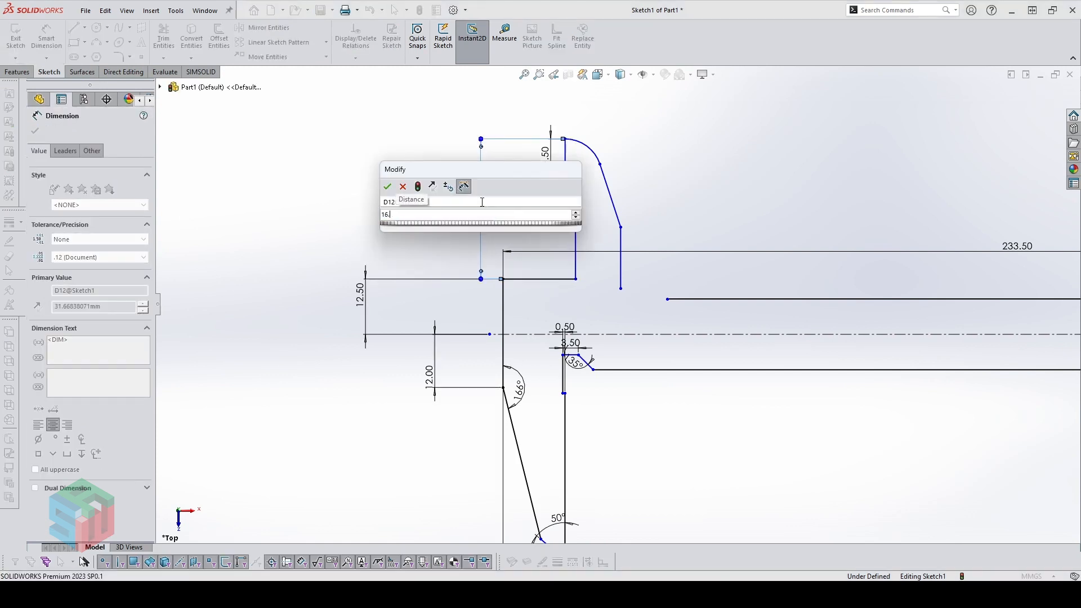
pyautogui.press('Return')
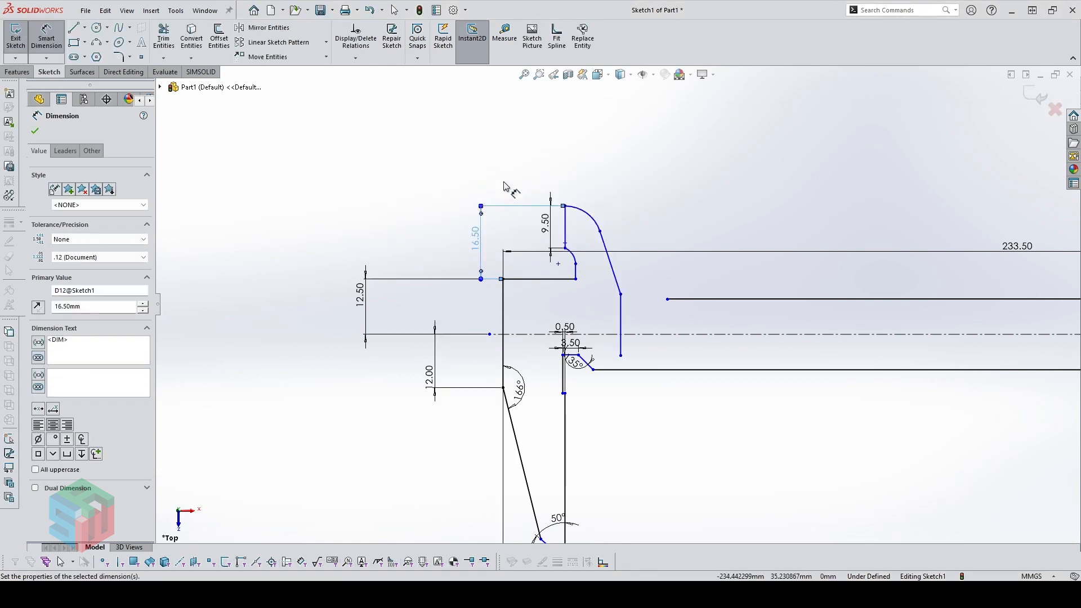
# Dimension the length of the short horizontal edge beside the upper jaw as 8 mm
pyautogui.click(541, 280)
pyautogui.click(550, 298)
pyautogui.write('8')
pyautogui.press('Return')
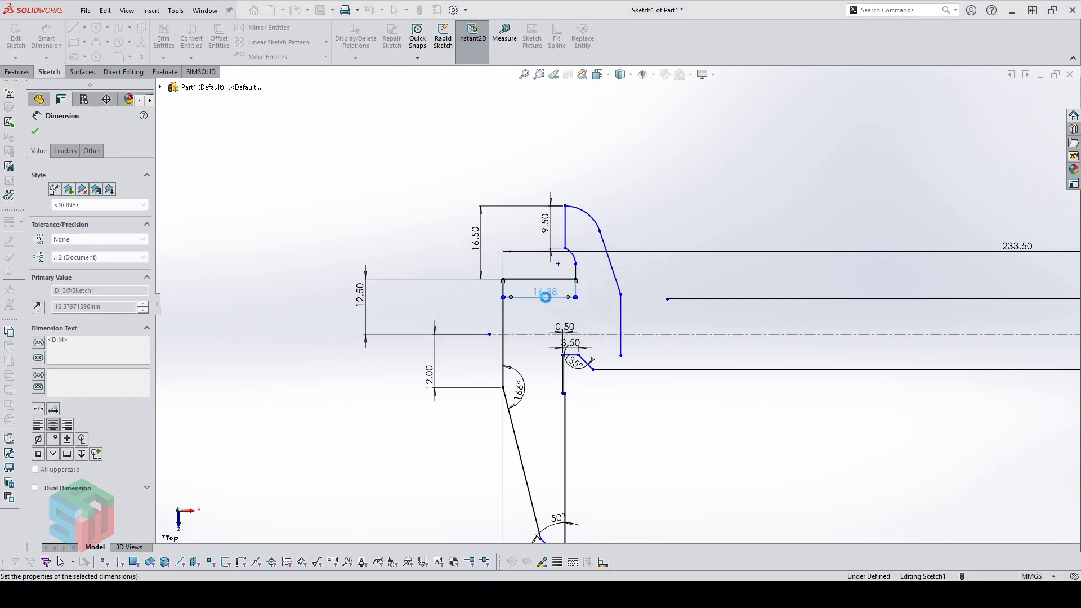
pyautogui.press('Escape')
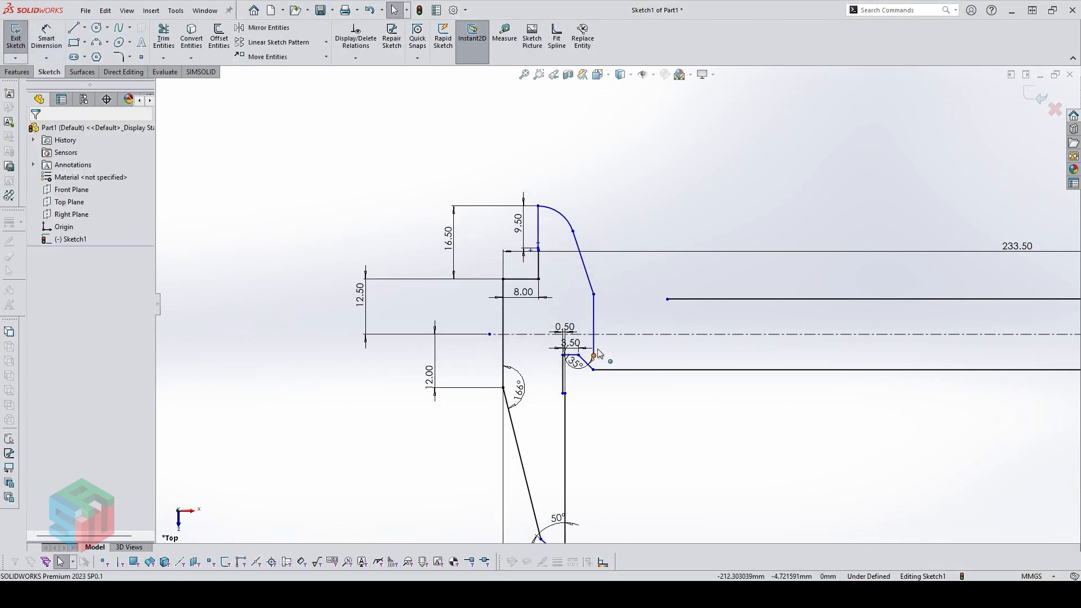
# Move the upper jaw's open lower endpoint above the centerline and connect it to the bar's upper edge with two lines, the second one short and slanted
pyautogui.moveTo(599, 353); pyautogui.dragTo(590, 306)
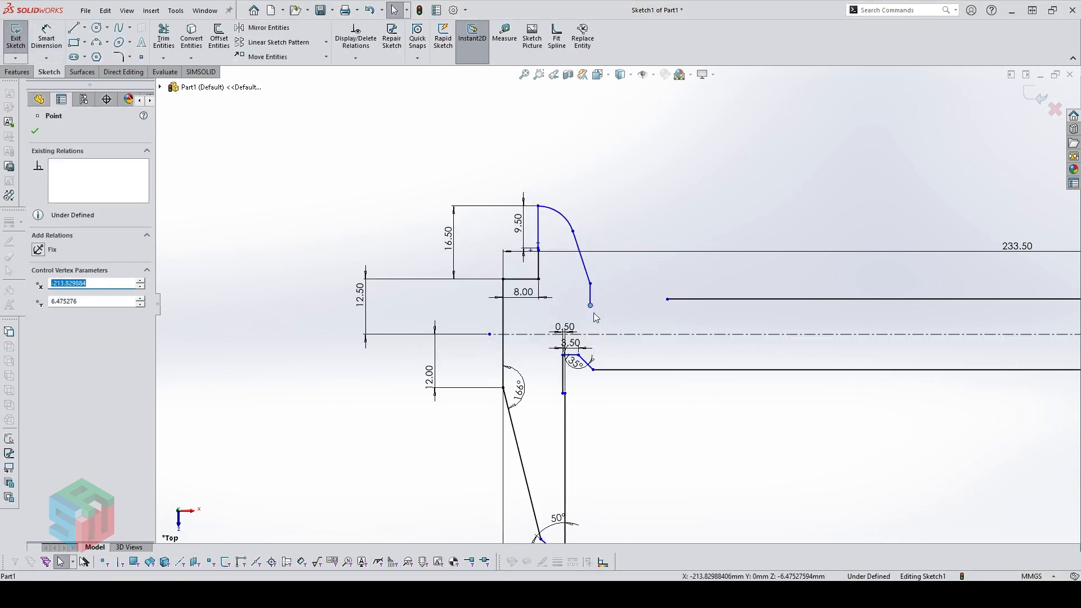
pyautogui.scroll(-2, 593, 316)
pyautogui.click(647, 310)
pyautogui.press('l')
pyautogui.click(591, 302)
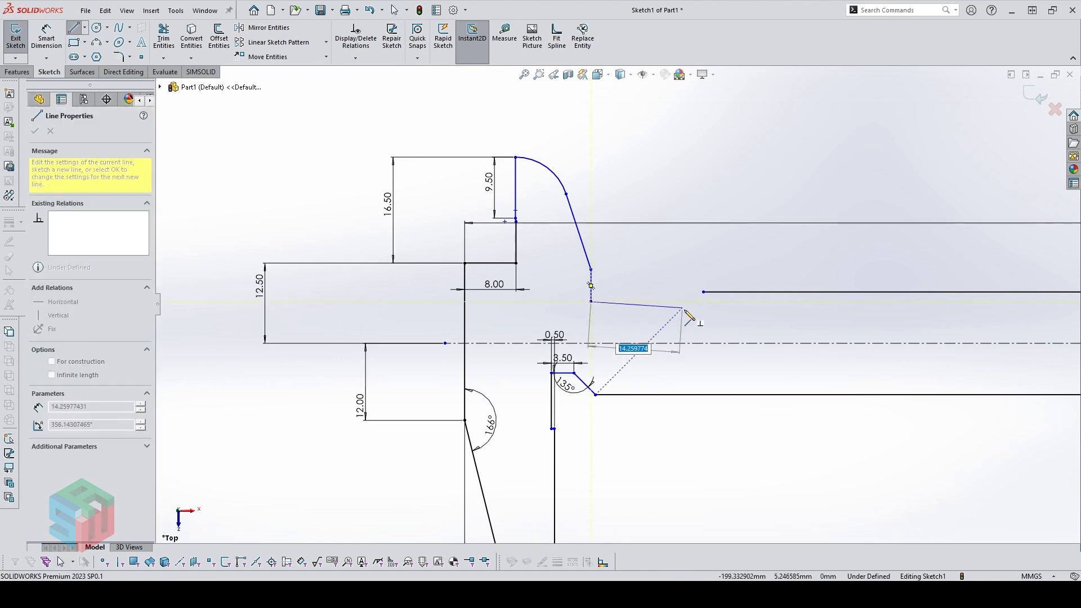
pyautogui.click(684, 305)
pyautogui.click(703, 291)
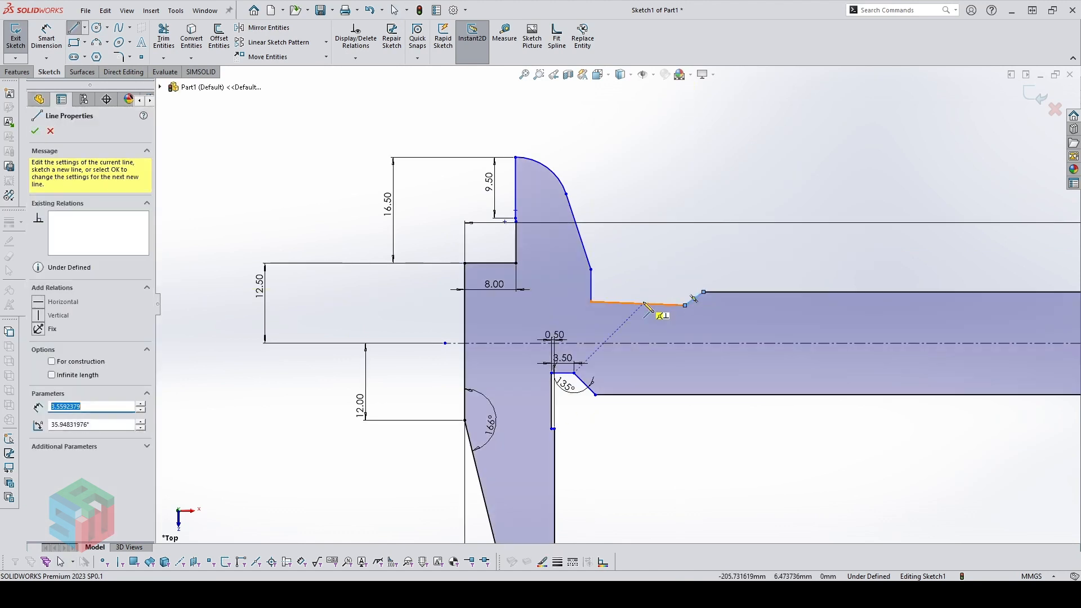
pyautogui.press('Escape')
# Make the longer of the two new connecting lines horizontal
pyautogui.click(660, 303)
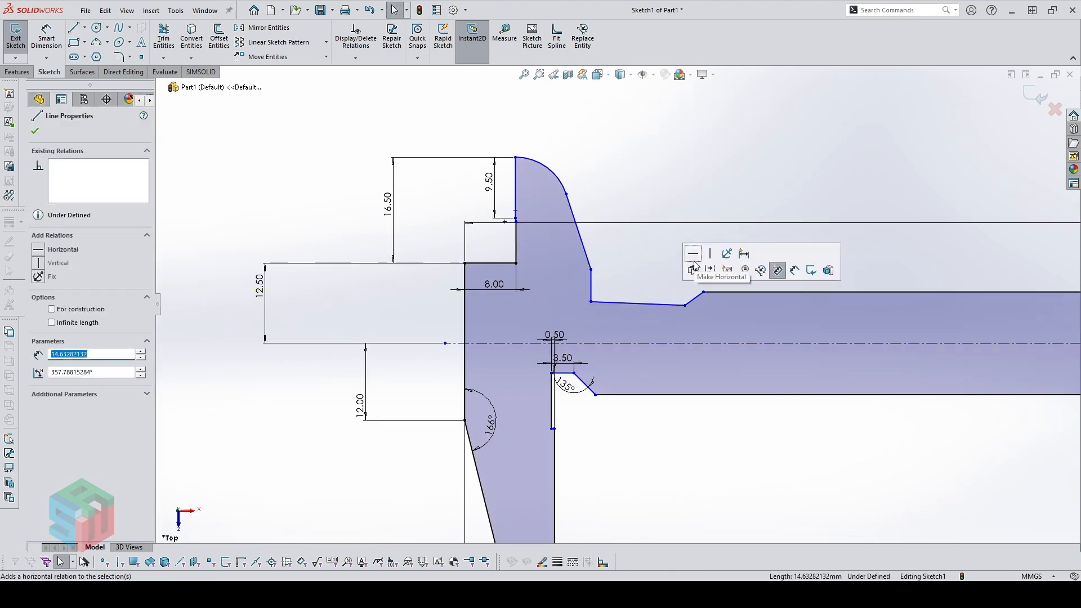
pyautogui.click(693, 253)
pyautogui.hotkey('ctrl', 'a')
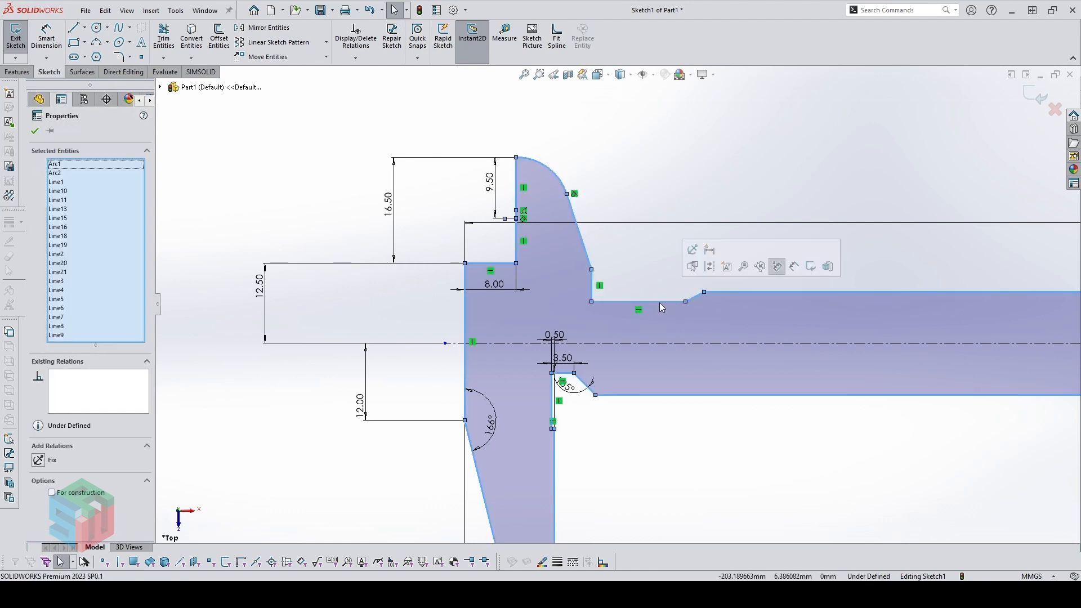
# Dimension the length of the new horizontal connecting line as 2.5 mm
pyautogui.press('d')
pyautogui.click(660, 304)
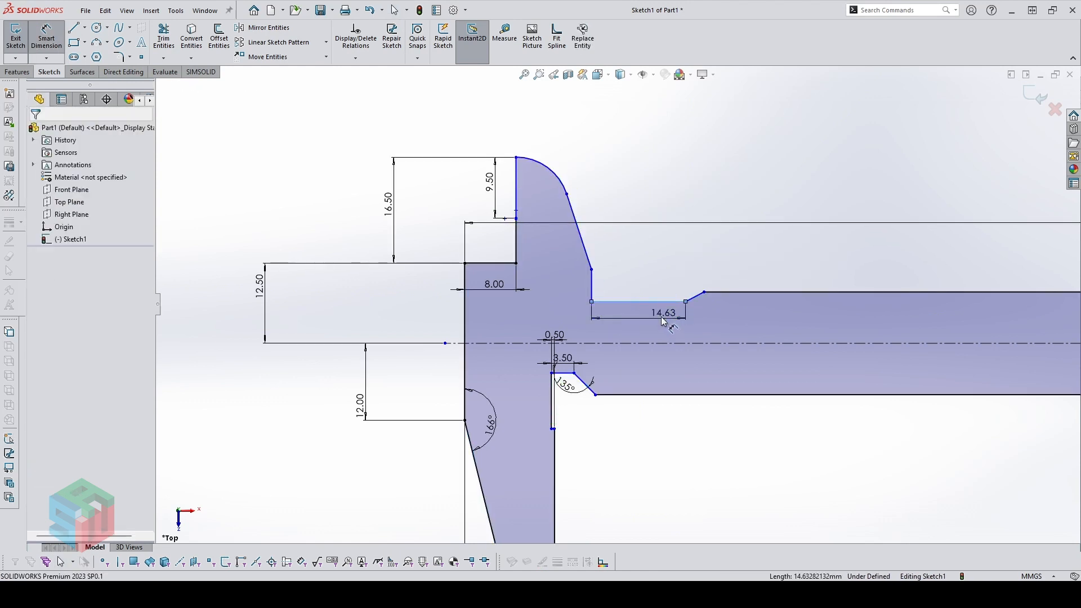
pyautogui.click(661, 319)
pyautogui.write('2.5')
pyautogui.press('Return')
# Dimension the vertical distance between the 2.5 mm line and the bar's upper edge as 0.5 mm
pyautogui.scroll(-3, 656, 306)
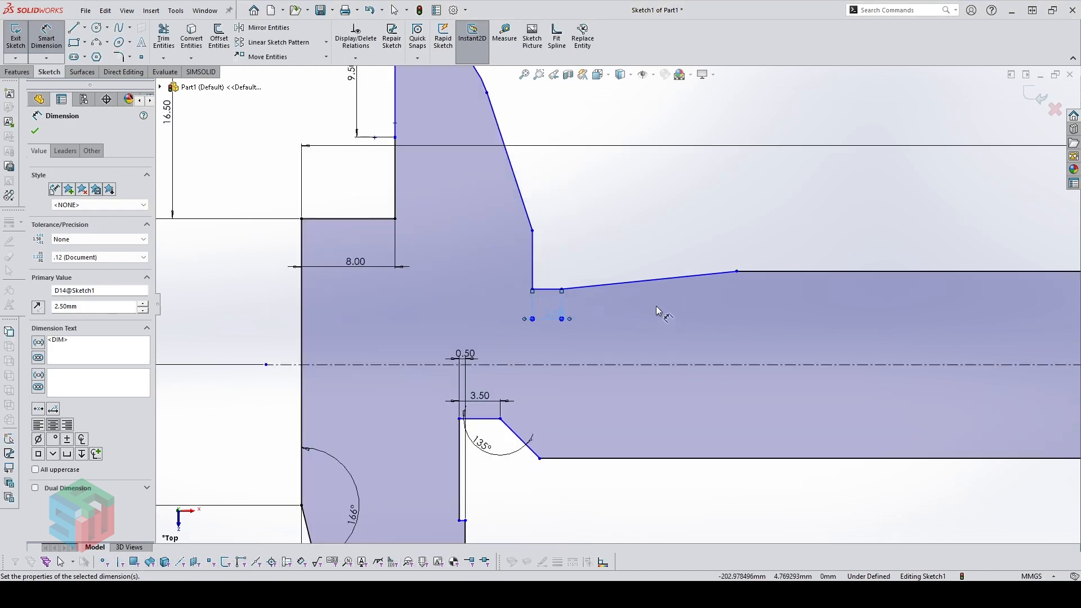
pyautogui.click(540, 293)
pyautogui.click(768, 272)
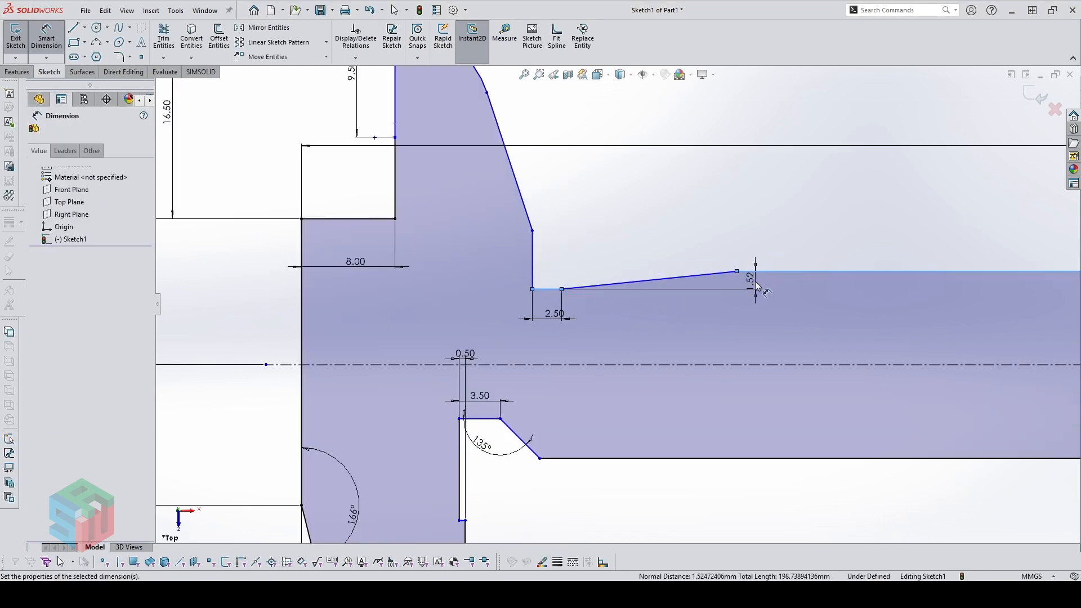
pyautogui.click(756, 288)
pyautogui.write('0.5')
pyautogui.press('Return')
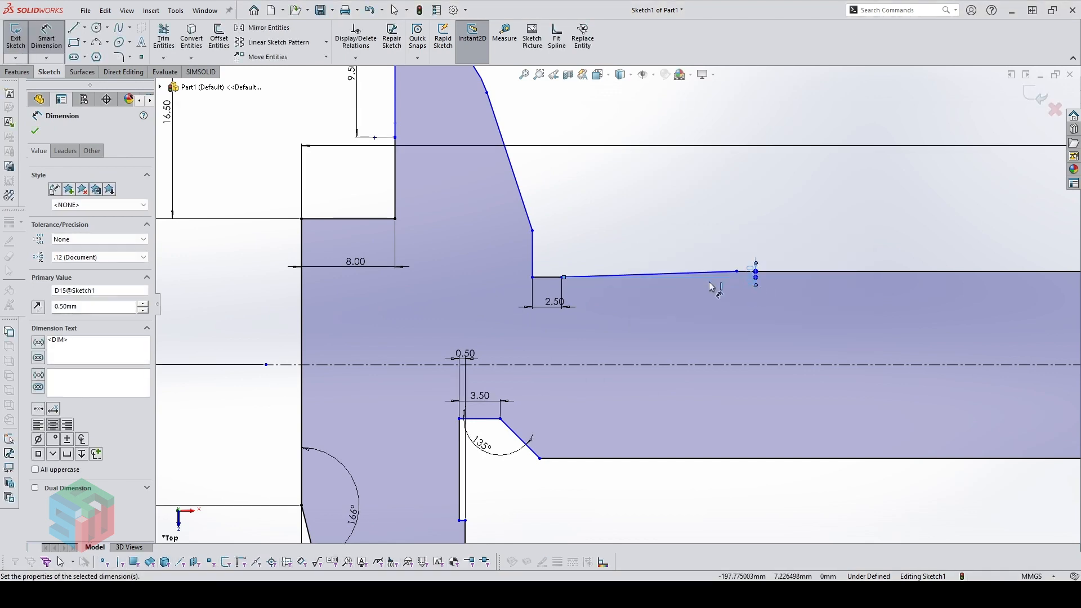
# Dimension the angle between the 2.5 mm line and the adjoining slanted line as 135°
pyautogui.scroll(-2, 686, 279)
pyautogui.click(629, 275)
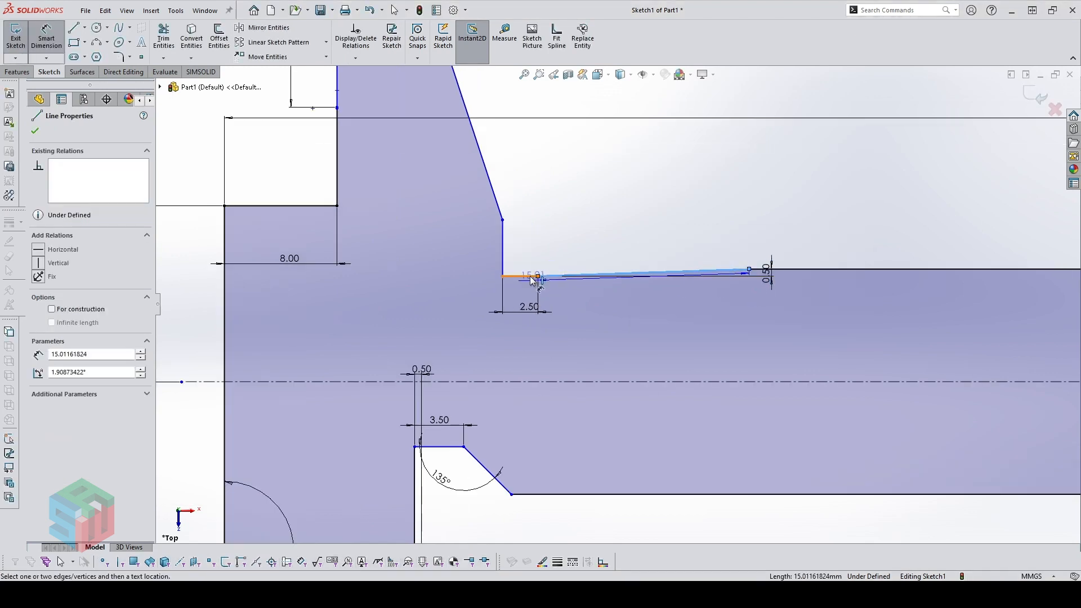
pyautogui.click(531, 279)
pyautogui.click(535, 274)
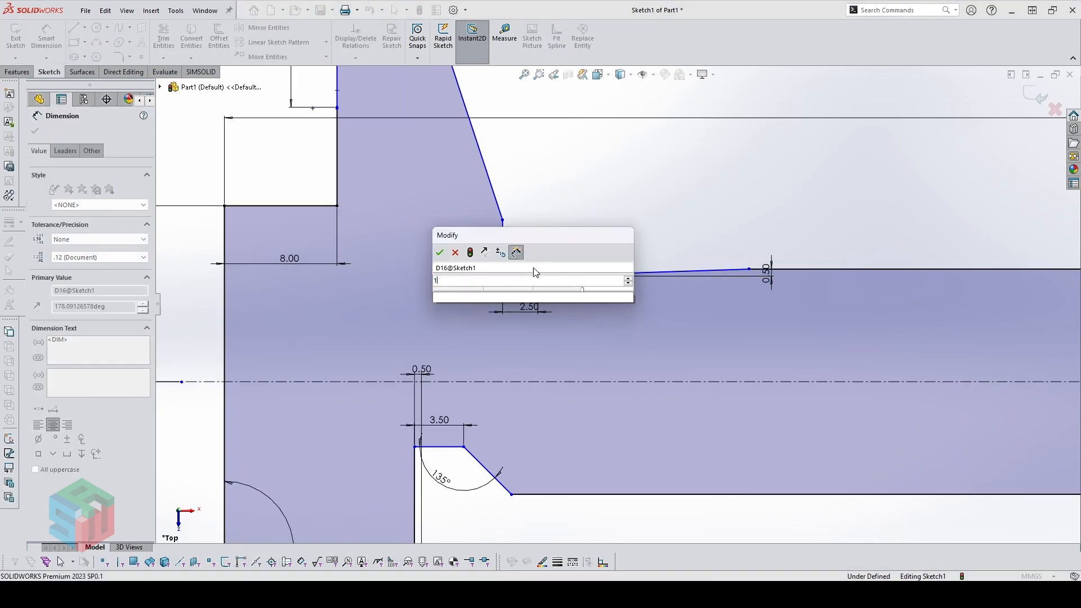
pyautogui.write('135')
pyautogui.press('Return')
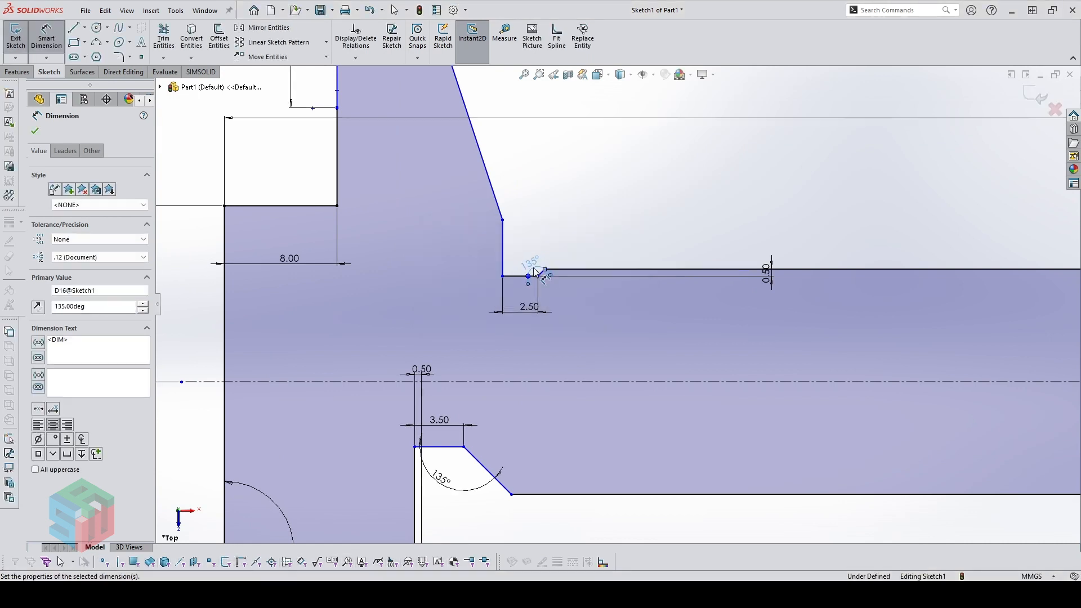
# Dimension the vertical height of the short slanted line near the lower jaw as 0.5 mm
pyautogui.scroll(2, 608, 259)
pyautogui.scroll(-2, 512, 420)
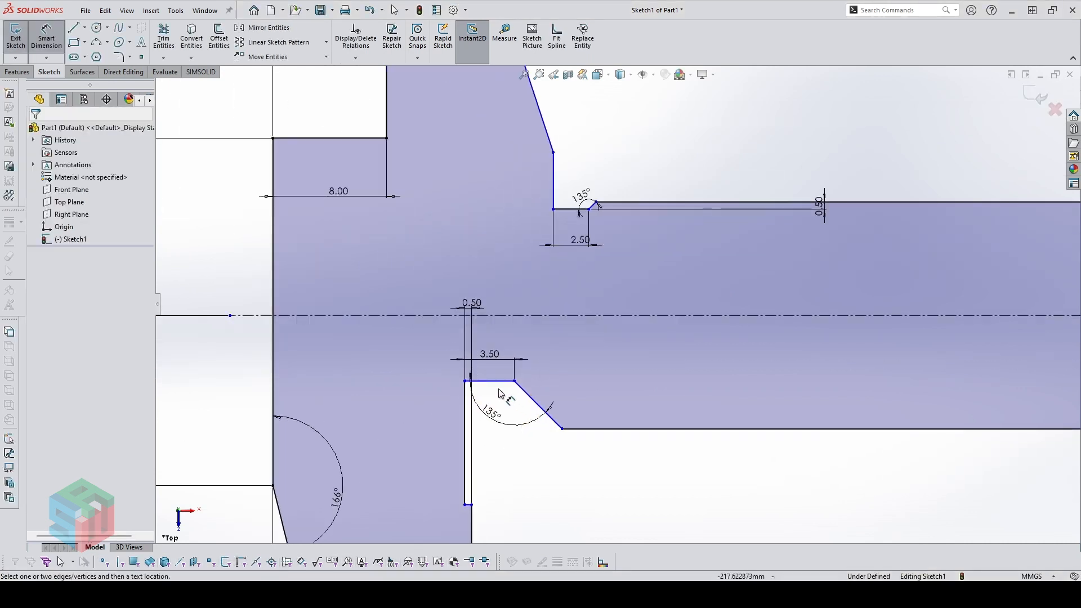
pyautogui.click(529, 396)
pyautogui.click(585, 406)
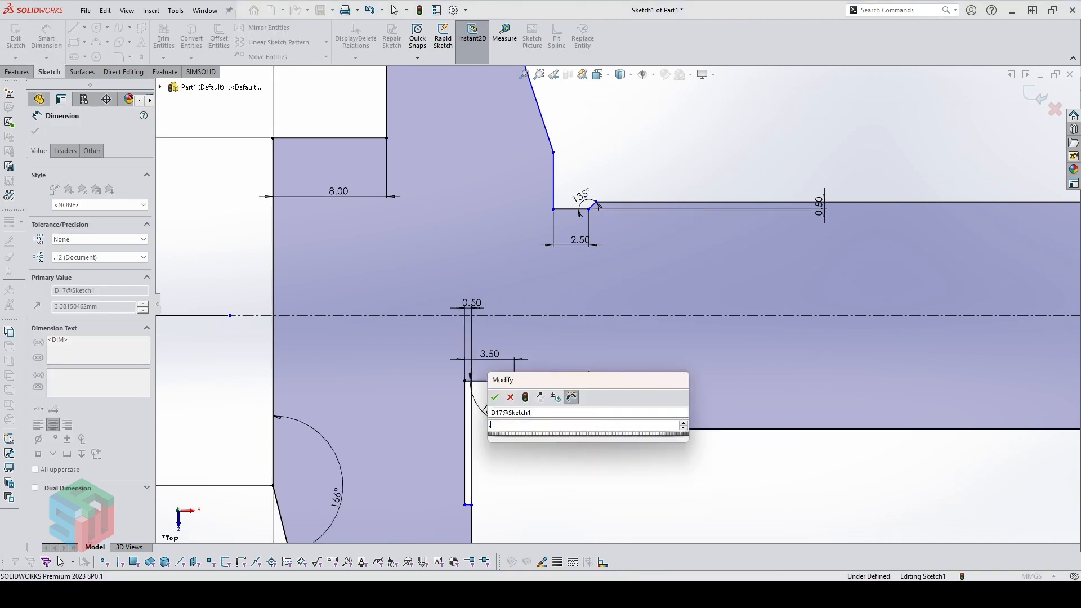
pyautogui.write('0.5')
pyautogui.press('Return')
# Dimension the angle between the upper jaw's slanted edge and the short vertical line below it as 165°
pyautogui.scroll(3, 601, 189)
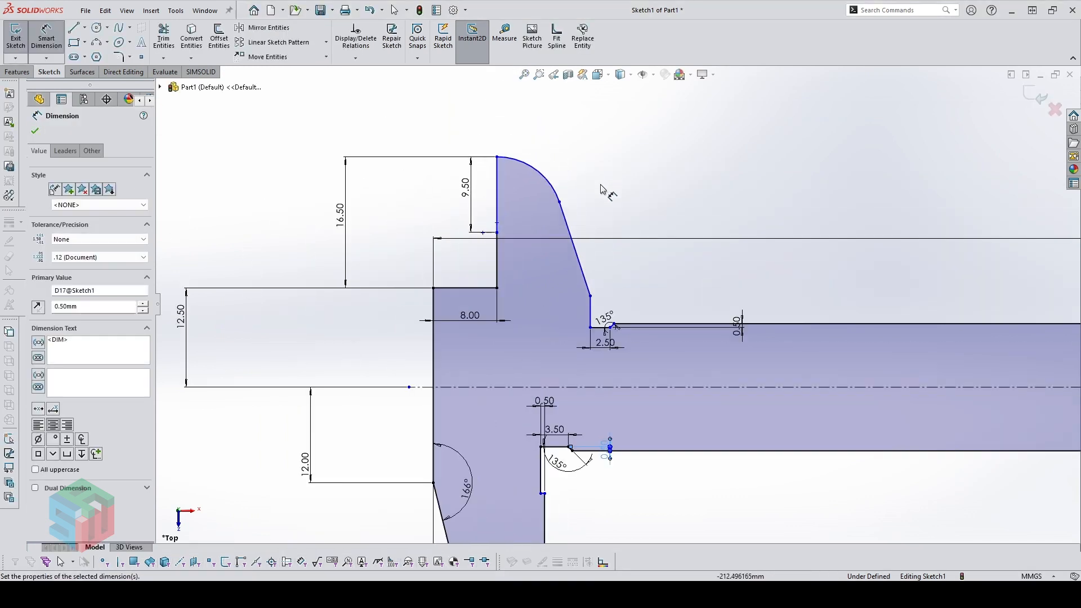
pyautogui.scroll(-1, 601, 190)
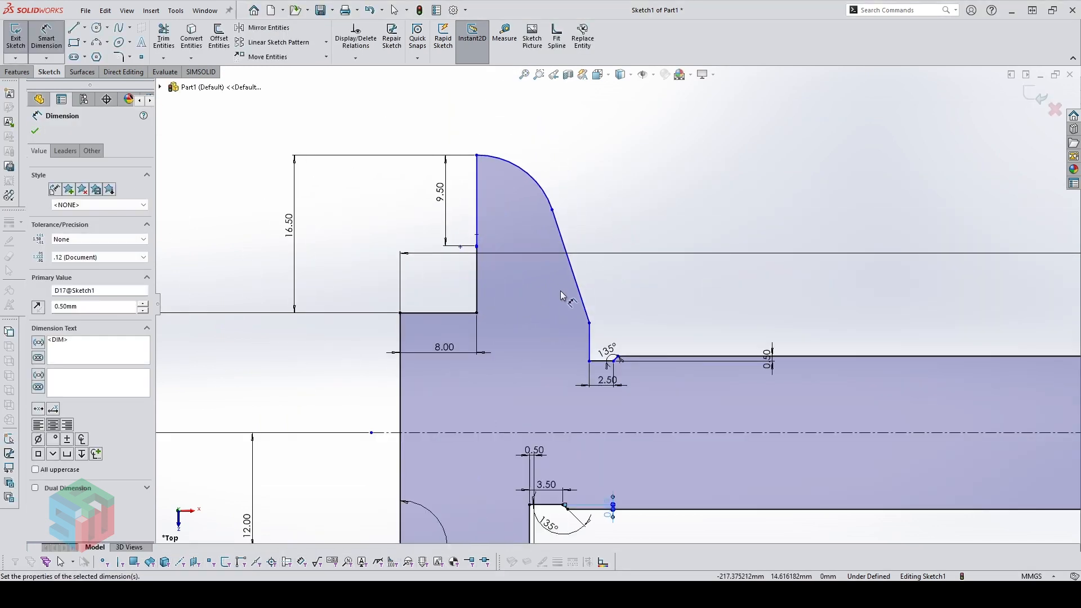
pyautogui.click(578, 292)
pyautogui.click(589, 337)
pyautogui.click(571, 336)
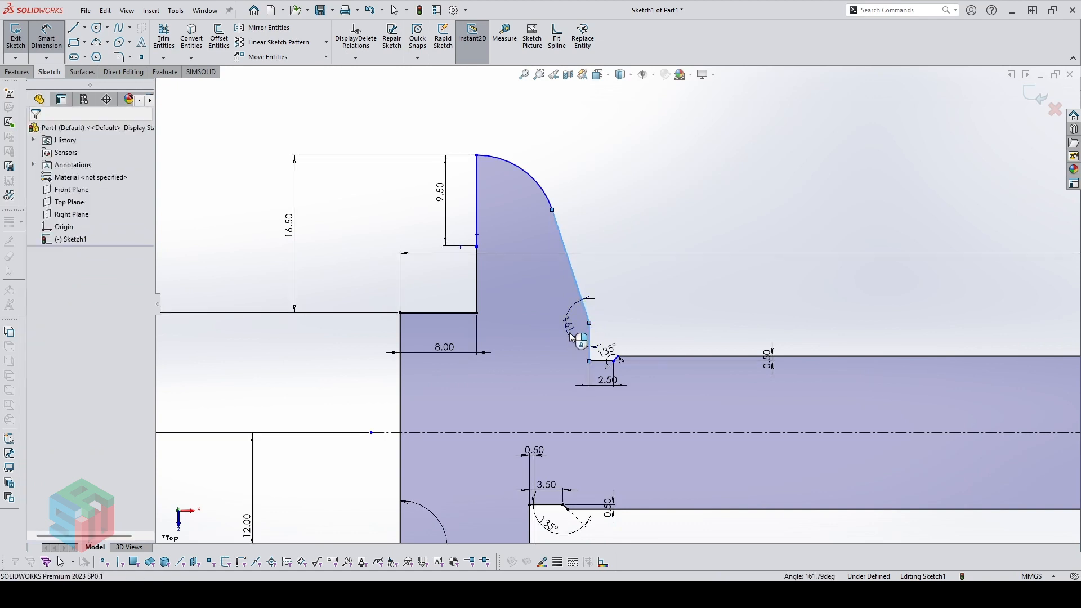
pyautogui.write('165.00deg')
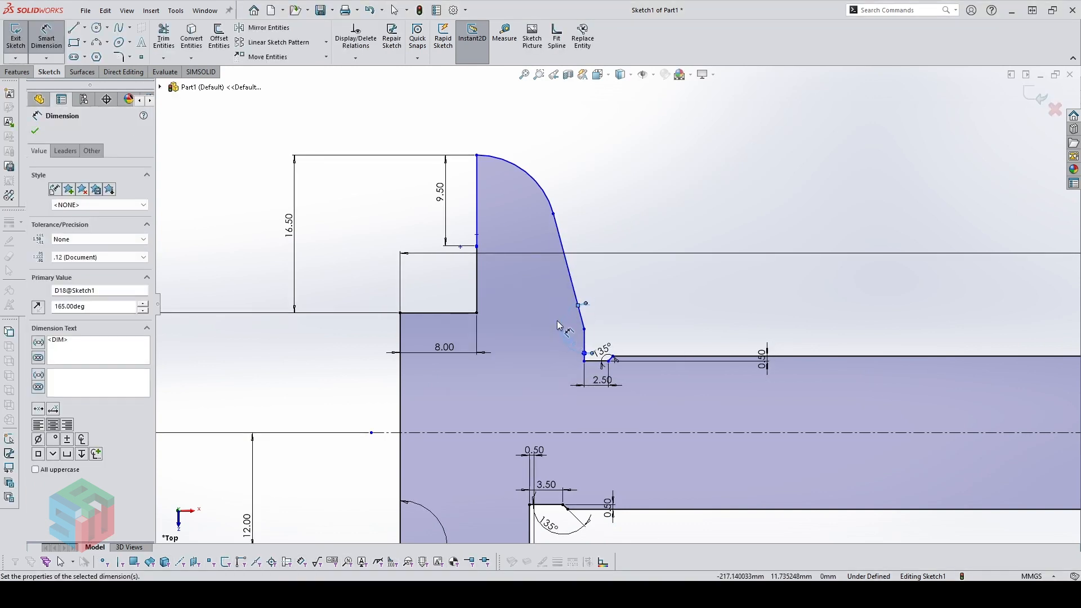
# Dimension the radius of the large arc at the top of the upper jaw as 10 mm
pyautogui.scroll(-1, 562, 313)
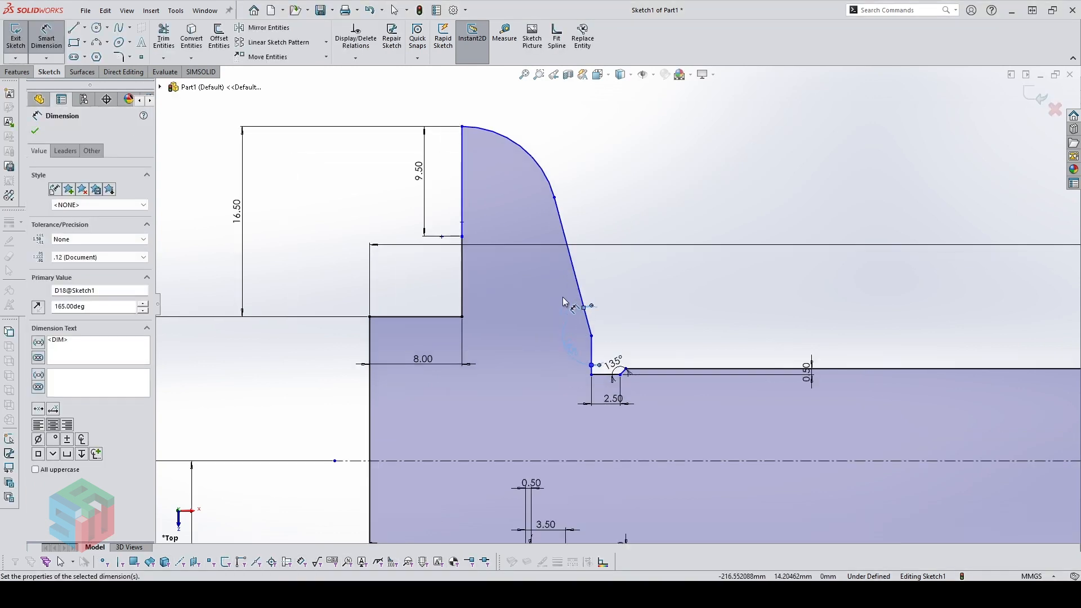
pyautogui.click(544, 160)
pyautogui.click(560, 137)
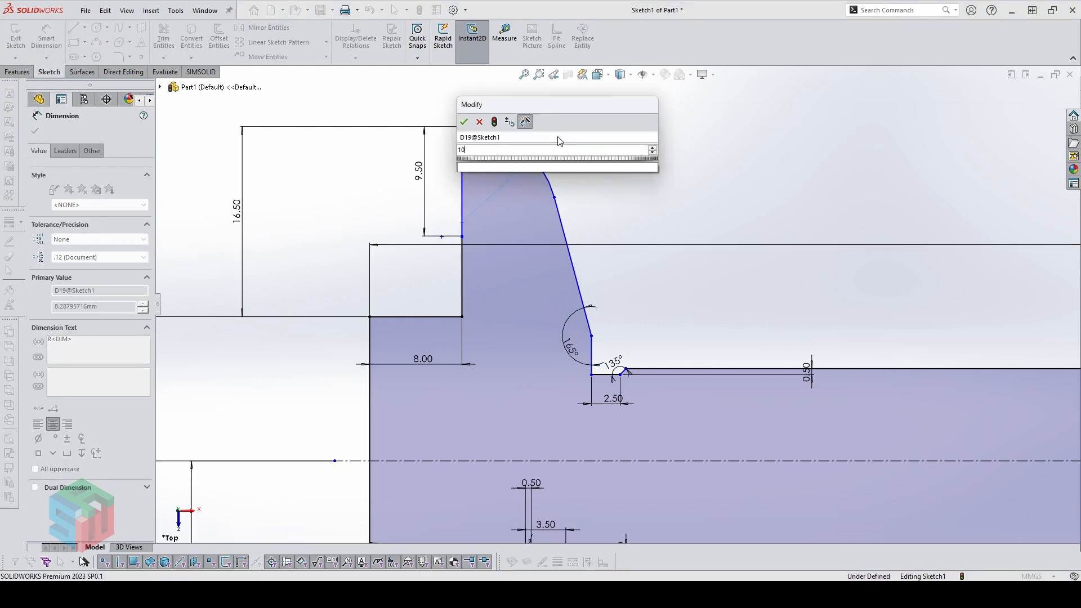
pyautogui.write('10')
pyautogui.press('Return')
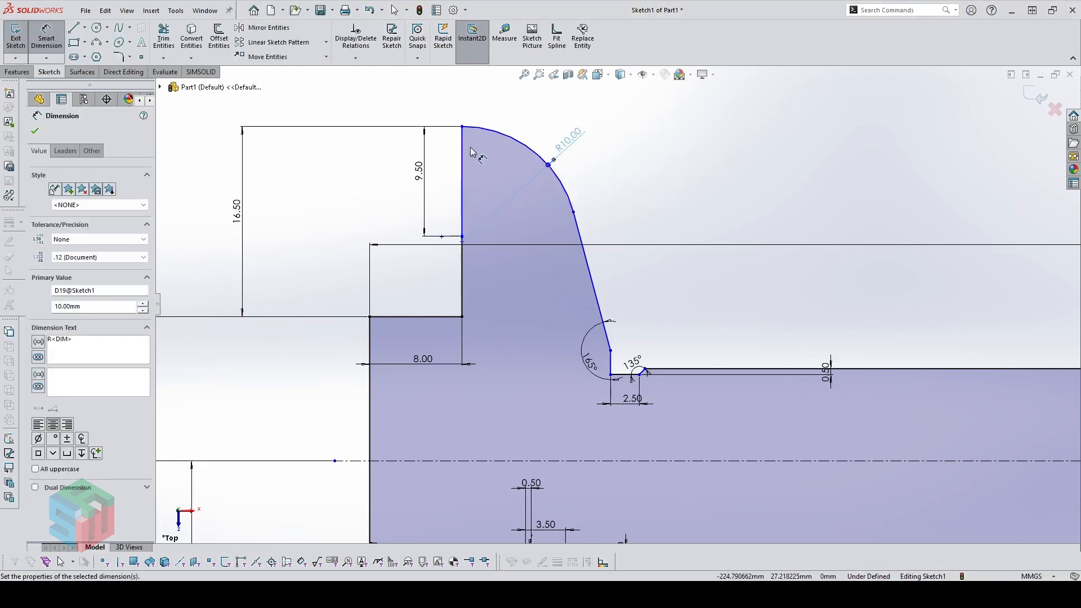
# Try to dimension the horizontal distance between the upper jaw tip's vertical line and the short vertical line beneath the slanted edge as 6.75 mm
pyautogui.click(462, 178)
pyautogui.click(610, 360)
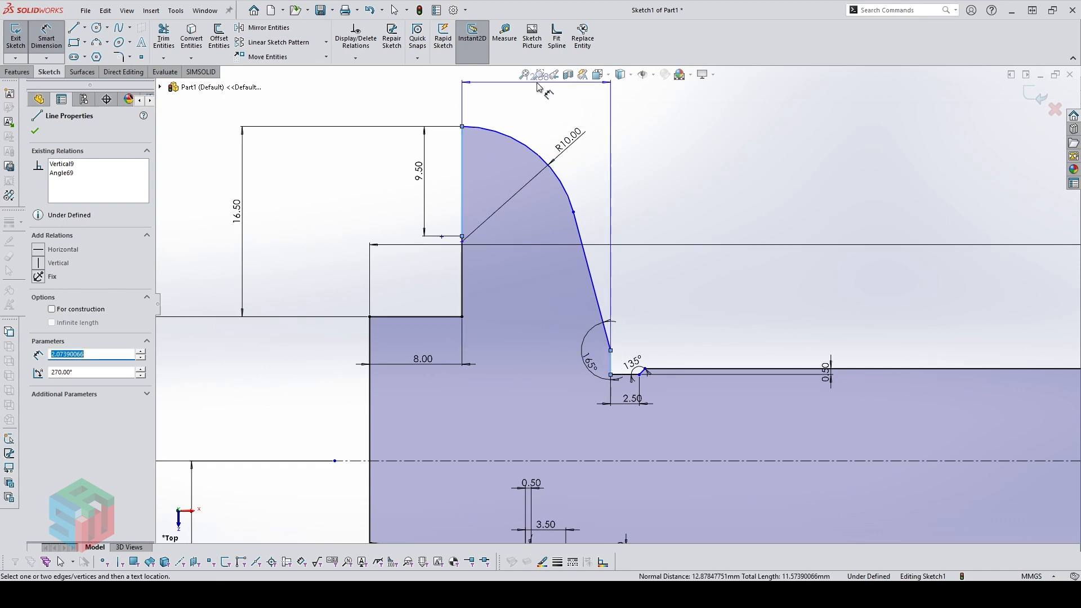
pyautogui.click(544, 121)
pyautogui.write('6.75')
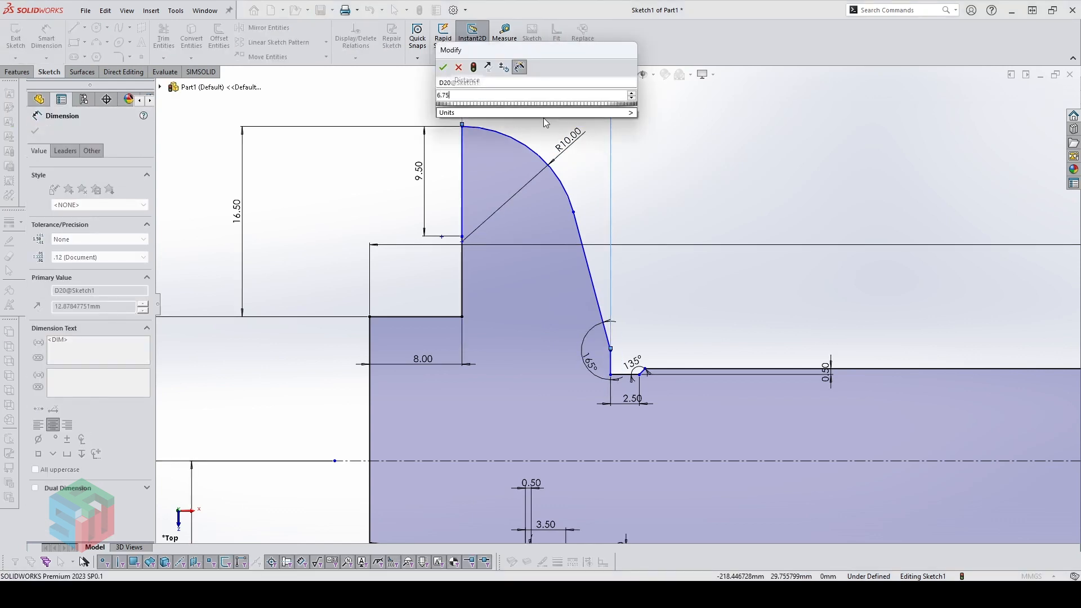
pyautogui.press('Return')
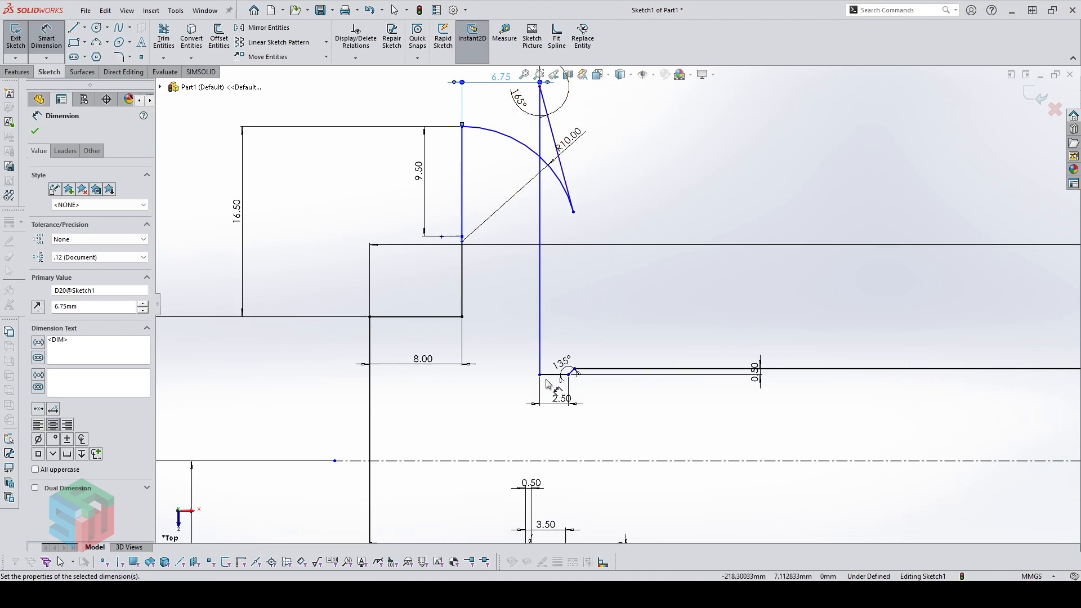
# Revert and delete the horizontal distance dimension across the upper jaw
pyautogui.scroll(5, 629, 319)
pyautogui.press('Escape')
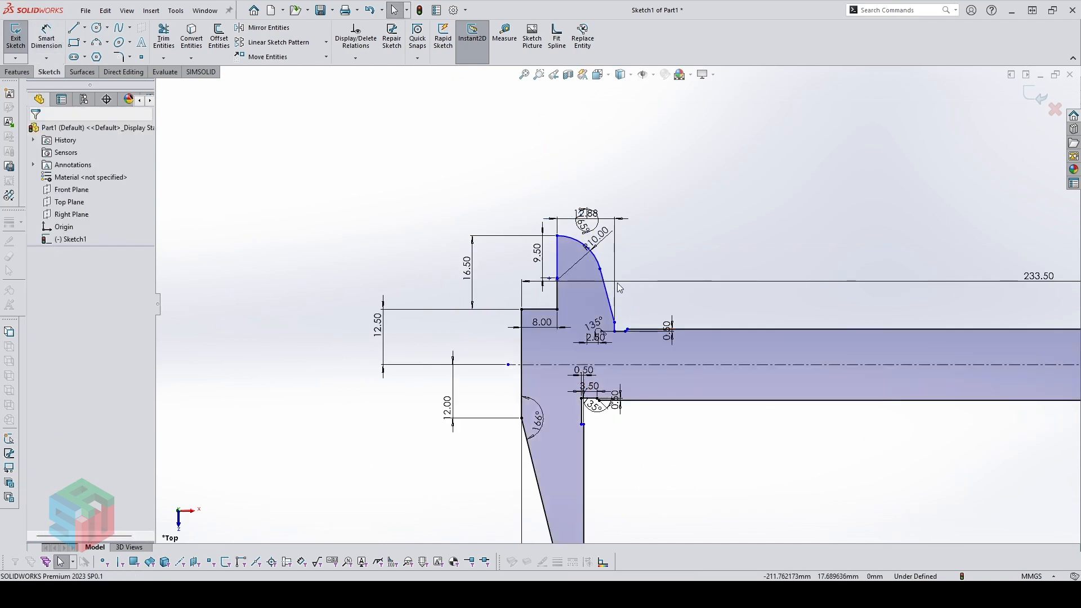
pyautogui.press('Delete')
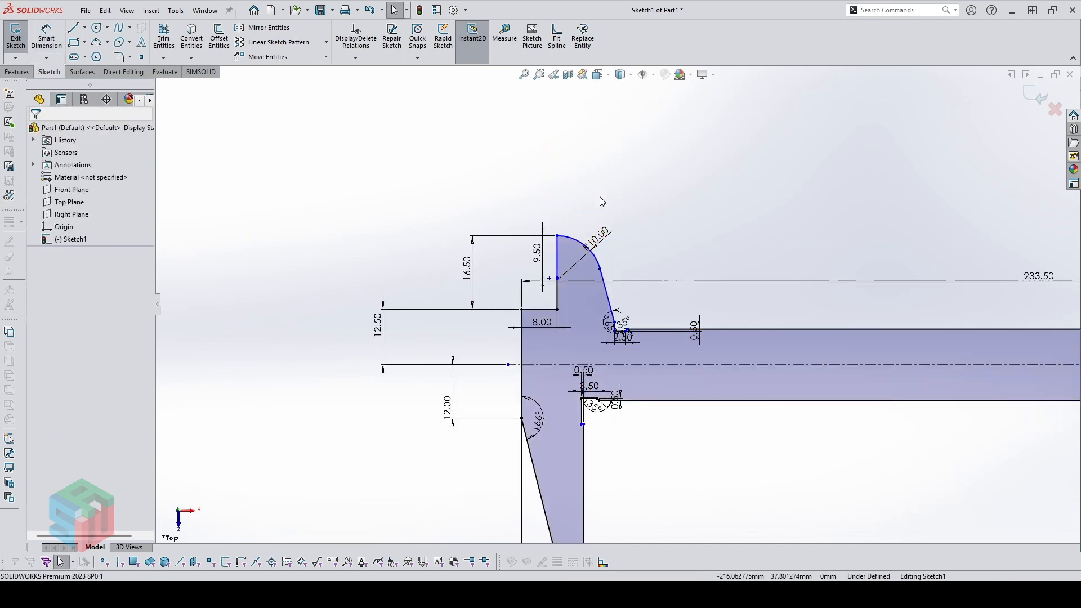
# Shift the vertical line at the upper jaw's tip outward from the lower vertical edge to open the small arc between them
pyautogui.scroll(-3, 626, 292)
pyautogui.scroll(-2, 573, 279)
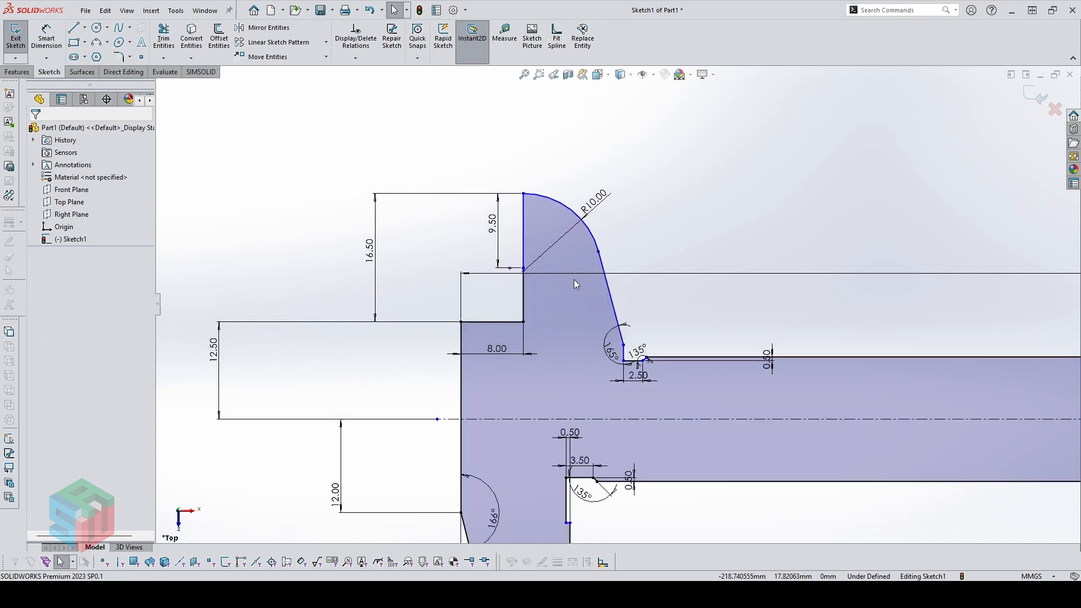
pyautogui.click(516, 292)
pyautogui.scroll(-3, 514, 279)
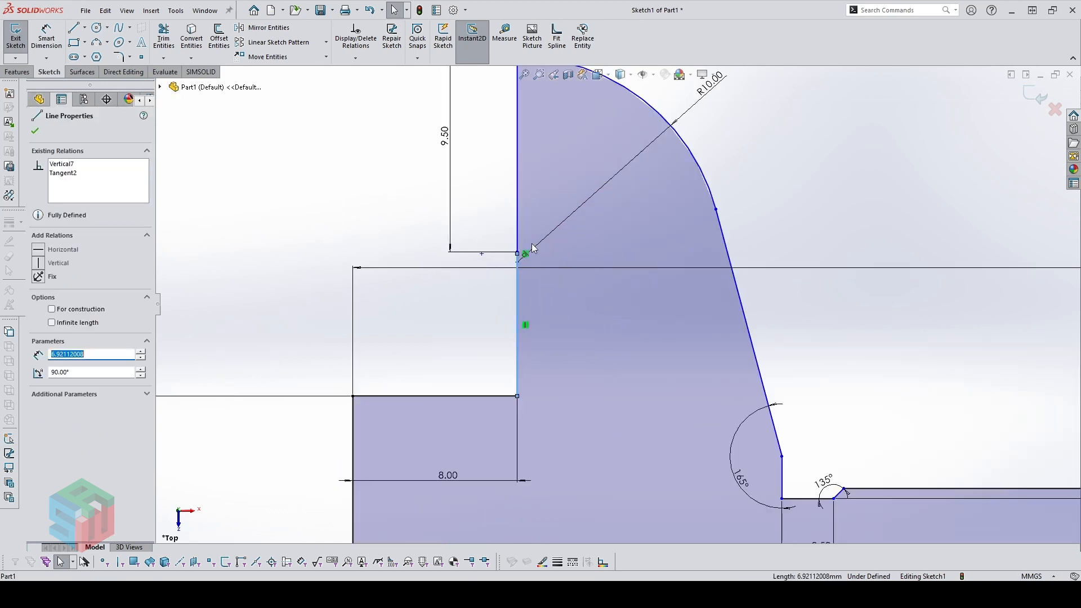
pyautogui.press('Escape')
pyautogui.moveTo(516, 229); pyautogui.dragTo(492, 233)
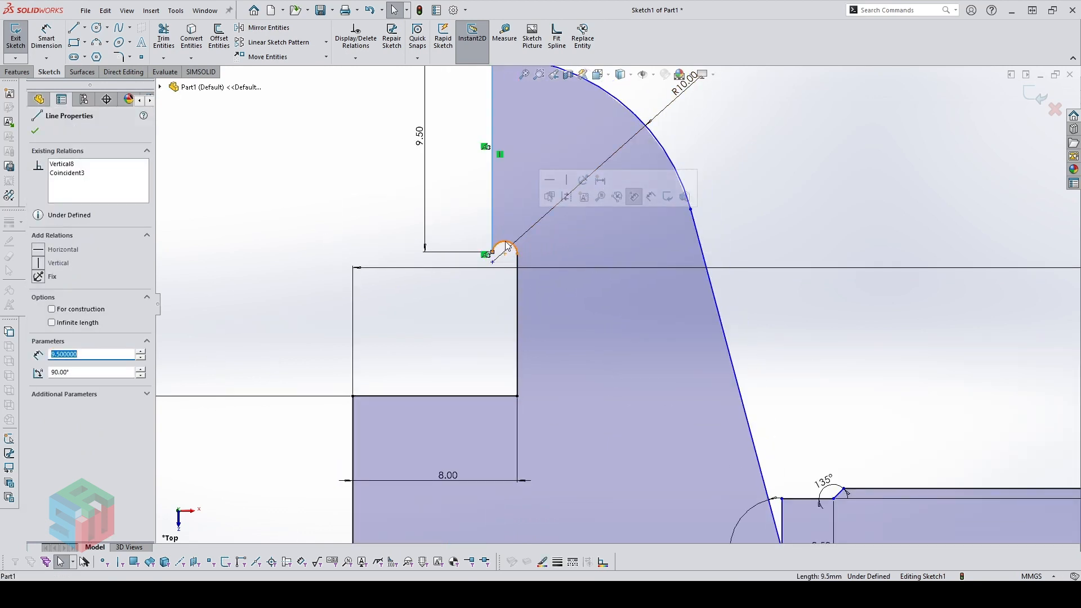
# Dimension the radius of the small arc beneath the upper jaw tip's vertical line as 0.75 mm
pyautogui.press('d')
pyautogui.click(504, 246)
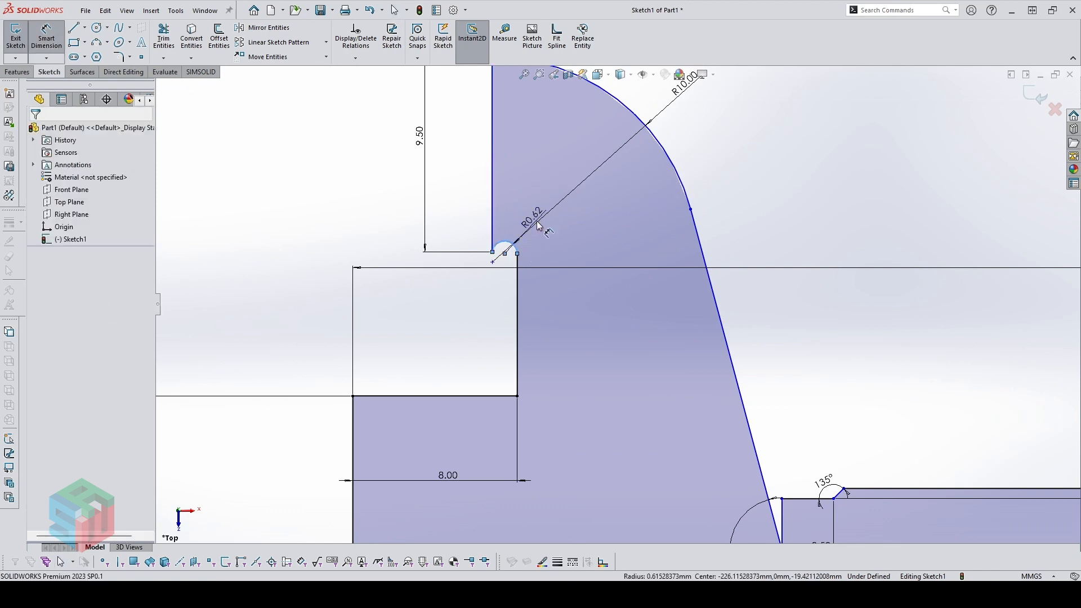
pyautogui.click(539, 219)
pyautogui.write('0.5')
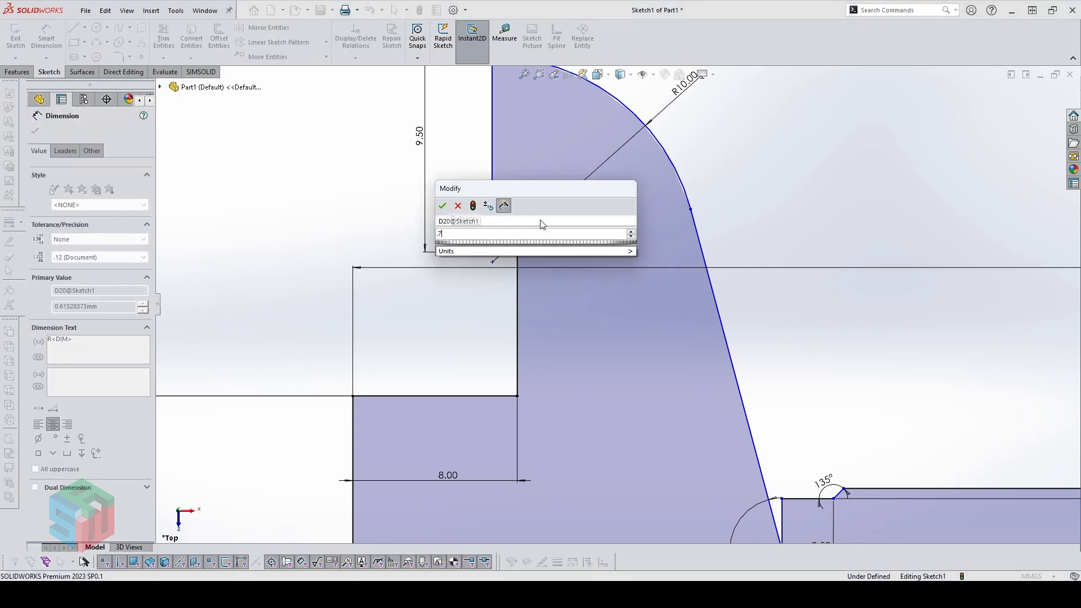
pyautogui.press('Return')
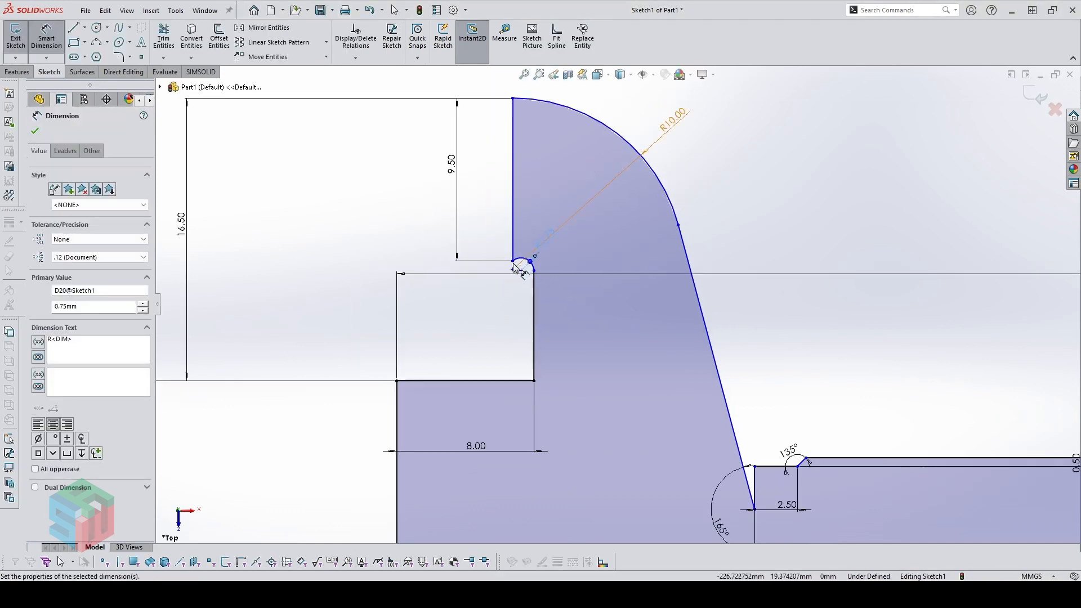
# Move the upper jaw tip's vertical line inward and dimension its horizontal distance to the vertical edge below the small arc as 0.75 mm
pyautogui.scroll(2, 619, 303)
pyautogui.press('Escape')
pyautogui.moveTo(513, 264)
pyautogui.mouseDown()
pyautogui.moveTo(533, 265)
pyautogui.moveTo(522, 263)
pyautogui.mouseUp()
pyautogui.moveTo(506, 321); pyautogui.dragTo(524, 241, button='right')
pyautogui.click(522, 238)
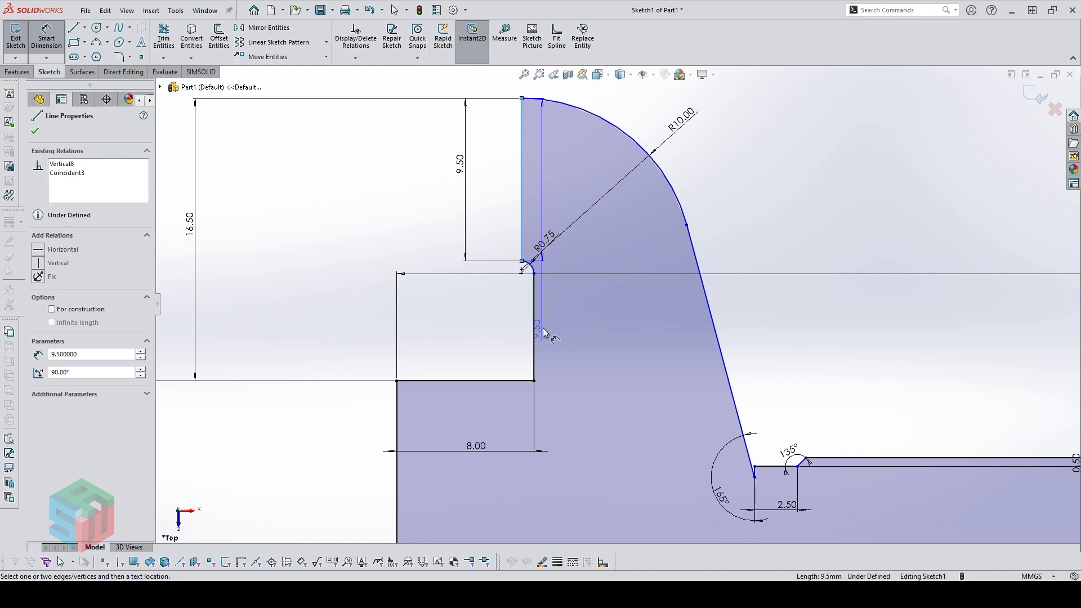
pyautogui.click(536, 327)
pyautogui.click(516, 316)
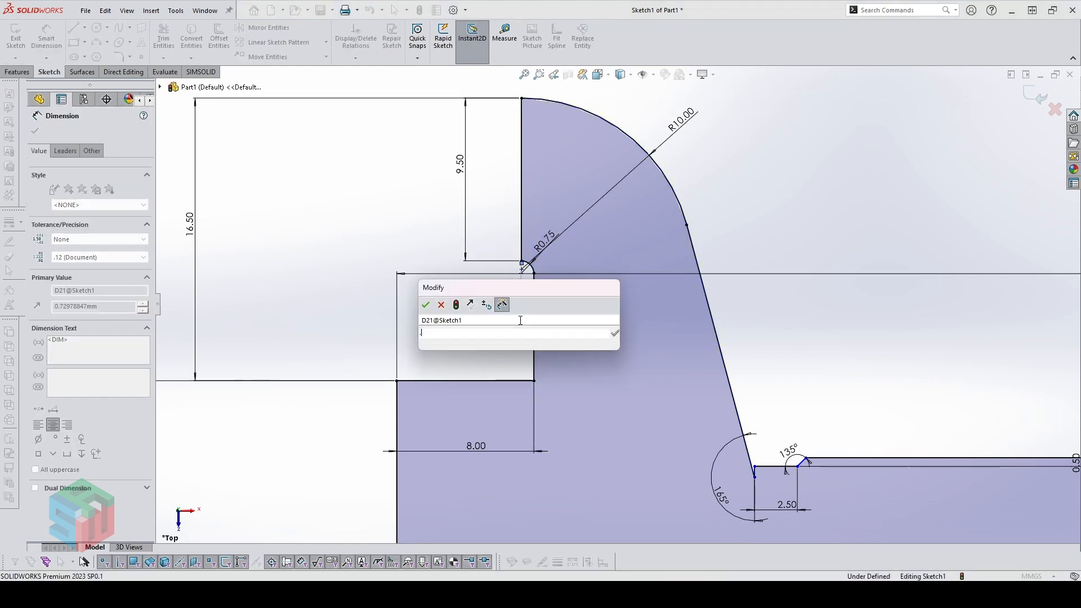
pyautogui.write('.75')
pyautogui.press('Return')
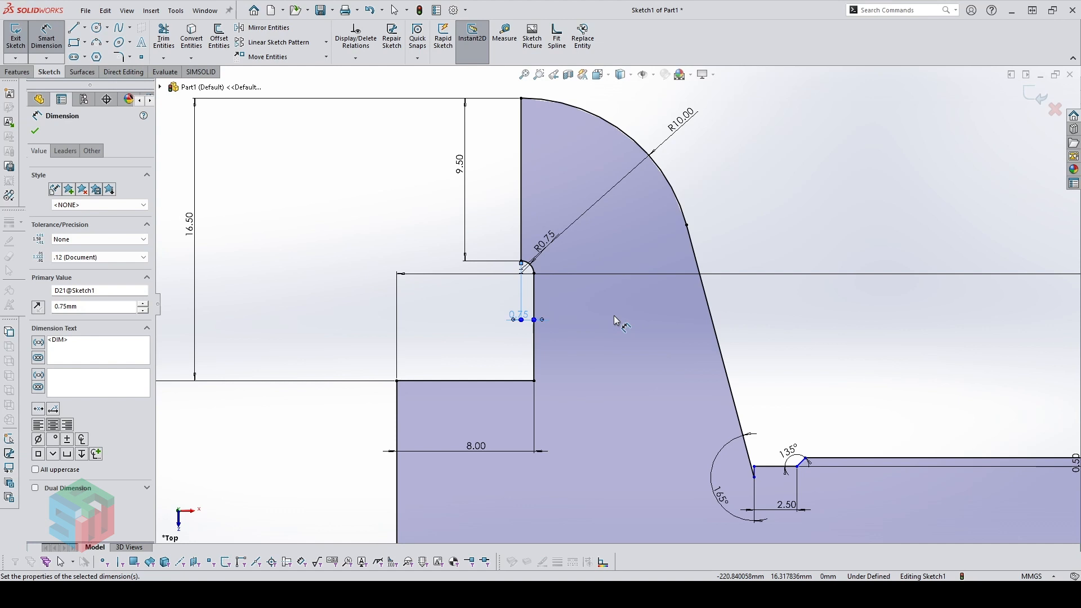
# Set the small arc's radius to 1.25 mm
pyautogui.click(557, 236)
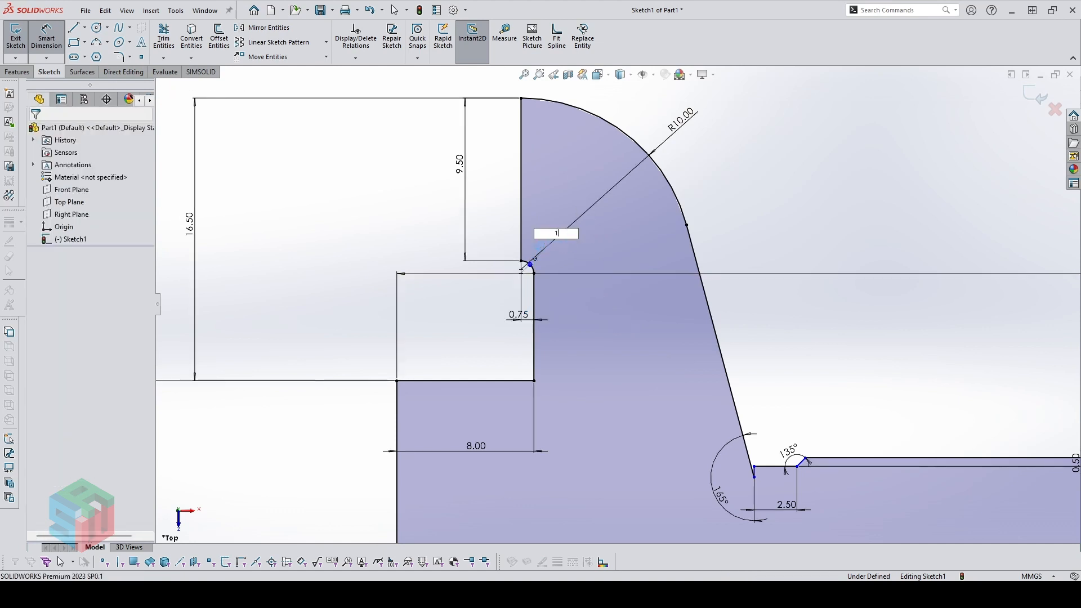
pyautogui.write('1.25')
pyautogui.press('Return')
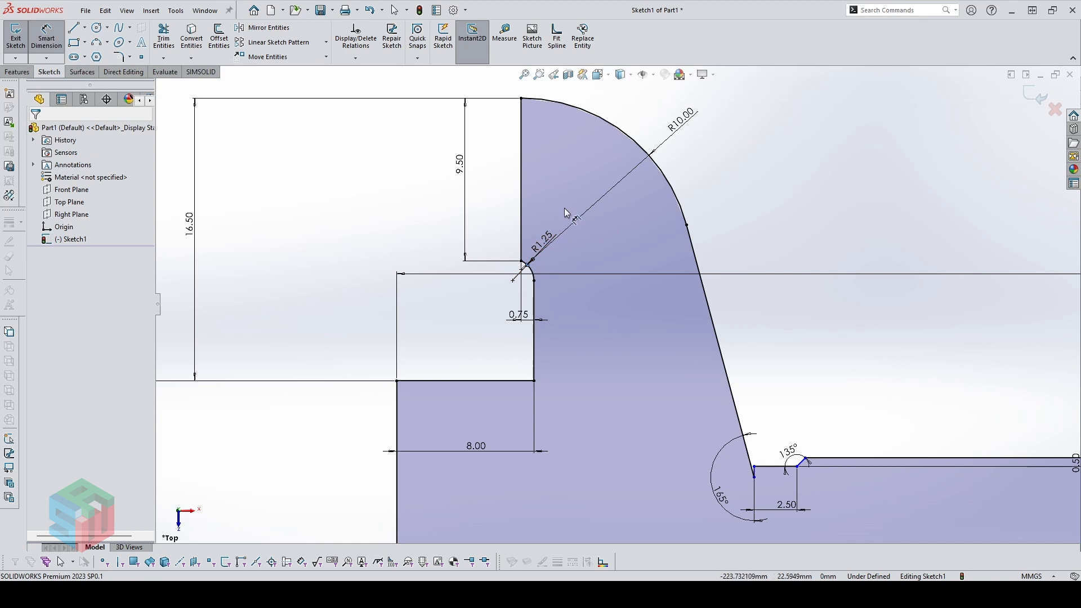
pyautogui.press('Escape')
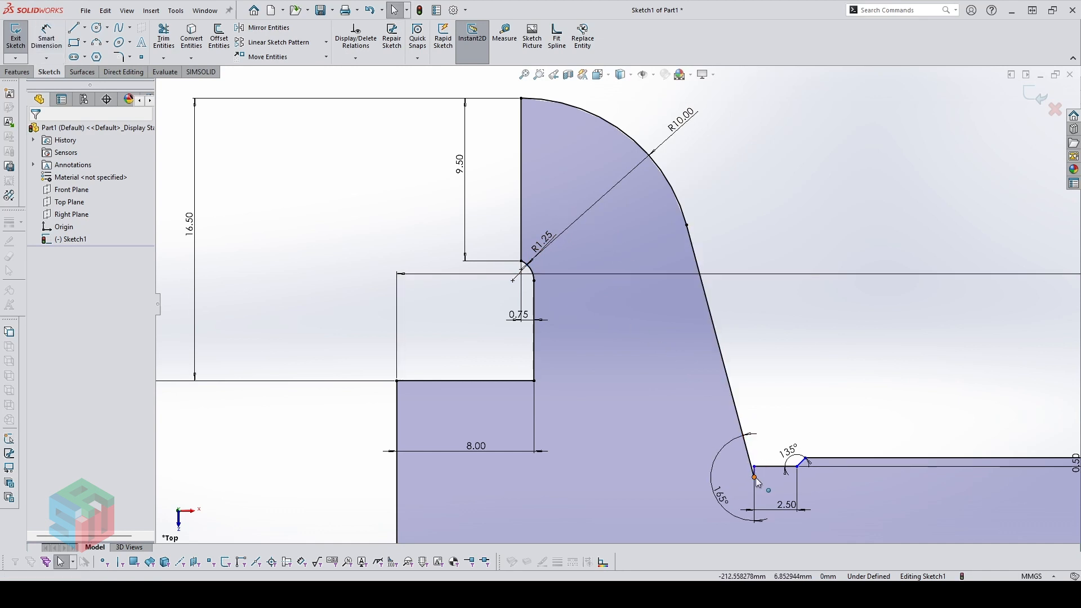
# Raise the lower endpoint of the upper jaw's slanted edge and dimension the short vertical line beneath it as 6.258 mm
pyautogui.moveTo(755, 477); pyautogui.dragTo(732, 397)
pyautogui.press('d')
pyautogui.click(732, 424)
pyautogui.click(760, 425)
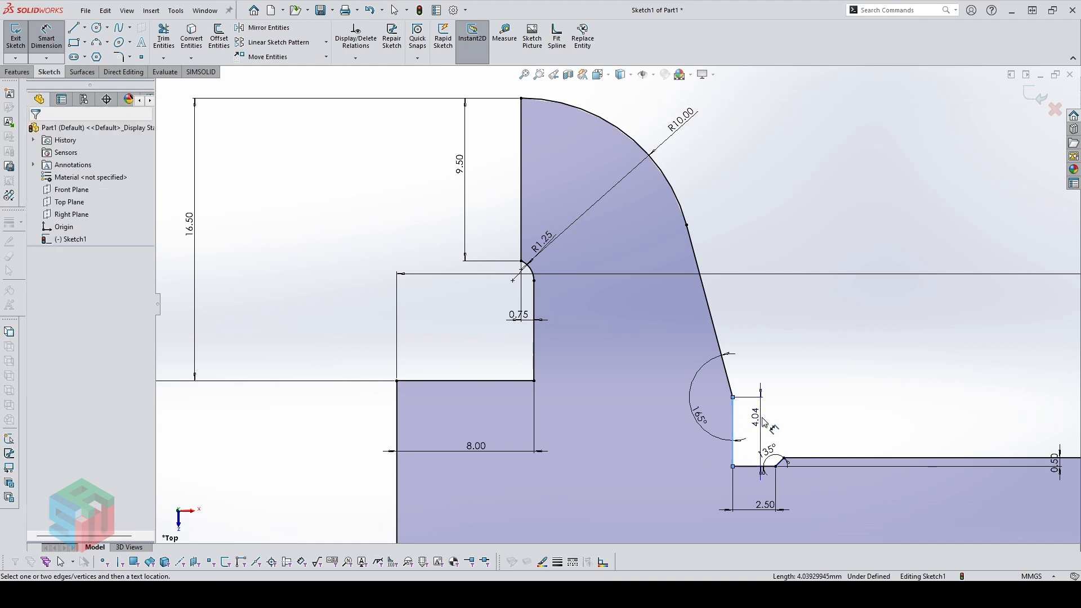
pyautogui.write('6.258')
pyautogui.press('Return')
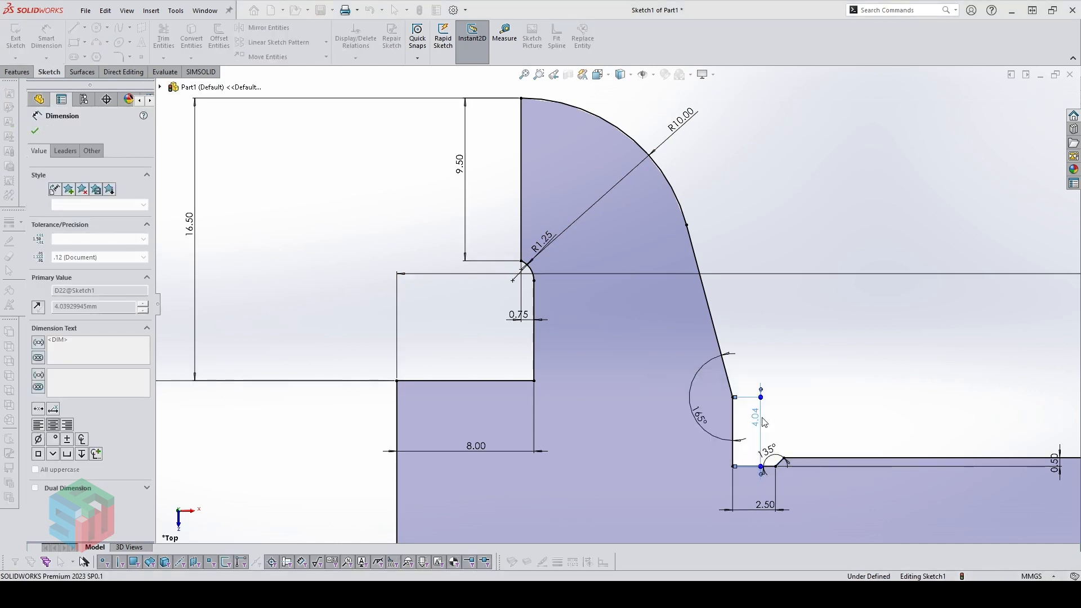
pyautogui.click(798, 344)
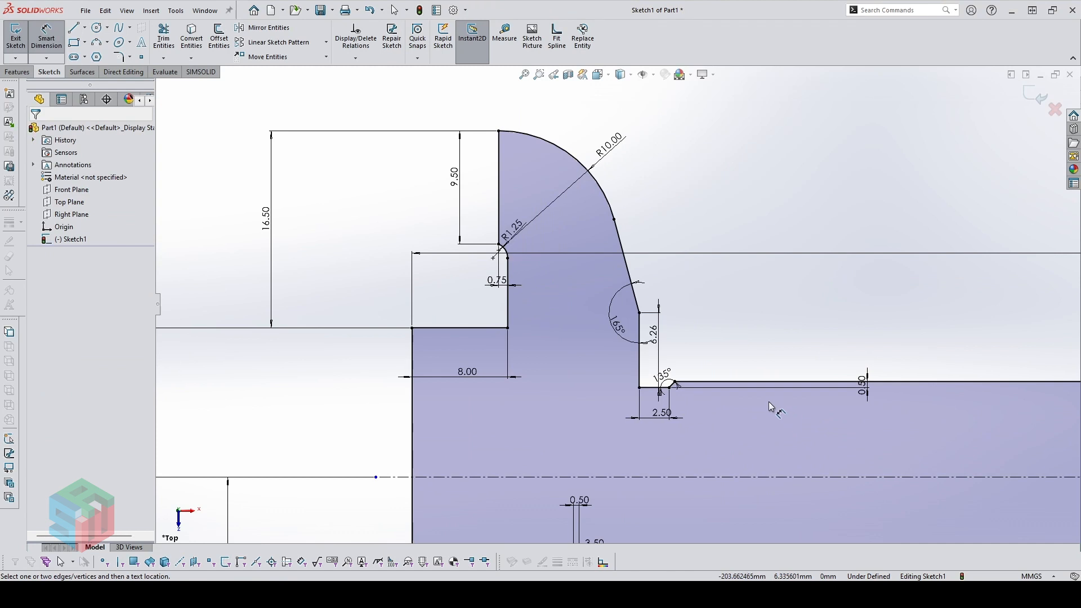
# Examine the upper jaw's large arc and the short vertical line beneath its slanted edge
pyautogui.click(539, 141)
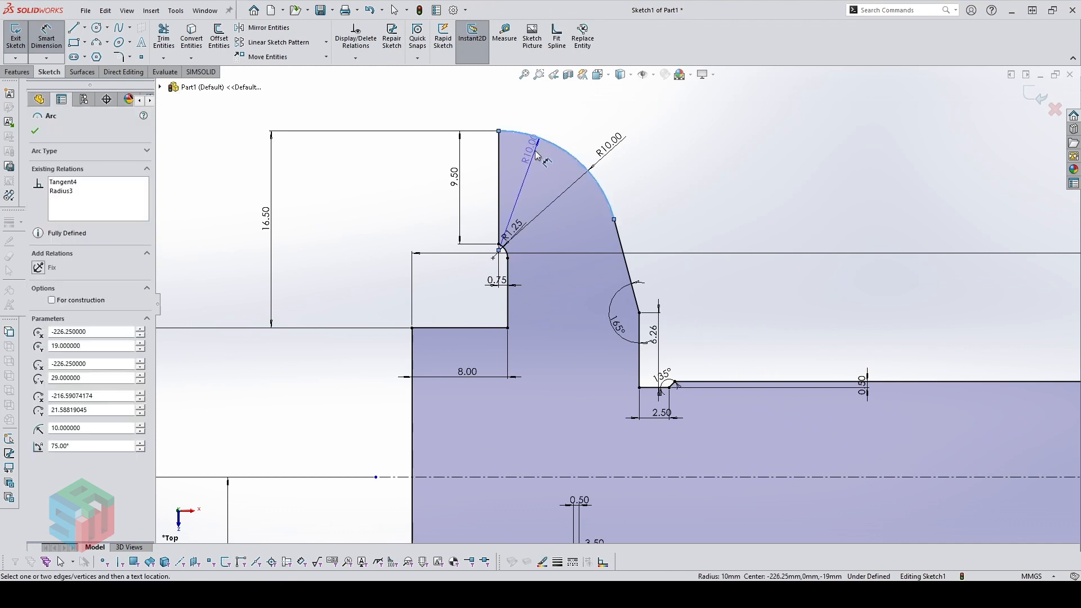
pyautogui.press('Escape')
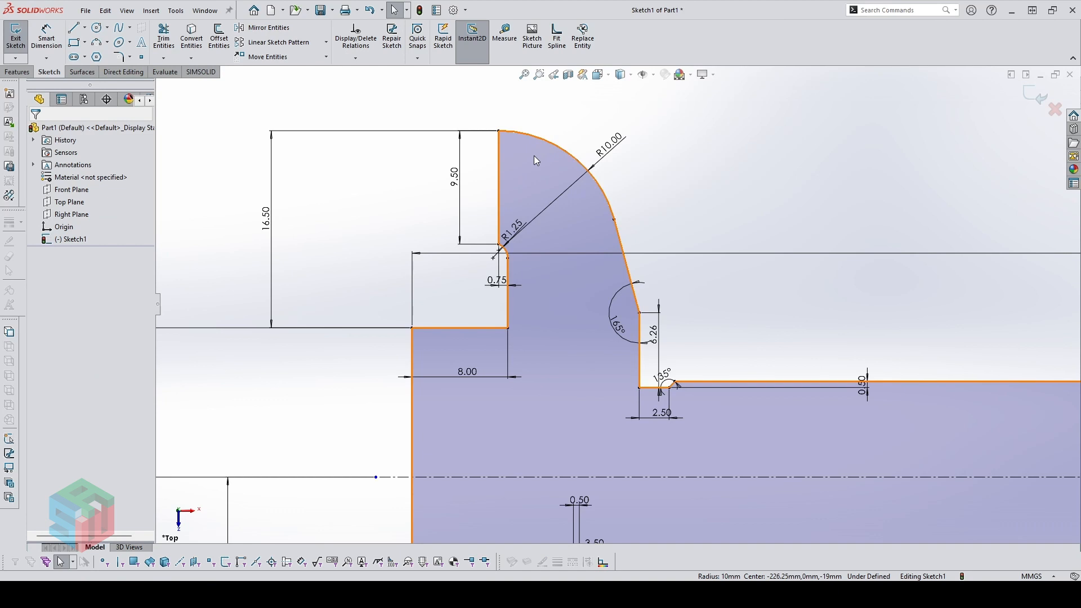
pyautogui.scroll(3, 614, 304)
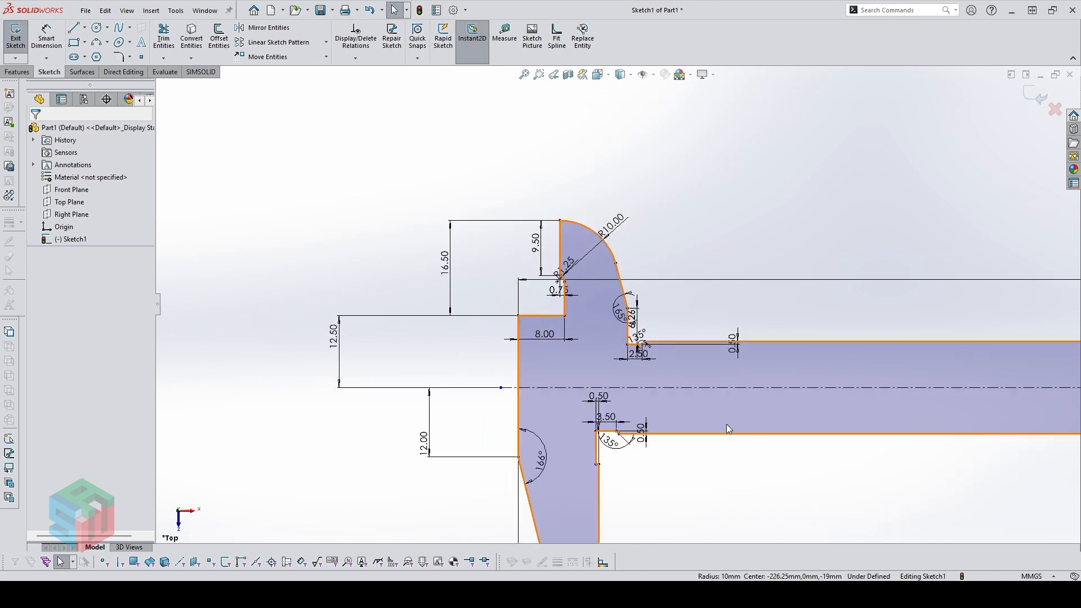
pyautogui.scroll(-3, 642, 347)
pyautogui.scroll(3, 654, 437)
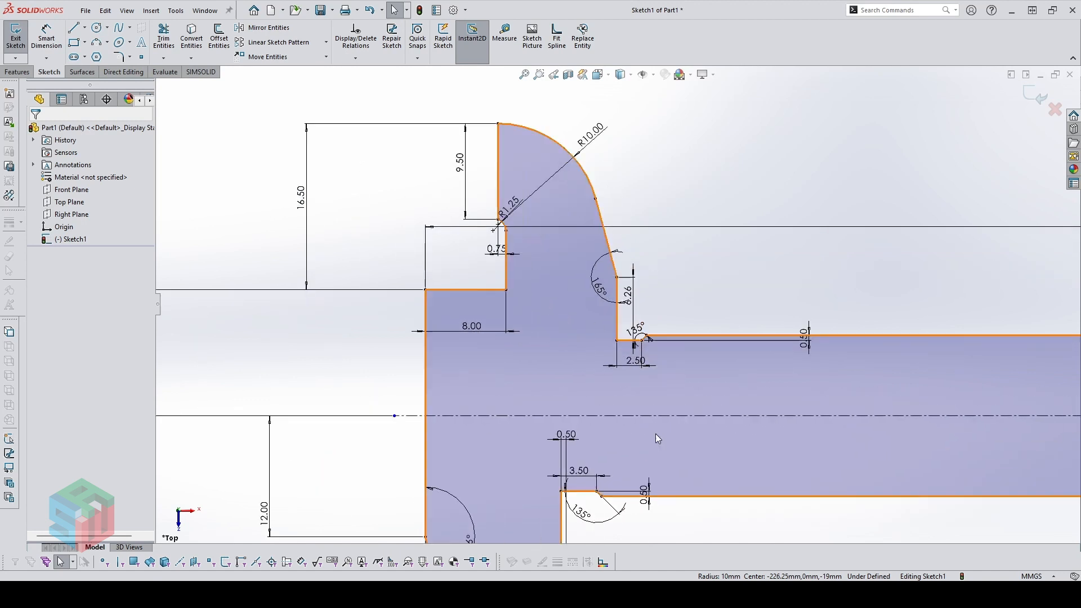
pyautogui.scroll(-3, 625, 373)
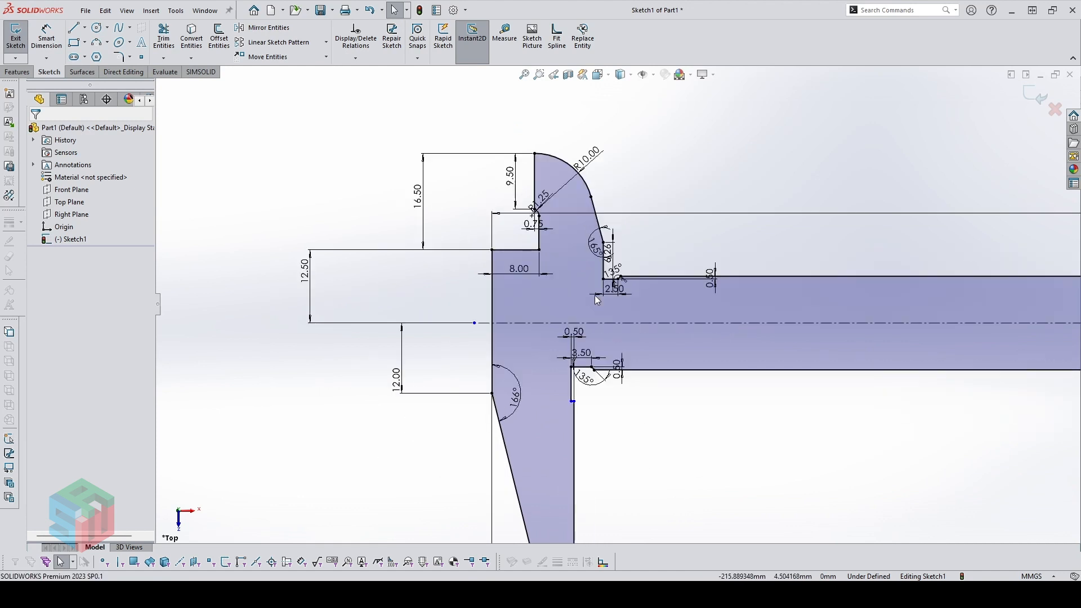
pyautogui.click(610, 267)
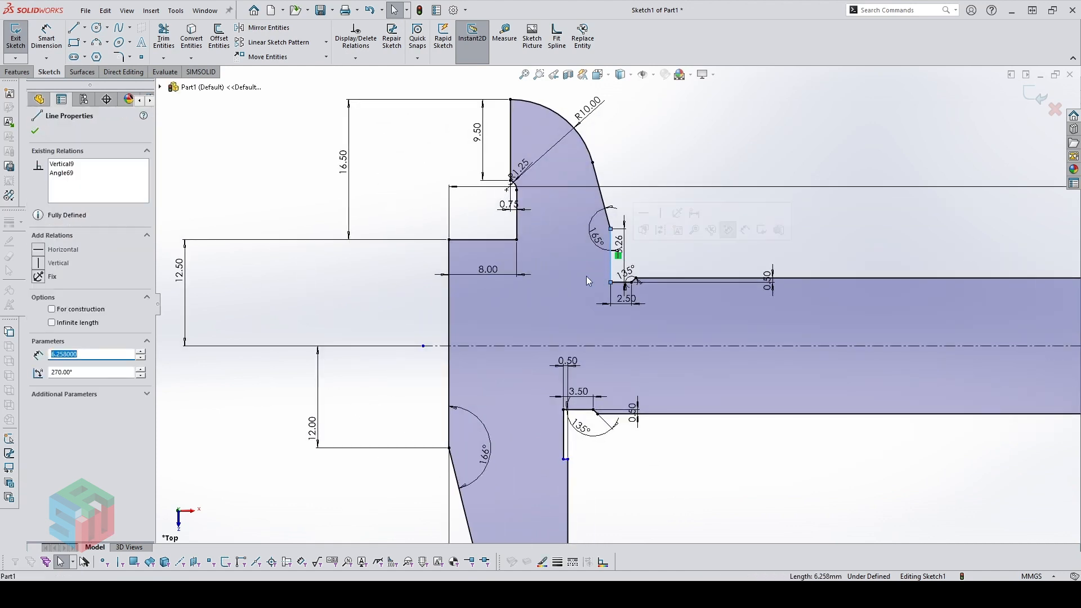
pyautogui.press('Escape')
# Trim away the large arc at the top of the upper jaw
pyautogui.click(580, 151)
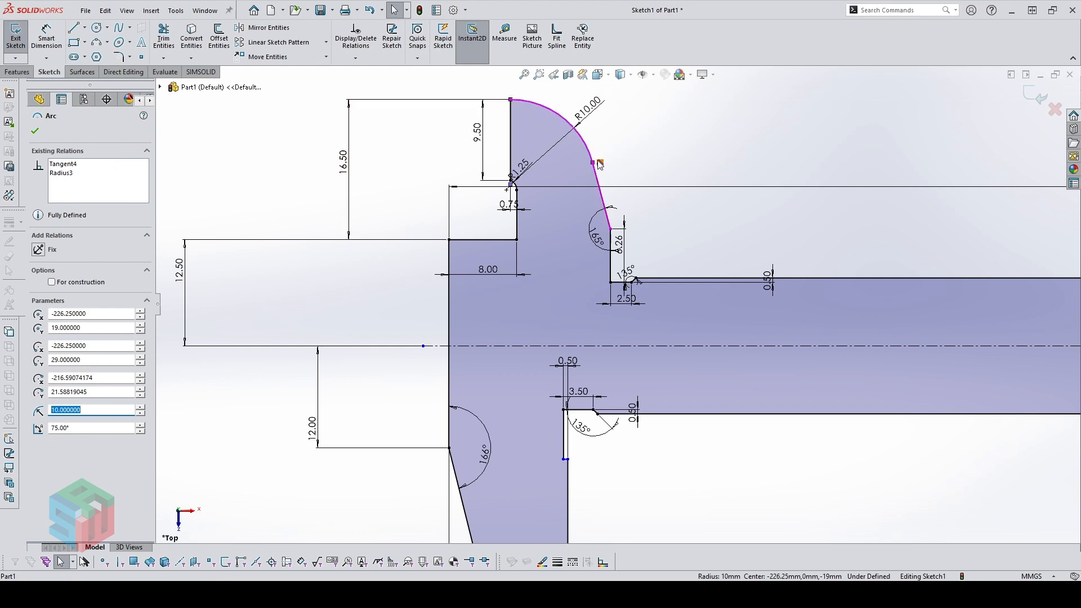
pyautogui.press('t')
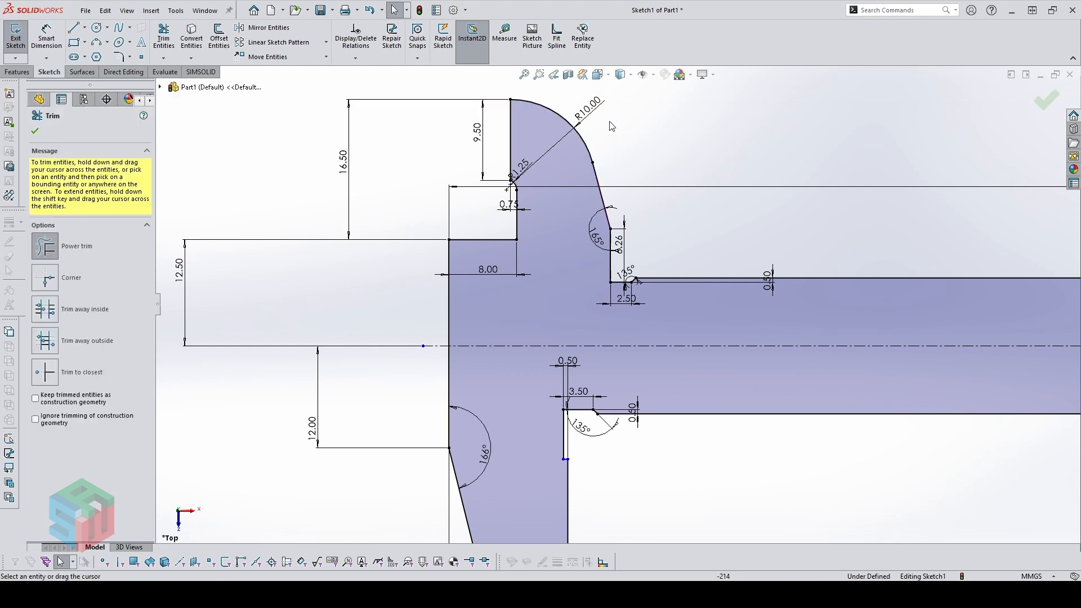
pyautogui.moveTo(610, 122); pyautogui.dragTo(582, 150)
pyautogui.press('Escape')
# Shift the short vertical line beneath the slanted edge inward and make it collinear with the lower jaw's long vertical edge
pyautogui.moveTo(611, 265); pyautogui.dragTo(579, 269)
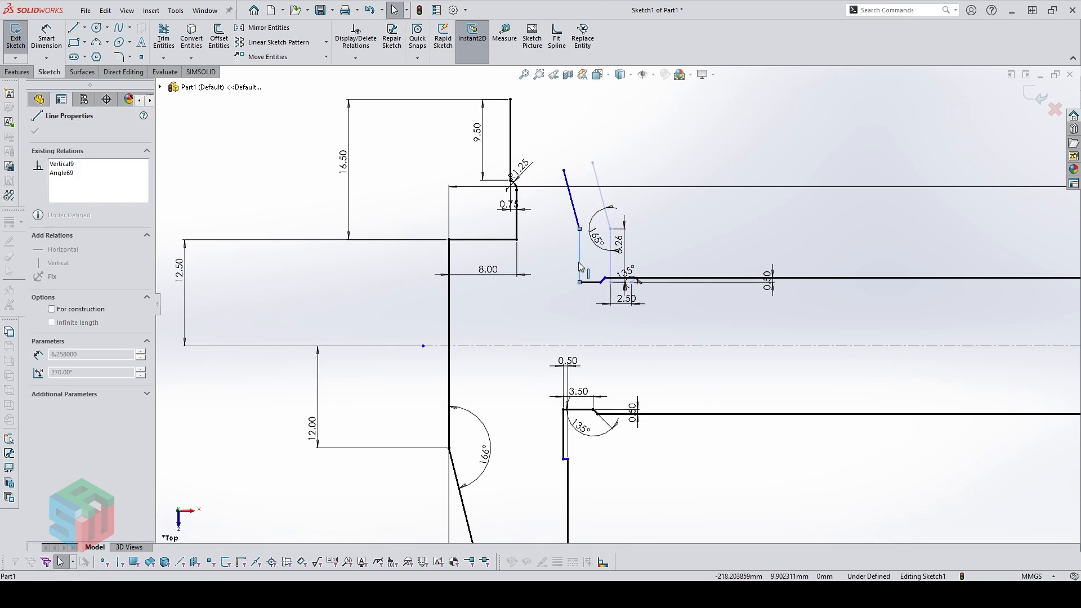
pyautogui.keyDown('ctrl'); pyautogui.click(567, 479); pyautogui.keyUp('ctrl')
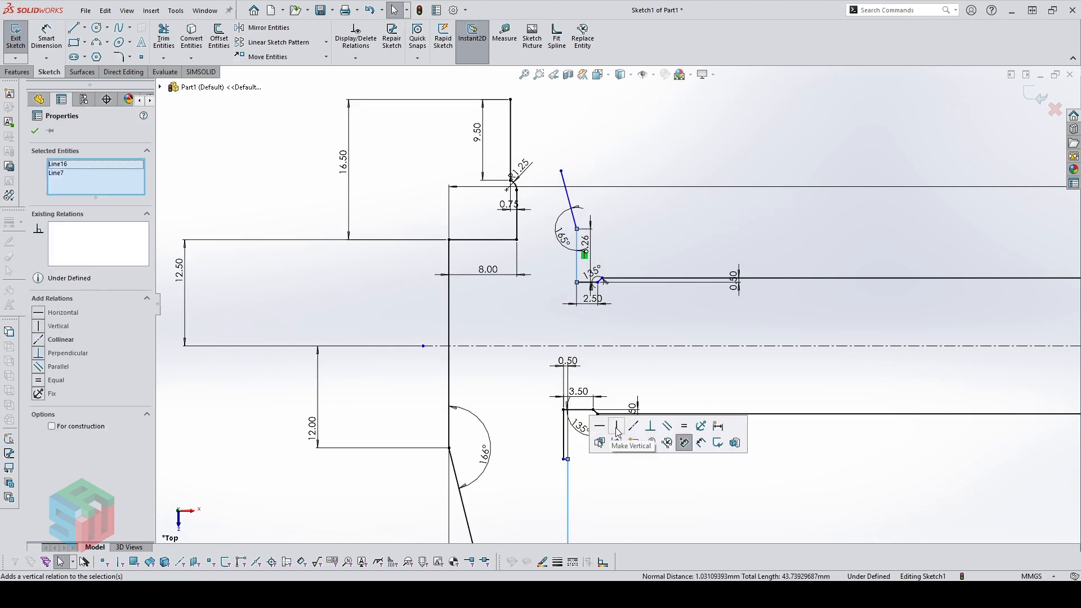
pyautogui.click(635, 429)
pyautogui.press('Escape')
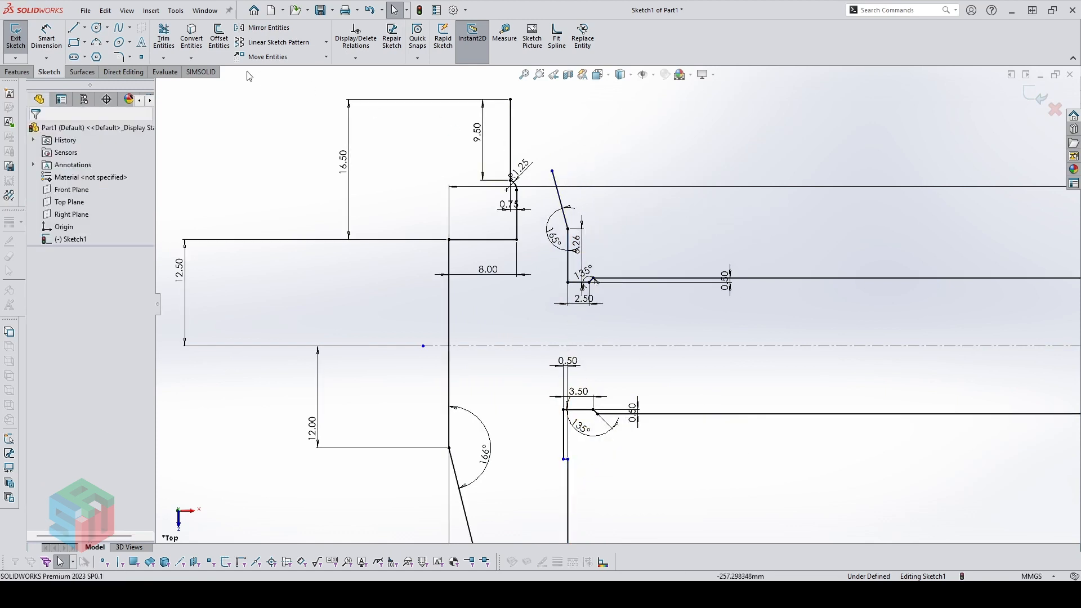
# Draw a three-point arc of about 14.8 mm radius from the upper jaw tip's top end to the slanted edge's upper end
pyautogui.click(96, 42)
pyautogui.click(511, 99)
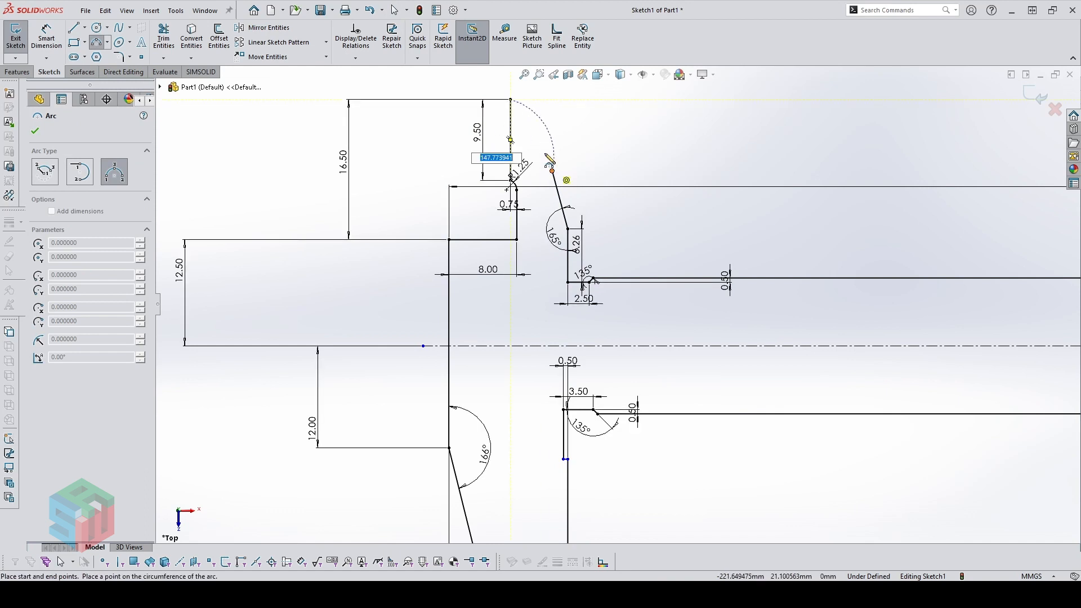
pyautogui.click(551, 170)
pyautogui.click(545, 144)
pyautogui.press('Escape')
# Dimension the new upper jaw arc's radius as 10 mm
pyautogui.press('d')
pyautogui.click(540, 133)
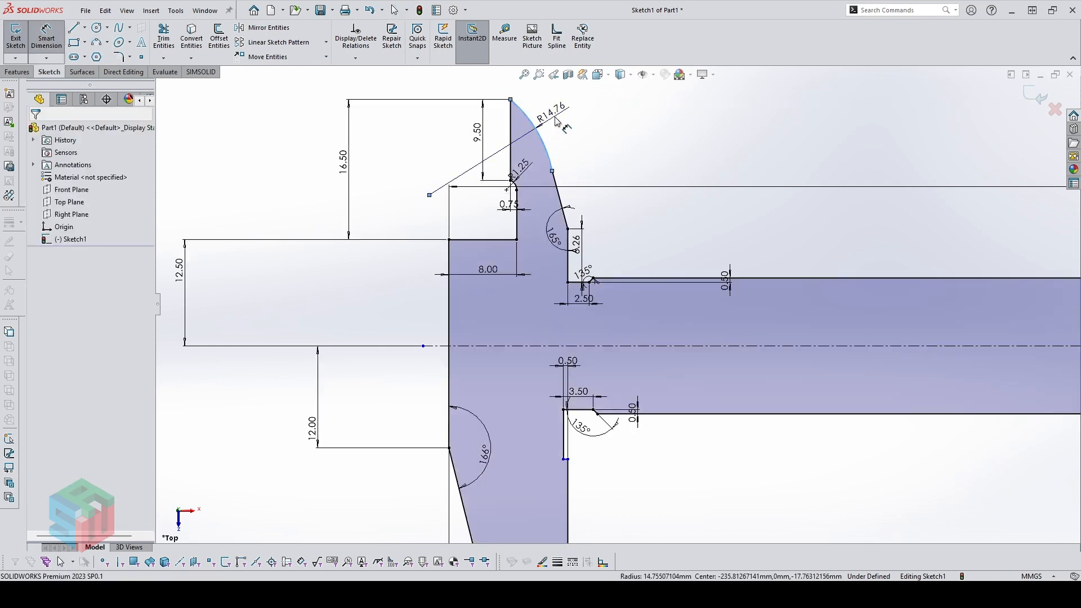
pyautogui.click(555, 120)
pyautogui.write('10')
pyautogui.press('Return')
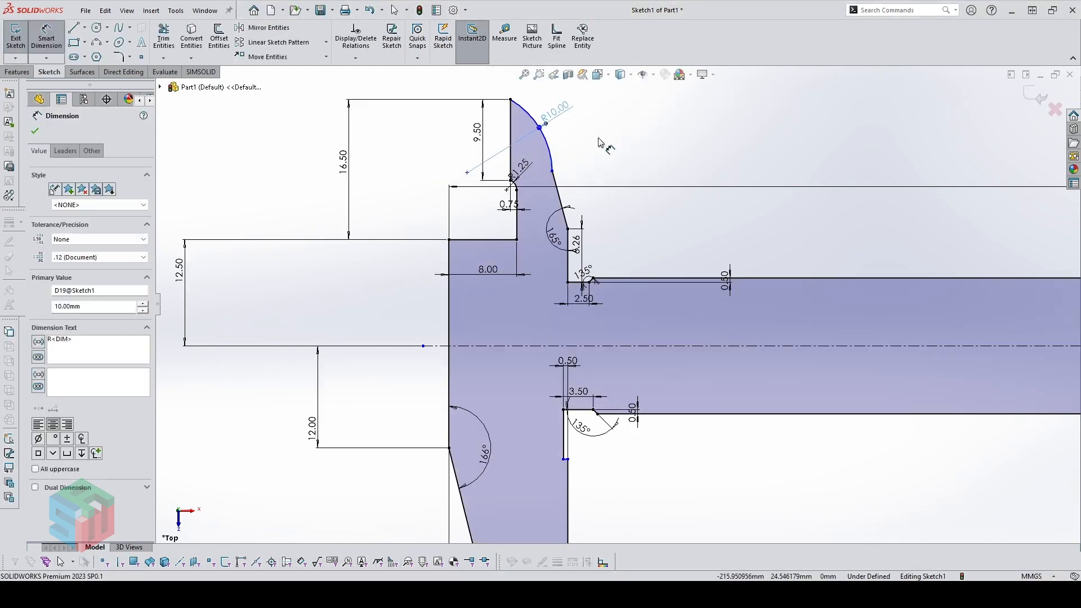
pyautogui.press('Escape')
# Make the upper jaw arc tangent to the slanted edge
pyautogui.click(551, 159)
pyautogui.keyDown('ctrl'); pyautogui.click(557, 189); pyautogui.keyUp('ctrl')
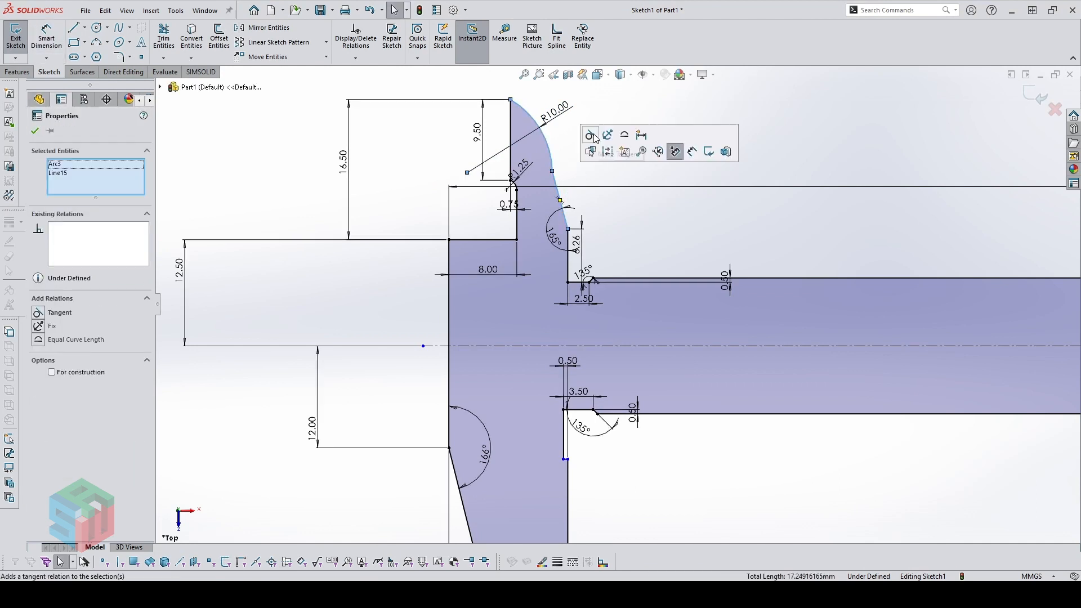
pyautogui.click(590, 135)
pyautogui.press('Escape')
# Dimension the length of the lower jaw's long vertical edge as 30 mm
pyautogui.scroll(5, 842, 303)
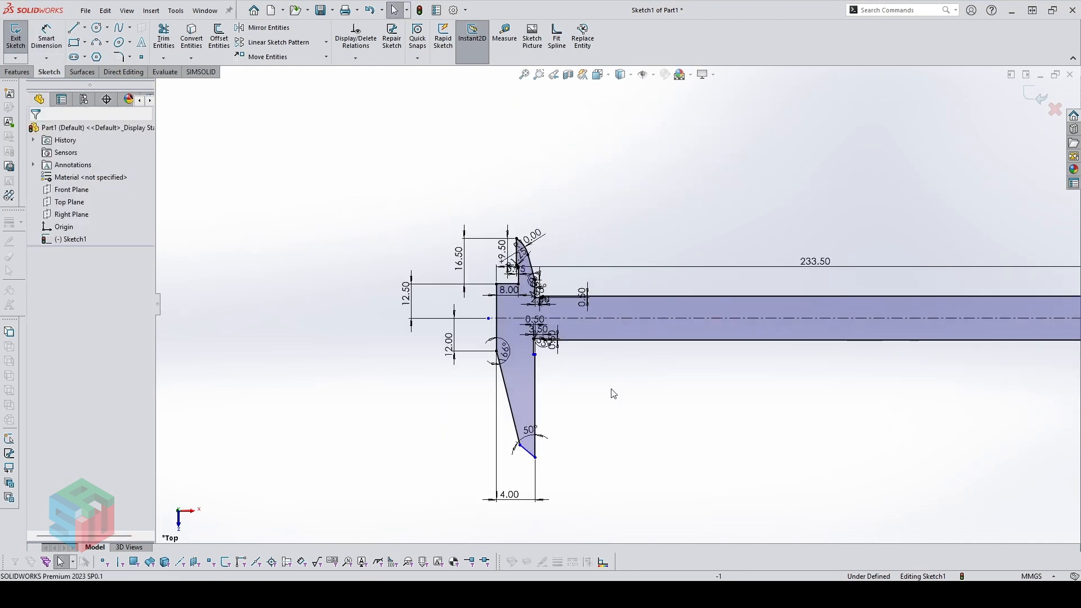
pyautogui.scroll(-3, 586, 416)
pyautogui.press('d')
pyautogui.click(519, 362)
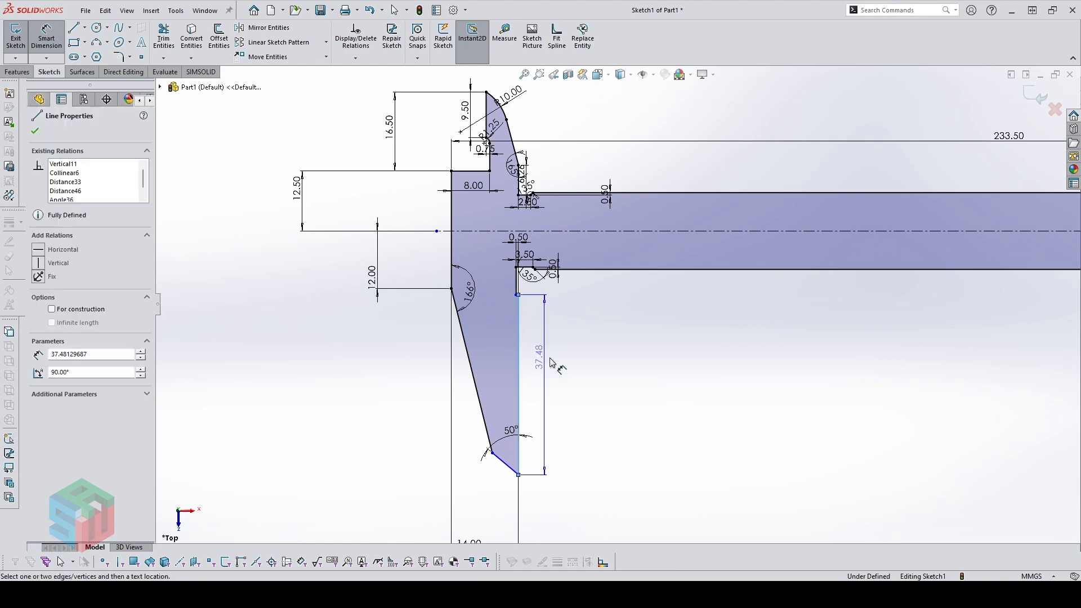
pyautogui.click(554, 362)
pyautogui.write('30')
pyautogui.press('Return')
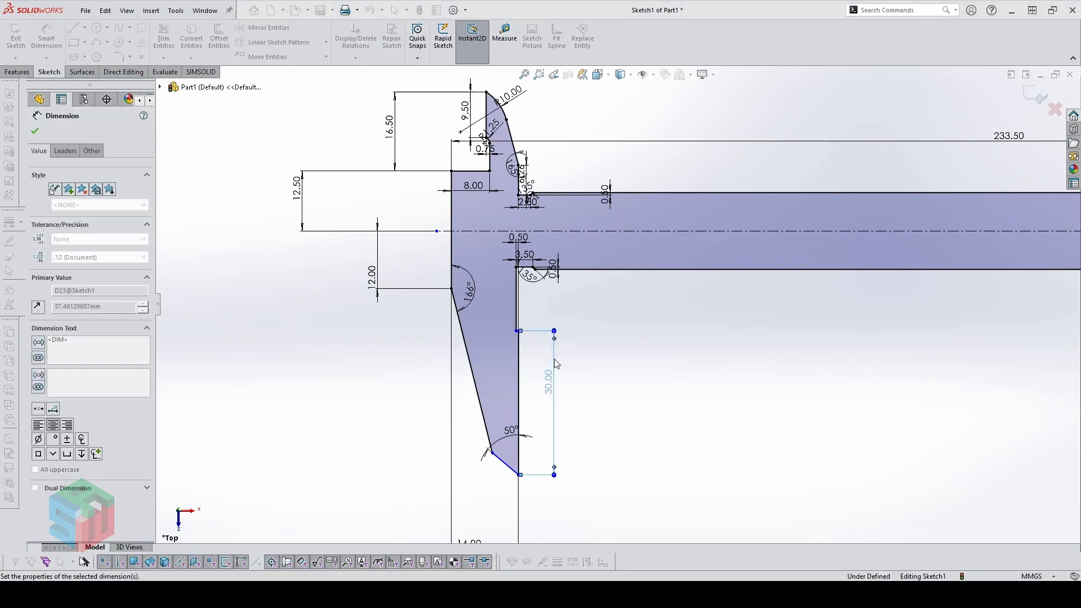
# Dimension the vertical distance from the lower jaw's bottom tip to the horizontal centerline as 418 mm
pyautogui.scroll(1, 558, 400)
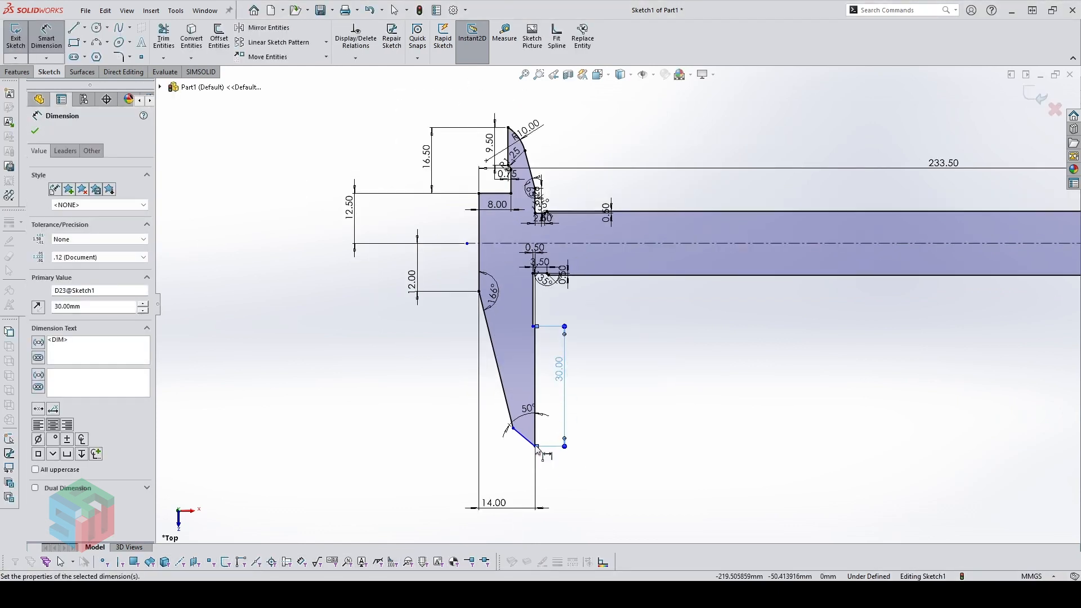
pyautogui.scroll(-2, 536, 447)
pyautogui.click(545, 434)
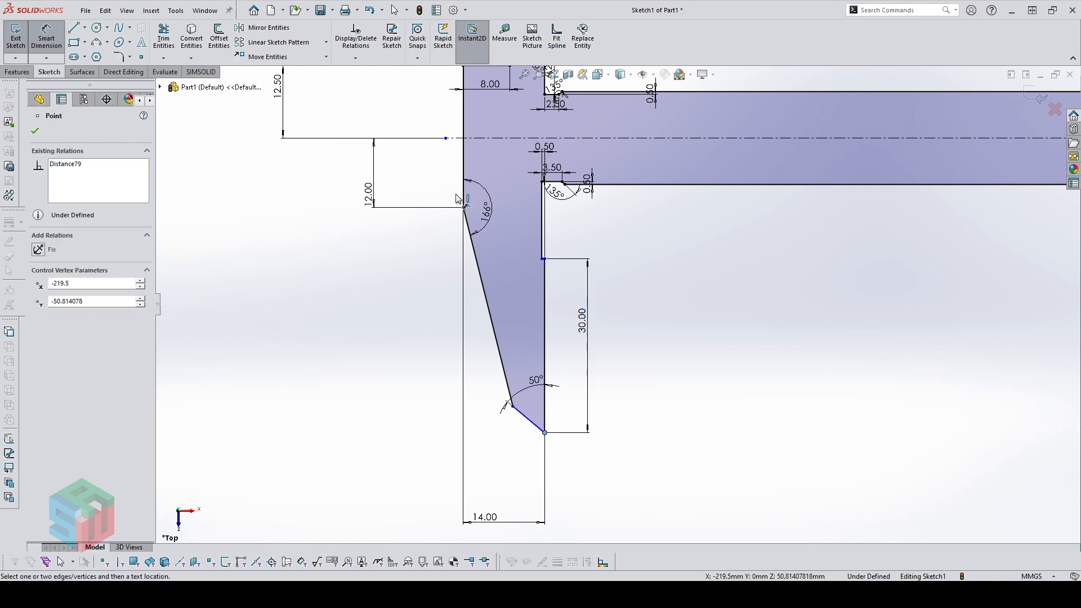
pyautogui.click(485, 138)
pyautogui.click(324, 226)
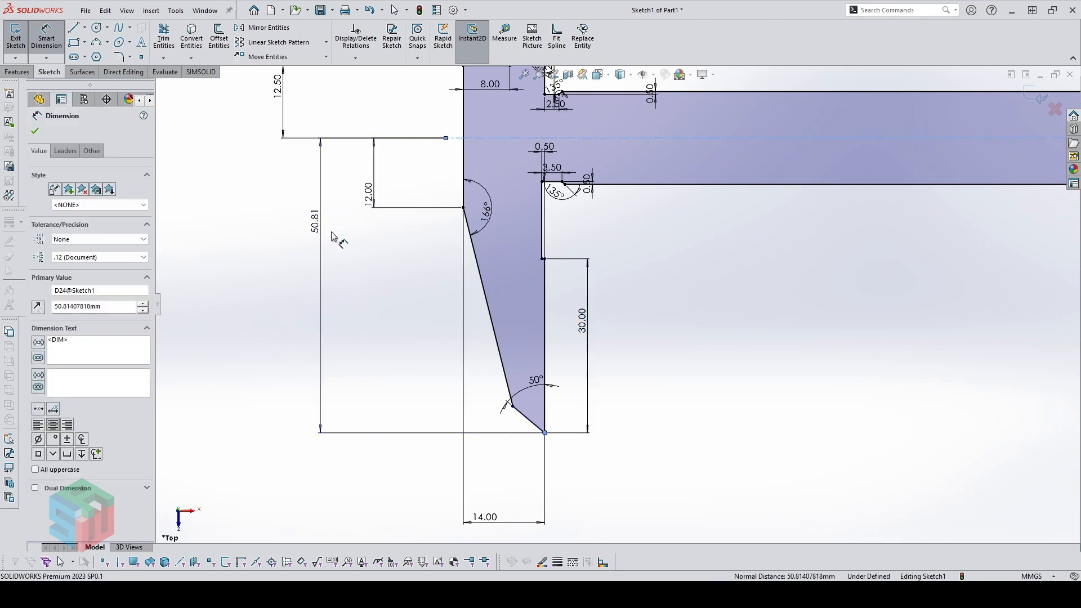
pyautogui.write('418')
pyautogui.press('Return')
pyautogui.scroll(2, 613, 362)
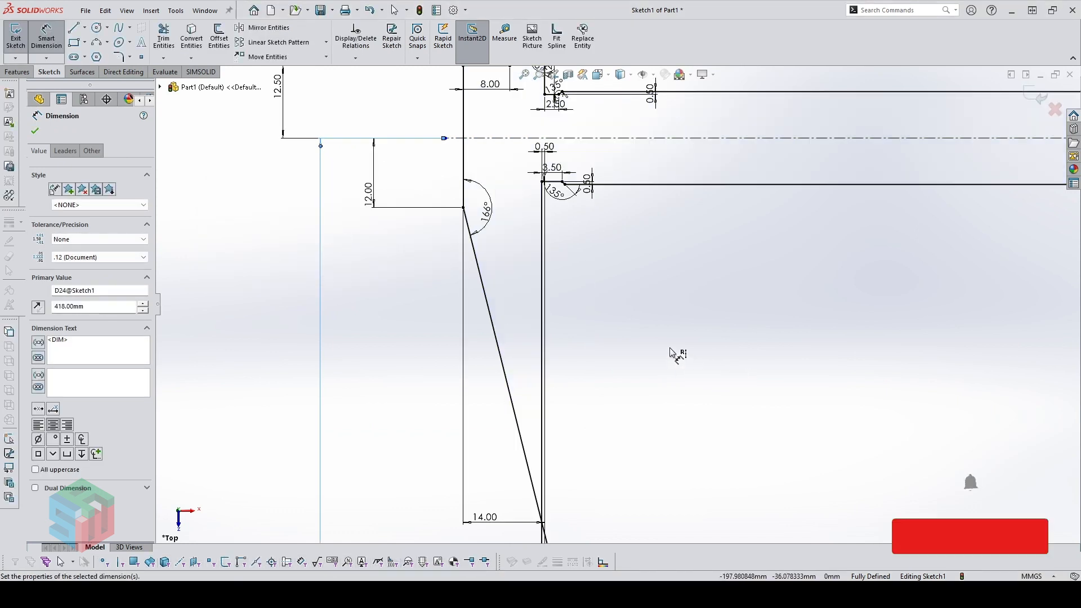
pyautogui.scroll(4, 667, 383)
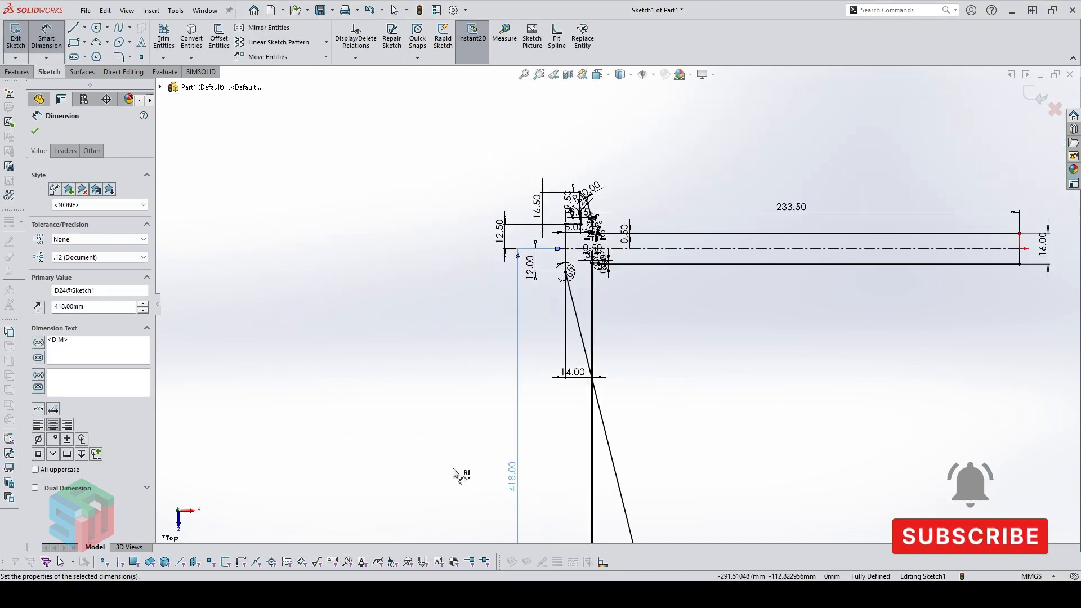
# Set the vertical distance from the lower jaw's bottom tip to the horizontal centerline to 48 mm
pyautogui.click(510, 476)
pyautogui.write('48')
pyautogui.press('Return')
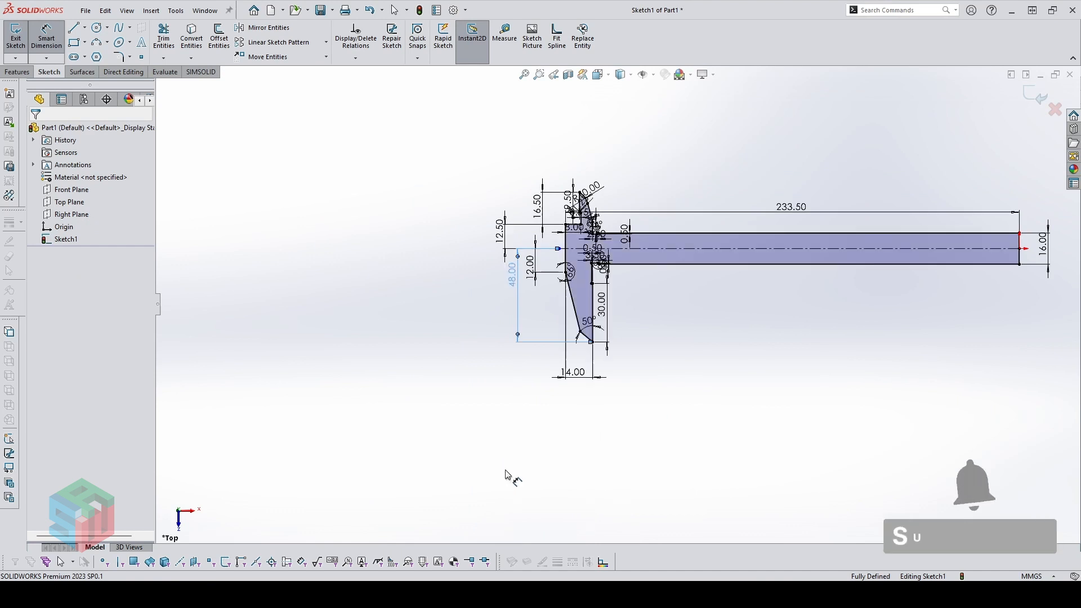
pyautogui.scroll(-4, 779, 289)
pyautogui.press('Escape')
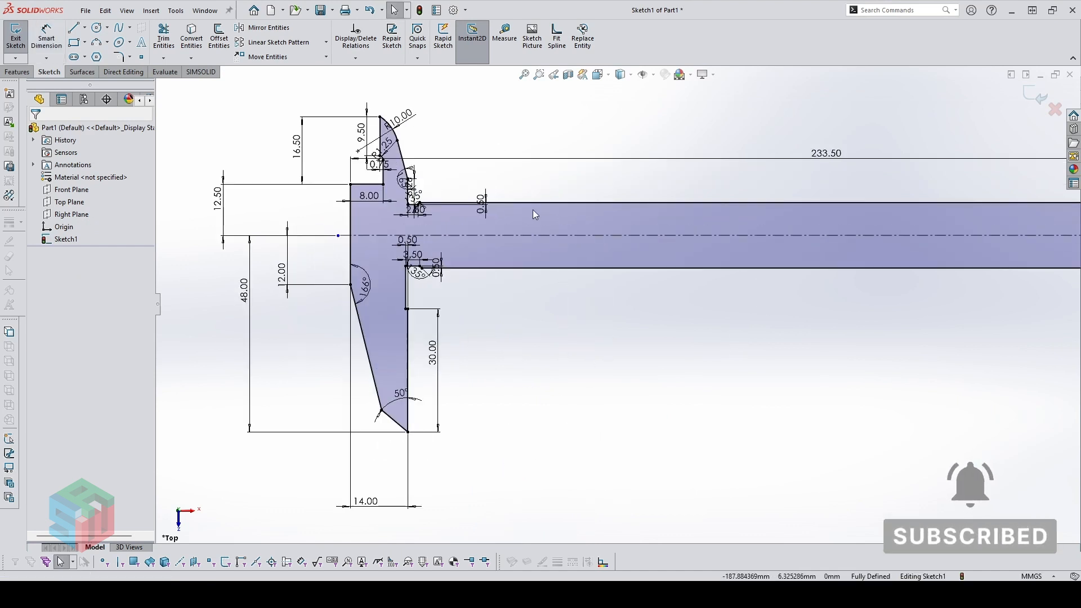
# Draw a horizontal construction line about 3.2 mm long from the lower jaw's long vertical edge, then a vertical one about 13 mm long past the slanted tip edge
pyautogui.scroll(3, 788, 242)
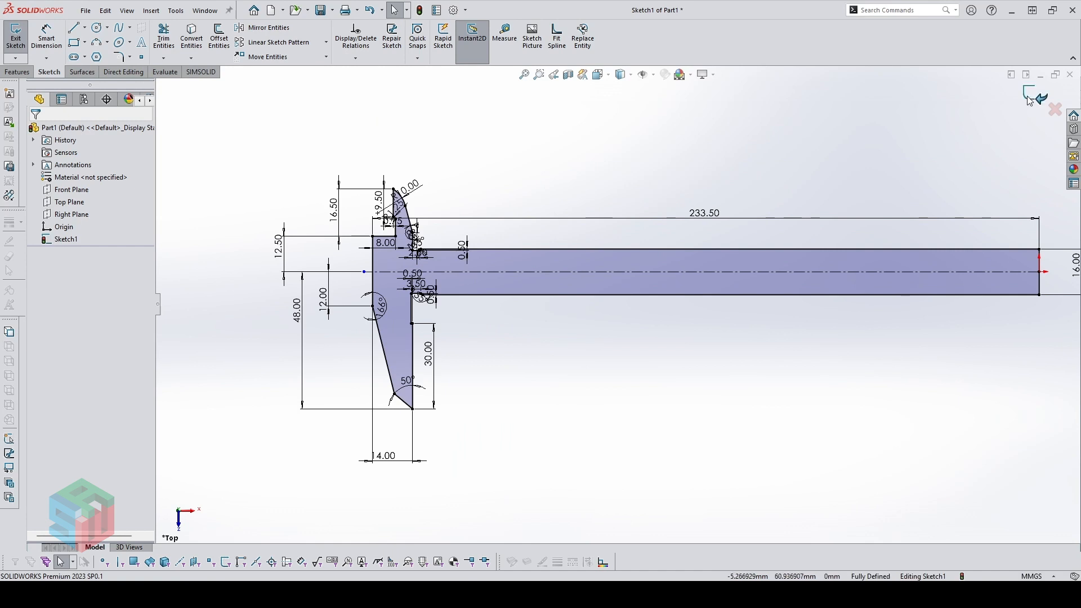
pyautogui.scroll(-1, 496, 390)
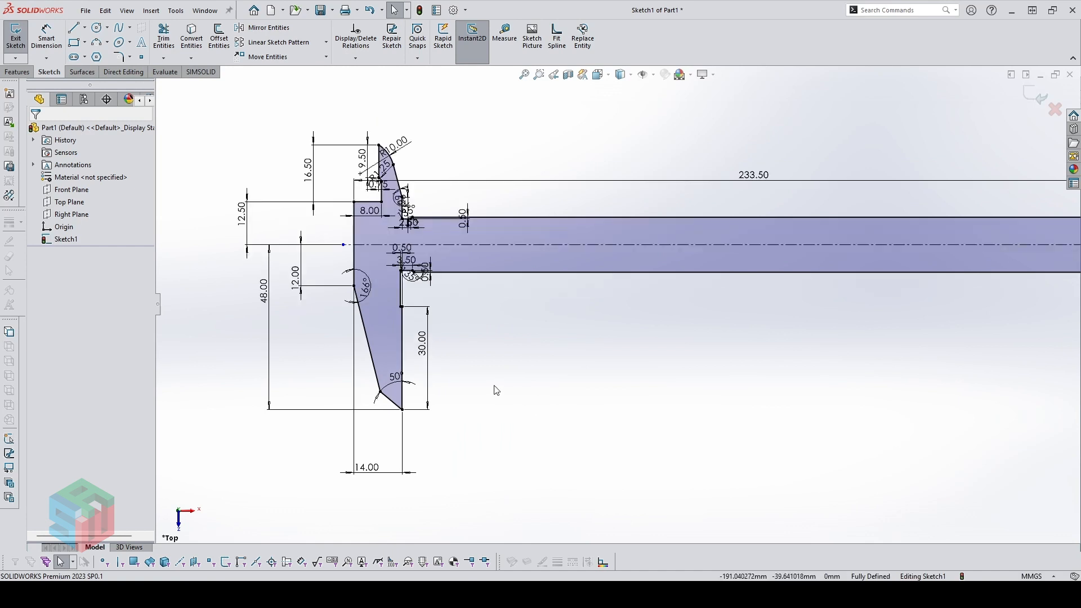
pyautogui.press('l')
pyautogui.scroll(-5, 495, 388)
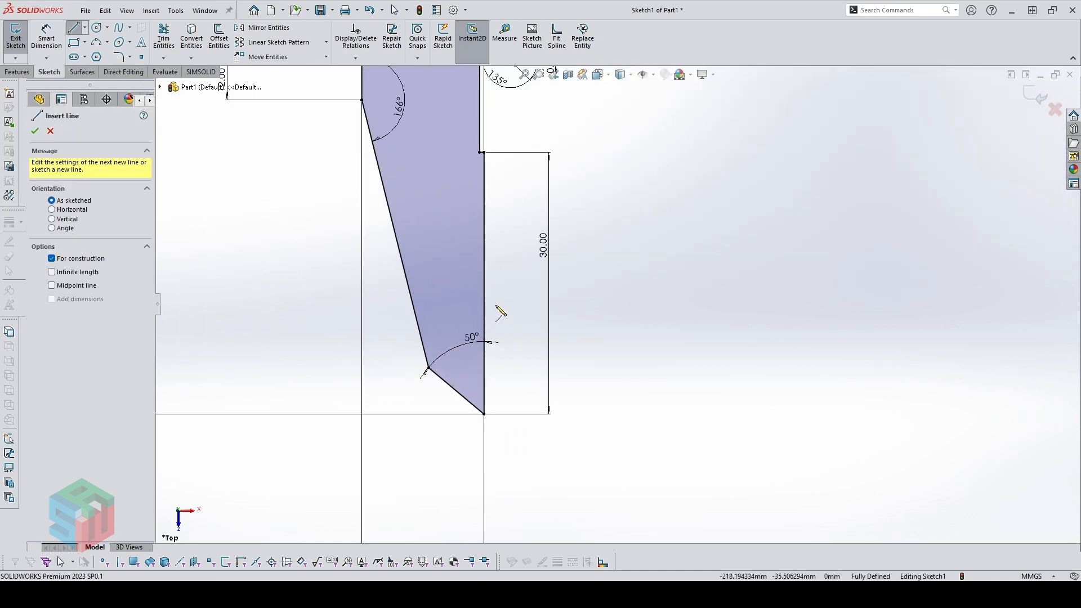
pyautogui.click(484, 305)
pyautogui.click(455, 305)
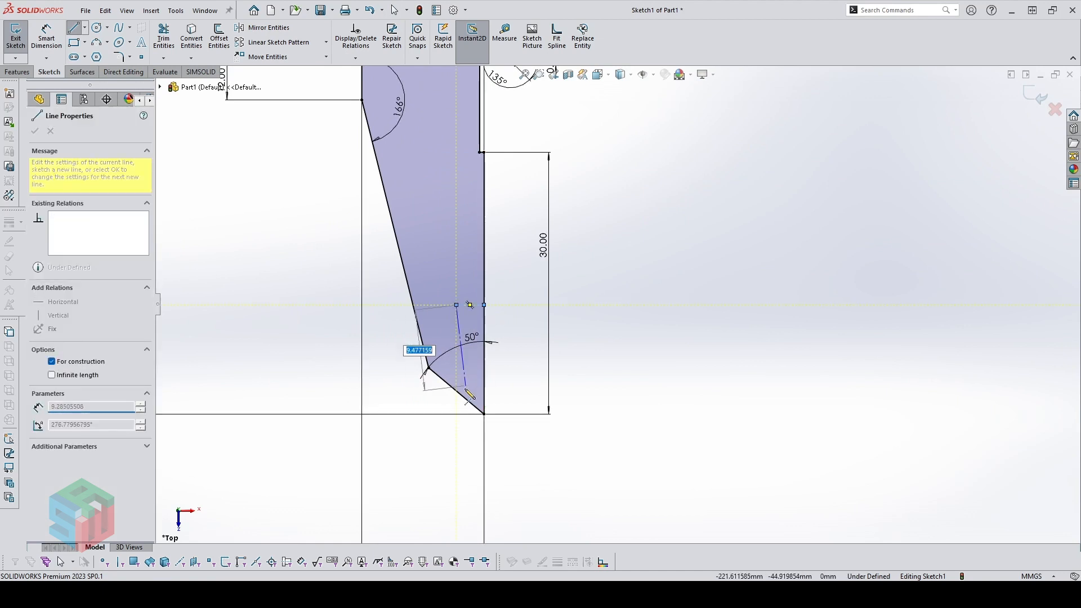
pyautogui.click(456, 418)
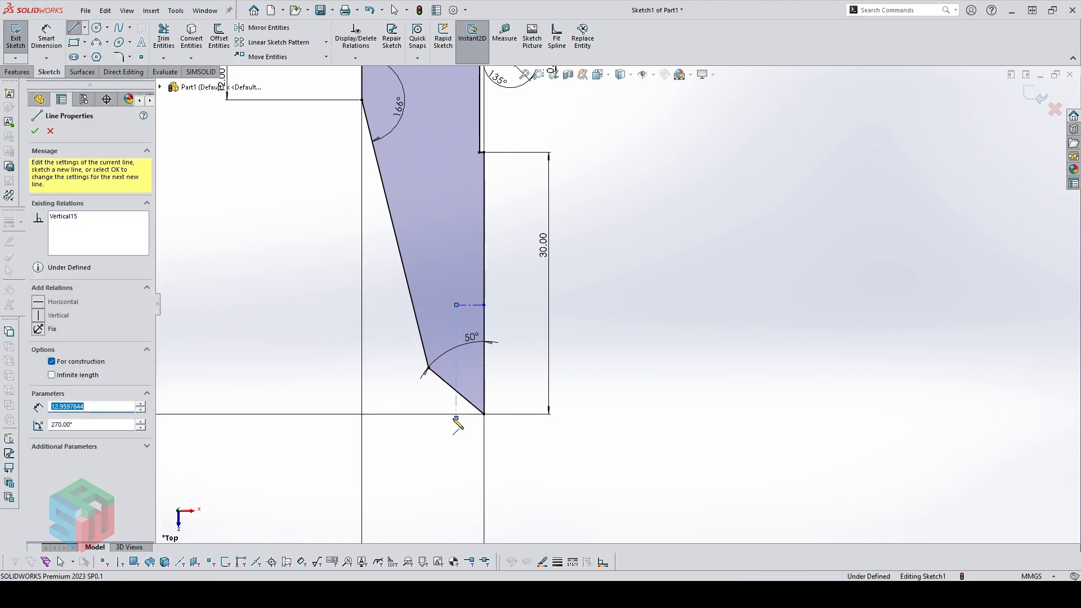
pyautogui.press('Escape')
# Trim the part of the vertical construction line that extends beyond the lower jaw's slanted tip edge
pyautogui.press('t')
pyautogui.moveTo(446, 404); pyautogui.dragTo(467, 407)
pyautogui.press('Escape')
# Dimension the vertical distance from the lower jaw's horizontal construction line to the bottom tip as 10.5 mm
pyautogui.press('d')
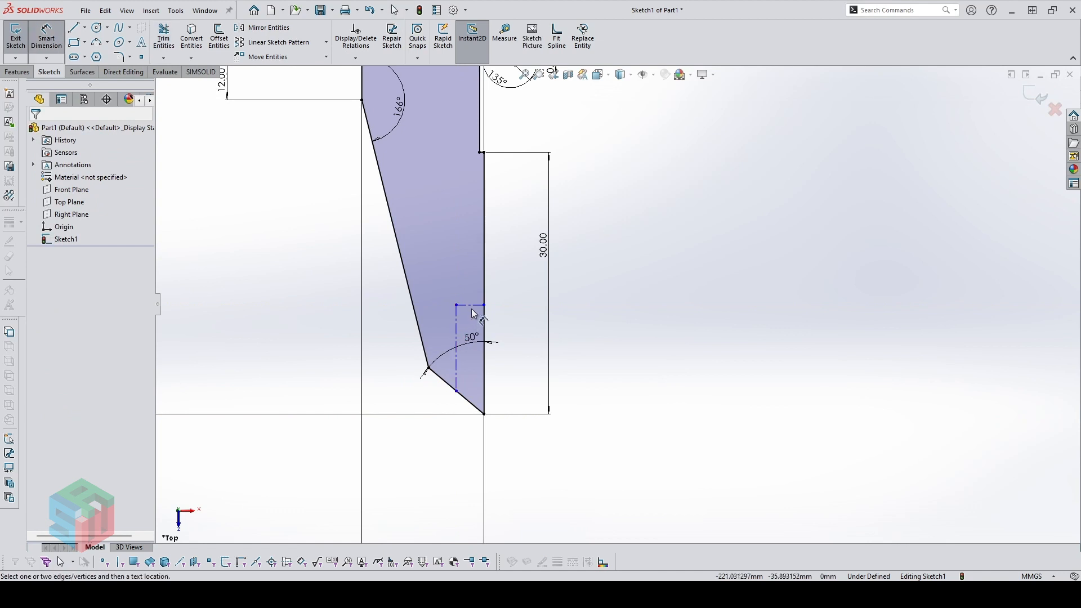
pyautogui.click(473, 305)
pyautogui.click(482, 415)
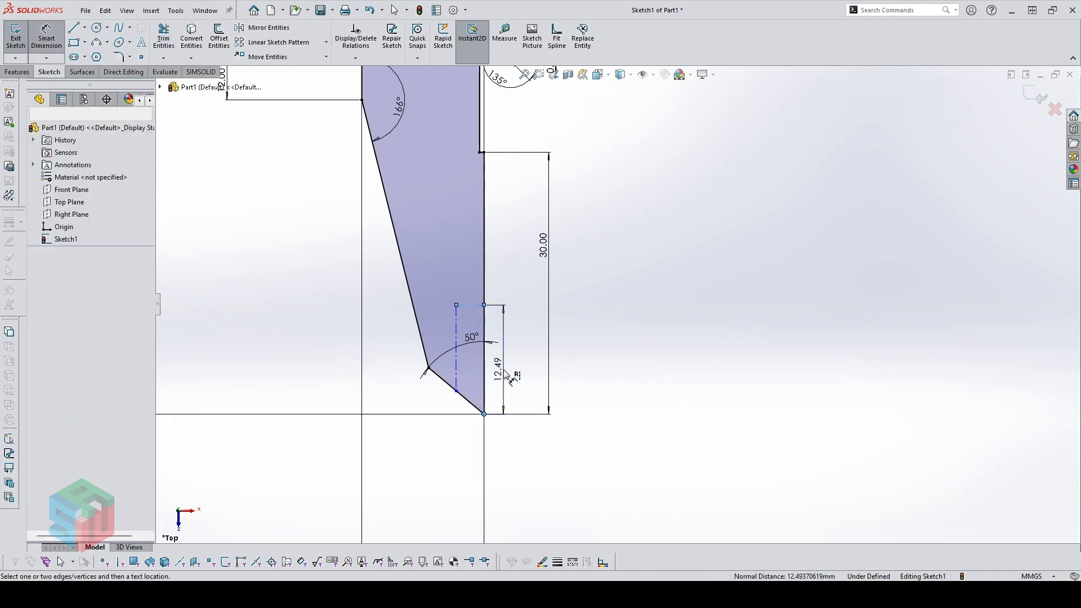
pyautogui.click(495, 366)
pyautogui.write('10.5')
pyautogui.press('Return')
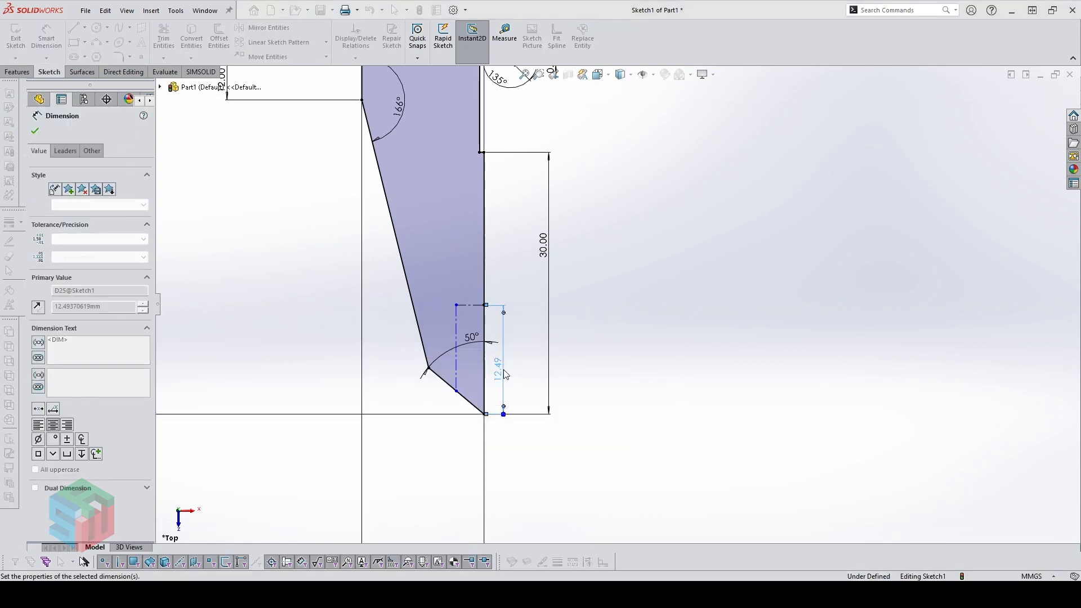
# Dimension the length of the lower jaw's horizontal construction line as 4 mm
pyautogui.click(470, 322)
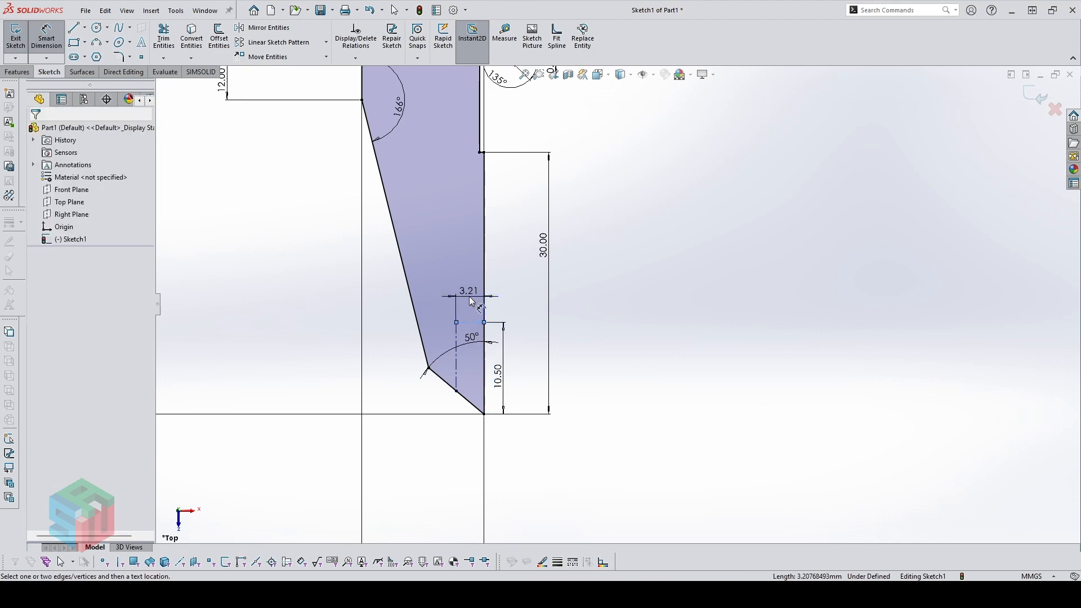
pyautogui.click(469, 296)
pyautogui.write('4')
pyautogui.press('Return')
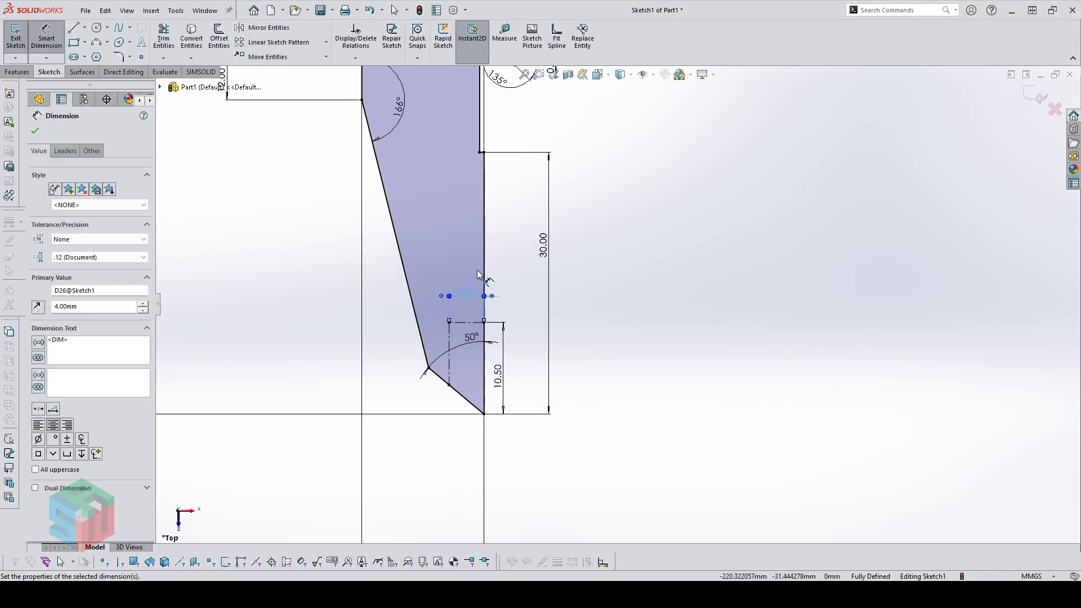
pyautogui.click(595, 232)
pyautogui.scroll(5, 549, 230)
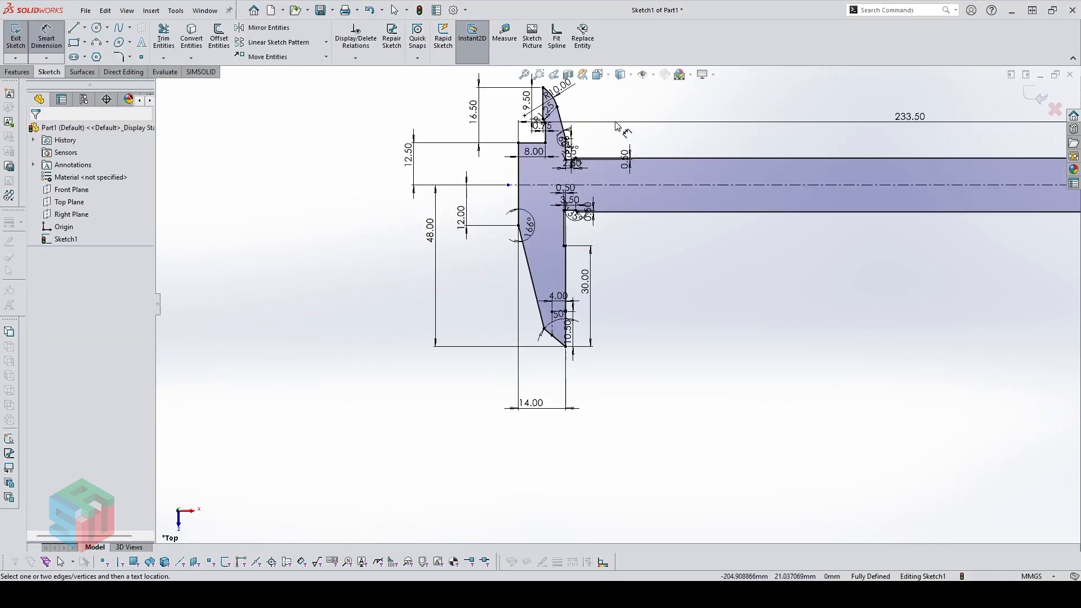
pyautogui.scroll(-5, 616, 121)
pyautogui.press('Escape')
# Draw connected vertical (about 6 mm) and horizontal construction lines inside the upper jaw, from the R10 arc's lower endpoint to the opposite short vertical edge
pyautogui.press('l')
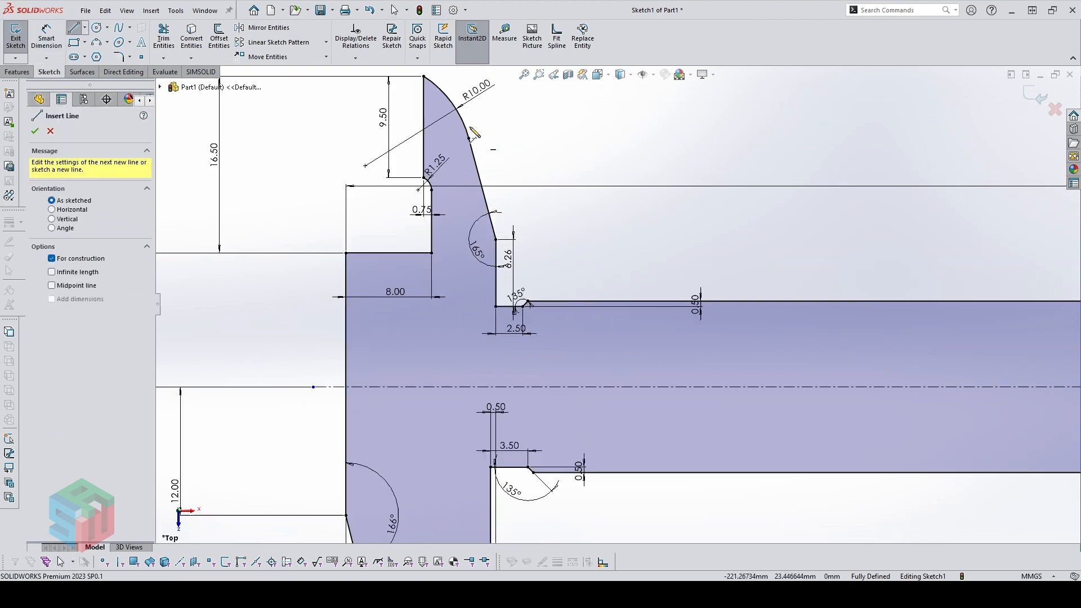
pyautogui.scroll(-2, 444, 95)
pyautogui.click(447, 96)
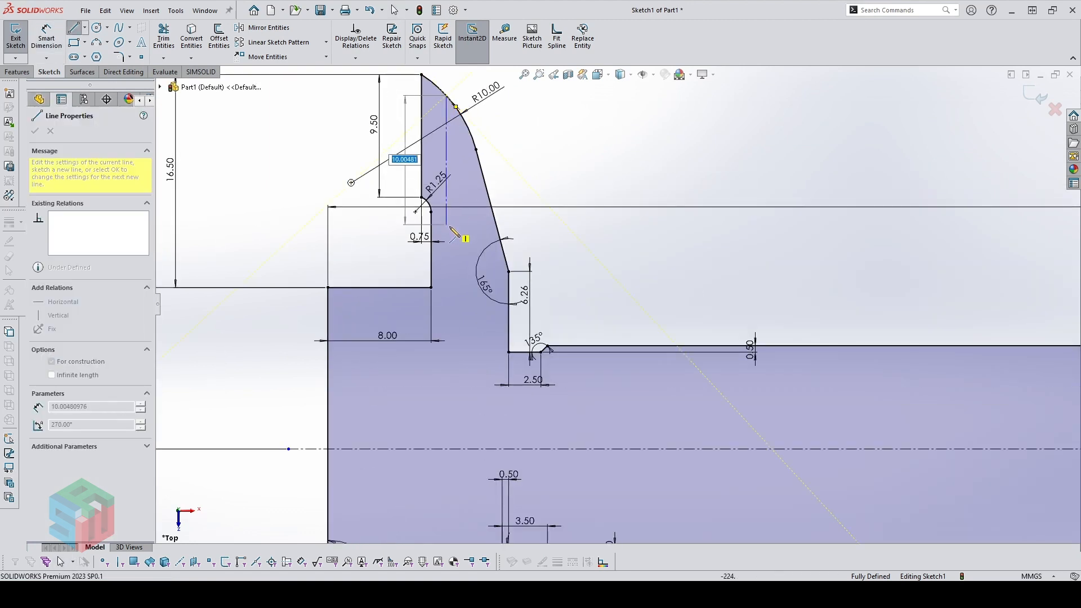
pyautogui.click(447, 229)
pyautogui.click(432, 229)
pyautogui.press('Escape')
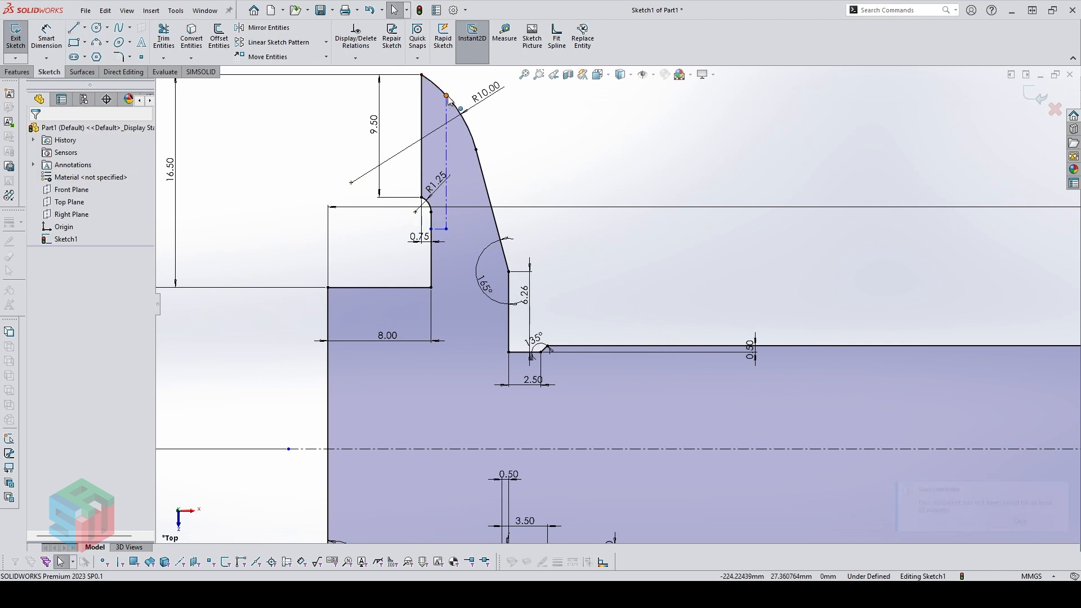
pyautogui.moveTo(447, 96); pyautogui.dragTo(469, 151)
pyautogui.press('Escape')
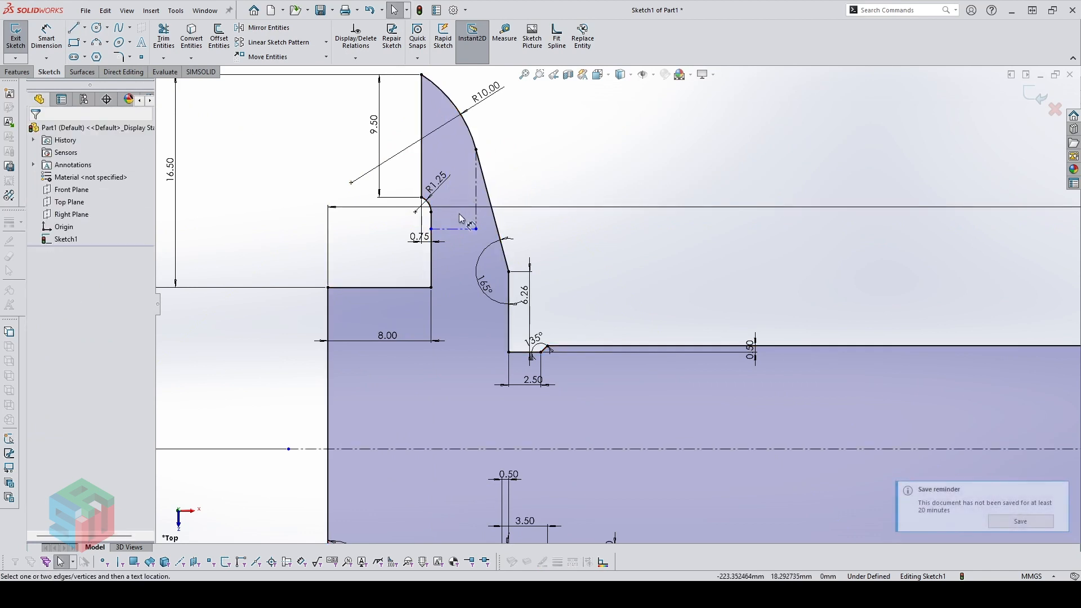
# Dimension the length of the upper jaw's vertical construction line as 10 mm
pyautogui.press('d')
pyautogui.click(476, 218)
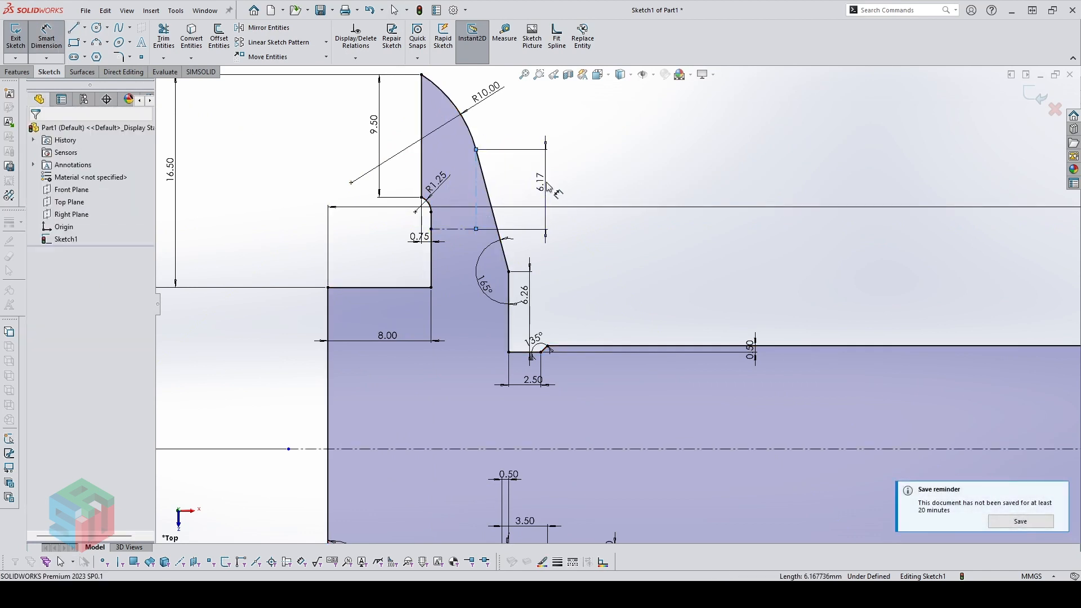
pyautogui.click(546, 186)
pyautogui.write('10')
pyautogui.press('Return')
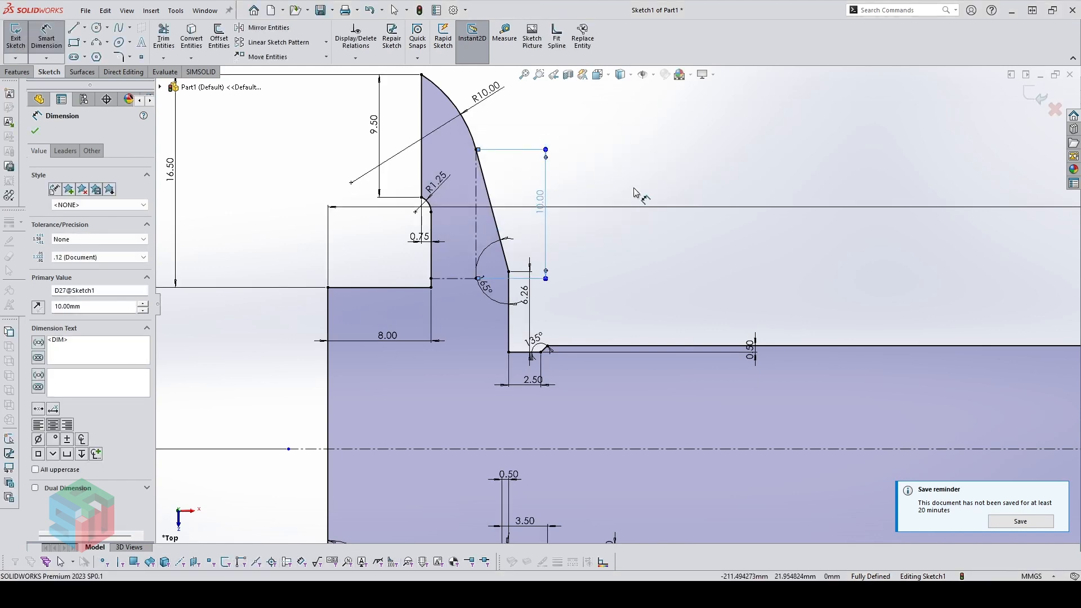
# Add a driven vertical dimension from the R10 arc's lower endpoint to the horizontal centerline
pyautogui.scroll(5, 825, 357)
pyautogui.scroll(-2, 832, 416)
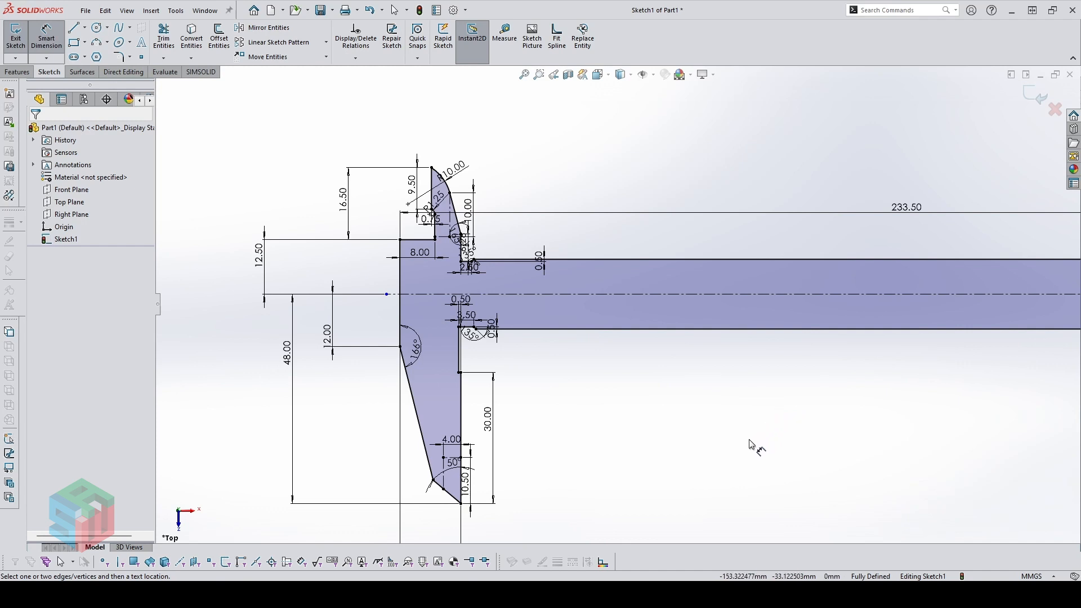
pyautogui.scroll(-2, 555, 304)
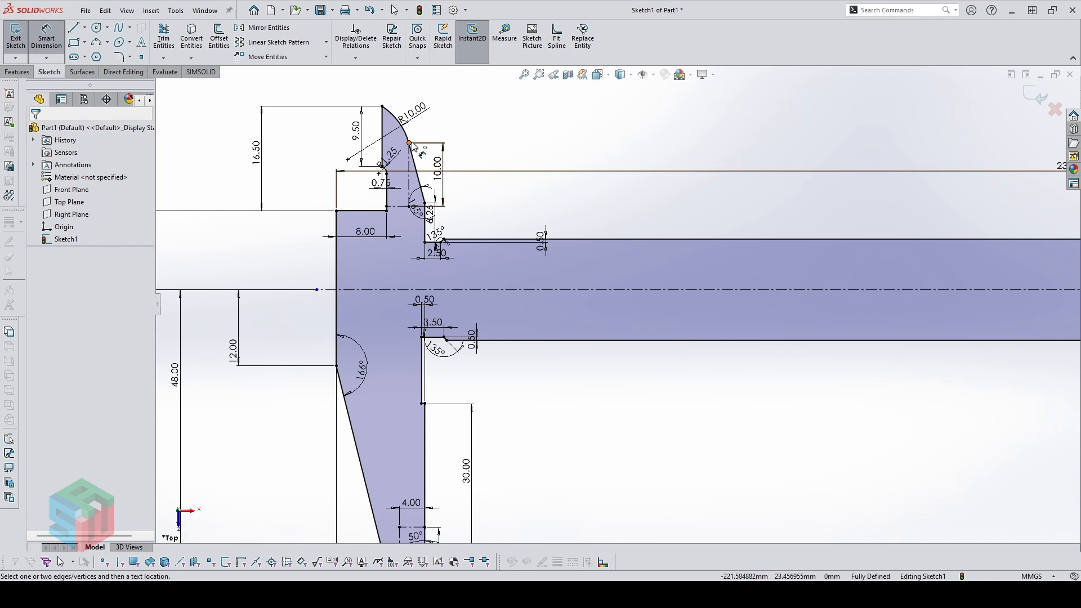
pyautogui.click(410, 143)
pyautogui.click(498, 290)
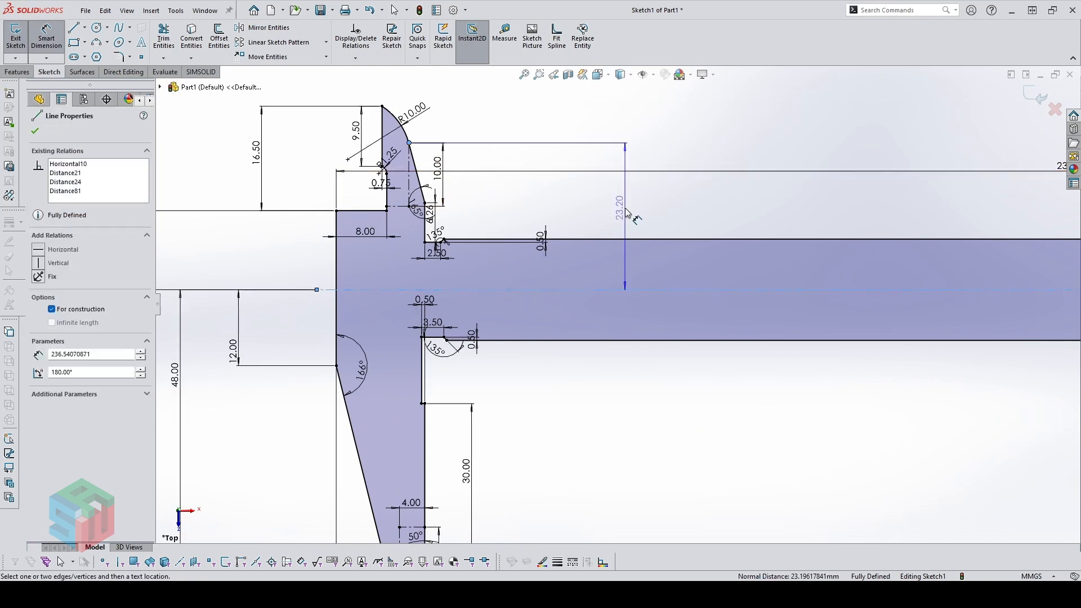
pyautogui.click(626, 212)
pyautogui.press('Escape')
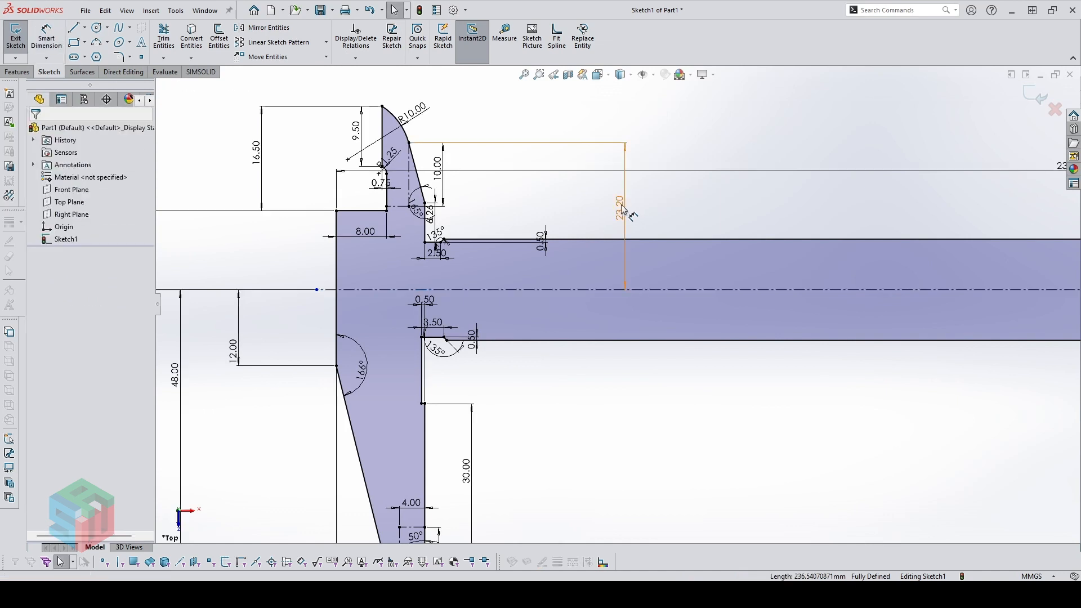
# Delete the tangent relation between the upper jaw's R10 arc and the slanted edge
pyautogui.scroll(-1, 498, 183)
pyautogui.scroll(-2, 416, 197)
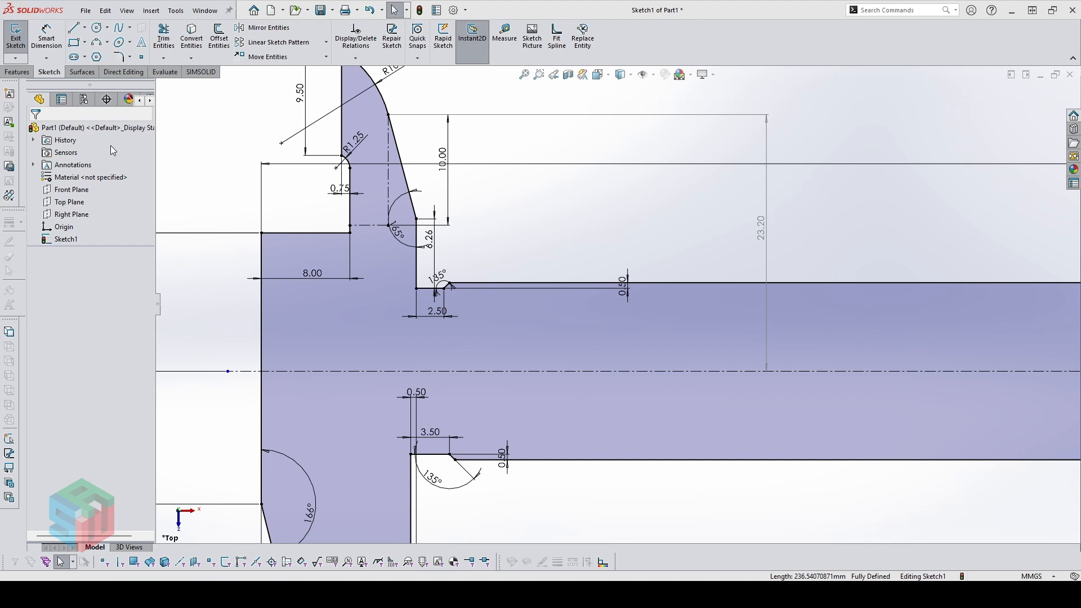
pyautogui.scroll(2, 484, 145)
pyautogui.scroll(-1, 489, 144)
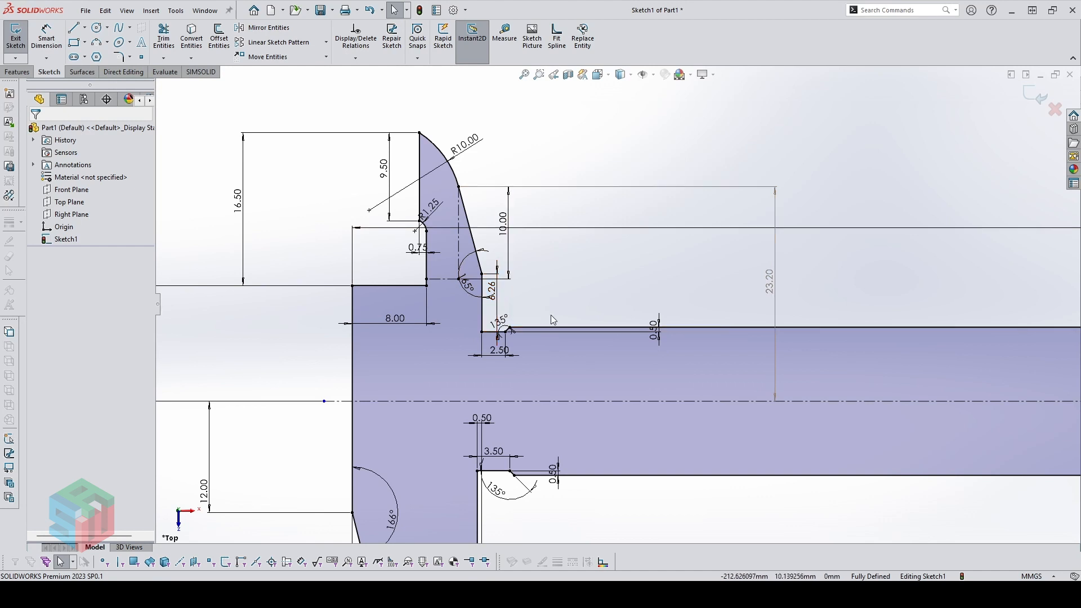
pyautogui.scroll(4, 618, 303)
pyautogui.scroll(-2, 602, 435)
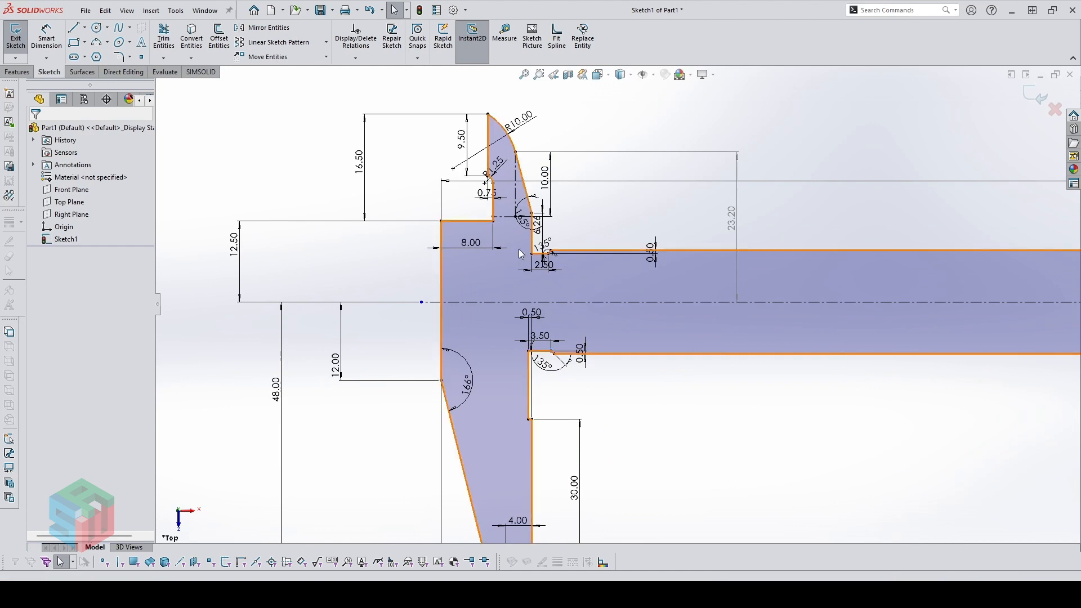
pyautogui.scroll(-1, 549, 249)
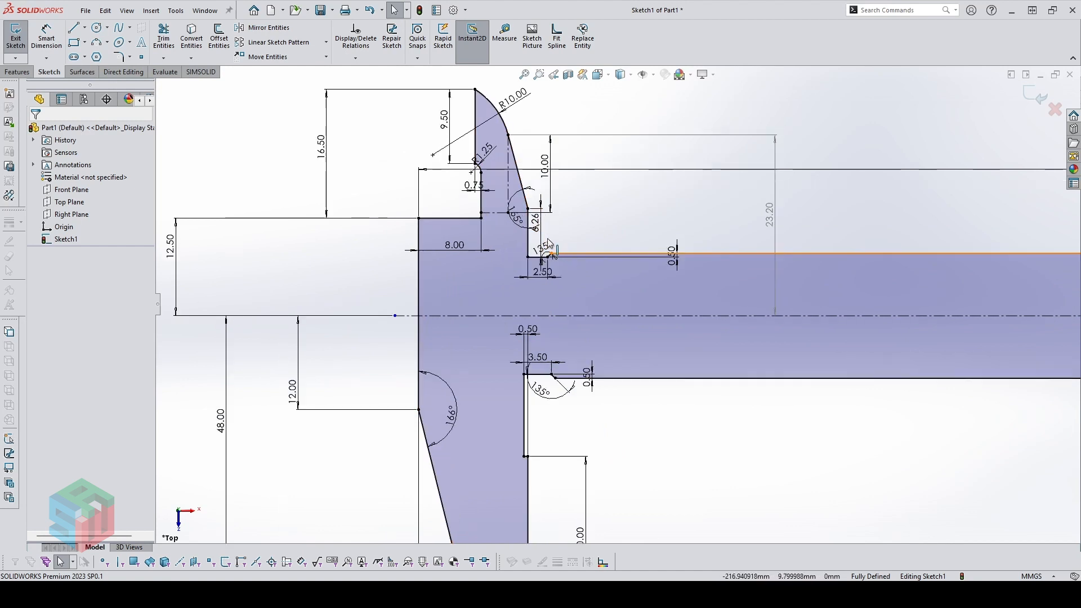
pyautogui.click(503, 125)
pyautogui.rightClick(90, 165)
pyautogui.click(126, 182)
pyautogui.press('Escape')
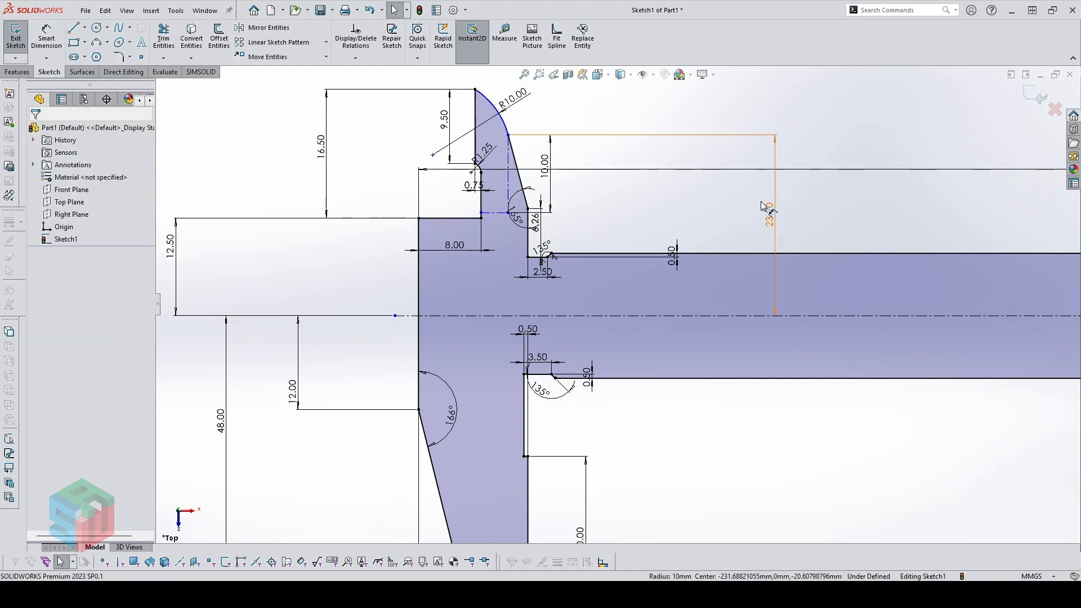
# Make the driven dimension between the arc's lower endpoint and the centerline driving, and set it to 25 mm
pyautogui.click(751, 203)
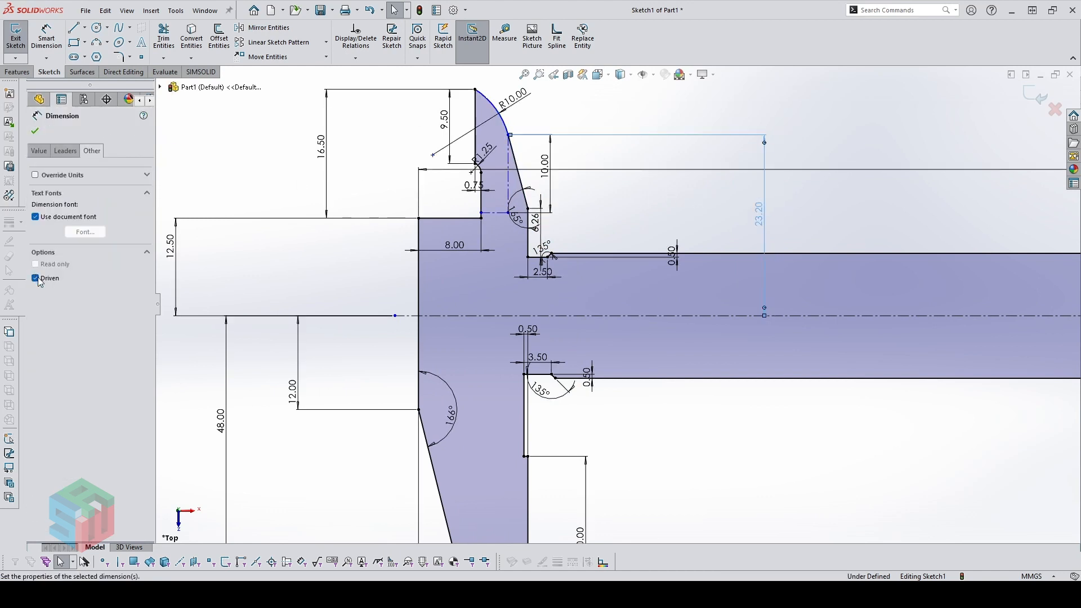
pyautogui.doubleClick(764, 221)
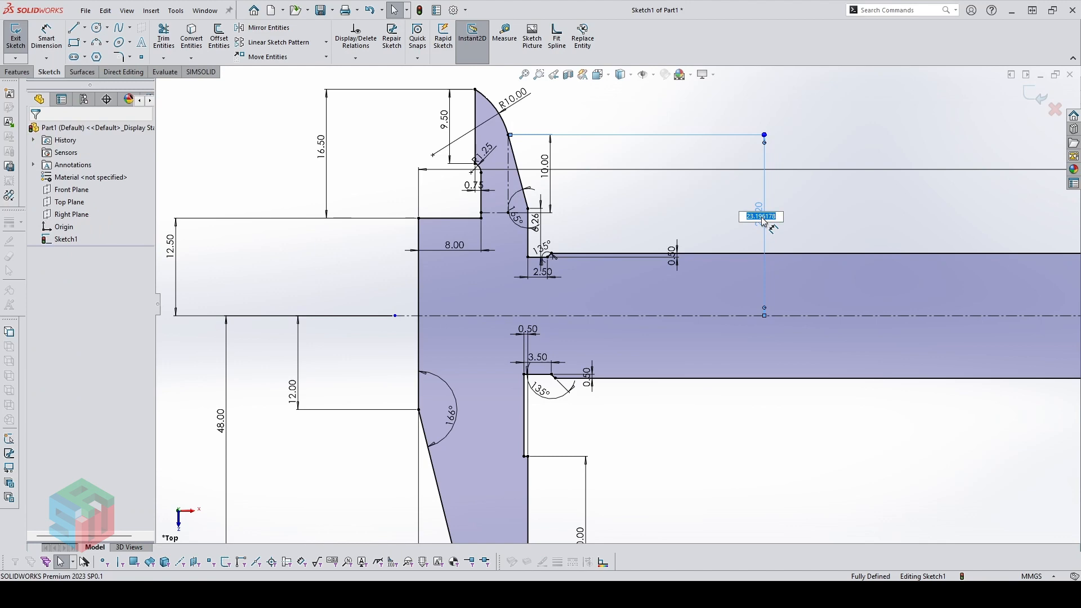
pyautogui.write('25')
pyautogui.press('Return')
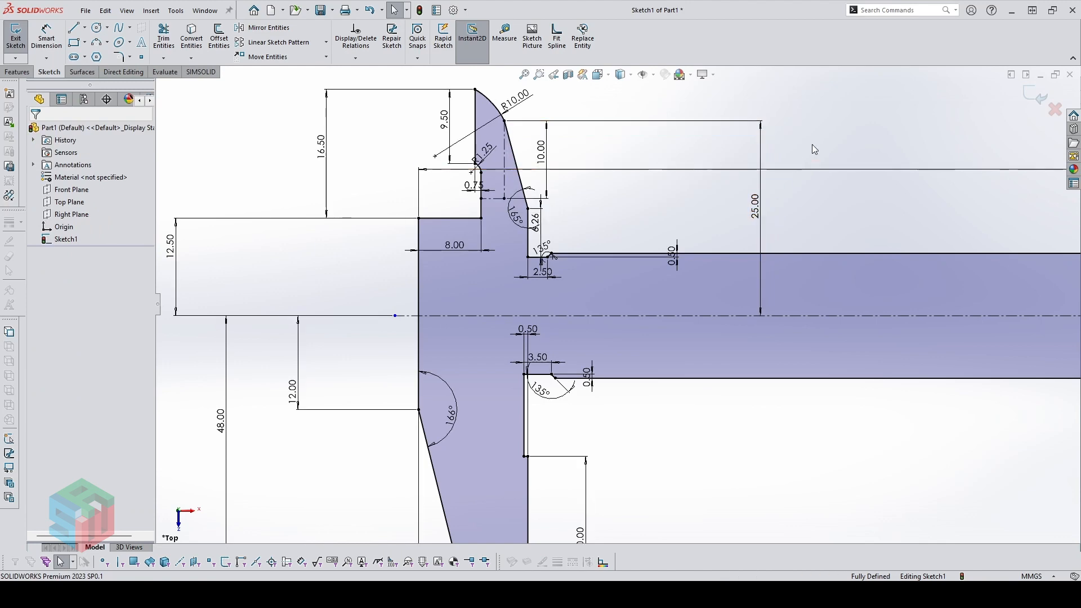
# Finish the caliper profile sketch and extrude it 3 mm using the Mid Plane end condition
pyautogui.scroll(6, 850, 170)
pyautogui.scroll(-2, 926, 369)
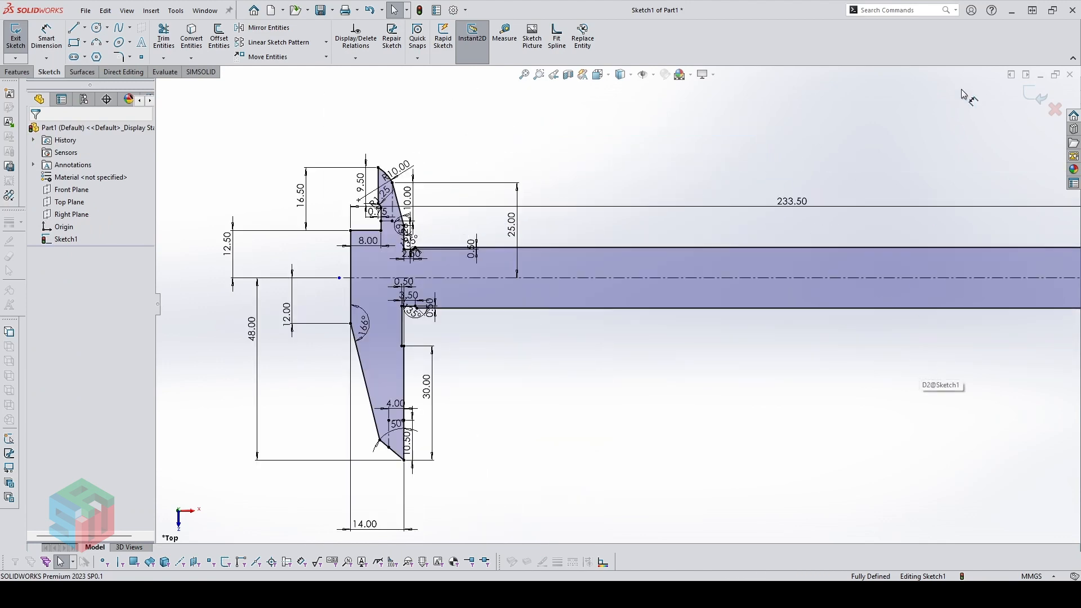
pyautogui.click(1036, 96)
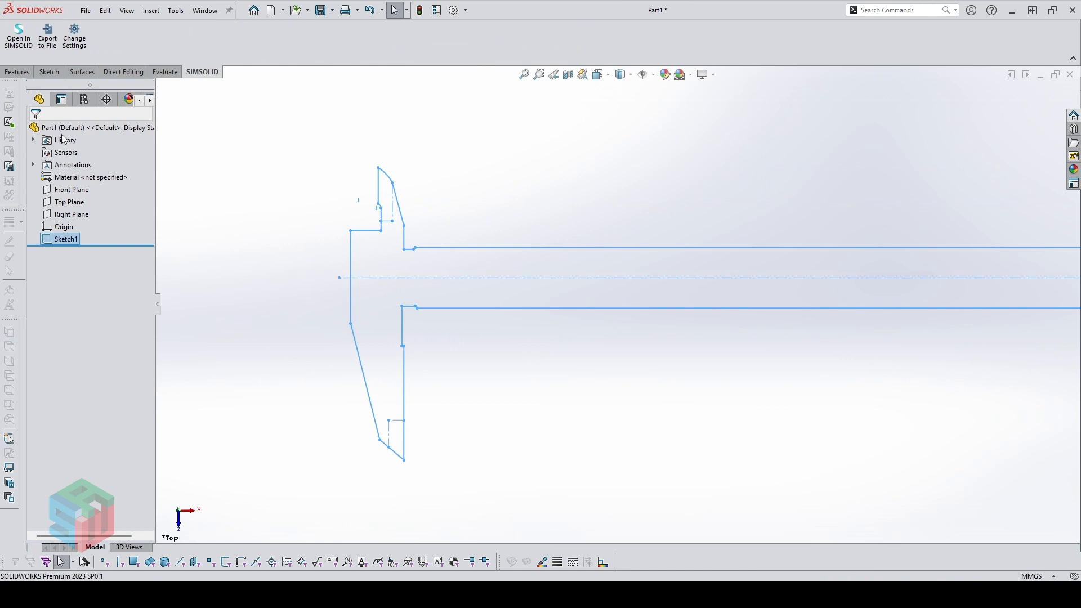
pyautogui.click(19, 71)
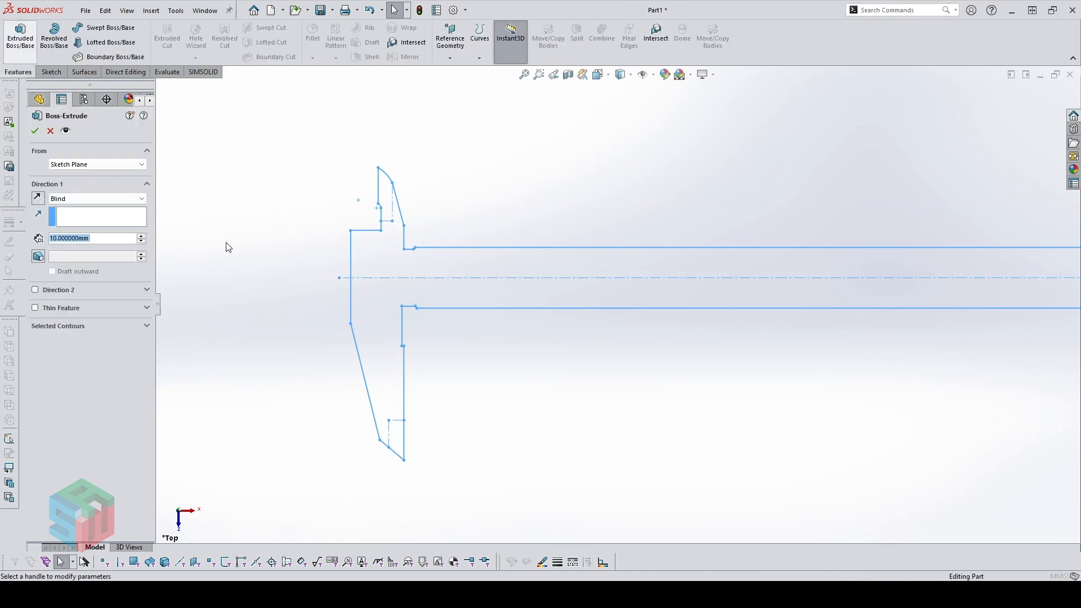
pyautogui.click(96, 198)
pyautogui.click(75, 246)
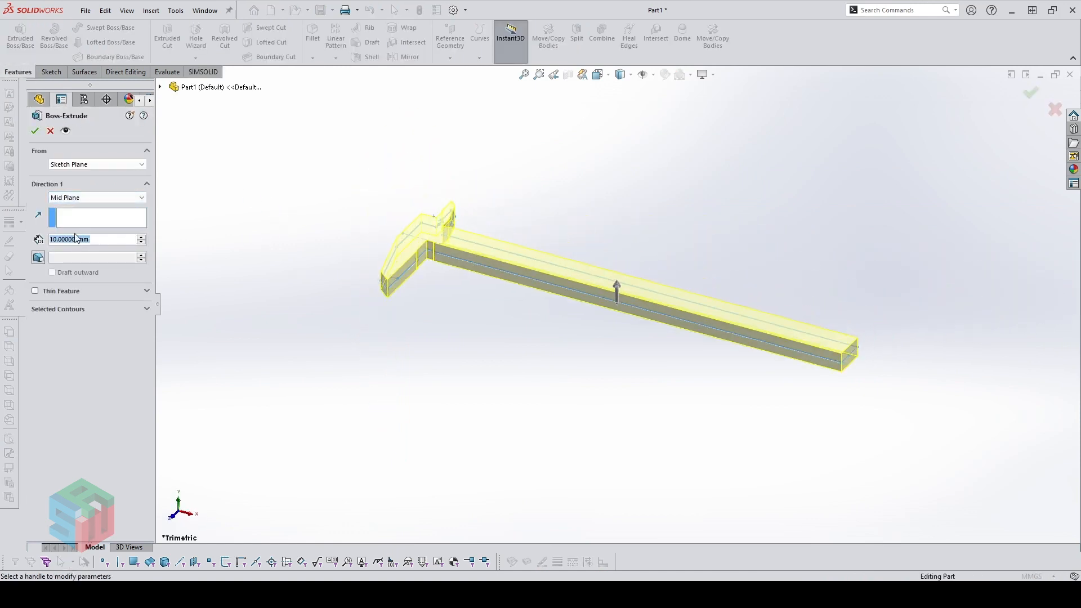
pyautogui.doubleClick(89, 240)
pyautogui.write('3')
pyautogui.press('Return')
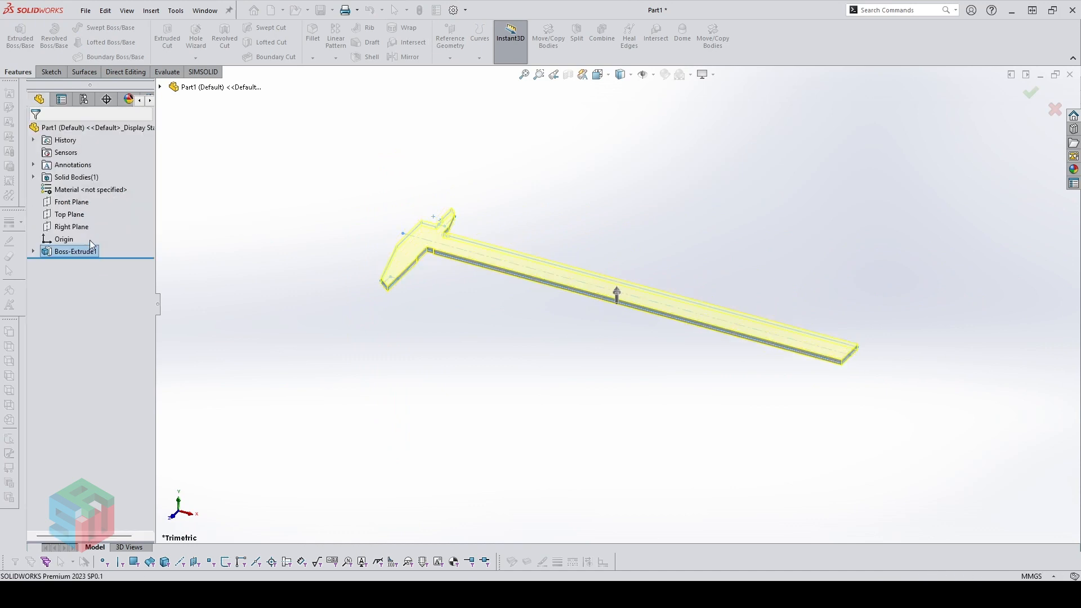
pyautogui.scroll(-2, 731, 300)
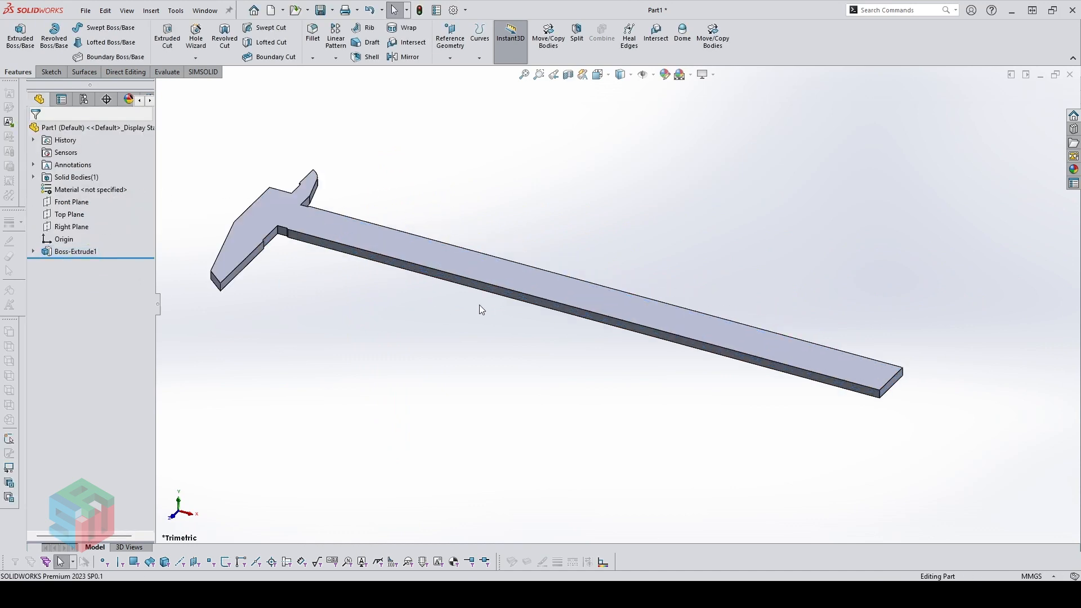
pyautogui.scroll(1, 479, 305)
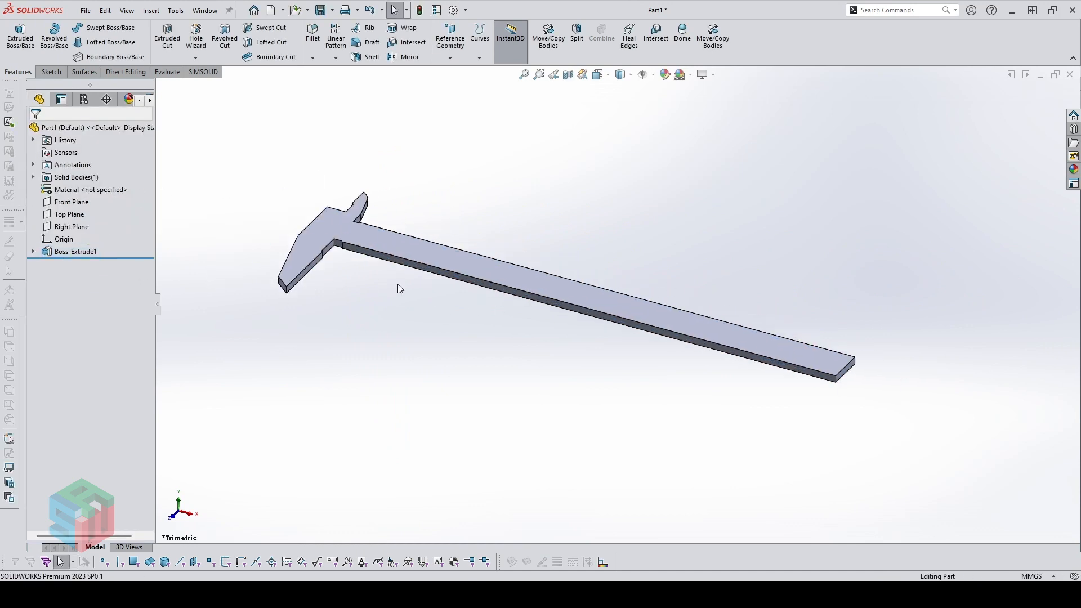
# Start a sketch on the Front Plane and draw a long corner rectangle 1.75 mm high beneath the bar
pyautogui.click(65, 202)
pyautogui.click(74, 183)
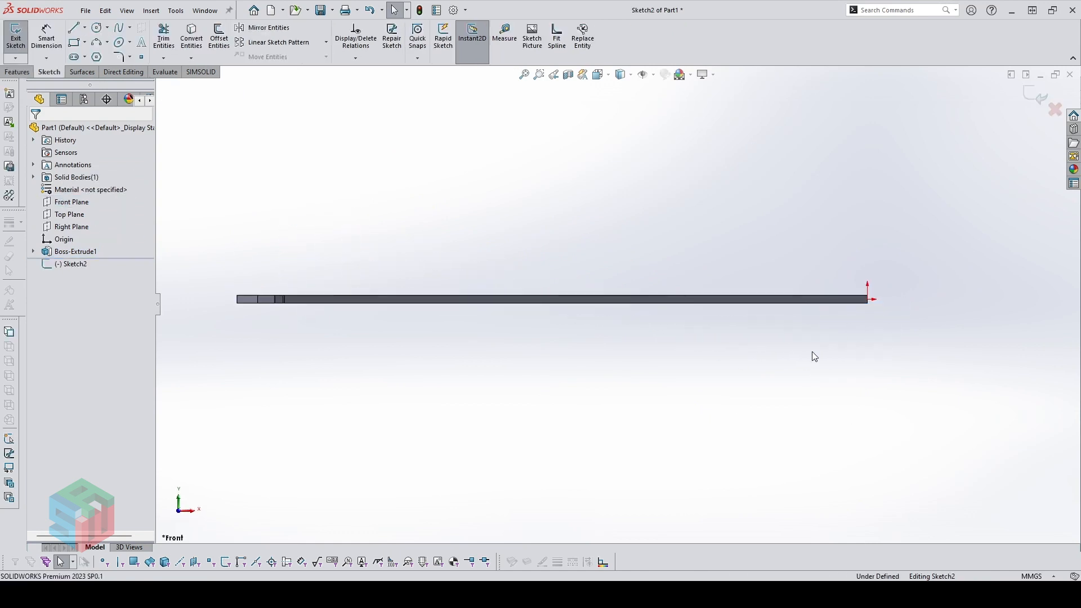
pyautogui.press('r')
pyautogui.click(404, 360)
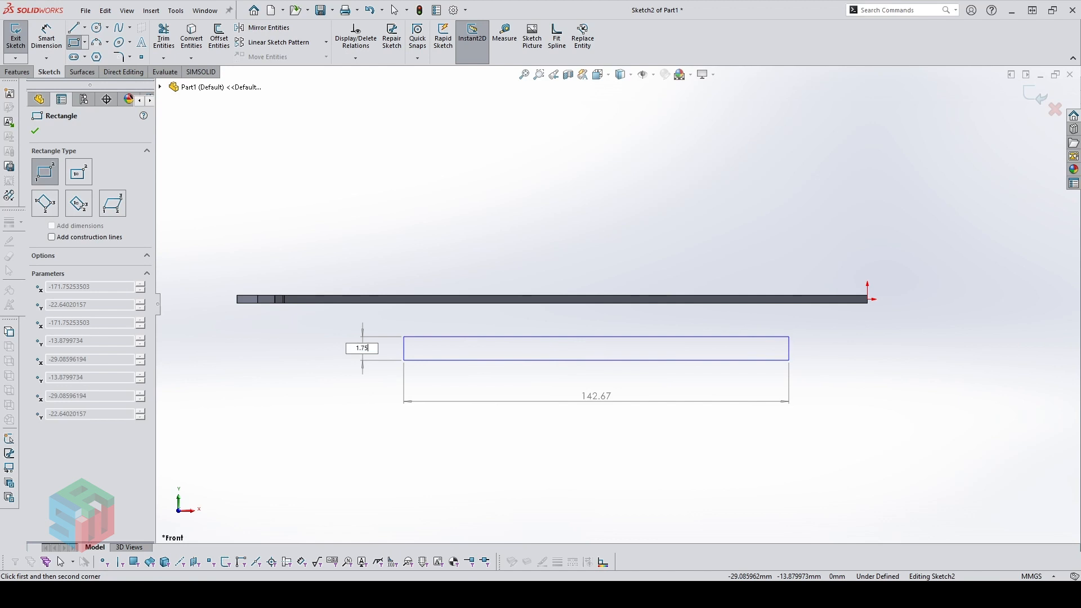
pyautogui.press('Tab')
pyautogui.click(812, 354)
pyautogui.press('Escape')
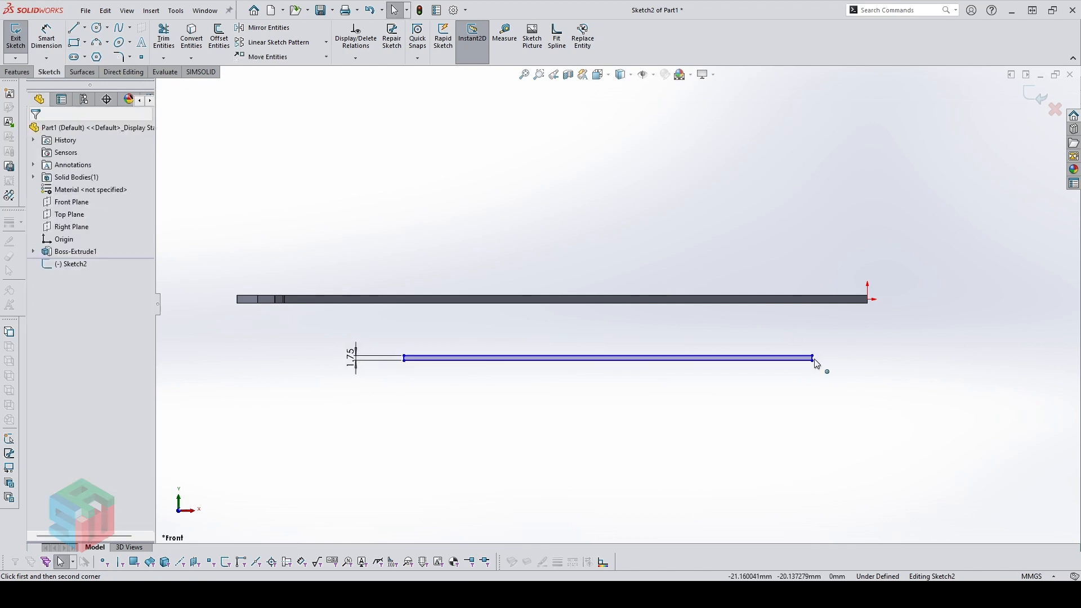
# Move the rectangle onto the bar so its lower corner coincides with the lower corner of the bar's free end
pyautogui.moveTo(813, 362); pyautogui.dragTo(868, 303)
pyautogui.click(863, 323)
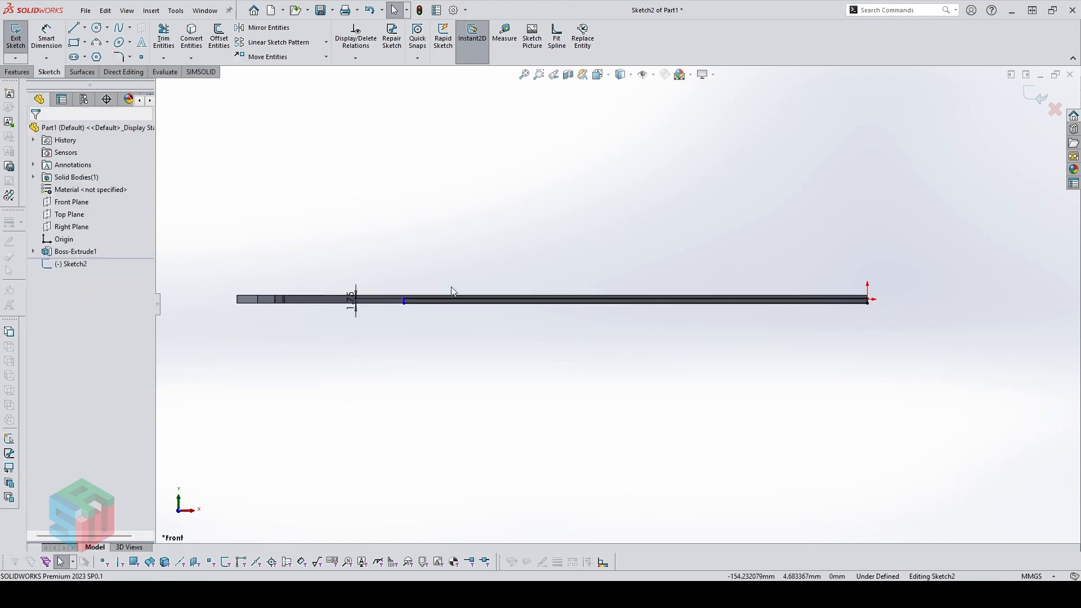
pyautogui.scroll(-1, 453, 292)
pyautogui.click(100, 45)
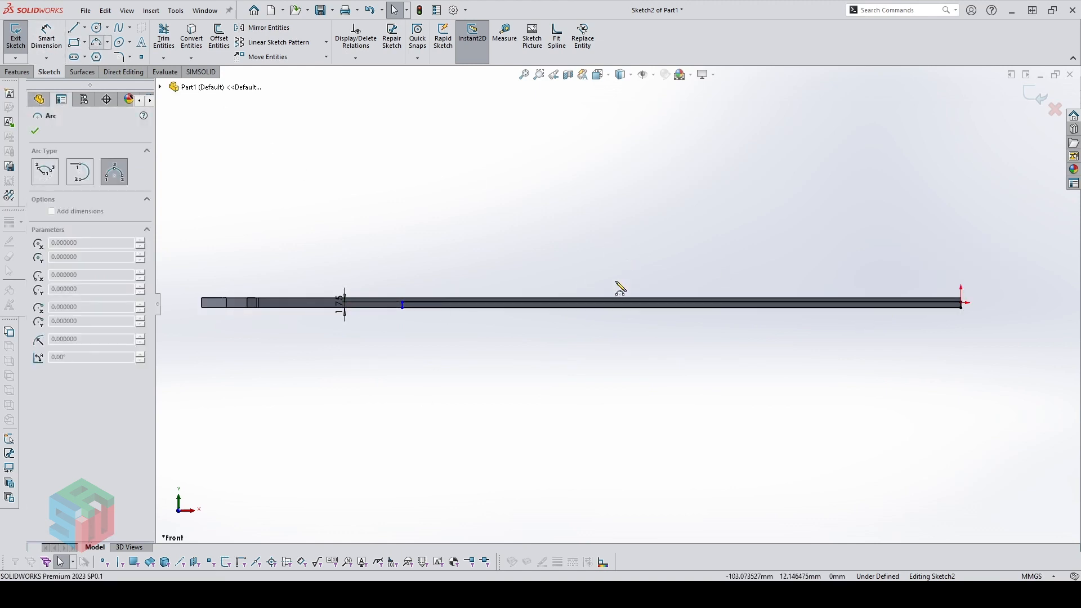
pyautogui.scroll(-3, 615, 284)
pyautogui.click(262, 329)
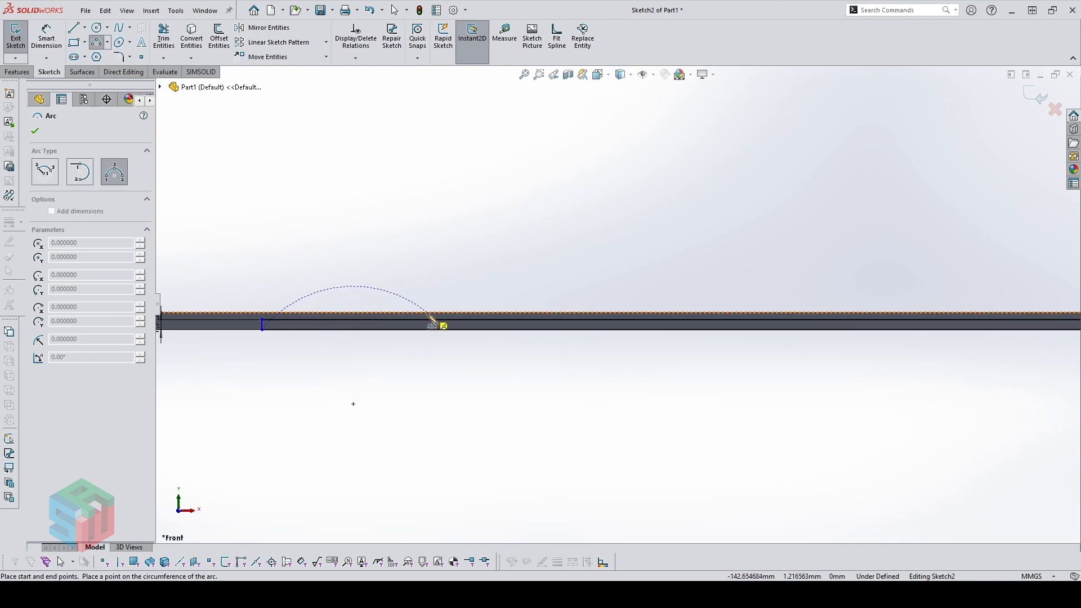
pyautogui.click(430, 320)
pyautogui.click(373, 324)
pyautogui.press('Escape')
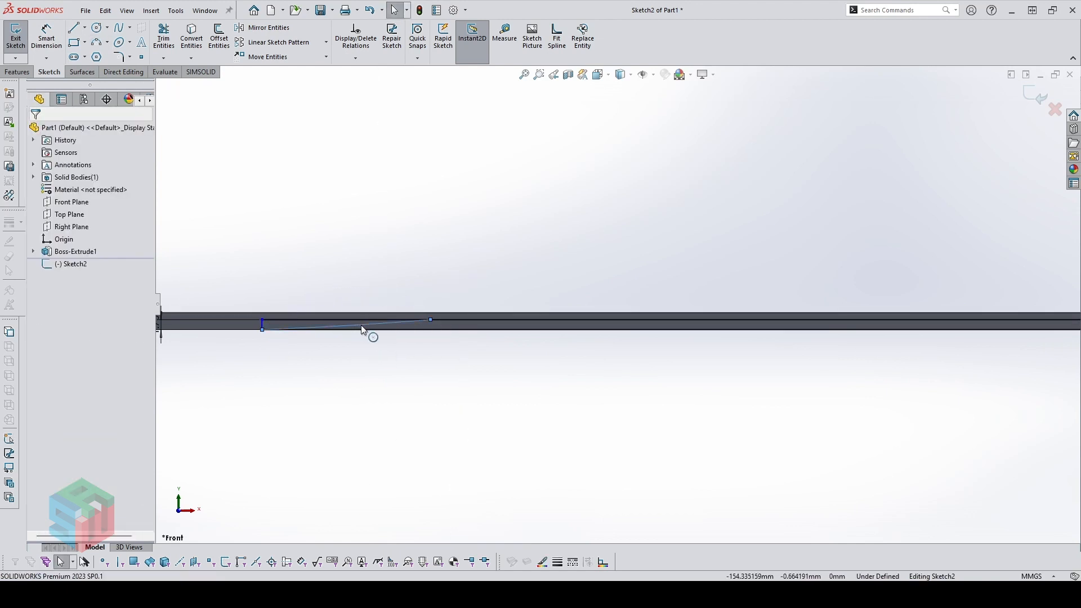
pyautogui.click(366, 325)
pyautogui.press('Delete')
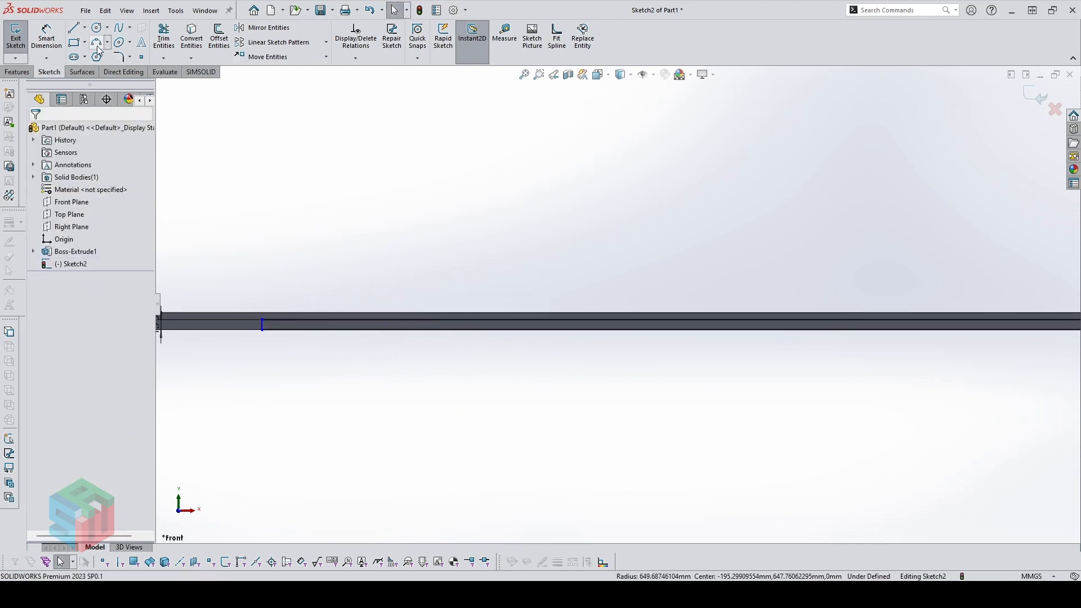
# Draw a three-point arc from the rectangle's lower corner nearest the jaws to its upper edge, and make it tangent to that edge
pyautogui.click(98, 47)
pyautogui.click(262, 329)
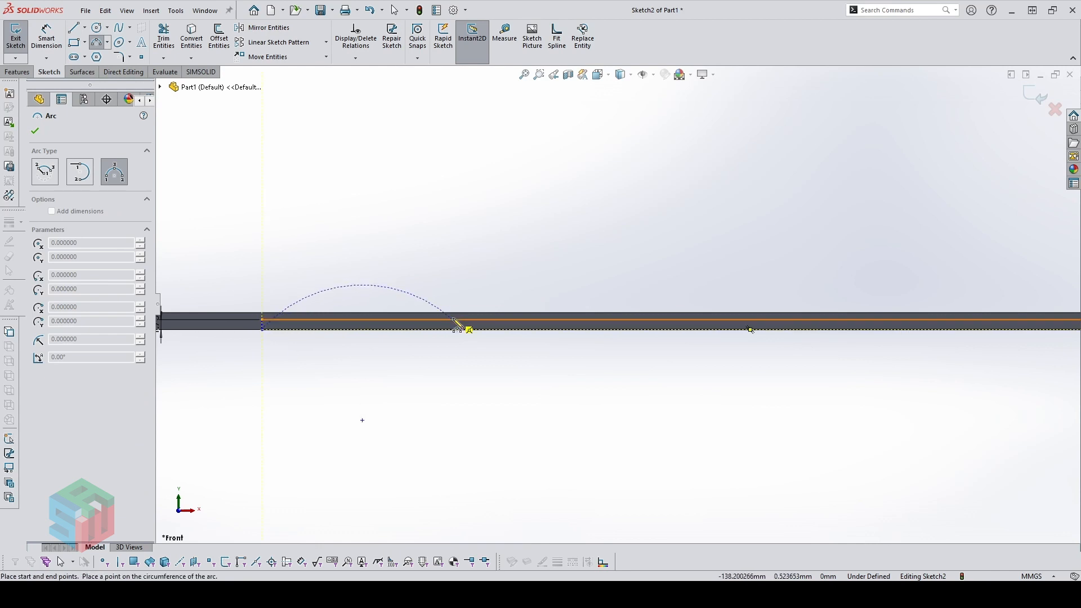
pyautogui.click(453, 320)
pyautogui.click(400, 308)
pyautogui.press('Escape')
pyautogui.click(387, 303)
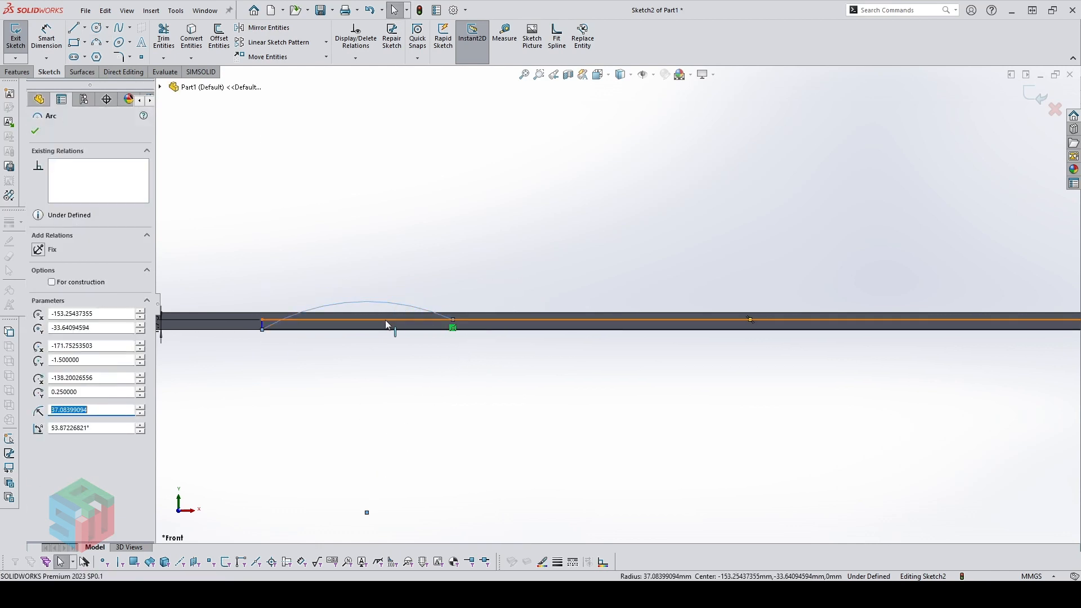
pyautogui.keyDown('ctrl'); pyautogui.click(385, 320); pyautogui.keyUp('ctrl')
pyautogui.click(424, 274)
pyautogui.scroll(-2, 298, 321)
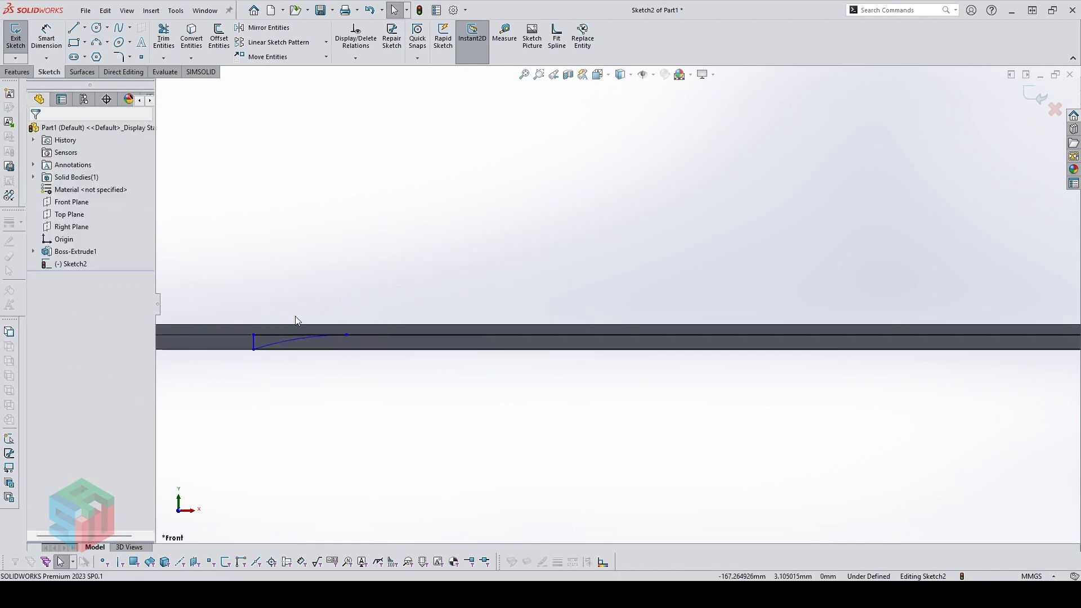
# Trim the rectangle's short edge and the leftover upper edge outside the arc
pyautogui.scroll(-2, 296, 334)
pyautogui.press('t')
pyautogui.moveTo(299, 322); pyautogui.dragTo(258, 341)
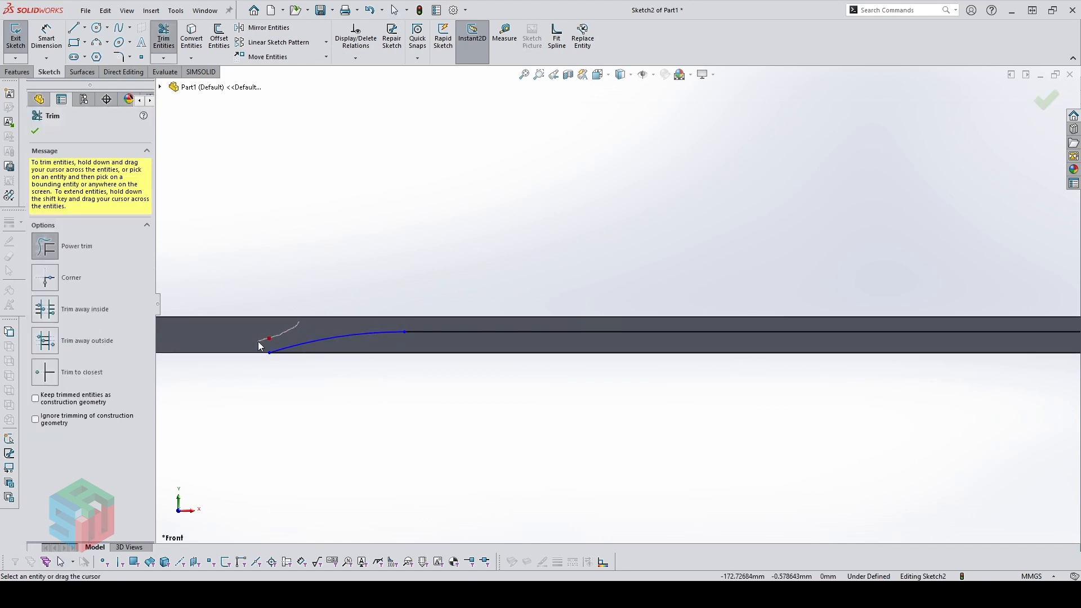
pyautogui.press('Escape')
# Dimension the horizontal distance between the arc's two endpoints as 24 mm
pyautogui.press('d')
pyautogui.click(405, 331)
pyautogui.click(266, 354)
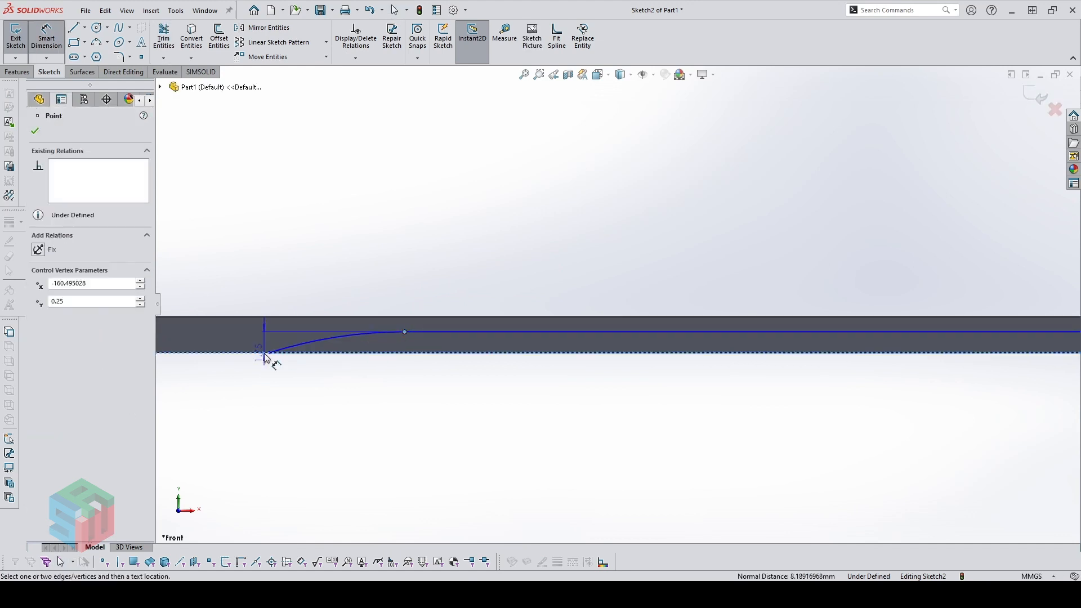
pyautogui.click(270, 353)
pyautogui.click(357, 369)
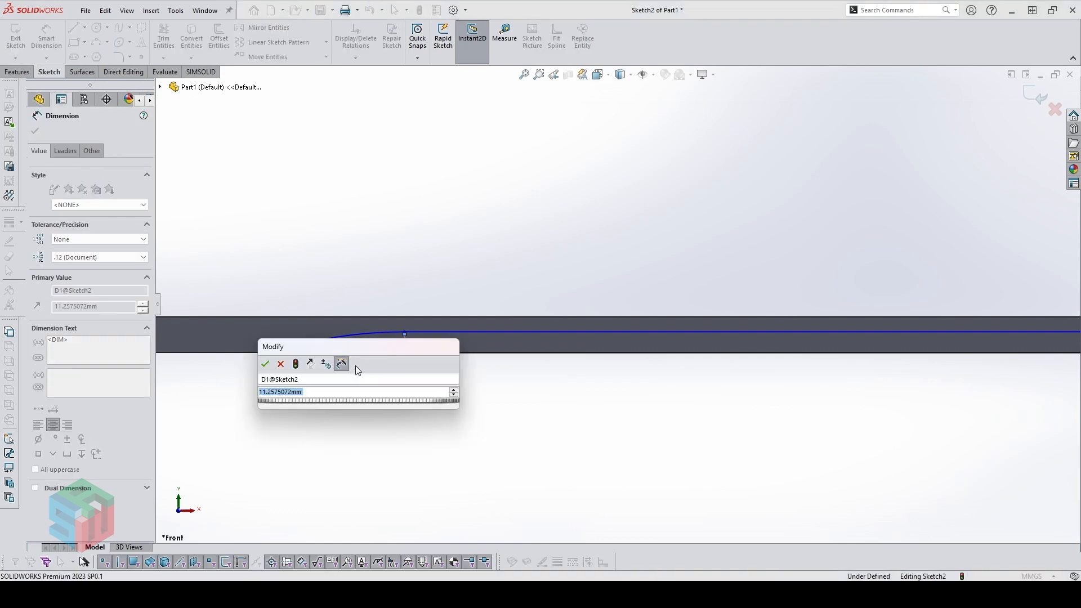
pyautogui.write('24')
pyautogui.press('Return')
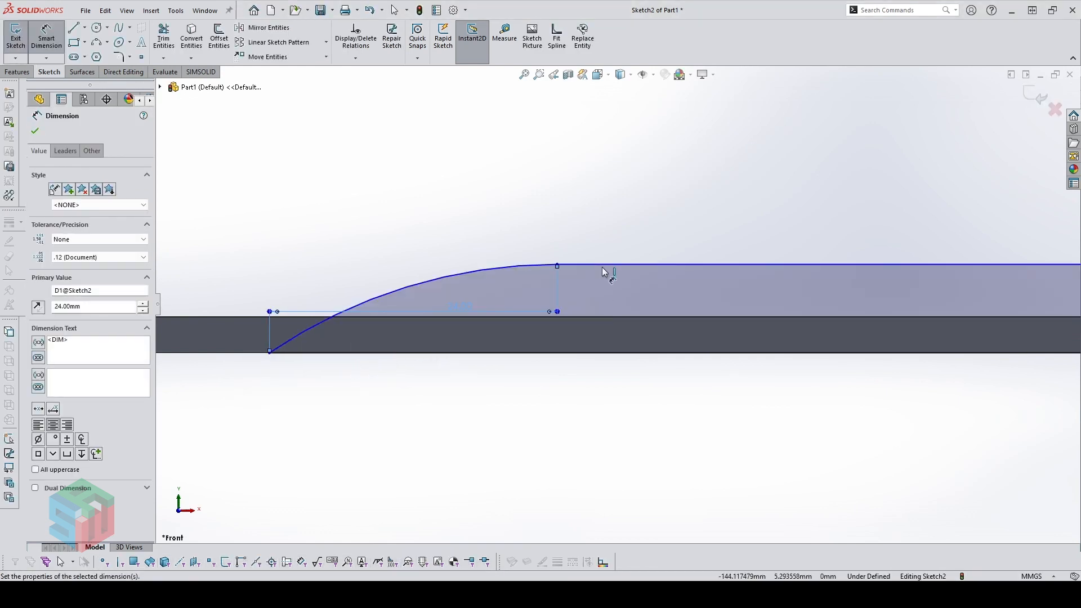
# Dimension the height between the groove profile's upper and lower edges as 1.75 mm
pyautogui.click(608, 353)
pyautogui.click(633, 388)
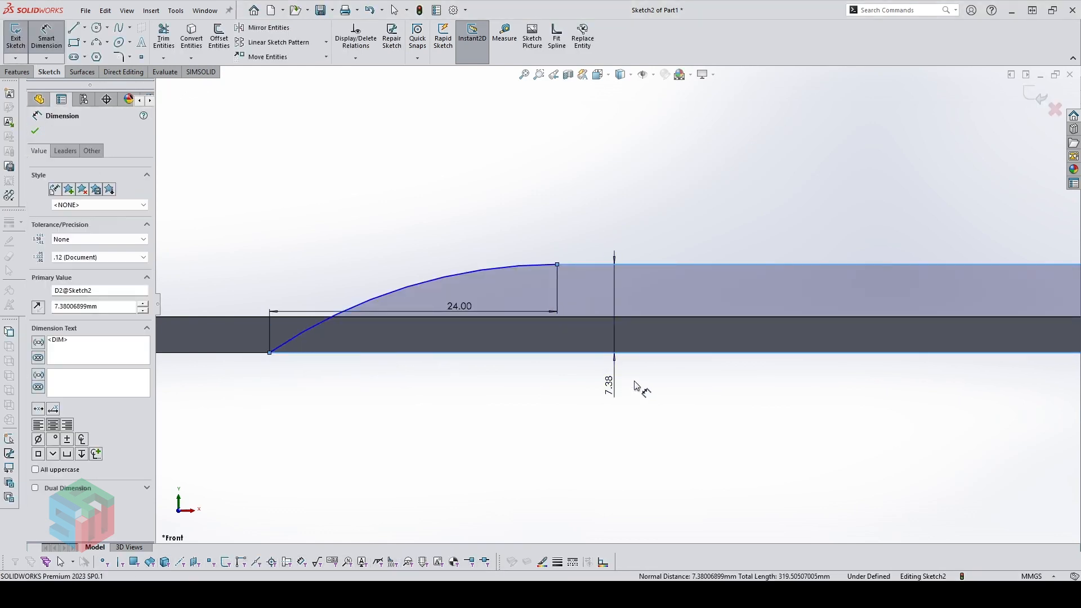
pyautogui.write('1.75')
pyautogui.press('Return')
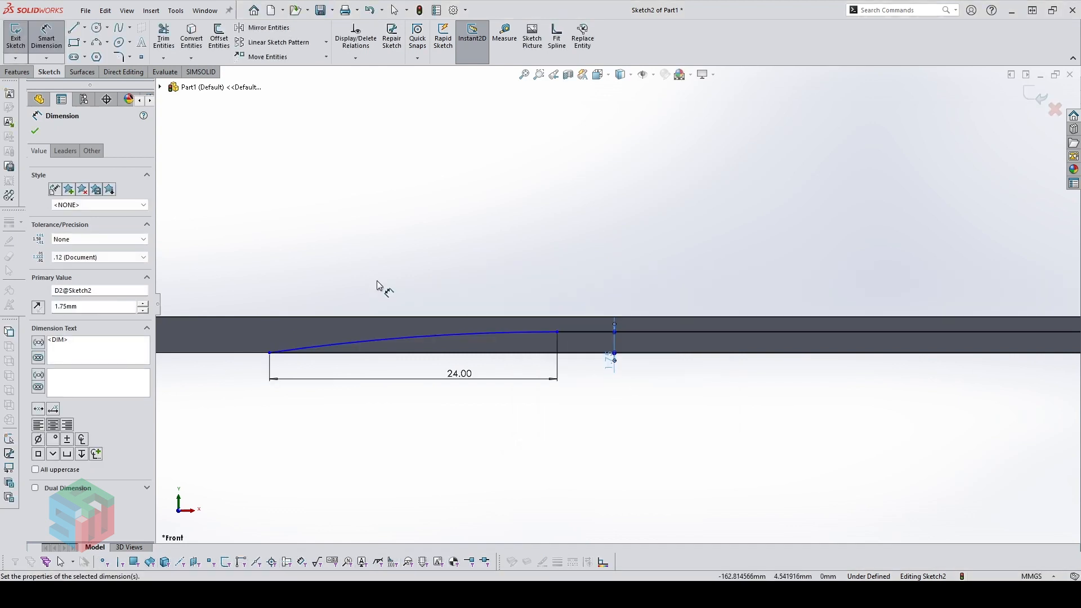
# Dimension the horizontal distance from the arc's upper endpoint to the outer end of the jaw head as 54 mm
pyautogui.click(567, 327)
pyautogui.scroll(4, 546, 338)
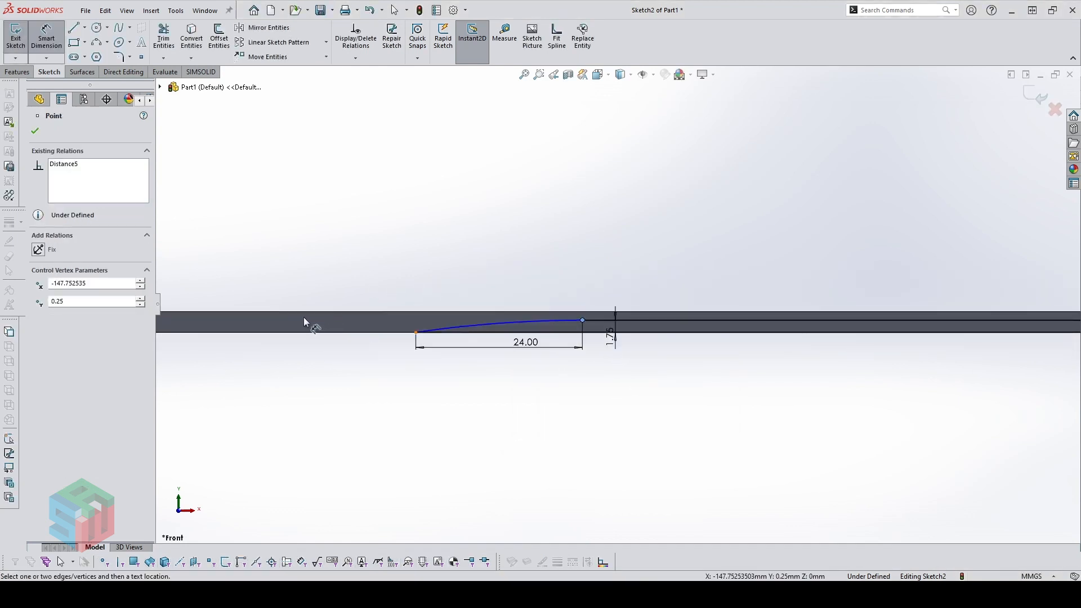
pyautogui.click(180, 317)
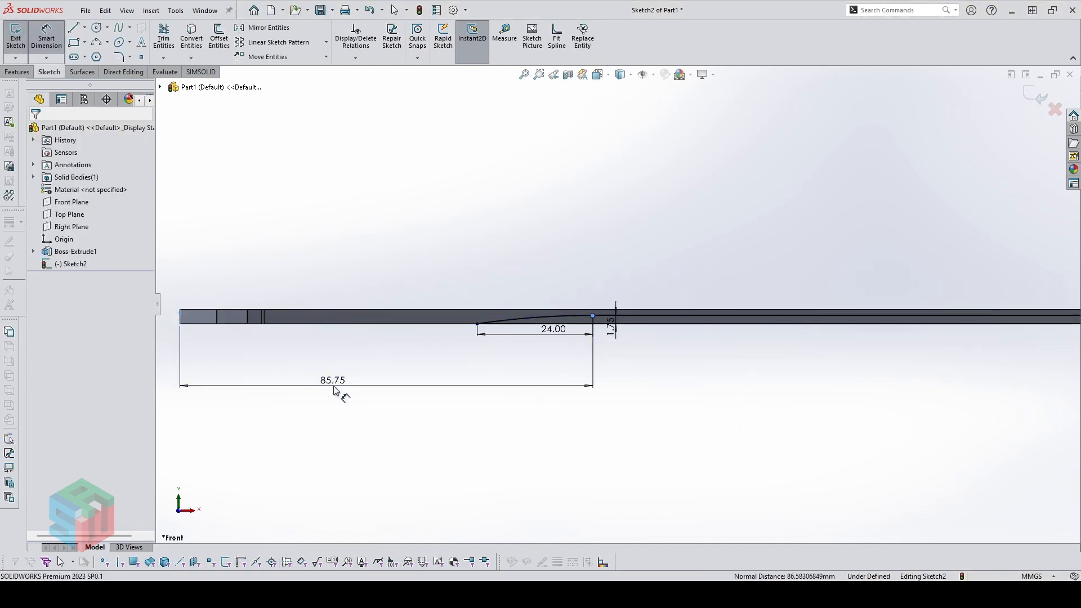
pyautogui.click(336, 388)
pyautogui.write('54')
pyautogui.press('Return')
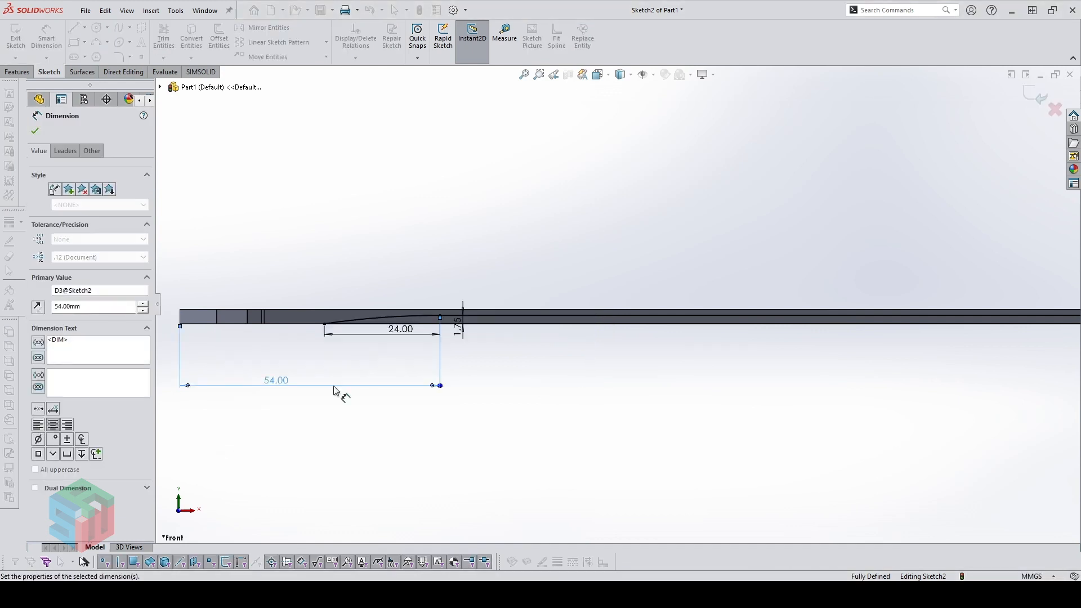
# Cut-extrude the groove profile through the bar with the Mid Plane end condition and a 3 mm depth
pyautogui.press('Escape')
pyautogui.scroll(2, 614, 305)
pyautogui.scroll(2, 764, 302)
pyautogui.moveTo(764, 302); pyautogui.dragTo(647, 367, button='middle')
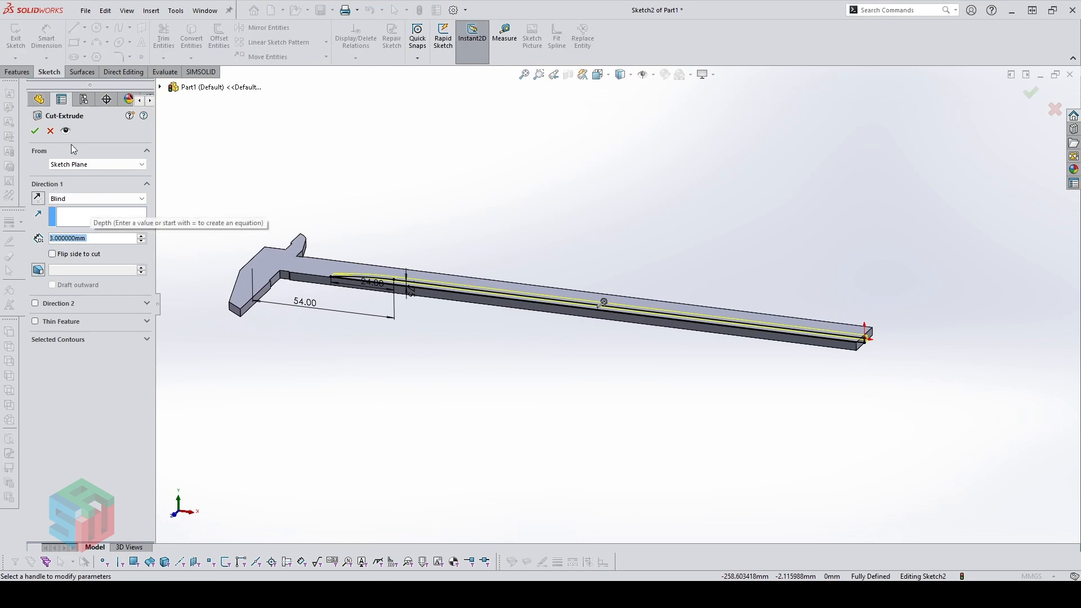
pyautogui.click(87, 198)
pyautogui.click(73, 259)
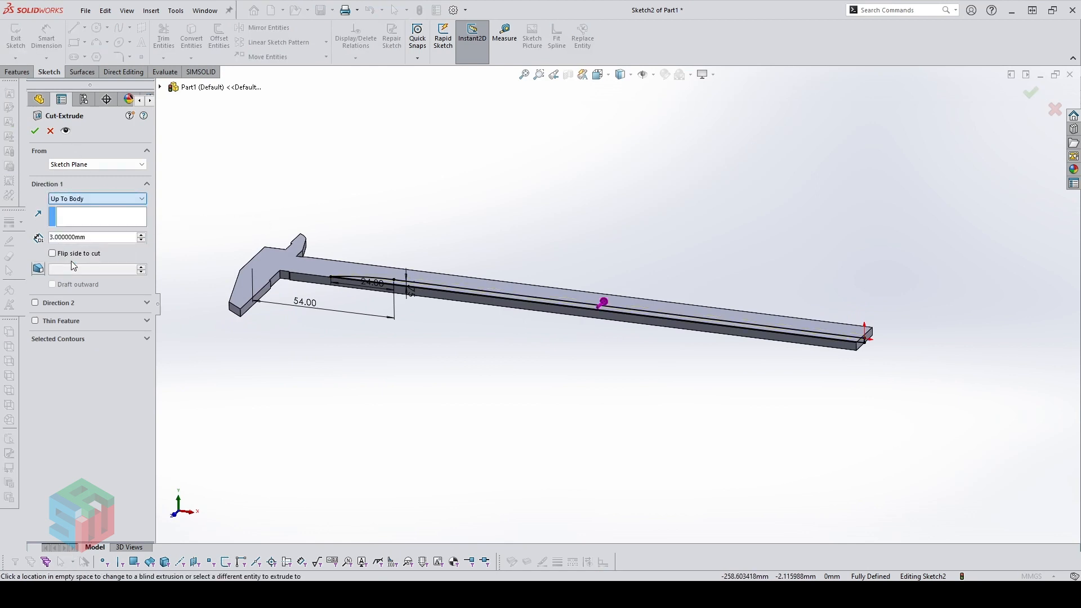
pyautogui.click(87, 198)
pyautogui.click(74, 266)
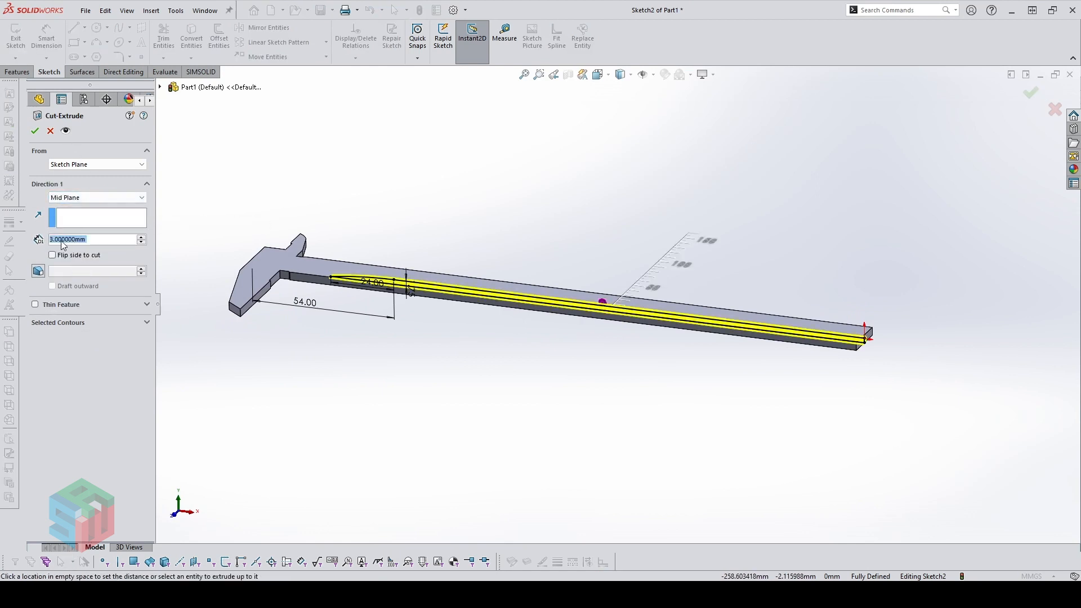
pyautogui.click(35, 130)
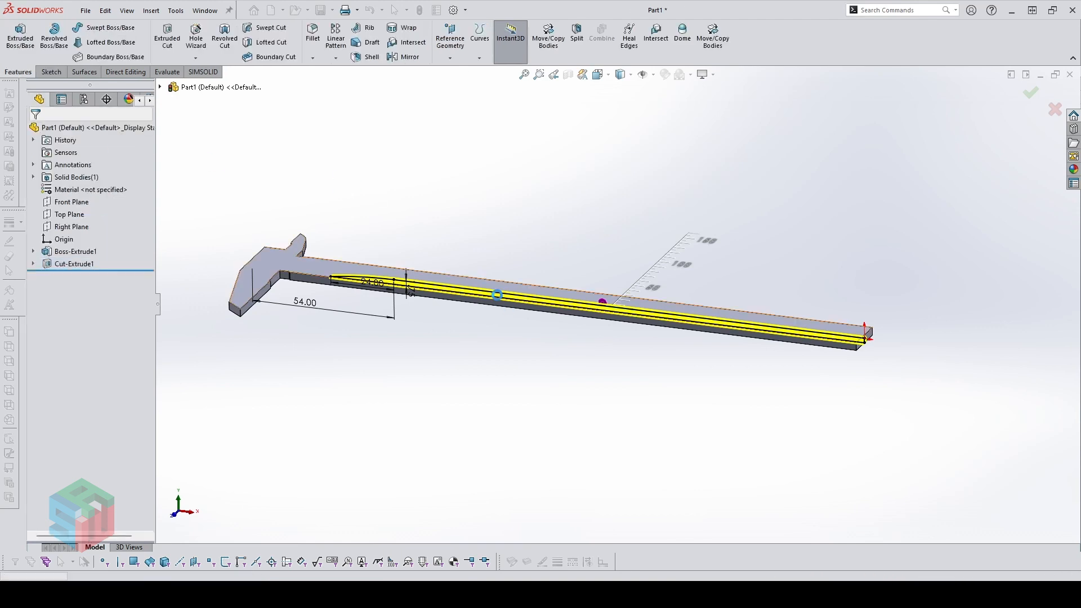
pyautogui.moveTo(366, 191)
pyautogui.mouseDown(button='middle')
pyautogui.moveTo(374, 212)
pyautogui.moveTo(345, 197)
pyautogui.moveTo(403, 259)
pyautogui.moveTo(428, 307)
pyautogui.moveTo(420, 358)
pyautogui.mouseUp(button='middle')
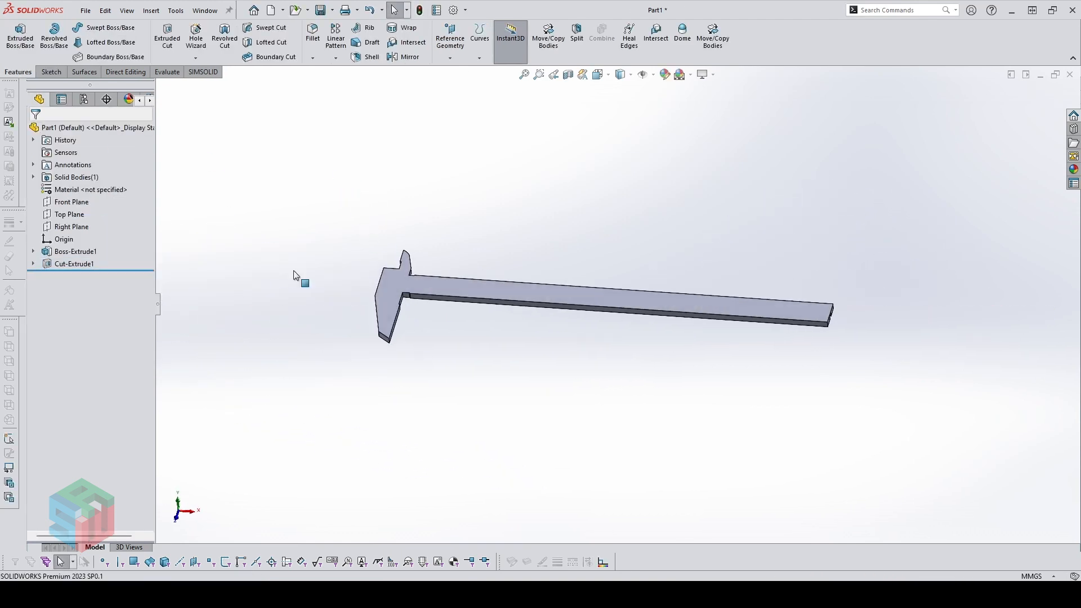
# Start a sketch on the top plane and draw the sliding jaw's upper outline: vertical edge, slanted edge, about 18 mm radius tip arc and vertical edge
pyautogui.click(76, 215)
pyautogui.press('s')
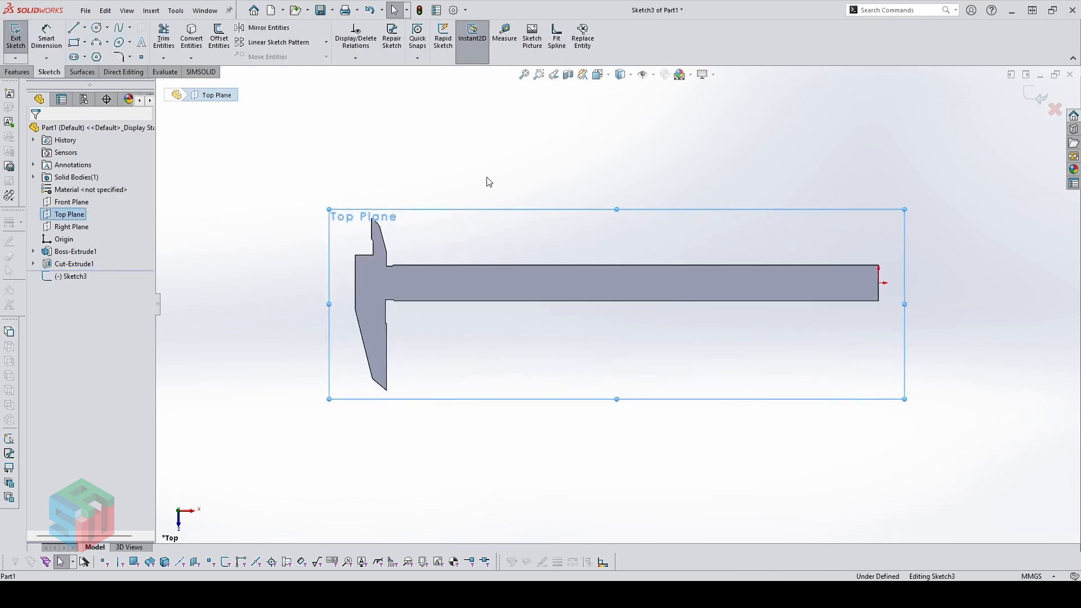
pyautogui.click(489, 180)
pyautogui.scroll(-1, 501, 211)
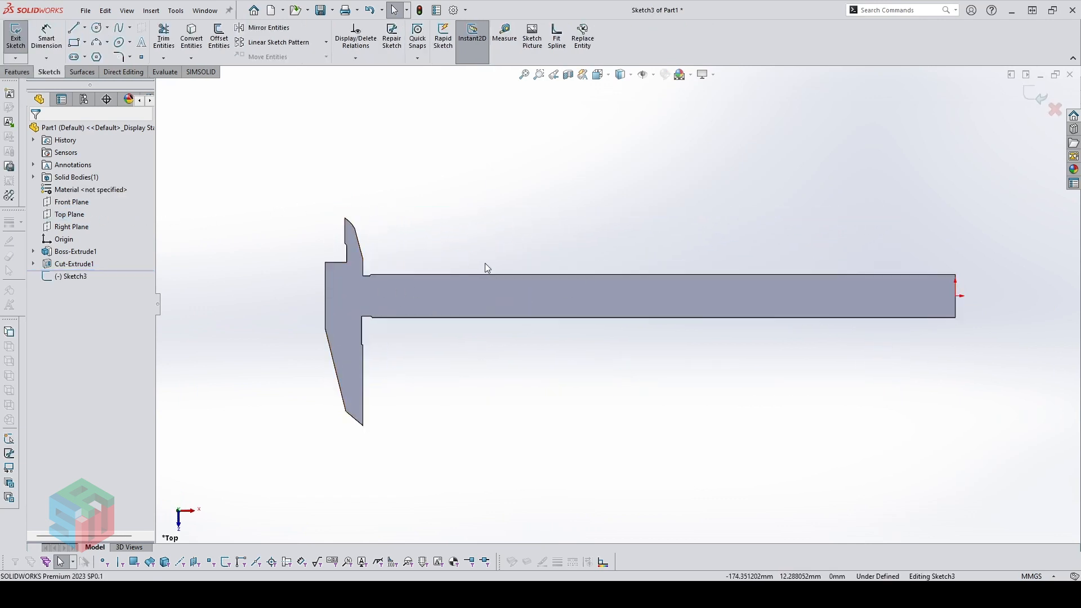
pyautogui.scroll(-1, 487, 278)
pyautogui.scroll(-1, 478, 279)
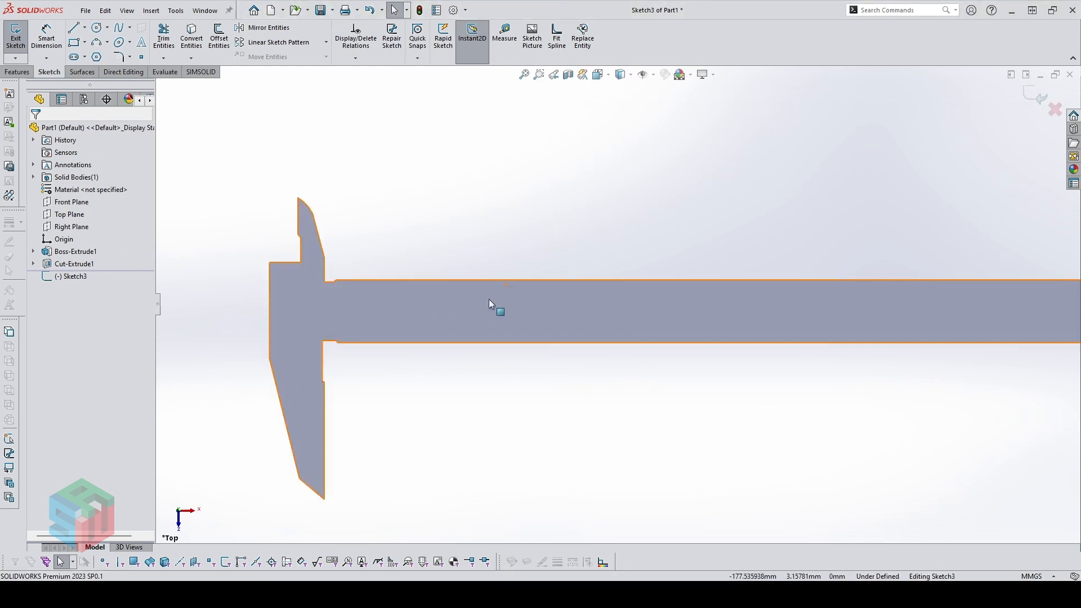
pyautogui.scroll(-1, 458, 295)
pyautogui.press('l')
pyautogui.moveTo(381, 293); pyautogui.dragTo(381, 241)
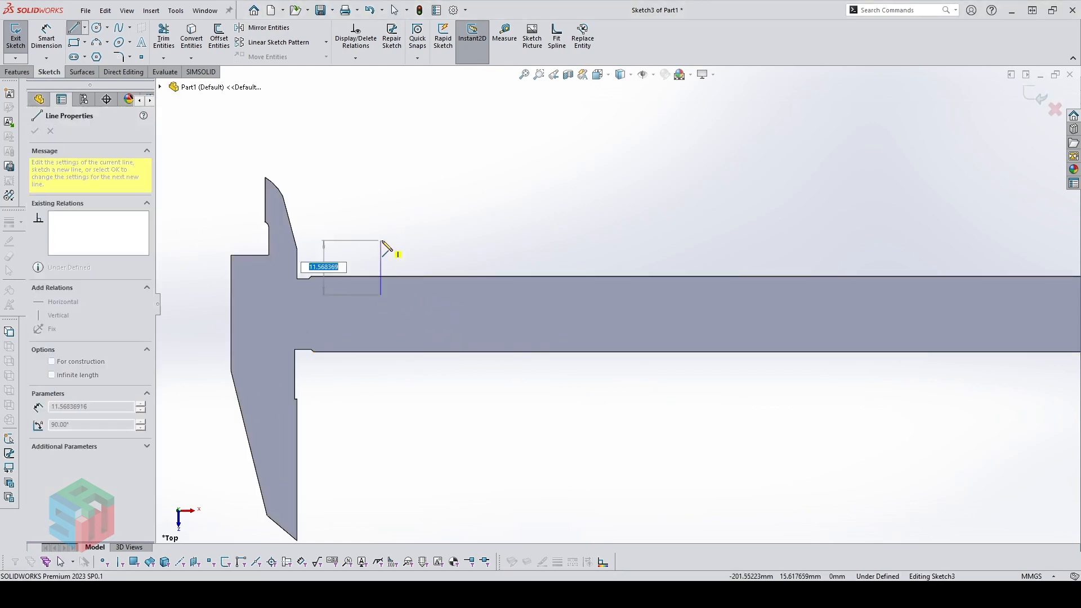
pyautogui.click(381, 242)
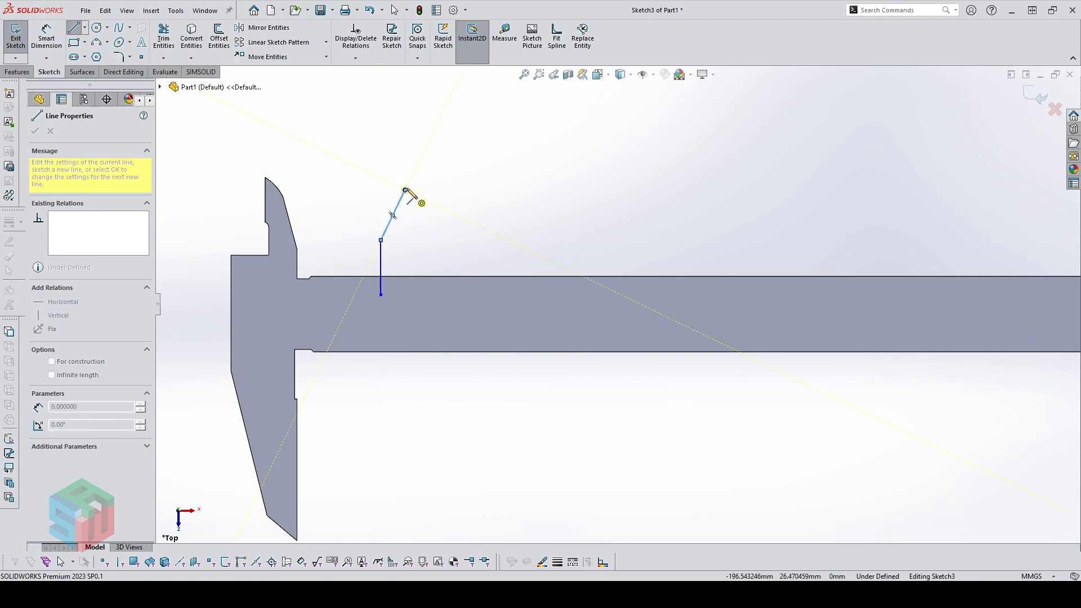
pyautogui.click(405, 191)
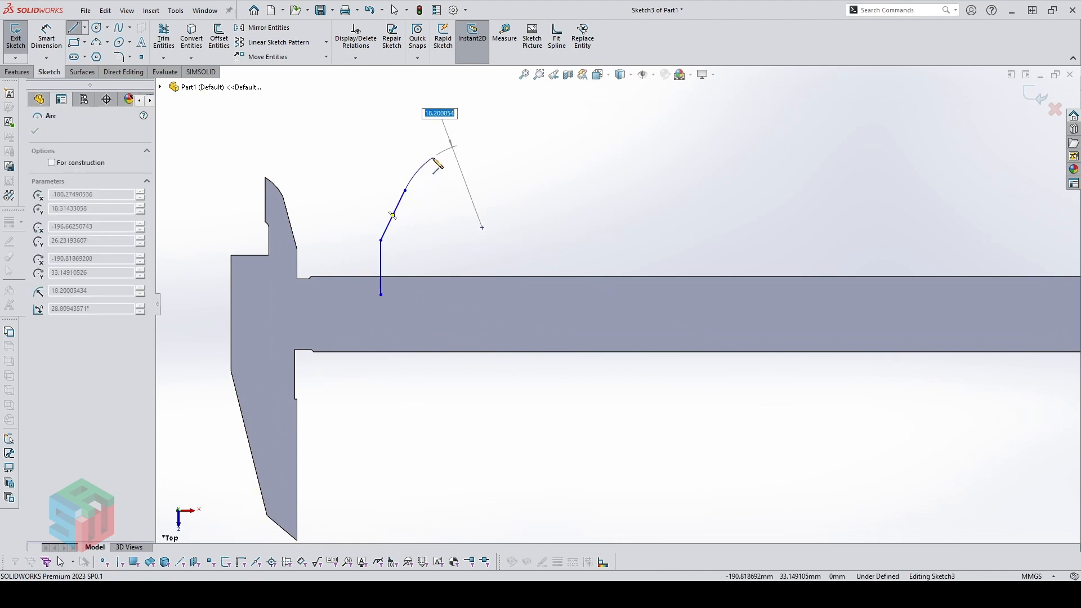
pyautogui.click(433, 157)
pyautogui.click(433, 210)
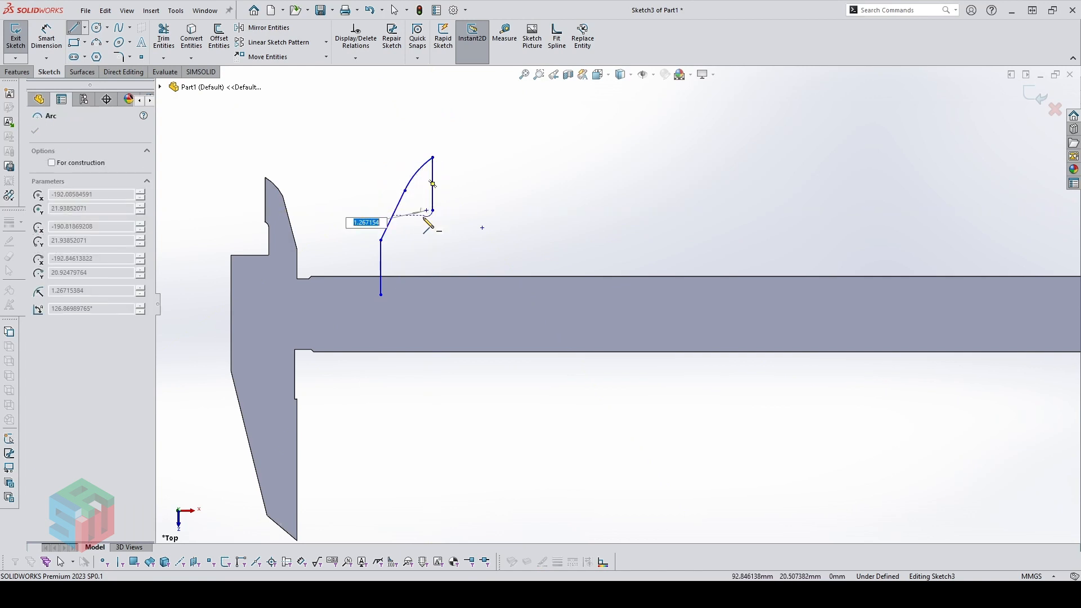
# Continue the outline with a small relief arc, the jaw root and a long slider body with a stepped lower edge, and close the profile
pyautogui.scroll(-1, 427, 225)
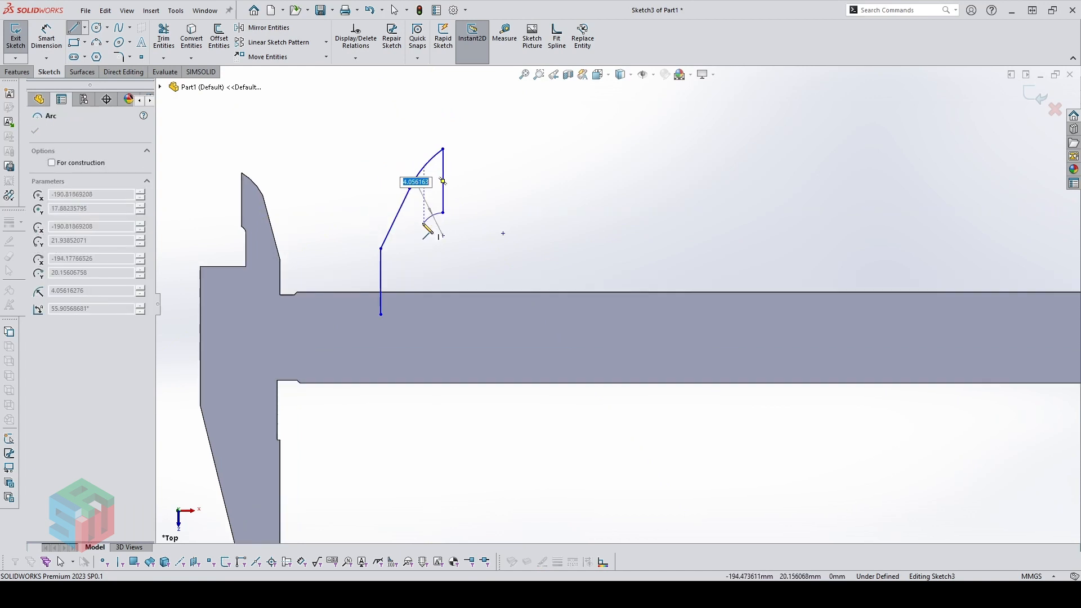
pyautogui.click(429, 225)
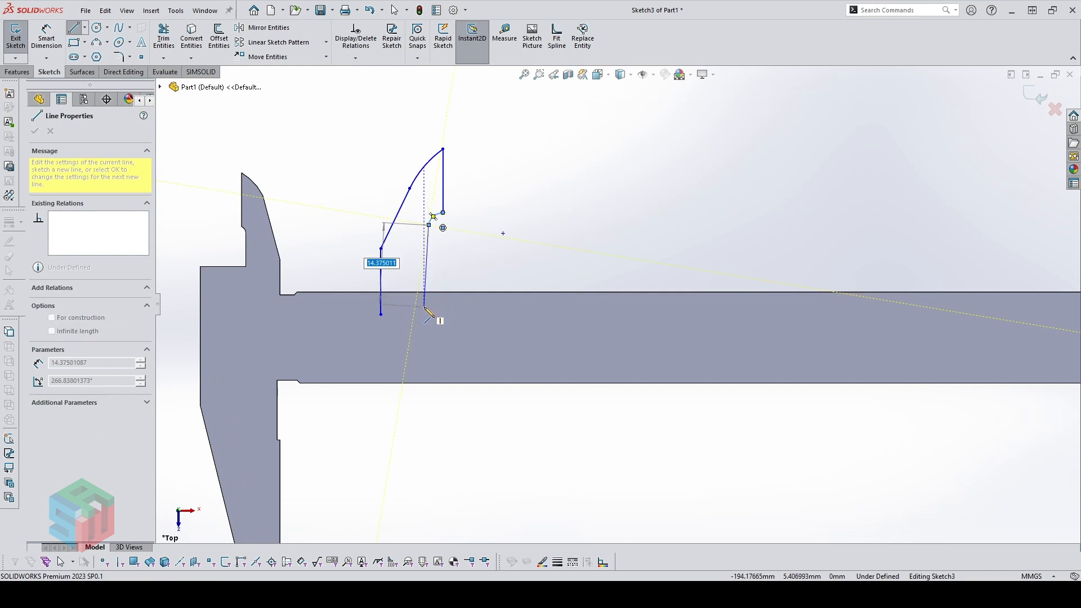
pyautogui.click(429, 272)
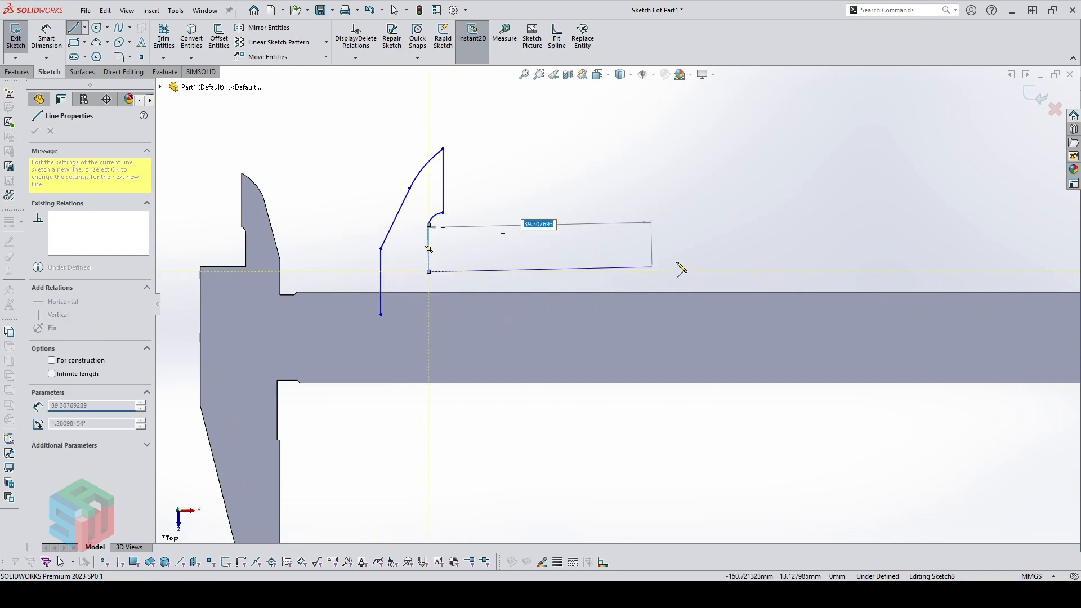
pyautogui.click(726, 271)
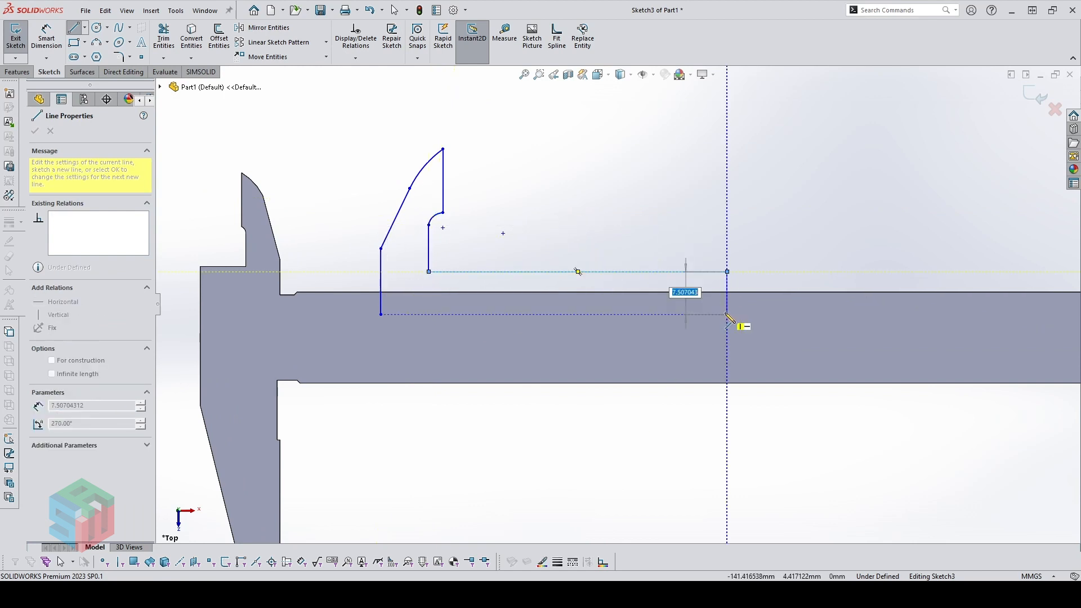
pyautogui.click(727, 329)
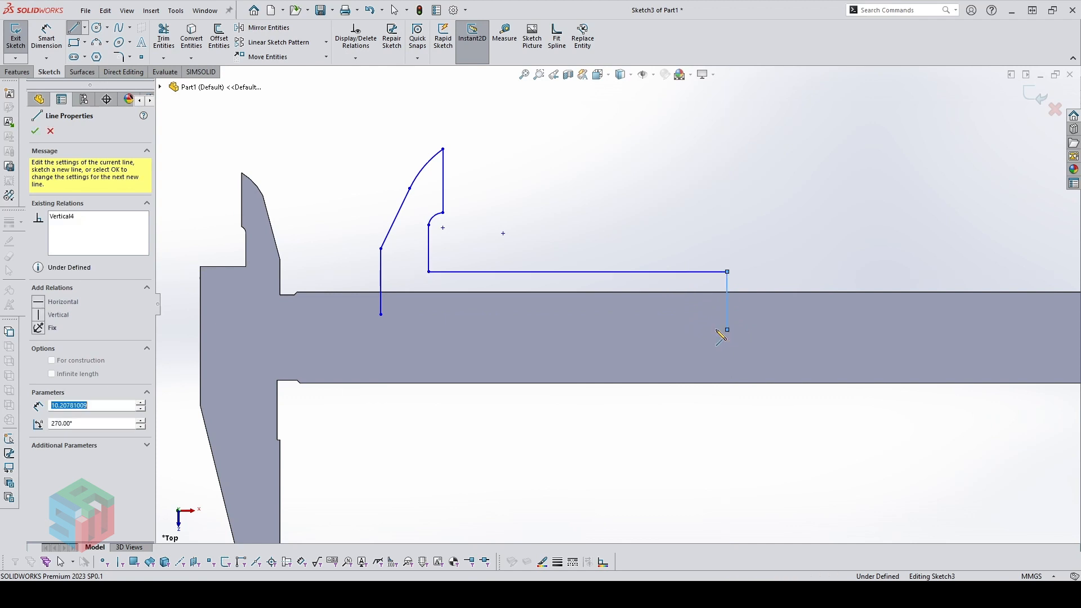
pyautogui.click(491, 330)
pyautogui.click(381, 337)
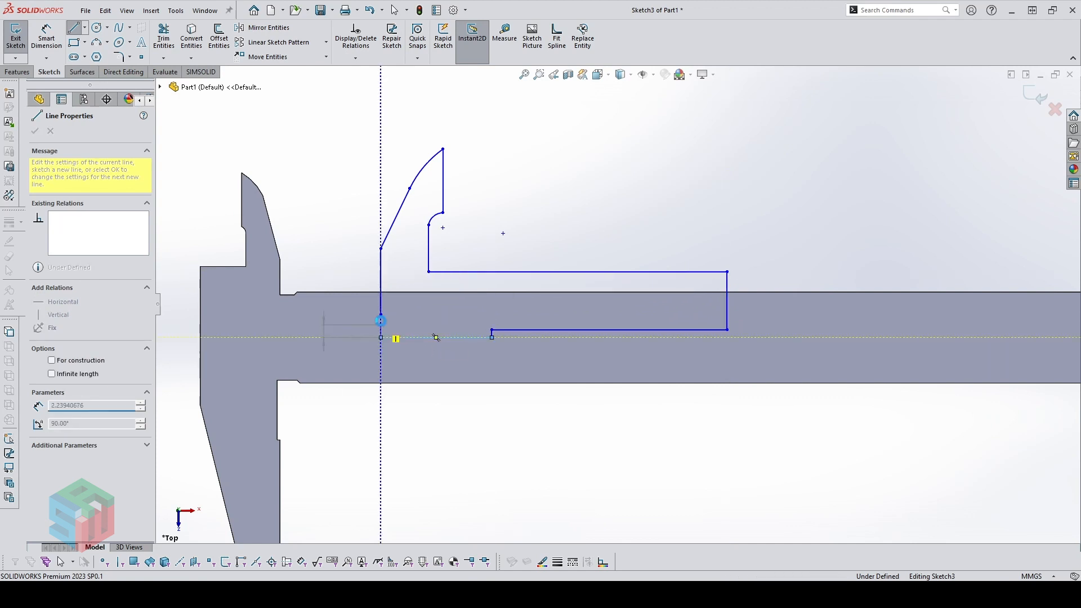
pyautogui.press('Escape')
pyautogui.moveTo(381, 315); pyautogui.dragTo(382, 337)
pyautogui.click(349, 233)
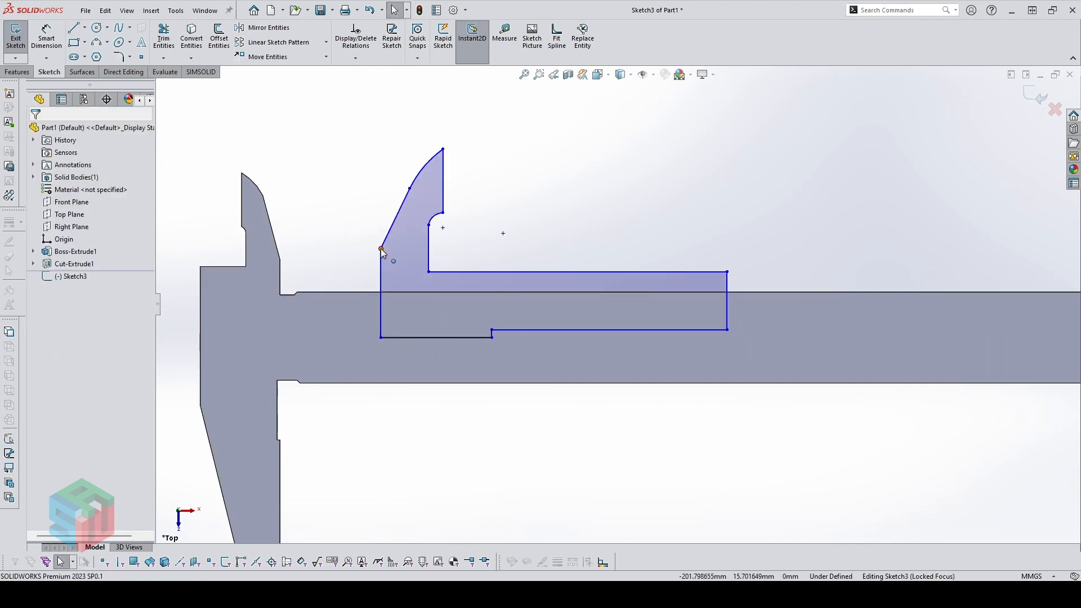
# Dimension the horizontal distance between the upper fixed jaw's outer vertical edge and the new jaw's vertical tip edge as 24 mm
pyautogui.press('d')
pyautogui.click(443, 204)
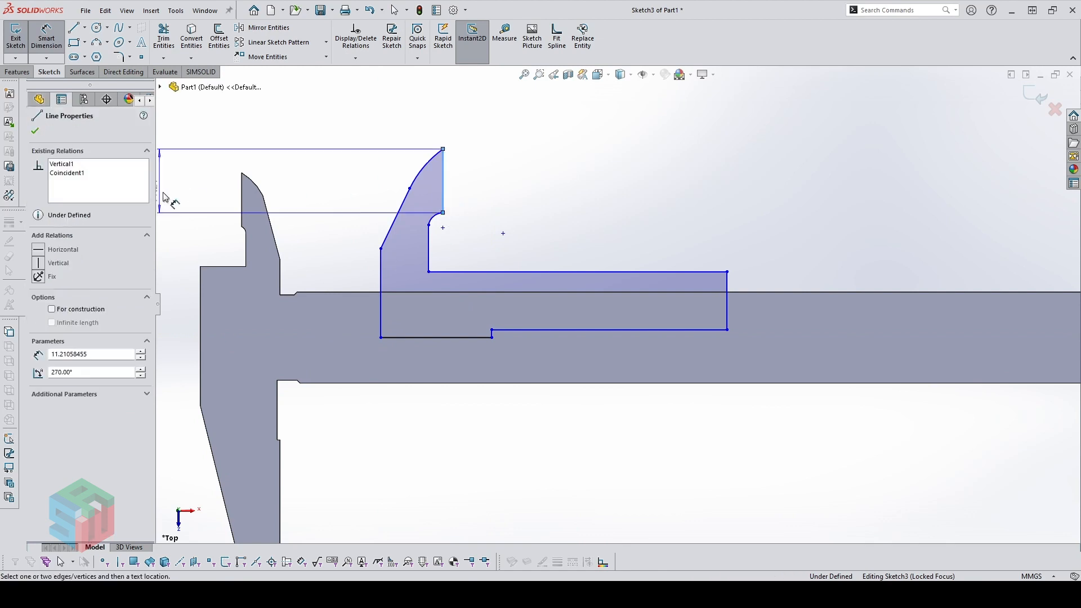
pyautogui.click(242, 209)
pyautogui.click(323, 117)
pyautogui.write('24')
pyautogui.press('Return')
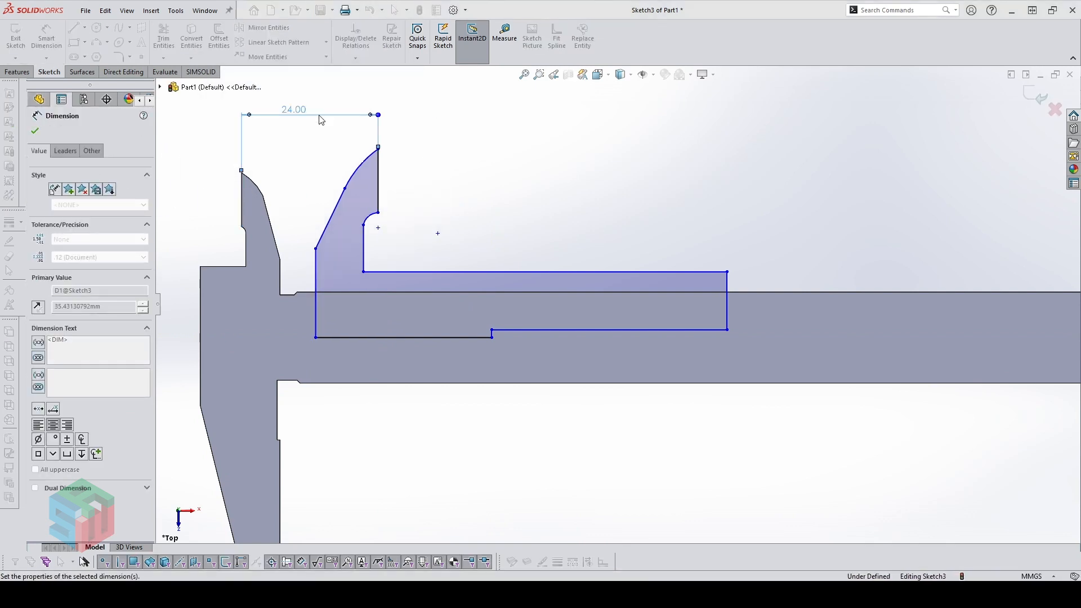
# Dimension the radius of the new jaw's tip arc as 5 mm
pyautogui.scroll(-1, 353, 181)
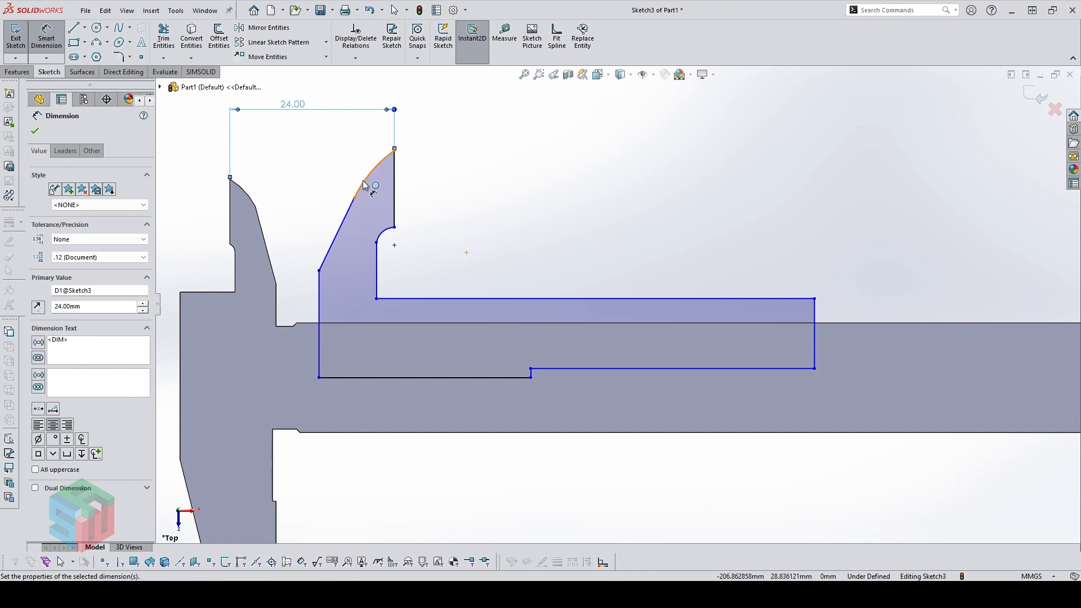
pyautogui.click(370, 179)
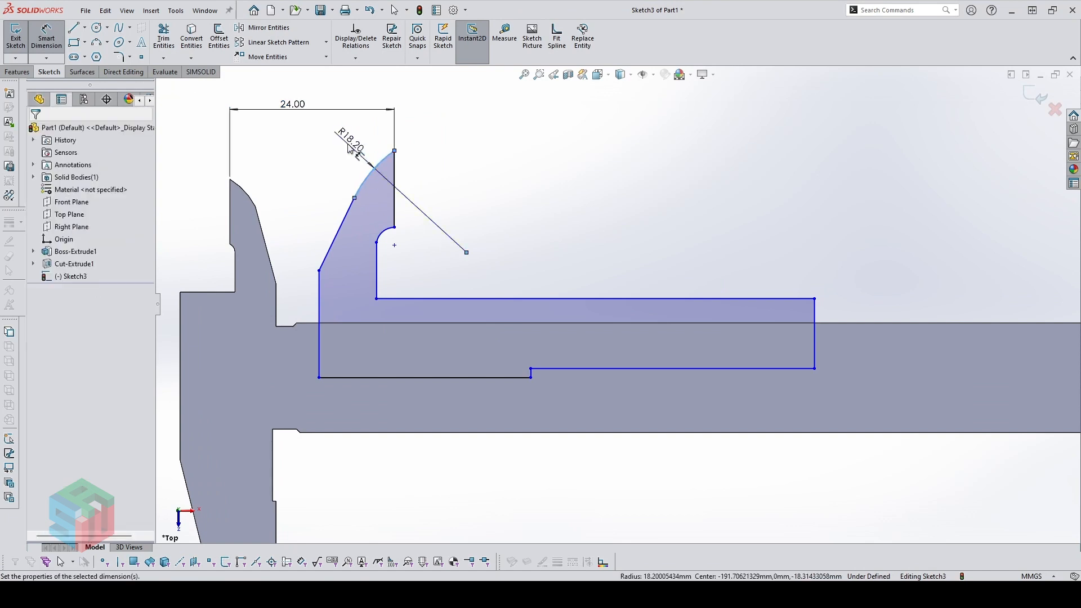
pyautogui.click(352, 144)
pyautogui.write('5')
pyautogui.press('Return')
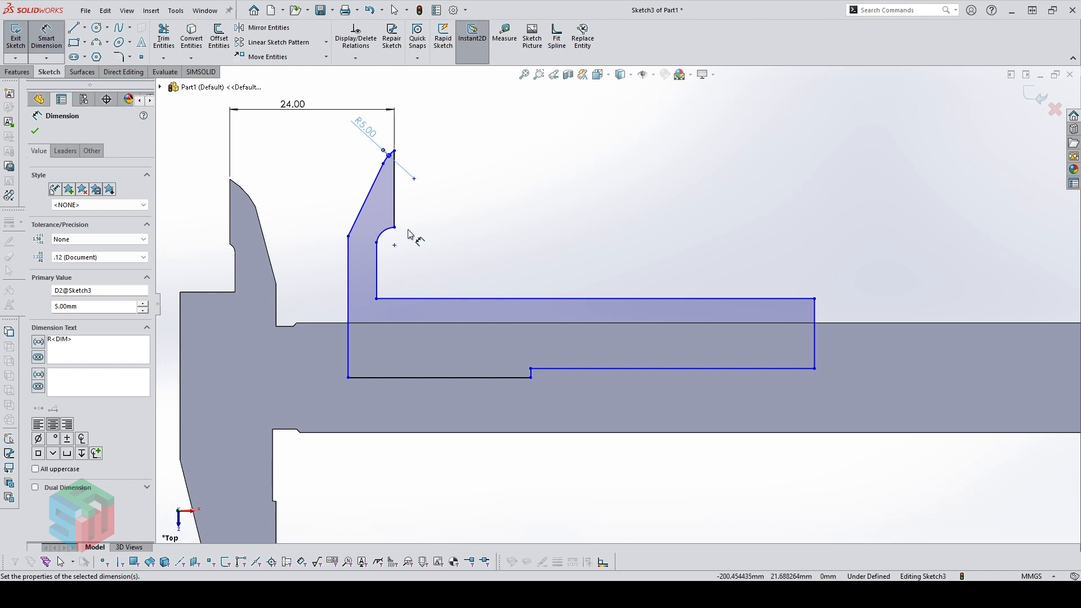
# Dimension the width between the new jaw's two outer vertical edges as 6.75 mm
pyautogui.click(395, 212)
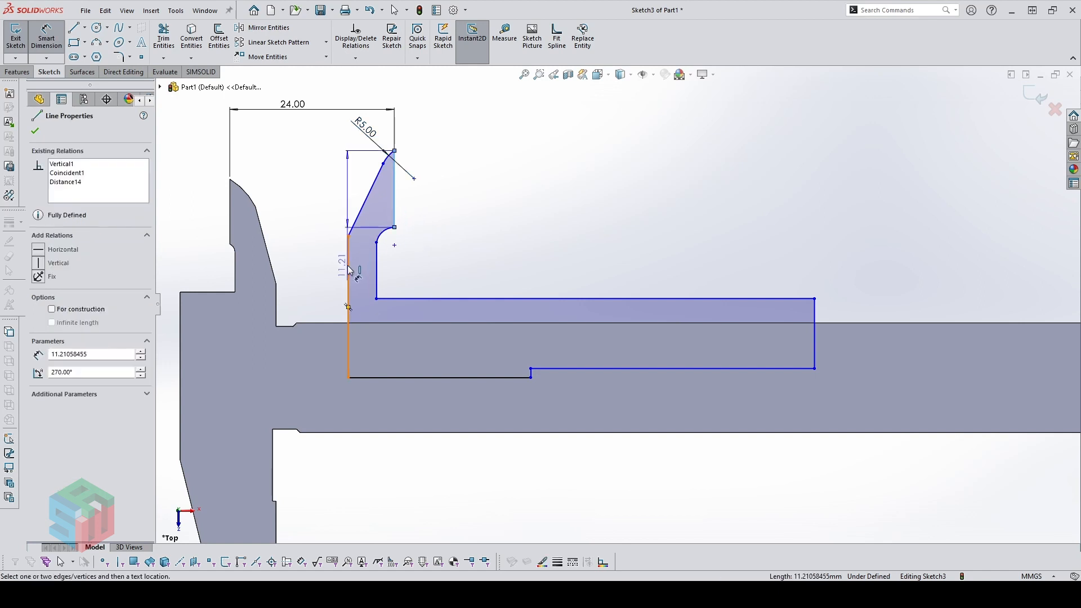
pyautogui.click(348, 270)
pyautogui.click(473, 225)
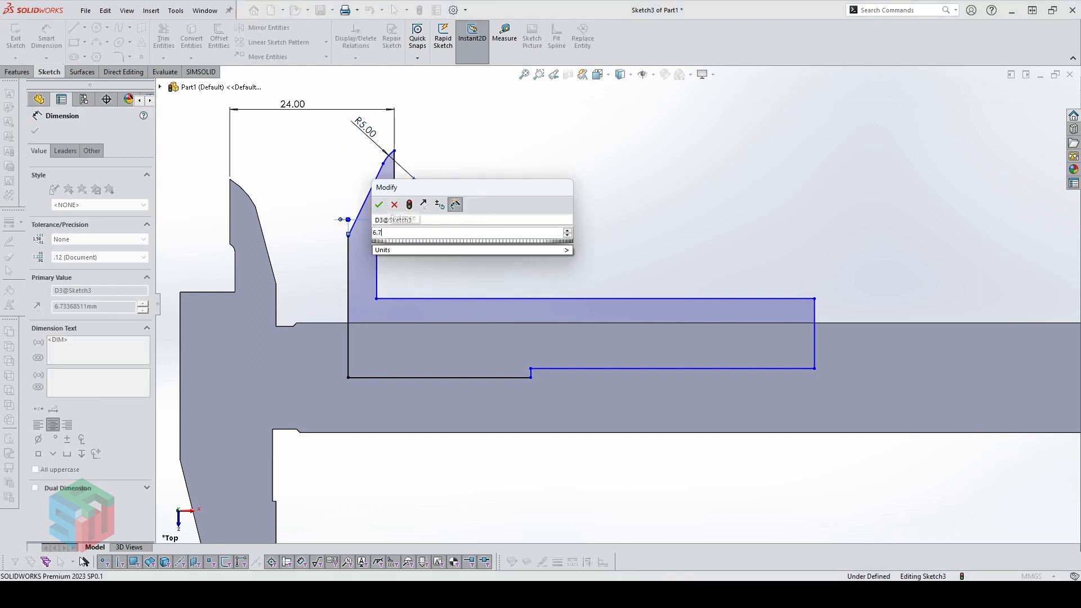
pyautogui.press('Return')
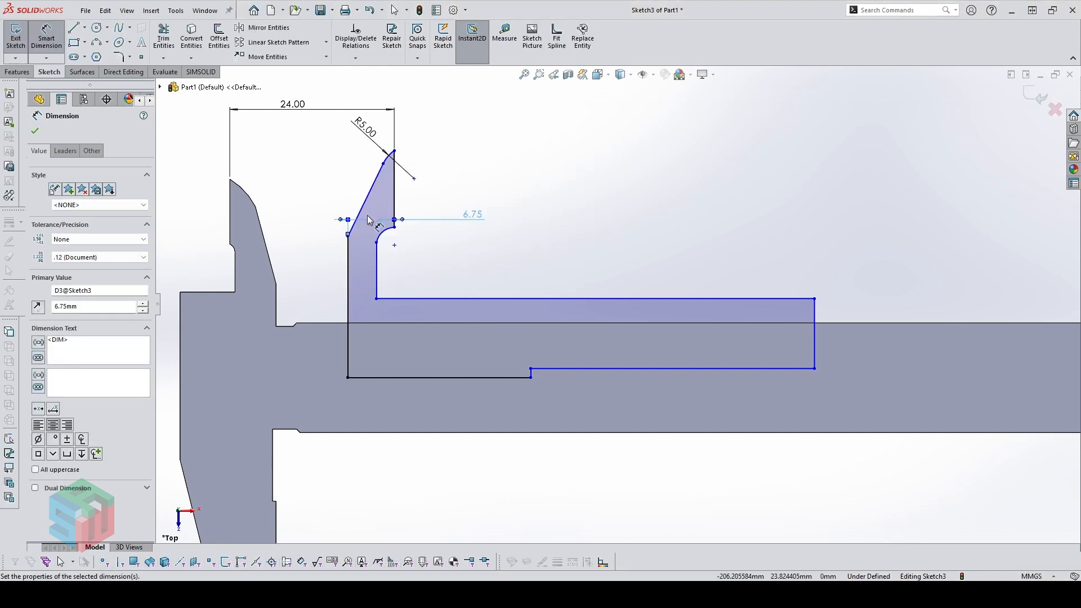
# Dimension the angle between the new jaw's slanted edge and its adjoining vertical edge as 160 degrees
pyautogui.click(356, 229)
pyautogui.click(350, 241)
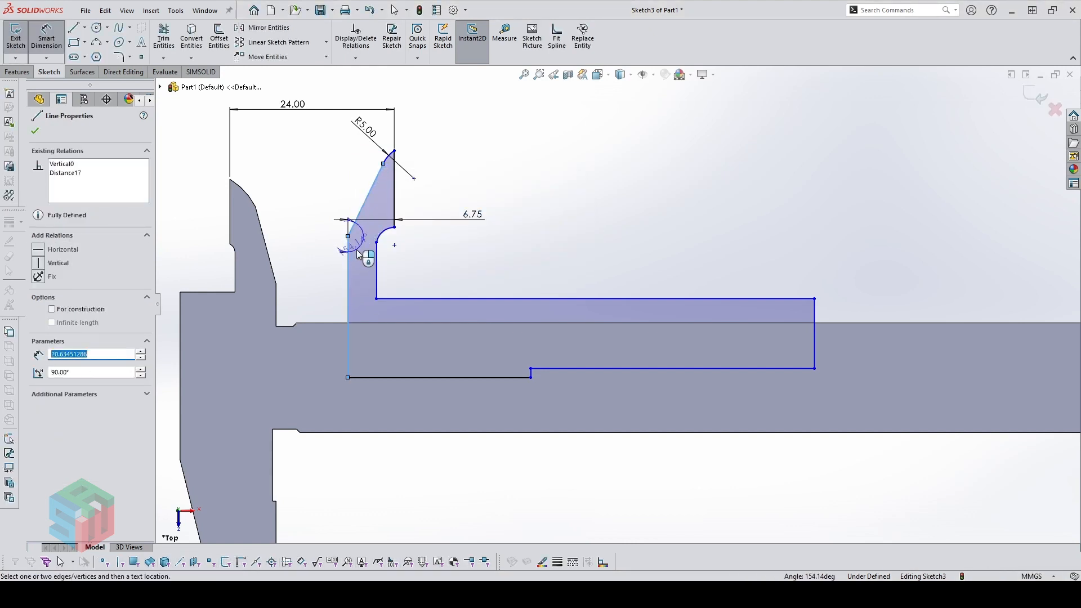
pyautogui.click(357, 240)
pyautogui.write('160')
pyautogui.press('Return')
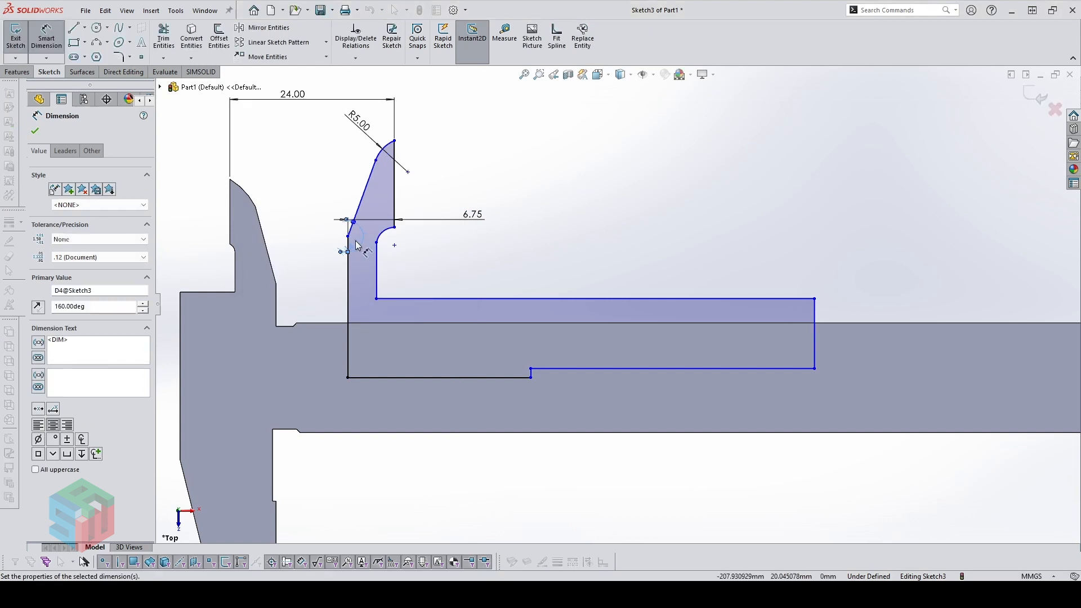
pyautogui.scroll(-1, 361, 228)
pyautogui.scroll(-1, 454, 223)
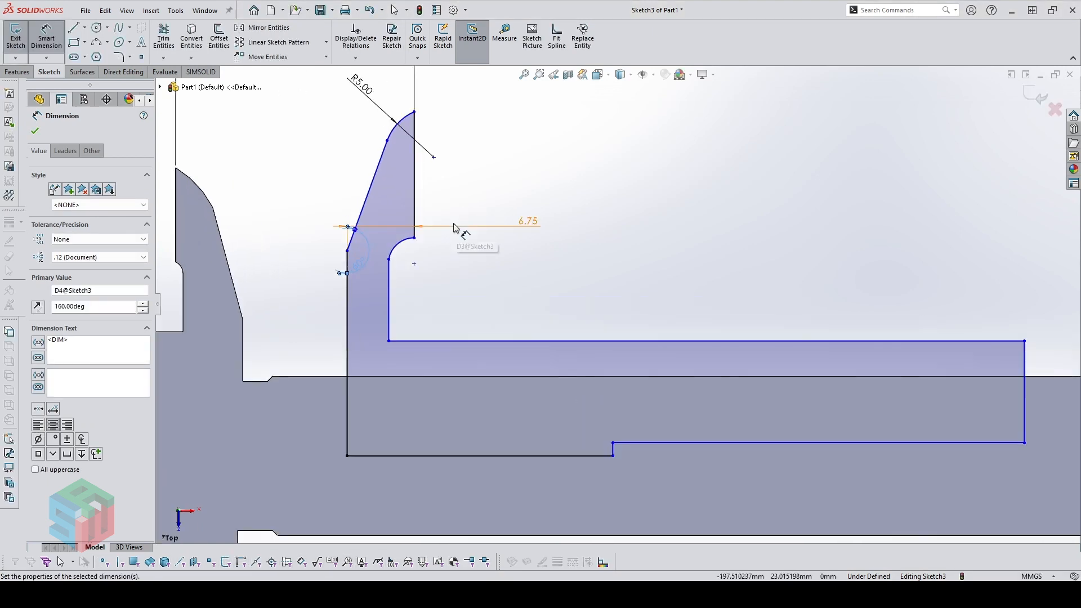
pyautogui.scroll(1, 577, 330)
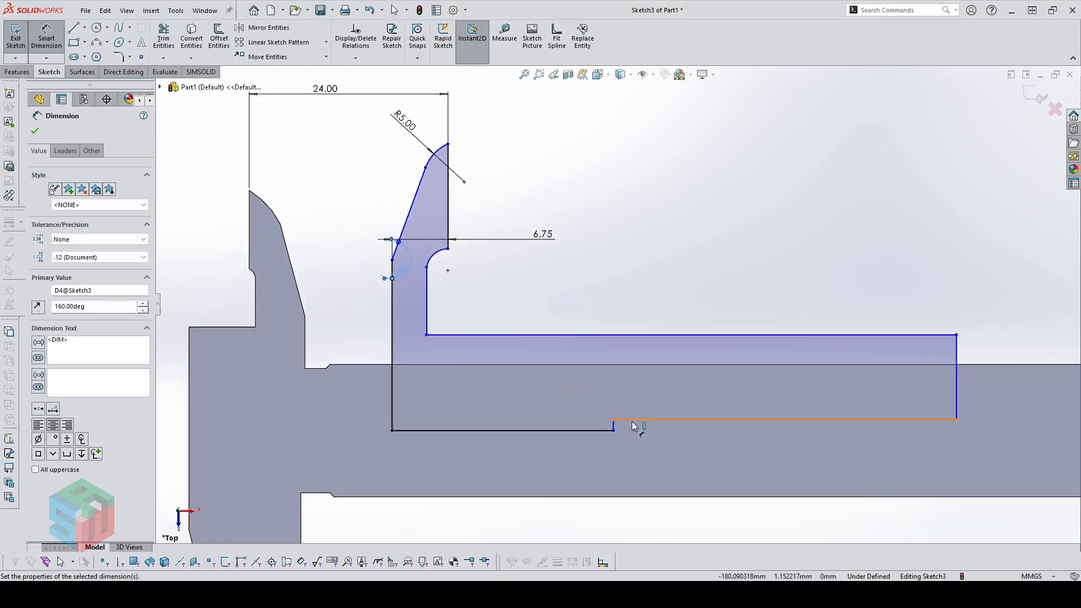
pyautogui.scroll(2, 657, 420)
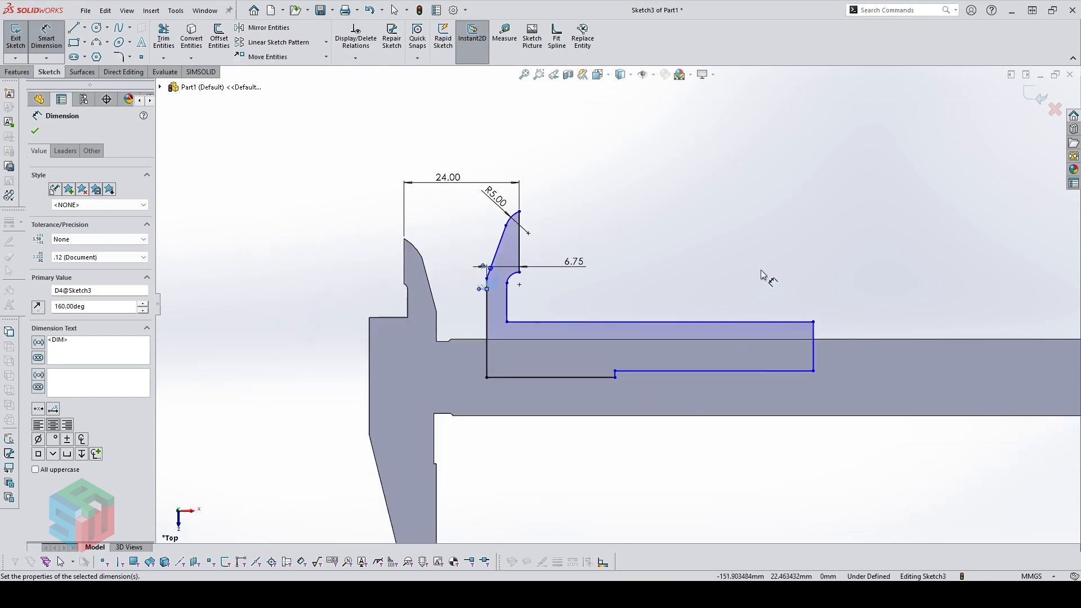
pyautogui.press('Escape')
# Draw a horizontal centerline about 280 mm long from the origin along the bar's axis and past the fixed jaws
pyautogui.scroll(1, 866, 275)
pyautogui.scroll(1, 869, 280)
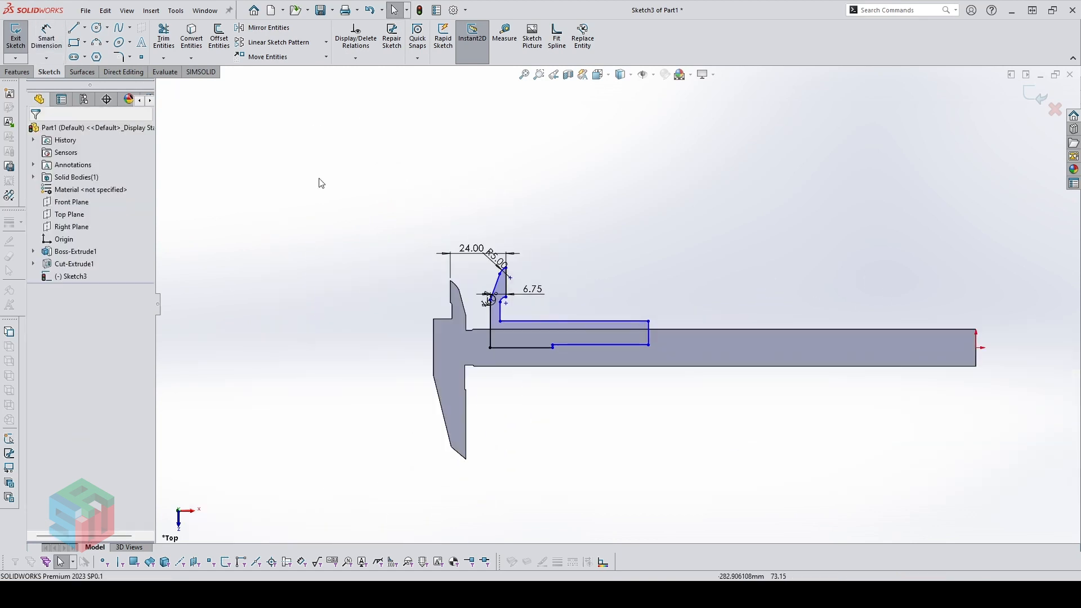
pyautogui.click(84, 28)
pyautogui.click(97, 51)
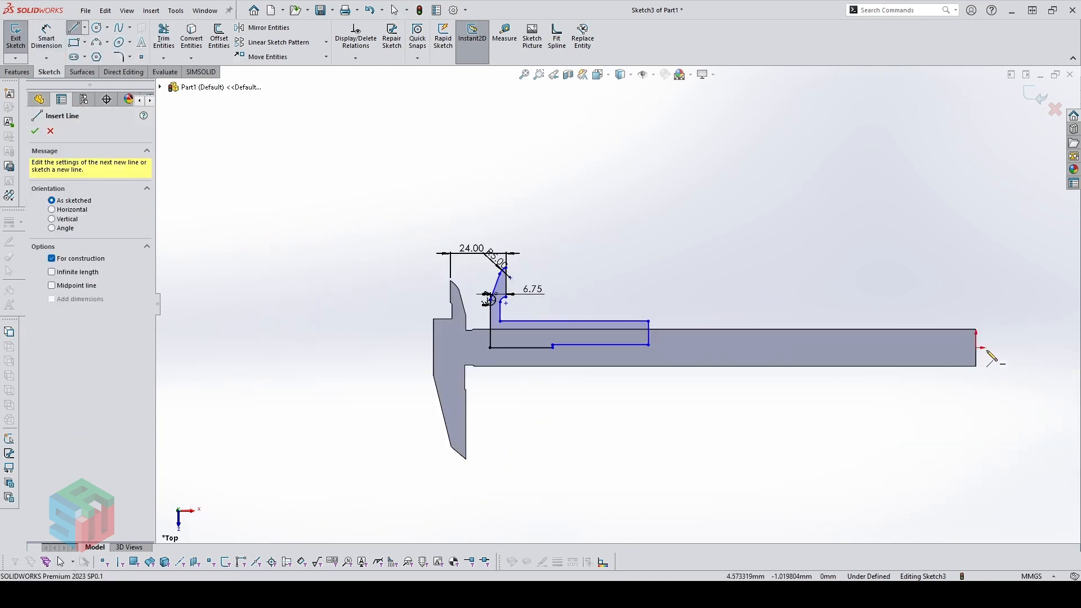
pyautogui.click(977, 348)
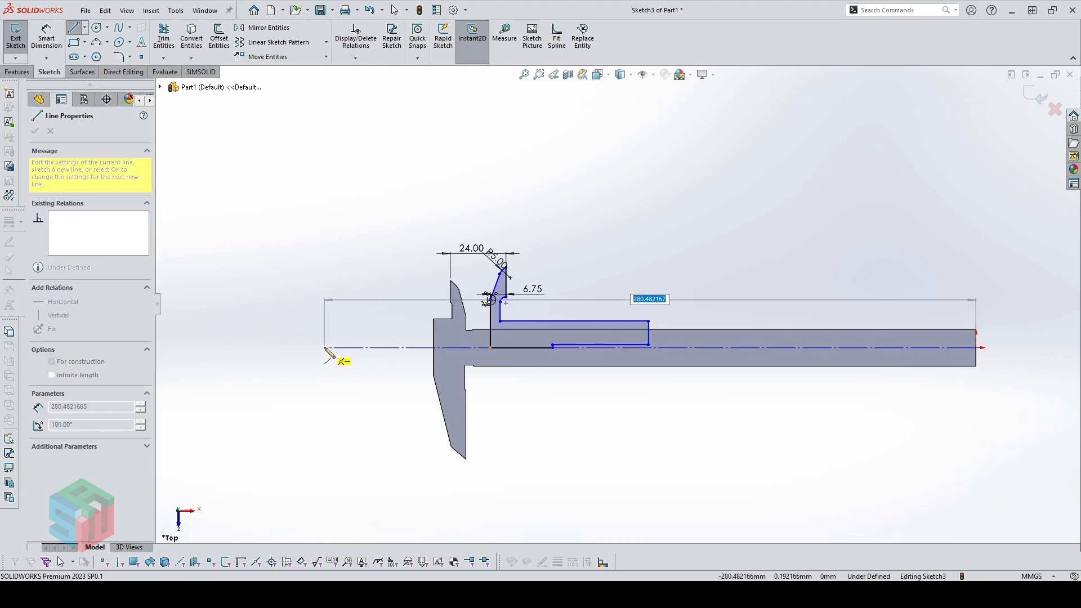
pyautogui.click(325, 347)
pyautogui.press('Escape')
# Delete the coincident relation from the slider profile's lowest horizontal edge
pyautogui.click(502, 349)
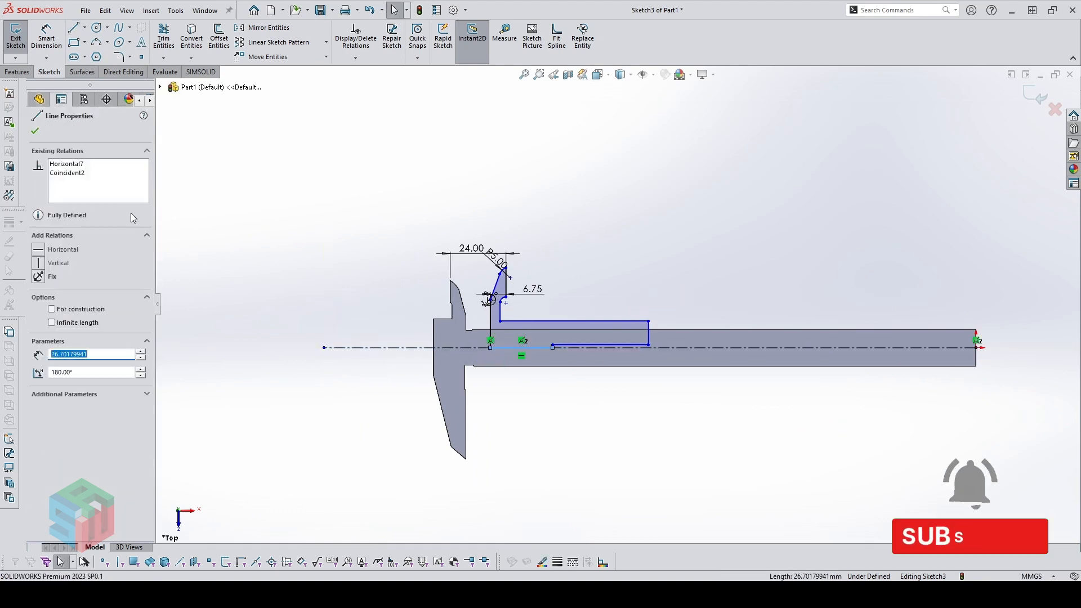
pyautogui.click(85, 173)
pyautogui.rightClick(87, 173)
pyautogui.click(116, 193)
pyautogui.press('Escape')
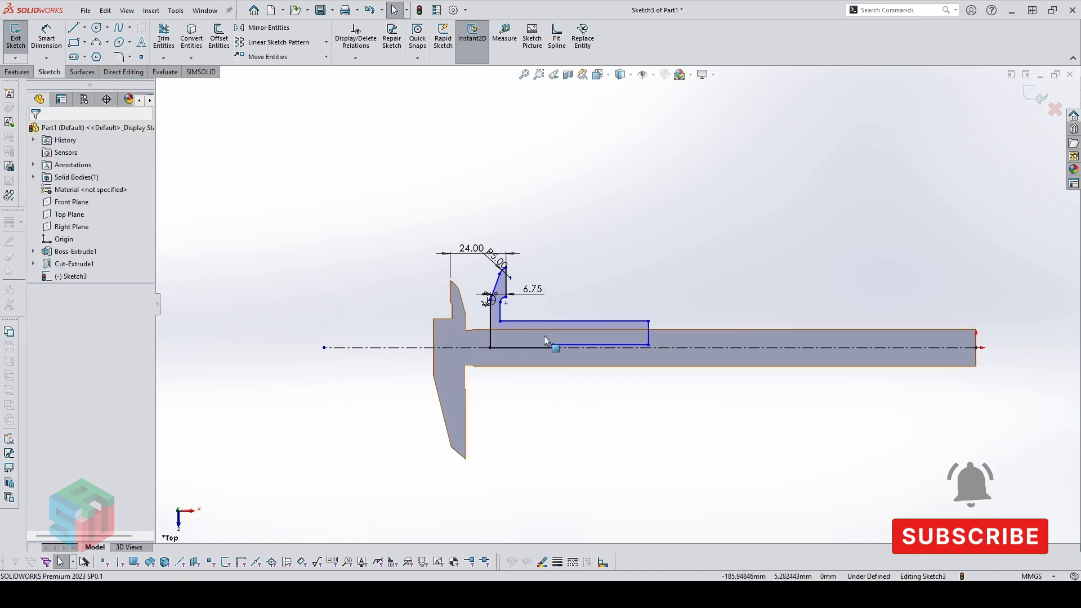
# Delete the first listed relation from the slider profile's bottom corner point below the new jaw
pyautogui.scroll(-2, 543, 336)
pyautogui.scroll(-1, 557, 354)
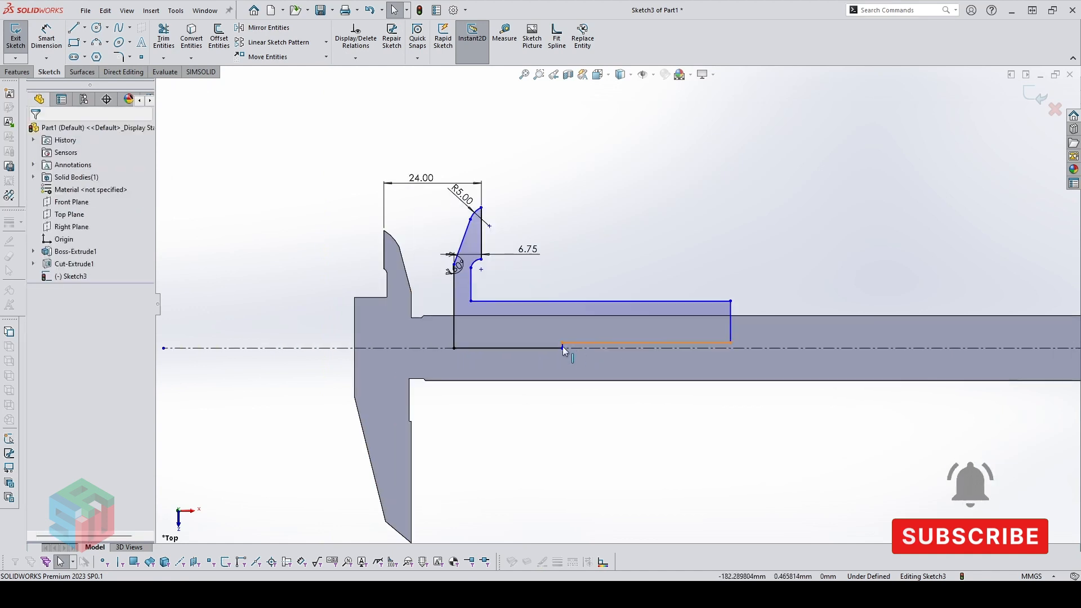
pyautogui.click(454, 347)
pyautogui.click(68, 163)
pyautogui.rightClick(88, 165)
pyautogui.click(117, 185)
pyautogui.press('Escape')
# Move the slider profile's stepped lower edges upward, clear of the centerline
pyautogui.scroll(-1, 515, 322)
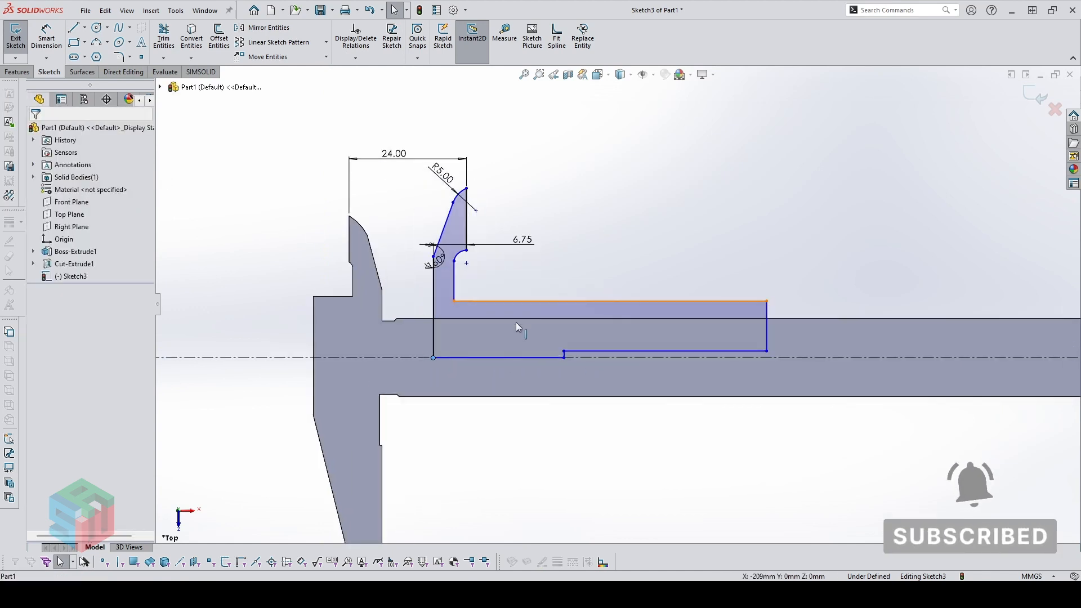
pyautogui.moveTo(582, 350); pyautogui.dragTo(547, 347)
pyautogui.click(583, 261)
pyautogui.scroll(1, 630, 280)
pyautogui.press('d')
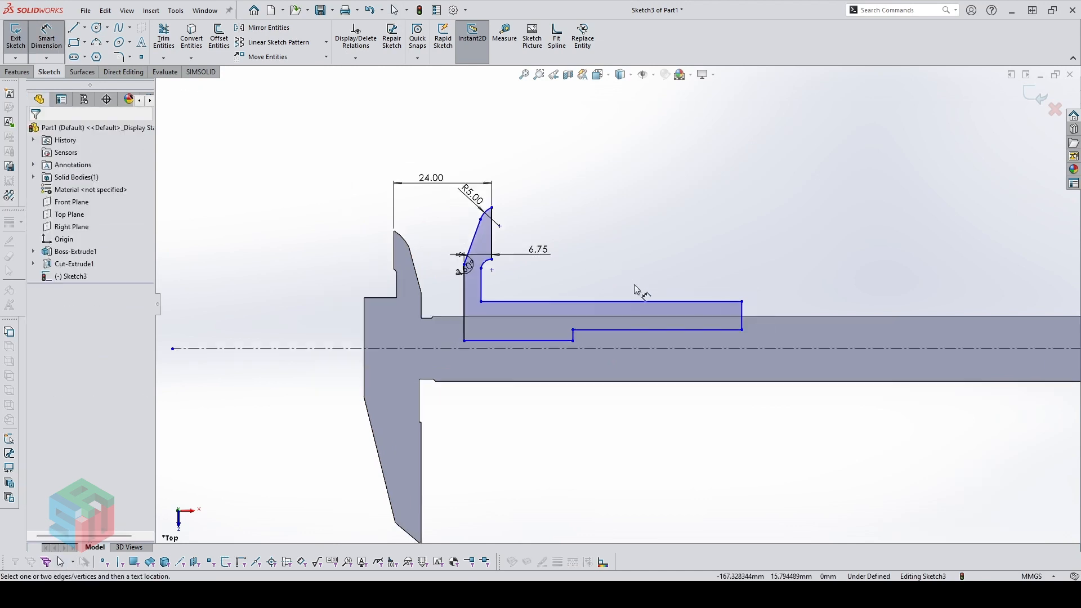
# Dimension the slider profile's long upper horizontal edge 12.5 mm from the centerline
pyautogui.scroll(1, 634, 286)
pyautogui.scroll(-1, 680, 313)
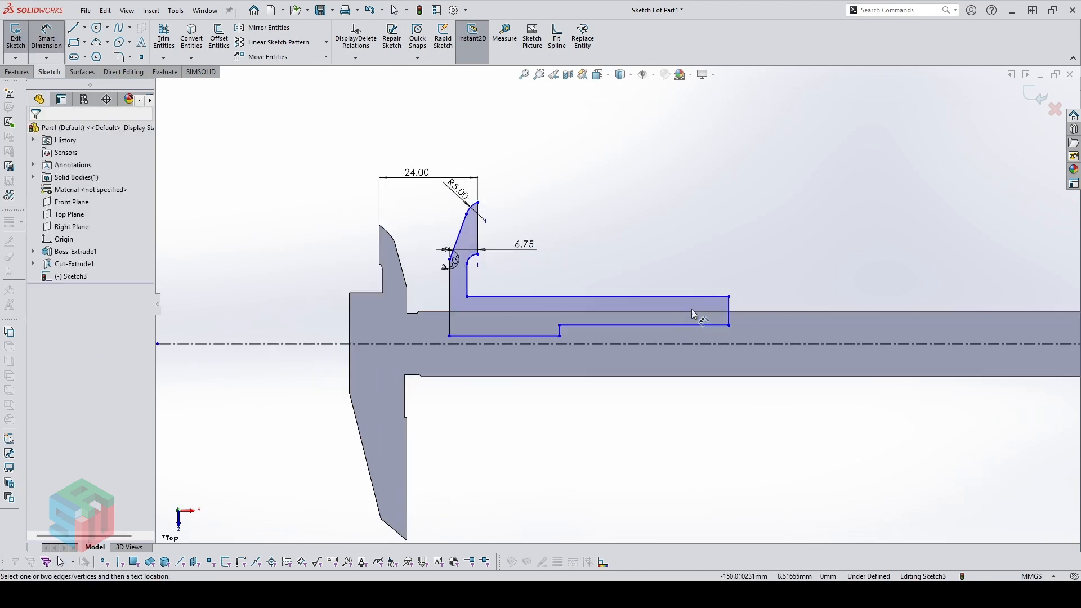
pyautogui.click(694, 297)
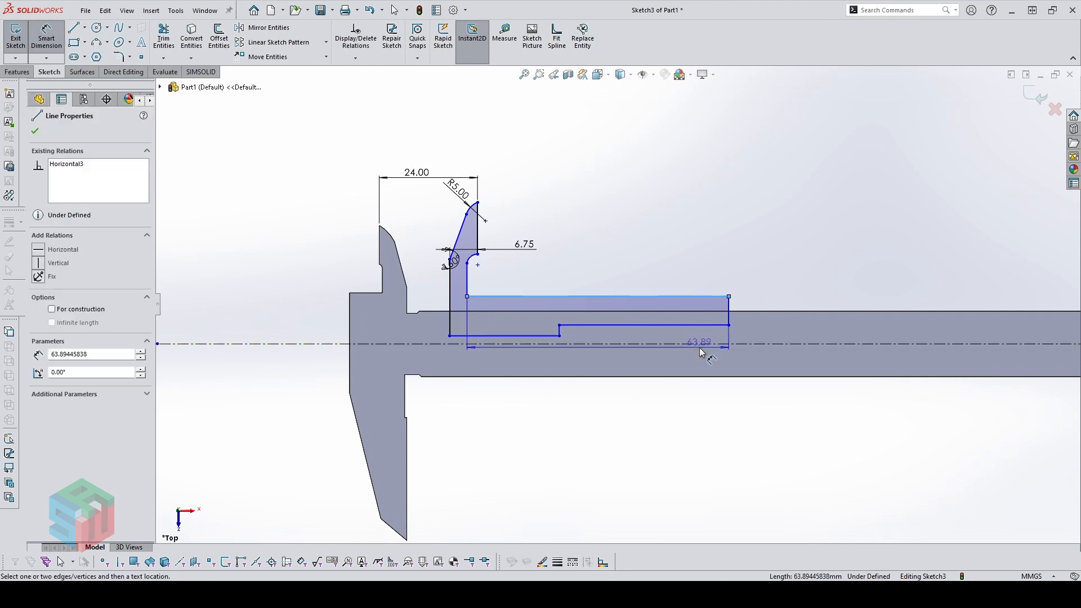
pyautogui.click(701, 344)
pyautogui.click(782, 332)
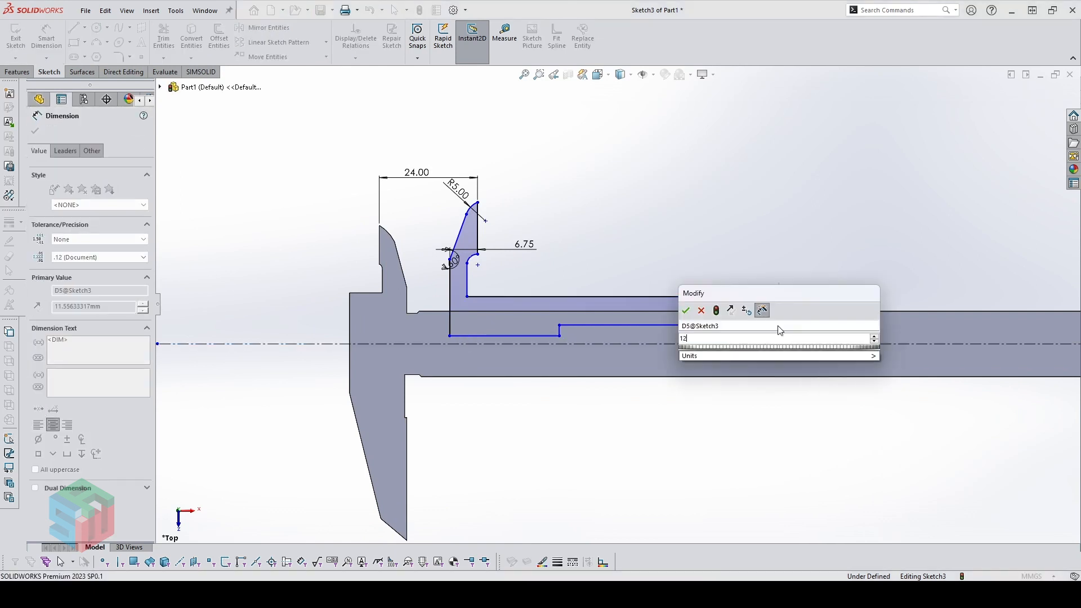
pyautogui.write('12.5')
pyautogui.press('Return')
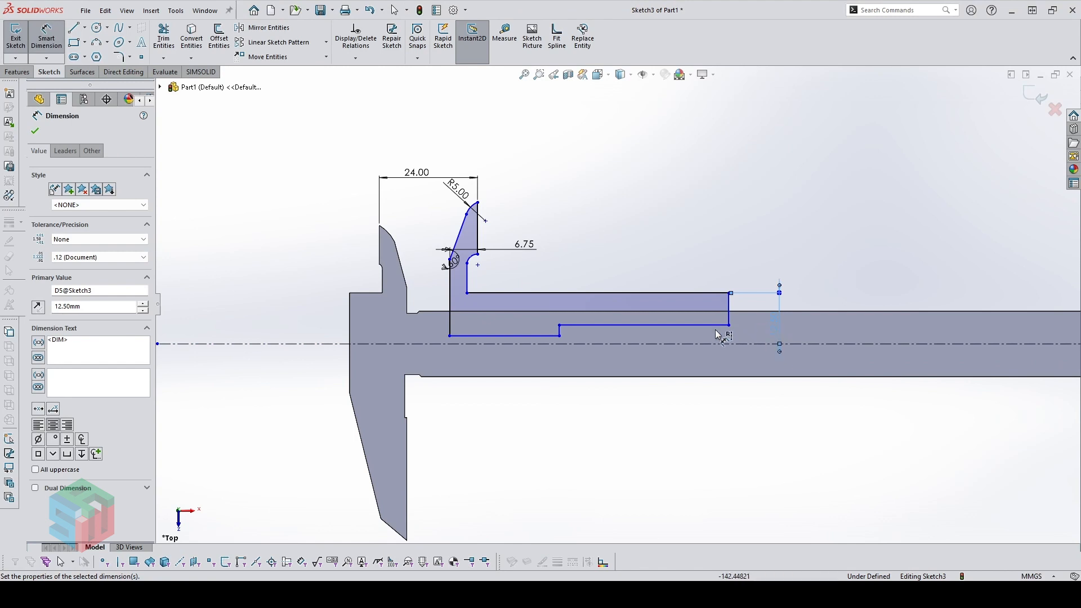
# Dimension the longer, raised section of the slider's lower edge 5 mm from the centerline
pyautogui.click(622, 326)
pyautogui.click(625, 344)
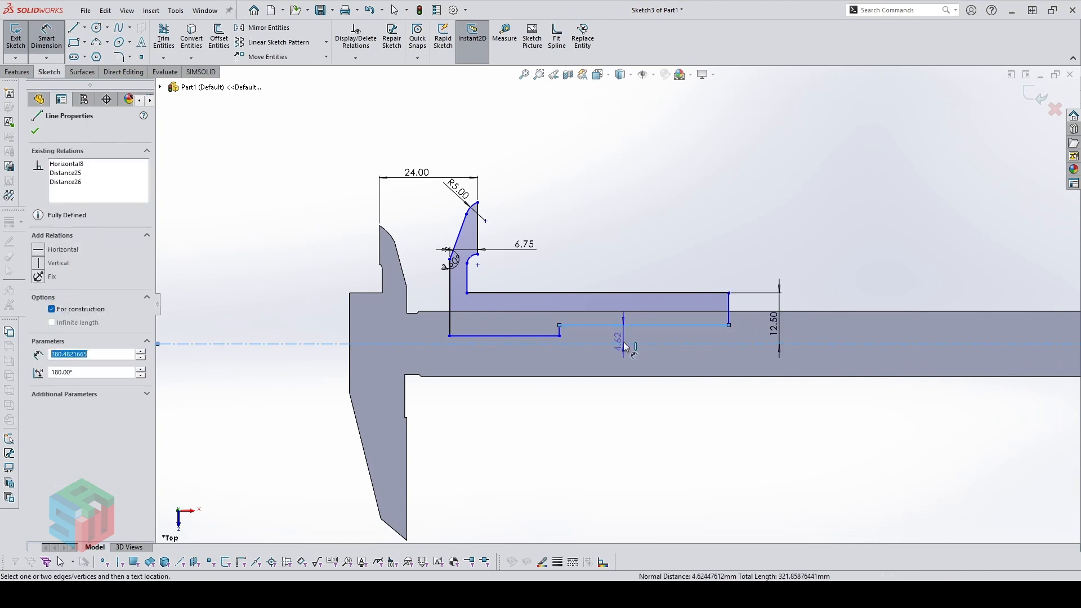
pyautogui.click(627, 336)
pyautogui.write('5')
pyautogui.press('Return')
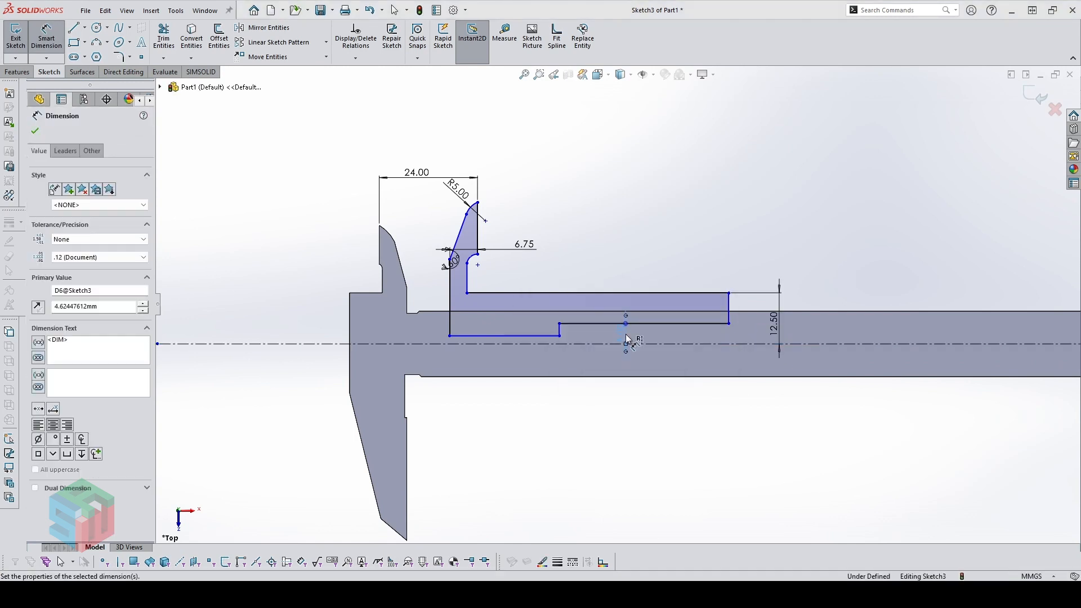
# Dimension the vertical edge below the new jaw's slanted side to a length of 10 mm
pyautogui.scroll(-1, 626, 333)
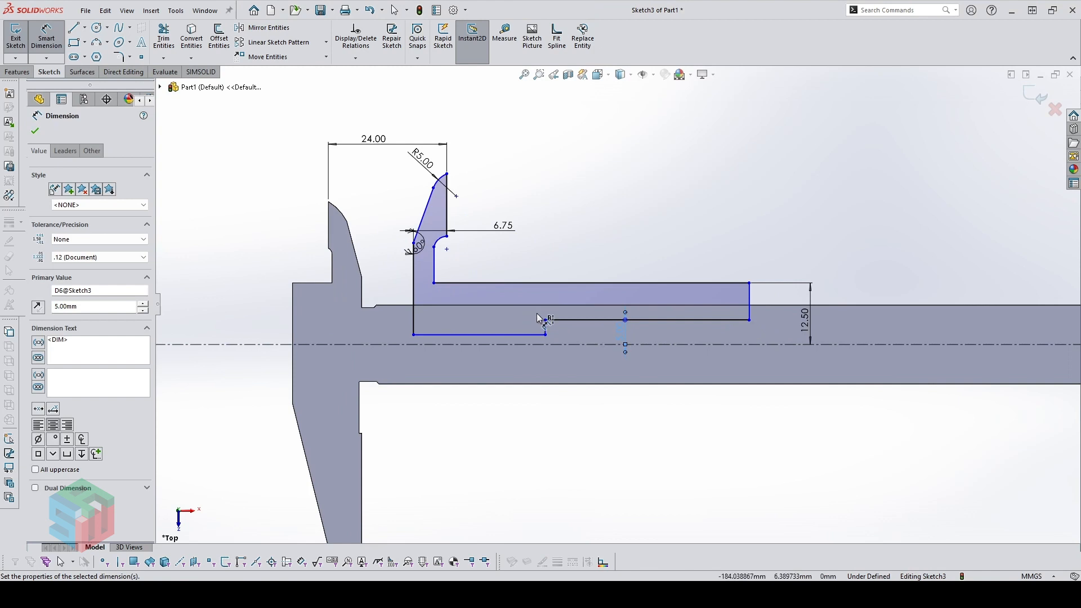
pyautogui.scroll(-1, 537, 315)
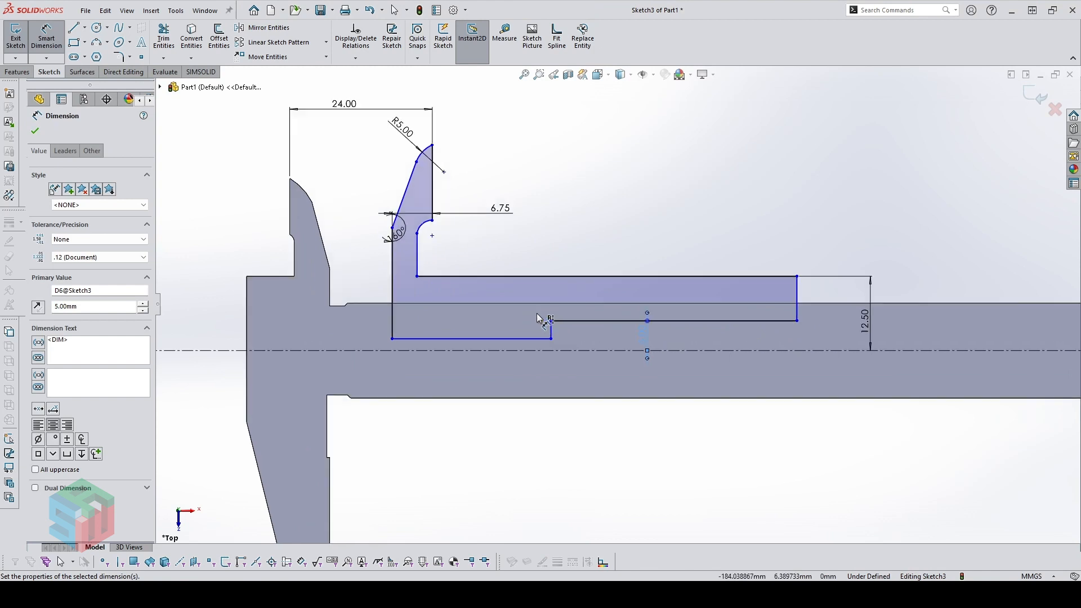
pyautogui.click(392, 302)
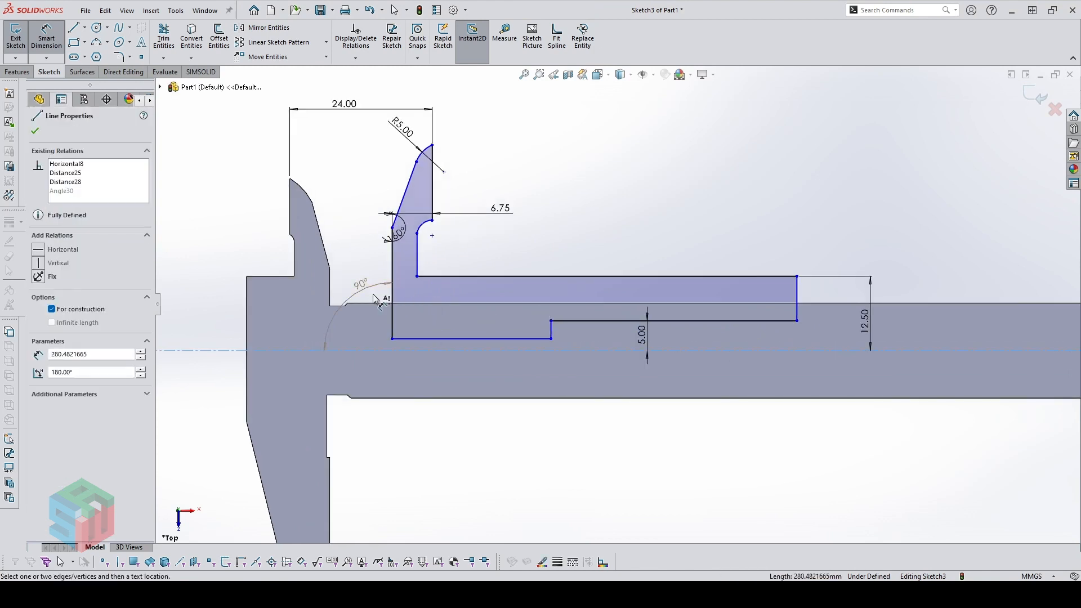
pyautogui.press('Escape')
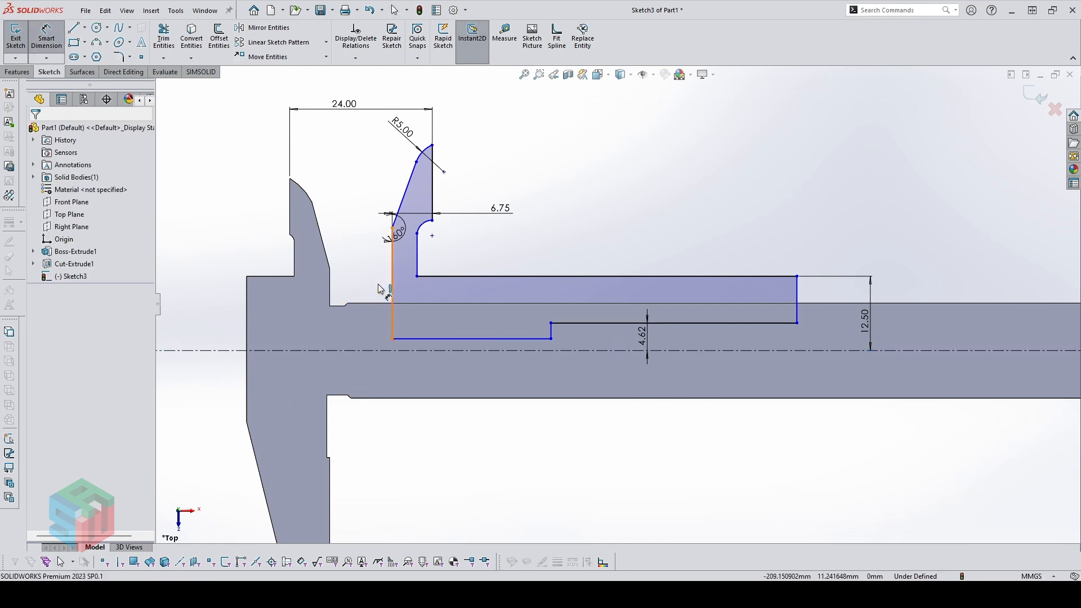
pyautogui.click(378, 289)
pyautogui.click(373, 284)
pyautogui.write('10')
pyautogui.press('Return')
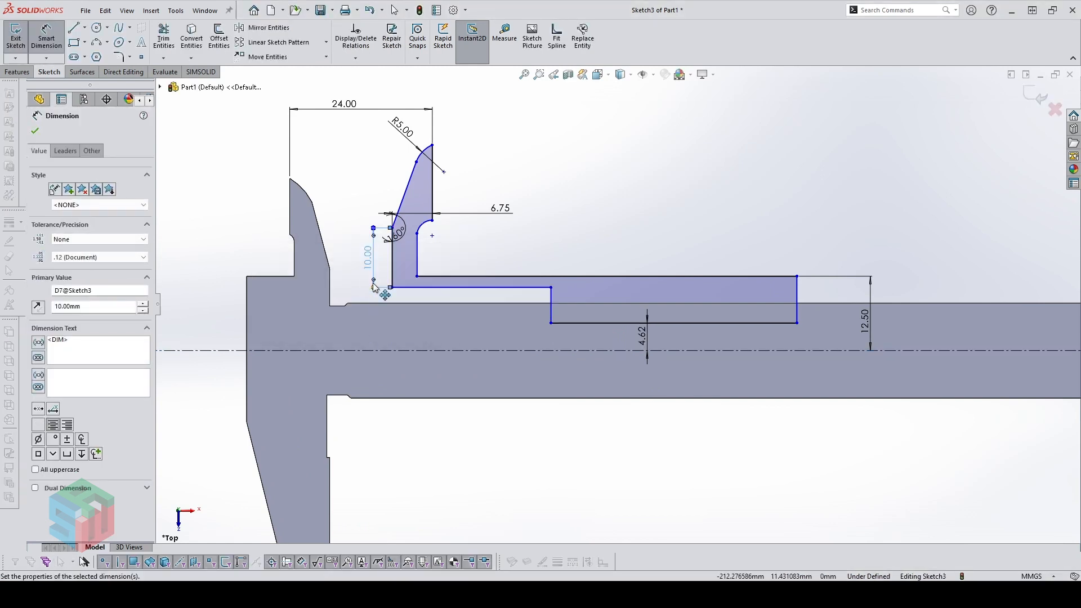
# Try moving the slider profile's lower horizontal edge below the jaw down toward the centerline, and undo the move
pyautogui.press('Escape')
pyautogui.moveTo(456, 288); pyautogui.dragTo(454, 329)
pyautogui.hotkey('ctrl', 'z')
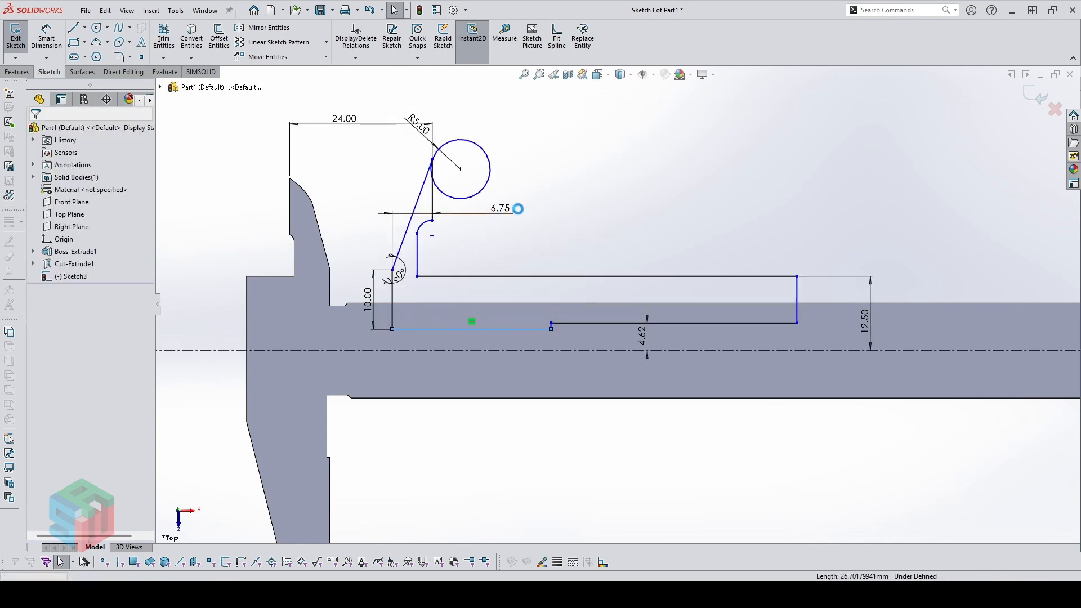
pyautogui.scroll(-1, 499, 174)
pyautogui.press('Escape')
pyautogui.scroll(-1, 473, 185)
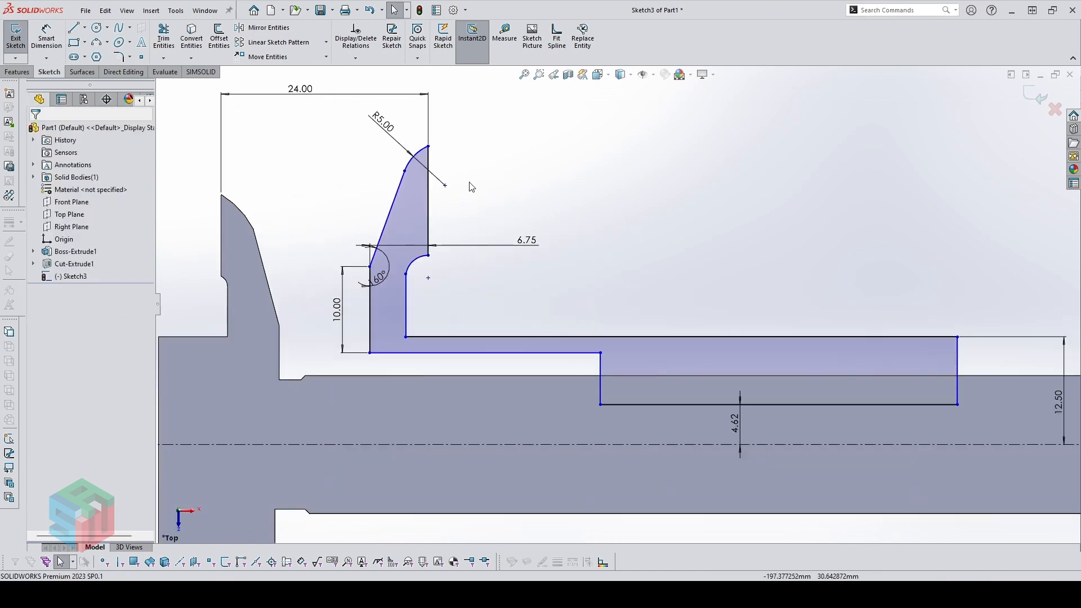
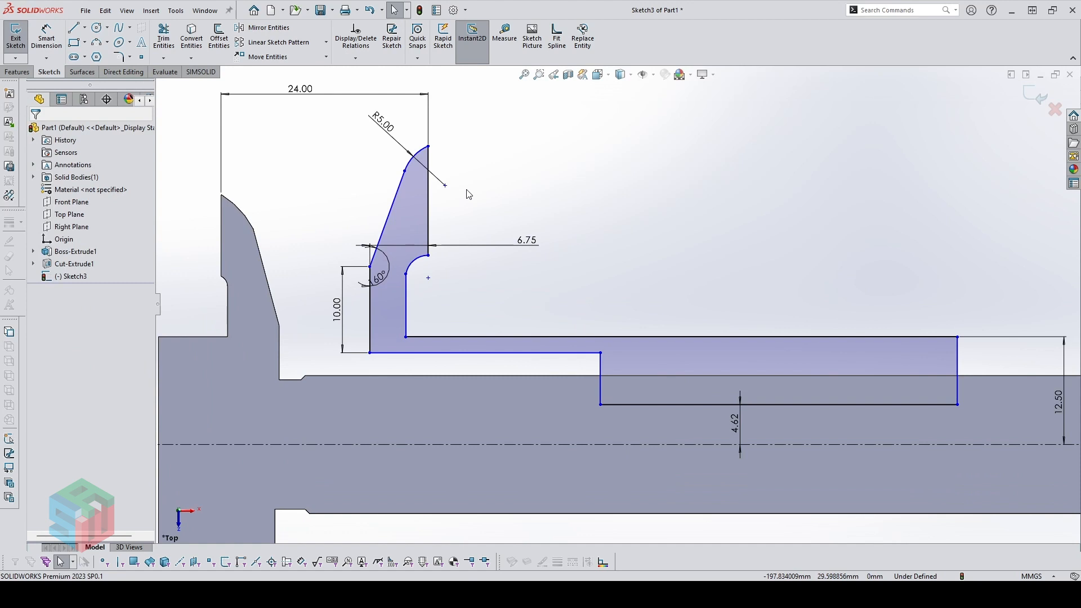
# Align the new jaw's tip horizontally with the fixed jaw's tip and pull the tip arc's lower endpoint toward the jaw's straight edge
pyautogui.press('Escape')
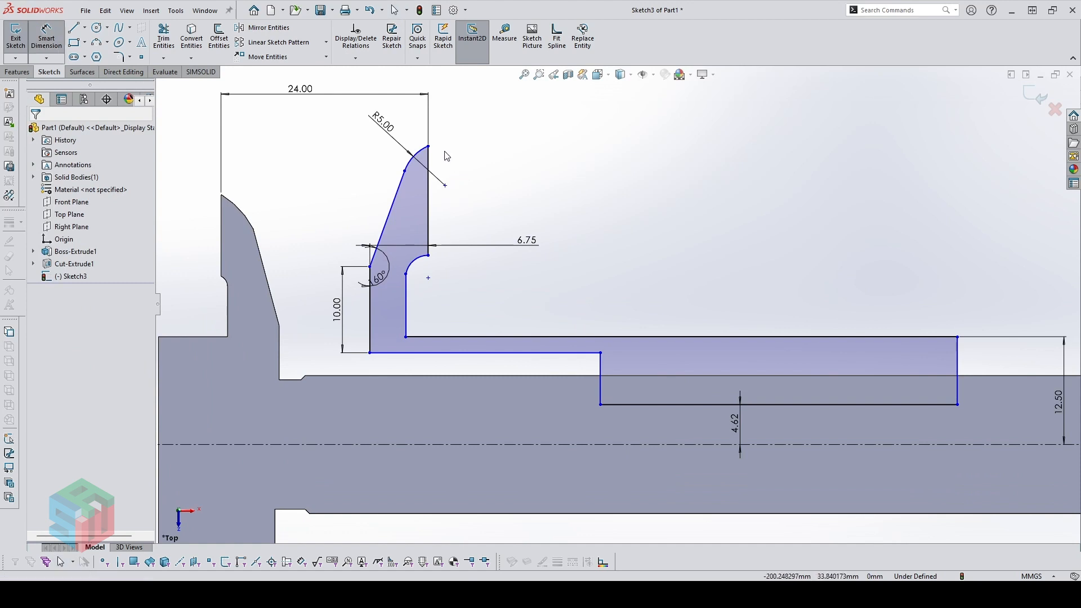
pyautogui.click(427, 146)
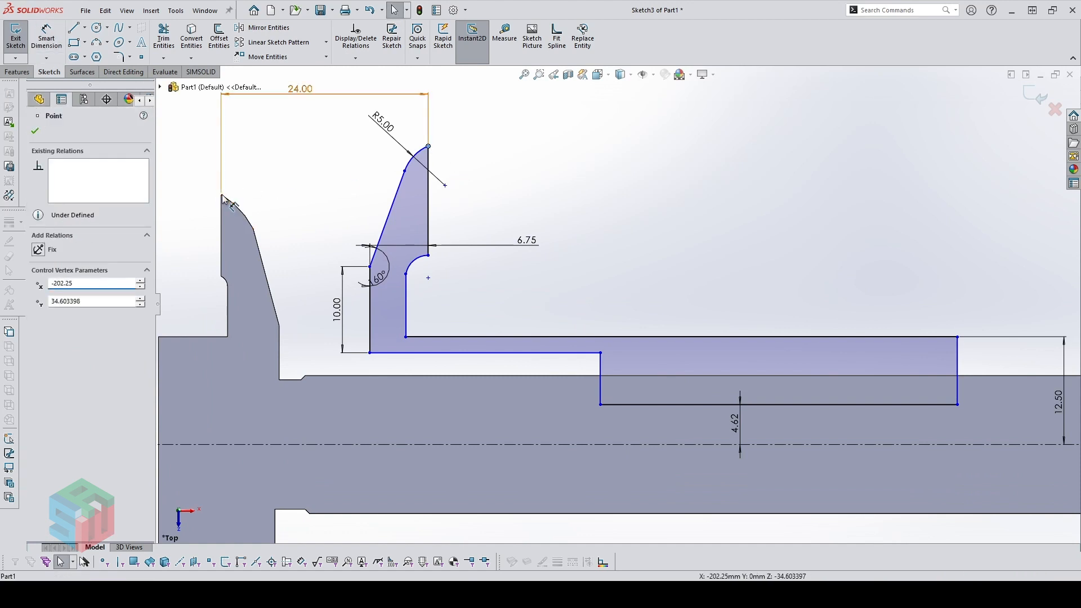
pyautogui.press('Escape')
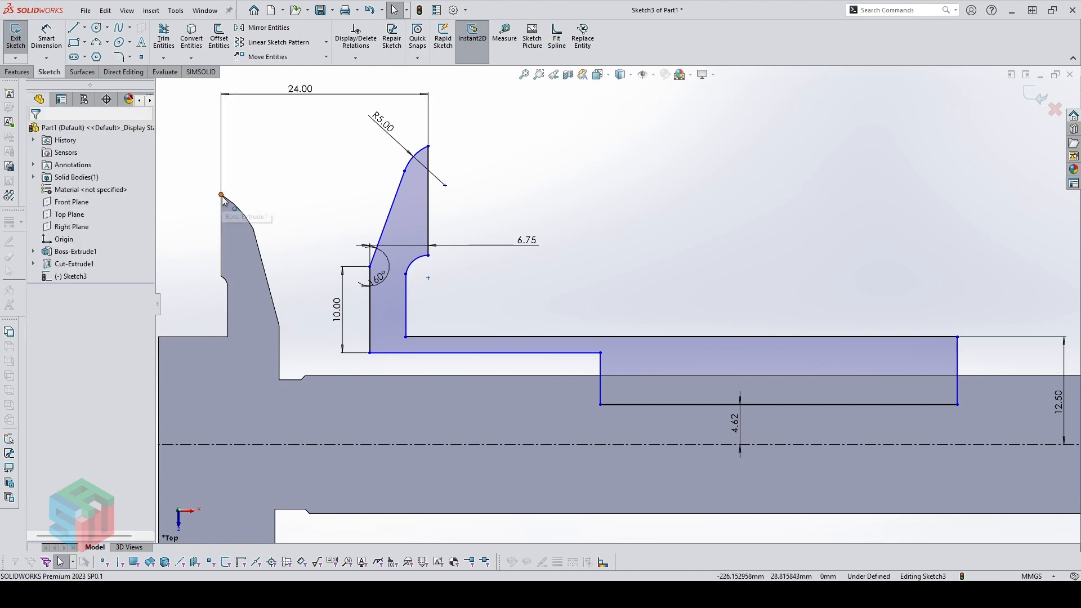
pyautogui.keyDown('ctrl'); pyautogui.click(432, 148); pyautogui.keyUp('ctrl')
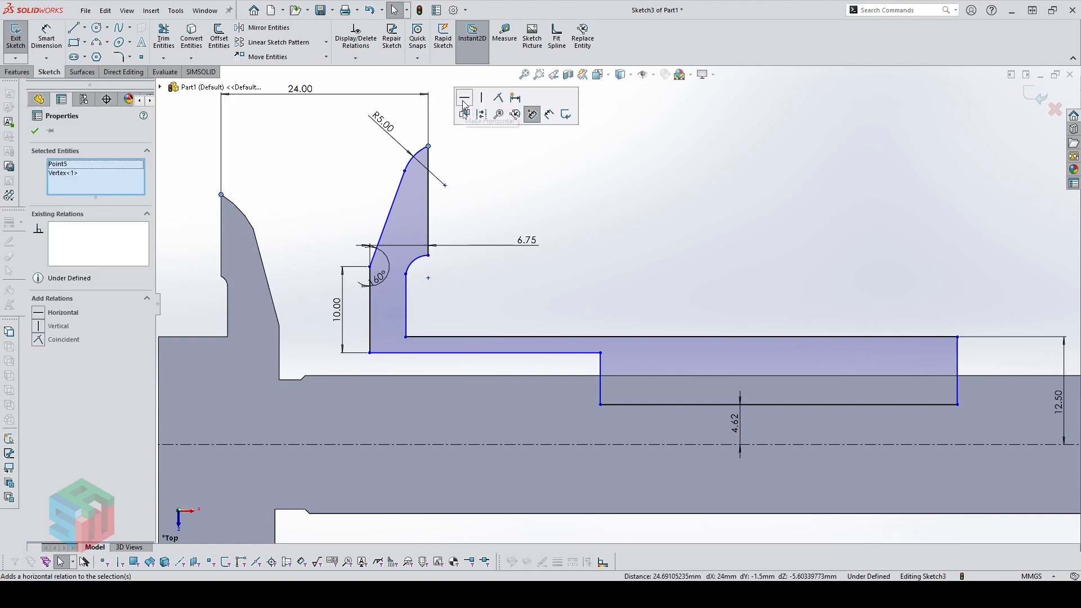
pyautogui.click(465, 102)
pyautogui.click(502, 179)
pyautogui.scroll(-1, 343, 184)
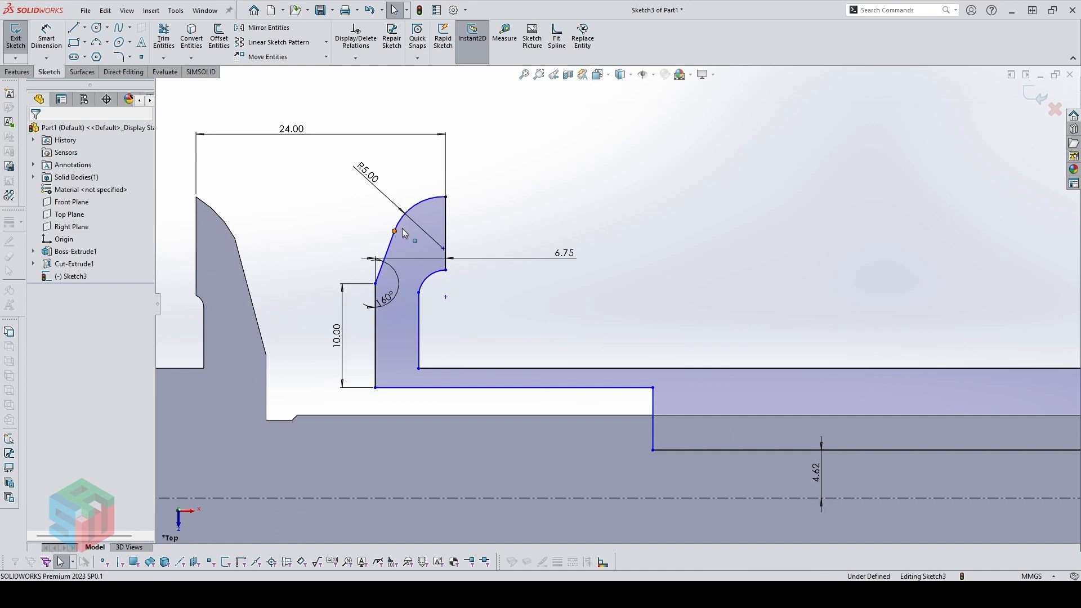
pyautogui.moveTo(399, 229); pyautogui.dragTo(426, 224)
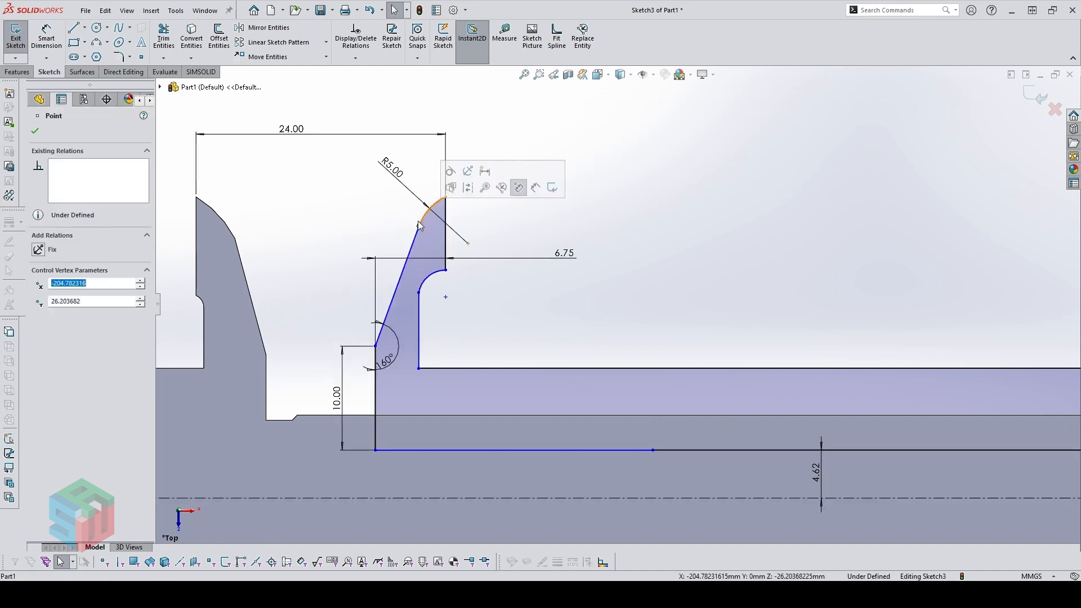
# Try to align the tip arc's lower endpoint horizontally with the matching corner of the fixed jaw, and undo the relation
pyautogui.keyDown('ctrl'); pyautogui.click(235, 239); pyautogui.keyUp('ctrl')
pyautogui.click(268, 190)
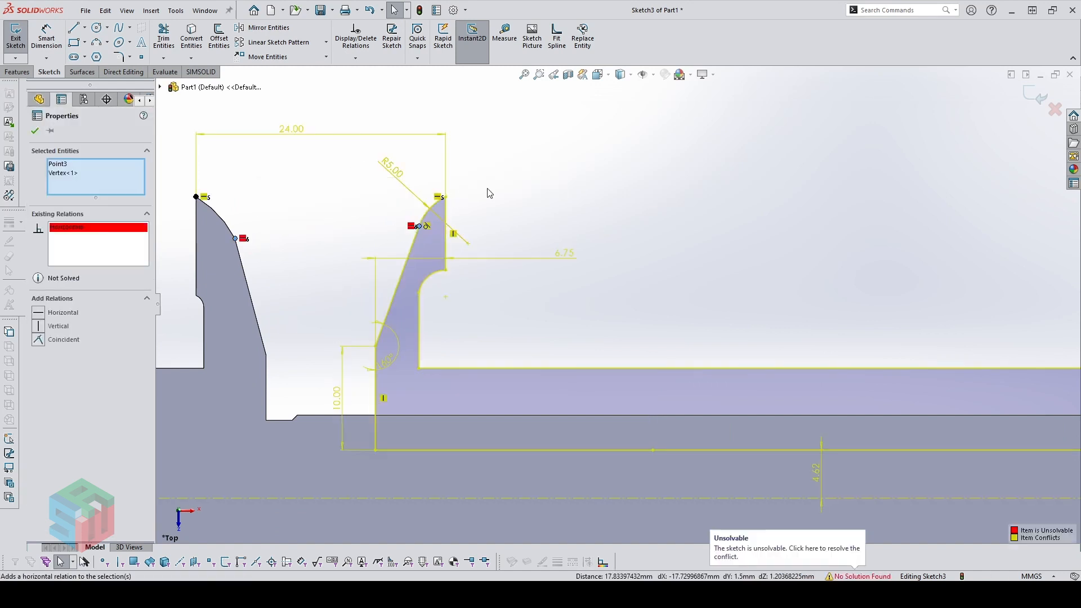
pyautogui.click(495, 197)
pyautogui.hotkey('ctrl', 'z')
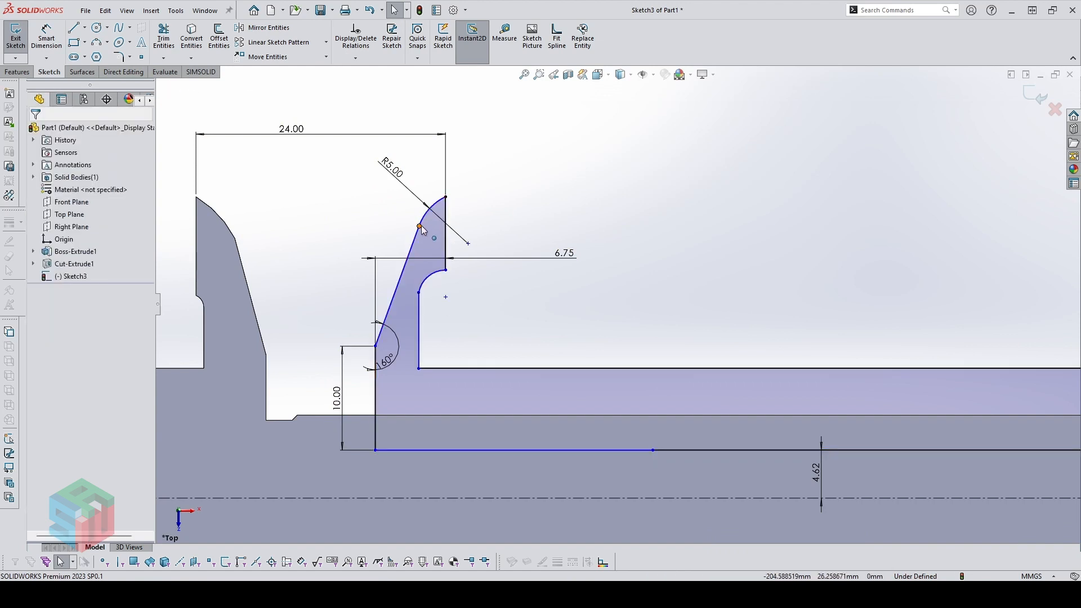
# Align the corner below the new jaw's slanted side horizontally with the matching corner of the fixed jaw
pyautogui.click(376, 346)
pyautogui.keyDown('ctrl'); pyautogui.click(266, 355); pyautogui.keyUp('ctrl')
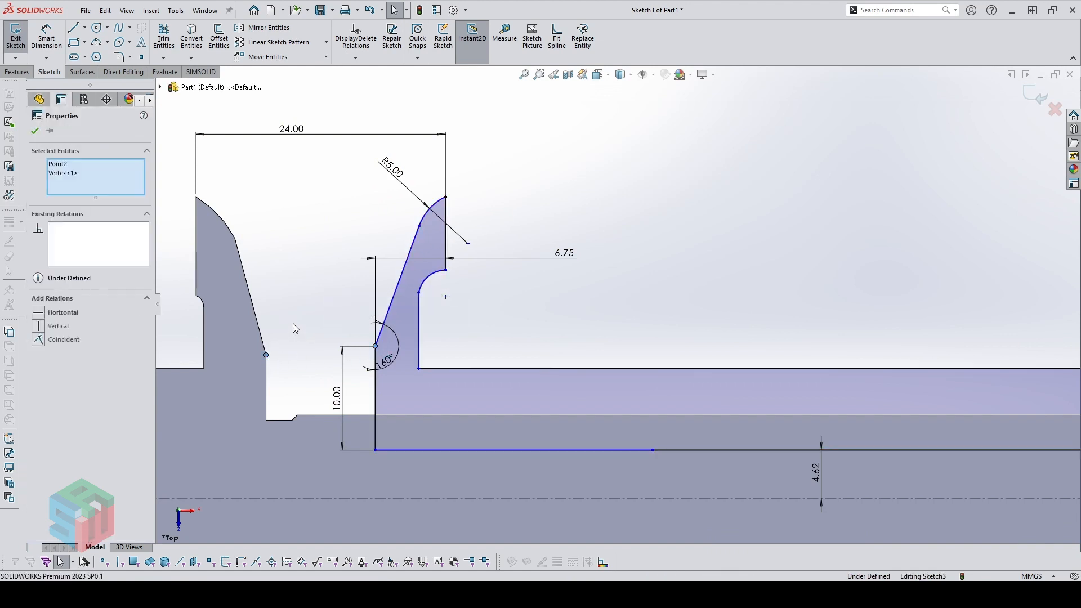
pyautogui.click(299, 309)
pyautogui.scroll(2, 499, 327)
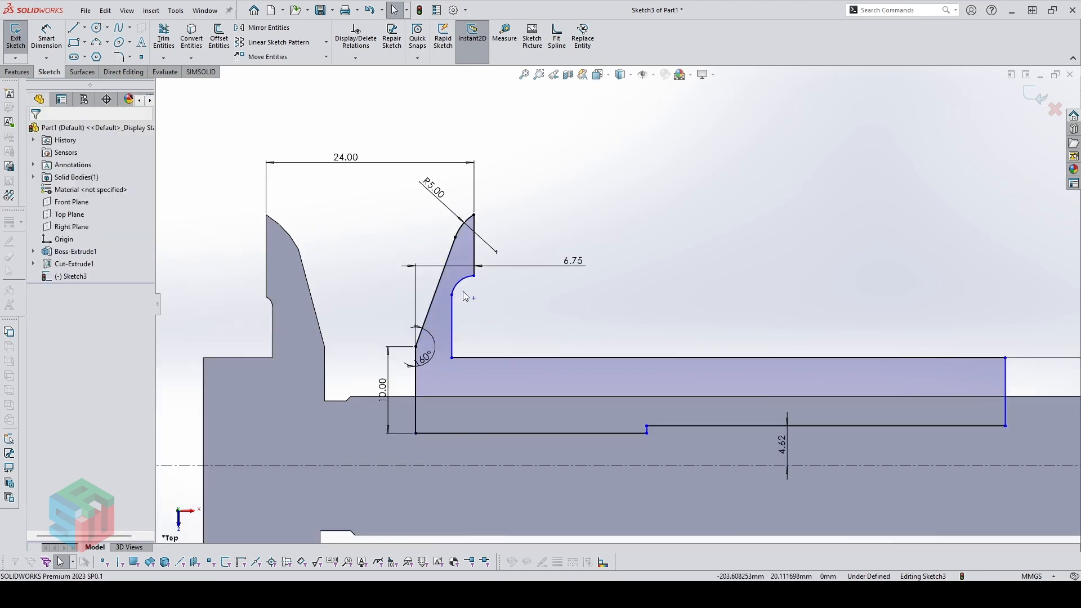
# Dimension the horizontal offset between the new jaw's straight upper edge and the recessed vertical edge to 0.75 mm
pyautogui.press('d')
pyautogui.scroll(-1, 462, 292)
pyautogui.click(456, 307)
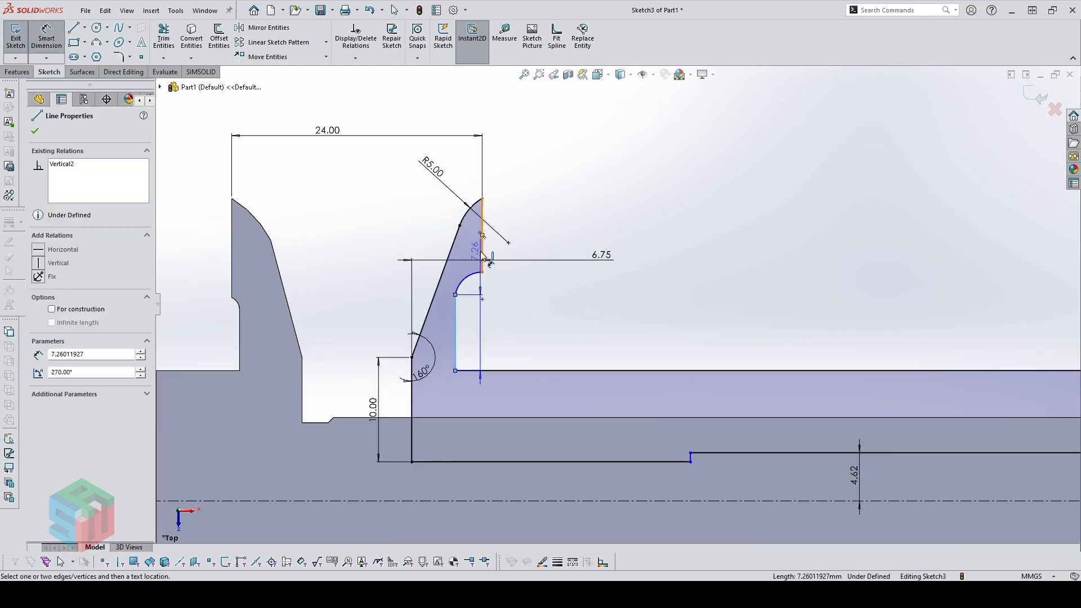
pyautogui.click(482, 251)
pyautogui.click(490, 302)
pyautogui.write('.75')
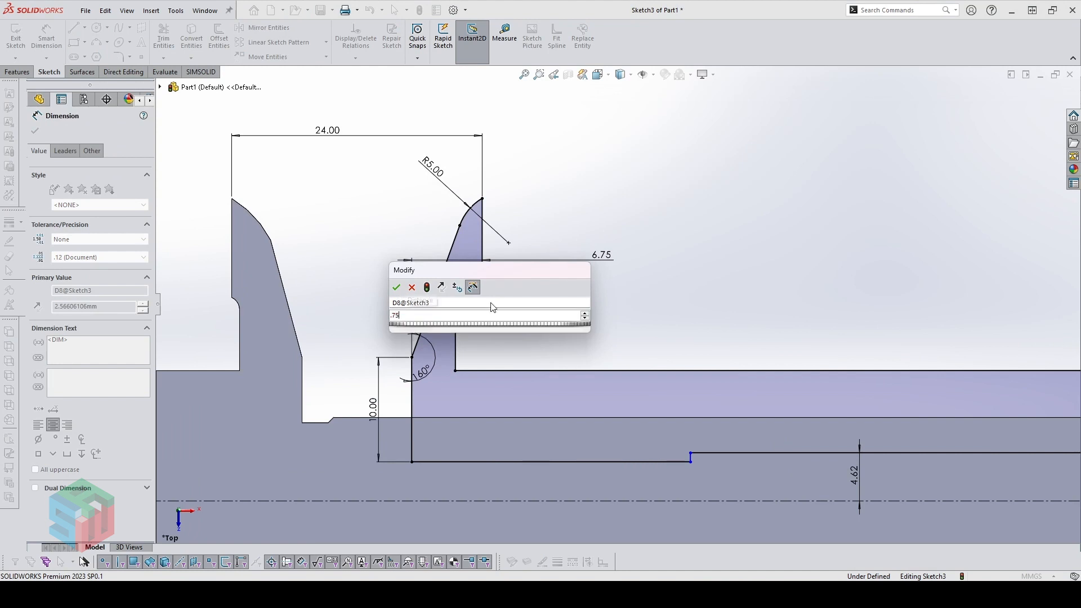
pyautogui.press('Return')
pyautogui.scroll(-2, 476, 295)
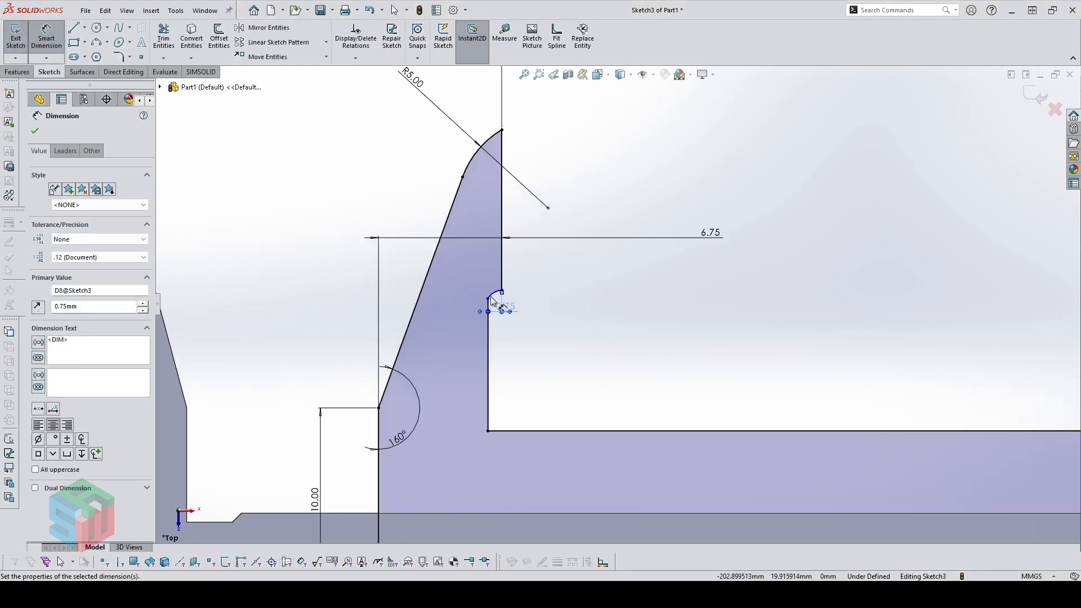
# Make the small relief arc tangent to the recessed vertical edge below it
pyautogui.press('Escape')
pyautogui.click(491, 302)
pyautogui.keyDown('ctrl'); pyautogui.click(488, 316); pyautogui.keyUp('ctrl')
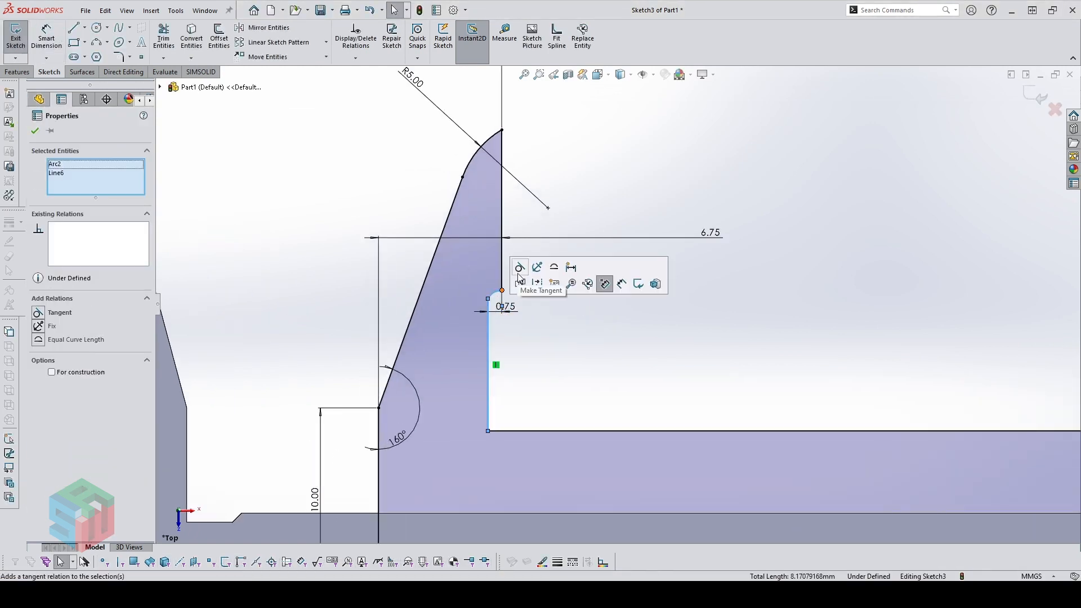
# Add a driven radius dimension to the small relief arc
pyautogui.moveTo(533, 343); pyautogui.dragTo(528, 308, button='right')
pyautogui.click(481, 282)
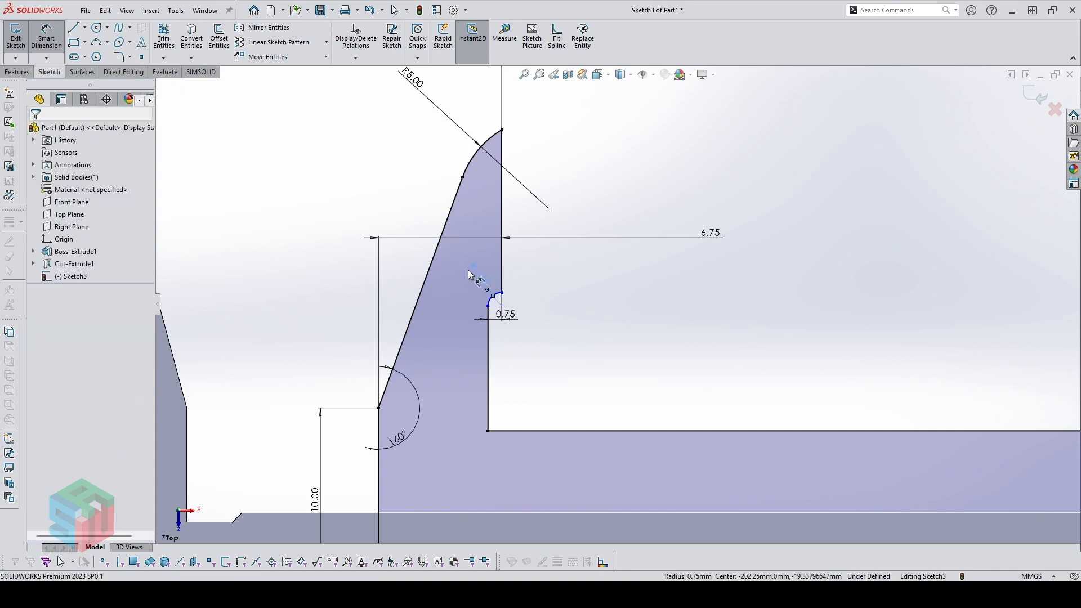
pyautogui.scroll(1, 489, 273)
pyautogui.press('Escape')
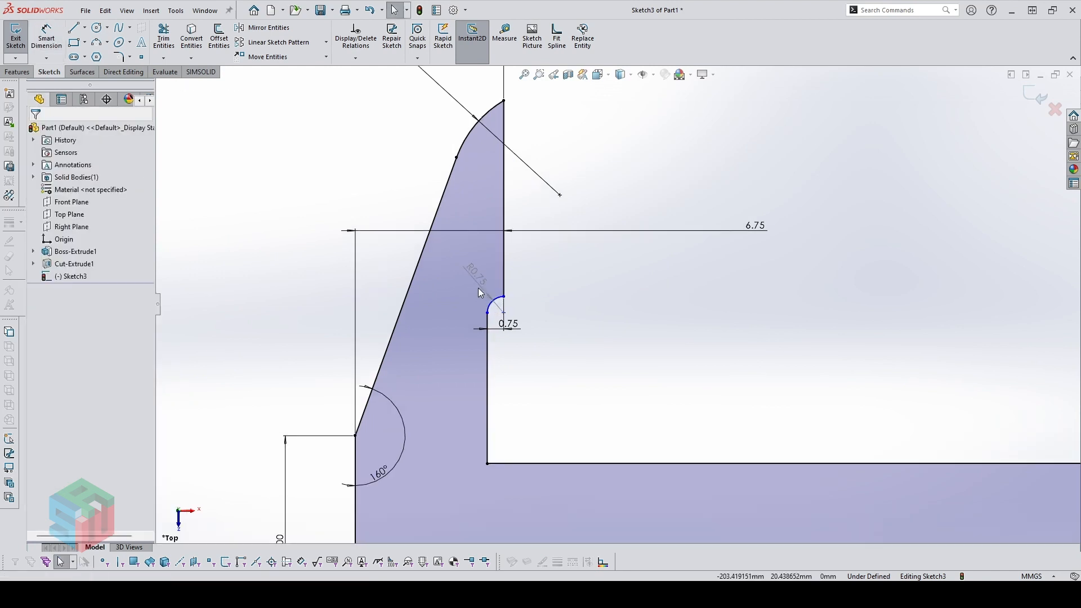
# Delete the coincident relation from the relief arc's center point
pyautogui.scroll(2, 502, 299)
pyautogui.click(518, 323)
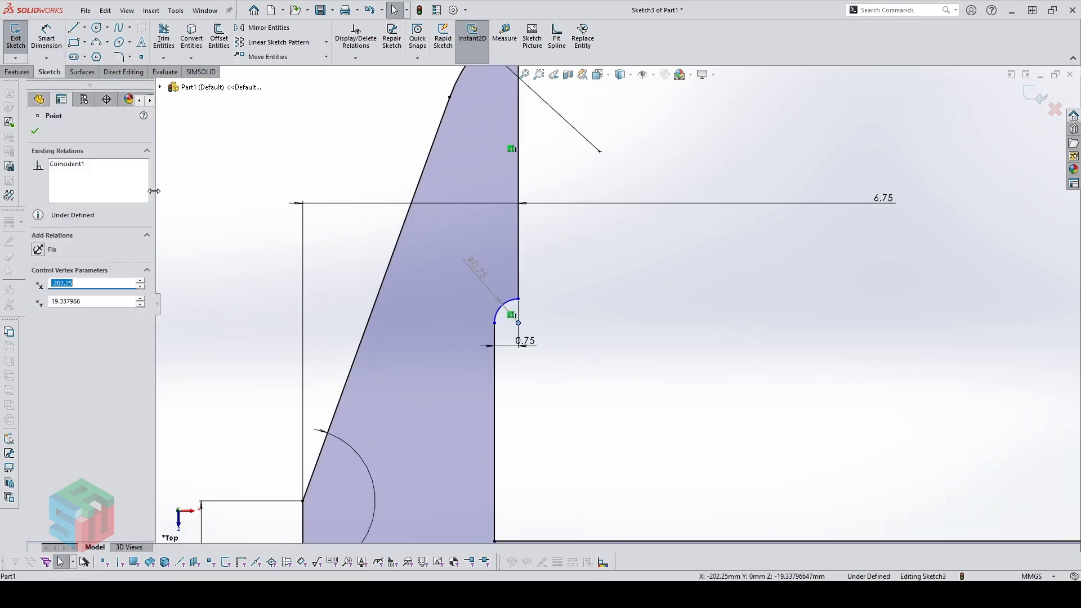
pyautogui.click(471, 276)
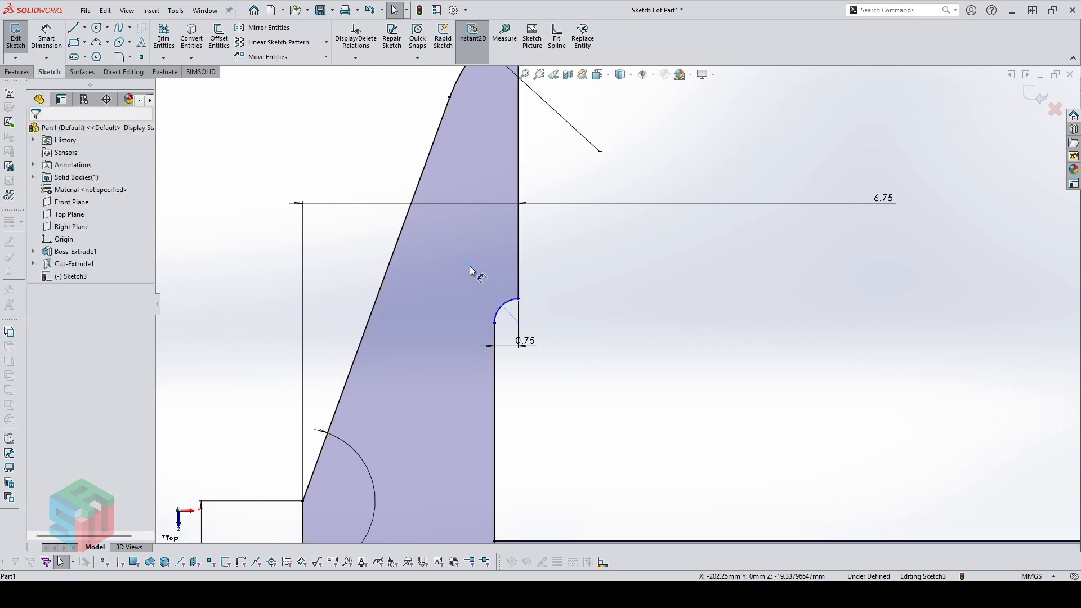
# Make the relief arc's radius dimension driving and set it to 1.25 mm
pyautogui.click(473, 267)
pyautogui.click(95, 152)
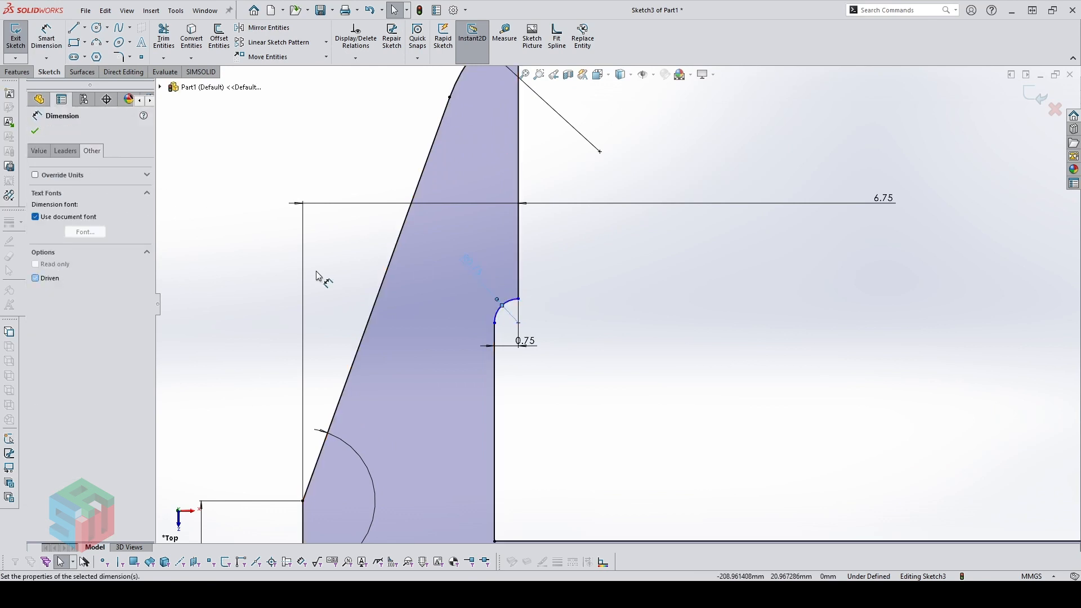
pyautogui.click(478, 273)
pyautogui.write('1.25')
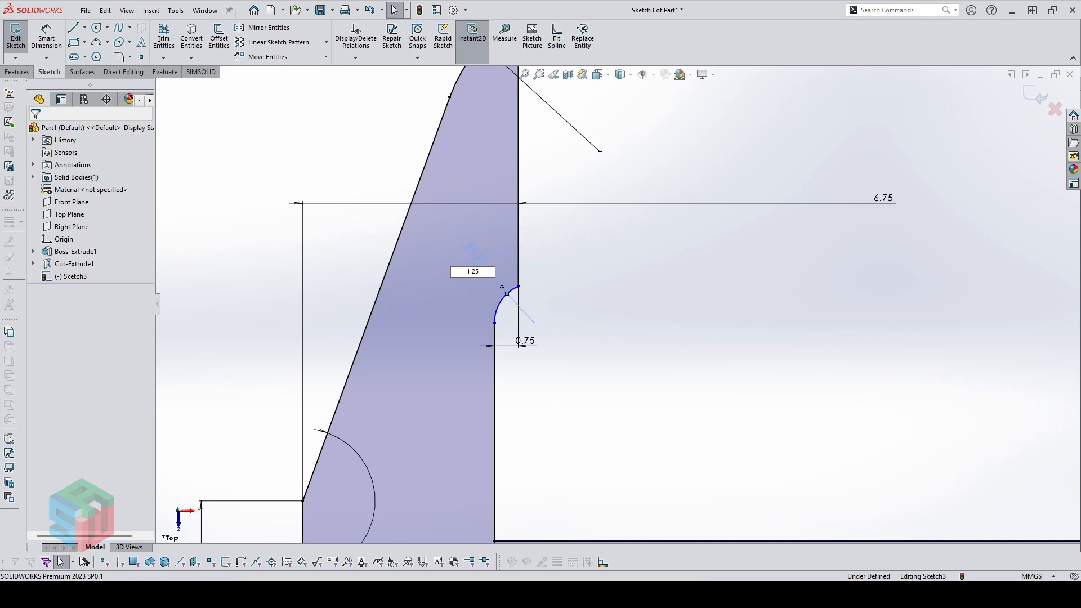
pyautogui.press('Return')
pyautogui.scroll(3, 588, 280)
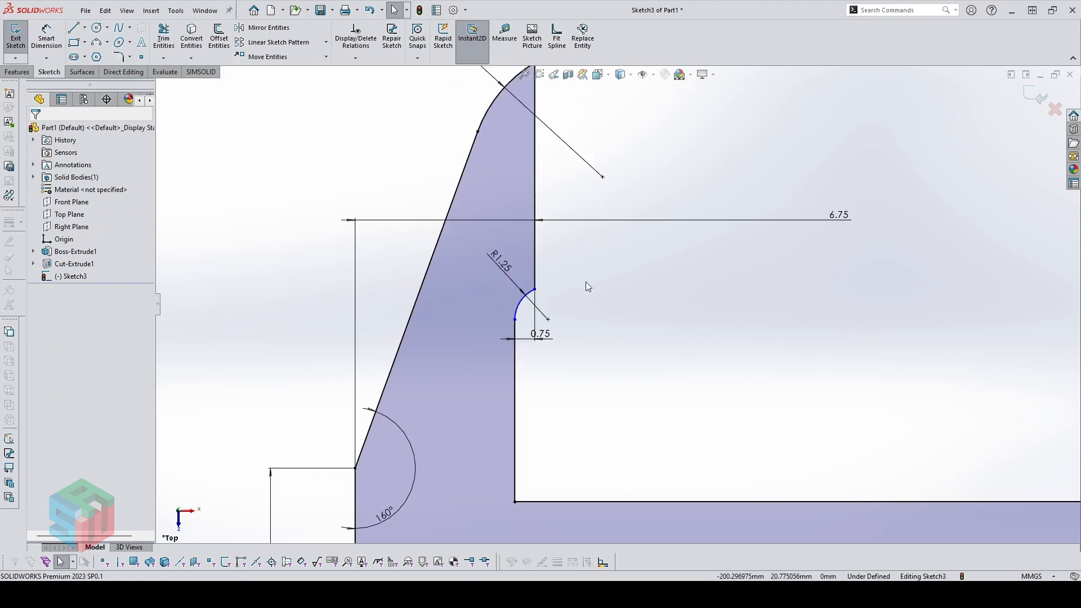
# Make the relief arc's upper endpoint horizontal with the matching relief corner on the fixed upper jaw
pyautogui.scroll(-1, 425, 300)
pyautogui.scroll(1, 273, 313)
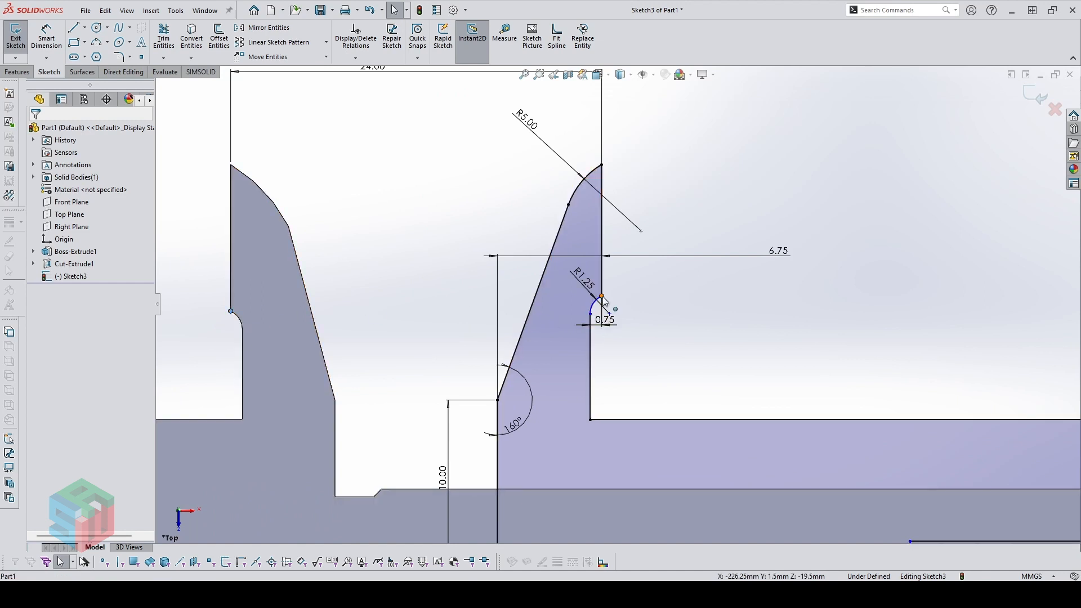
pyautogui.keyDown('ctrl'); pyautogui.click(602, 296); pyautogui.keyUp('ctrl')
pyautogui.click(636, 248)
pyautogui.click(681, 182)
pyautogui.scroll(1, 876, 378)
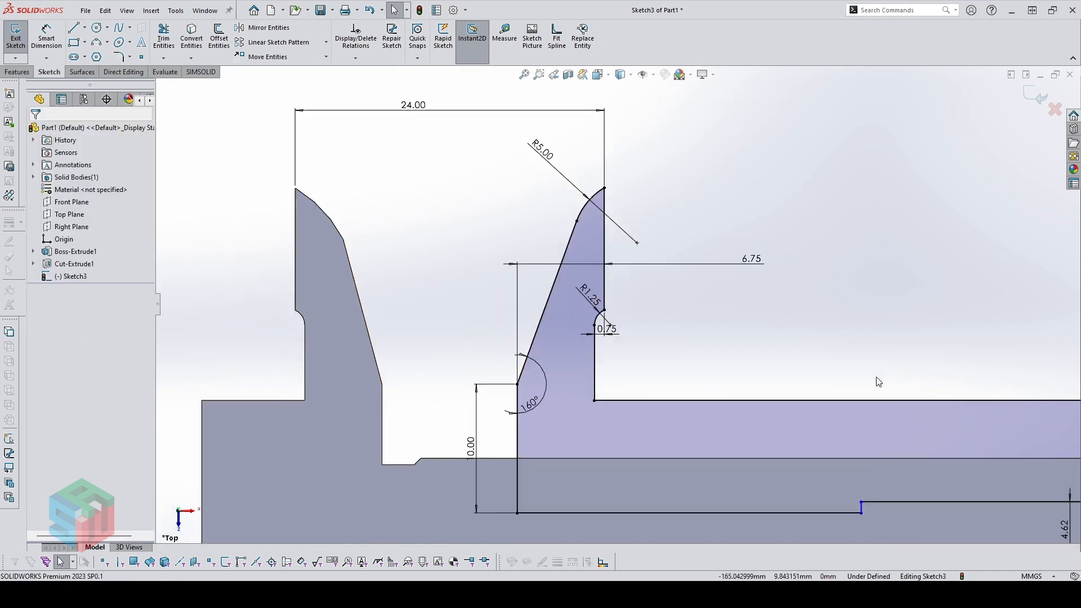
# Move the short vertical step in the upper profile's lower edge closer to the jaw, to about X -192.8 mm
pyautogui.scroll(3, 879, 381)
pyautogui.scroll(-2, 904, 382)
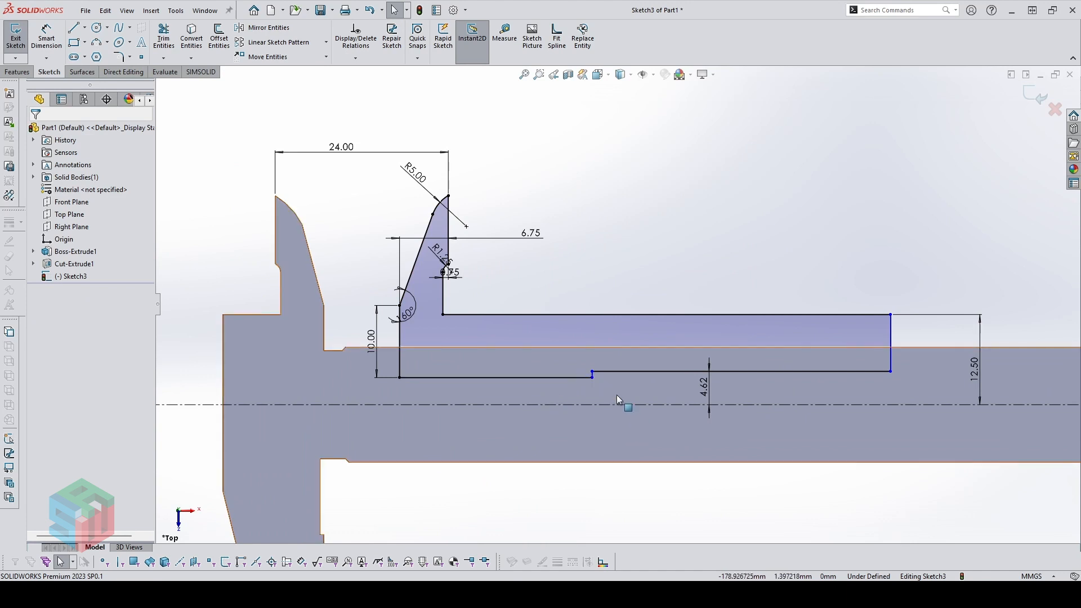
pyautogui.scroll(2, 617, 394)
pyautogui.scroll(-1, 617, 394)
pyautogui.scroll(2, 619, 428)
pyautogui.scroll(-1, 590, 339)
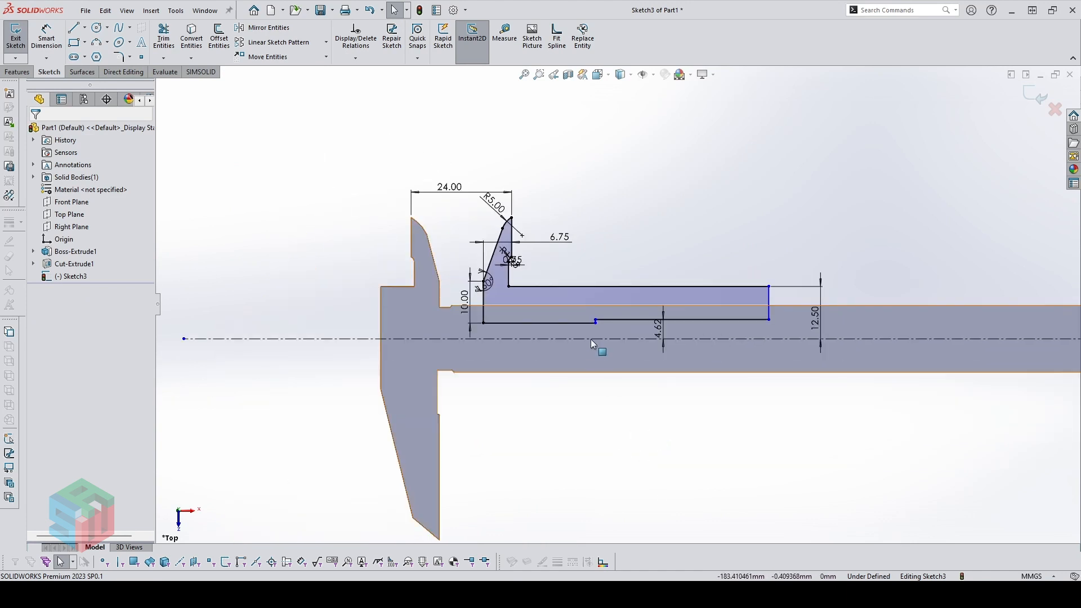
pyautogui.moveTo(593, 341); pyautogui.dragTo(553, 339)
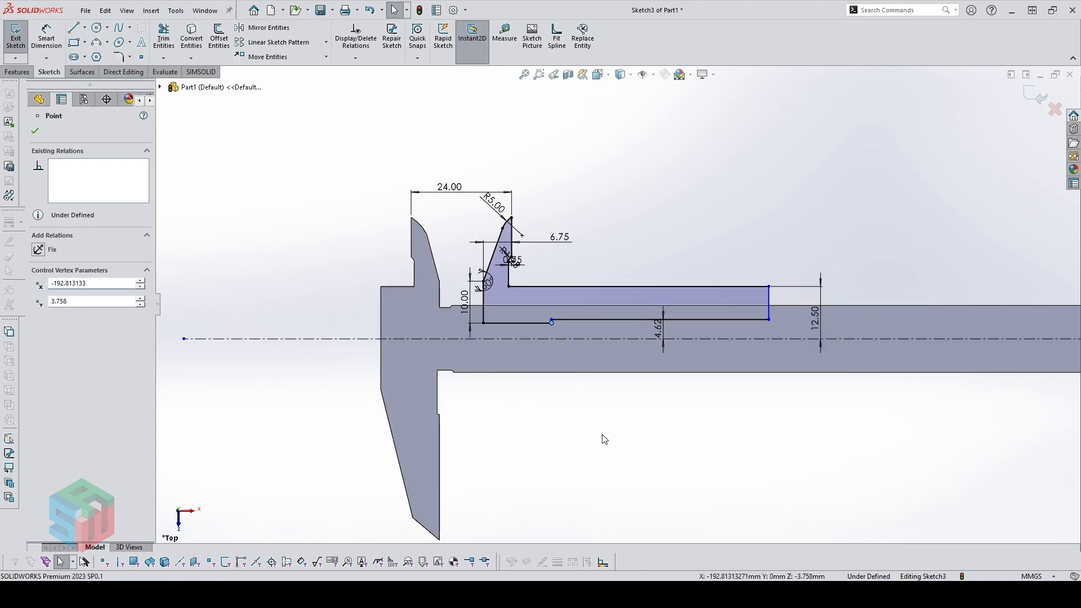
pyautogui.click(603, 439)
pyautogui.scroll(1, 648, 439)
pyautogui.scroll(-1, 680, 439)
pyautogui.scroll(-1, 687, 374)
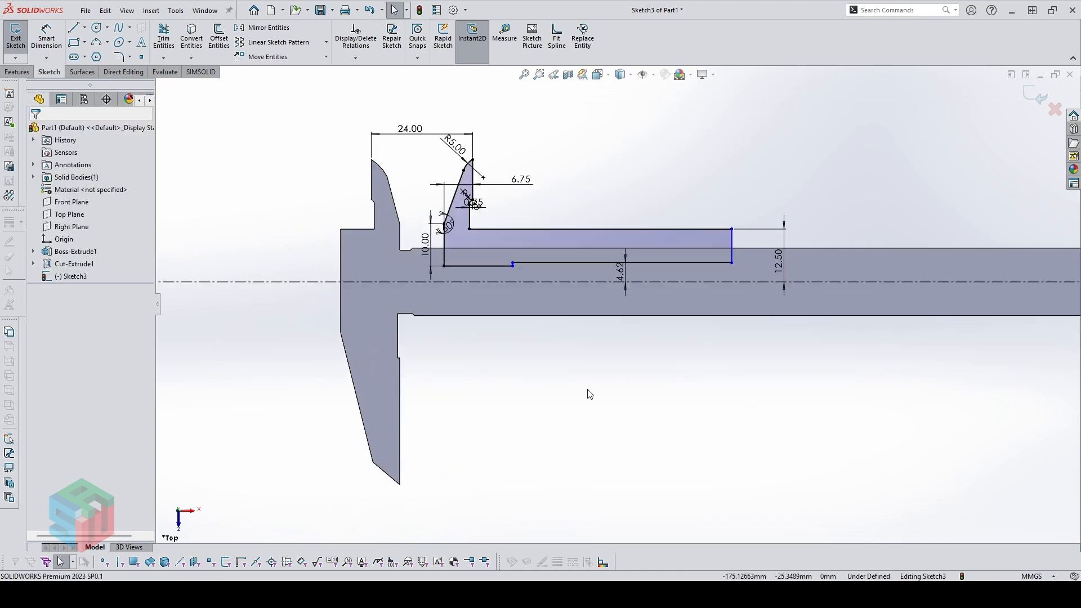
# Sketch the lower sliding jaw outline with connected lines: stepped inner face, angled tip, slanted back and a horizontal edge about 31 mm long
pyautogui.press('l')
pyautogui.click(501, 295)
pyautogui.click(501, 340)
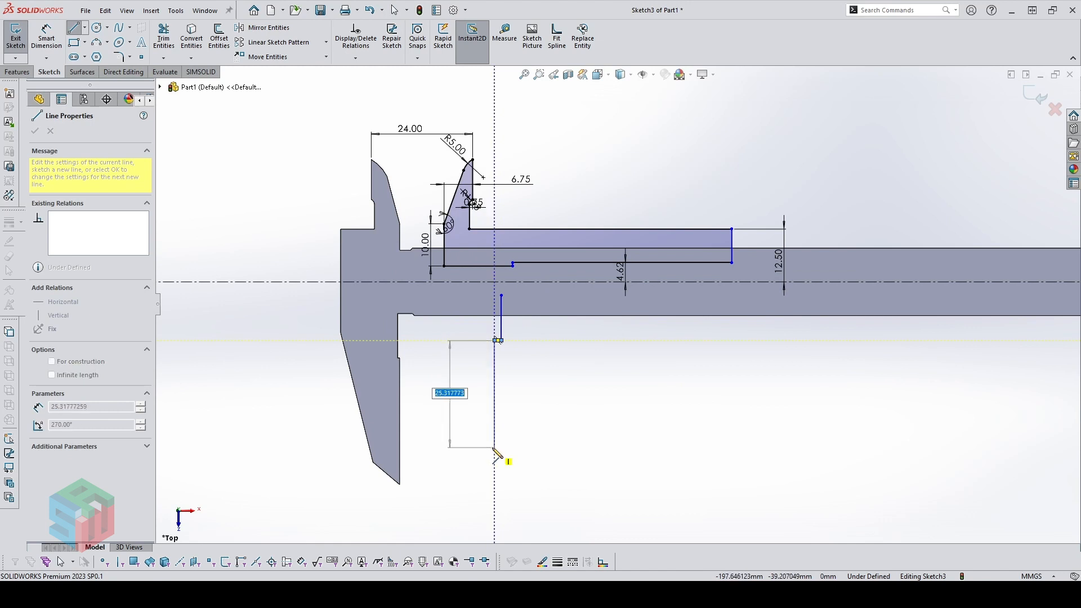
pyautogui.click(495, 489)
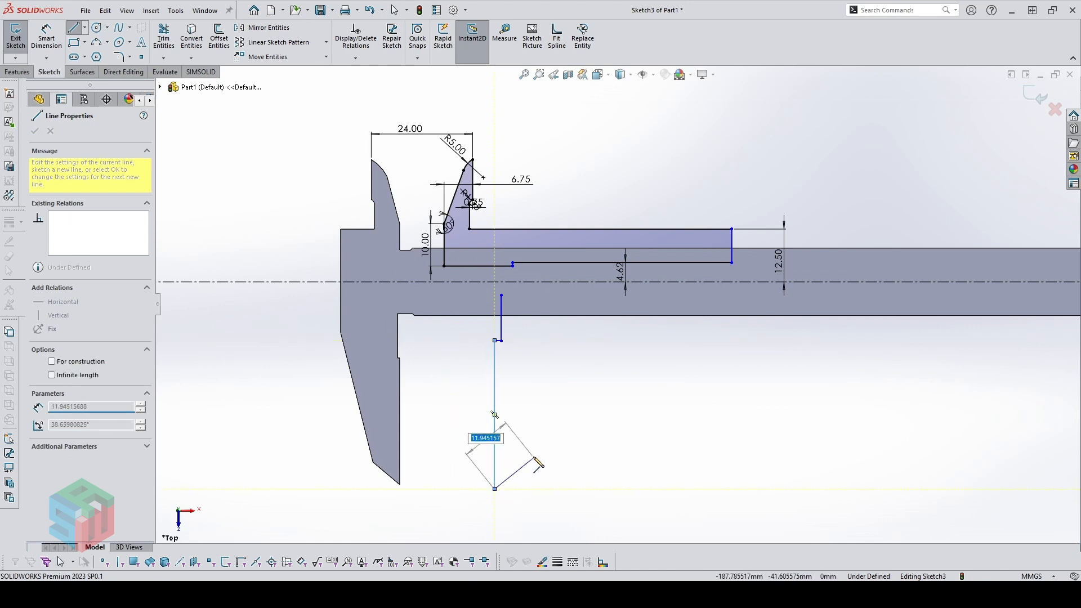
pyautogui.click(528, 455)
pyautogui.click(551, 345)
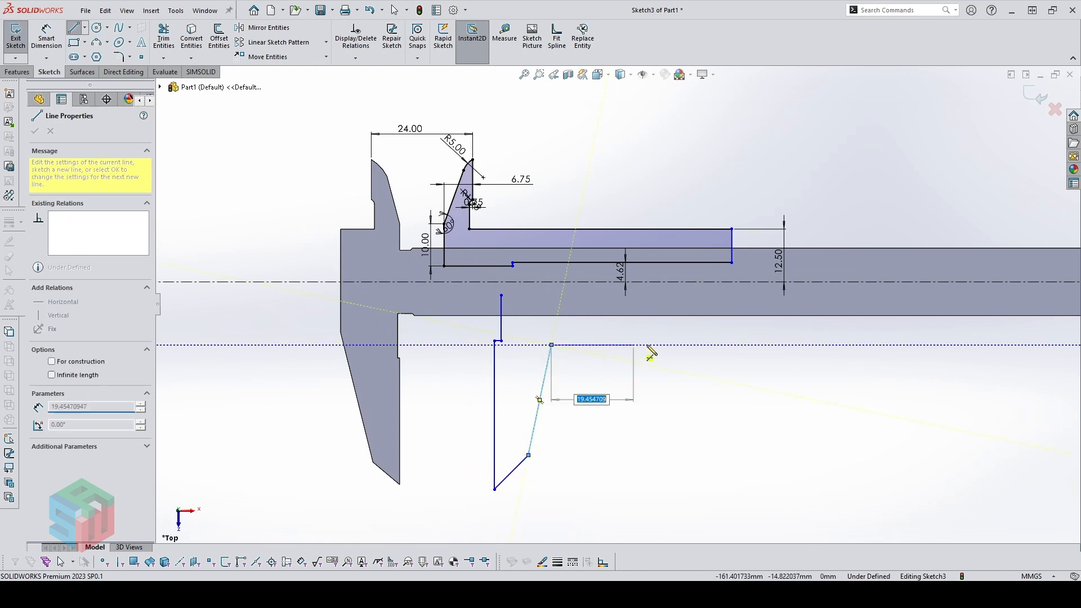
pyautogui.click(684, 345)
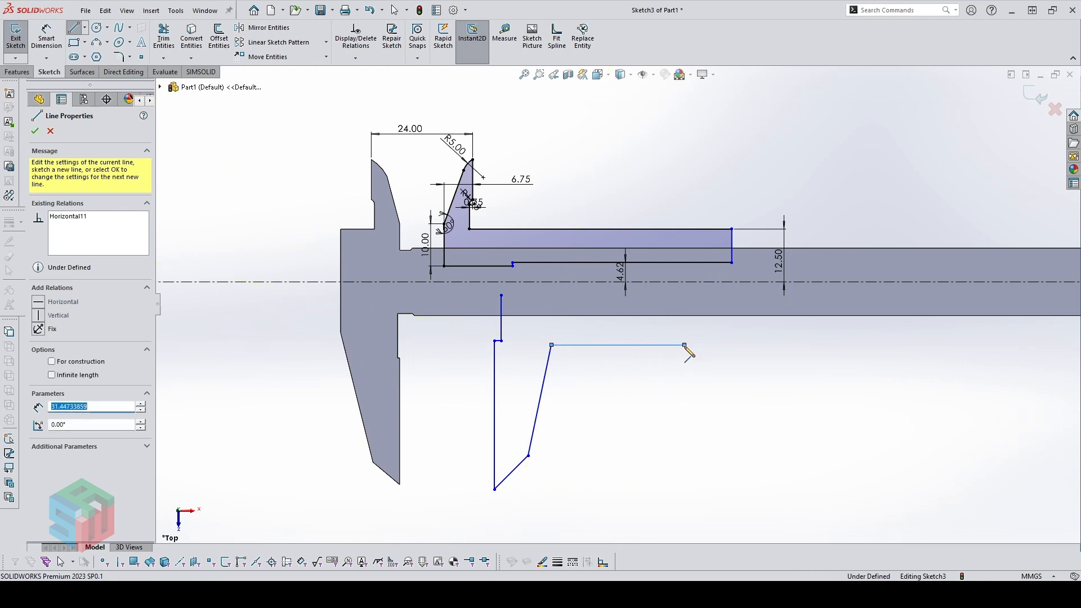
pyautogui.press('Escape')
# Make the lower sliding jaw's tip point horizontal with the tip of the fixed lower jaw
pyautogui.click(494, 489)
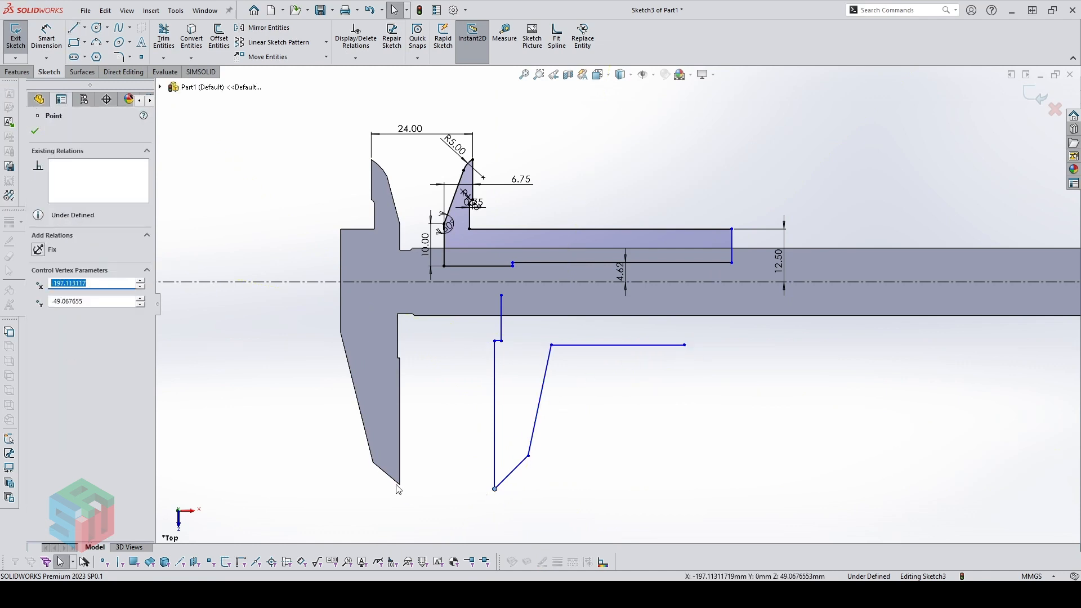
pyautogui.keyDown('ctrl'); pyautogui.click(399, 484); pyautogui.keyUp('ctrl')
pyautogui.click(429, 438)
pyautogui.click(445, 384)
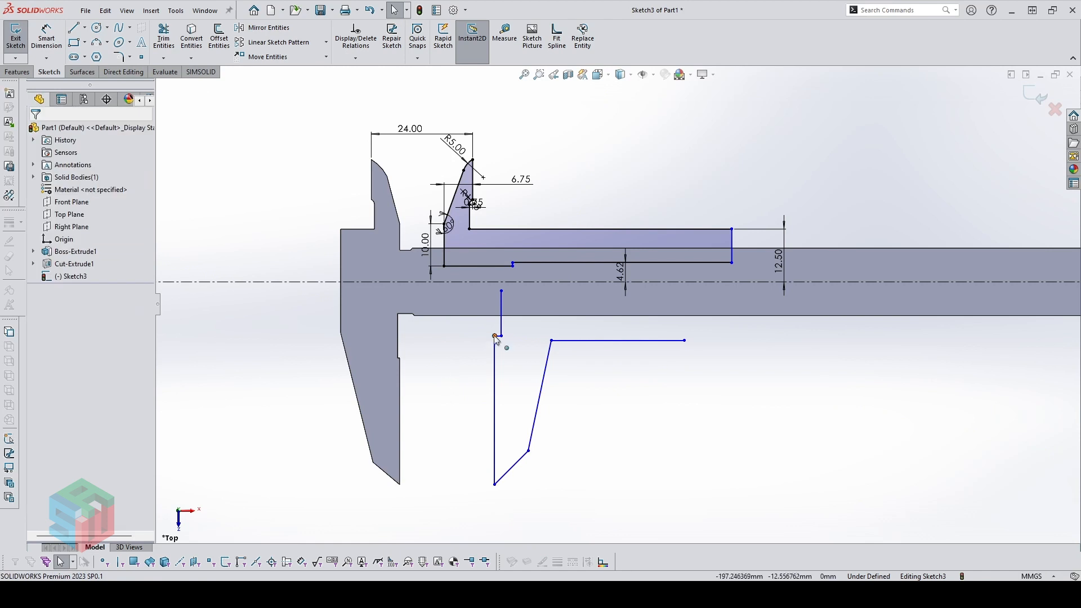
# Make the short step line of the lower sliding jaw collinear with and equal to the fixed jaw's step edge
pyautogui.scroll(-3, 464, 342)
pyautogui.click(523, 332)
pyautogui.scroll(-4, 349, 366)
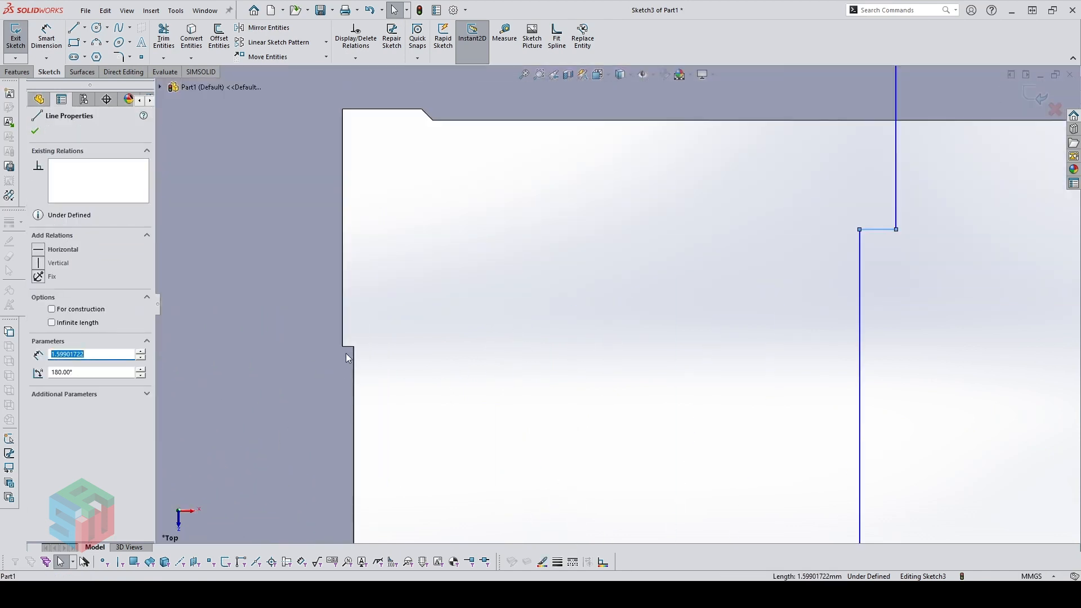
pyautogui.keyDown('ctrl'); pyautogui.click(350, 347); pyautogui.keyUp('ctrl')
pyautogui.click(381, 295)
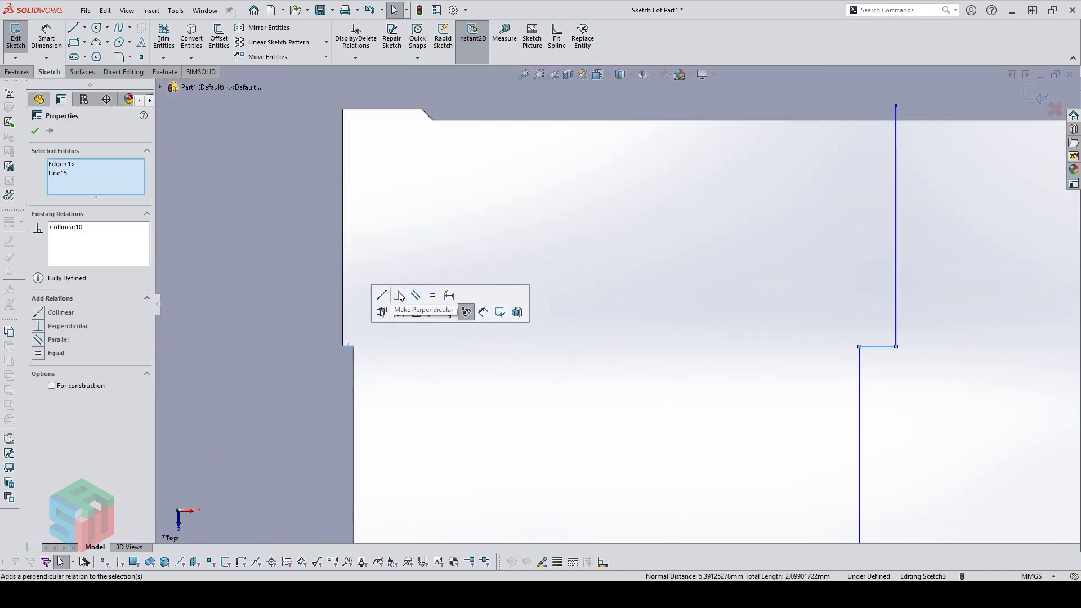
pyautogui.click(434, 299)
pyautogui.click(572, 258)
# Dimension the gap between the fixed lower jaw's inner face and the sliding jaw's inner face to 24 mm
pyautogui.scroll(6, 788, 361)
pyautogui.moveTo(662, 429); pyautogui.dragTo(661, 405, button='right')
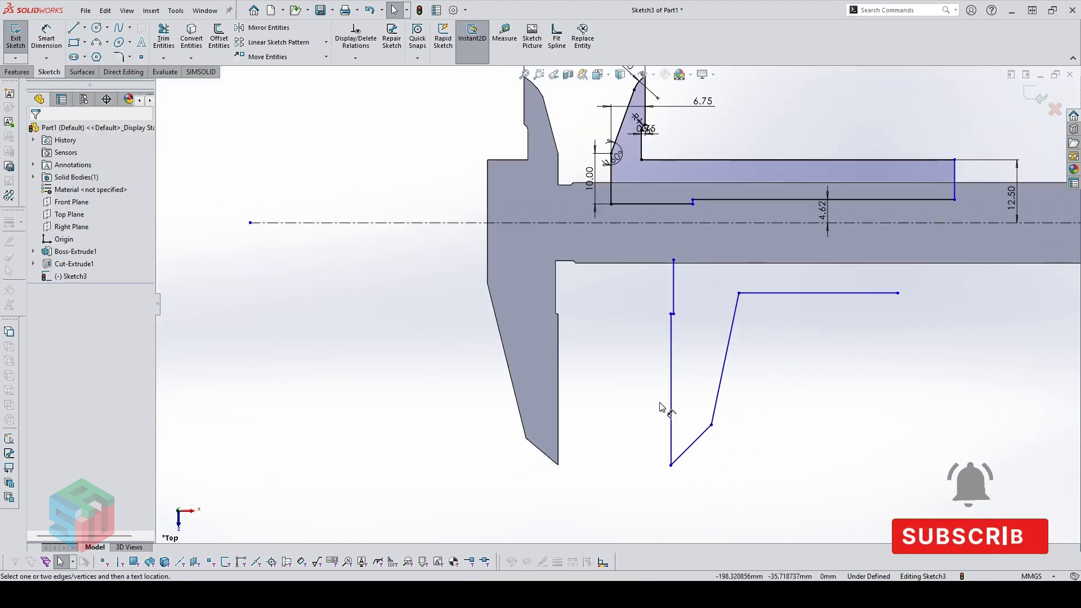
pyautogui.click(647, 394)
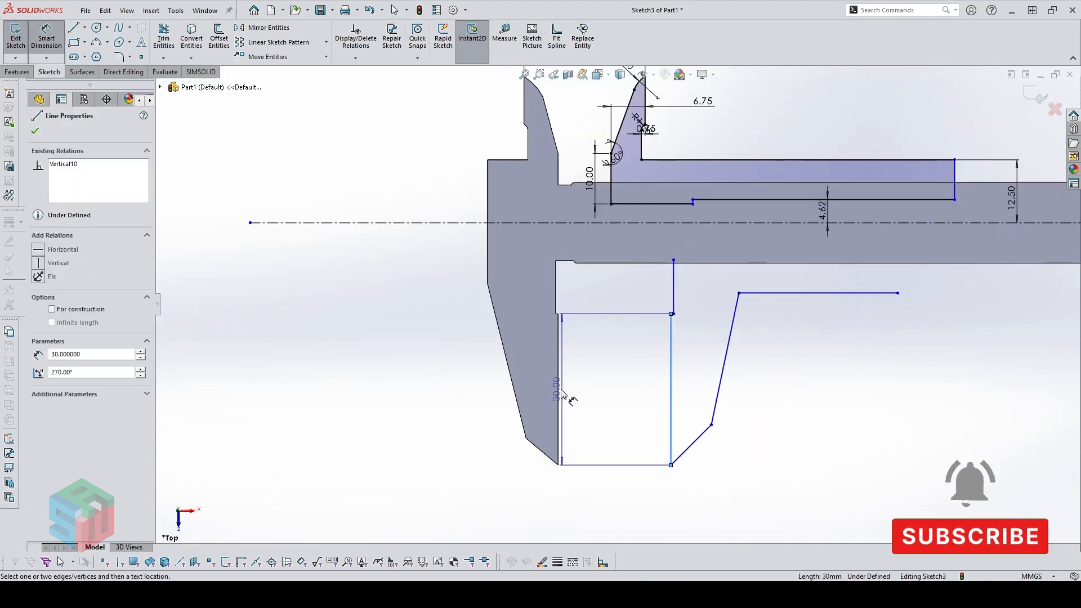
pyautogui.click(558, 392)
pyautogui.click(581, 392)
pyautogui.write('2')
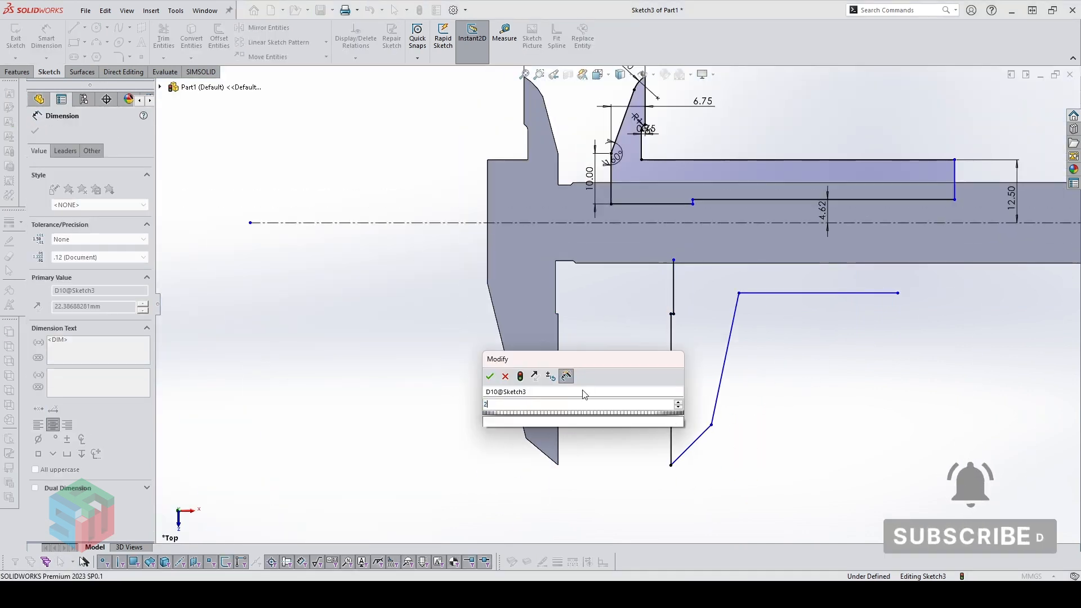
pyautogui.write('4')
pyautogui.press('Return')
pyautogui.scroll(-2, 816, 241)
pyautogui.click(816, 410)
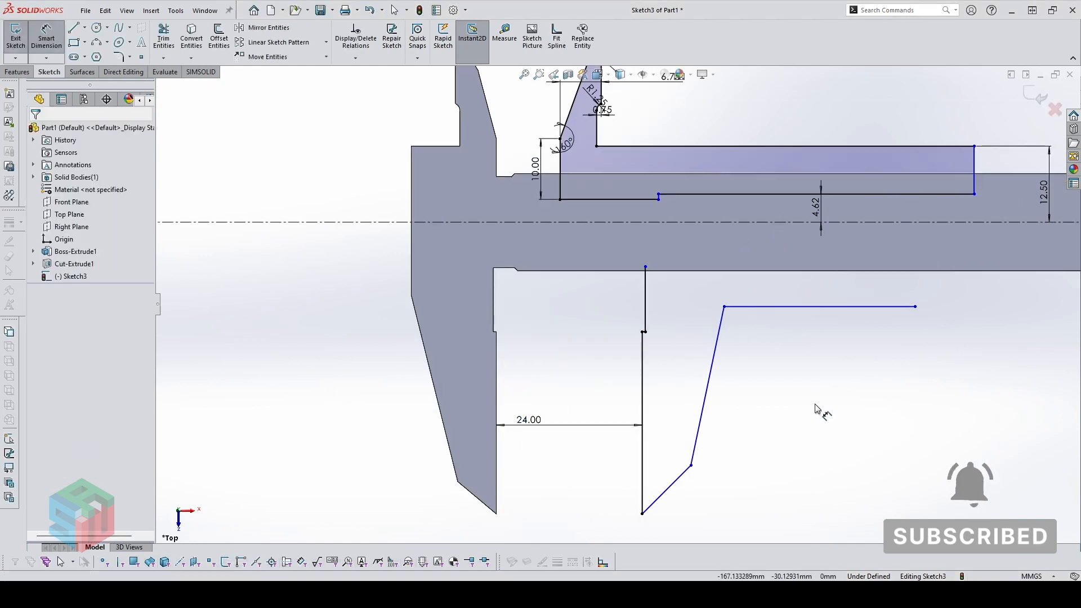
# Dimension the lower jaw's tip edge at 50° to the inner face and at 145° to the slanted back edge
pyautogui.click(668, 488)
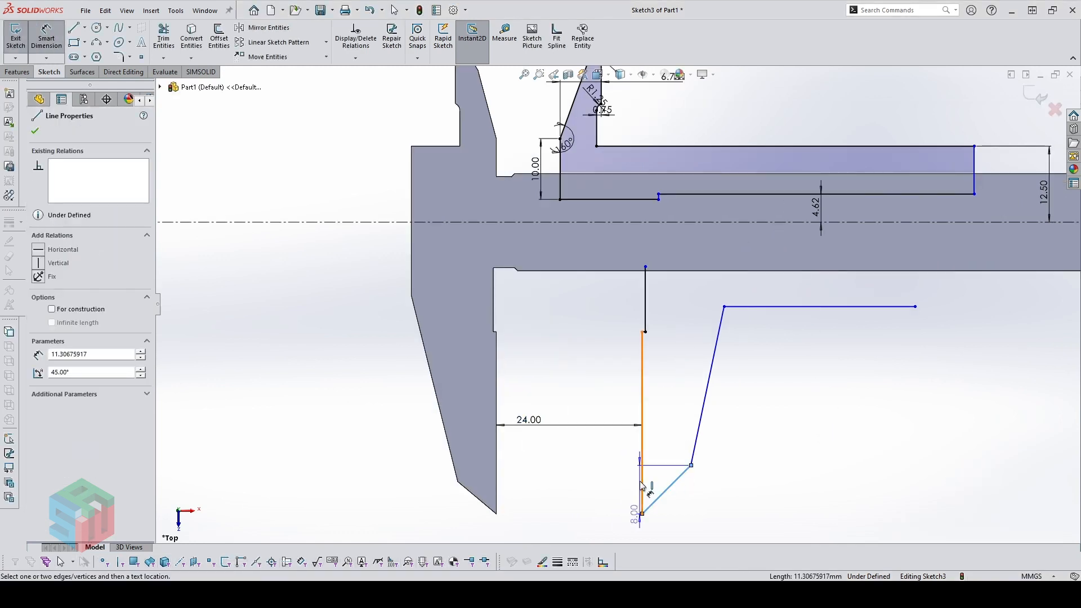
pyautogui.click(642, 485)
pyautogui.click(645, 477)
pyautogui.write('50')
pyautogui.press('Return')
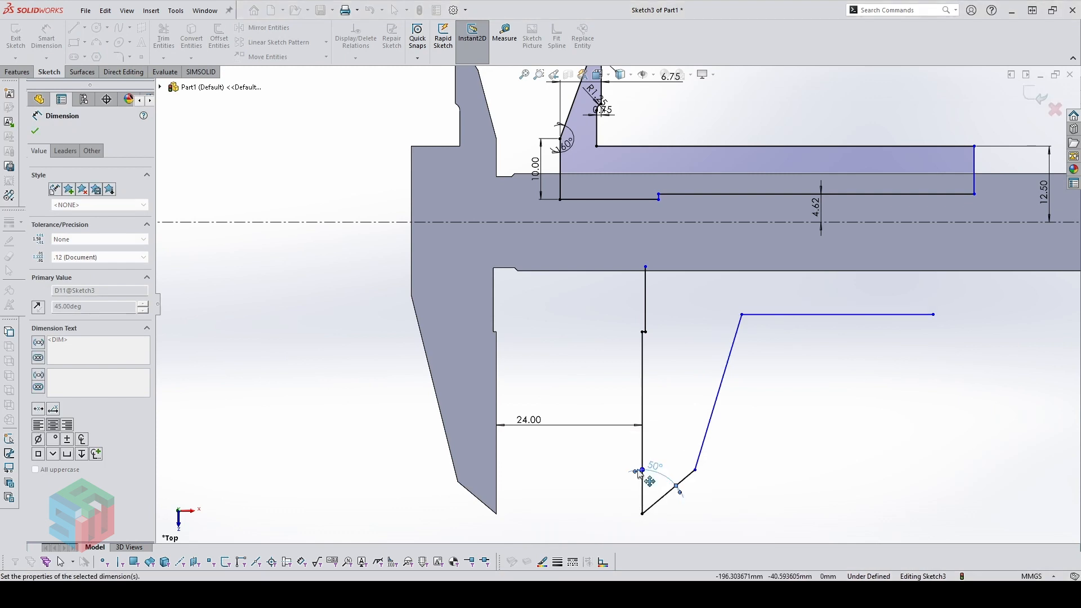
pyautogui.click(669, 491)
pyautogui.click(699, 453)
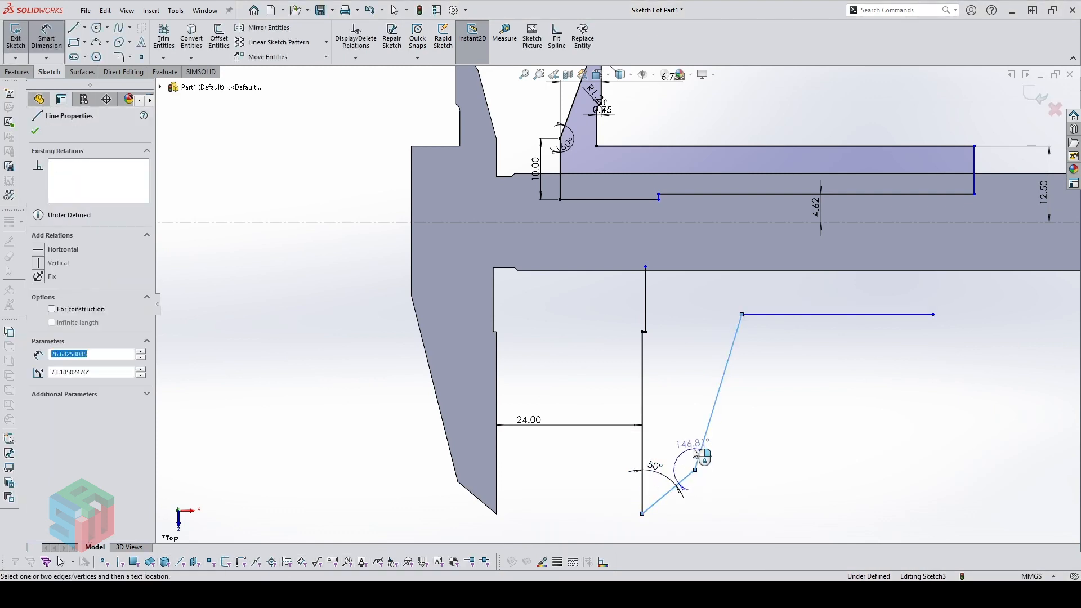
pyautogui.click(695, 454)
pyautogui.press('Return')
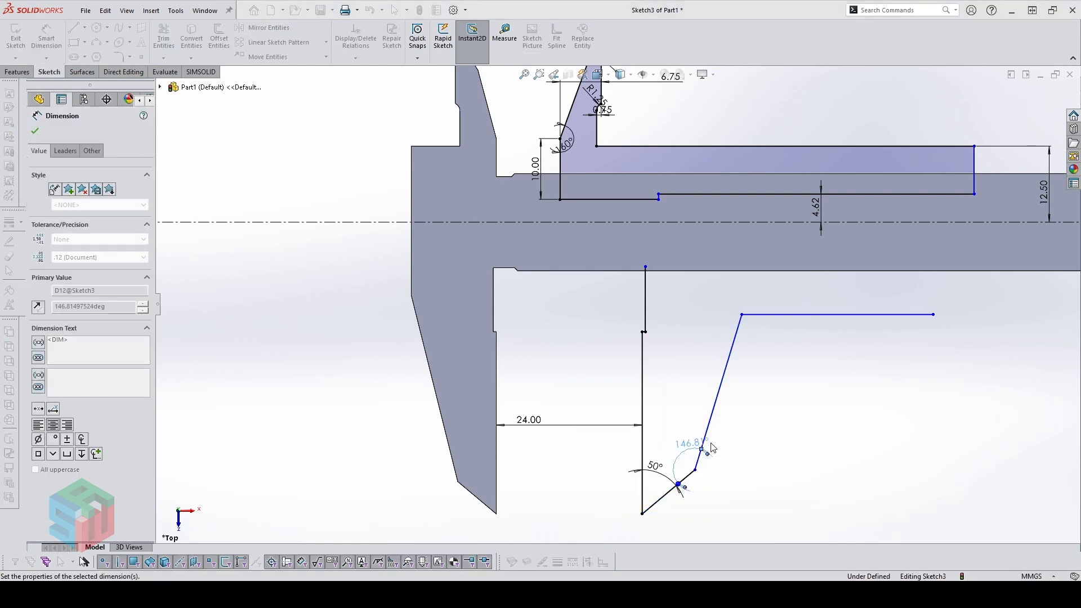
# Dimension the lower profile's horizontal bottom edge 12.5 mm from the centerline
pyautogui.scroll(3, 769, 419)
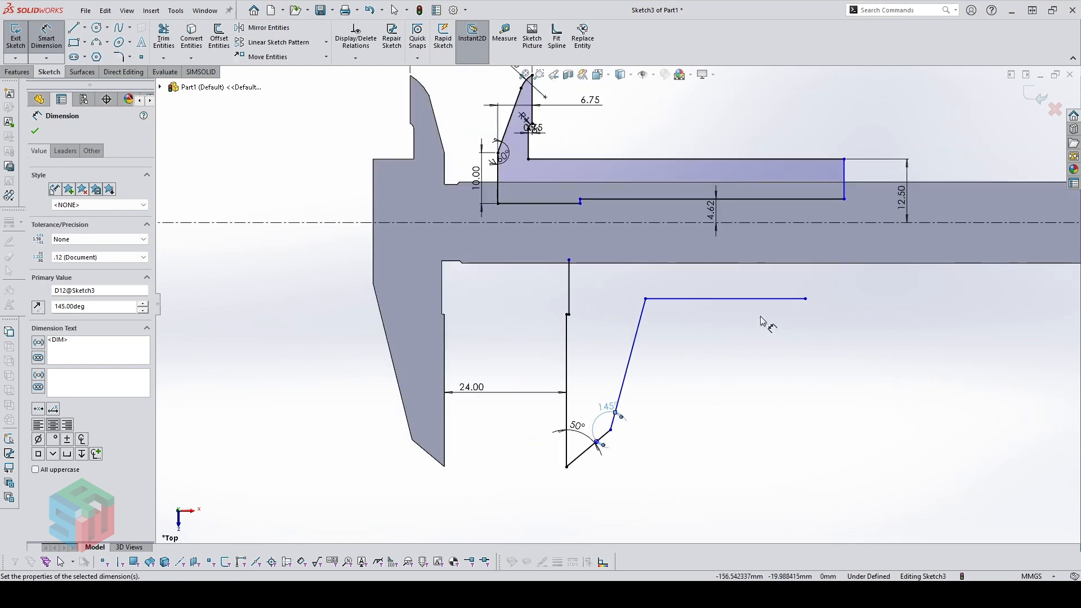
pyautogui.click(770, 300)
pyautogui.click(886, 223)
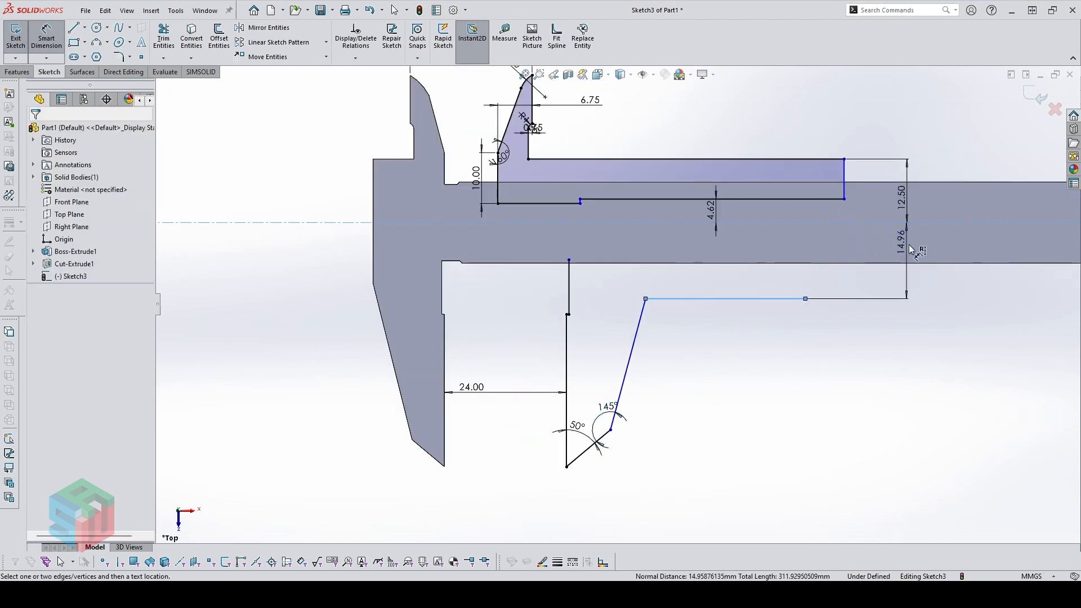
pyautogui.click(911, 250)
pyautogui.write('12.5')
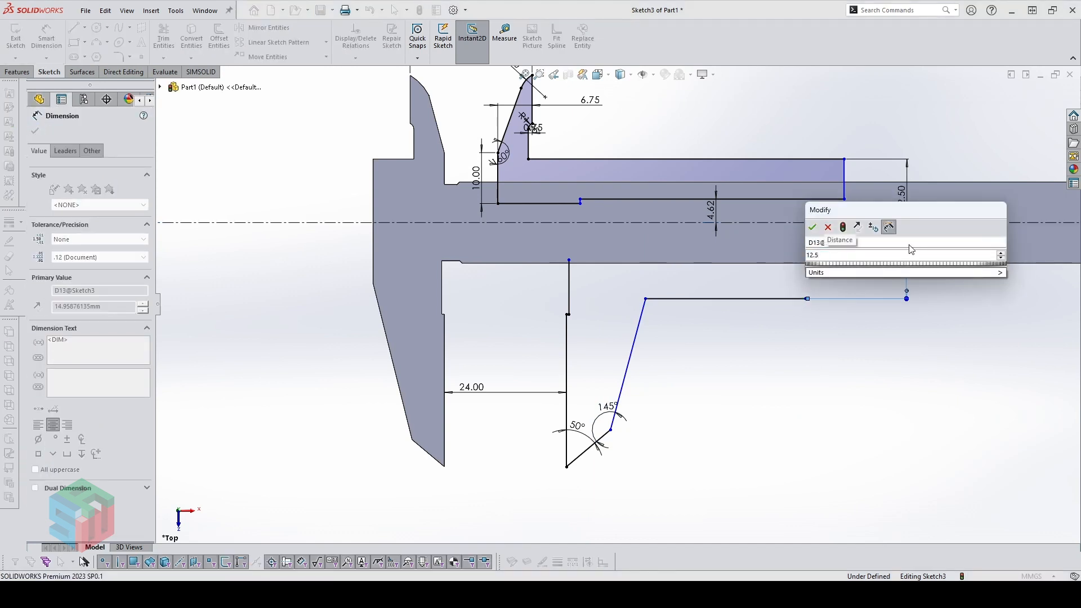
pyautogui.press('Return')
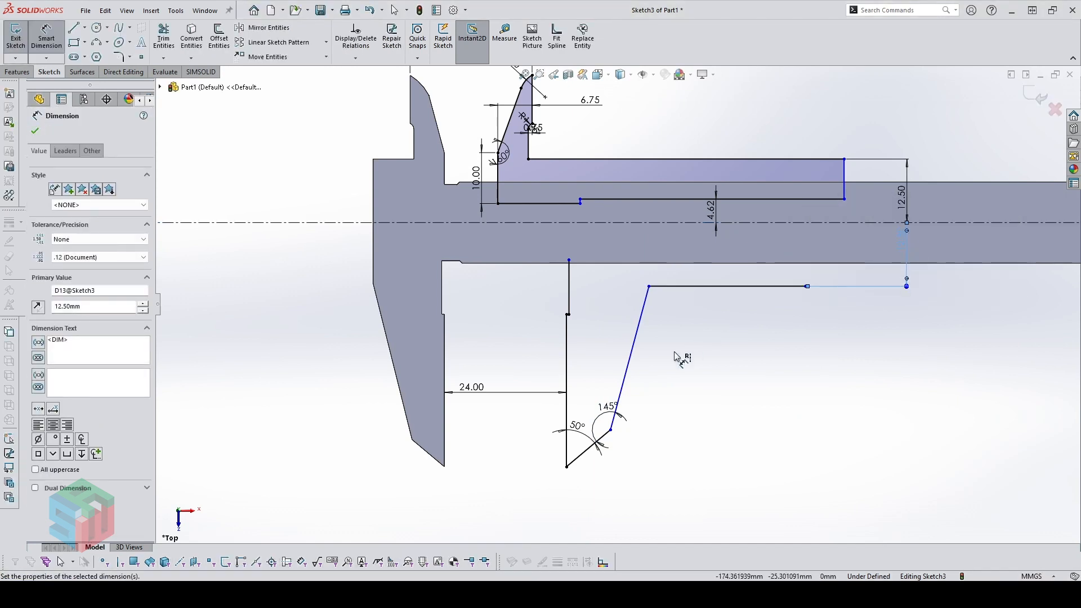
pyautogui.click(726, 327)
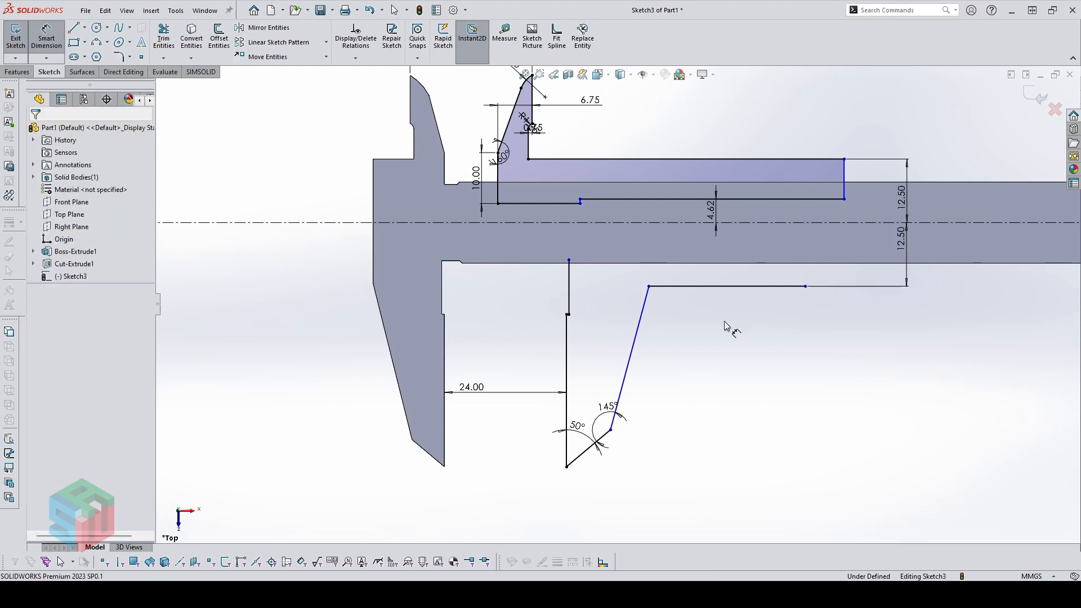
pyautogui.press('Escape')
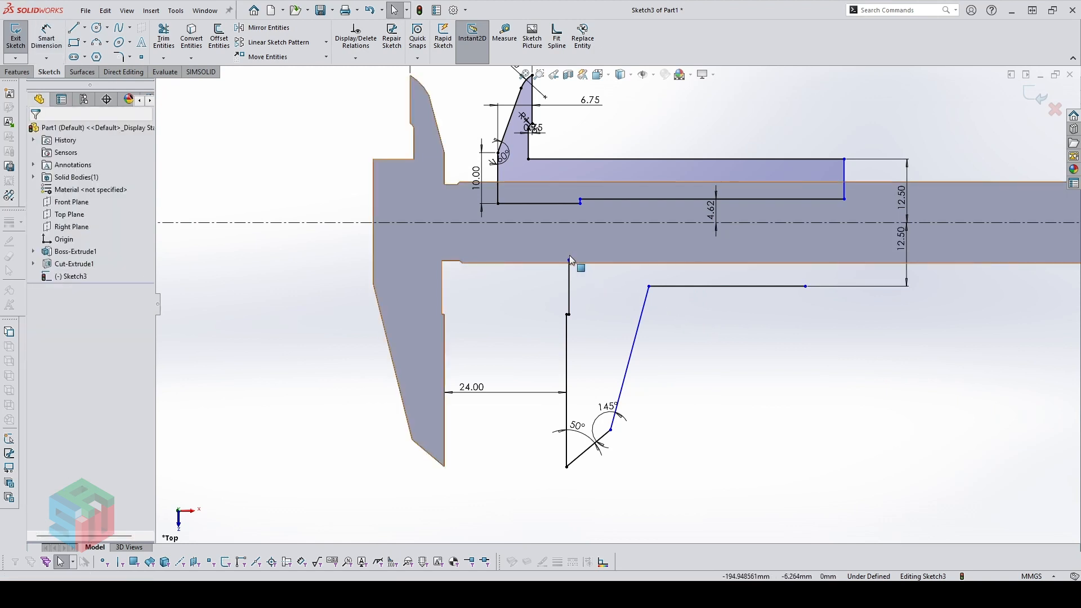
# Extend the lower jaw's inner edge up into the bar and draw a horizontal line to the upper profile's end, followed by a vertical line down
pyautogui.moveTo(569, 256); pyautogui.dragTo(573, 243)
pyautogui.press('l')
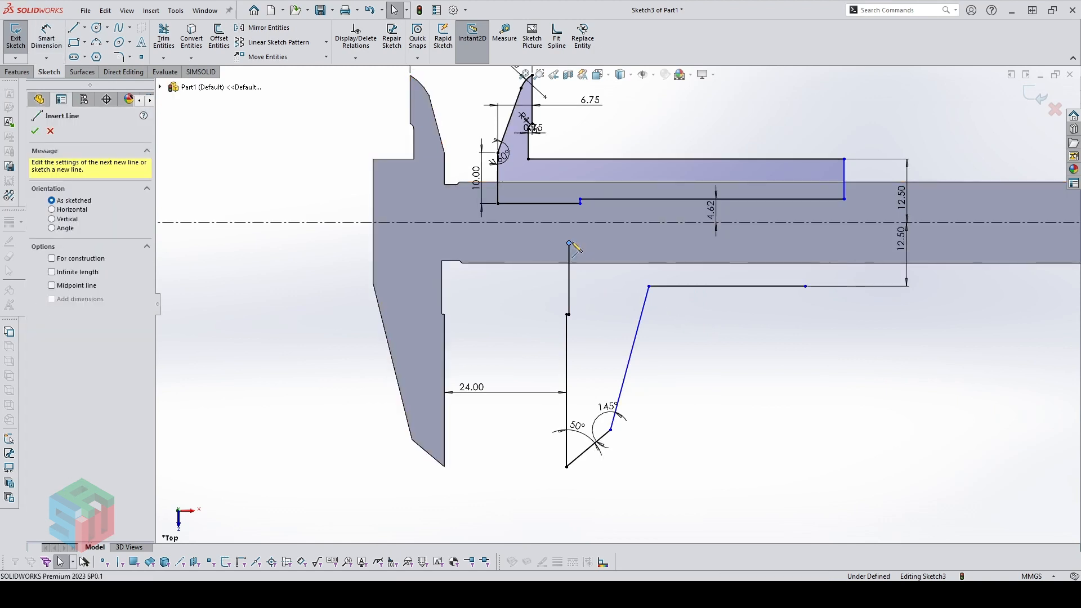
pyautogui.click(569, 243)
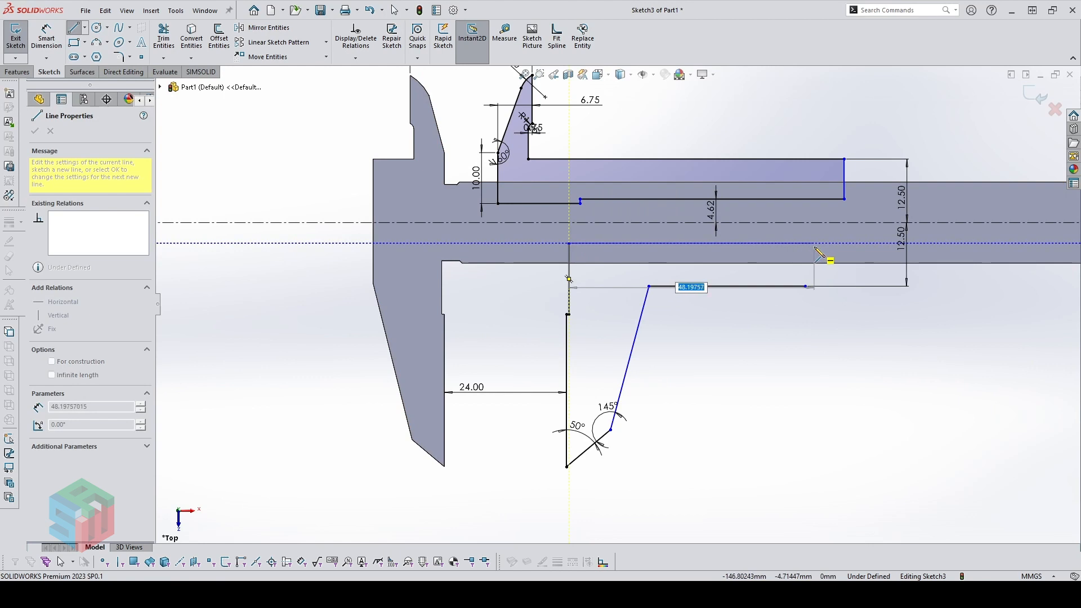
pyautogui.click(844, 243)
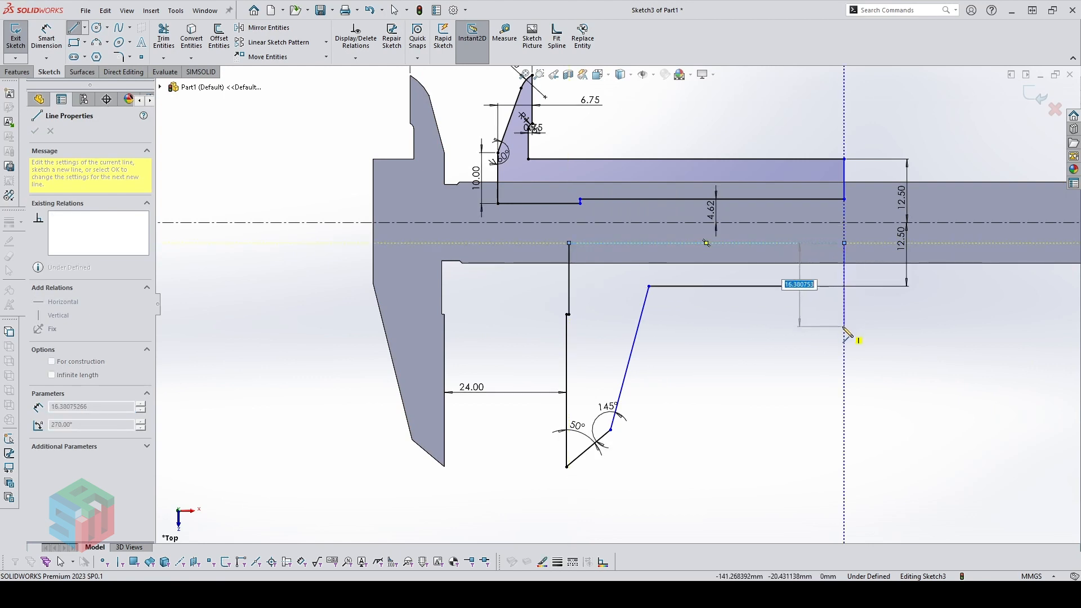
pyautogui.scroll(-2, 872, 340)
pyautogui.press('Escape')
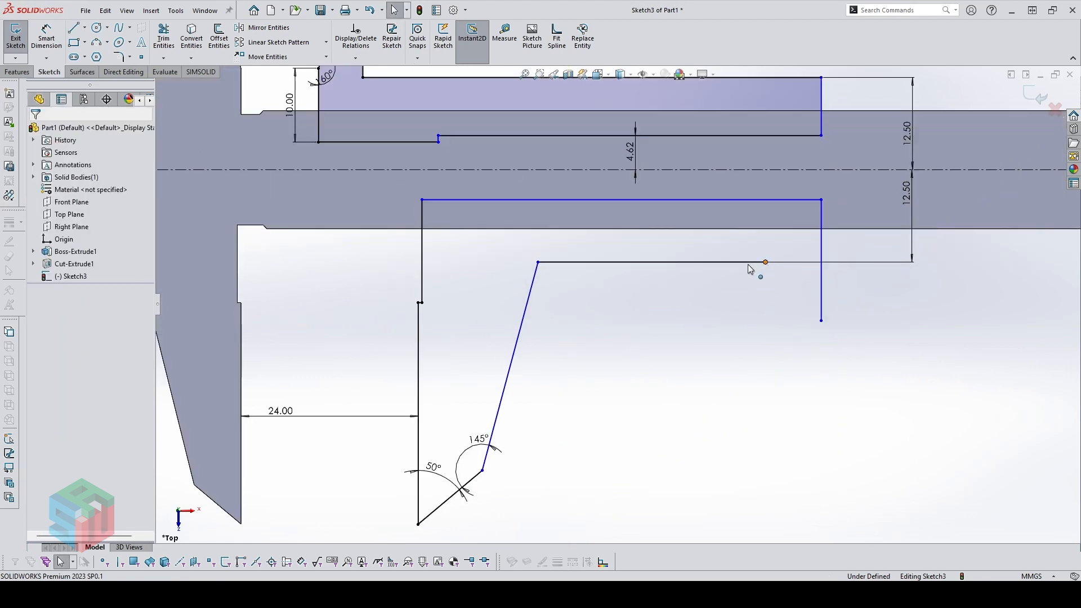
# Shorten the lower profile's bottom edge and join it to the vertical end line with a shallow, outward-bulging three-point arc about 17.6 mm in radius
pyautogui.moveTo(748, 265); pyautogui.dragTo(722, 281)
pyautogui.click(722, 290)
pyautogui.click(96, 42)
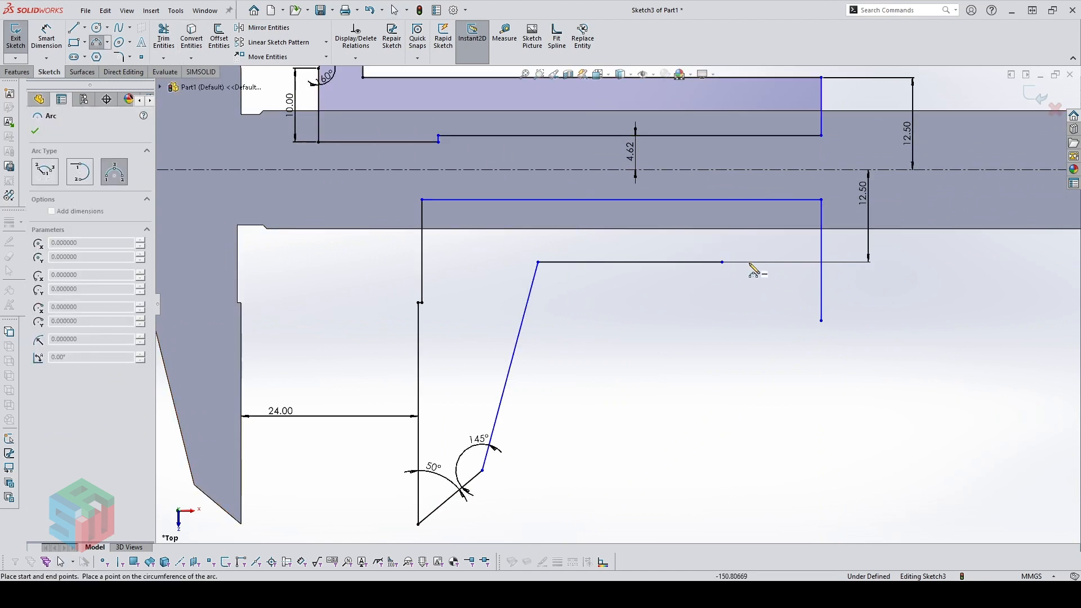
pyautogui.click(722, 263)
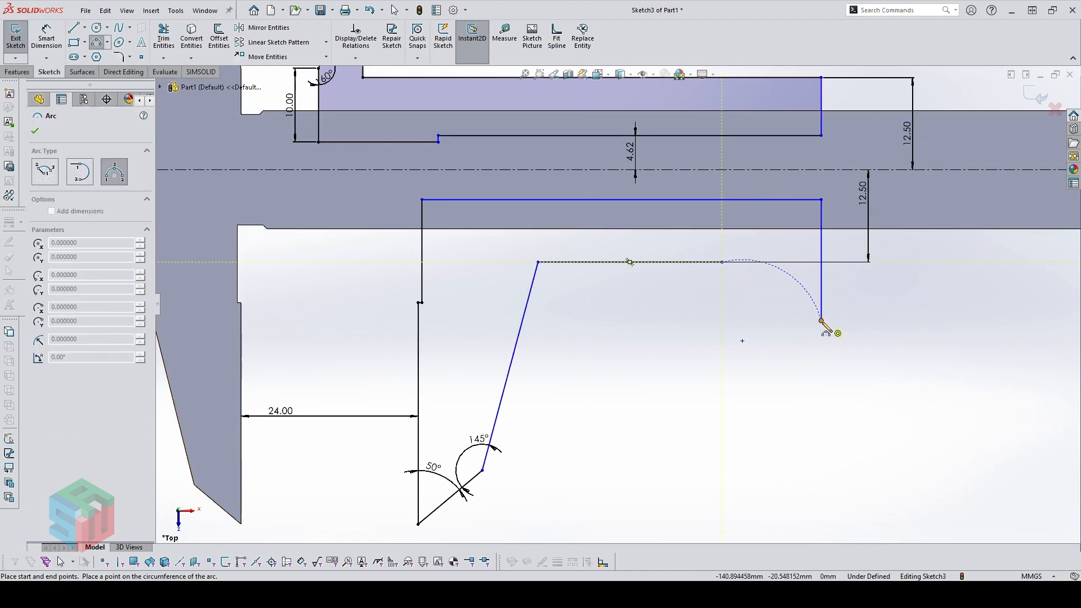
pyautogui.click(822, 321)
pyautogui.click(785, 311)
pyautogui.press('Escape')
pyautogui.moveTo(821, 321); pyautogui.dragTo(832, 257)
# Set the radius of the arc at the end of the lower profile to 11 mm
pyautogui.press('d')
pyautogui.click(776, 272)
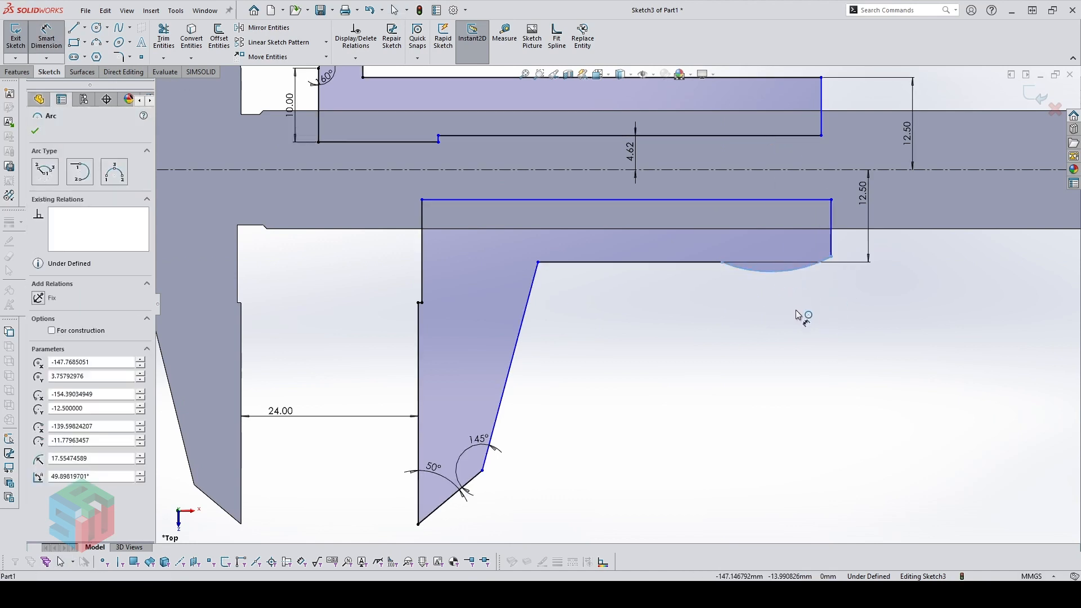
pyautogui.click(799, 315)
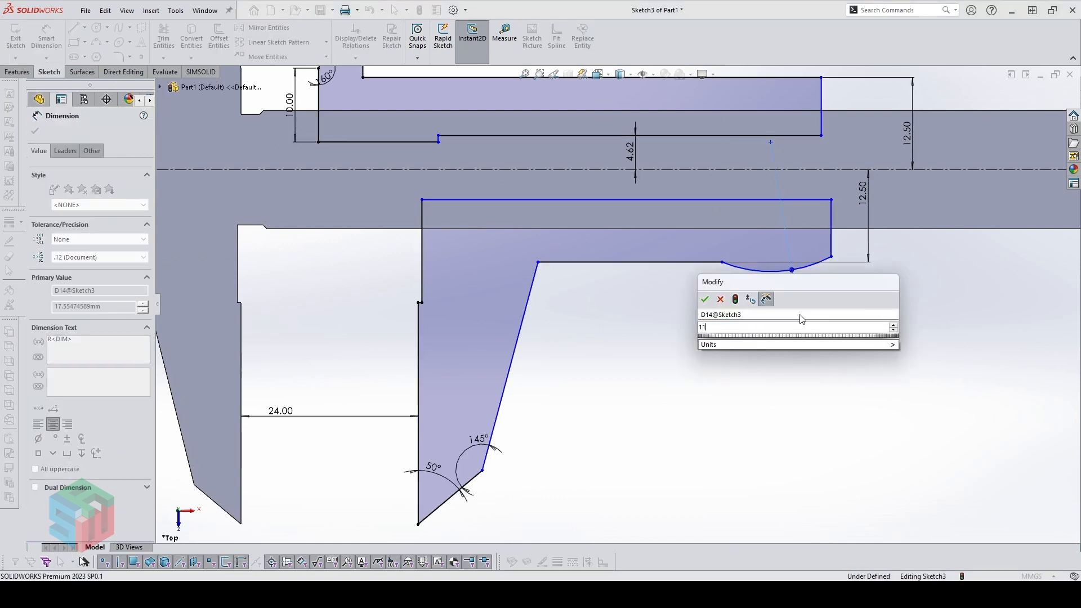
pyautogui.press('Return')
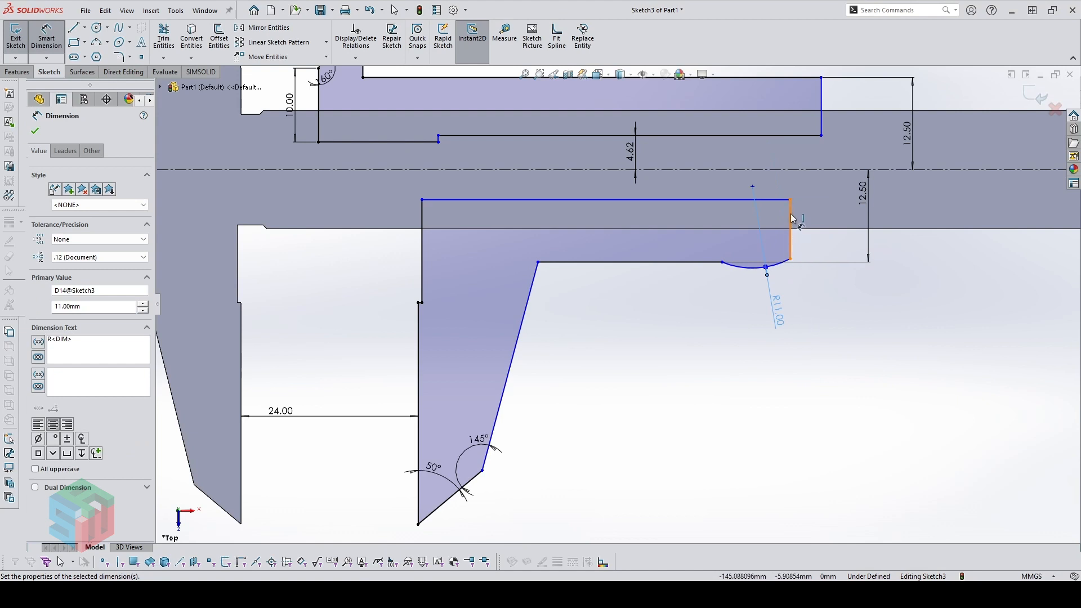
# Select the vertical end lines of the lower and upper profiles together for a sketch relation
pyautogui.click(791, 220)
pyautogui.keyDown('ctrl'); pyautogui.click(822, 115); pyautogui.keyUp('ctrl')
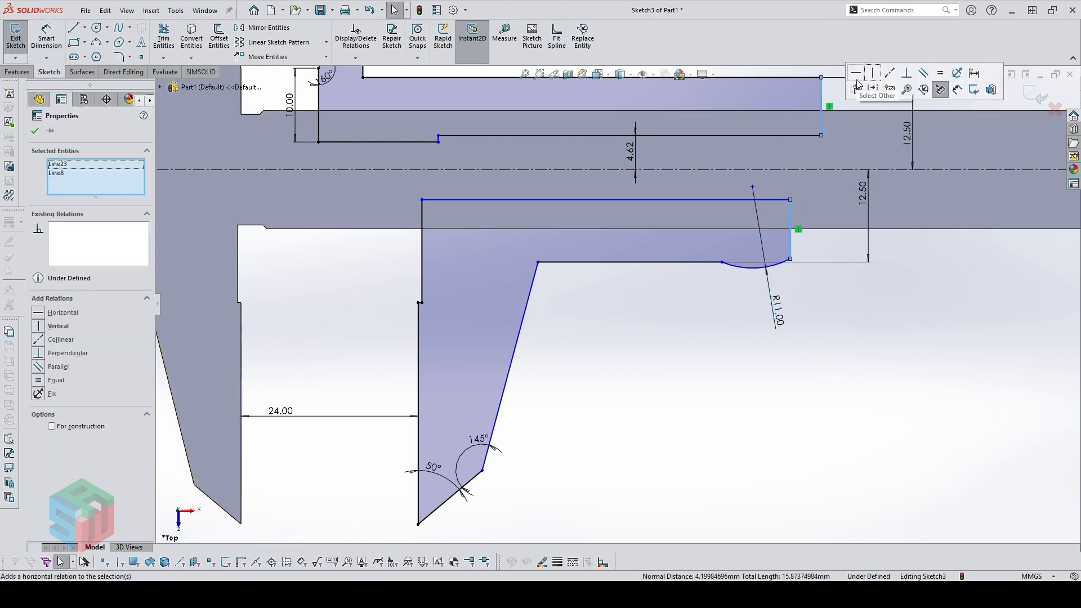
# Make the end edges of the upper and lower slider profiles collinear and dimension the lower profile's horizontal length as 54 mm
pyautogui.click(891, 75)
pyautogui.click(822, 369)
pyautogui.scroll(2, 823, 368)
pyautogui.press('d')
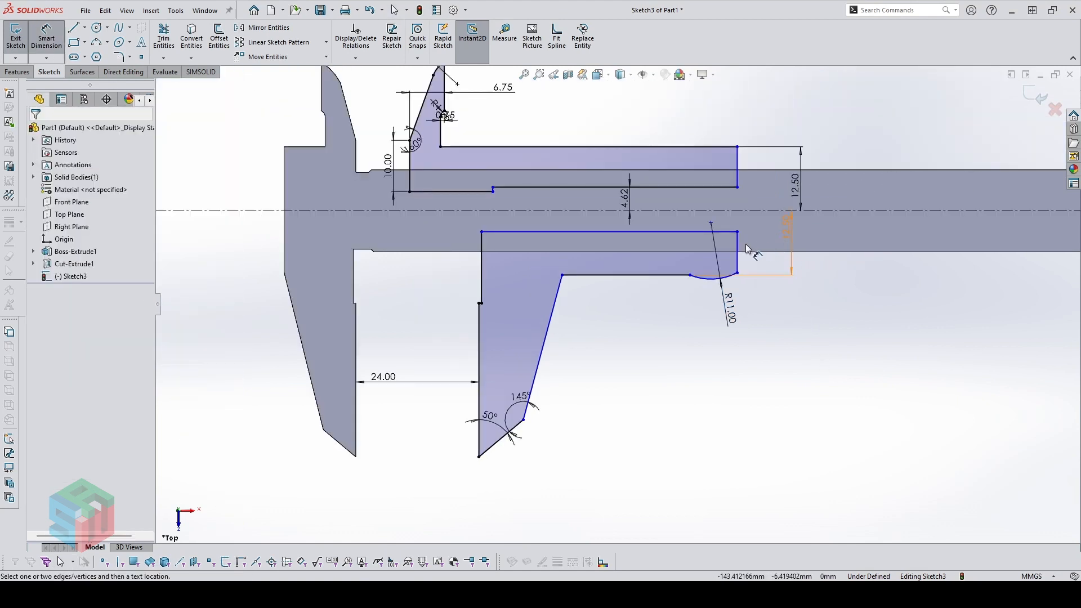
pyautogui.click(739, 246)
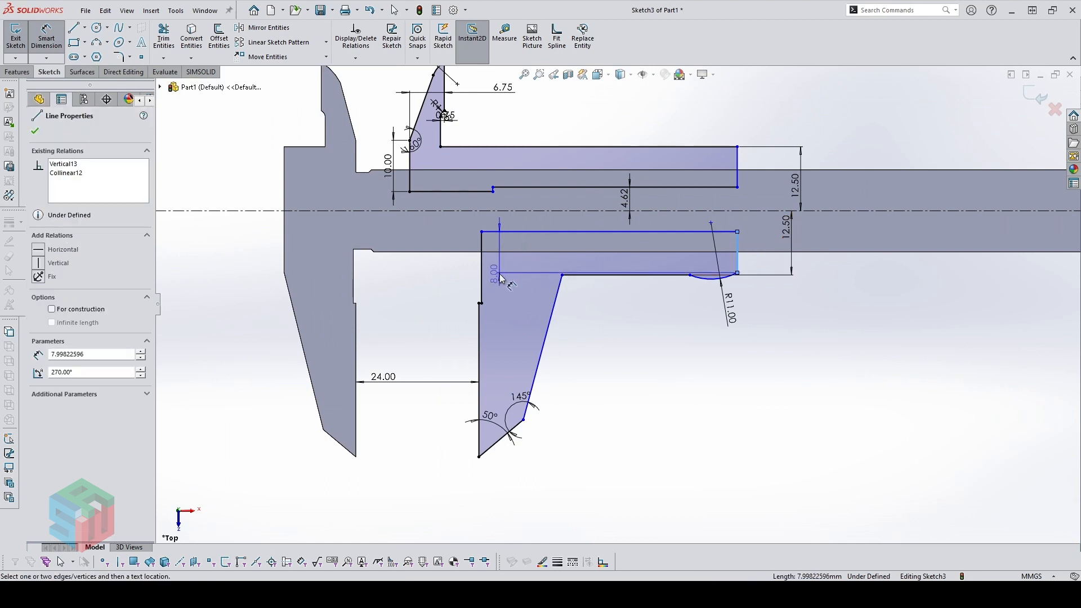
pyautogui.click(529, 231)
pyautogui.click(545, 224)
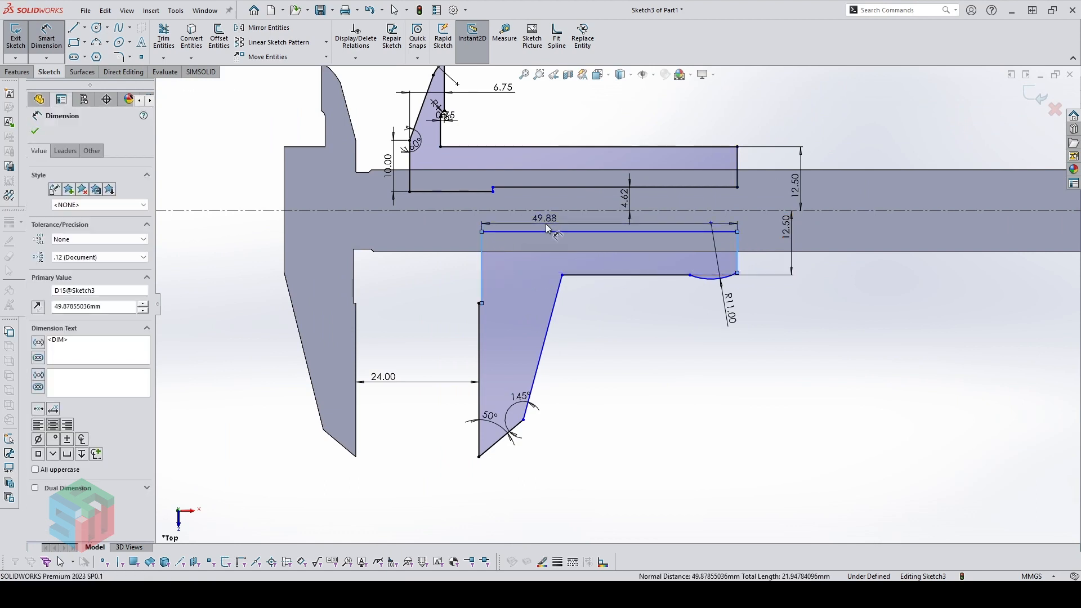
pyautogui.write('54')
pyautogui.press('Return')
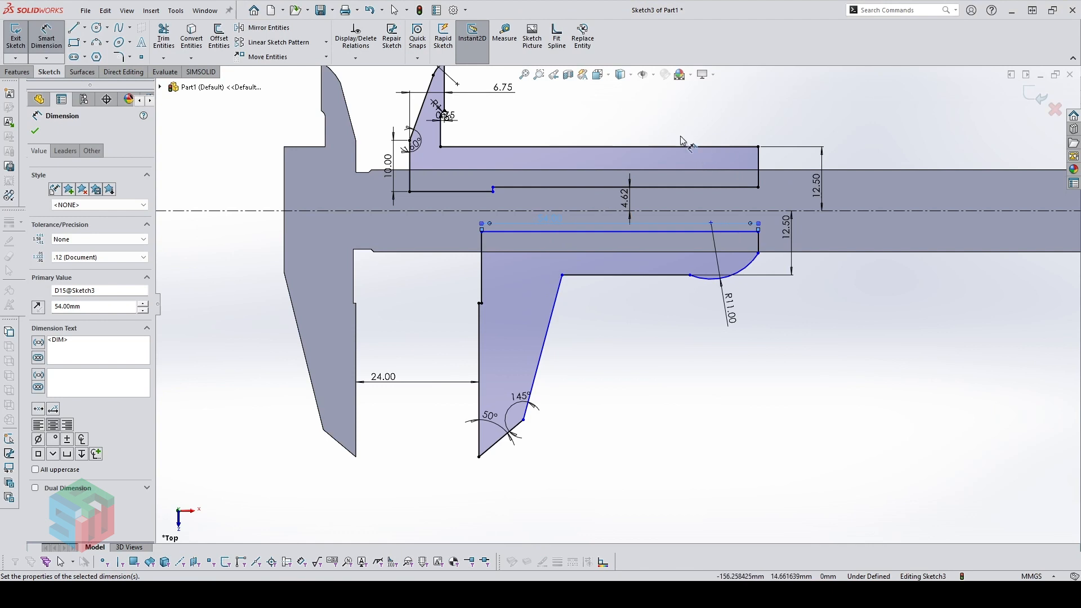
# Dimension the vertical end edge of the lower slider profile, next to the arc, as 9.5 mm
pyautogui.scroll(-2, 784, 238)
pyautogui.click(739, 297)
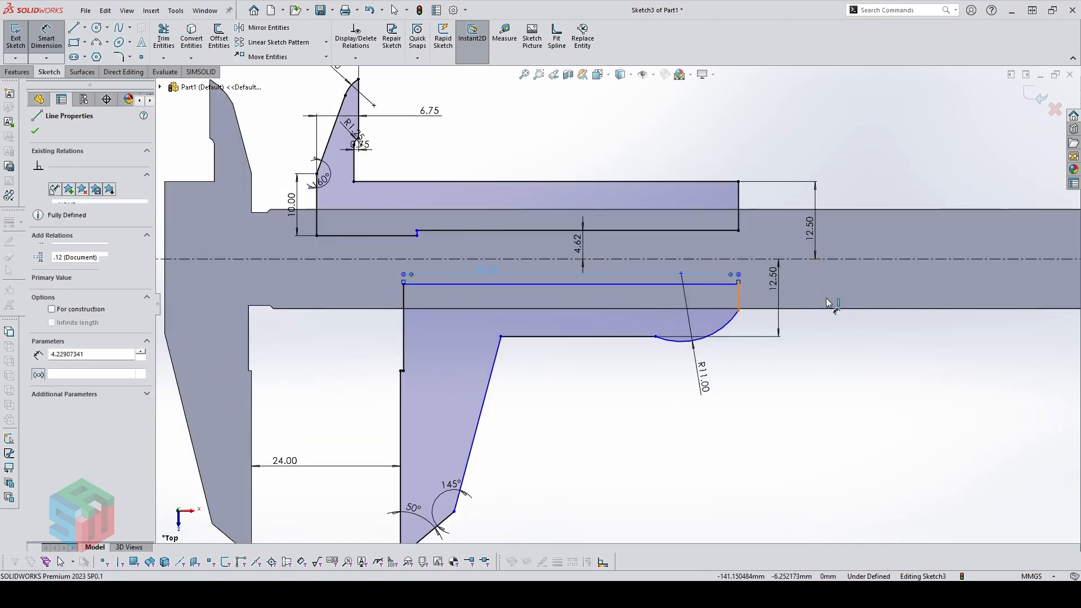
pyautogui.click(838, 299)
pyautogui.write('9.5')
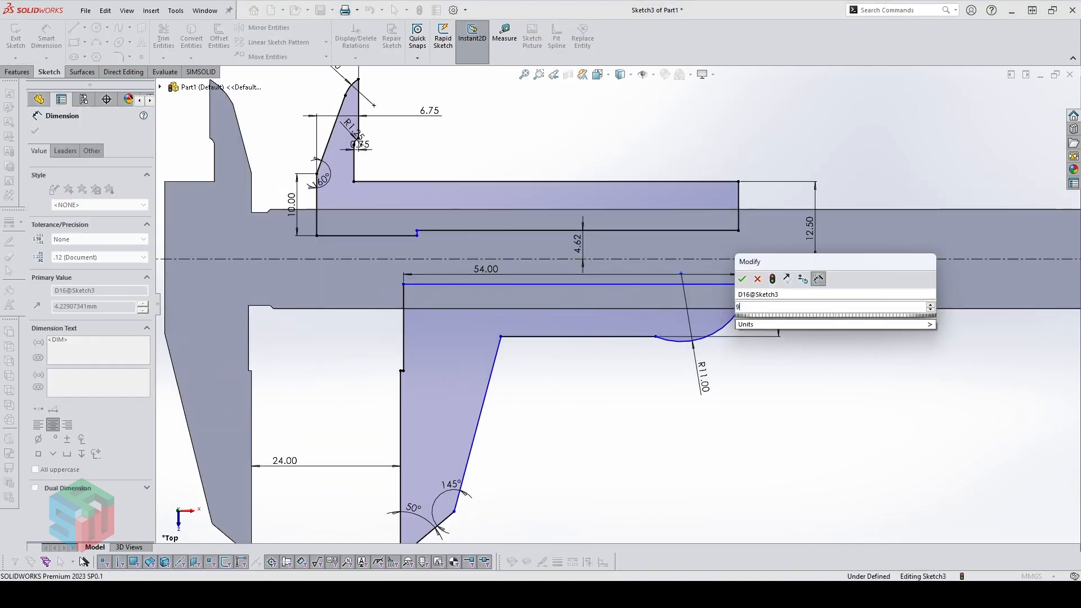
pyautogui.press('Return')
pyautogui.press('Escape')
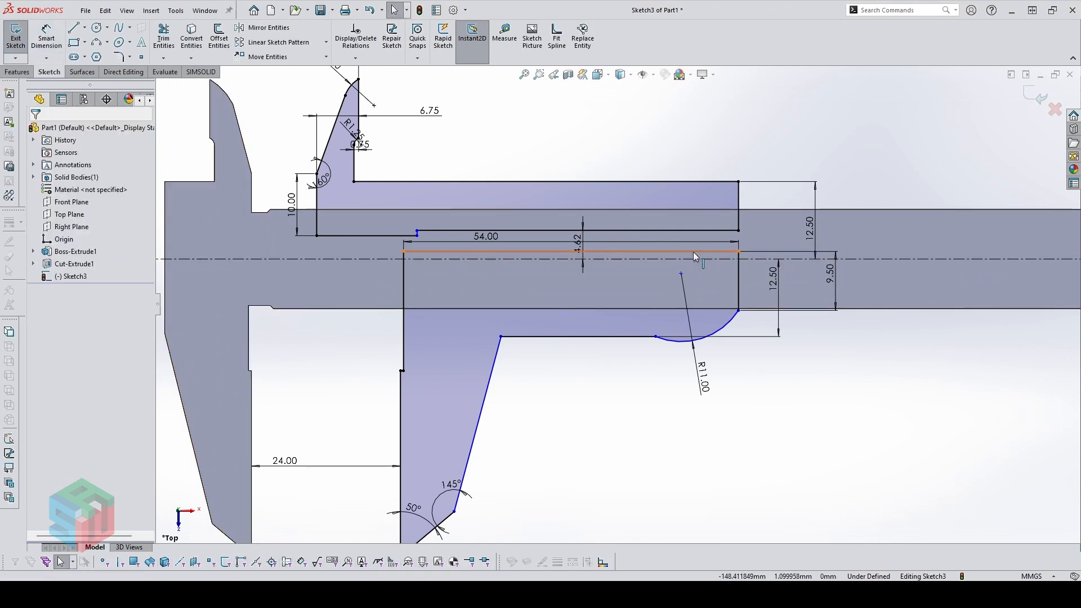
# Move the lower profile's long inner edge to about 3 mm below the centreline and dimension its distance from the centreline
pyautogui.click(693, 252)
pyautogui.press('d')
pyautogui.click(635, 278)
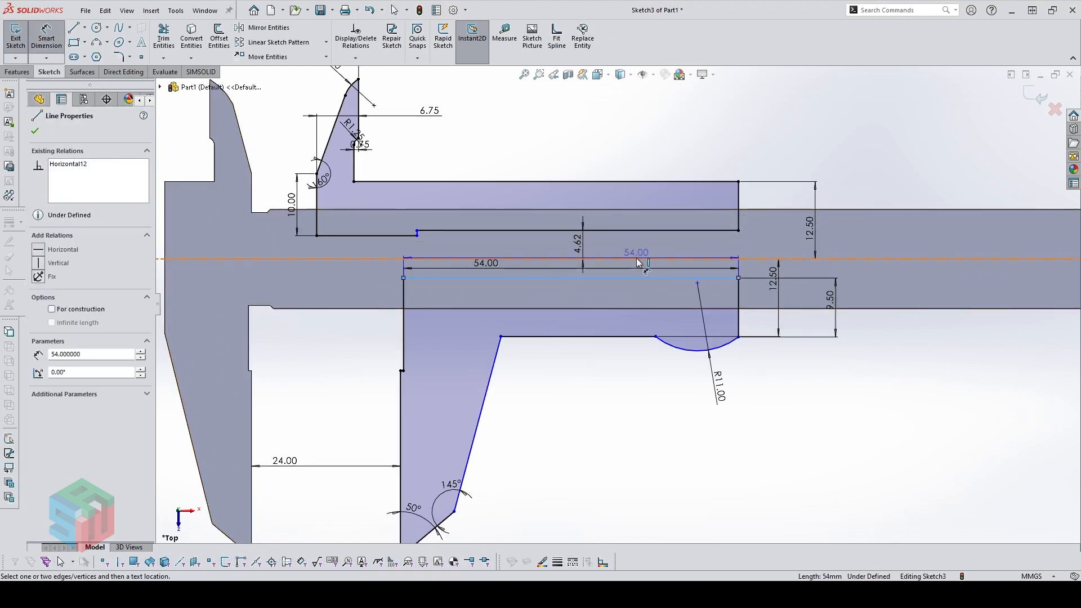
pyautogui.click(638, 259)
pyautogui.click(640, 268)
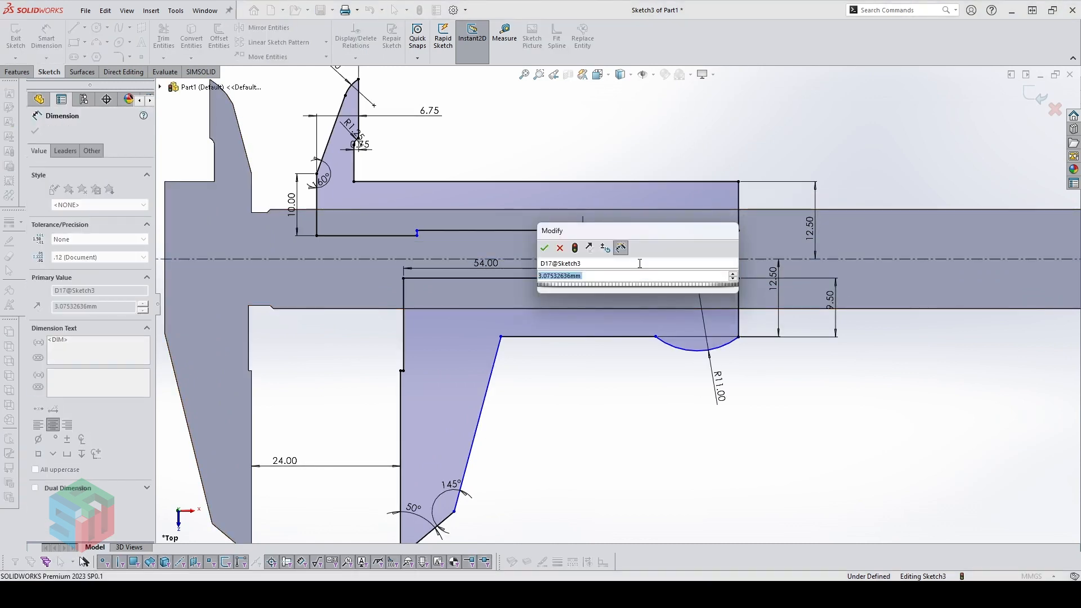
# Try a 5 mm distance between the centreline and the lower profile's inner edge, and undo the change
pyautogui.write('5')
pyautogui.press('Return')
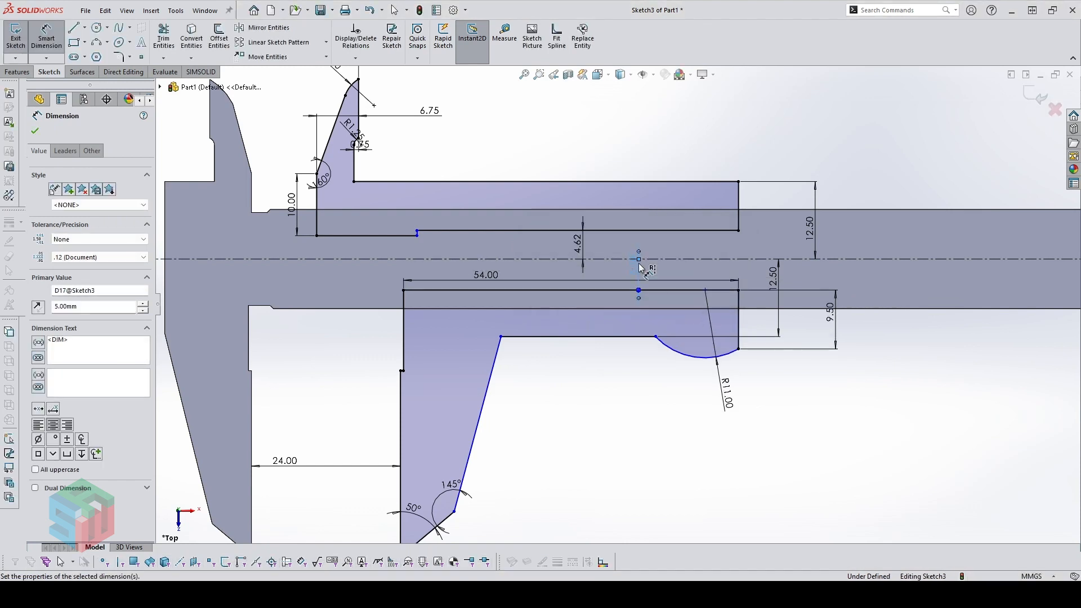
pyautogui.scroll(-1, 613, 326)
pyautogui.scroll(-2, 557, 384)
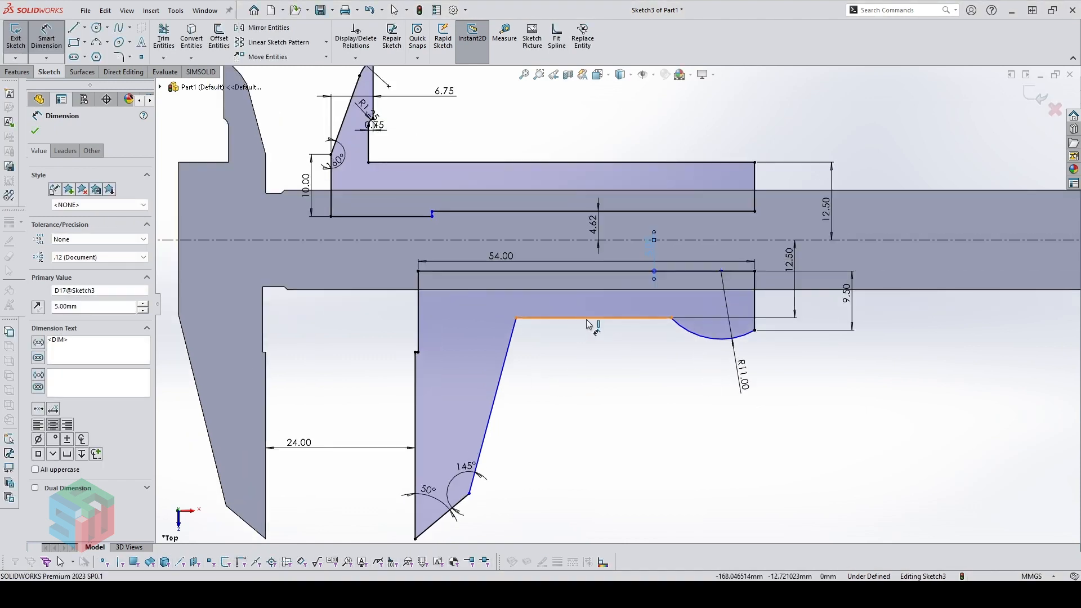
pyautogui.click(586, 319)
pyautogui.click(586, 241)
pyautogui.click(586, 337)
pyautogui.hotkey('ctrl', 'z')
pyautogui.hotkey('ctrl', 'z')
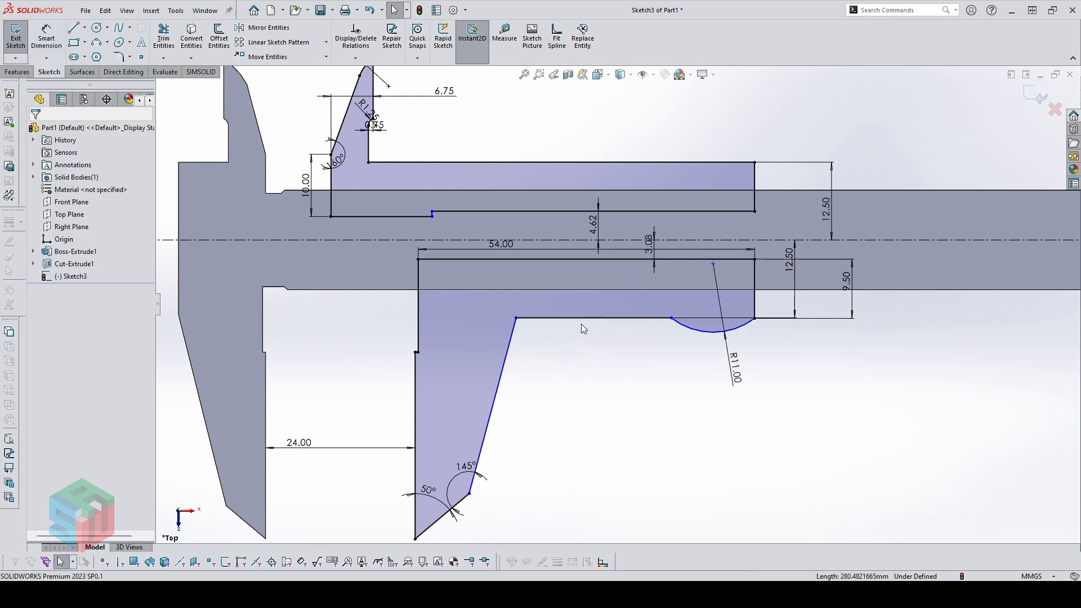
# Dimension the lower horizontal edge between the jaw and the R11 arc as 23.5 mm
pyautogui.press('d')
pyautogui.click(586, 318)
pyautogui.click(585, 343)
pyautogui.write('23')
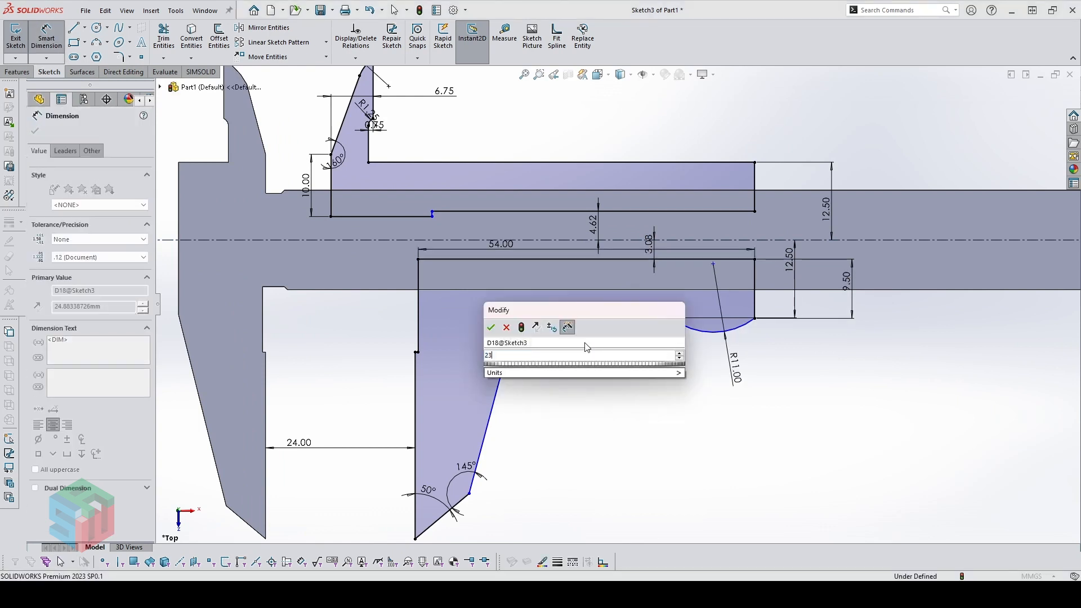
pyautogui.write('.5')
pyautogui.press('Return')
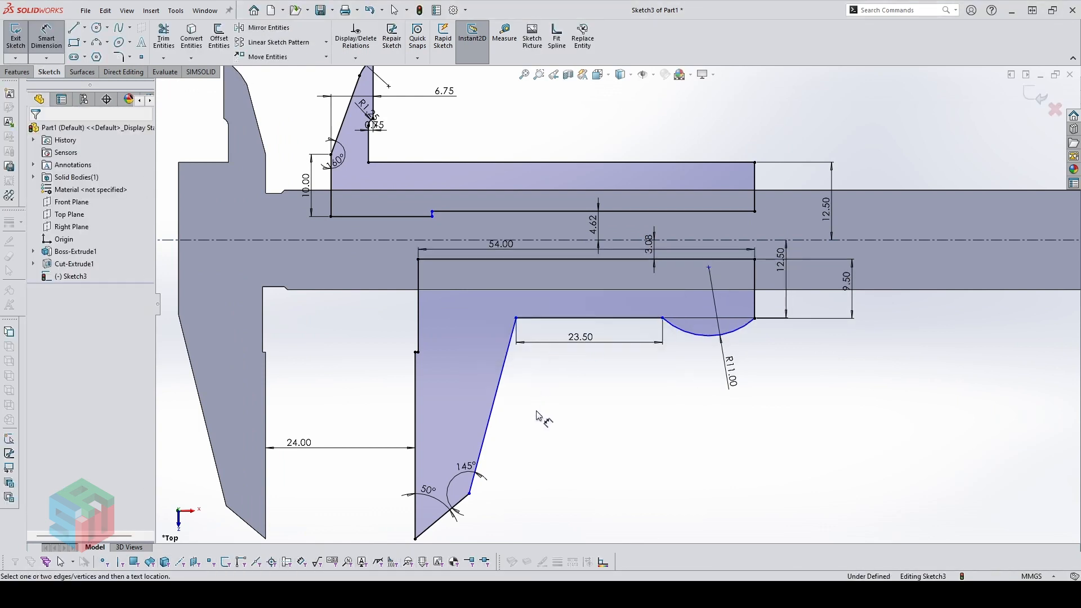
# Align the sliding jaw's outer tip corner horizontally with the matching corner of the fixed jaw
pyautogui.press('Escape')
pyautogui.click(469, 493)
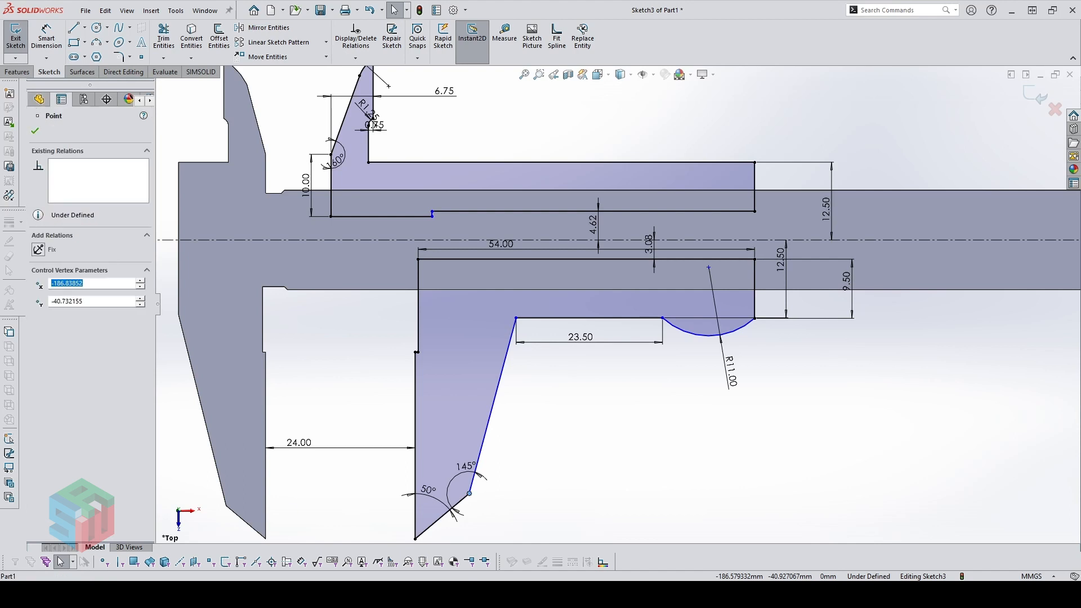
pyautogui.click(226, 509)
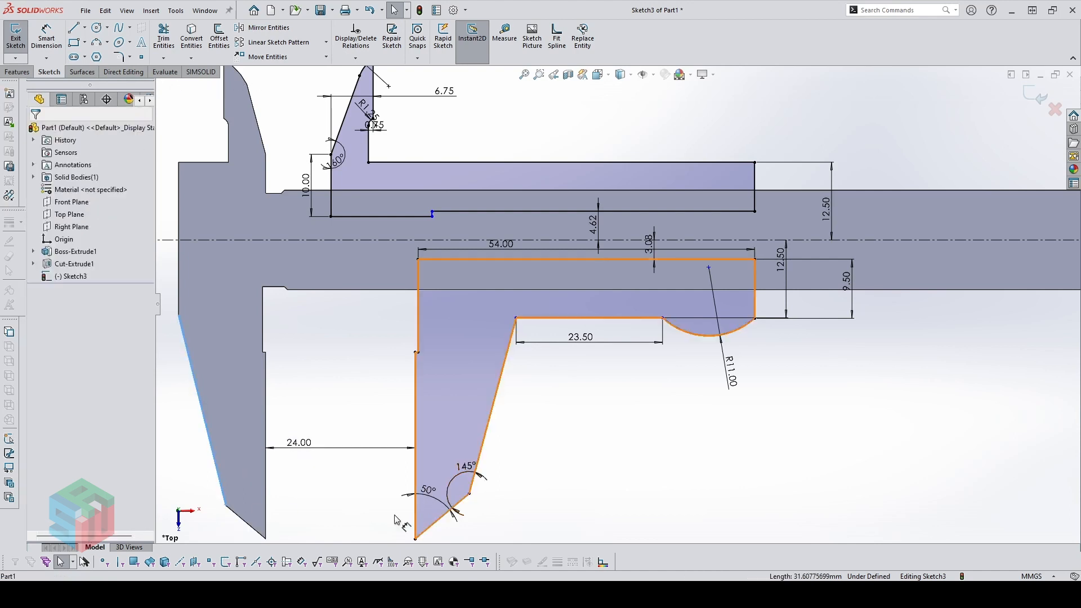
pyautogui.press('Escape')
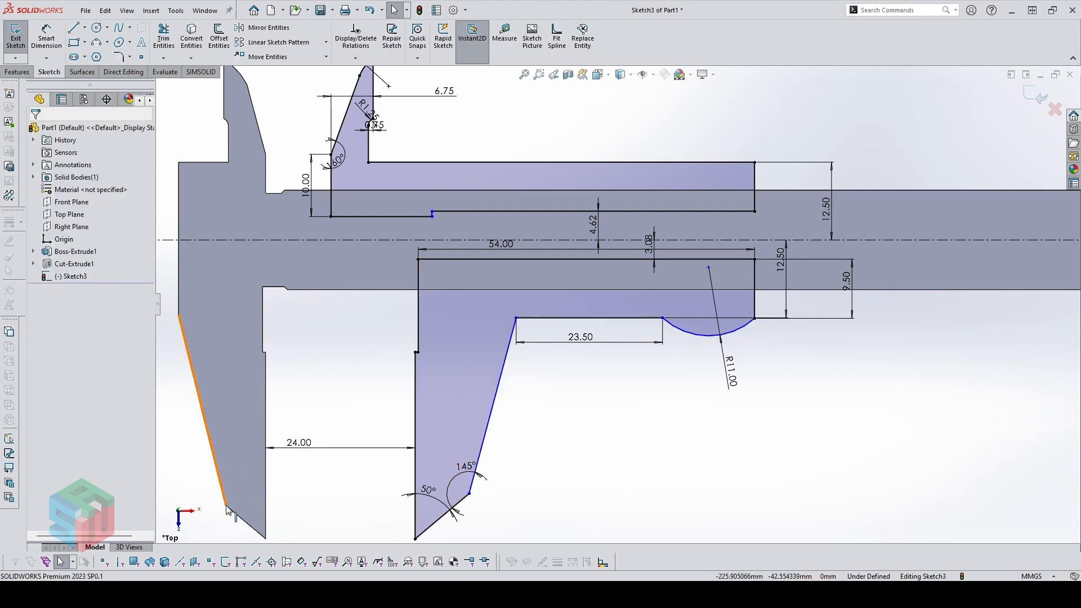
pyautogui.keyDown('ctrl'); pyautogui.click(470, 493); pyautogui.keyUp('ctrl')
pyautogui.click(501, 444)
pyautogui.click(551, 395)
pyautogui.scroll(2, 611, 371)
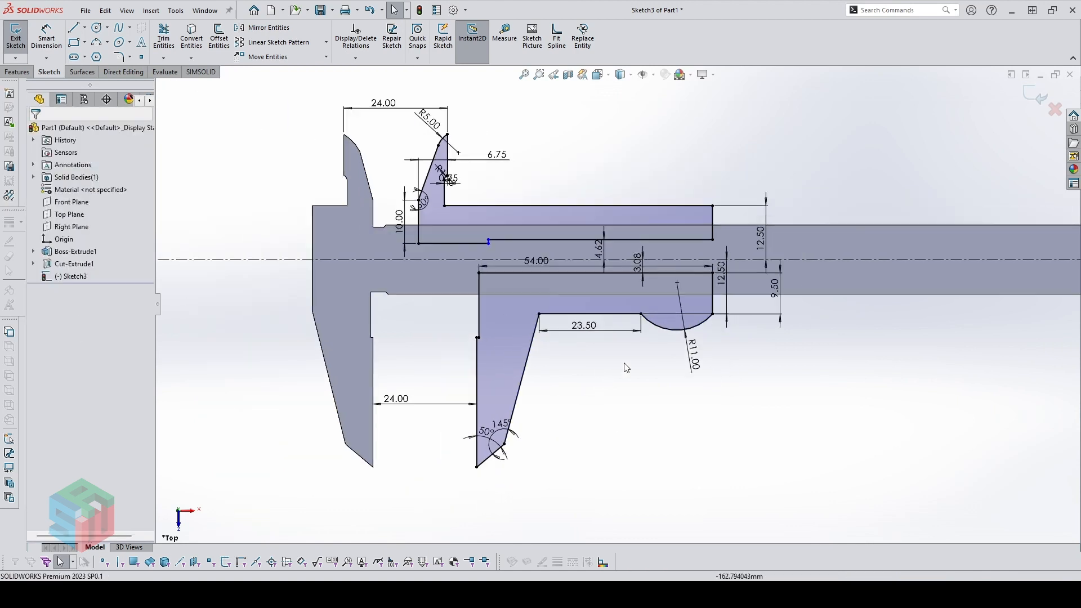
# Make the short vertical step edge of the upper profile collinear with the lower profile's inner vertical edge
pyautogui.scroll(3, 626, 368)
pyautogui.scroll(-8, 578, 291)
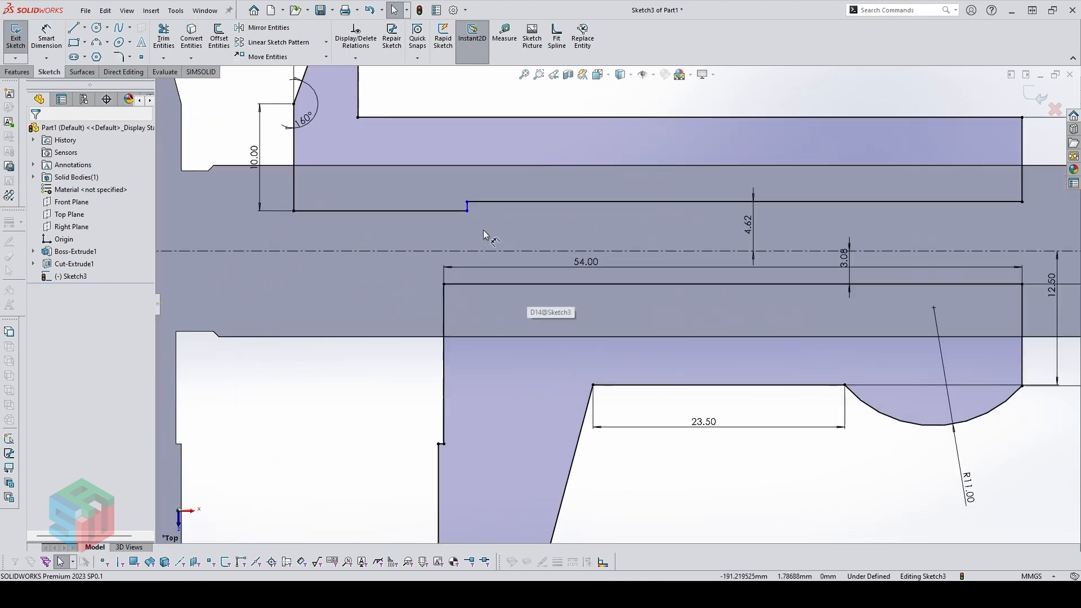
pyautogui.click(467, 205)
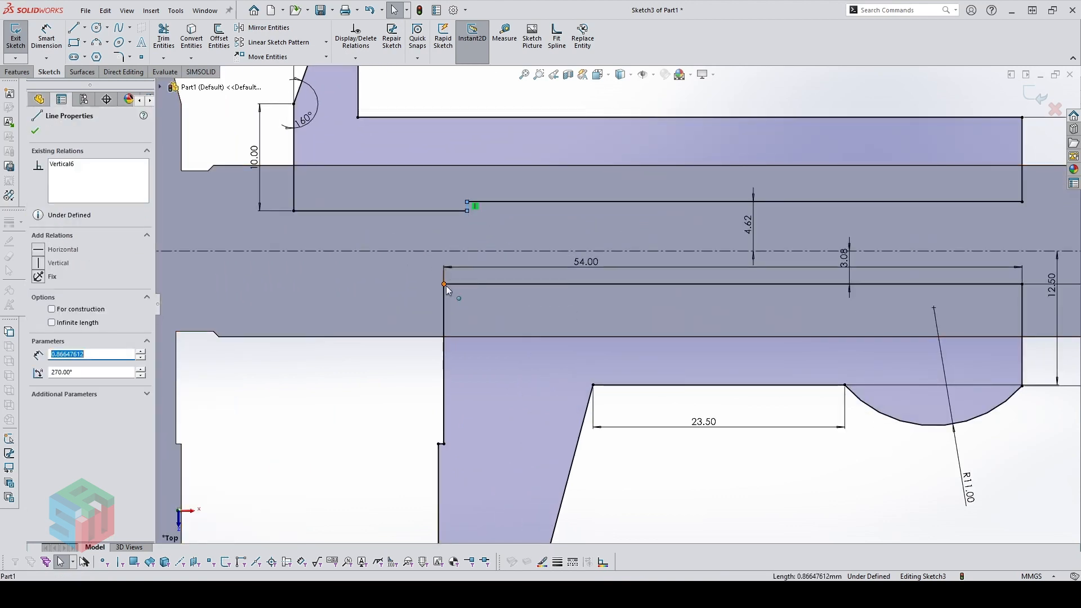
pyautogui.keyDown('ctrl'); pyautogui.click(444, 293); pyautogui.keyUp('ctrl')
pyautogui.click(513, 243)
pyautogui.scroll(5, 523, 218)
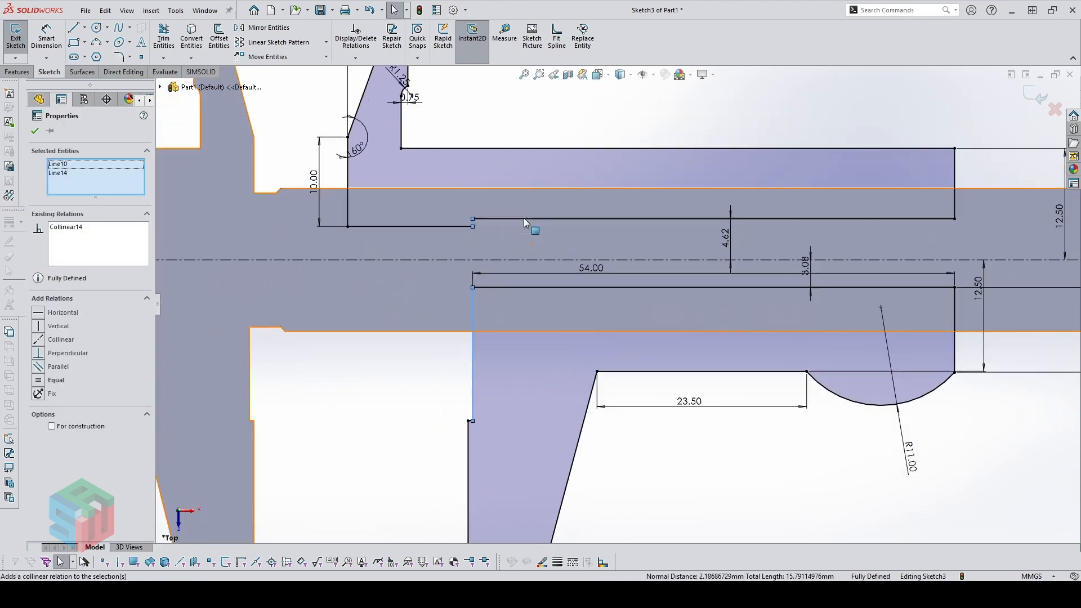
pyautogui.click(637, 164)
pyautogui.scroll(2, 739, 376)
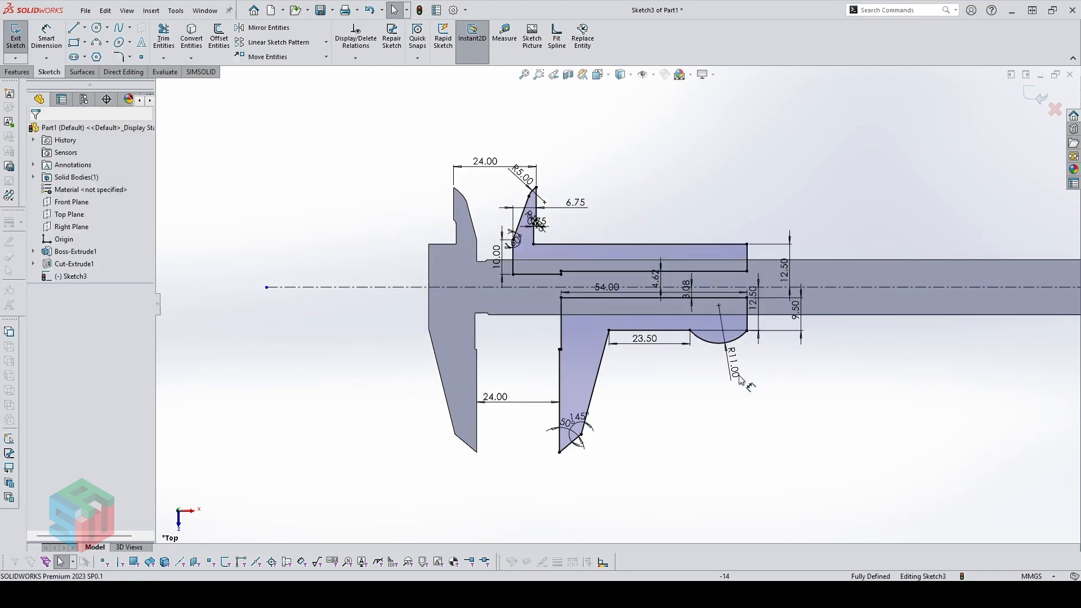
pyautogui.scroll(-2, 766, 423)
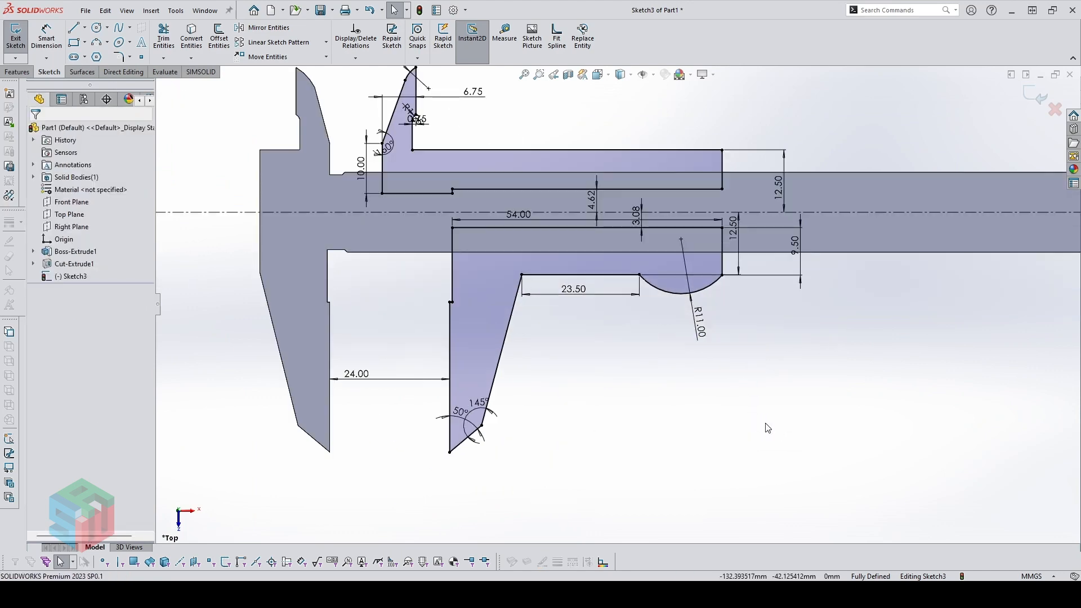
pyautogui.scroll(1, 895, 310)
pyautogui.scroll(2, 893, 250)
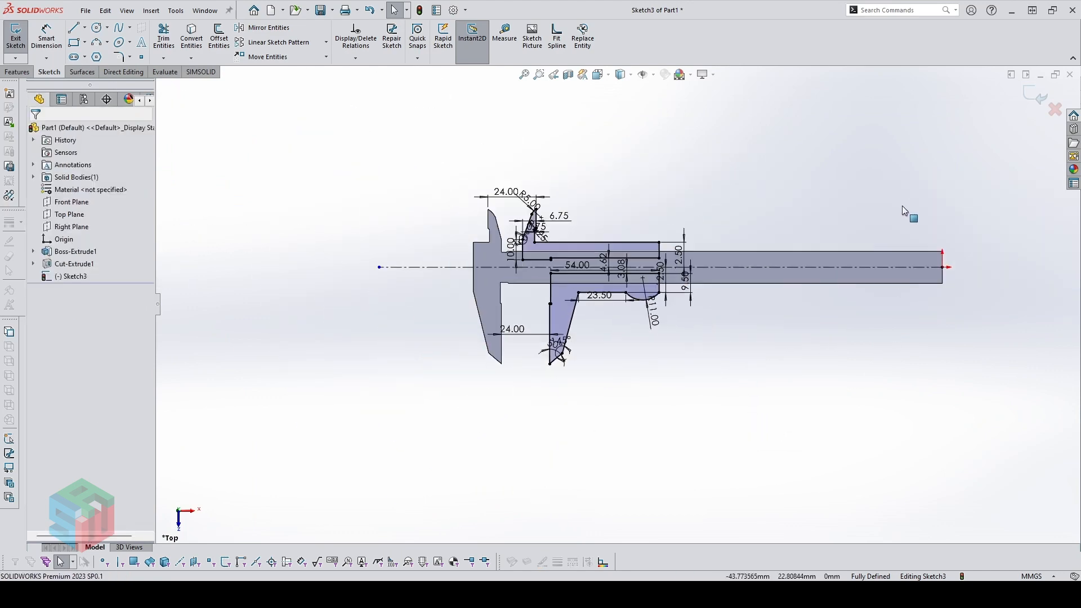
pyautogui.scroll(-1, 734, 221)
pyautogui.scroll(-1, 723, 248)
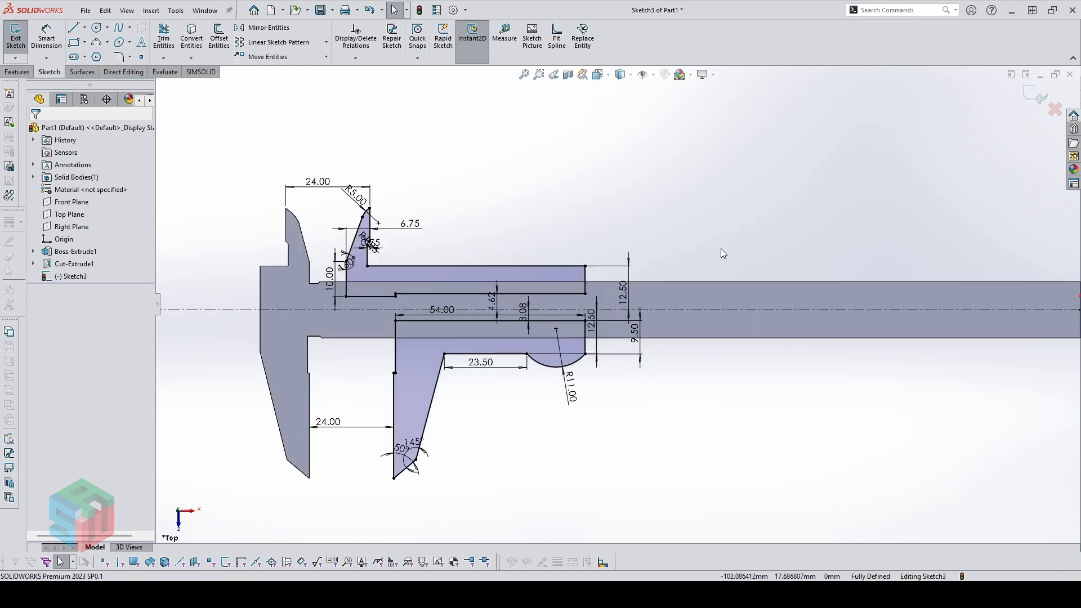
# Sketch a horizontal centreline 54 mm long across the lower profile between its vertical end edges, level with the arc's centre
pyautogui.click(85, 28)
pyautogui.click(91, 35)
pyautogui.scroll(-2, 515, 372)
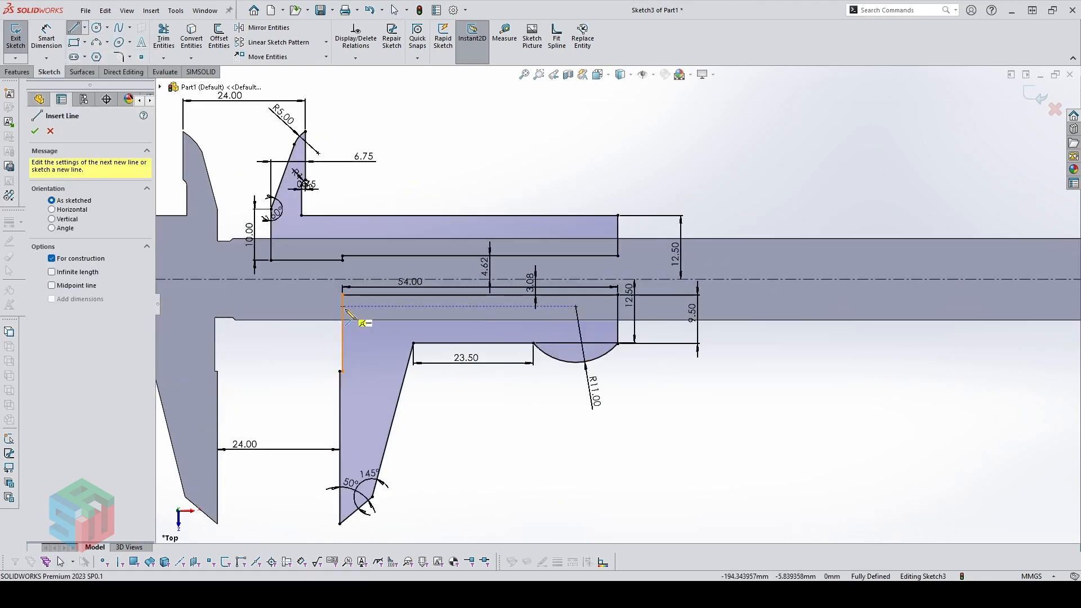
pyautogui.click(619, 309)
pyautogui.press('Escape')
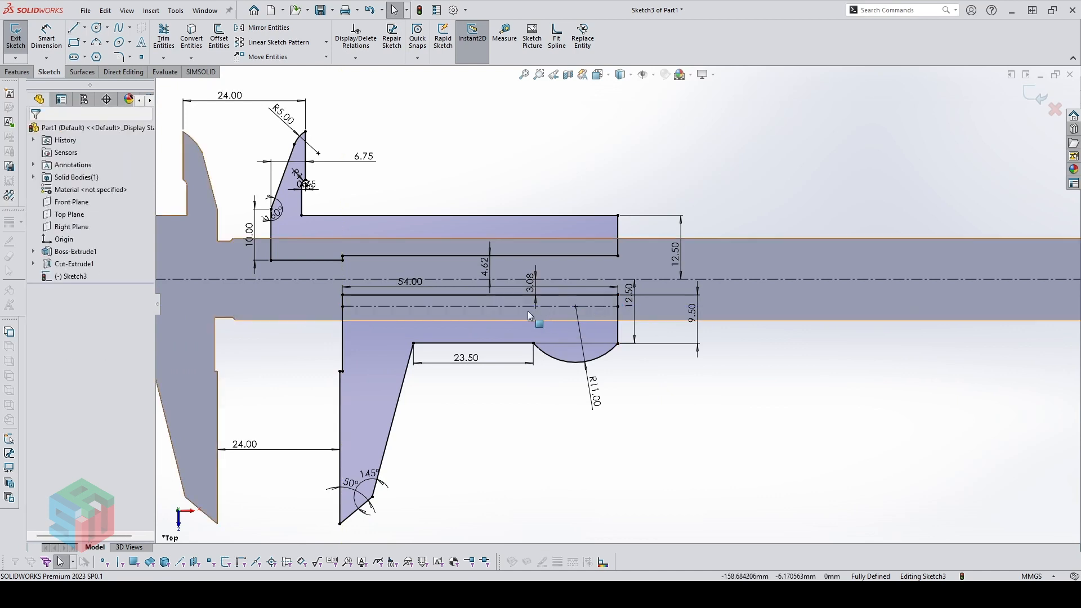
# Delete the coincident relation that ties the new centreline to the arc's centre point
pyautogui.press('d')
pyautogui.press('Escape')
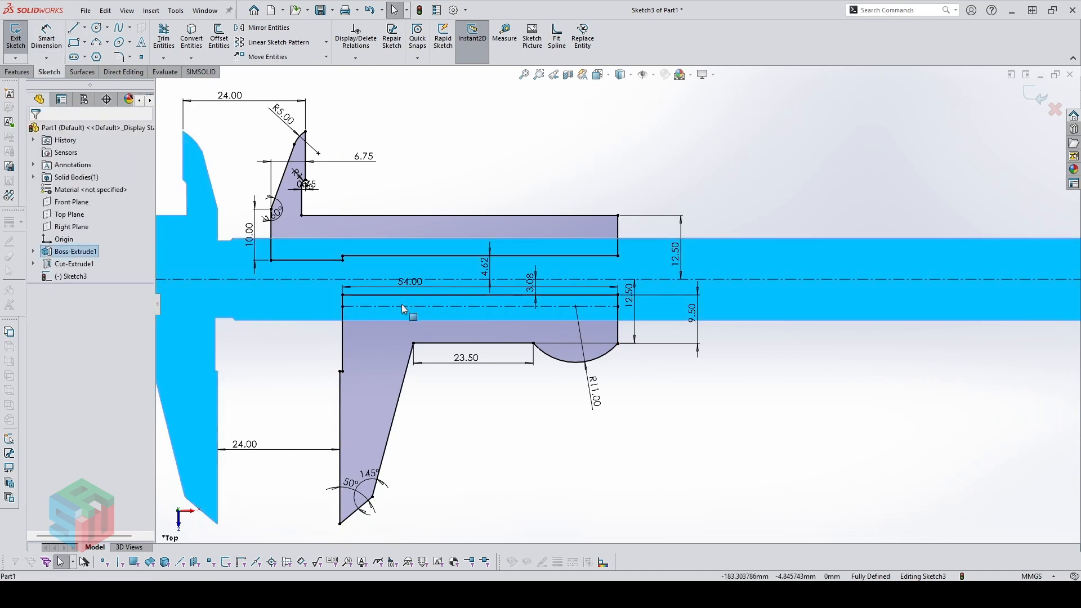
pyautogui.click(401, 306)
pyautogui.click(83, 172)
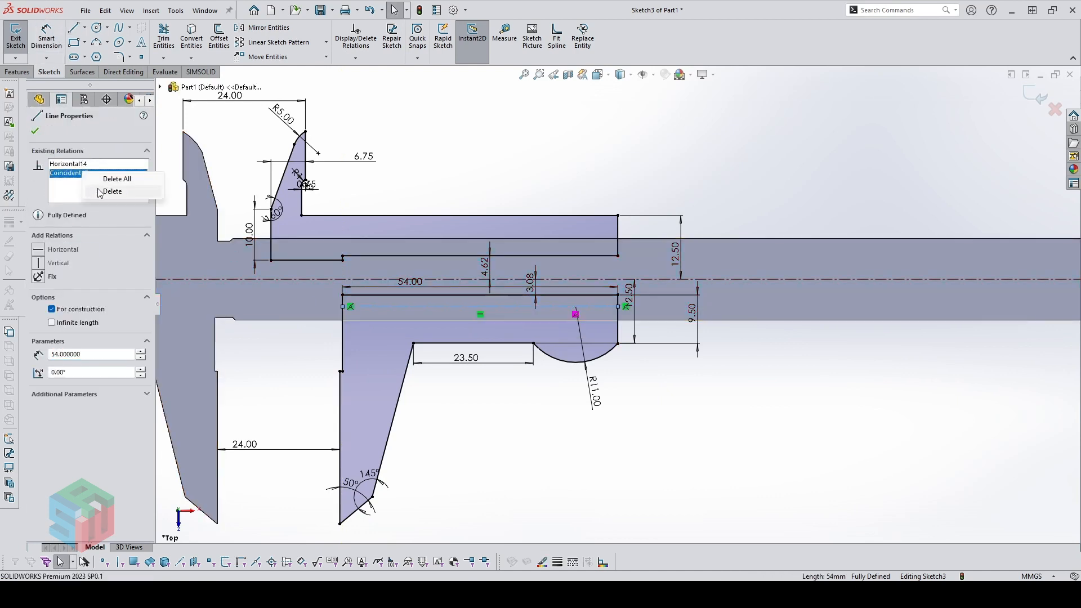
pyautogui.press('Delete')
# Dimension the new centreline 1.75 mm from the profile's lower horizontal edge and close the sketch
pyautogui.press('d')
pyautogui.click(451, 344)
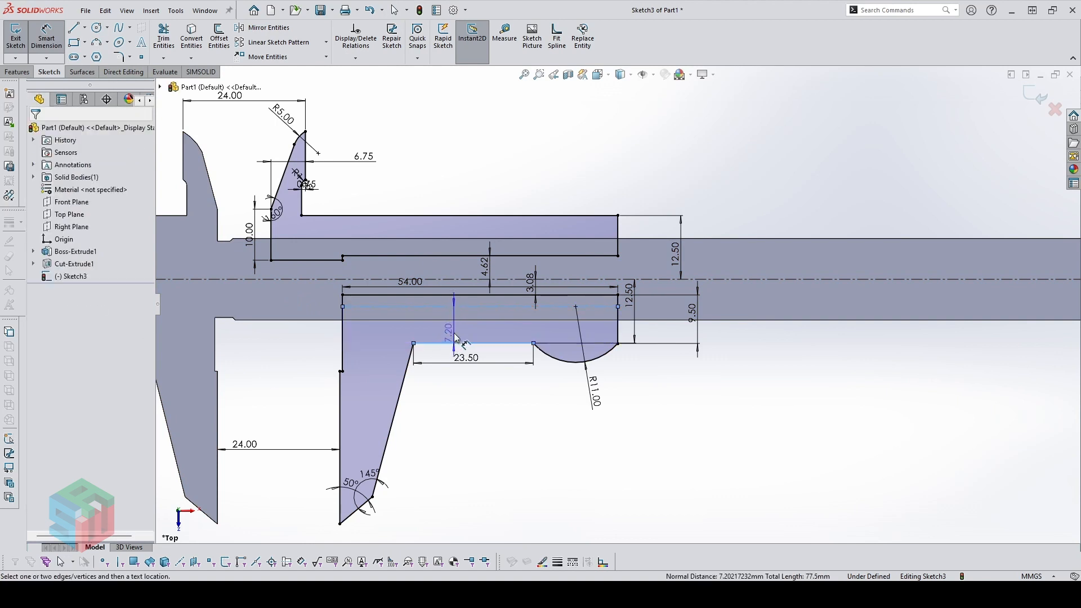
pyautogui.click(458, 330)
pyautogui.write('1.75')
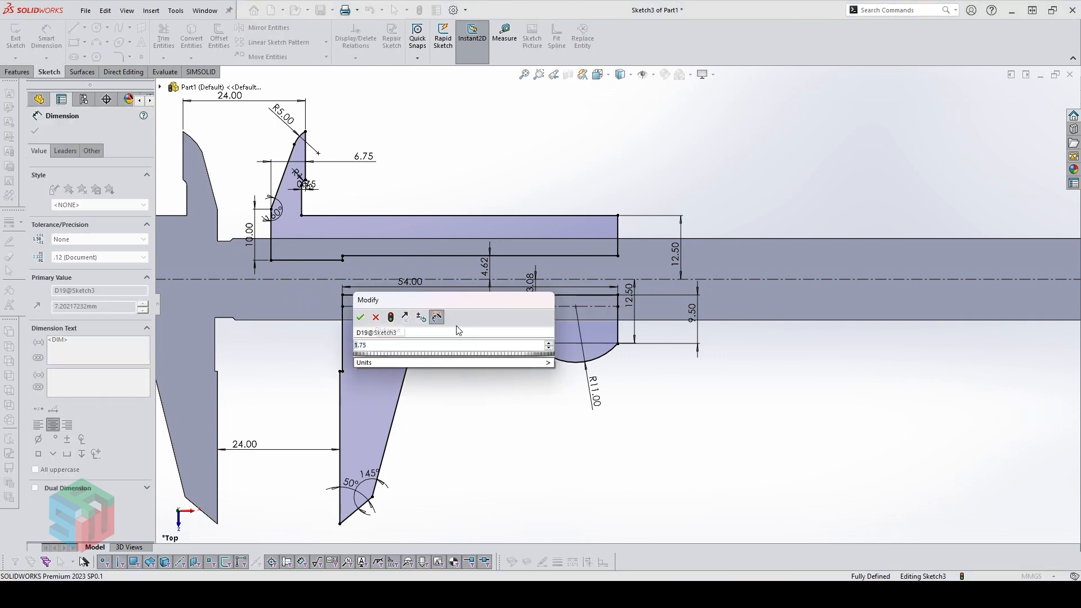
pyautogui.press('Return')
pyautogui.press('Escape')
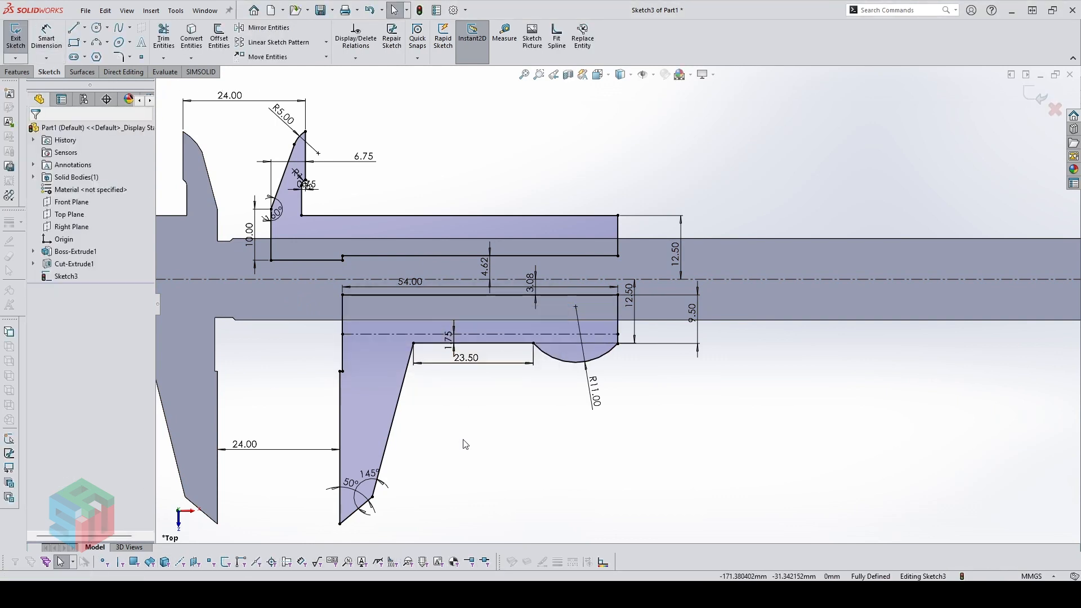
pyautogui.press('f')
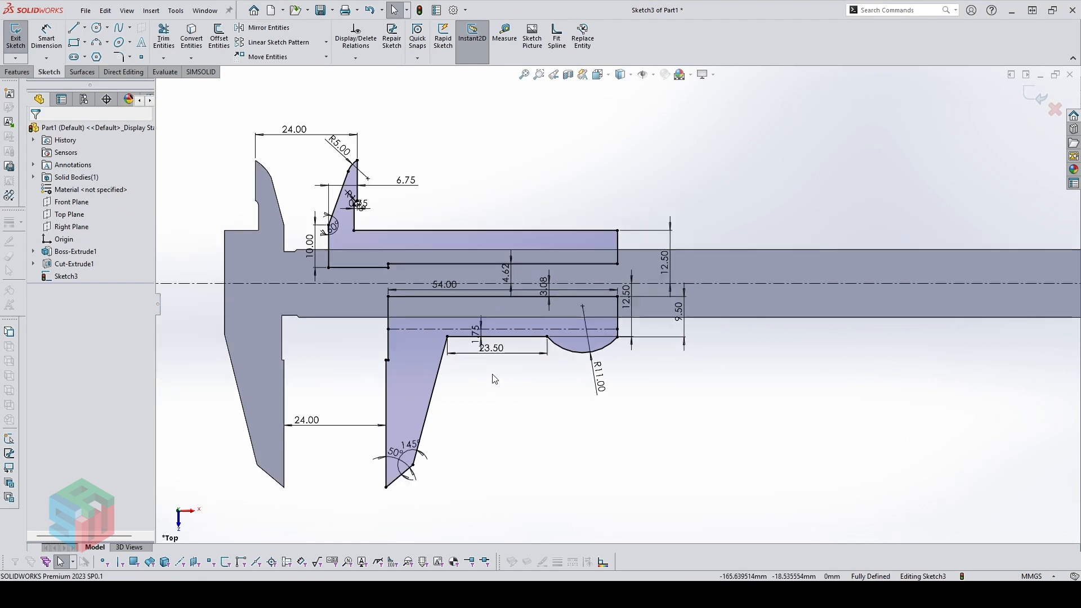
pyautogui.click(1037, 94)
# Create a reference plane perpendicular to the upper profile's long top line and coincident with that line's end away from the jaws
pyautogui.click(451, 58)
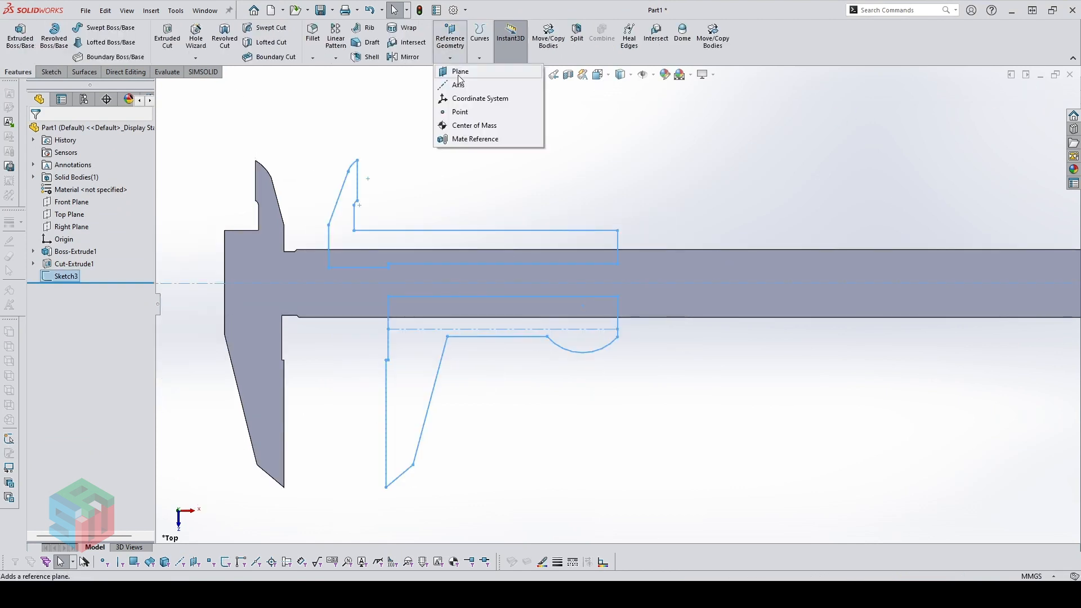
pyautogui.click(456, 171)
pyautogui.click(461, 77)
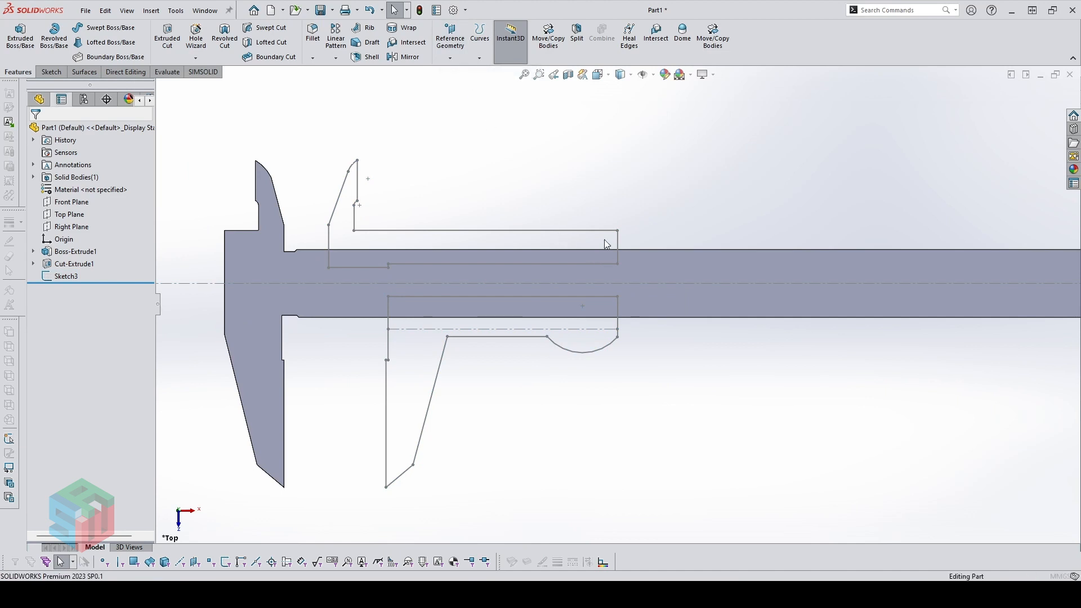
pyautogui.click(599, 231)
pyautogui.click(617, 231)
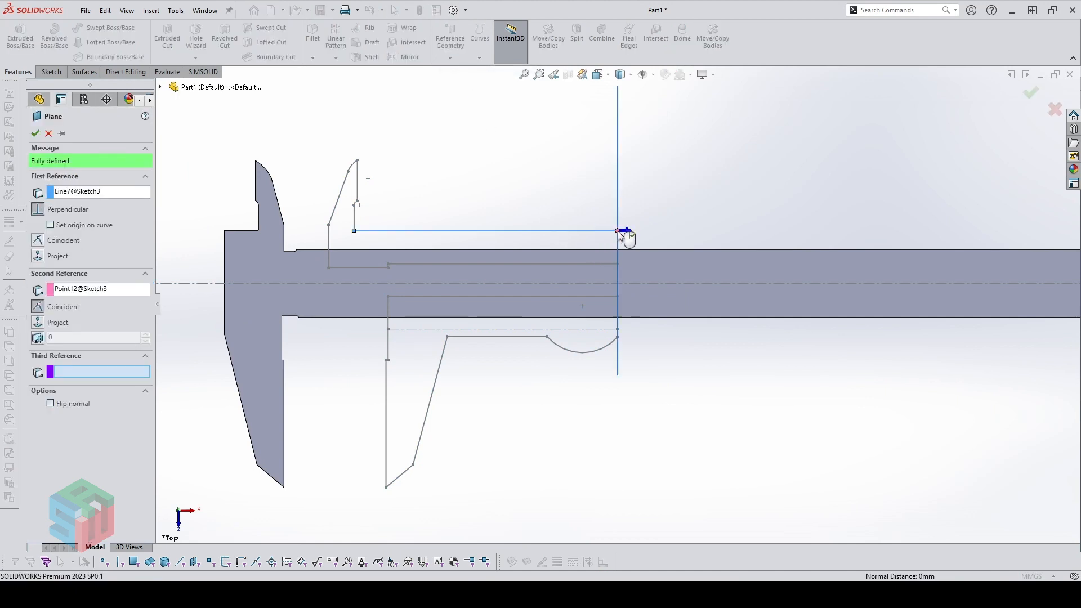
pyautogui.click(35, 133)
# Start a sketch on the new reference plane across the bar
pyautogui.moveTo(640, 295); pyautogui.dragTo(619, 243, button='middle')
pyautogui.scroll(-1, 616, 301)
pyautogui.scroll(1, 616, 301)
pyautogui.moveTo(617, 302); pyautogui.dragTo(608, 211, button='middle')
pyautogui.press('s')
pyautogui.scroll(-1, 656, 307)
pyautogui.moveTo(656, 307); pyautogui.dragTo(629, 309, button='middle')
pyautogui.scroll(1, 630, 310)
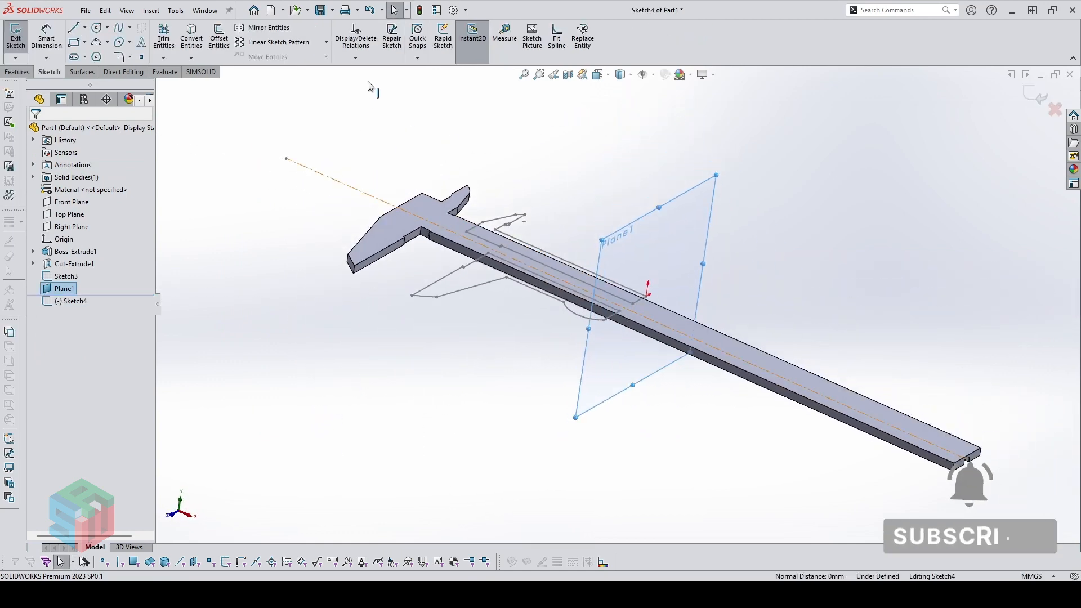
# Create intersection curves where the sketch plane cuts the bar's top face, bottom face and two long side faces
pyautogui.click(356, 59)
pyautogui.click(259, 83)
pyautogui.click(192, 58)
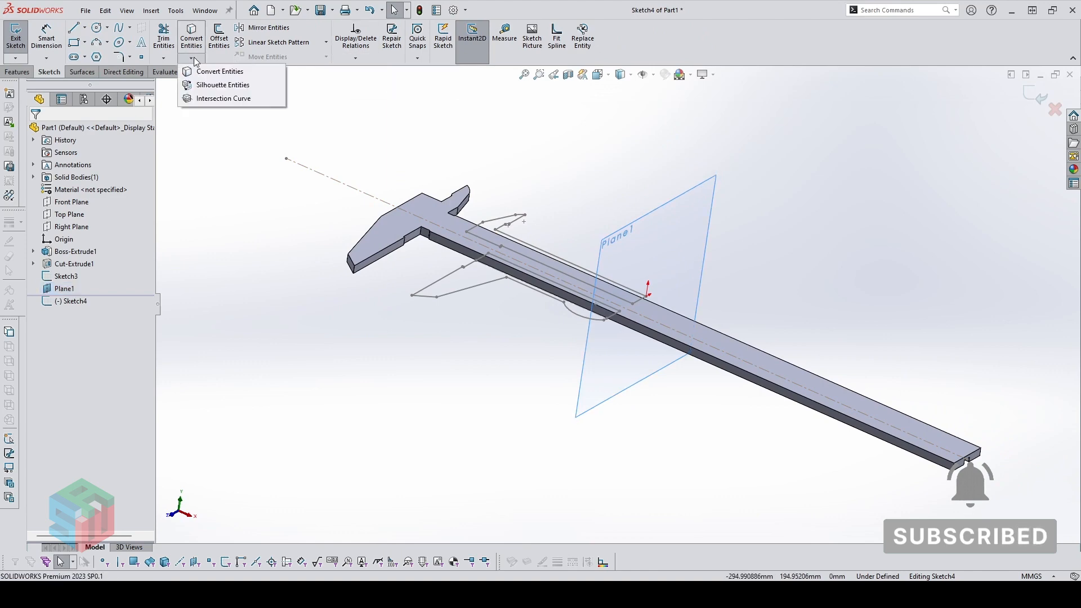
pyautogui.click(216, 98)
pyautogui.scroll(-1, 646, 305)
pyautogui.click(647, 307)
pyautogui.scroll(1, 642, 293)
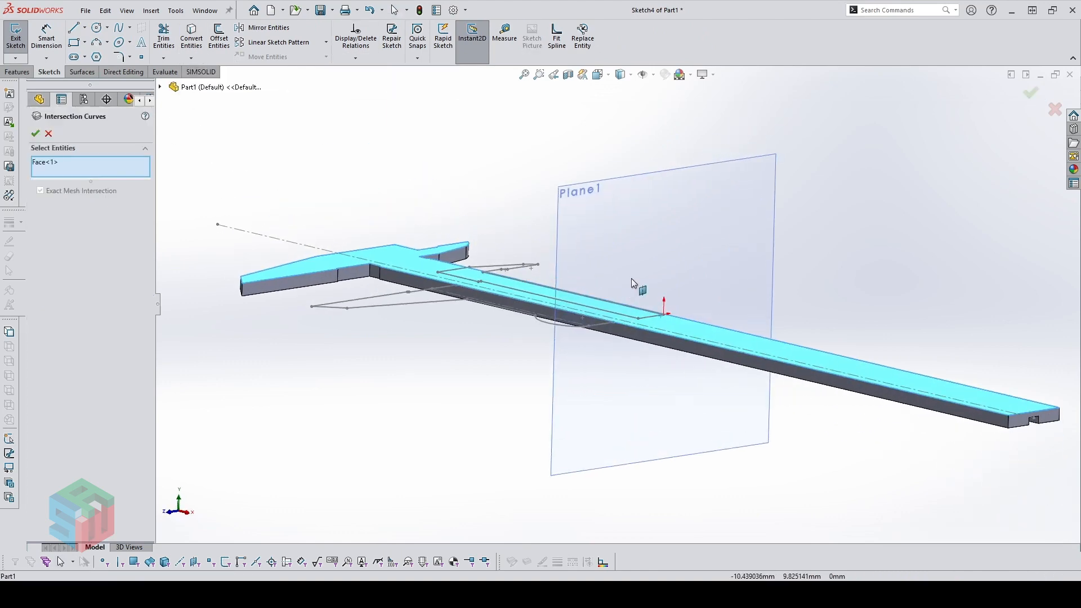
pyautogui.click(630, 332)
pyautogui.moveTo(629, 332); pyautogui.dragTo(570, 265, button='middle')
pyautogui.click(658, 289)
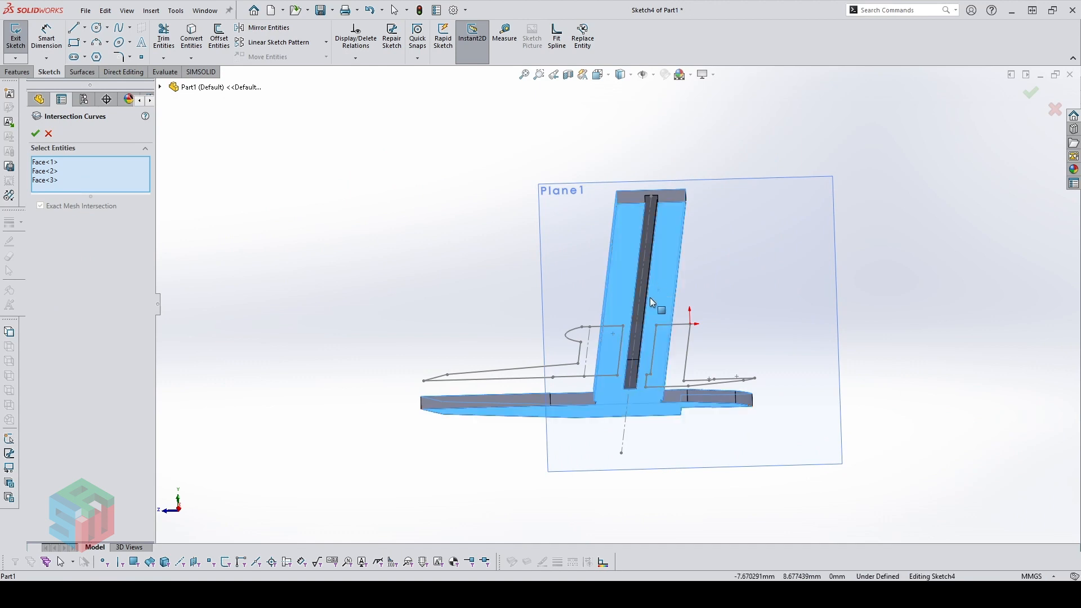
pyautogui.moveTo(657, 290); pyautogui.dragTo(624, 324, button='middle')
pyautogui.rightClick(623, 326)
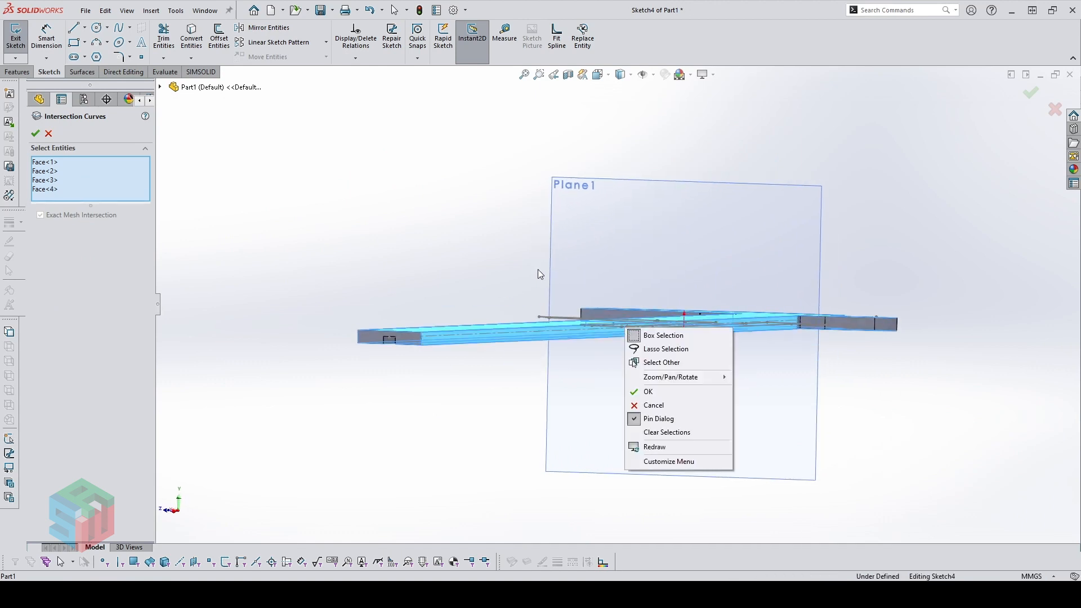
pyautogui.click(644, 394)
pyautogui.moveTo(617, 406); pyautogui.dragTo(652, 343, button='middle')
pyautogui.press('Escape')
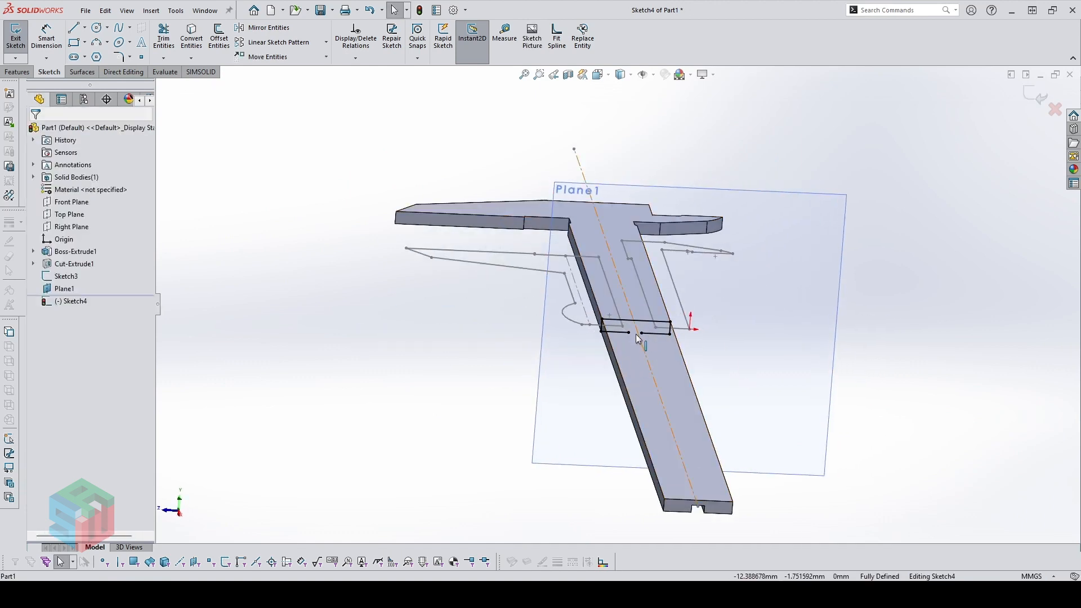
# View the sketch plane straight on and hide the reference plane
pyautogui.hotkey('ctrl', '8')
pyautogui.scroll(-2, 640, 316)
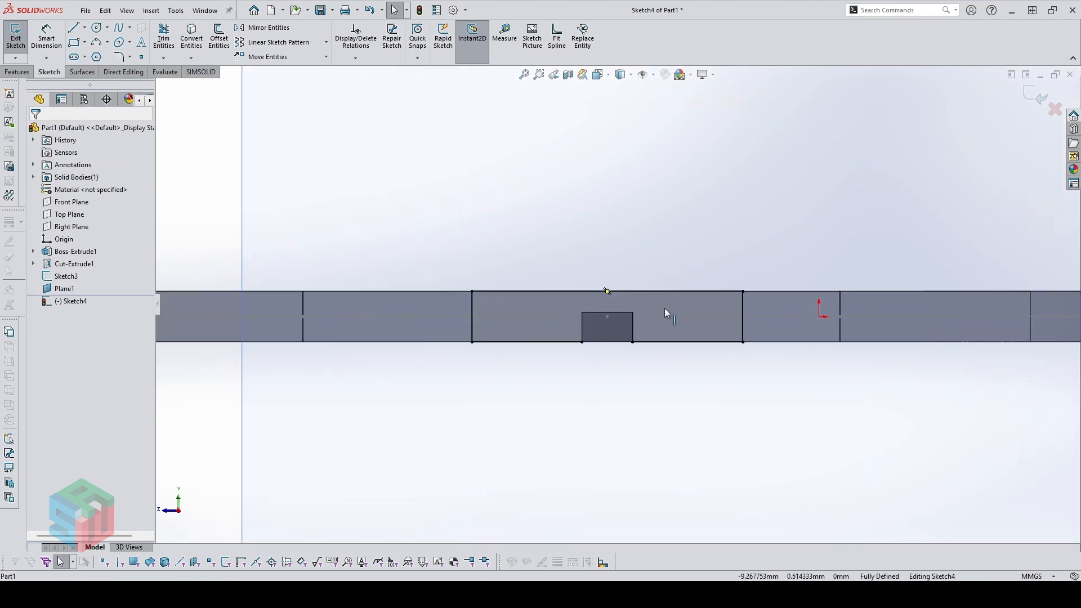
pyautogui.click(96, 289)
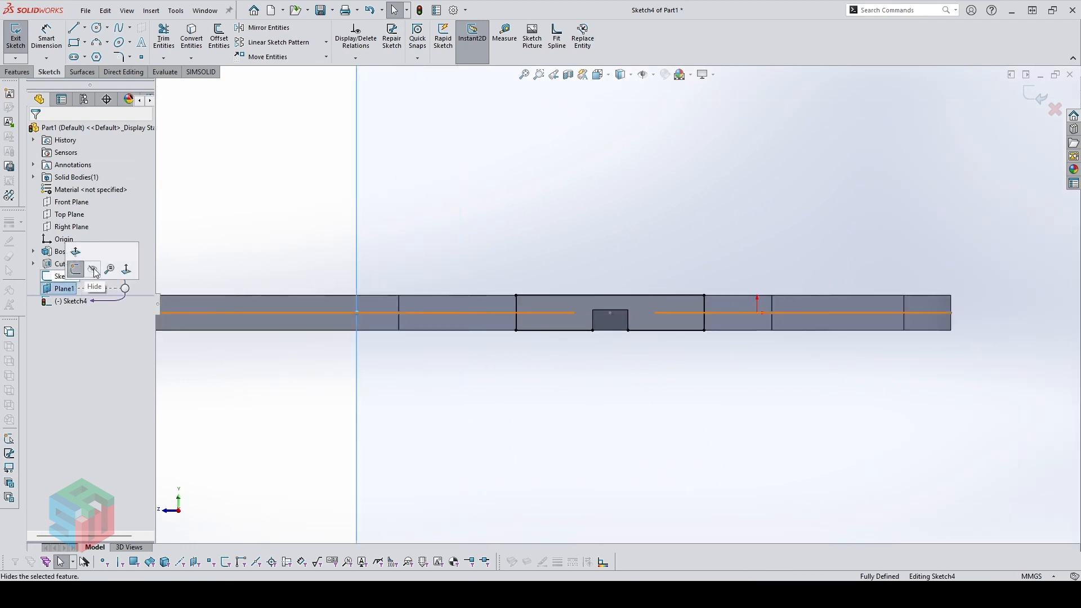
pyautogui.scroll(-1, 749, 323)
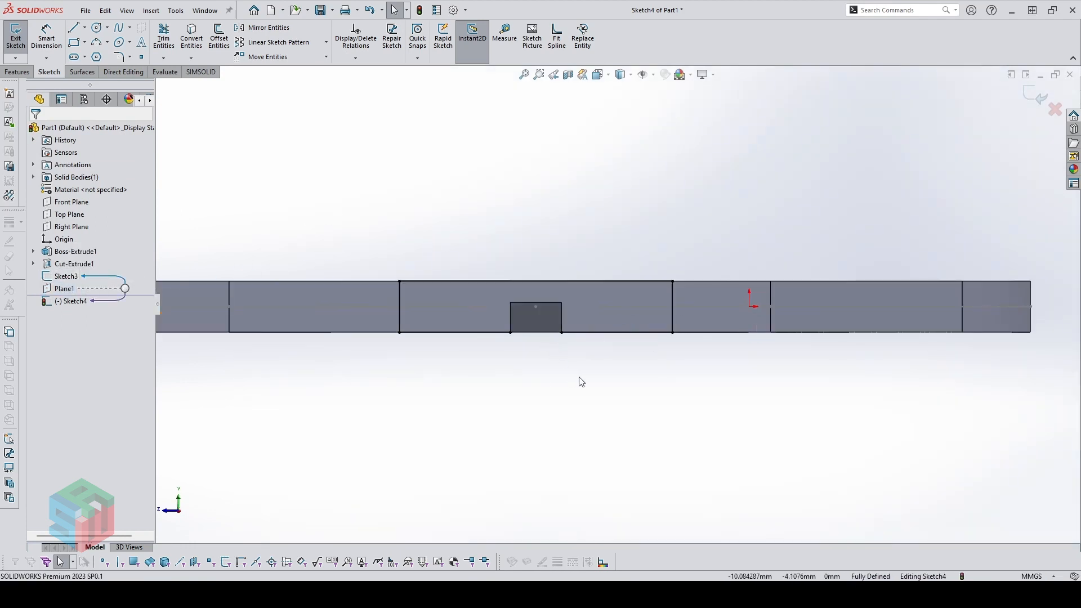
# Extend the section's bottom line across the groove opening to close the bar's rectangular outline
pyautogui.scroll(-1, 579, 377)
pyautogui.press('t')
pyautogui.moveTo(601, 304)
pyautogui.mouseDown()
pyautogui.moveTo(595, 337)
pyautogui.moveTo(490, 323)
pyautogui.moveTo(713, 333)
pyautogui.moveTo(708, 309)
pyautogui.mouseUp()
pyautogui.press('Escape')
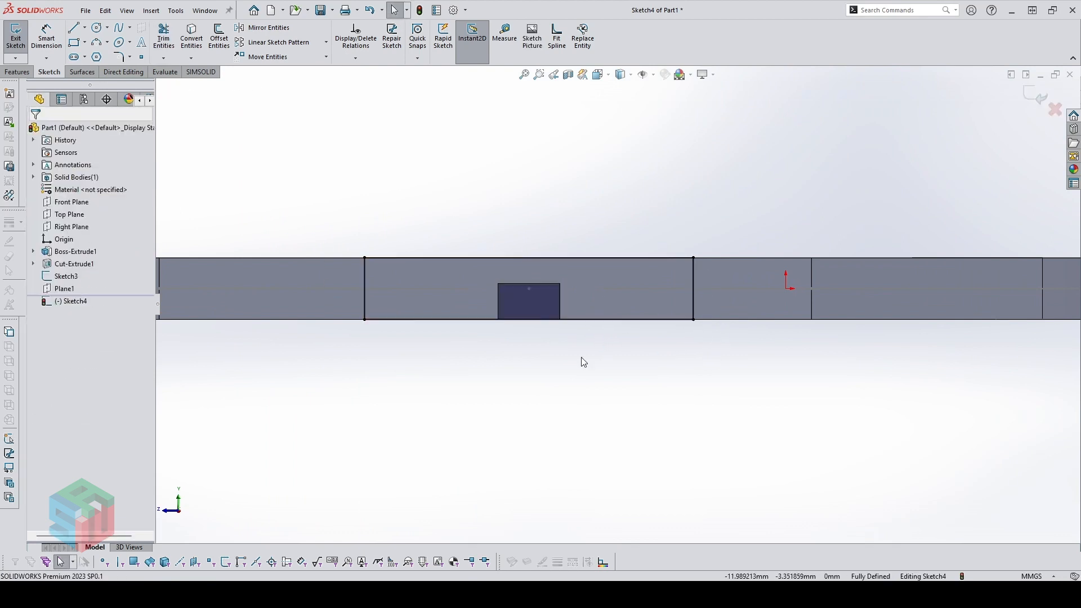
# Offset the section's top and two side lines 0.1 mm outward without chain selection, turning the base lines into construction geometry
pyautogui.scroll(1, 585, 372)
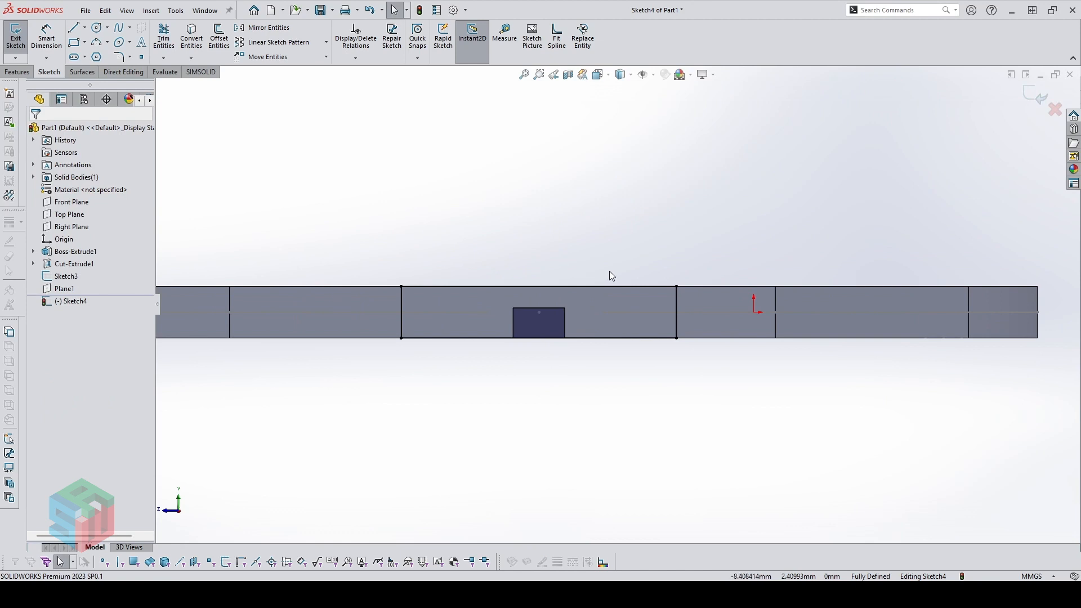
pyautogui.scroll(-1, 609, 271)
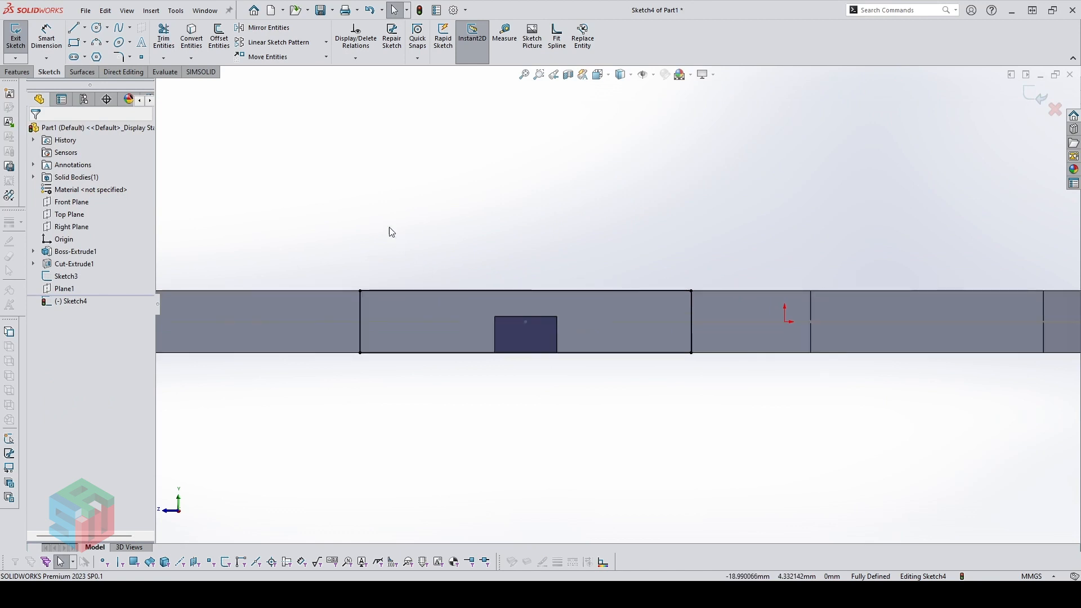
pyautogui.moveTo(380, 215); pyautogui.dragTo(397, 197, button='right')
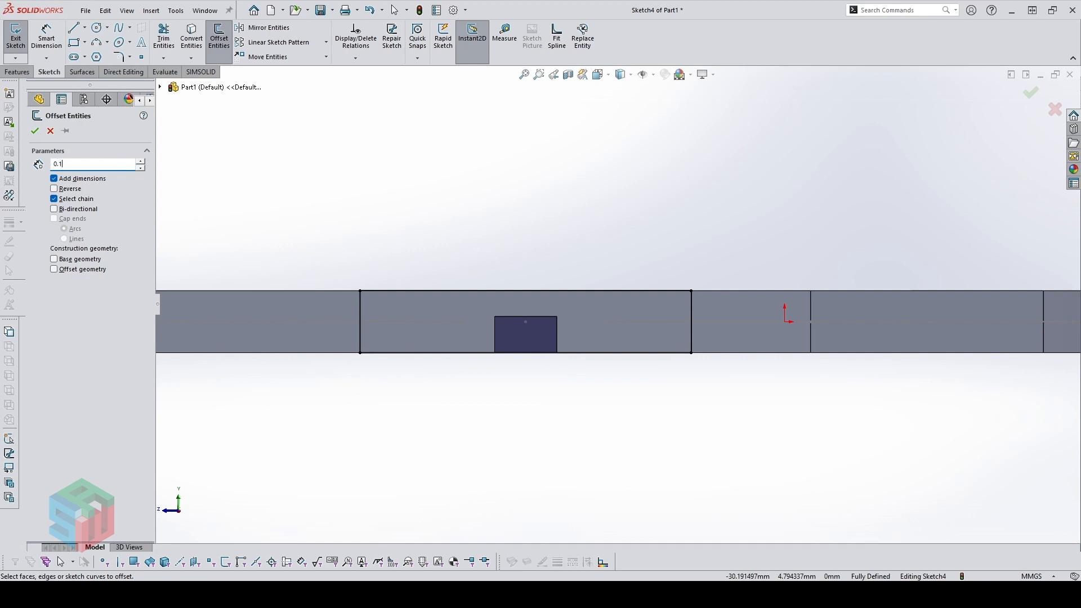
pyautogui.click(76, 306)
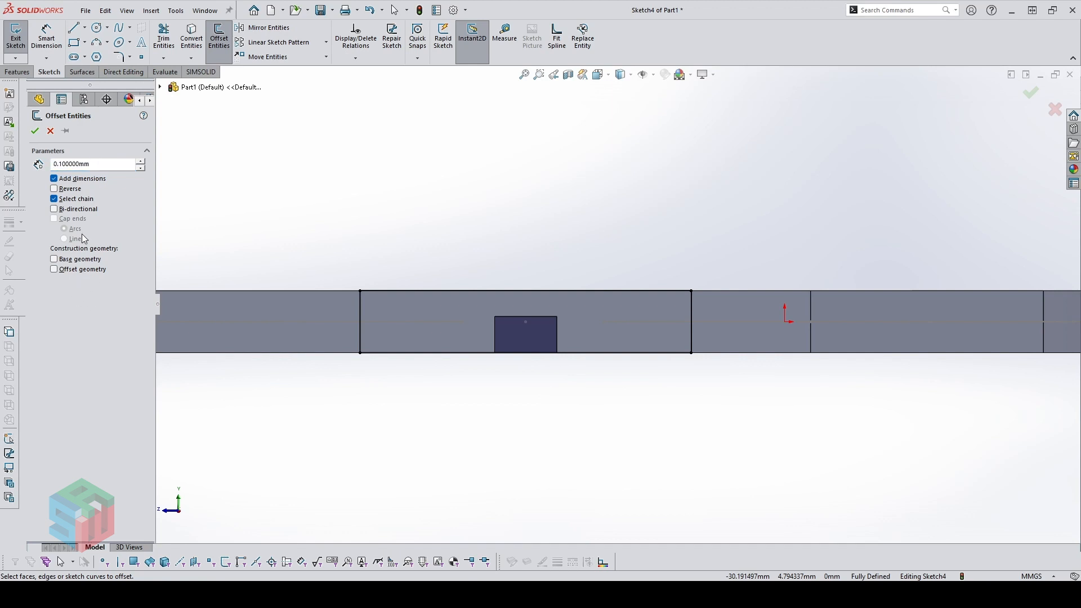
pyautogui.click(73, 201)
pyautogui.scroll(-1, 517, 303)
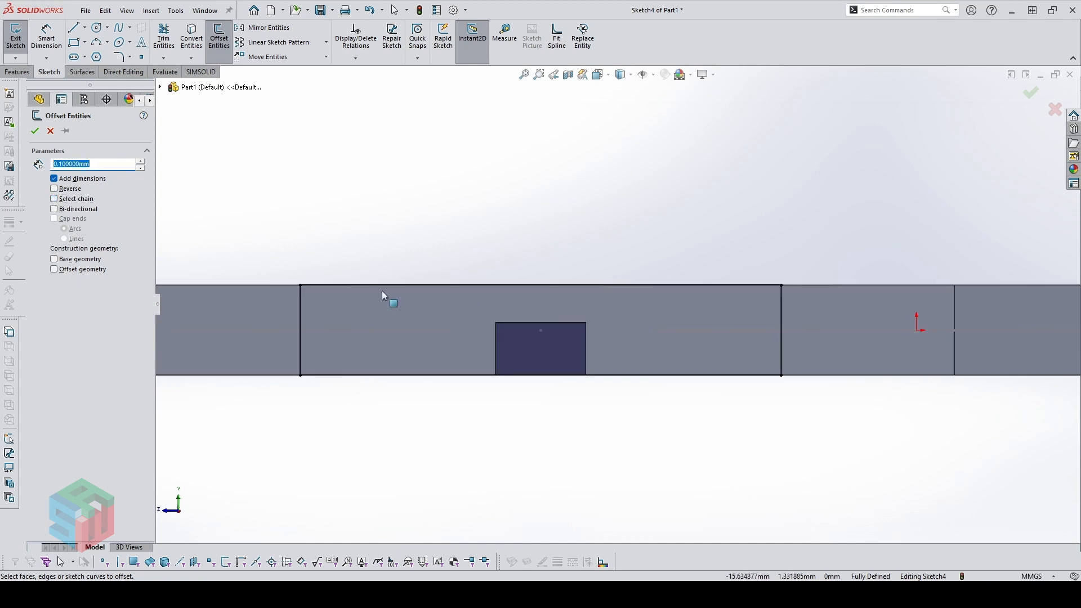
pyautogui.click(322, 285)
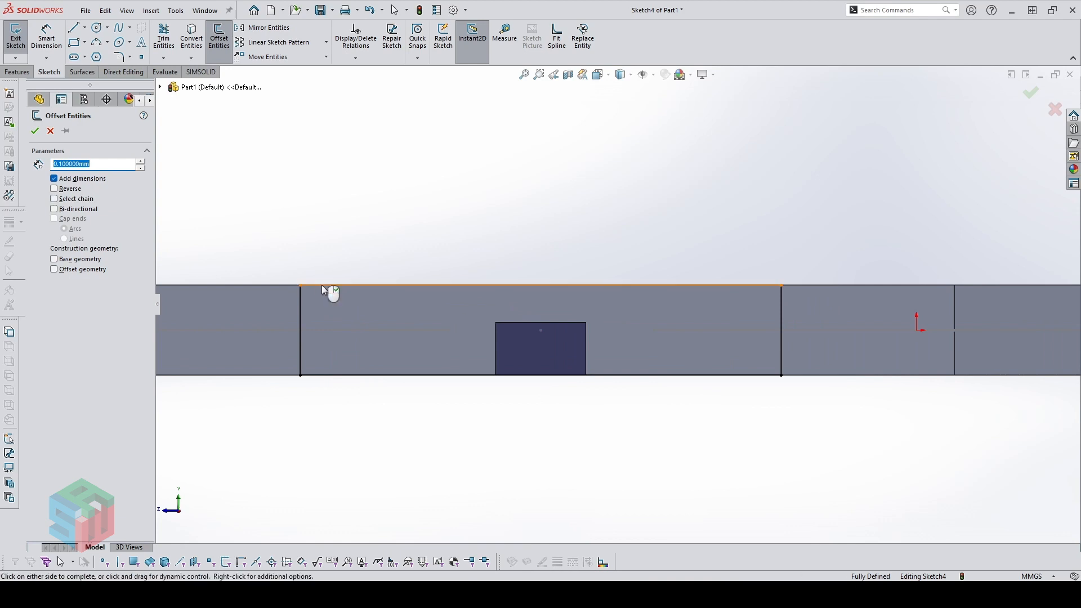
pyautogui.click(782, 316)
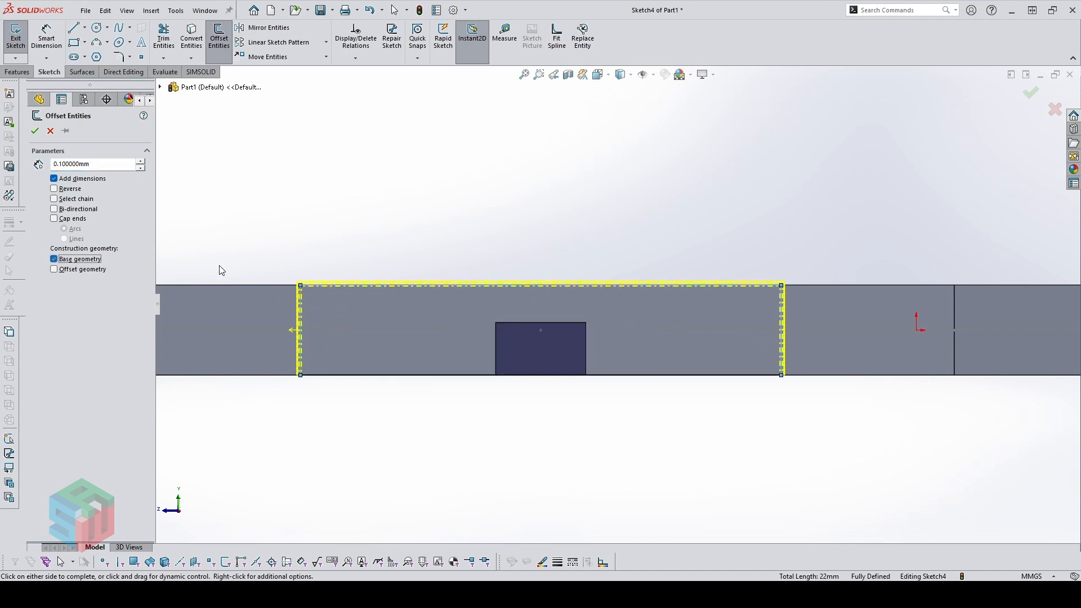
pyautogui.click(34, 132)
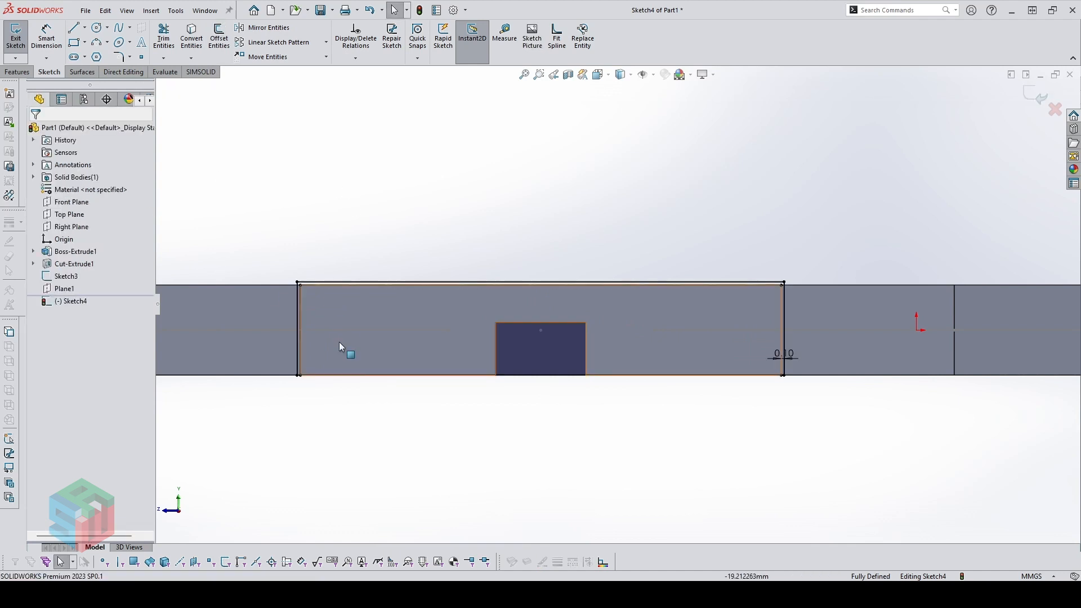
# Extend the section's bottom line at both ends to meet the offset side lines
pyautogui.scroll(-4, 342, 364)
pyautogui.press('t')
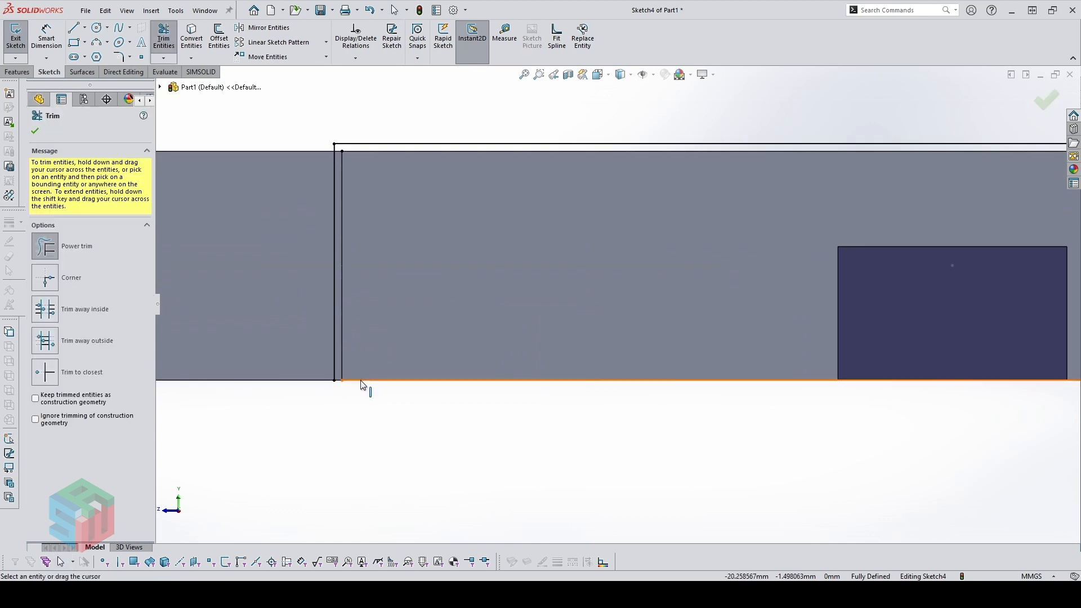
pyautogui.scroll(3, 880, 379)
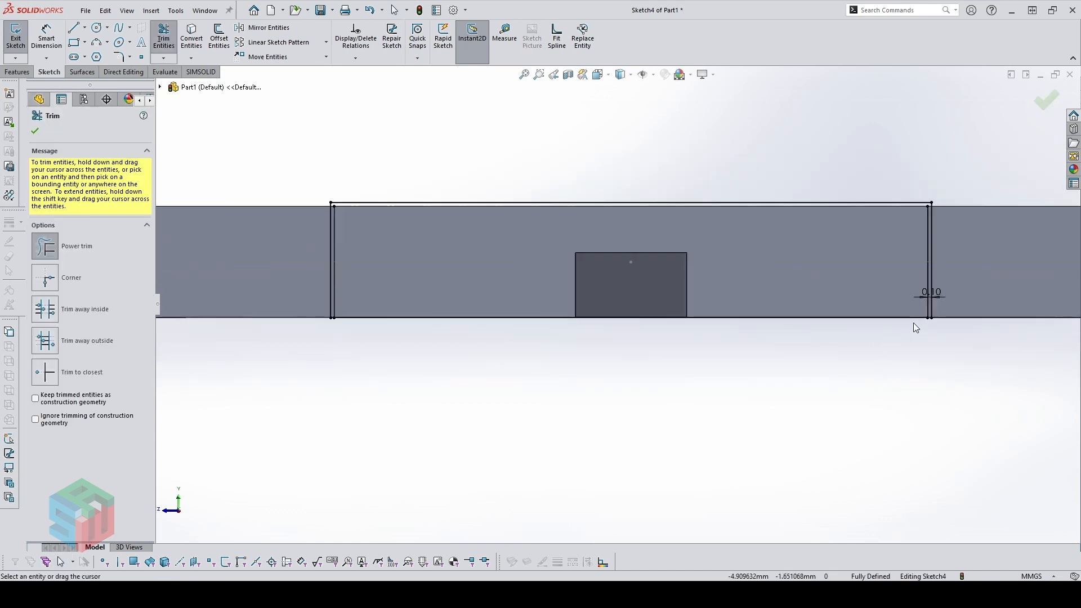
pyautogui.click(951, 317)
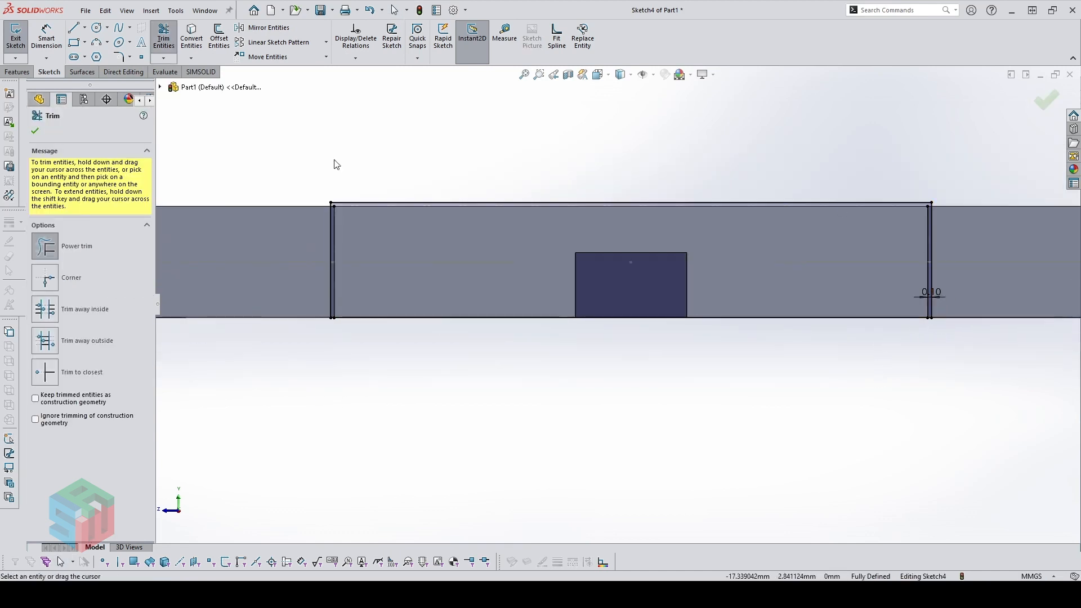
pyautogui.press('Escape')
pyautogui.scroll(2, 733, 228)
pyautogui.scroll(-1, 743, 172)
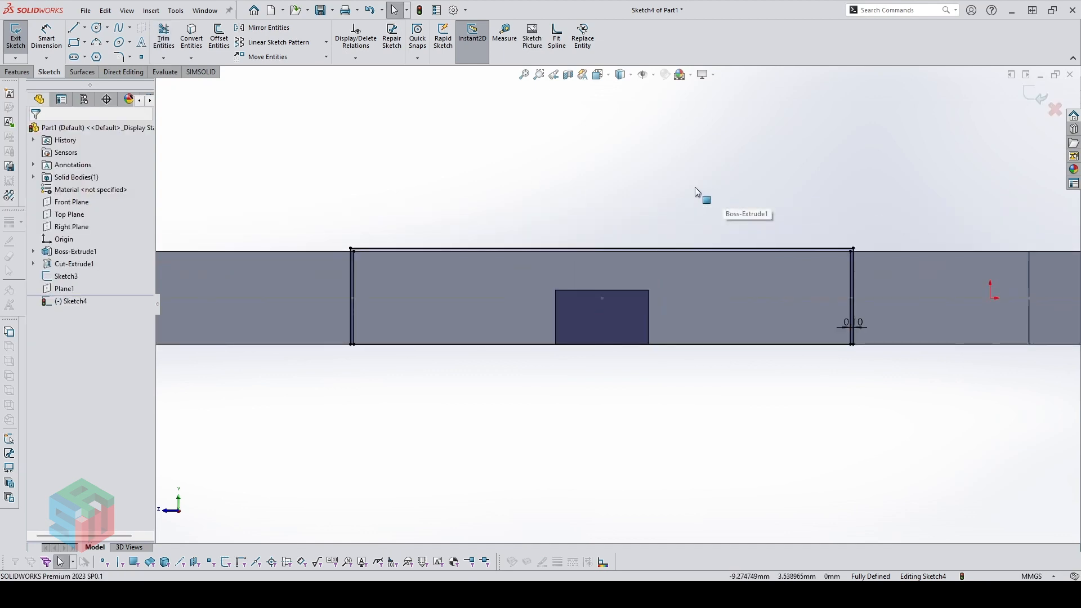
# Sketch a corner rectangle about 20.1 mm wide and 7.1 mm high enclosing the offset bar profile
pyautogui.scroll(1, 611, 240)
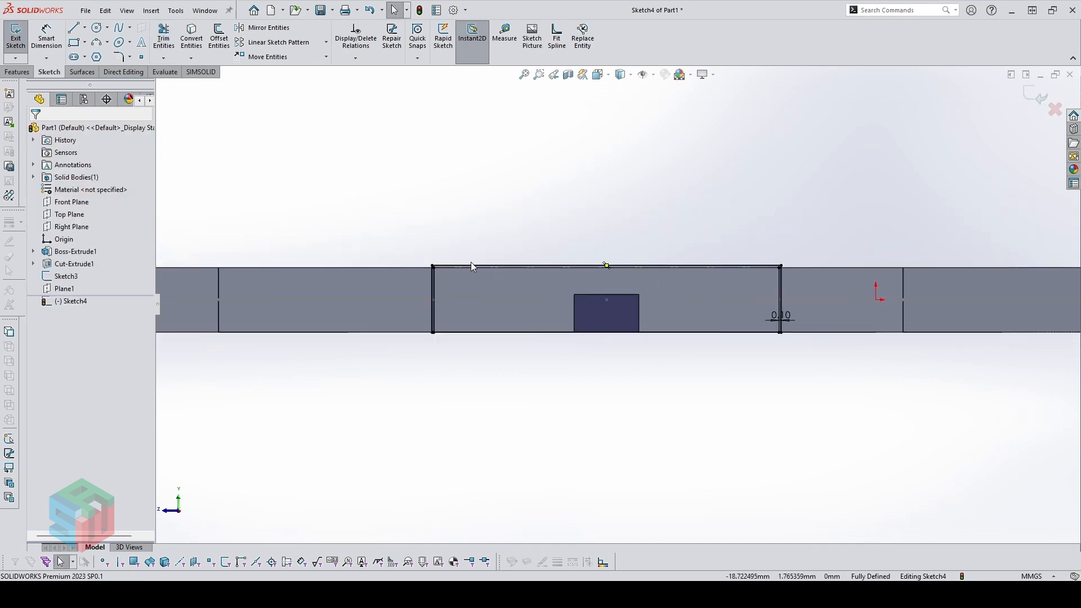
pyautogui.scroll(-1, 434, 251)
pyautogui.press('r')
pyautogui.click(386, 217)
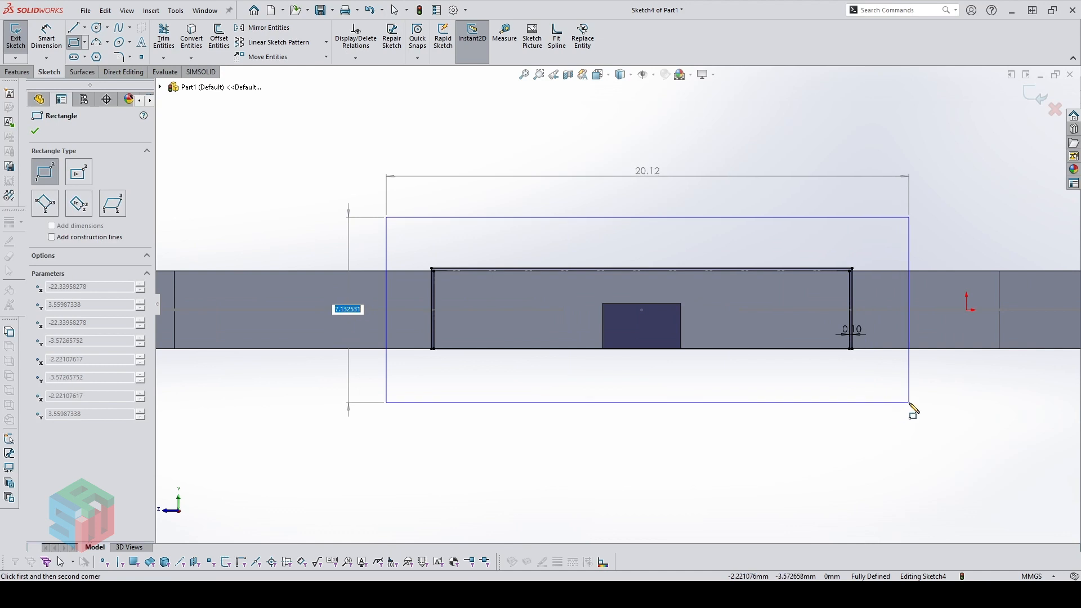
pyautogui.click(909, 403)
# Dimension the rectangle's bottom edge 2 mm from the bottom line of the inner profile
pyautogui.press('d')
pyautogui.click(506, 349)
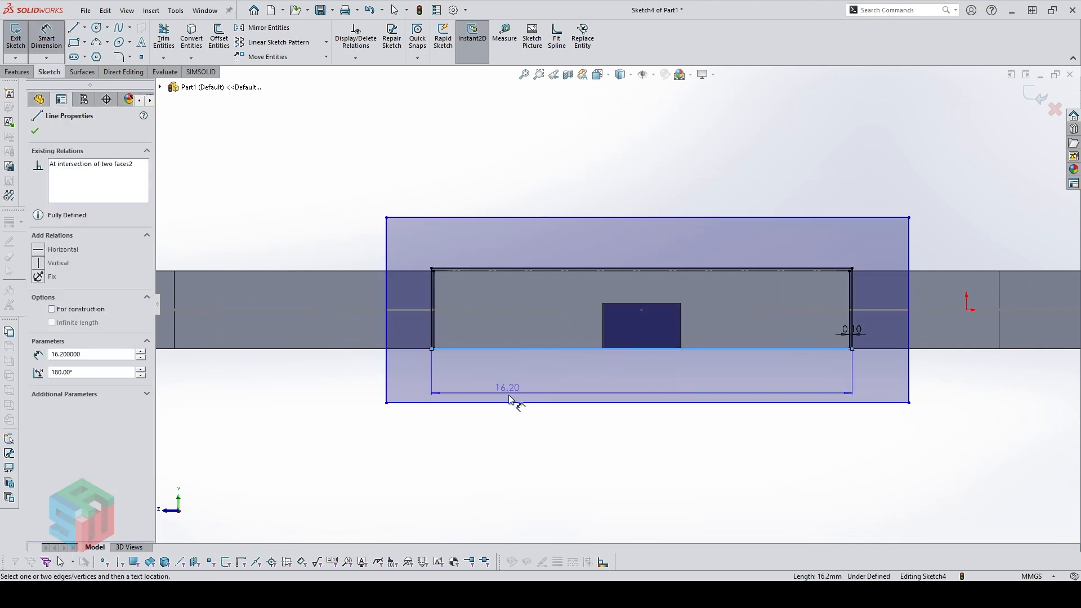
pyautogui.click(350, 378)
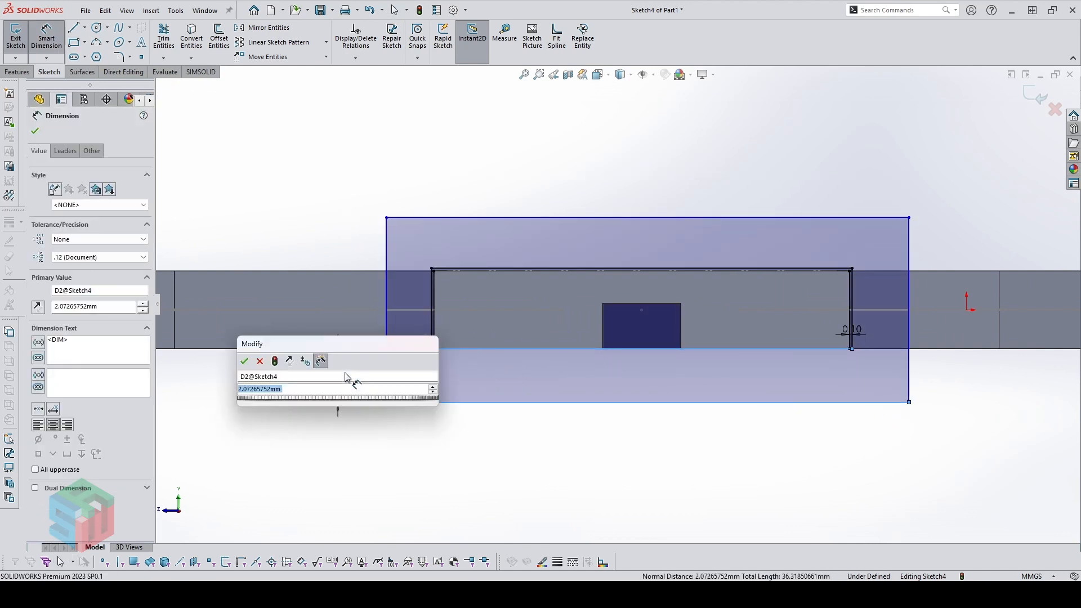
pyautogui.write('2')
pyautogui.press('Return')
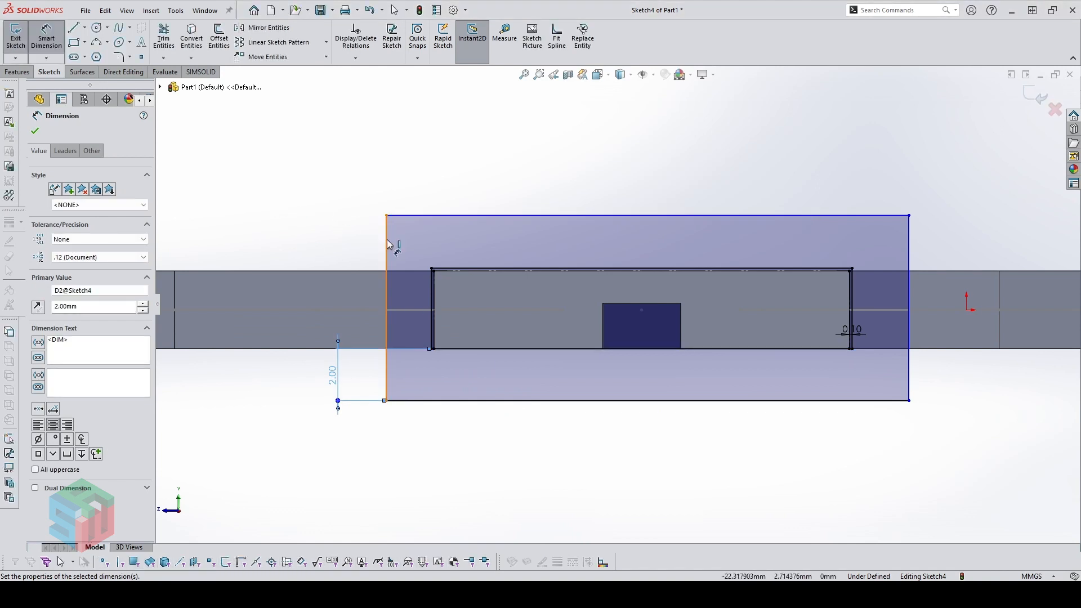
# Dimension the outer rectangle's height as 6.7 mm
pyautogui.click(388, 244)
pyautogui.click(280, 257)
pyautogui.write('6.')
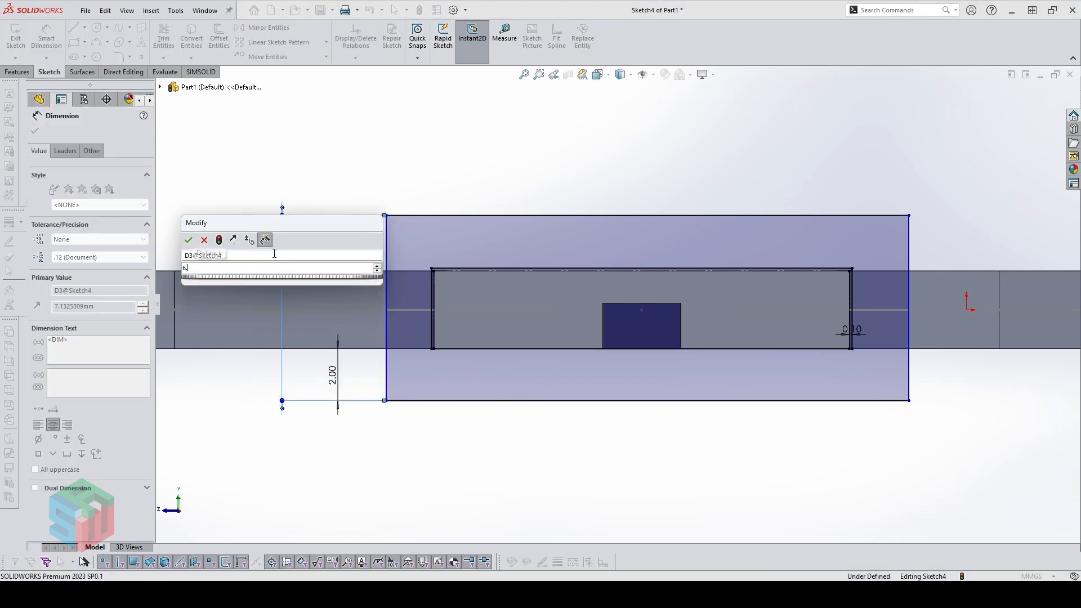
pyautogui.write('7')
pyautogui.press('Return')
pyautogui.click(513, 150)
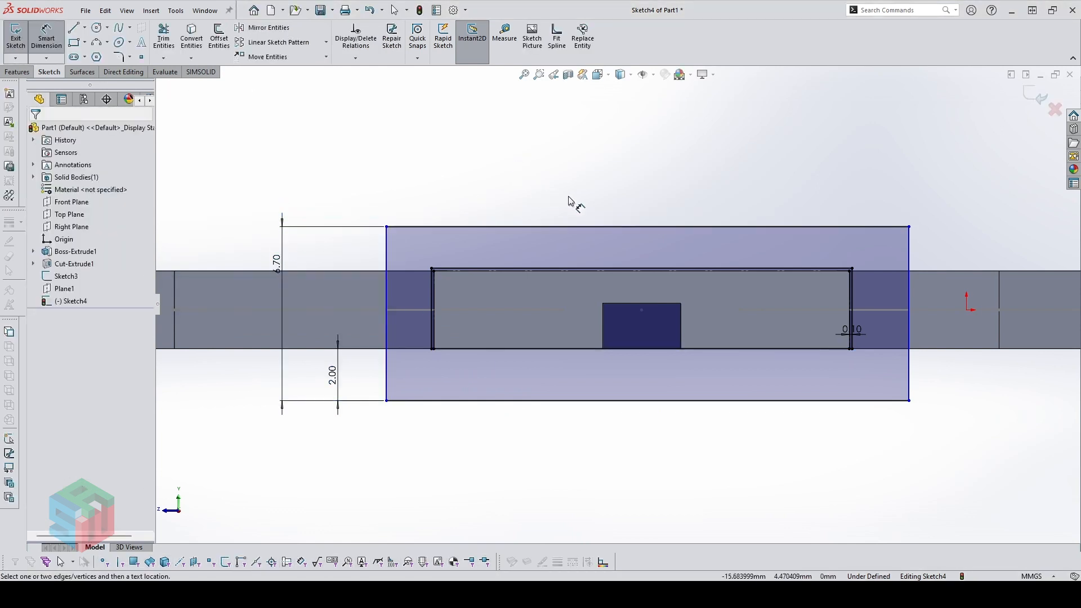
pyautogui.press('Escape')
# Make the outer rectangle's side line on the large-jaw side coincident with the nearby endpoint of the slider outline sketch
pyautogui.scroll(3, 598, 241)
pyautogui.moveTo(600, 242); pyautogui.dragTo(626, 273, button='middle')
pyautogui.scroll(6, 625, 271)
pyautogui.scroll(-3, 417, 178)
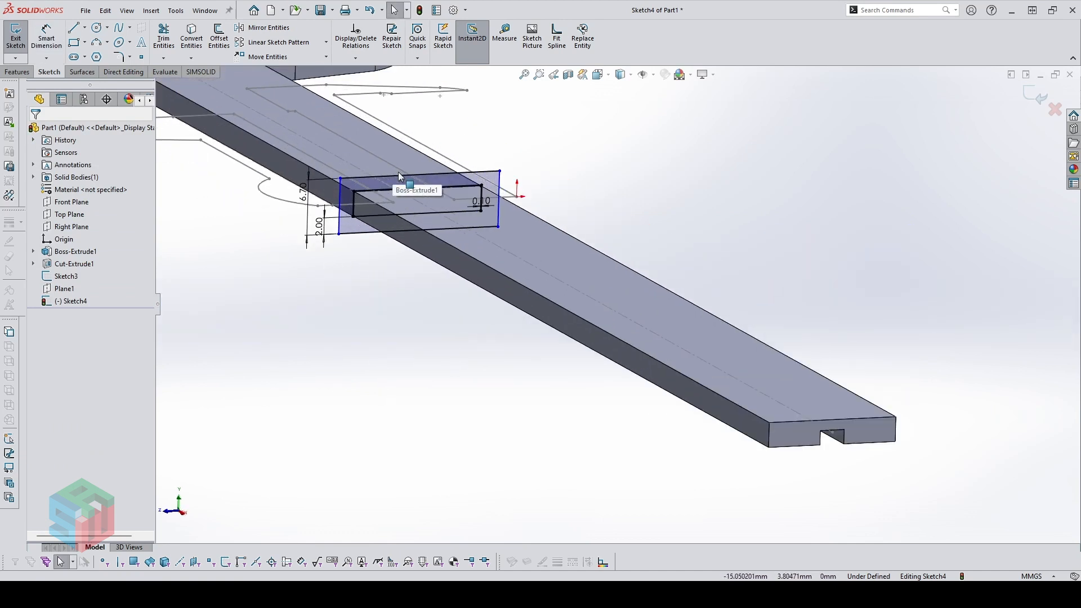
pyautogui.moveTo(398, 171); pyautogui.dragTo(380, 214, button='middle')
pyautogui.scroll(-2, 330, 210)
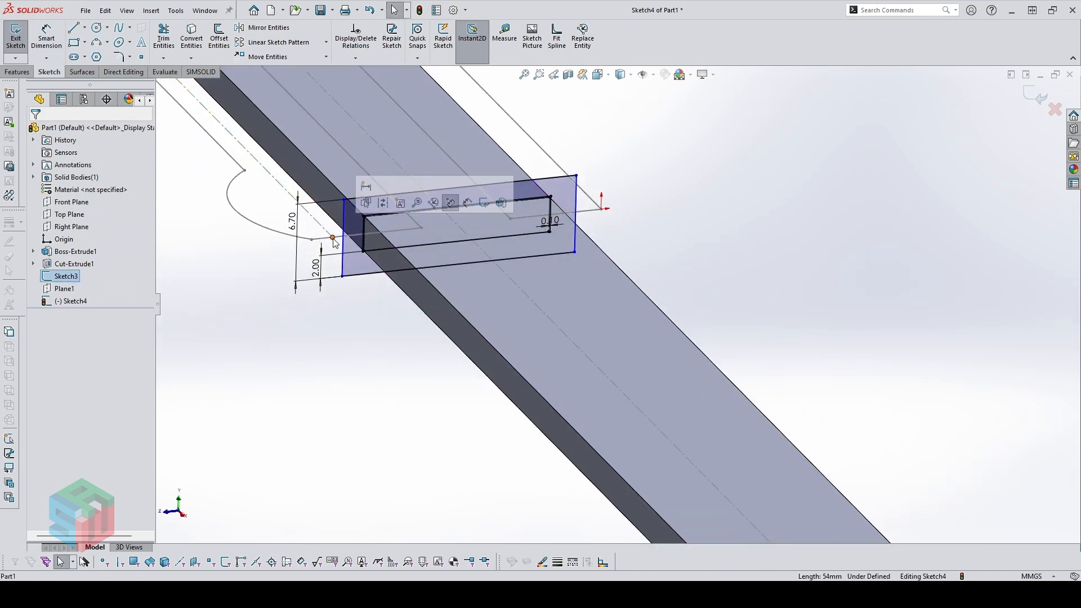
pyautogui.click(343, 230)
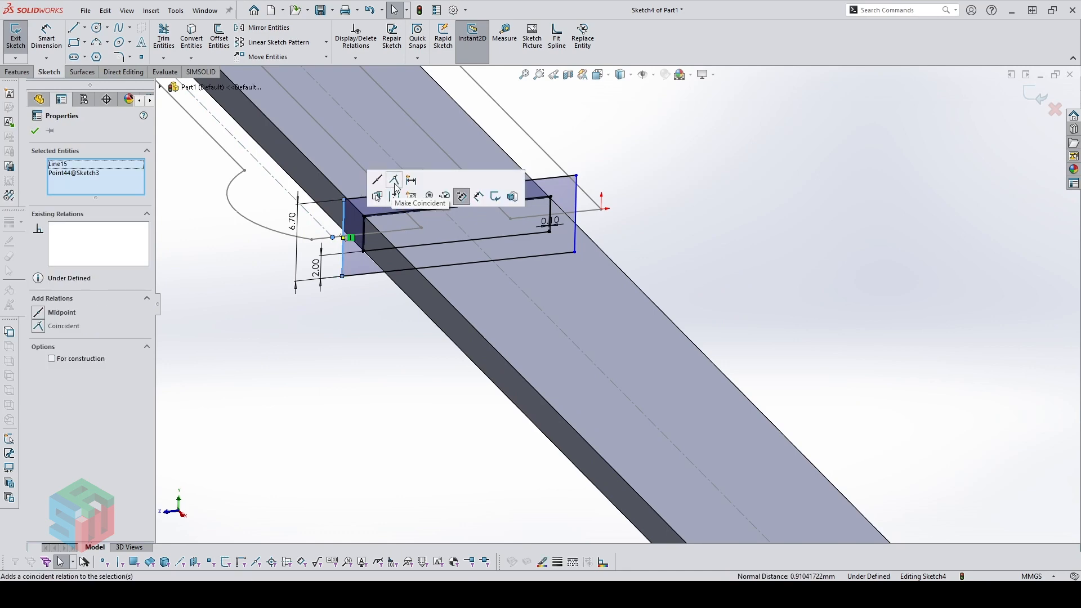
pyautogui.click(394, 183)
# Make the rectangle's opposite side line coincident with the slider outline's corner point at the small-jaw side
pyautogui.click(677, 168)
pyautogui.click(575, 197)
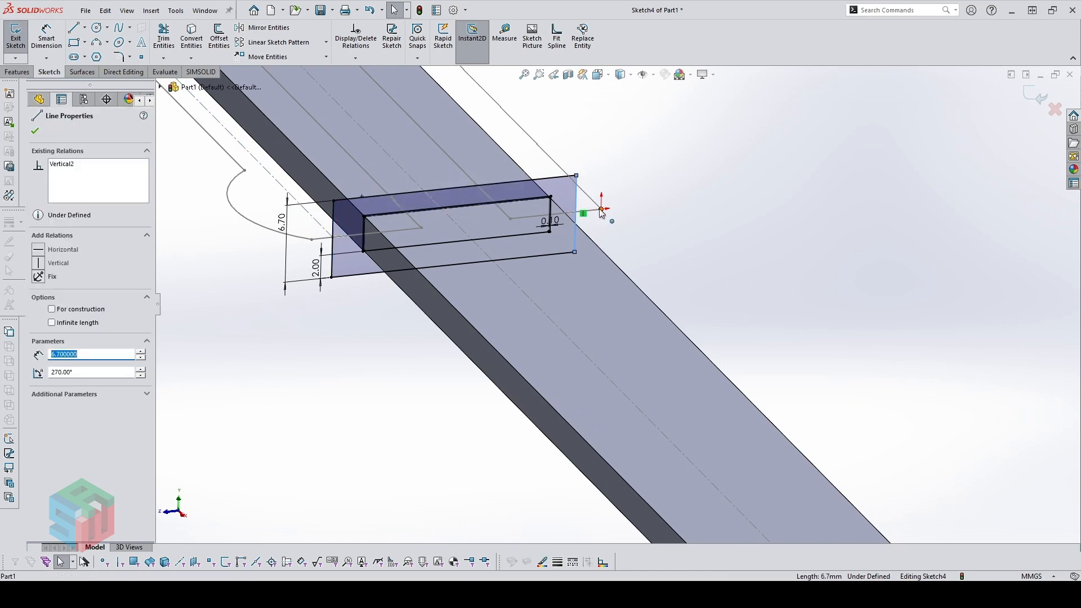
pyautogui.keyDown('ctrl'); pyautogui.click(601, 209); pyautogui.keyUp('ctrl')
pyautogui.click(714, 174)
# Sketch two slanted lines converging from the rectangle's top edge down to the inner profile's top edge
pyautogui.moveTo(550, 225); pyautogui.dragTo(545, 219, button='middle')
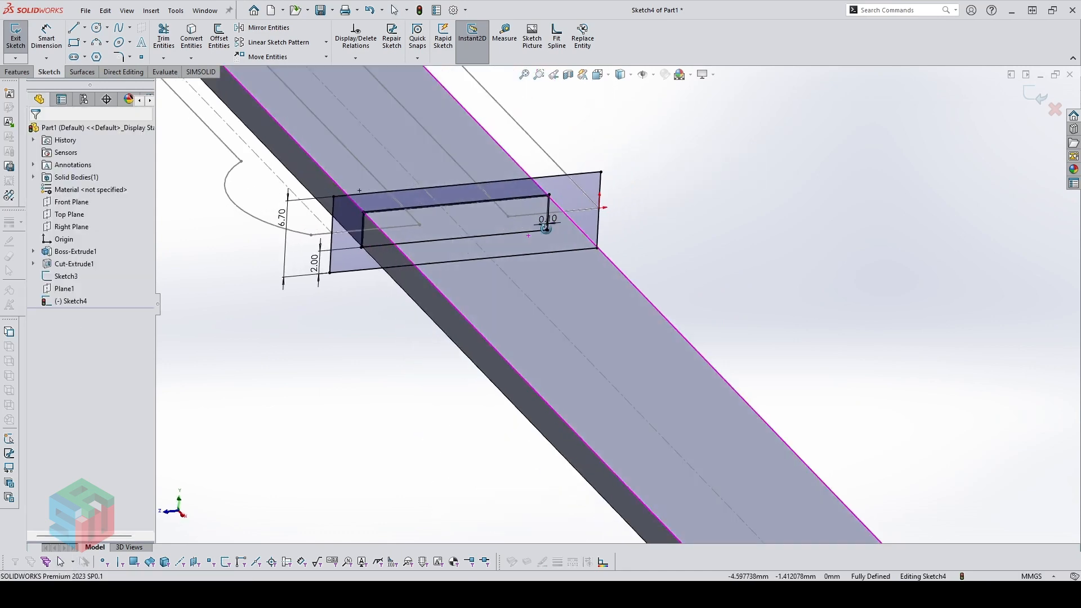
pyautogui.scroll(-1, 542, 214)
pyautogui.hotkey('ctrl', '8')
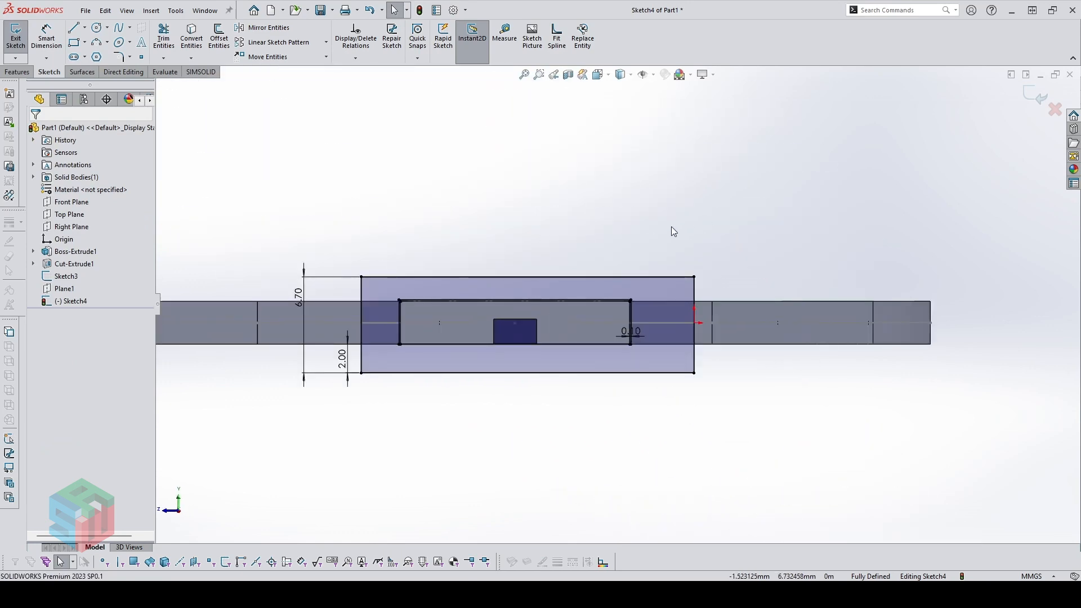
pyautogui.scroll(-3, 632, 261)
pyautogui.press('l')
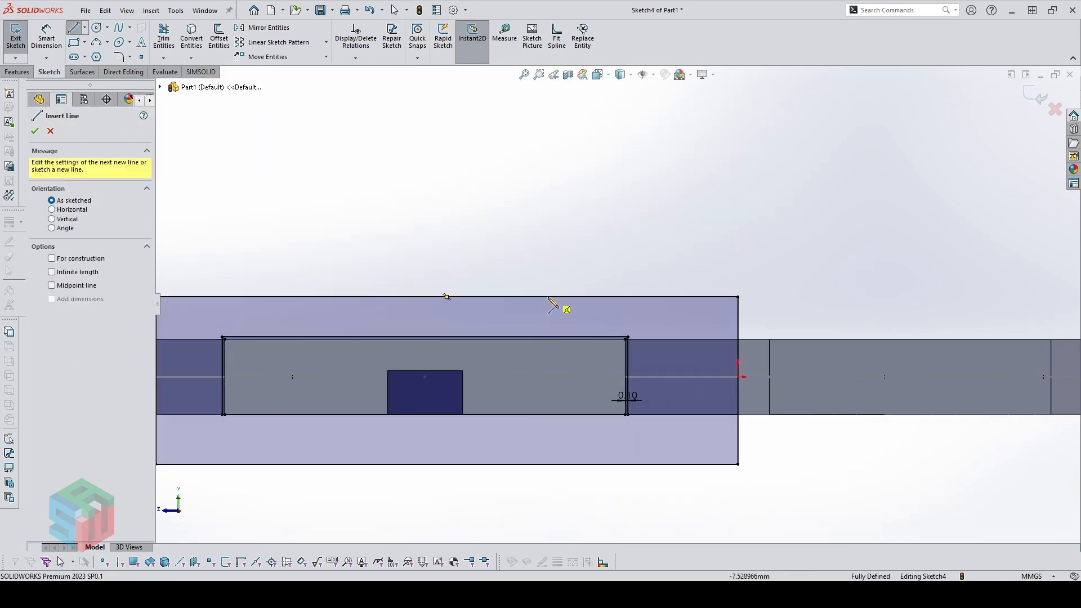
pyautogui.click(550, 297)
pyautogui.doubleClick(515, 337)
pyautogui.scroll(1, 495, 313)
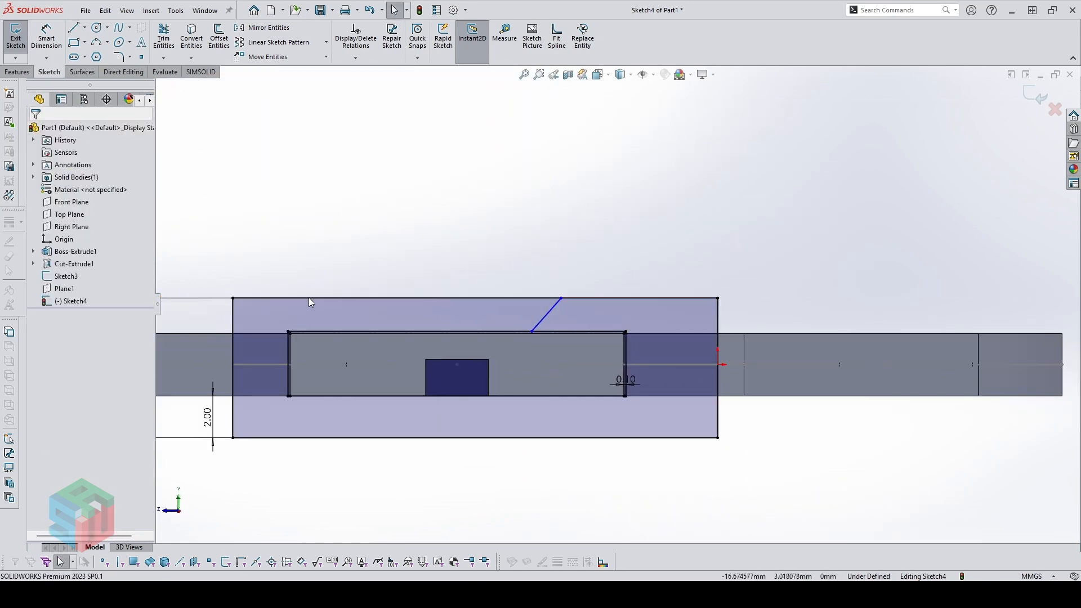
pyautogui.click(316, 298)
pyautogui.click(350, 331)
pyautogui.press('Escape')
# Trim the outer and inner top edges between the two slanted lines to open the section at the top
pyautogui.scroll(-3, 366, 328)
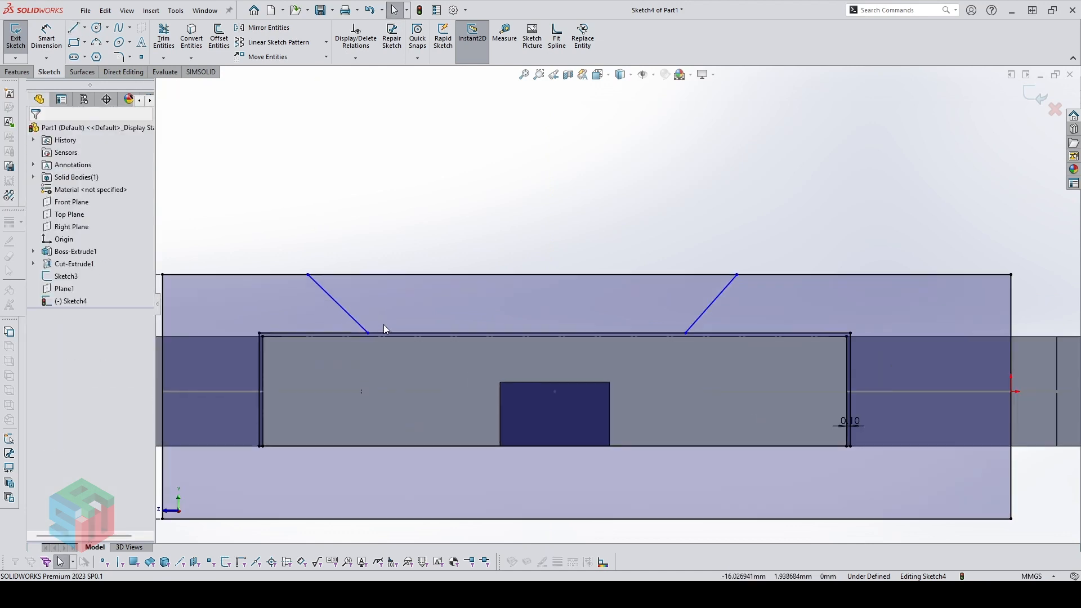
pyautogui.press('t')
pyautogui.moveTo(397, 259); pyautogui.dragTo(397, 295)
pyautogui.scroll(-2, 398, 295)
pyautogui.moveTo(407, 344); pyautogui.dragTo(411, 349)
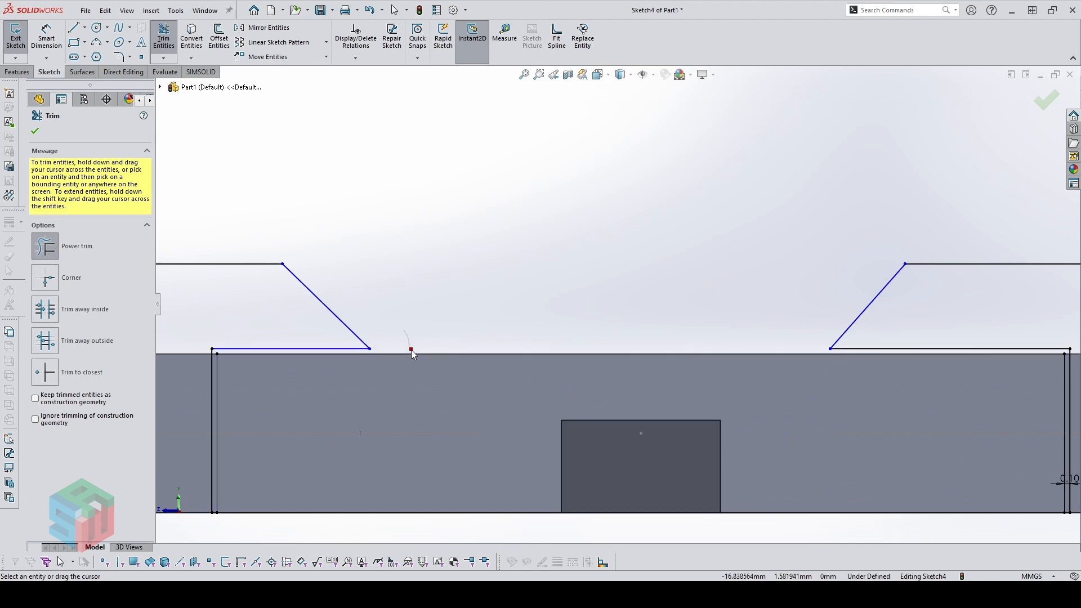
pyautogui.press('Escape')
# Dimension the horizontal width of each slanted line as 3 mm
pyautogui.scroll(2, 404, 310)
pyautogui.press('d')
pyautogui.click(405, 302)
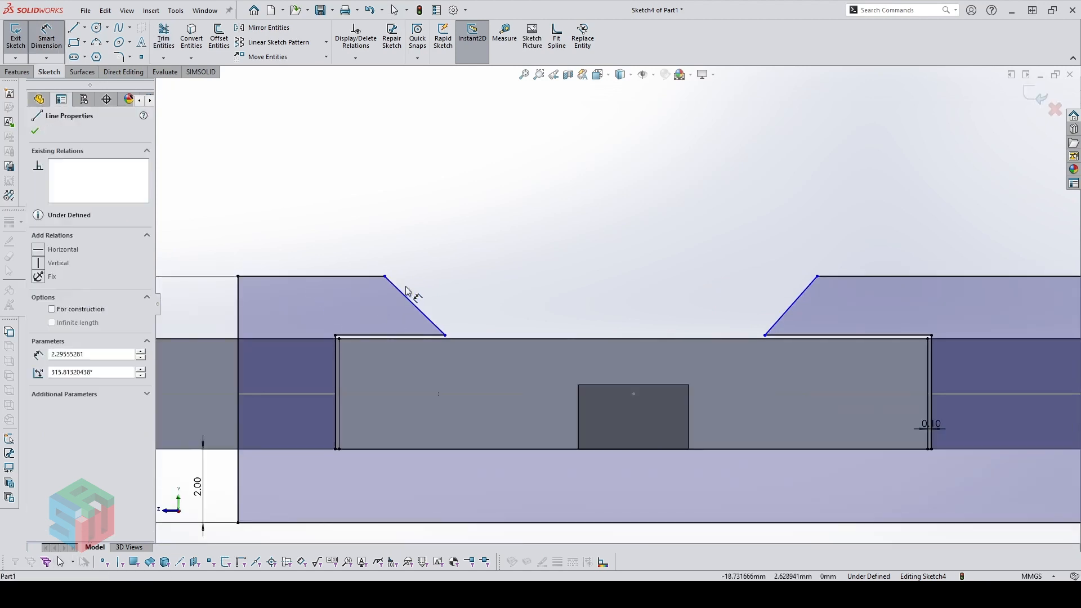
pyautogui.click(414, 221)
pyautogui.write('3')
pyautogui.press('Return')
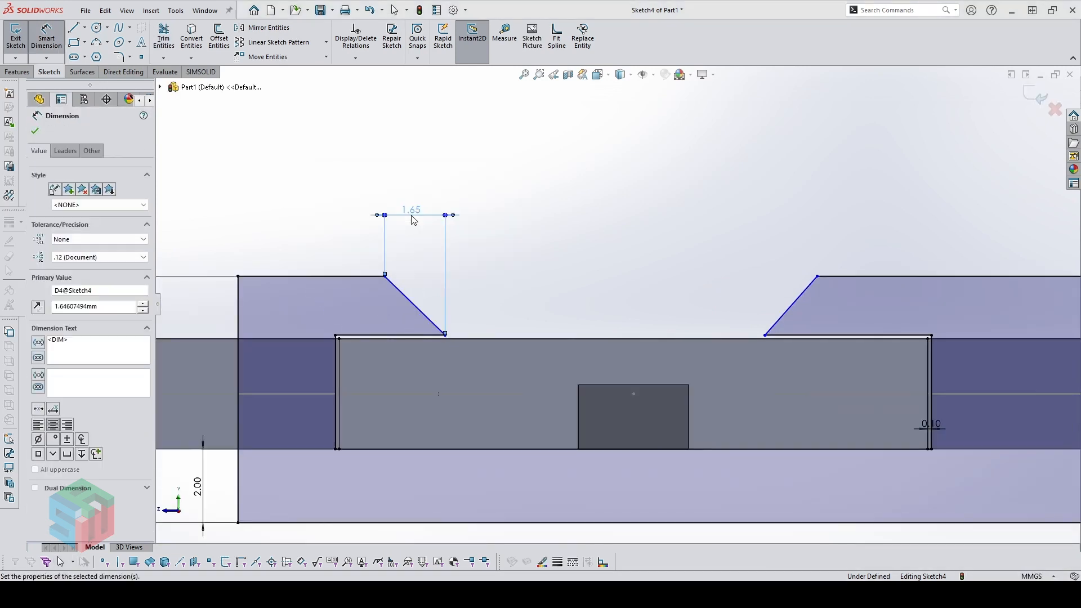
pyautogui.click(803, 300)
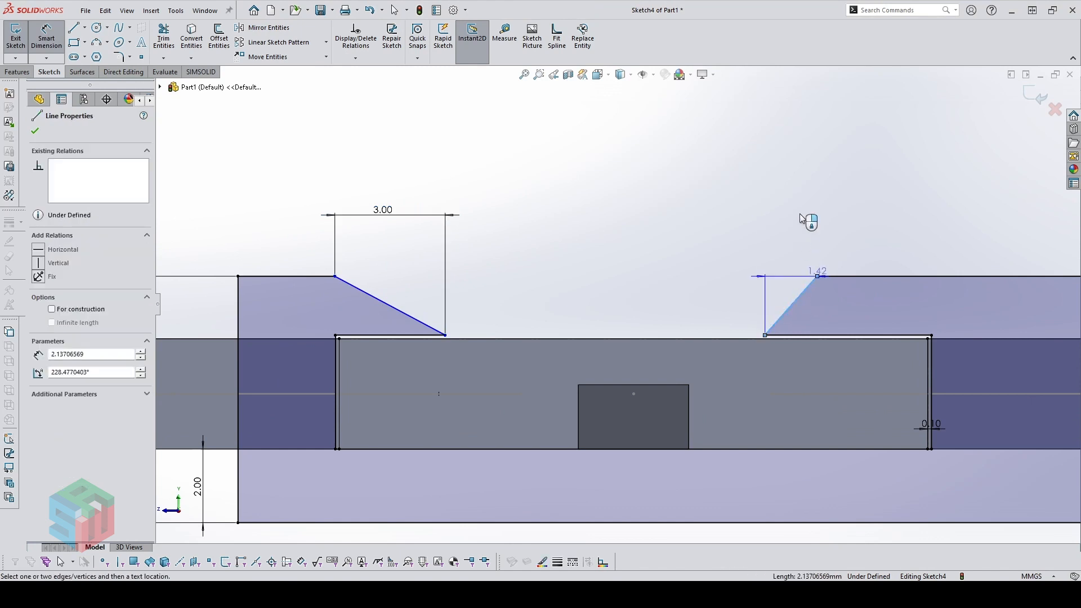
pyautogui.click(798, 213)
pyautogui.write('3')
pyautogui.press('Return')
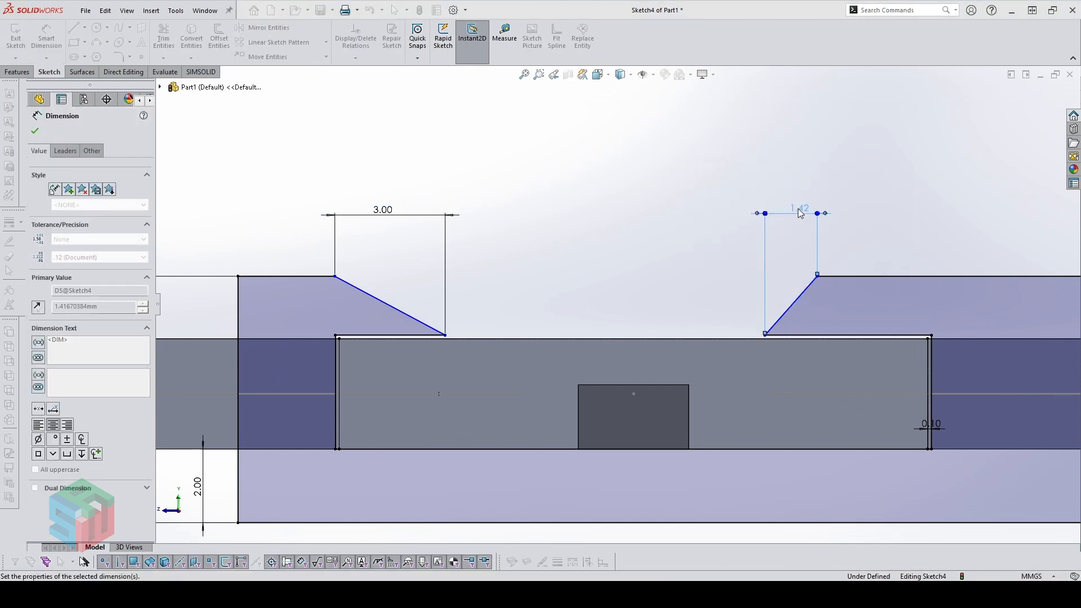
pyautogui.press('Escape')
# Add a vertical relation between the small-jaw-side slanted line's lower endpoint and the slider outline's inner corner point
pyautogui.moveTo(546, 223); pyautogui.dragTo(592, 259, button='middle')
pyautogui.scroll(6, 591, 257)
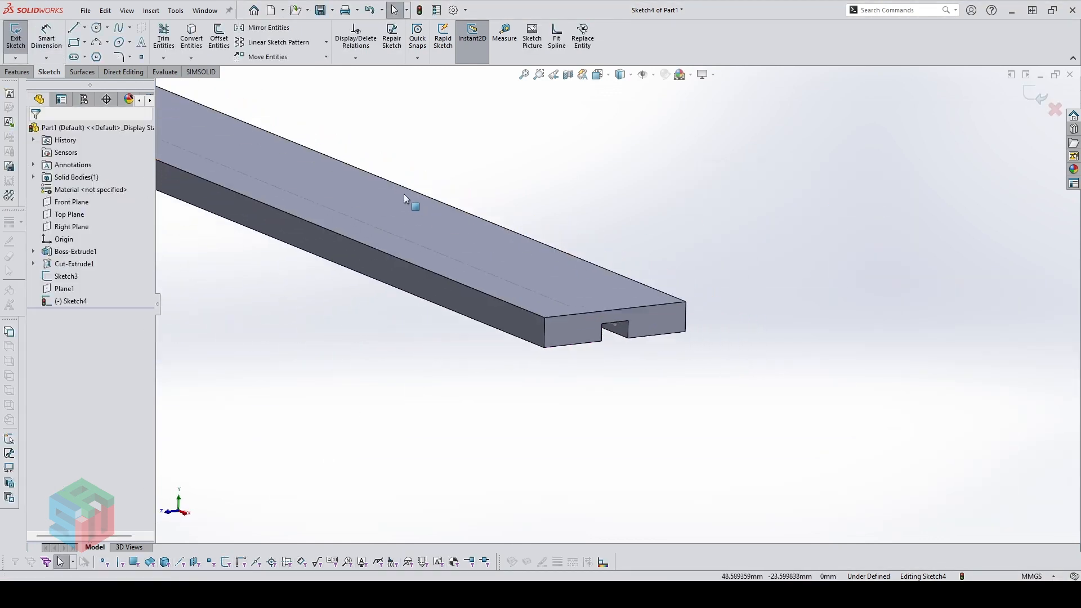
pyautogui.scroll(-6, 350, 177)
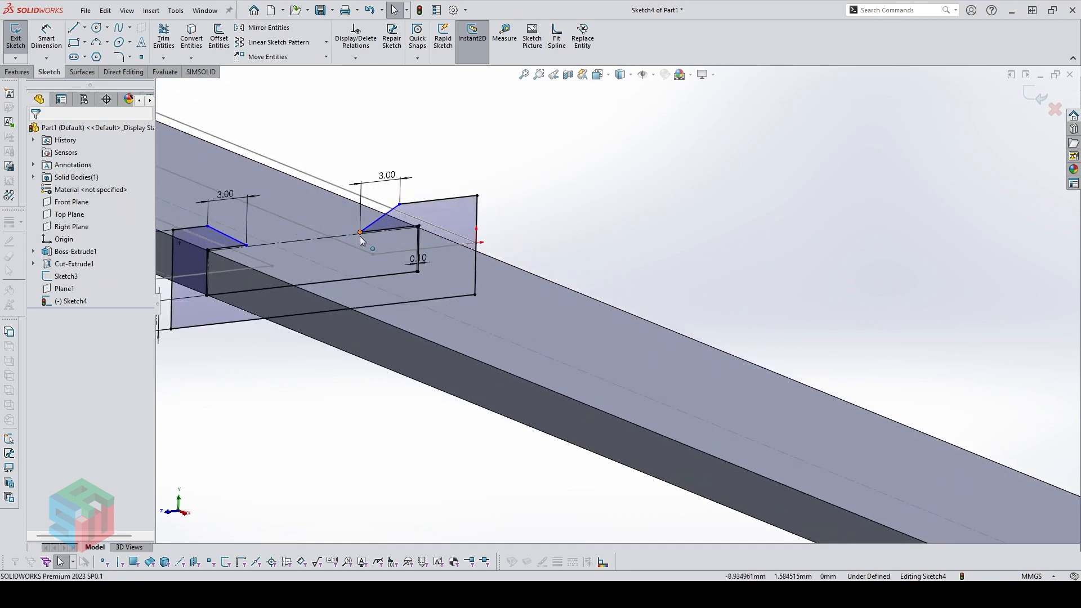
pyautogui.click(360, 232)
pyautogui.keyDown('ctrl'); pyautogui.click(373, 254); pyautogui.keyUp('ctrl')
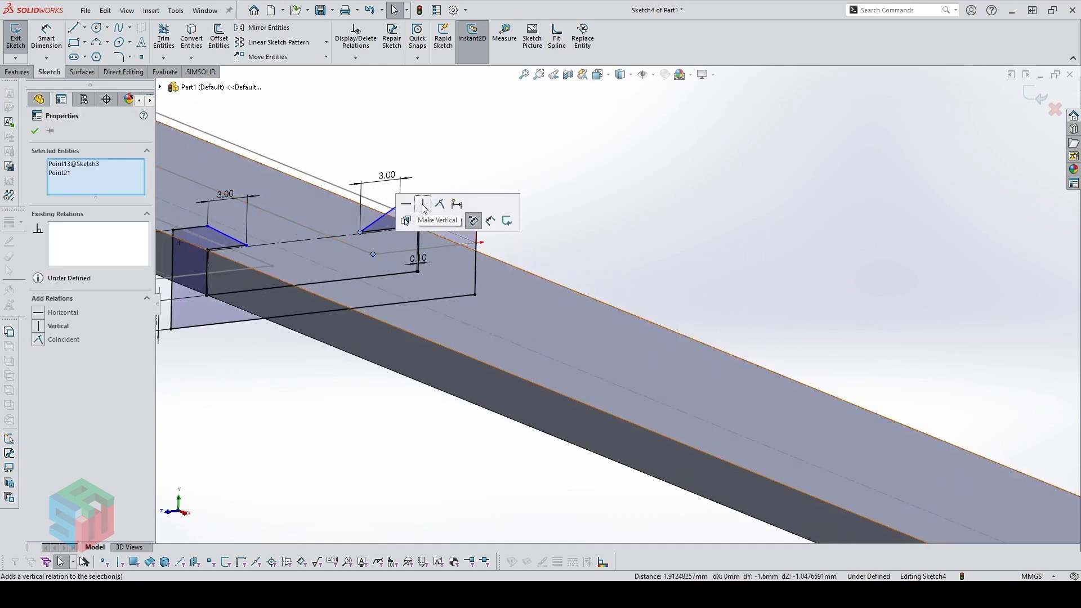
pyautogui.click(426, 206)
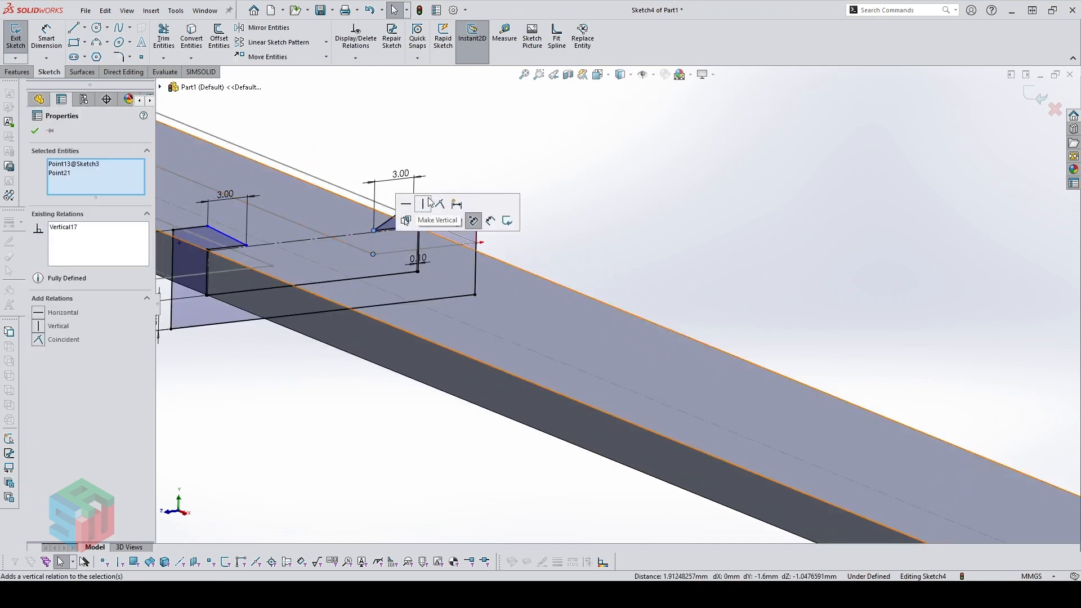
# Align the other slanted line's lower endpoint vertically with the matching inner point of the slider outline sketch
pyautogui.click(247, 245)
pyautogui.scroll(-2, 305, 273)
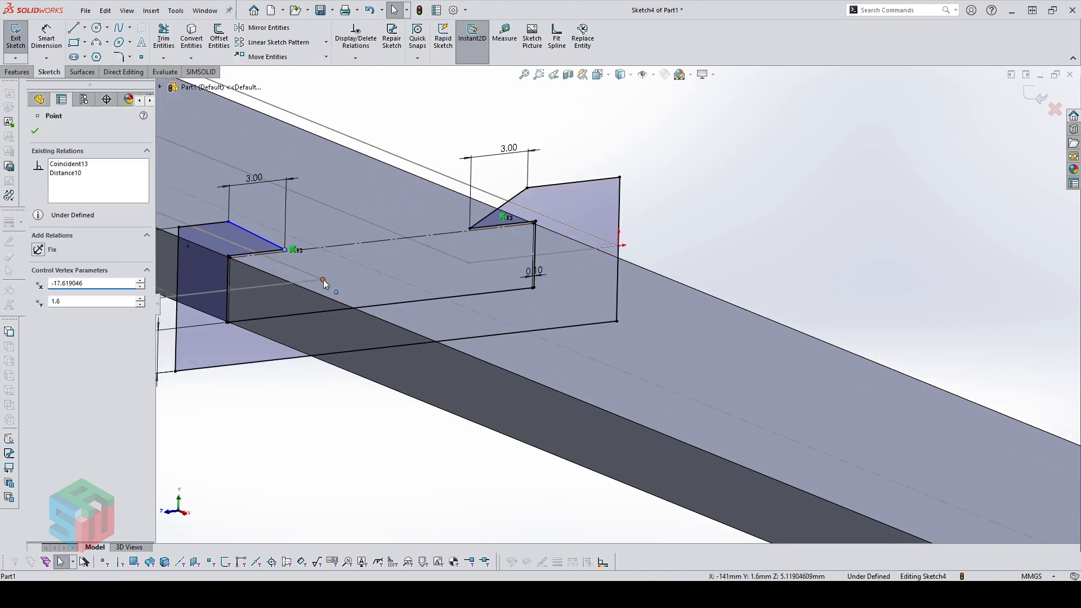
pyautogui.keyDown('ctrl'); pyautogui.click(323, 279); pyautogui.keyUp('ctrl')
pyautogui.click(372, 232)
pyautogui.click(418, 121)
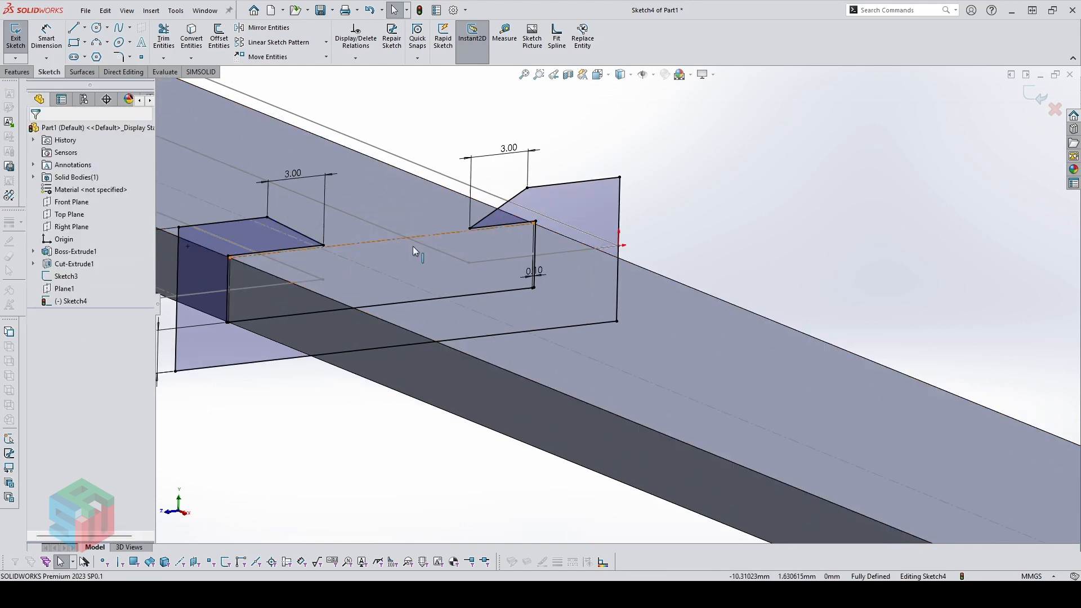
# Extrude the slider section Up To Vertex at the slider outline's corner nearest the fixed jaws, with Merge result off
pyautogui.scroll(3, 411, 249)
pyautogui.moveTo(388, 277); pyautogui.dragTo(481, 280, button='middle')
pyautogui.scroll(5, 396, 262)
pyautogui.scroll(-3, 276, 171)
pyautogui.click(18, 72)
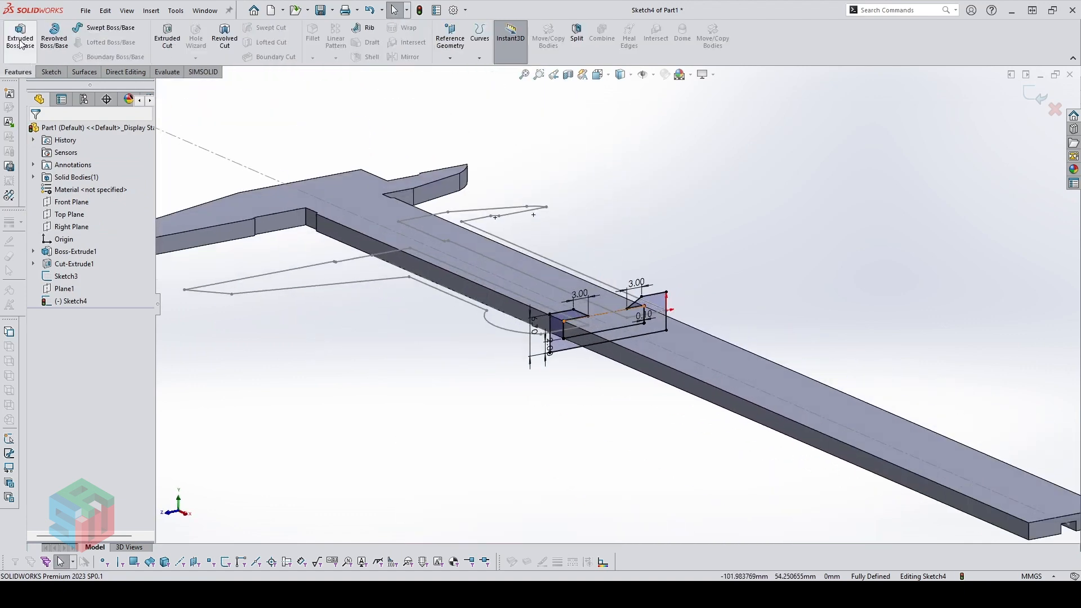
pyautogui.click(20, 37)
pyautogui.click(124, 197)
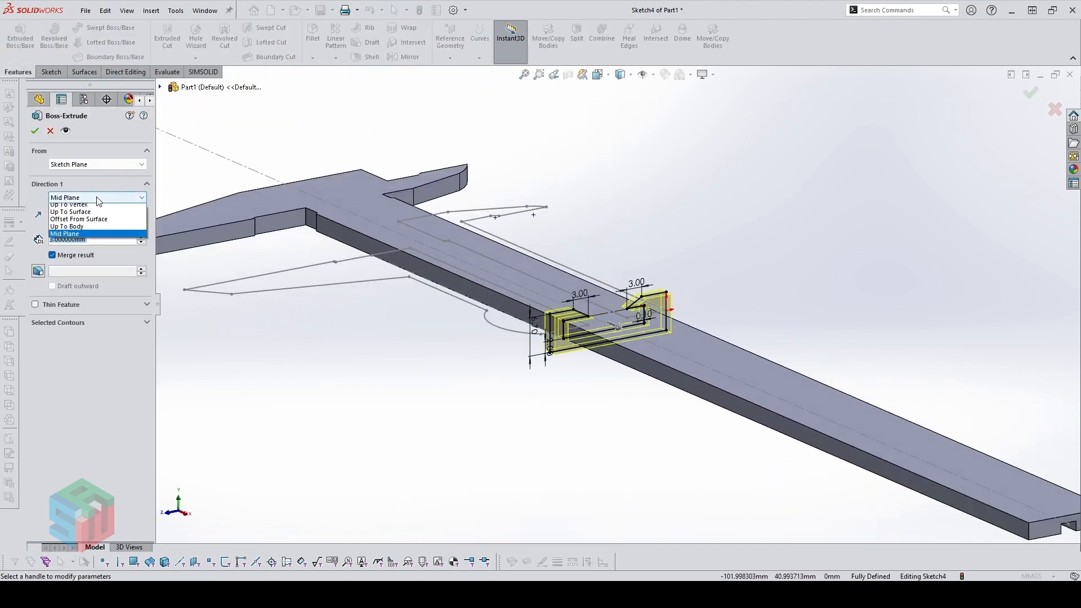
pyautogui.click(70, 216)
pyautogui.scroll(-1, 417, 247)
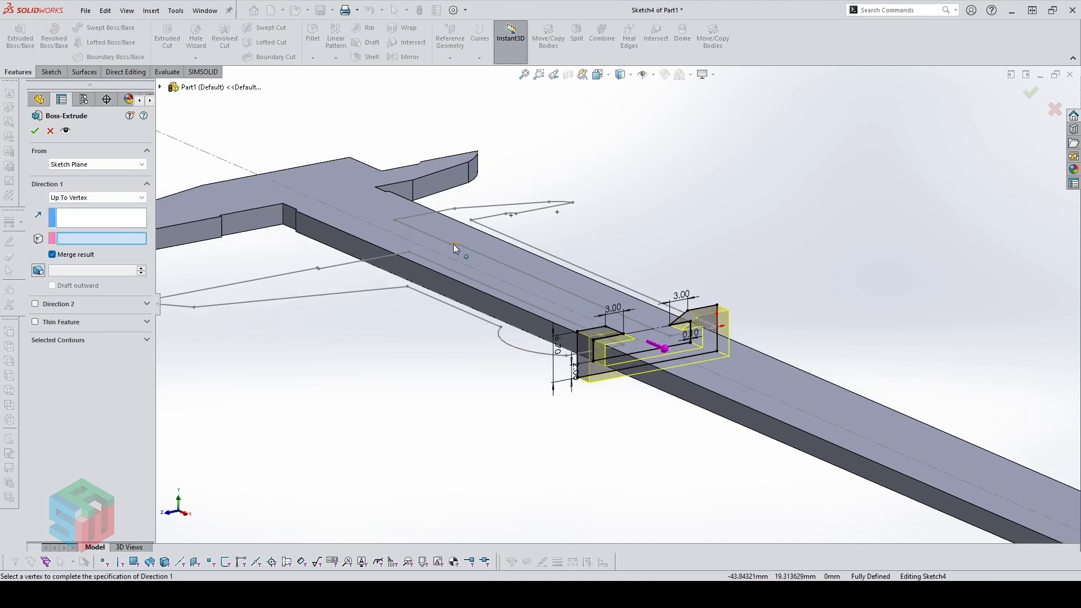
pyautogui.click(450, 245)
pyautogui.moveTo(451, 248)
pyautogui.mouseDown(button='middle')
pyautogui.moveTo(466, 377)
pyautogui.moveTo(450, 329)
pyautogui.mouseUp(button='middle')
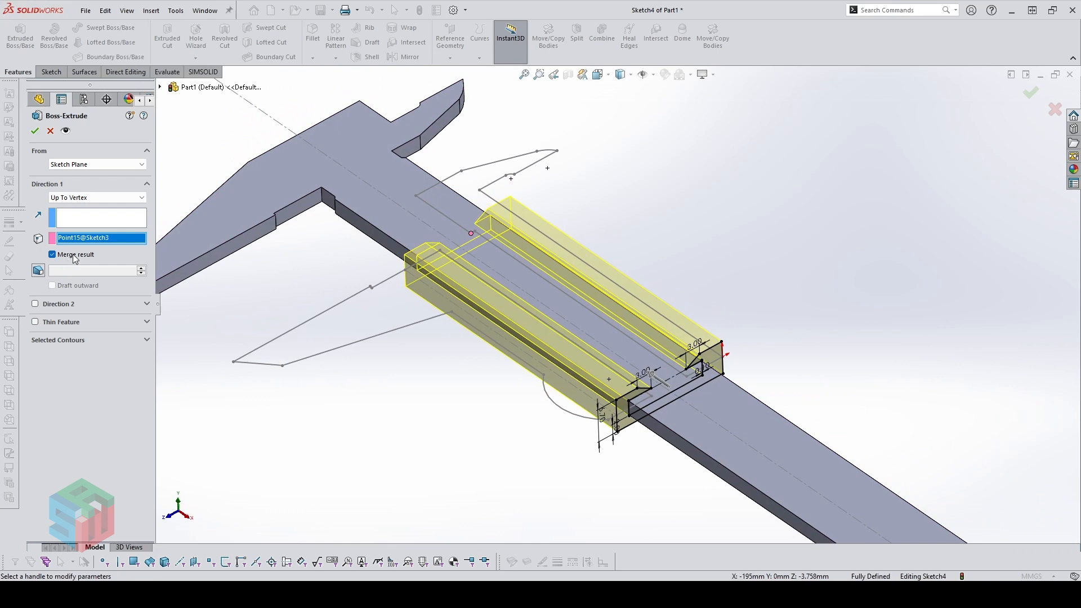
pyautogui.scroll(3, 504, 321)
pyautogui.scroll(-4, 546, 323)
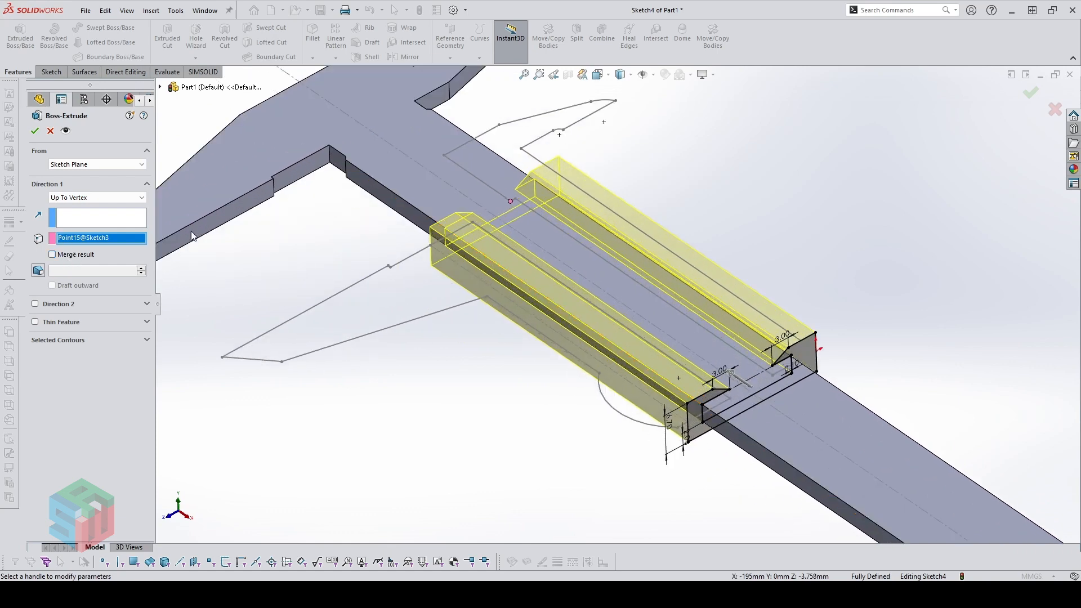
pyautogui.click(34, 129)
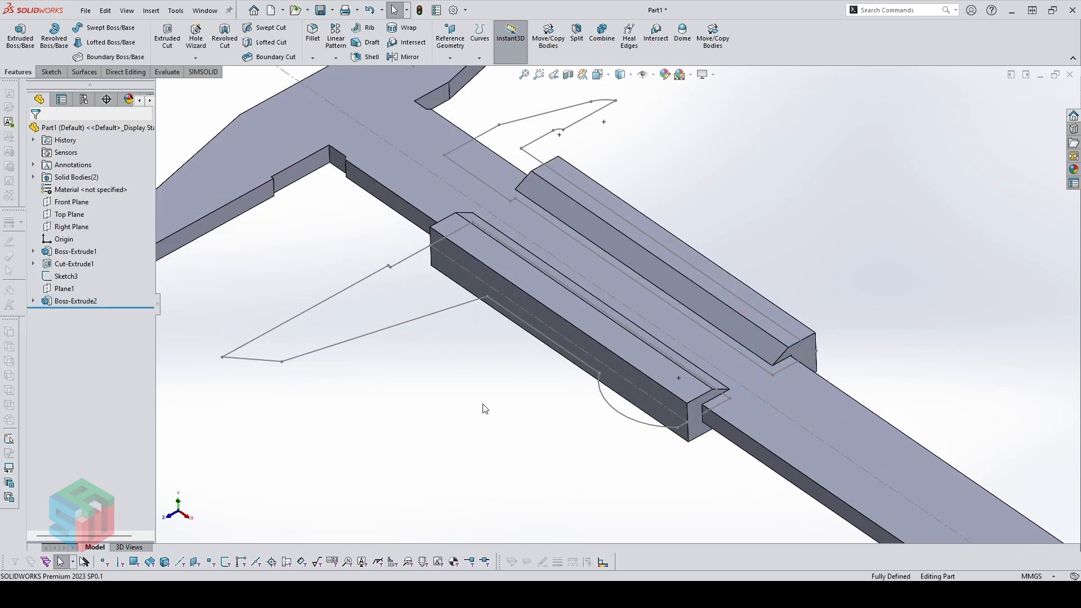
# Start a new sketch on the slider's inner floor face beneath the bar and view it face-on
pyautogui.scroll(3, 563, 378)
pyautogui.moveTo(562, 379); pyautogui.dragTo(629, 289, button='middle')
pyautogui.scroll(-10, 629, 290)
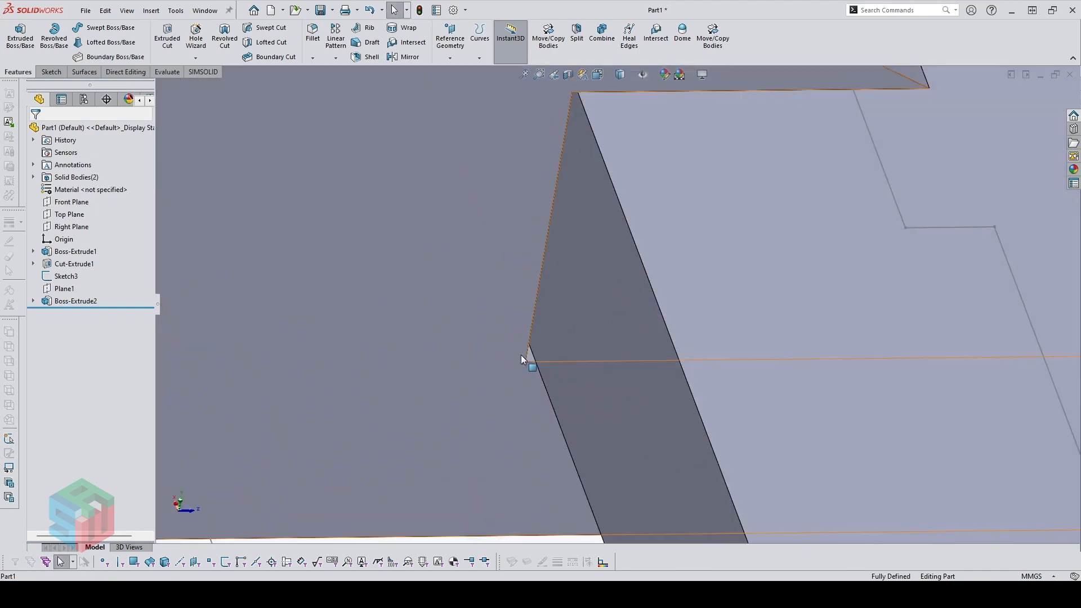
pyautogui.click(528, 356)
pyautogui.scroll(5, 528, 355)
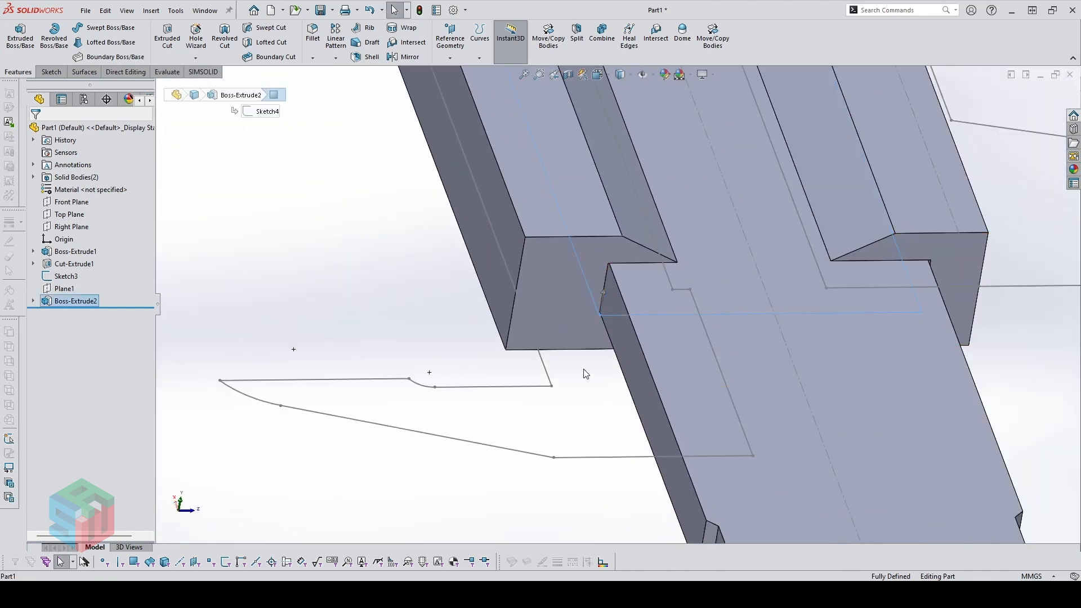
pyautogui.click(46, 72)
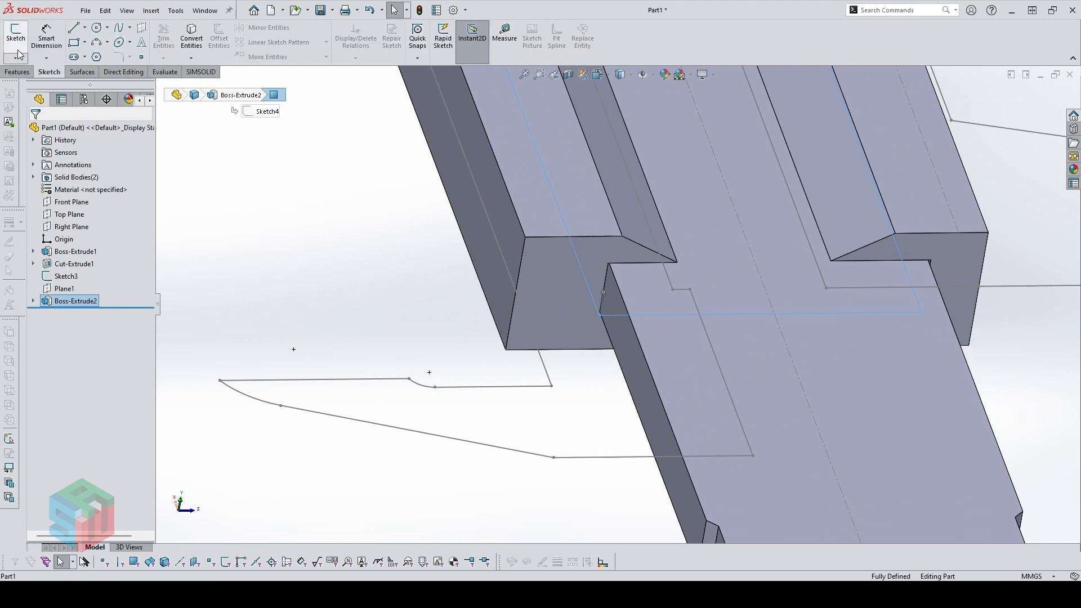
pyautogui.click(15, 35)
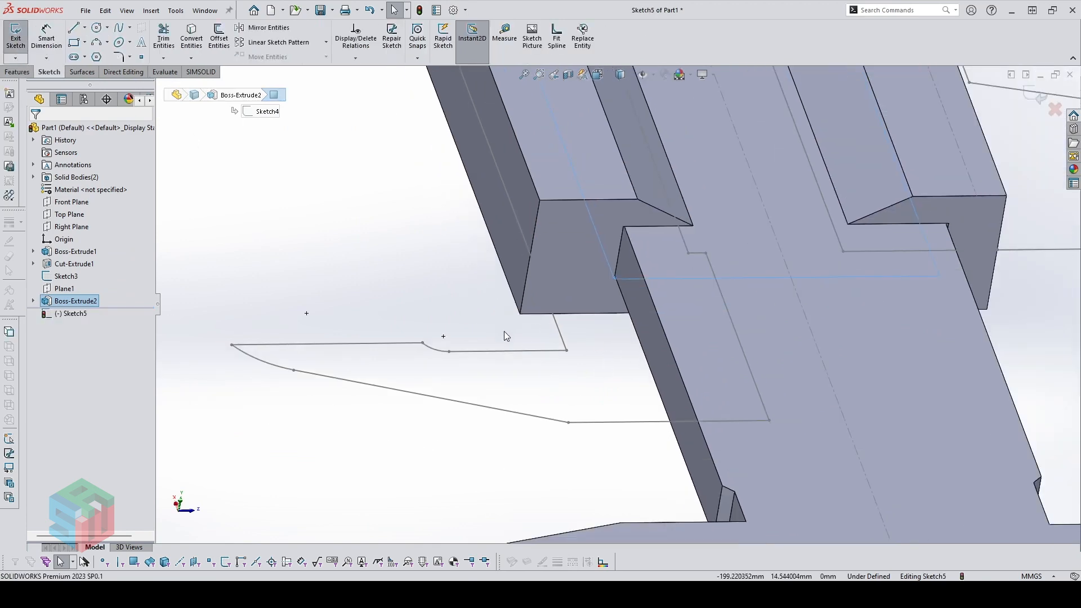
pyautogui.hotkey('ctrl', '8')
pyautogui.click(454, 180)
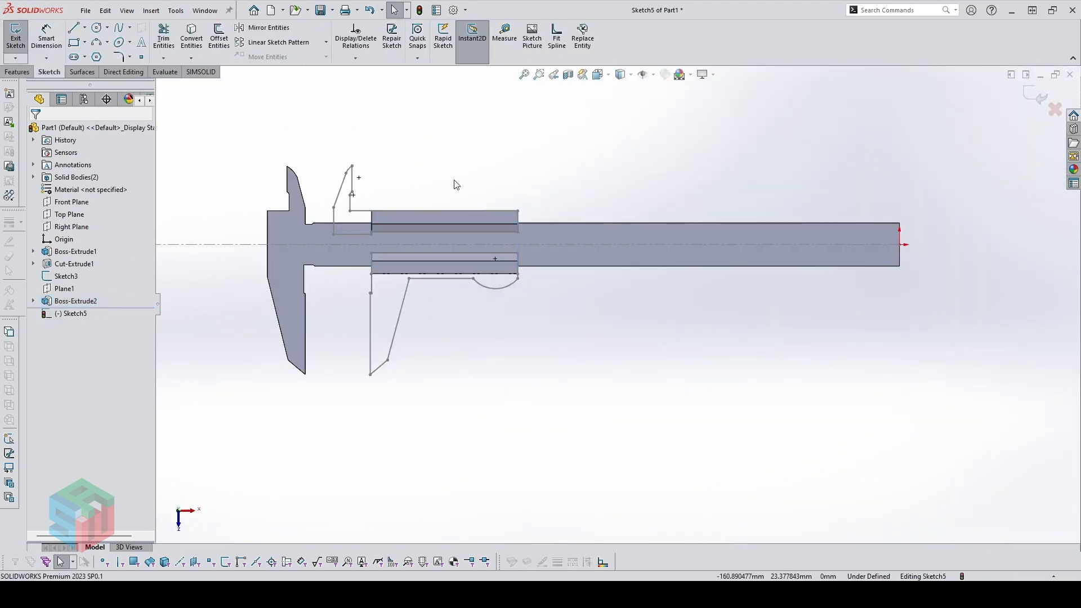
# Convert the chained outline of the slider's small jaw from the outline sketch into the new sketch
pyautogui.scroll(-3, 387, 201)
pyautogui.rightClick(344, 206)
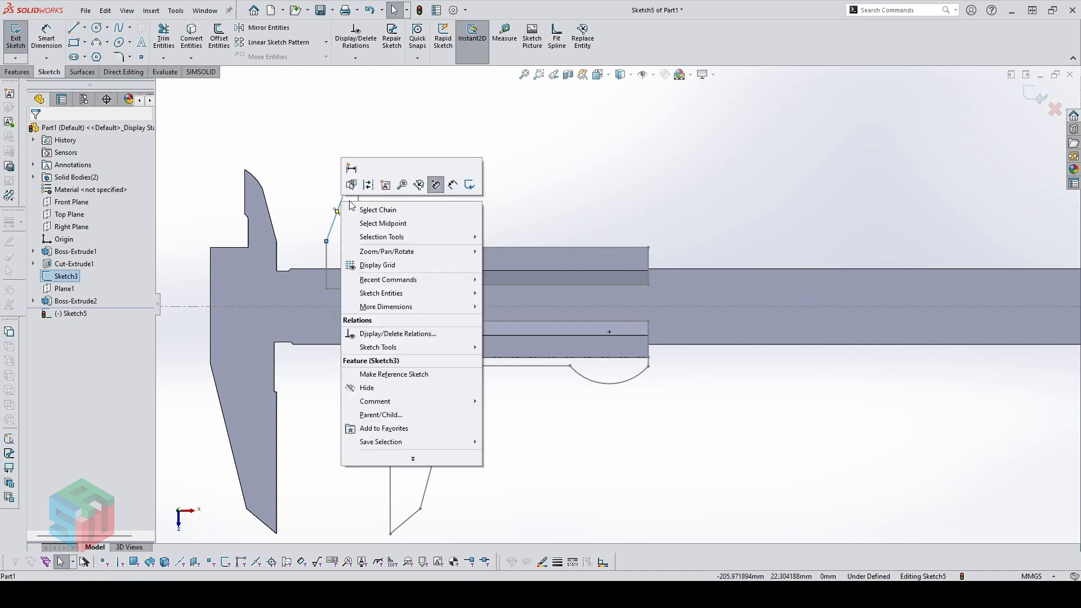
pyautogui.click(372, 211)
pyautogui.click(201, 49)
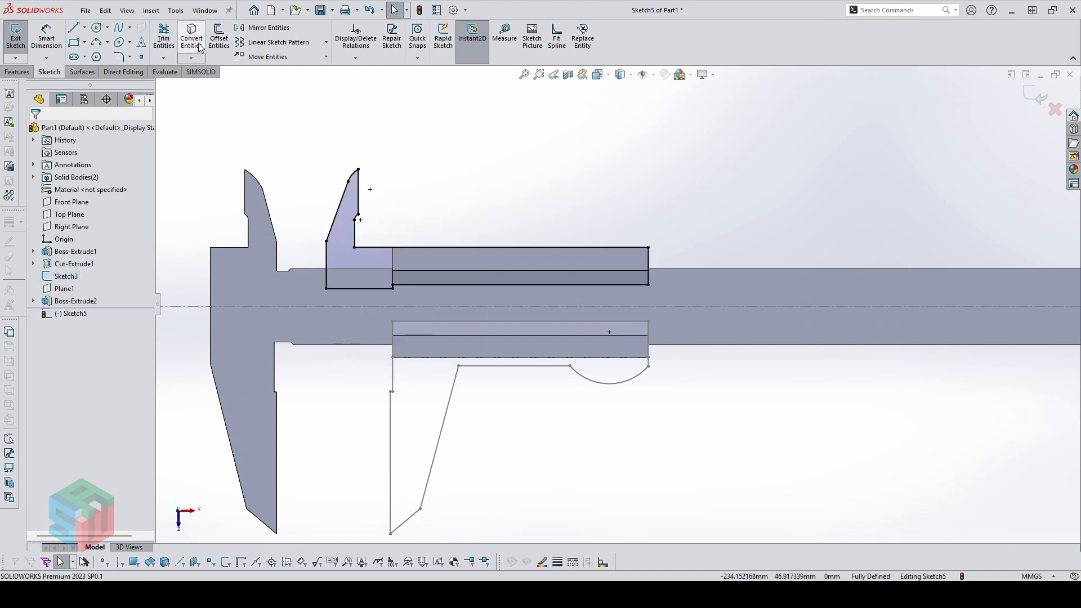
# Trim away the converted outline running along the slider body, leaving a small-jaw profile closed at the body's end edge
pyautogui.scroll(-2, 431, 274)
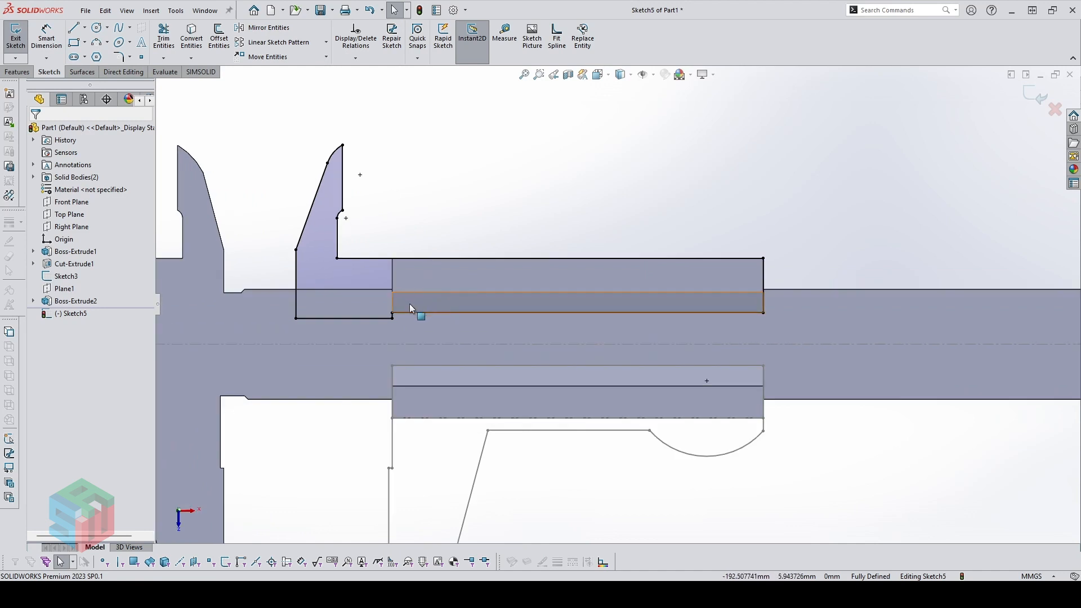
pyautogui.scroll(-1, 411, 304)
pyautogui.press('t')
pyautogui.moveTo(400, 320)
pyautogui.mouseDown()
pyautogui.moveTo(411, 252)
pyautogui.moveTo(382, 234)
pyautogui.moveTo(674, 280)
pyautogui.mouseUp()
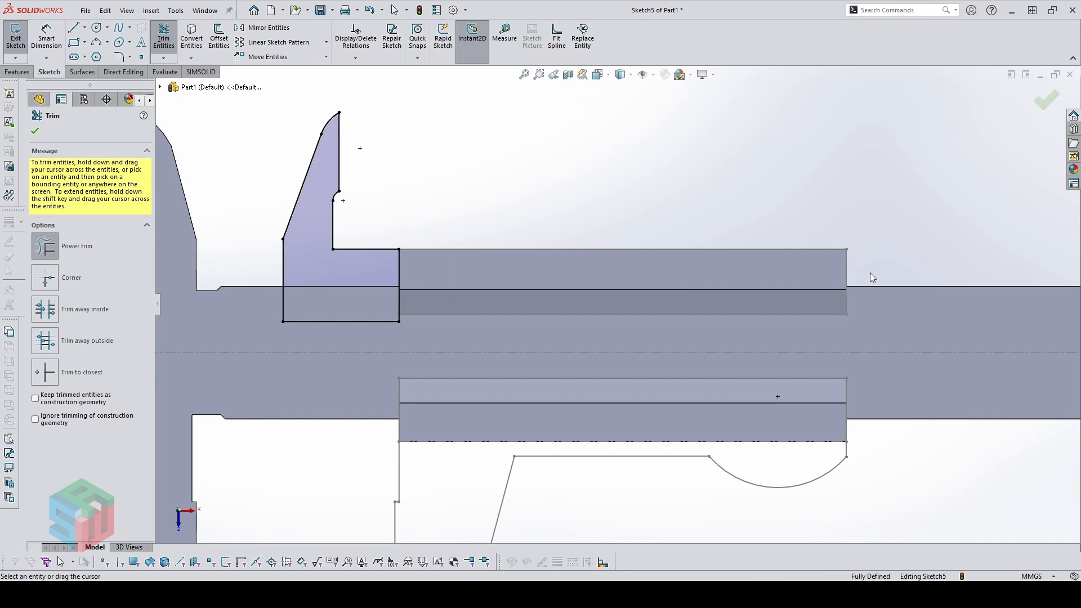
# Set up a Boss-Extrude of the small-jaw profile Up To Surface, ending at the slider's outer underside face
pyautogui.press('Escape')
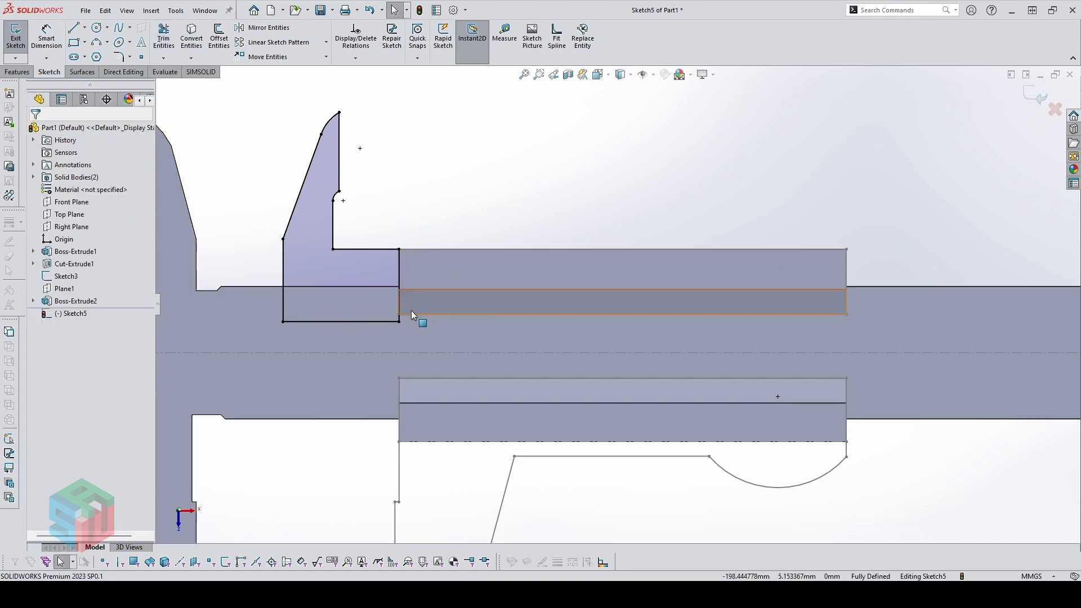
pyautogui.moveTo(411, 310)
pyautogui.mouseDown(button='middle')
pyautogui.moveTo(482, 398)
pyautogui.moveTo(514, 197)
pyautogui.moveTo(670, 345)
pyautogui.moveTo(505, 440)
pyautogui.mouseUp(button='middle')
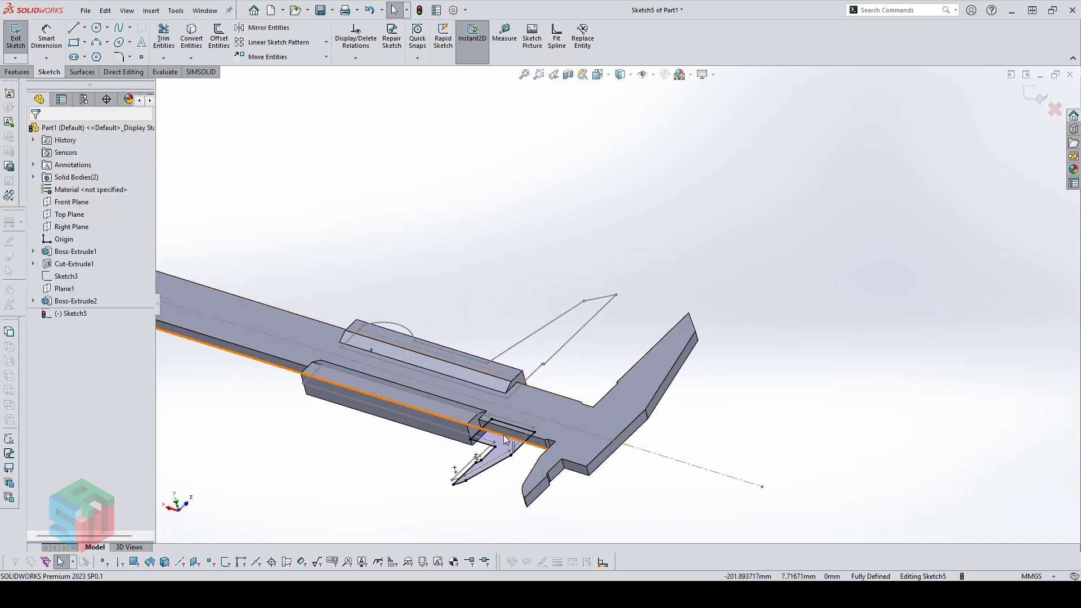
pyautogui.scroll(-3, 505, 441)
pyautogui.click(17, 71)
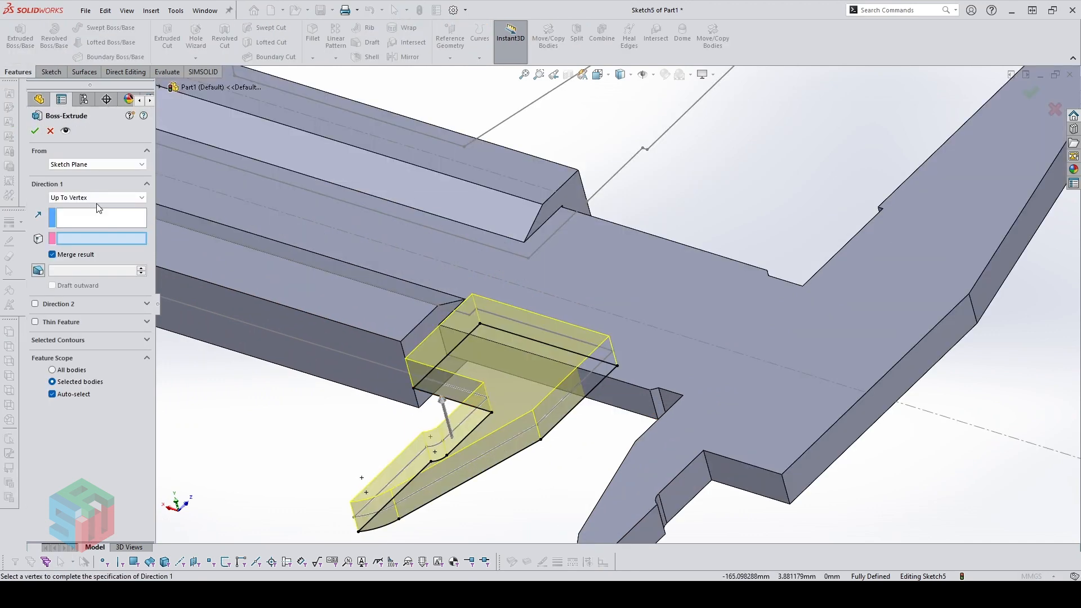
pyautogui.click(95, 197)
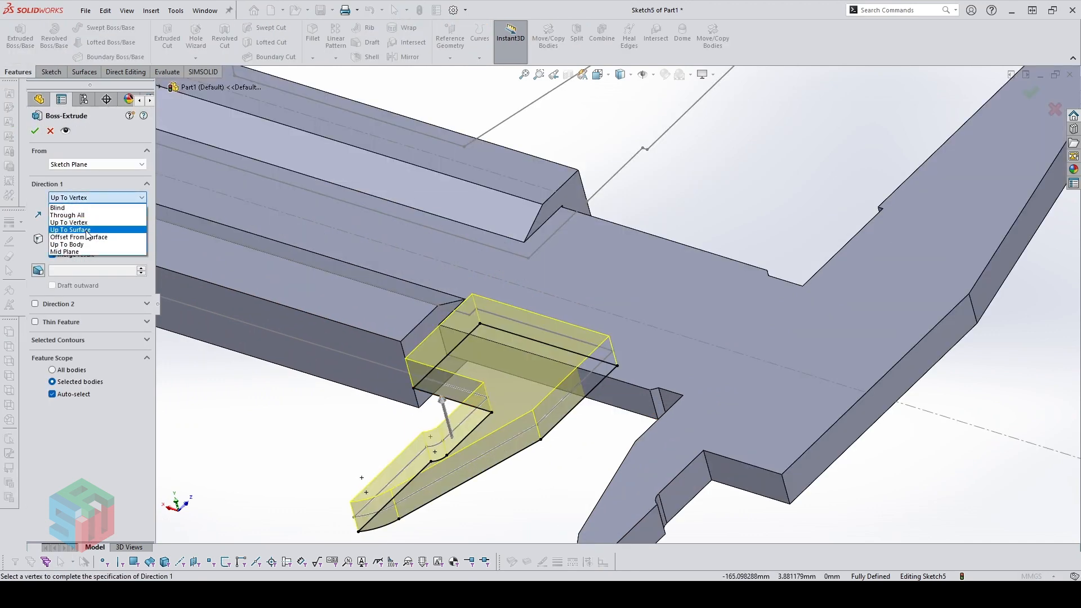
pyautogui.click(87, 230)
pyautogui.moveTo(338, 282); pyautogui.dragTo(386, 337, button='middle')
pyautogui.click(420, 389)
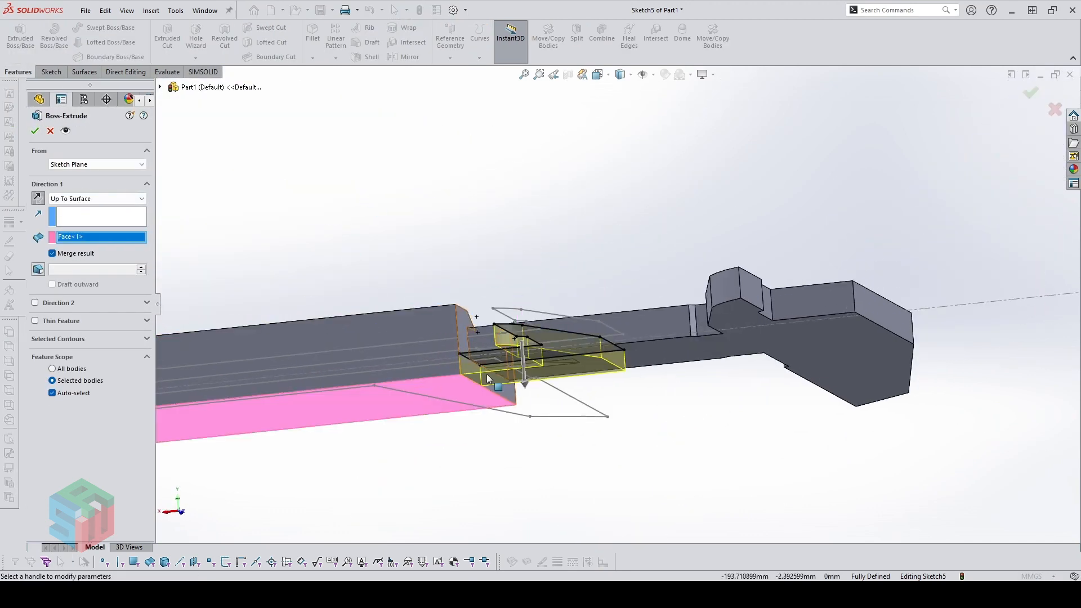
pyautogui.moveTo(489, 379); pyautogui.dragTo(490, 430, button='middle')
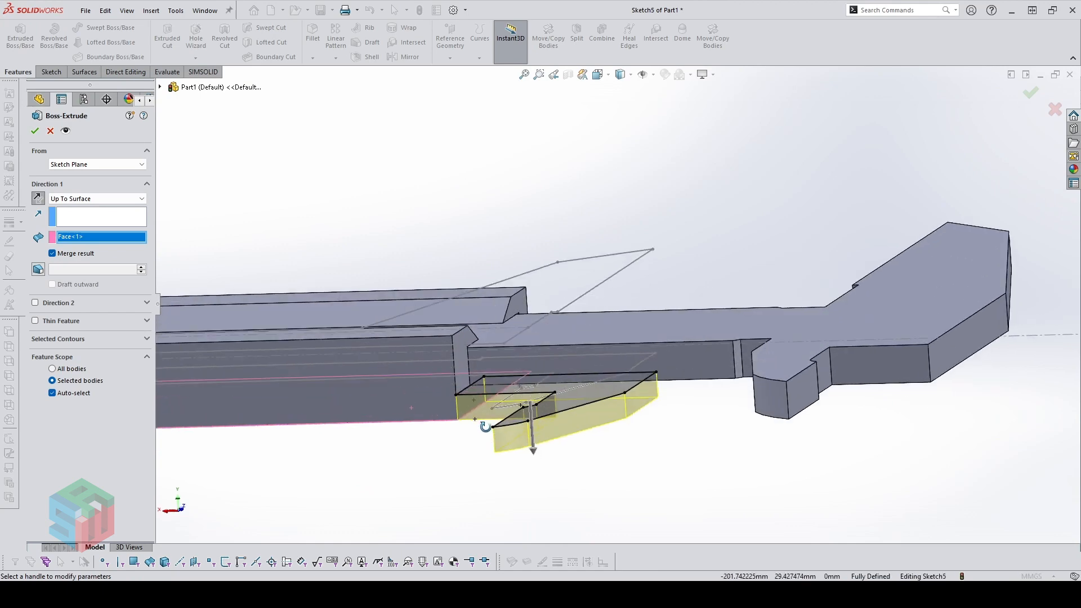
# Turn off Auto-select, limit the small-jaw extrusion's merge scope to the slider body, and complete it
pyautogui.click(52, 393)
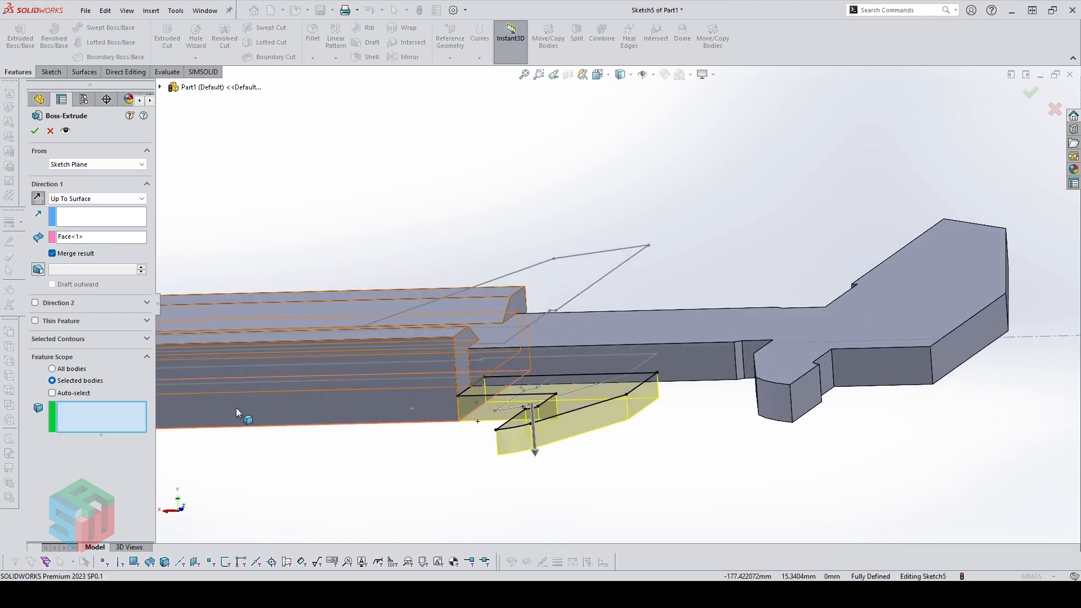
pyautogui.click(369, 373)
pyautogui.moveTo(370, 373); pyautogui.dragTo(539, 360, button='middle')
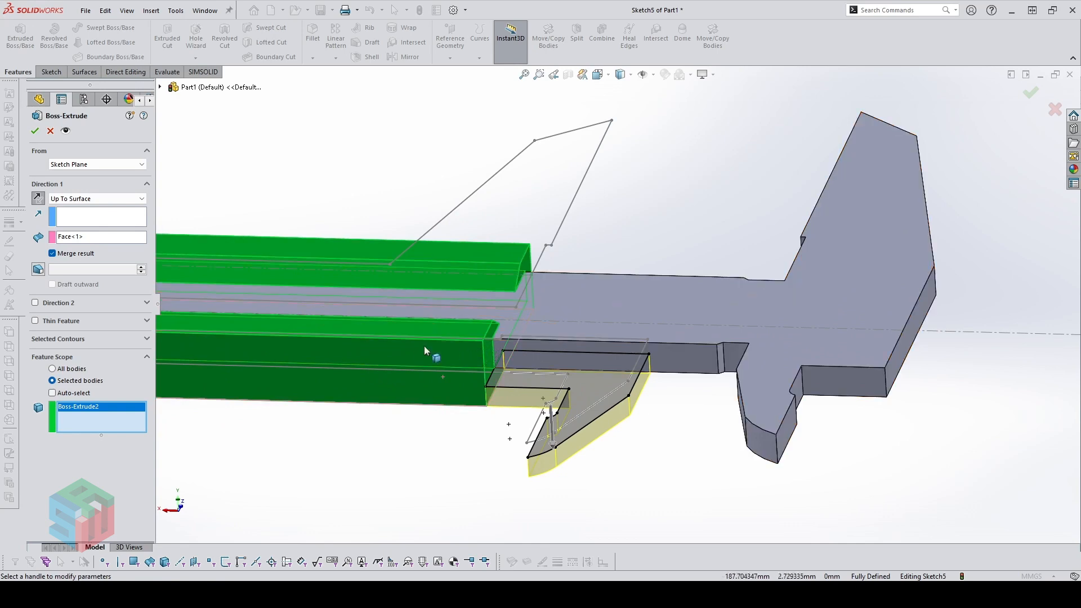
pyautogui.press('Return')
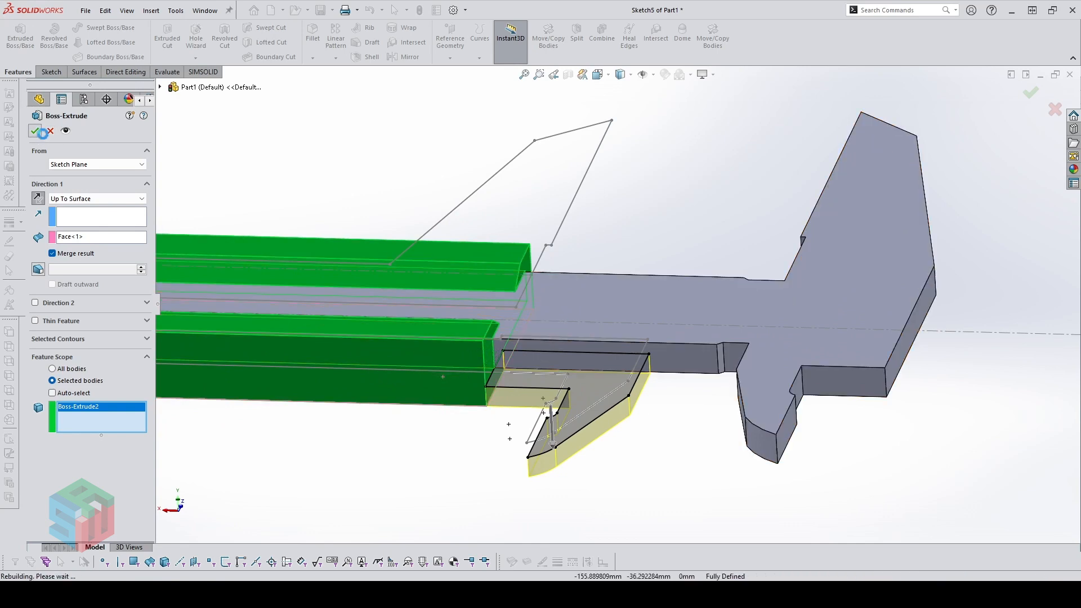
pyautogui.moveTo(518, 345); pyautogui.dragTo(474, 326, button='middle')
pyautogui.scroll(3, 520, 301)
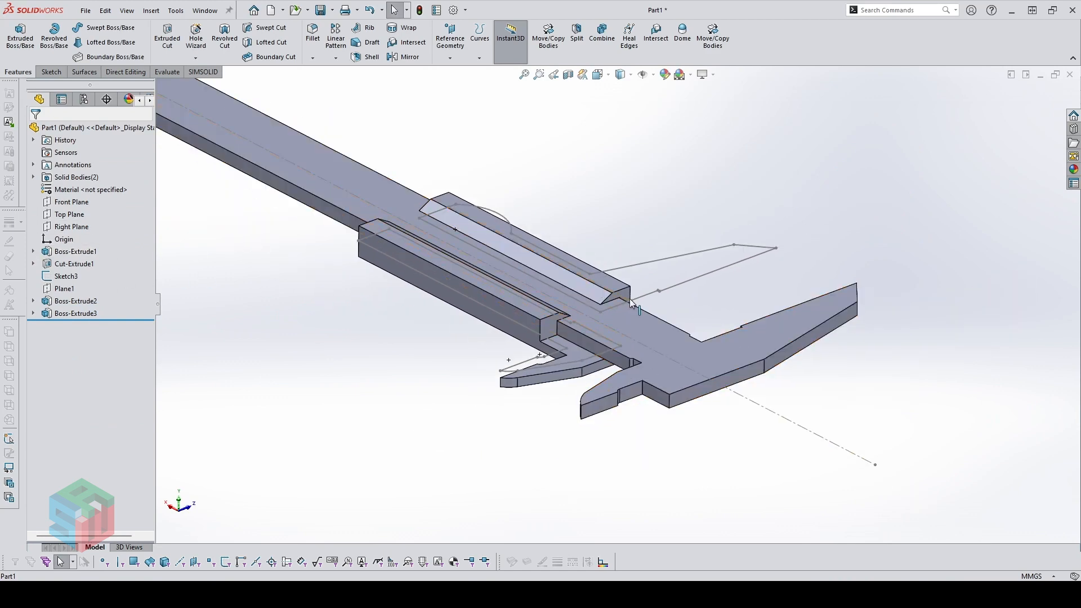
# Start a sketch on the Top Plane and convert the chained outline of the slider's large jaw and thumb grip
pyautogui.moveTo(631, 304); pyautogui.dragTo(315, 240, button='middle')
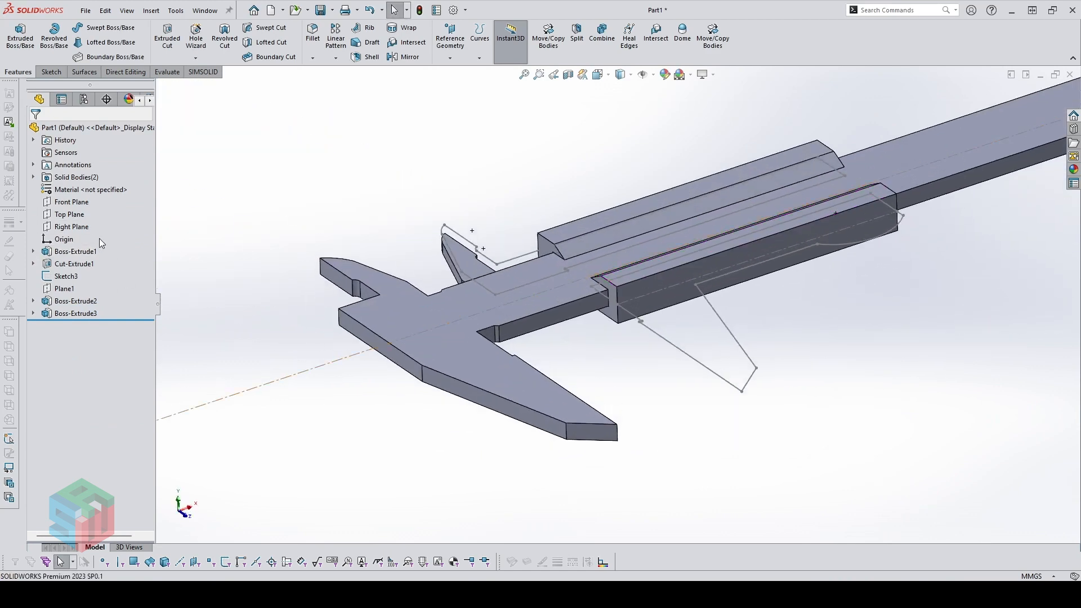
pyautogui.click(70, 218)
pyautogui.press('s')
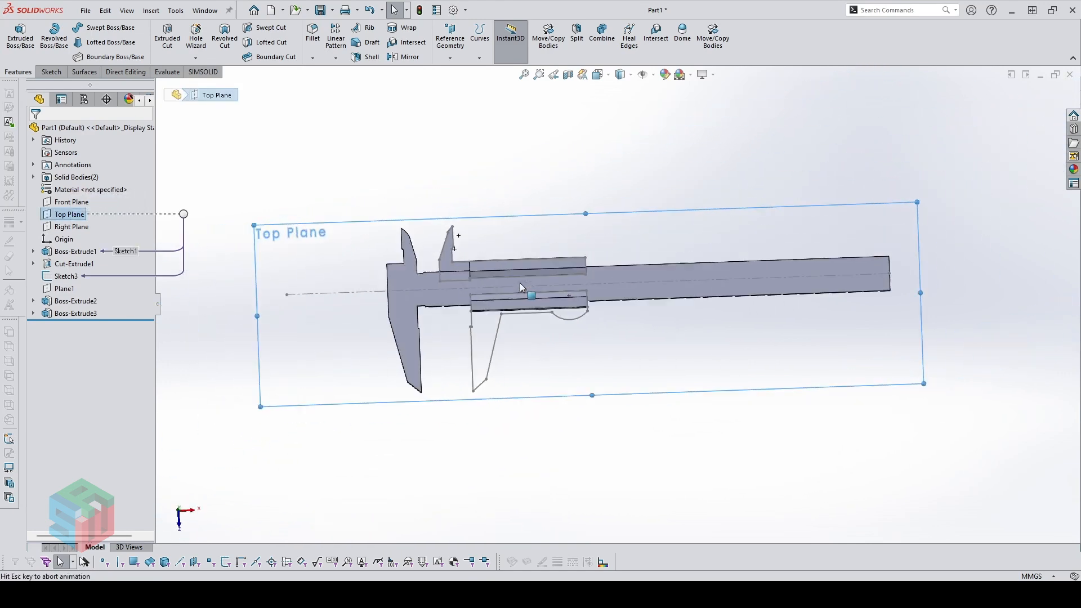
pyautogui.scroll(-3, 555, 294)
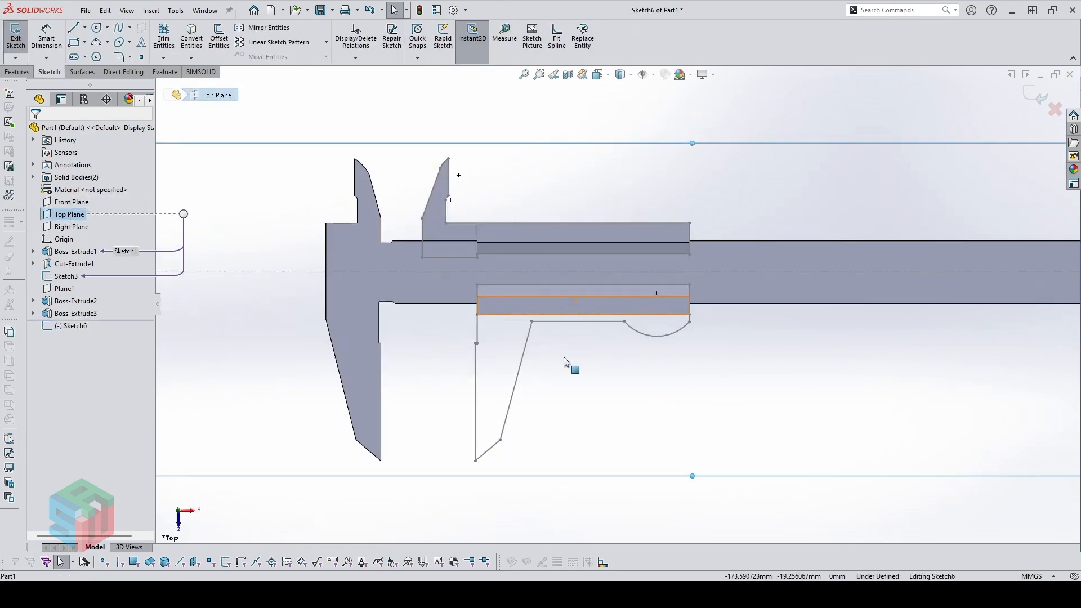
pyautogui.rightClick(477, 372)
pyautogui.click(514, 352)
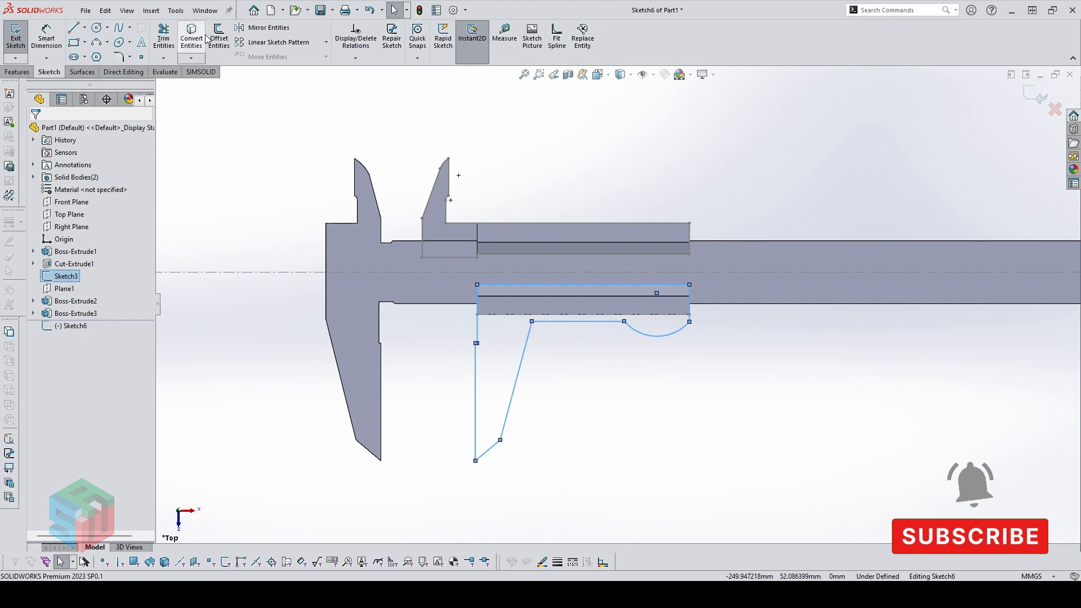
pyautogui.click(185, 38)
pyautogui.scroll(-2, 594, 353)
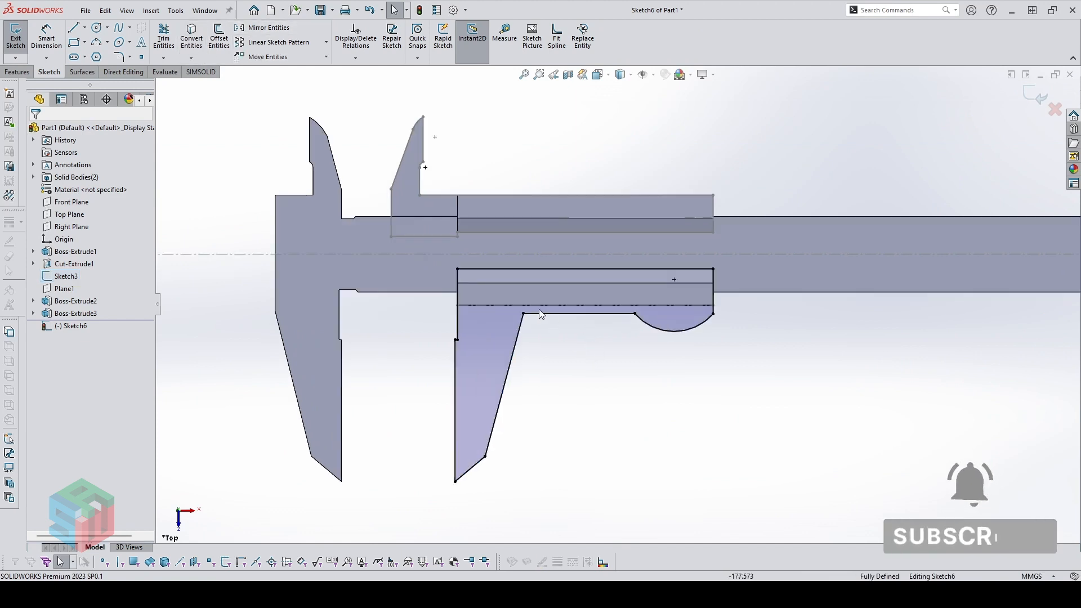
# Convert the dashed line along the slider's edge and trim the outline overlapping the slider body, closing the large-jaw profile
pyautogui.click(509, 306)
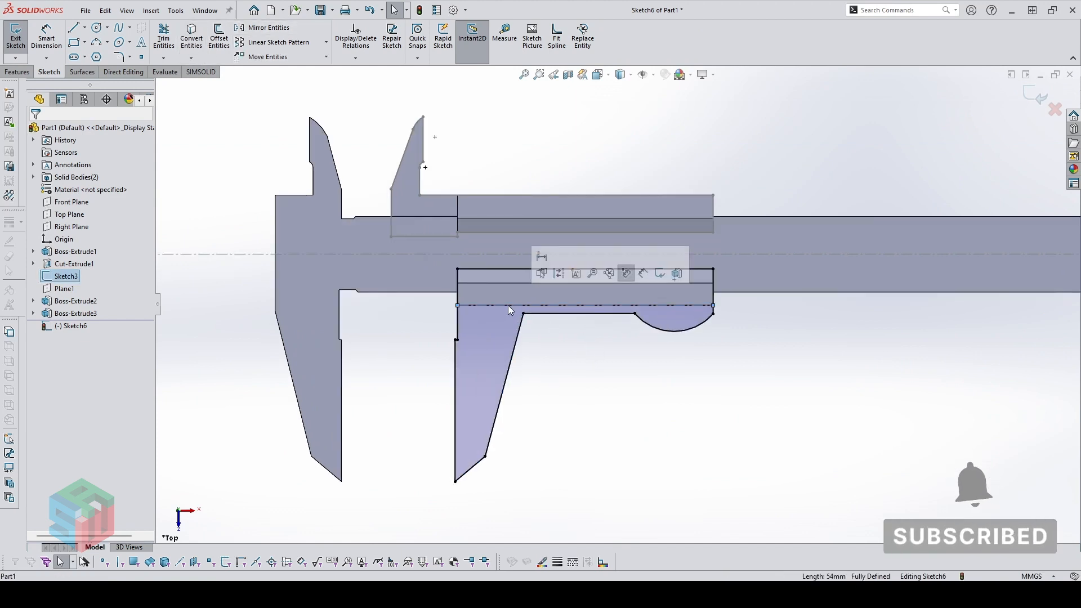
pyautogui.click(192, 38)
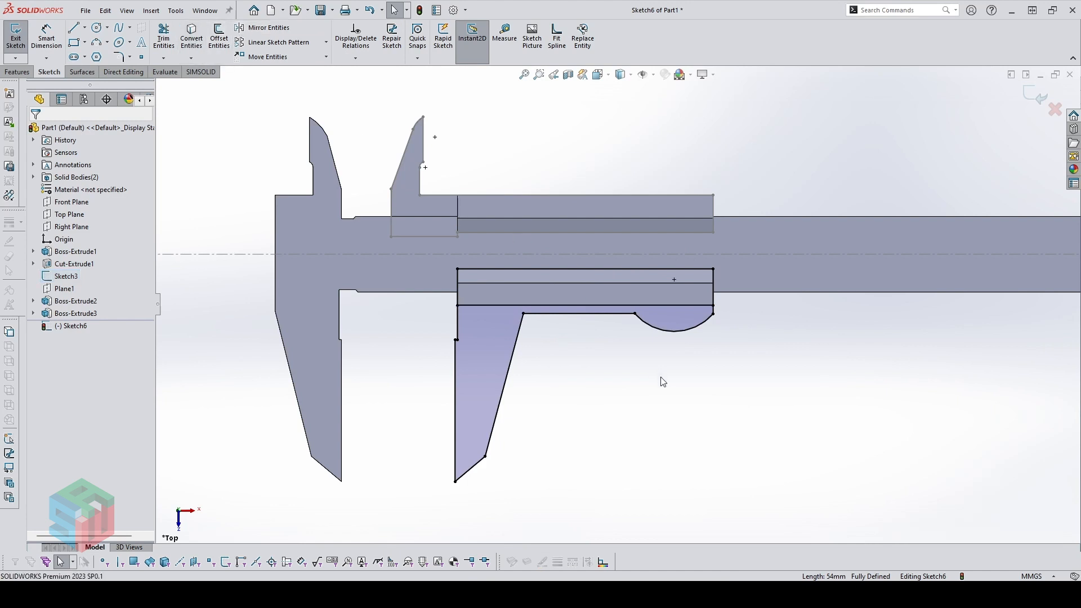
pyautogui.scroll(-1, 619, 326)
pyautogui.moveTo(397, 286); pyautogui.dragTo(468, 264)
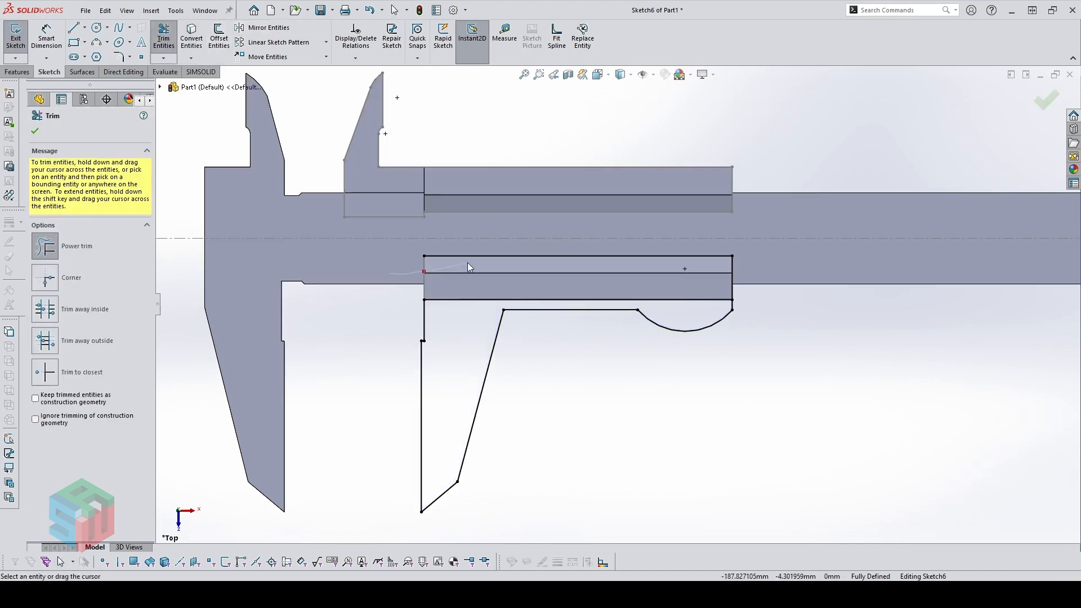
pyautogui.moveTo(682, 268); pyautogui.dragTo(754, 283)
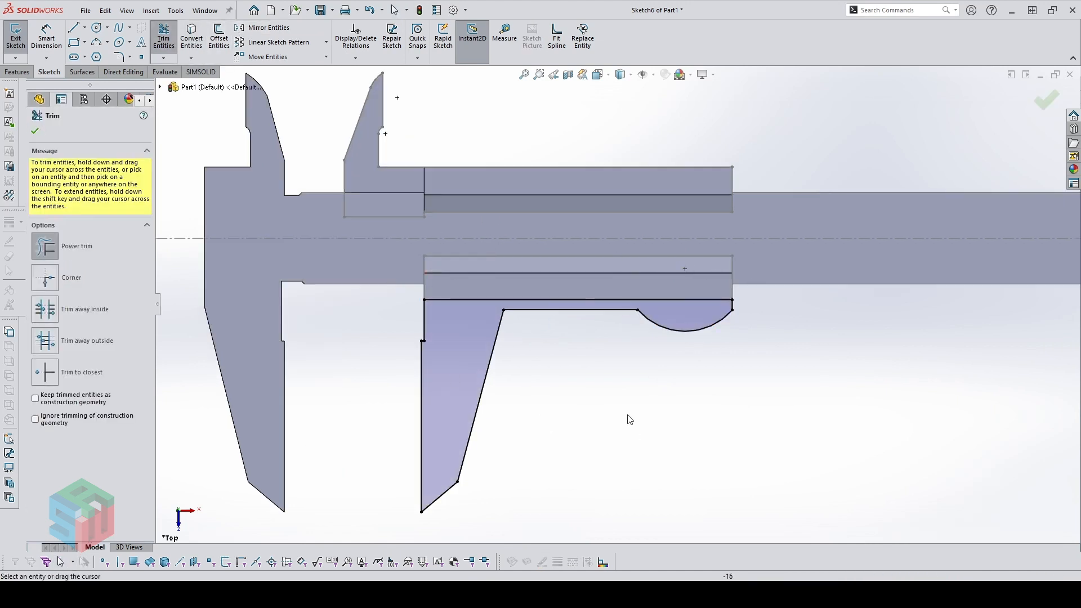
pyautogui.press('Escape')
# Set up a two-direction Boss-Extrude of the large-jaw profile, Up To Surface at the bar's upper and lower faces
pyautogui.click(1023, 106)
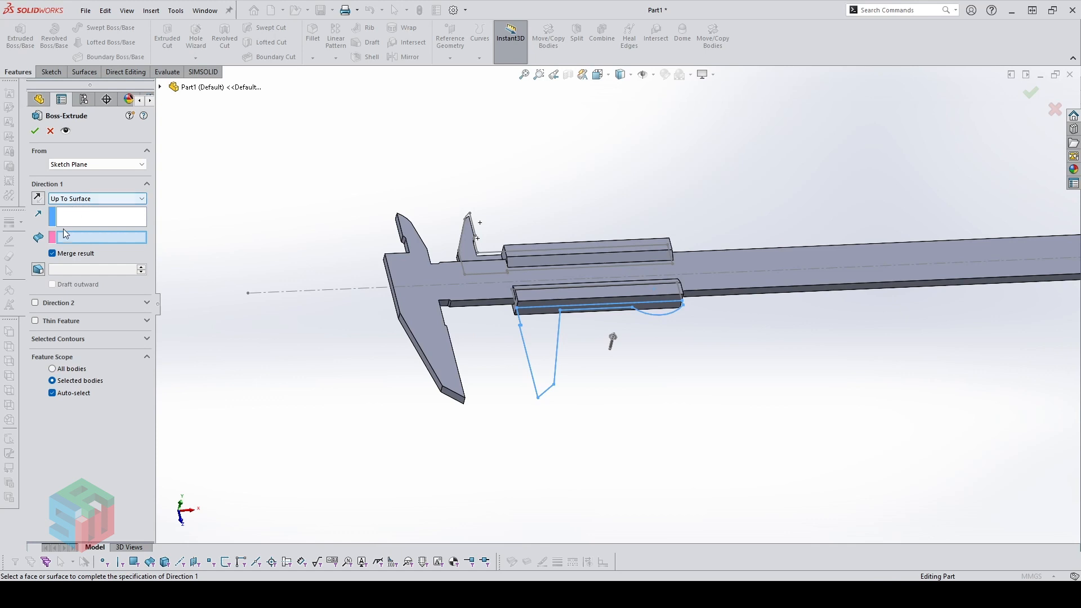
pyautogui.click(438, 344)
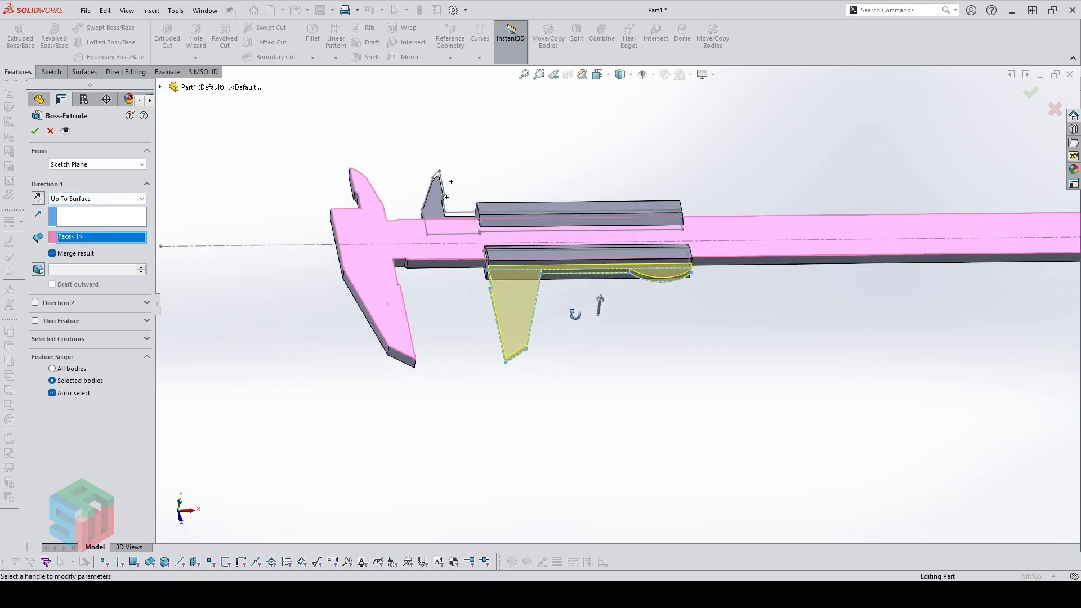
pyautogui.click(64, 302)
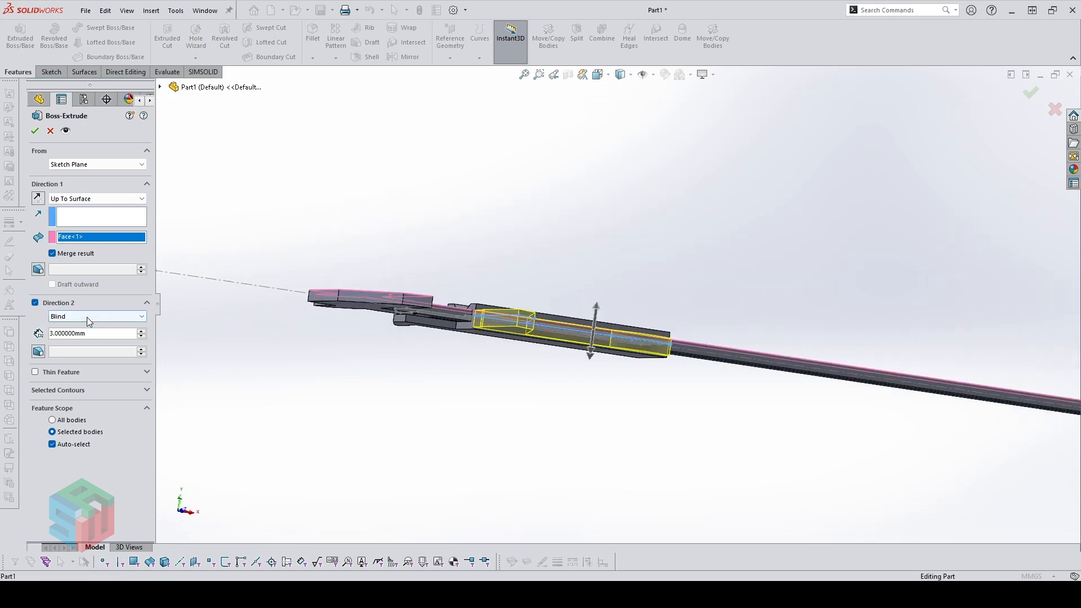
pyautogui.click(87, 316)
pyautogui.click(78, 350)
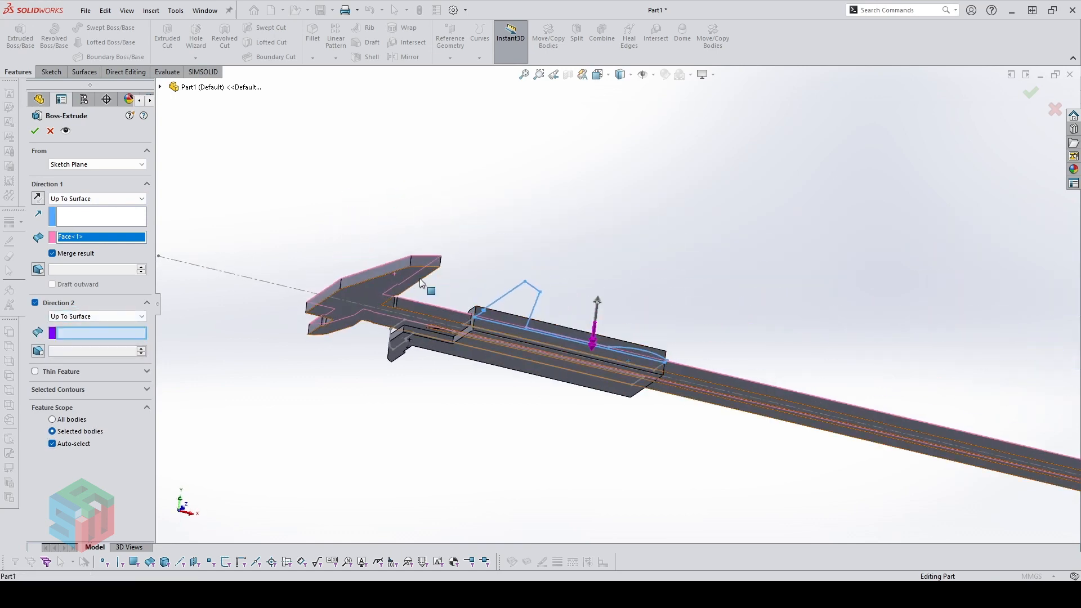
pyautogui.click(420, 278)
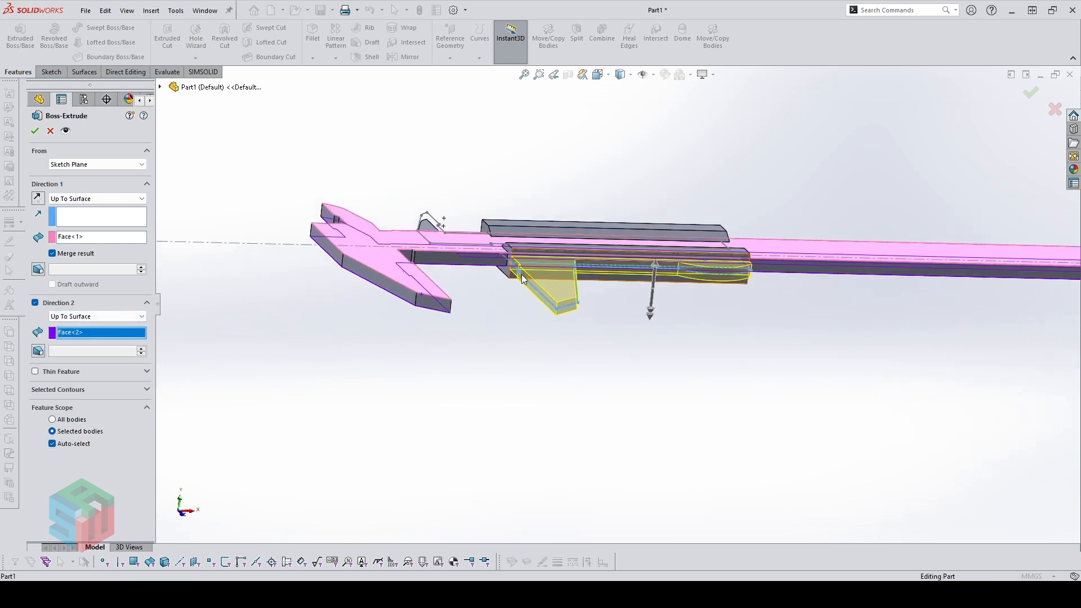
pyautogui.scroll(-4, 494, 279)
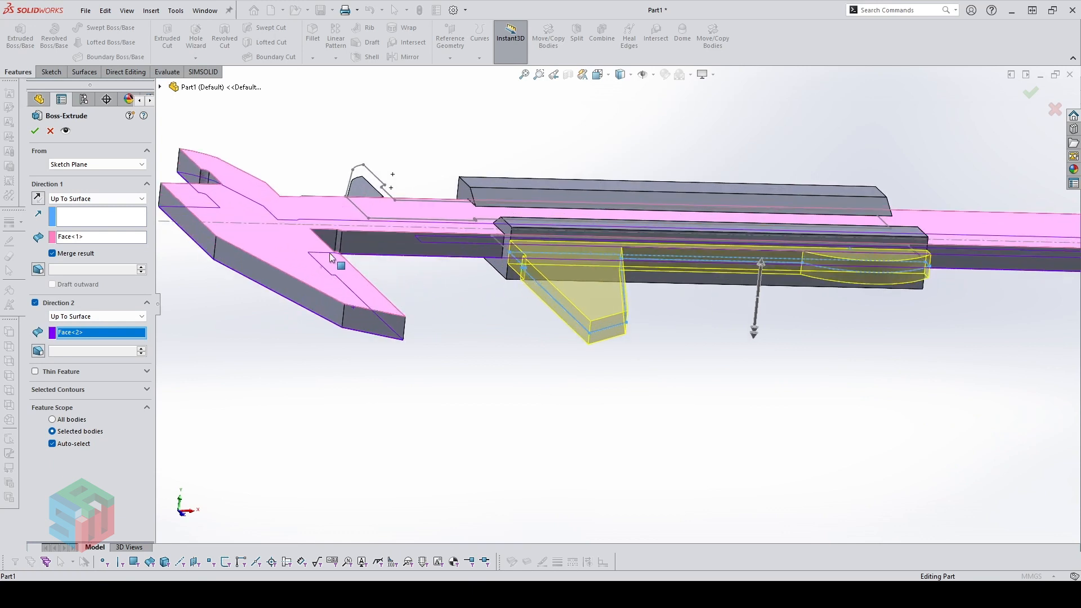
# Turn off Auto-select, limit the large-jaw extrusion's merge scope to the slider body, and complete it
pyautogui.click(52, 444)
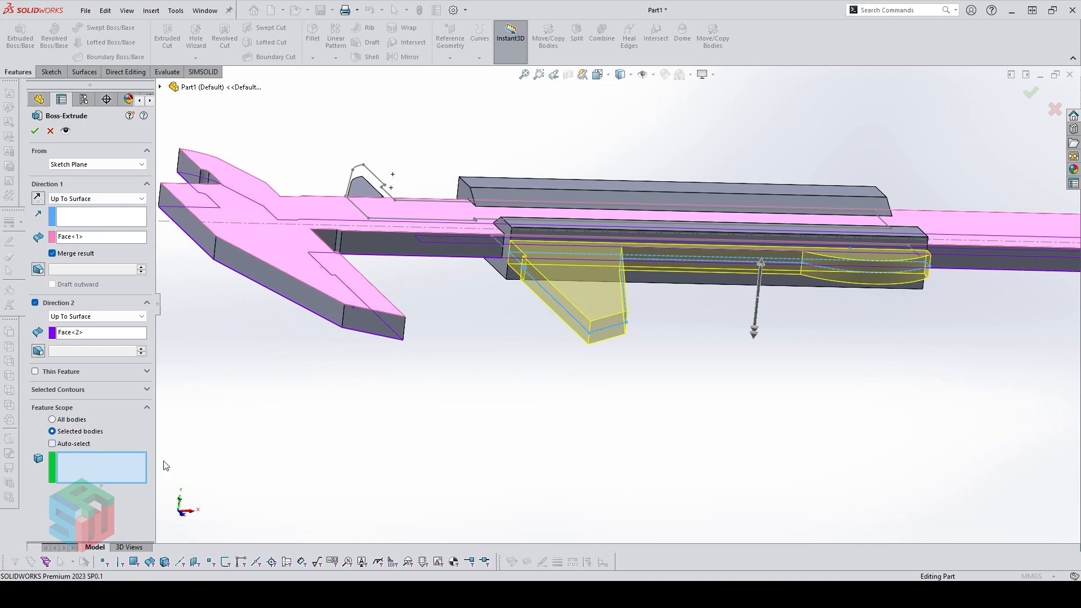
pyautogui.click(523, 234)
pyautogui.scroll(-3, 522, 232)
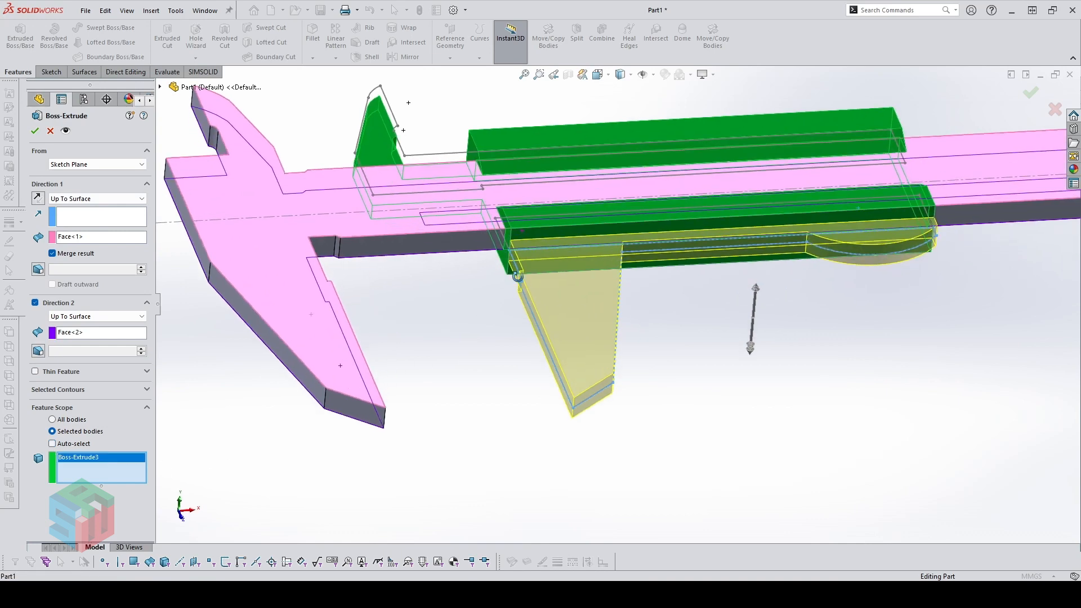
pyautogui.click(35, 133)
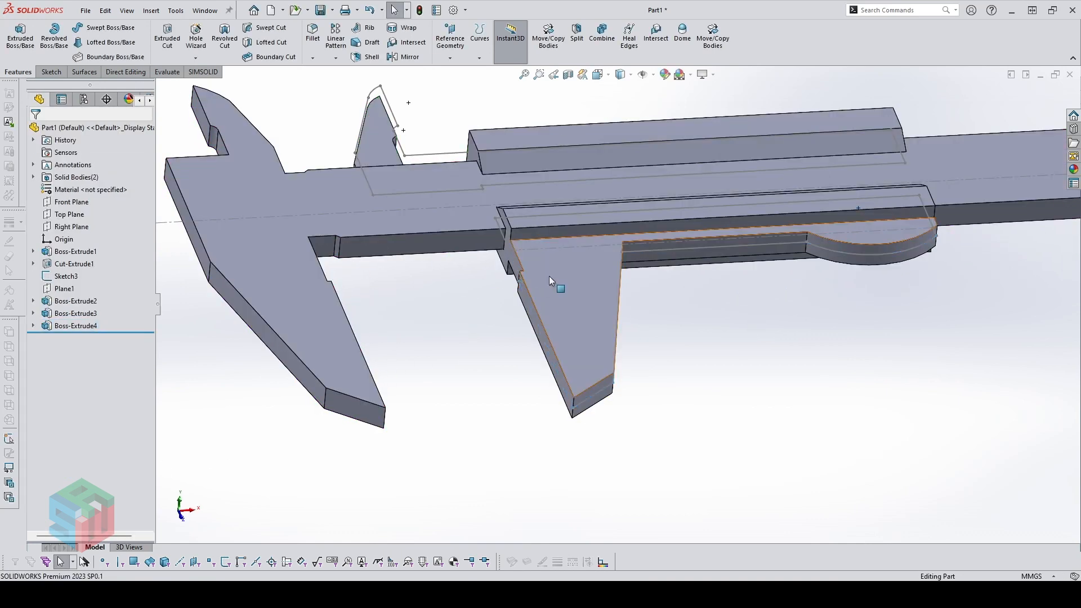
# Start a sketch on the Front Plane and draw a corner rectangle about 166 mm by 7 mm below the bar
pyautogui.moveTo(549, 276); pyautogui.dragTo(758, 232, button='middle')
pyautogui.moveTo(542, 245); pyautogui.dragTo(710, 283, button='middle')
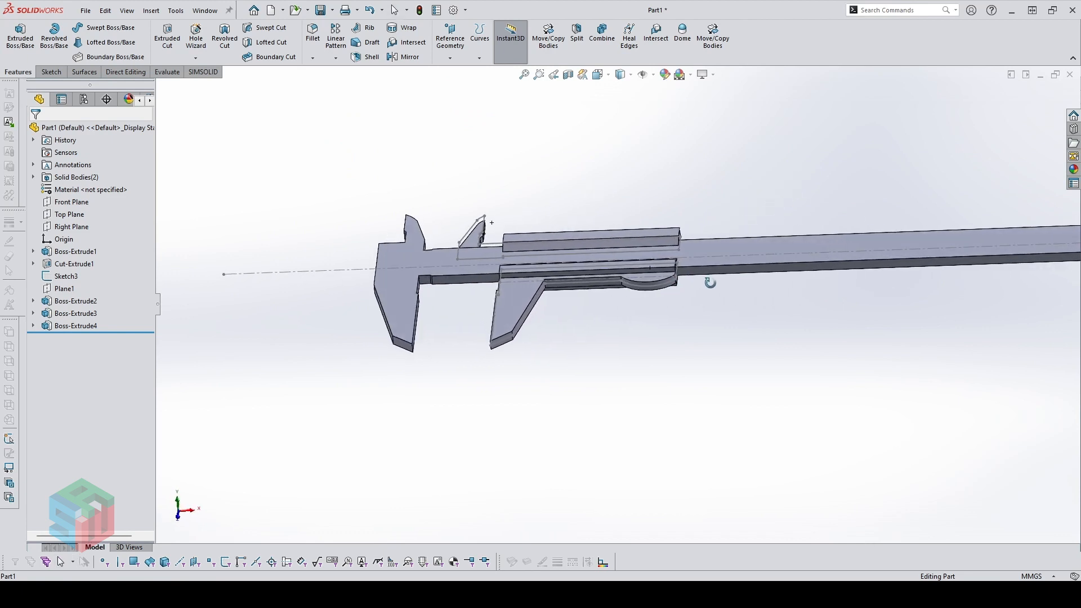
pyautogui.click(81, 203)
pyautogui.click(82, 187)
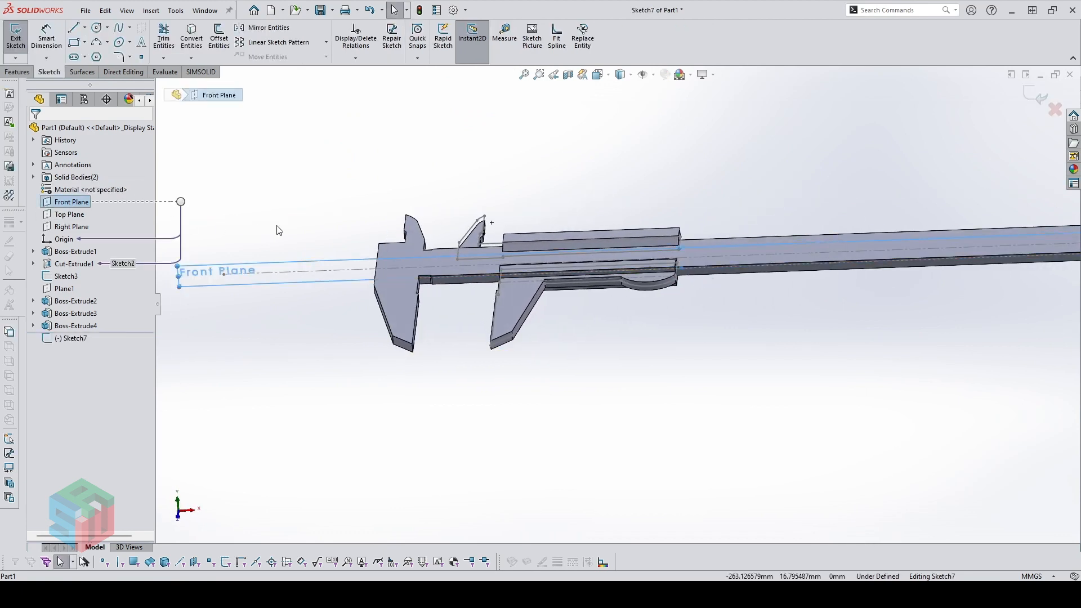
pyautogui.click(639, 403)
pyautogui.press('r')
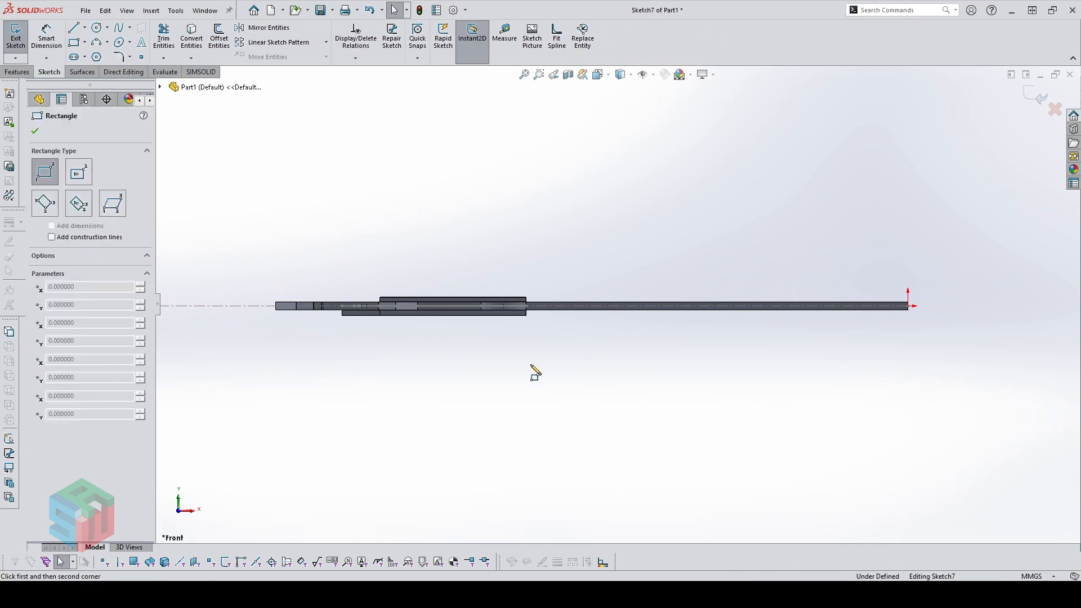
pyautogui.click(525, 361)
pyautogui.click(976, 382)
pyautogui.press('Escape')
# Dimension the rectangle's height to 1.5 mm and switch the model to an unshaded line display
pyautogui.press('d')
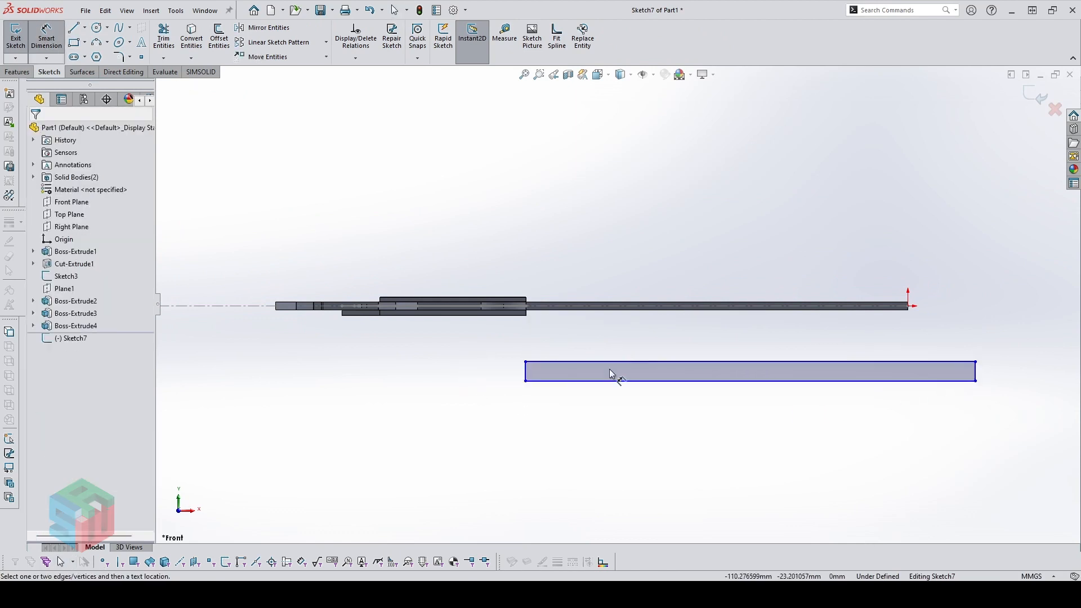
pyautogui.click(612, 366)
pyautogui.click(613, 381)
pyautogui.click(411, 365)
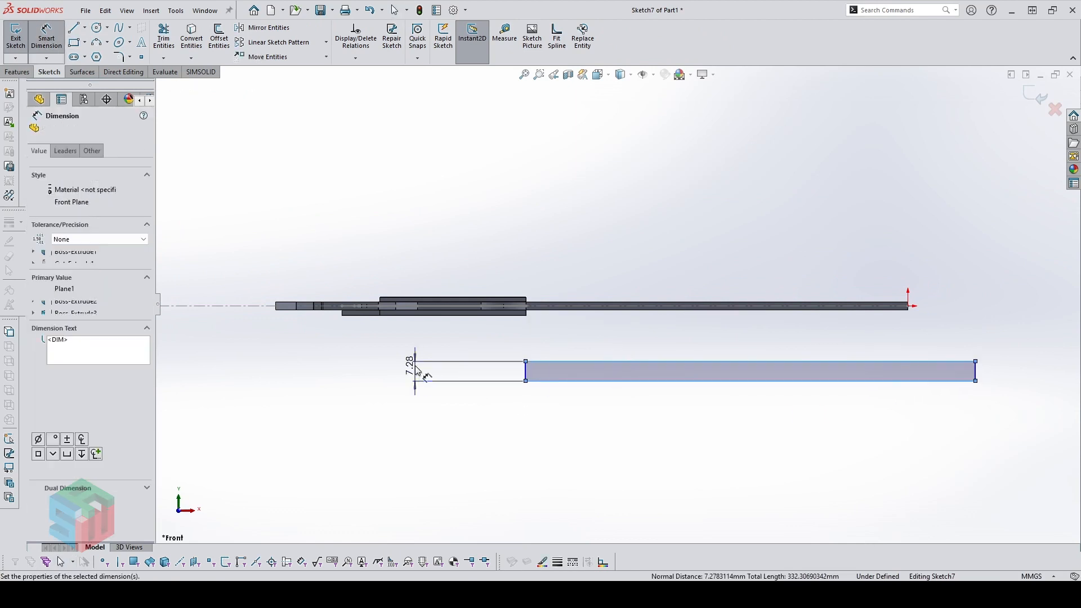
pyautogui.write('1.5')
pyautogui.press('Return')
pyautogui.press('Escape')
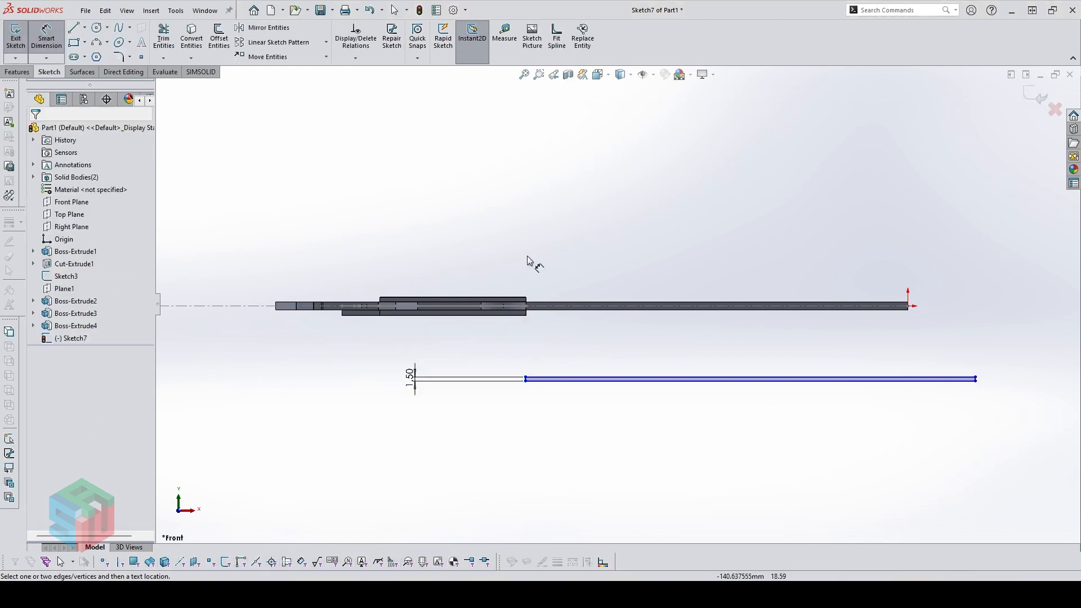
pyautogui.moveTo(622, 74)
pyautogui.click(621, 138)
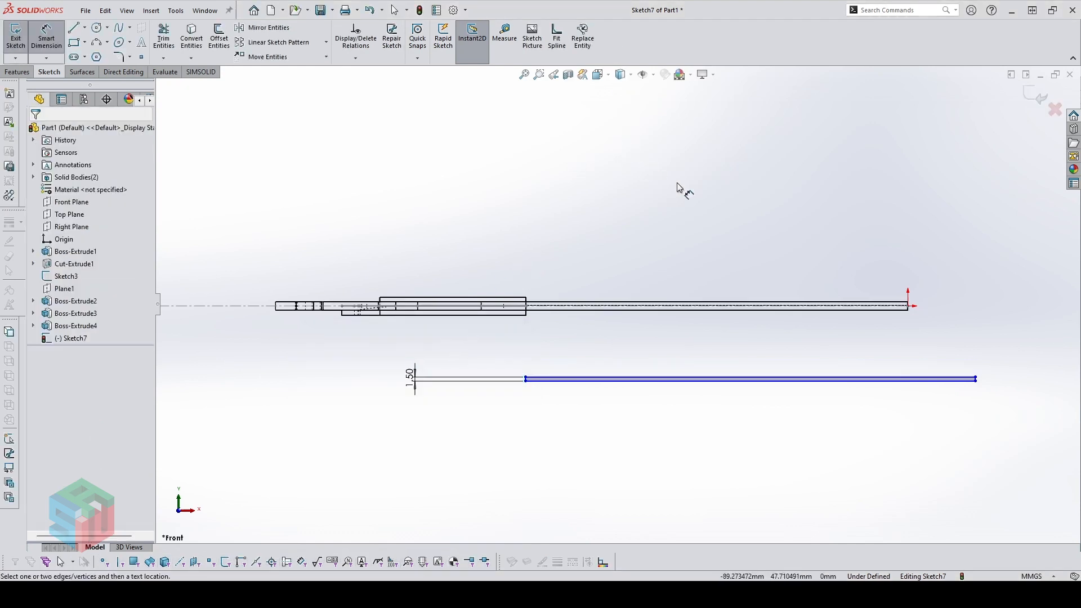
# Move the thin rectangle up onto the bar, placing its lower corner on the bar's lower edge inside the slider body
pyautogui.press('Escape')
pyautogui.scroll(-2, 1013, 380)
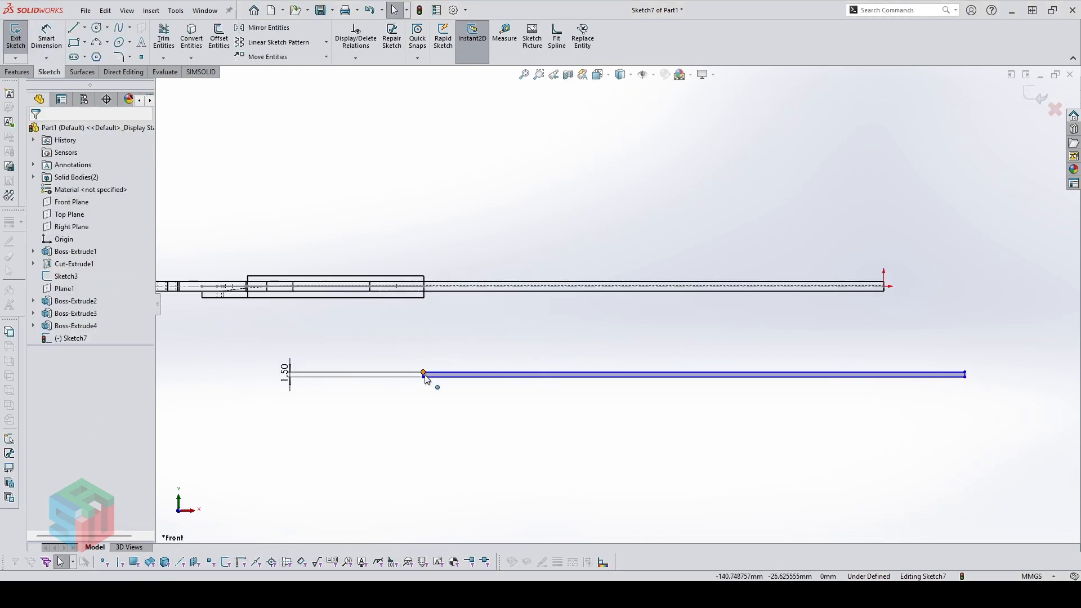
pyautogui.scroll(-2, 425, 383)
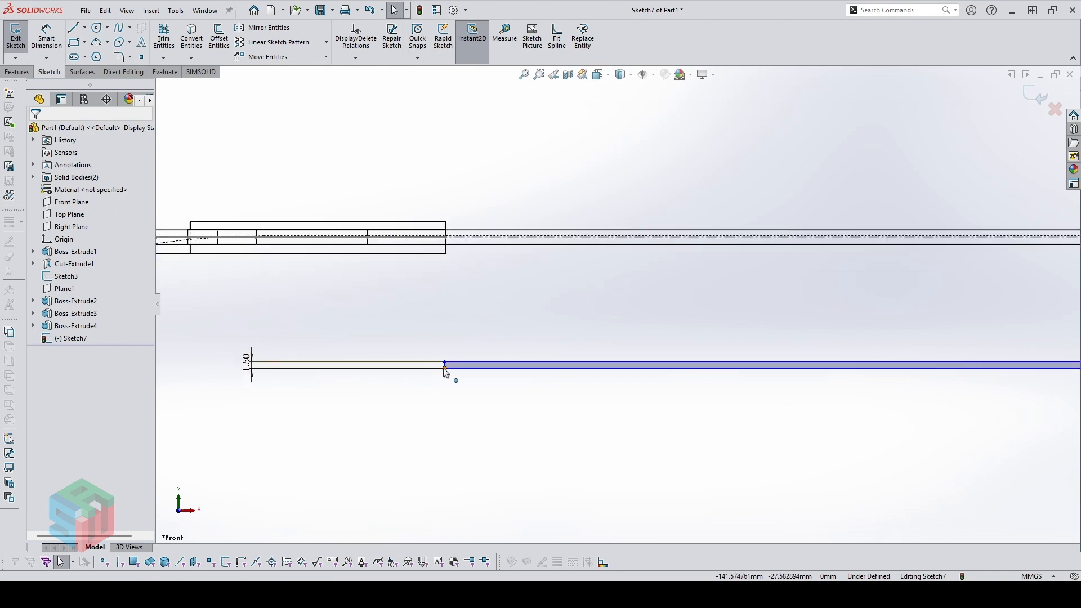
pyautogui.moveTo(445, 368); pyautogui.dragTo(393, 241)
pyautogui.scroll(-3, 439, 265)
pyautogui.scroll(-3, 438, 248)
pyautogui.click(438, 295)
pyautogui.scroll(1, 508, 271)
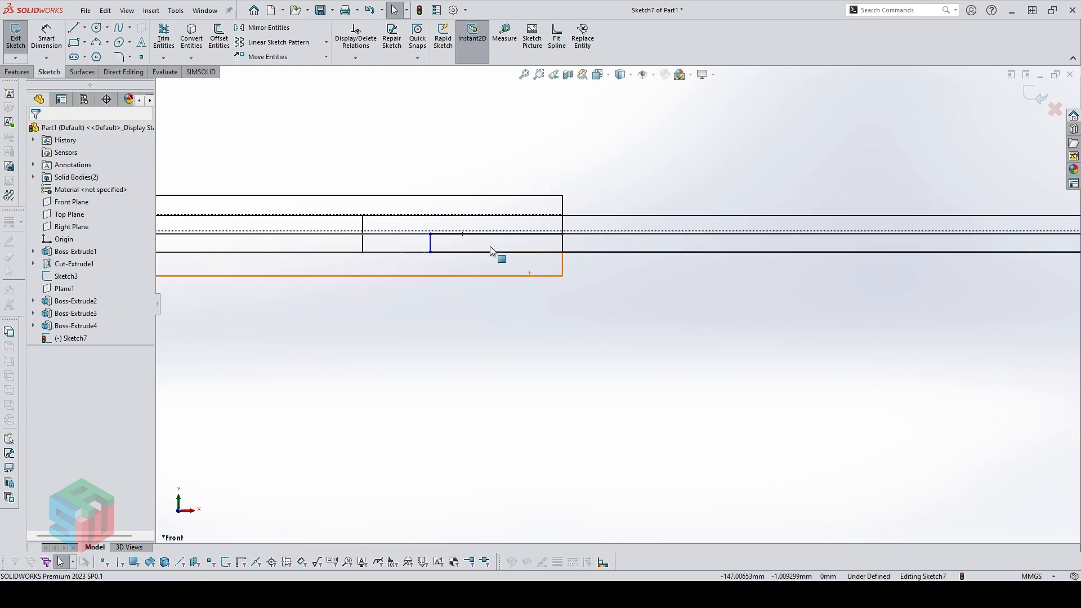
# Dimension the rectangle's short side inside the slider 10 mm from the slider body's end edge
pyautogui.press('d')
pyautogui.click(565, 268)
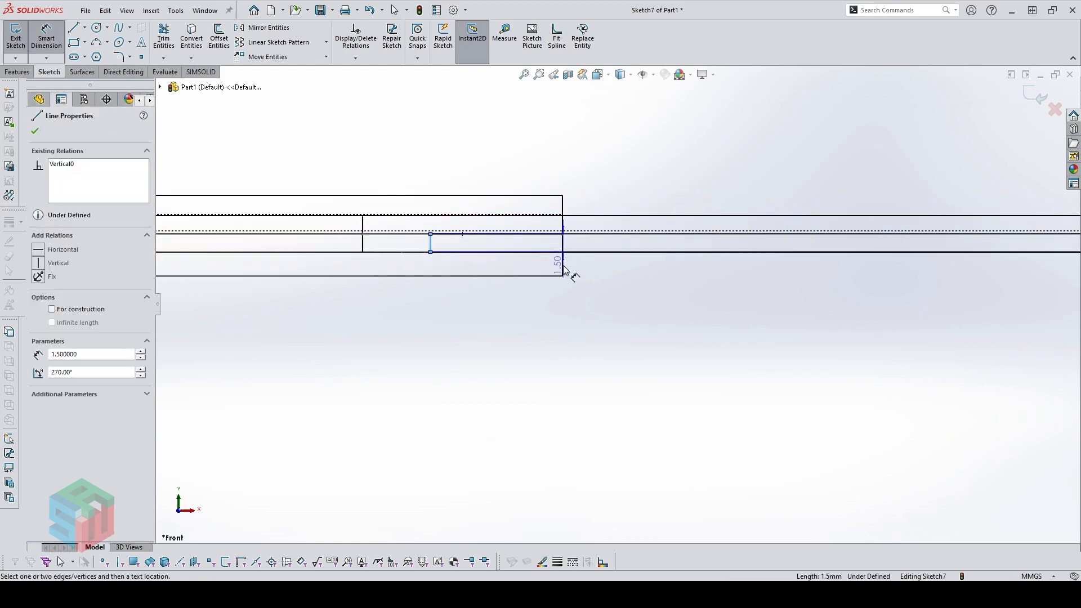
pyautogui.click(430, 243)
pyautogui.click(505, 310)
pyautogui.write('10')
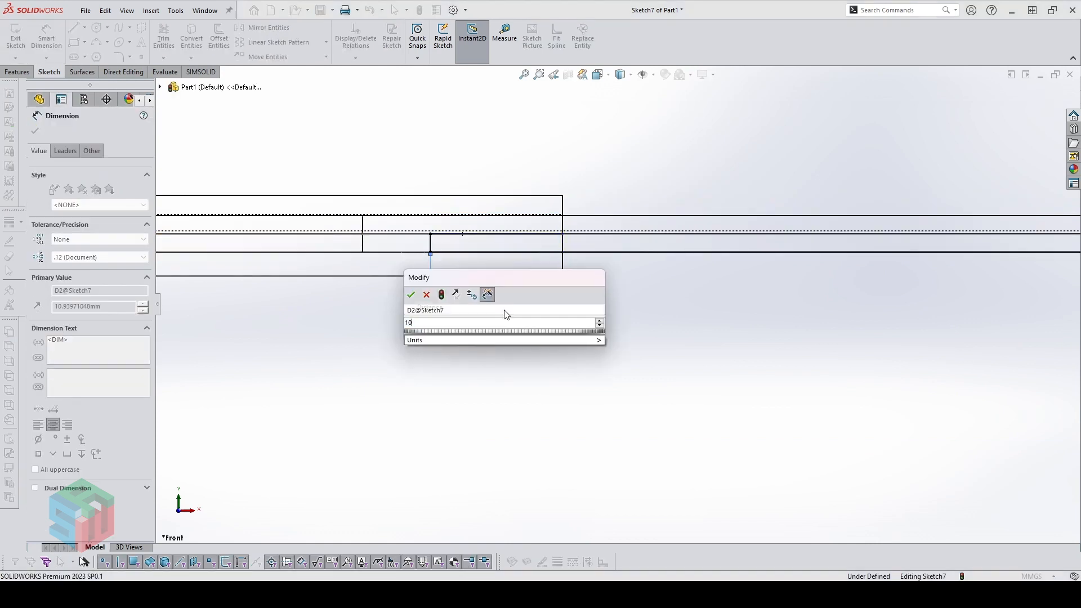
pyautogui.press('Return')
# Dimension the rectangle's outer end 24 mm from the bar's free end
pyautogui.scroll(3, 685, 206)
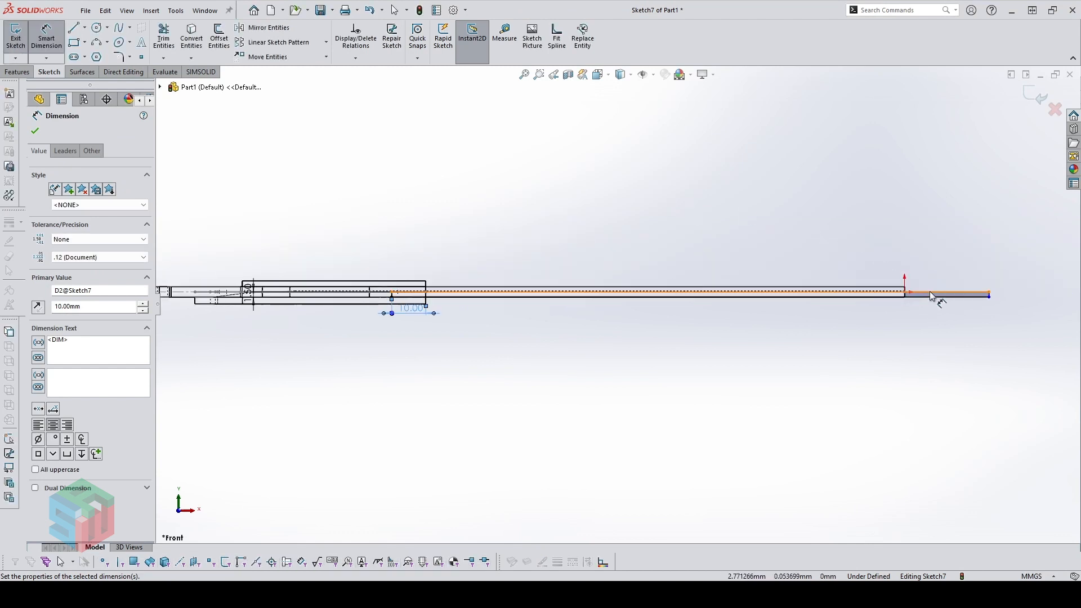
pyautogui.scroll(-5, 930, 292)
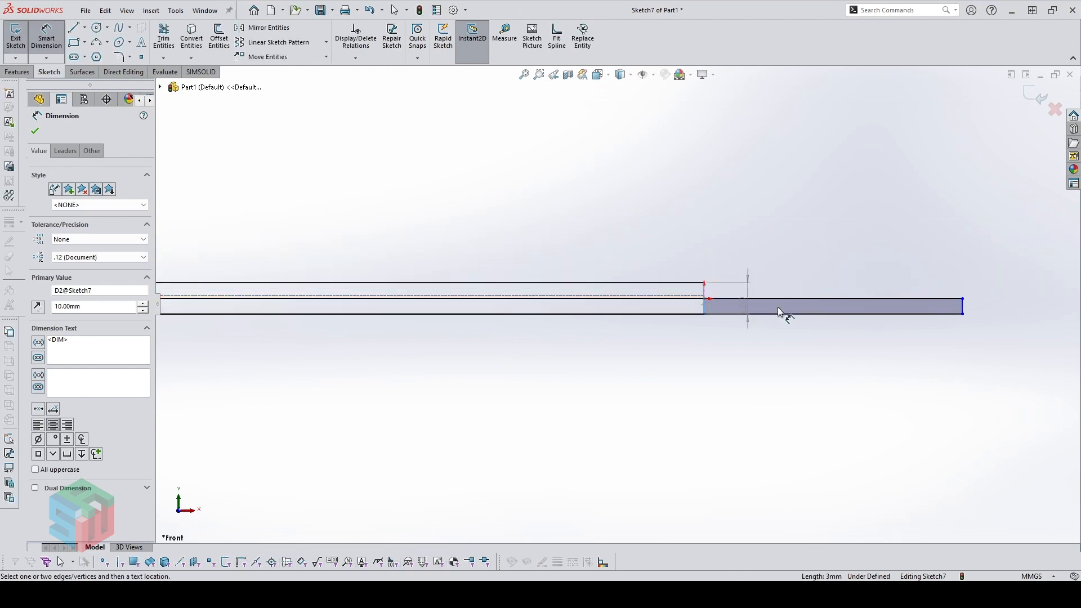
pyautogui.click(900, 314)
pyautogui.click(890, 349)
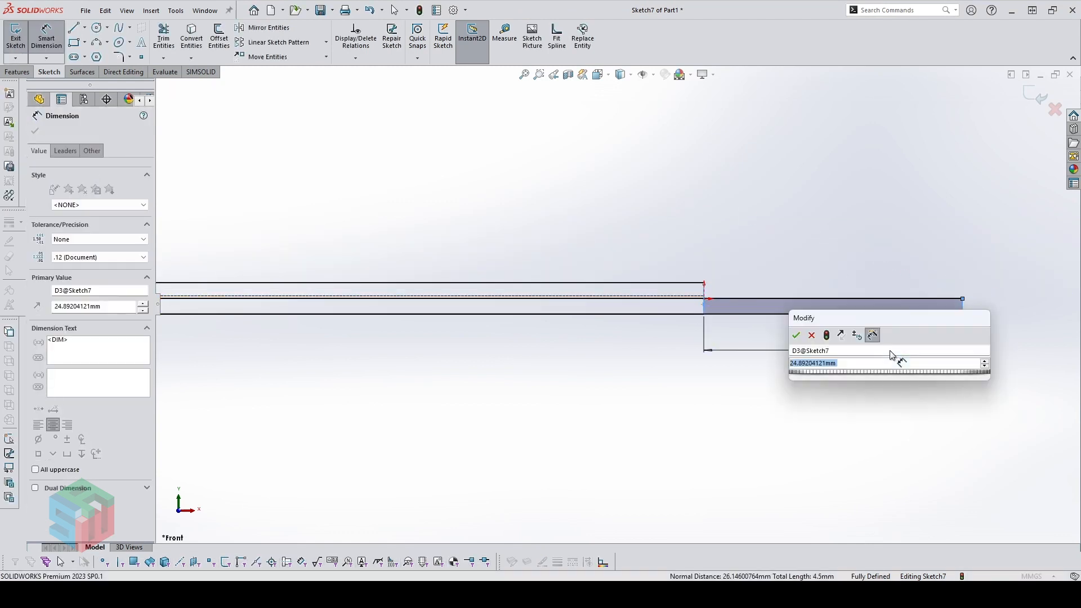
pyautogui.press('Return')
pyautogui.press('Escape')
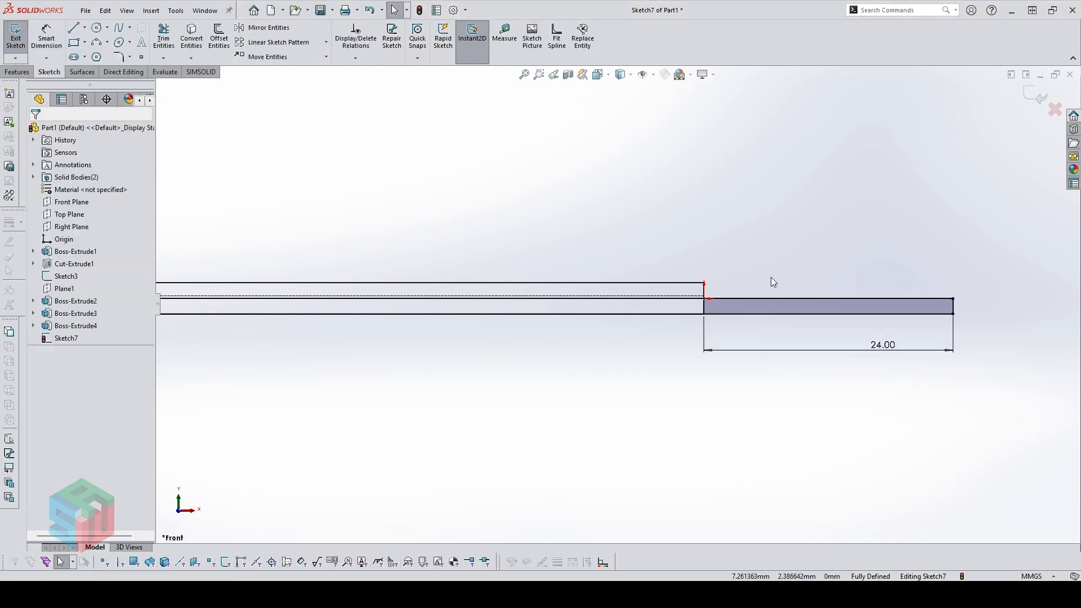
# Close the rod profile sketch and switch the model display back to shaded with edges
pyautogui.scroll(3, 669, 299)
pyautogui.moveTo(420, 318); pyautogui.dragTo(393, 389, button='middle')
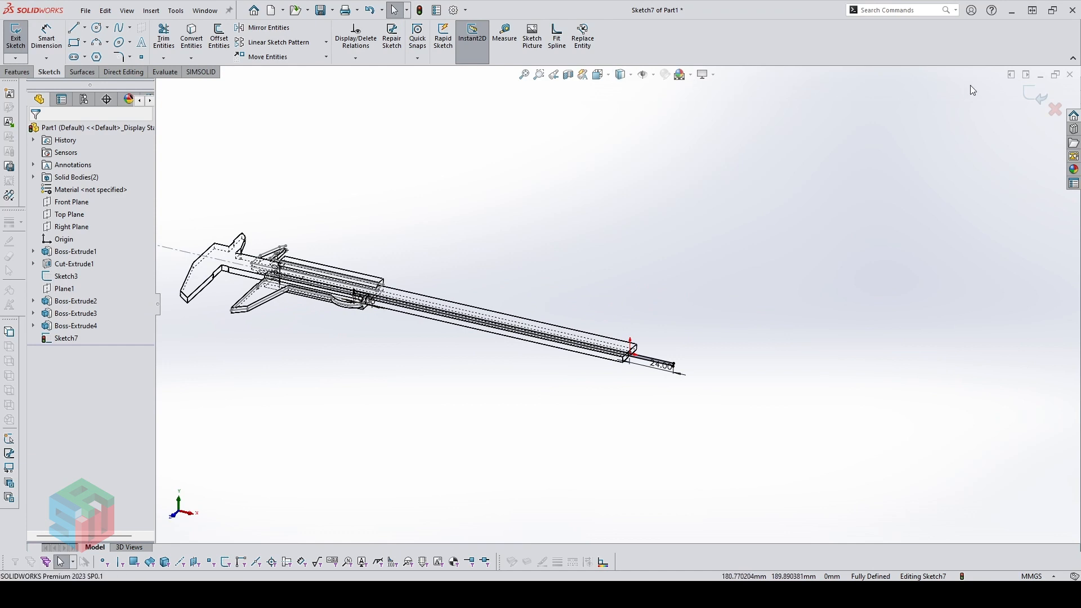
pyautogui.click(1034, 94)
pyautogui.click(630, 74)
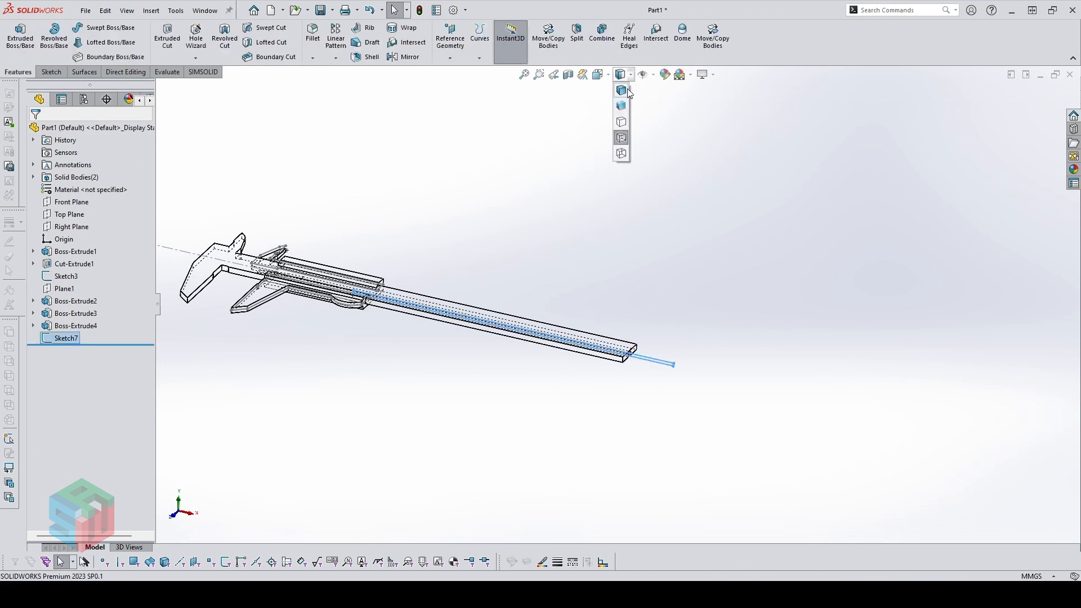
pyautogui.click(622, 91)
pyautogui.scroll(-2, 417, 311)
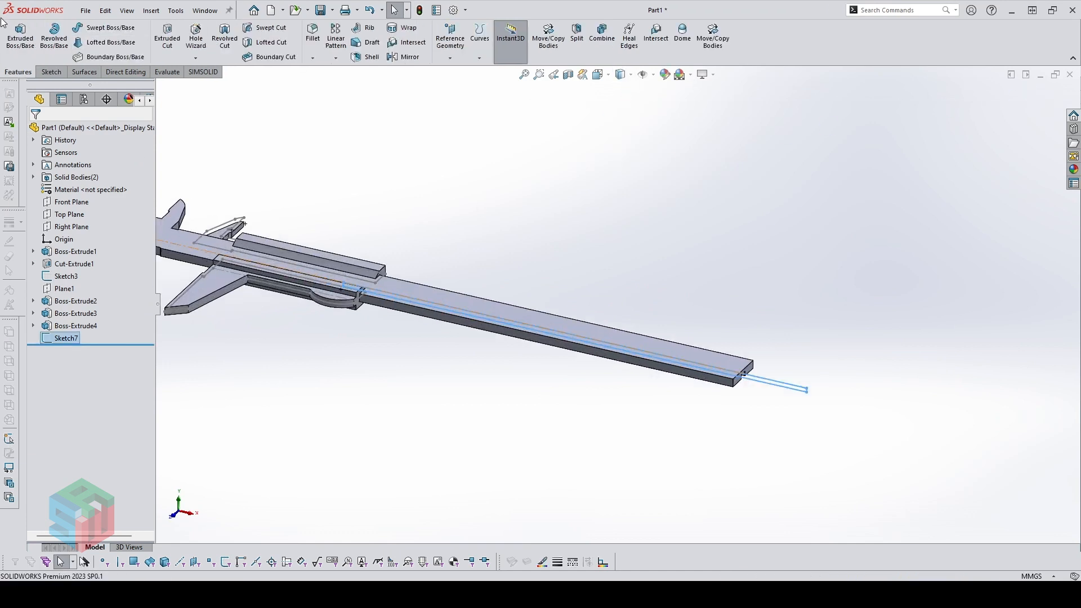
# Set up a Mid Plane Boss-Extrude of the rod profile with a depth of 2.8 mm
pyautogui.click(93, 198)
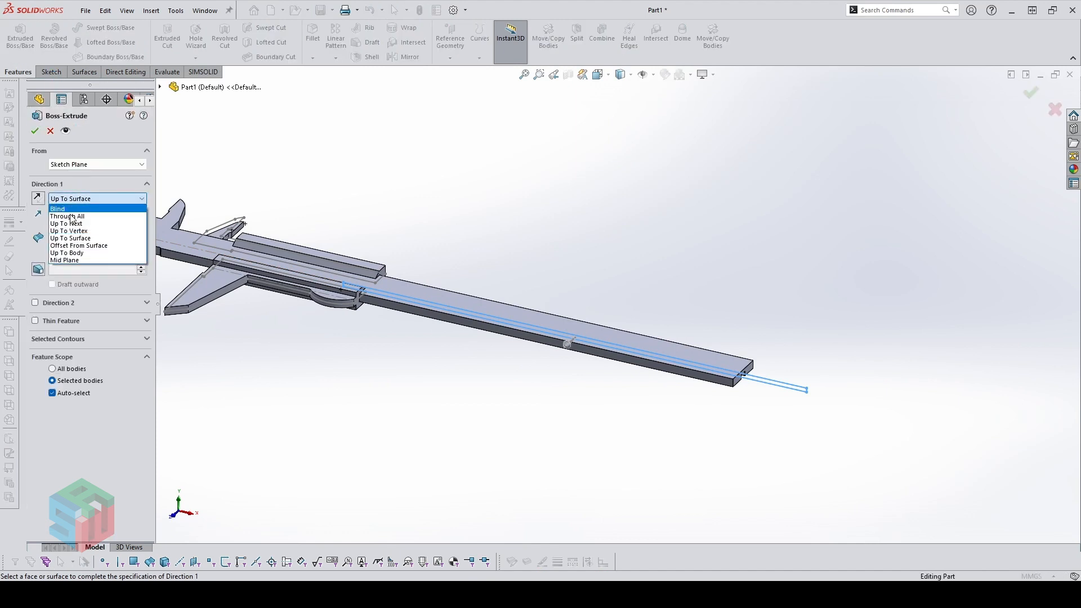
pyautogui.click(73, 261)
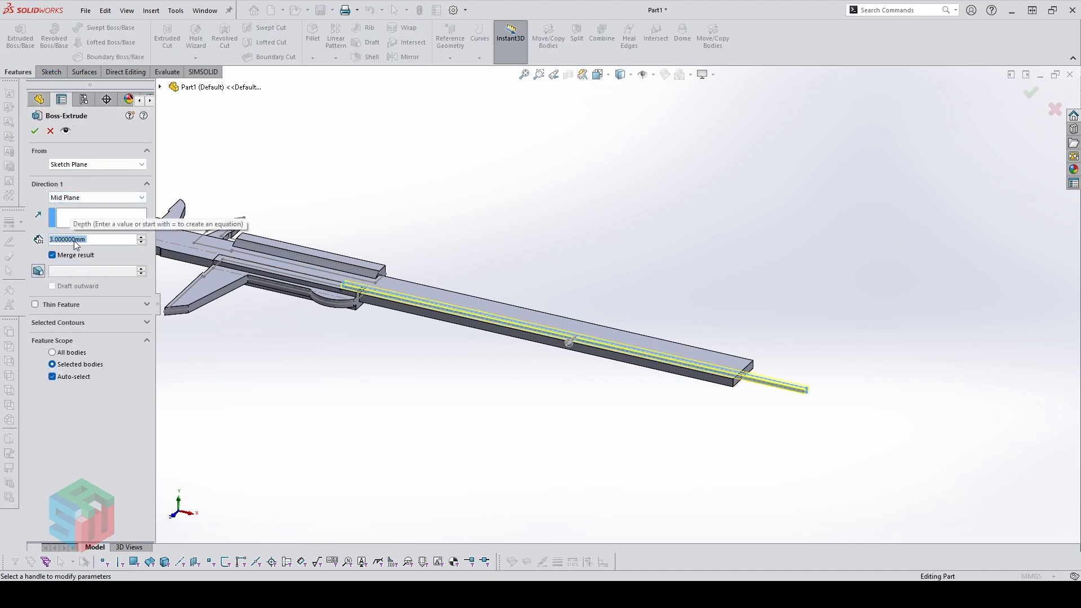
pyautogui.write('2.')
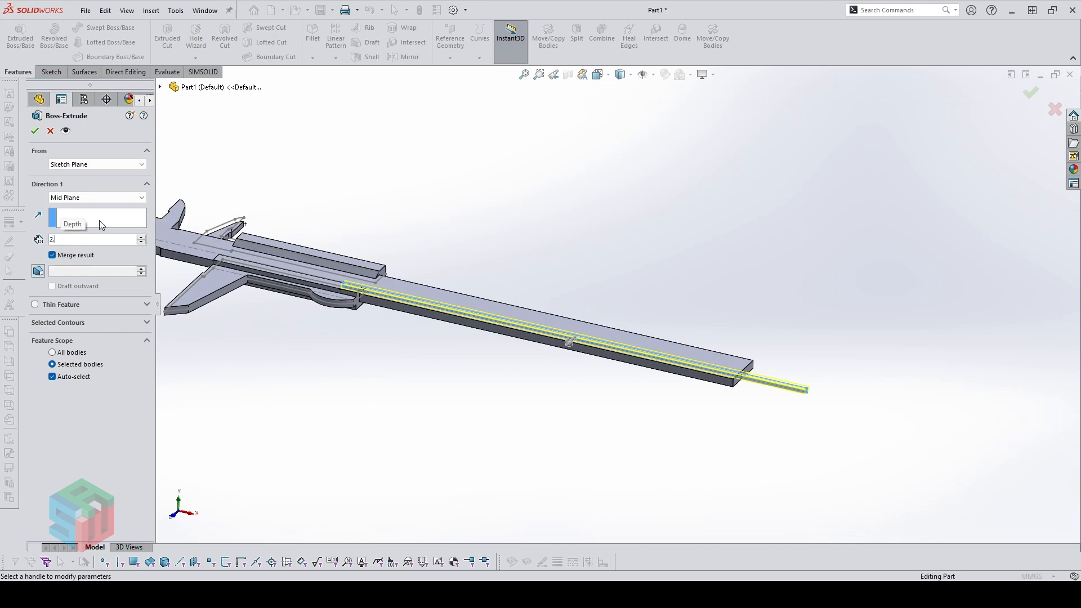
pyautogui.write('8')
pyautogui.press('Return')
pyautogui.scroll(-10, 740, 370)
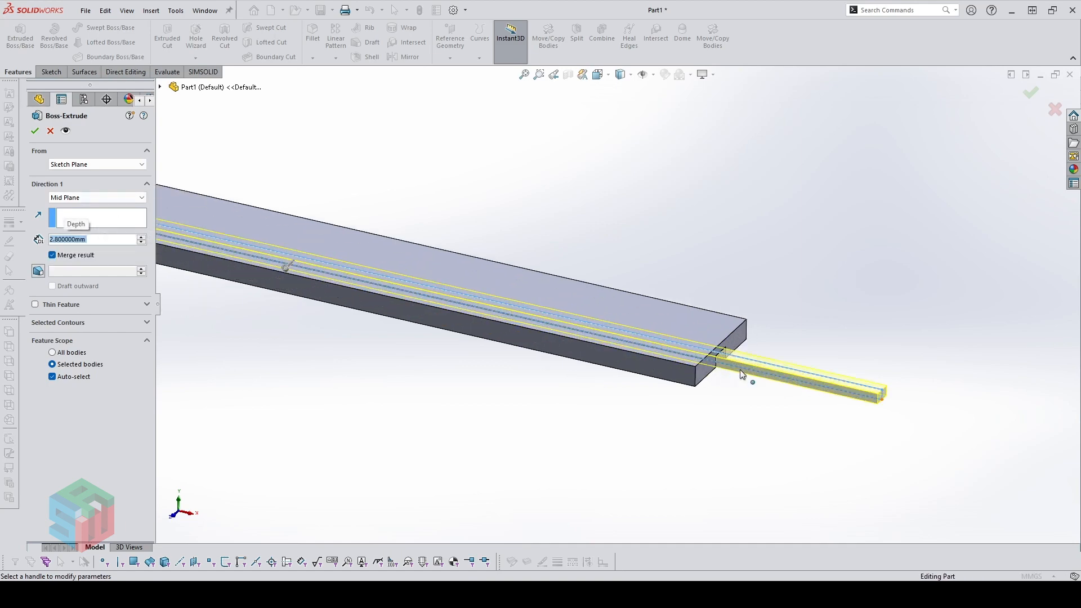
pyautogui.moveTo(631, 299); pyautogui.dragTo(670, 306, button='middle')
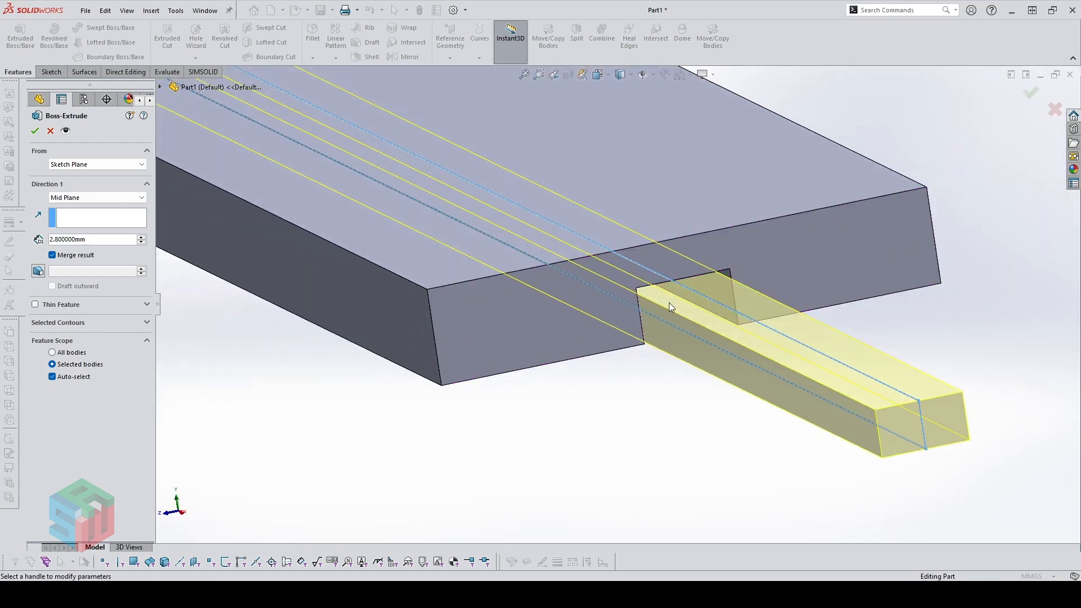
# Turn off Auto-select, limit the rod extrusion's merge scope to the slider body, and complete it
pyautogui.click(61, 380)
pyautogui.scroll(5, 351, 179)
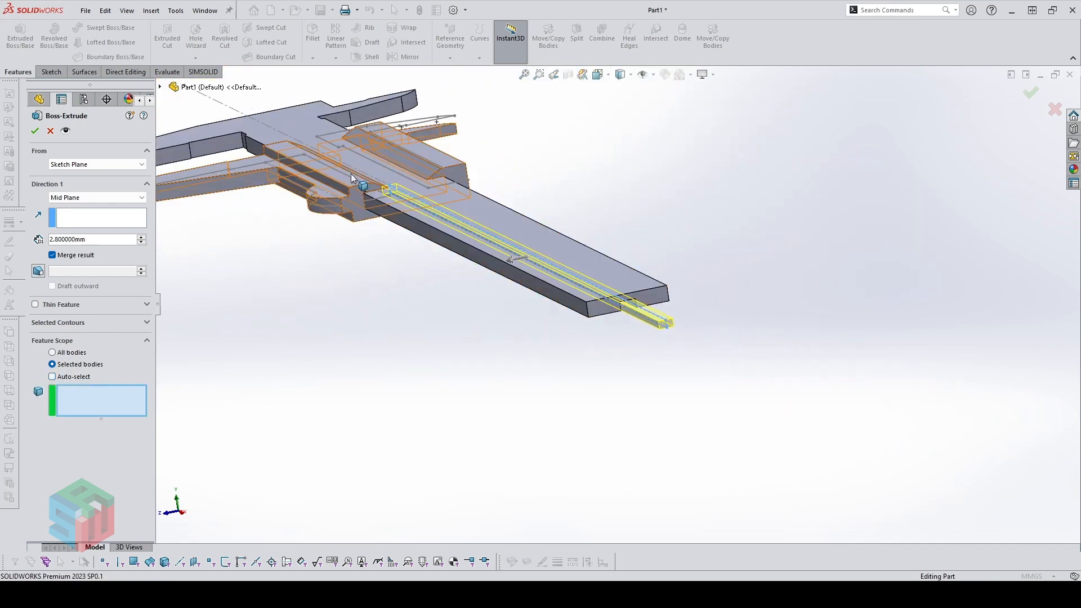
pyautogui.click(320, 187)
pyautogui.scroll(-4, 349, 203)
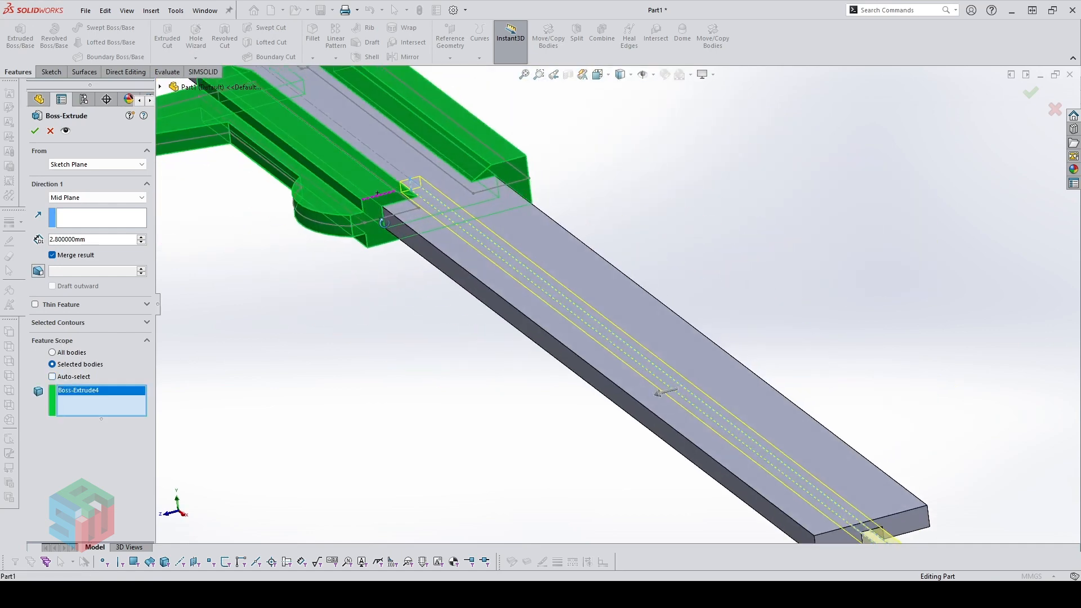
pyautogui.click(35, 131)
# Start a sketch on the bar's underside and draw a 3 mm diameter circle beside the groove near the bar's free end
pyautogui.scroll(4, 732, 407)
pyautogui.scroll(-6, 684, 384)
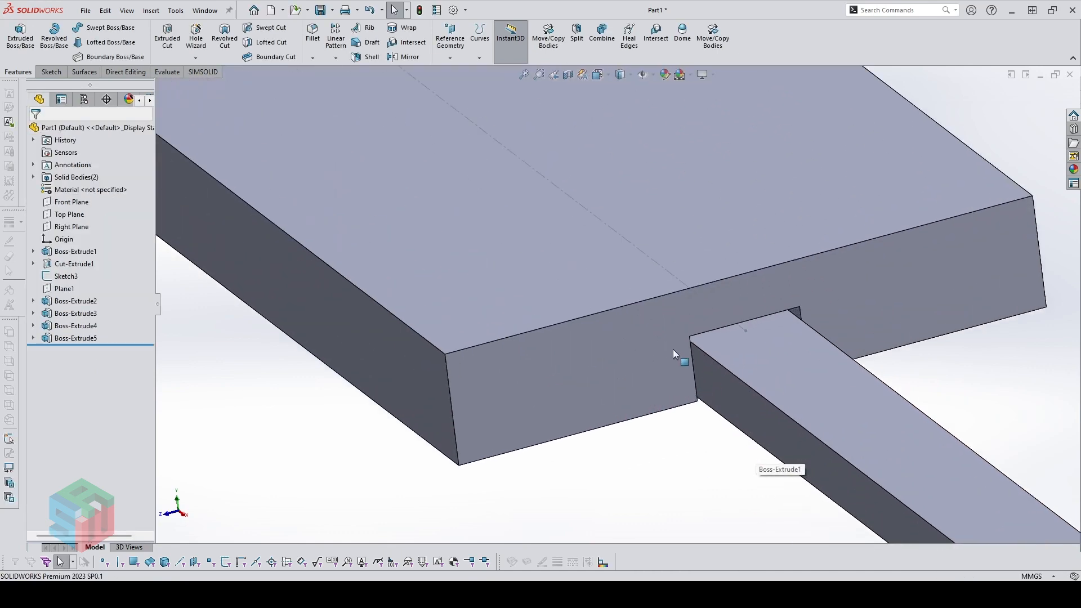
pyautogui.moveTo(674, 354); pyautogui.dragTo(551, 264, button='middle')
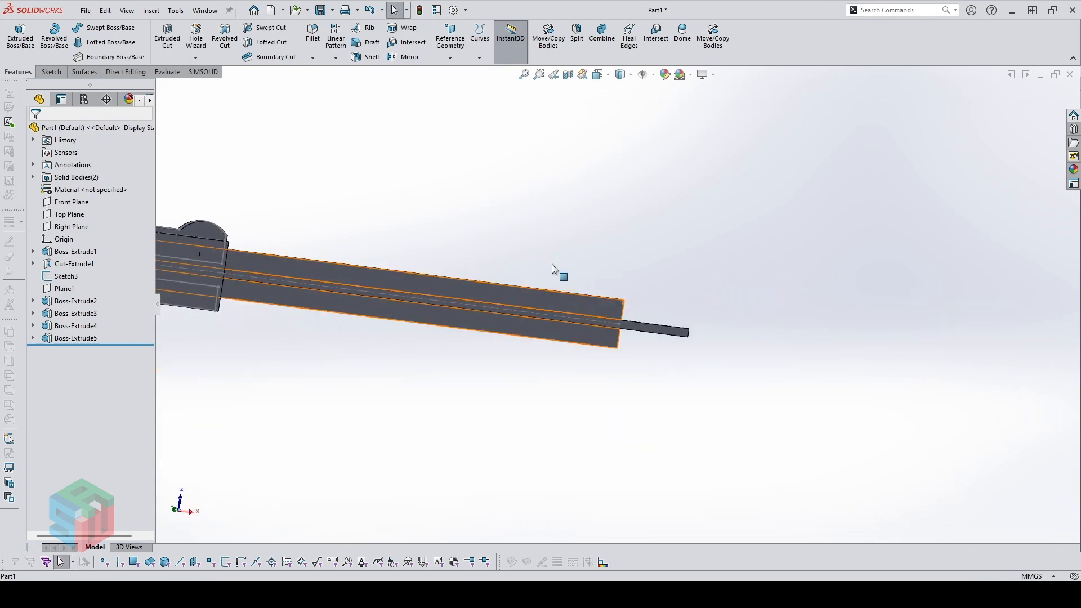
pyautogui.click(595, 308)
pyautogui.press('s')
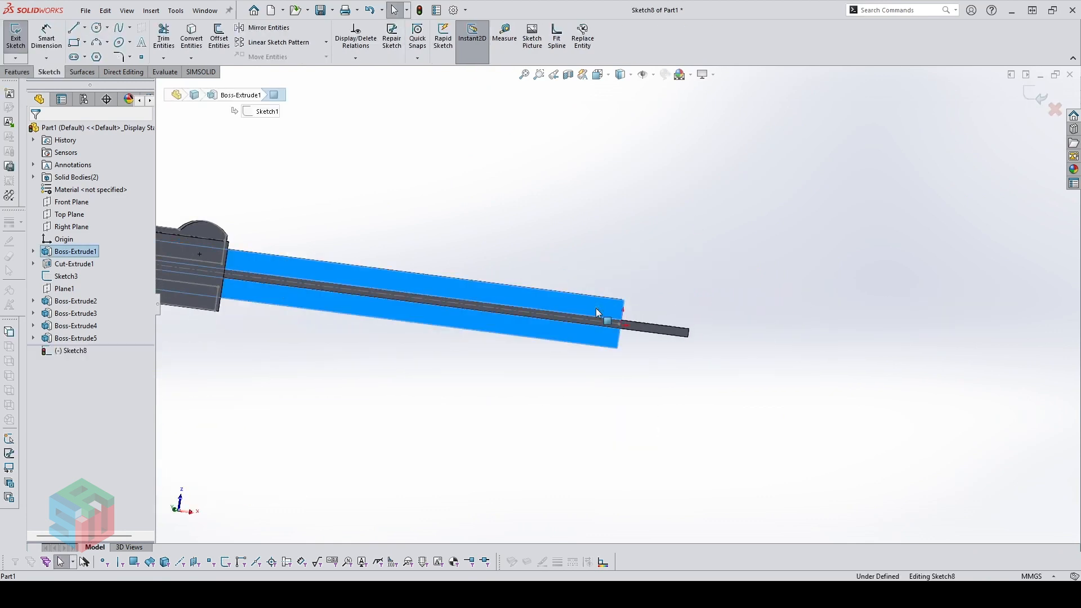
pyautogui.hotkey('ctrl', '8')
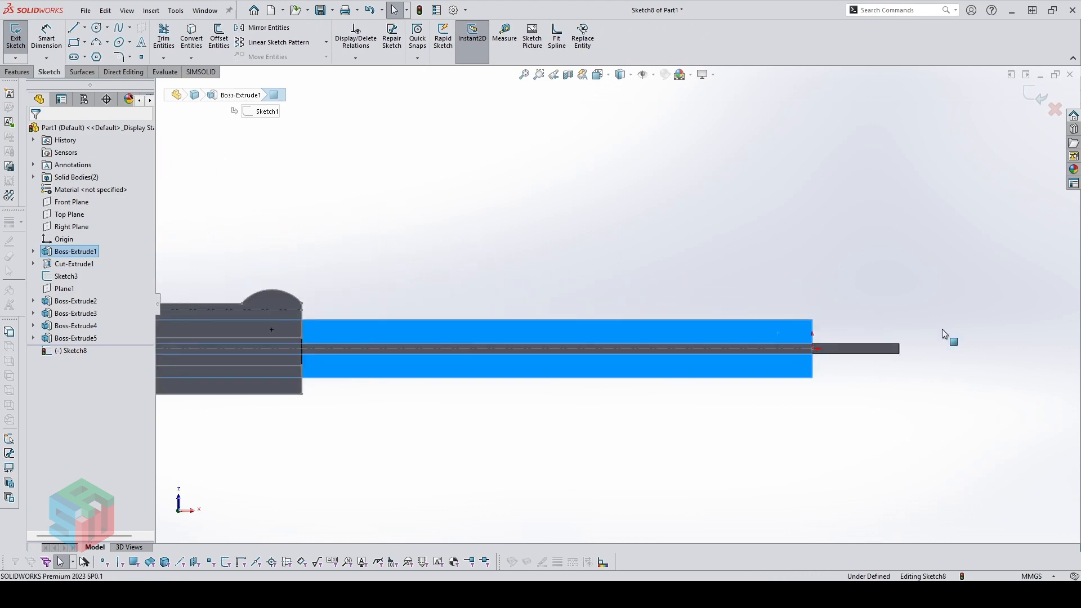
pyautogui.scroll(-1, 851, 358)
pyautogui.press('c')
pyautogui.scroll(-2, 686, 325)
pyautogui.click(602, 279)
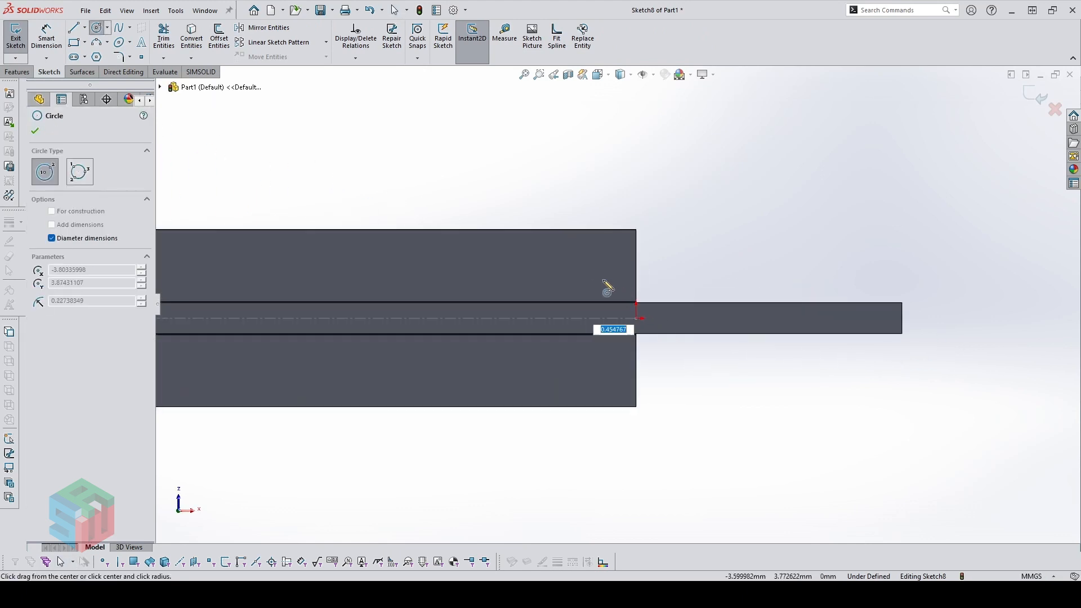
pyautogui.write('3.00284')
pyautogui.press('Return')
pyautogui.press('Escape')
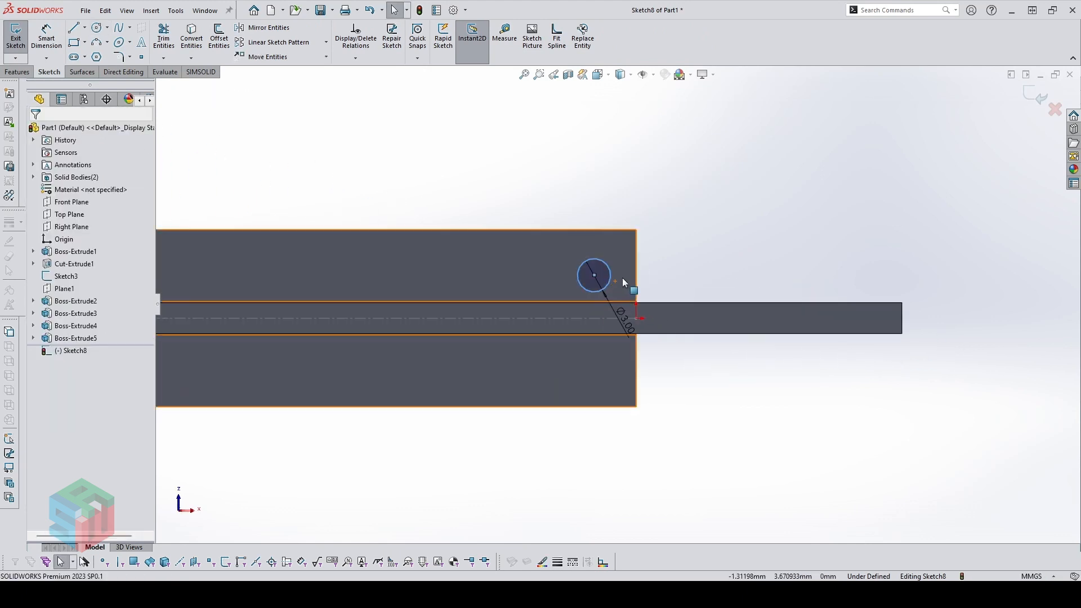
# Dimension the circle's centre 4.5 mm from the bar's free end edge
pyautogui.scroll(-1, 624, 278)
pyautogui.press('d')
pyautogui.click(589, 275)
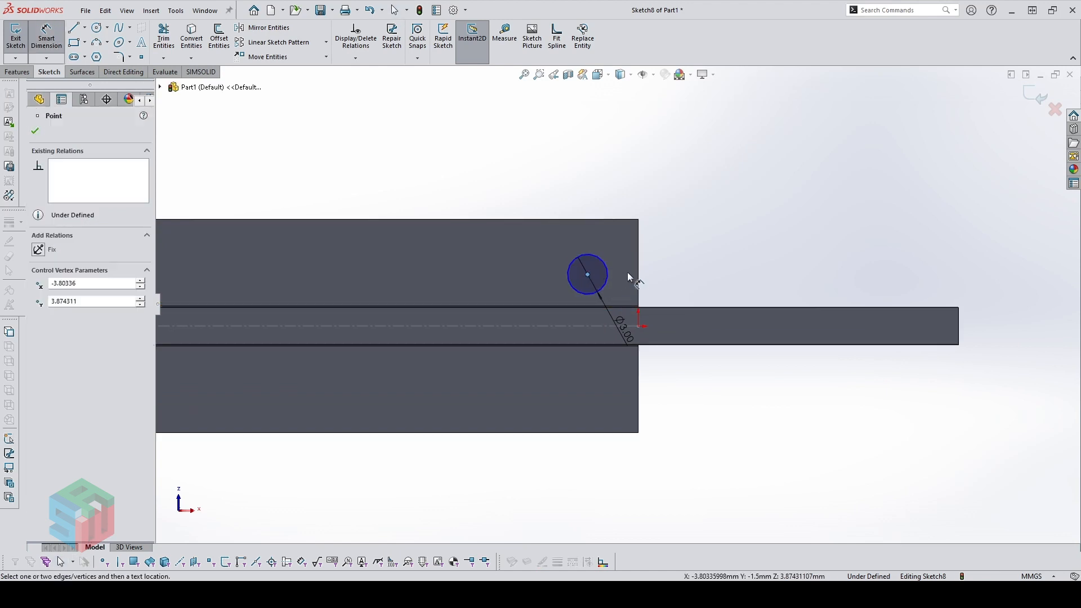
pyautogui.click(624, 188)
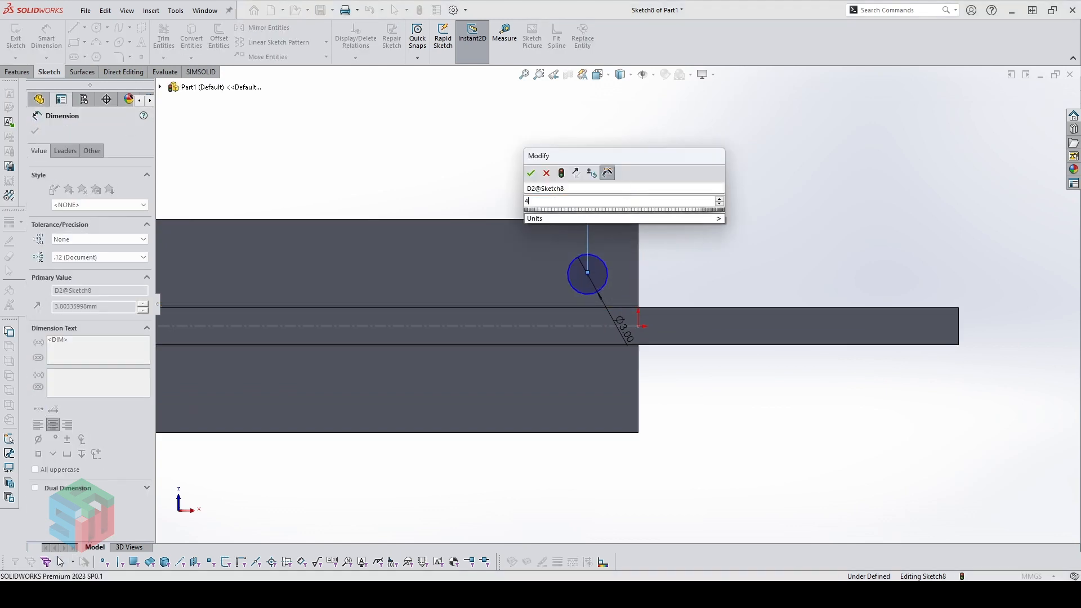
pyautogui.write('4.5')
pyautogui.press('Return')
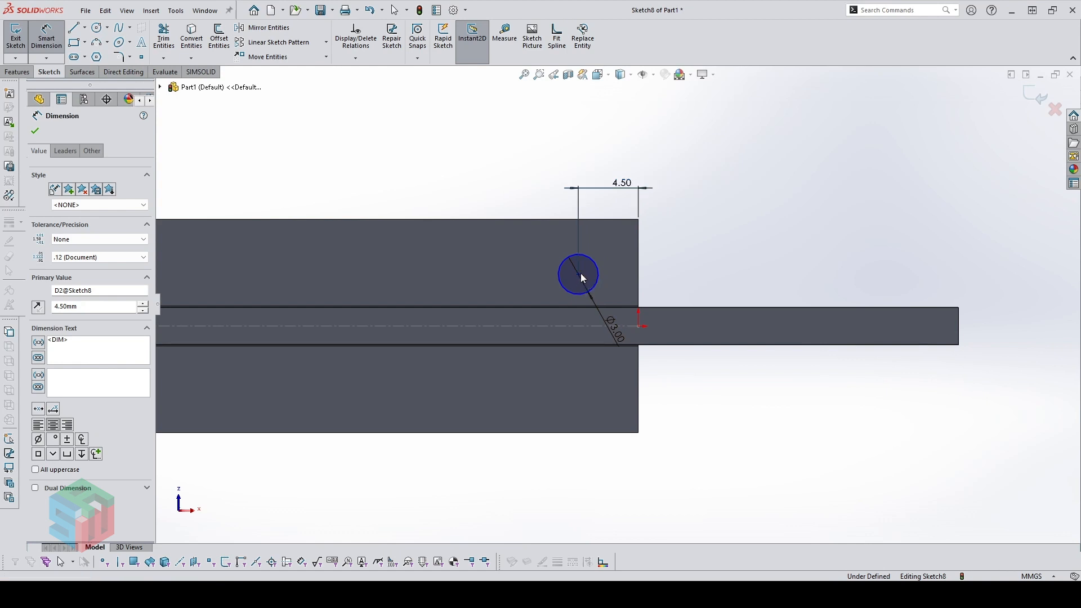
pyautogui.press('Escape')
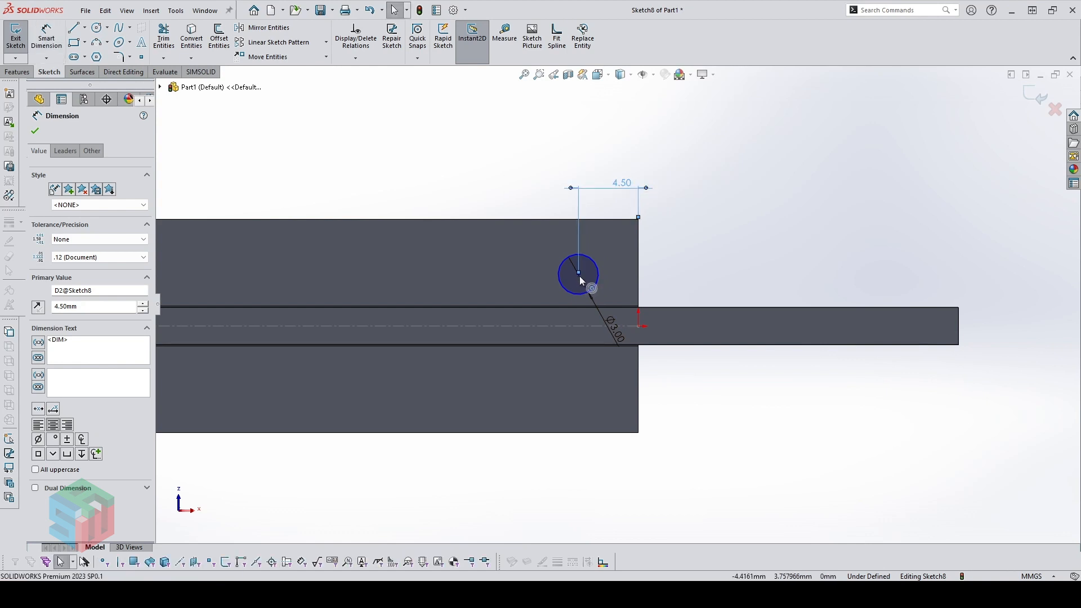
# Dimension the circle's centre 4.5 mm from the bar's nearest long edge
pyautogui.press('d')
pyautogui.click(579, 276)
pyautogui.click(556, 221)
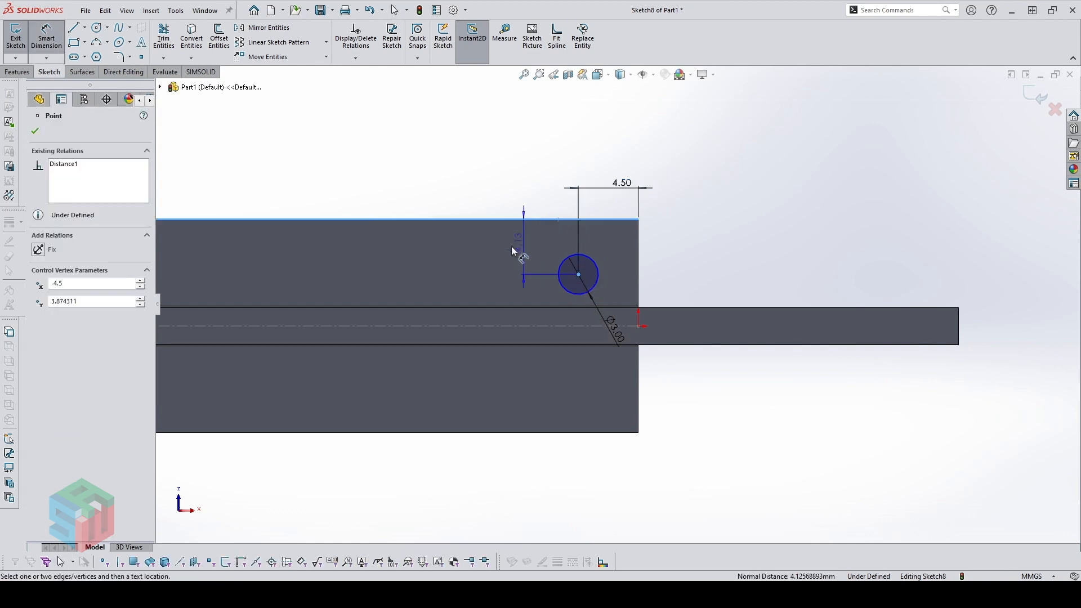
pyautogui.click(495, 247)
pyautogui.write('4.5')
pyautogui.press('Return')
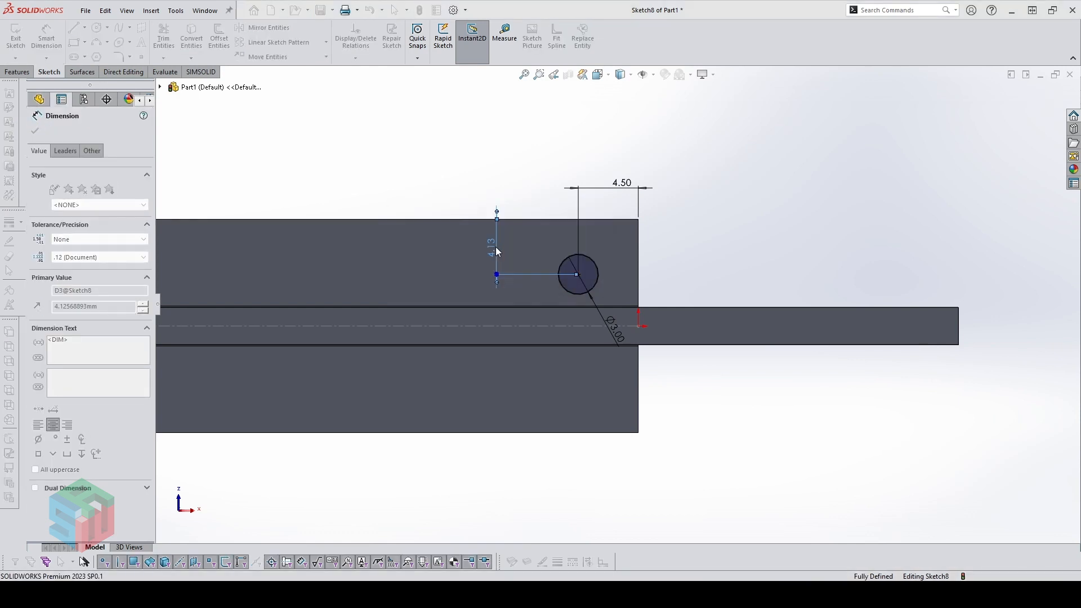
# Cut the circle Through All with Auto-select off, limiting the feature scope to the main bar
pyautogui.click(30, 74)
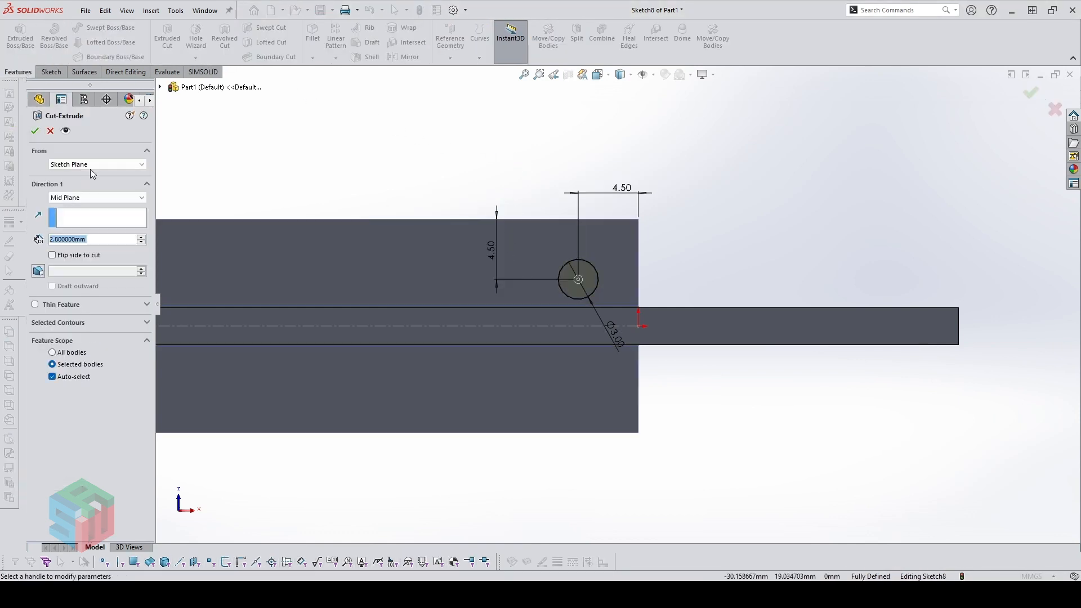
pyautogui.click(95, 198)
pyautogui.click(85, 207)
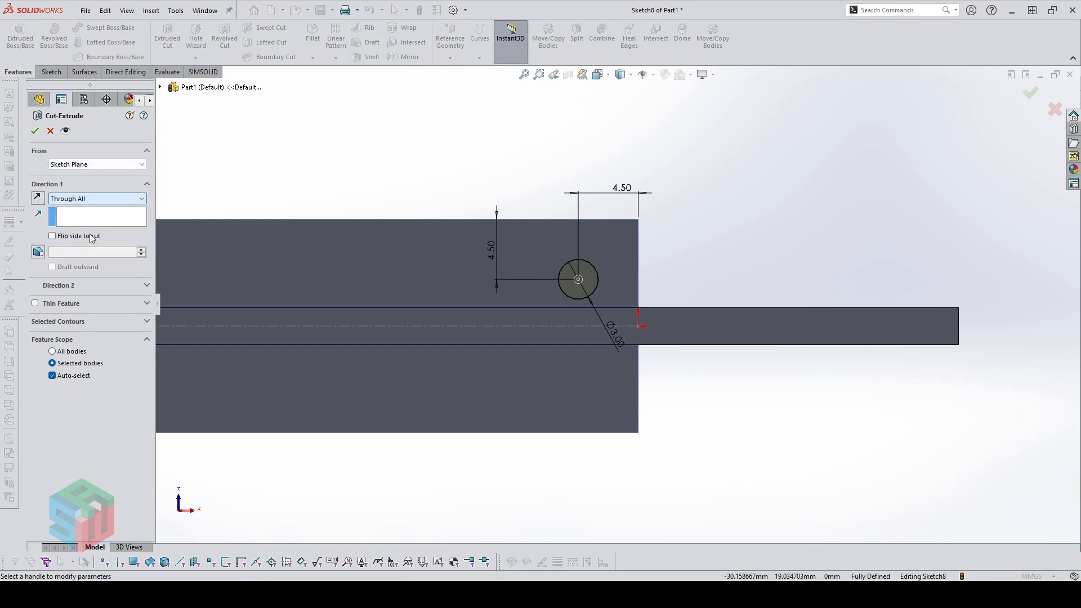
pyautogui.click(53, 375)
pyautogui.click(251, 285)
pyautogui.press('Return')
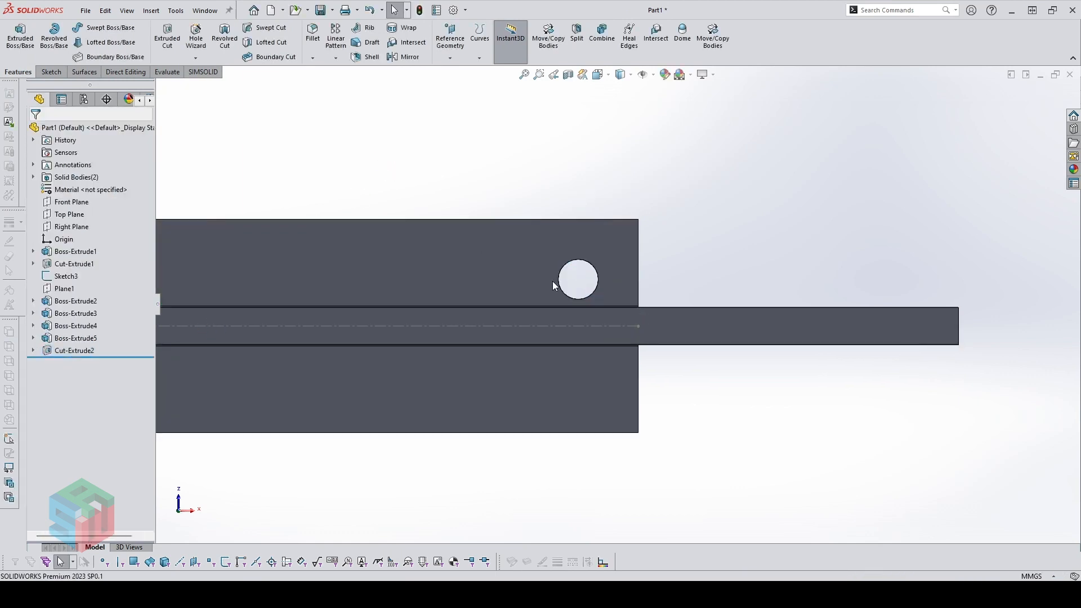
pyautogui.scroll(-2, 619, 316)
pyautogui.moveTo(548, 139); pyautogui.dragTo(599, 371, button='middle')
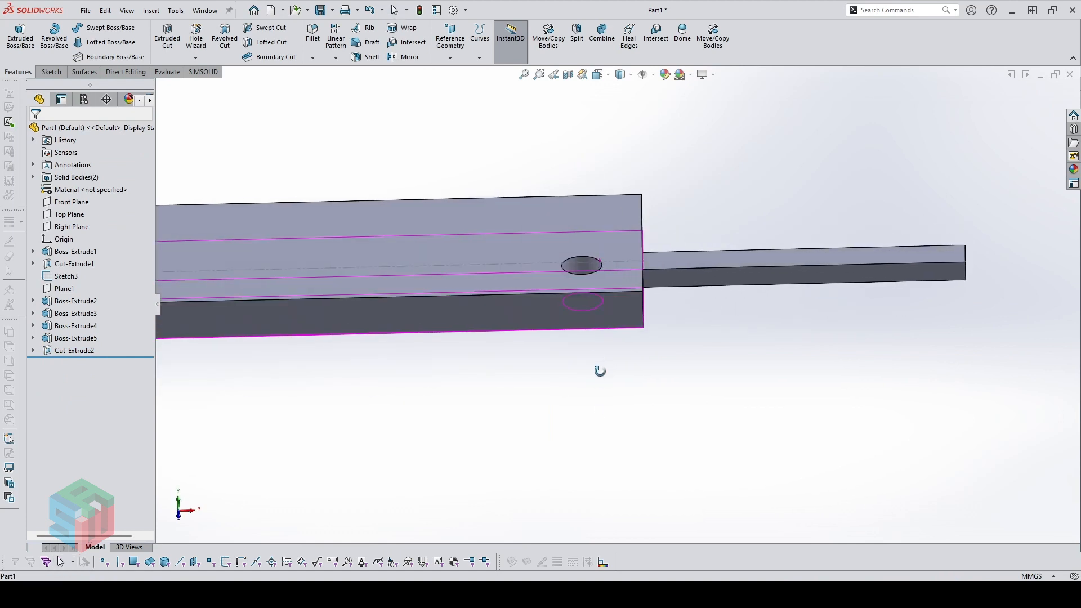
# Create a reference axis through the cylindrical face of the hole near the bar's free end
pyautogui.click(451, 57)
pyautogui.click(455, 84)
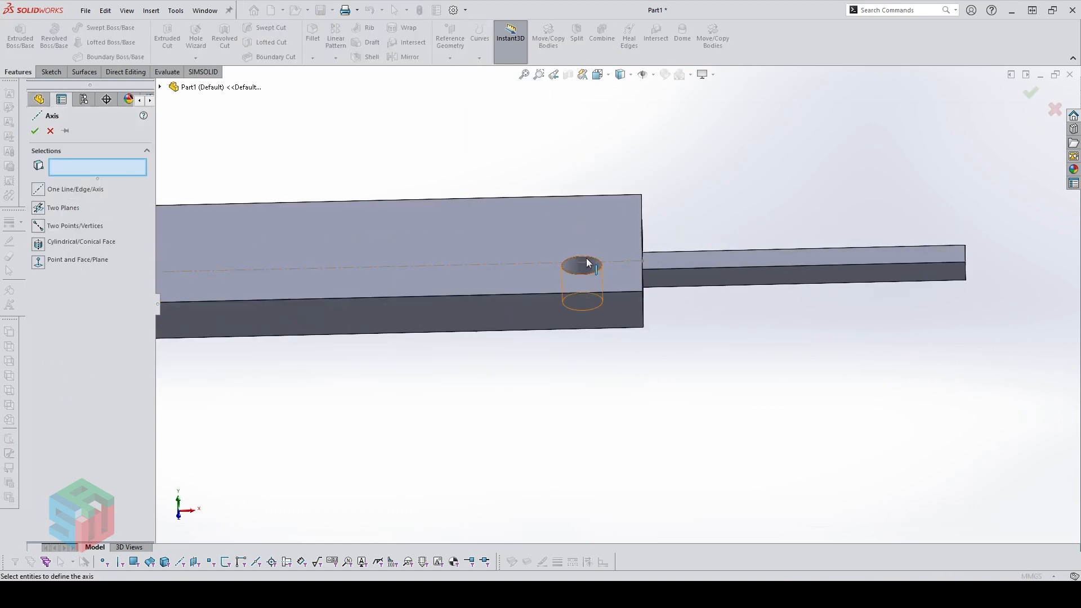
pyautogui.click(585, 271)
pyautogui.press('Return')
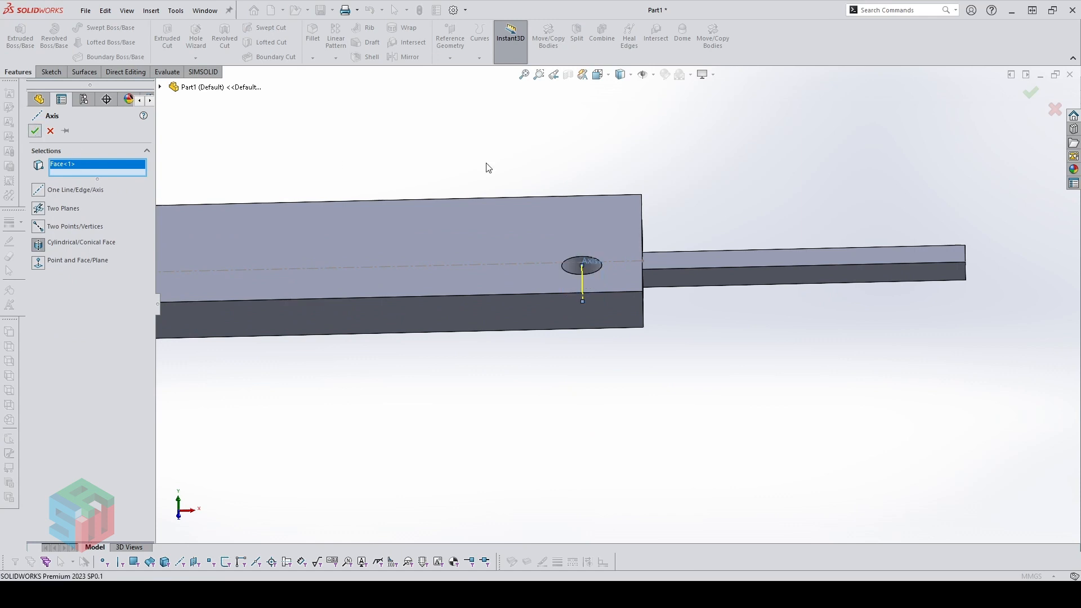
pyautogui.click(450, 57)
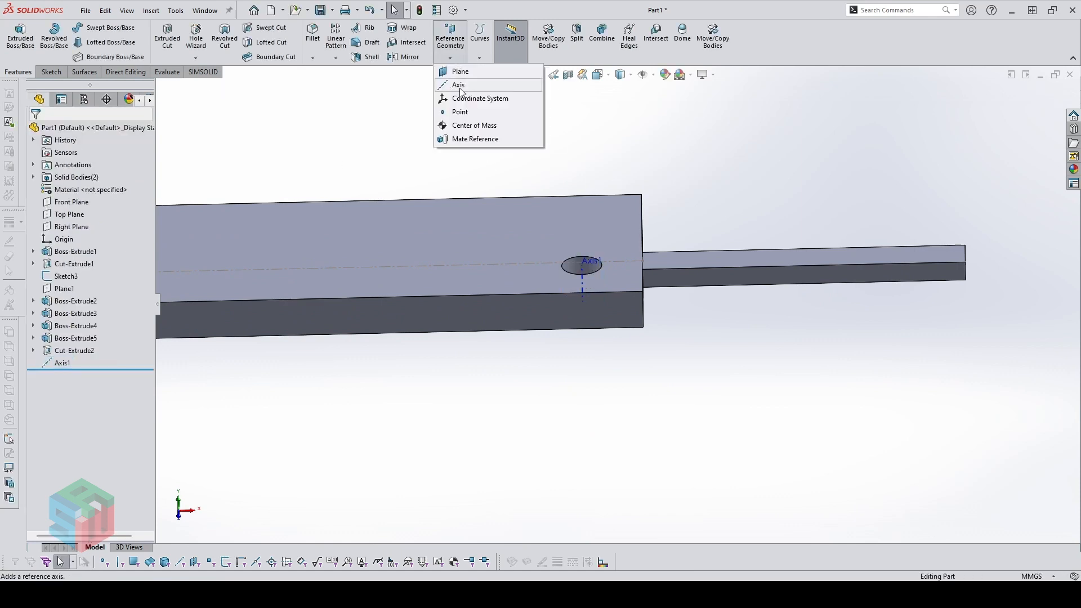
pyautogui.click(460, 87)
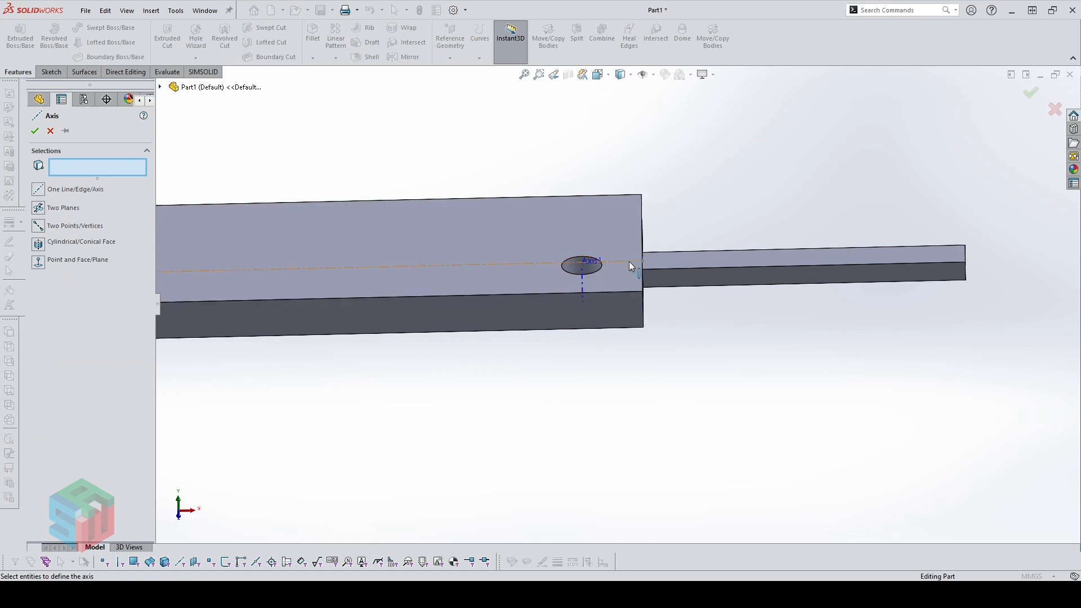
pyautogui.scroll(-2, 630, 261)
pyautogui.press('Escape')
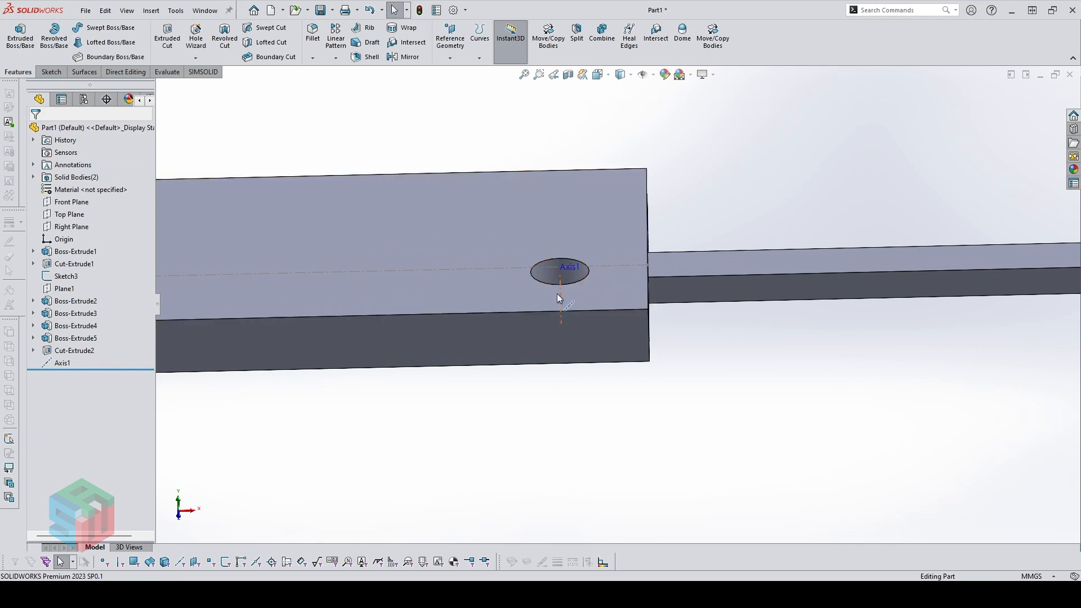
# Create a reference plane coincident with the hole's axis and perpendicular to the Right Plane
pyautogui.moveTo(562, 232); pyautogui.dragTo(582, 260, button='middle')
pyautogui.click(447, 34)
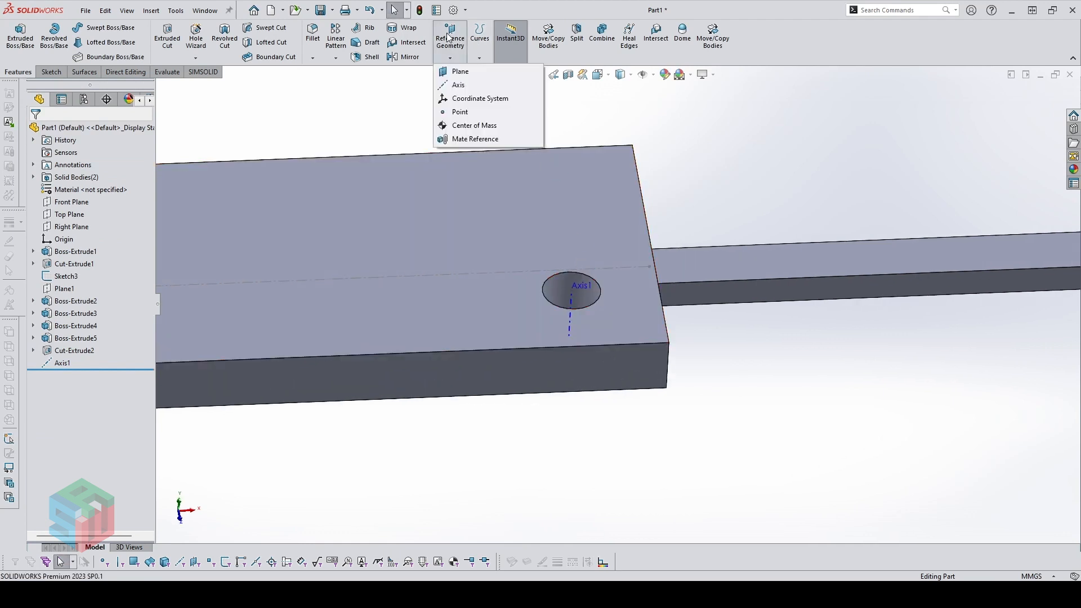
pyautogui.click(459, 72)
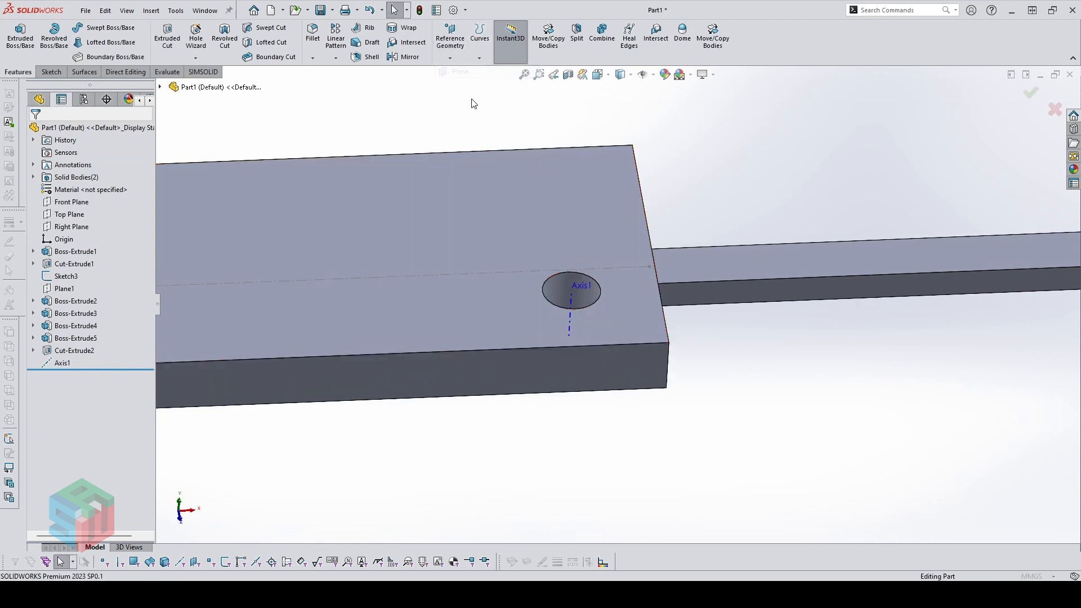
pyautogui.click(569, 301)
pyautogui.scroll(2, 573, 314)
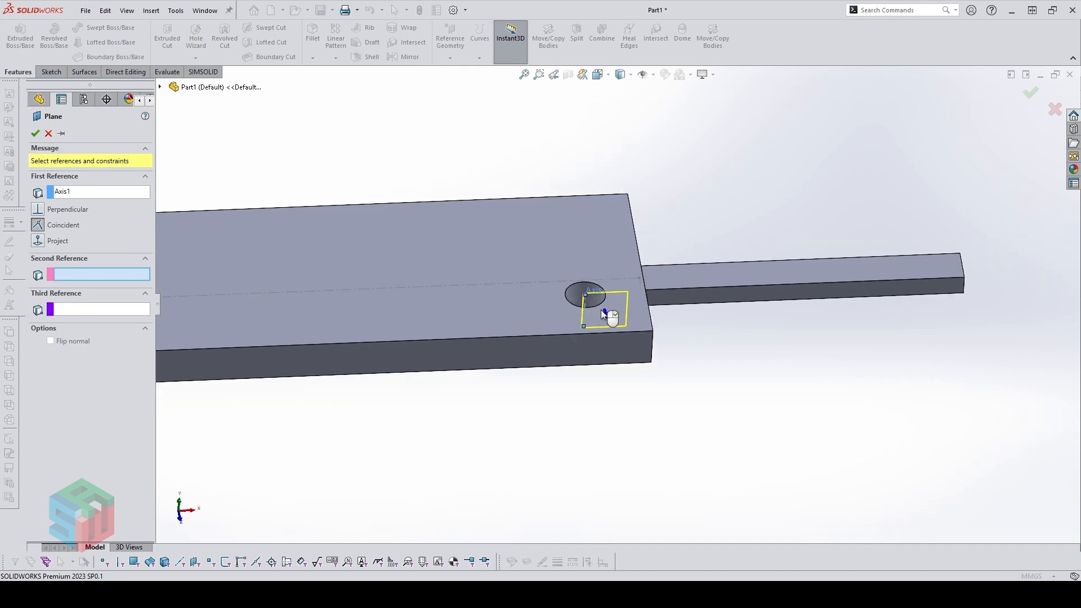
pyautogui.scroll(2, 454, 251)
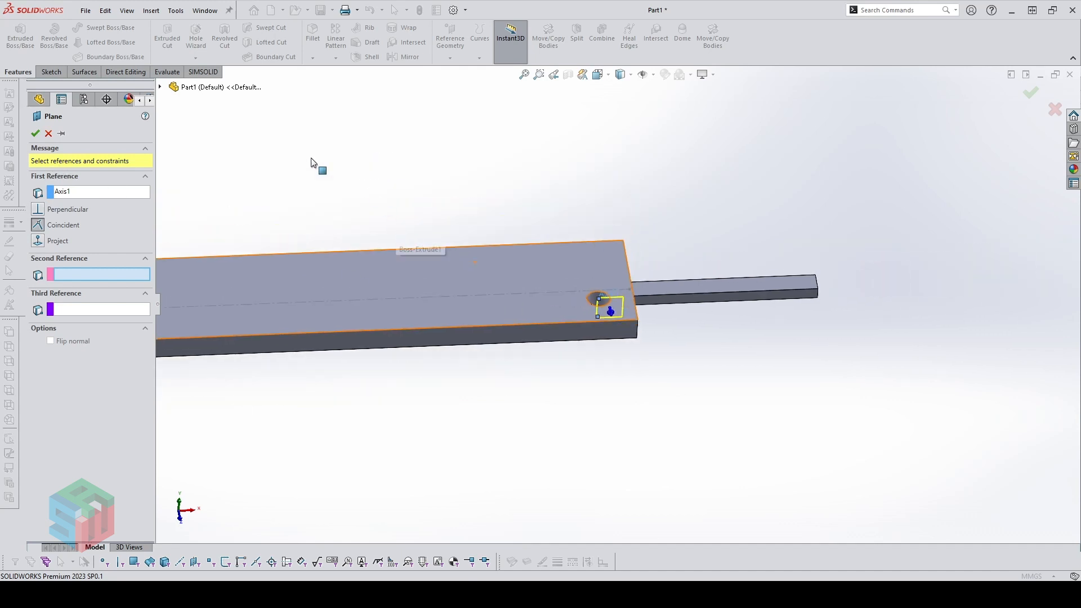
pyautogui.click(159, 87)
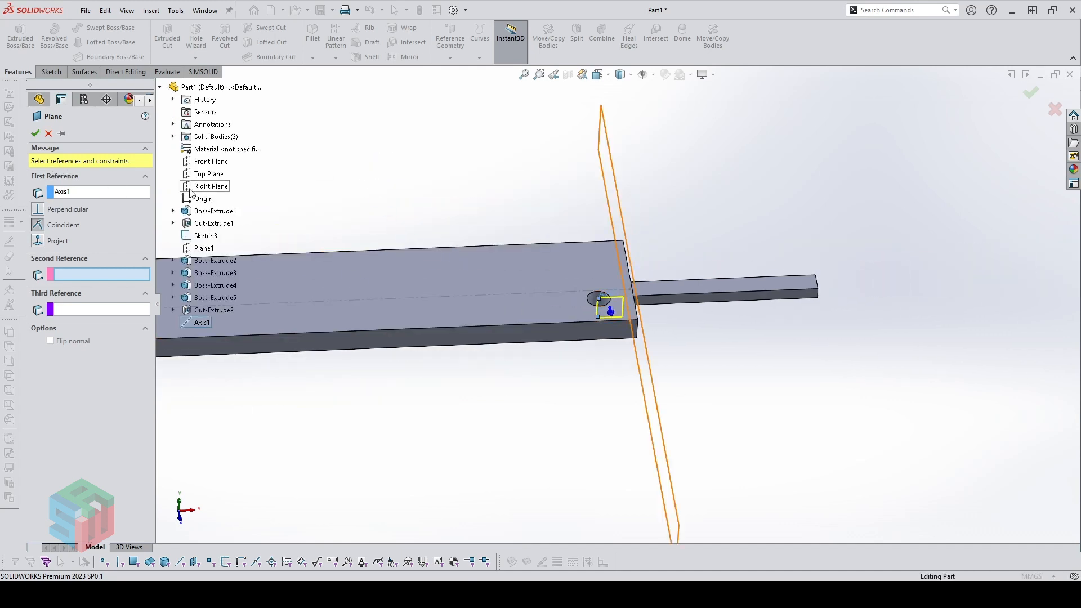
pyautogui.click(191, 189)
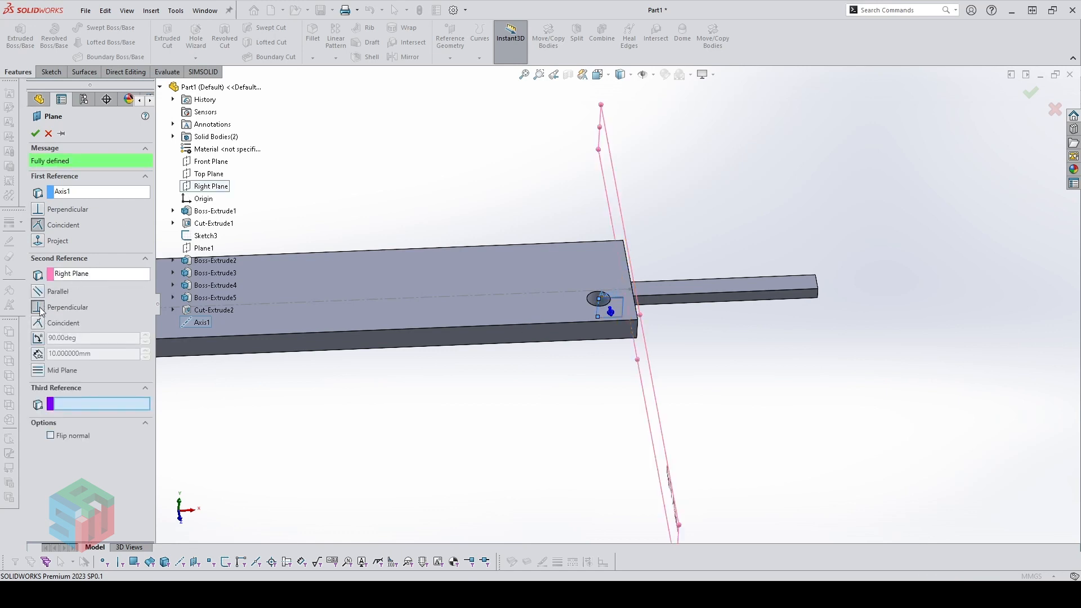
pyautogui.scroll(-5, 673, 289)
pyautogui.moveTo(551, 313); pyautogui.dragTo(543, 421, button='middle')
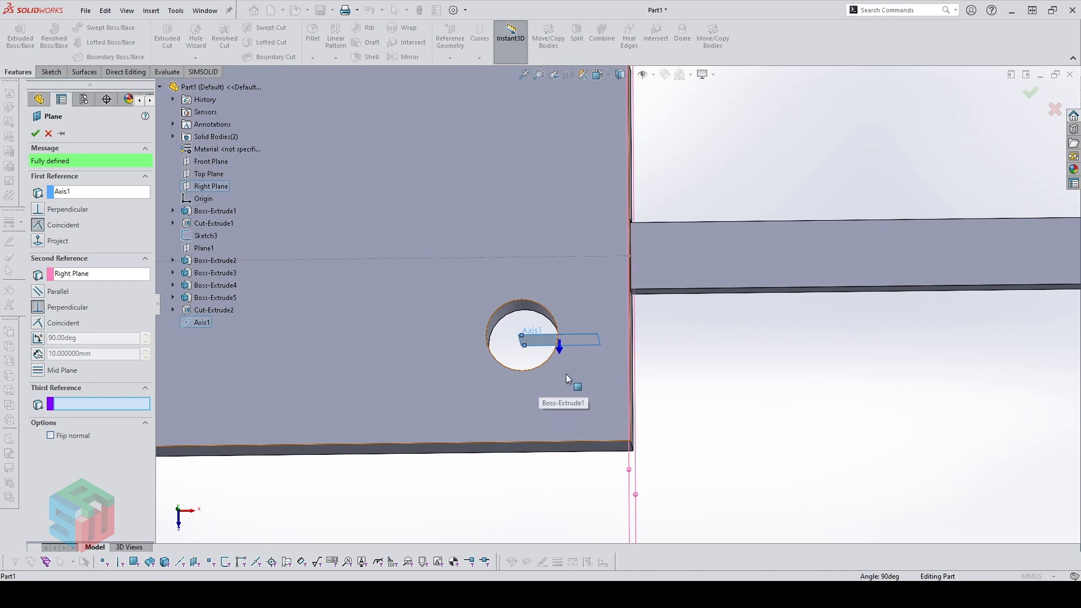
pyautogui.moveTo(531, 354); pyautogui.dragTo(539, 319, button='middle')
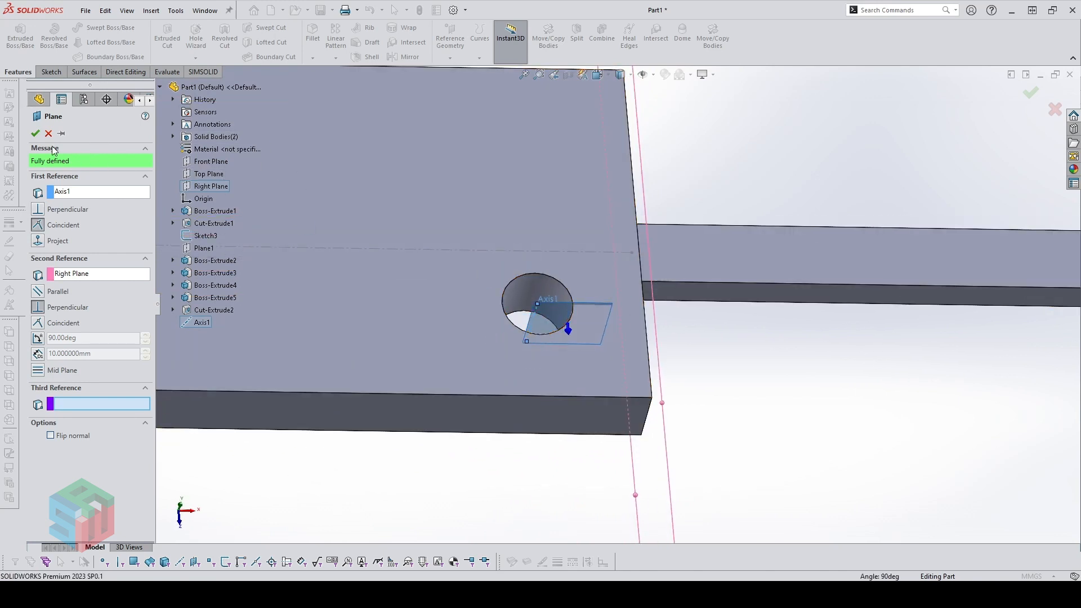
pyautogui.click(35, 136)
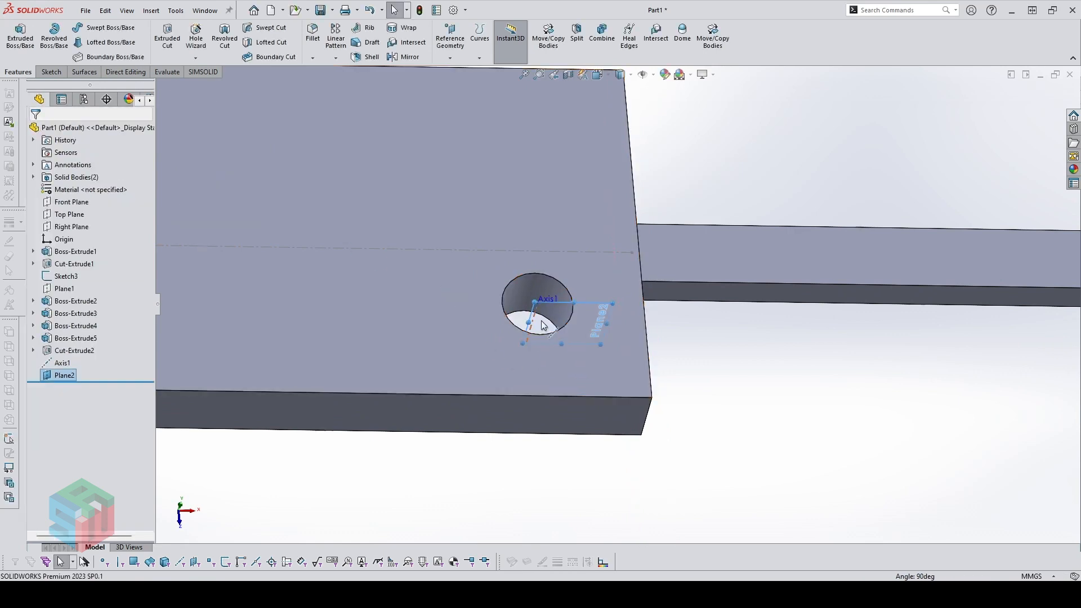
# Start a sketch on the new plane through the hole and set the display style to Hidden Lines Visible
pyautogui.press('s')
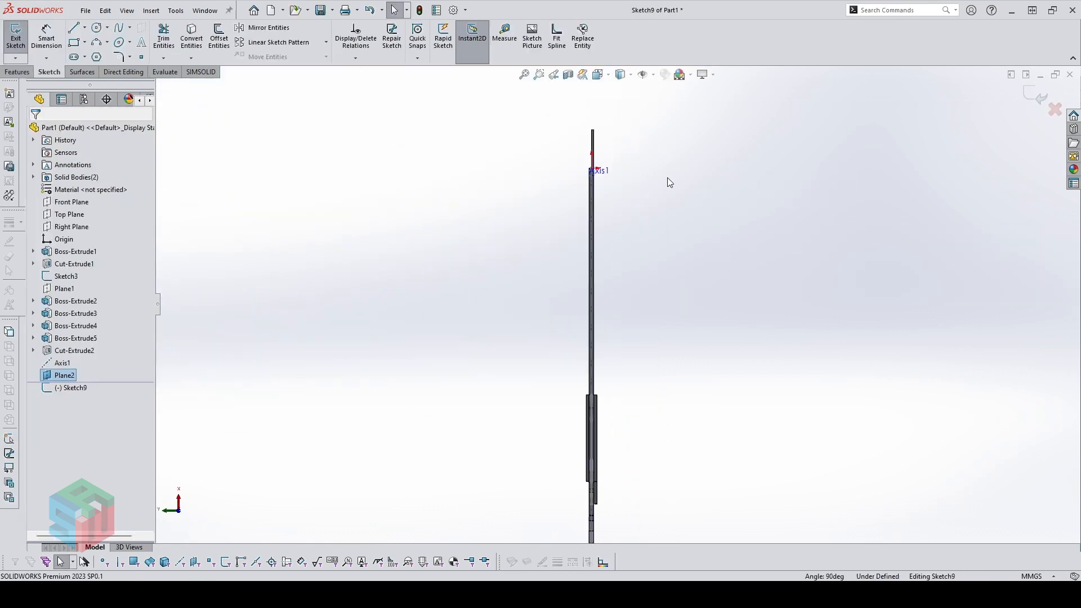
pyautogui.moveTo(636, 181)
pyautogui.mouseDown(button='middle')
pyautogui.moveTo(717, 414)
pyautogui.moveTo(681, 251)
pyautogui.moveTo(642, 258)
pyautogui.mouseUp(button='middle')
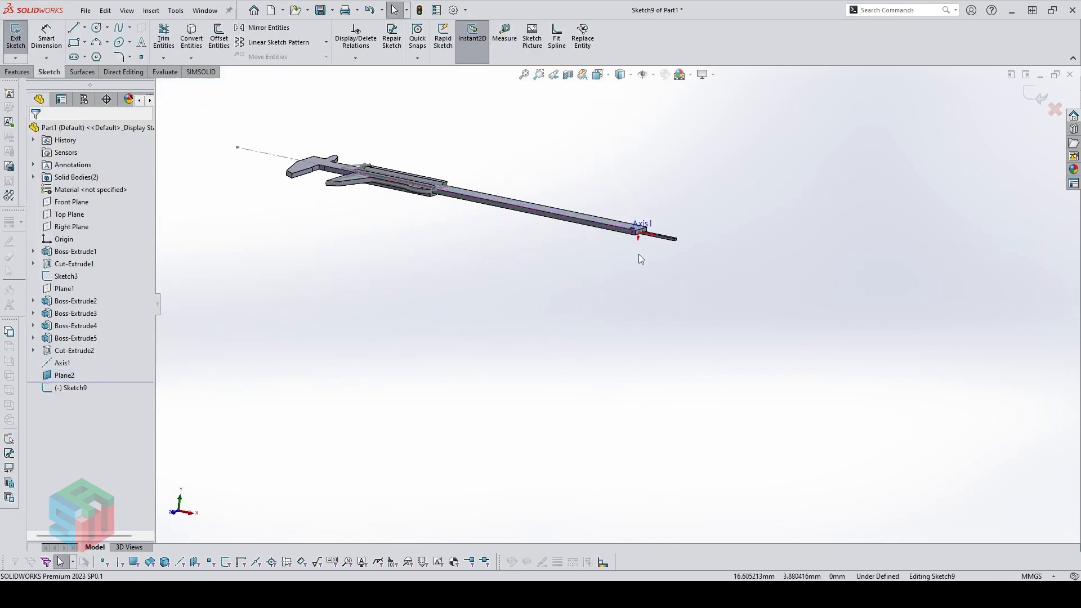
pyautogui.scroll(-3, 639, 254)
pyautogui.scroll(-2, 639, 255)
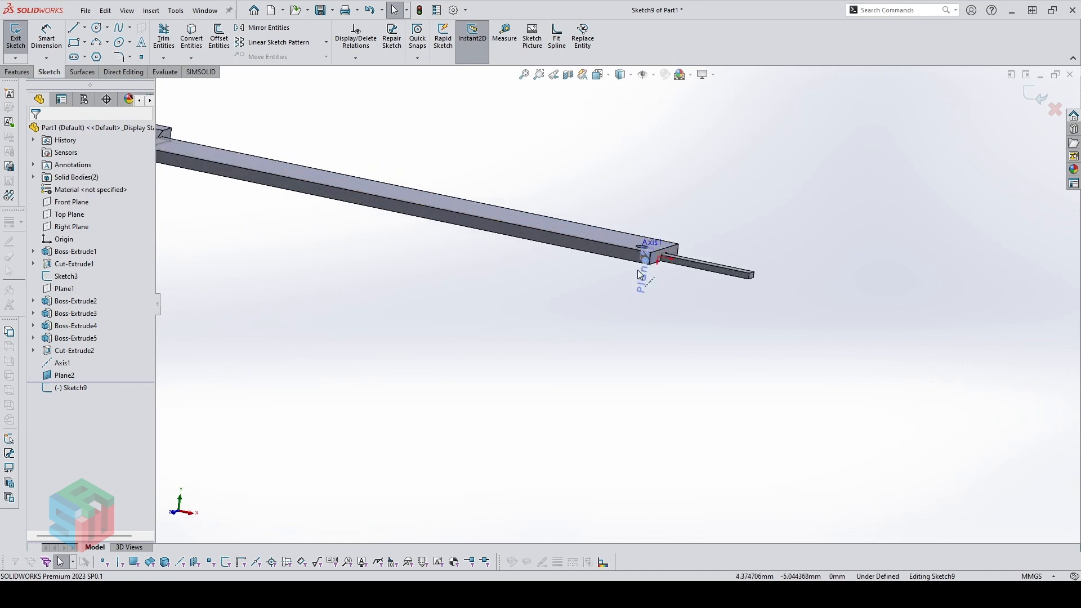
pyautogui.hotkey('ctrl', '8')
pyautogui.scroll(-2, 637, 149)
pyautogui.scroll(2, 647, 295)
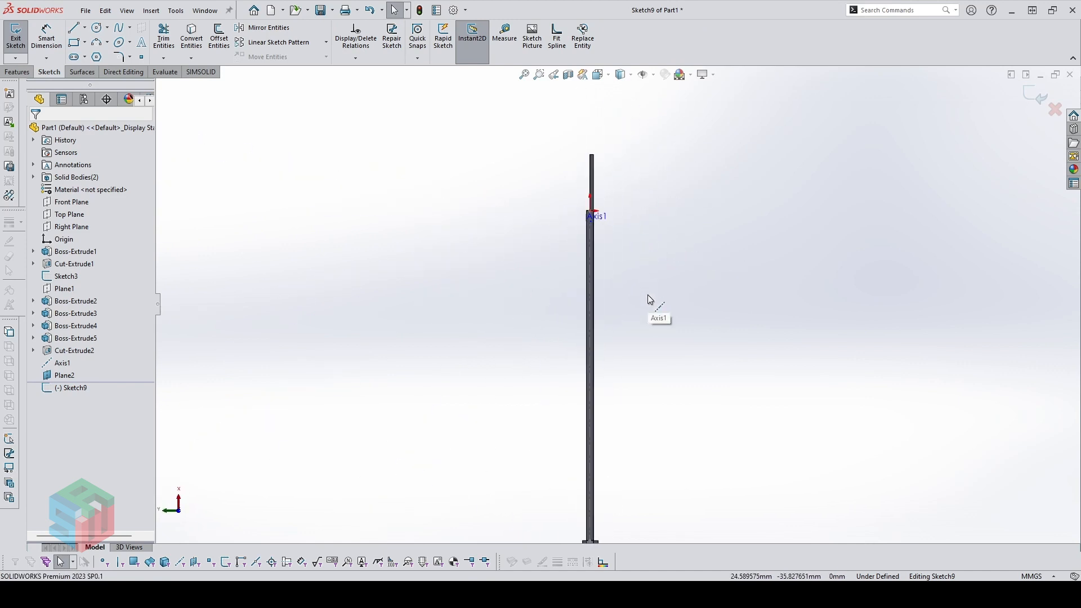
pyautogui.scroll(-4, 616, 214)
pyautogui.scroll(-3, 587, 227)
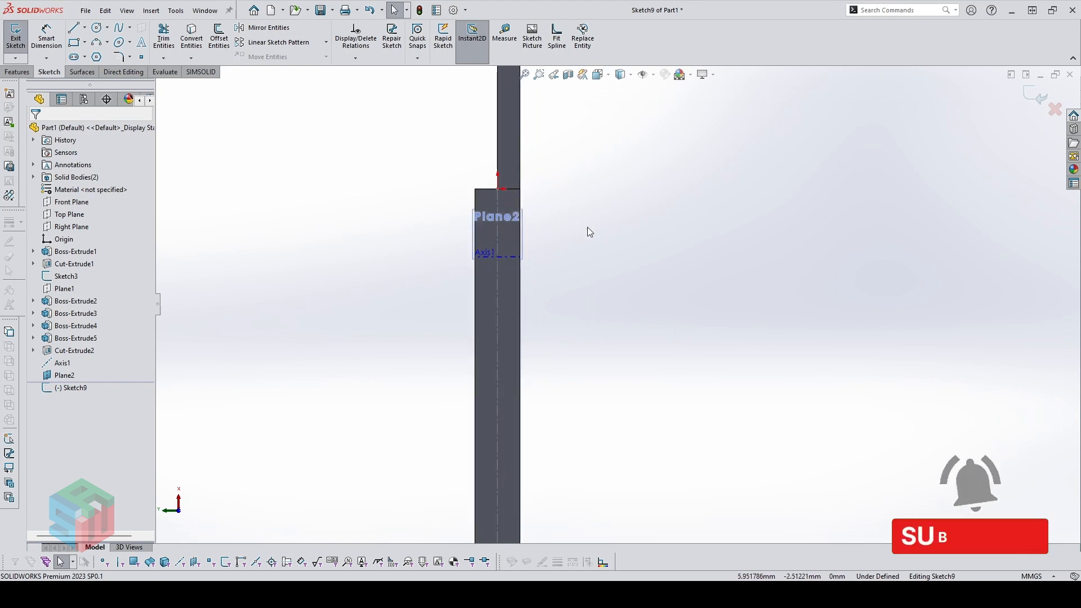
pyautogui.click(622, 74)
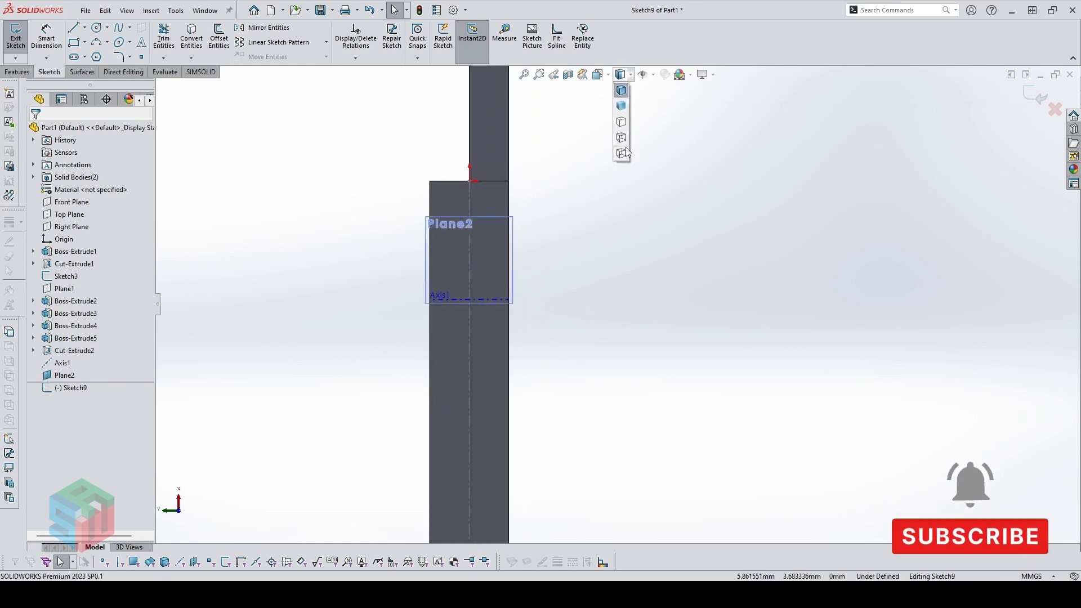
pyautogui.click(625, 143)
# Draw a corner rectangle about 4.3 by 1.1 mm with one long side on the hole's axis, extending past the bar's face
pyautogui.scroll(-2, 493, 291)
pyautogui.press('r')
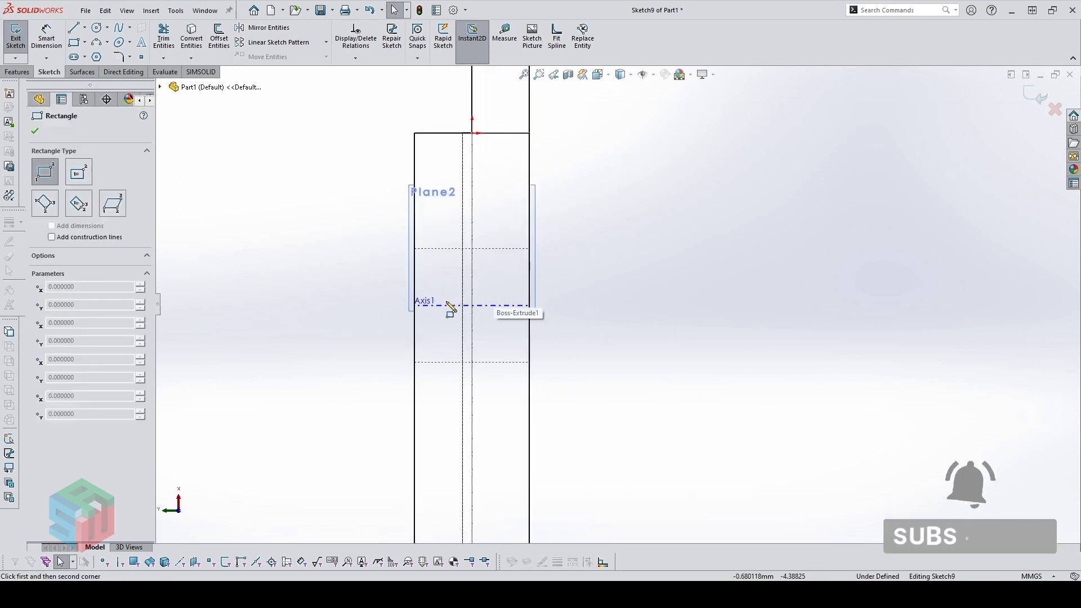
pyautogui.click(441, 306)
pyautogui.click(608, 264)
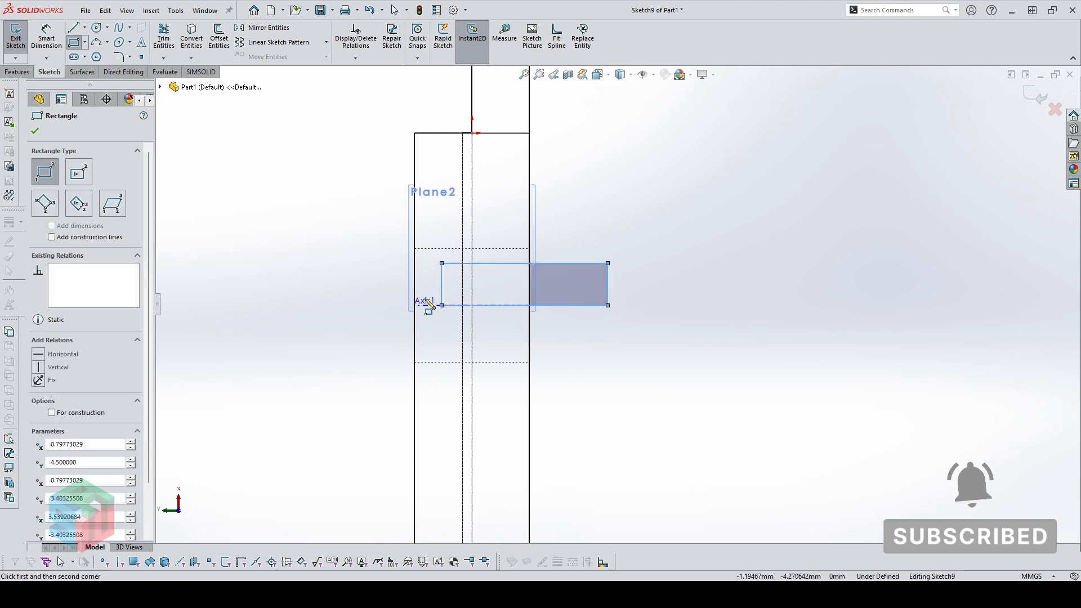
pyautogui.press('Escape')
pyautogui.scroll(-2, 594, 296)
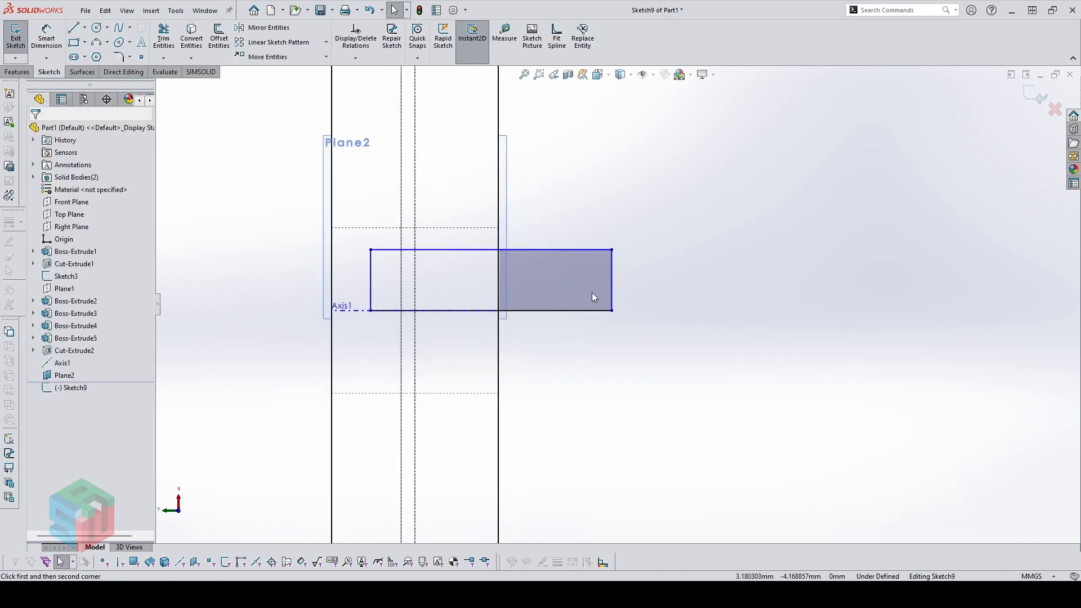
# Draw a smaller upright rectangle overlapping the outer end of the first rectangle and rising above its long edge
pyautogui.press('r')
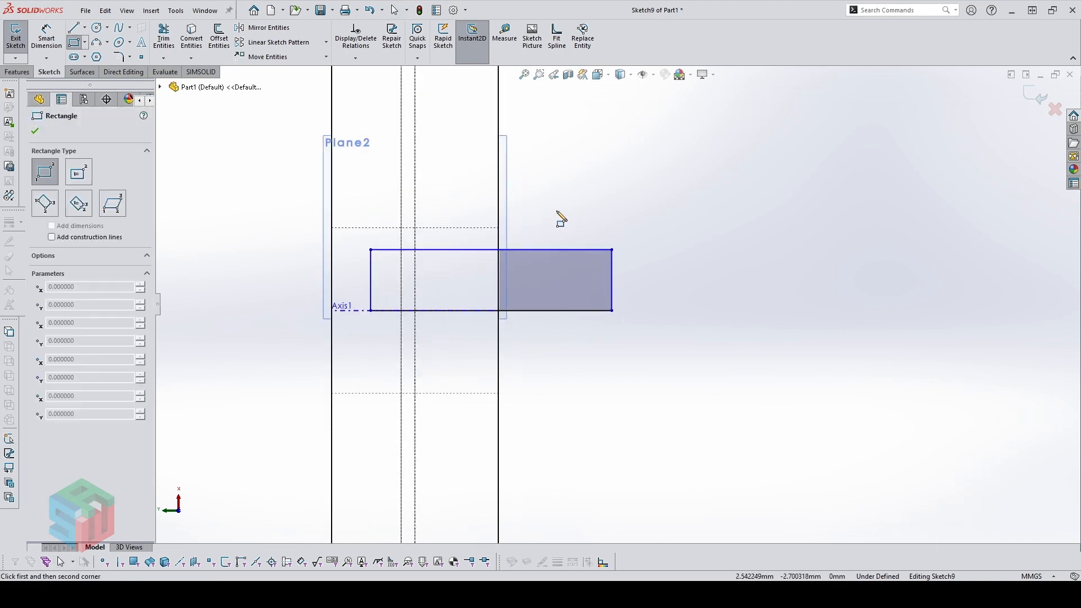
pyautogui.click(556, 210)
pyautogui.click(596, 286)
# Trim the two overlapping rectangles into one closed L-shaped half profile, extending the head's outer line to the axis line
pyautogui.press('t')
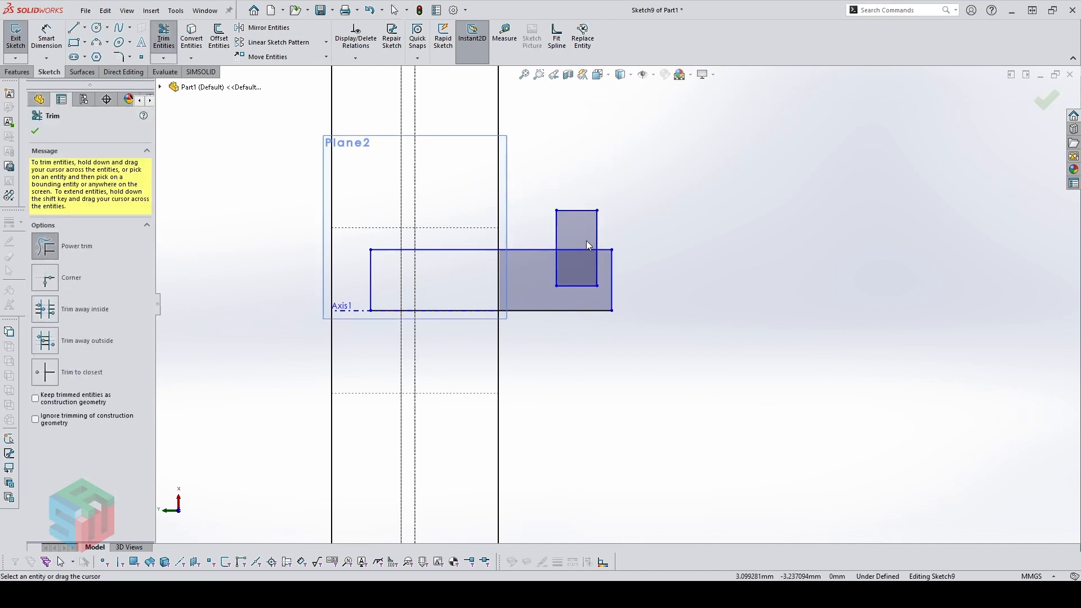
pyautogui.moveTo(586, 241)
pyautogui.mouseDown()
pyautogui.moveTo(564, 269)
pyautogui.moveTo(571, 292)
pyautogui.mouseUp()
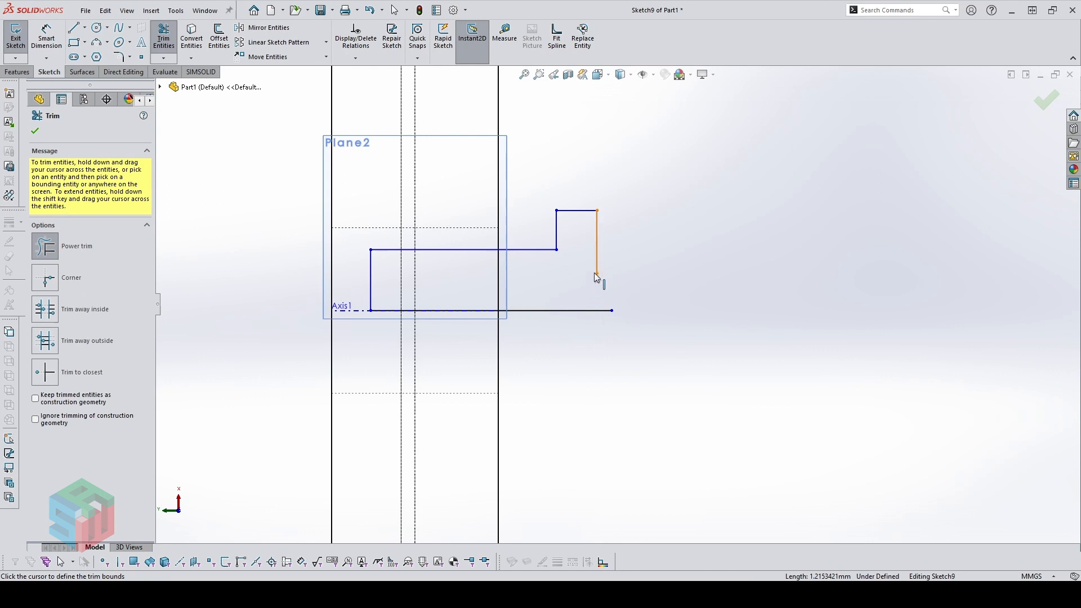
pyautogui.click(597, 310)
pyautogui.moveTo(604, 299); pyautogui.dragTo(603, 315)
pyautogui.press('Escape')
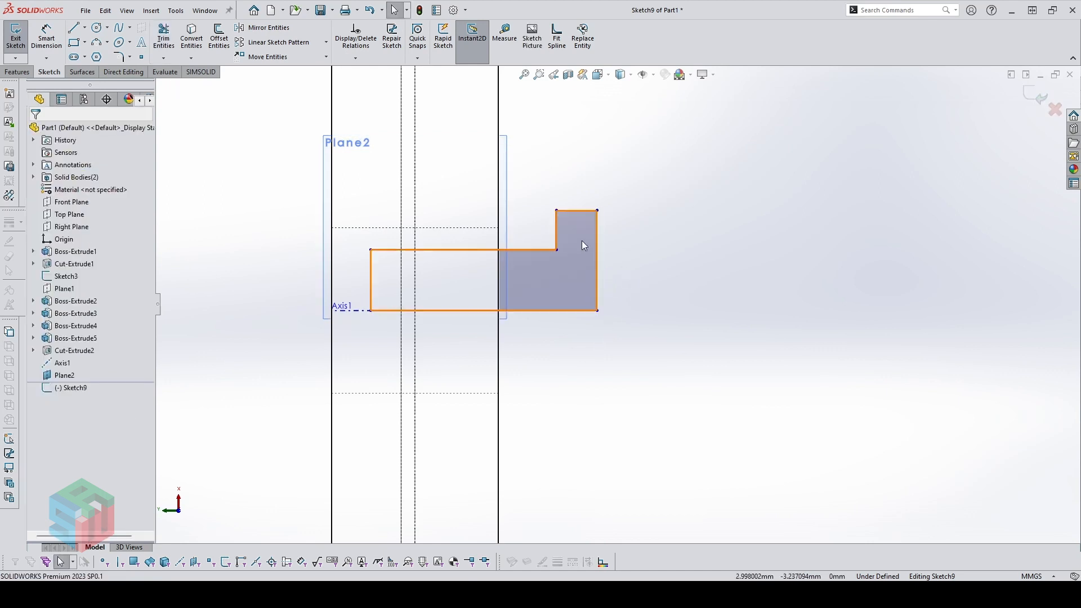
# Make the head's inner line collinear with the adjacent bar edge and the shank's end line collinear with the opposite bar edge
pyautogui.click(560, 232)
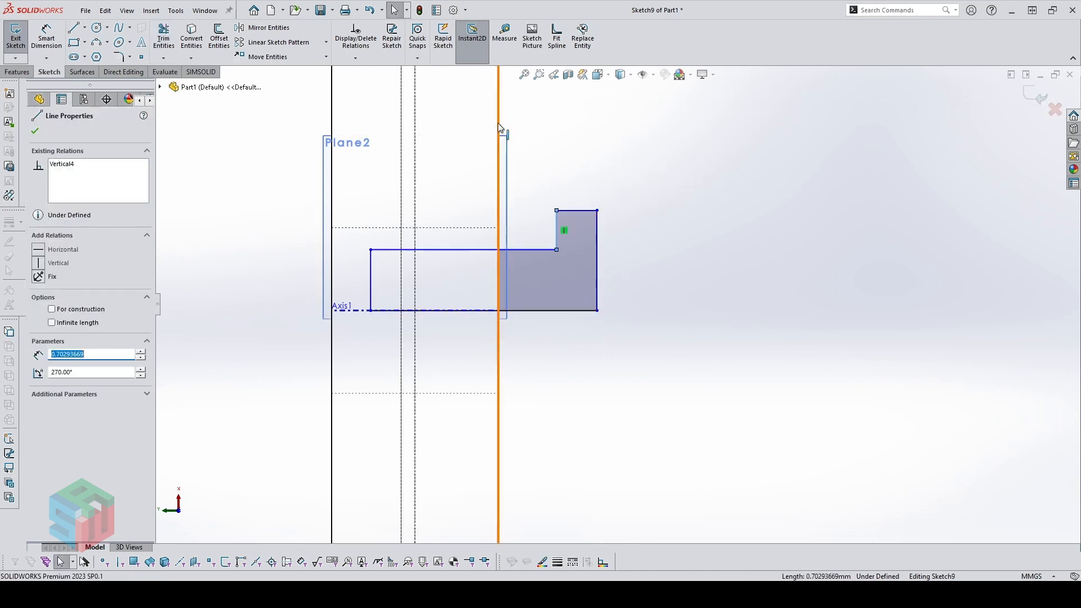
pyautogui.keyDown('ctrl'); pyautogui.click(497, 123); pyautogui.keyUp('ctrl')
pyautogui.click(531, 74)
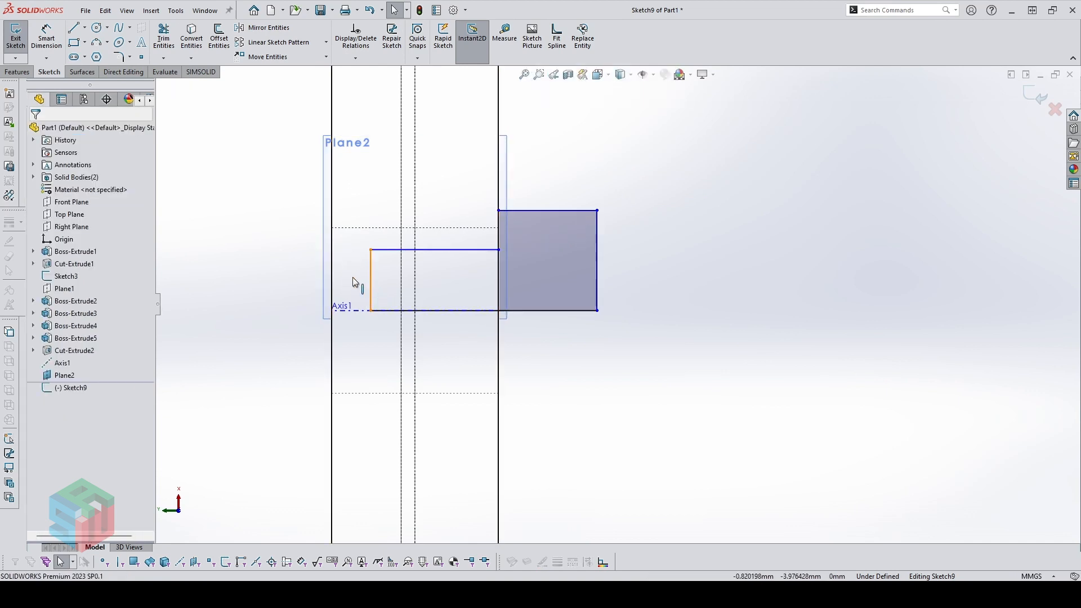
pyautogui.click(370, 281)
pyautogui.keyDown('ctrl'); pyautogui.click(333, 272); pyautogui.keyUp('ctrl')
pyautogui.click(383, 224)
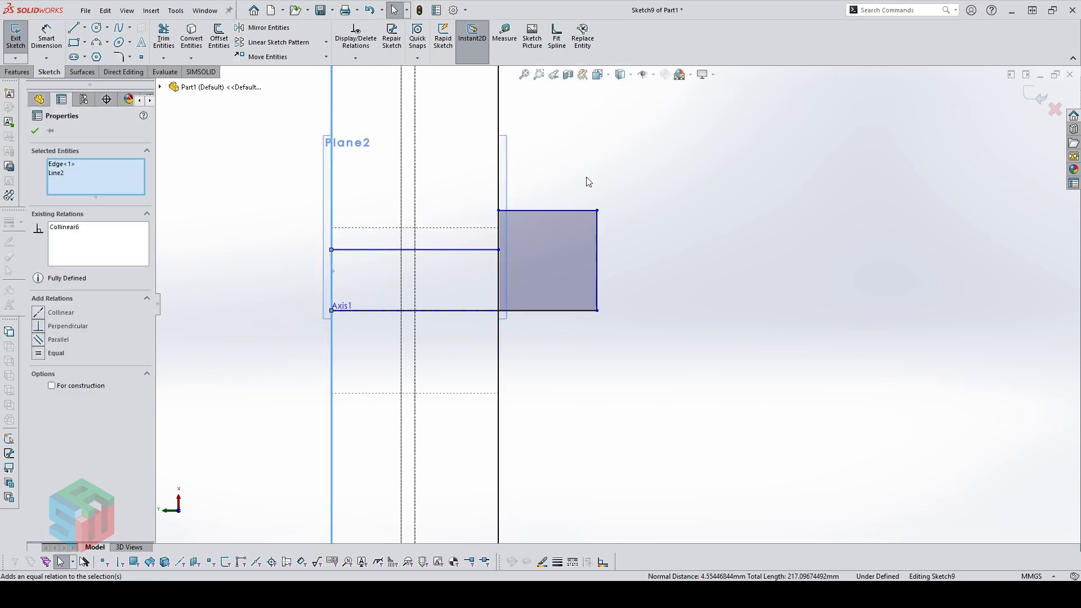
# Dimension the head's outer radius between its top line and the axis line as 4 mm, and correct it to 3 mm
pyautogui.press('d')
pyautogui.click(561, 211)
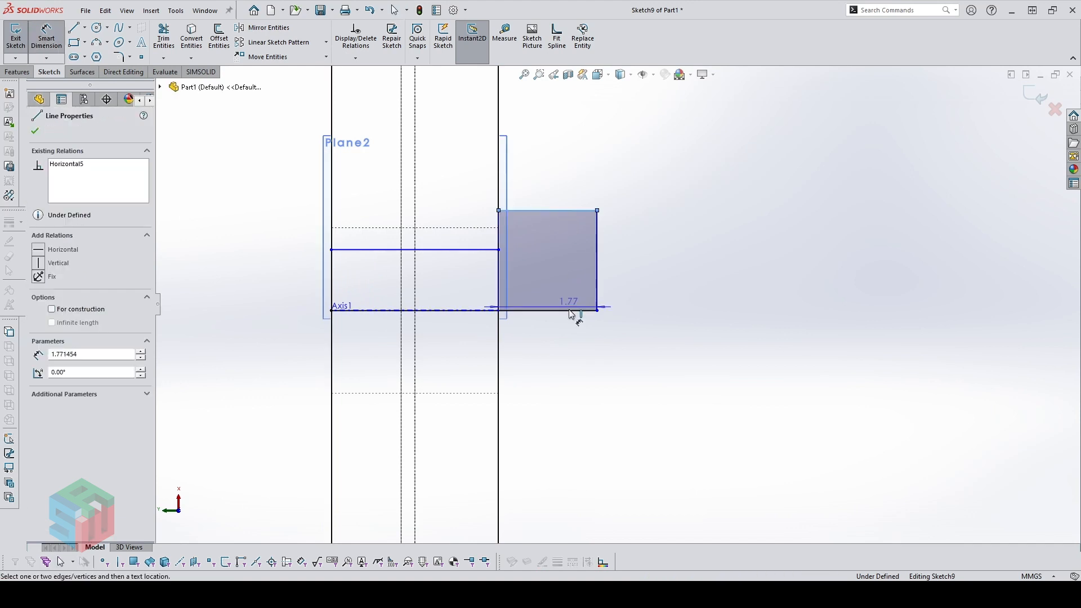
pyautogui.click(572, 310)
pyautogui.click(678, 256)
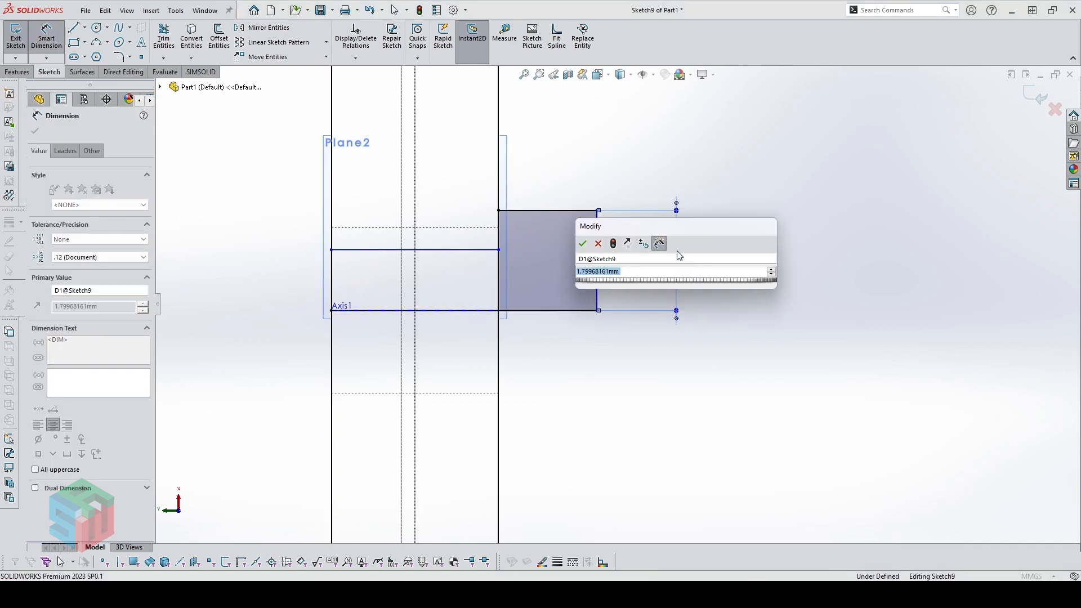
pyautogui.write('4')
pyautogui.press('Return')
pyautogui.doubleClick(680, 210)
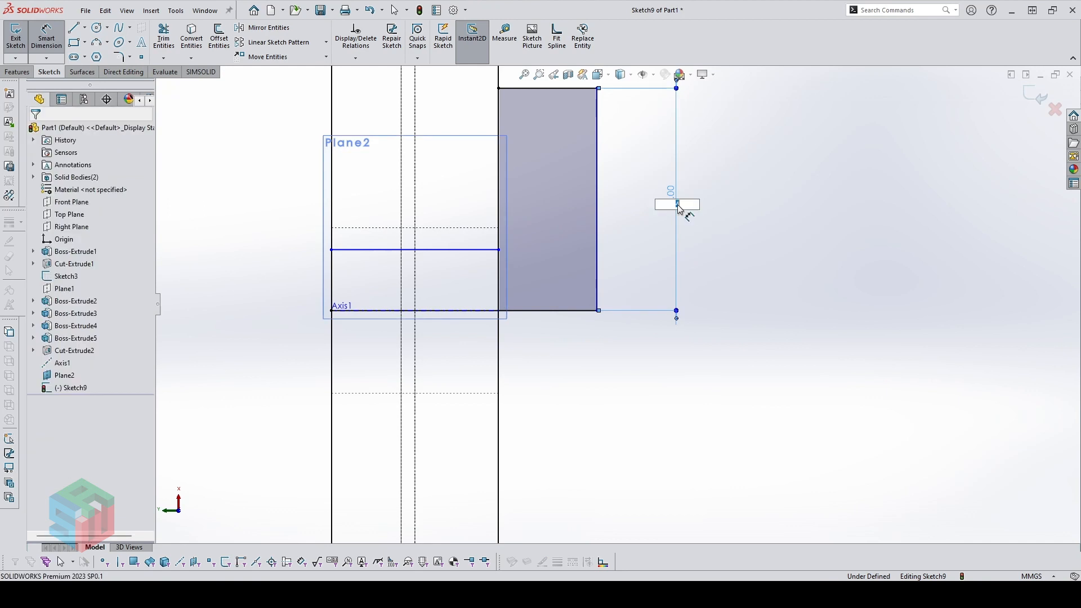
pyautogui.press('Return')
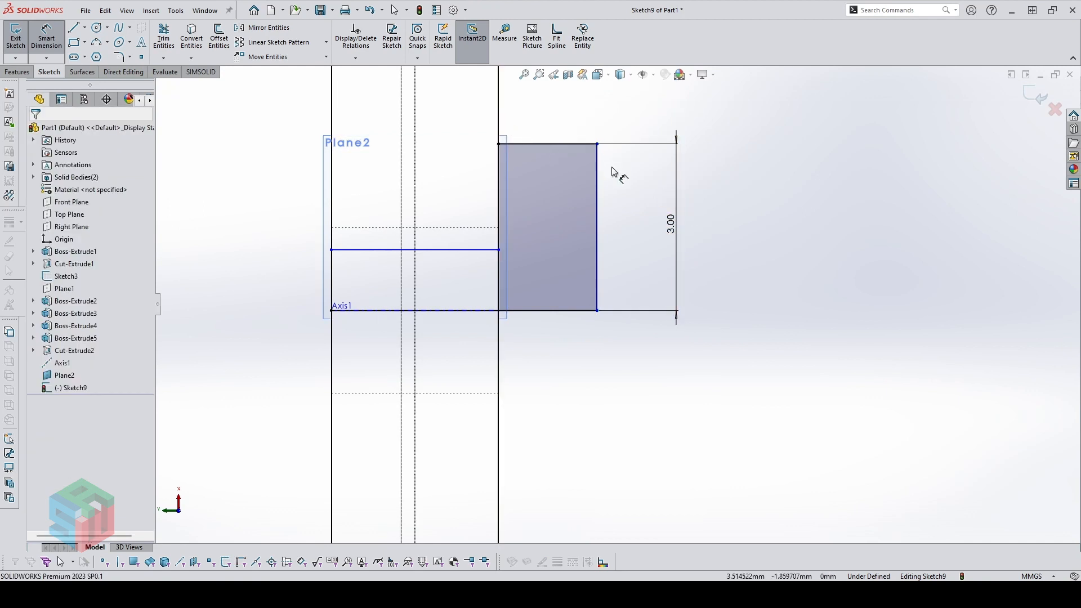
pyautogui.press('Escape')
# Draw a three-point arc from partway along the head's outer-radius line to the head's outer corner on the axis line
pyautogui.click(96, 43)
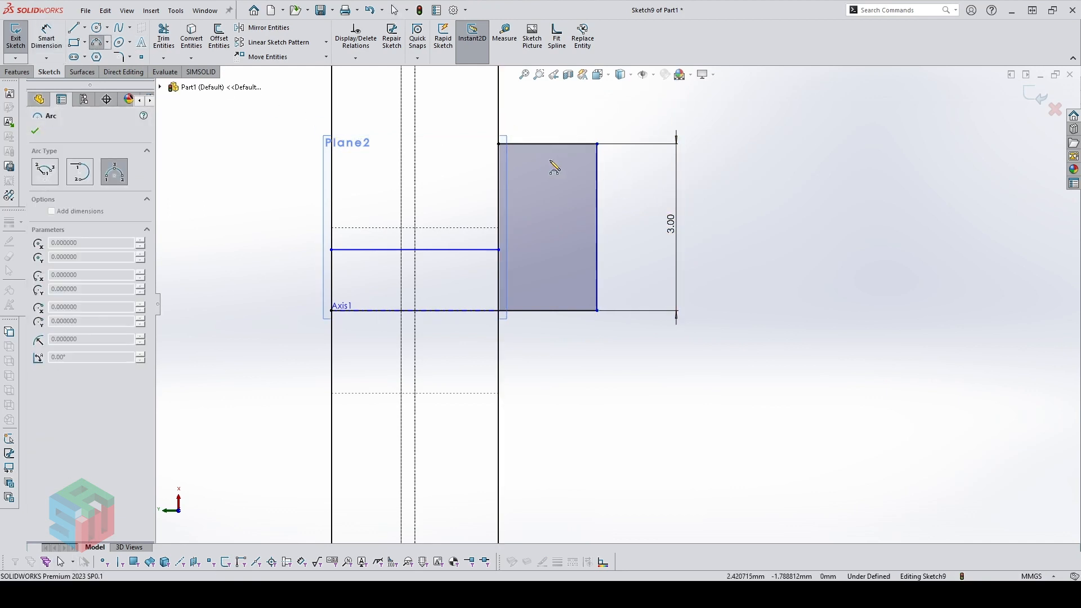
pyautogui.click(542, 145)
pyautogui.click(598, 311)
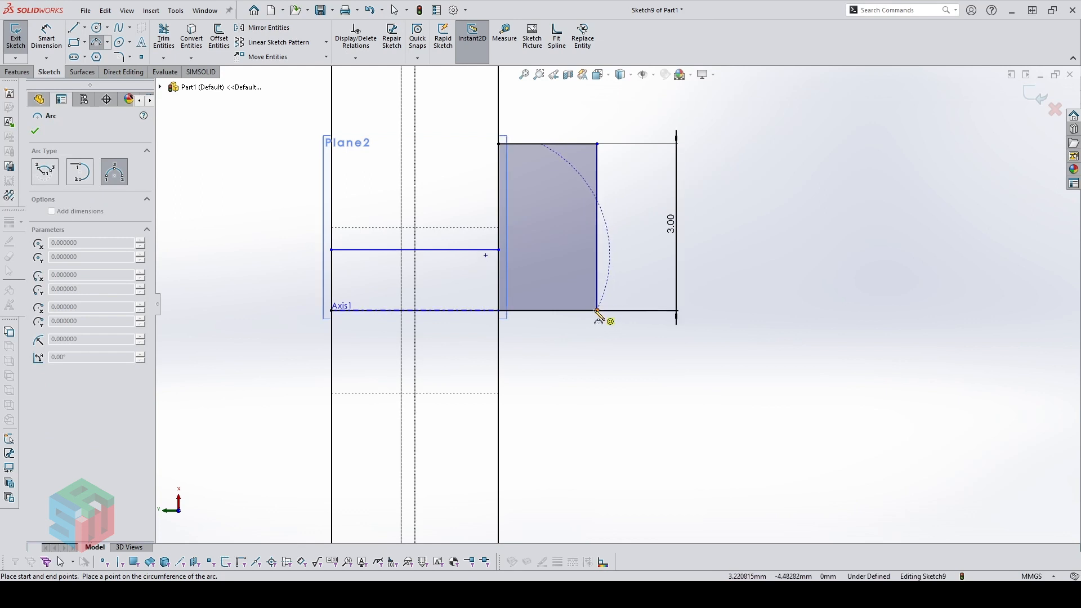
pyautogui.click(594, 252)
pyautogui.press('Escape')
# Make the arc tangent to the head's outer end line
pyautogui.click(568, 191)
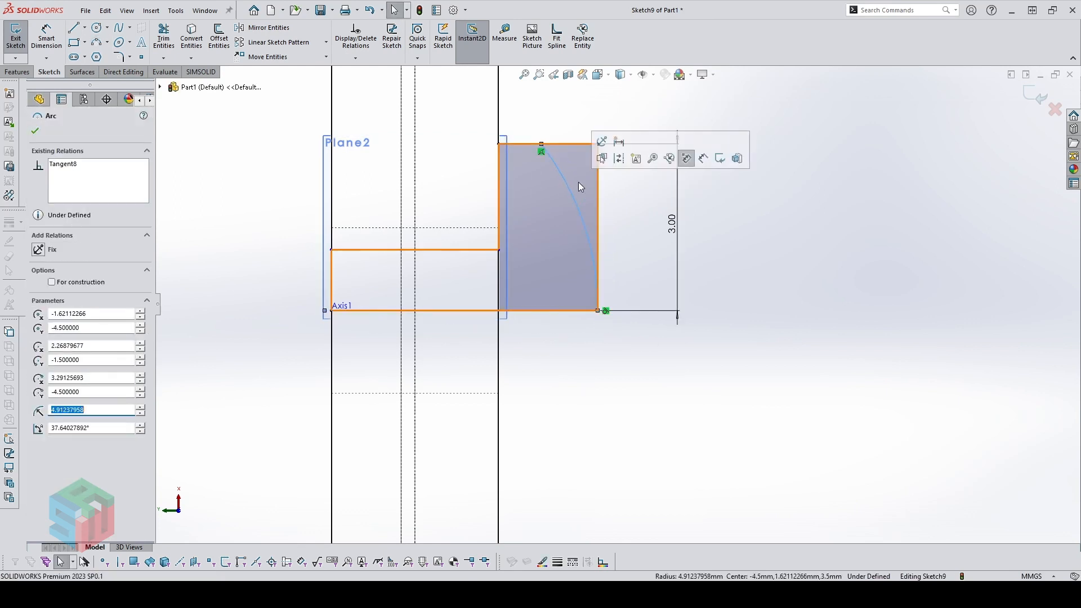
pyautogui.keyDown('ctrl'); pyautogui.click(597, 172); pyautogui.keyUp('ctrl')
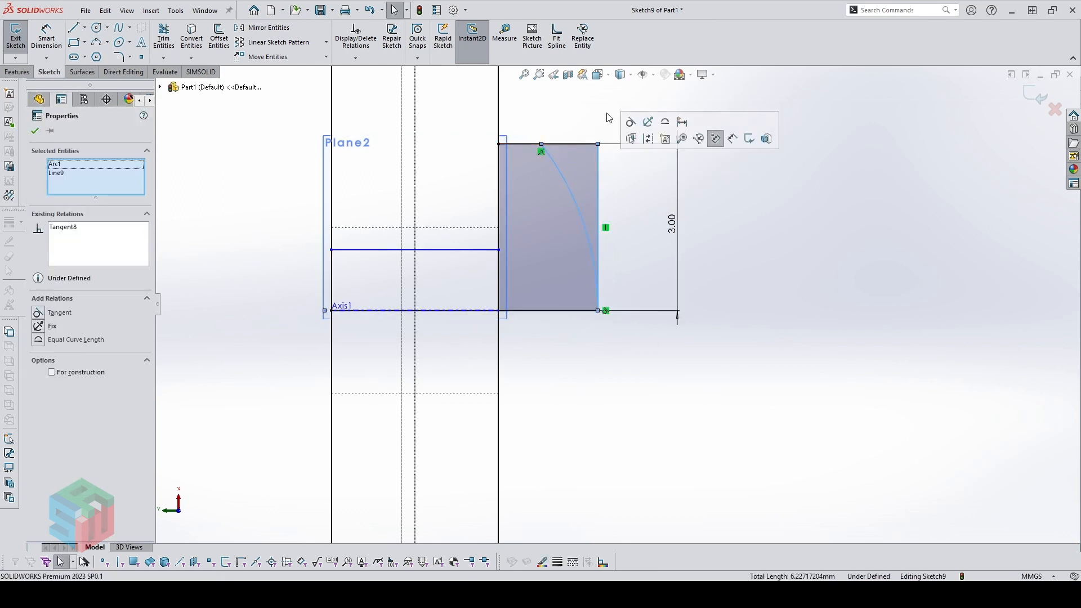
pyautogui.click(632, 121)
# Dimension the distance from the head's inner line to the arc's start point as 1 mm
pyautogui.scroll(-3, 612, 159)
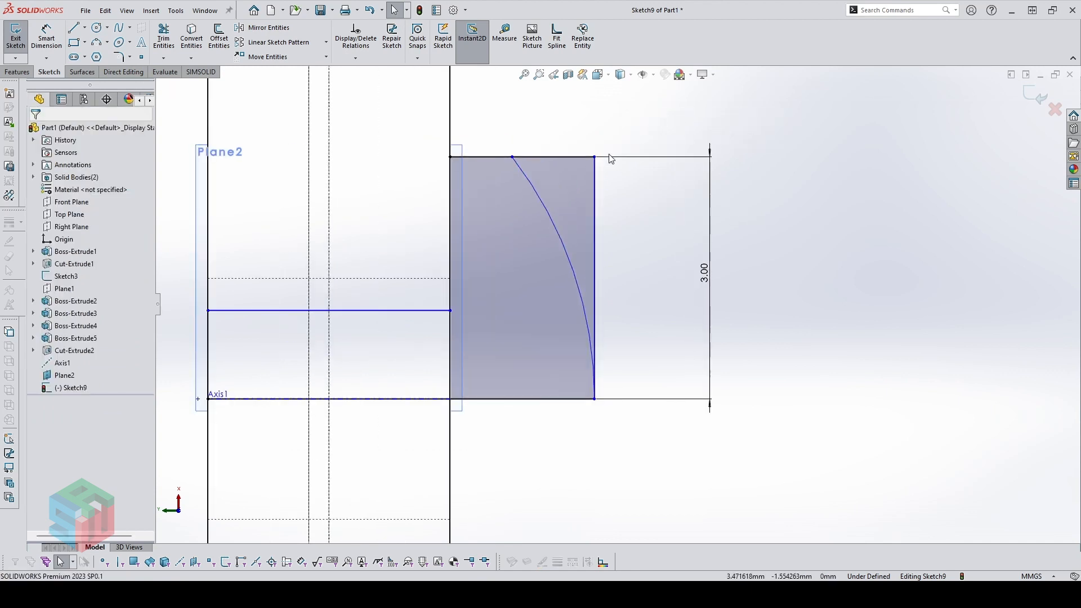
pyautogui.press('d')
pyautogui.click(512, 157)
pyautogui.click(449, 178)
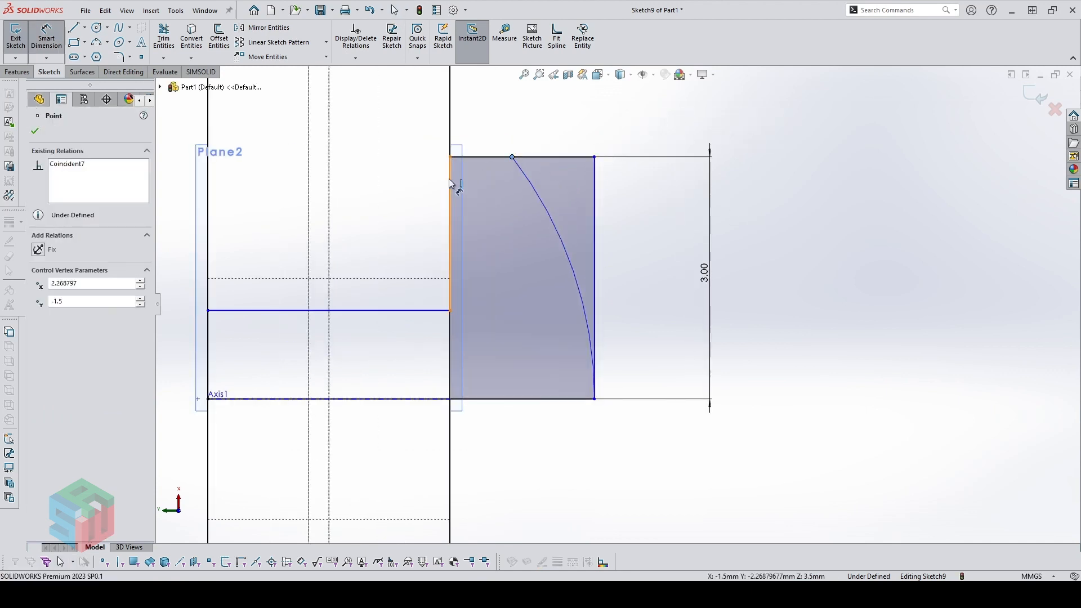
pyautogui.click(477, 131)
pyautogui.write('1')
pyautogui.press('Return')
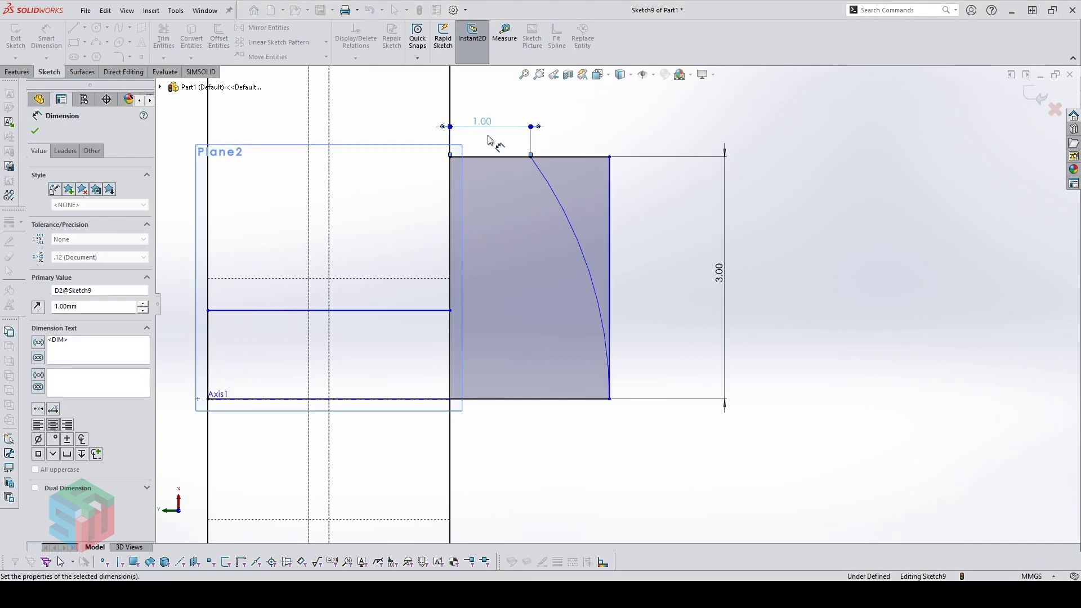
# Dimension the head's thickness between its inner and outer end lines as 2 mm
pyautogui.click(608, 218)
pyautogui.click(450, 212)
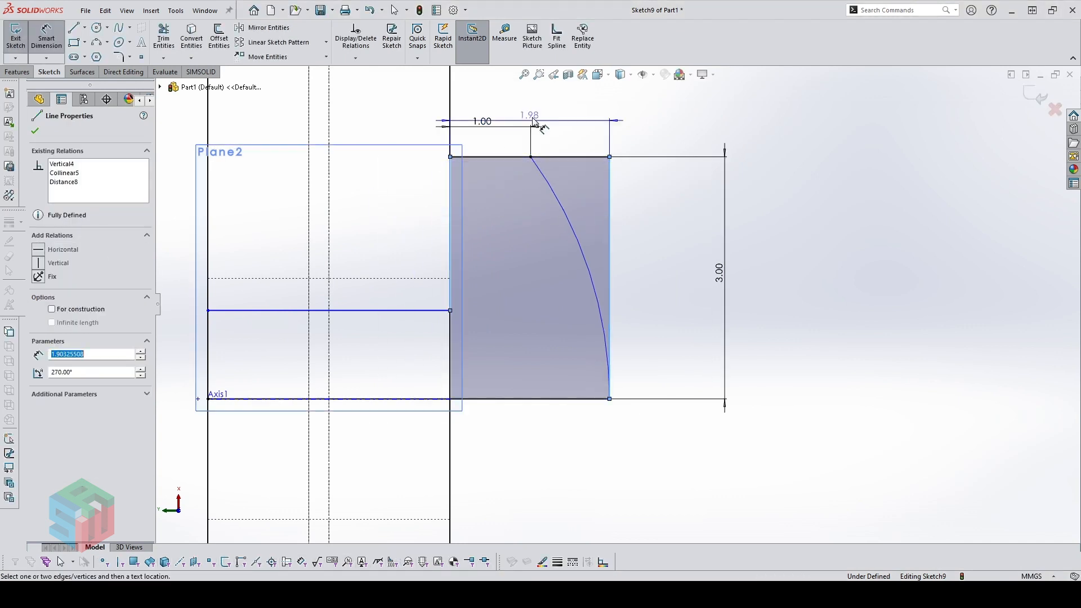
pyautogui.click(542, 108)
pyautogui.write('2')
pyautogui.press('Return')
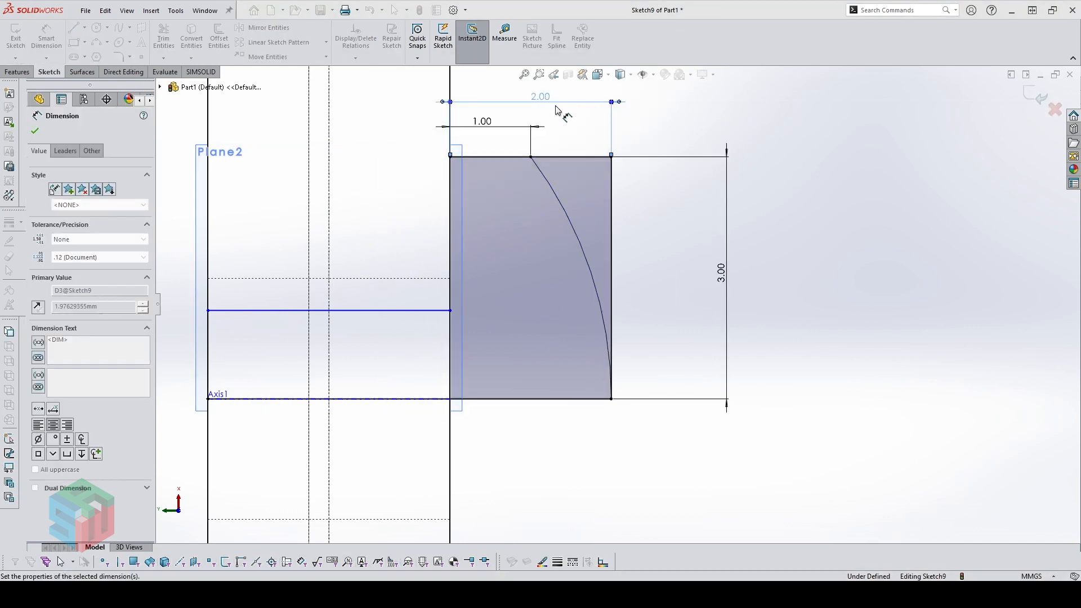
pyautogui.press('Escape')
# Trim away the head's corner line beyond the arc and convert the outer end line to construction geometry
pyautogui.press('t')
pyautogui.moveTo(584, 134); pyautogui.dragTo(600, 177)
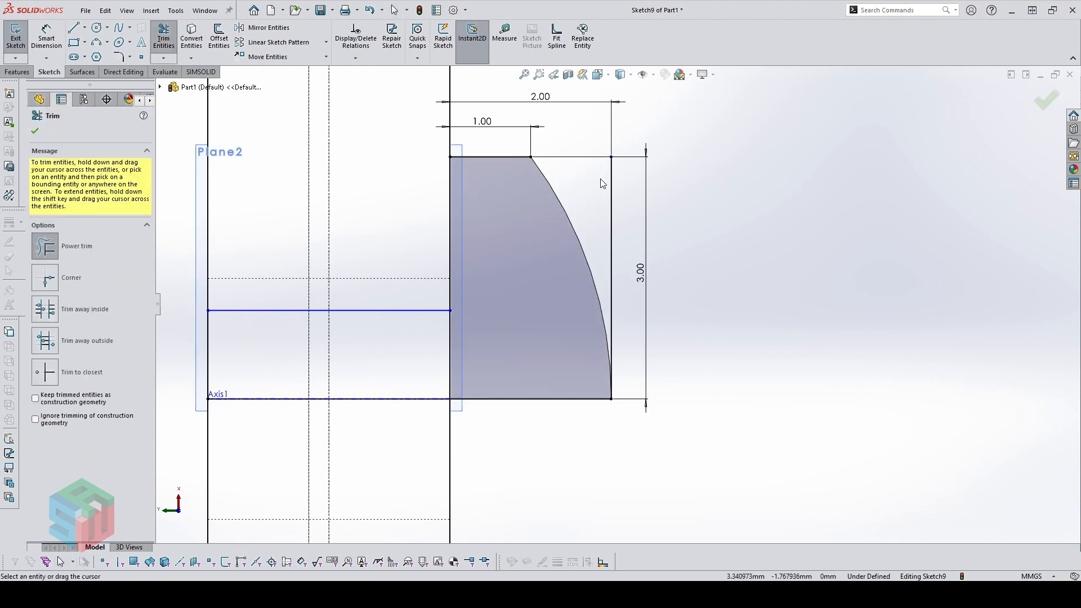
pyautogui.press('Escape')
pyautogui.click(613, 178)
pyautogui.click(713, 145)
pyautogui.scroll(3, 562, 219)
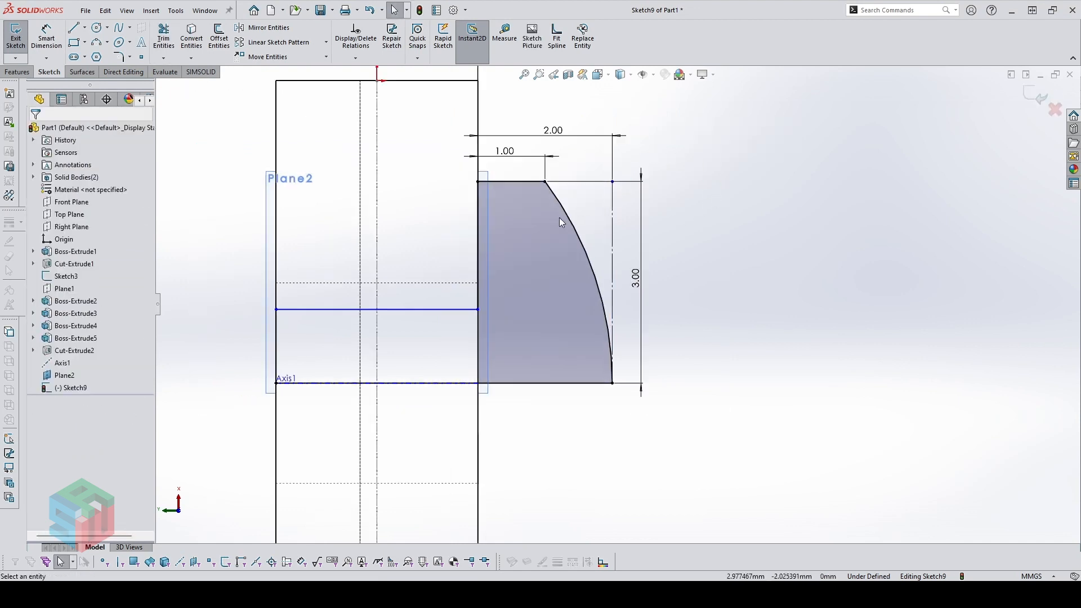
pyautogui.scroll(-1, 495, 307)
pyautogui.scroll(-1, 537, 333)
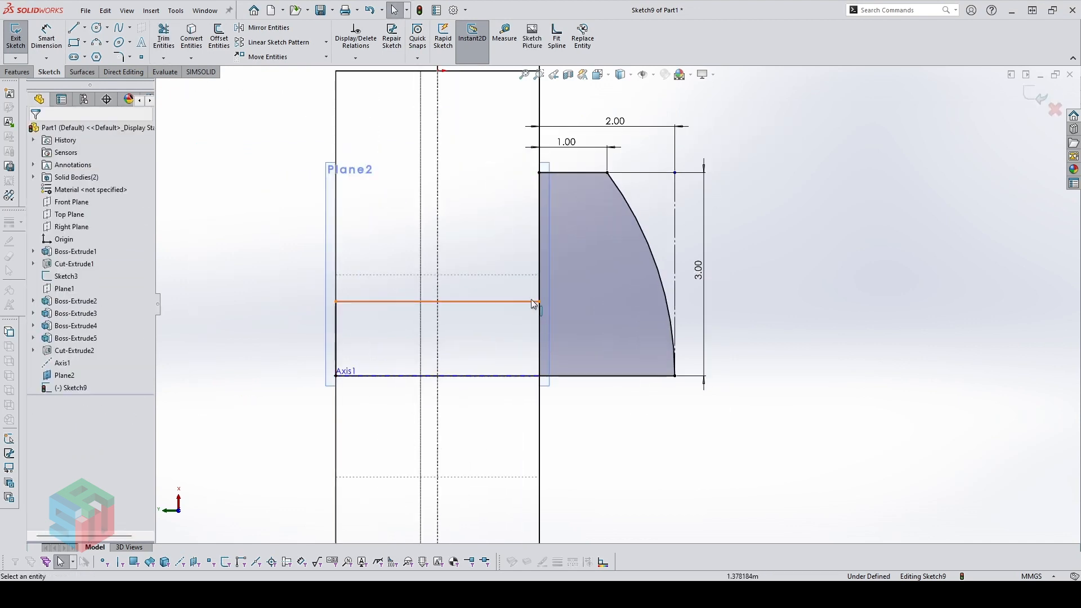
# Dimension the shank's radius between its long outer line and the axis line as 1.4 mm
pyautogui.moveTo(495, 325); pyautogui.dragTo(488, 303, button='right')
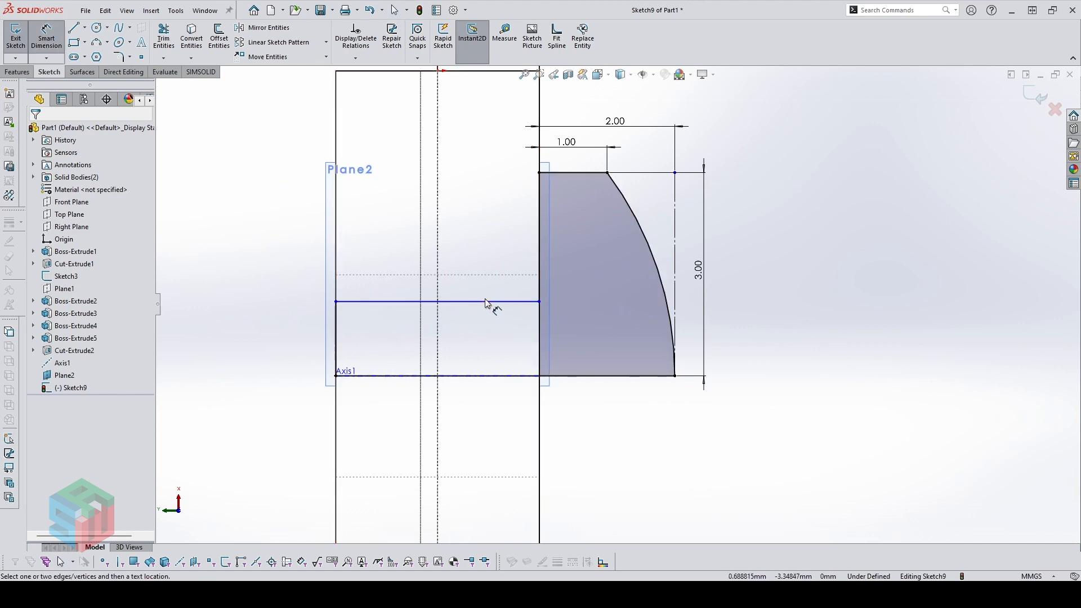
pyautogui.click(504, 303)
pyautogui.click(507, 376)
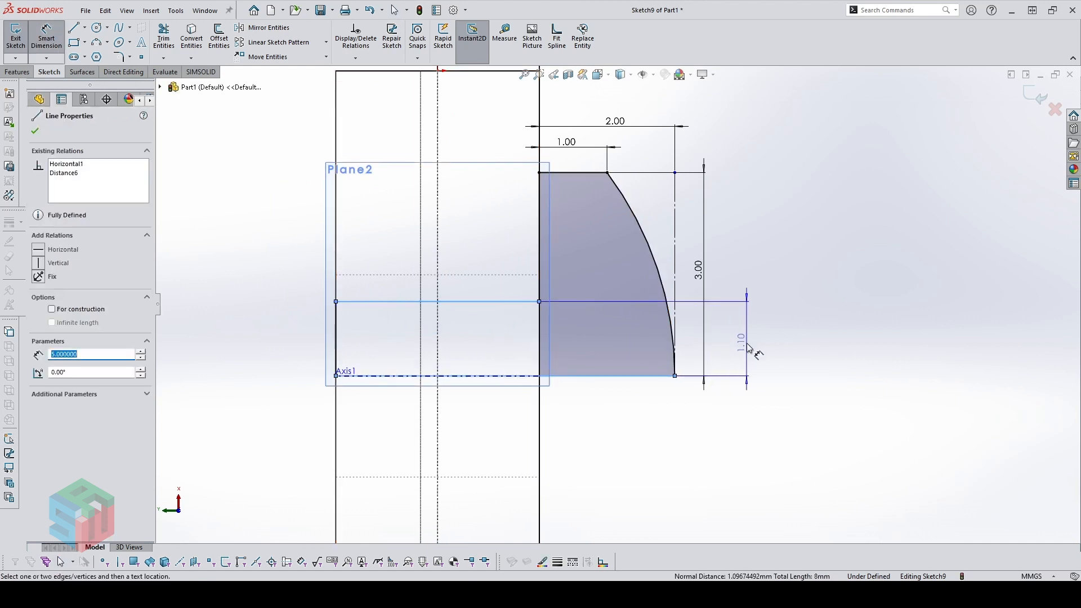
pyautogui.click(748, 346)
pyautogui.write('1.')
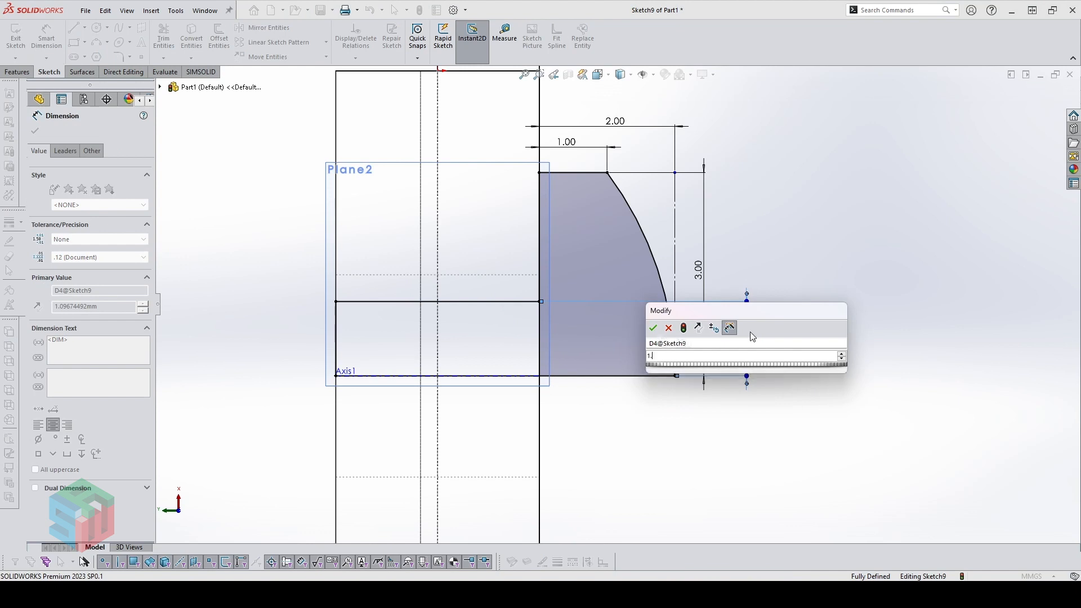
pyautogui.write('4')
pyautogui.press('Return')
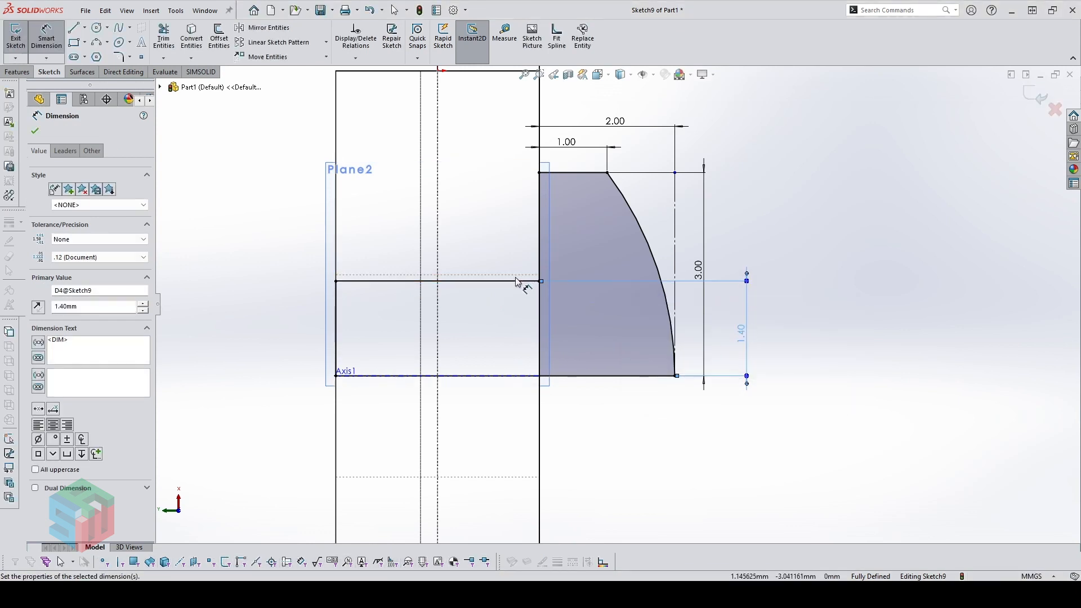
pyautogui.press('Escape')
# Revolve the half profile 360 degrees about its line along the hole axis as a separate body, with the display set to shaded with edges
pyautogui.moveTo(604, 316)
pyautogui.mouseDown(button='middle')
pyautogui.moveTo(642, 292)
pyautogui.moveTo(593, 225)
pyautogui.moveTo(244, 118)
pyautogui.mouseUp(button='middle')
pyautogui.click(17, 72)
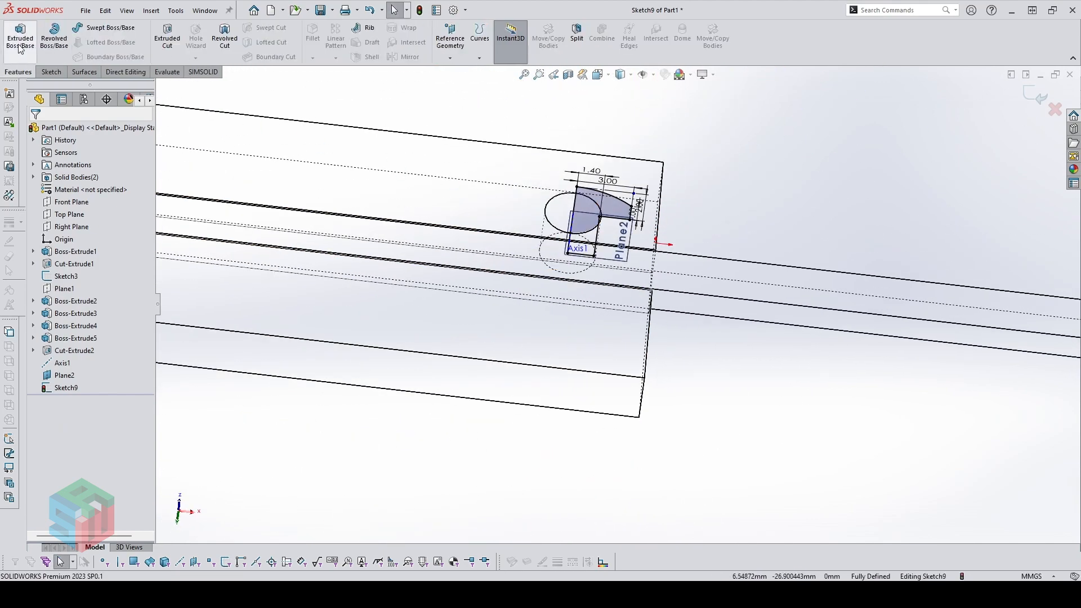
pyautogui.press('Escape')
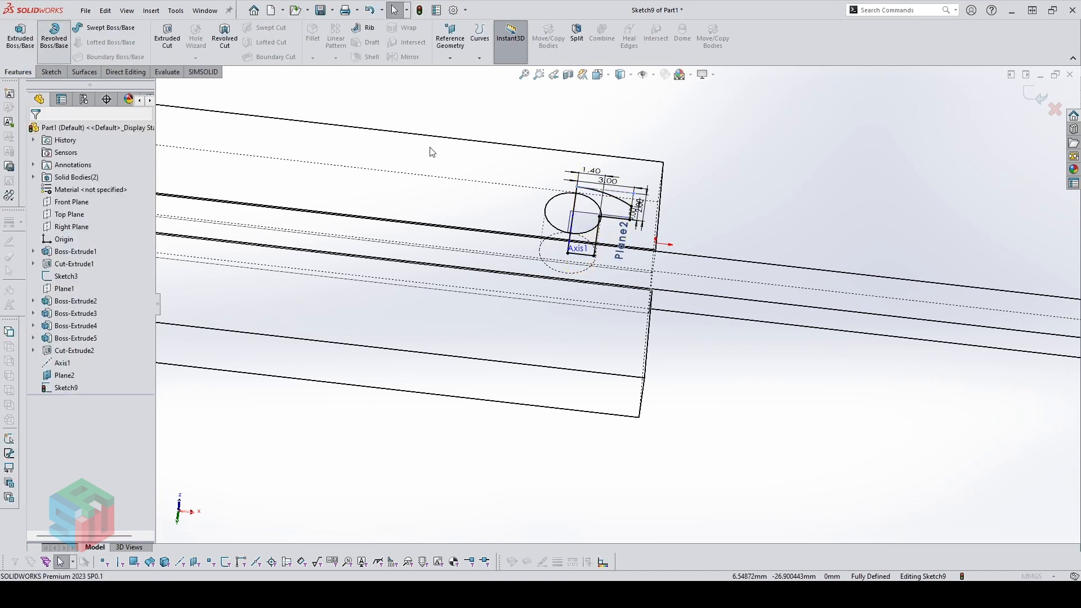
pyautogui.scroll(-3, 585, 251)
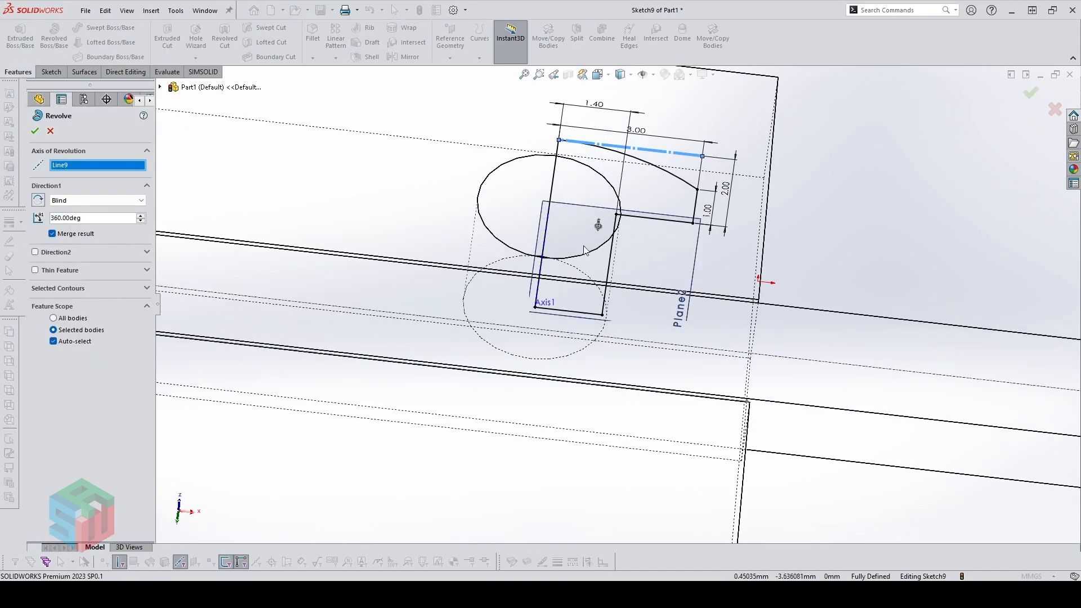
pyautogui.click(549, 223)
pyautogui.scroll(3, 482, 228)
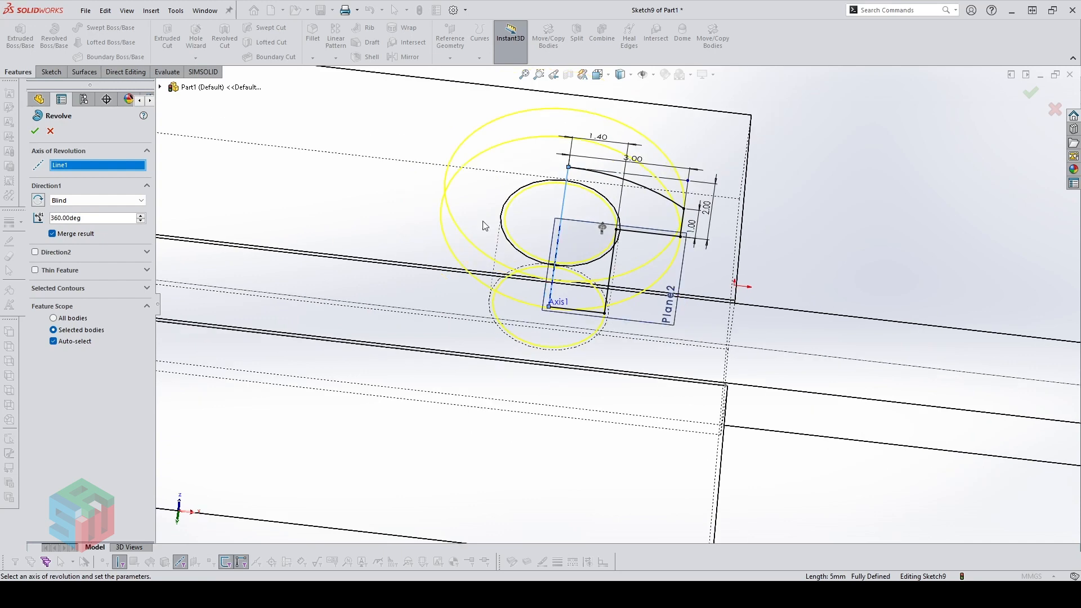
pyautogui.click(620, 74)
pyautogui.click(621, 88)
pyautogui.moveTo(592, 202)
pyautogui.mouseDown(button='middle')
pyautogui.moveTo(572, 130)
pyautogui.moveTo(514, 223)
pyautogui.mouseUp(button='middle')
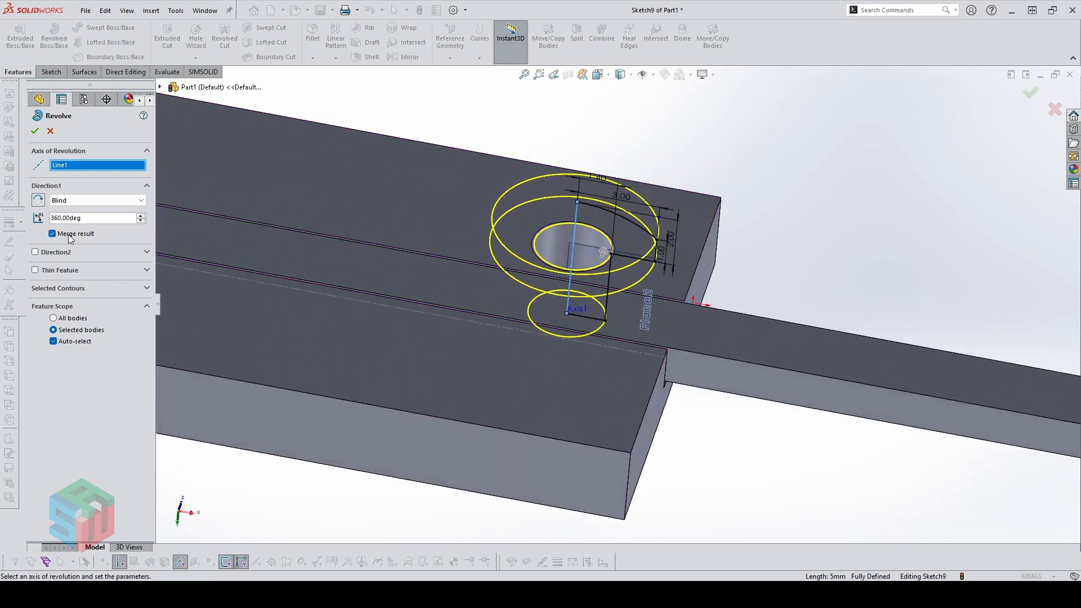
pyautogui.click(34, 131)
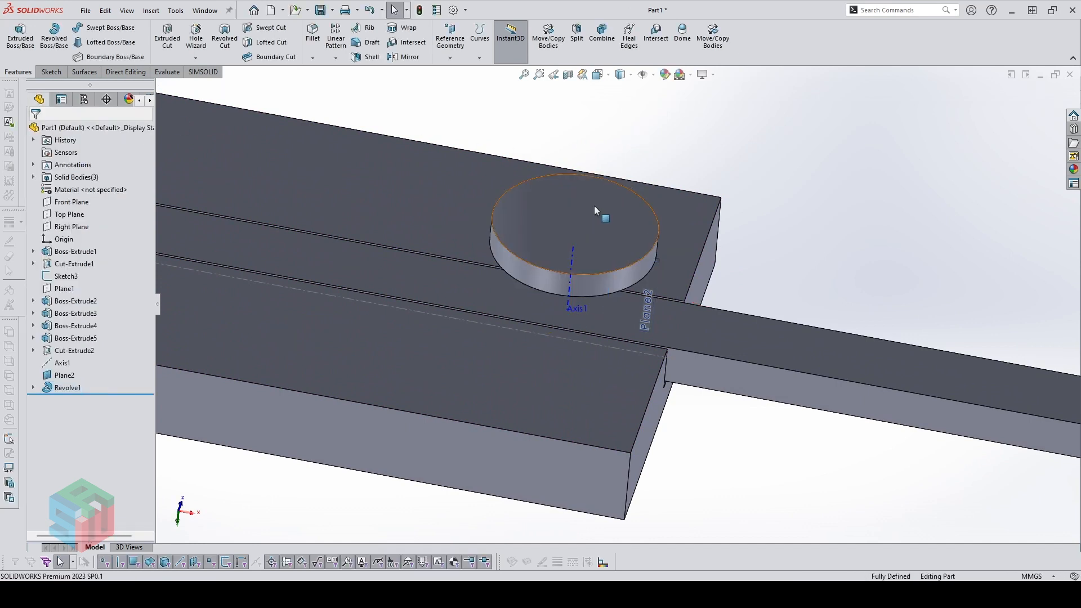
# Start a new sketch on the main bar's face that the pin head rests on
pyautogui.moveTo(596, 212); pyautogui.dragTo(592, 260, button='middle')
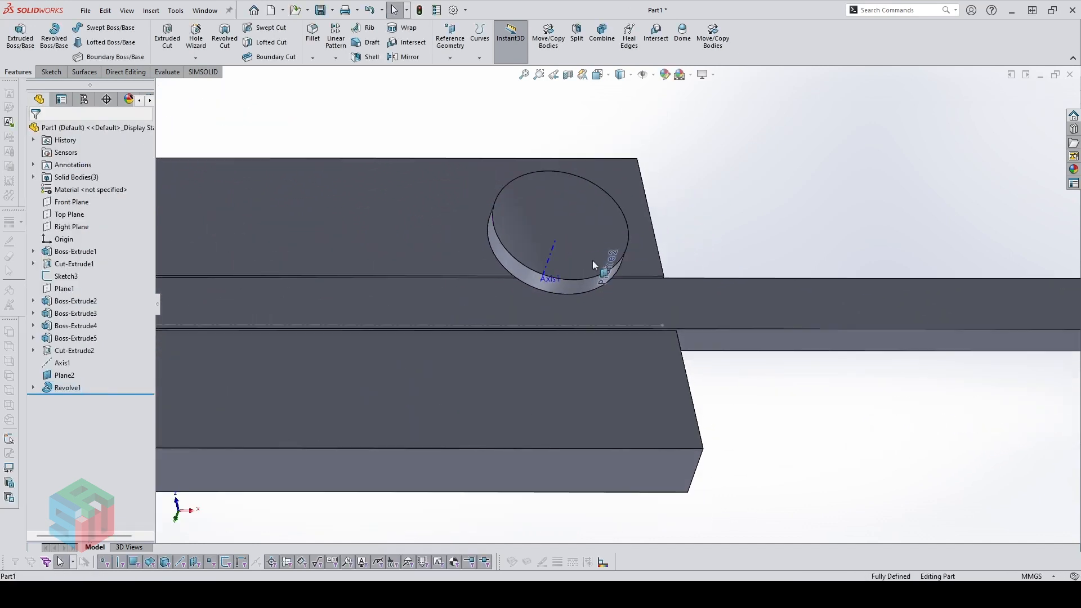
pyautogui.click(452, 215)
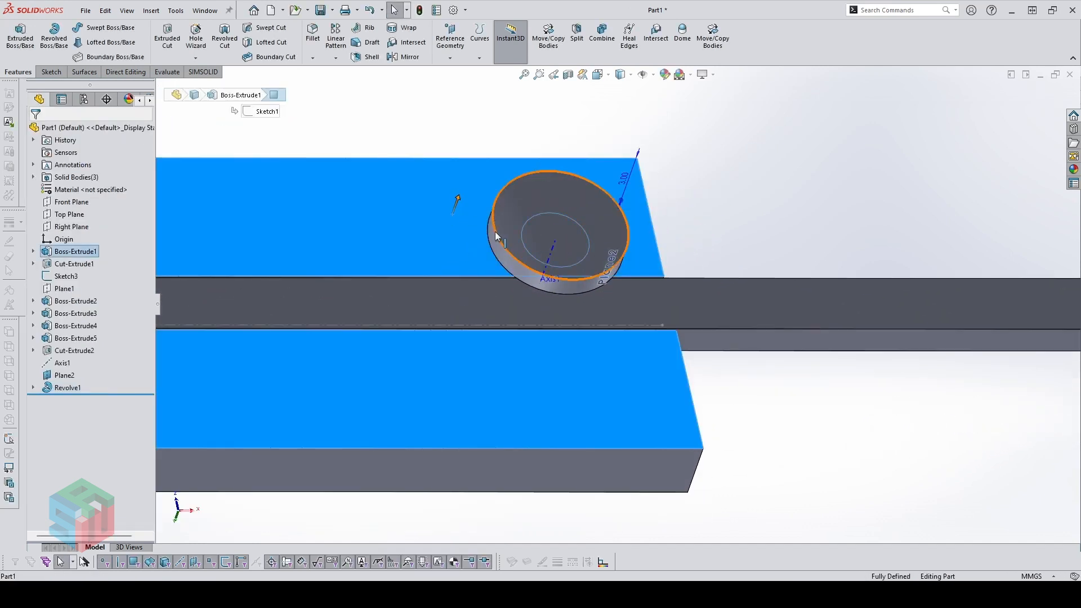
pyautogui.scroll(-5, 977, 297)
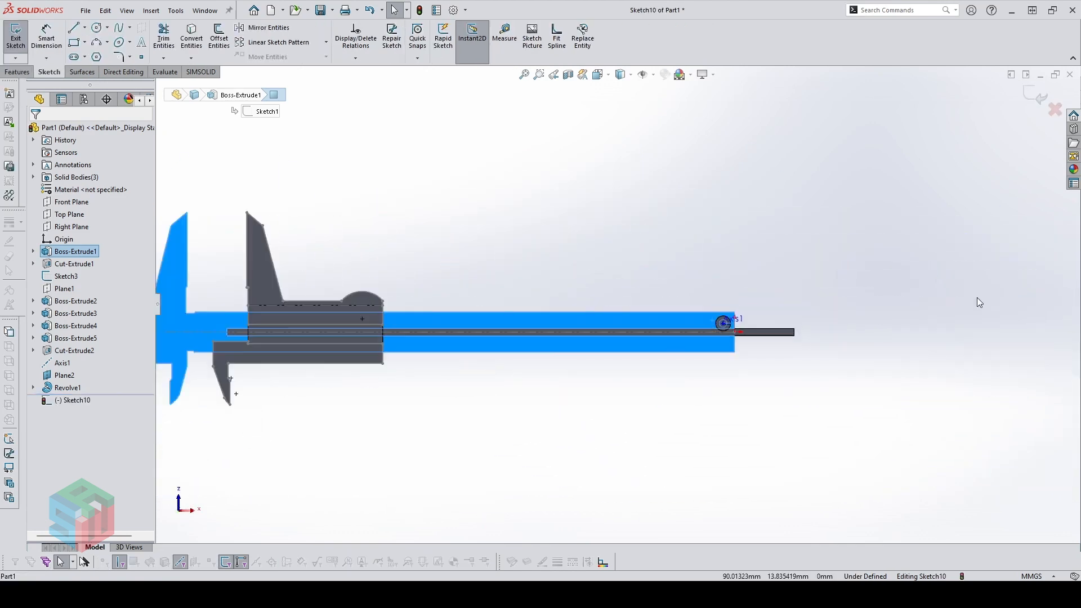
pyautogui.click(692, 267)
pyautogui.scroll(-4, 654, 329)
pyautogui.scroll(-2, 430, 302)
# Draw a center rectangle about 2.2 mm wide and 14 mm tall, centered on the pin's axis and extending past the head
pyautogui.press('r')
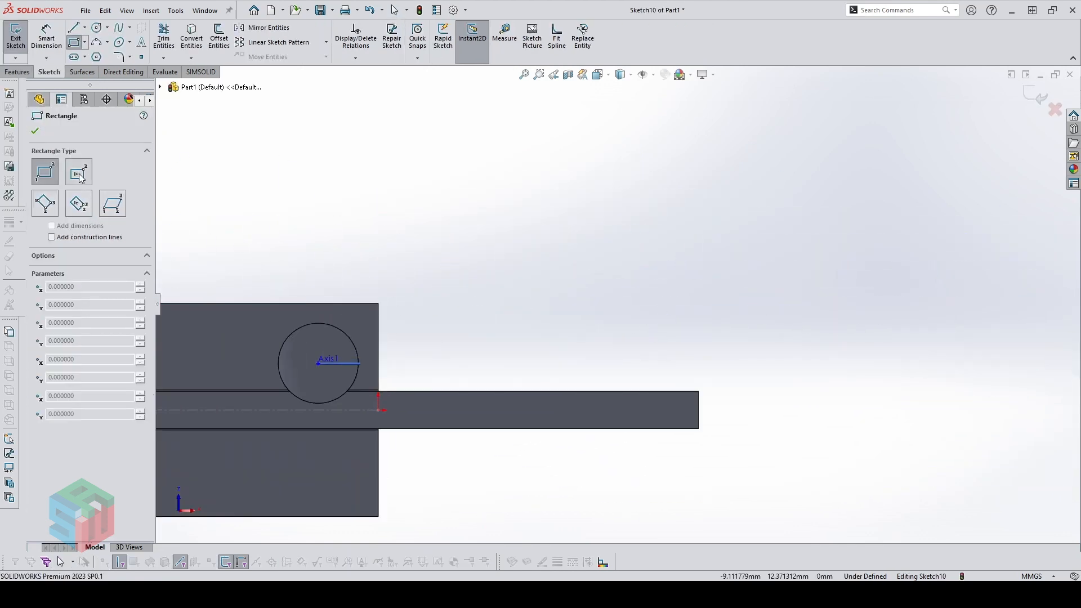
pyautogui.click(81, 178)
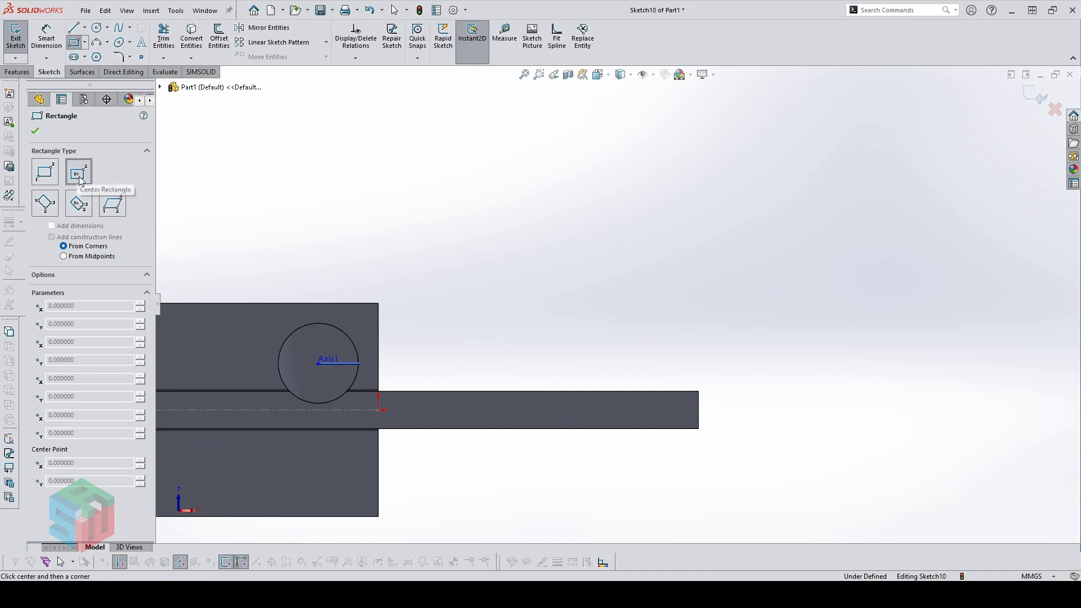
pyautogui.click(318, 363)
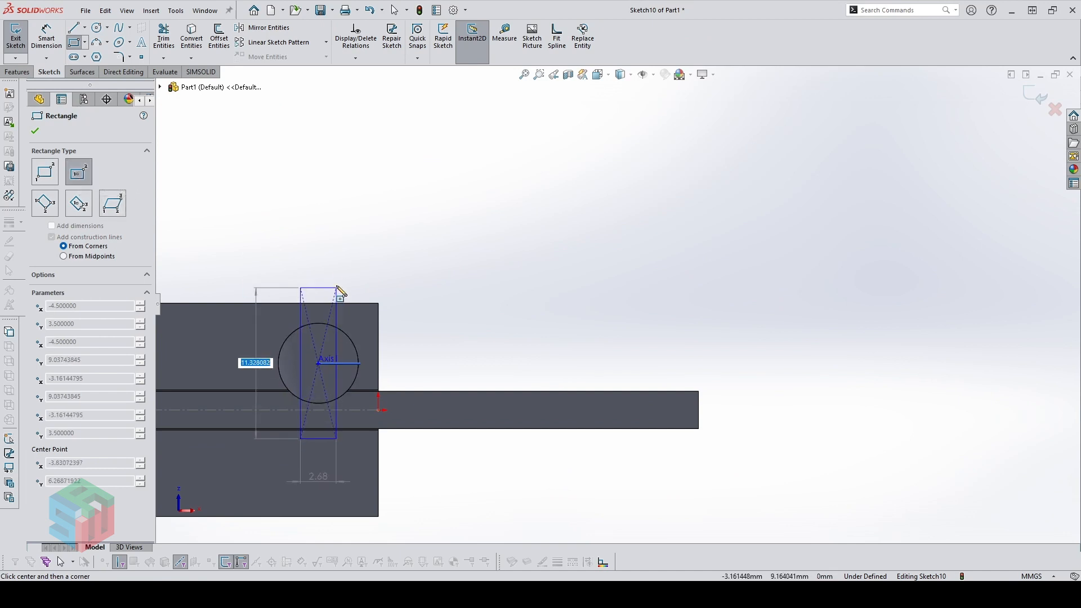
pyautogui.click(333, 269)
pyautogui.scroll(-1, 305, 332)
pyautogui.press('Escape')
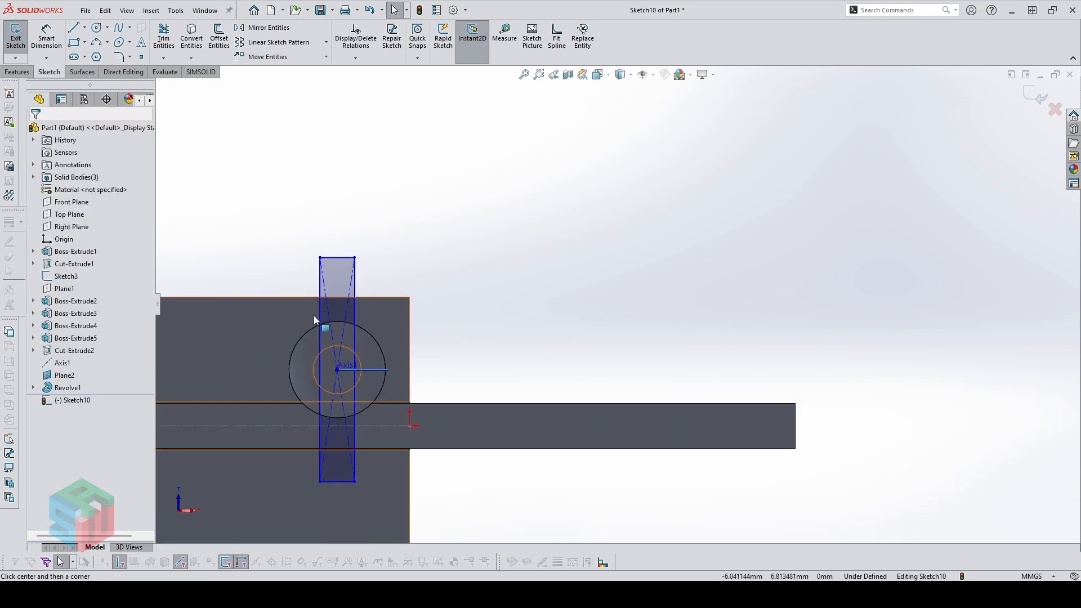
# Dimension the rectangle's width as 1 mm
pyautogui.moveTo(313, 315); pyautogui.dragTo(319, 290, button='right')
pyautogui.click(320, 289)
pyautogui.click(354, 291)
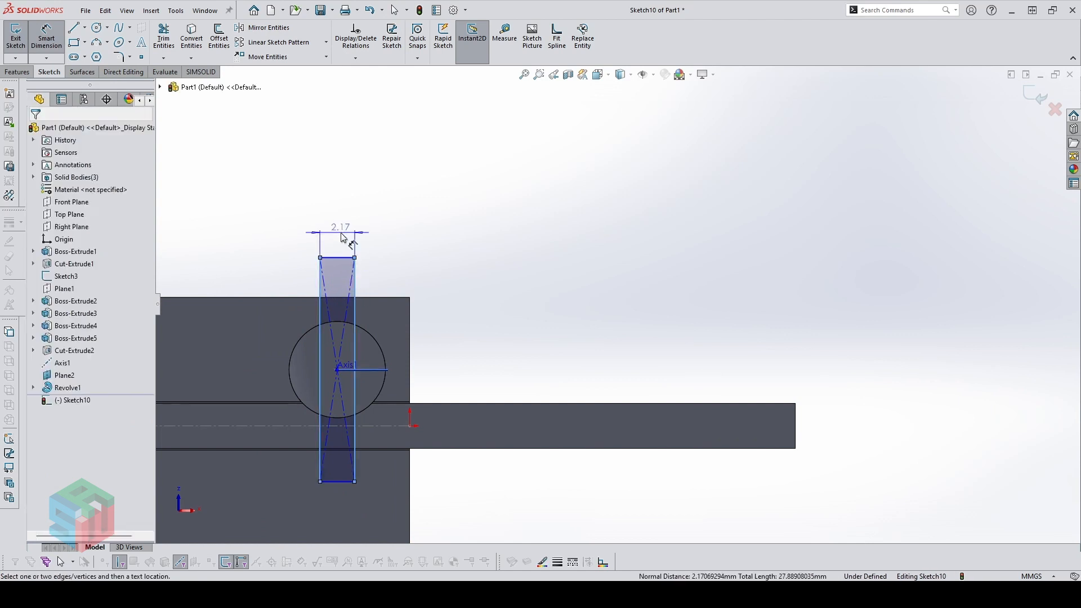
pyautogui.click(342, 236)
pyautogui.write('1')
pyautogui.press('Return')
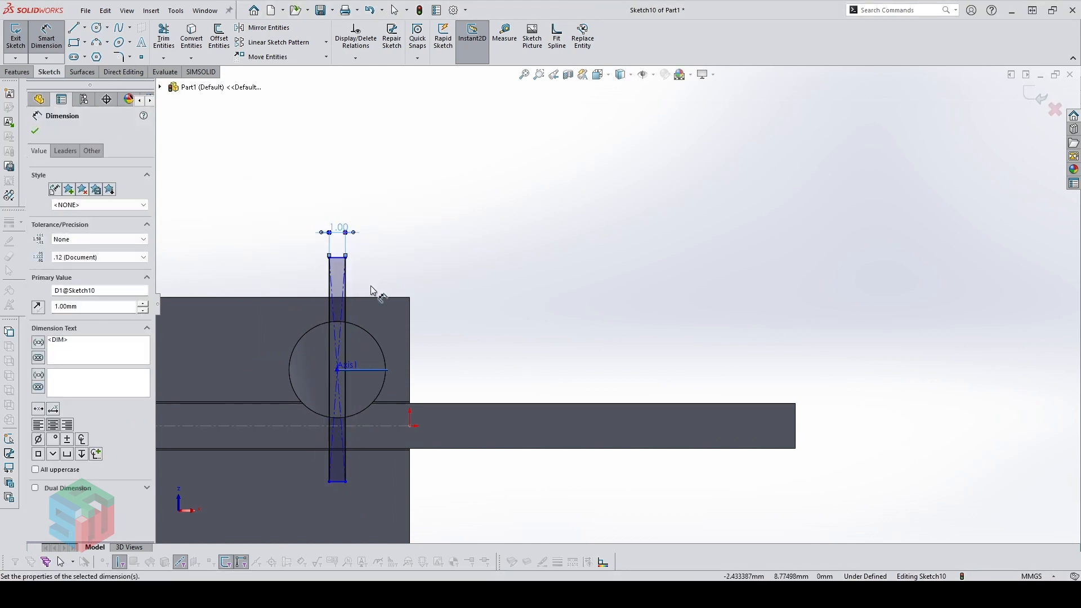
pyautogui.press('Escape')
# Shorten the rectangle slightly so that it still extends past both sides of the pin head, and exit the sketch
pyautogui.moveTo(337, 261)
pyautogui.mouseDown()
pyautogui.moveTo(338, 230)
pyautogui.moveTo(337, 274)
pyautogui.mouseUp()
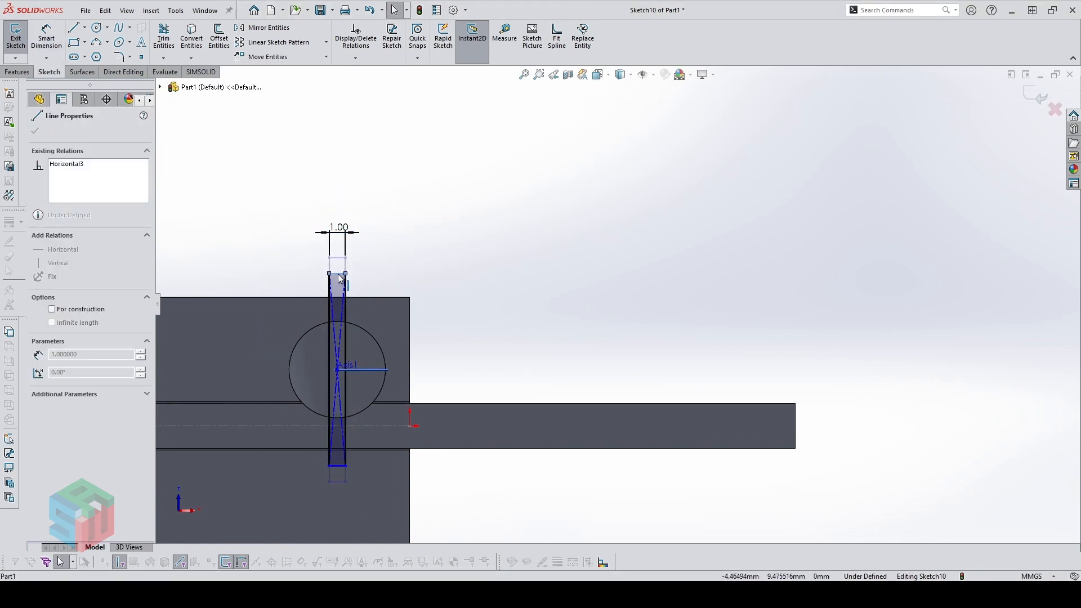
pyautogui.click(498, 373)
pyautogui.scroll(1, 364, 376)
pyautogui.moveTo(364, 376); pyautogui.dragTo(350, 305, button='middle')
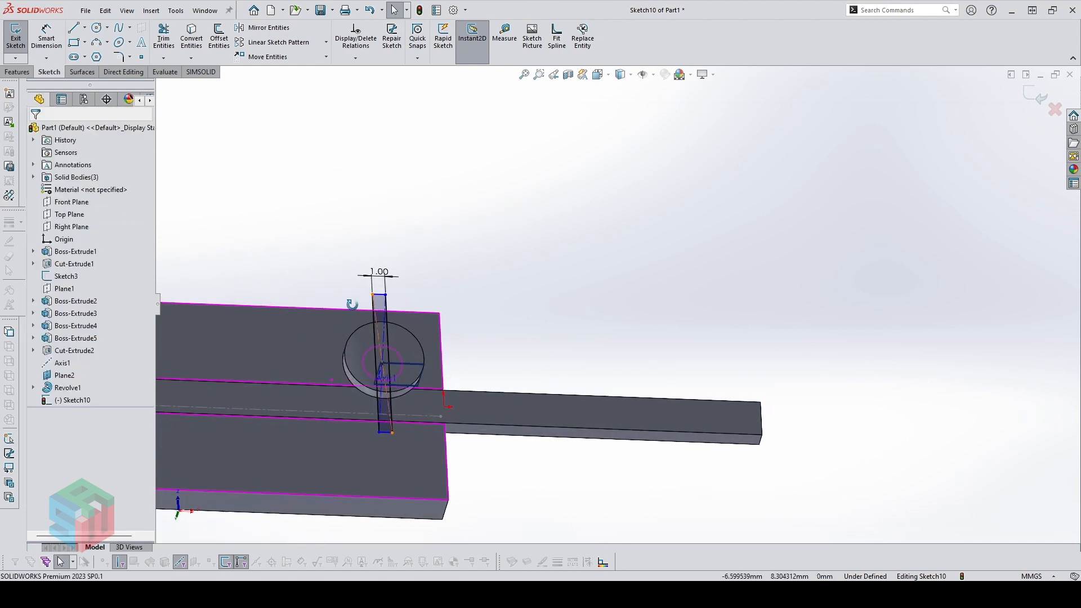
pyautogui.scroll(-3, 321, 365)
pyautogui.scroll(-1, 378, 360)
pyautogui.moveTo(381, 363); pyautogui.dragTo(421, 338, button='middle')
pyautogui.scroll(-1, 423, 347)
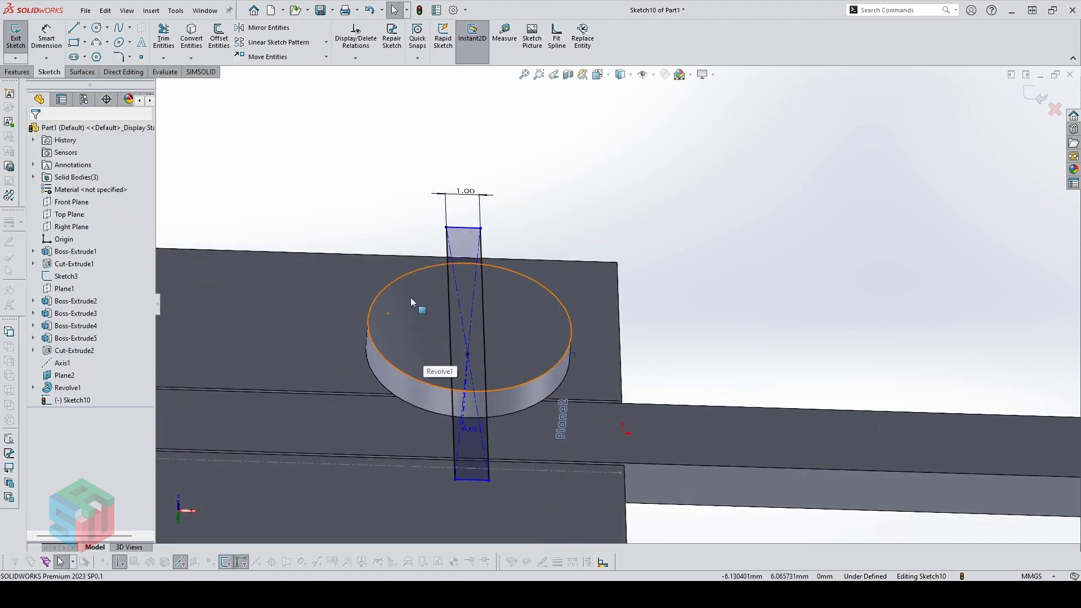
pyautogui.click(1035, 94)
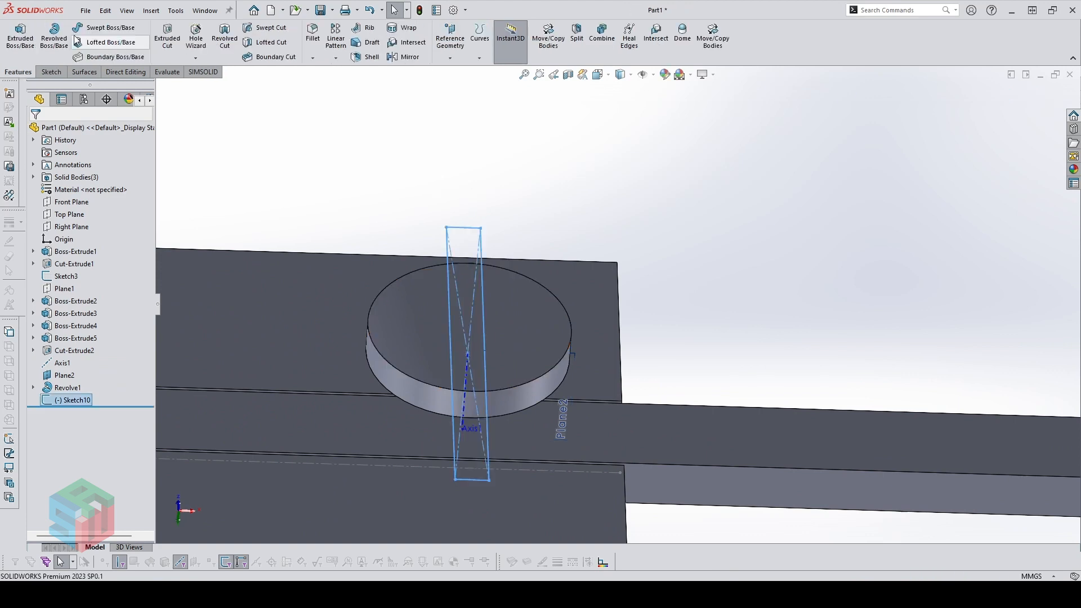
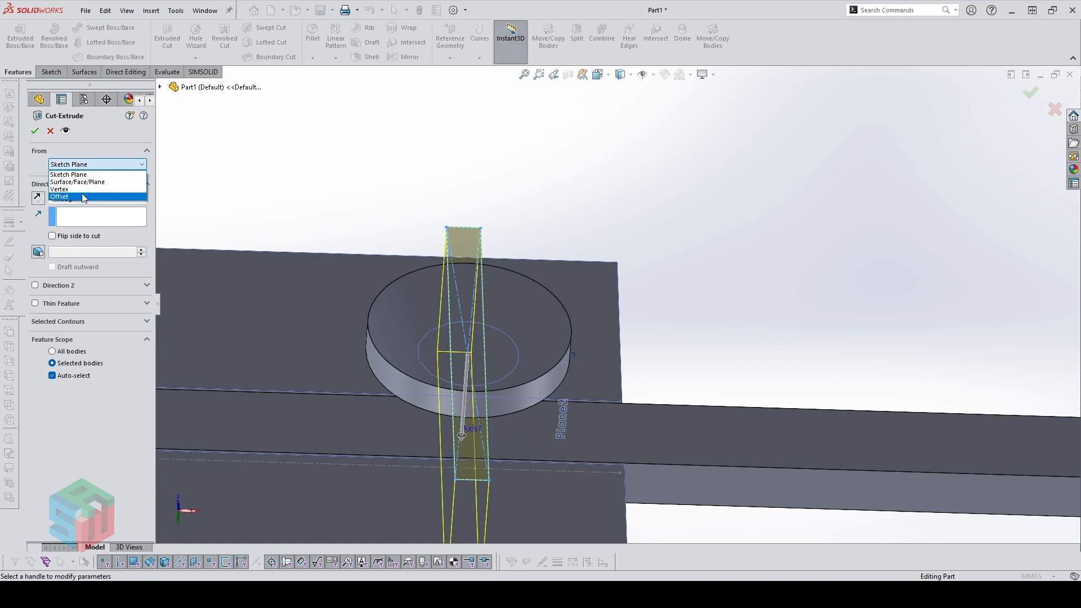
# Start the slot cut at a 1 mm offset above the sketch plane and run it through all, away from the bar
pyautogui.click(82, 193)
pyautogui.write('1.000000mm')
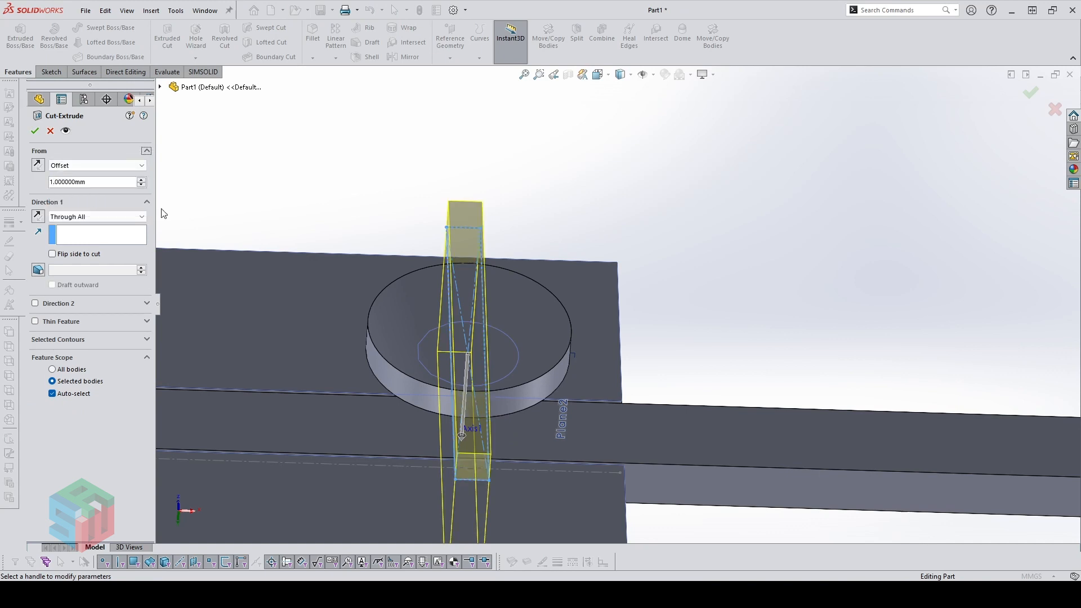
pyautogui.moveTo(298, 290); pyautogui.dragTo(352, 200, button='middle')
pyautogui.scroll(1, 352, 200)
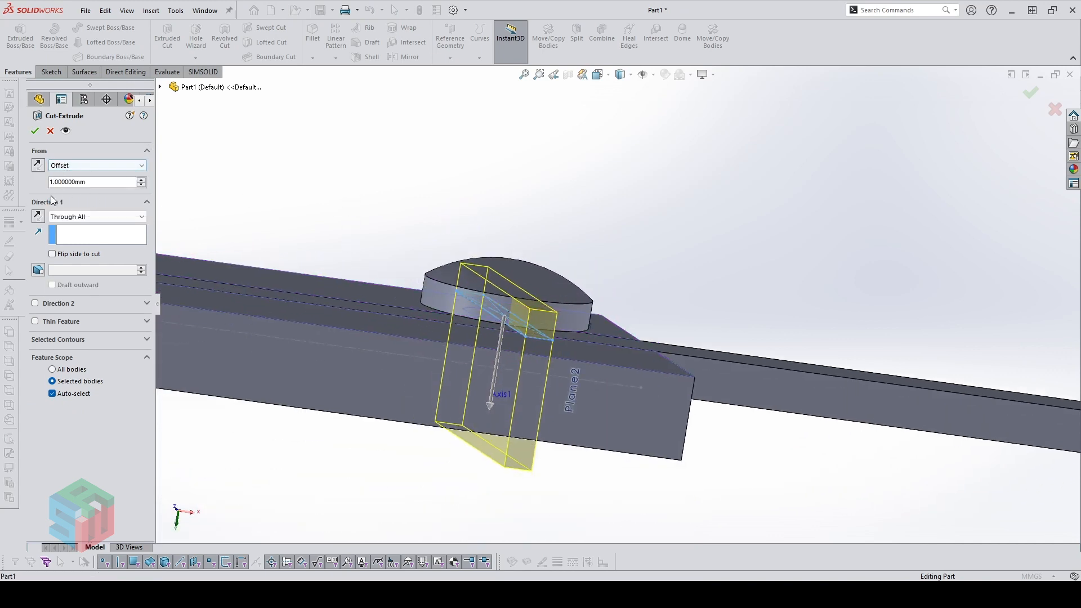
pyautogui.click(43, 168)
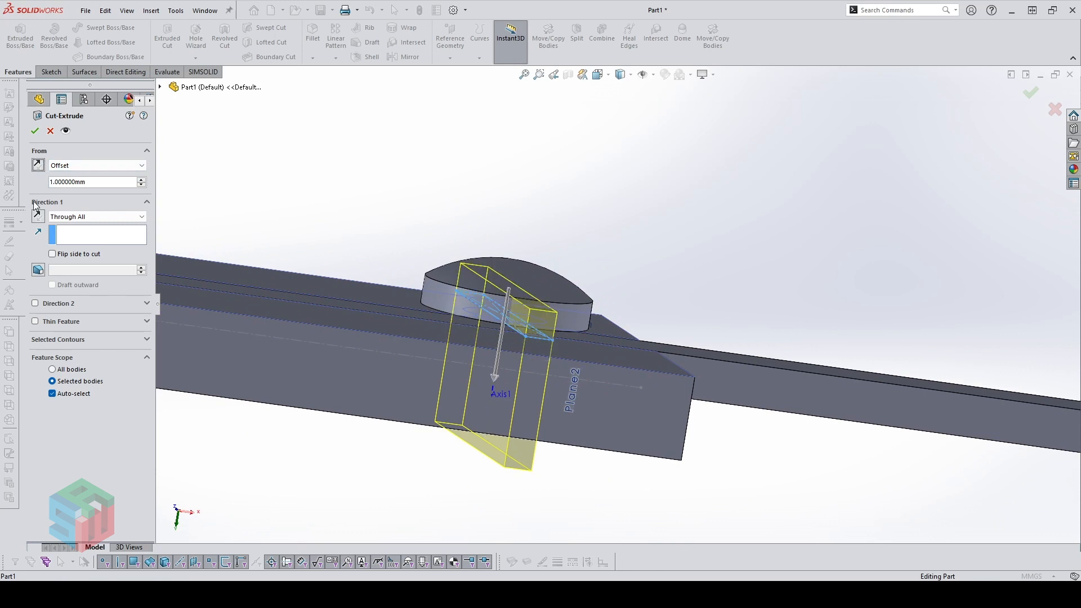
pyautogui.click(38, 216)
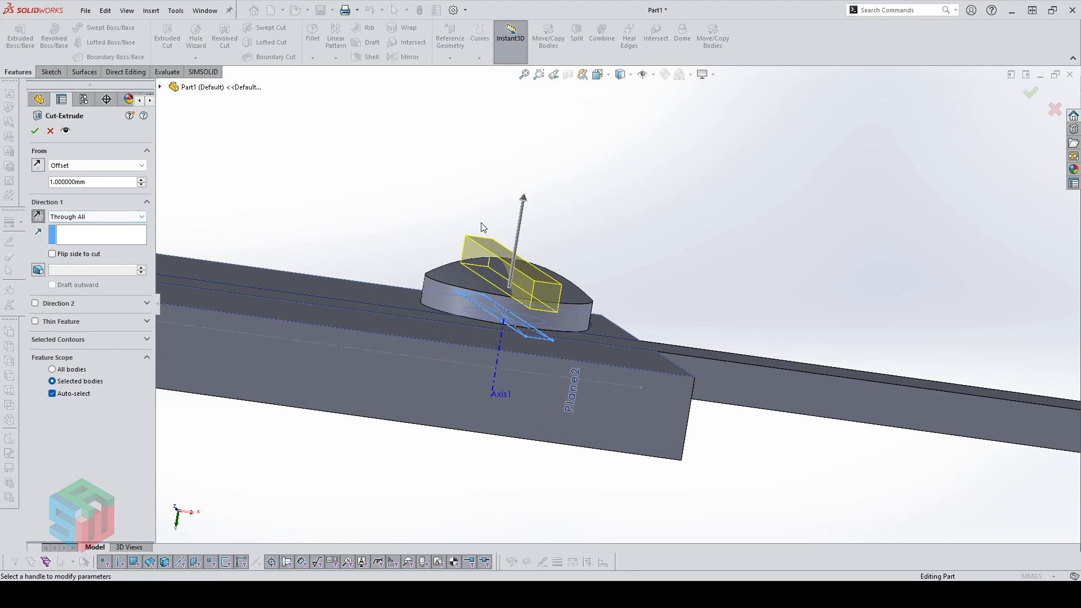
# Limit the slot cut to the headed pin body and create it
pyautogui.click(70, 394)
pyautogui.click(459, 290)
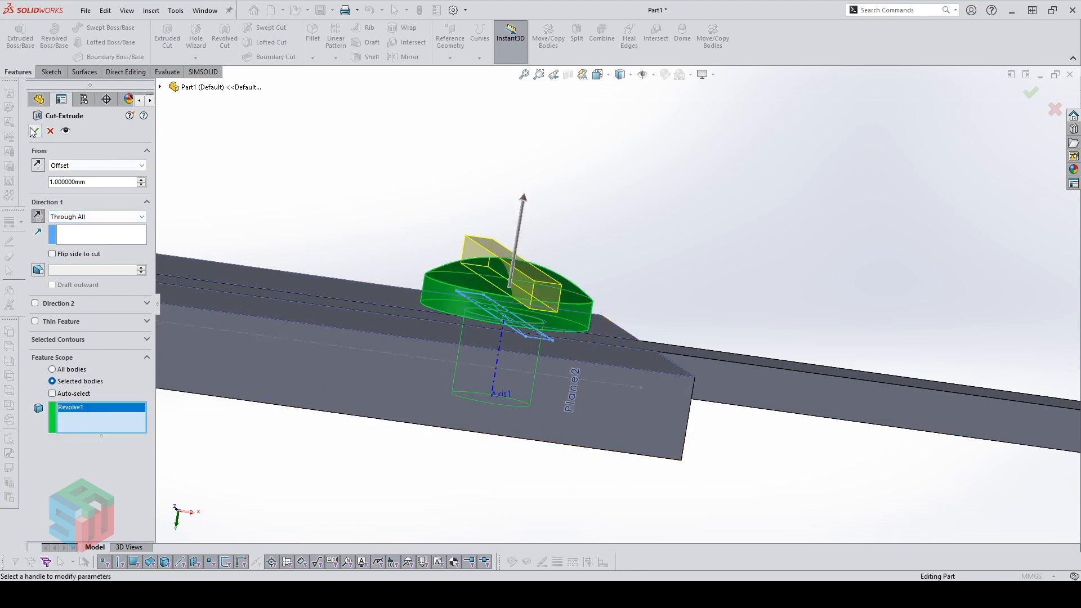
pyautogui.press('Return')
# Hide the pin's reference plane Plane2 and Axis1
pyautogui.moveTo(442, 220); pyautogui.dragTo(458, 336, button='middle')
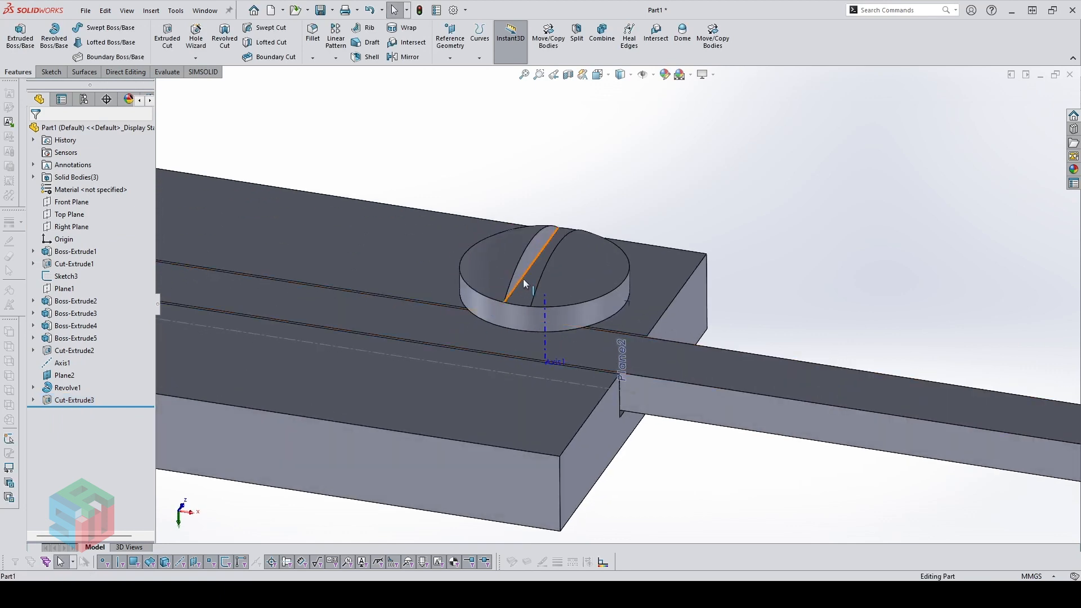
pyautogui.moveTo(532, 280); pyautogui.dragTo(588, 304, button='middle')
pyautogui.click(64, 375)
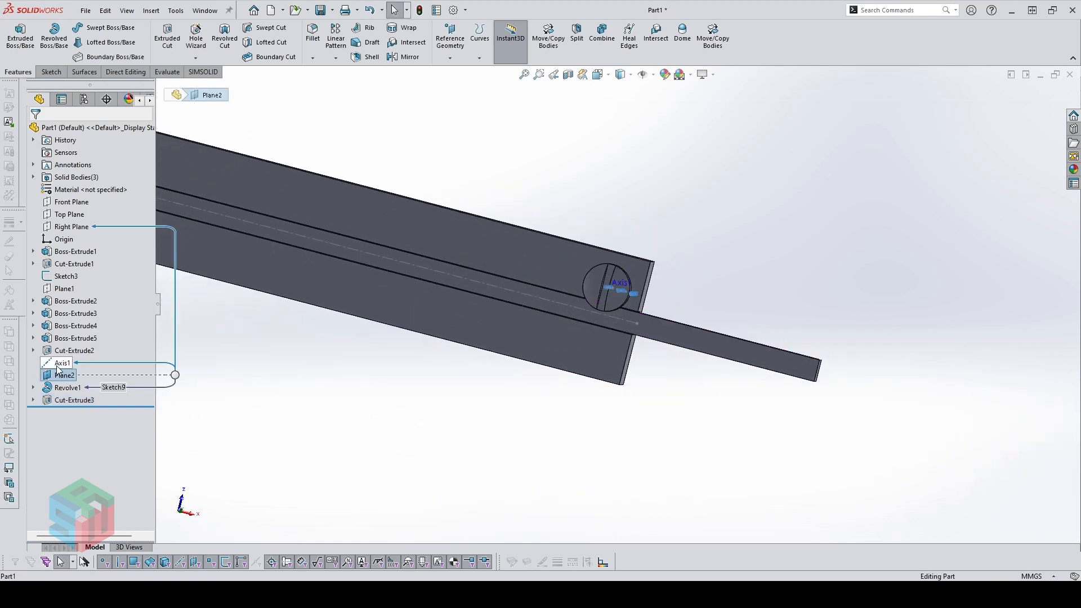
pyautogui.keyDown('ctrl'); pyautogui.click(63, 364); pyautogui.keyUp('ctrl')
pyautogui.click(67, 350)
# Start a new sketch on the Top Plane, with the sliding jaw in view
pyautogui.scroll(3, 554, 288)
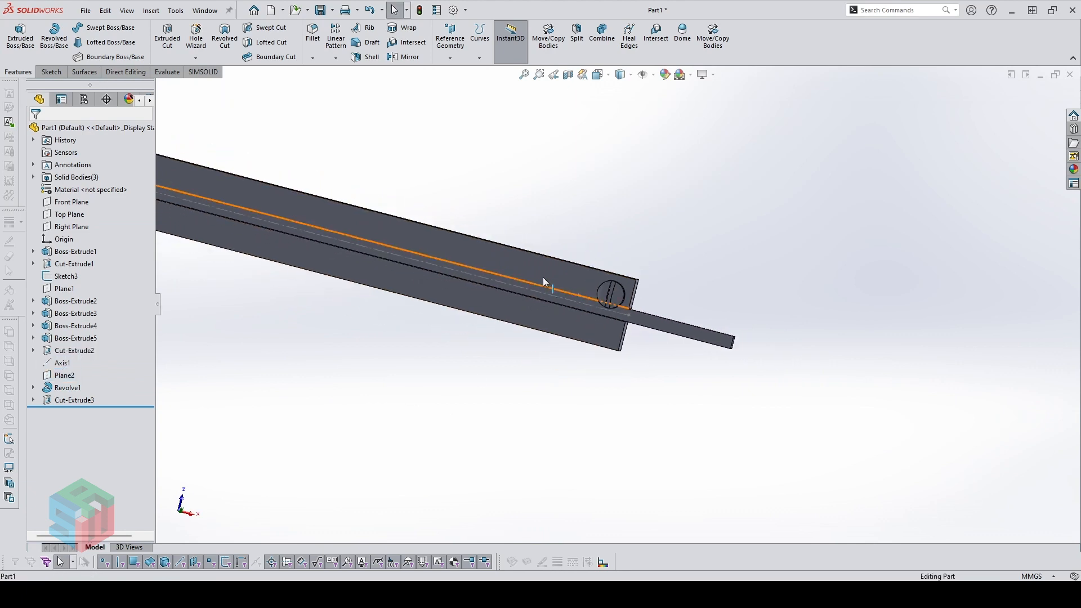
pyautogui.moveTo(543, 276); pyautogui.dragTo(492, 227, button='middle')
pyautogui.scroll(5, 479, 229)
pyautogui.scroll(-1, 356, 252)
pyautogui.moveTo(405, 311); pyautogui.dragTo(429, 154, button='middle')
pyautogui.scroll(-4, 434, 258)
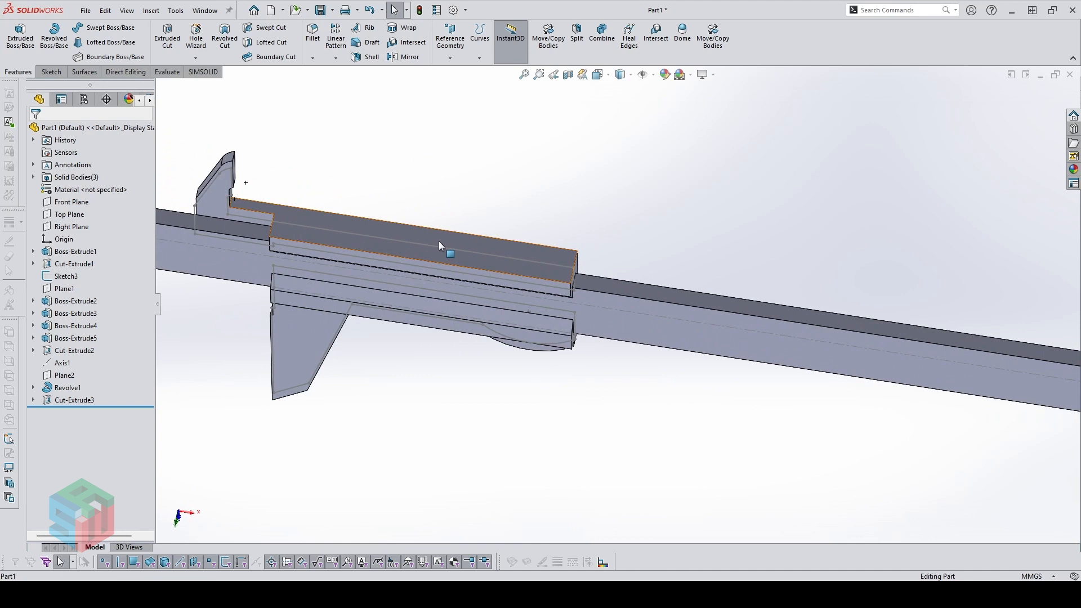
pyautogui.moveTo(439, 242); pyautogui.dragTo(429, 193, button='middle')
pyautogui.click(67, 216)
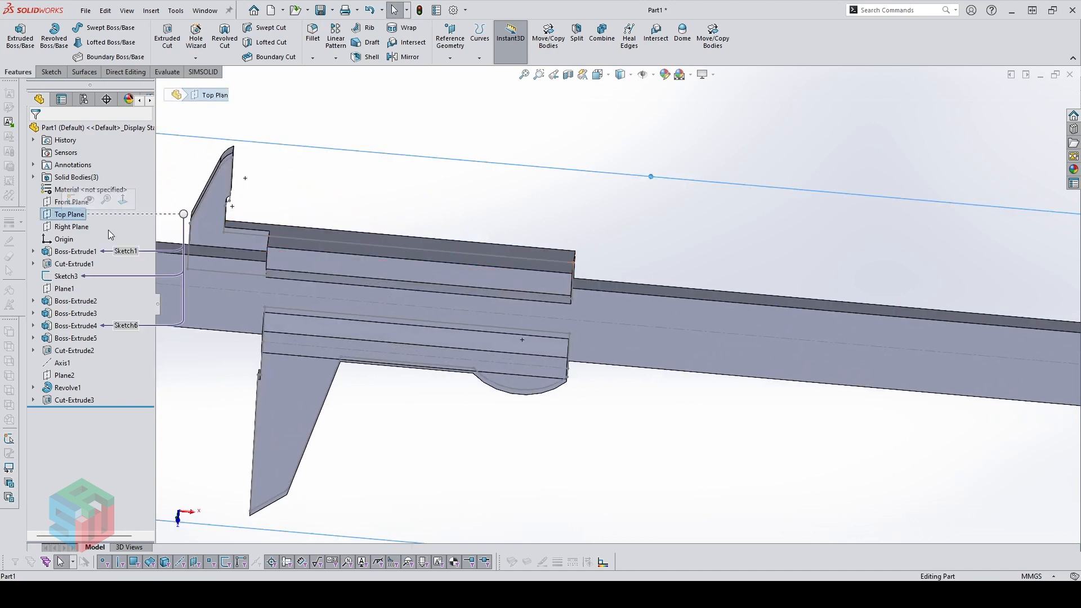
pyautogui.press('s')
pyautogui.scroll(-2, 559, 282)
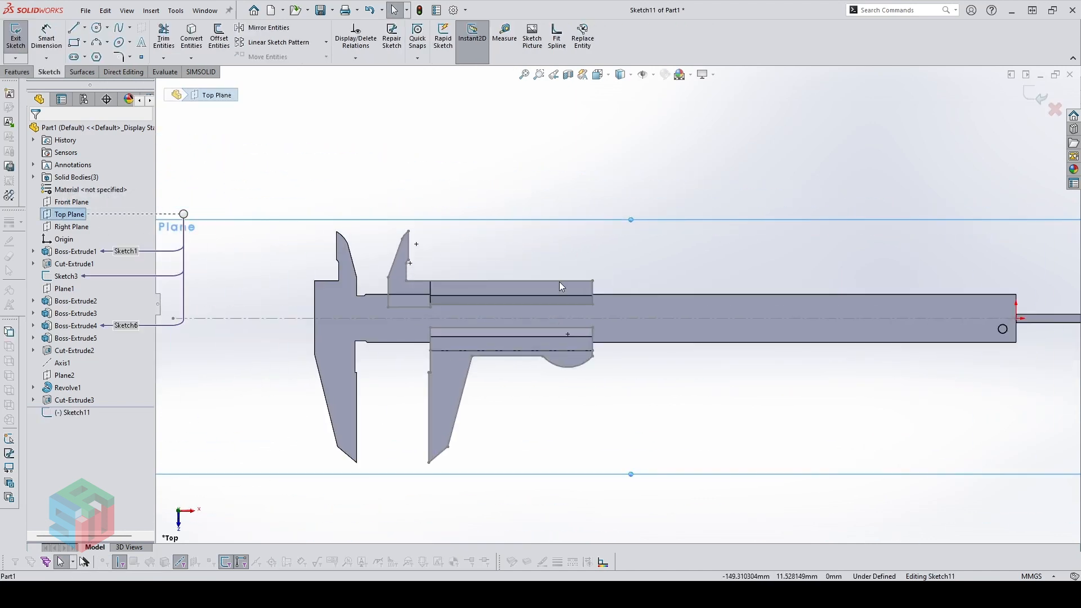
# Draw a corner rectangle about 3.3 mm wide and 17.7 mm tall across the upper edge of the sliding jaw
pyautogui.press('Escape')
pyautogui.scroll(-2, 519, 281)
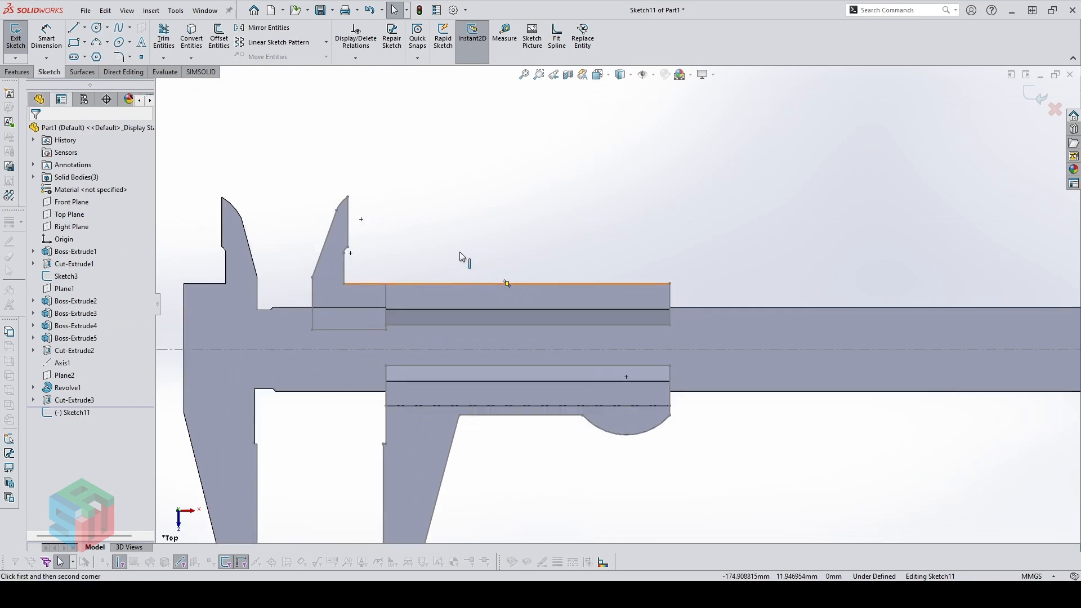
pyautogui.click(469, 245)
pyautogui.click(487, 339)
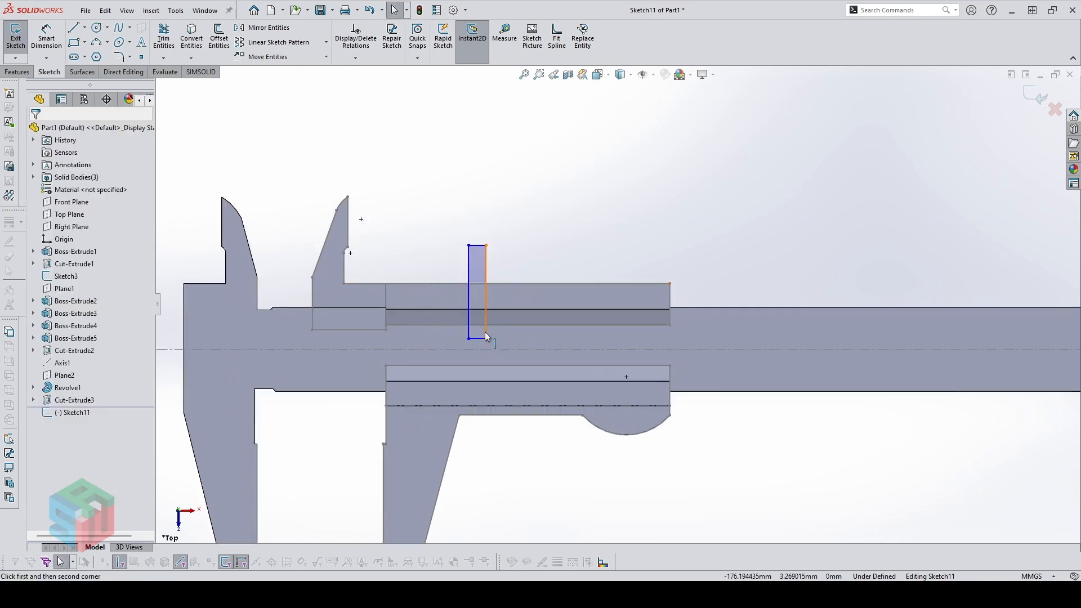
# Make the rectangle's lower edge collinear with the main bar's upper edge
pyautogui.click(481, 339)
pyautogui.scroll(-1, 482, 341)
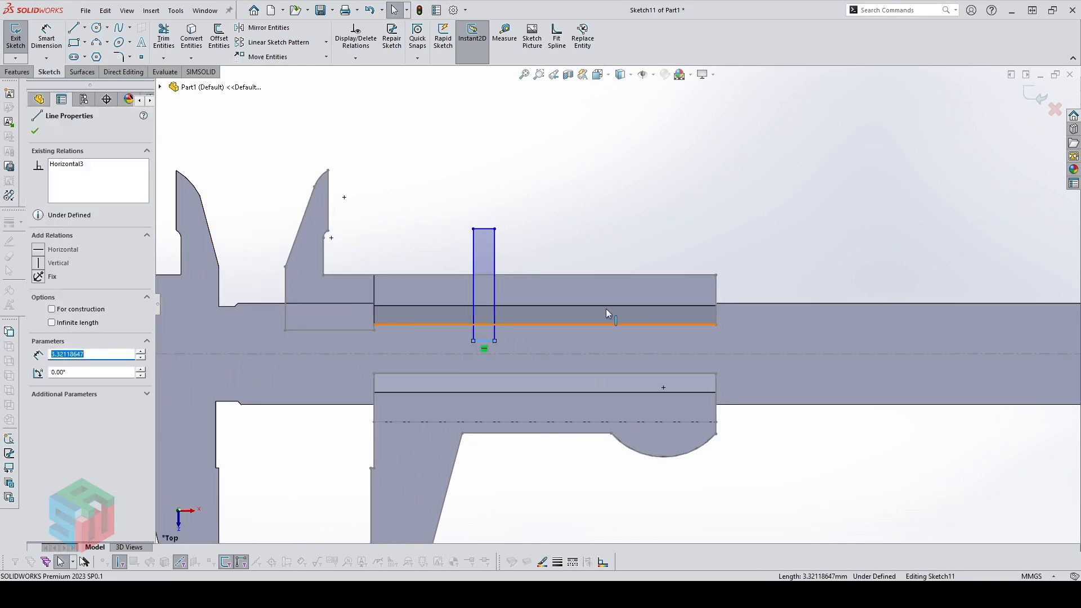
pyautogui.keyDown('ctrl'); pyautogui.click(727, 304); pyautogui.keyUp('ctrl')
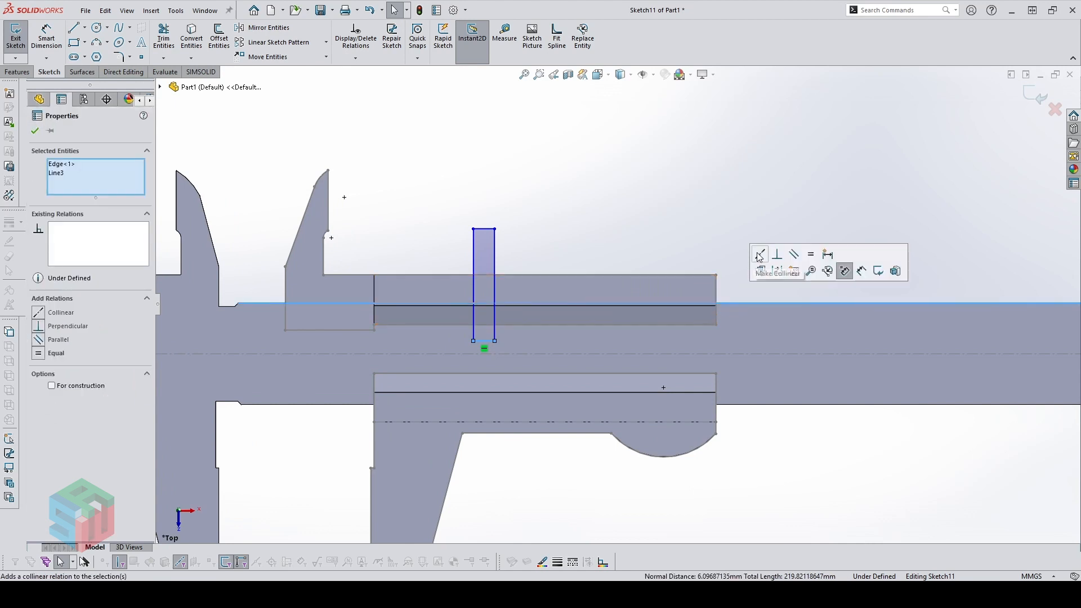
pyautogui.click(842, 268)
# Dimension the rectangle's width as 1.5 mm
pyautogui.press('d')
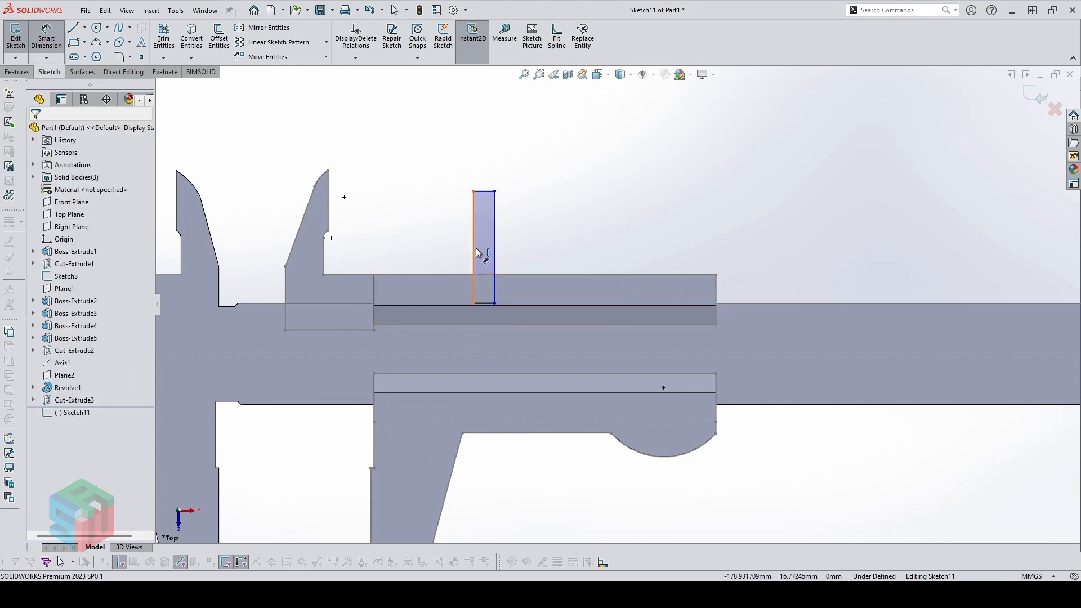
pyautogui.click(478, 253)
pyautogui.click(494, 243)
pyautogui.click(494, 165)
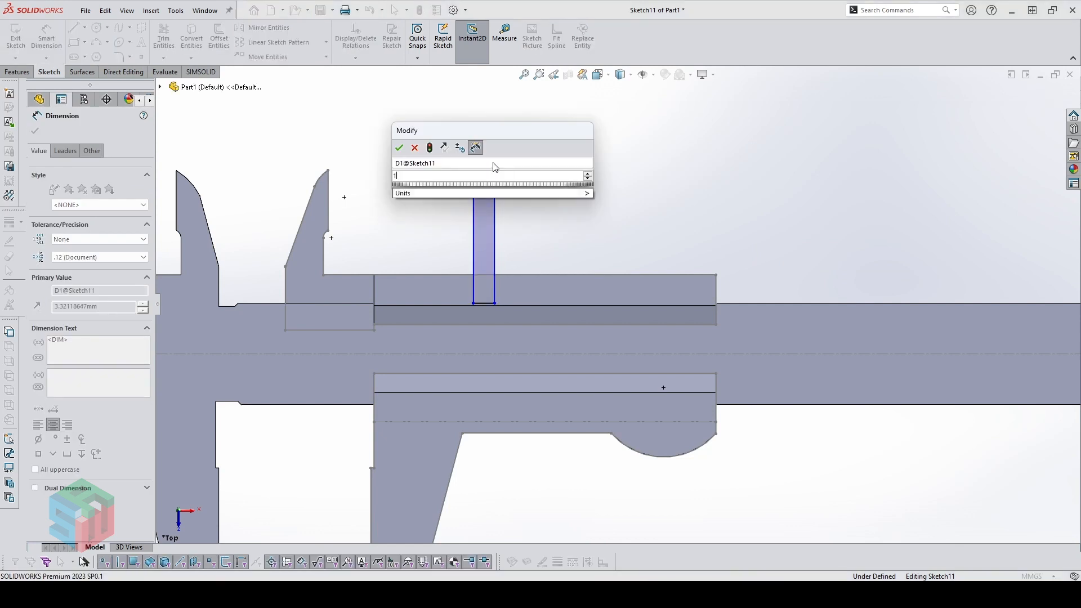
pyautogui.write('1.5')
pyautogui.press('Return')
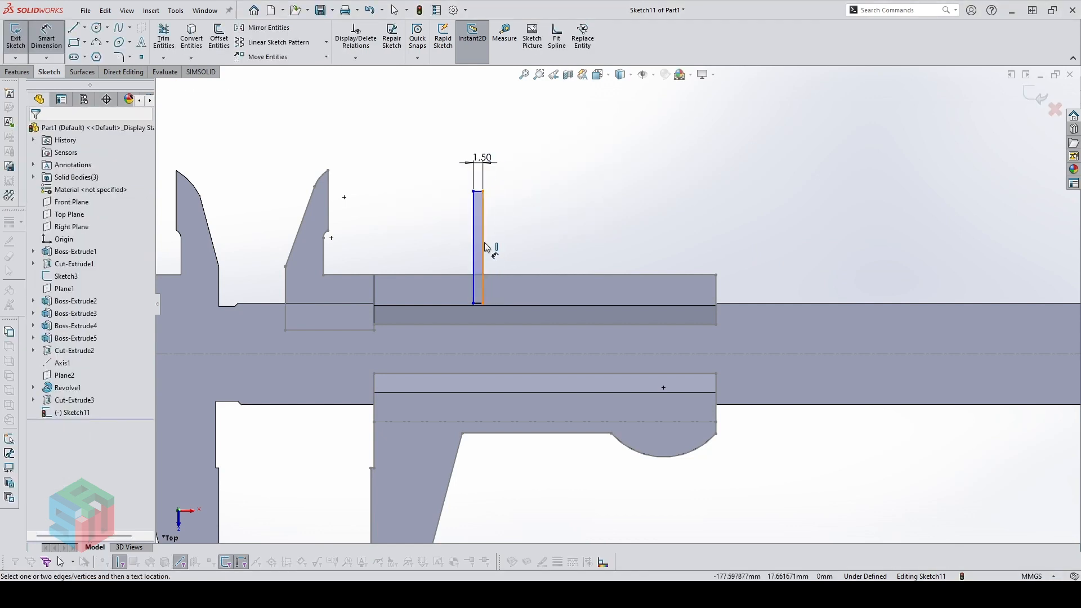
# Dimension the rectangle's far long side 25 mm from the step edge beside the slider's upper jaw
pyautogui.click(483, 248)
pyautogui.click(374, 284)
pyautogui.click(445, 142)
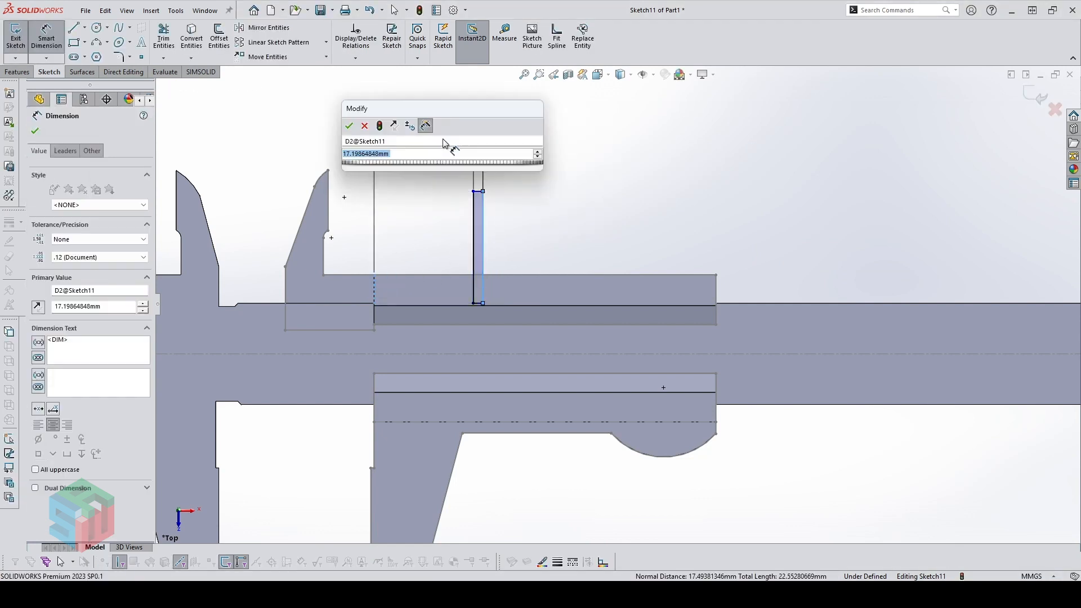
pyautogui.write('25')
pyautogui.press('Return')
pyautogui.scroll(-2, 530, 239)
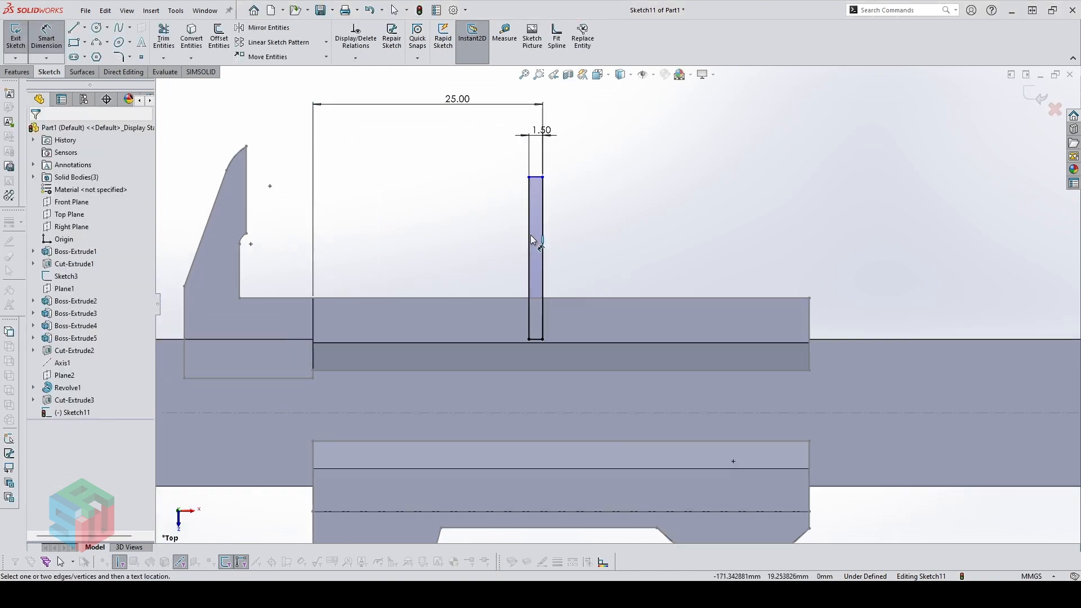
pyautogui.press('Escape')
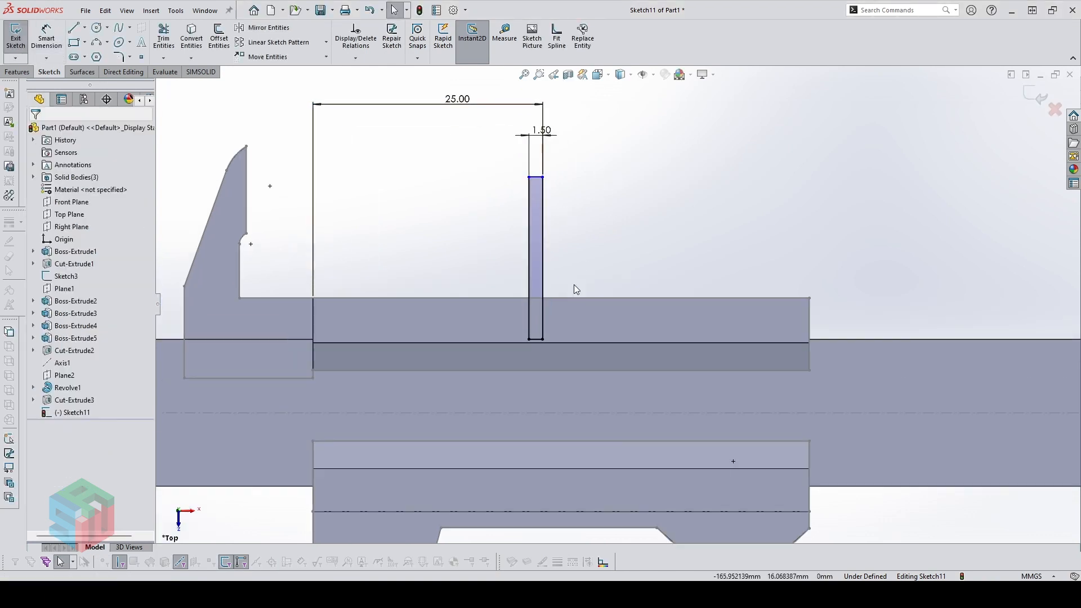
# Exit the sketch and revolve-cut the rectangle 360° about its 25 mm-located long side, affecting only the slider body
pyautogui.scroll(1, 597, 250)
pyautogui.scroll(-1, 576, 261)
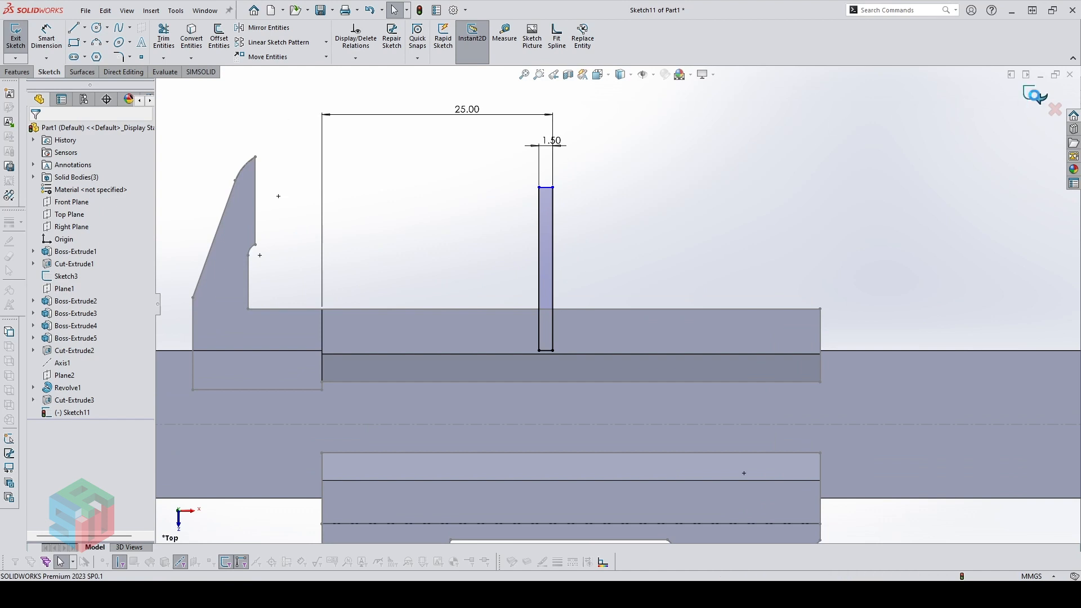
pyautogui.click(15, 37)
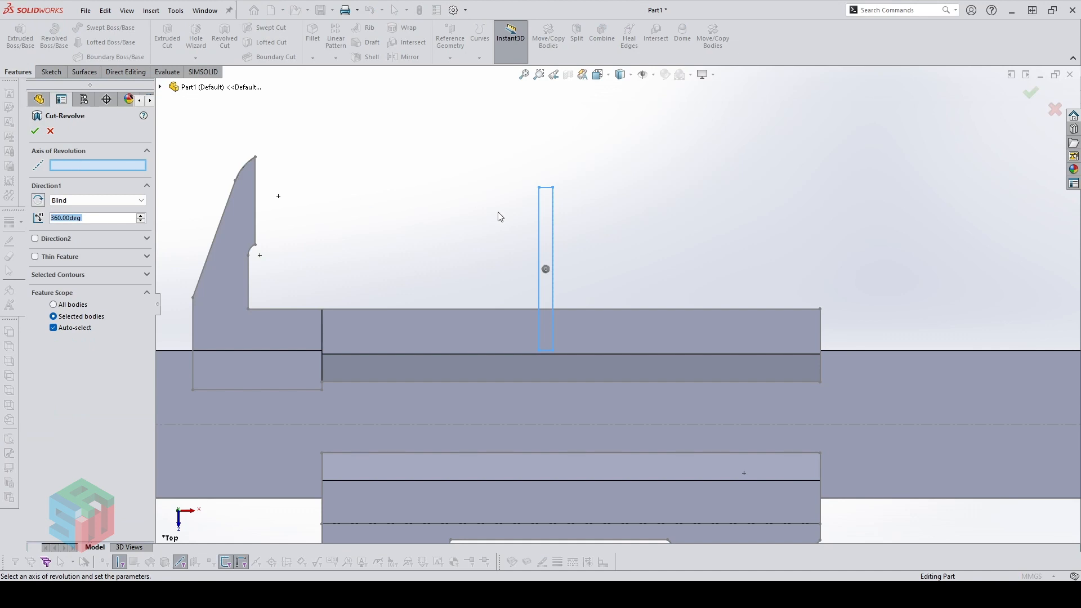
pyautogui.click(554, 225)
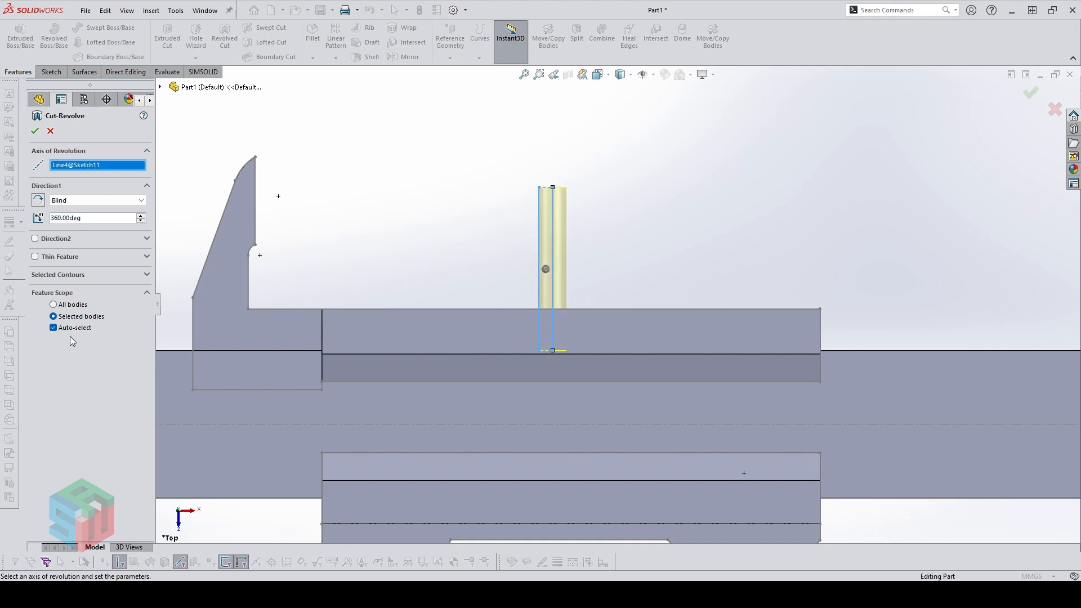
pyautogui.click(90, 331)
pyautogui.click(337, 331)
pyautogui.press('Return')
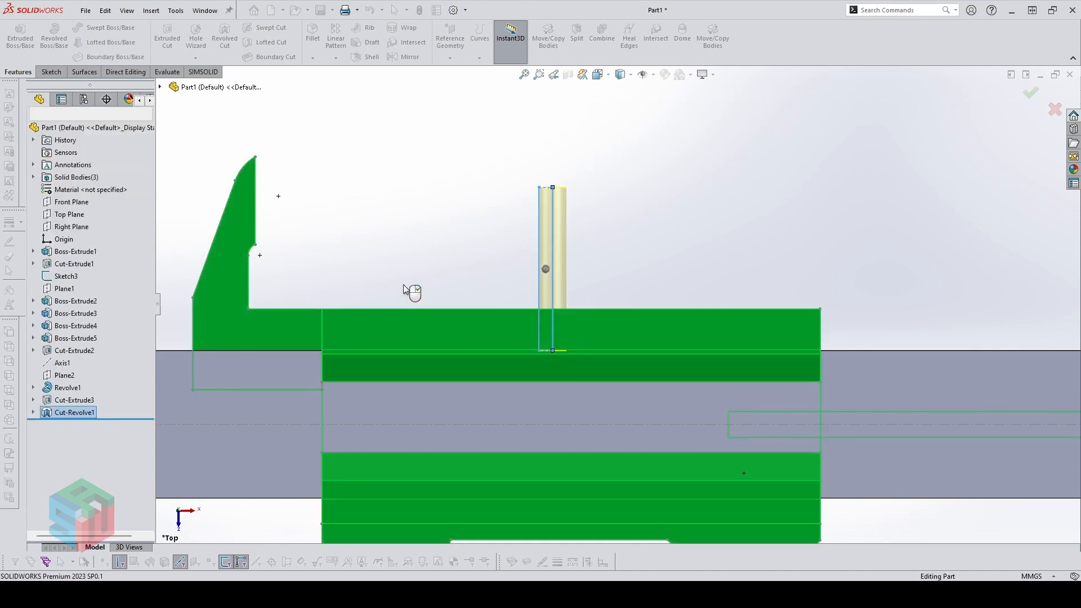
# Change the display style to hidden lines visible
pyautogui.click(631, 75)
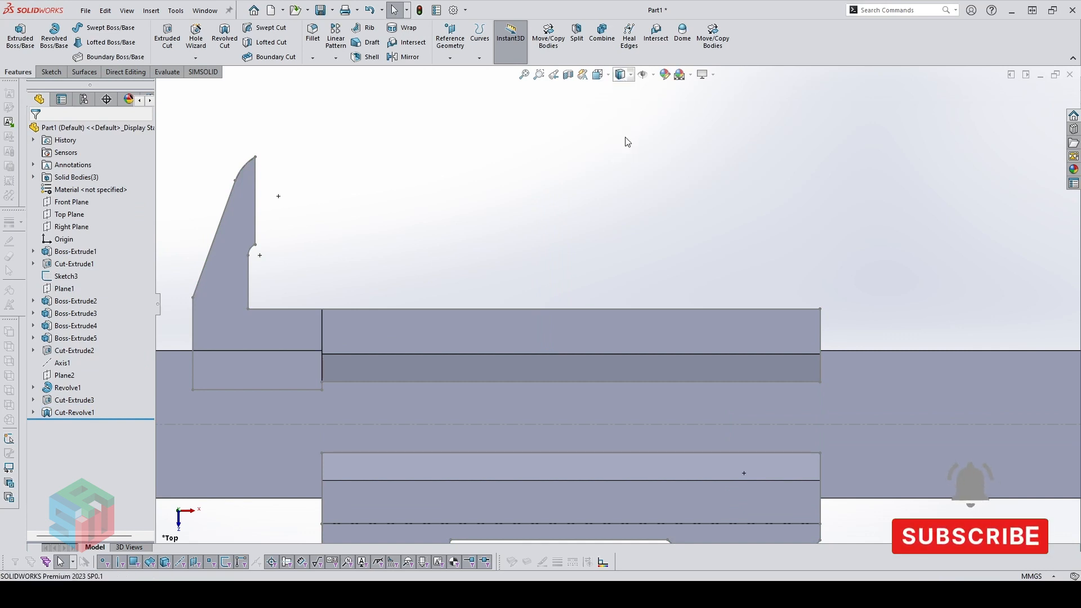
pyautogui.click(628, 142)
pyautogui.scroll(-2, 558, 340)
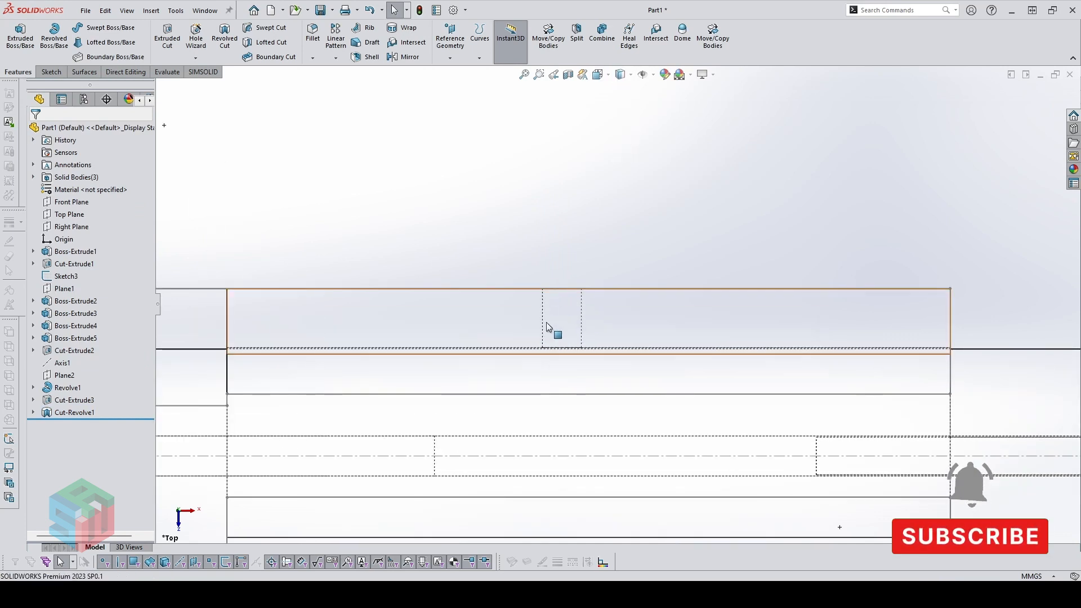
pyautogui.scroll(3, 548, 327)
# Show the rectangle sketch belonging to the revolved cut
pyautogui.click(33, 412)
pyautogui.click(65, 425)
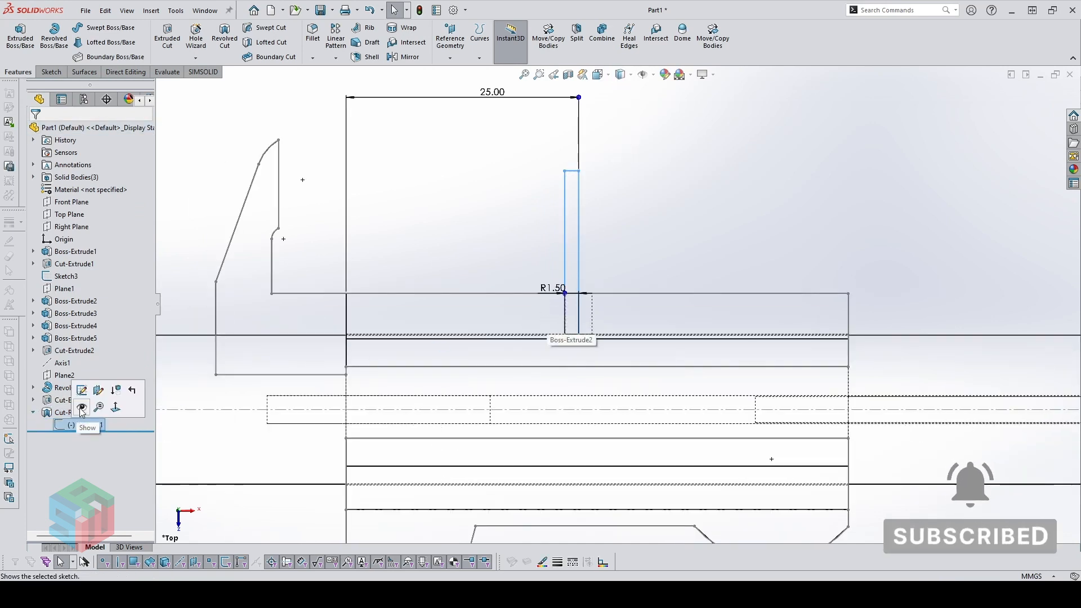
pyautogui.click(82, 408)
pyautogui.scroll(3, 617, 304)
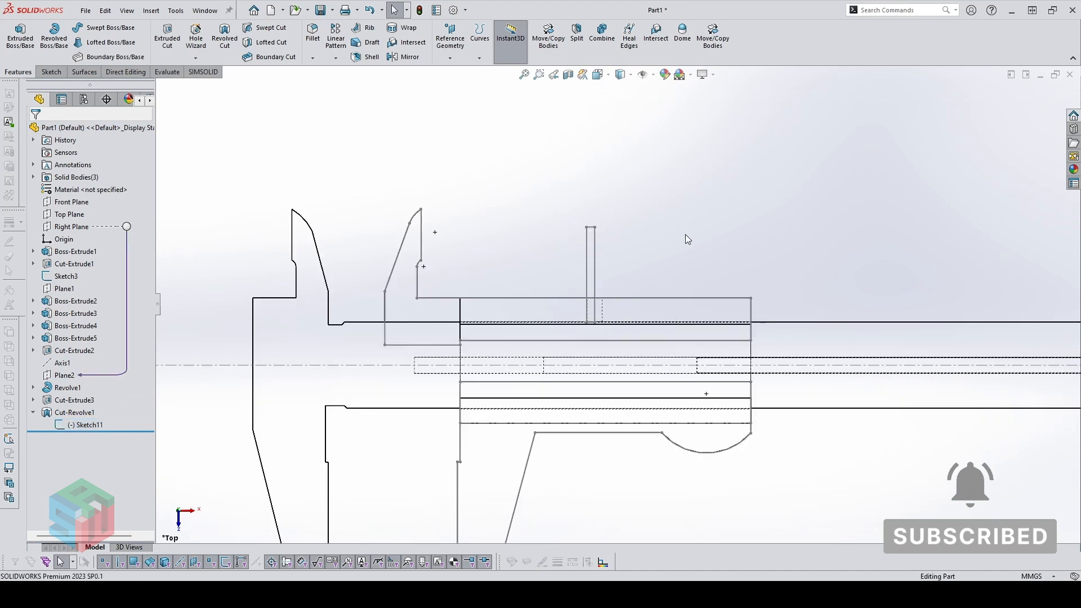
# Start a new sketch on the Top Plane and convert the rectangle's long side on the hole axis into a sketch line
pyautogui.click(68, 215)
pyautogui.click(75, 195)
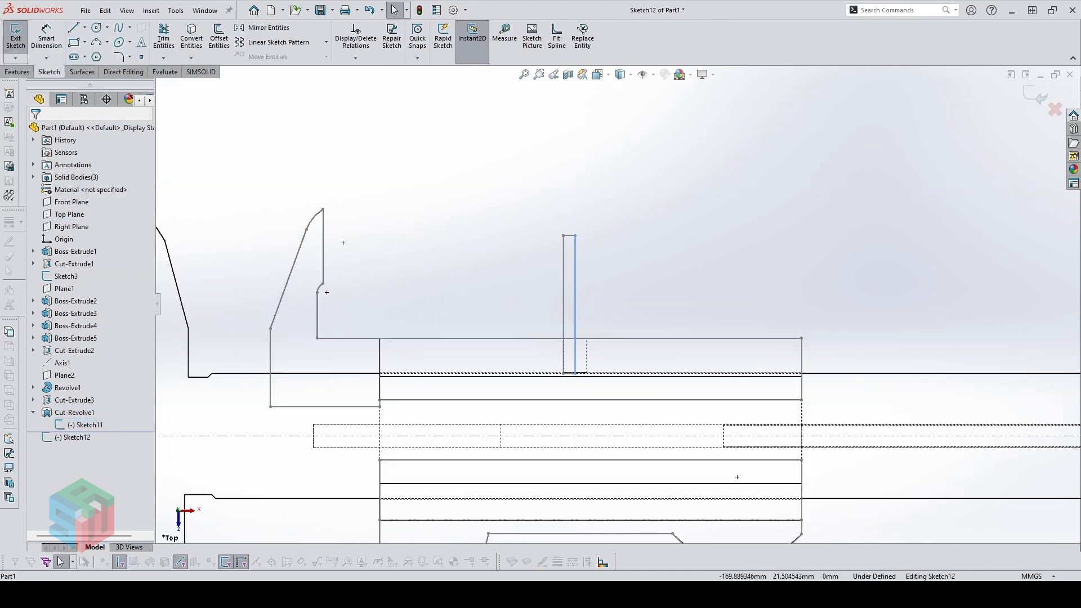
pyautogui.click(193, 39)
# Sketch a stepped screw half-profile against the converted axis line, with a head about 6 mm wide and 2.9 mm high above a narrower shank
pyautogui.scroll(-2, 608, 287)
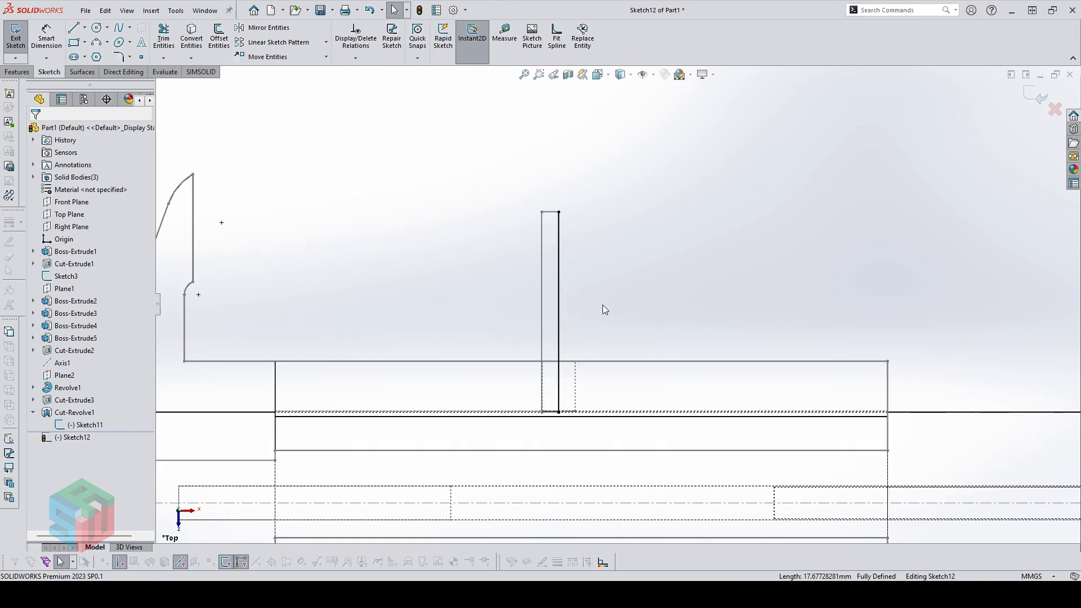
pyautogui.scroll(2, 599, 304)
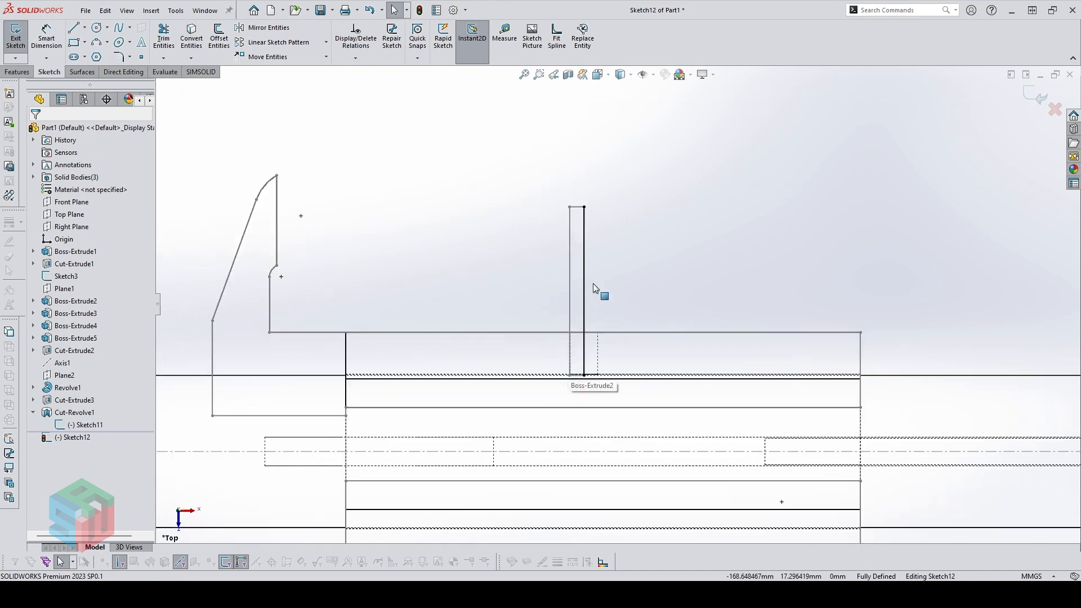
pyautogui.scroll(-1, 587, 262)
pyautogui.press('l')
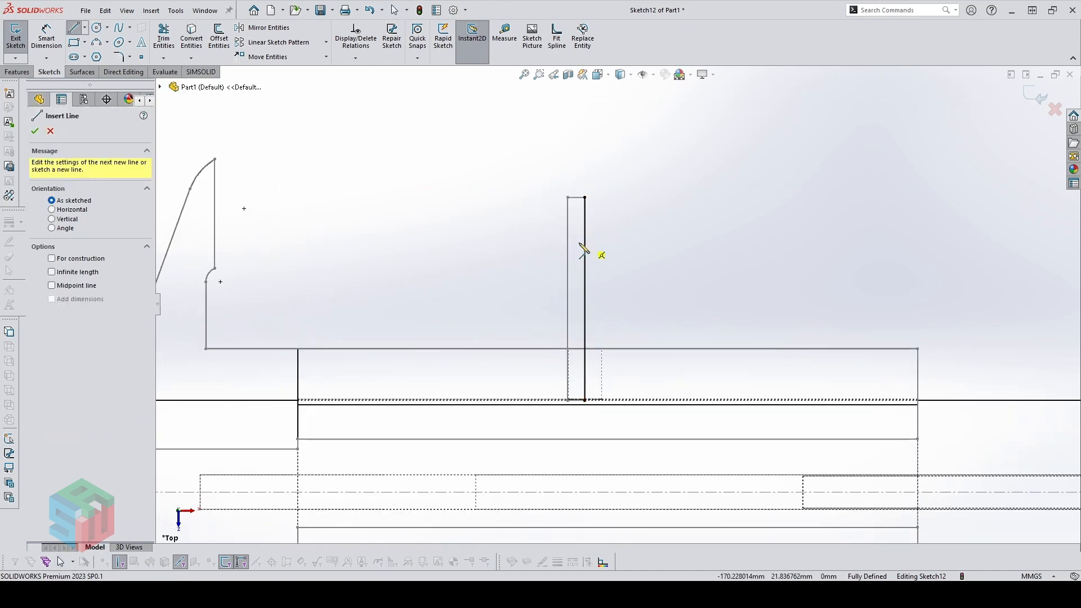
pyautogui.click(584, 240)
pyautogui.click(516, 240)
pyautogui.click(516, 274)
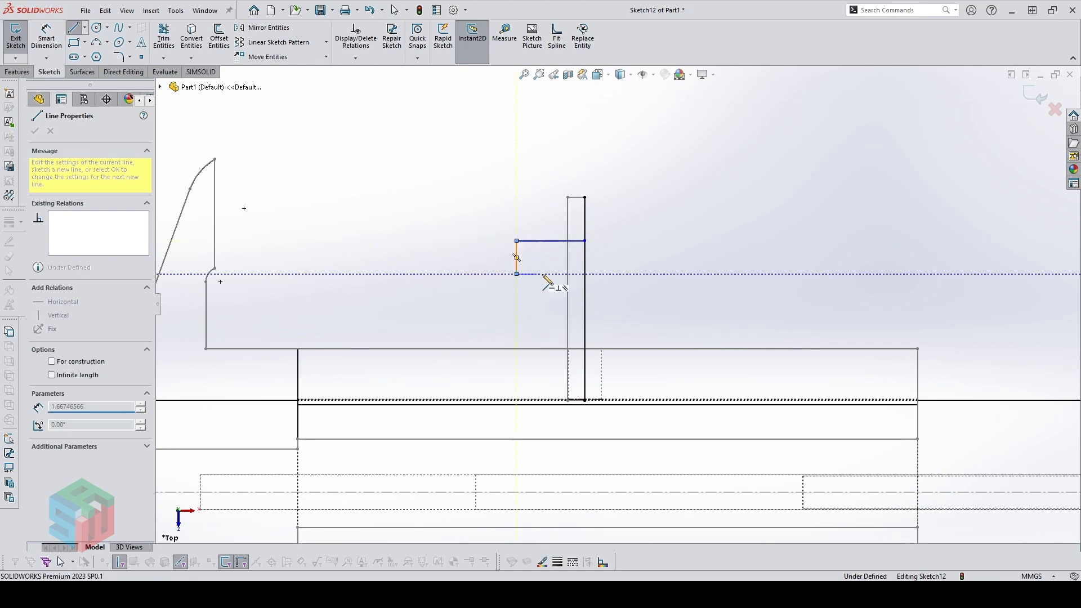
pyautogui.click(550, 273)
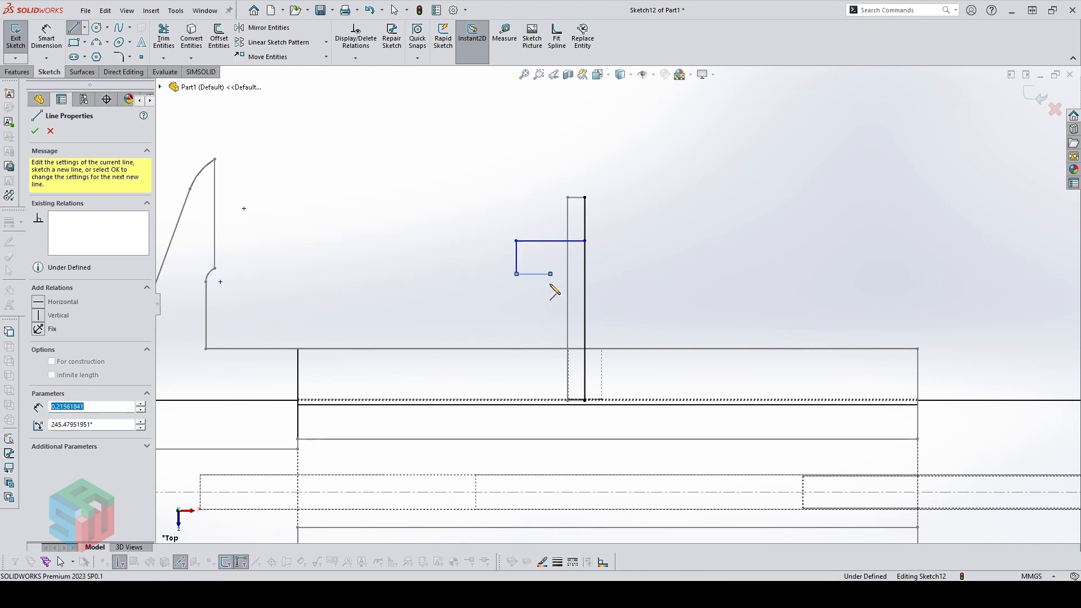
pyautogui.click(586, 370)
pyautogui.press('Escape')
# Trim away the part of the converted axis line that extends above the screw head
pyautogui.press('t')
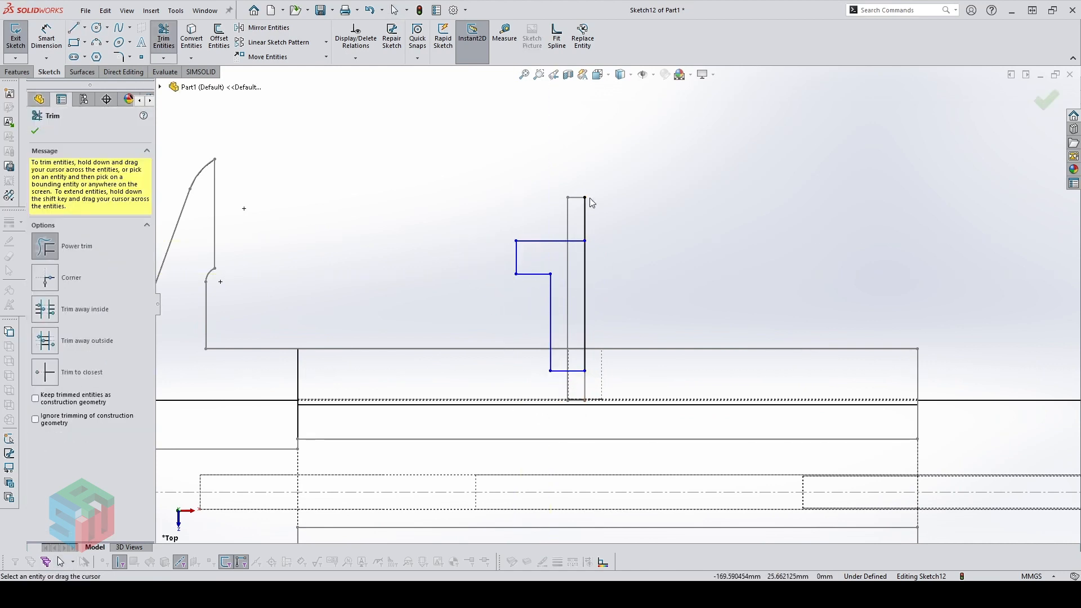
pyautogui.moveTo(594, 210); pyautogui.dragTo(567, 214)
pyautogui.press('Escape')
pyautogui.scroll(-1, 633, 281)
# Dimension the screw head's height as 3 mm and its half-width from the axis line as 4 mm
pyautogui.press('d')
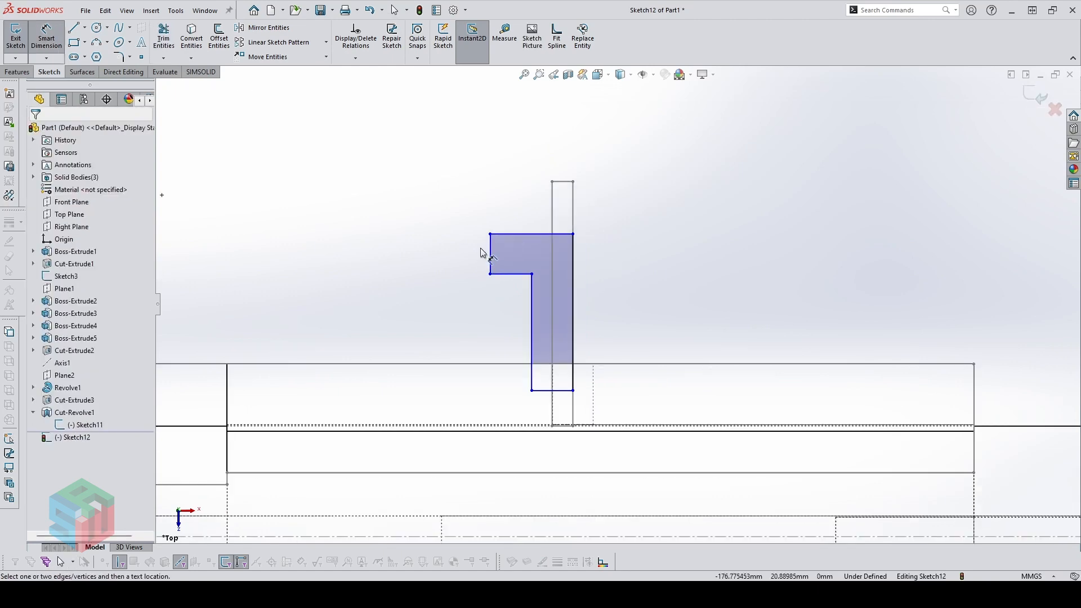
pyautogui.click(487, 253)
pyautogui.click(470, 253)
pyautogui.press('Return')
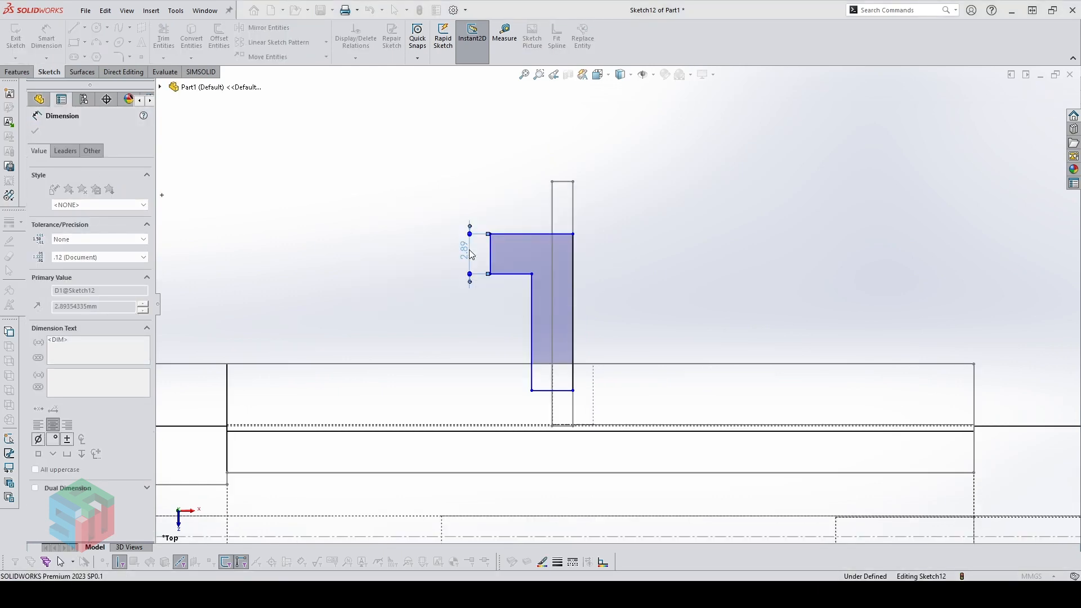
pyautogui.click(572, 225)
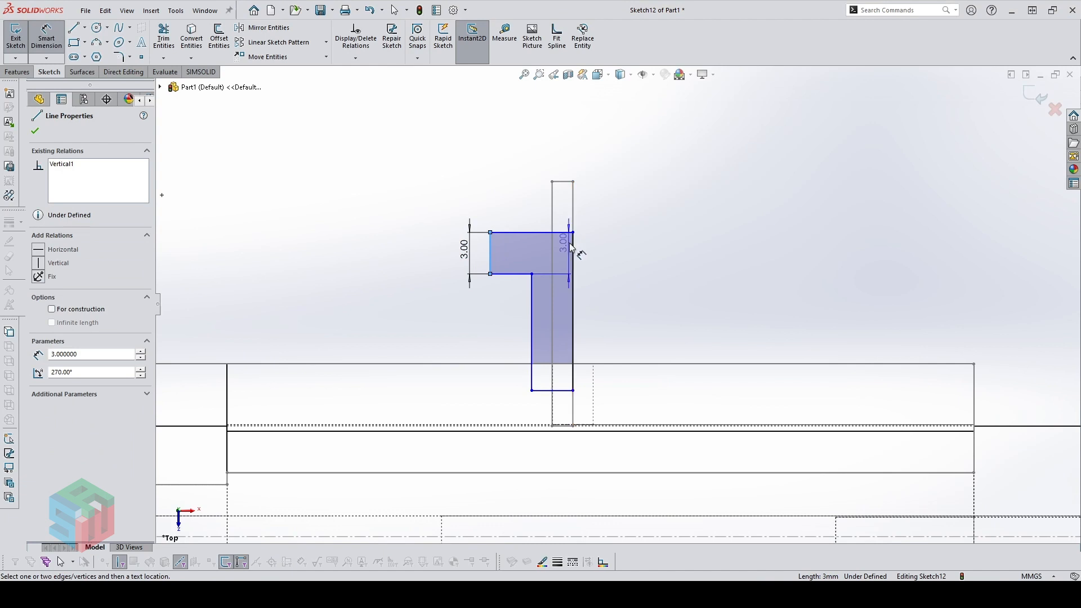
pyautogui.click(490, 252)
pyautogui.click(549, 147)
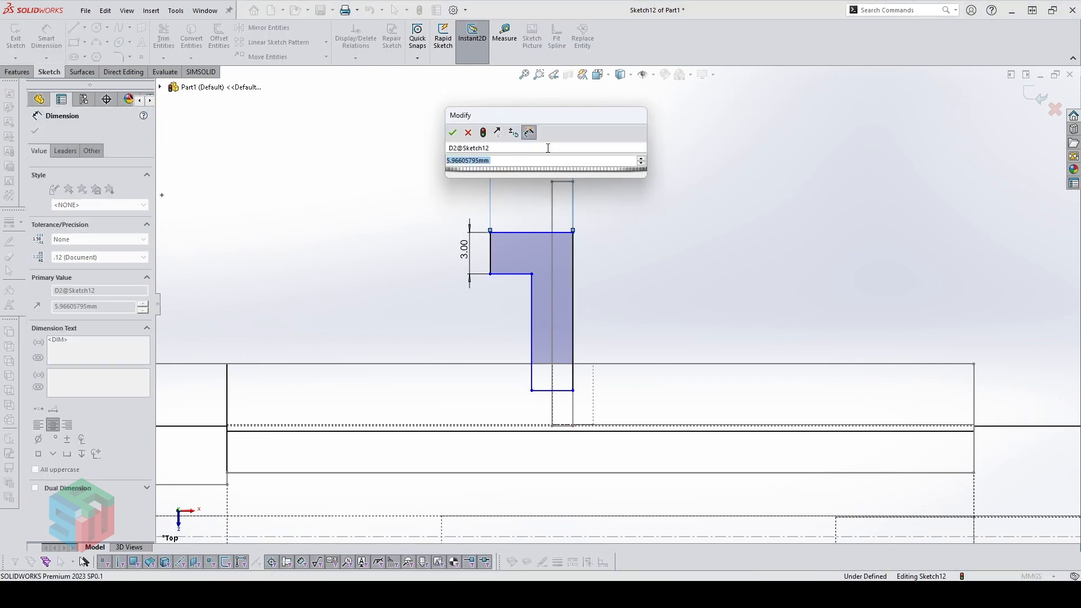
pyautogui.write('4')
pyautogui.press('Return')
pyautogui.scroll(-1, 592, 316)
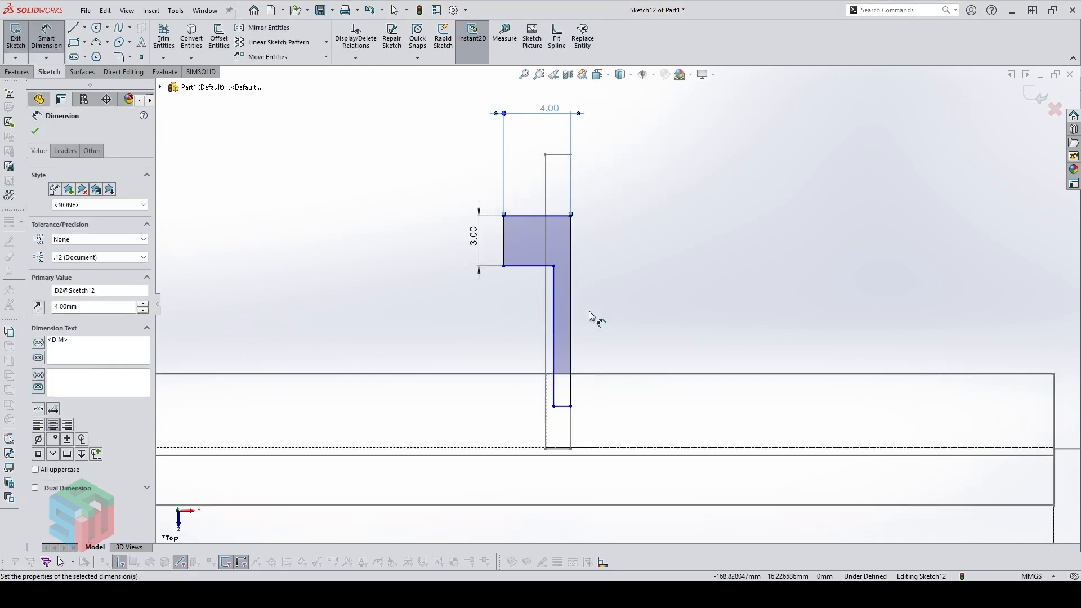
# Dimension the shank's half-width between its outer side and the axis line as 1.4 mm
pyautogui.click(555, 309)
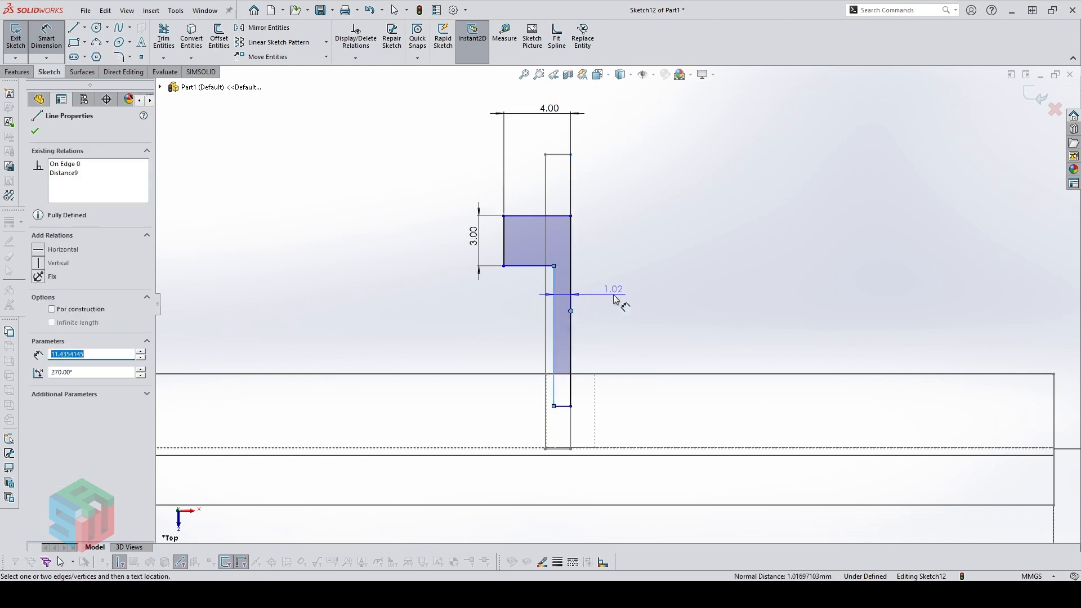
pyautogui.press('Escape')
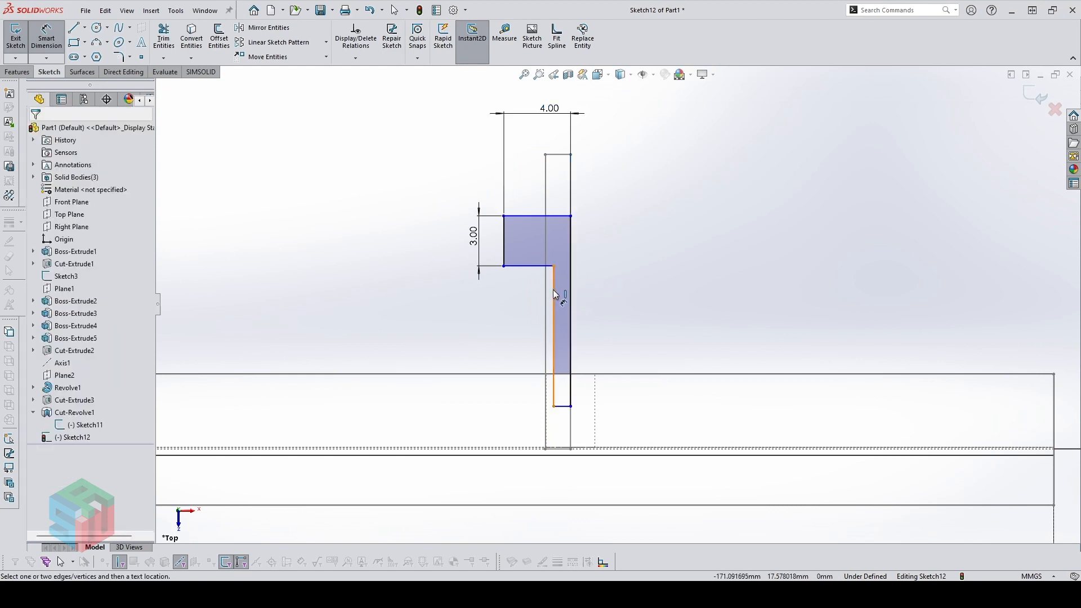
pyautogui.click(553, 290)
pyautogui.click(571, 294)
pyautogui.click(630, 289)
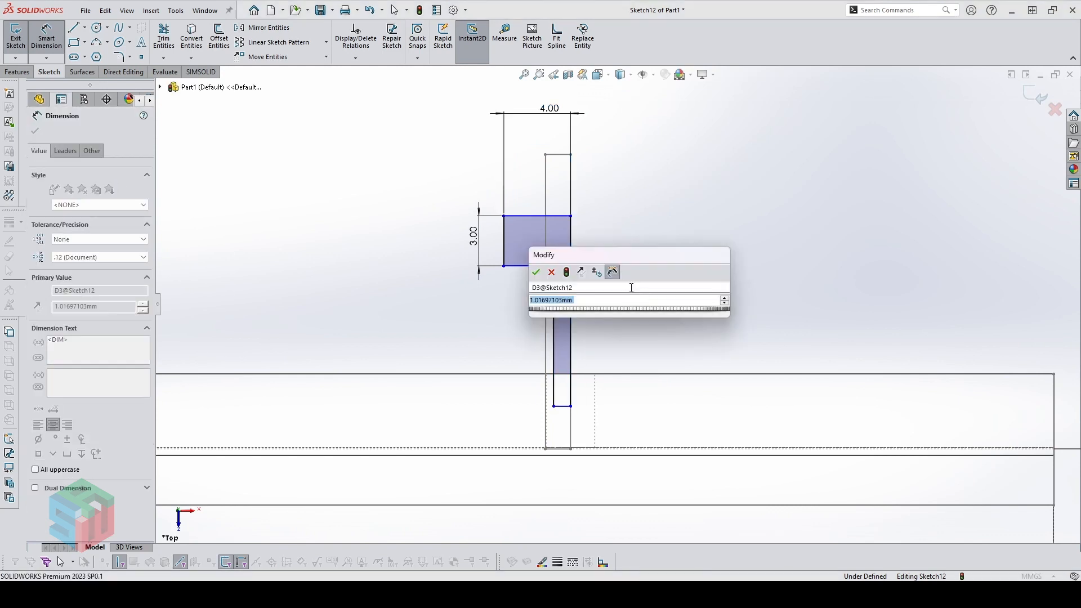
pyautogui.write('1.4')
pyautogui.press('Return')
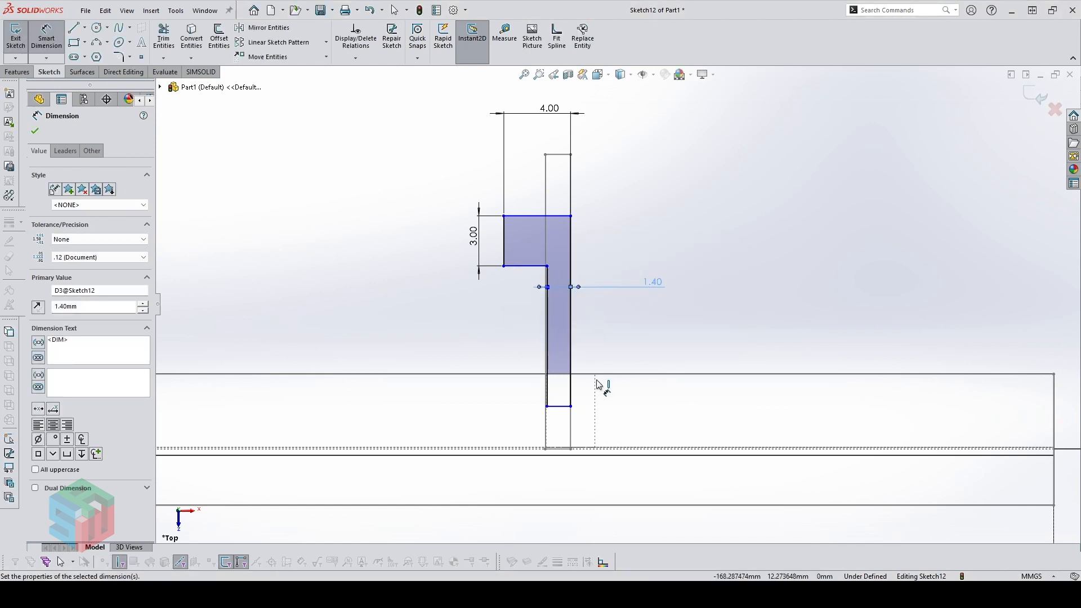
# Dimension the shank's bottom edge 1 mm from the long edge of the caliper's main beam
pyautogui.click(563, 407)
pyautogui.scroll(2, 788, 422)
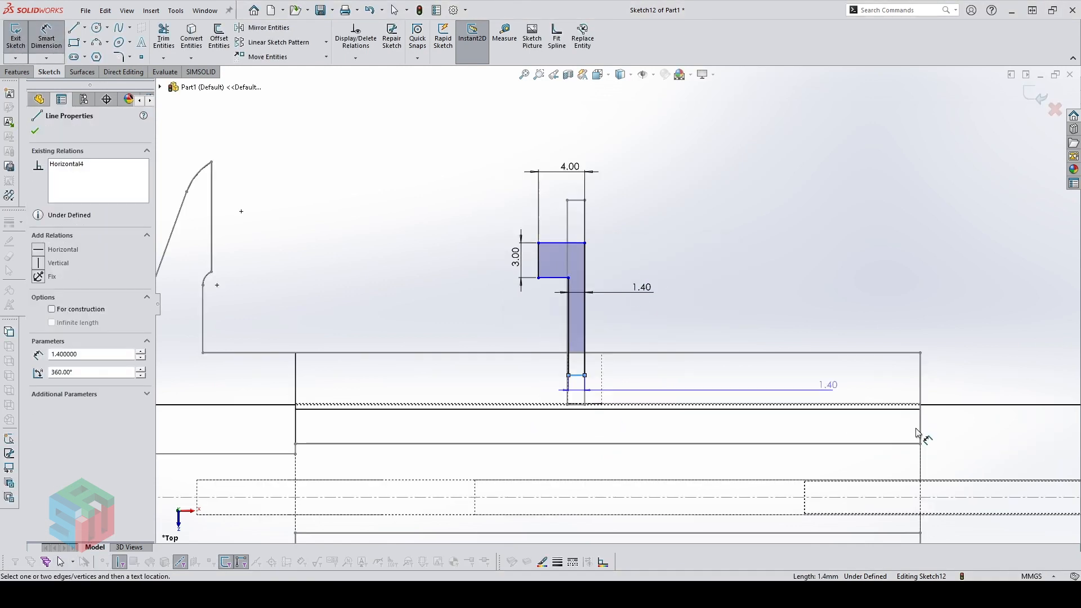
pyautogui.click(945, 405)
pyautogui.click(951, 392)
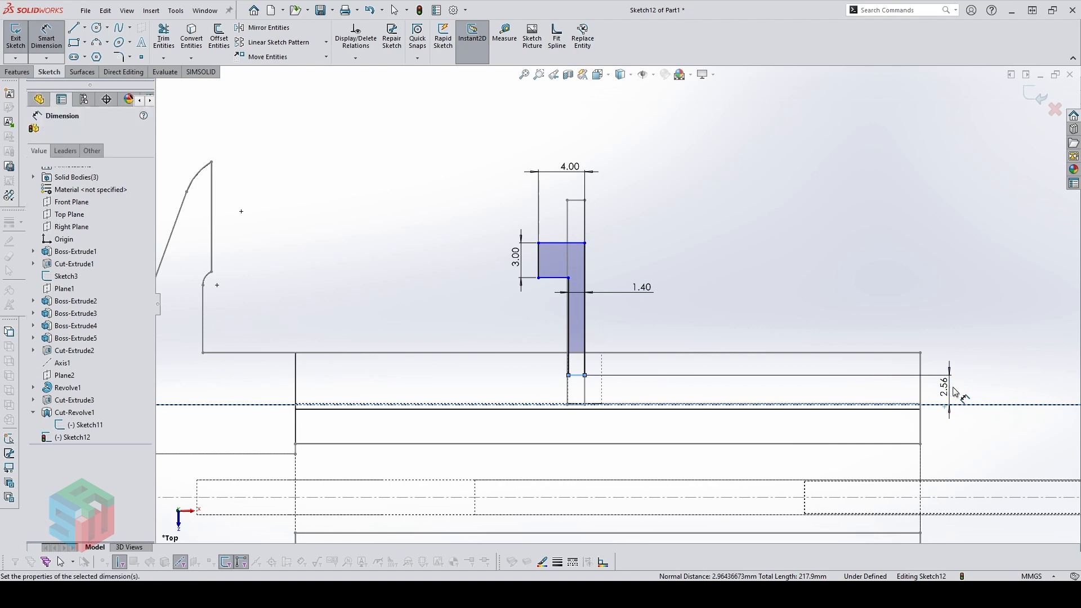
pyautogui.write('1')
pyautogui.press('Return')
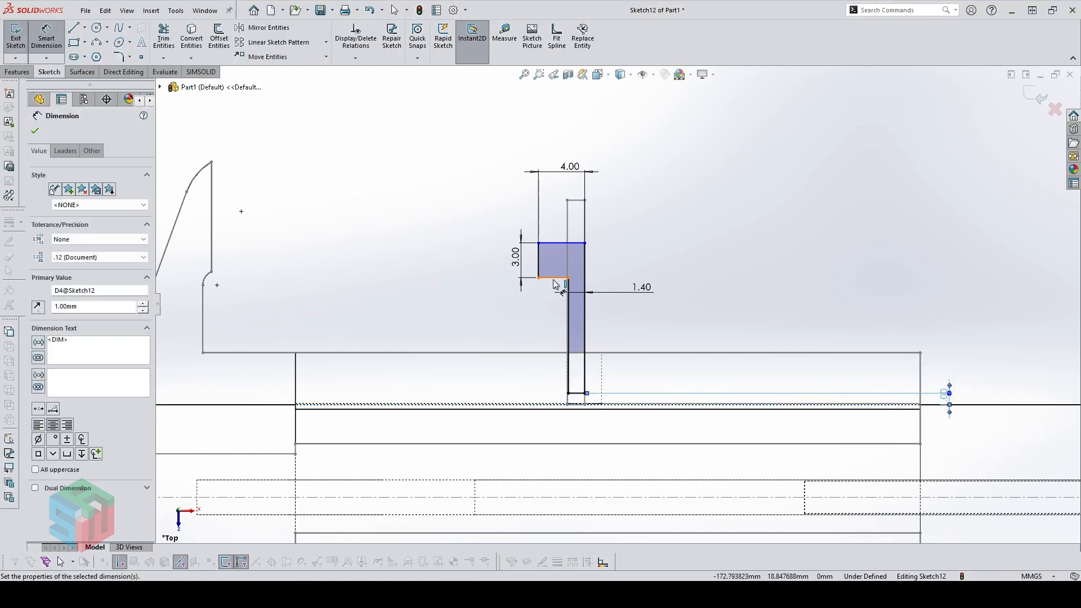
# Dimension the underside of the screw head 1 mm from the slider's outer edge
pyautogui.click(555, 279)
pyautogui.click(539, 355)
pyautogui.click(504, 337)
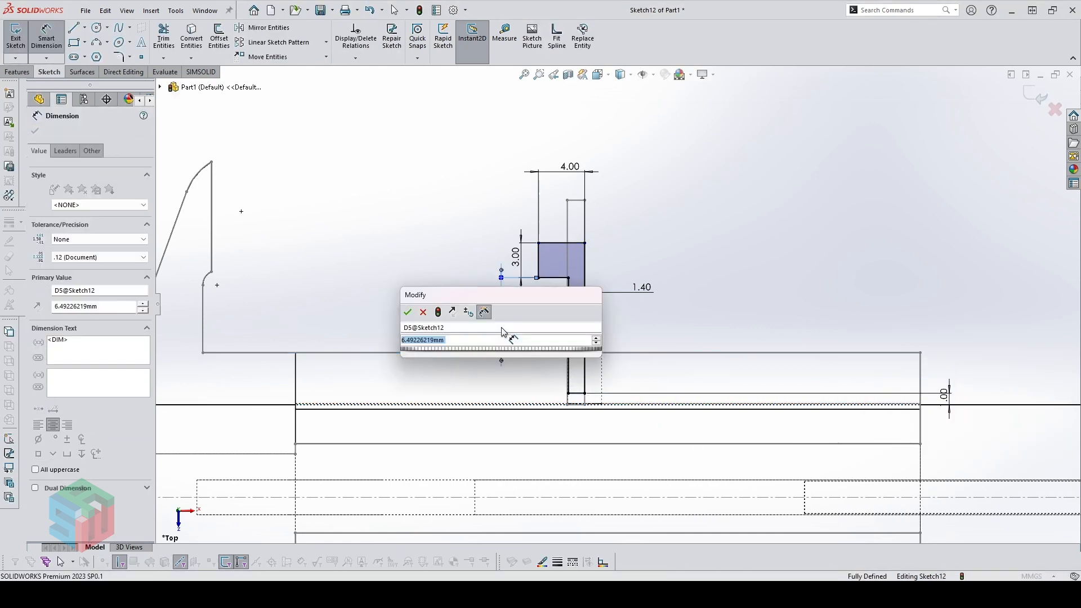
pyautogui.write('1')
pyautogui.press('Return')
pyautogui.press('Escape')
pyautogui.scroll(-1, 633, 301)
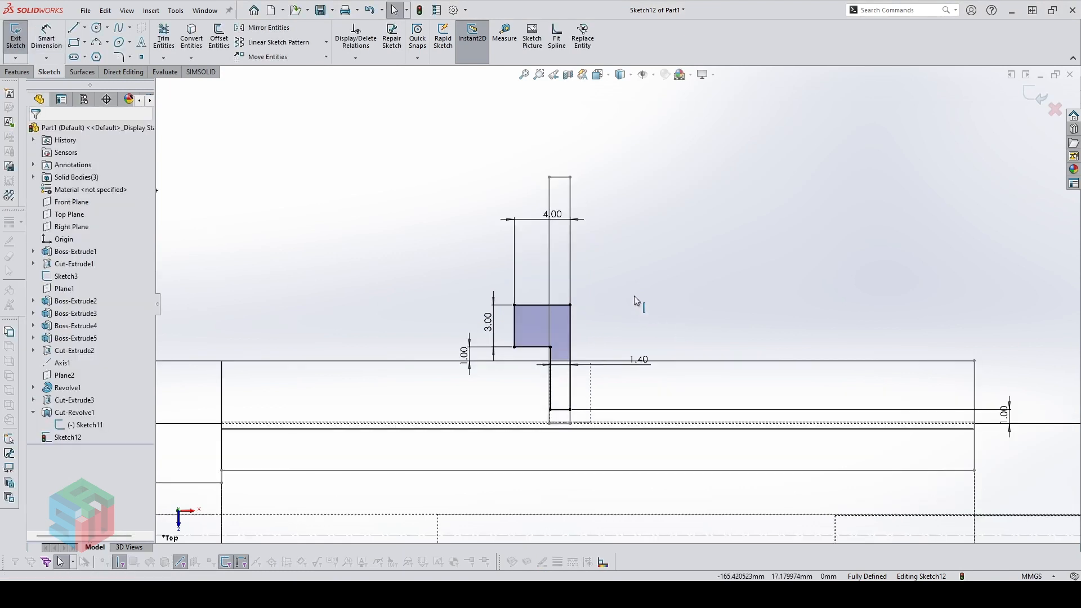
# Revolve the screw profile 360° about its long axis line as a separate body, without merging the result
pyautogui.press('r')
pyautogui.click(92, 164)
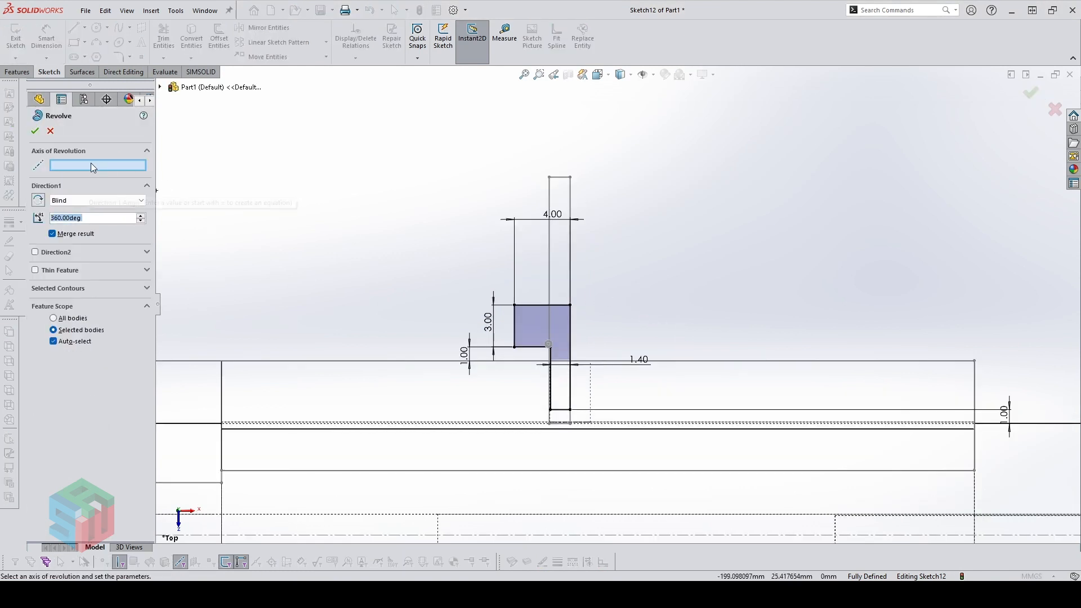
pyautogui.click(570, 319)
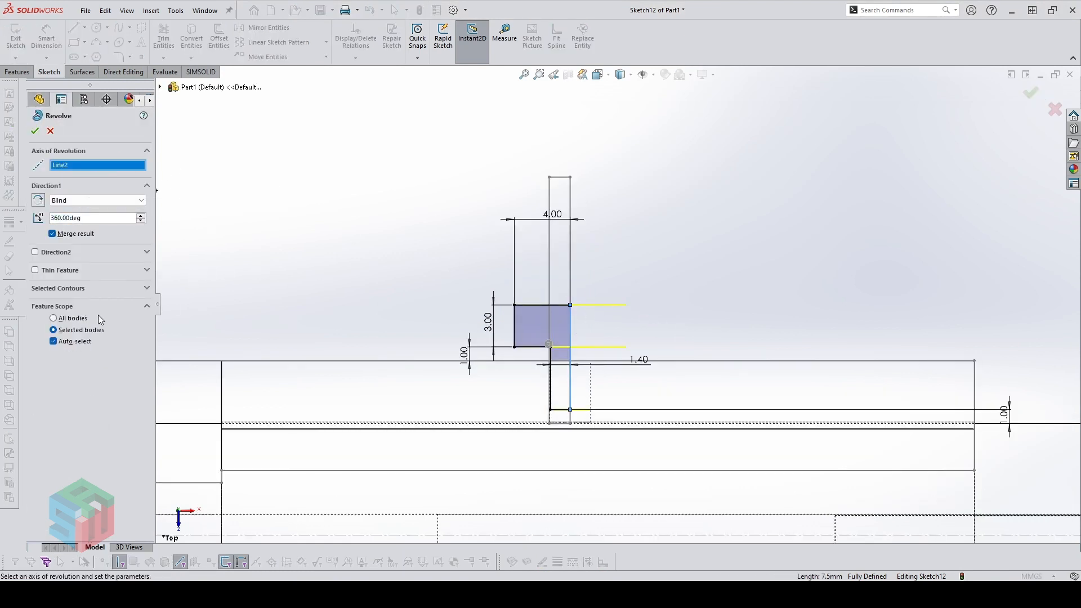
pyautogui.click(69, 234)
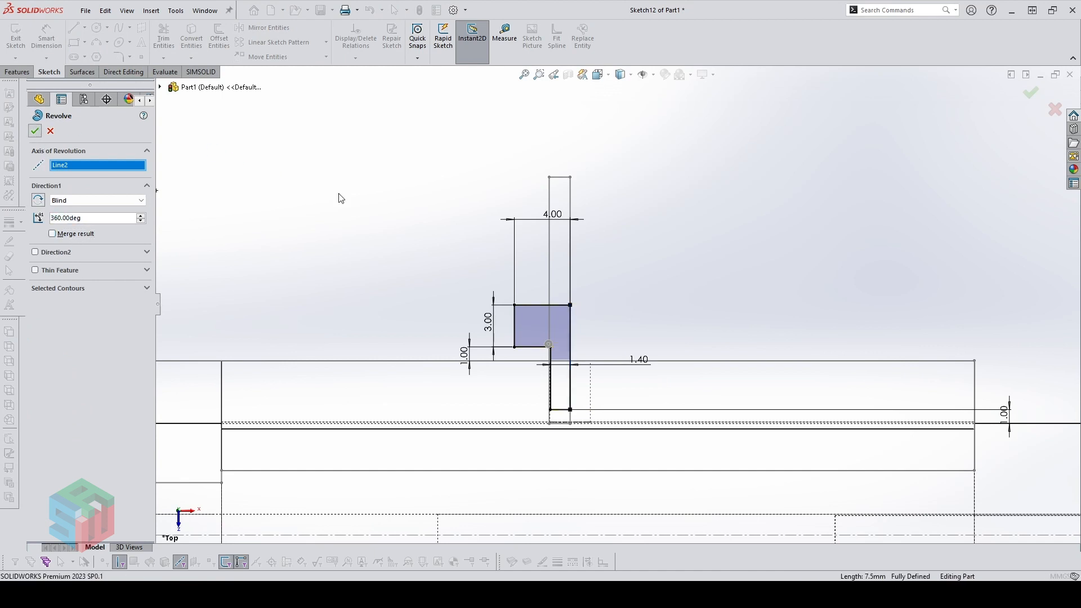
pyautogui.click(36, 132)
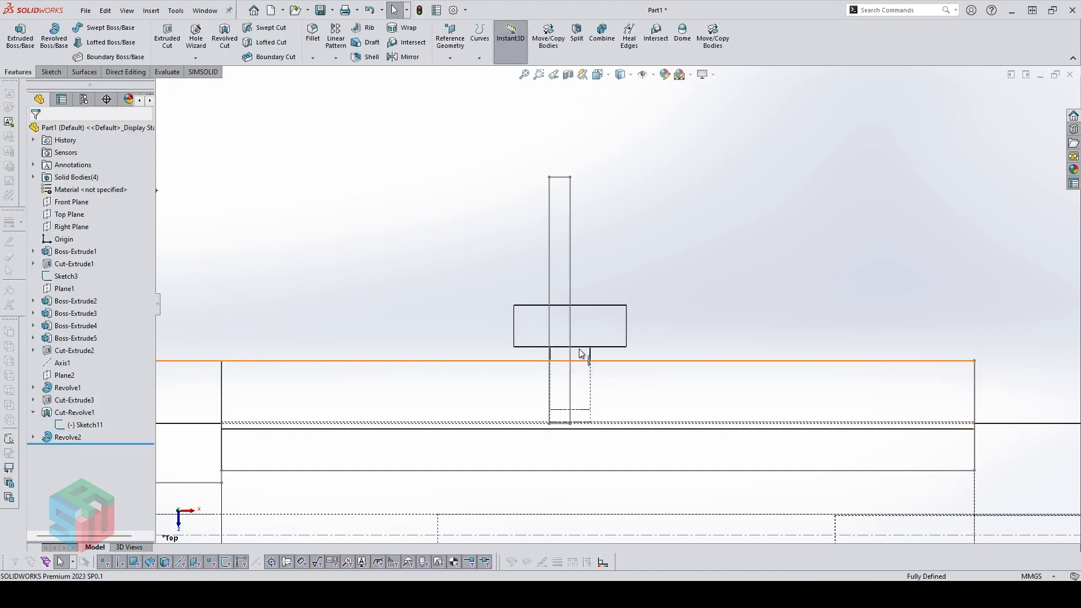
# Start a new sketch on the flat circular end face of the screw head
pyautogui.moveTo(623, 235)
pyautogui.mouseDown(button='middle')
pyautogui.moveTo(587, 204)
pyautogui.moveTo(399, 245)
pyautogui.moveTo(444, 360)
pyautogui.mouseUp(button='middle')
pyautogui.scroll(-2, 657, 286)
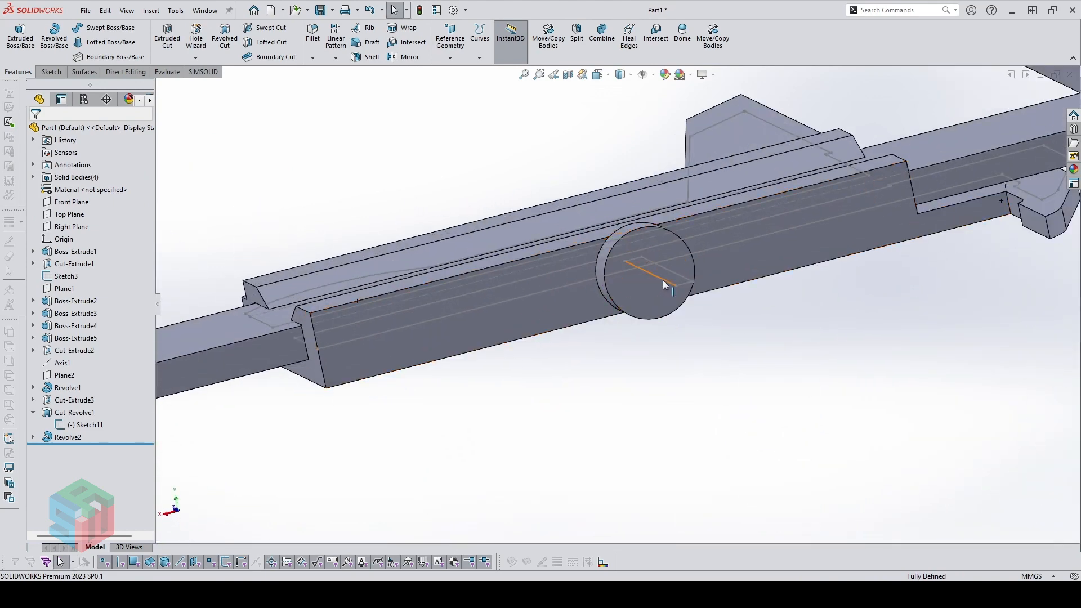
pyautogui.click(663, 280)
pyautogui.click(648, 242)
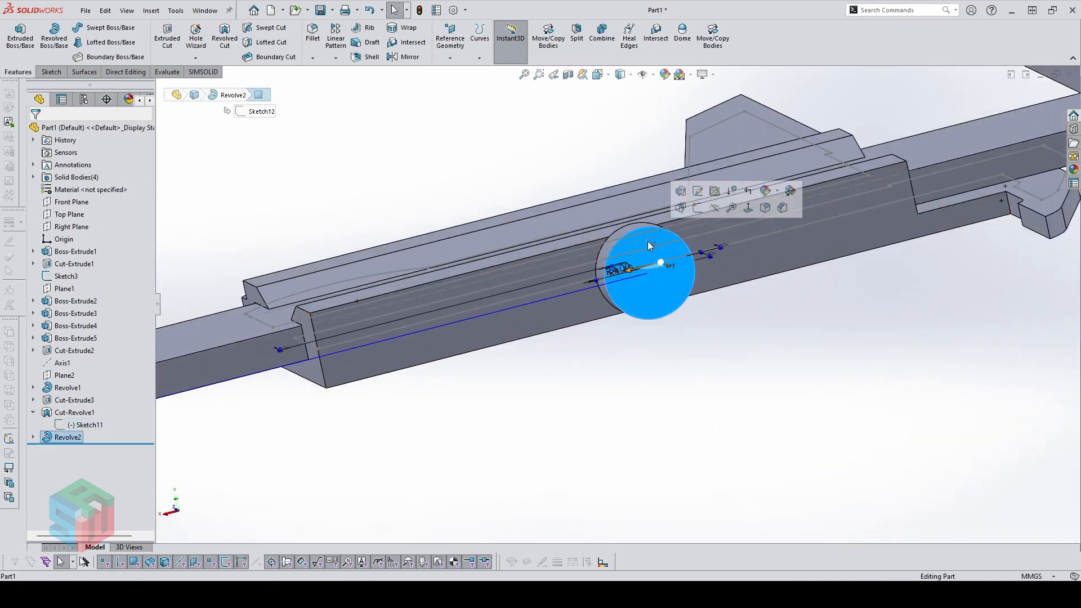
pyautogui.press('s')
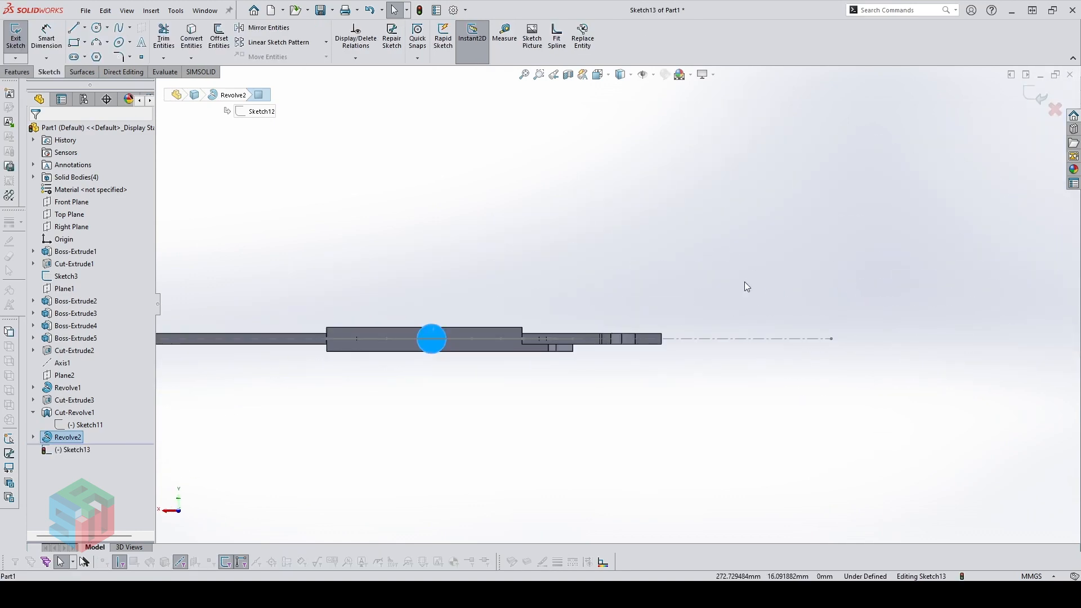
pyautogui.scroll(-3, 675, 286)
pyautogui.click(325, 298)
pyautogui.scroll(-3, 301, 349)
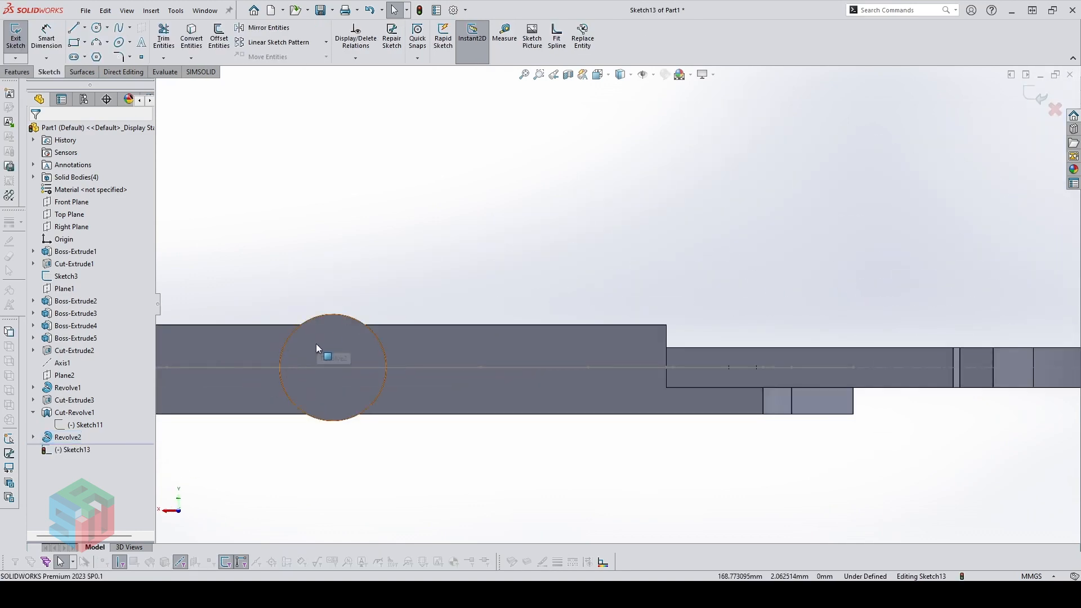
pyautogui.scroll(-3, 353, 352)
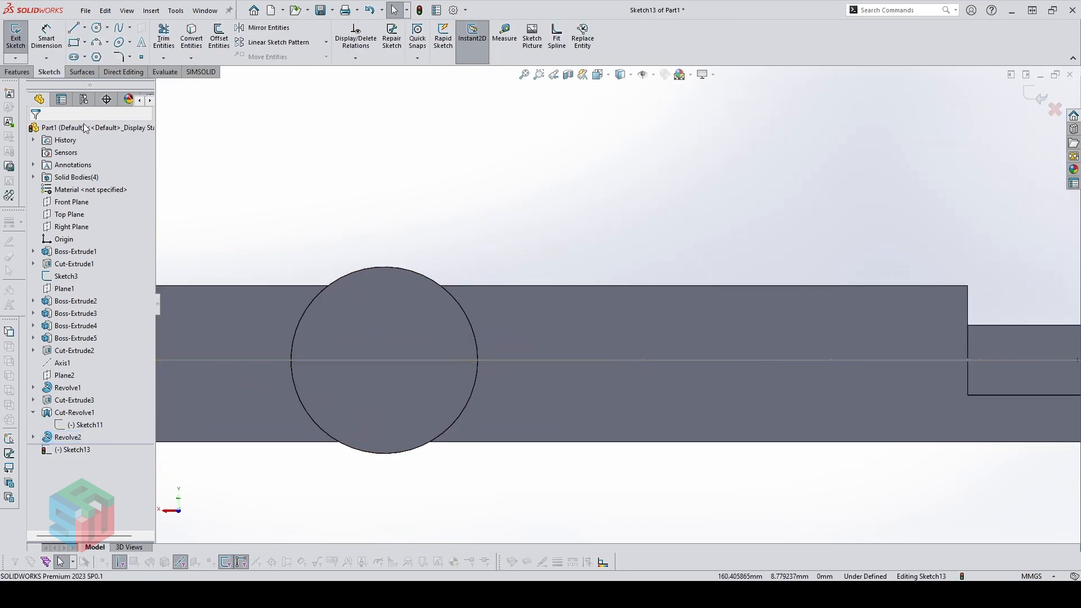
# Sketch a three-sided polygon about 3.15 mm from centre to vertex near the head's upper edge, and make its centre and lower vertex vertical
pyautogui.click(98, 56)
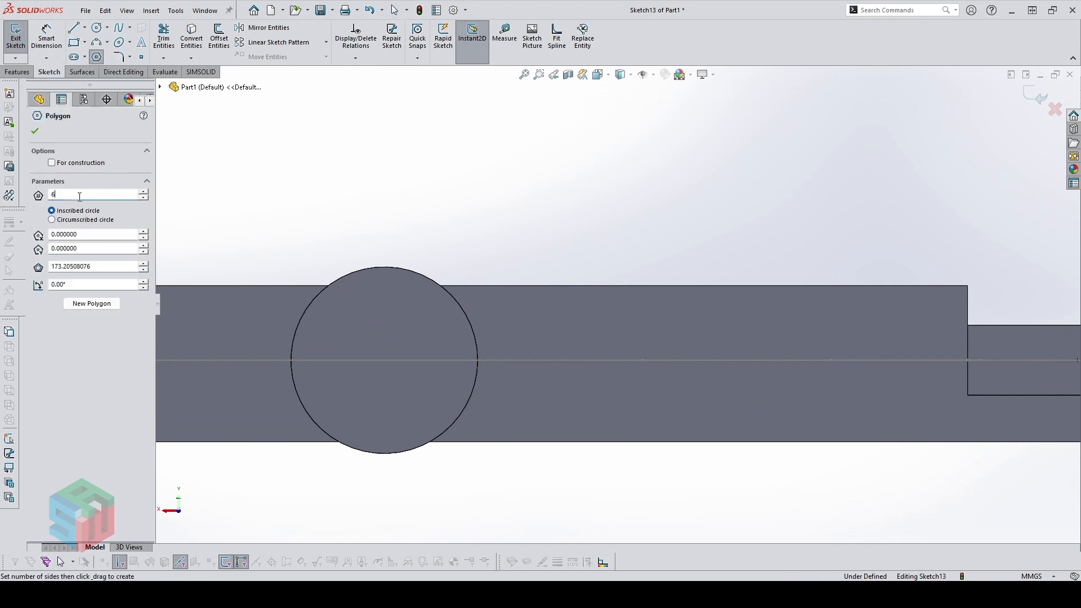
pyautogui.scroll(-1, 383, 278)
pyautogui.moveTo(369, 233)
pyautogui.mouseDown()
pyautogui.moveTo(410, 304)
pyautogui.moveTo(381, 321)
pyautogui.mouseUp()
pyautogui.click(39, 134)
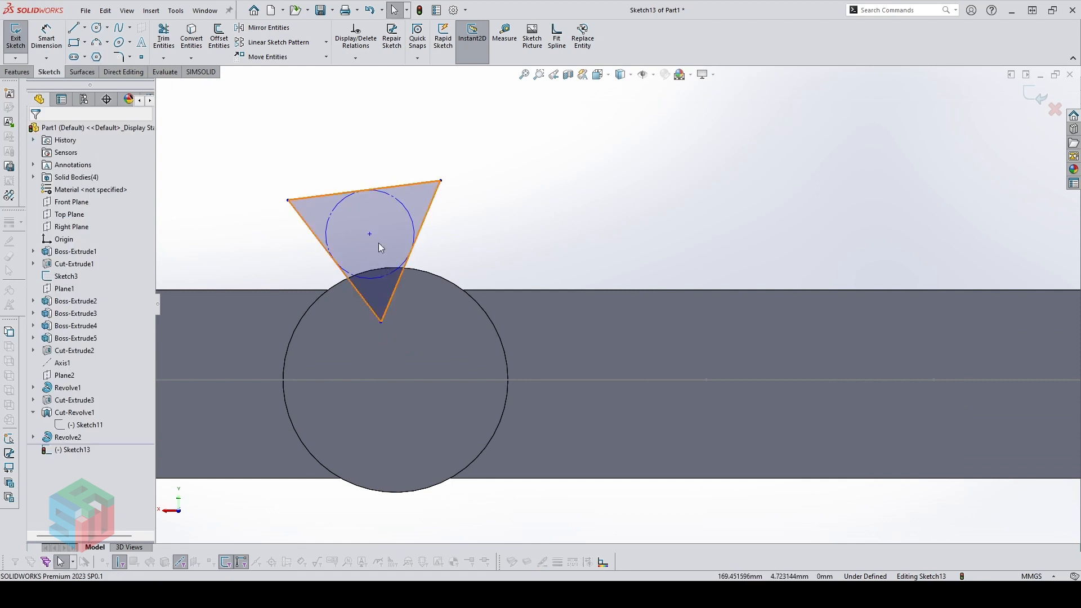
pyautogui.click(381, 321)
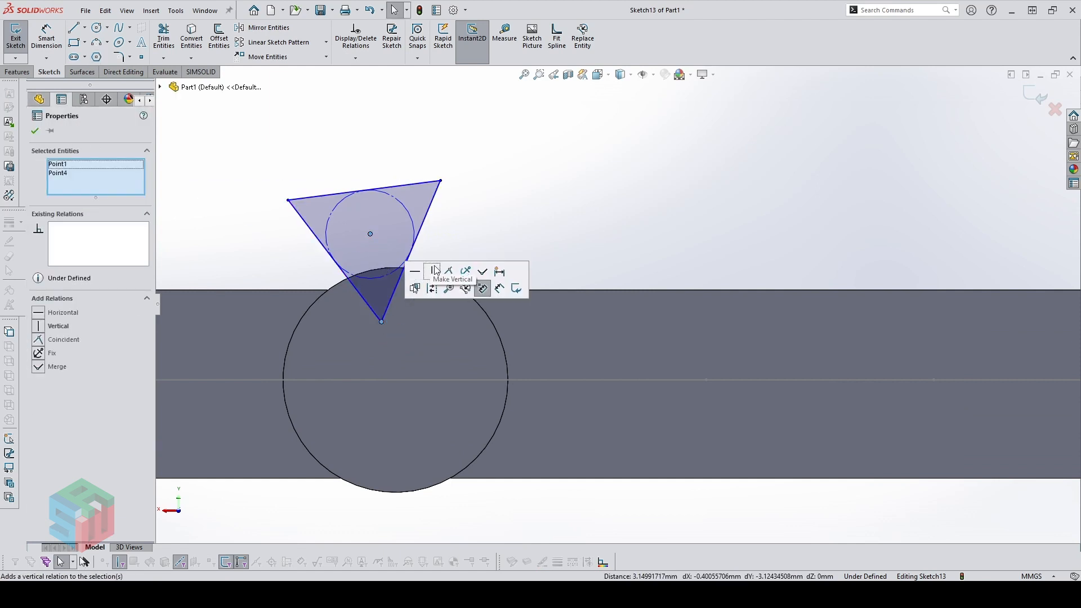
pyautogui.click(436, 271)
pyautogui.click(518, 204)
# Convert the screw head's circular edge into the sketch and make the circle construction geometry
pyautogui.click(475, 305)
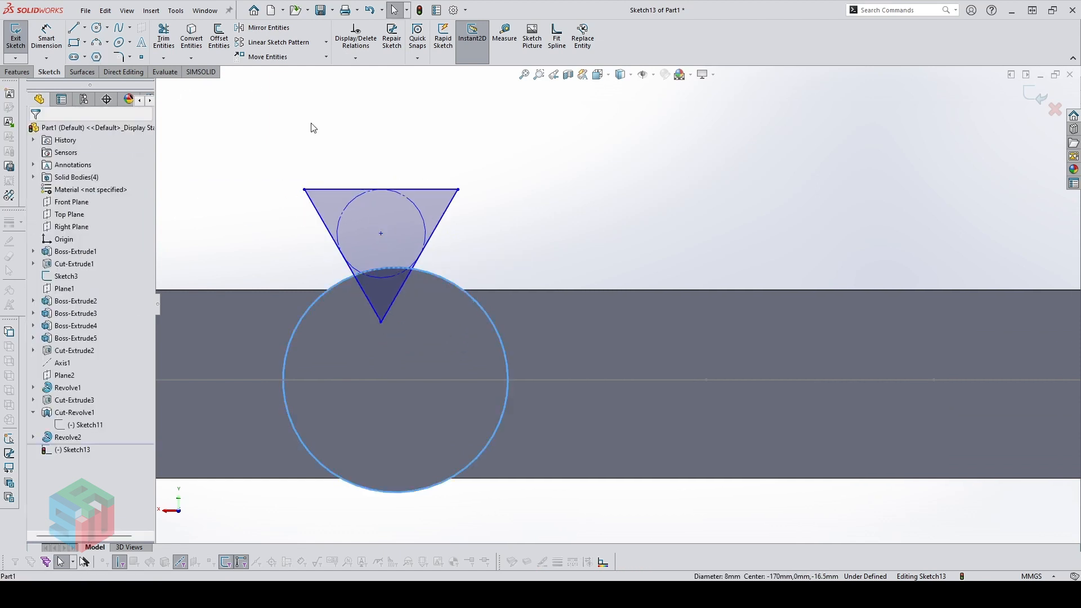
pyautogui.click(192, 37)
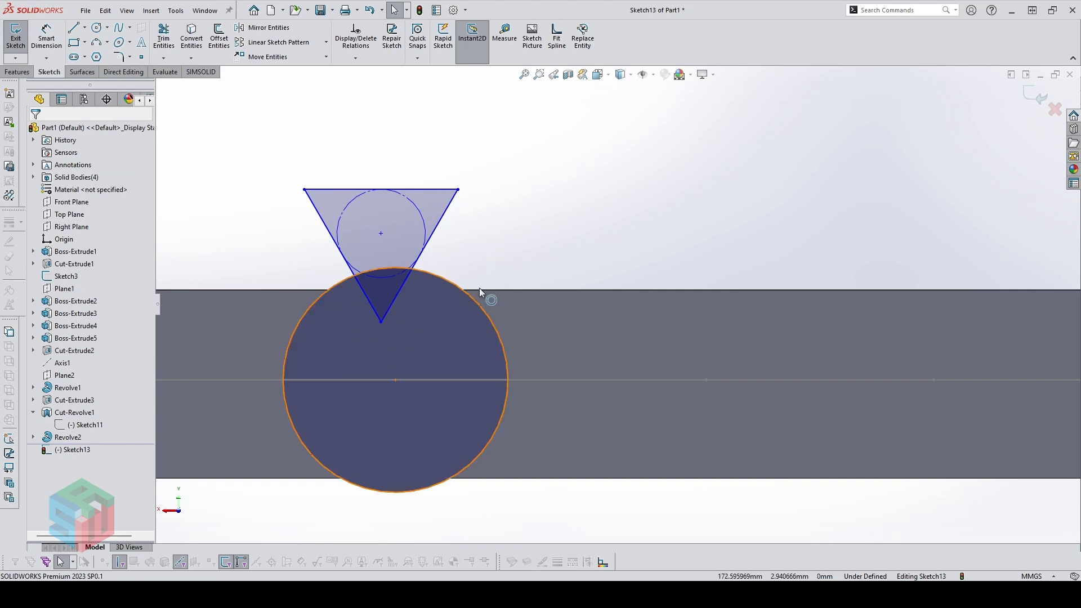
pyautogui.moveTo(501, 314); pyautogui.dragTo(466, 256)
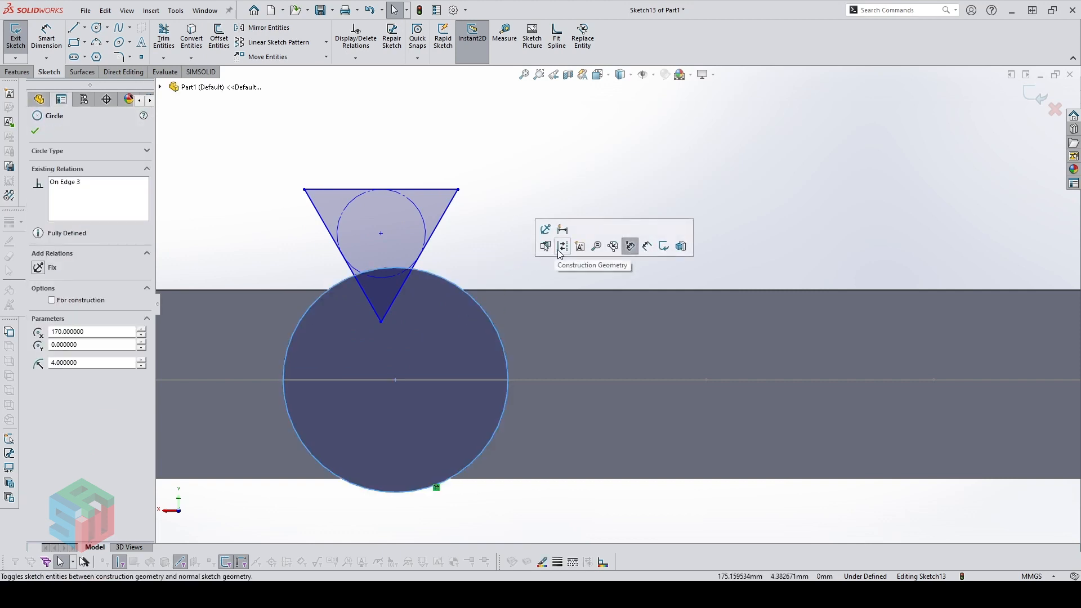
pyautogui.click(507, 263)
pyautogui.scroll(-1, 484, 256)
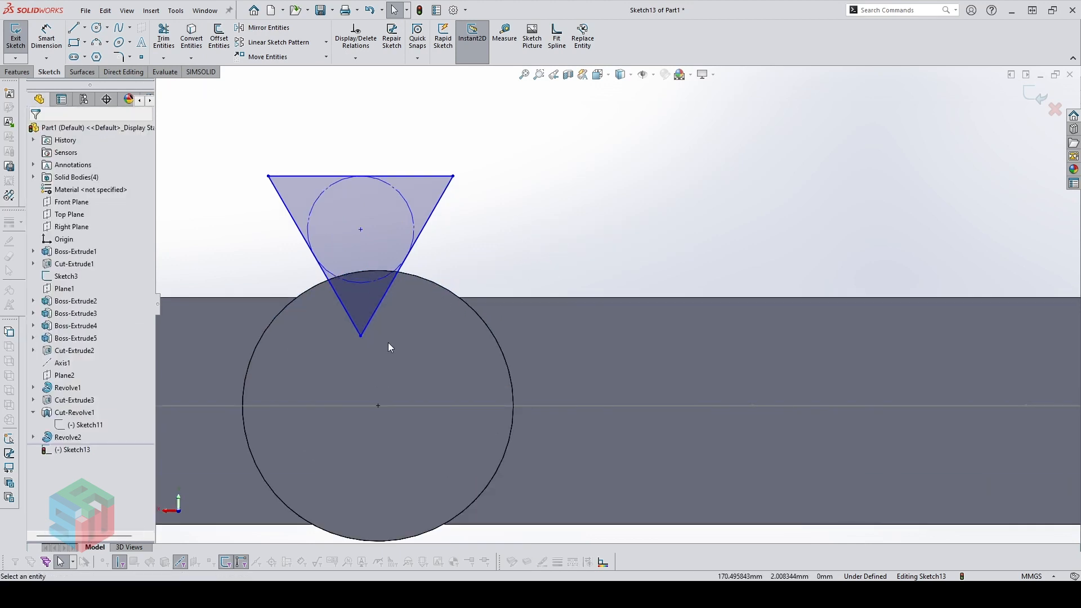
# Add a vertical relation between the triangle's centre point and the head circle's centre
pyautogui.click(360, 231)
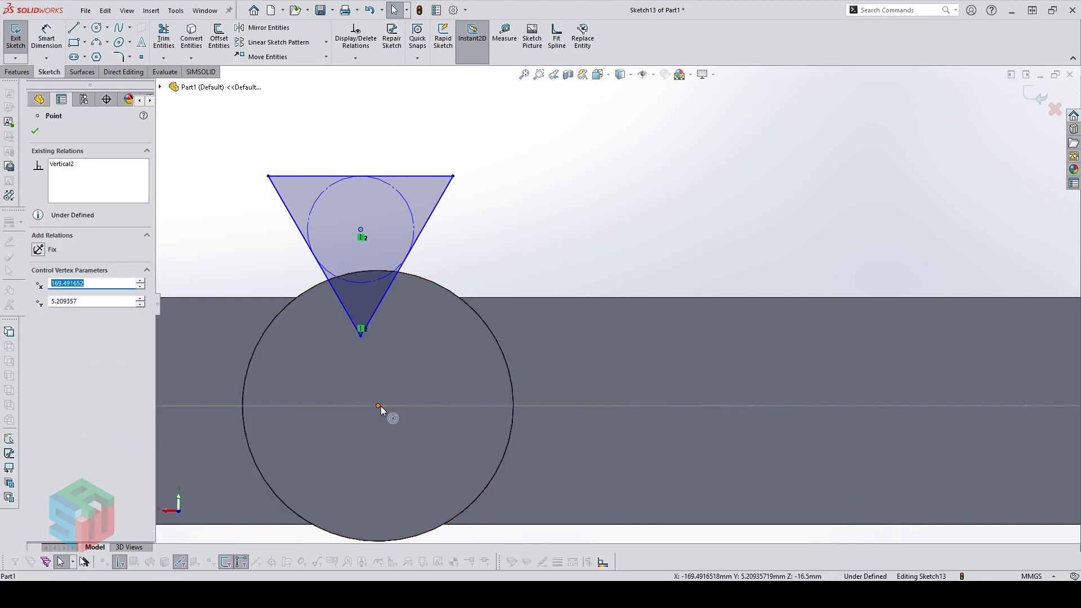
pyautogui.keyDown('ctrl'); pyautogui.click(379, 407); pyautogui.keyUp('ctrl')
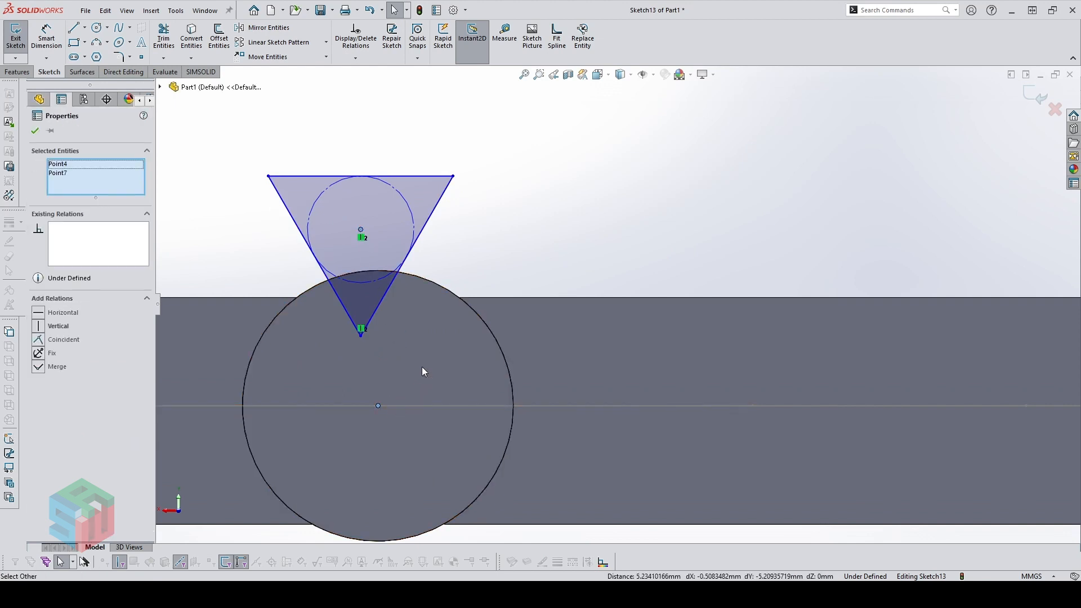
pyautogui.click(429, 360)
pyautogui.click(506, 253)
pyautogui.press('d')
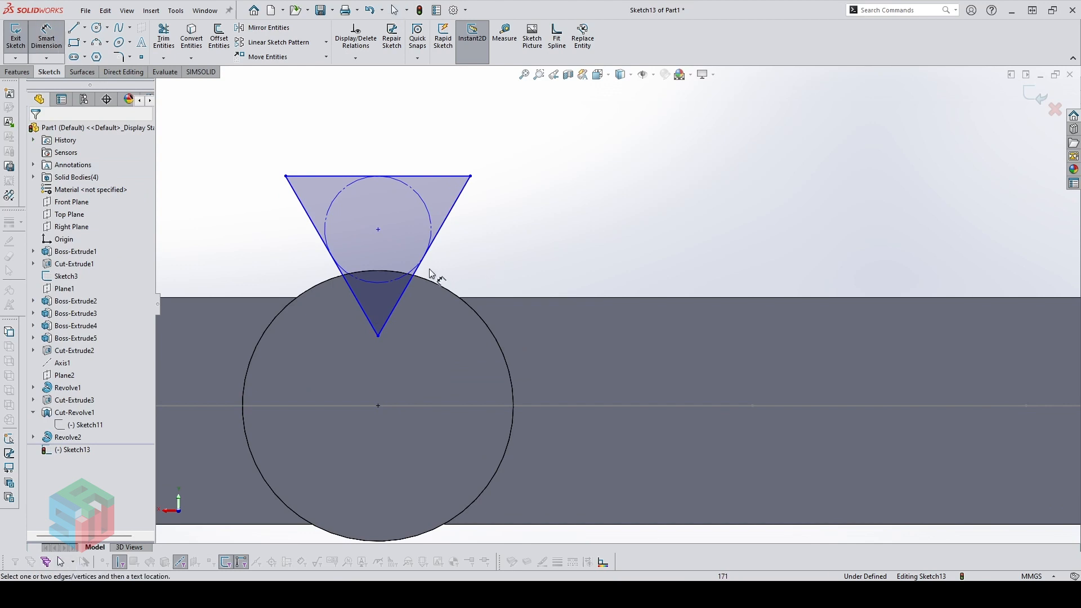
# Dimension the depth of the triangle's lower tip below the top of the circular edge as 0.5 mm
pyautogui.click(378, 337)
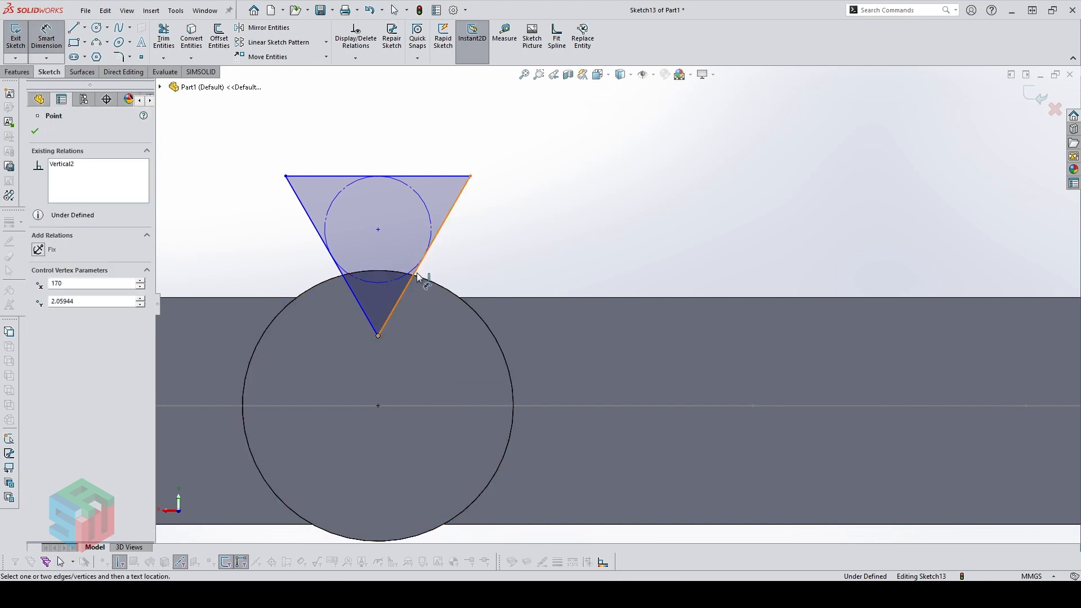
pyautogui.click(426, 284)
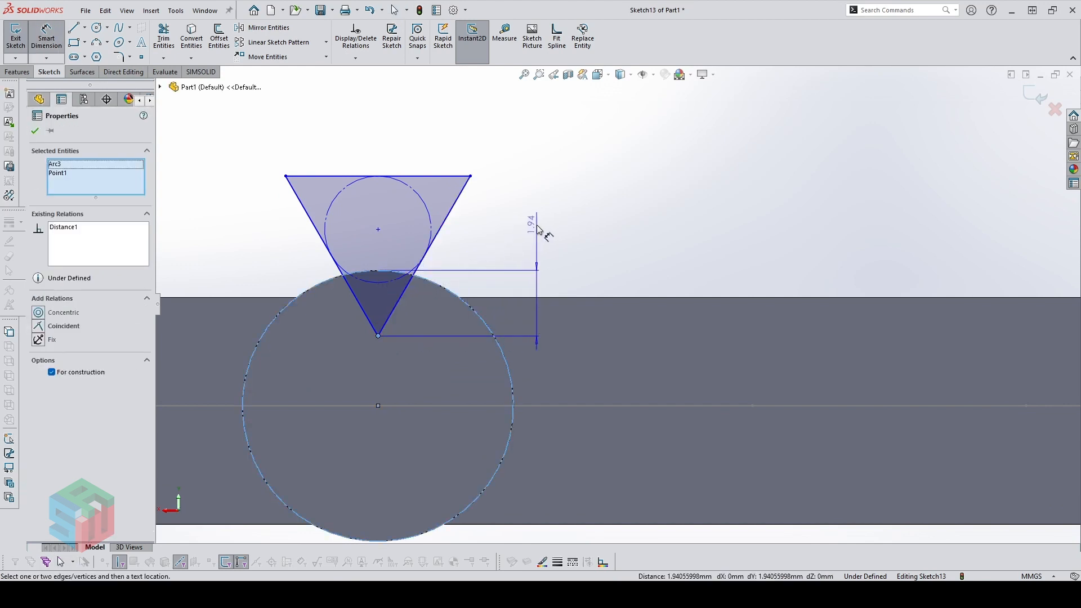
pyautogui.click(537, 237)
pyautogui.write('1')
pyautogui.press('Return')
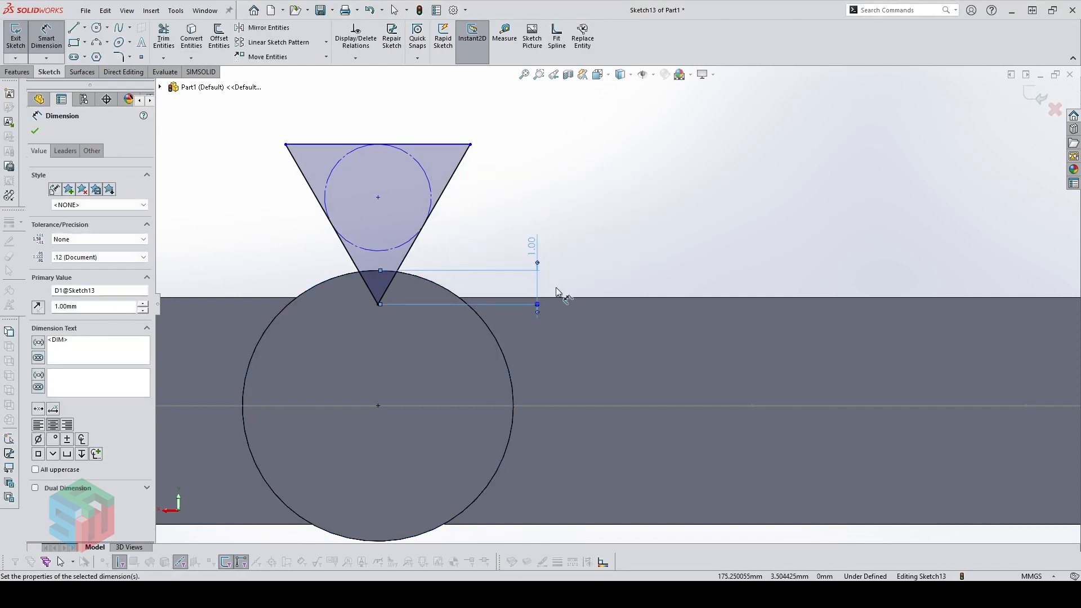
pyautogui.press('Escape')
pyautogui.click(534, 246)
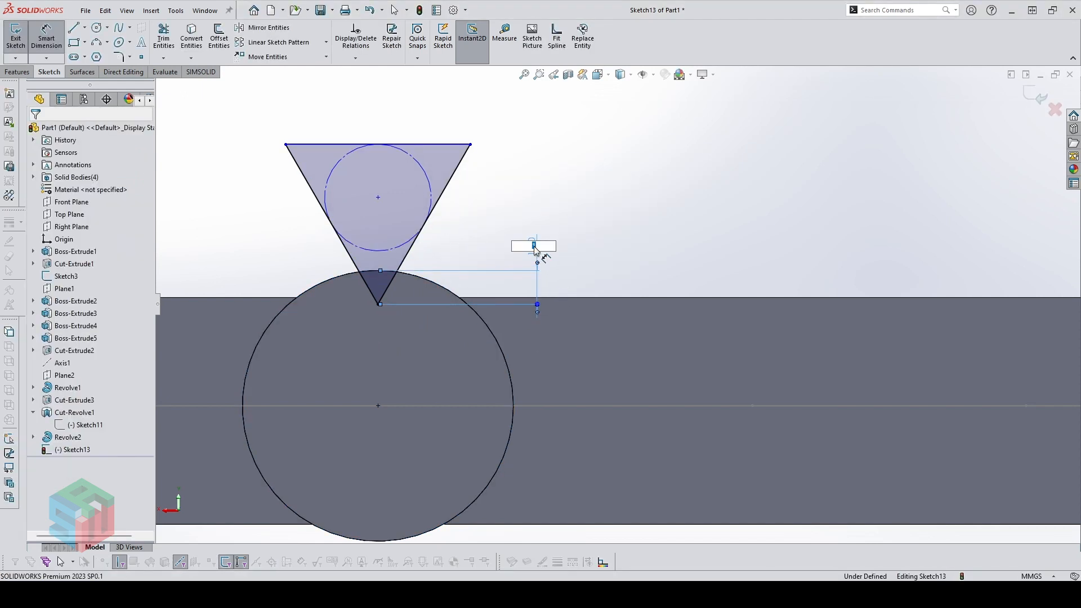
pyautogui.write('.5')
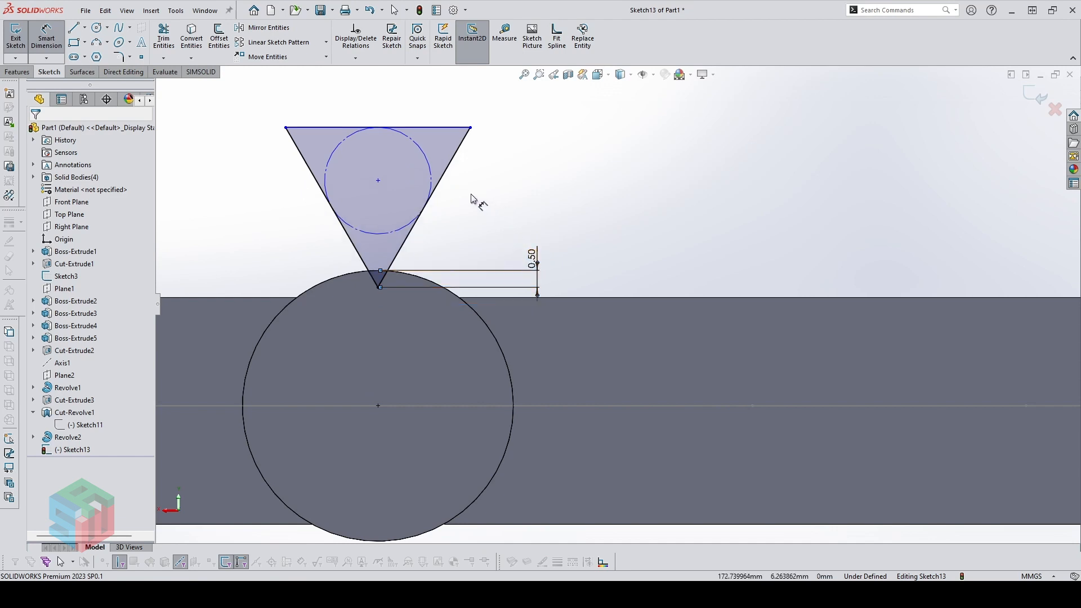
# Add a driven angle dimension between the triangle's two slanted sides
pyautogui.click(454, 165)
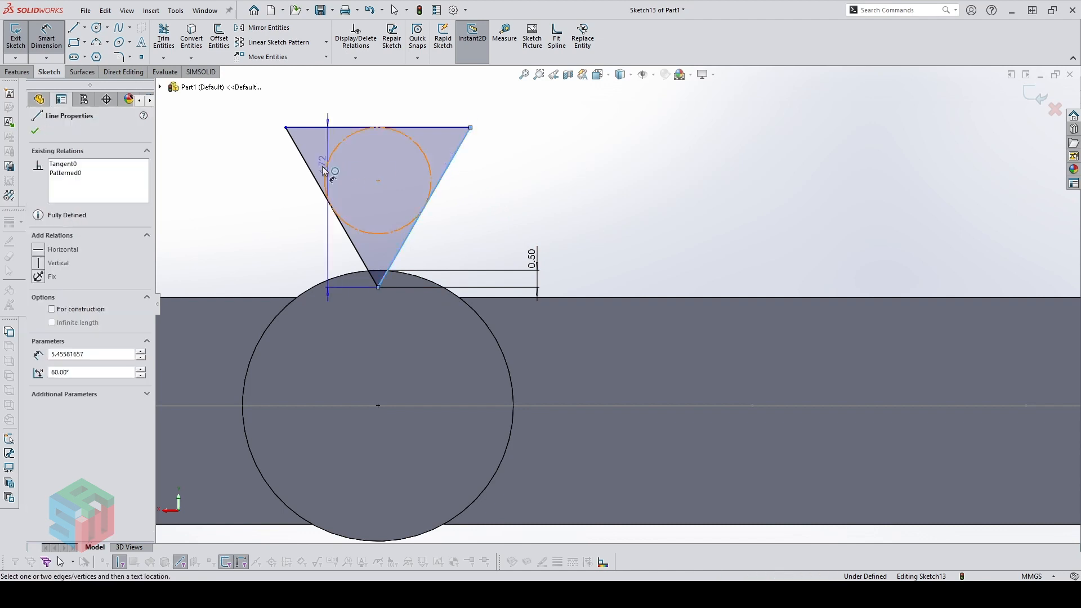
pyautogui.click(358, 127)
pyautogui.click(383, 118)
pyautogui.press('Escape')
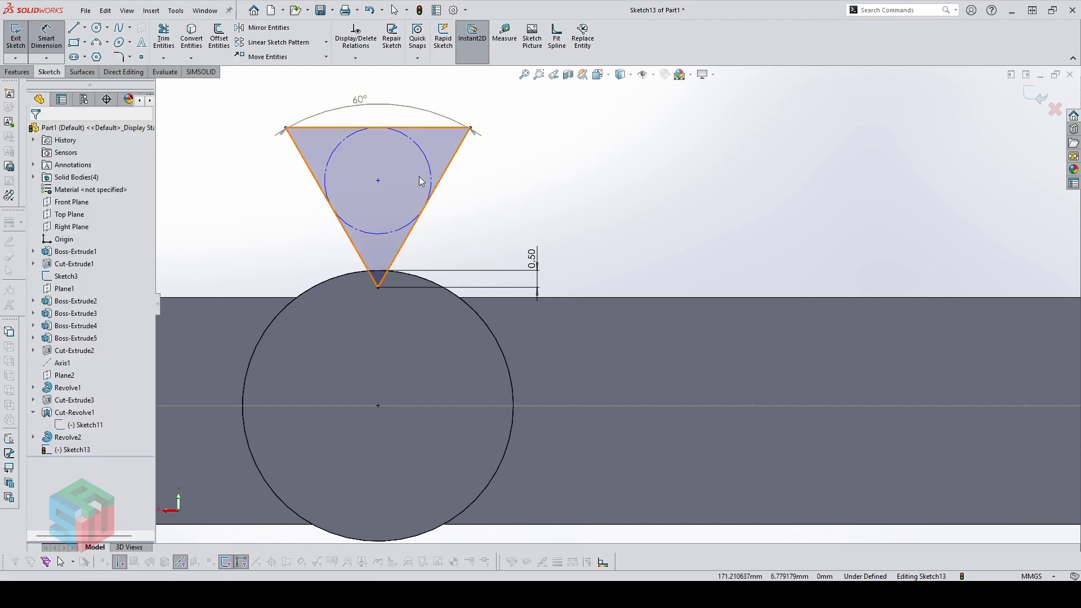
pyautogui.press('Escape')
pyautogui.click(435, 194)
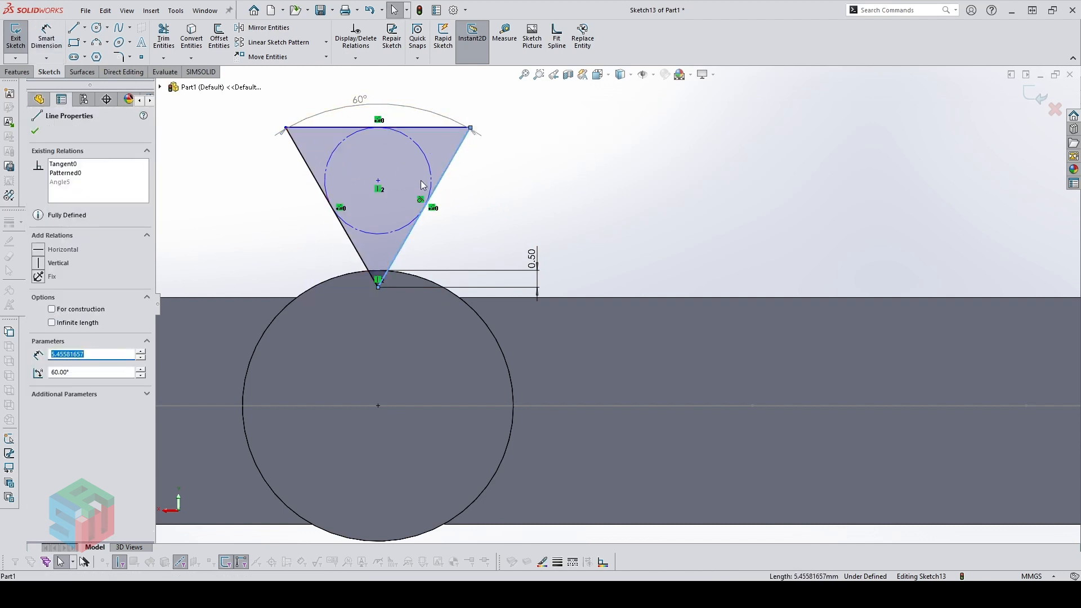
pyautogui.scroll(-1, 427, 189)
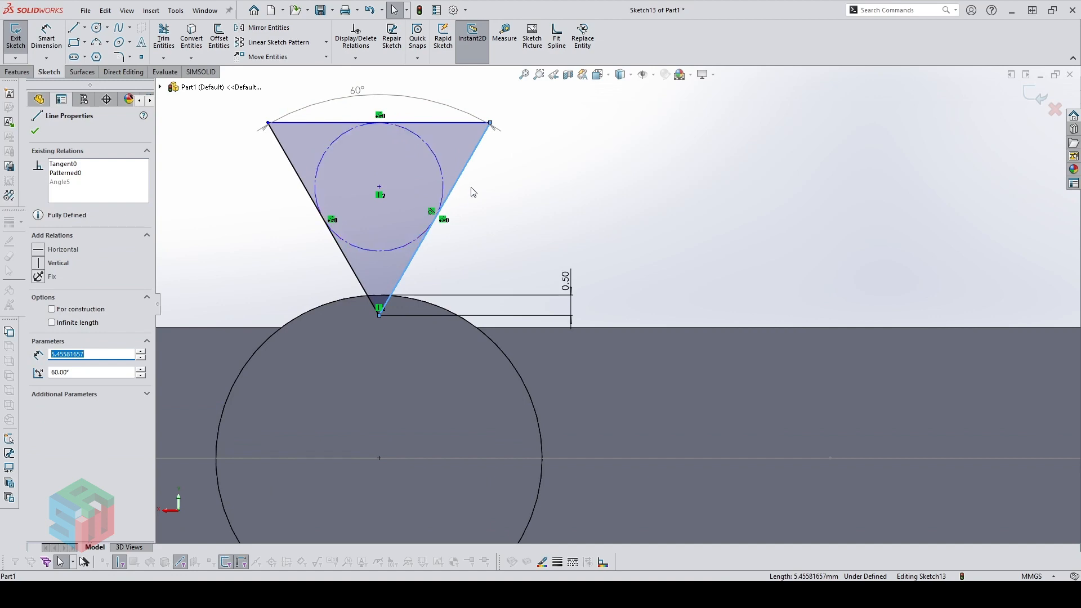
pyautogui.click(498, 205)
# Cut-extrude the triangle Through All, limiting the feature scope to the round thumb wheel body Revolve2
pyautogui.scroll(4, 477, 276)
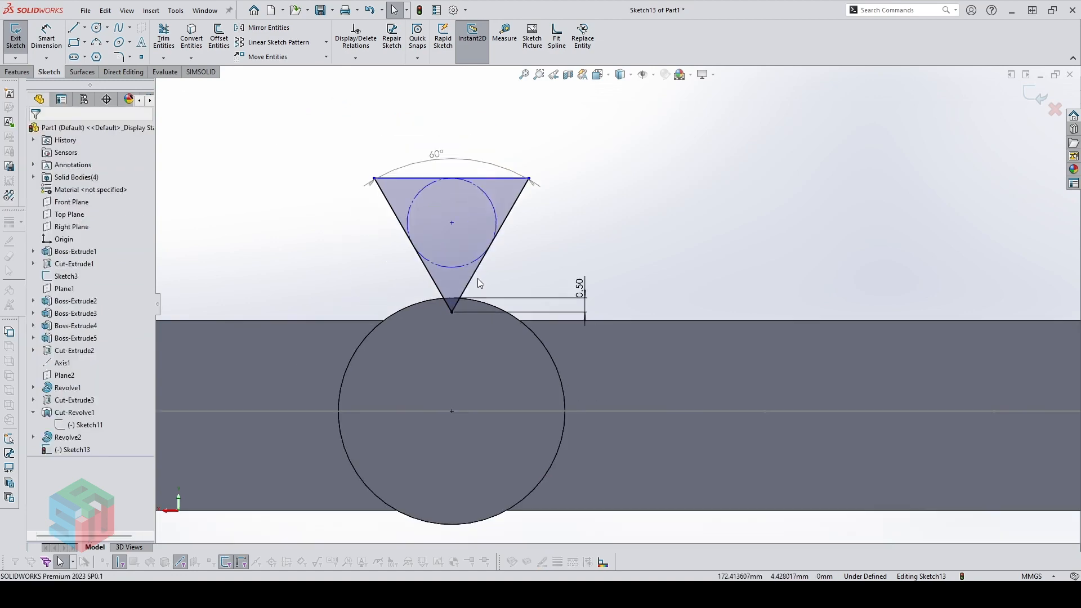
pyautogui.moveTo(485, 307); pyautogui.dragTo(519, 349, button='middle')
pyautogui.scroll(-1, 519, 354)
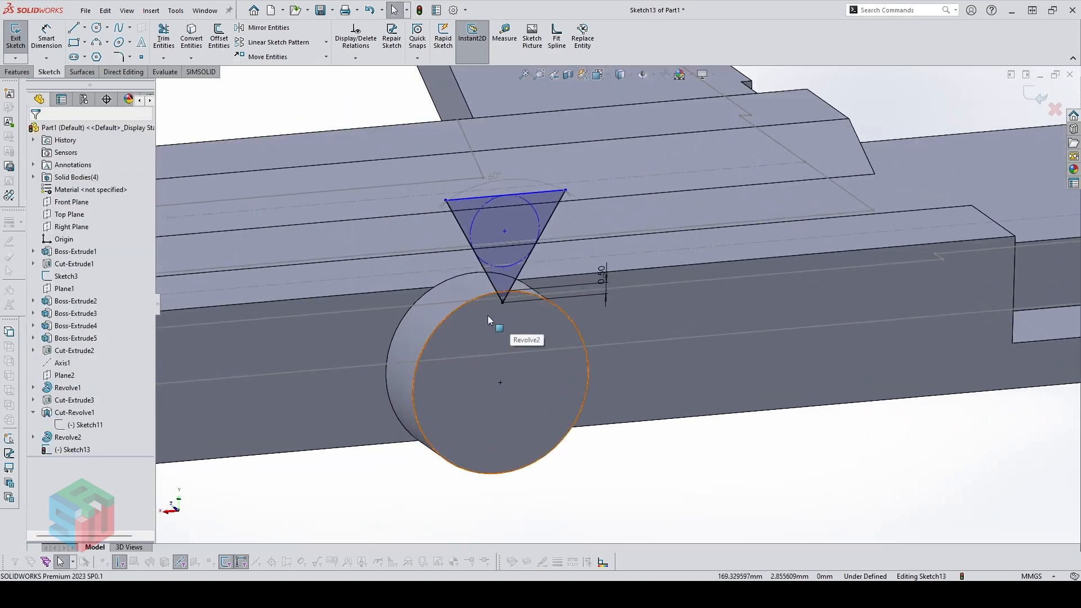
pyautogui.press('c')
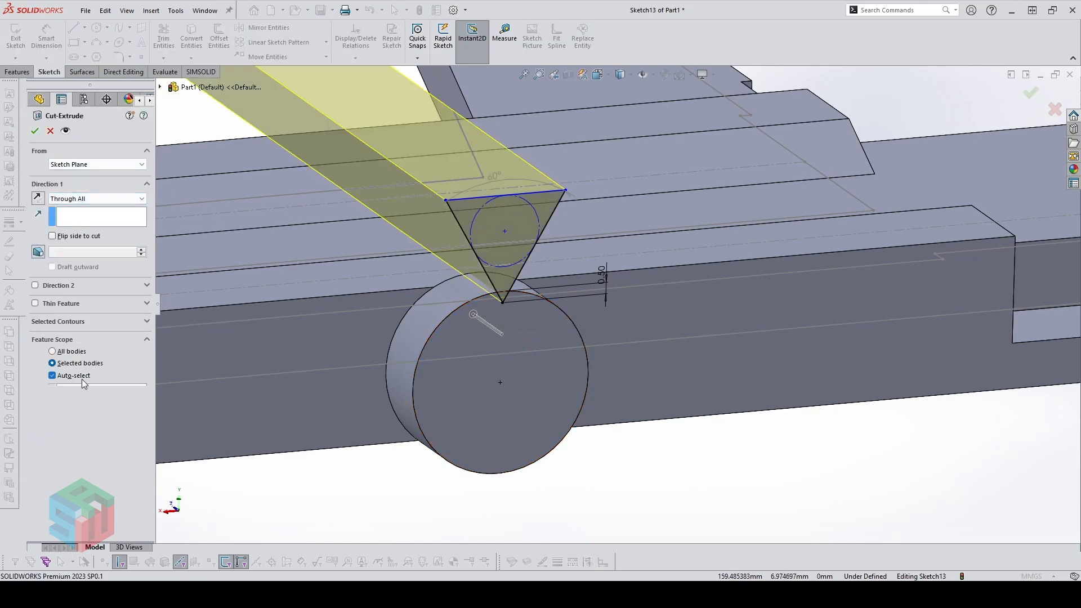
pyautogui.click(82, 378)
pyautogui.click(421, 384)
pyautogui.click(35, 130)
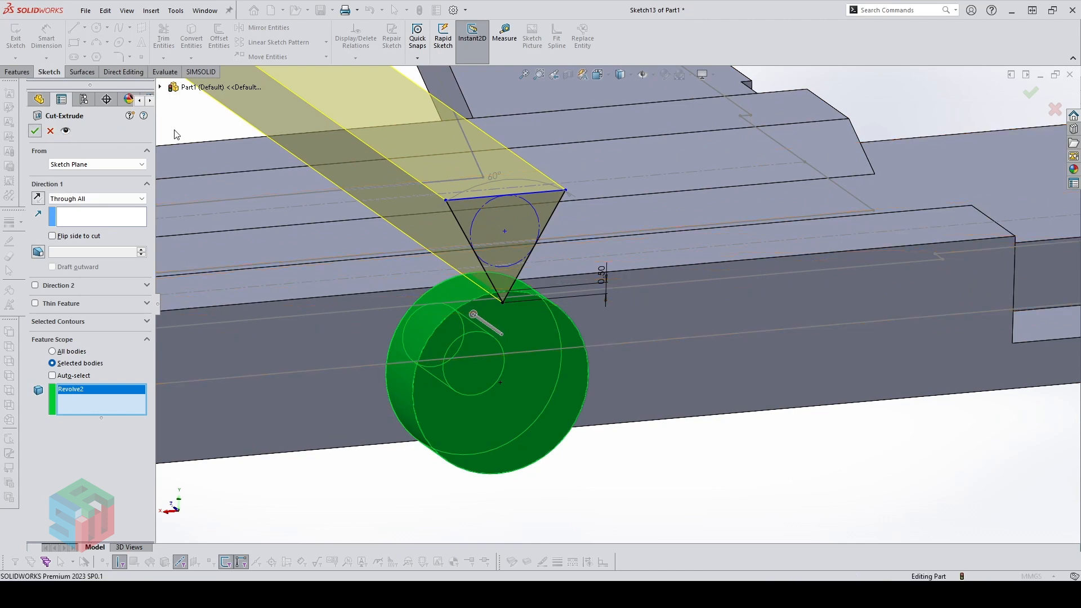
# Circular-pattern the V-notch cut around the wheel's cylindrical face with 25 equally spaced instances over 360°
pyautogui.scroll(-2, 567, 341)
pyautogui.moveTo(518, 358); pyautogui.dragTo(483, 290, button='middle')
pyautogui.moveTo(502, 352); pyautogui.dragTo(491, 256, button='middle')
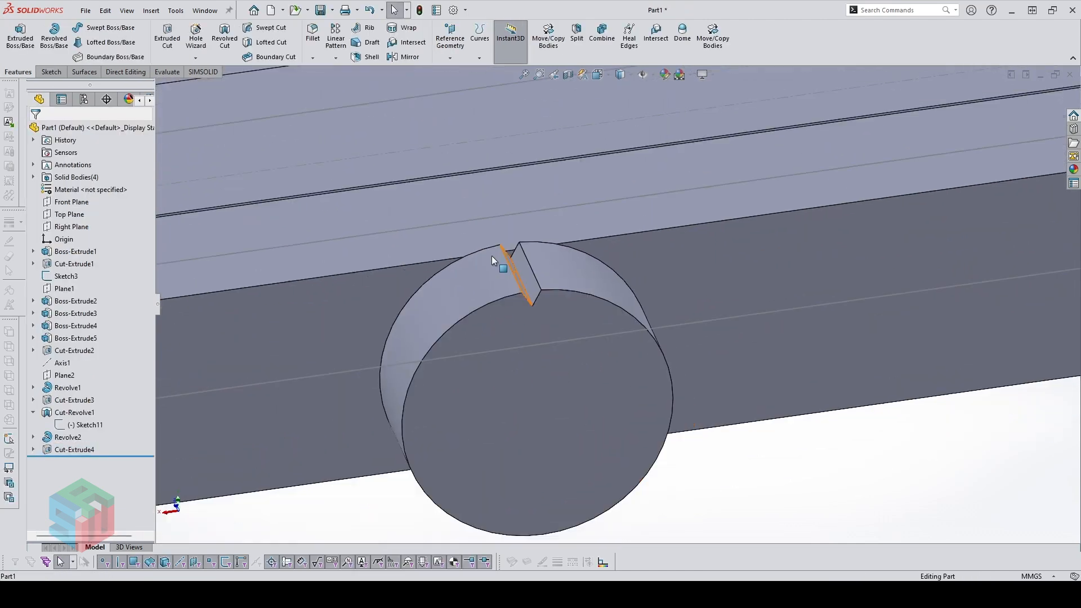
pyautogui.click(335, 57)
pyautogui.click(350, 82)
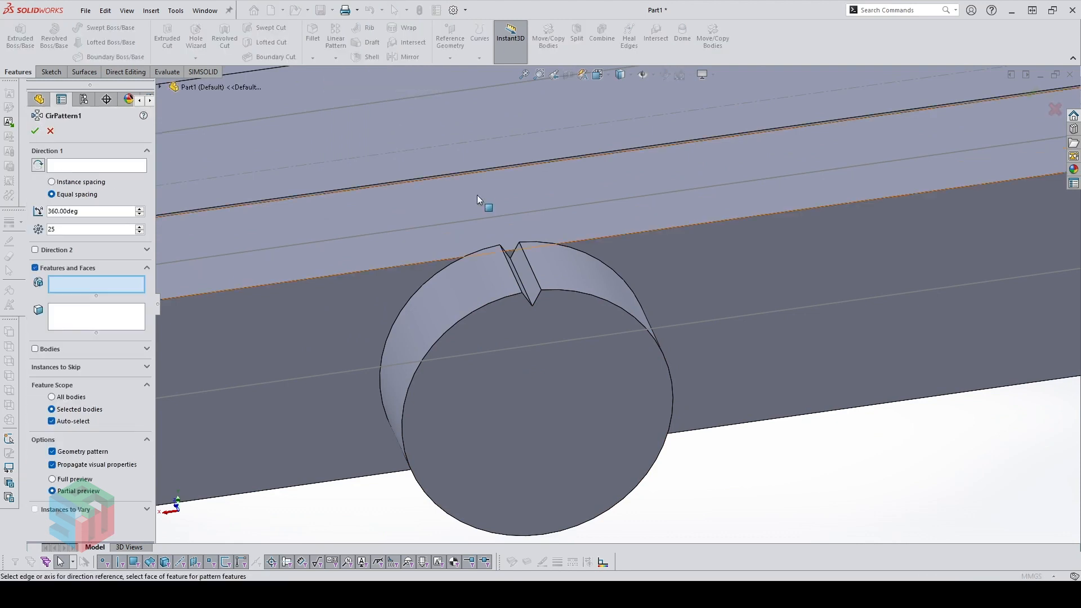
pyautogui.click(459, 303)
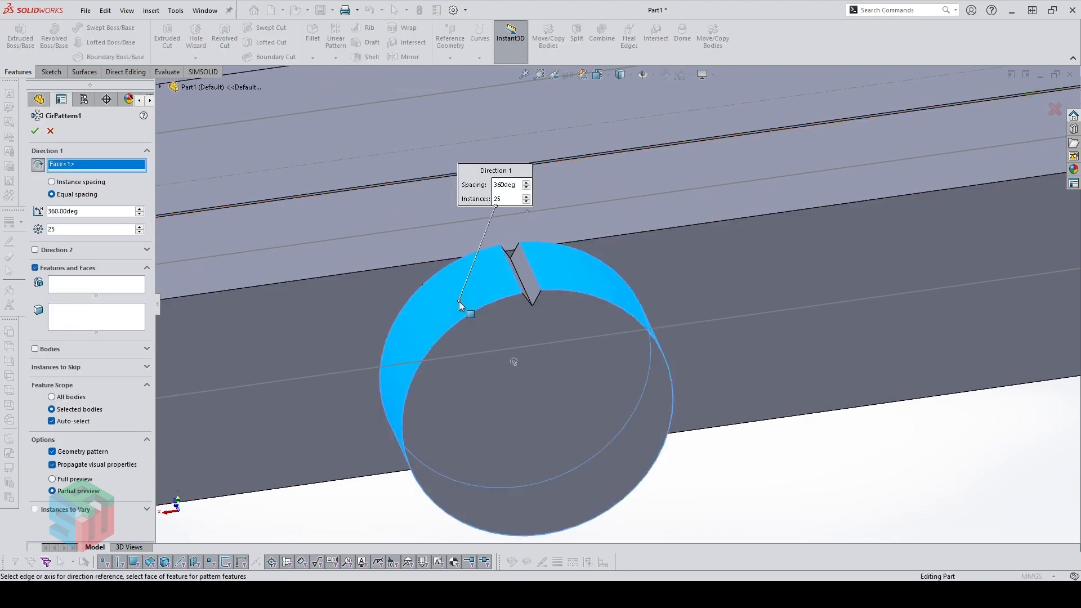
pyautogui.click(92, 287)
pyautogui.click(531, 304)
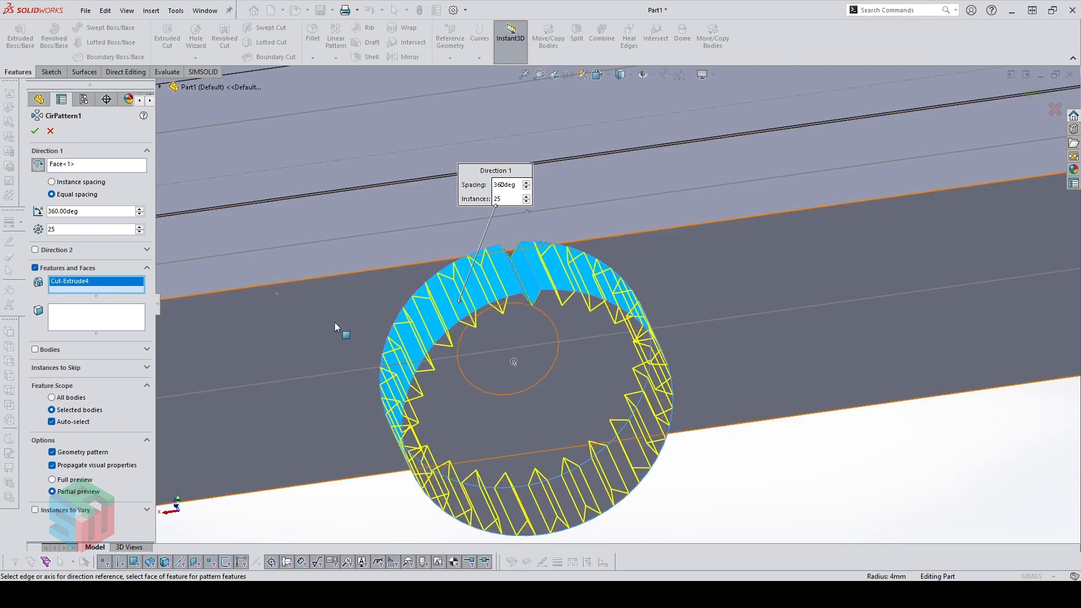
pyautogui.click(34, 132)
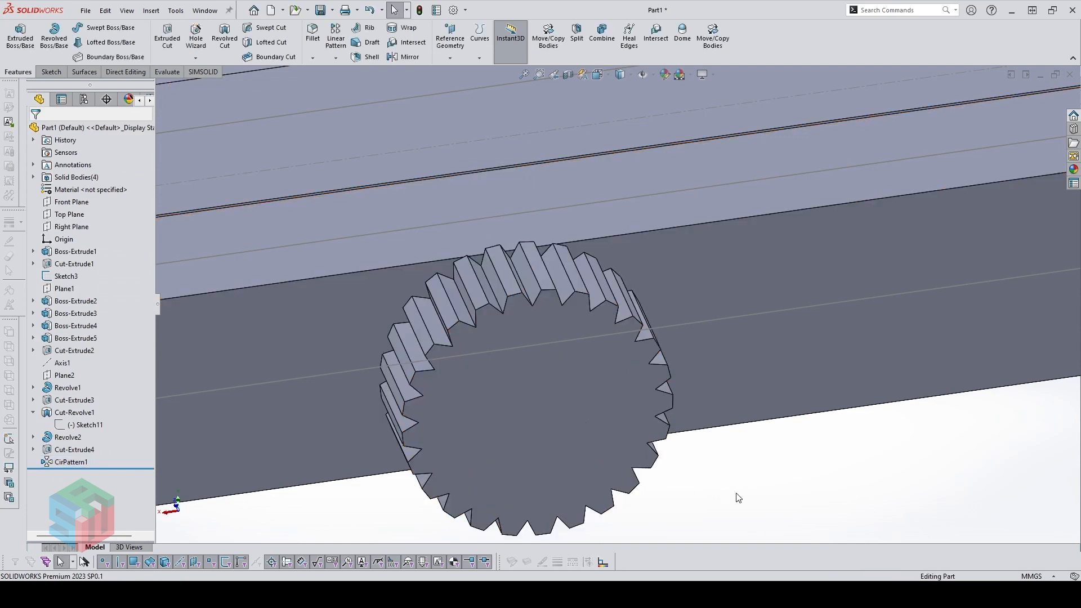
# Start a sketch on the broad face of the thin depth rod protruding from the caliper beam
pyautogui.moveTo(736, 499); pyautogui.dragTo(591, 358, button='middle')
pyautogui.scroll(10, 591, 357)
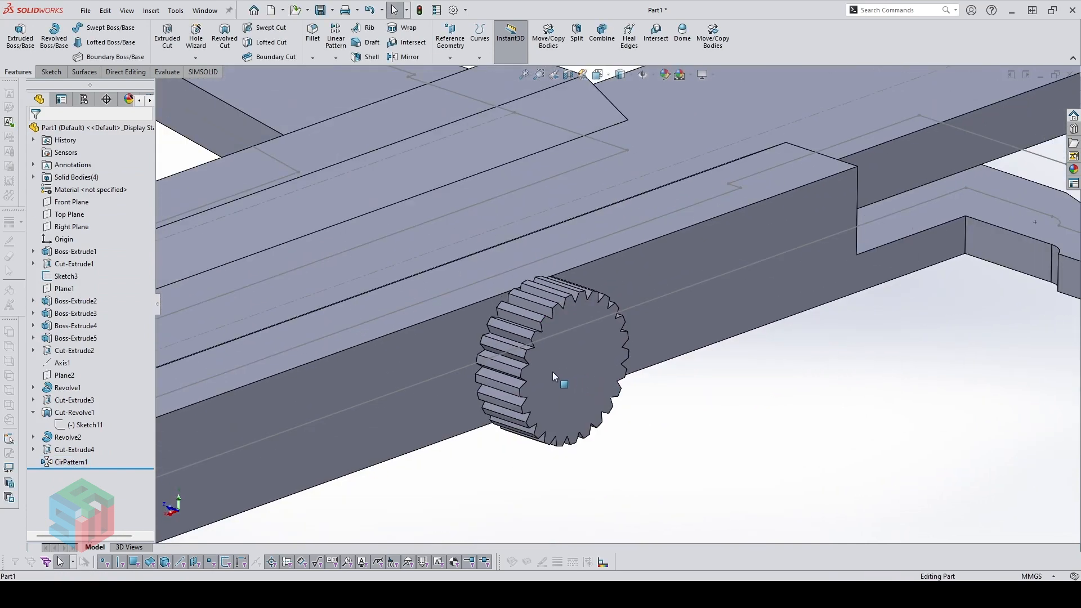
pyautogui.scroll(-4, 320, 390)
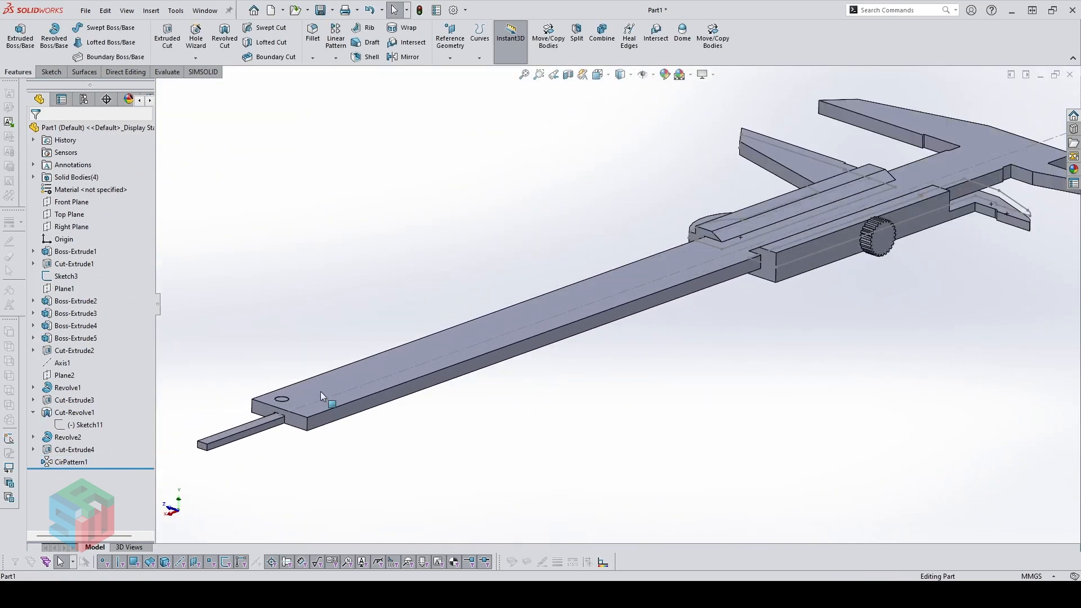
pyautogui.click(251, 432)
pyautogui.click(298, 393)
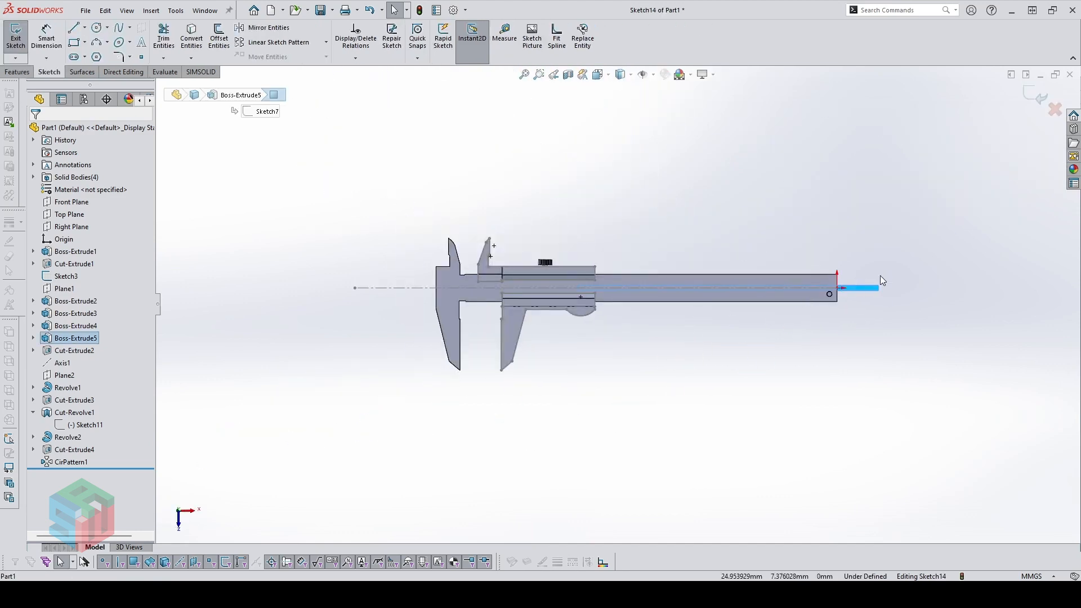
pyautogui.click(882, 279)
pyautogui.scroll(-7, 897, 293)
pyautogui.scroll(-5, 747, 312)
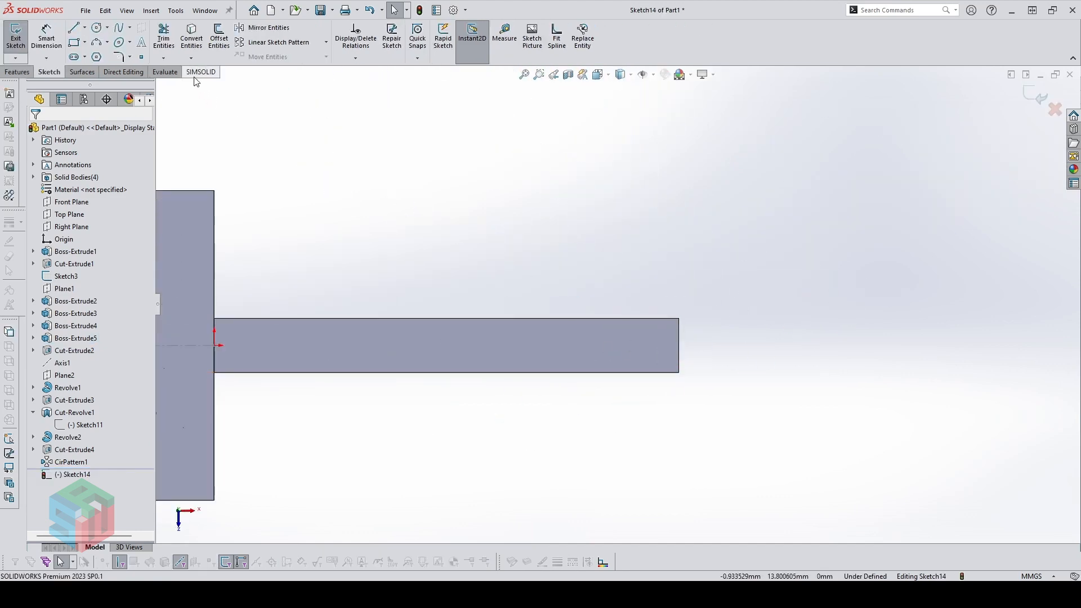
pyautogui.click(104, 44)
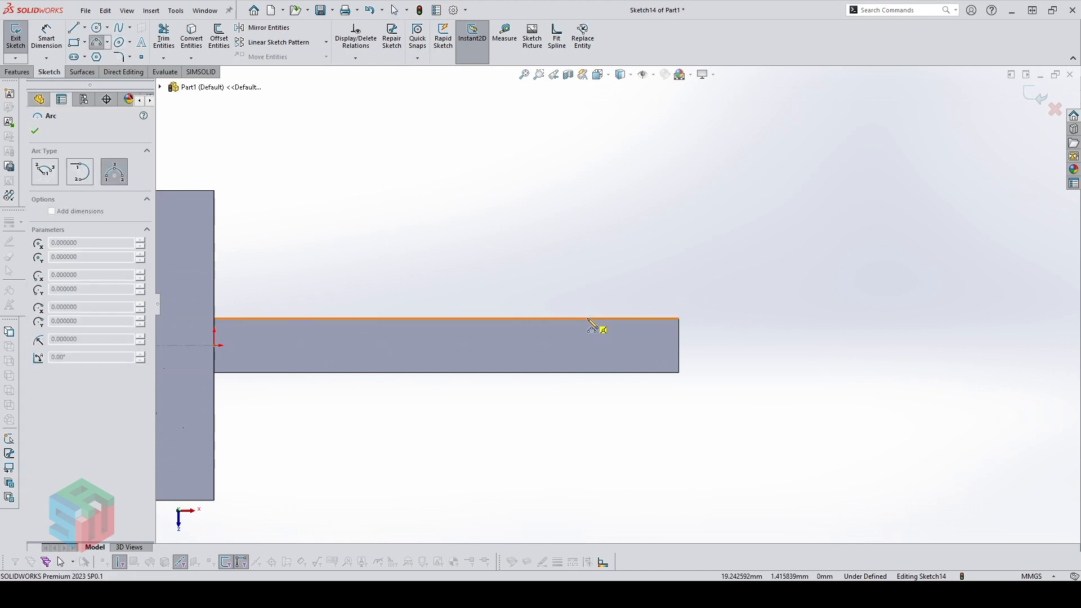
pyautogui.click(589, 319)
pyautogui.click(679, 346)
pyautogui.press('Escape')
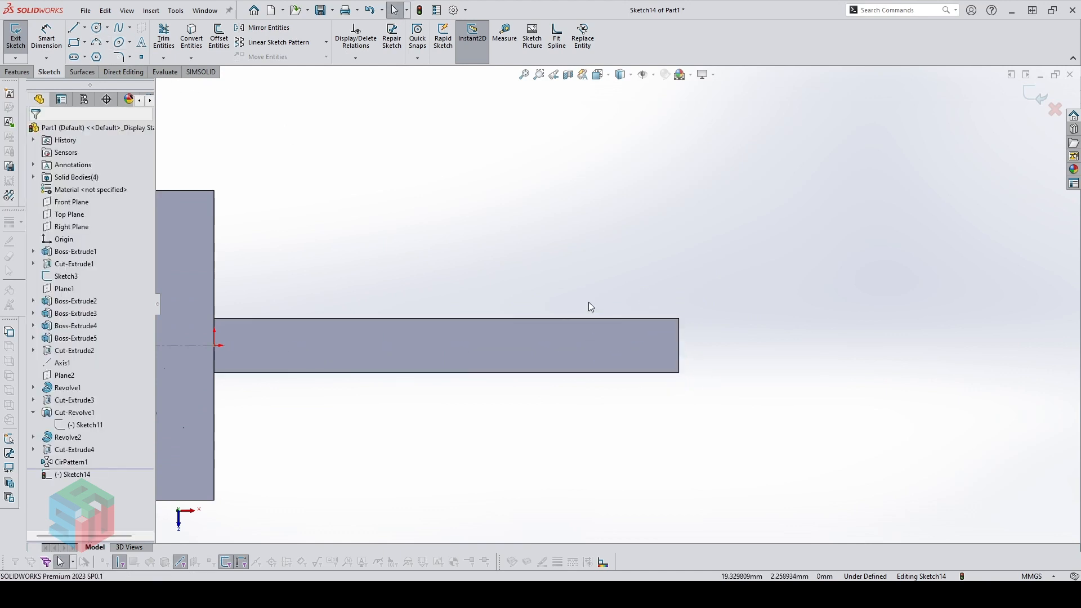
# Sketch a three-point arc of about 11 mm radius from the rod's upper edge to its end edge, bulging downward
pyautogui.press('Return')
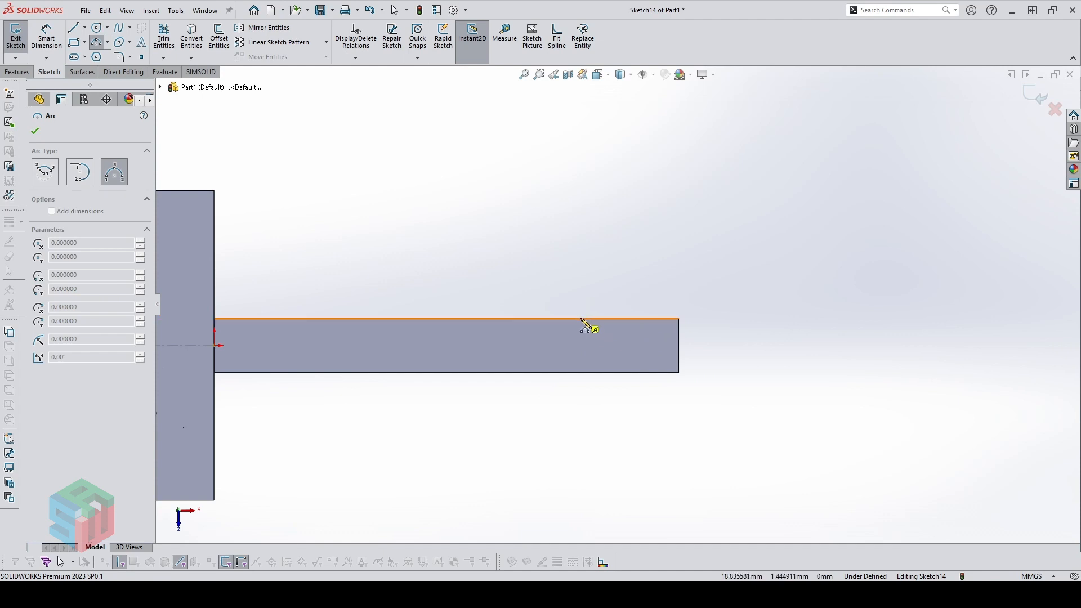
pyautogui.click(579, 318)
pyautogui.click(679, 354)
pyautogui.click(656, 353)
pyautogui.press('Escape')
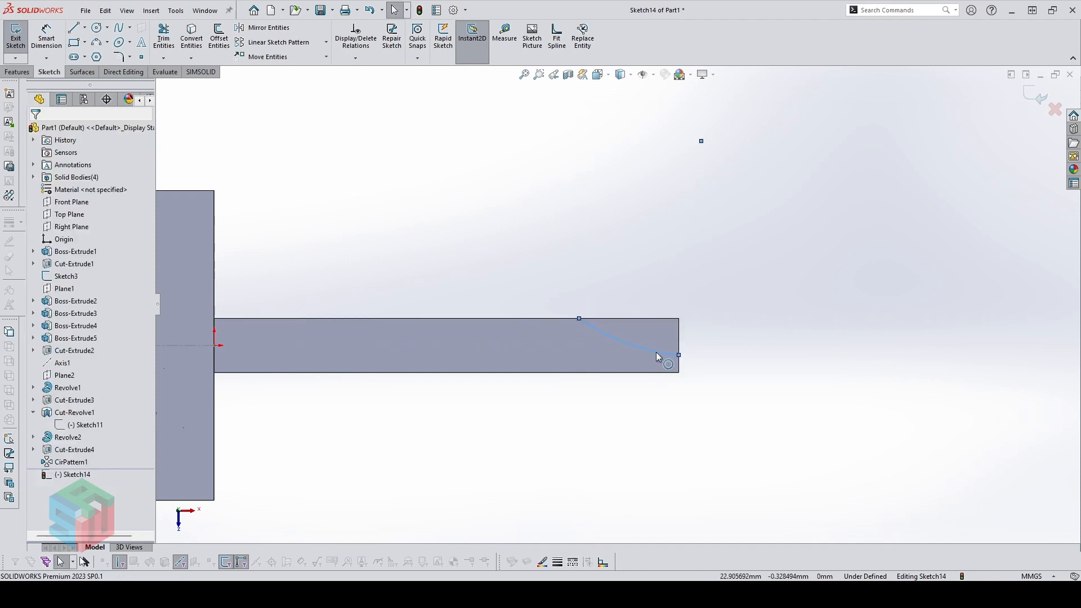
# Dimension the arc's radius as 10 mm
pyautogui.press('d')
pyautogui.click(647, 348)
pyautogui.click(680, 293)
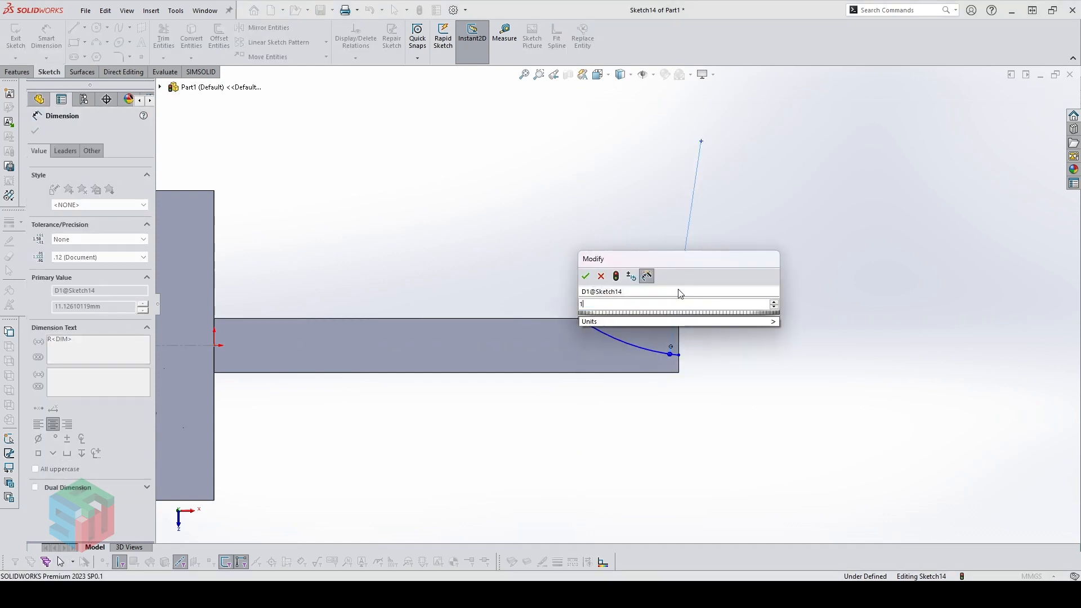
pyautogui.write('10')
pyautogui.press('Return')
# Dimension the horizontal distance from the arc's upper endpoint to the rod's end edge as 5 mm
pyautogui.click(578, 319)
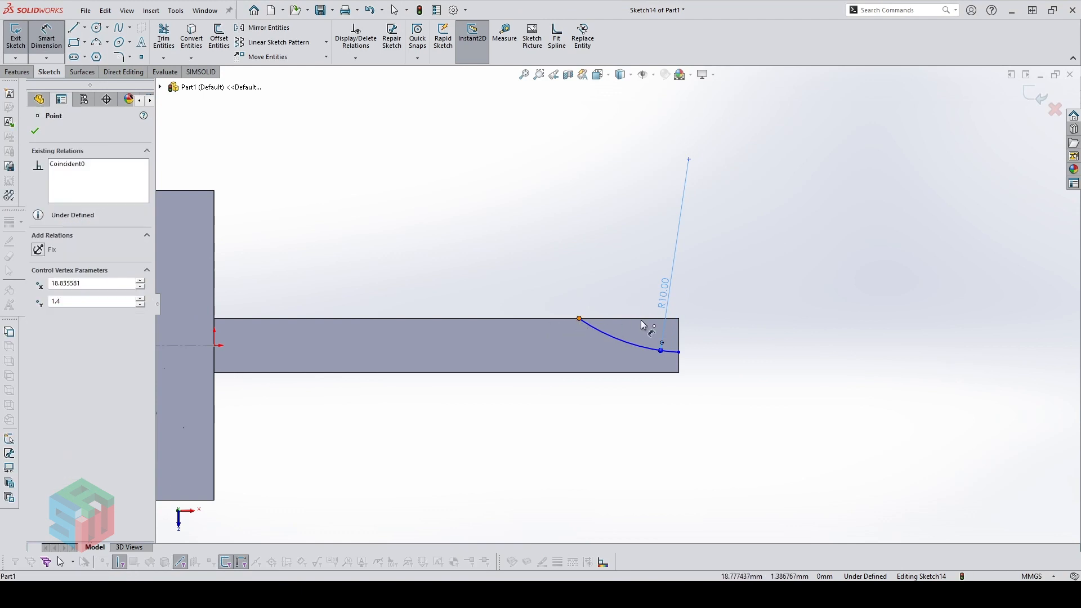
pyautogui.click(679, 319)
pyautogui.click(655, 256)
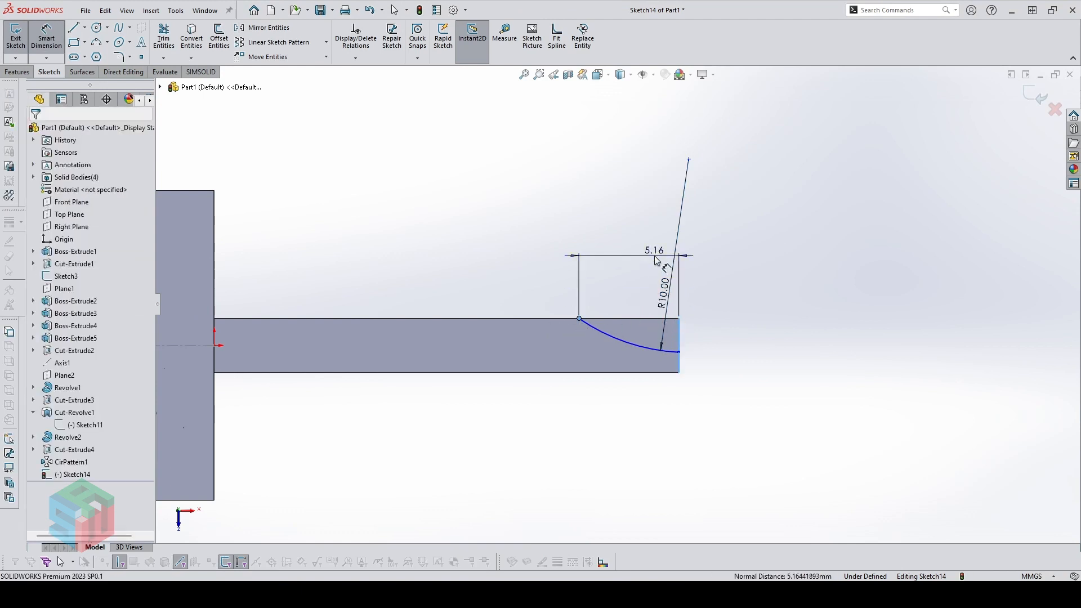
pyautogui.press('Return')
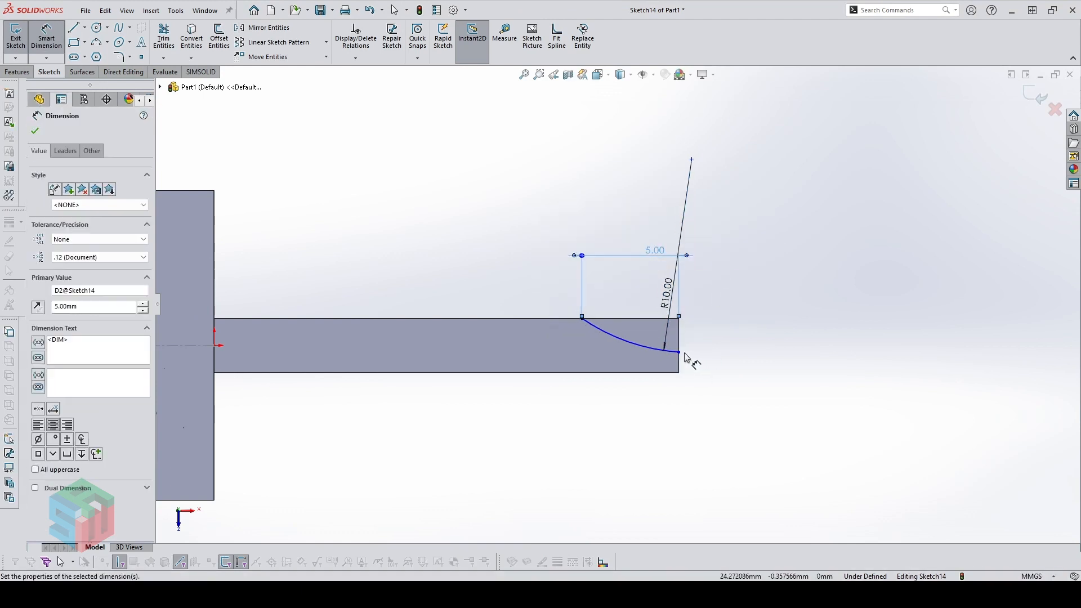
# Dimension the height of the arc's other endpoint above the rod's lower edge as 1.5 mm
pyautogui.click(679, 352)
pyautogui.click(675, 373)
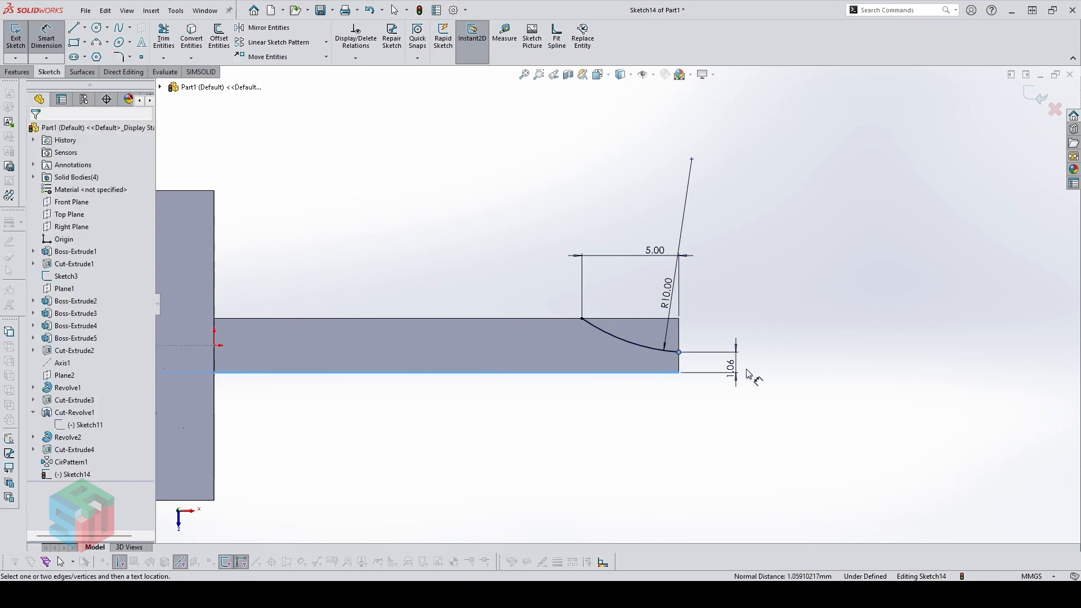
pyautogui.click(747, 369)
pyautogui.write('1.5')
pyautogui.press('Return')
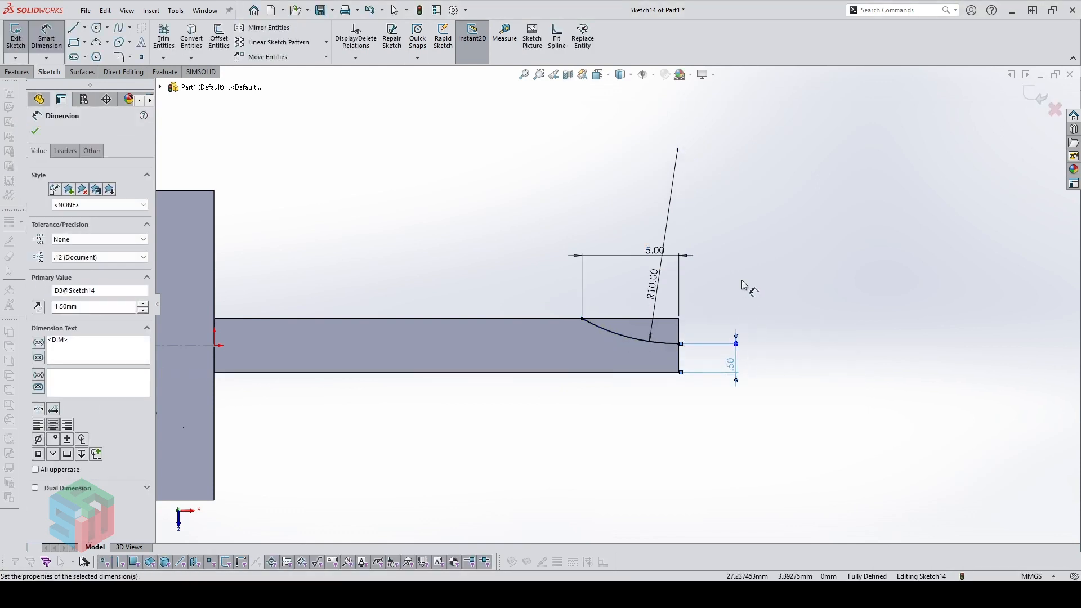
pyautogui.click(575, 300)
pyautogui.press('Escape')
# Convert the rod's upper edge and end edge into sketch lines
pyautogui.click(192, 37)
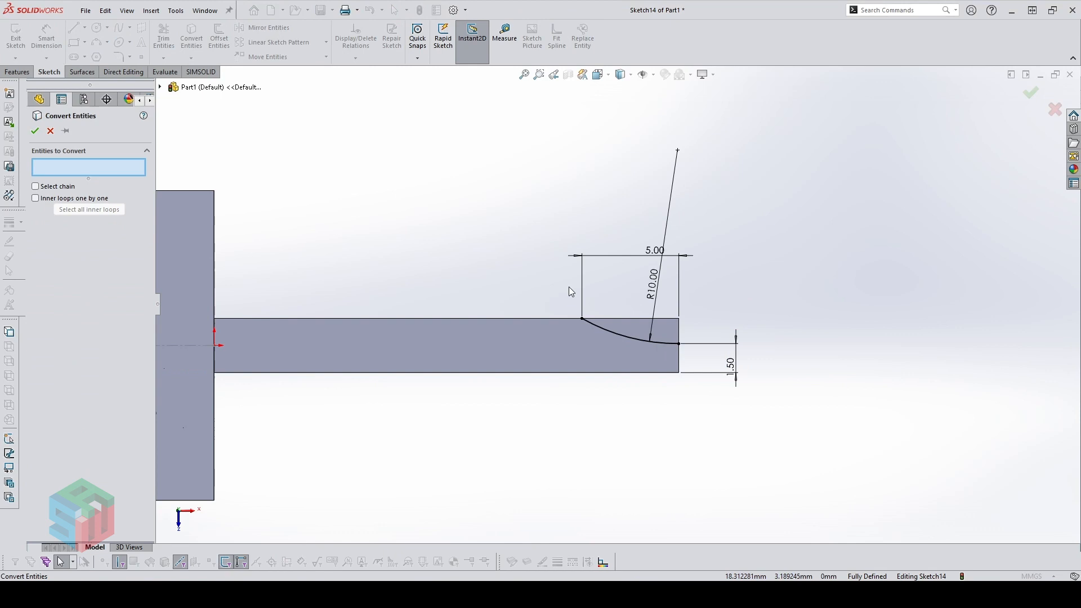
pyautogui.click(563, 317)
pyautogui.click(563, 317)
pyautogui.click(556, 317)
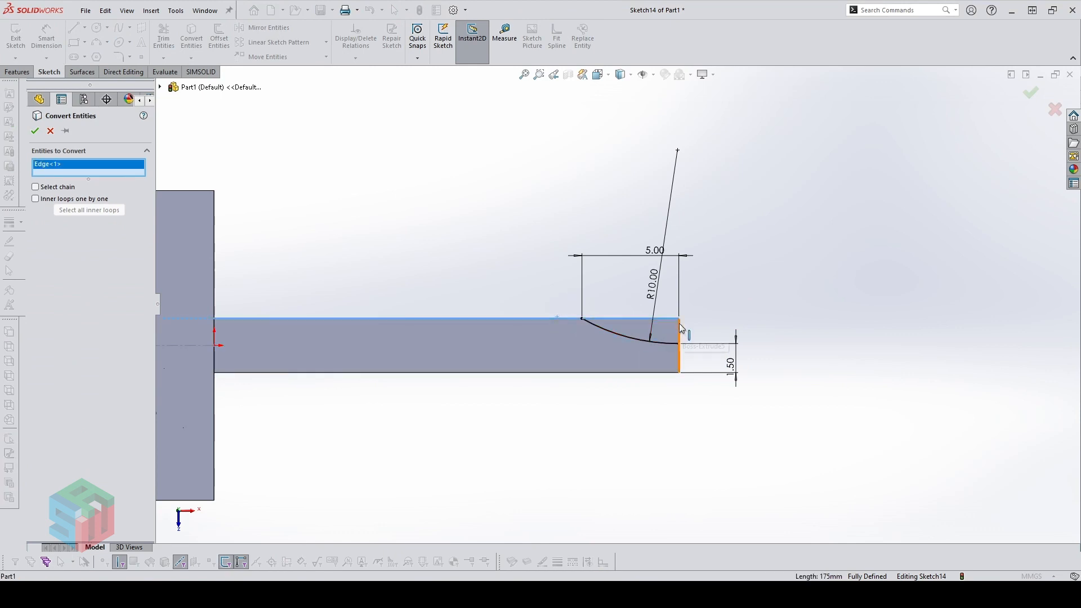
pyautogui.click(679, 324)
pyautogui.press('Return')
# Trim the converted rod edge lines outside the relief profile, leaving a closed region between the arc and the rod's corner
pyautogui.scroll(-1, 745, 299)
pyautogui.click(164, 38)
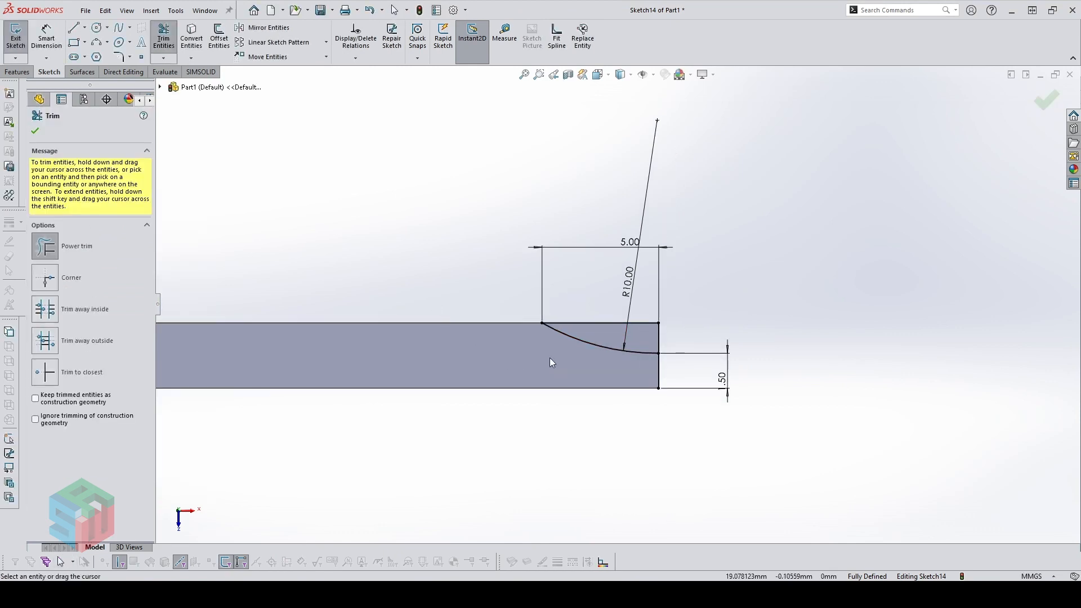
pyautogui.moveTo(639, 372); pyautogui.dragTo(678, 378)
pyautogui.press('Escape')
pyautogui.scroll(2, 573, 346)
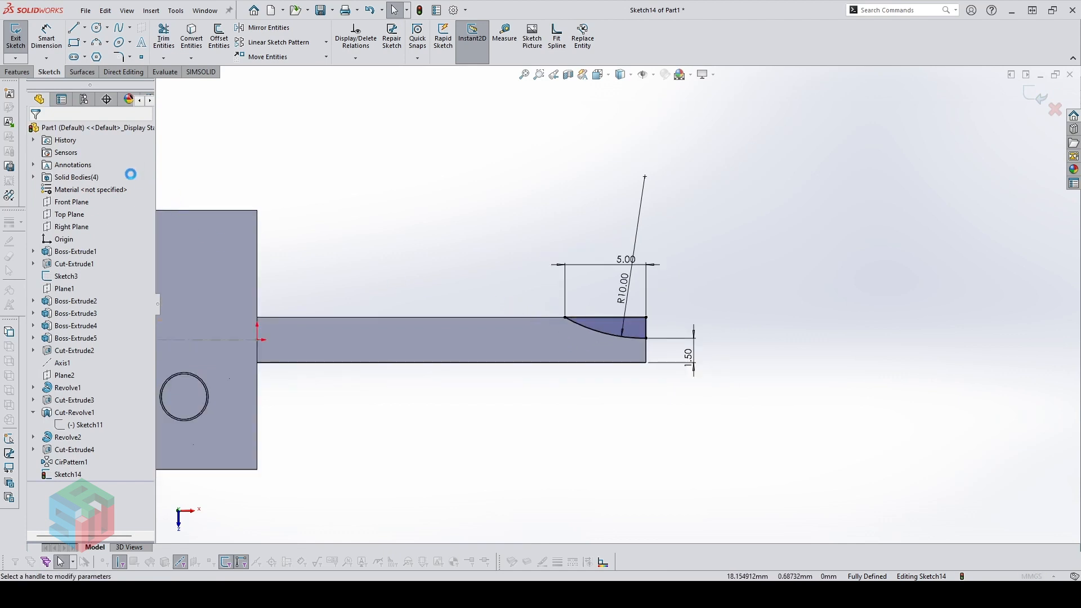
# Cut-extrude the relief profile Through All, limiting the feature scope to the slider and depth rod body
pyautogui.click(101, 198)
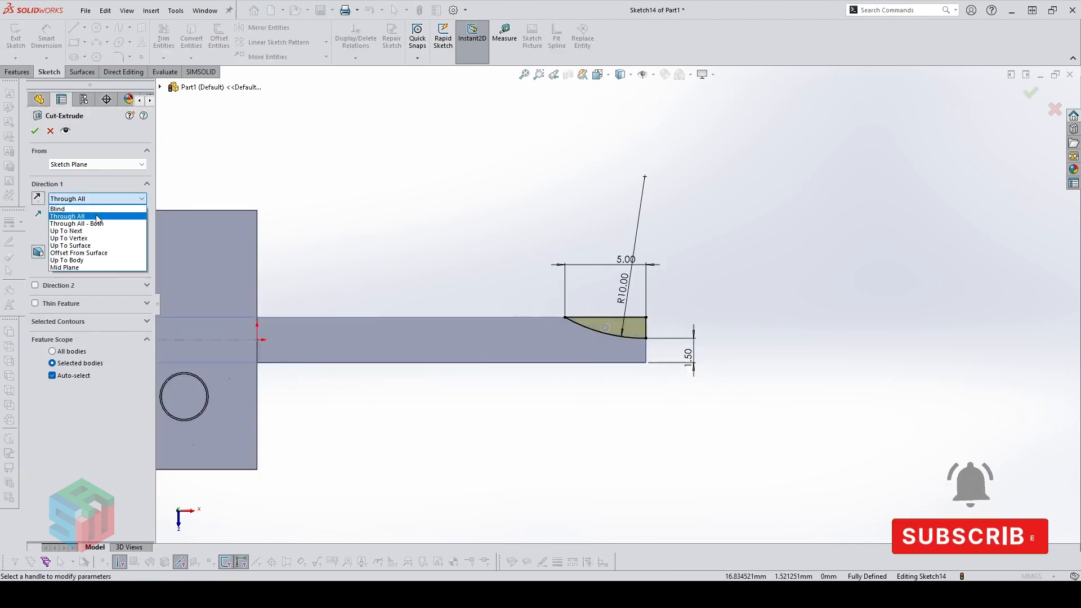
pyautogui.click(98, 219)
pyautogui.click(52, 376)
pyautogui.click(375, 341)
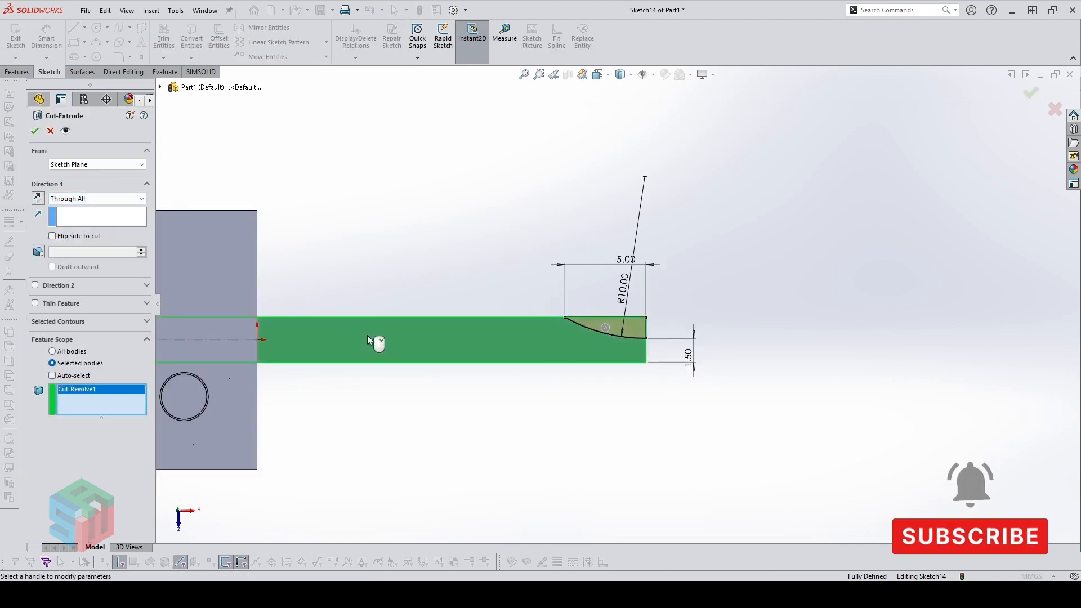
pyautogui.rightClick(424, 253)
# Hide the slider profile sketch that shows over the caliper in the front view
pyautogui.scroll(3, 584, 374)
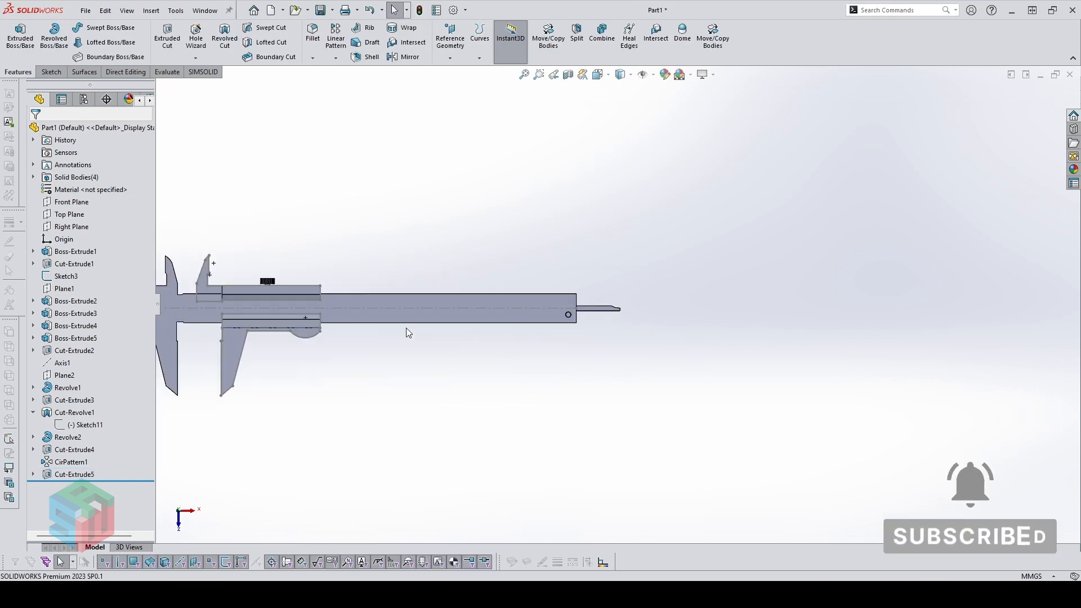
pyautogui.scroll(-3, 516, 316)
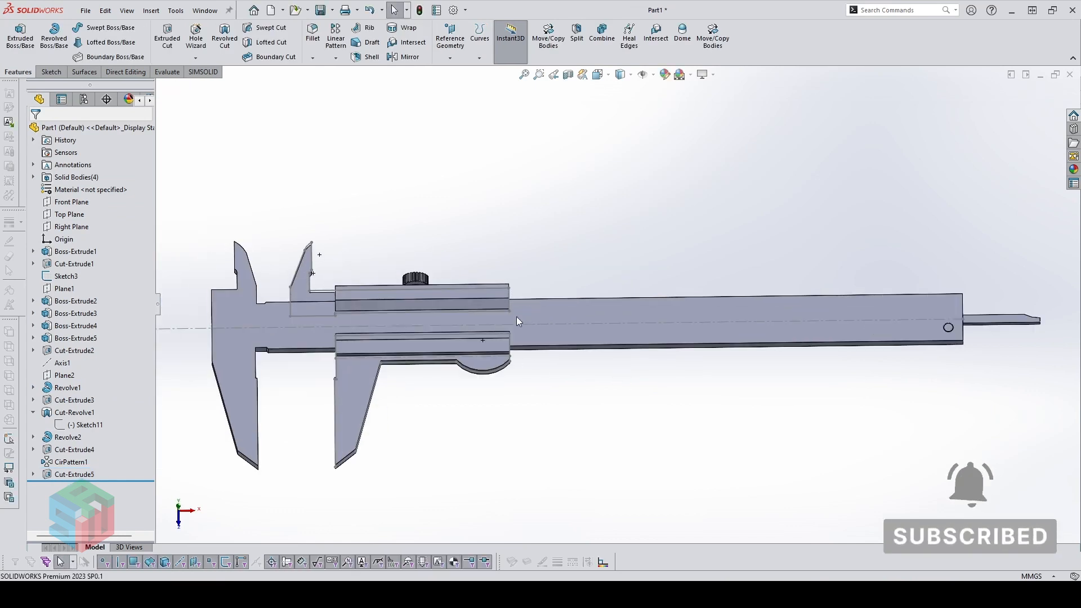
pyautogui.moveTo(491, 336); pyautogui.dragTo(518, 344, button='middle')
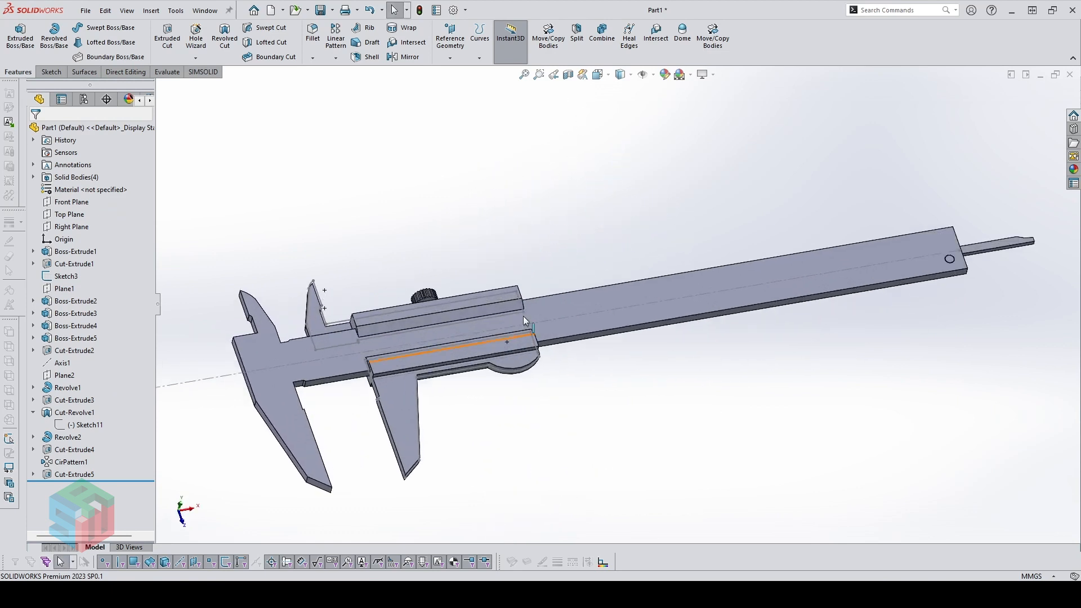
pyautogui.hotkey('ctrl', '1')
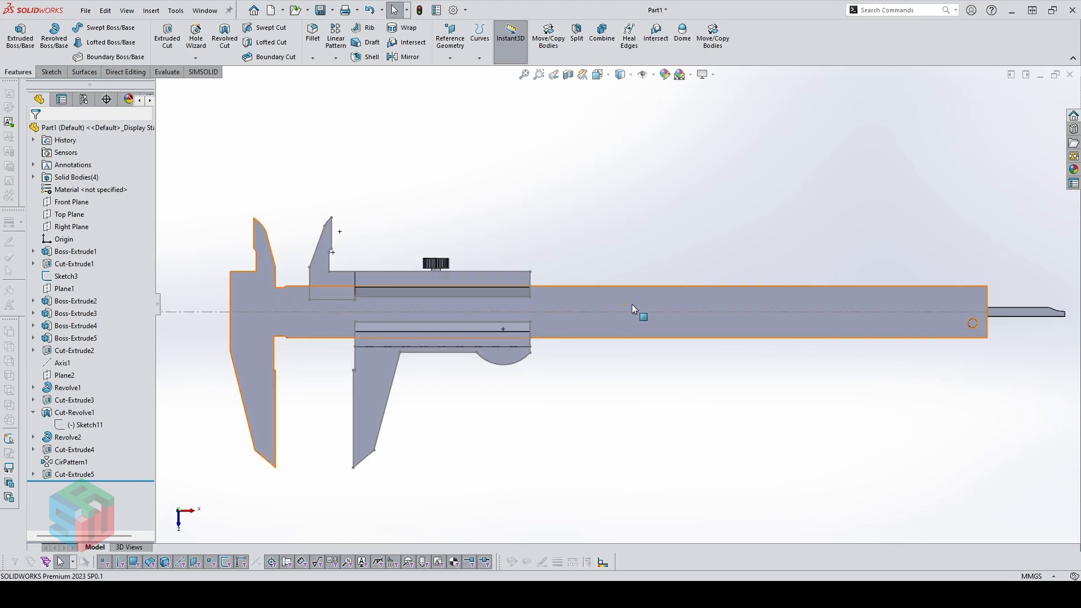
pyautogui.scroll(-2, 481, 309)
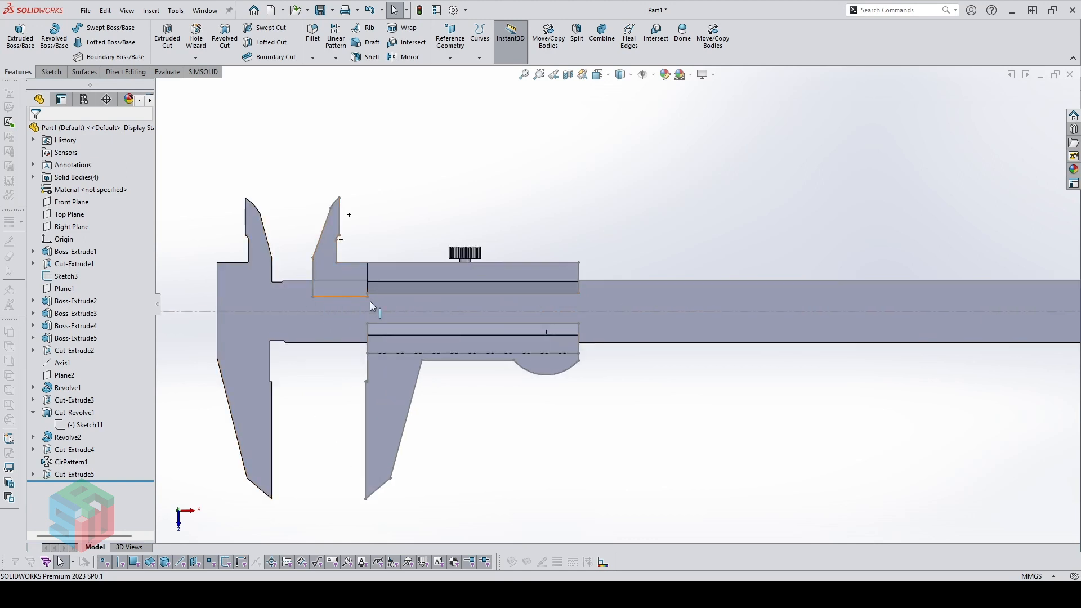
pyautogui.click(350, 299)
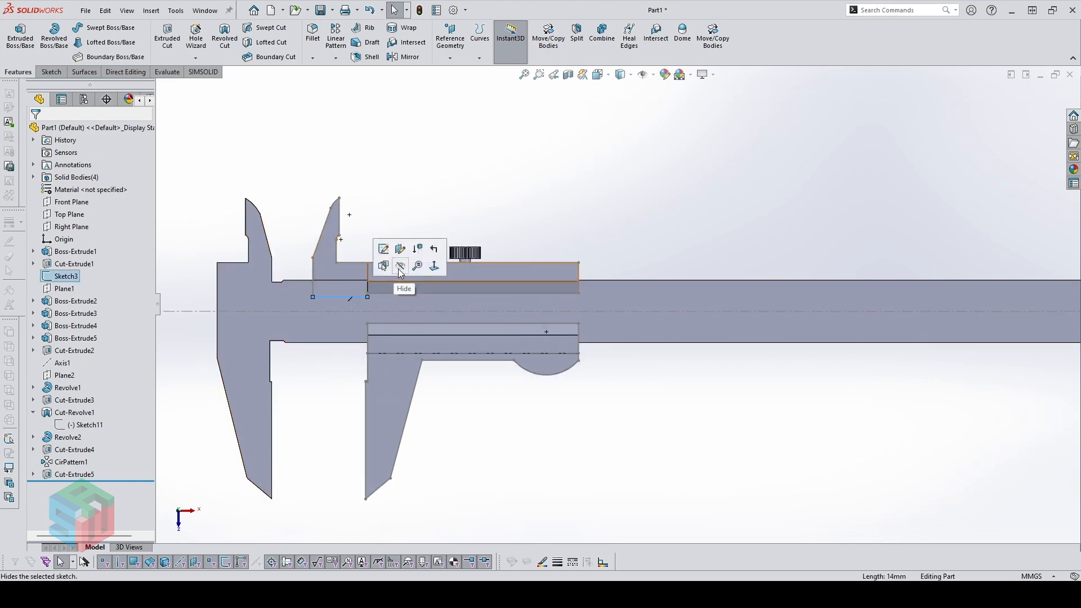
pyautogui.click(423, 235)
pyautogui.scroll(3, 640, 256)
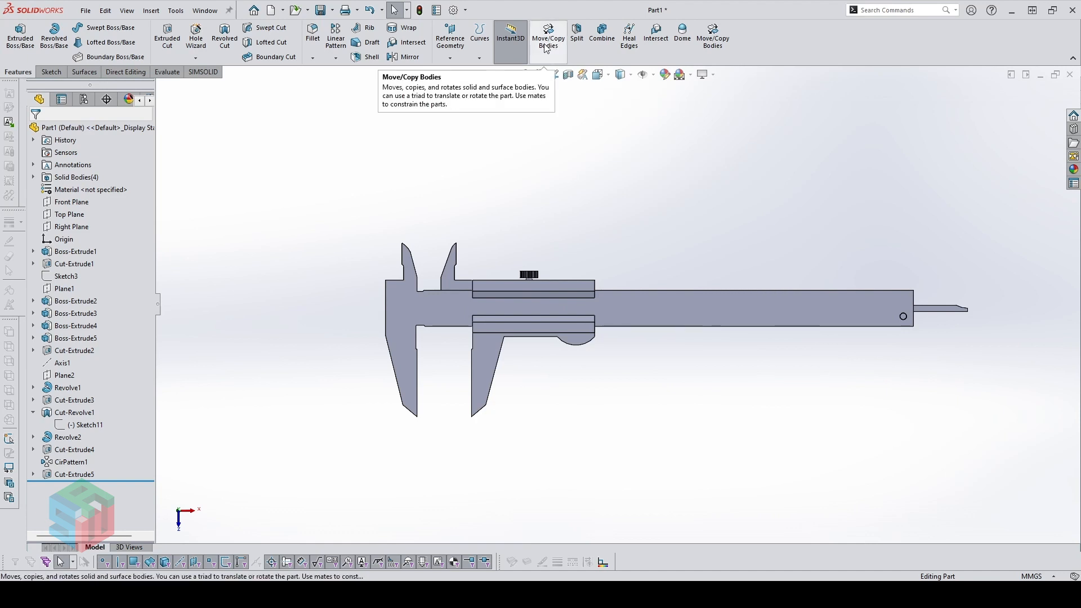
# Move the slider body and the thumb wheel body 24 mm in the reversed X direction so the jaws close
pyautogui.click(908, 11)
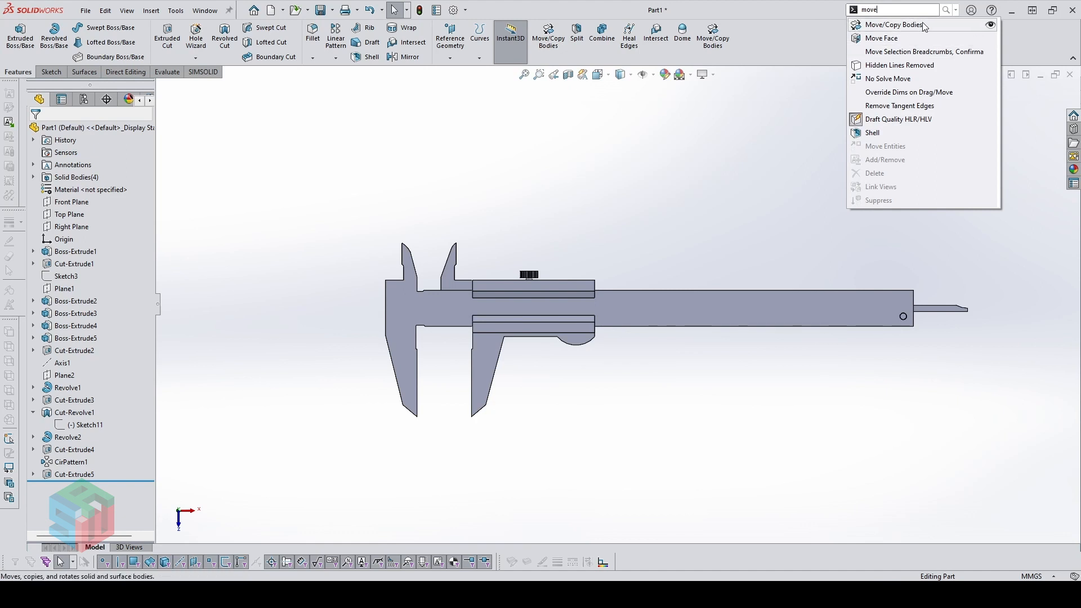
pyautogui.click(926, 31)
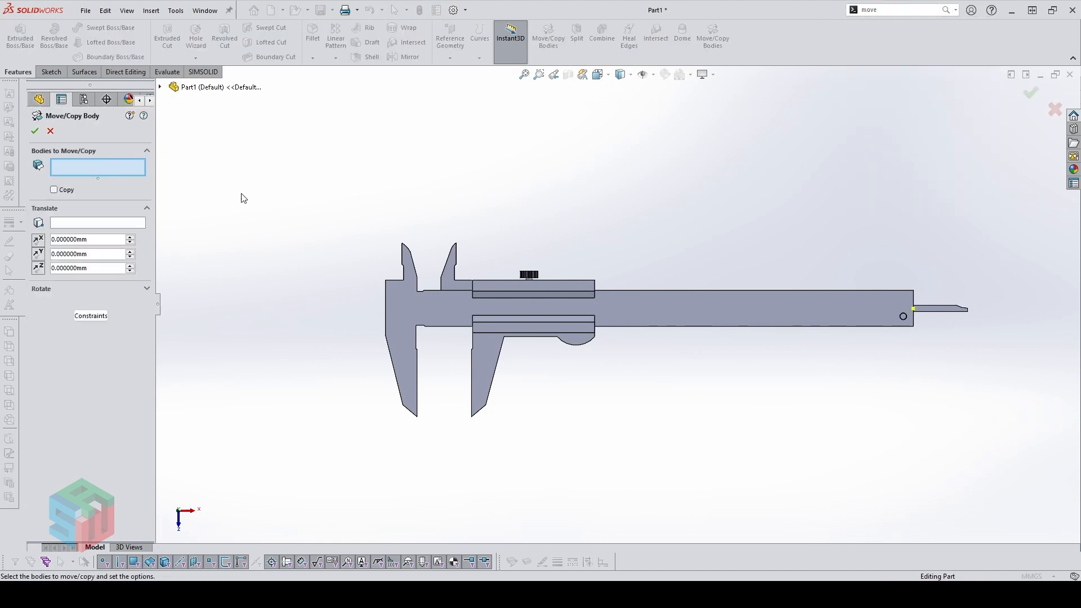
pyautogui.click(523, 274)
pyautogui.click(519, 276)
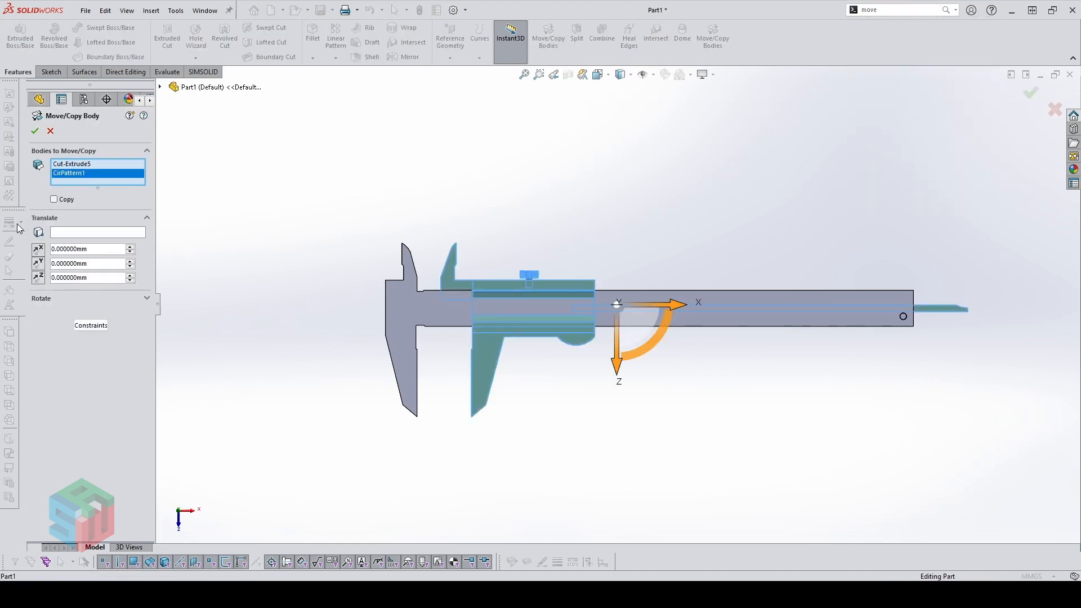
pyautogui.click(73, 231)
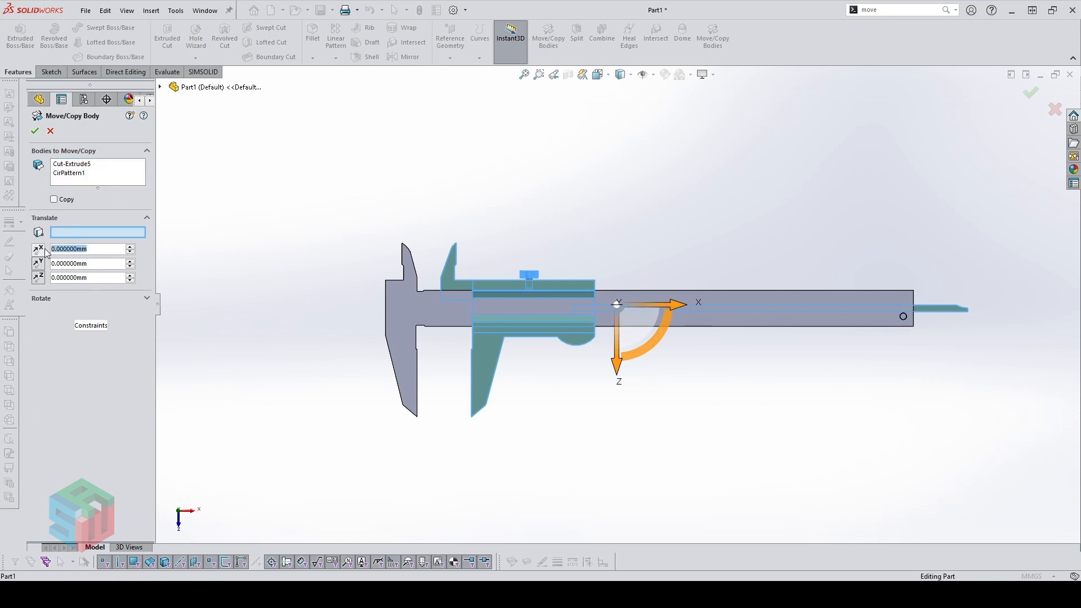
pyautogui.press('Return')
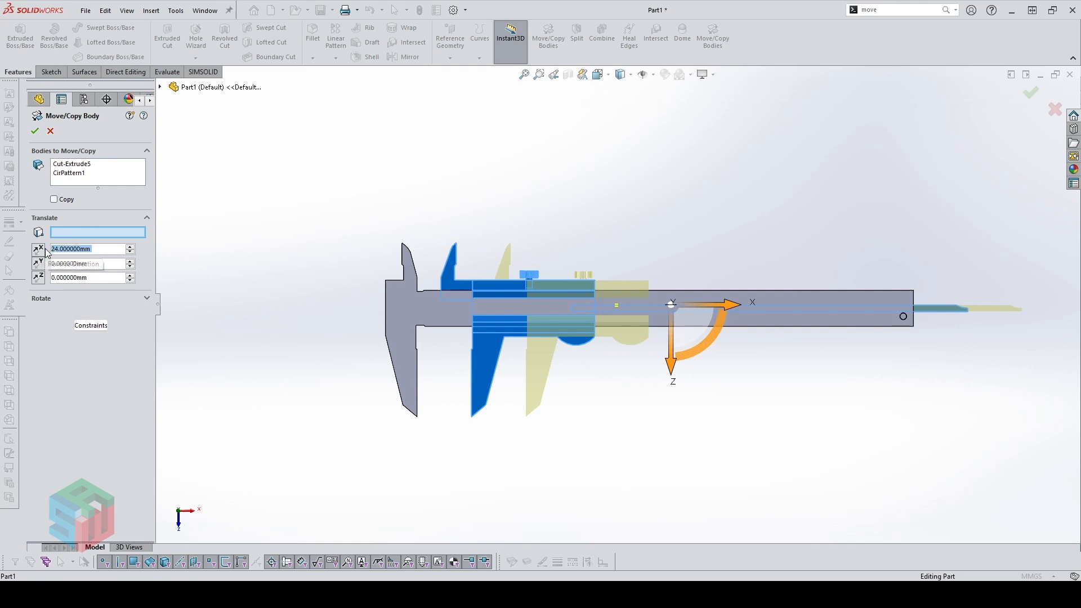
pyautogui.click(41, 252)
pyautogui.scroll(-3, 585, 310)
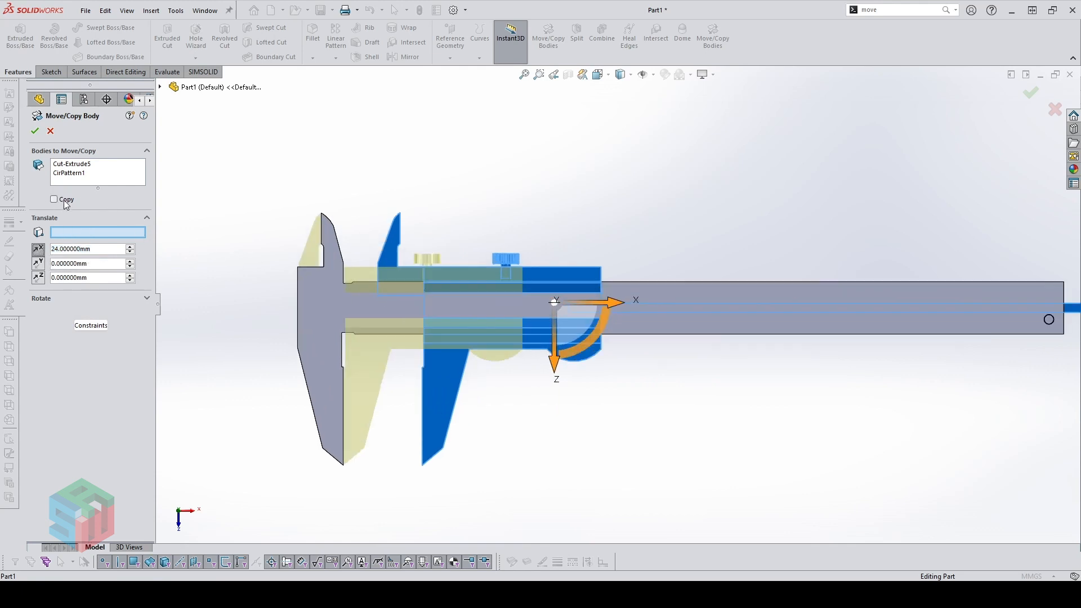
pyautogui.click(37, 133)
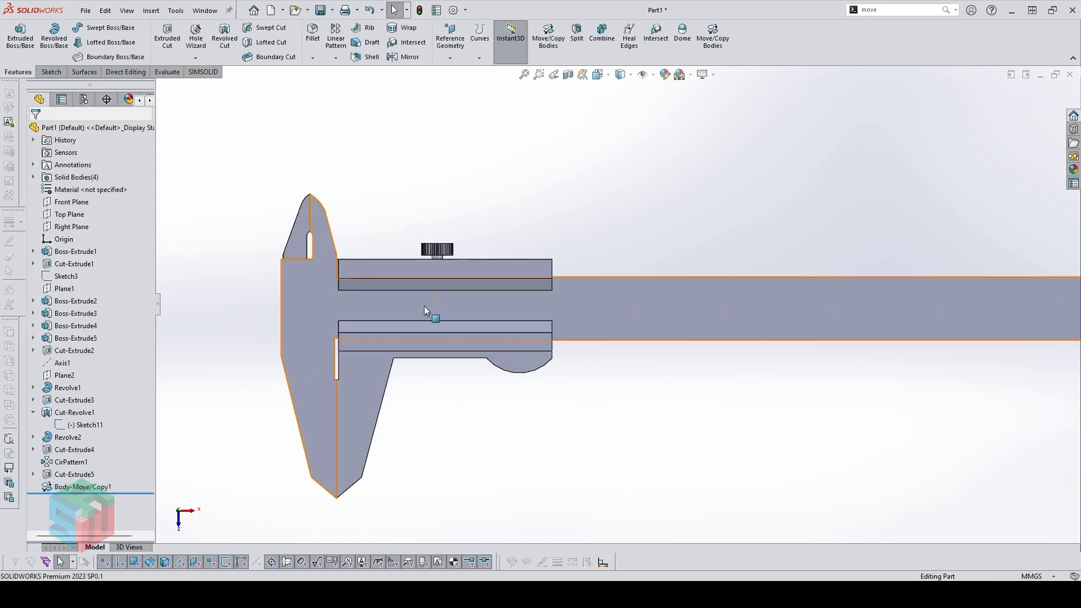
# Roll the model history back to just before the body move
pyautogui.press('z')
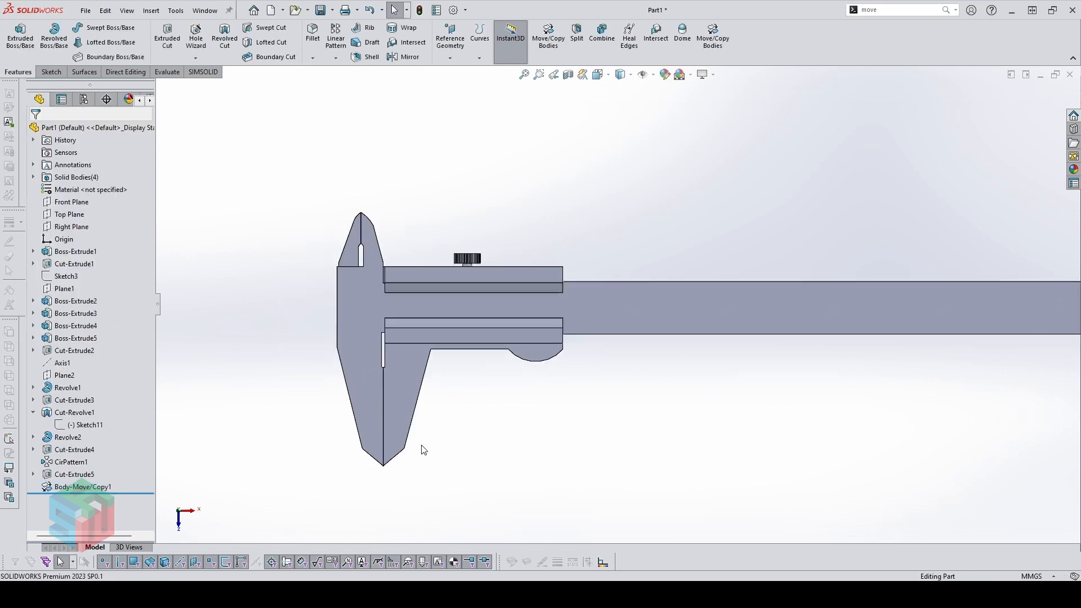
pyautogui.scroll(-1, 423, 449)
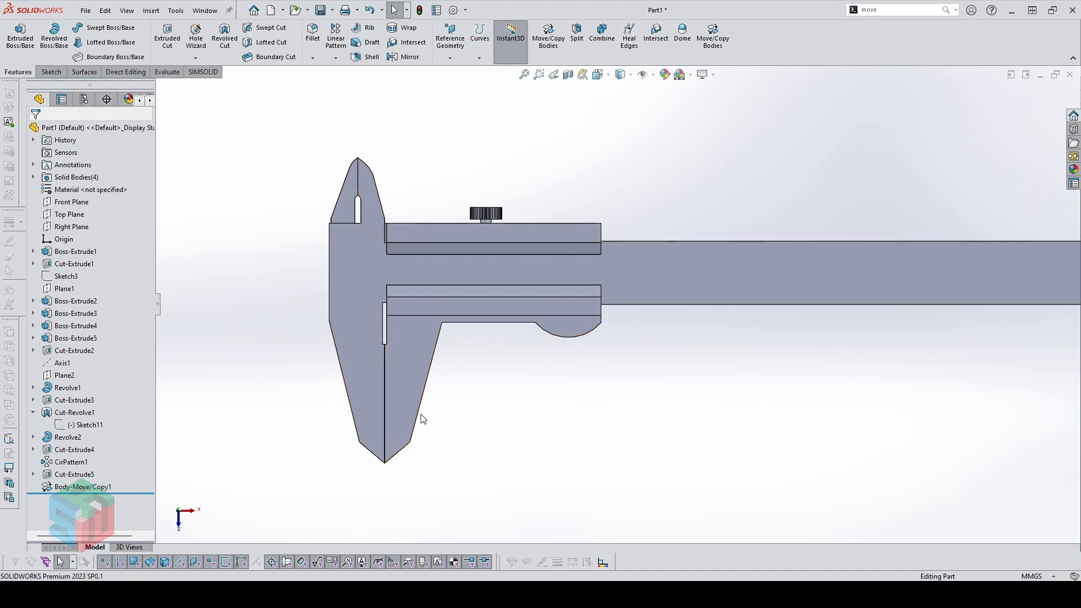
pyautogui.scroll(-2, 314, 452)
pyautogui.moveTo(144, 494); pyautogui.dragTo(143, 485)
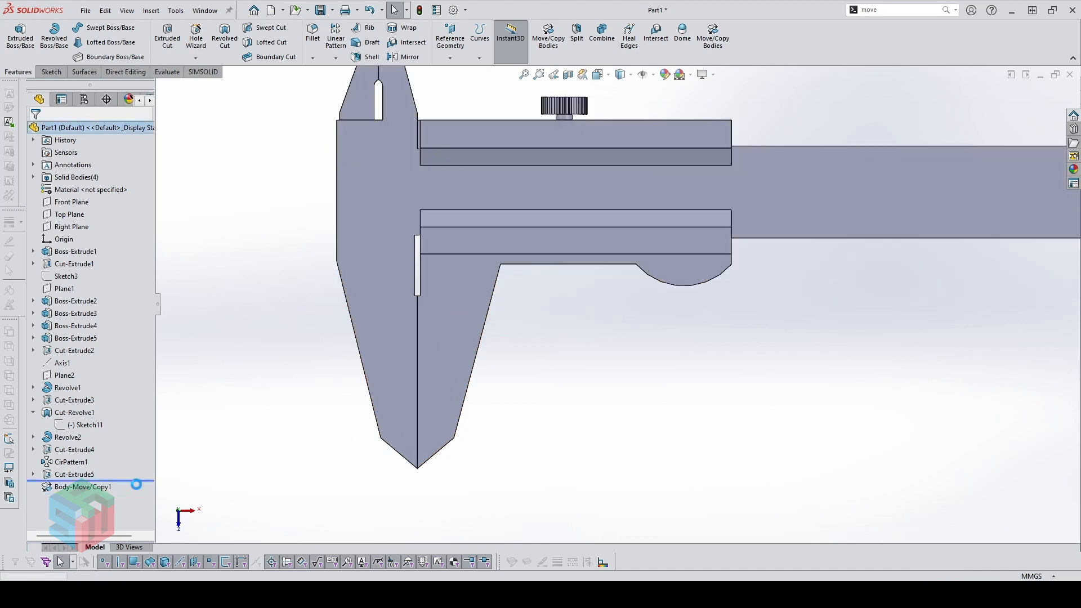
pyautogui.scroll(2, 625, 317)
pyautogui.scroll(-1, 628, 317)
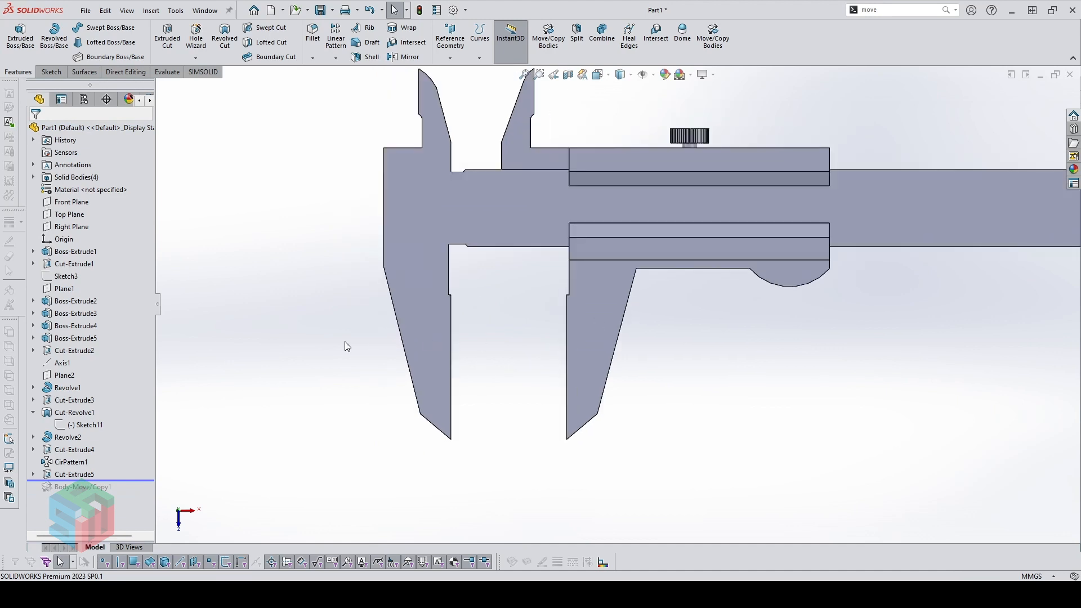
# Show the main beam's profile sketch, Sketch1, and the slider's profile sketch, Sketch3, over the model
pyautogui.click(70, 252)
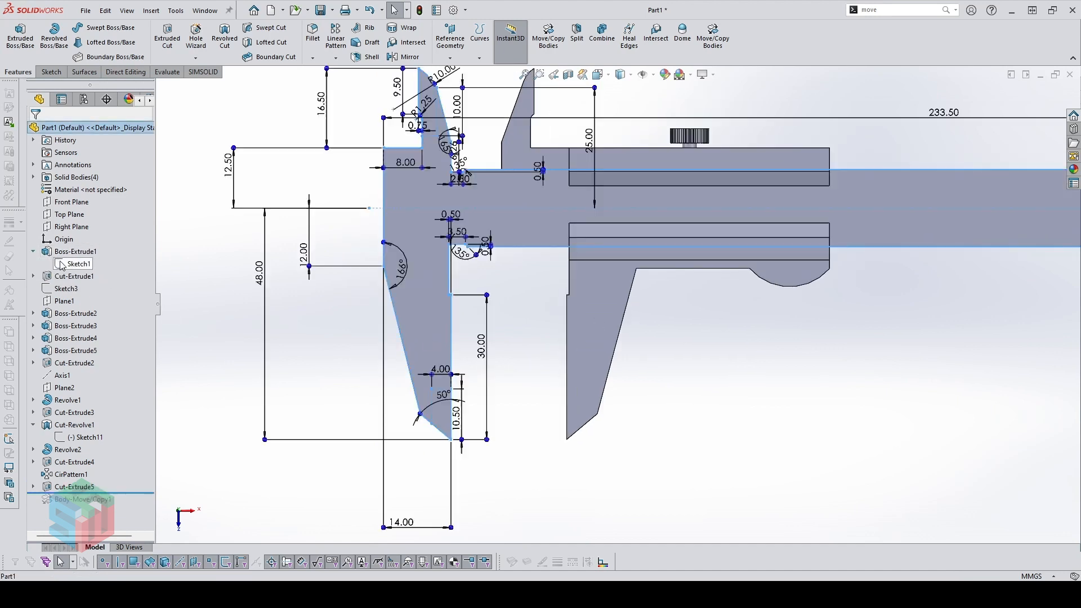
pyautogui.click(188, 286)
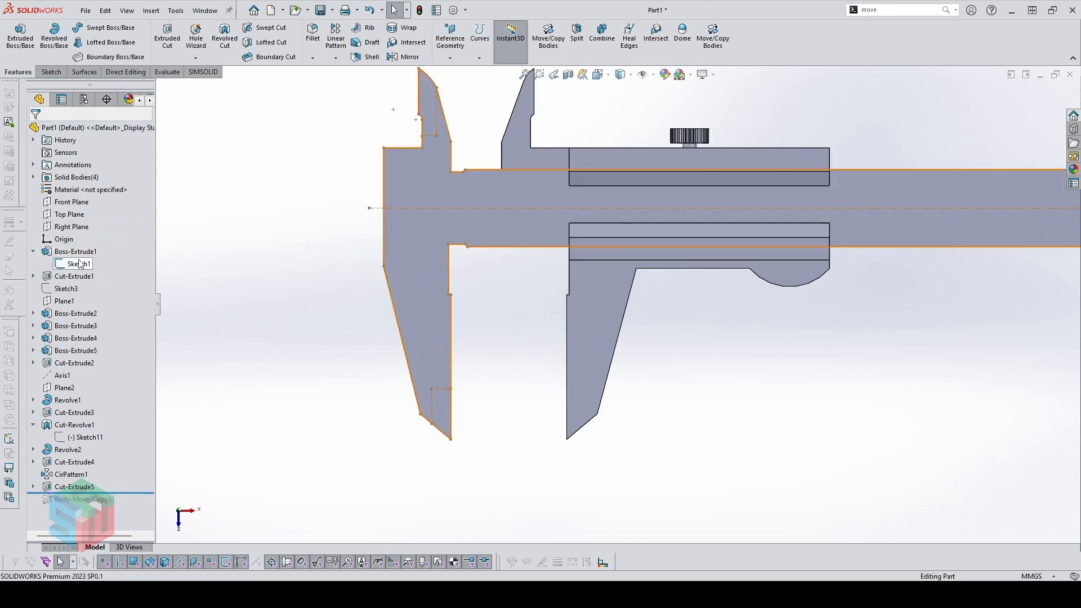
pyautogui.click(46, 277)
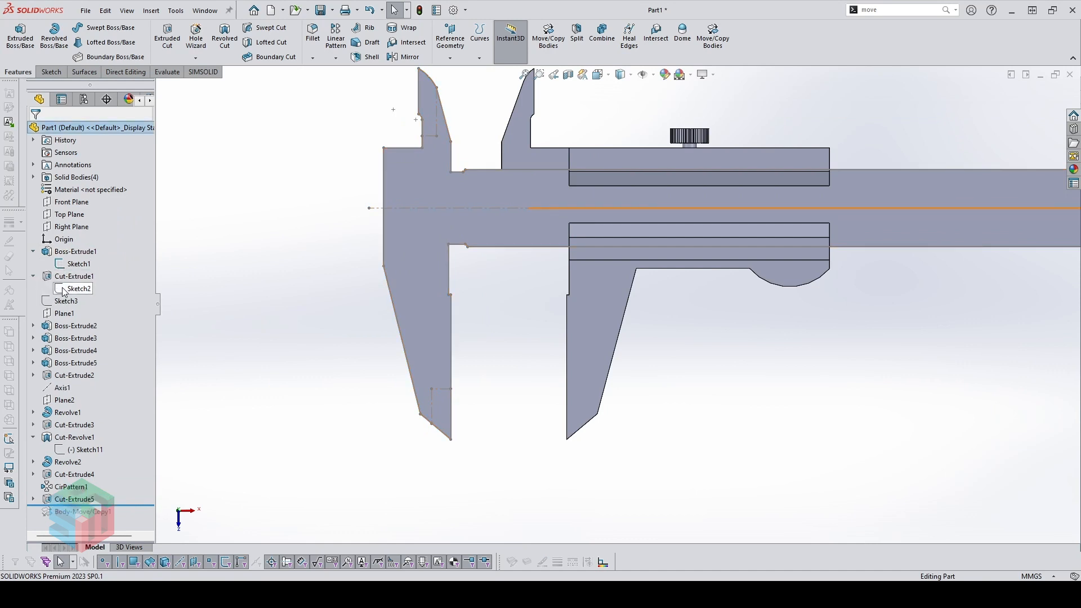
pyautogui.click(34, 326)
pyautogui.click(79, 338)
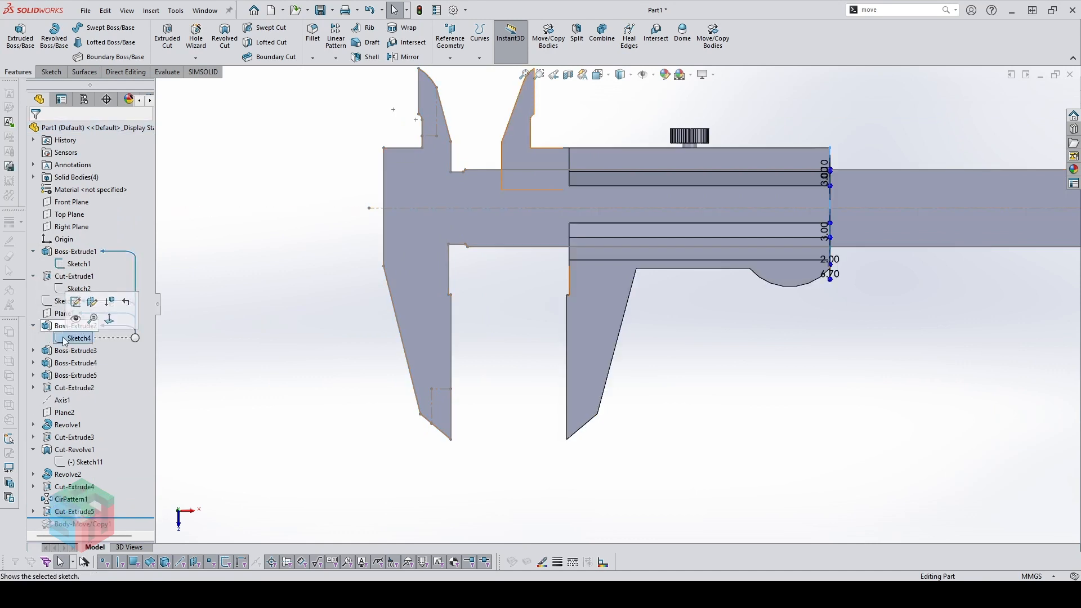
pyautogui.click(47, 297)
pyautogui.click(245, 322)
pyautogui.scroll(-2, 620, 372)
pyautogui.scroll(1, 621, 326)
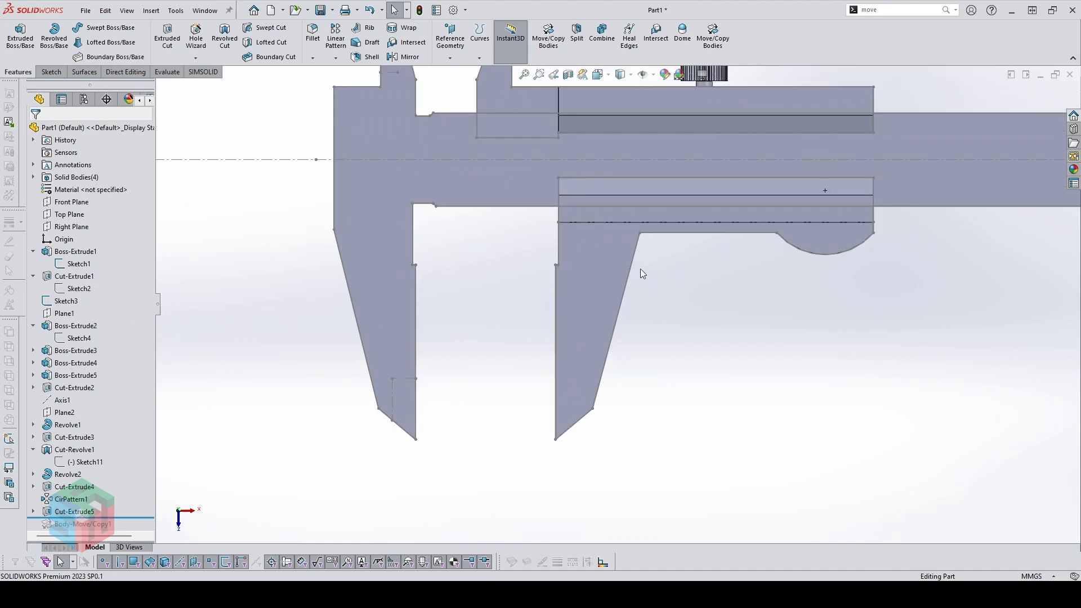
pyautogui.scroll(1, 643, 274)
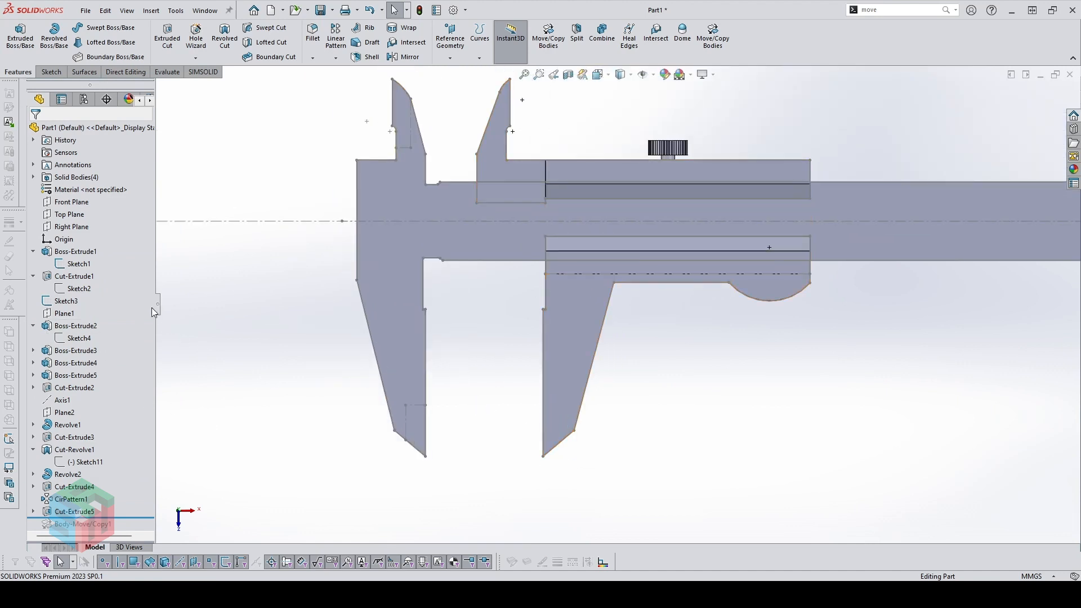
pyautogui.scroll(1, 653, 271)
pyautogui.scroll(-1, 656, 270)
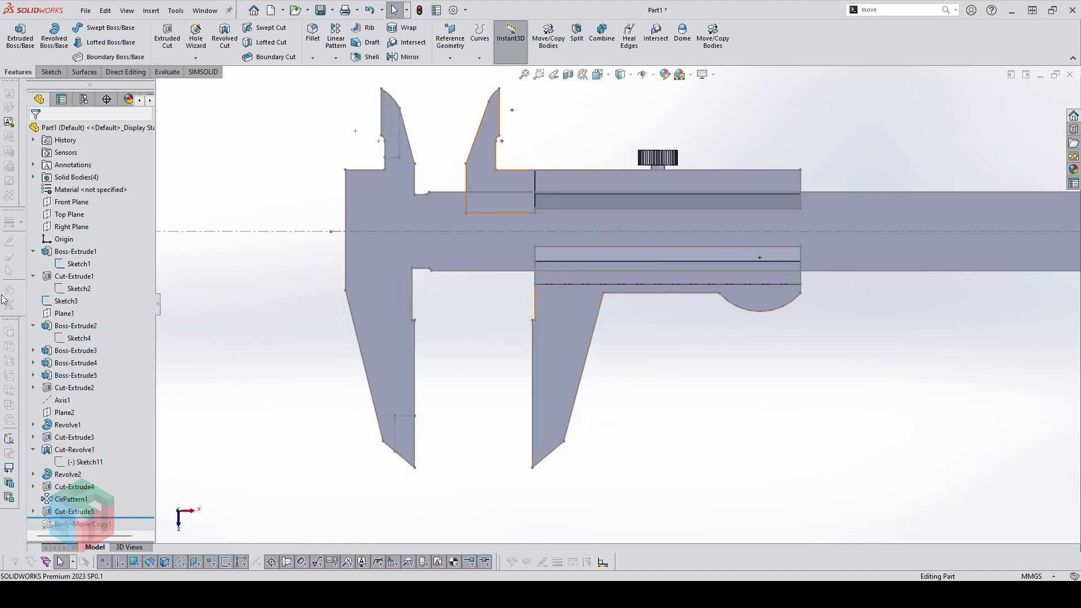
# In Sketch3, draw a horizontal construction line about 2.4 mm long from the movable jaw's inner edge, continuing vertically past the jaw tip
pyautogui.click(67, 300)
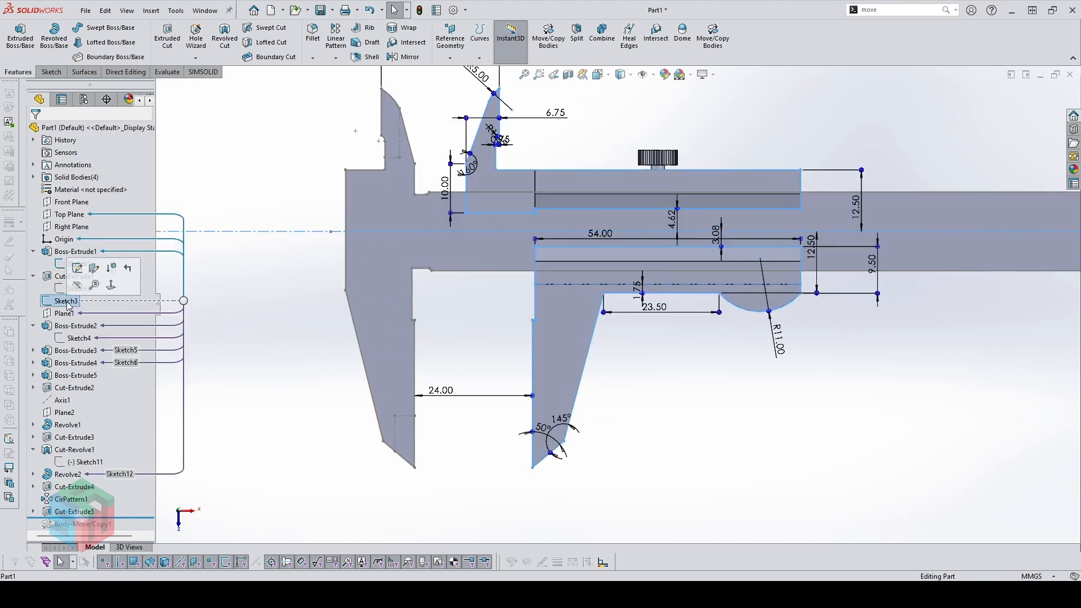
pyautogui.click(77, 268)
pyautogui.scroll(-1, 645, 386)
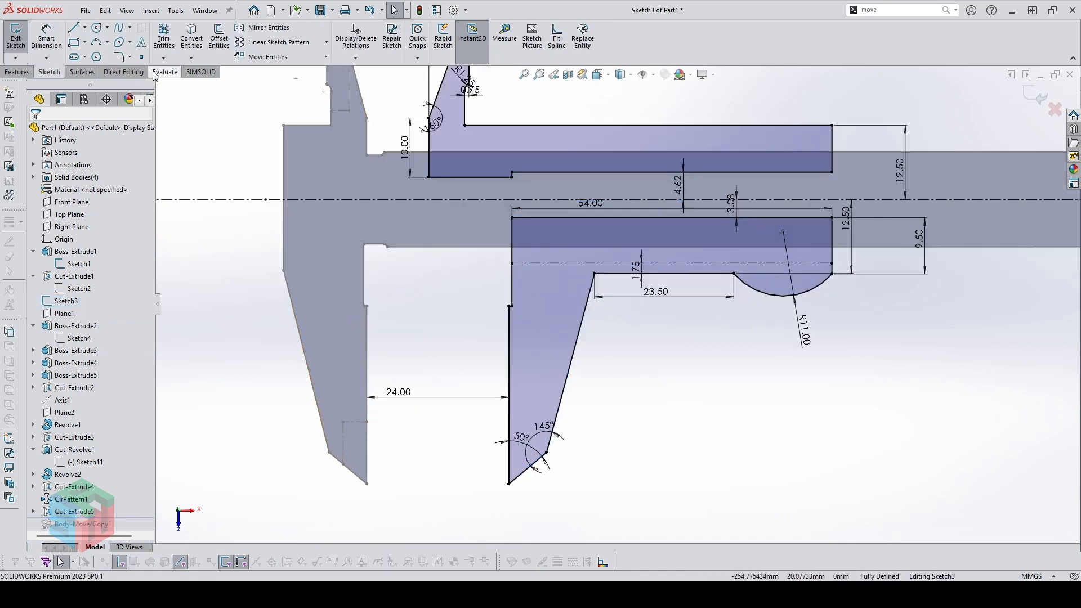
pyautogui.click(84, 27)
pyautogui.click(101, 73)
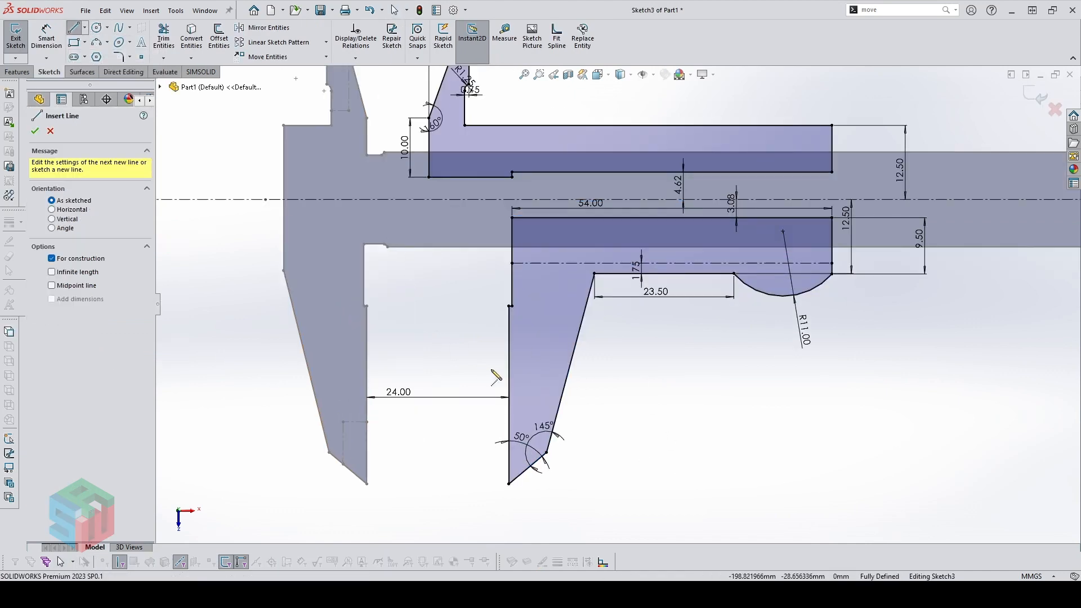
pyautogui.click(509, 377)
pyautogui.click(522, 378)
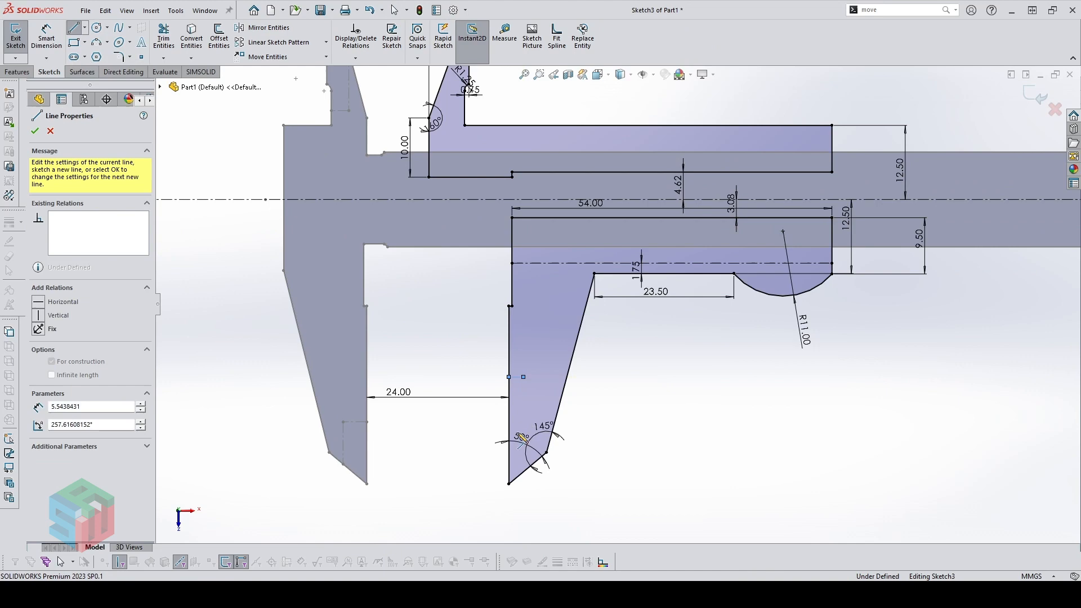
pyautogui.click(523, 514)
# Trim the vertical construction line where it extends past the movable jaw's slanted tip edge
pyautogui.press('t')
pyautogui.moveTo(536, 495); pyautogui.dragTo(521, 504)
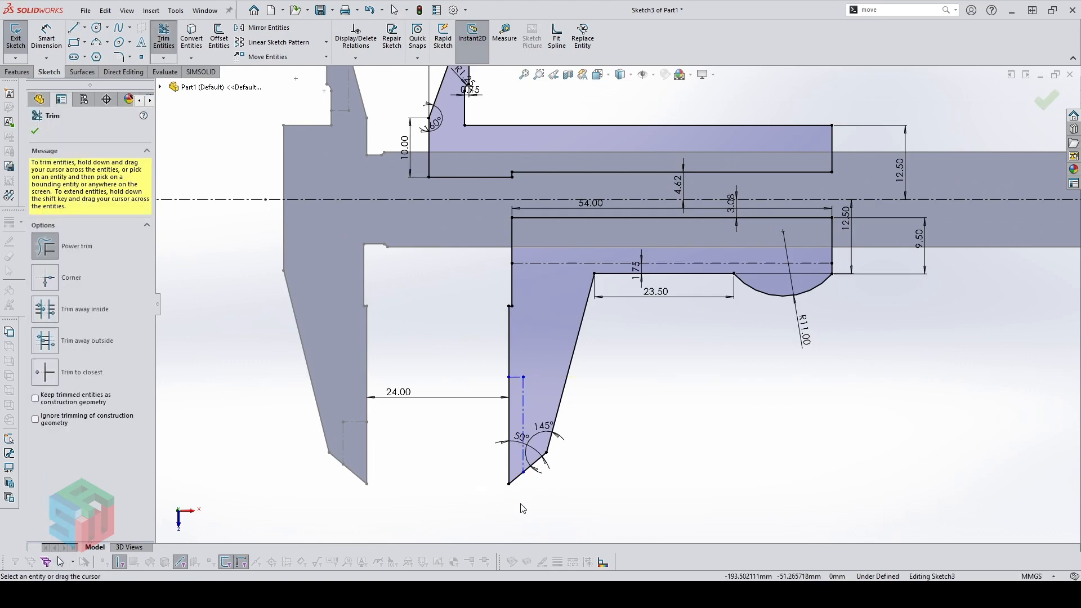
pyautogui.click(515, 381)
pyautogui.press('Escape')
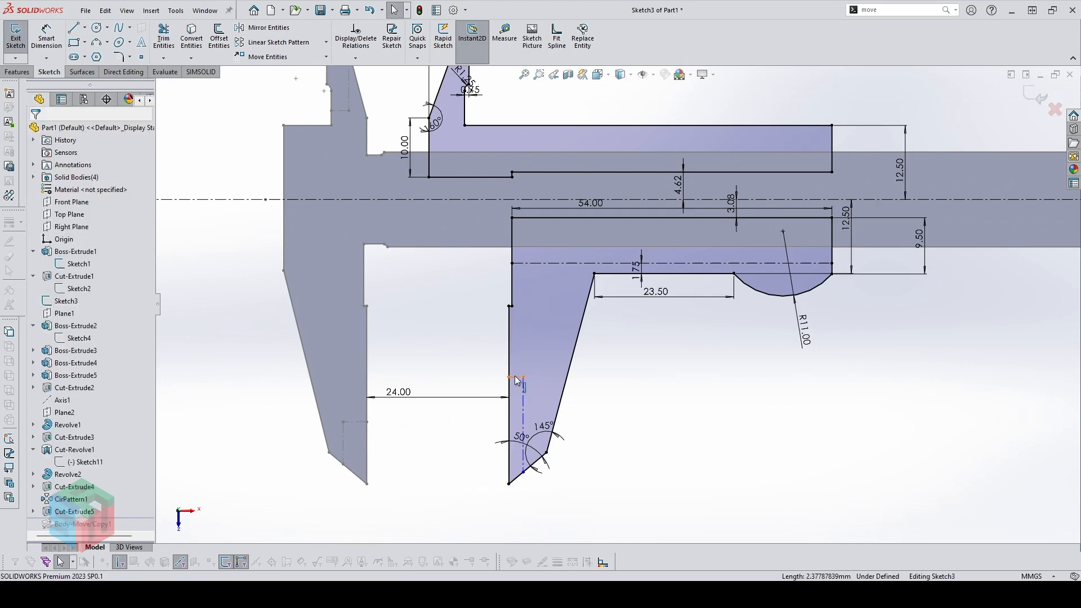
# Make the movable jaw's horizontal construction line collinear with the fixed jaw's horizontal tip construction line
pyautogui.click(516, 377)
pyautogui.keyDown('ctrl'); pyautogui.click(359, 422); pyautogui.keyUp('ctrl')
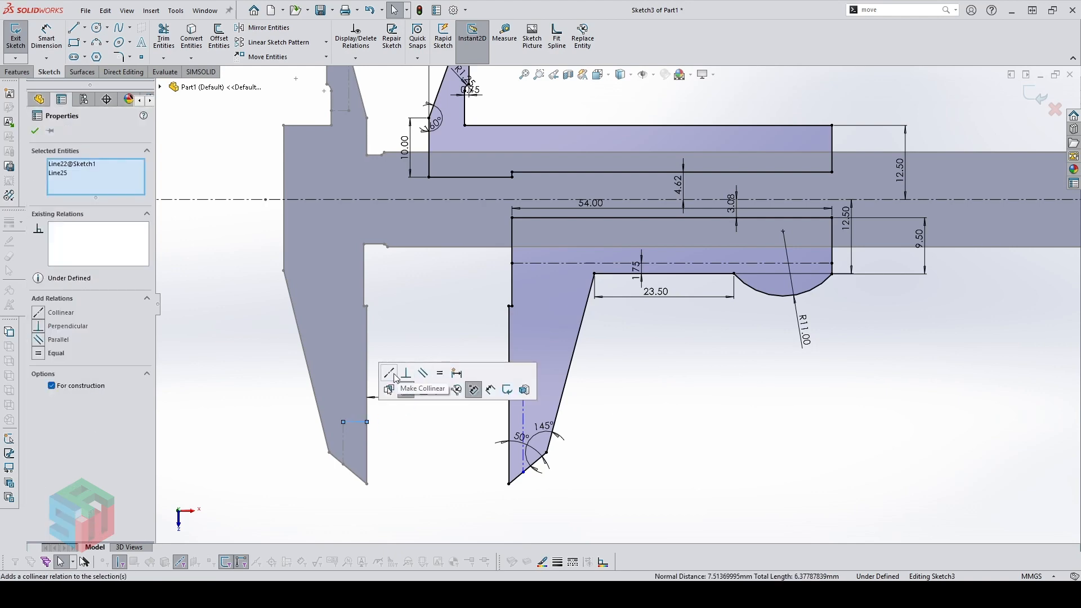
pyautogui.click(495, 384)
# Dimension the vertical construction line 4 mm from the movable jaw's inner edge
pyautogui.press('d')
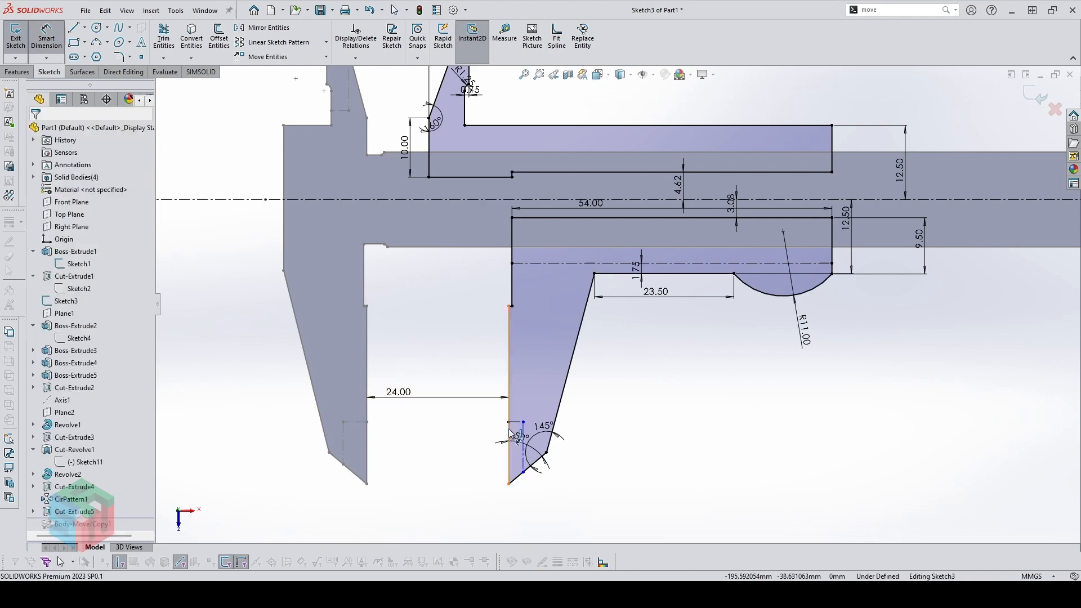
pyautogui.click(510, 433)
pyautogui.click(523, 445)
pyautogui.click(541, 400)
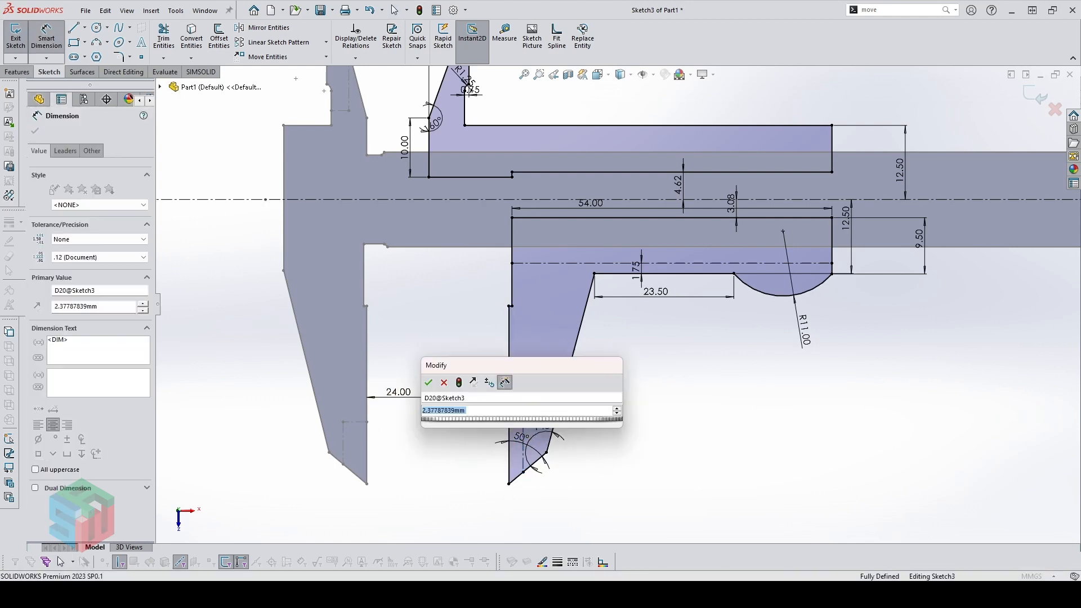
pyautogui.write('4')
pyautogui.press('Return')
pyautogui.press('Escape')
# Draw construction lines on the upper movable jaw: vertical down from the tip arc's end, continuing horizontally about 5.4 mm past the jaw's straight edge
pyautogui.press('f')
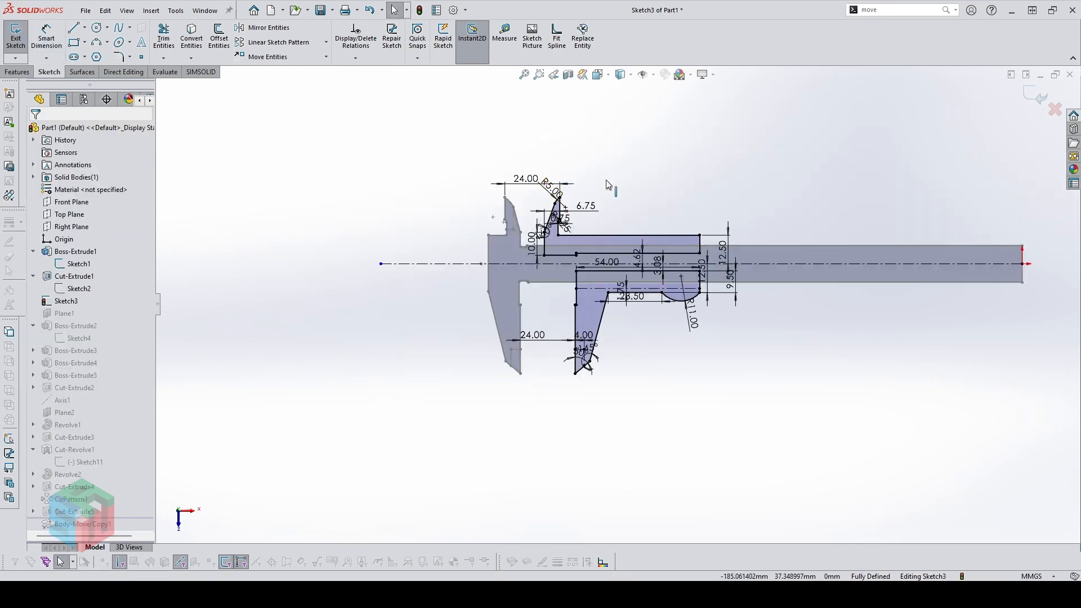
pyautogui.scroll(4, 586, 225)
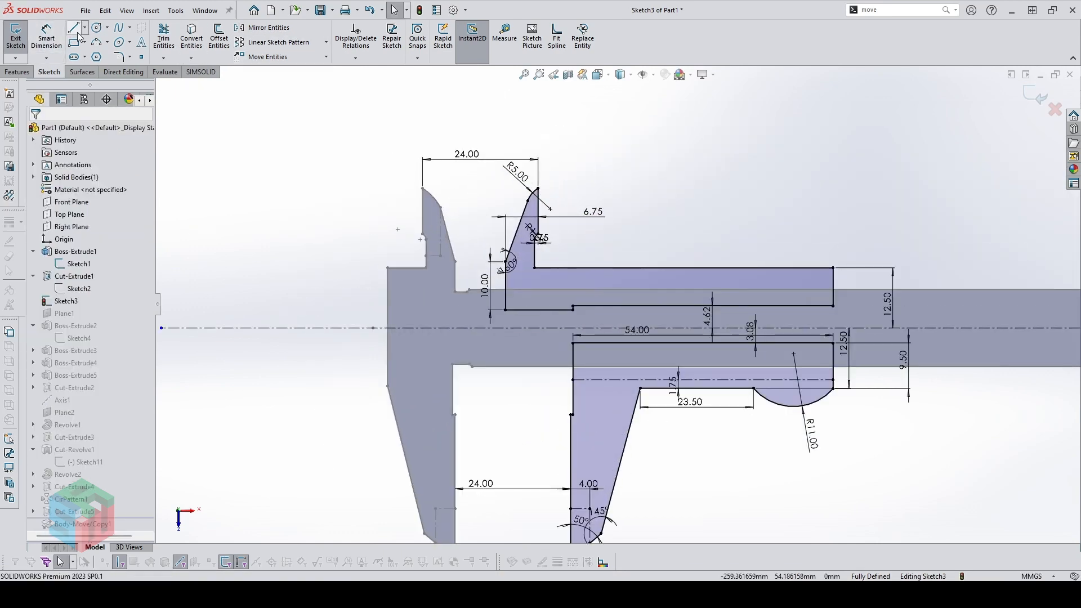
pyautogui.click(84, 28)
pyautogui.click(90, 54)
pyautogui.scroll(3, 482, 186)
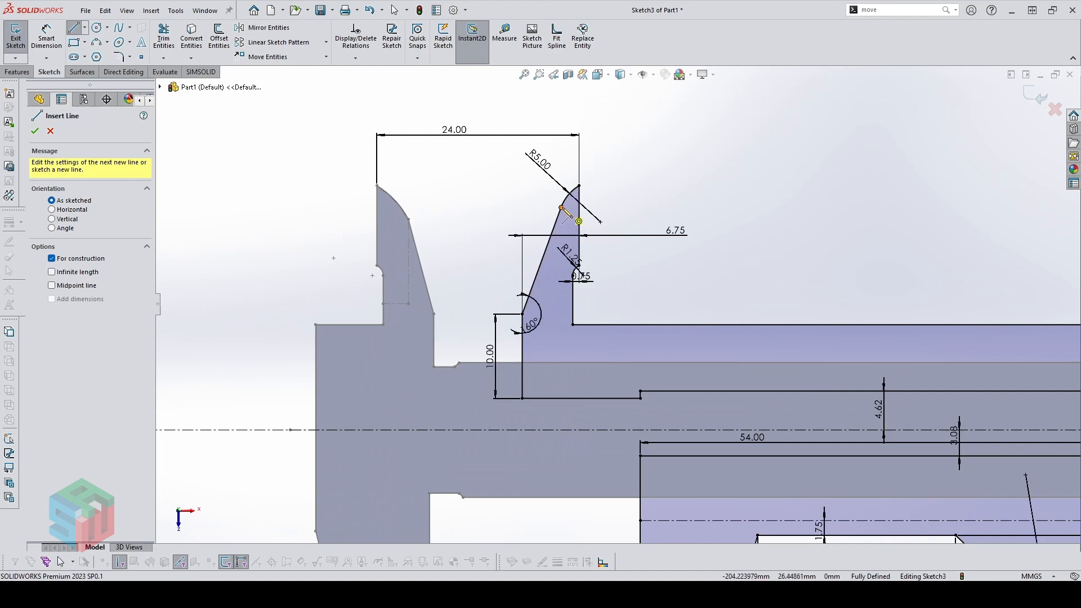
pyautogui.click(560, 250)
pyautogui.click(607, 250)
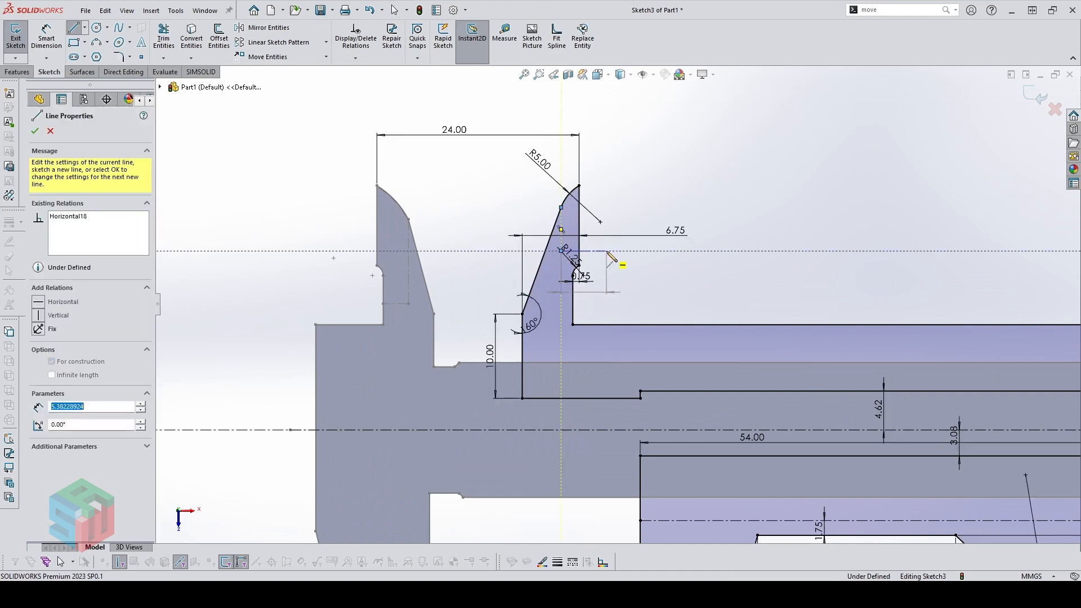
pyautogui.press('Escape')
# Trim the horizontal construction line where it extends past the upper movable jaw's straight edge
pyautogui.press('t')
pyautogui.moveTo(598, 244); pyautogui.dragTo(592, 259)
pyautogui.press('Escape')
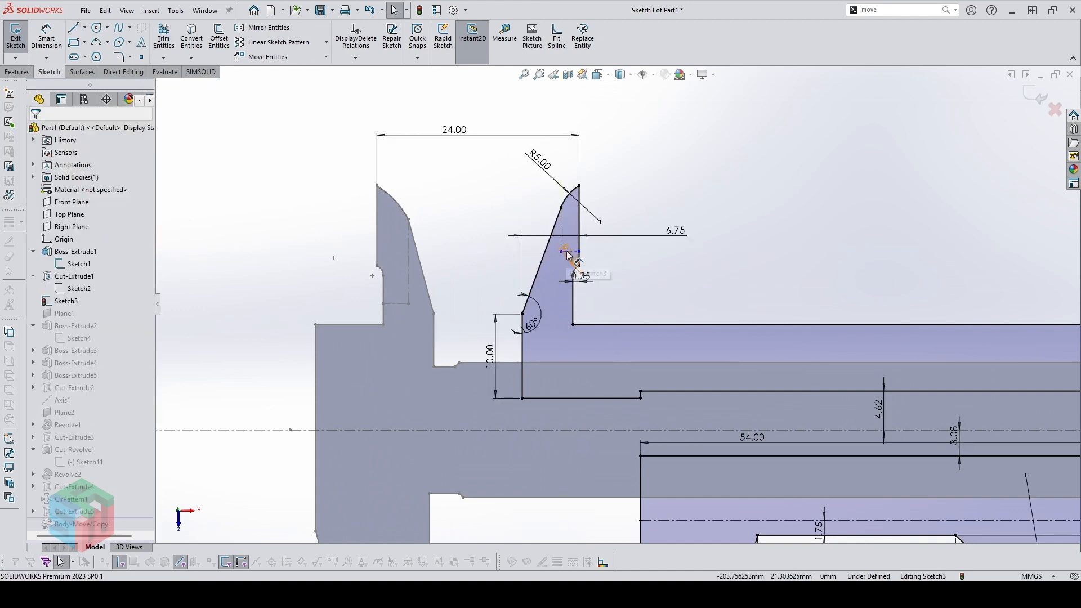
# Make the upper movable jaw's horizontal construction line collinear with the matching construction line on the fixed upper jaw
pyautogui.scroll(2, 568, 255)
pyautogui.click(572, 260)
pyautogui.keyDown('ctrl'); pyautogui.click(197, 374); pyautogui.keyUp('ctrl')
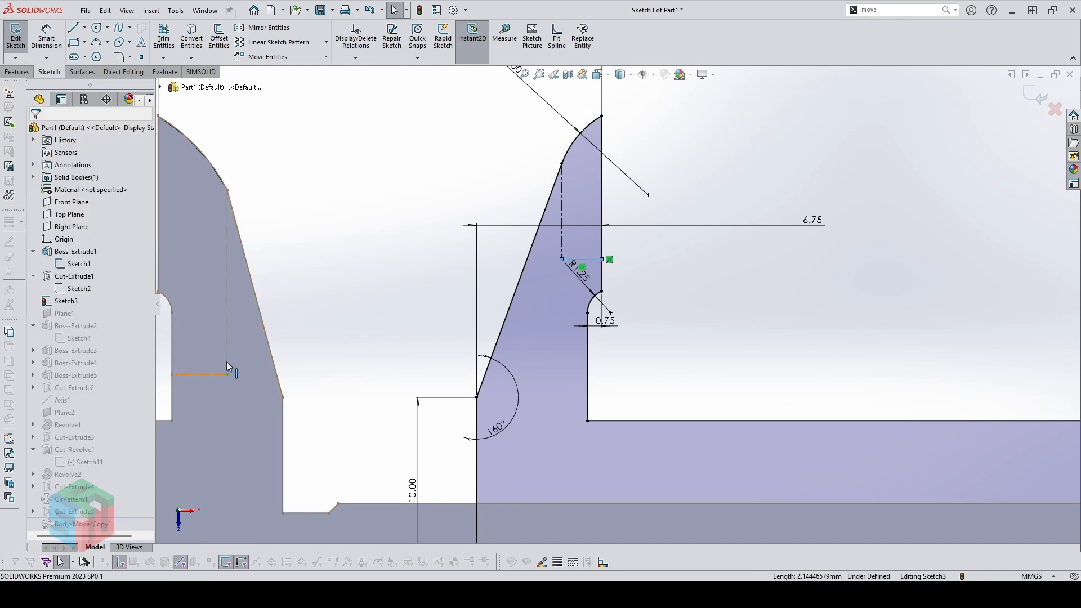
pyautogui.click(240, 325)
# Delete the coincident relation at the horizontal construction line's free end, attach that end to the jaw's recessed edge, and close the sketch
pyautogui.scroll(3, 694, 344)
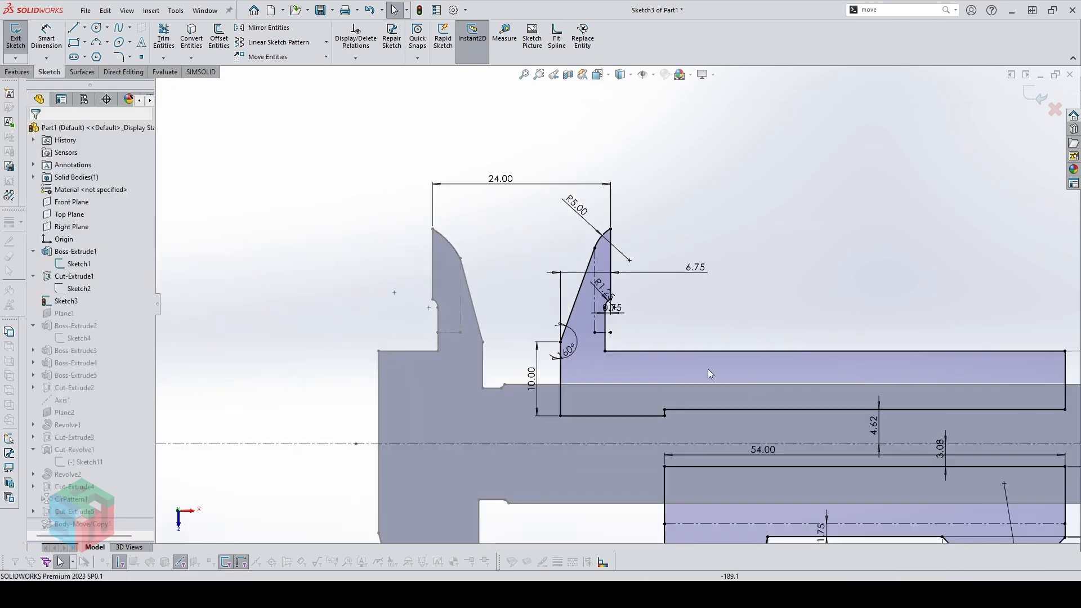
pyautogui.scroll(-2, 707, 370)
pyautogui.click(644, 337)
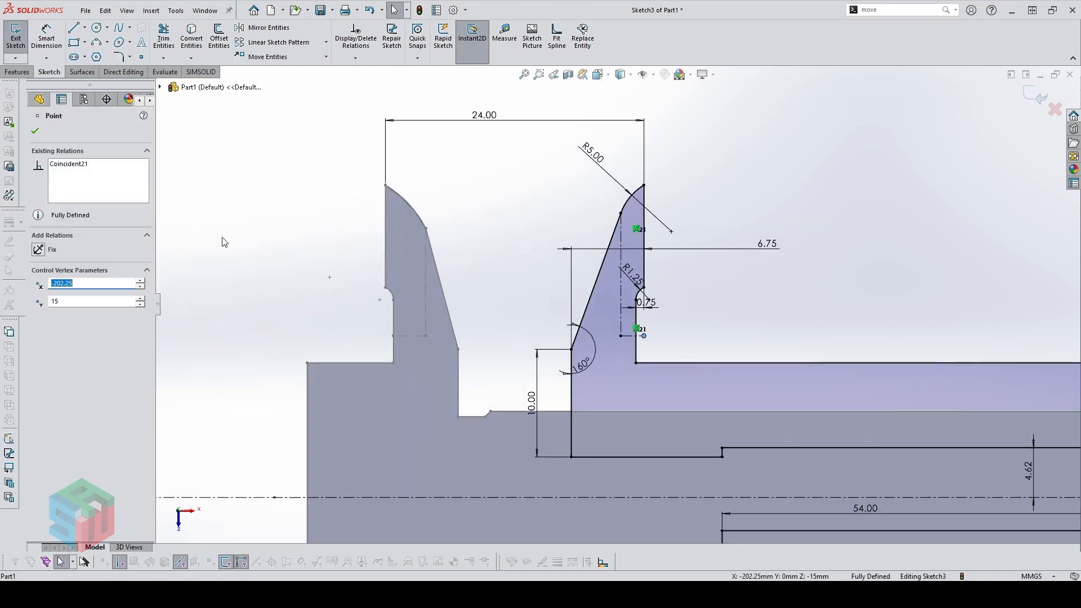
pyautogui.rightClick(92, 169)
pyautogui.click(108, 177)
pyautogui.scroll(-2, 683, 324)
pyautogui.click(679, 327)
pyautogui.moveTo(622, 344); pyautogui.dragTo(614, 342)
pyautogui.scroll(10, 666, 357)
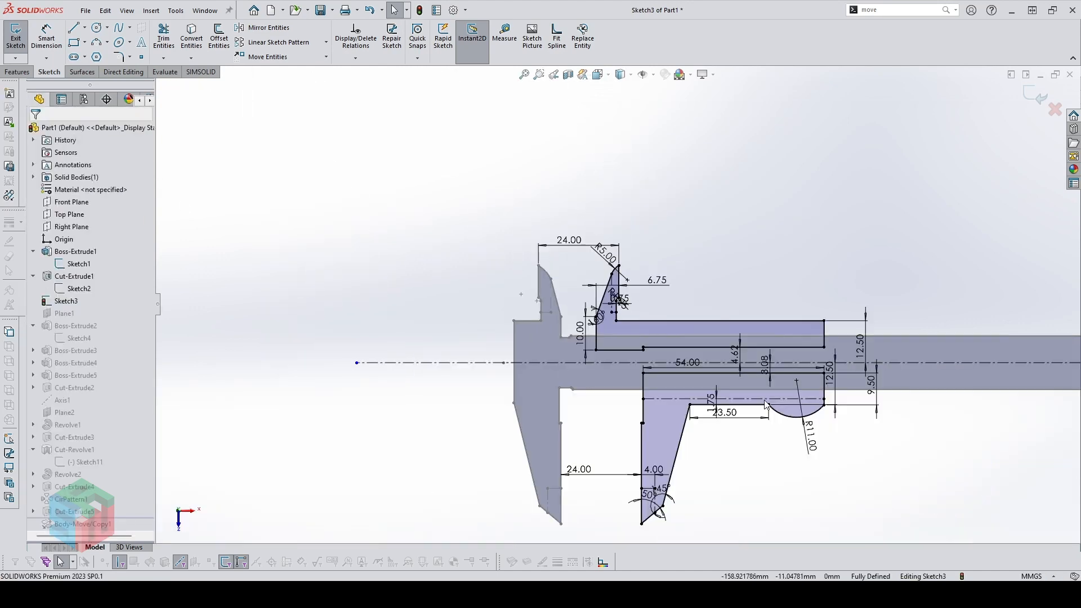
pyautogui.scroll(-3, 709, 314)
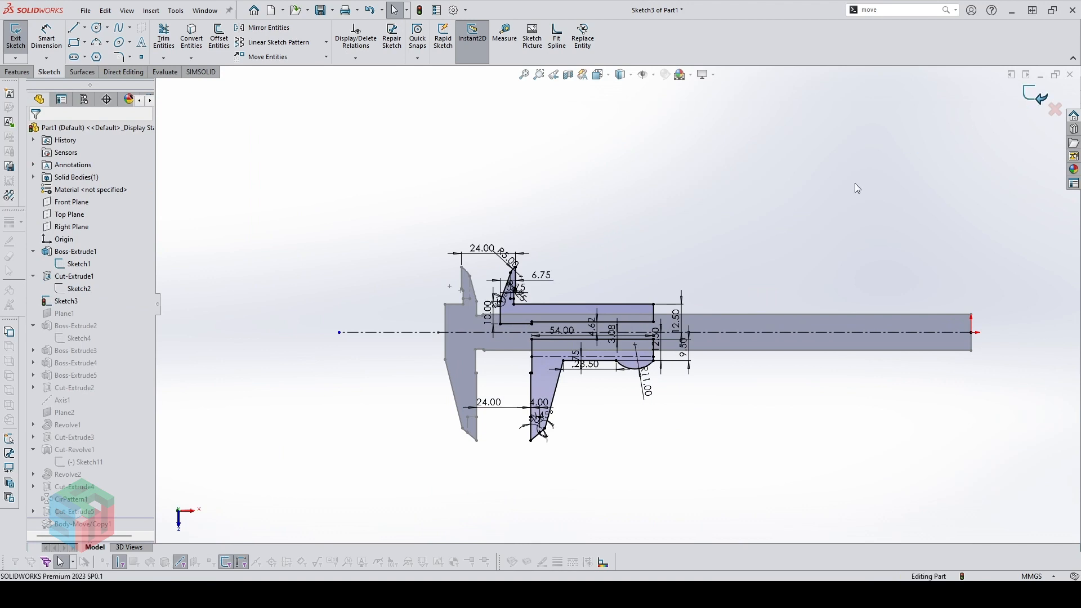
pyautogui.scroll(-3, 521, 416)
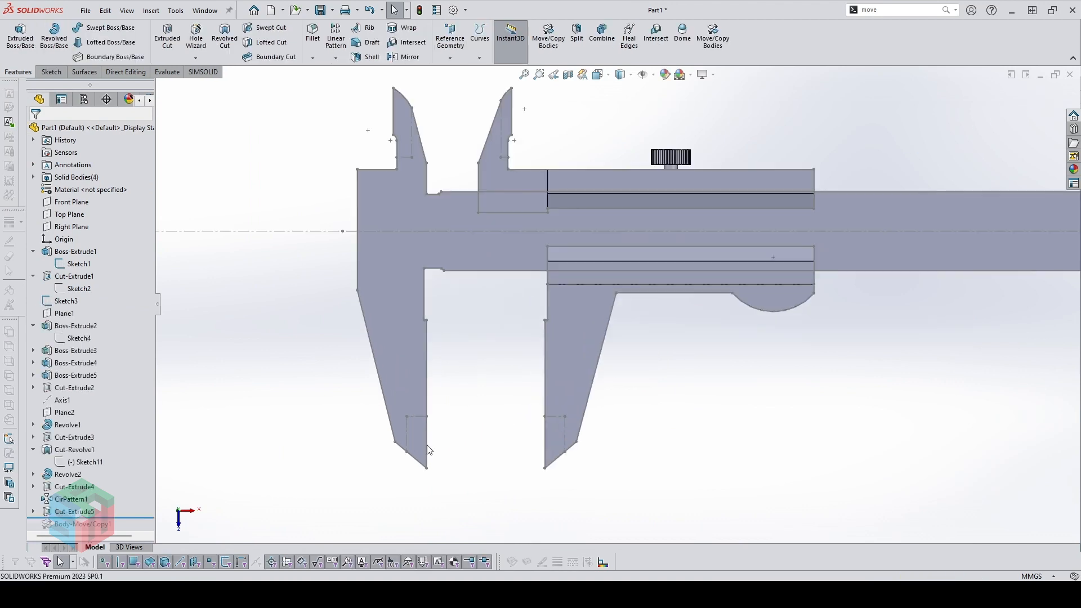
# Create a reference plane perpendicular to the fixed lower jaw's vertical construction line and coincident with its upper endpoint
pyautogui.click(457, 59)
pyautogui.click(459, 75)
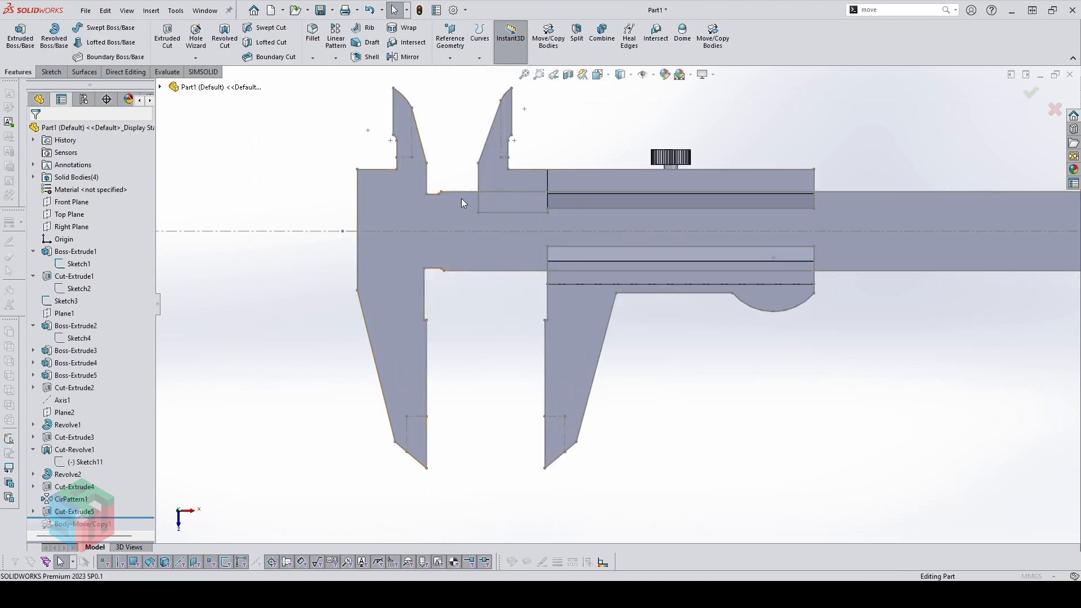
pyautogui.click(406, 432)
pyautogui.click(407, 417)
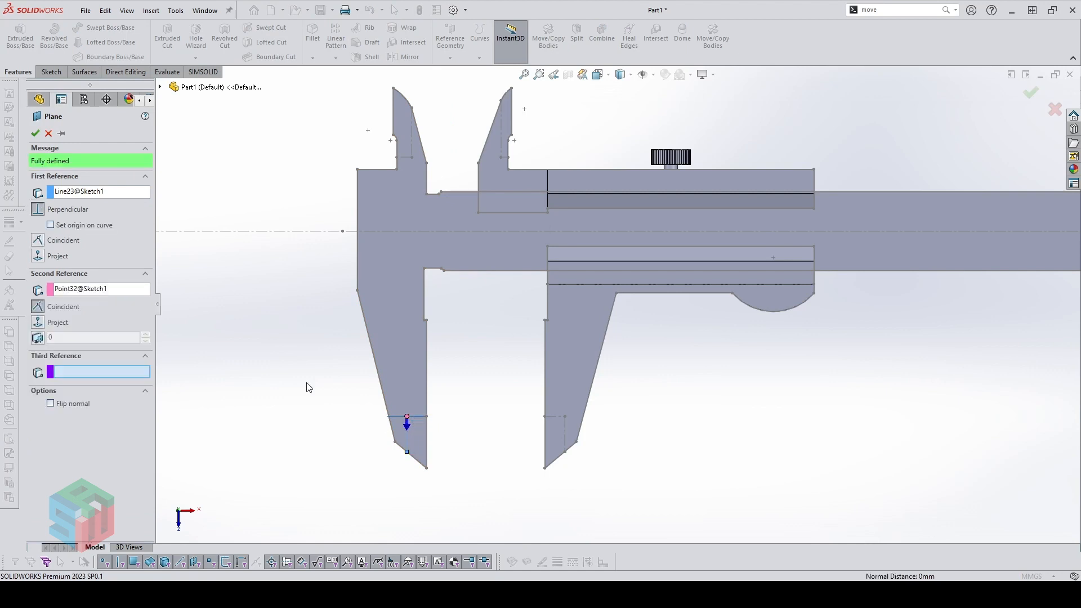
pyautogui.click(36, 134)
# Create a second reference plane perpendicular to the fixed upper jaw's vertical construction line, through that line's lower endpoint
pyautogui.click(454, 44)
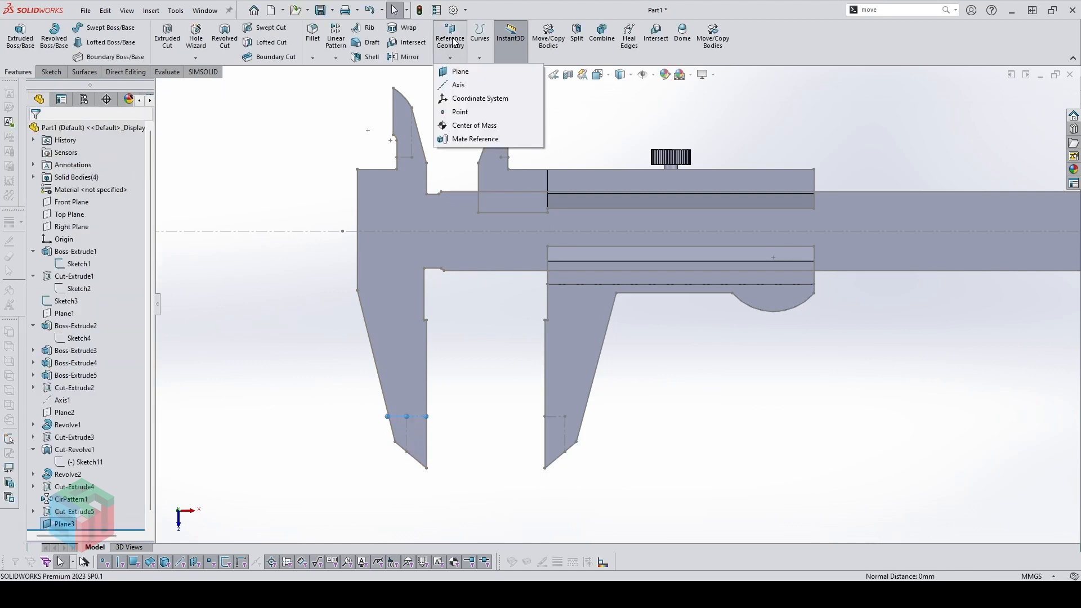
pyautogui.click(460, 72)
pyautogui.click(91, 193)
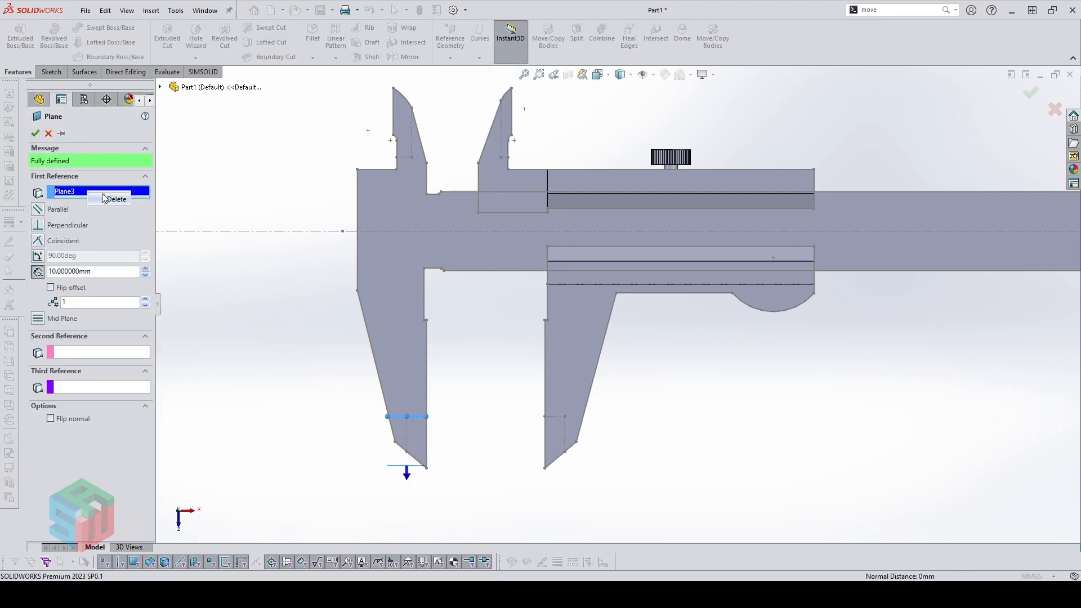
pyautogui.press('Delete')
pyautogui.click(411, 148)
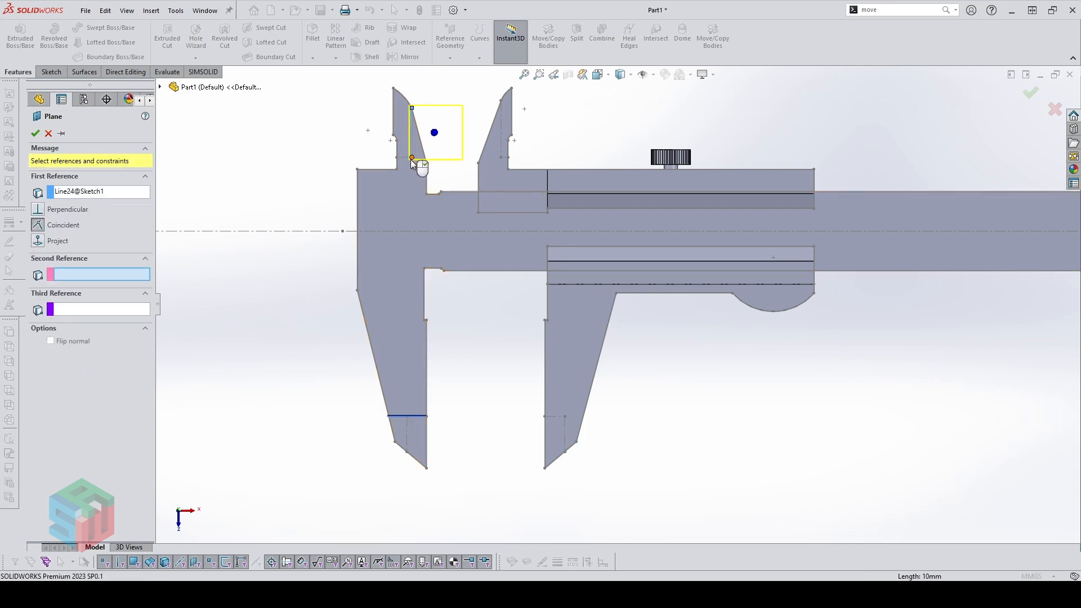
pyautogui.click(412, 159)
pyautogui.click(36, 134)
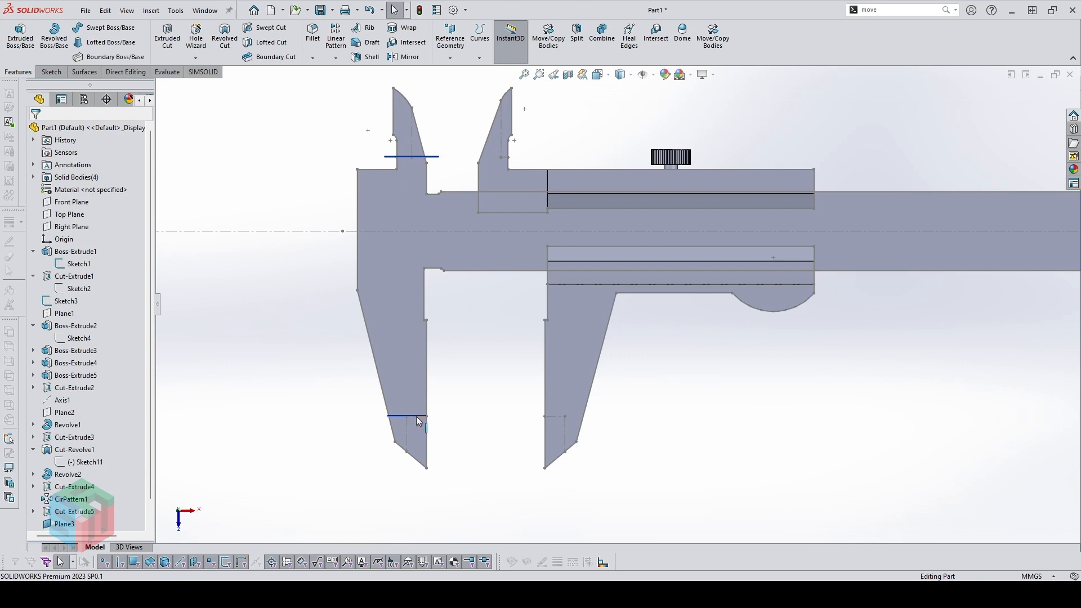
# Start a sketch on Plane3 and create intersection curves from the fixed lower jaw's front, back and inner side faces
pyautogui.click(394, 417)
pyautogui.press('s')
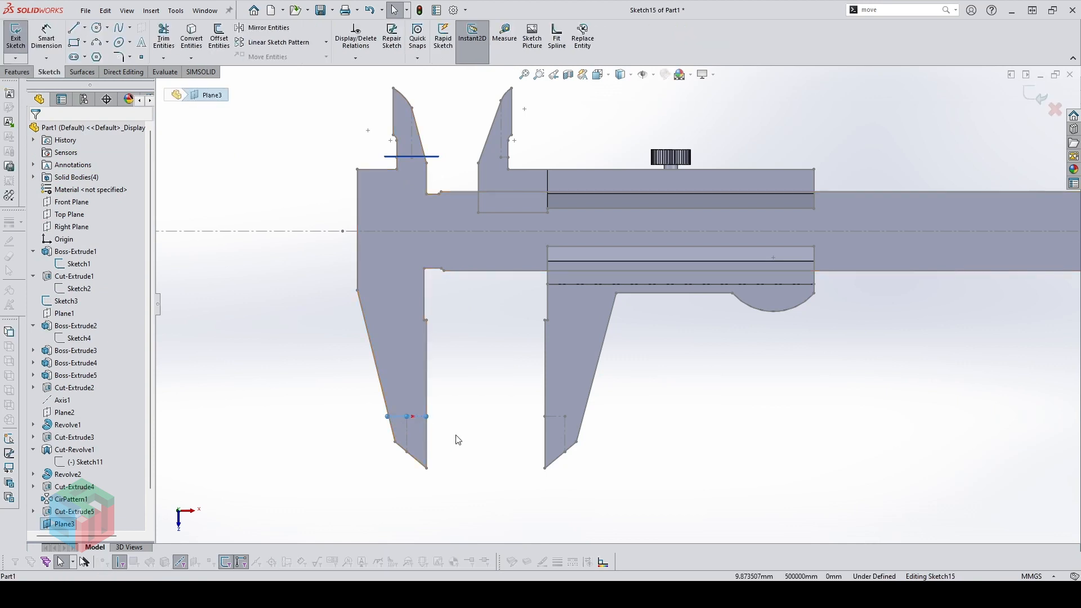
pyautogui.hotkey('ctrl', '8')
pyautogui.scroll(-8, 459, 306)
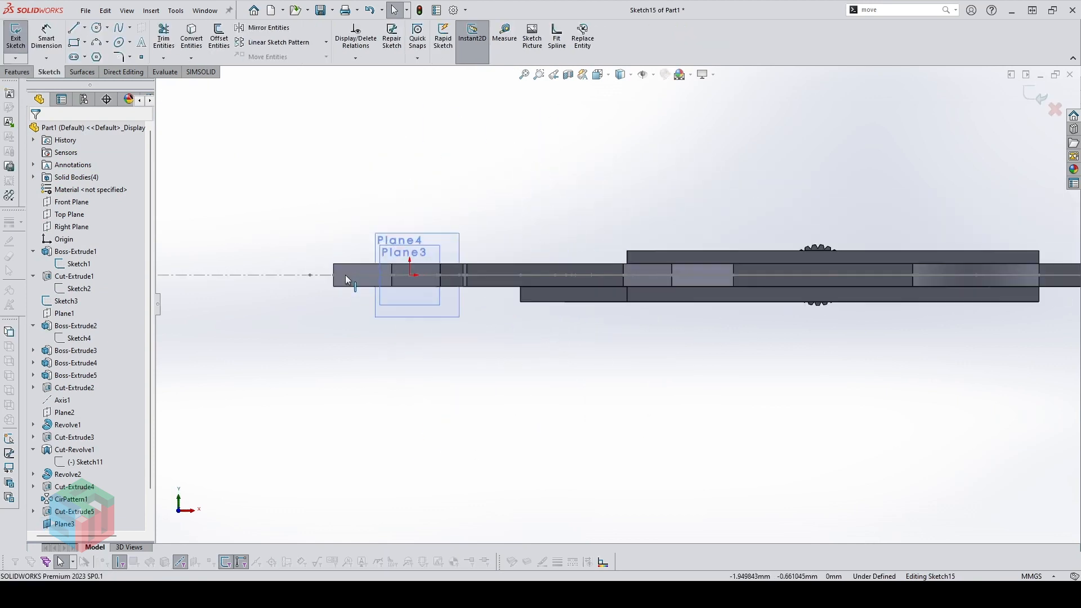
pyautogui.hotkey('ctrl', '7')
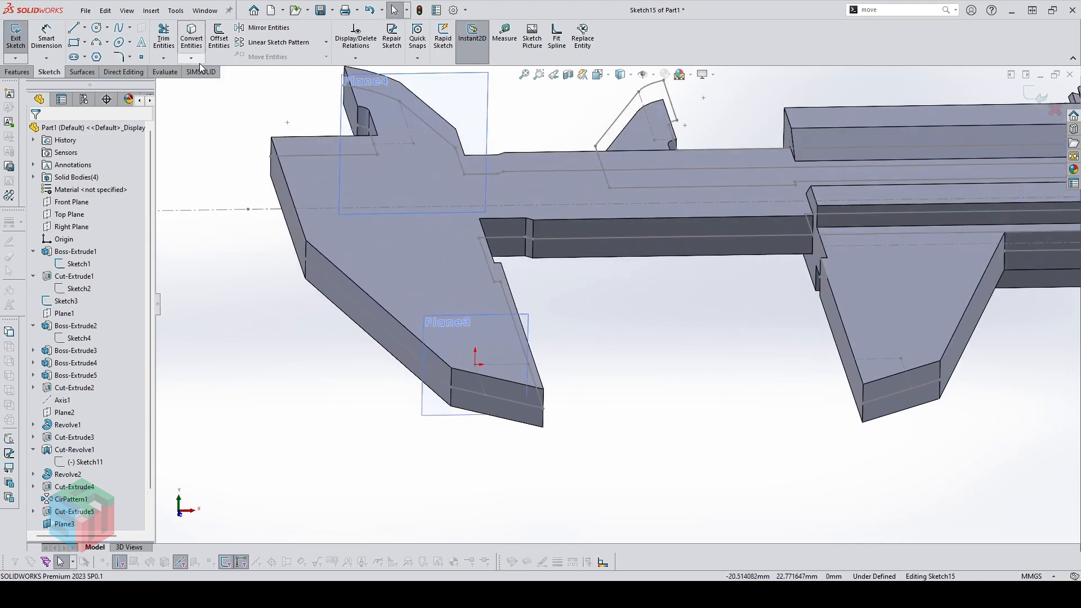
pyautogui.click(191, 58)
pyautogui.click(223, 98)
pyautogui.click(468, 302)
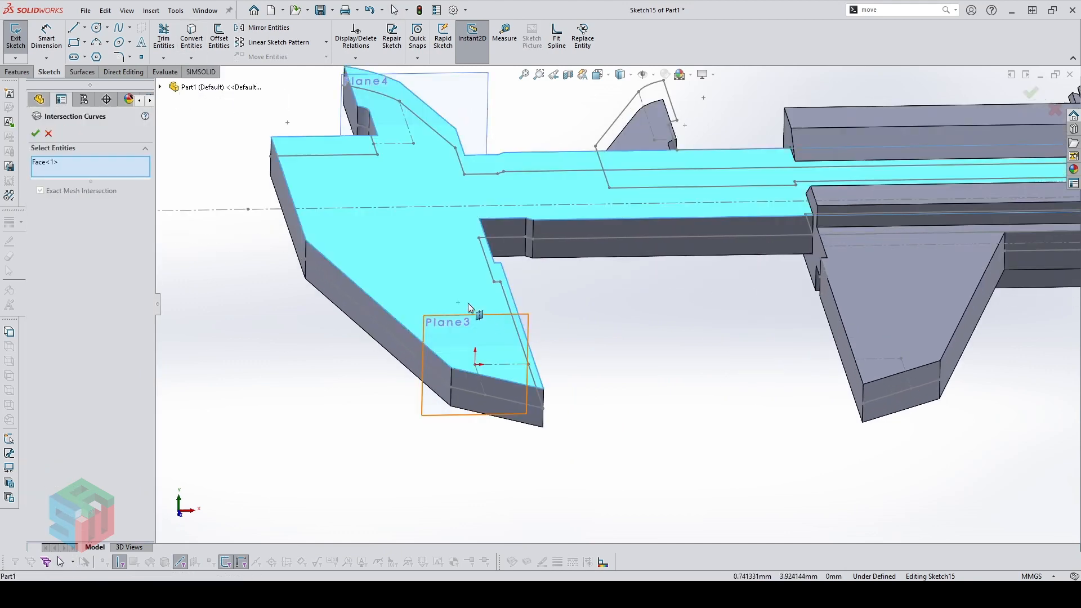
pyautogui.moveTo(468, 303); pyautogui.dragTo(442, 251, button='middle')
pyautogui.click(431, 306)
pyautogui.click(417, 340)
pyautogui.rightClick(417, 340)
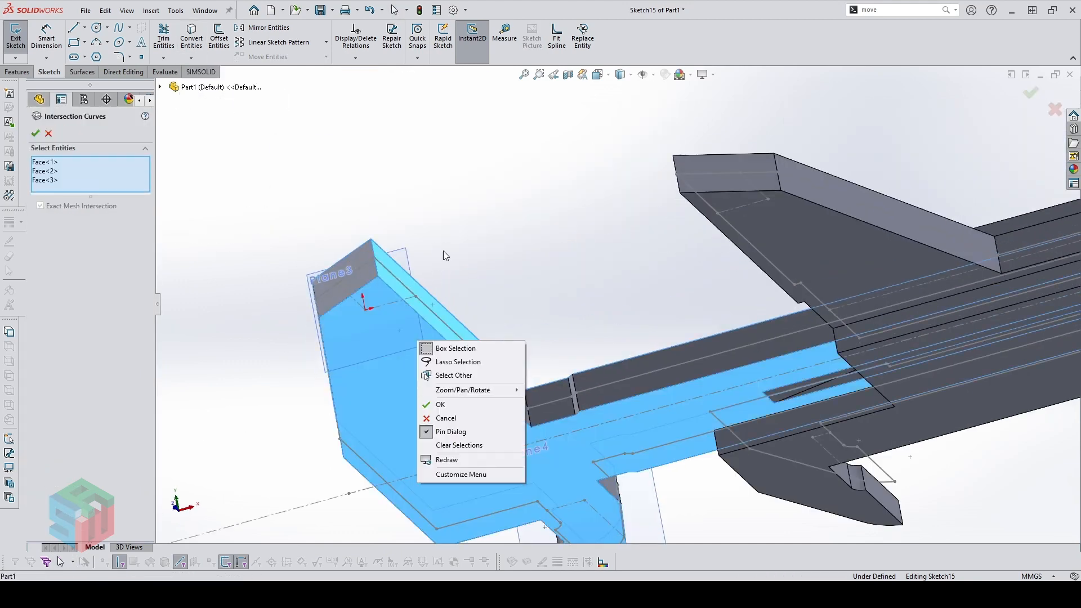
pyautogui.click(463, 407)
pyautogui.hotkey('ctrl', '8')
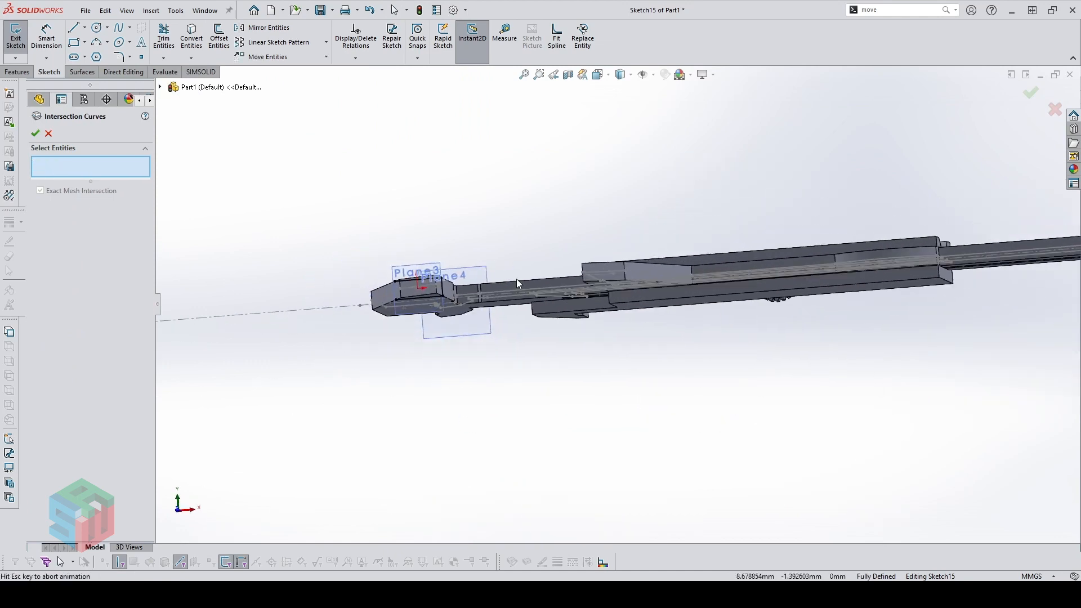
pyautogui.press('Escape')
# Draw a diagonal line from the section's upper edge to its inner side edge, ending about 0.6 mm above the lower edge
pyautogui.scroll(-5, 369, 410)
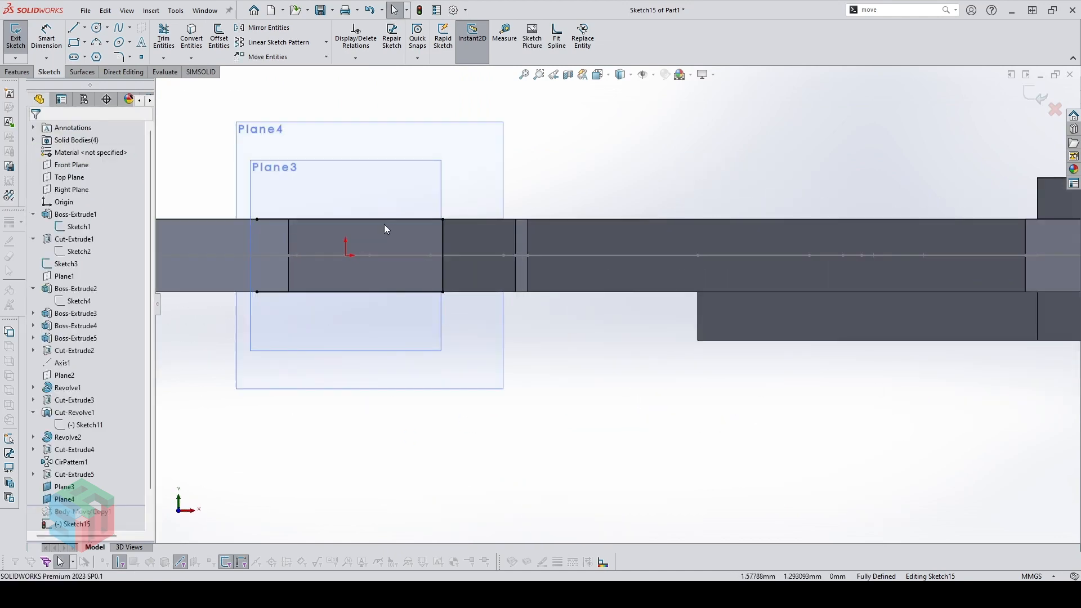
pyautogui.press('l')
pyautogui.click(367, 219)
pyautogui.click(442, 277)
pyautogui.press('Escape')
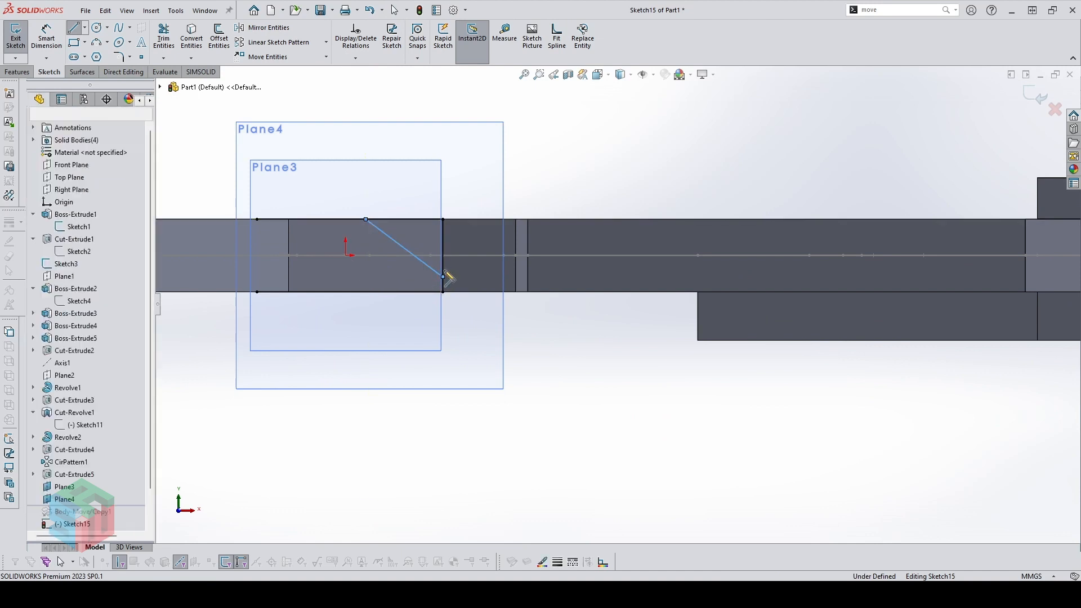
# Dimension the diagonal line's lower endpoint 0.5 mm from the section's lower edge
pyautogui.scroll(-4, 446, 275)
pyautogui.press('d')
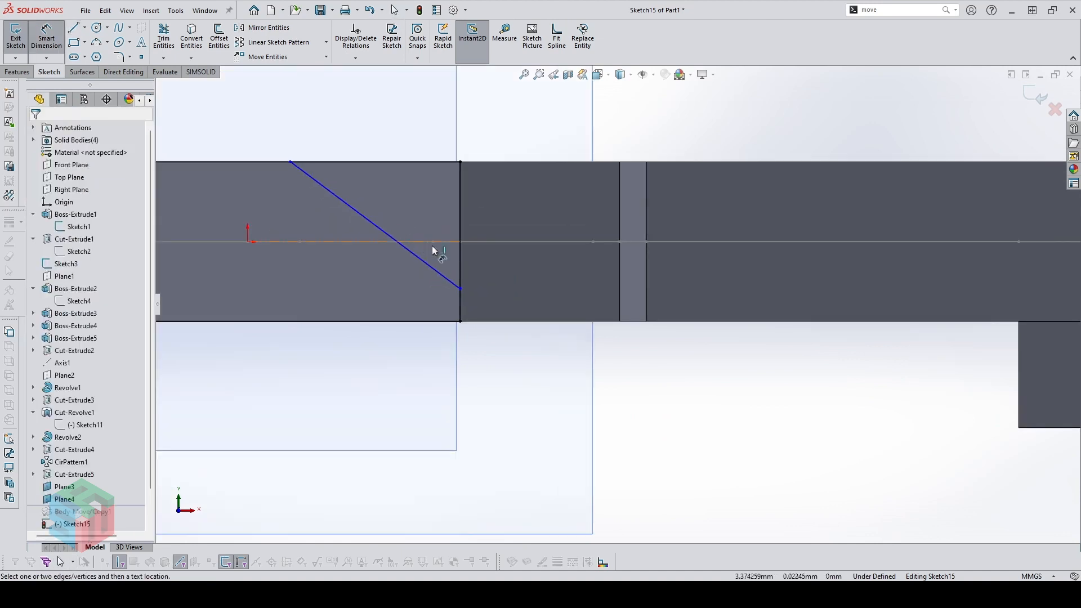
pyautogui.click(460, 289)
pyautogui.click(441, 321)
pyautogui.click(488, 314)
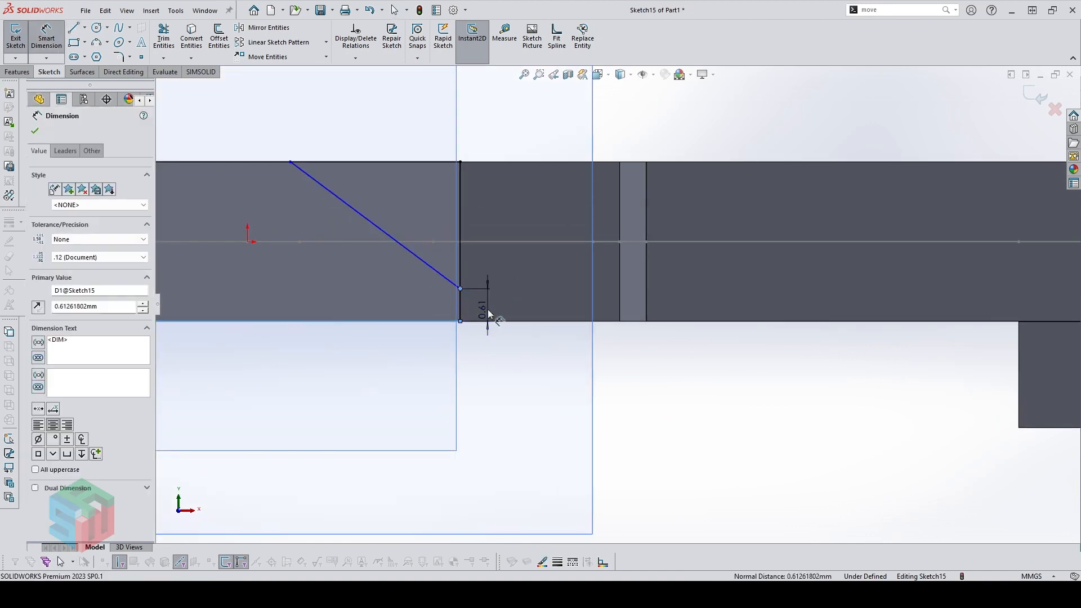
pyautogui.write('.5')
pyautogui.press('Return')
pyautogui.press('Escape')
# Add a vertical relation between the diagonal line's upper endpoint and the corner point of the jaw's tip construction lines
pyautogui.scroll(1, 389, 195)
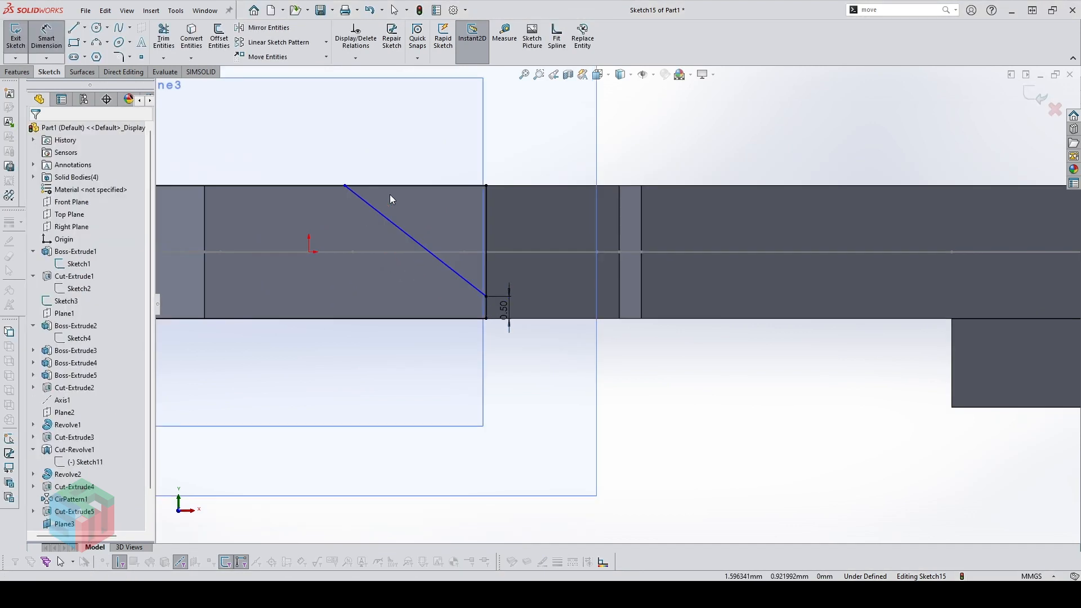
pyautogui.scroll(3, 390, 194)
pyautogui.click(458, 236)
pyautogui.moveTo(476, 257); pyautogui.dragTo(484, 289, button='middle')
pyautogui.scroll(-2, 450, 189)
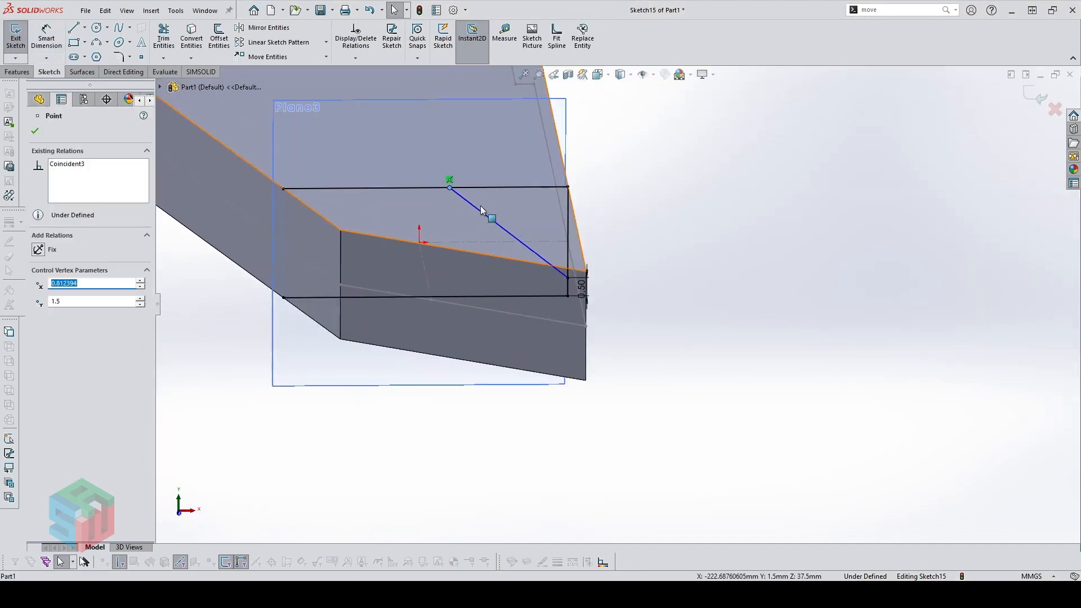
pyautogui.scroll(-1, 481, 208)
pyautogui.keyDown('ctrl'); pyautogui.click(413, 255); pyautogui.keyUp('ctrl')
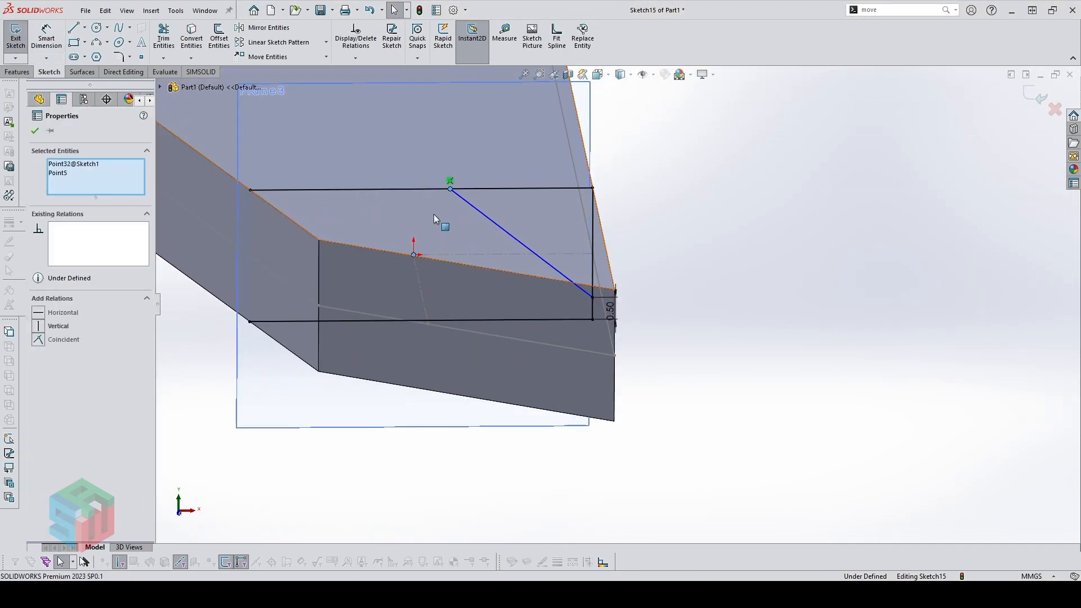
pyautogui.click(511, 219)
pyautogui.click(542, 211)
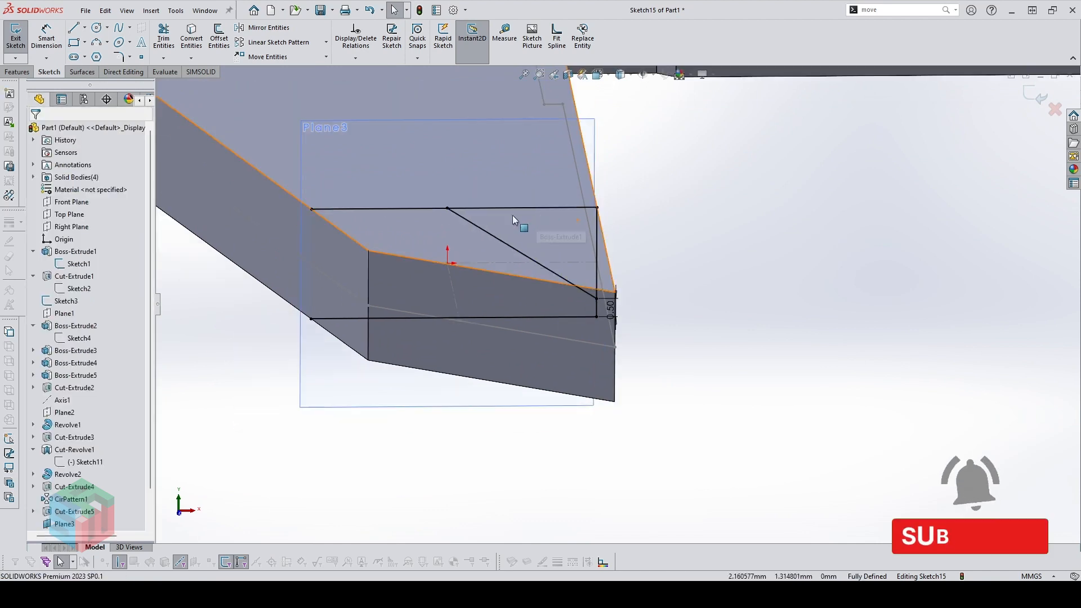
# Trim the section down to a closed triangle at its upper inner corner and convert the section's lower edge to construction geometry
pyautogui.press('t')
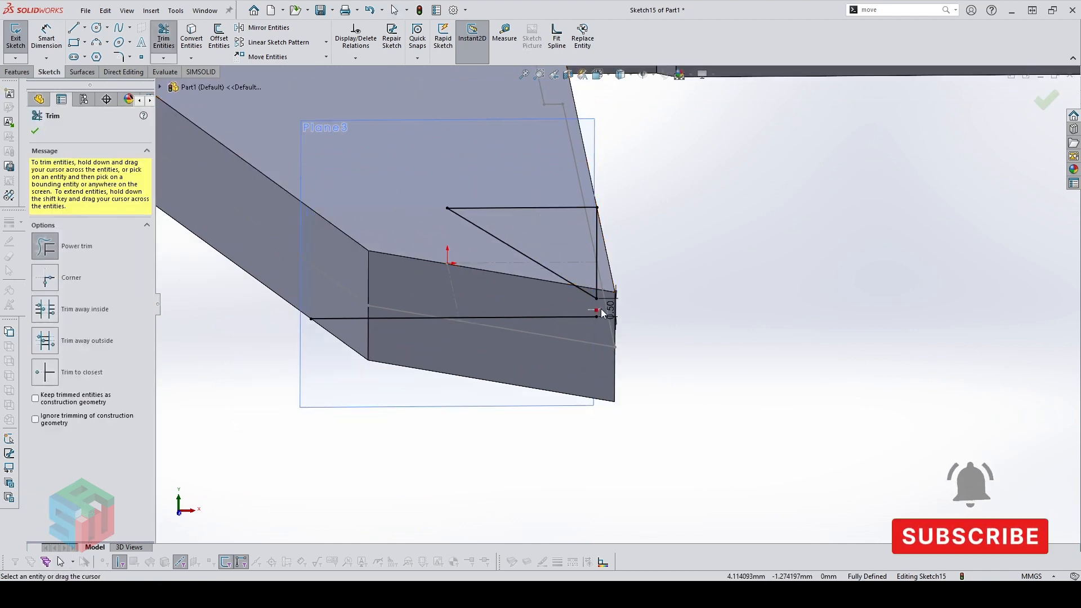
pyautogui.press('Escape')
pyautogui.click(577, 316)
pyautogui.click(623, 285)
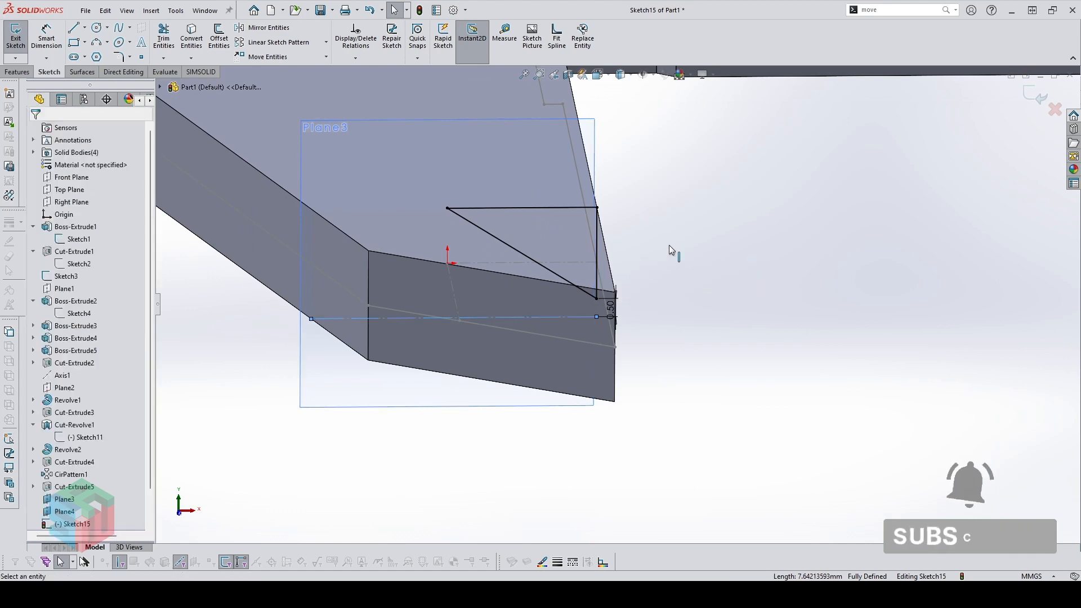
# Cut-extrude the triangle Through All in the reversed direction toward the jaw tip, limiting the feature scope to the fixed jaw's body
pyautogui.moveTo(669, 248); pyautogui.dragTo(594, 251, button='middle')
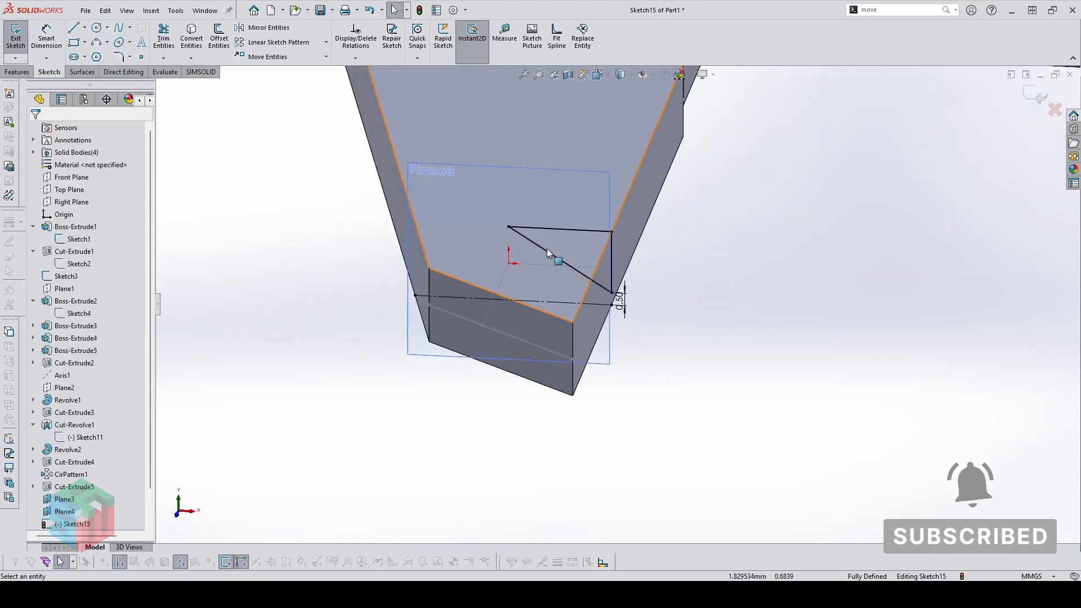
pyautogui.click(22, 73)
pyautogui.click(167, 36)
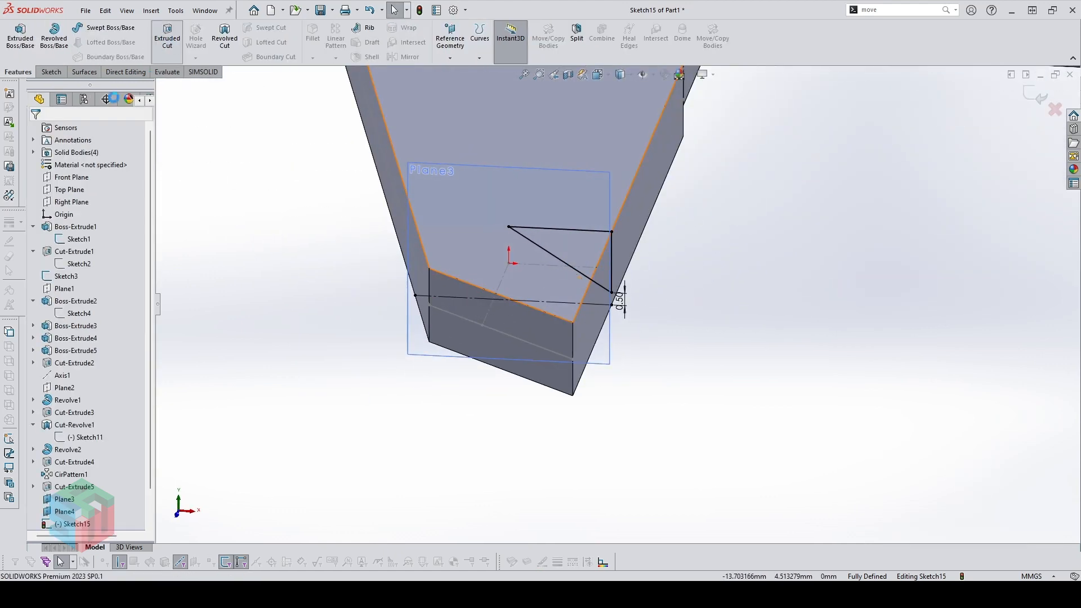
pyautogui.click(38, 198)
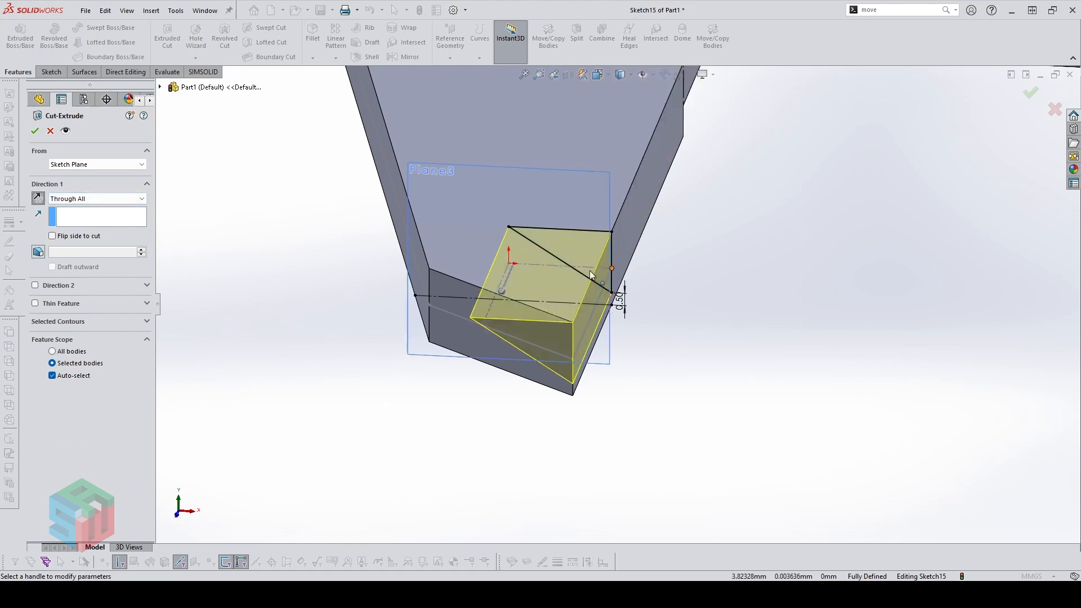
pyautogui.click(77, 376)
pyautogui.click(498, 174)
pyautogui.press('Return')
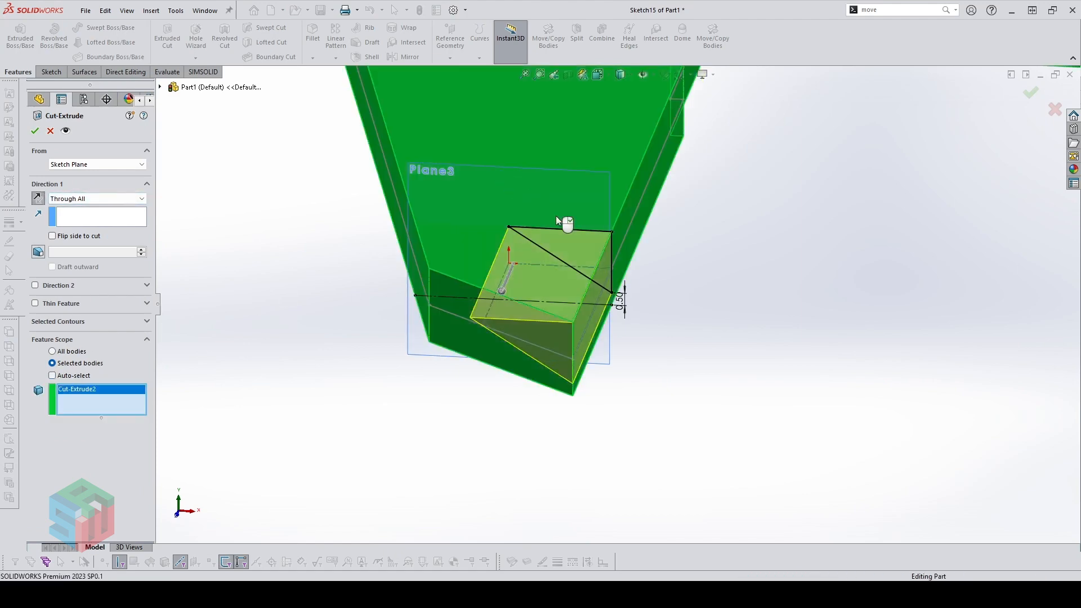
# Start a new sketch on Plane3
pyautogui.scroll(2, 610, 249)
pyautogui.moveTo(610, 249)
pyautogui.mouseDown(button='middle')
pyautogui.moveTo(572, 182)
pyautogui.moveTo(607, 248)
pyautogui.mouseUp(button='middle')
pyautogui.scroll(1, 816, 295)
pyautogui.click(445, 223)
pyautogui.press('s')
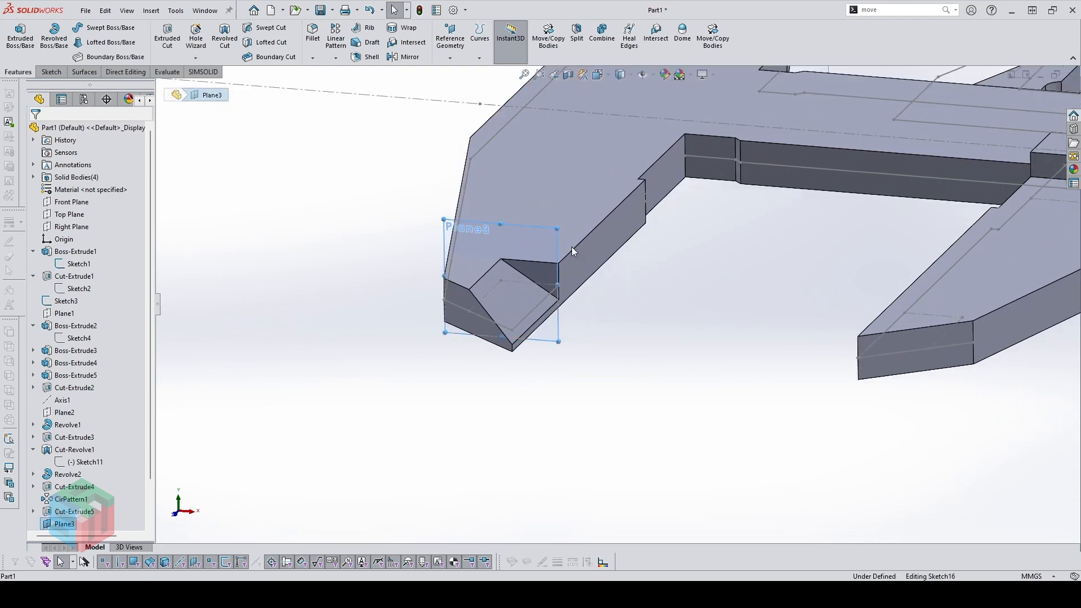
# Create intersection curves from the sliding lower jaw's front, back and inner side faces
pyautogui.scroll(1, 816, 287)
pyautogui.moveTo(816, 287)
pyautogui.mouseDown(button='middle')
pyautogui.moveTo(833, 298)
pyautogui.moveTo(924, 301)
pyautogui.mouseUp(button='middle')
pyautogui.click(845, 299)
pyautogui.scroll(-3, 771, 255)
pyautogui.scroll(-1, 778, 262)
pyautogui.click(483, 265)
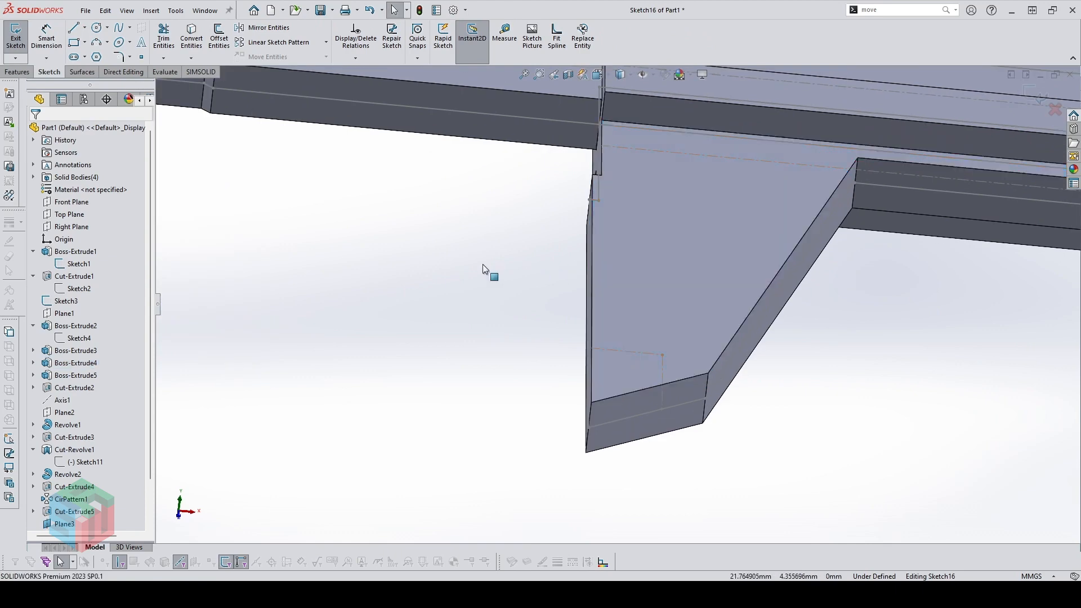
pyautogui.click(191, 58)
pyautogui.click(210, 99)
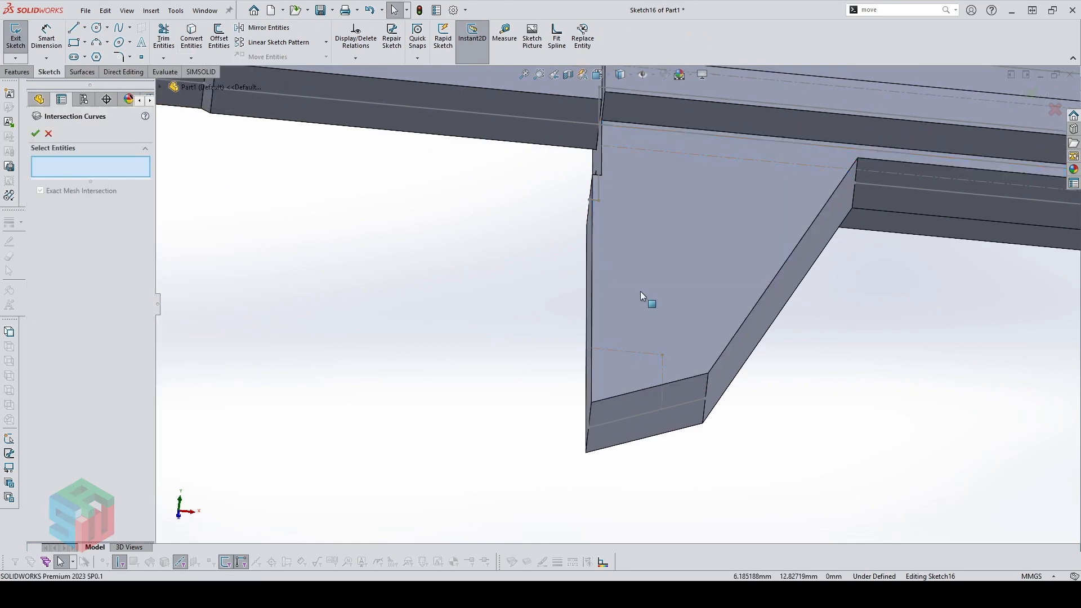
pyautogui.click(641, 293)
pyautogui.moveTo(641, 293); pyautogui.dragTo(652, 241, button='middle')
pyautogui.click(642, 308)
pyautogui.moveTo(642, 308); pyautogui.dragTo(643, 297, button='middle')
pyautogui.click(643, 297)
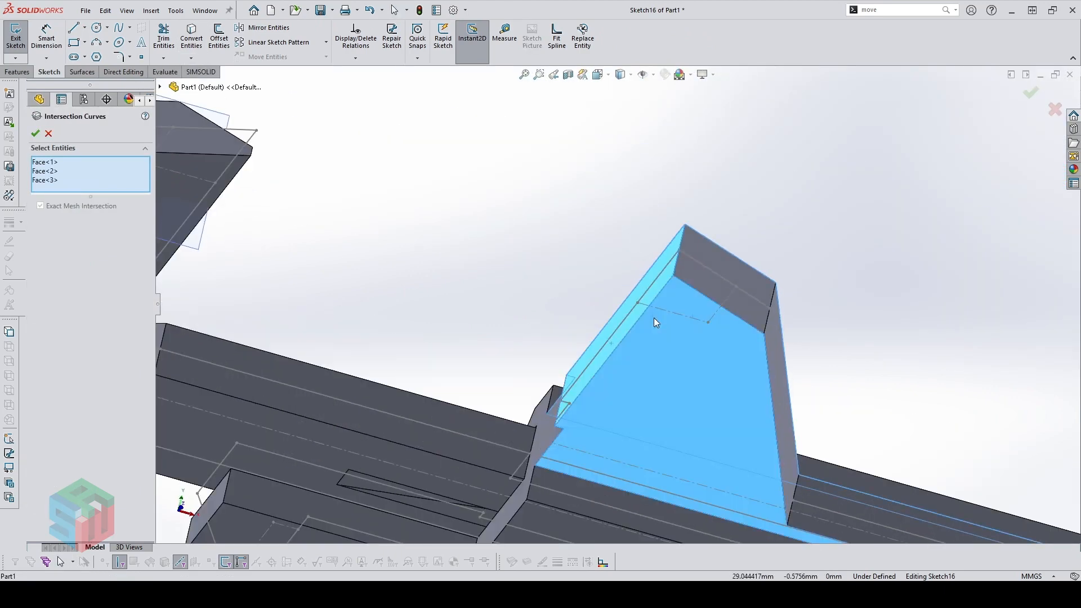
pyautogui.rightClick(654, 318)
pyautogui.click(696, 422)
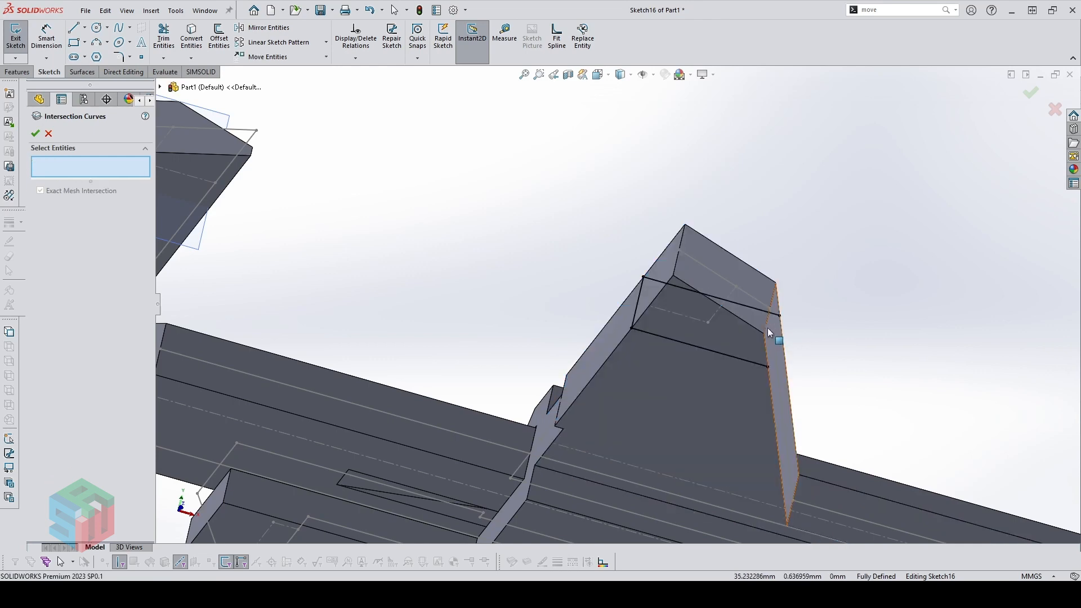
pyautogui.press('f')
pyautogui.press('Escape')
# Draw a diagonal line across the sliding jaw's section and trim the excess, leaving a triangle at the upper inner corner
pyautogui.scroll(-9, 340, 323)
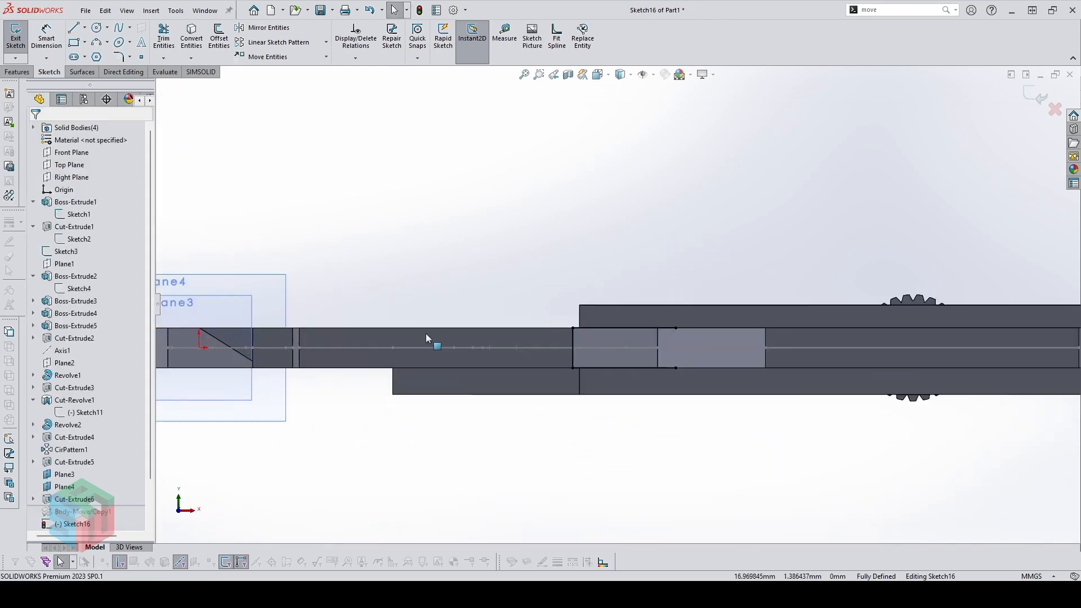
pyautogui.press('l')
pyautogui.moveTo(747, 308)
pyautogui.mouseDown()
pyautogui.moveTo(660, 341)
pyautogui.moveTo(645, 362)
pyautogui.mouseUp()
pyautogui.scroll(-3, 726, 339)
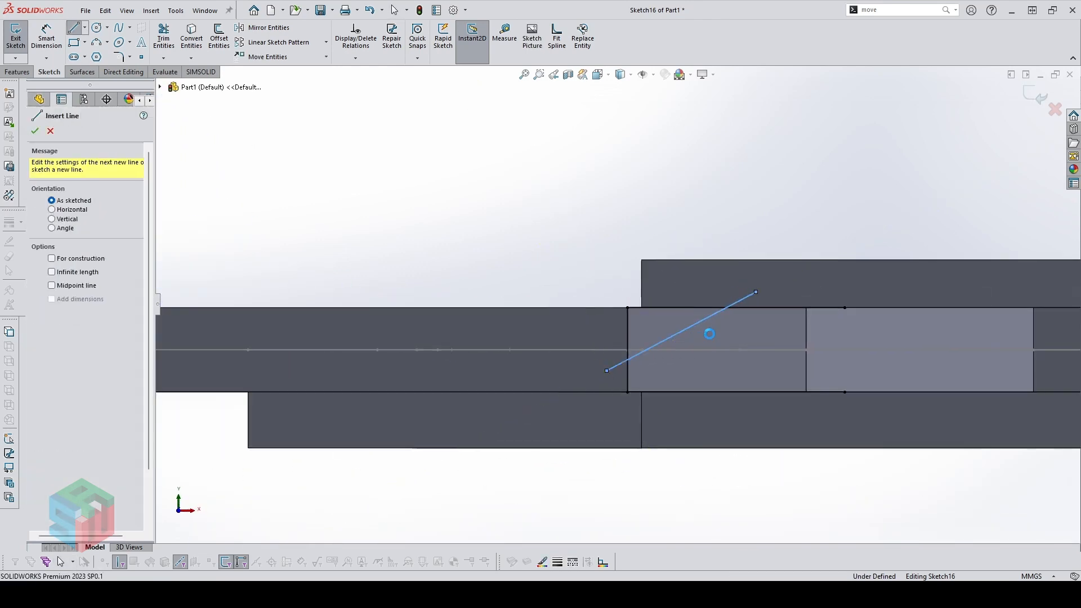
pyautogui.press('Escape')
pyautogui.press('t')
pyautogui.moveTo(735, 269); pyautogui.dragTo(755, 289)
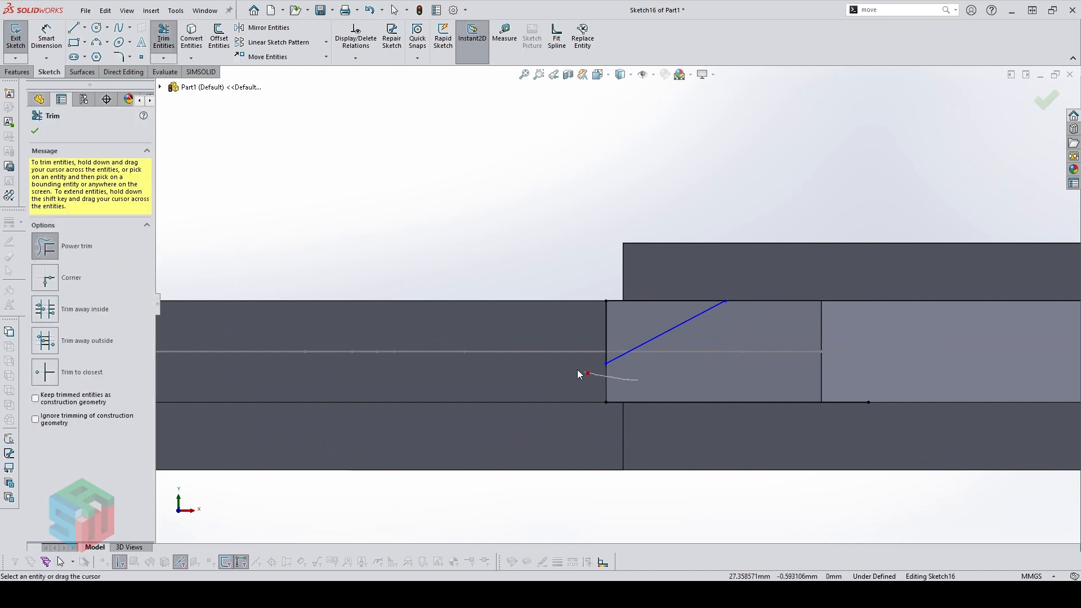
pyautogui.press('Escape')
# Dimension the diagonal line's lower endpoint 0.5 mm from the lower edge of the sliding jaw's section
pyautogui.press('d')
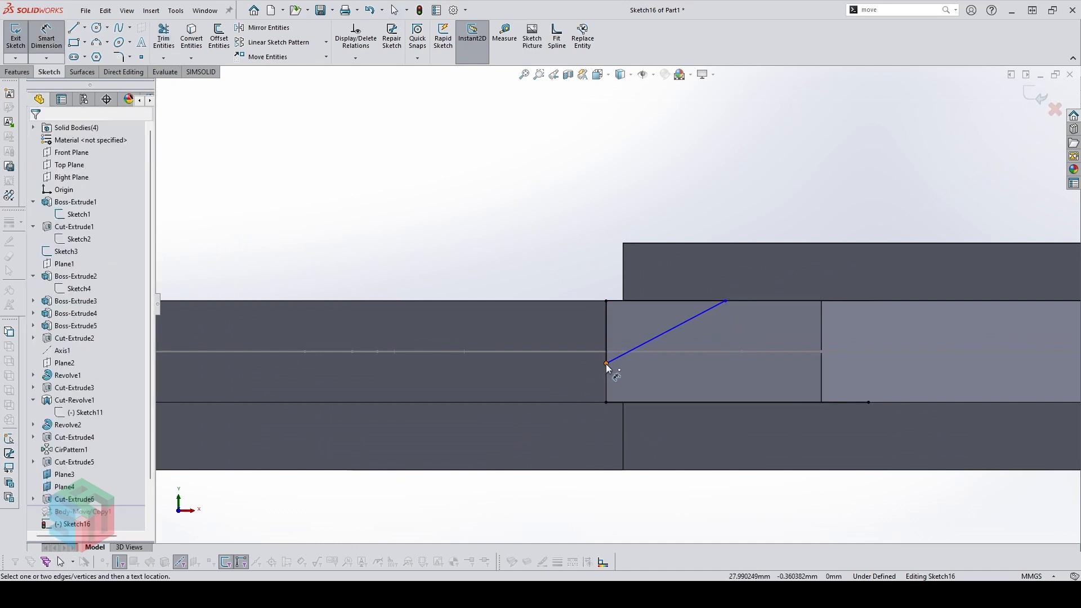
pyautogui.click(605, 363)
pyautogui.click(588, 389)
pyautogui.click(575, 373)
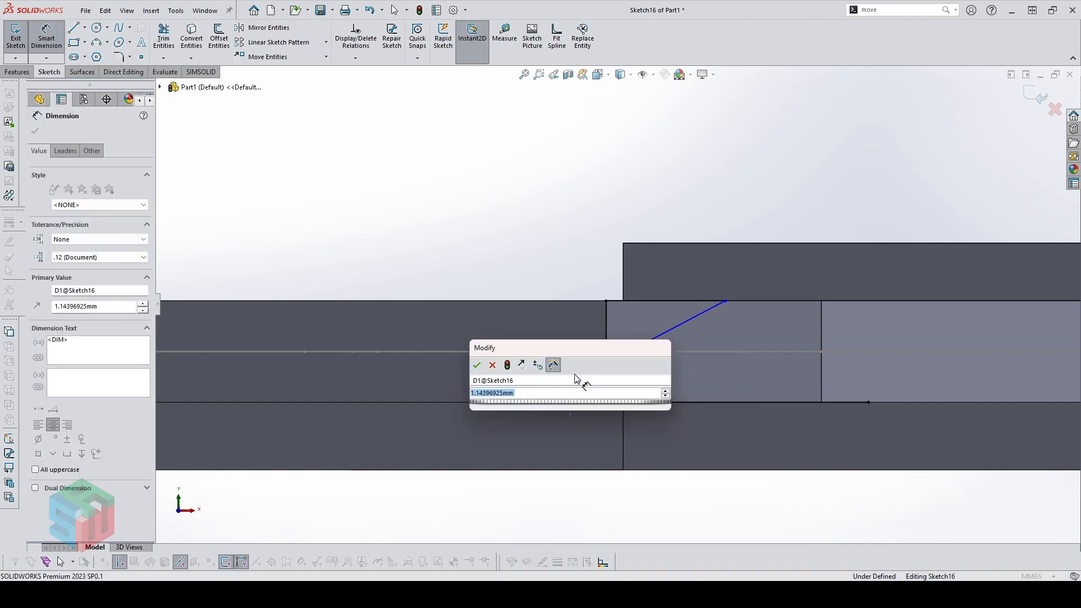
pyautogui.press('Return')
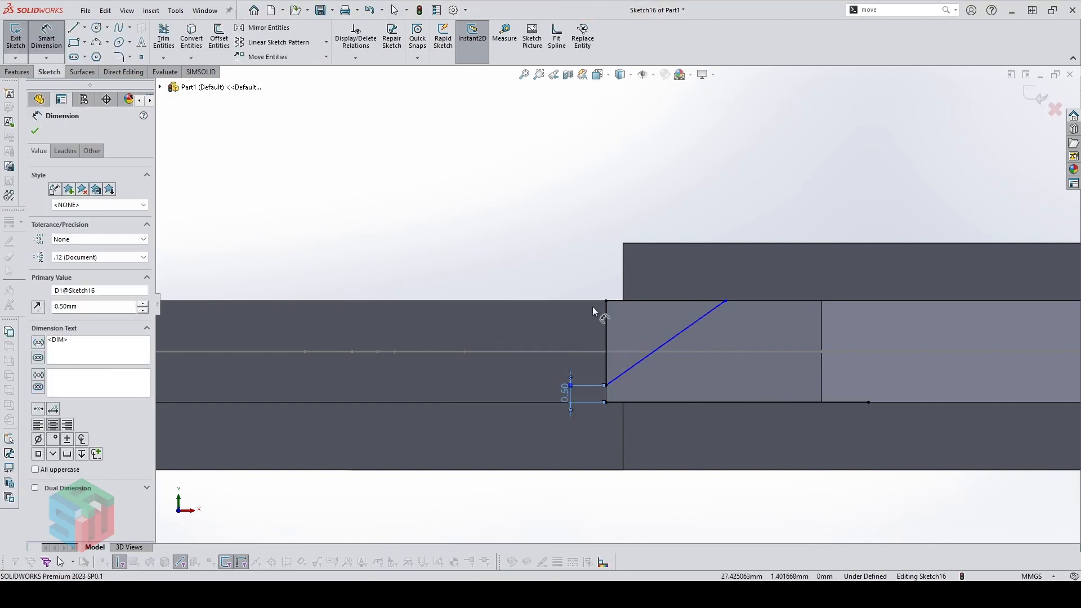
pyautogui.press('Escape')
# Add a vertical relation between the diagonal line's upper endpoint and the corner point of the sliding jaw's tip construction lines
pyautogui.scroll(1, 726, 324)
pyautogui.moveTo(727, 325); pyautogui.dragTo(725, 342, button='middle')
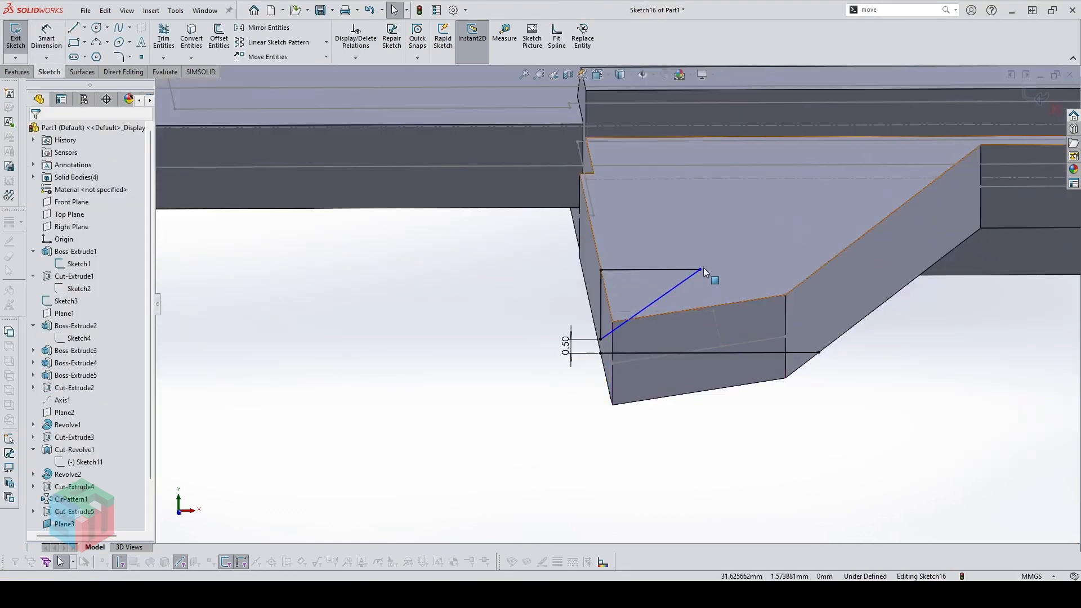
pyautogui.click(702, 269)
pyautogui.keyDown('ctrl'); pyautogui.click(711, 312); pyautogui.keyUp('ctrl')
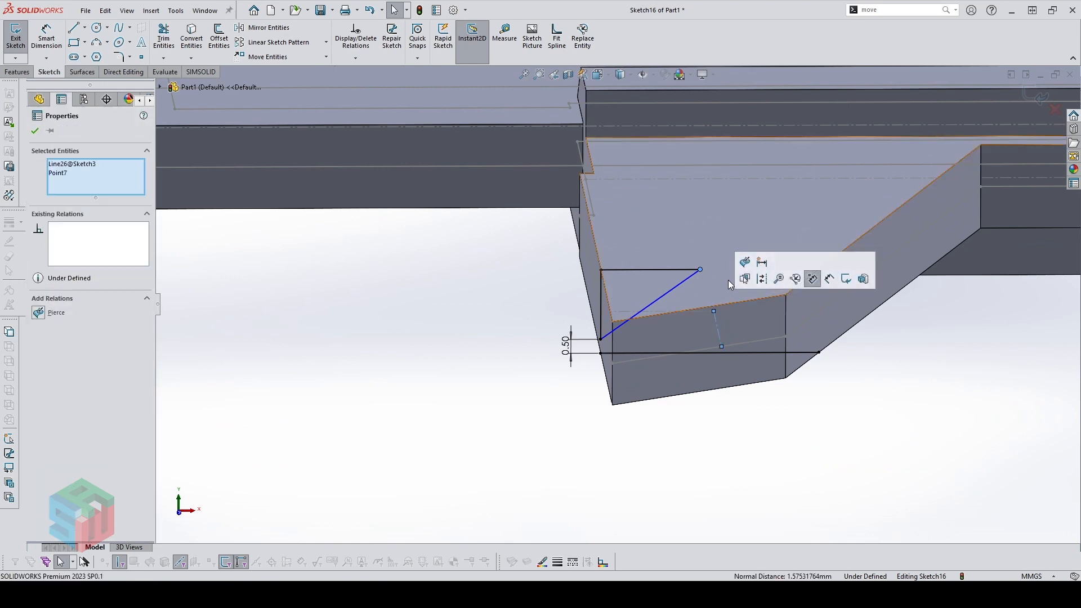
pyautogui.press('Escape')
pyautogui.click(698, 269)
pyautogui.keyDown('ctrl'); pyautogui.click(715, 308); pyautogui.keyUp('ctrl')
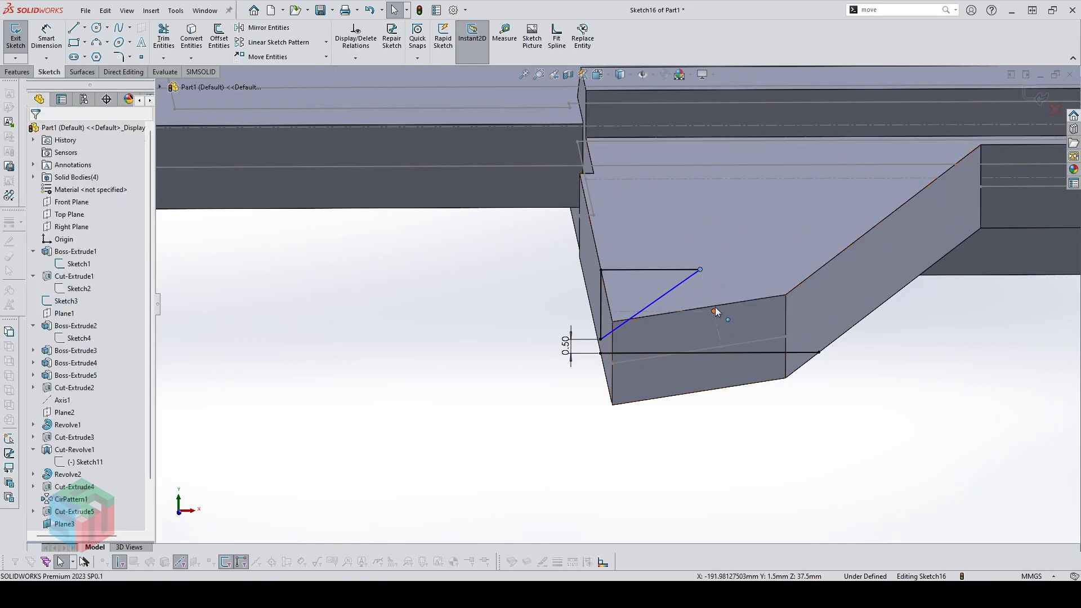
pyautogui.click(763, 262)
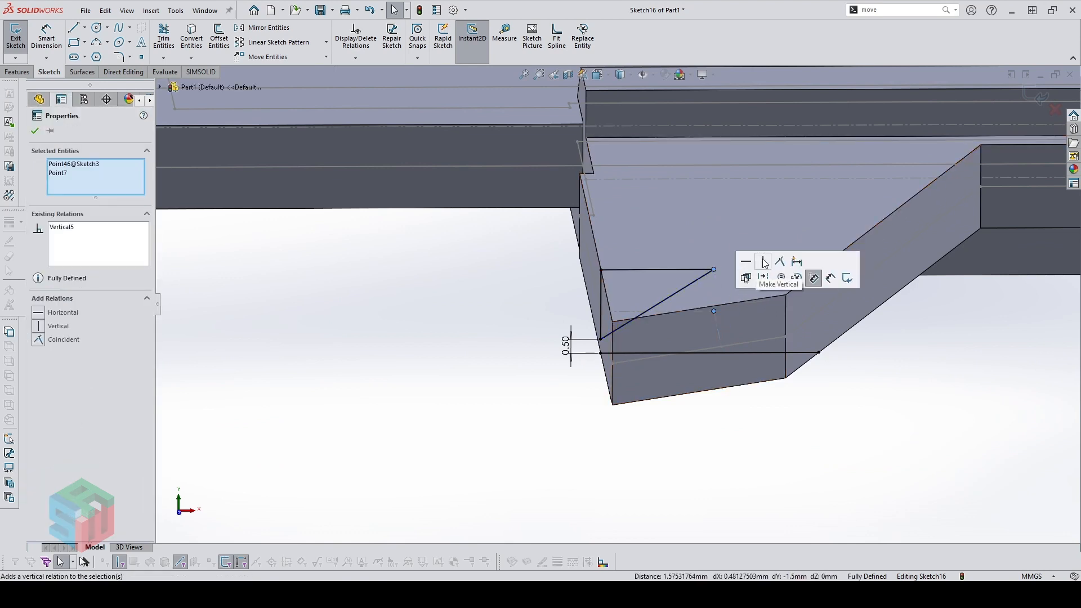
# Make the section's lower edge construction geometry and cut-extrude the triangle Through All in the reversed direction, affecting only the sliding jaw's body
pyautogui.click(761, 353)
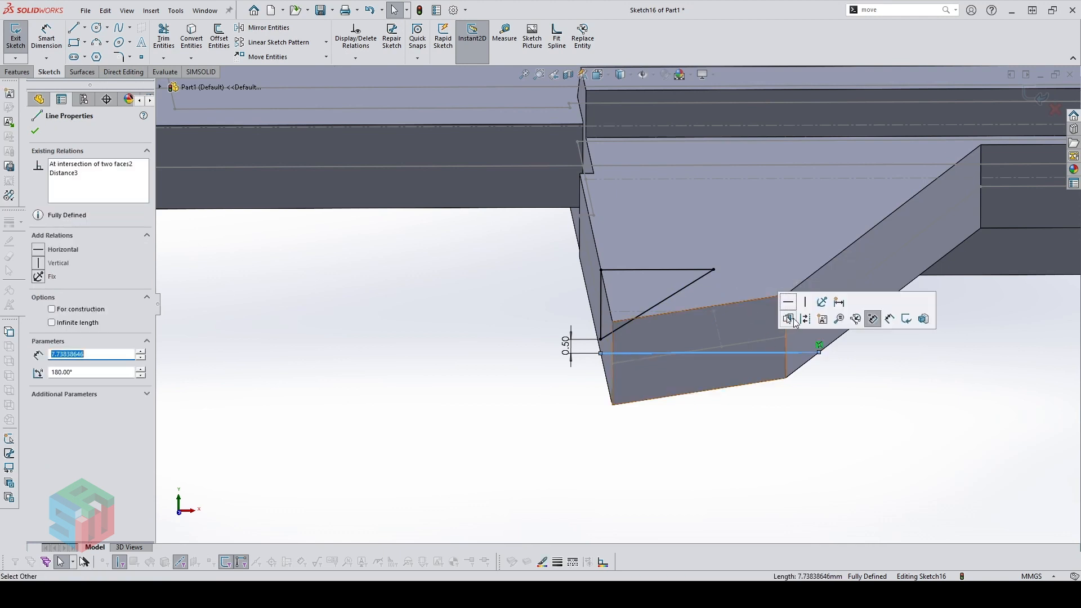
pyautogui.click(794, 319)
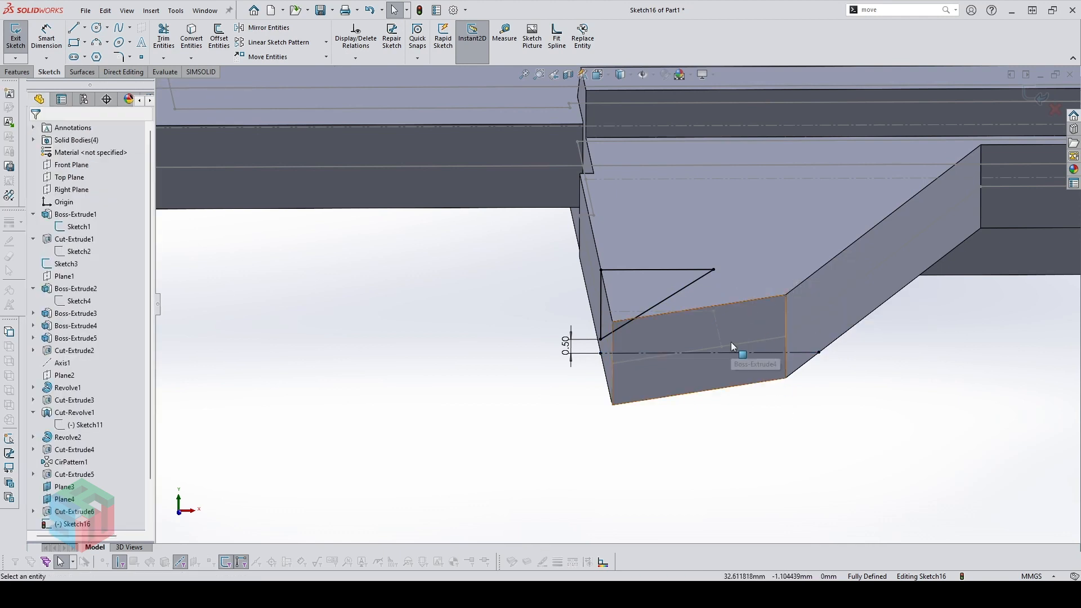
pyautogui.press('c')
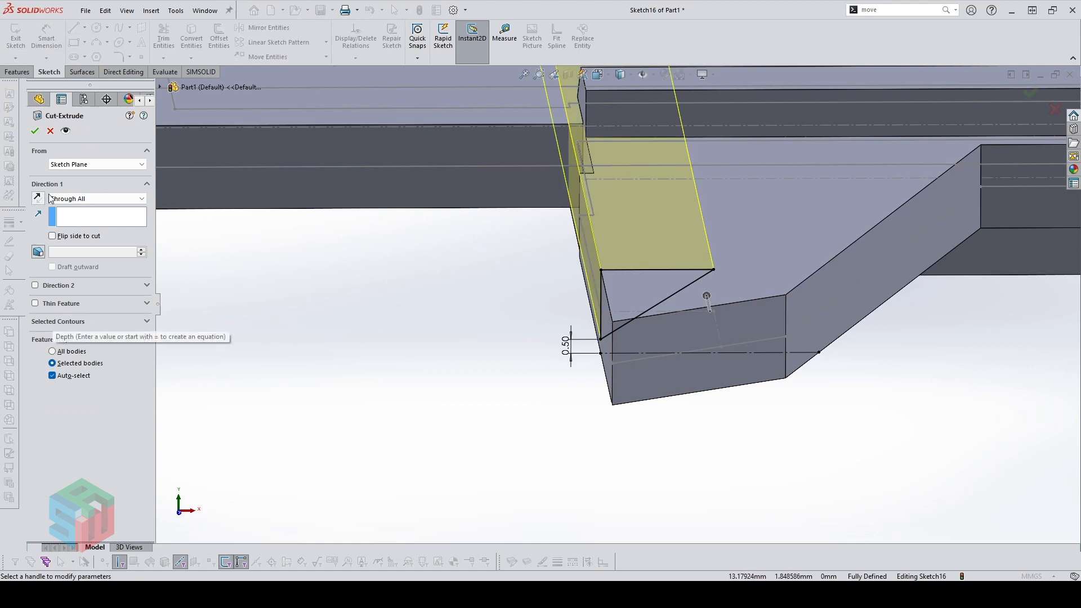
pyautogui.click(38, 198)
pyautogui.click(52, 375)
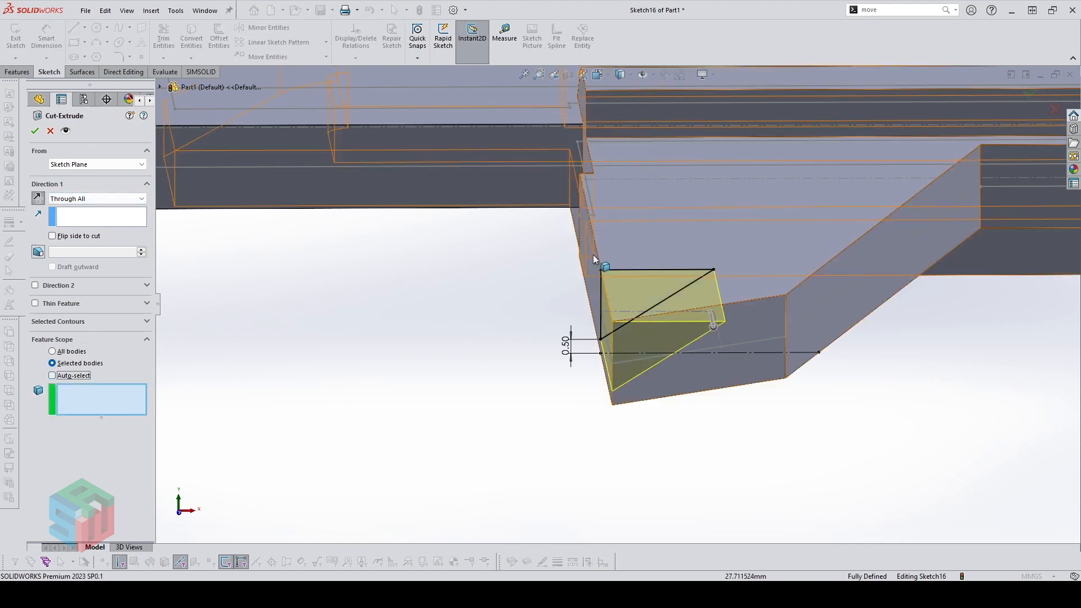
pyautogui.click(657, 234)
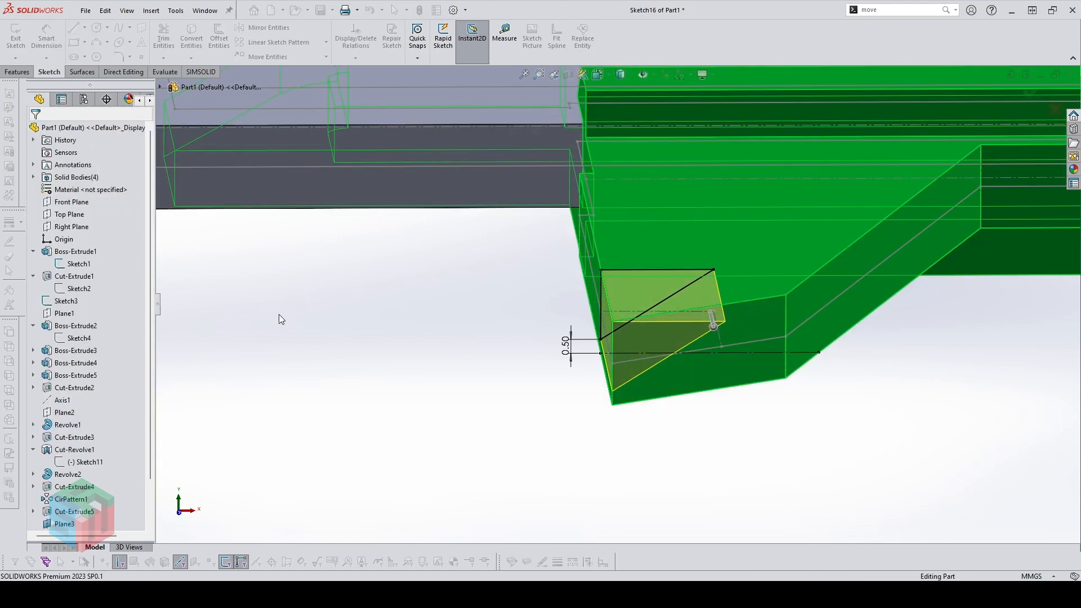
# Start a sketch on Plane4 at the fixed upper jaw
pyautogui.scroll(2, 473, 338)
pyautogui.scroll(3, 515, 322)
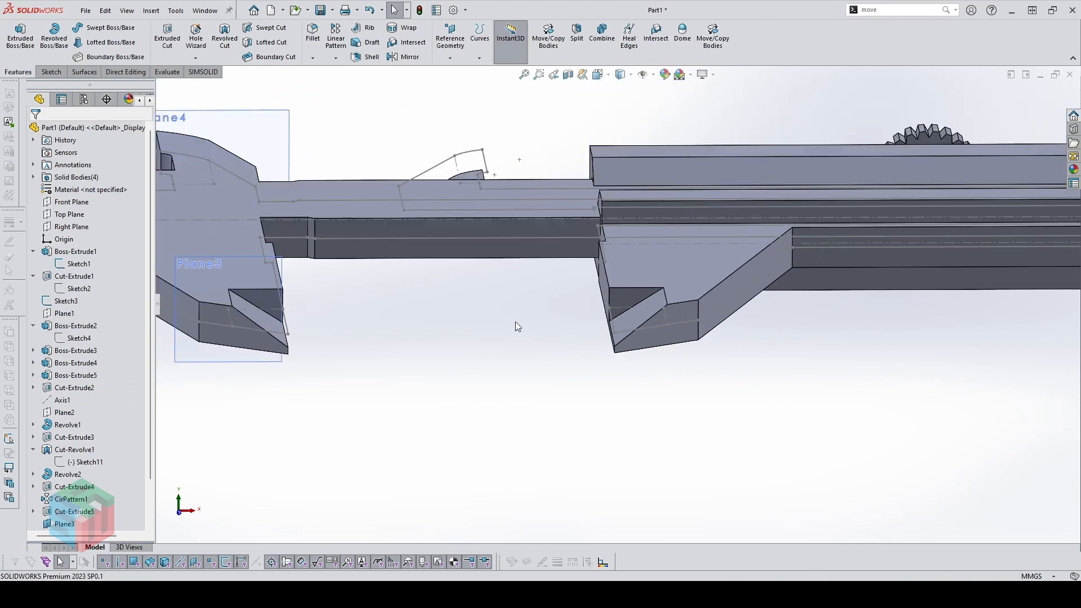
pyautogui.scroll(-3, 535, 366)
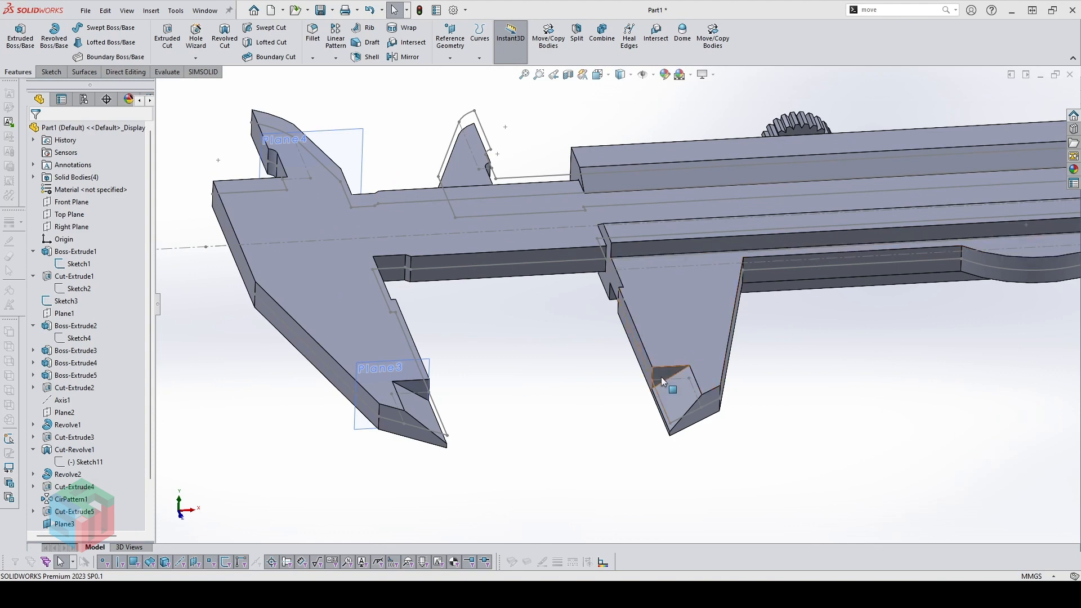
pyautogui.click(322, 134)
pyautogui.press('s')
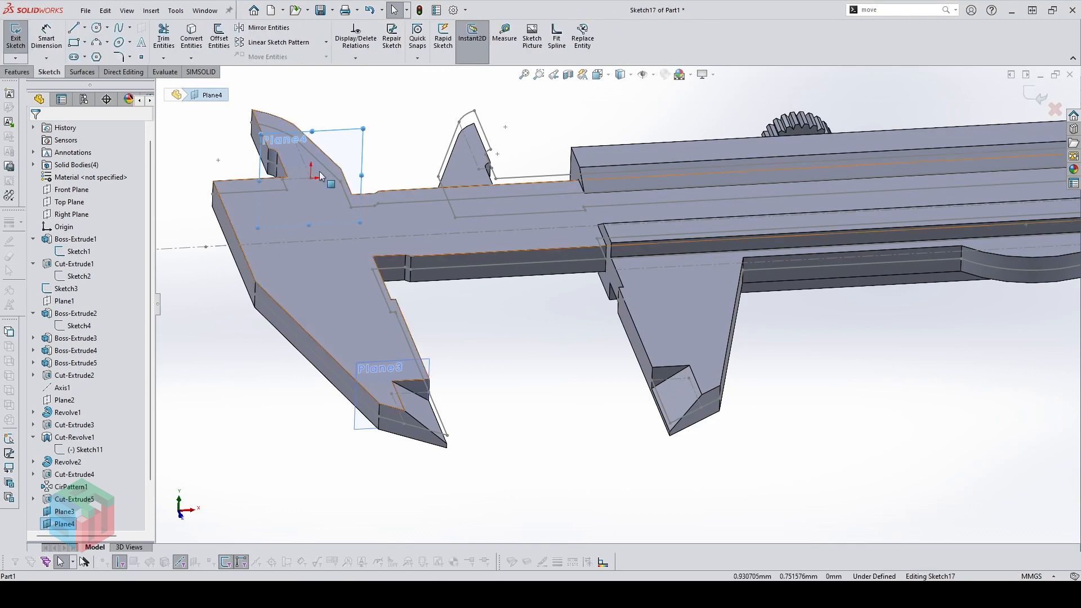
# Create intersection curves from the front and back faces of the fixed upper jaw
pyautogui.scroll(2, 327, 169)
pyautogui.moveTo(433, 230)
pyautogui.mouseDown(button='middle')
pyautogui.moveTo(618, 268)
pyautogui.moveTo(610, 308)
pyautogui.mouseUp(button='middle')
pyautogui.scroll(-4, 438, 210)
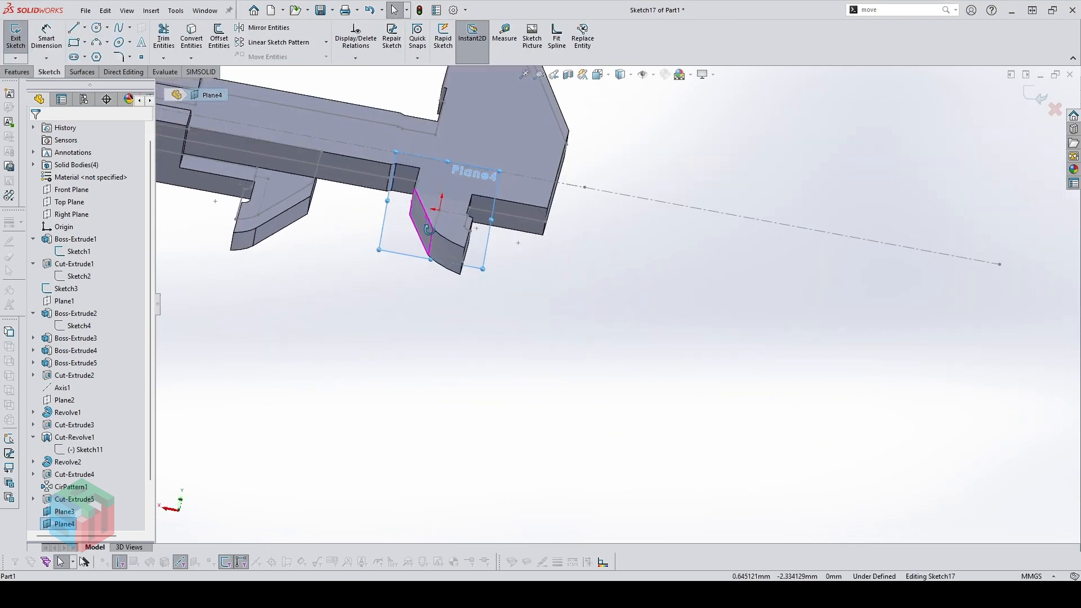
pyautogui.click(191, 58)
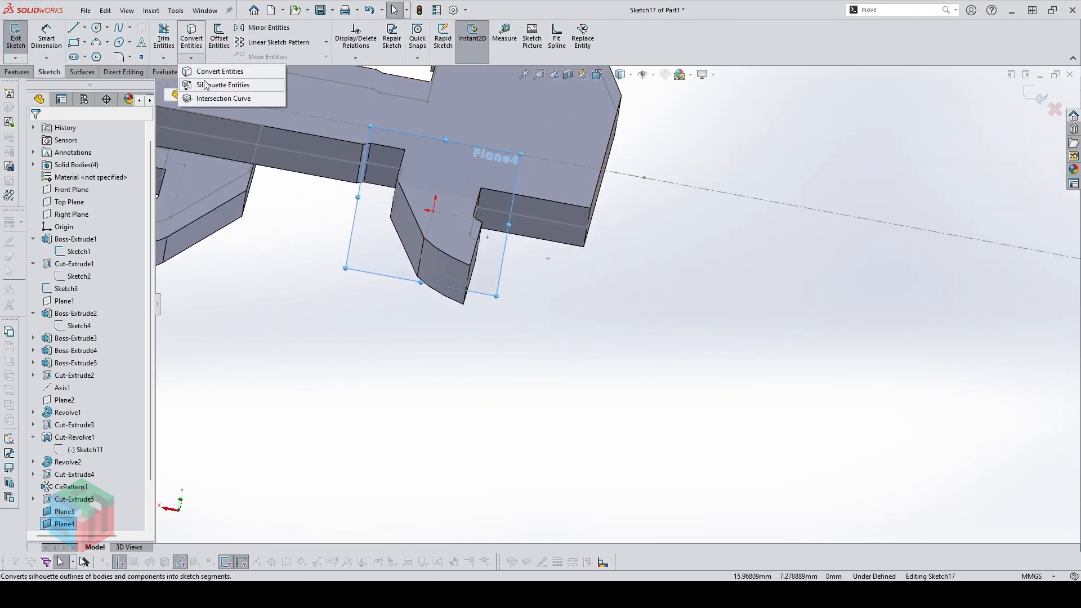
pyautogui.click(225, 80)
pyautogui.click(431, 223)
pyautogui.moveTo(409, 232); pyautogui.dragTo(329, 268, button='middle')
pyautogui.click(509, 306)
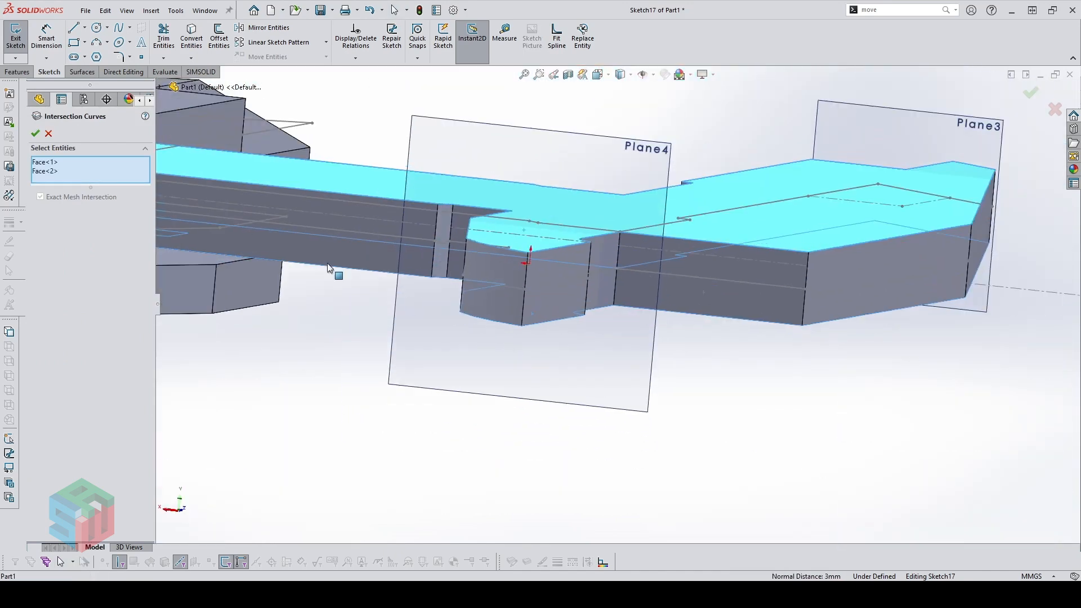
pyautogui.click(39, 130)
# Convert the fixed upper jaw's straight side edge across its thickness into a sketch line
pyautogui.click(191, 36)
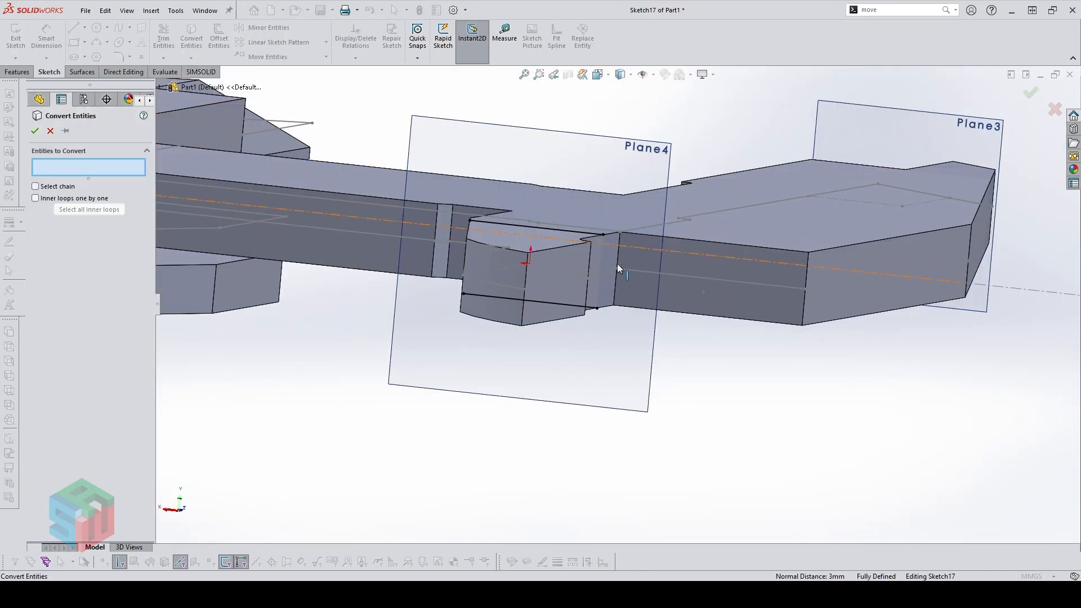
pyautogui.click(589, 261)
pyautogui.click(34, 131)
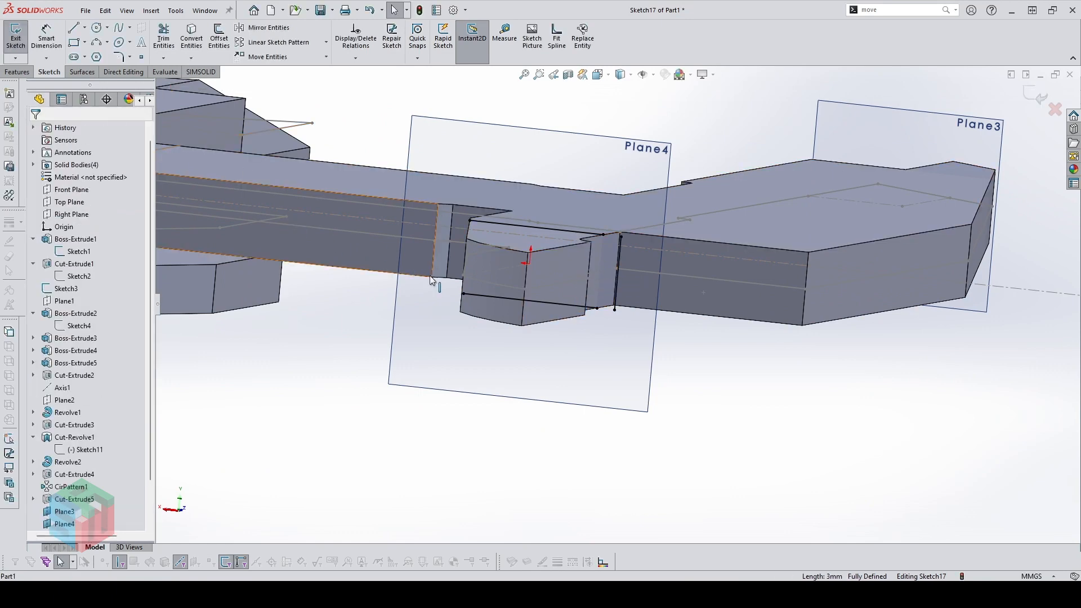
pyautogui.hotkey('ctrl', '8')
pyautogui.hotkey('ctrl', '8')
pyautogui.scroll(-4, 783, 302)
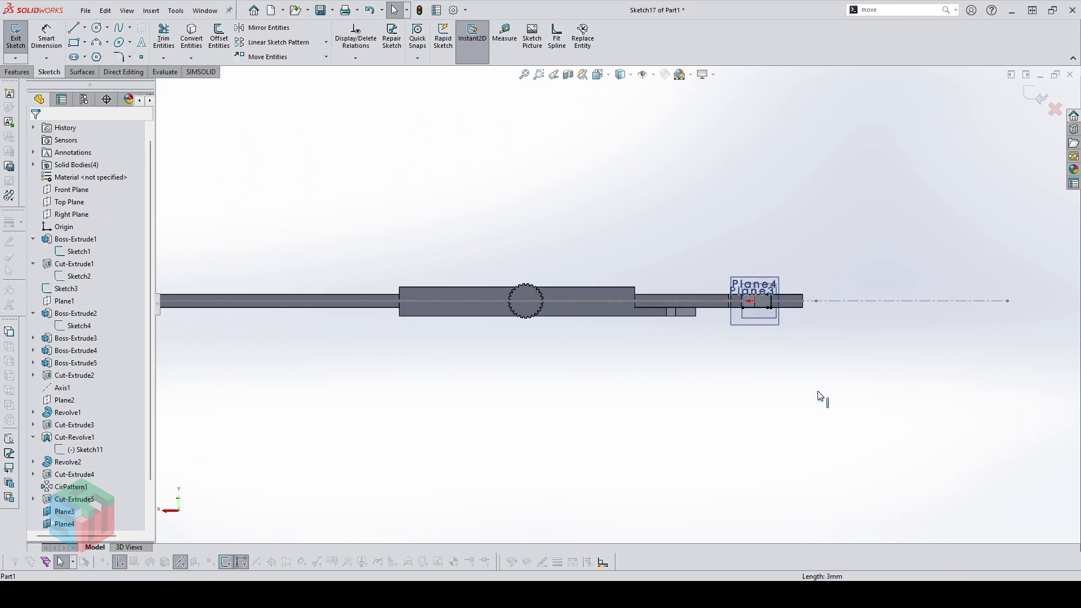
# Extend the upper and lower section lines of the fixed upper jaw to meet its converted side line
pyautogui.scroll(-5, 749, 301)
pyautogui.scroll(-2, 527, 313)
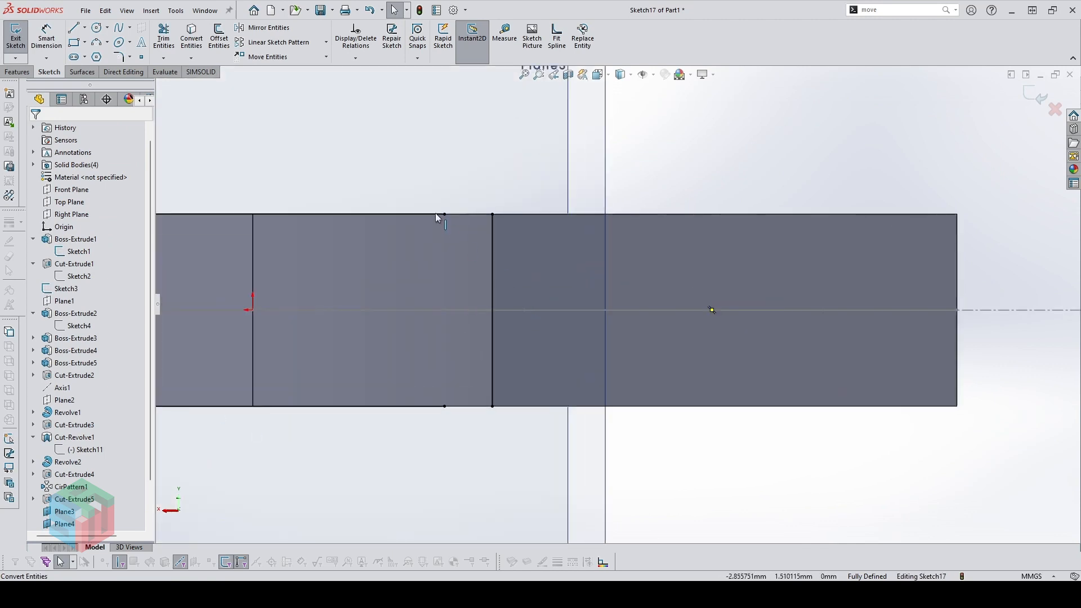
pyautogui.click(493, 215)
pyautogui.press('Escape')
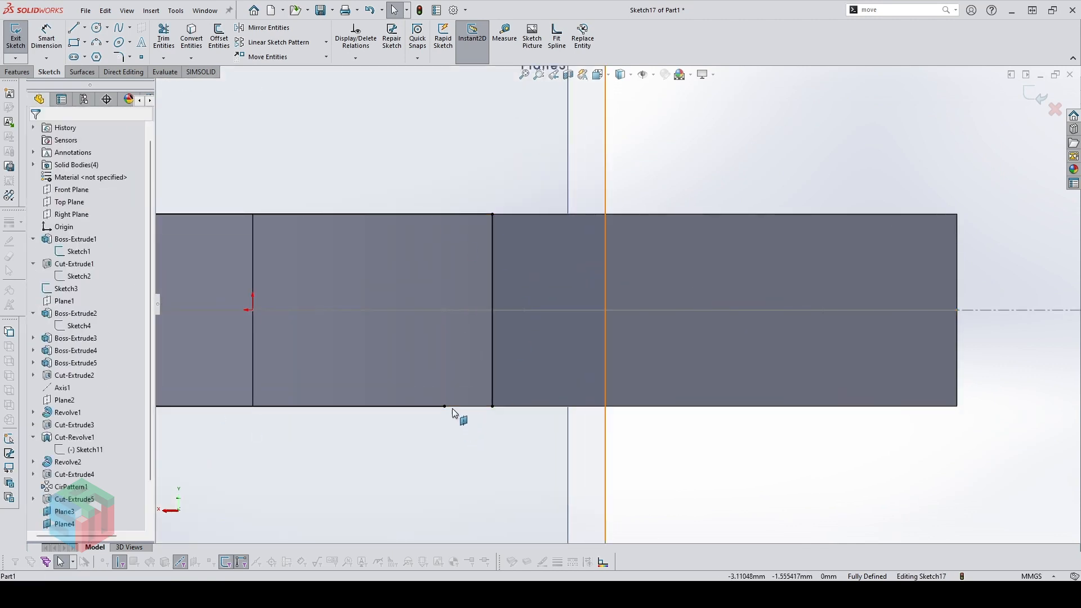
pyautogui.click(479, 406)
pyautogui.press('Escape')
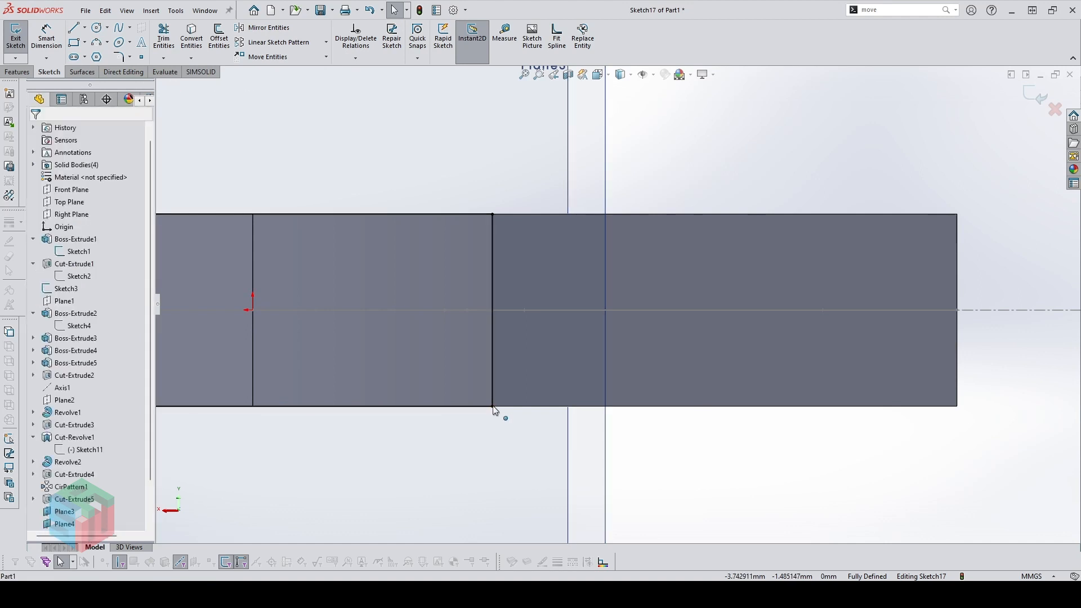
# Sketch a diagonal line about 5.4 mm long across the upper section line and the side line, and trim the excess to leave a corner triangle
pyautogui.click(295, 150)
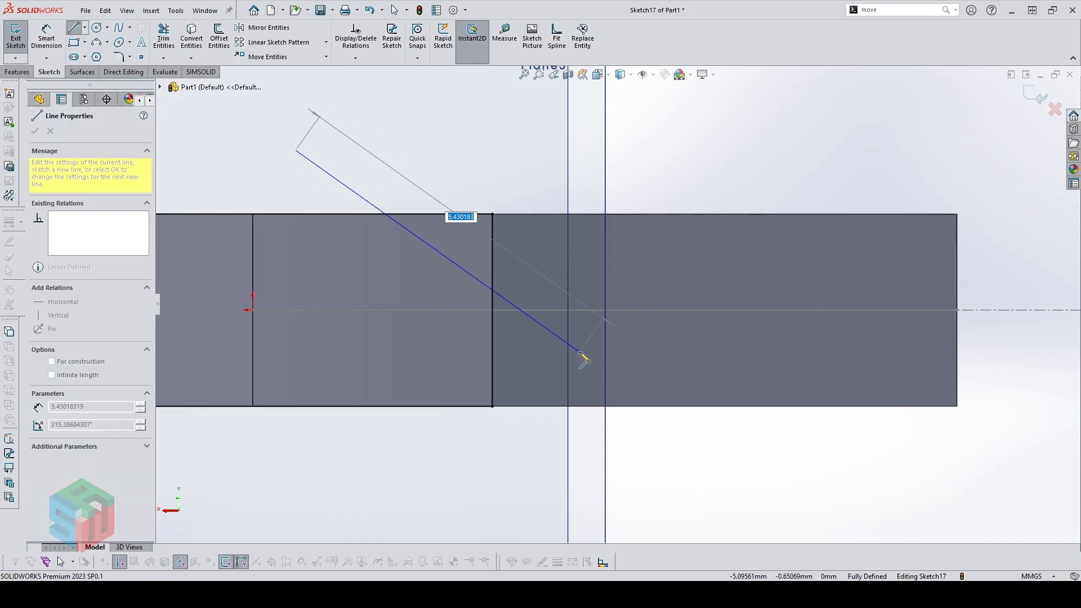
pyautogui.click(578, 351)
pyautogui.press('Escape')
pyautogui.press('t')
pyautogui.moveTo(373, 160); pyautogui.dragTo(427, 300)
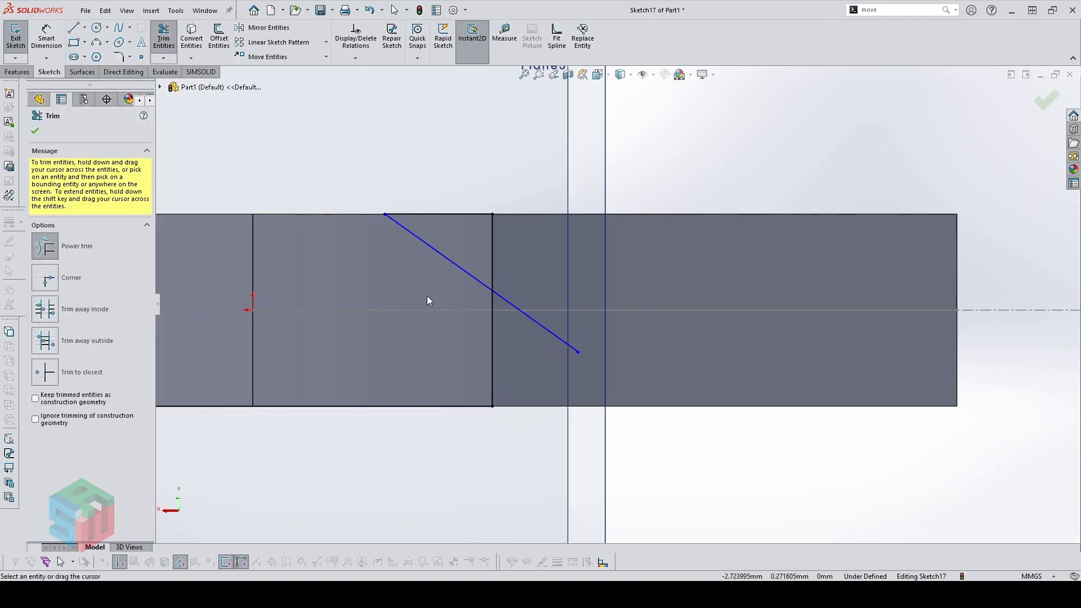
pyautogui.moveTo(529, 318); pyautogui.dragTo(462, 383)
pyautogui.press('Escape')
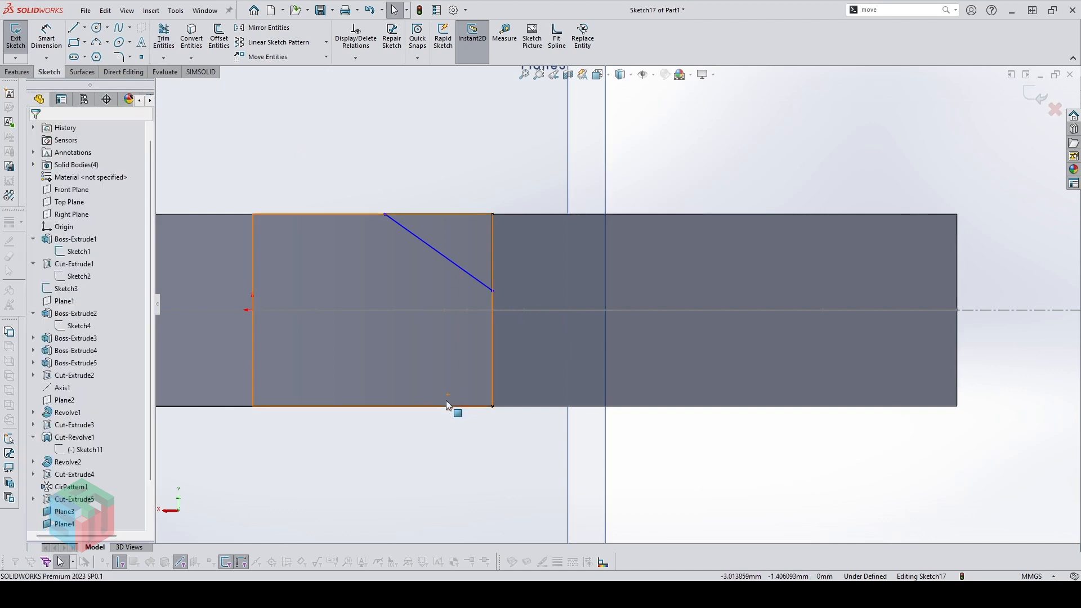
# Make the section's lower line construction geometry and dimension the diagonal's lower endpoint 0.5 mm from it
pyautogui.click(496, 373)
pyautogui.click(562, 369)
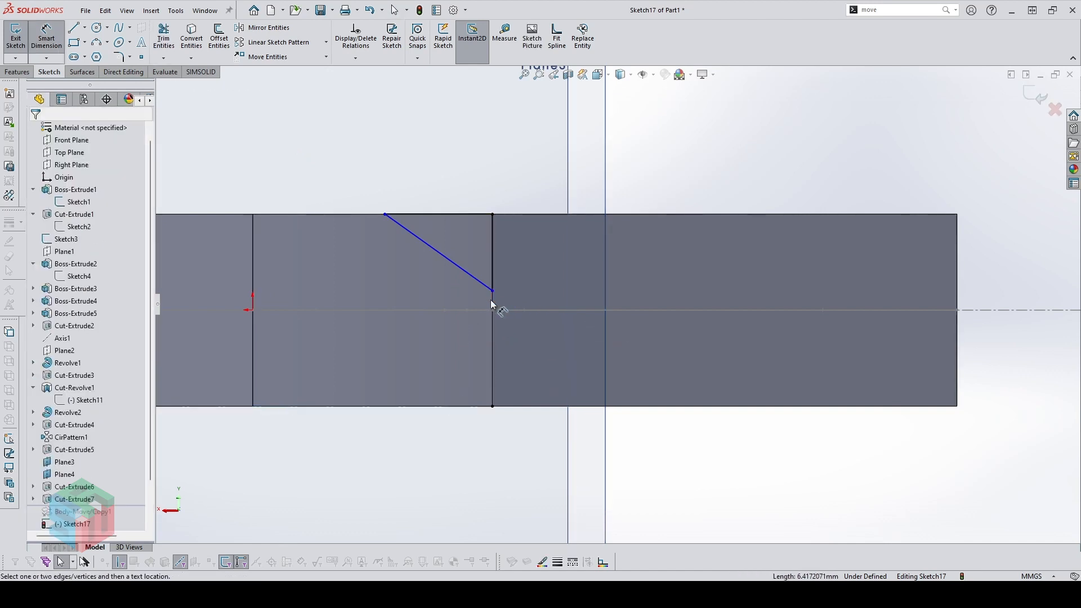
pyautogui.click(493, 291)
pyautogui.click(493, 394)
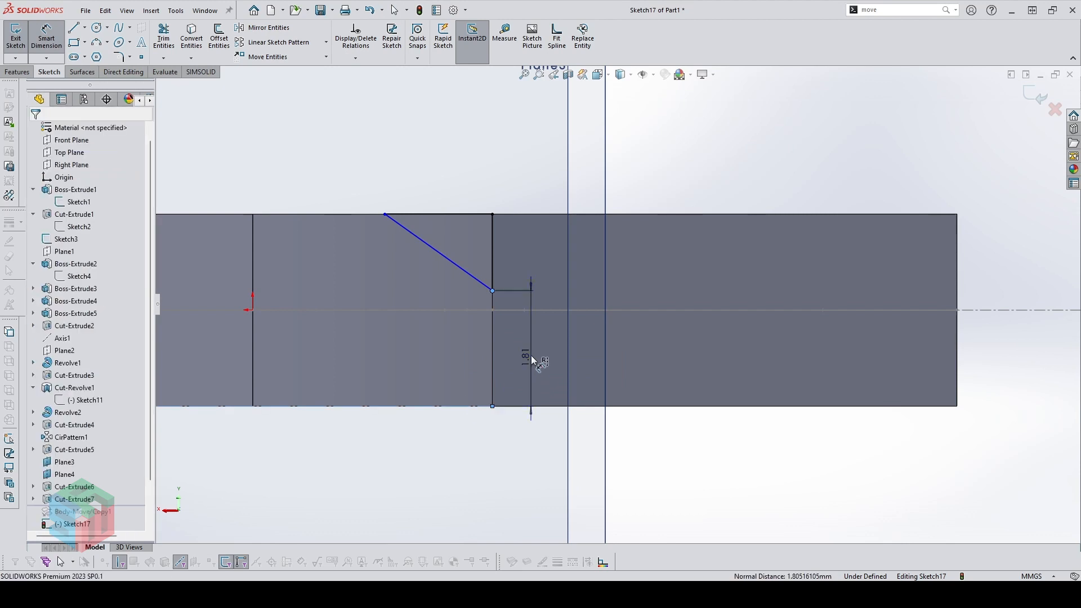
pyautogui.click(532, 356)
pyautogui.write('.5')
pyautogui.press('Return')
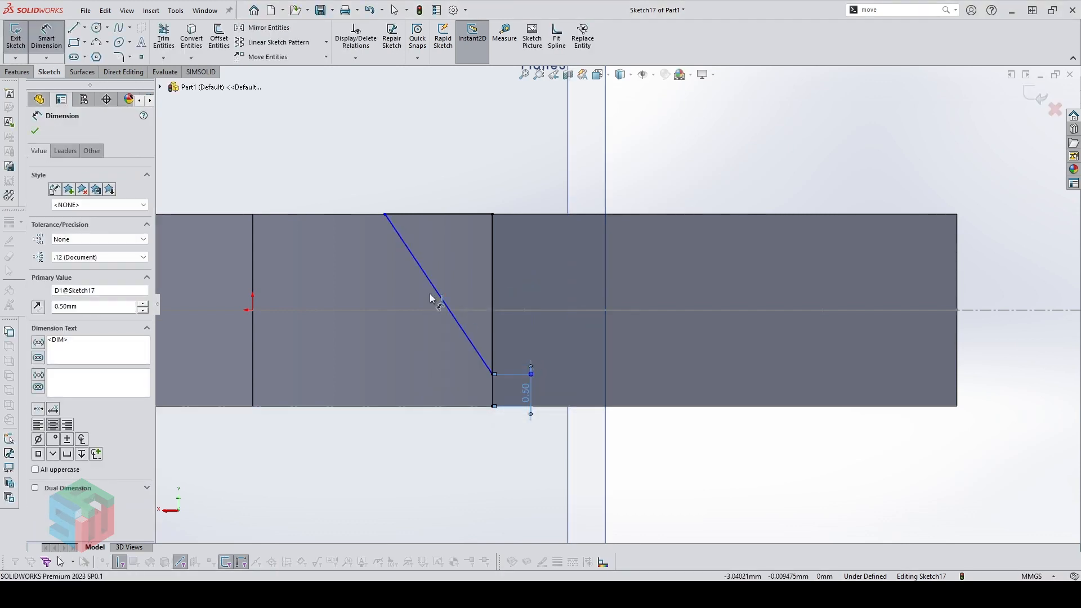
# Add a vertical relation between the diagonal's upper endpoint and the existing Sketch1 point at the fixed upper jaw
pyautogui.press('Escape')
pyautogui.click(385, 214)
pyautogui.moveTo(389, 219)
pyautogui.mouseDown(button='middle')
pyautogui.moveTo(453, 278)
pyautogui.moveTo(400, 251)
pyautogui.moveTo(355, 186)
pyautogui.mouseUp(button='middle')
pyautogui.moveTo(417, 165); pyautogui.dragTo(415, 179, button='middle')
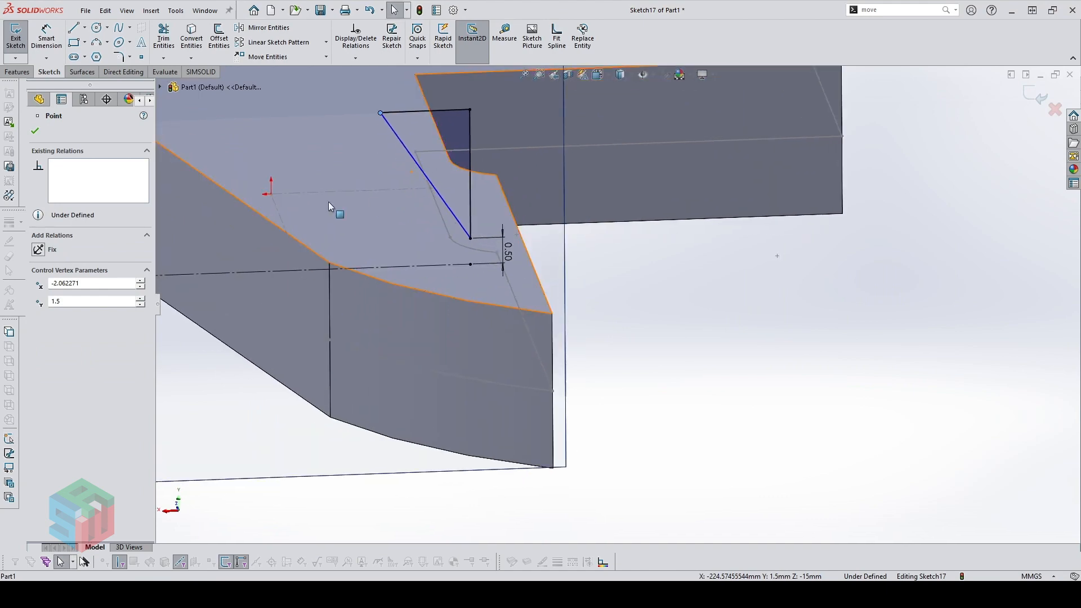
pyautogui.keyDown('ctrl'); pyautogui.click(272, 194); pyautogui.keyUp('ctrl')
pyautogui.click(328, 143)
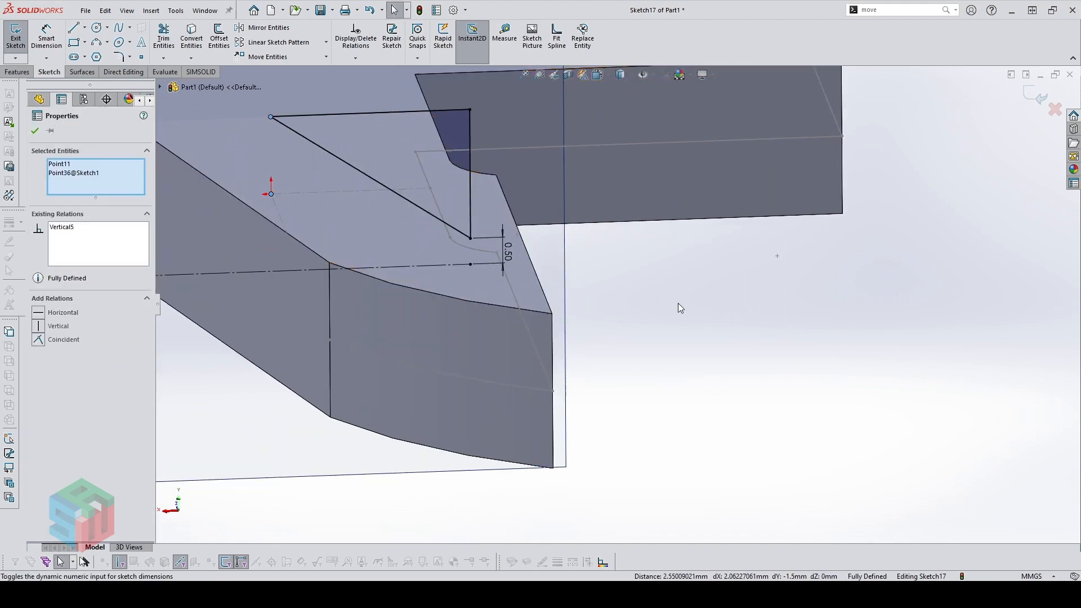
pyautogui.click(677, 303)
# Cut-extrude the triangle Through All, restricting the feature scope to the fixed jaw's body
pyautogui.scroll(1, 493, 258)
pyautogui.scroll(2, 492, 256)
pyautogui.moveTo(492, 257); pyautogui.dragTo(480, 270, button='middle')
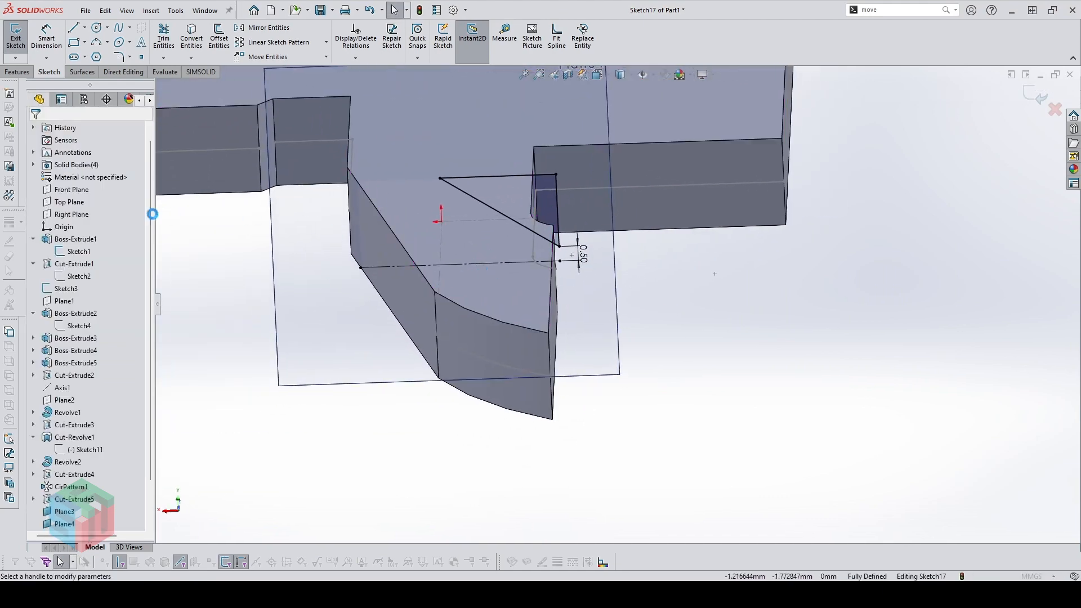
pyautogui.click(85, 198)
pyautogui.click(65, 208)
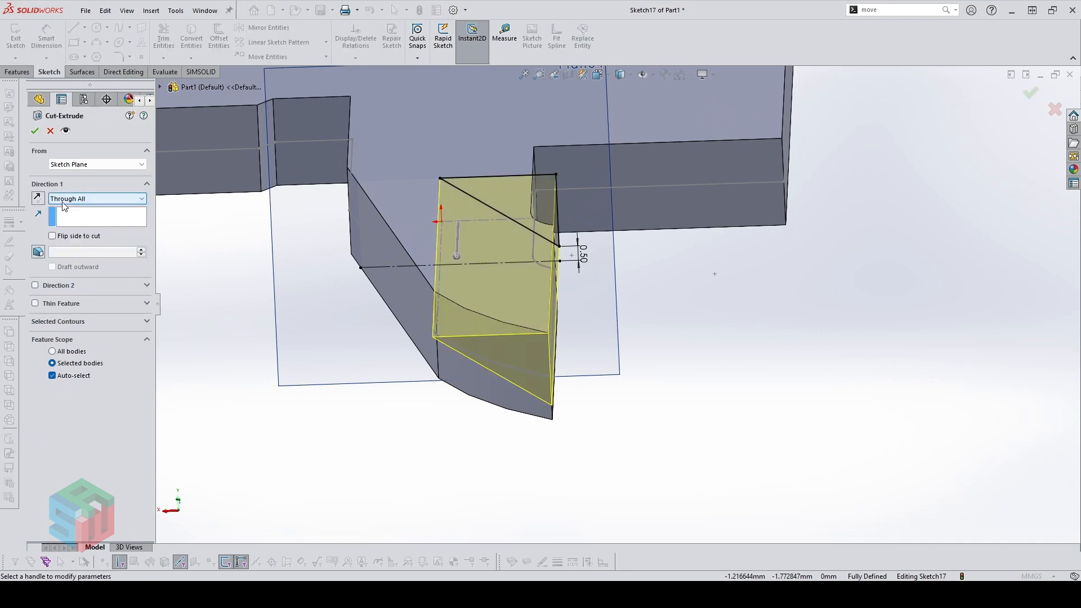
pyautogui.click(61, 376)
pyautogui.click(387, 290)
pyautogui.press('Return')
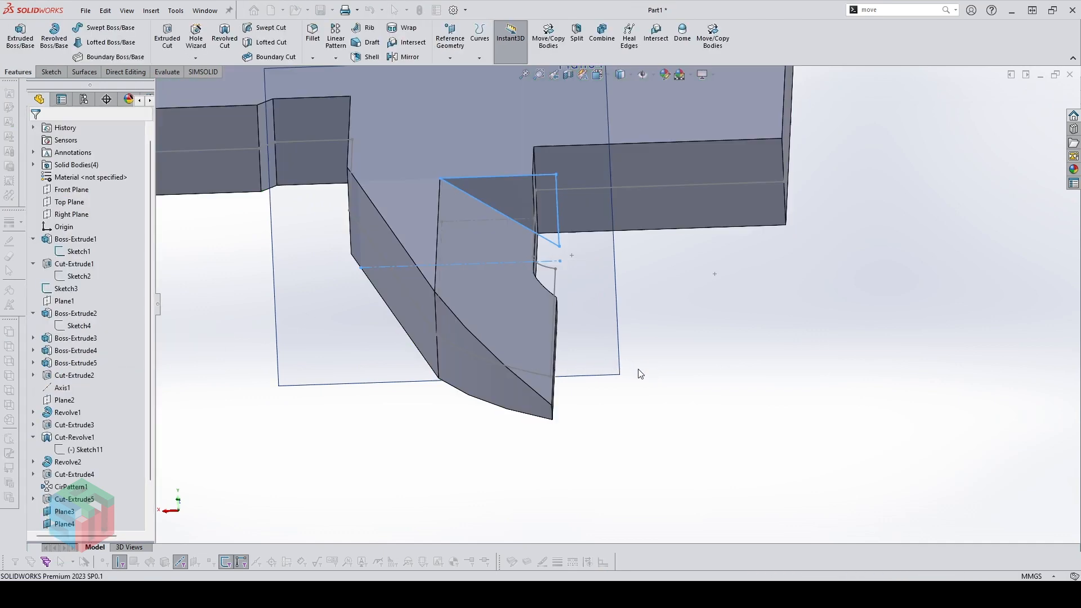
# Start a new sketch on Plane4 for the sliding upper jaw's bevel
pyautogui.moveTo(506, 321)
pyautogui.mouseDown(button='middle')
pyautogui.moveTo(464, 345)
pyautogui.moveTo(500, 307)
pyautogui.mouseUp(button='middle')
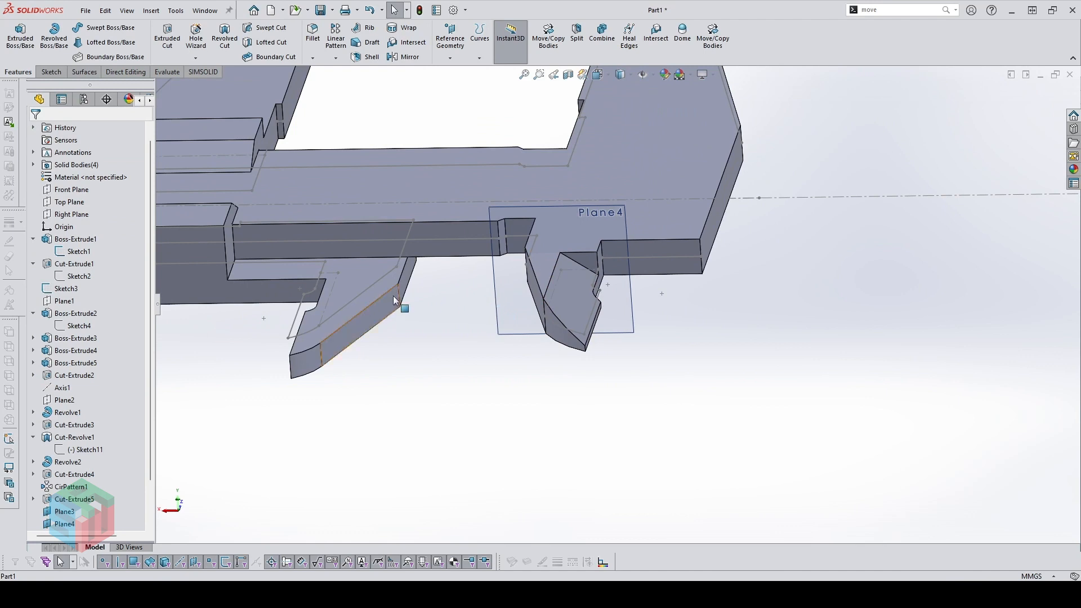
pyautogui.click(634, 322)
pyautogui.press('s')
pyautogui.scroll(-3, 325, 329)
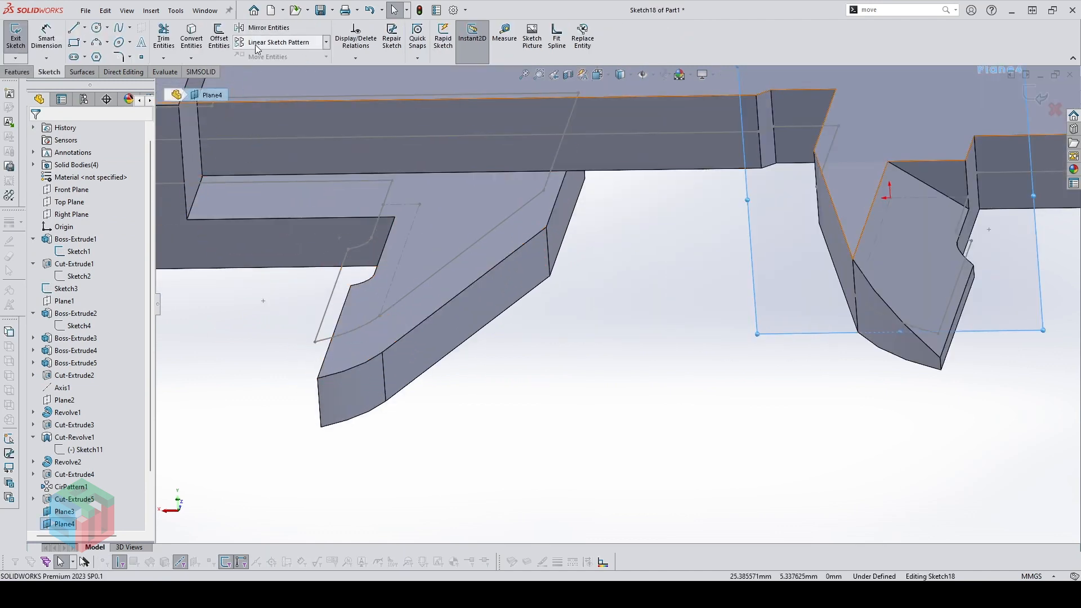
# Create intersection curves from the front and back faces of the sliding upper jaw
pyautogui.click(189, 57)
pyautogui.click(214, 98)
pyautogui.click(426, 280)
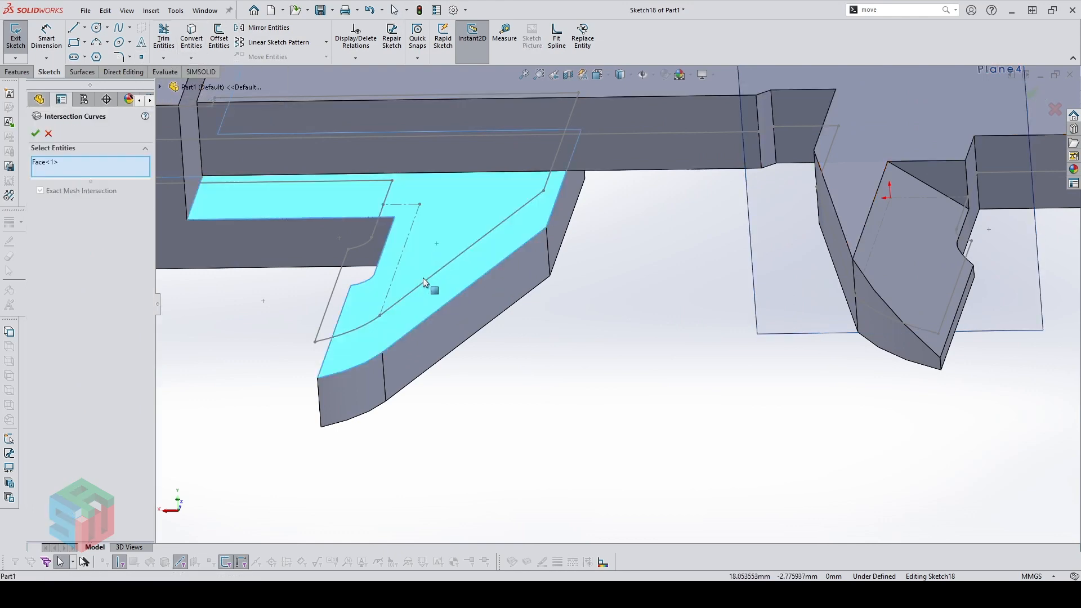
pyautogui.moveTo(427, 281); pyautogui.dragTo(425, 194, button='middle')
pyautogui.click(439, 313)
pyautogui.click(35, 134)
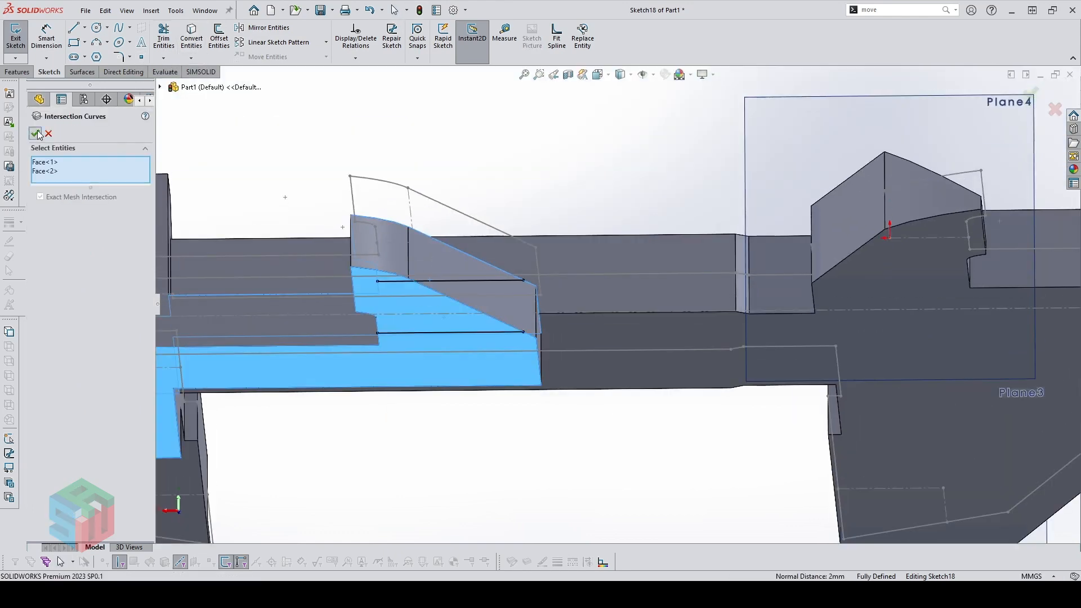
pyautogui.moveTo(332, 192); pyautogui.dragTo(326, 287, button='middle')
pyautogui.press('Escape')
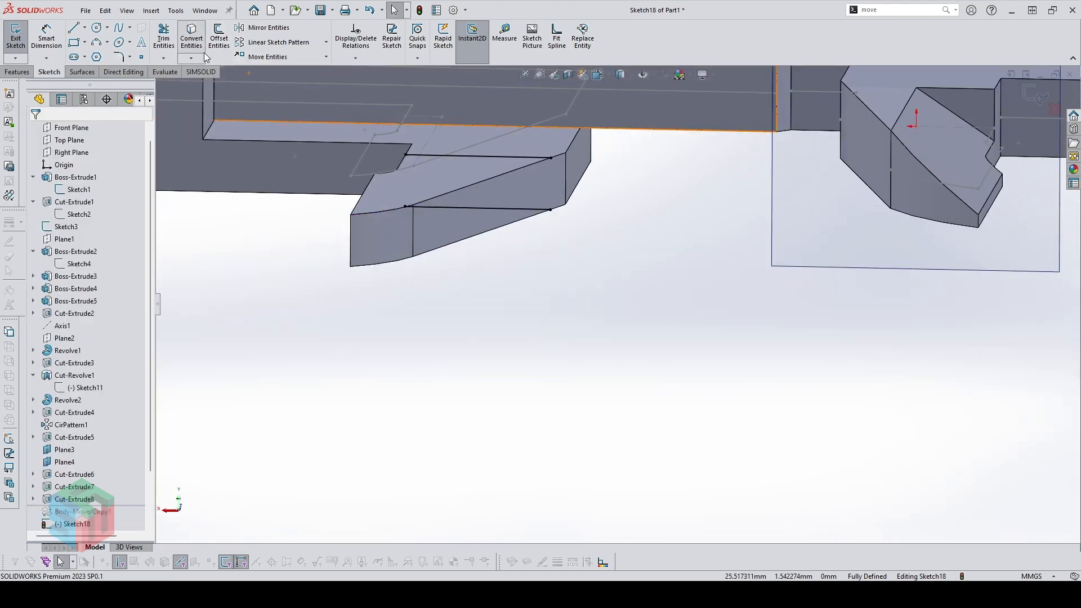
# Convert the sliding upper jaw's short straight edge across its thickness into a sketch line
pyautogui.click(197, 48)
pyautogui.moveTo(315, 169); pyautogui.dragTo(430, 191, button='middle')
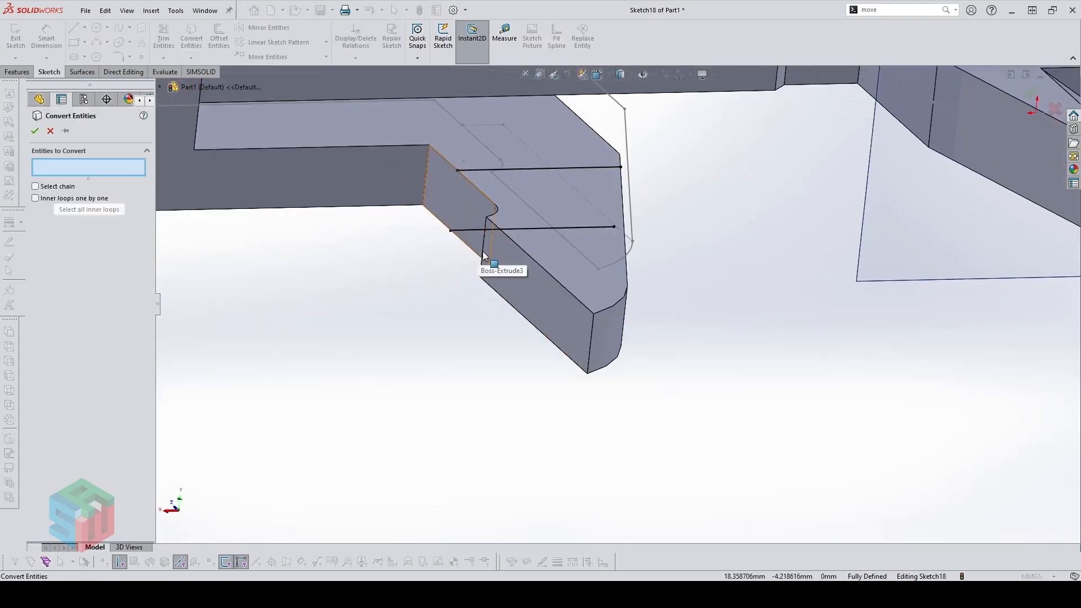
pyautogui.click(481, 251)
pyautogui.press('Return')
# Extend both intersection lines of the sliding upper jaw to meet the converted edge line
pyautogui.hotkey('ctrl', '8')
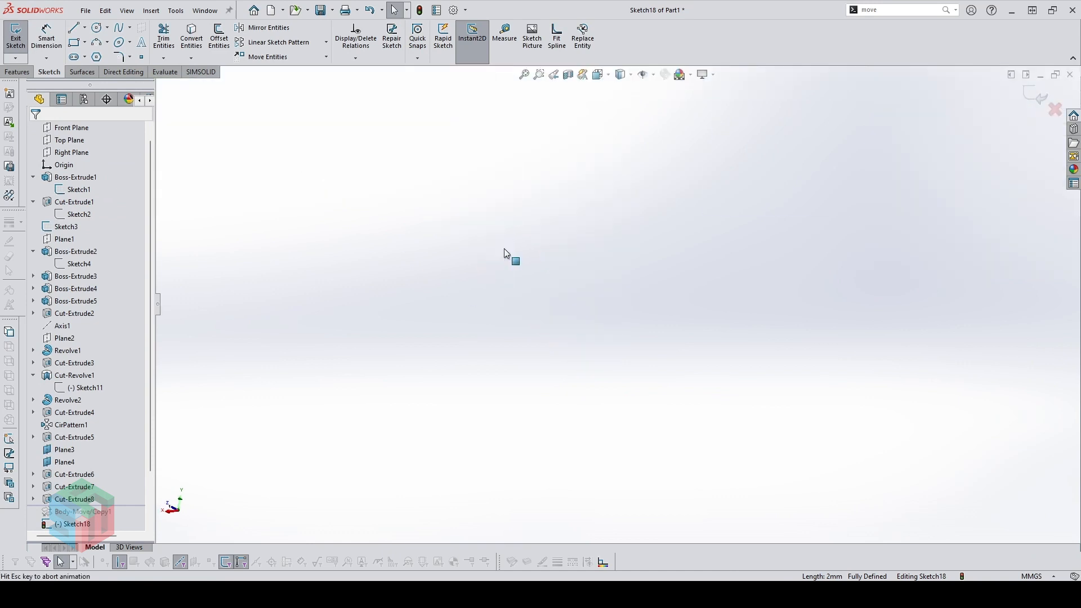
pyautogui.hotkey('ctrl', '8')
pyautogui.scroll(-5, 793, 318)
pyautogui.scroll(-10, 793, 318)
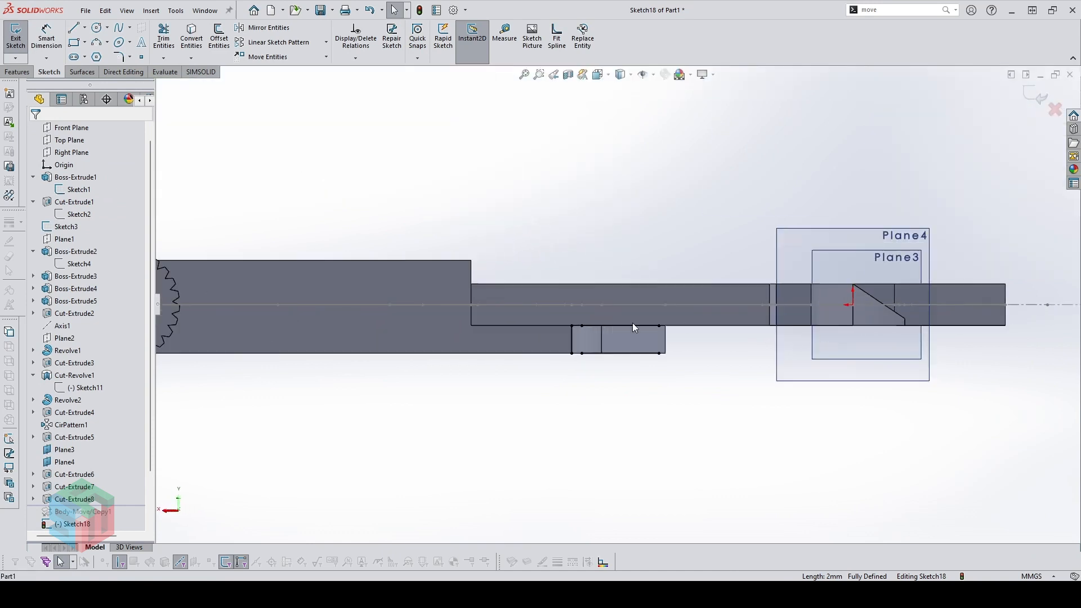
pyautogui.moveTo(508, 319)
pyautogui.mouseDown()
pyautogui.moveTo(494, 404)
pyautogui.moveTo(506, 429)
pyautogui.moveTo(473, 431)
pyautogui.mouseUp()
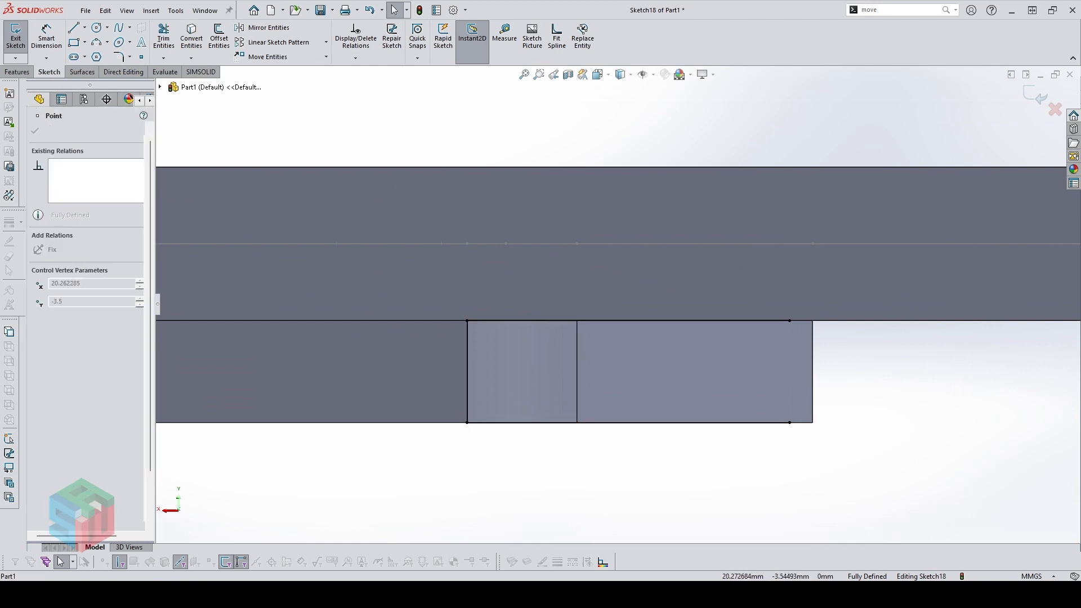
# Sketch a diagonal line from the converted edge line to the lower section line and trim its overhanging ends
pyautogui.press('l')
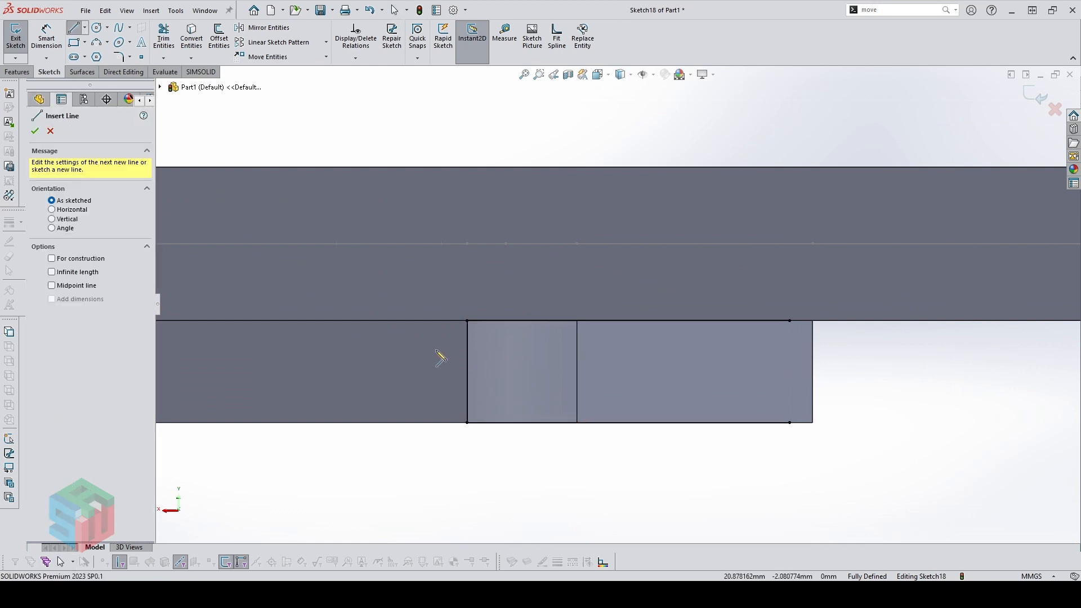
pyautogui.click(435, 350)
pyautogui.click(627, 453)
pyautogui.press('Escape')
pyautogui.press('t')
pyautogui.moveTo(576, 439); pyautogui.dragTo(601, 432)
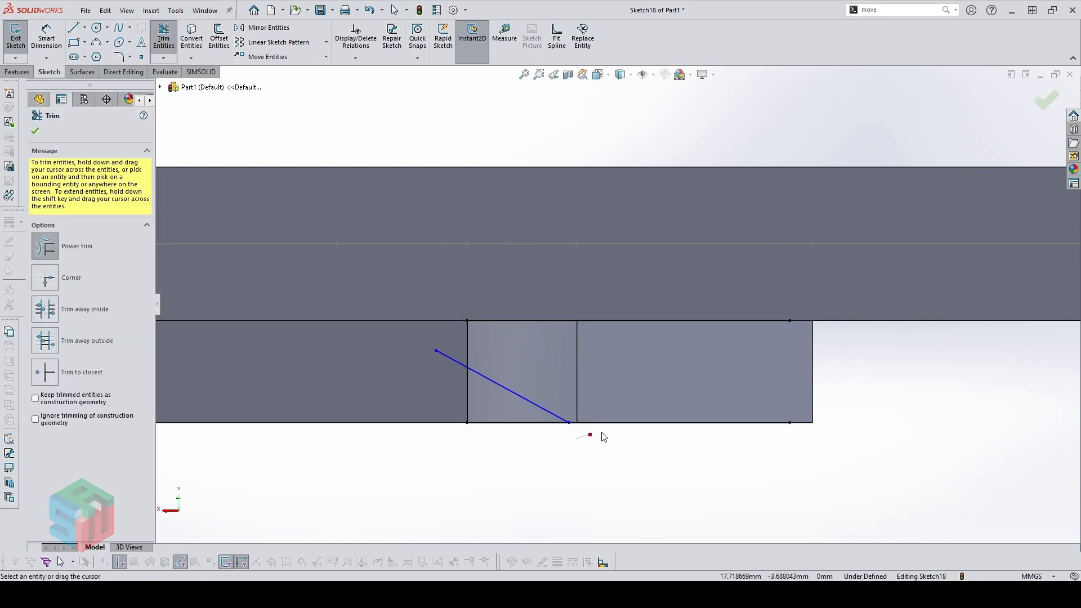
pyautogui.press('Escape')
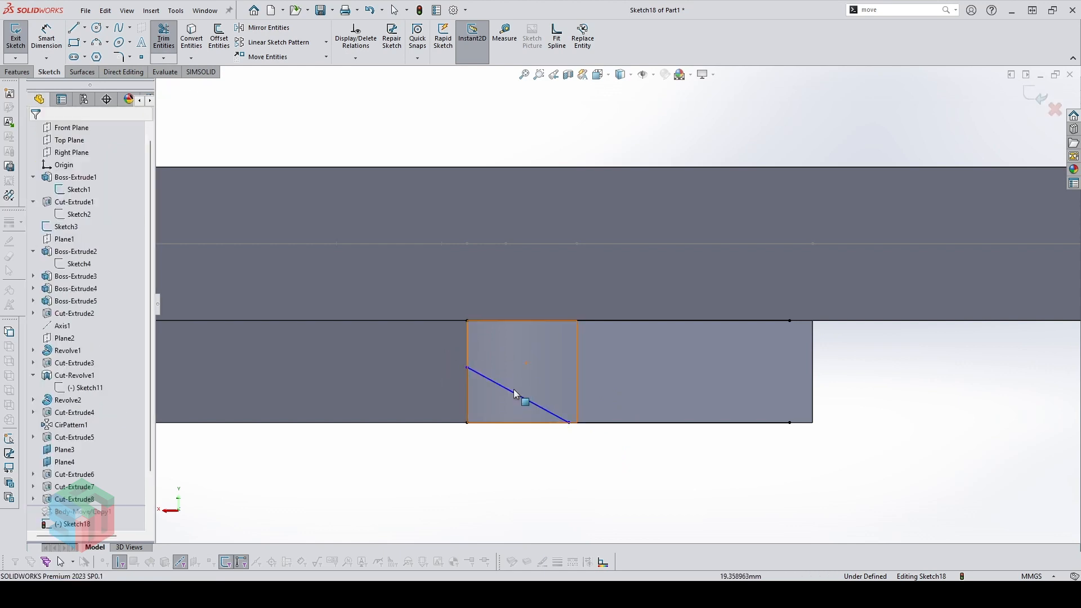
# Dimension the diagonal's upper endpoint 0.5 mm from the section's upper line
pyautogui.press('d')
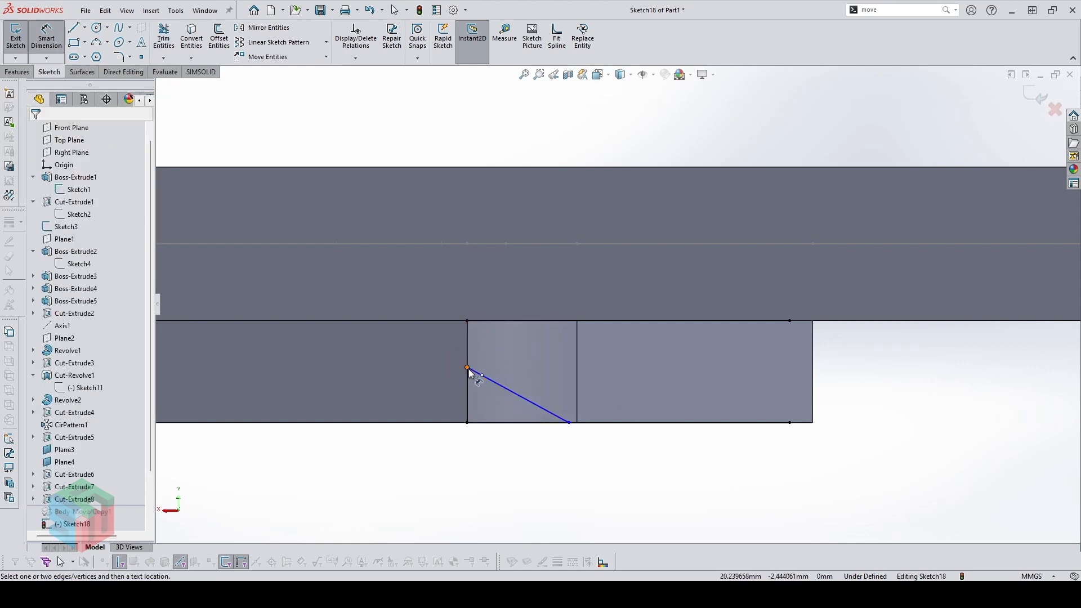
pyautogui.click(482, 321)
pyautogui.click(468, 367)
pyautogui.click(422, 345)
pyautogui.write('.5')
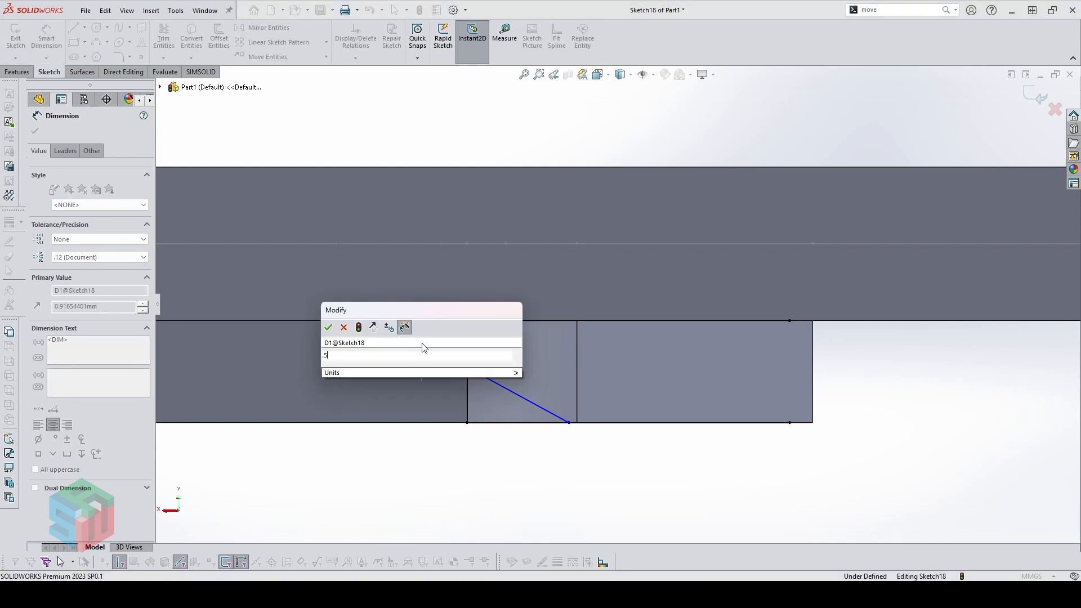
pyautogui.press('Return')
pyautogui.press('Escape')
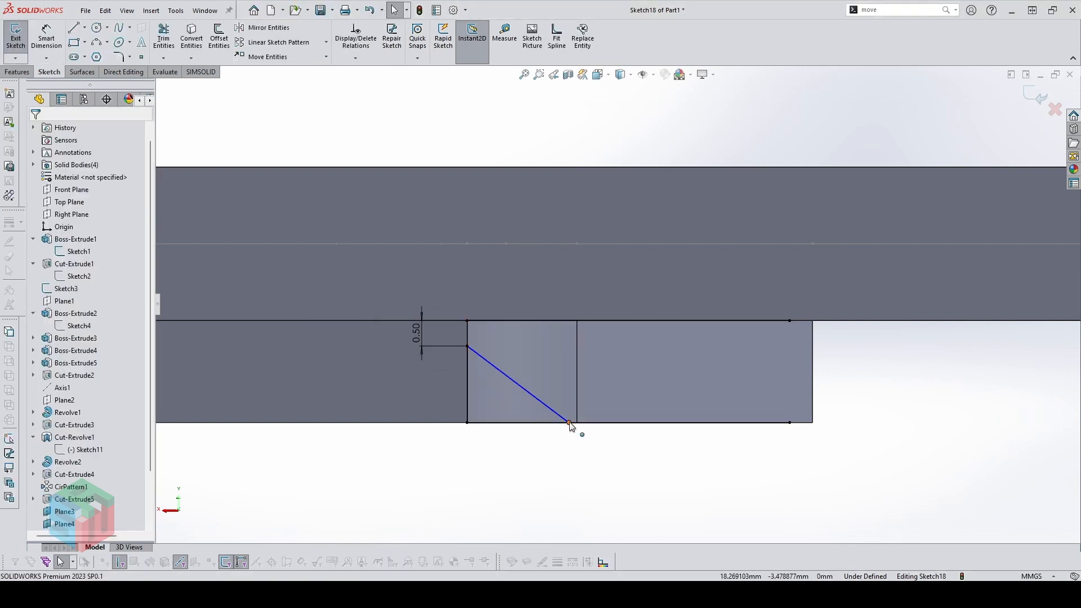
# Add a vertical relation between the diagonal's lower endpoint and the Sketch3 point where the jaw's curved and straight edges meet
pyautogui.click(570, 423)
pyautogui.moveTo(570, 426); pyautogui.dragTo(563, 243, button='middle')
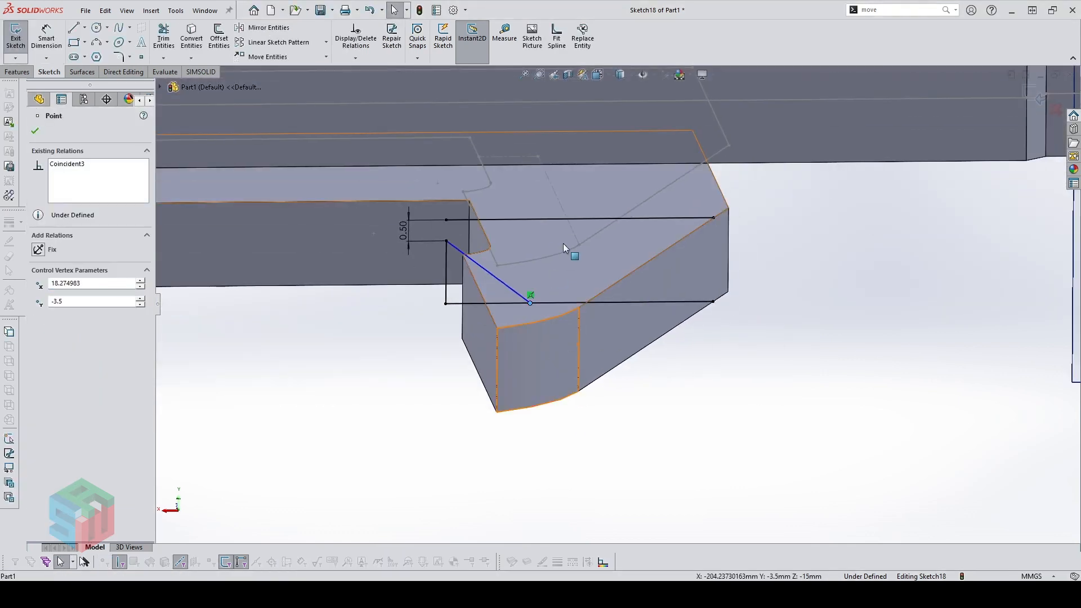
pyautogui.click(562, 208)
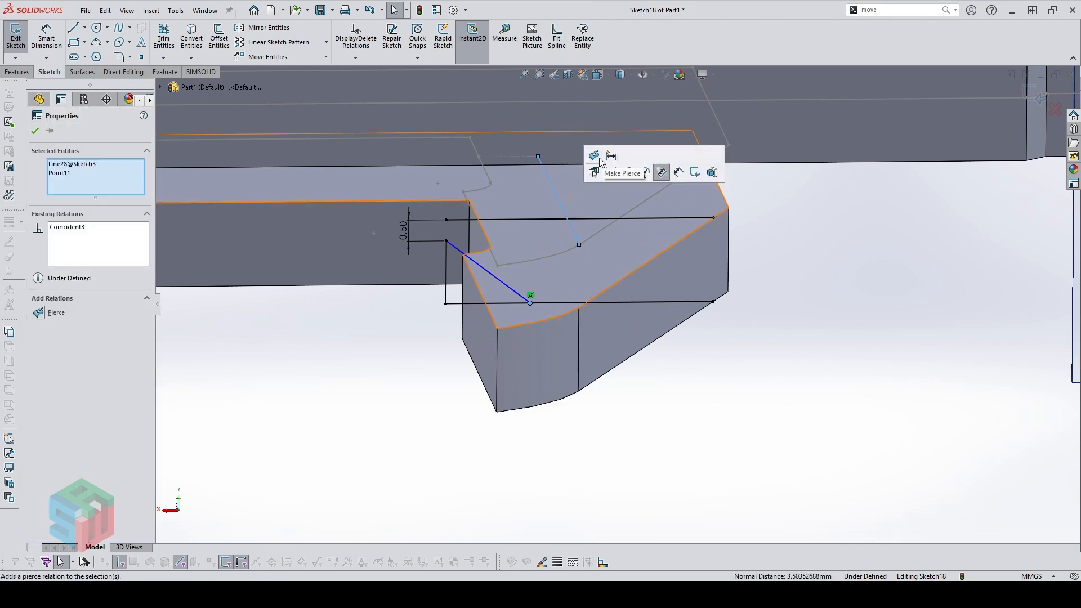
pyautogui.click(581, 244)
pyautogui.click(579, 245)
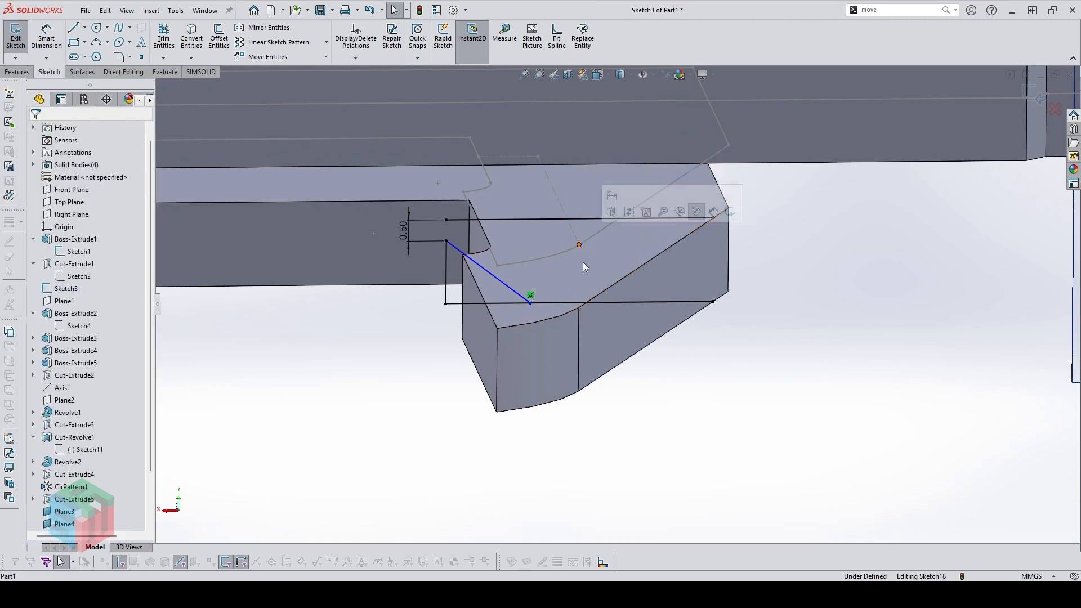
pyautogui.keyDown('ctrl'); pyautogui.click(530, 303); pyautogui.keyUp('ctrl')
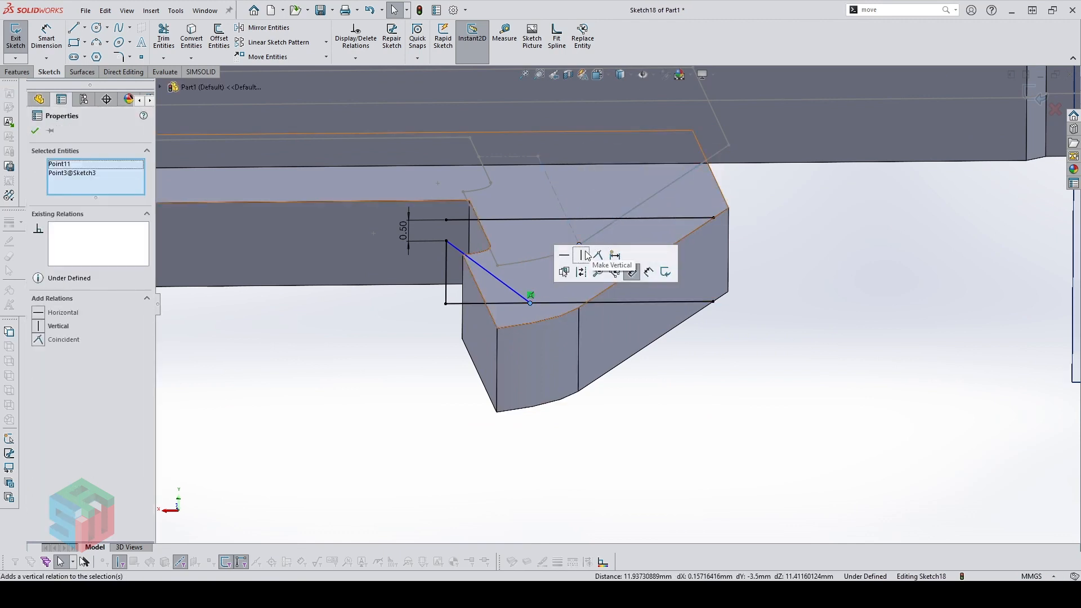
pyautogui.click(585, 255)
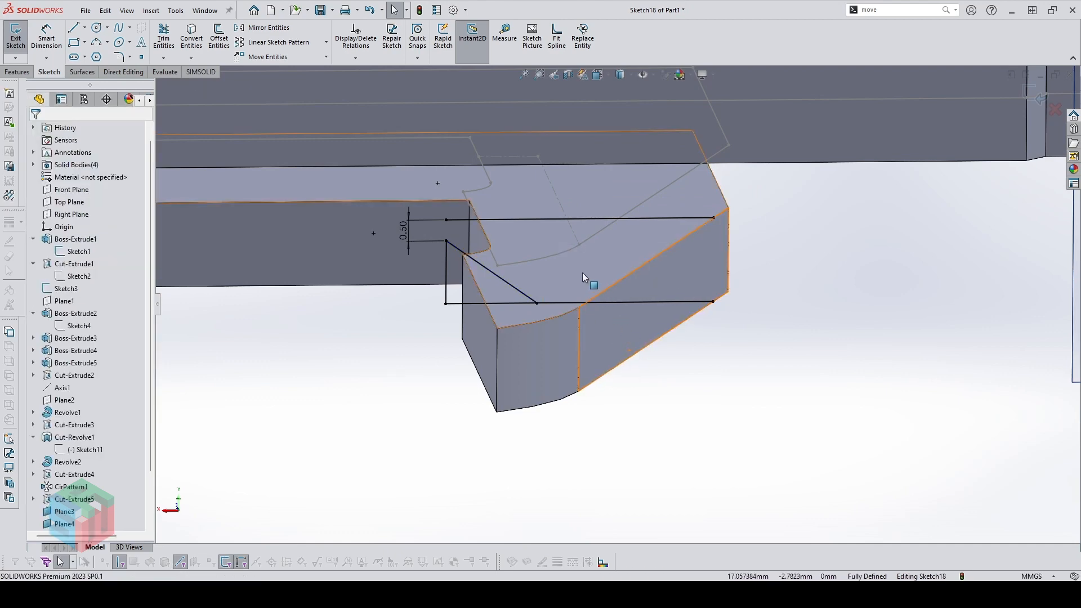
# Trim the lower section line's overhang beyond the diagonal and convert the upper section line to construction geometry
pyautogui.press('t')
pyautogui.moveTo(596, 299); pyautogui.dragTo(597, 308)
pyautogui.press('Escape')
pyautogui.click(596, 219)
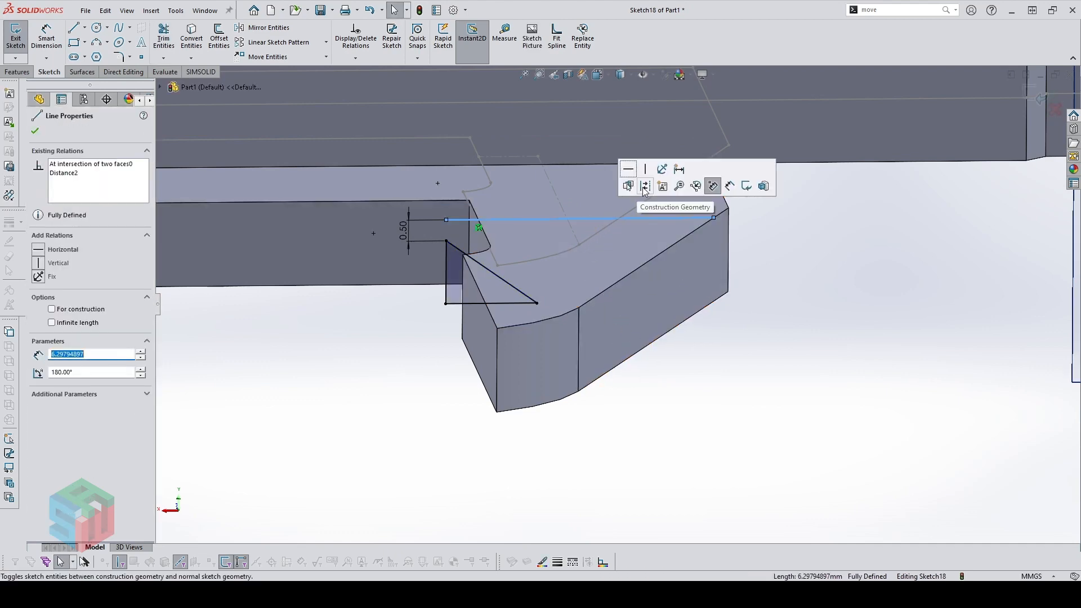
pyautogui.click(643, 186)
pyautogui.scroll(3, 769, 275)
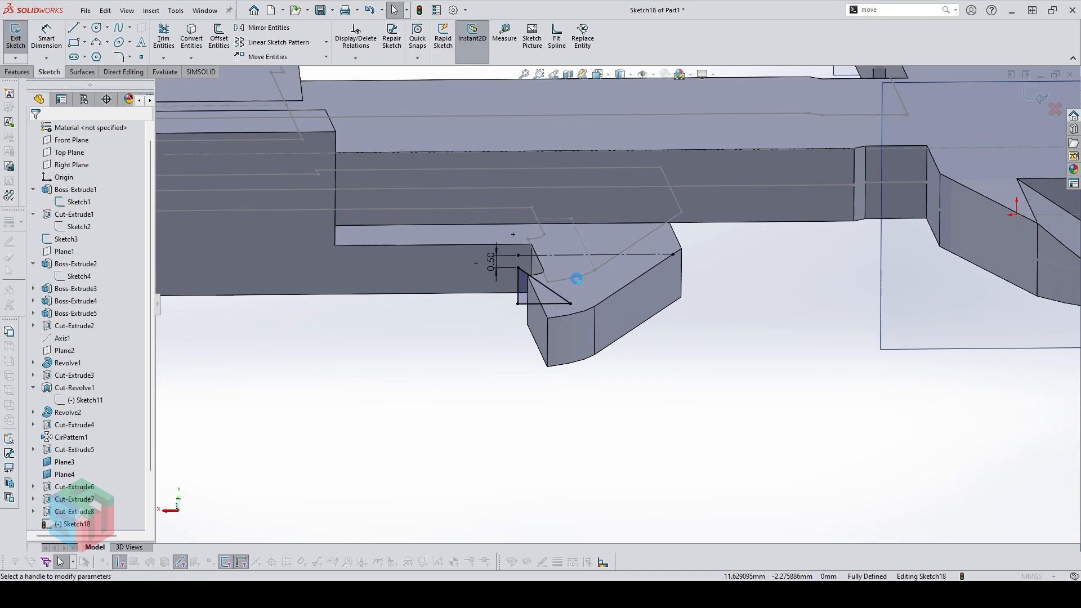
# Cut the triangular profile Through All, limiting the feature scope to the sliding upper jaw body
pyautogui.click(57, 381)
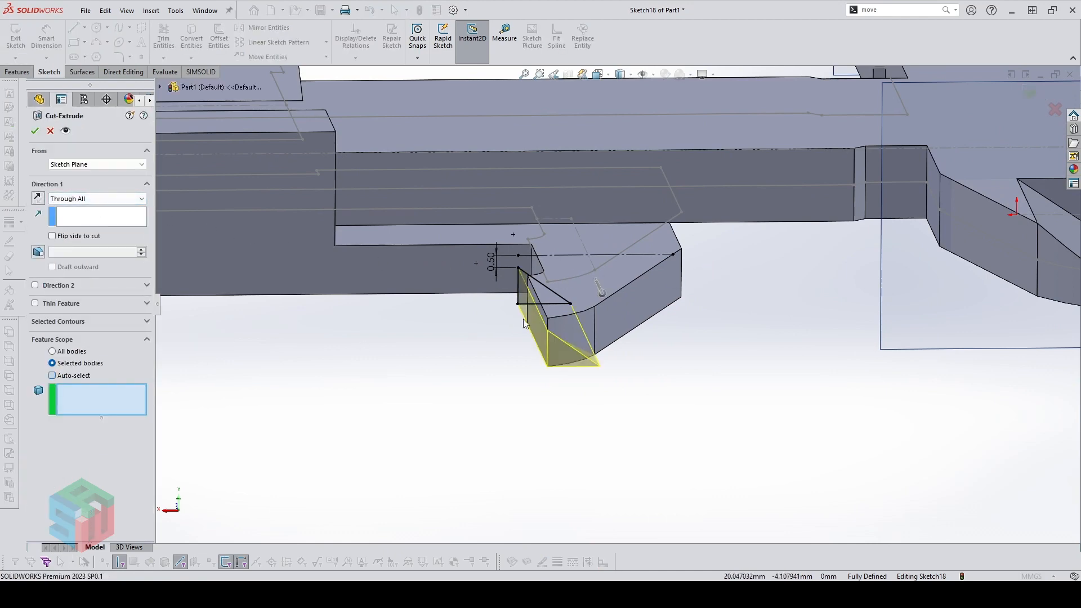
pyautogui.click(634, 296)
pyautogui.rightClick(666, 376)
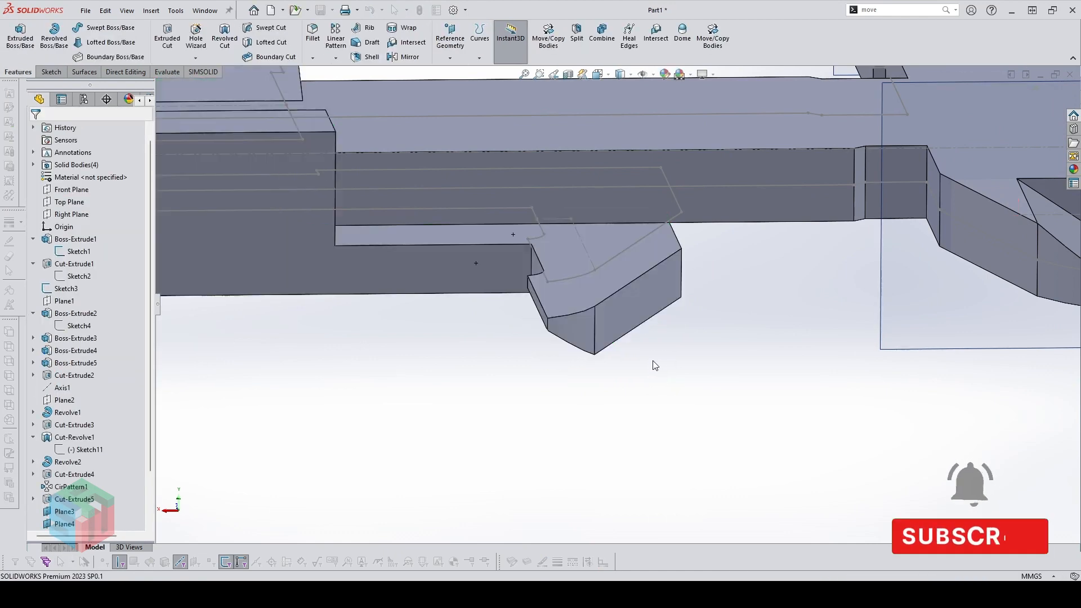
# Hide Sketch3 and the reference planes Plane3 and Plane4
pyautogui.moveTo(652, 364)
pyautogui.mouseDown(button='middle')
pyautogui.moveTo(649, 300)
pyautogui.moveTo(640, 352)
pyautogui.mouseUp(button='middle')
pyautogui.click(637, 360)
pyautogui.click(686, 325)
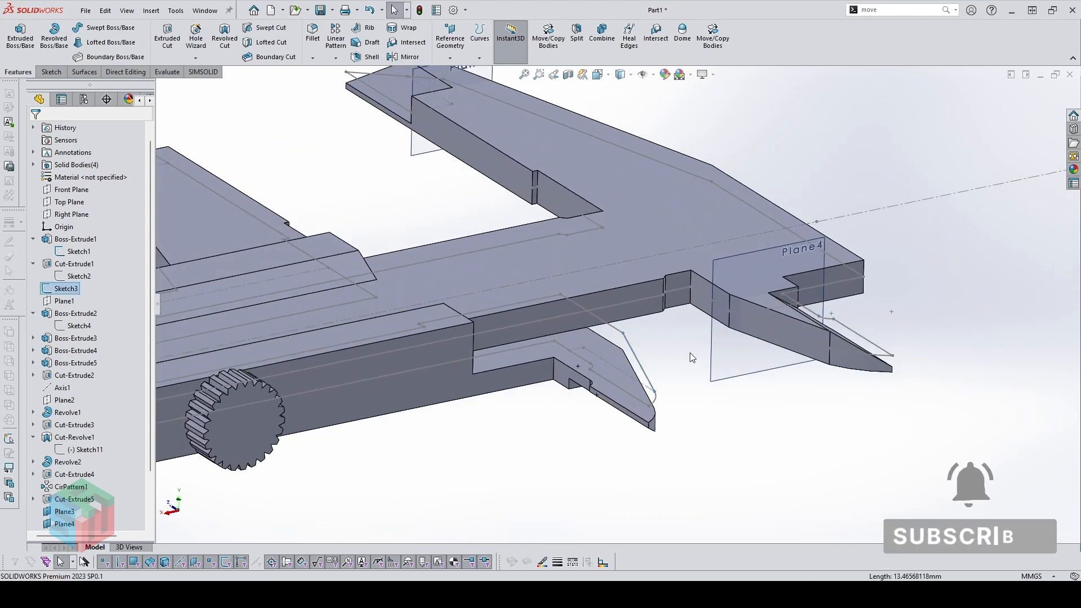
pyautogui.scroll(-2, 65, 513)
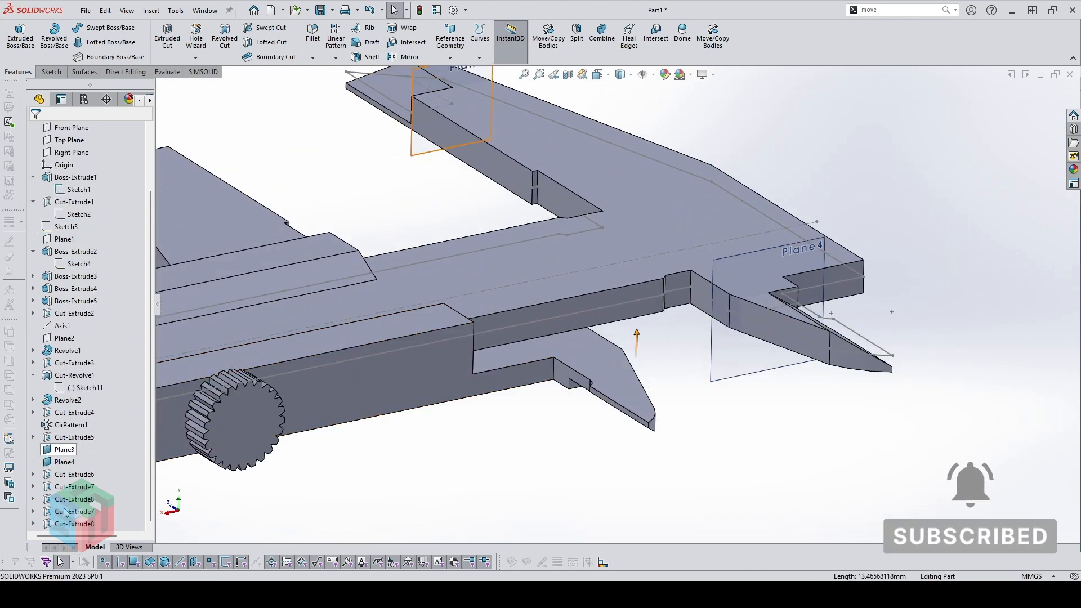
pyautogui.click(64, 450)
pyautogui.keyDown('ctrl'); pyautogui.click(65, 461); pyautogui.keyUp('ctrl')
pyautogui.click(75, 450)
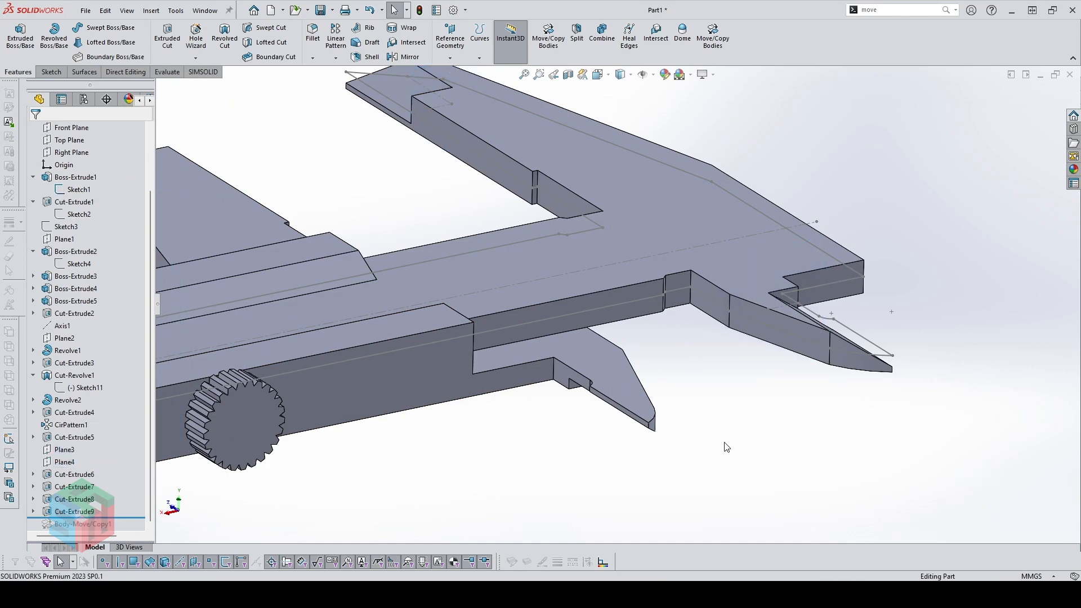
# Roll the feature history forward past Body-Move/Copy1 to restore the slider's moved position
pyautogui.scroll(5, 726, 447)
pyautogui.moveTo(726, 446); pyautogui.dragTo(725, 393, button='middle')
pyautogui.scroll(-2, 717, 380)
pyautogui.moveTo(715, 377); pyautogui.dragTo(681, 347, button='right')
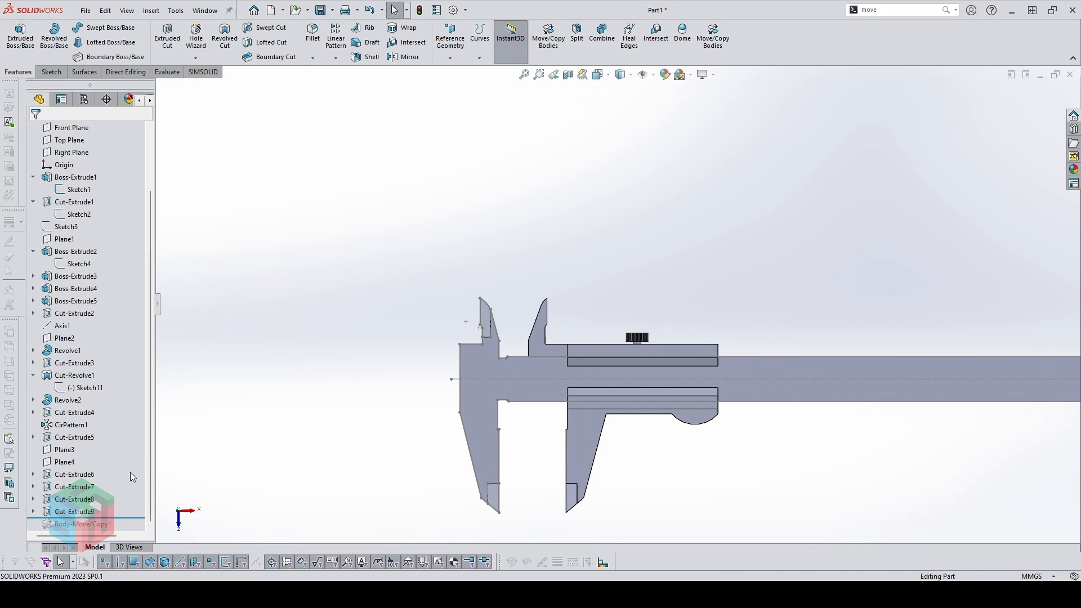
pyautogui.moveTo(122, 531); pyautogui.dragTo(122, 532)
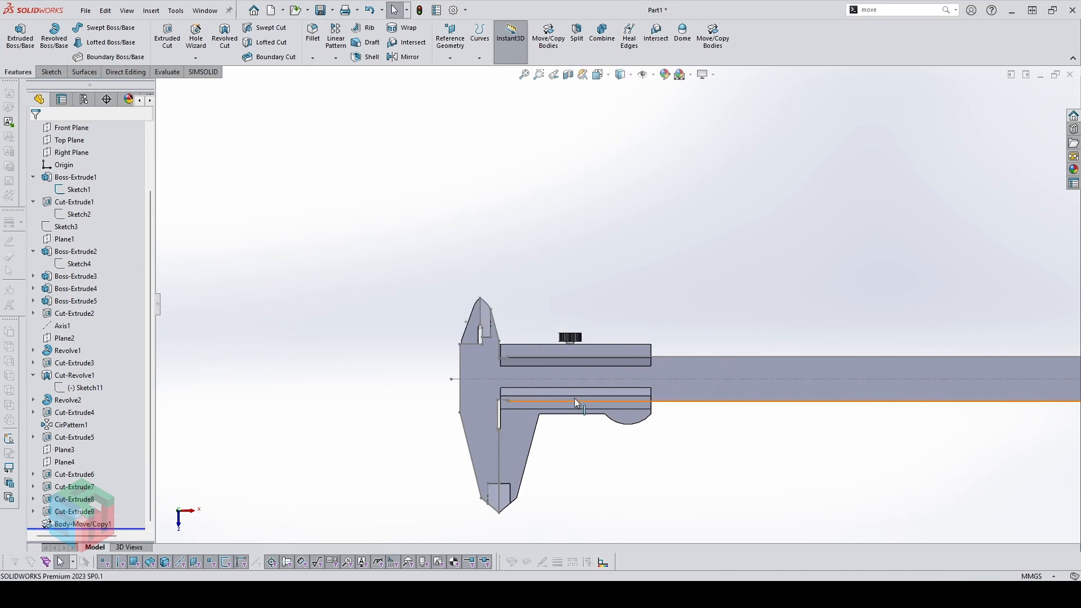
# Hide Sketch1, the main beam's profile sketch
pyautogui.scroll(-2, 570, 403)
pyautogui.click(441, 363)
pyautogui.click(490, 330)
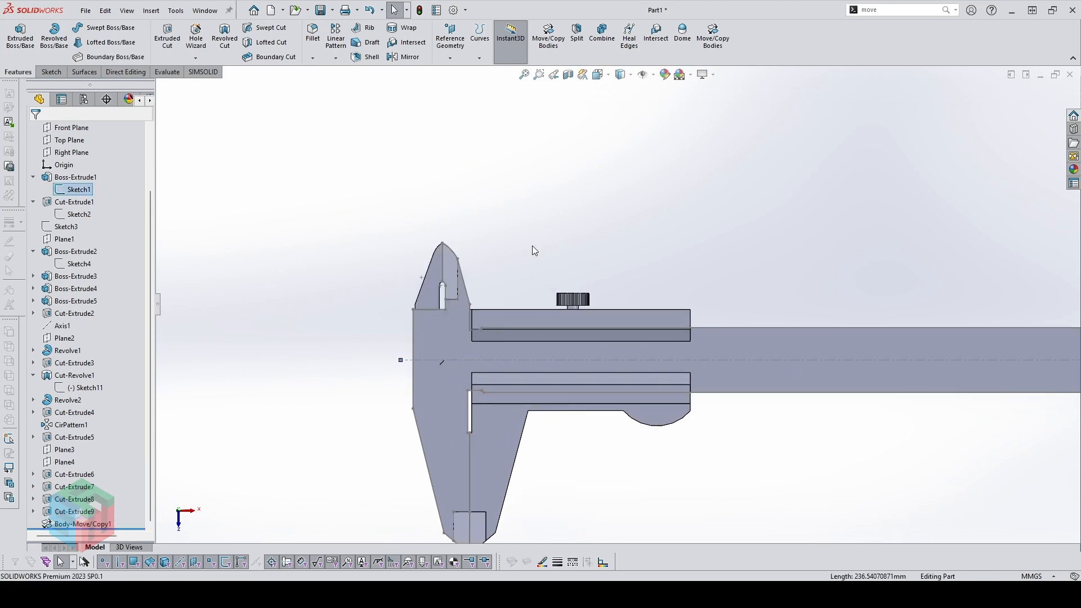
pyautogui.click(531, 246)
# Start a new sketch on the flat face of the main beam and view it face-on
pyautogui.scroll(2, 616, 309)
pyautogui.scroll(-3, 648, 431)
pyautogui.moveTo(587, 408); pyautogui.dragTo(738, 340, button='middle')
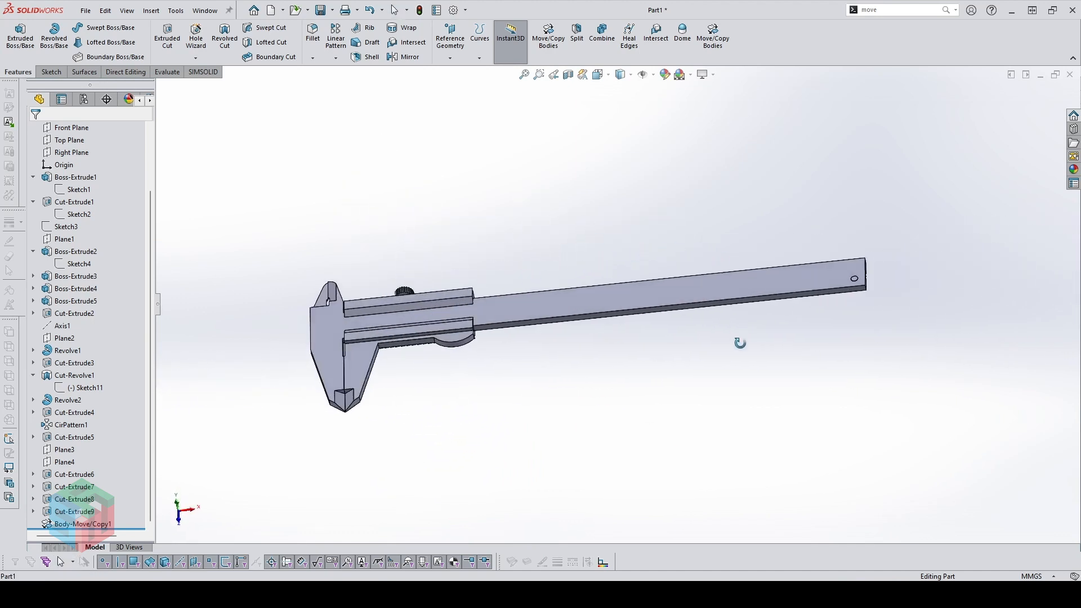
pyautogui.click(535, 302)
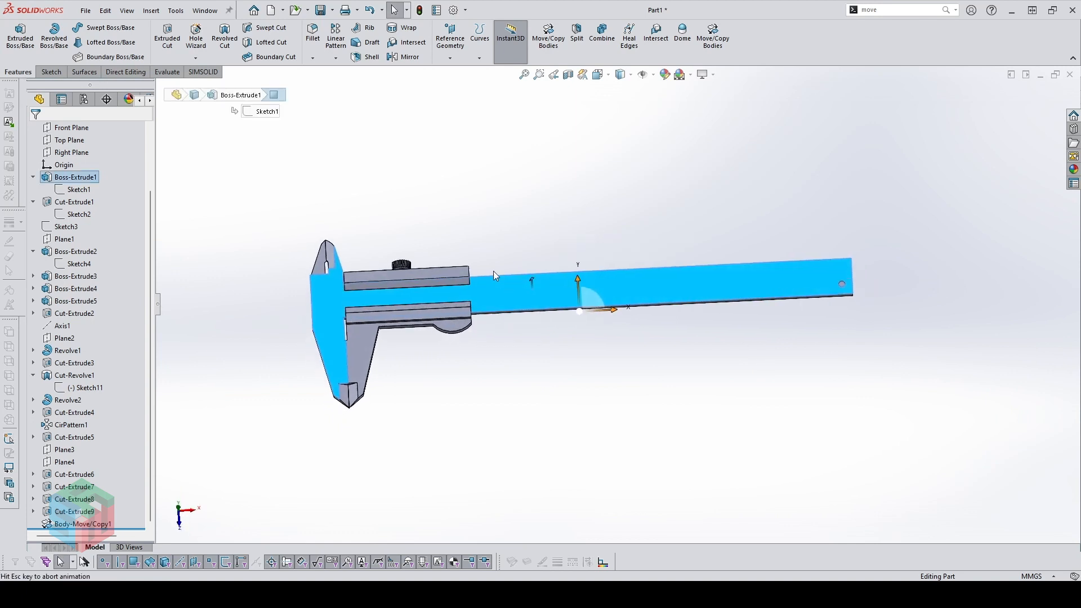
pyautogui.click(493, 271)
pyautogui.scroll(-2, 406, 311)
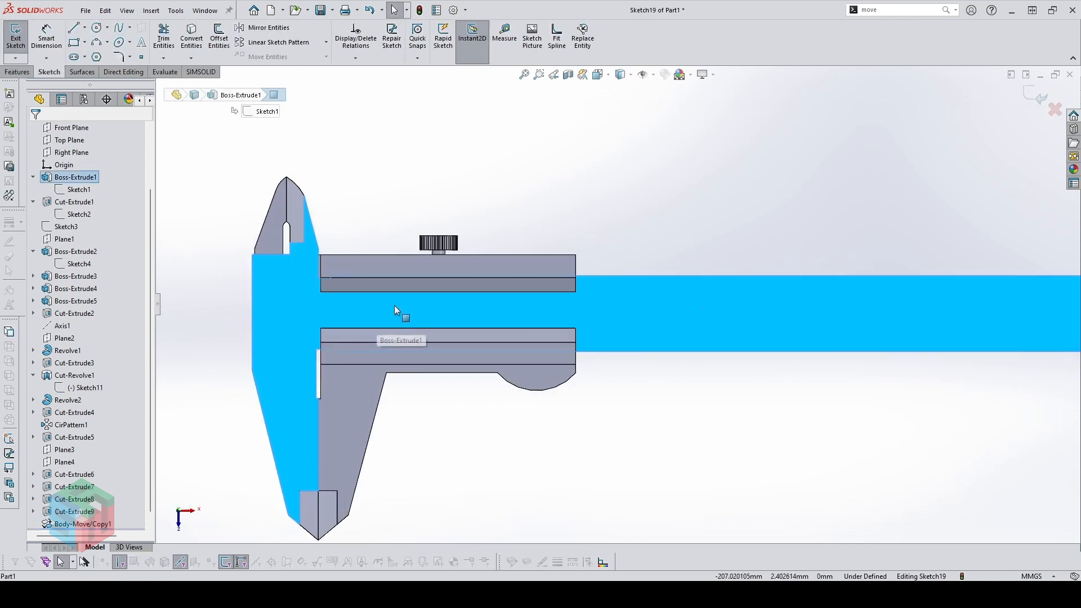
pyautogui.click(648, 232)
pyautogui.scroll(1, 651, 291)
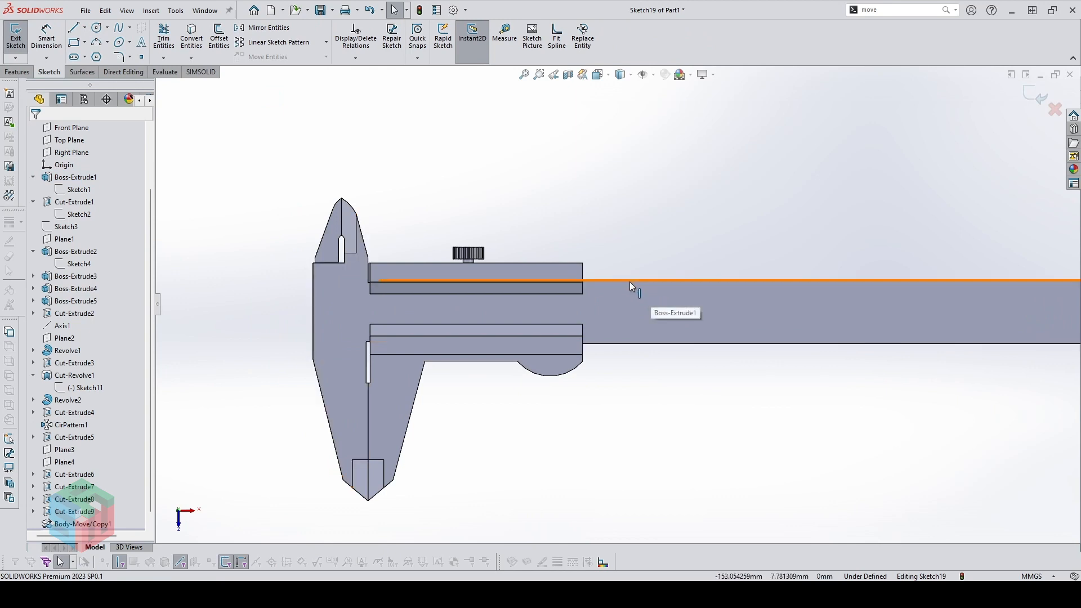
# Offset the main beam's long upper edge 2 mm inward, reversing the offset direction
pyautogui.click(630, 281)
pyautogui.press('o')
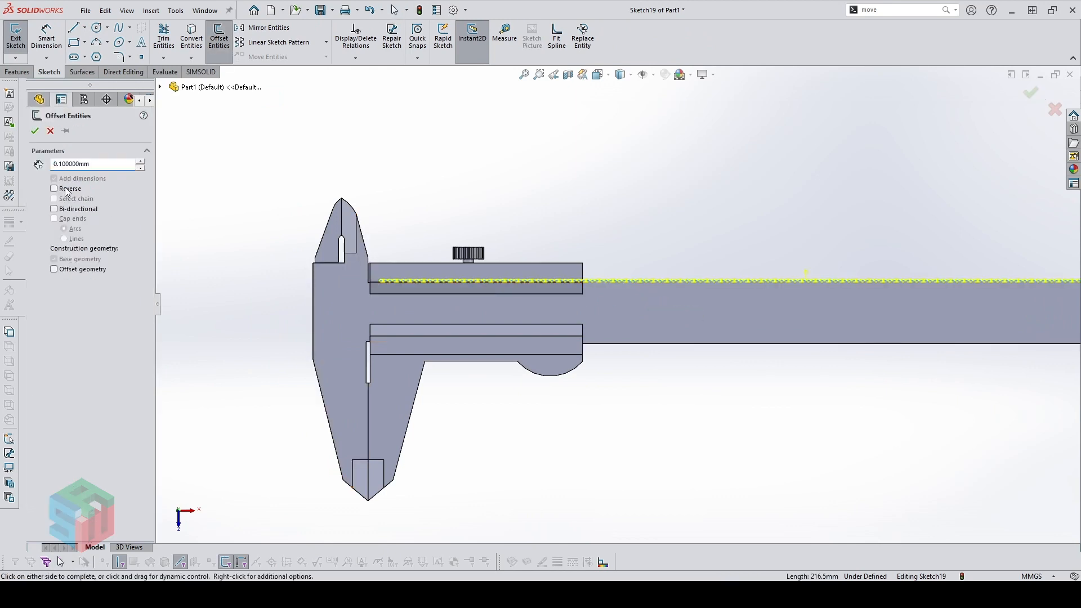
pyautogui.press('Return')
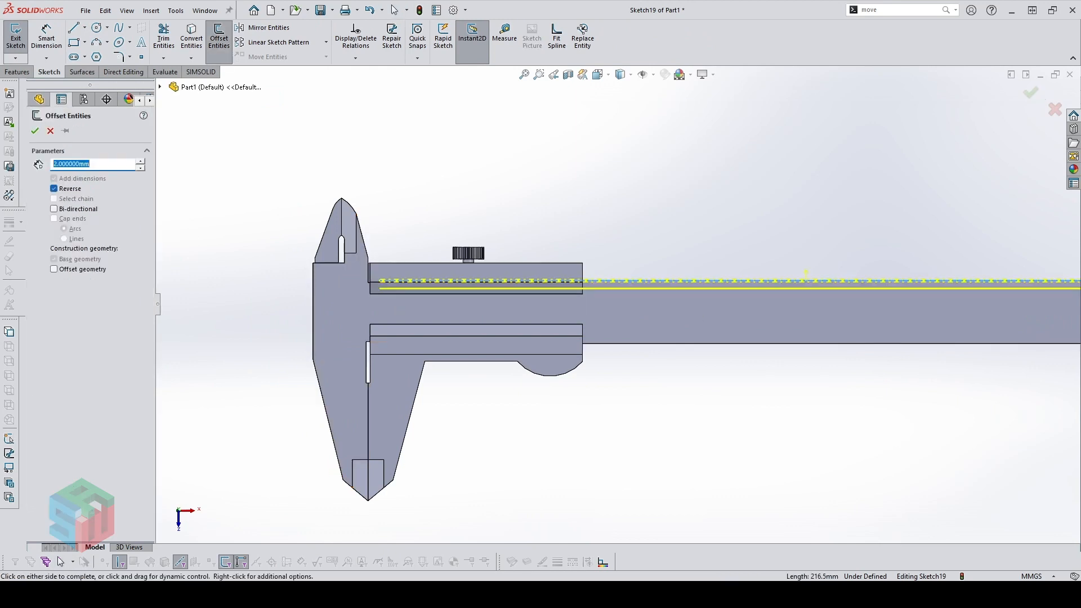
pyautogui.click(35, 130)
# Extend the offset line's jaw-side end to the fixed jaw's outer edge and convert the line to construction geometry
pyautogui.click(327, 290)
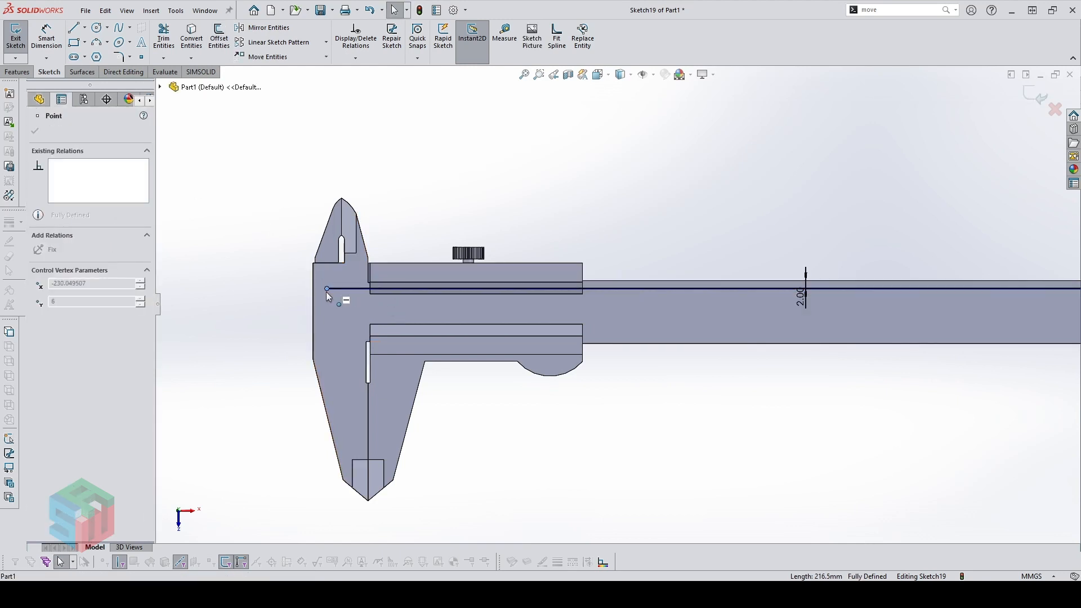
pyautogui.click(288, 310)
pyautogui.scroll(2, 597, 310)
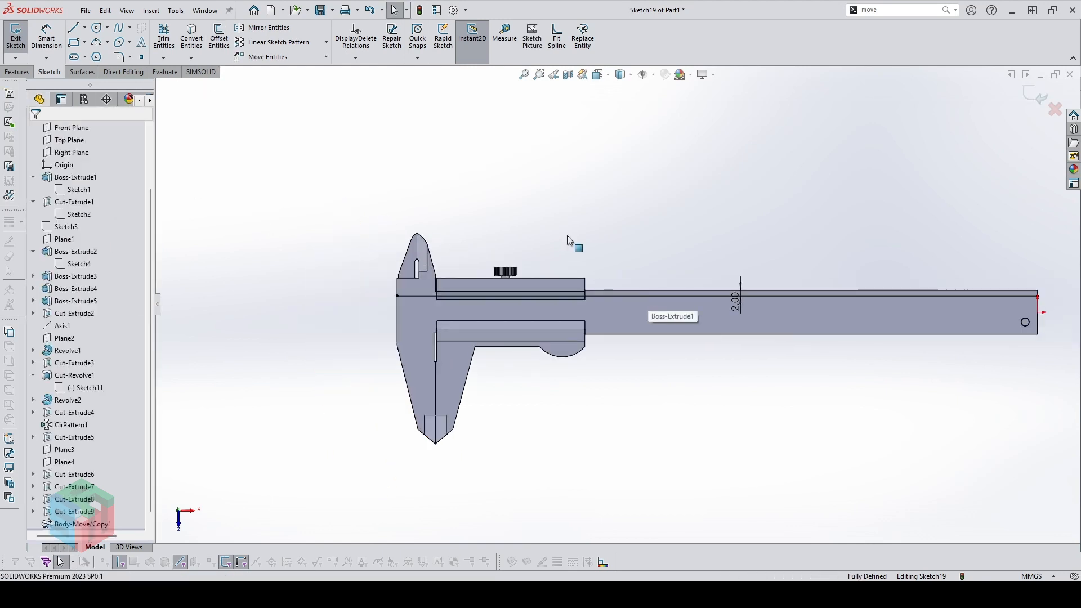
pyautogui.scroll(-2, 536, 299)
pyautogui.scroll(-2, 447, 339)
pyautogui.moveTo(400, 239); pyautogui.dragTo(369, 325)
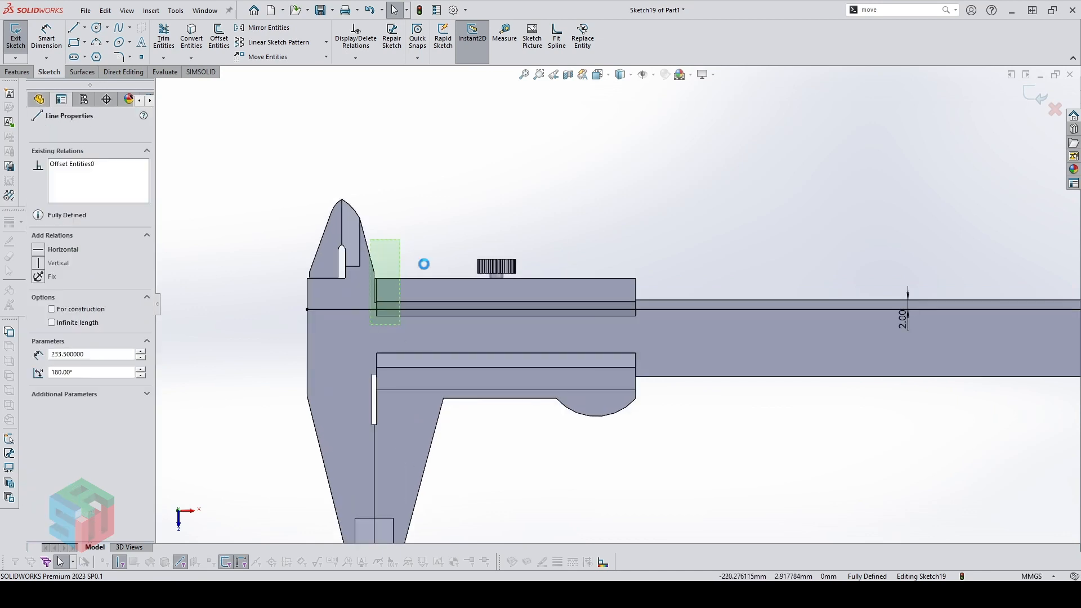
pyautogui.click(467, 231)
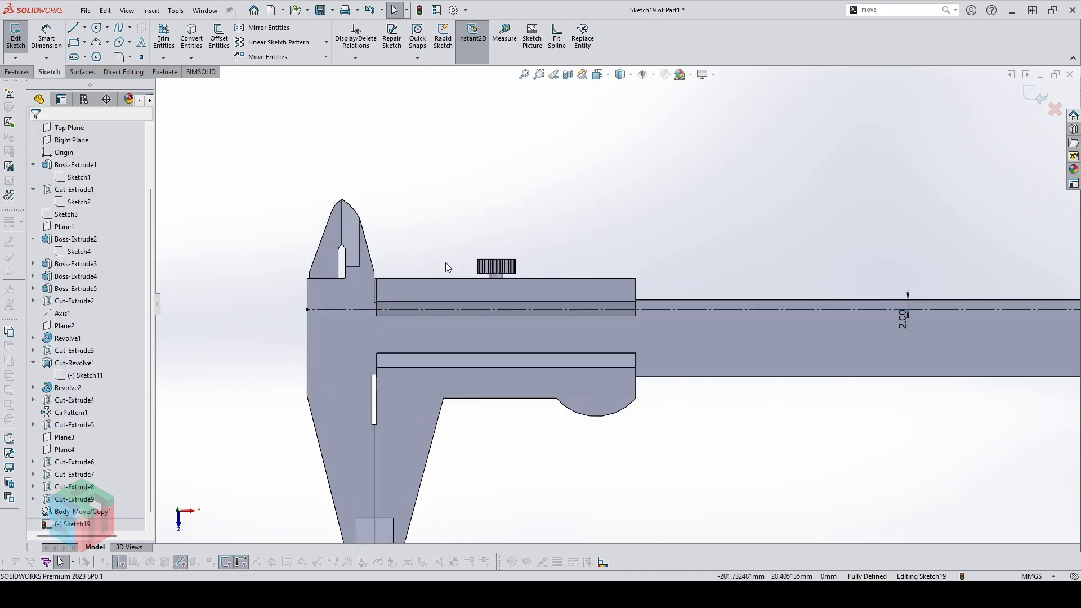
# Sketch a vertical tick line down from the construction line near the slider's jaw-side edge and set its length to 5 mm
pyautogui.press('l')
pyautogui.click(393, 309)
pyautogui.click(393, 337)
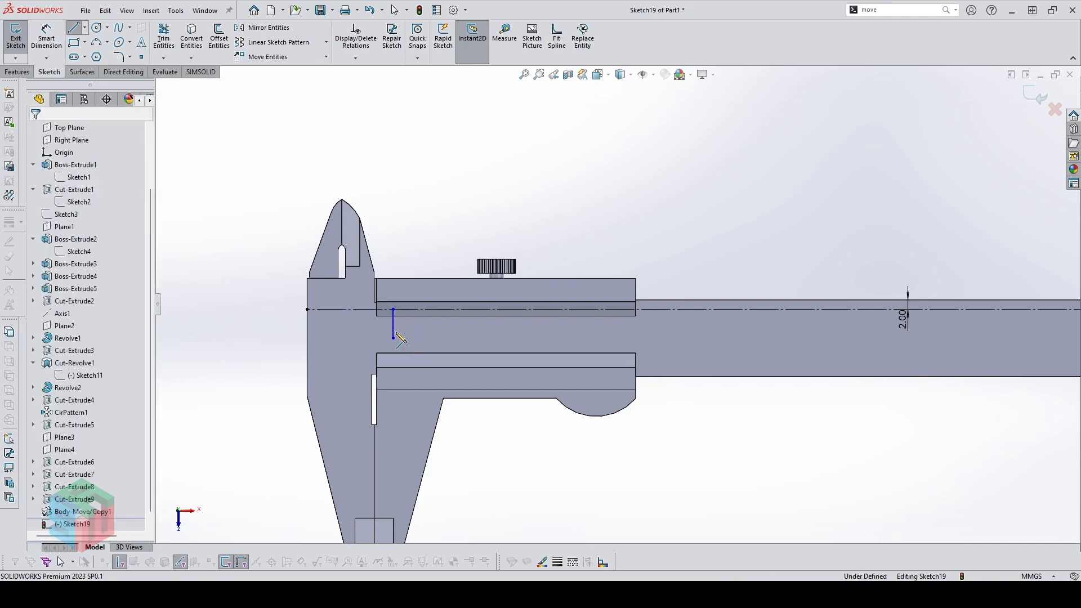
pyautogui.press('d')
pyautogui.click(393, 329)
pyautogui.click(377, 326)
pyautogui.press('Return')
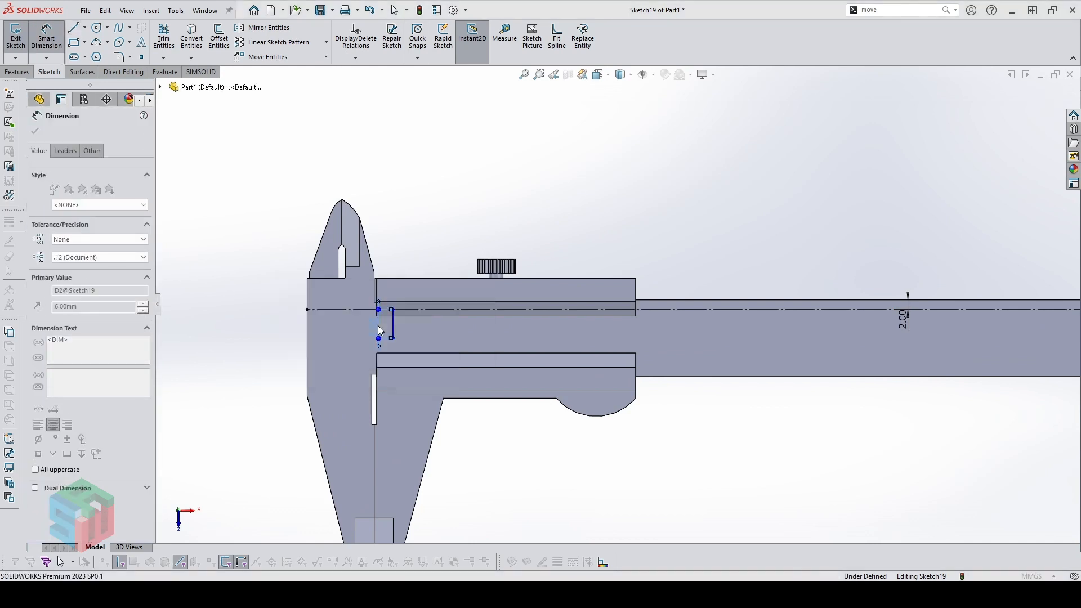
# Dimension the tick line 18 mm from the fixed jaw's outer vertical edge
pyautogui.click(393, 324)
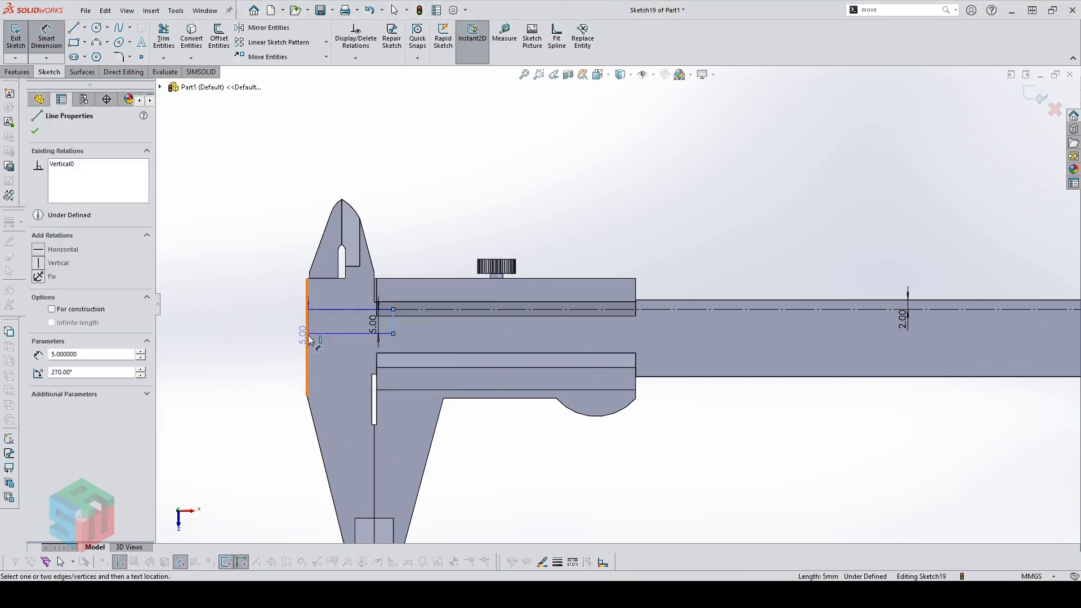
pyautogui.click(307, 339)
pyautogui.click(360, 127)
pyautogui.write('18')
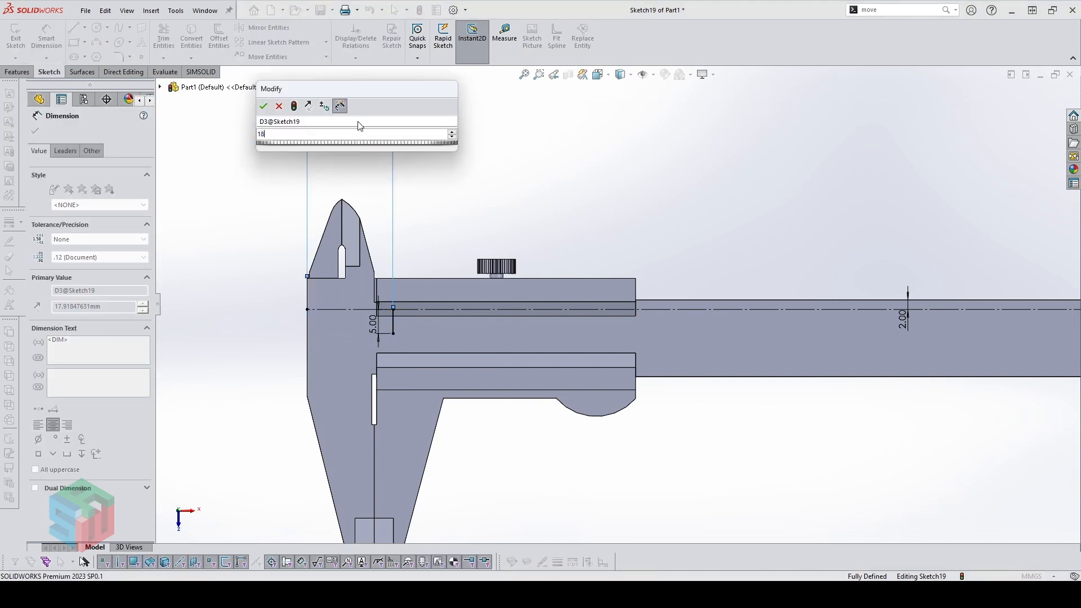
pyautogui.press('Return')
pyautogui.press('Escape')
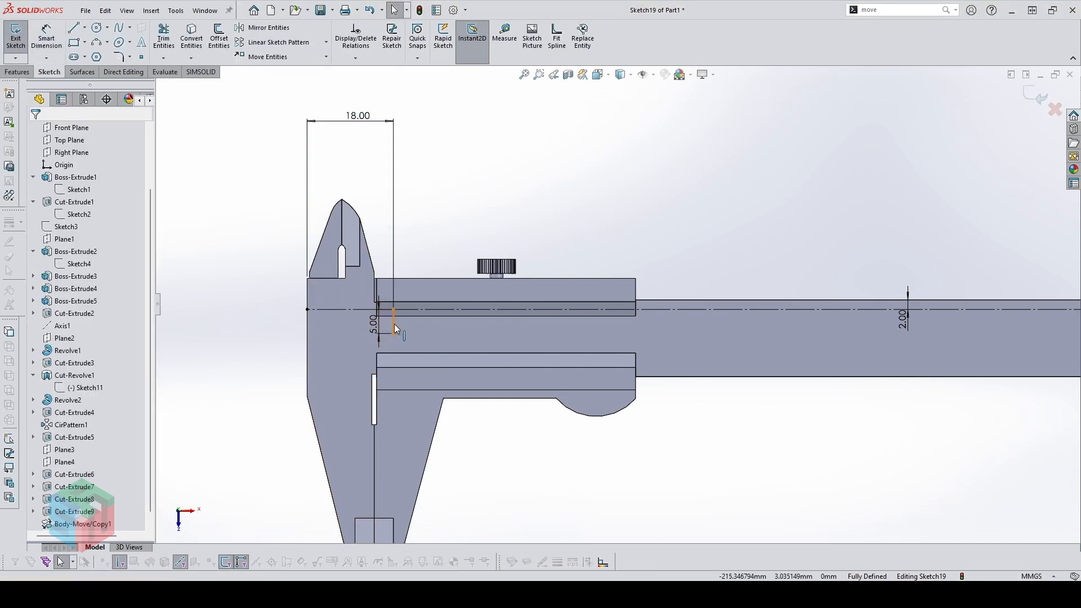
# Try to pattern the tick line linearly along the X-axis with 9 instances at 25.4 mm spacing, without a spacing dimension
pyautogui.scroll(-2, 394, 324)
pyautogui.click(399, 324)
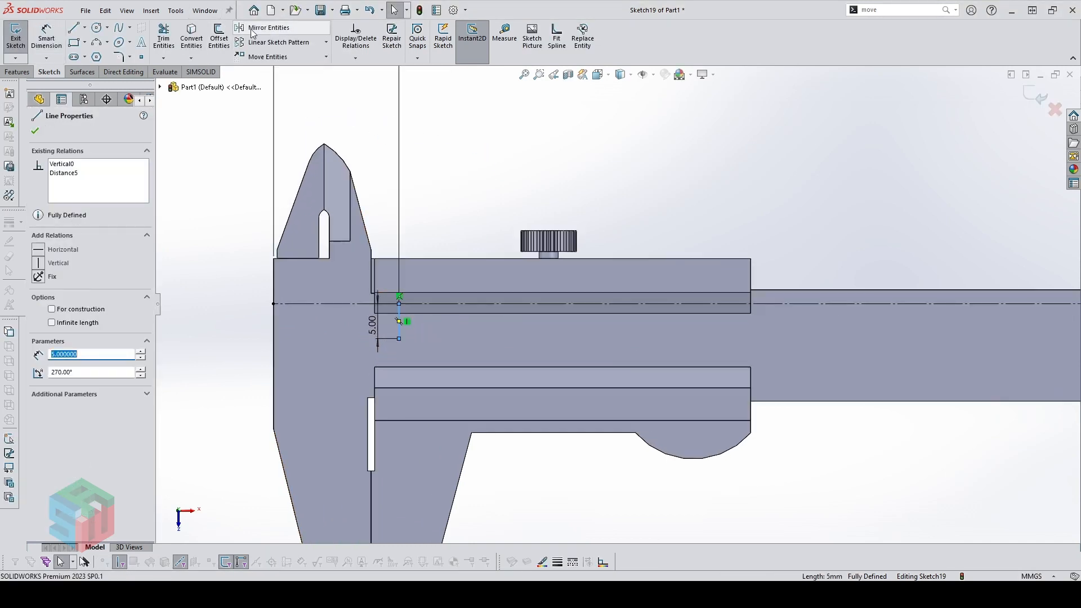
pyautogui.click(278, 42)
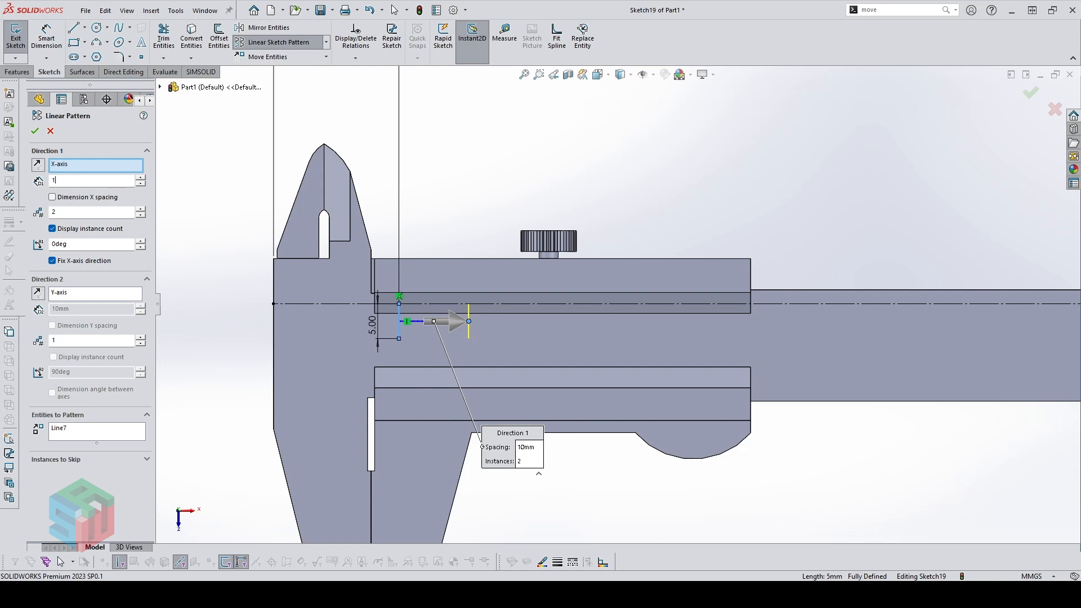
pyautogui.press('Return')
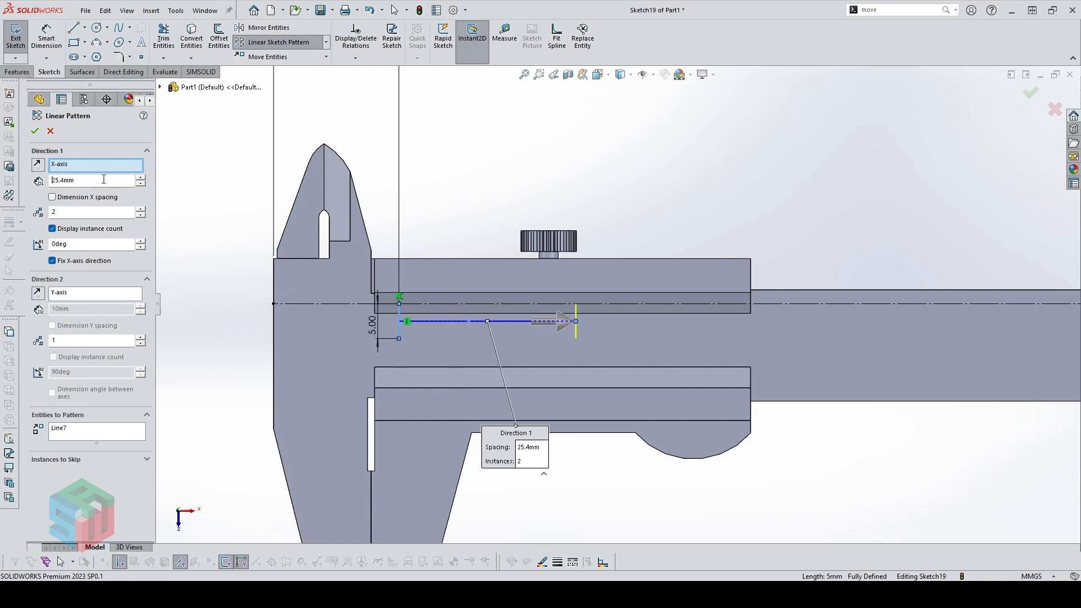
pyautogui.click(141, 210)
pyautogui.click(141, 210)
pyautogui.click(140, 209)
pyautogui.scroll(6, 771, 299)
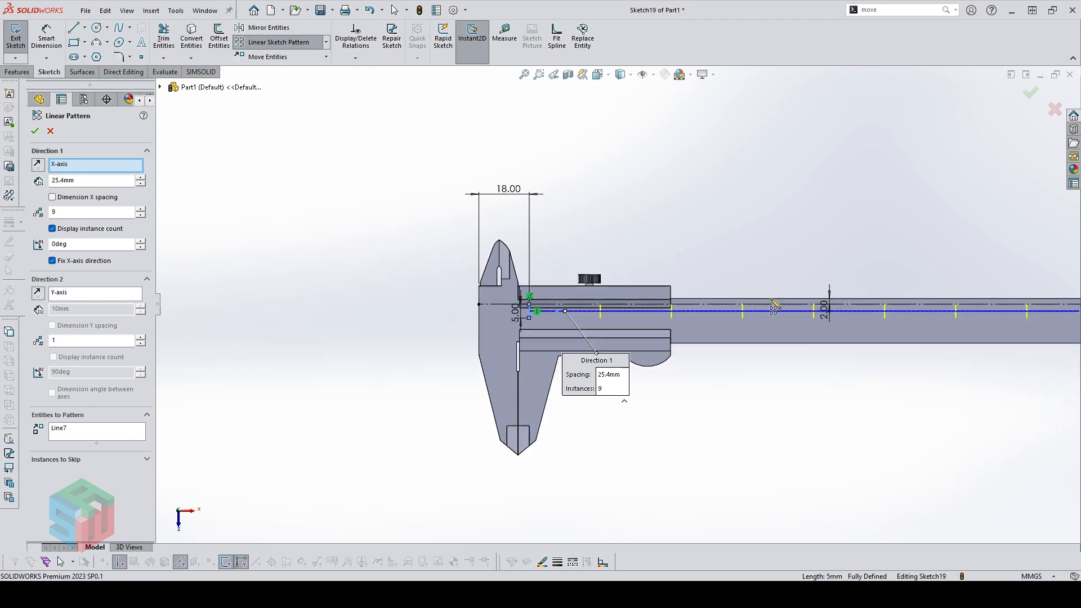
pyautogui.scroll(-1, 923, 298)
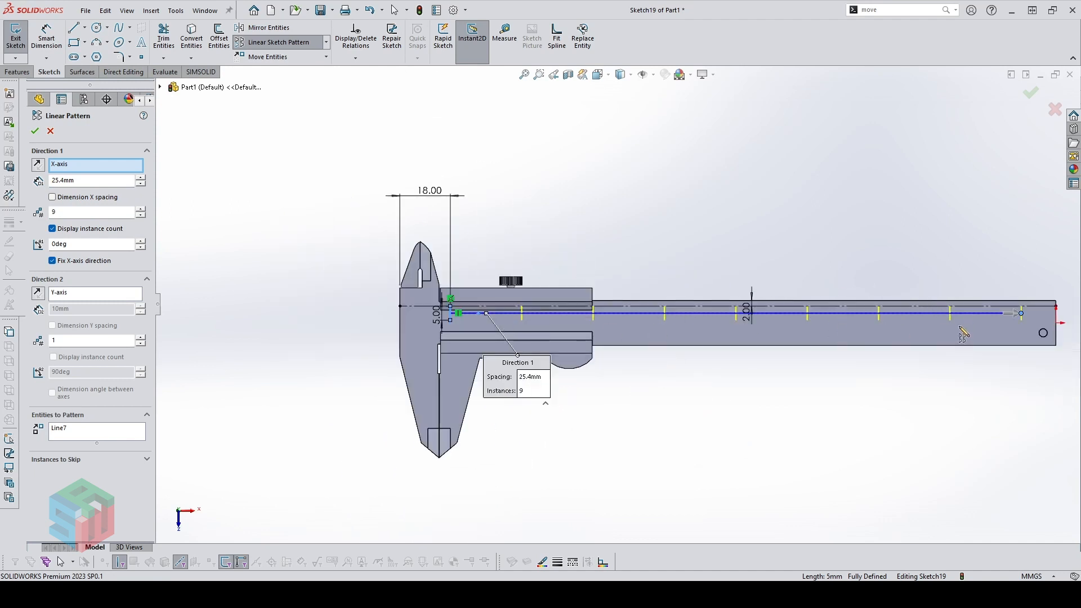
pyautogui.click(35, 132)
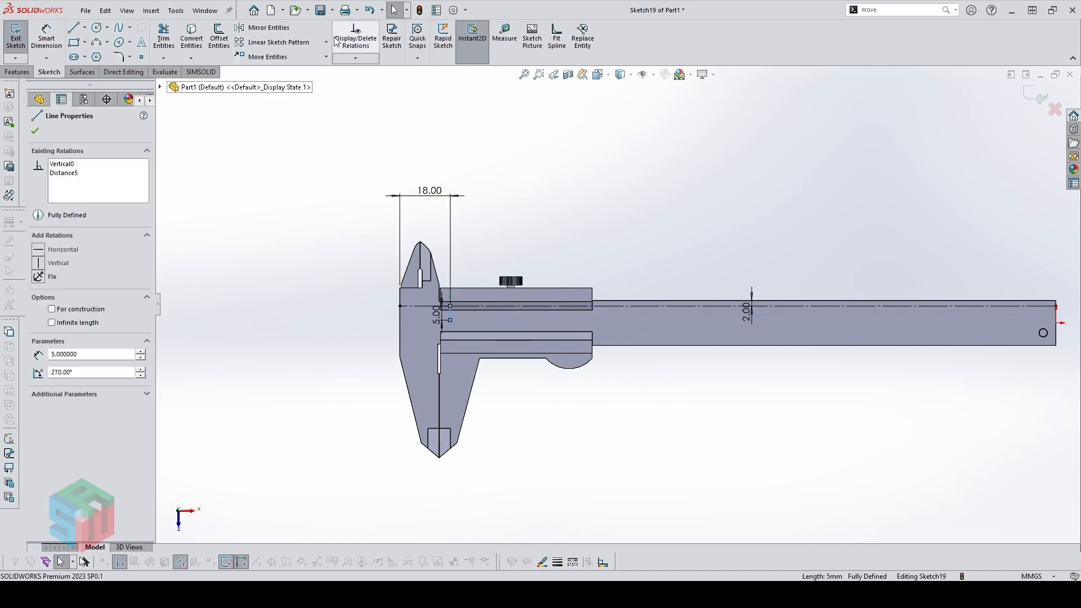
# Pattern the tick line linearly along the X-axis with 9 instances at 25.4 mm spacing, including the X spacing dimension
pyautogui.click(288, 42)
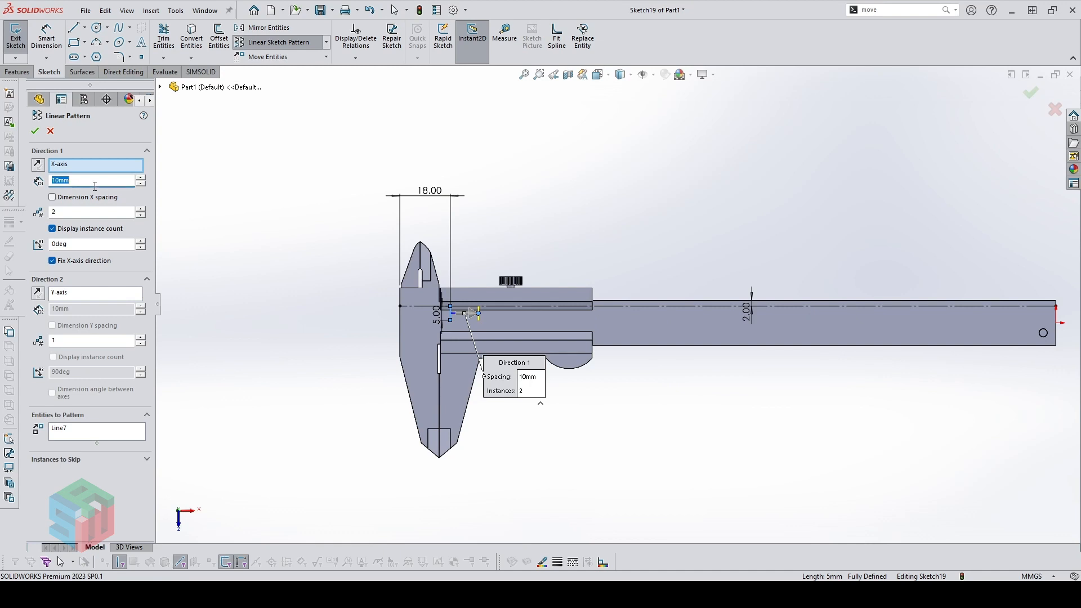
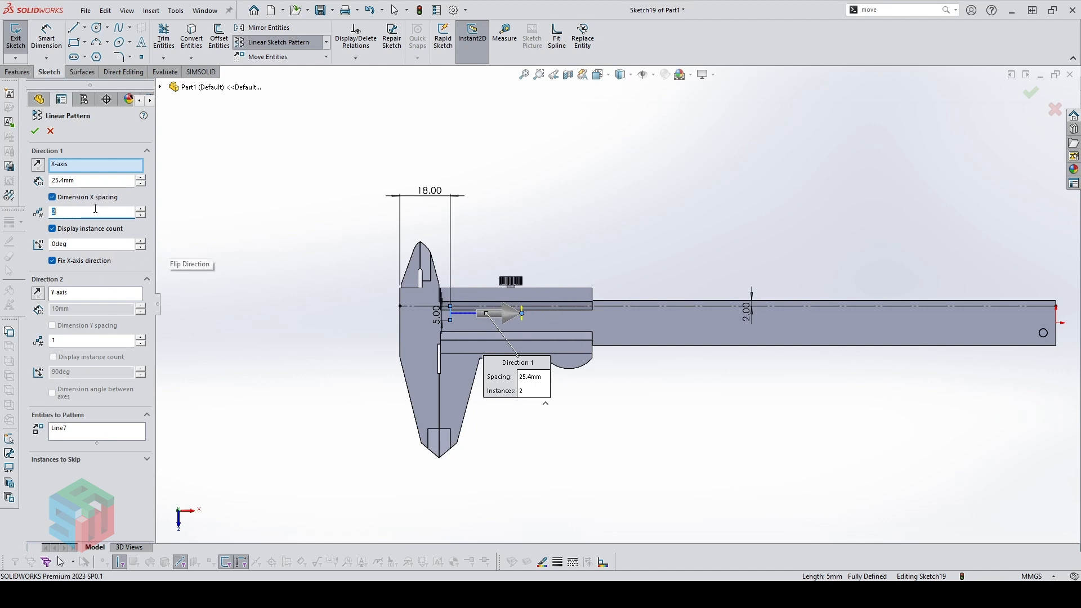
pyautogui.click(33, 132)
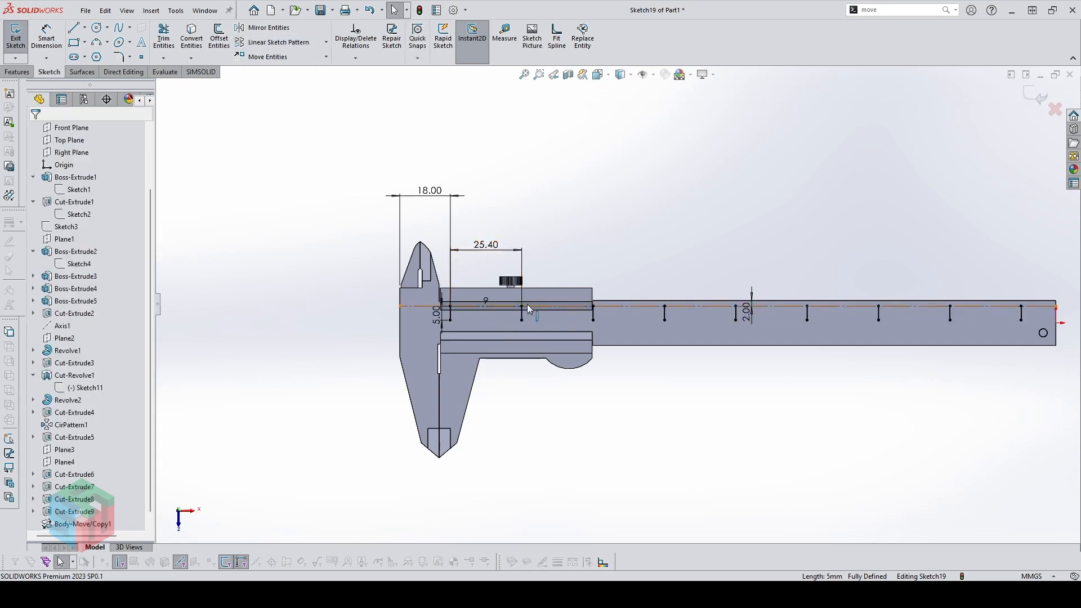
pyautogui.scroll(-3, 574, 253)
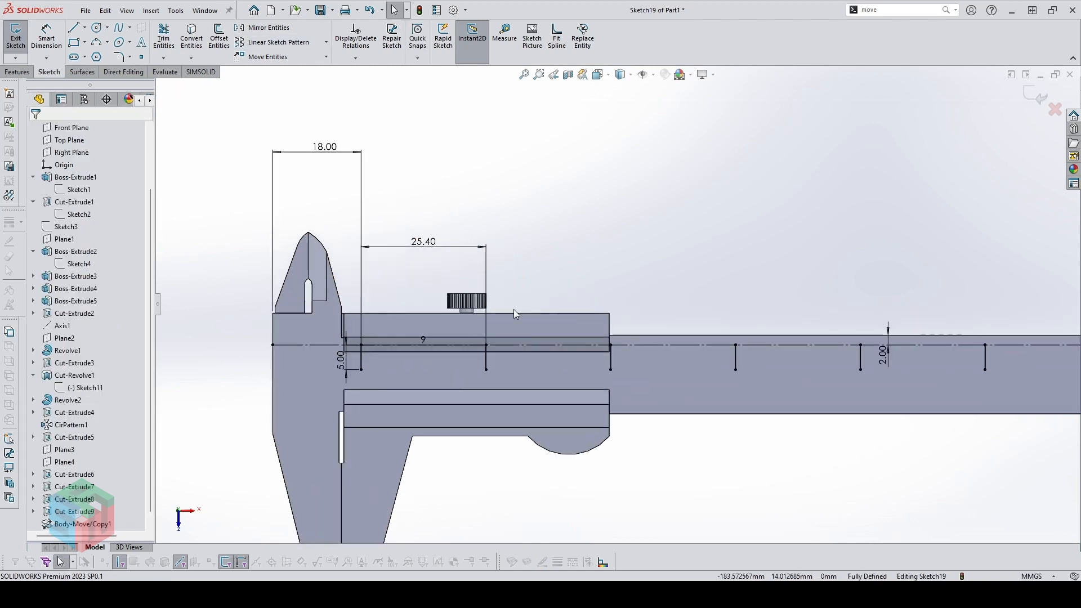
# Sketch a vertical tick line about 3.6 mm long down from the construction line, between the first two 5 mm inch ticks
pyautogui.scroll(-2, 424, 353)
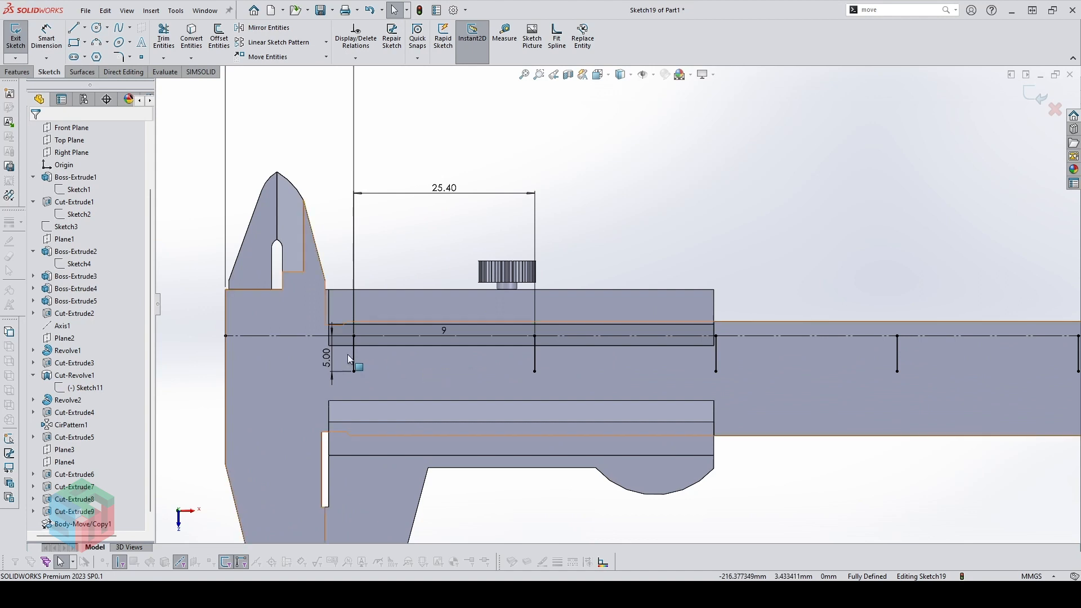
pyautogui.scroll(-1, 445, 350)
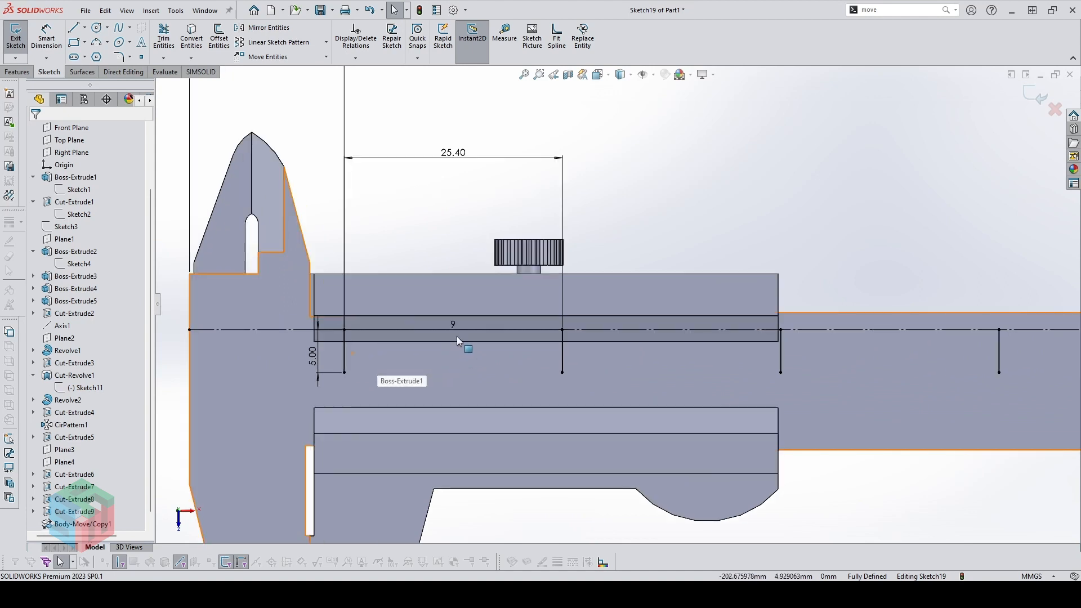
pyautogui.press('l')
pyautogui.click(464, 331)
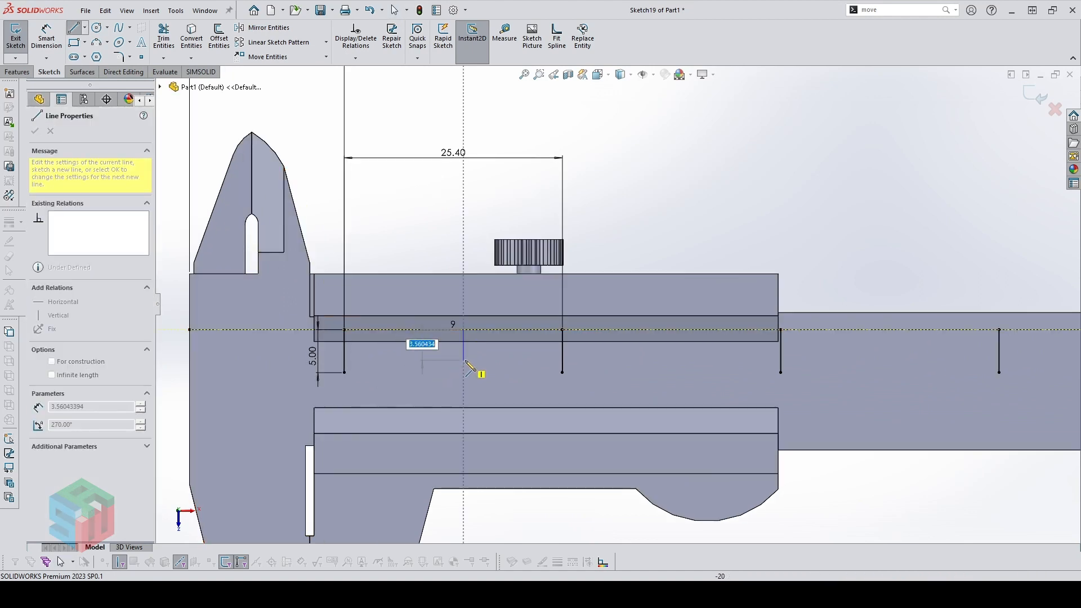
pyautogui.click(464, 361)
pyautogui.press('Escape')
# Dimension the new tick line 0.5 in from the first 5 mm tick
pyautogui.press('d')
pyautogui.click(464, 354)
pyautogui.click(344, 356)
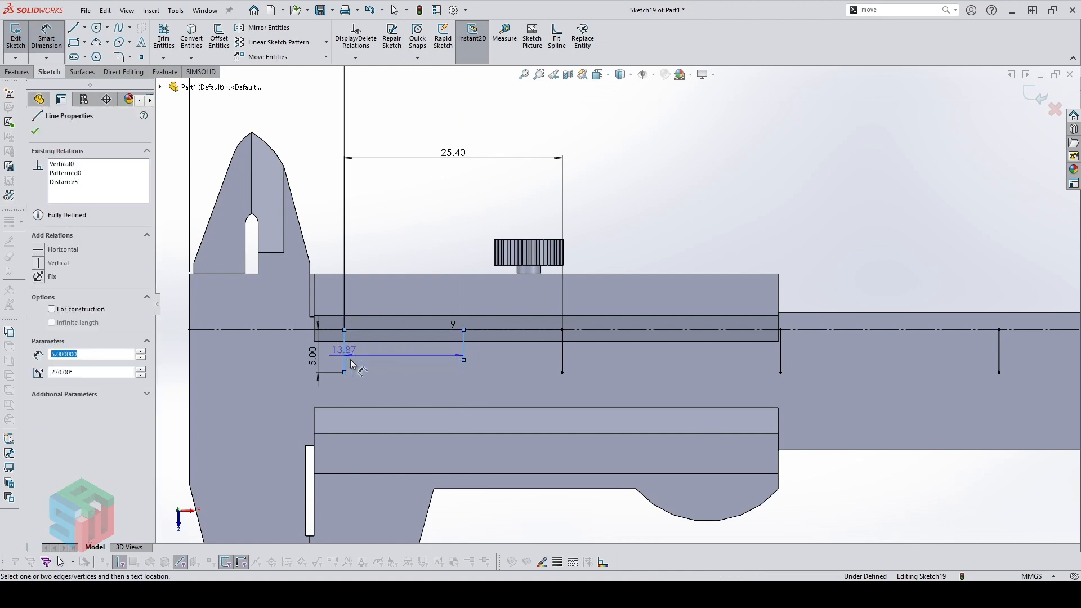
pyautogui.click(377, 380)
pyautogui.write('0.5"')
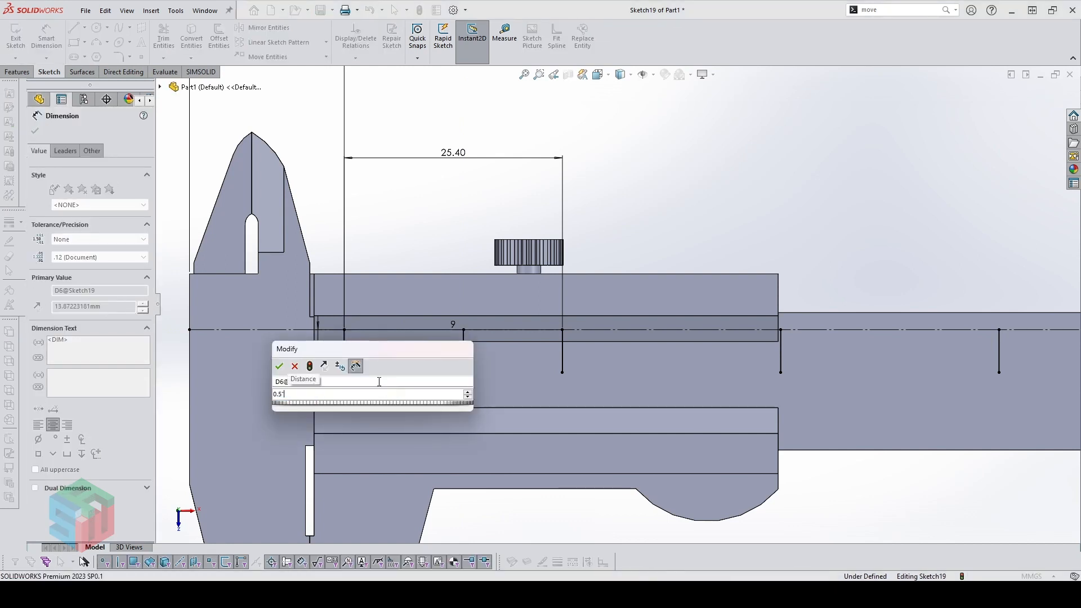
pyautogui.press('Return')
pyautogui.press('Escape')
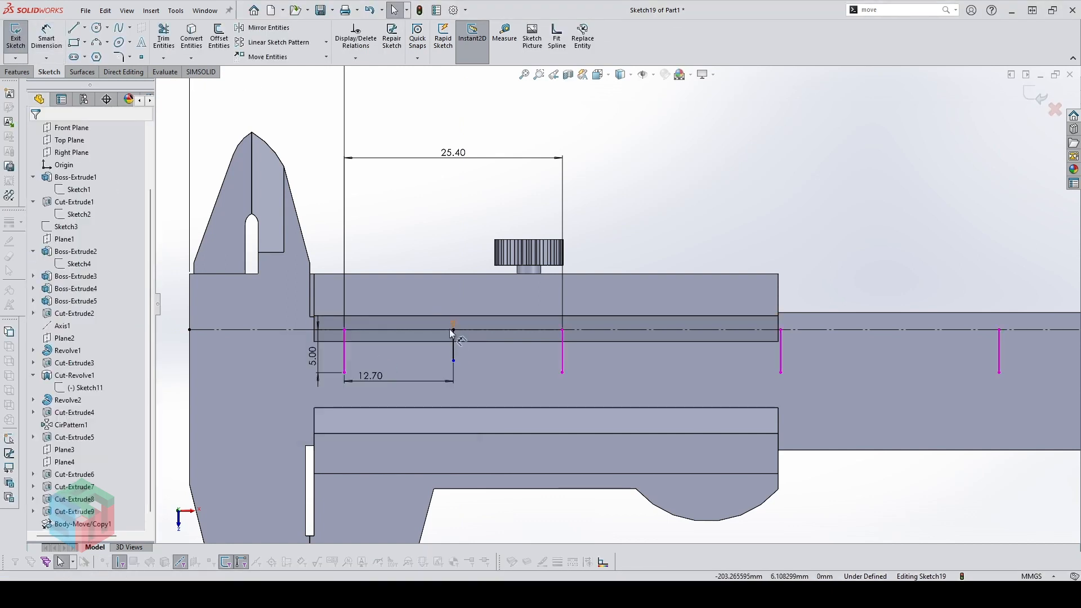
# Set the half-inch tick line's length to 4 mm
pyautogui.press('d')
pyautogui.click(453, 347)
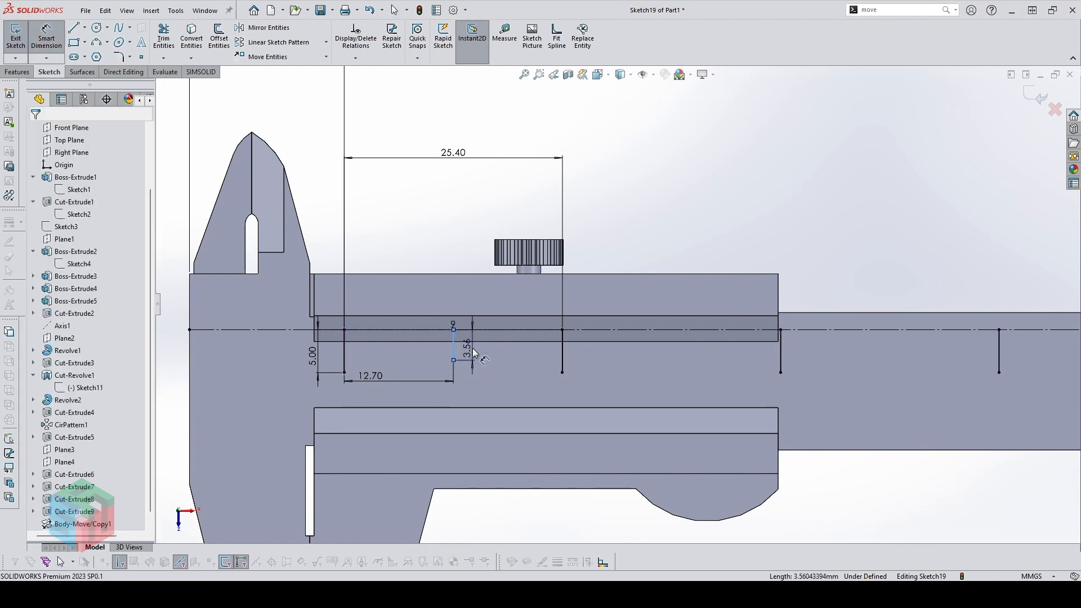
pyautogui.click(473, 349)
pyautogui.write('4')
pyautogui.press('Return')
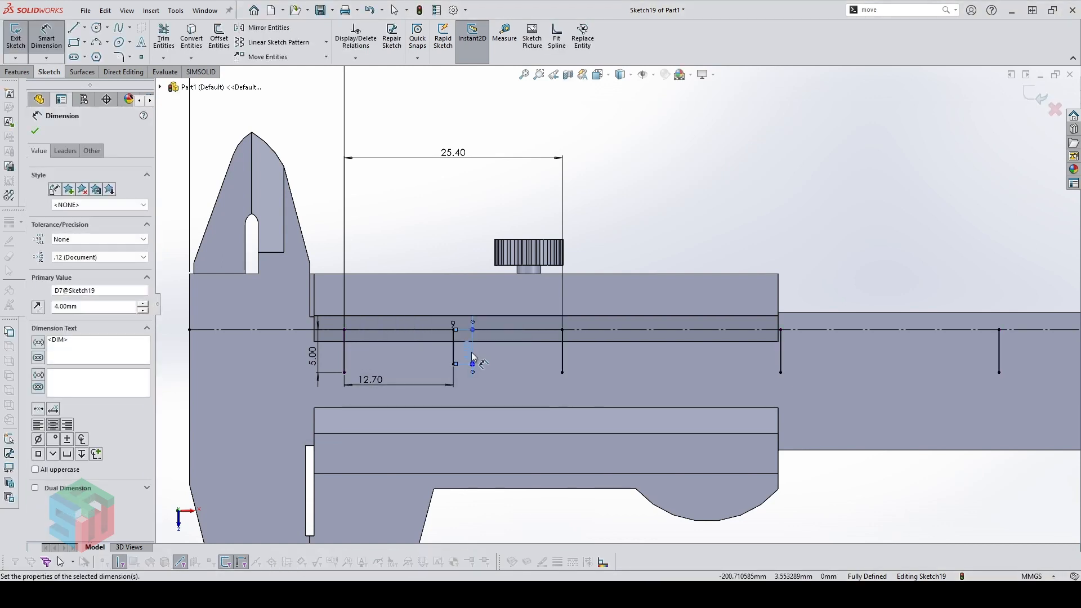
pyautogui.press('Escape')
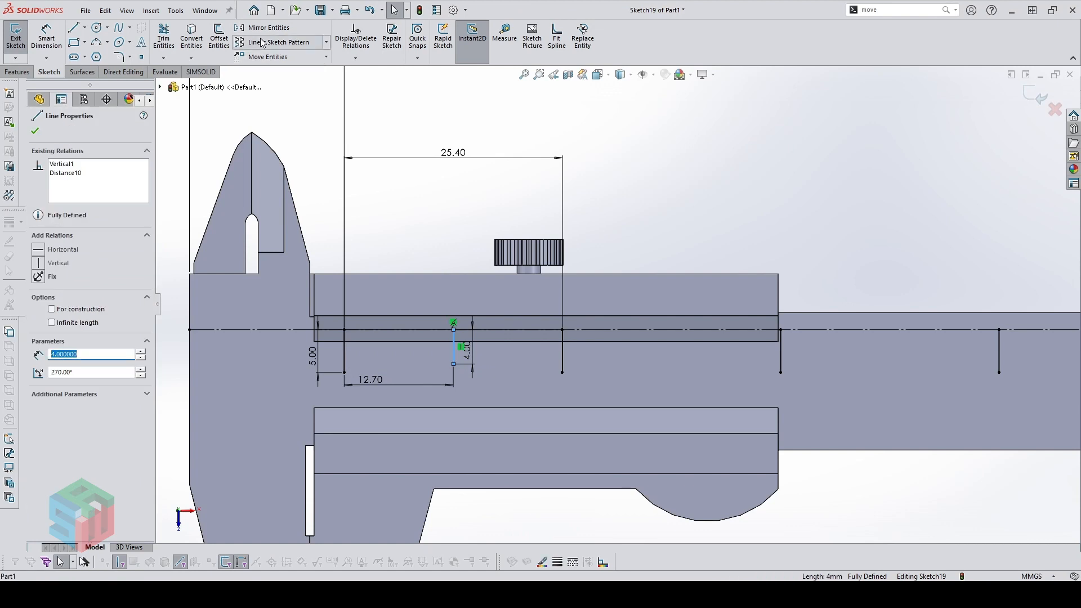
# Pattern the 4 mm half-inch tick linearly along the X-axis with 8 instances at 25.4 mm spacing, including the X spacing dimension
pyautogui.click(275, 41)
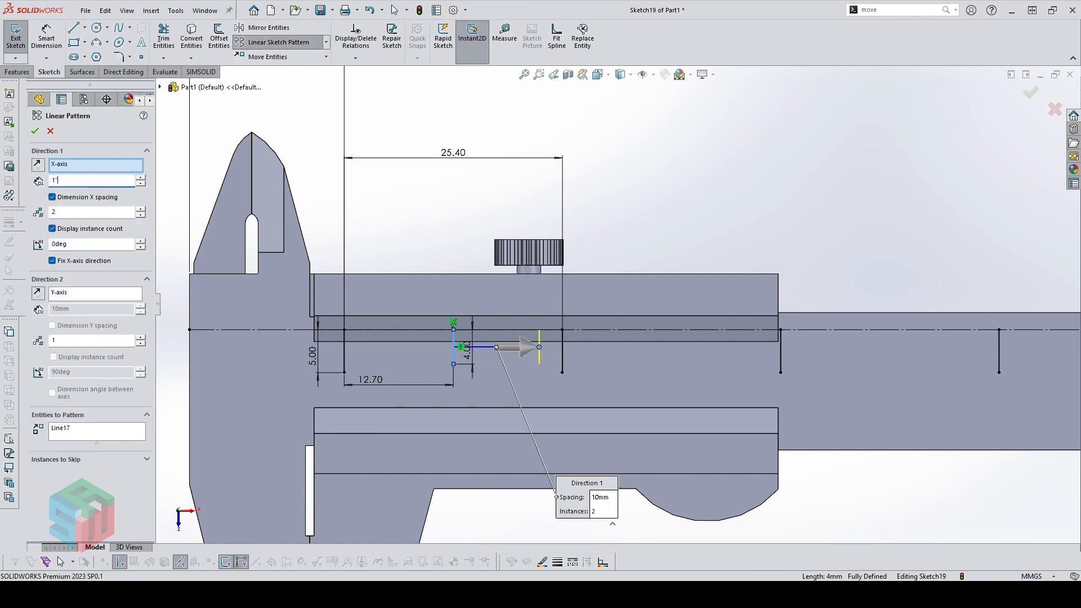
pyautogui.press('Return')
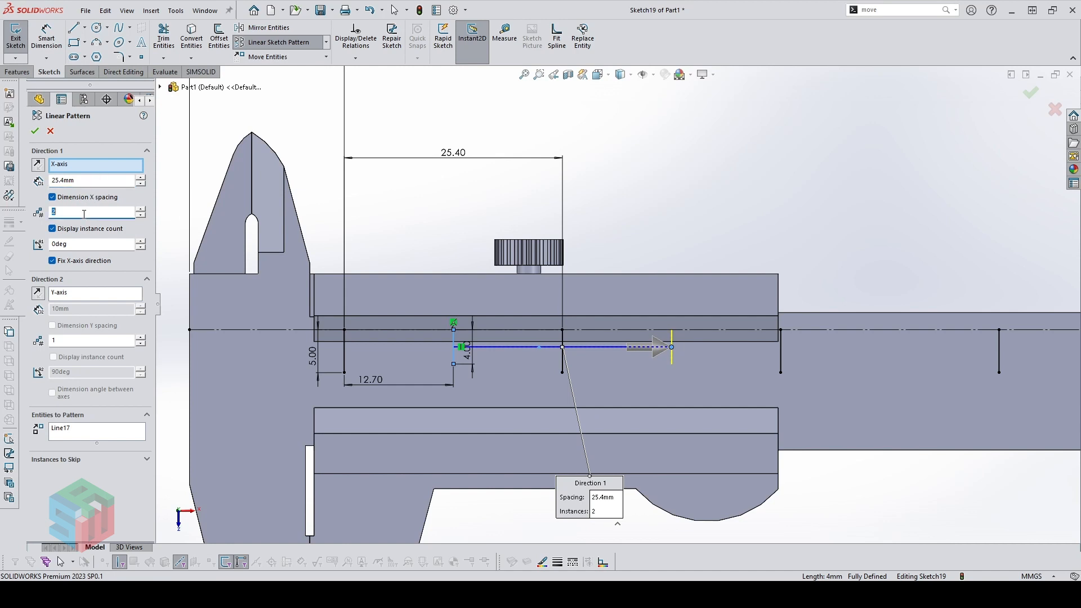
pyautogui.scroll(5, 629, 342)
pyautogui.scroll(-3, 726, 347)
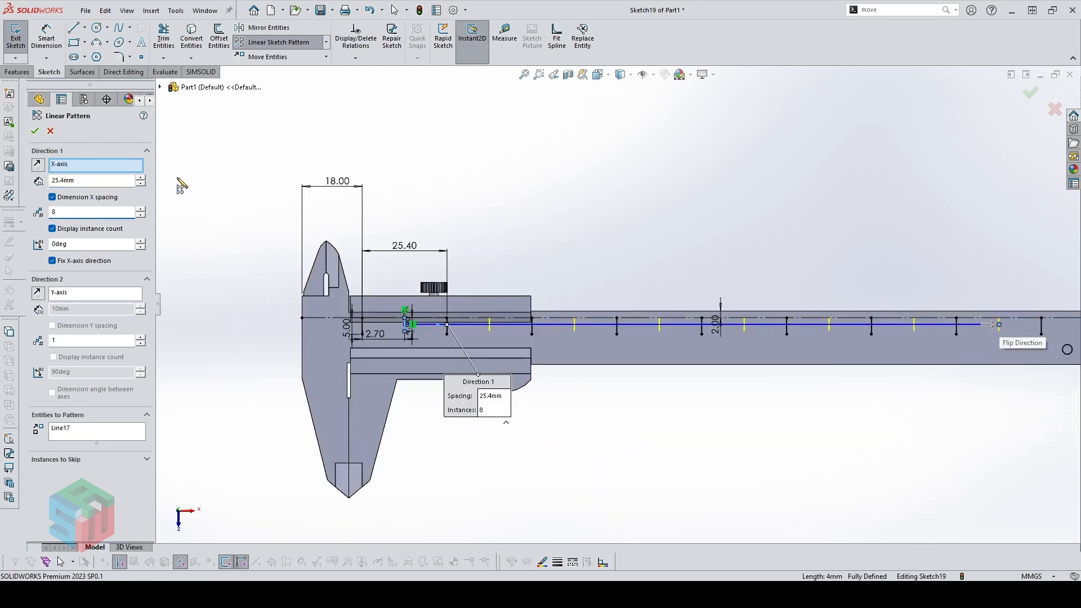
pyautogui.click(34, 132)
# Sketch a vertical tick line down from the construction line between the first inch tick and the half-inch tick, 3.5 mm long
pyautogui.scroll(-5, 393, 343)
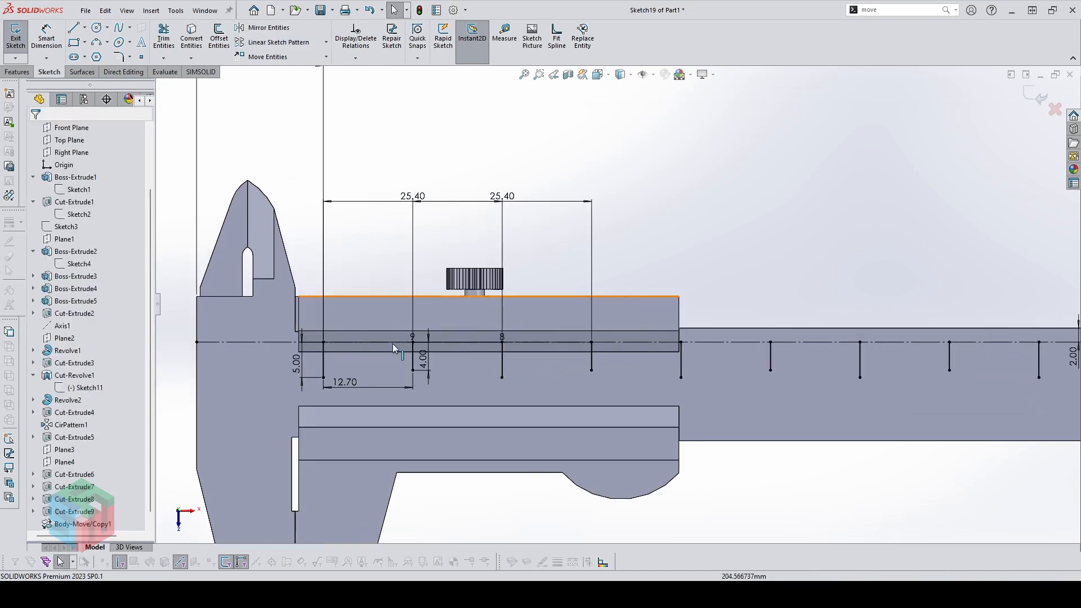
pyautogui.press('l')
pyautogui.click(391, 319)
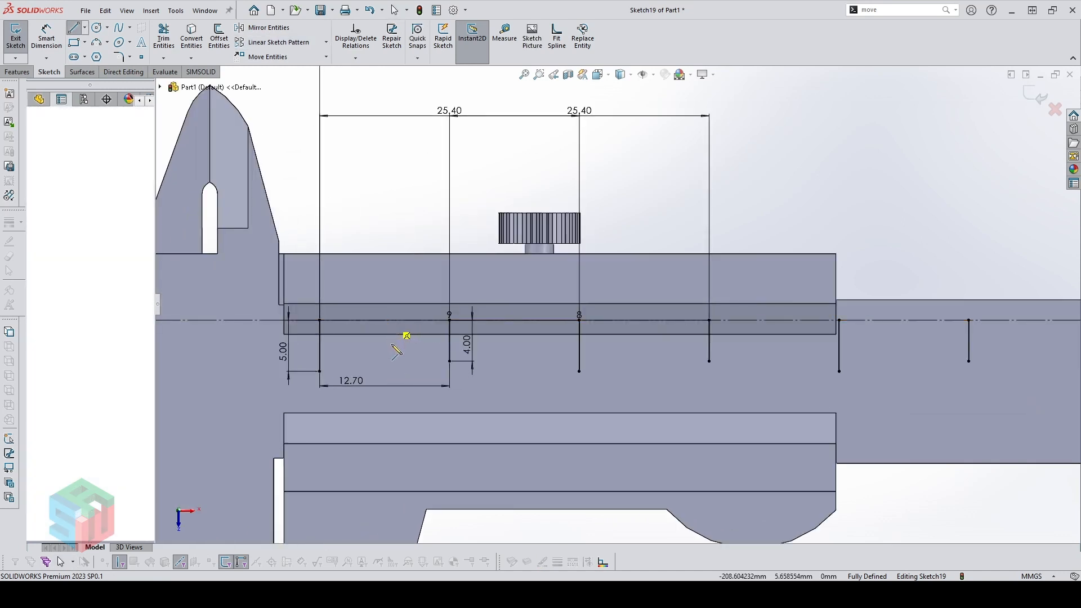
pyautogui.click(393, 346)
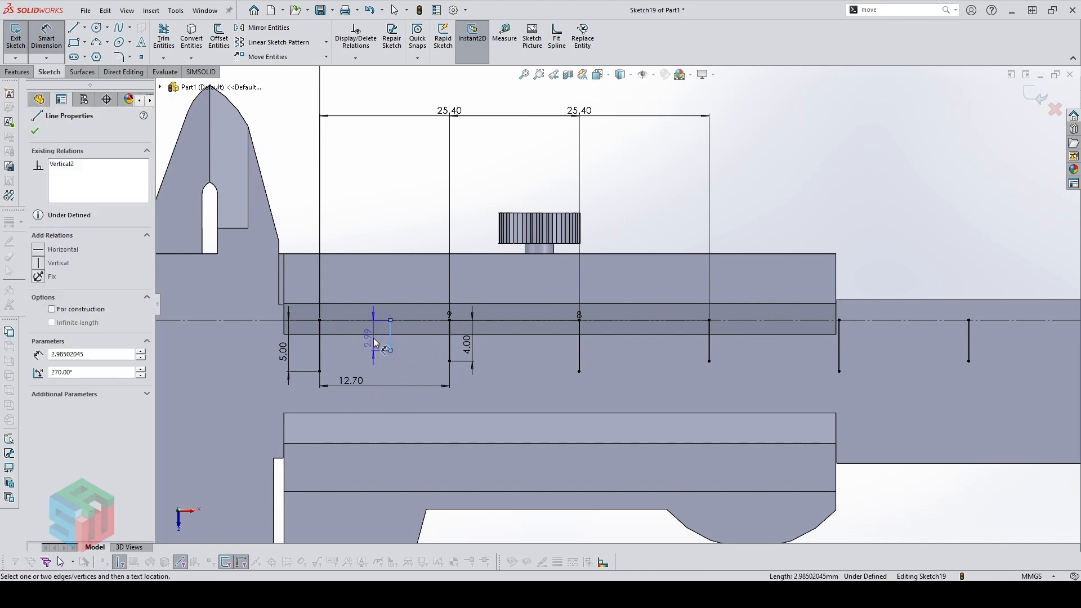
pyautogui.click(372, 340)
pyautogui.write('3.5')
pyautogui.press('Return')
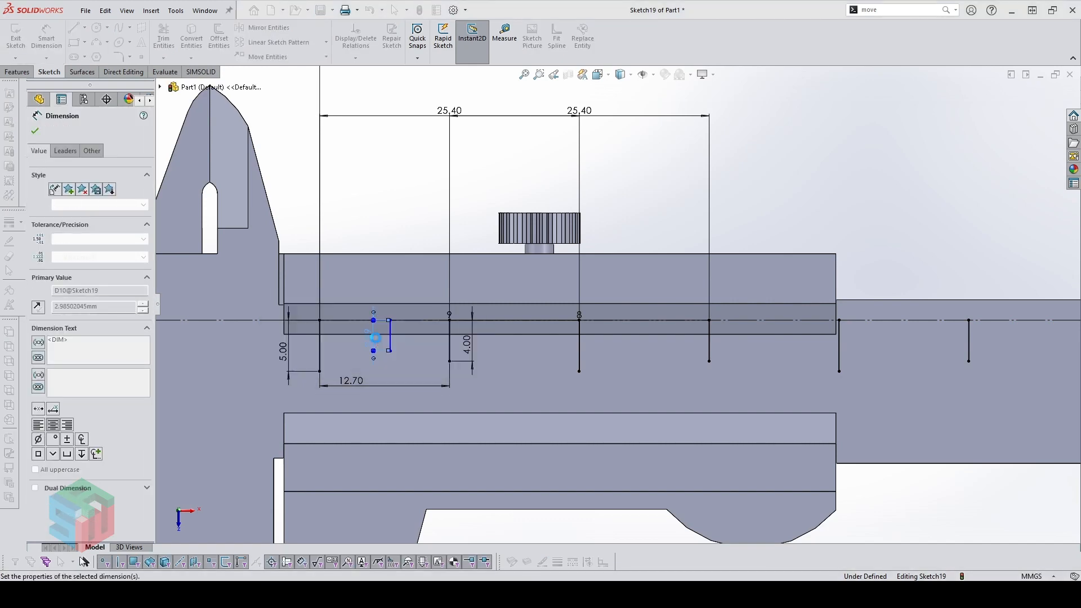
# Dimension the 3.5 mm tick line 0.25 in from the first 5 mm tick
pyautogui.click(377, 339)
pyautogui.click(337, 351)
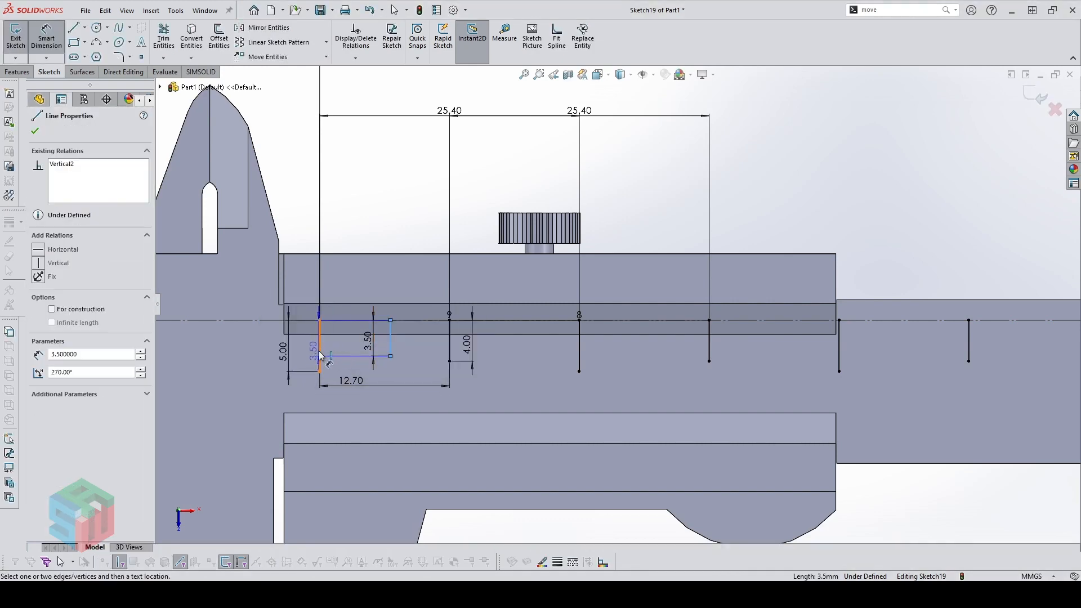
pyautogui.click(319, 351)
pyautogui.click(349, 359)
pyautogui.write('.25')
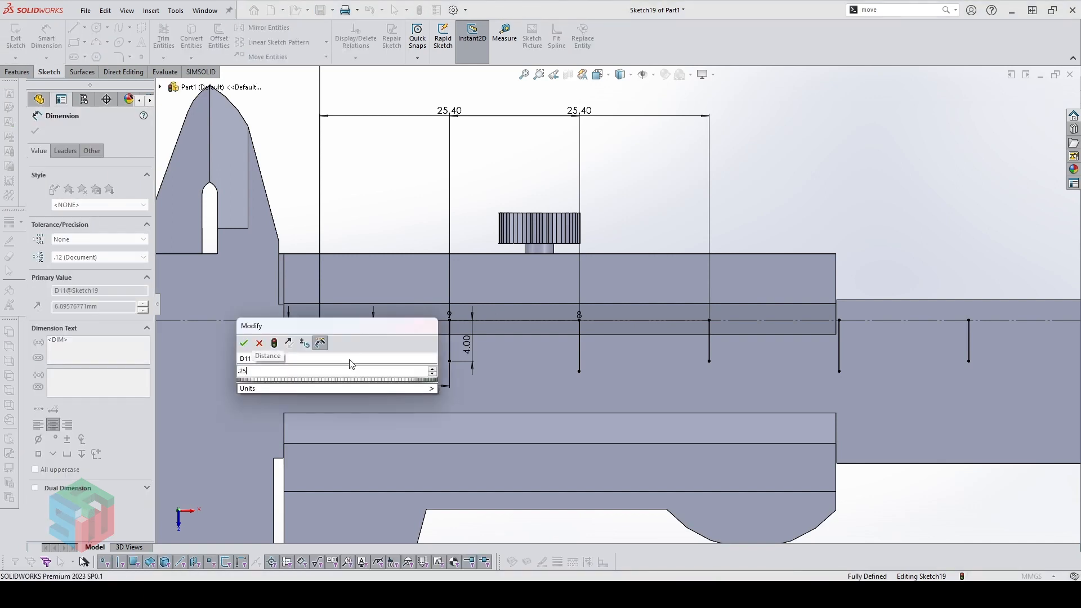
pyautogui.write('in')
pyautogui.press('Return')
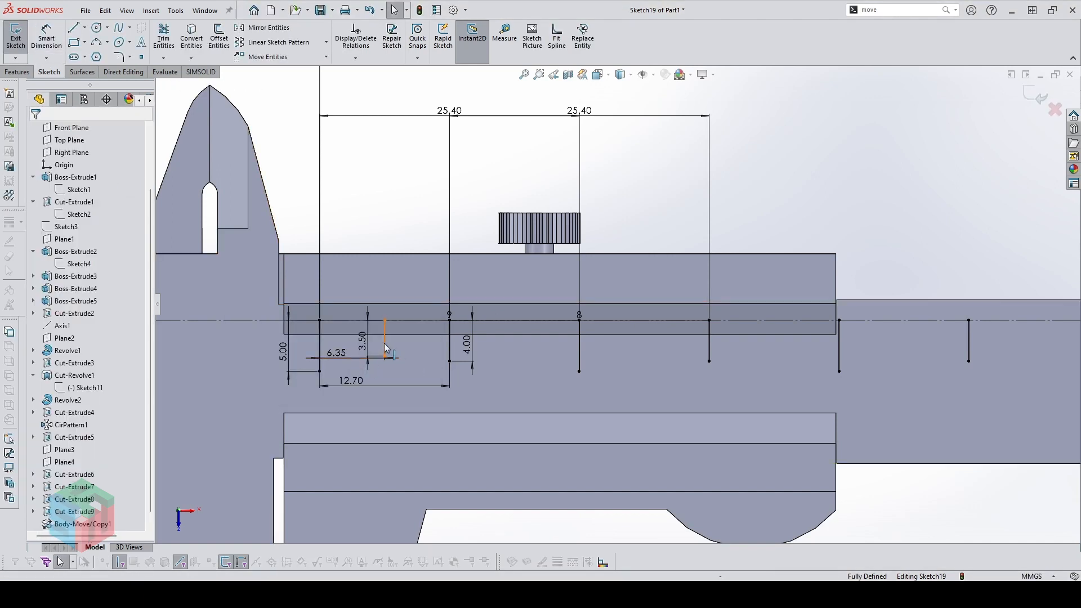
# Pattern the 3.5 mm quarter-inch tick linearly along the X-axis with 16 instances at 12.7 mm spacing, including the X spacing dimension
pyautogui.click(385, 348)
pyautogui.click(279, 42)
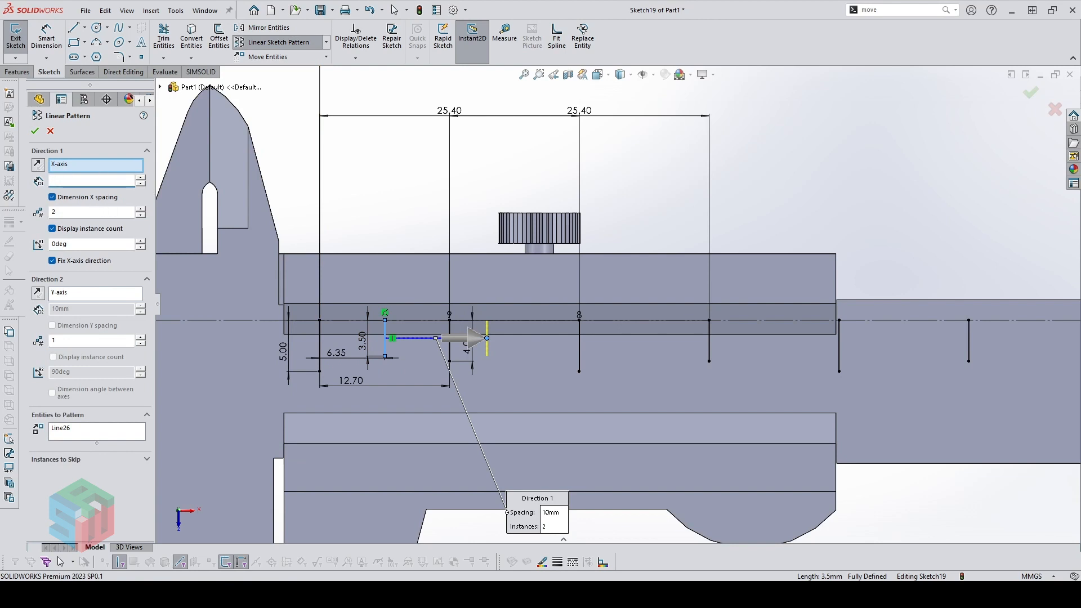
pyautogui.press('Return')
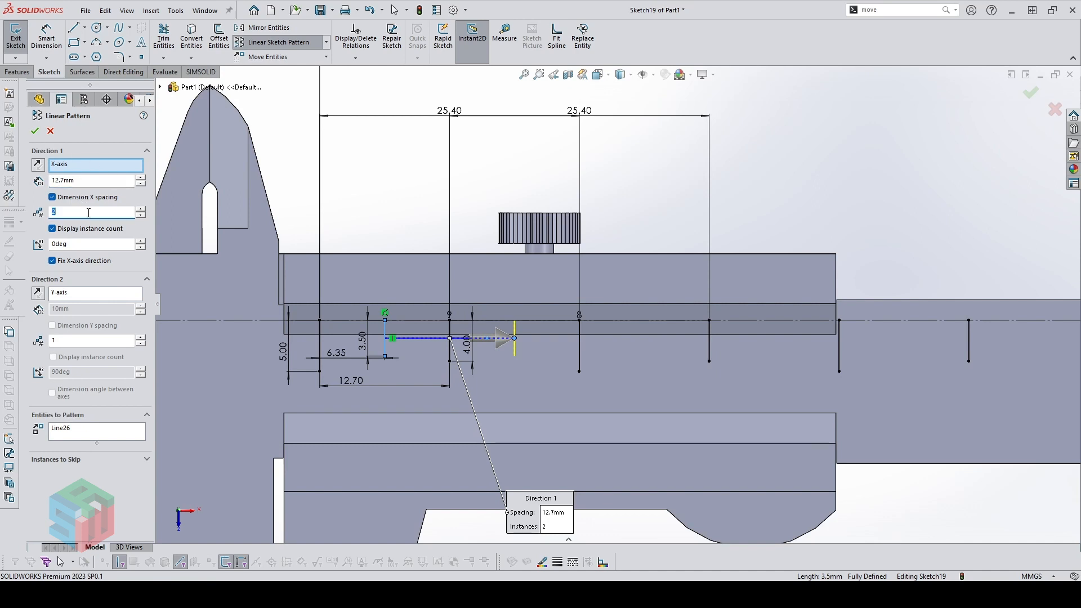
pyautogui.write('17')
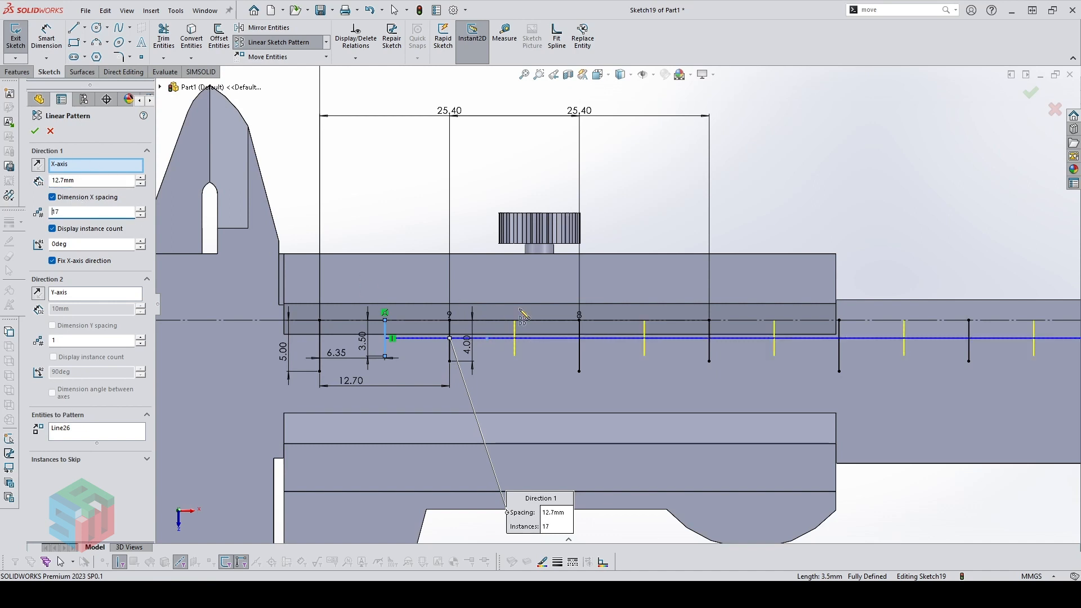
pyautogui.write('f')
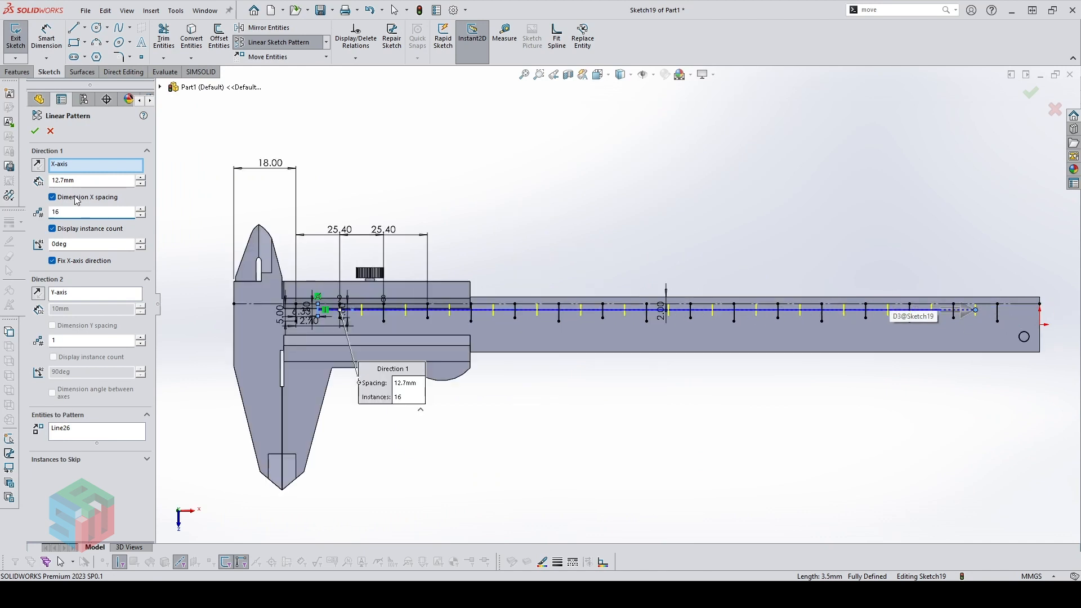
pyautogui.click(35, 132)
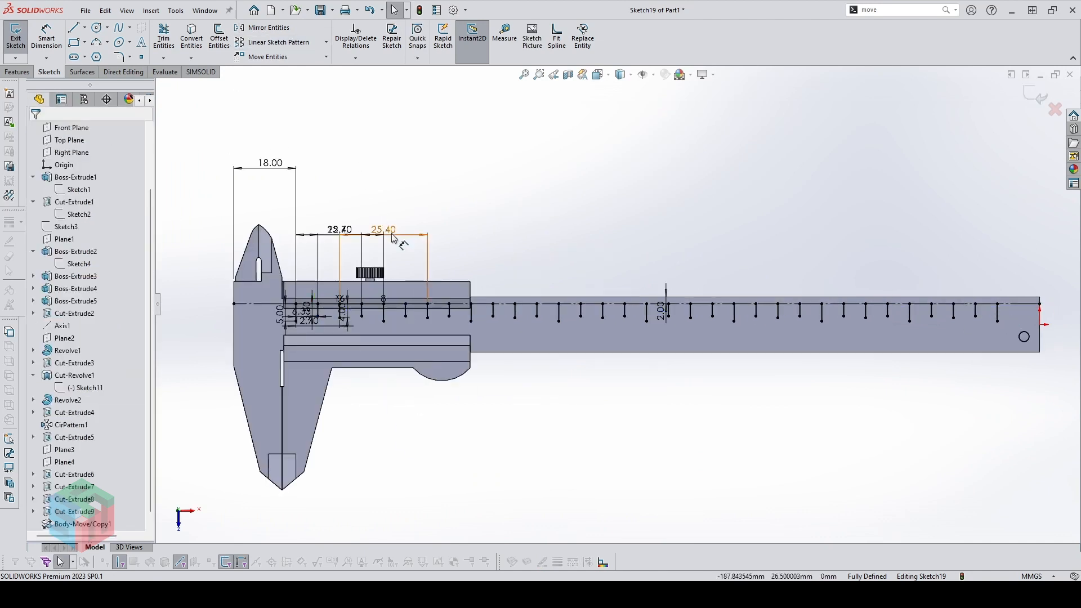
# Sketch a vertical tick line down from the construction line just beside the first 5 mm tick and set its length to 2.5 mm
pyautogui.scroll(-5, 268, 392)
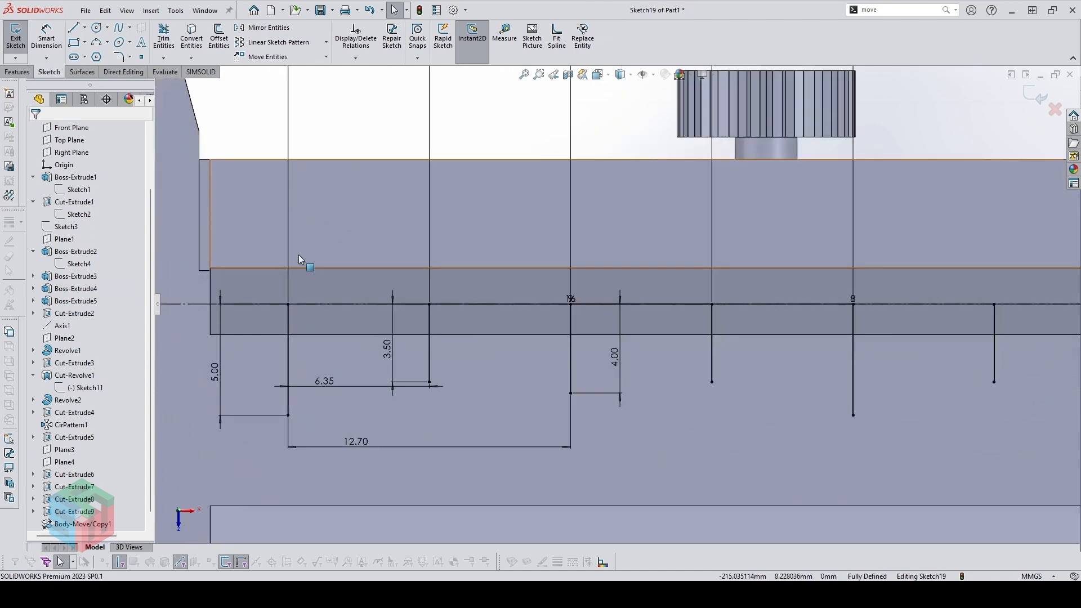
pyautogui.press('l')
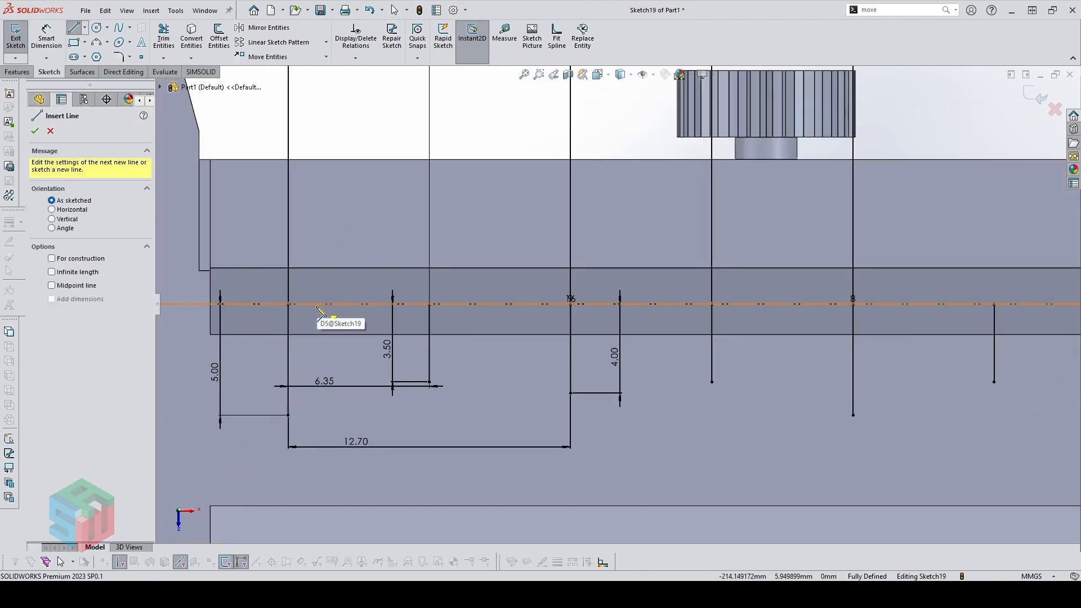
pyautogui.click(315, 304)
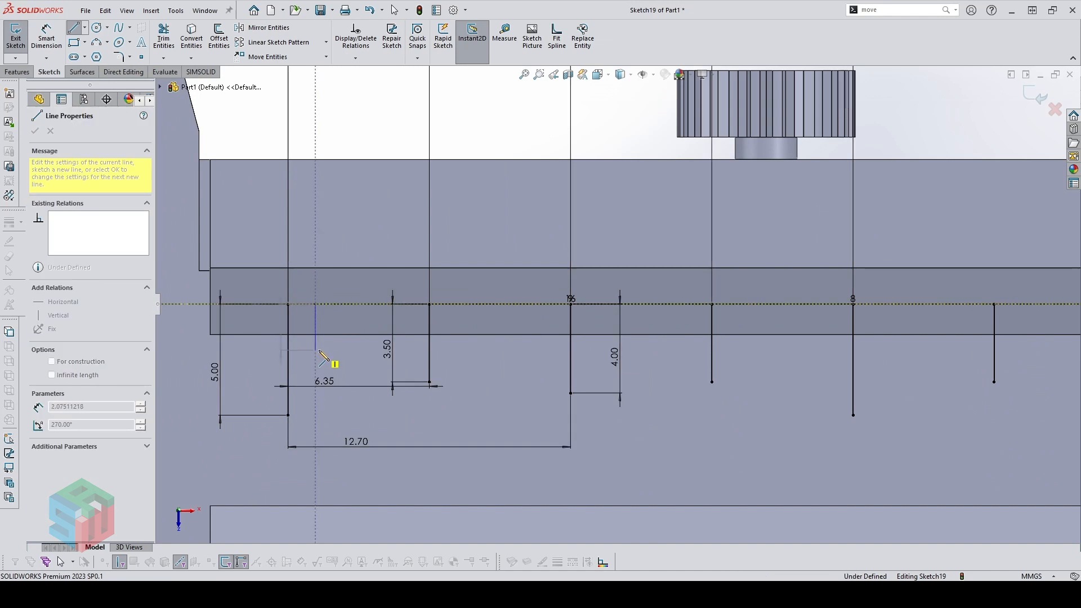
pyautogui.click(316, 349)
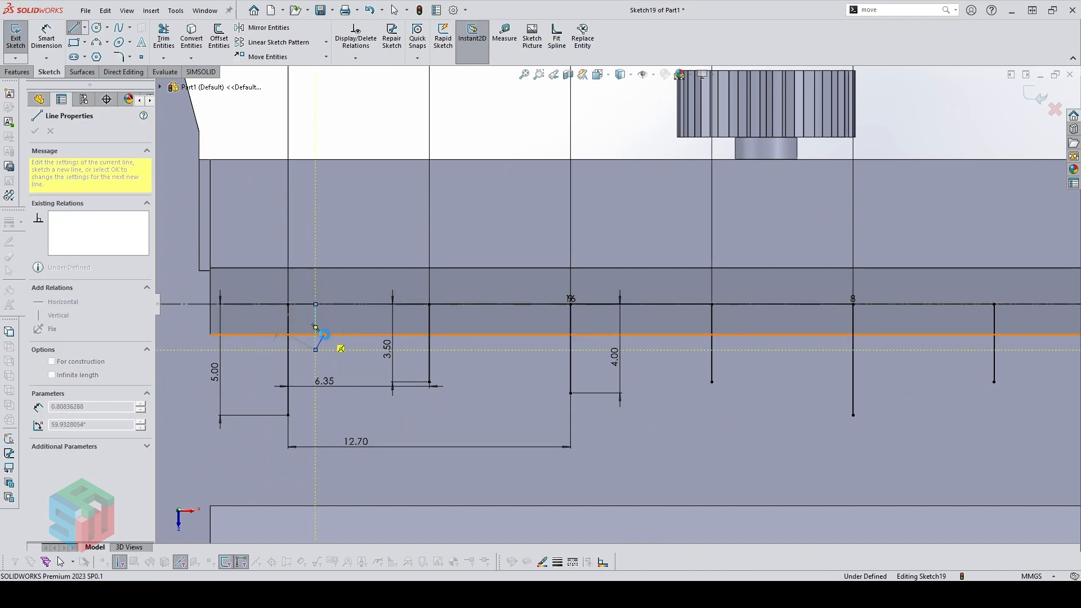
pyautogui.press('Escape')
pyautogui.press('d')
pyautogui.click(316, 324)
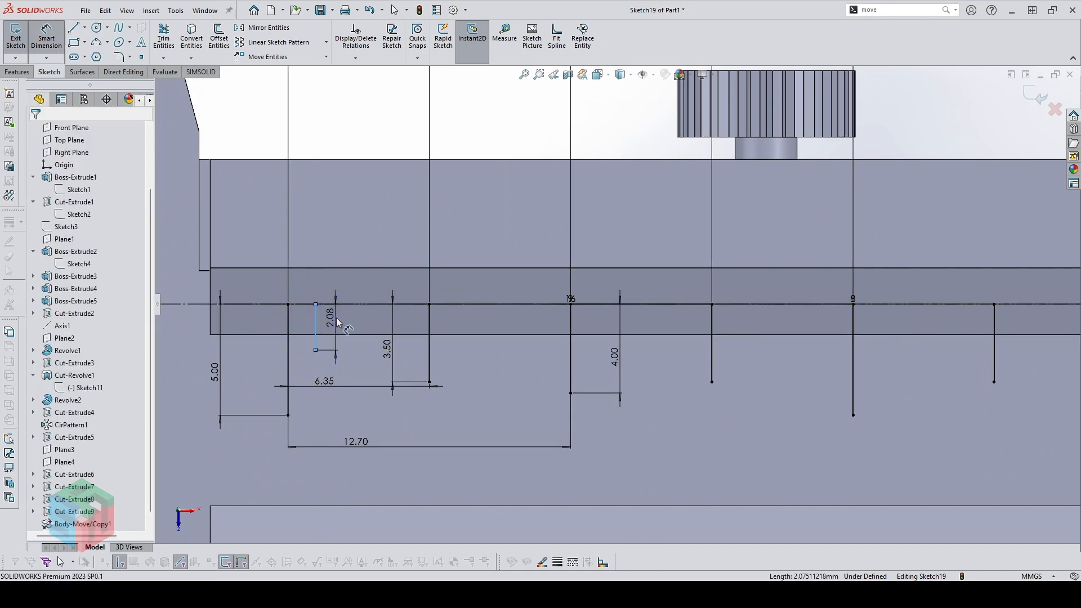
pyautogui.click(337, 322)
pyautogui.write('2.5')
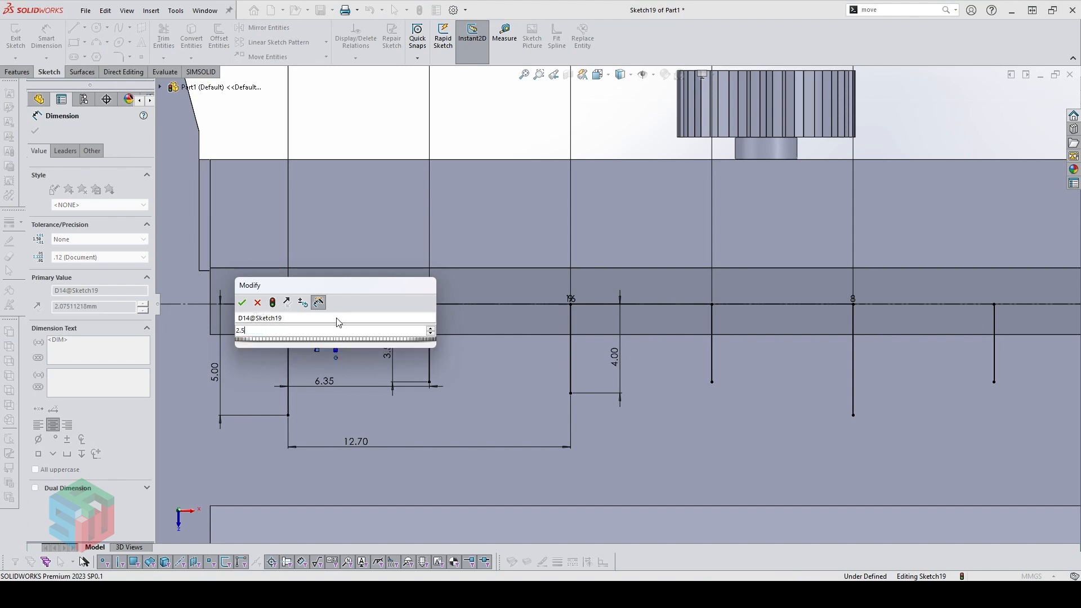
pyautogui.press('Return')
# Dimension the 2.5 mm tick line 1/16 in from the first 5 mm tick
pyautogui.scroll(-1, 345, 336)
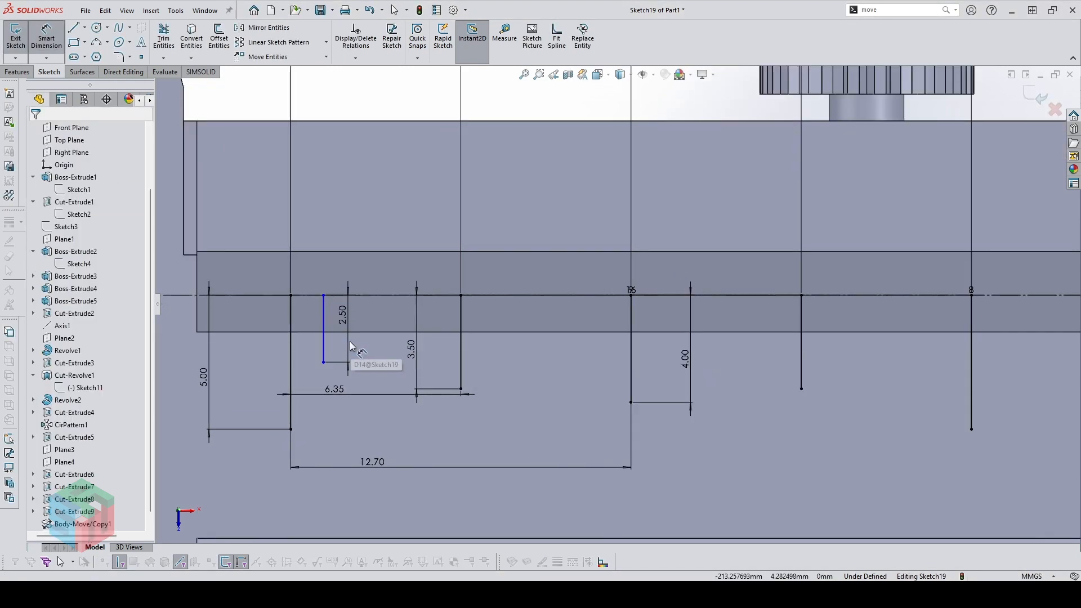
pyautogui.click(323, 355)
pyautogui.click(291, 360)
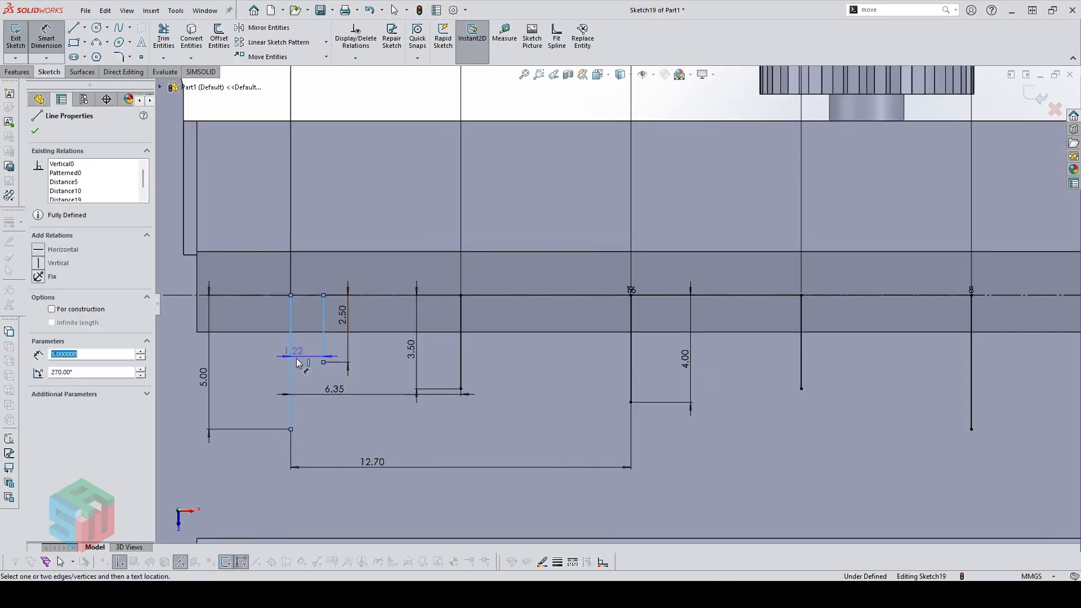
pyautogui.click(307, 366)
pyautogui.write('1/126')
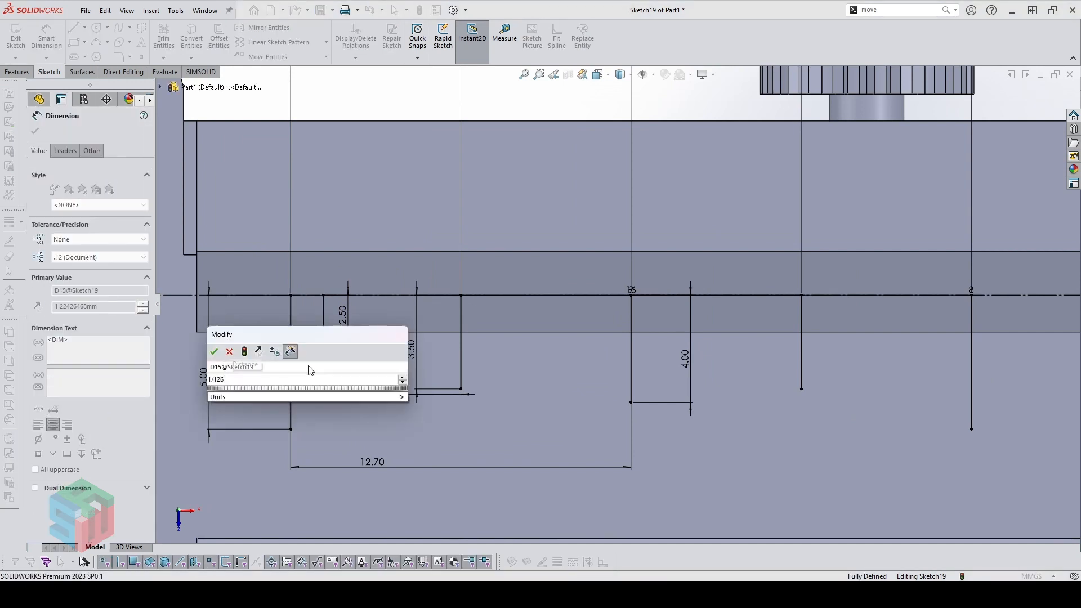
pyautogui.press('BackSpace')
pyautogui.press('BackSpace')
pyautogui.write('6in')
pyautogui.press('Return')
pyautogui.press('Escape')
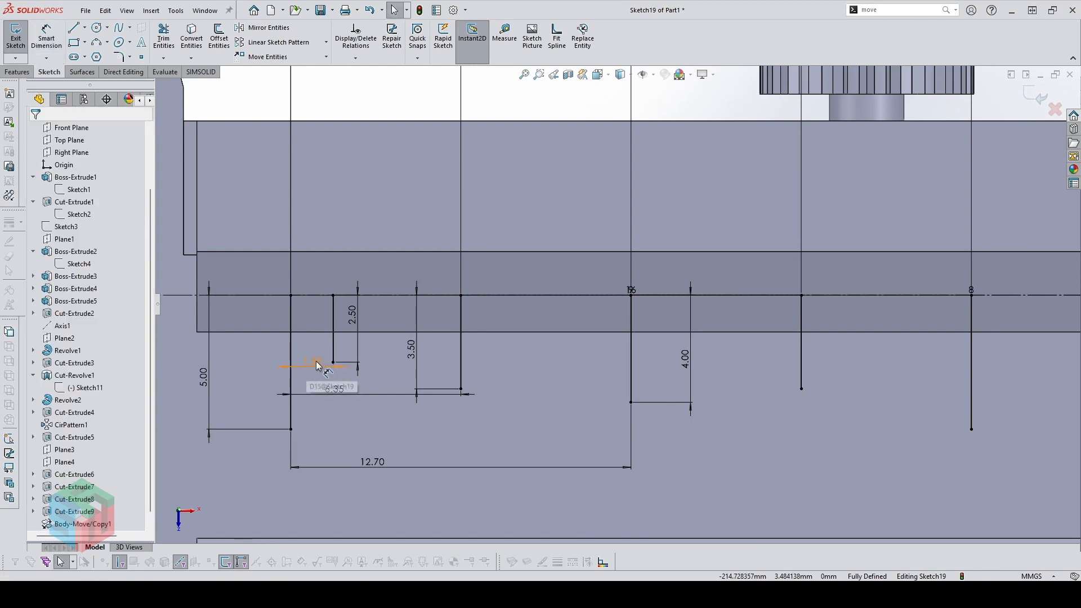
pyautogui.scroll(-2, 574, 321)
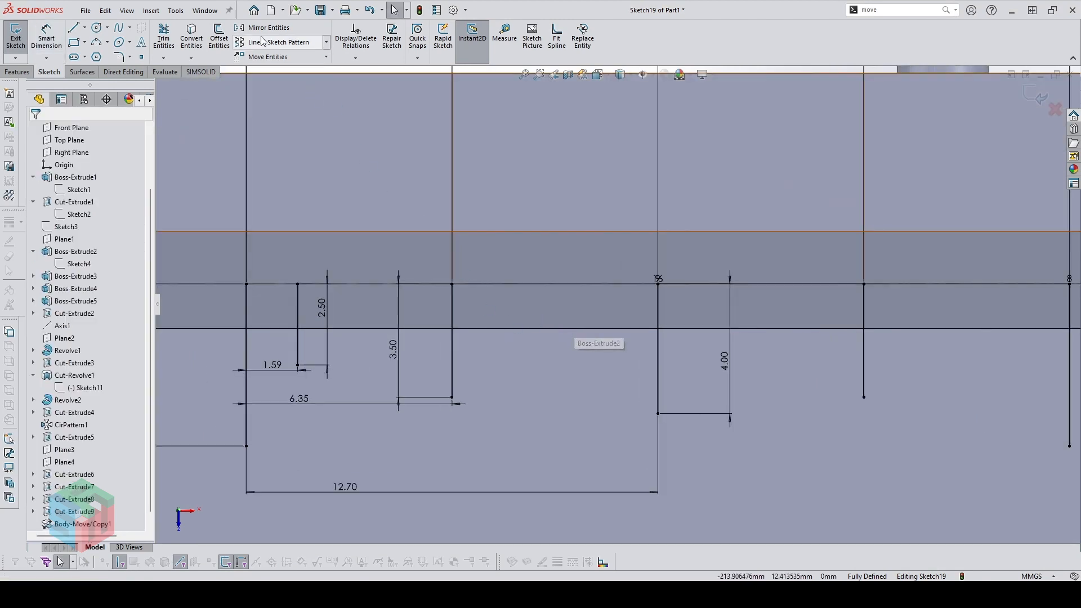
# Pattern the 2.5 mm tick linearly along the X-axis with 3 instances at 1/16 in spacing, including the X spacing dimension
pyautogui.click(272, 43)
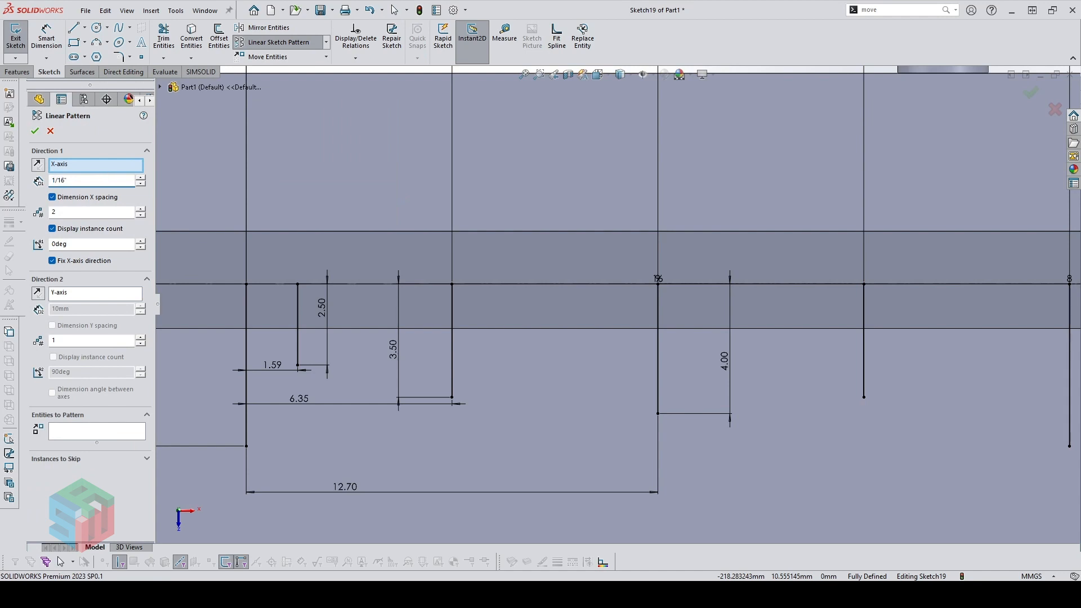
pyautogui.click(141, 208)
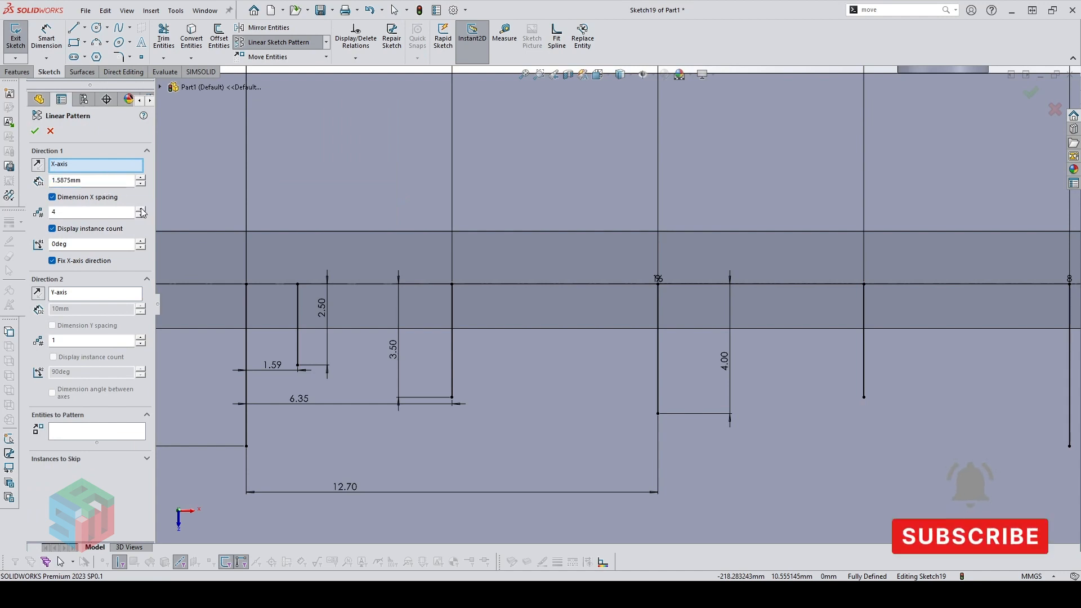
pyautogui.click(95, 434)
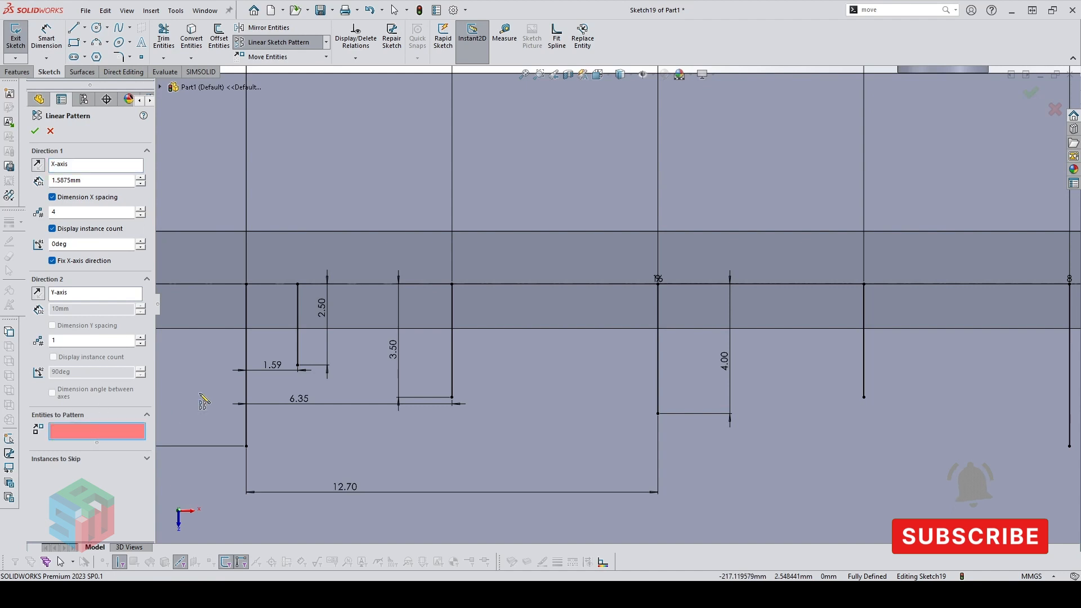
pyautogui.click(298, 345)
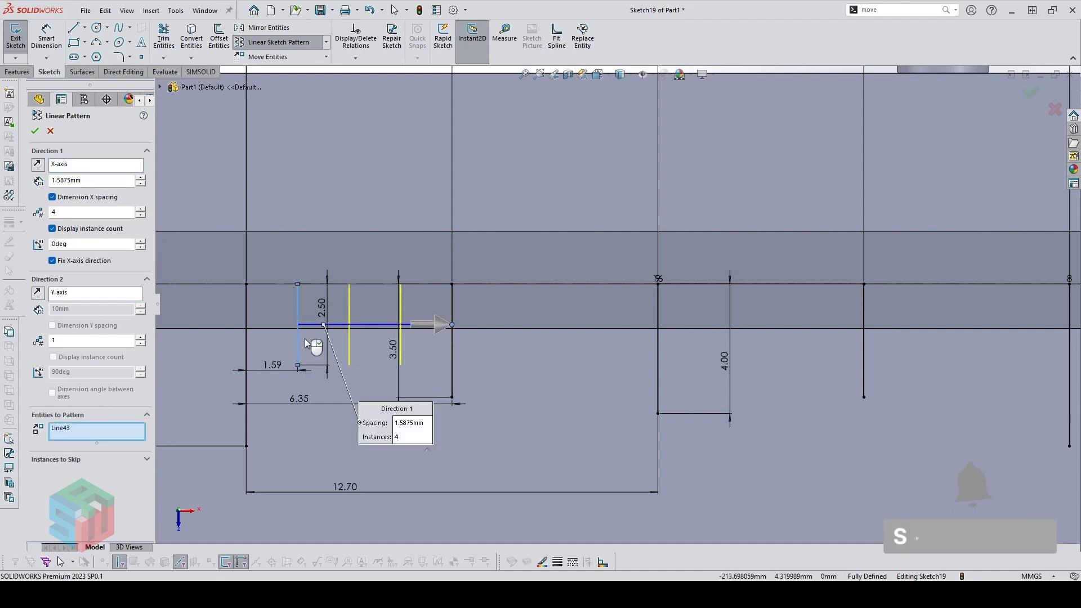
pyautogui.click(140, 216)
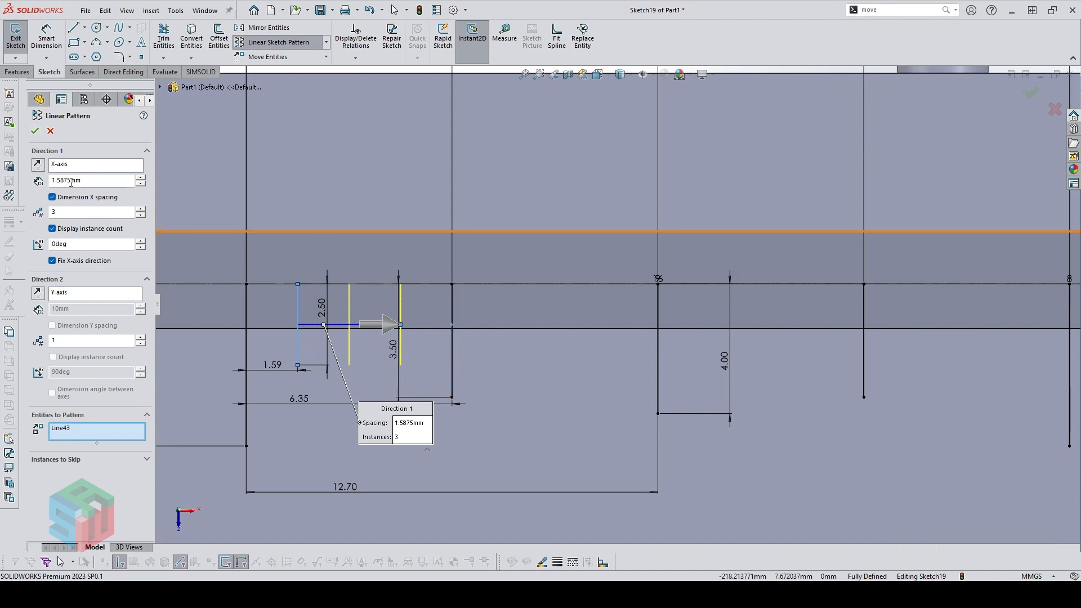
pyautogui.click(34, 131)
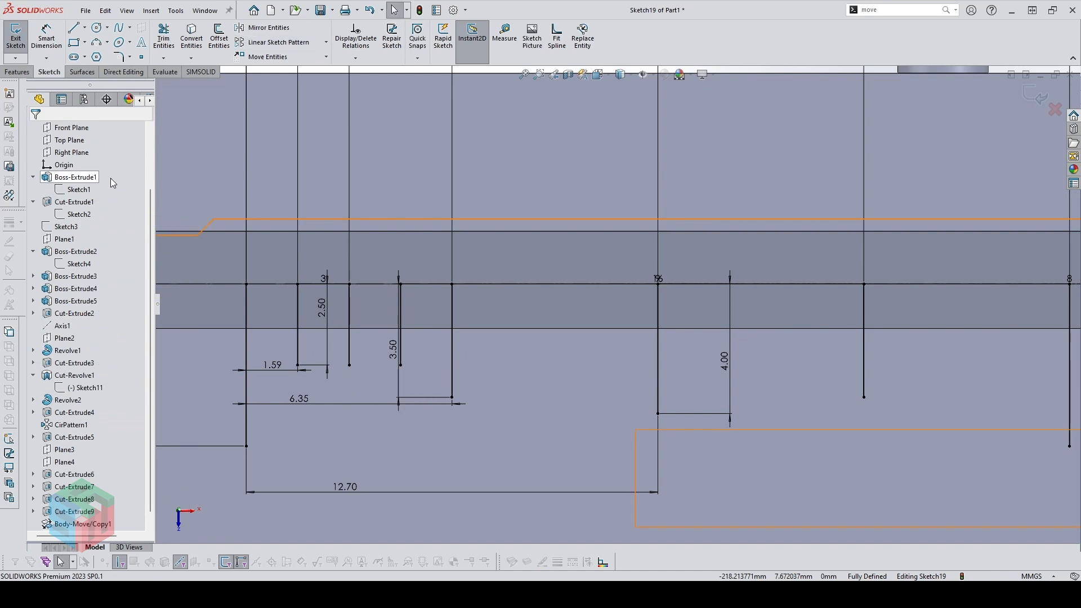
# Mirror the three 2.5 mm ticks about the first 3.5 mm quarter-inch tick
pyautogui.click(265, 28)
pyautogui.click(400, 299)
pyautogui.click(349, 300)
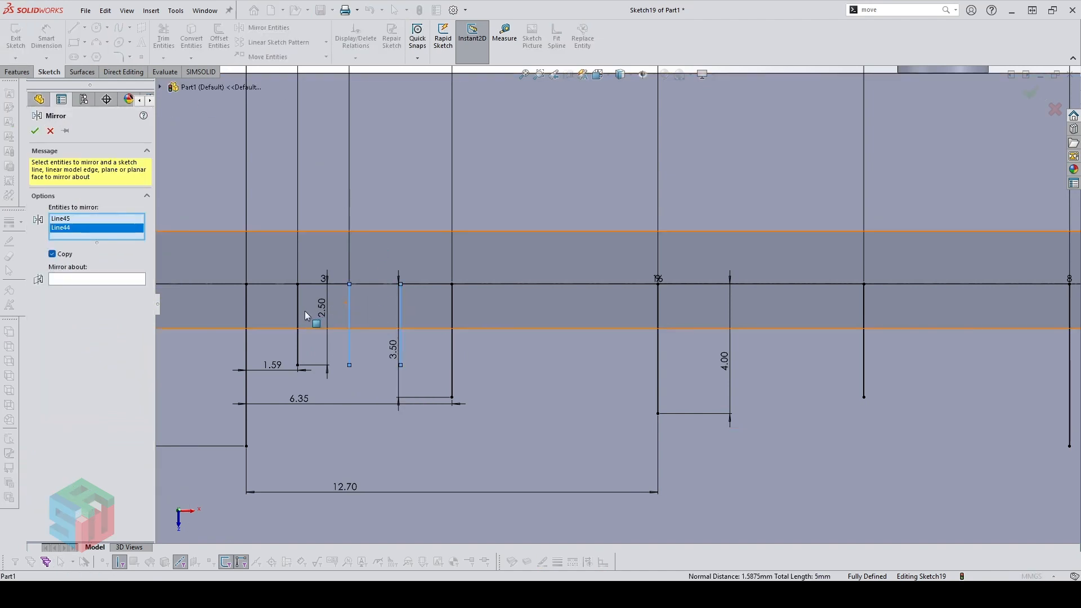
pyautogui.click(298, 309)
pyautogui.click(122, 288)
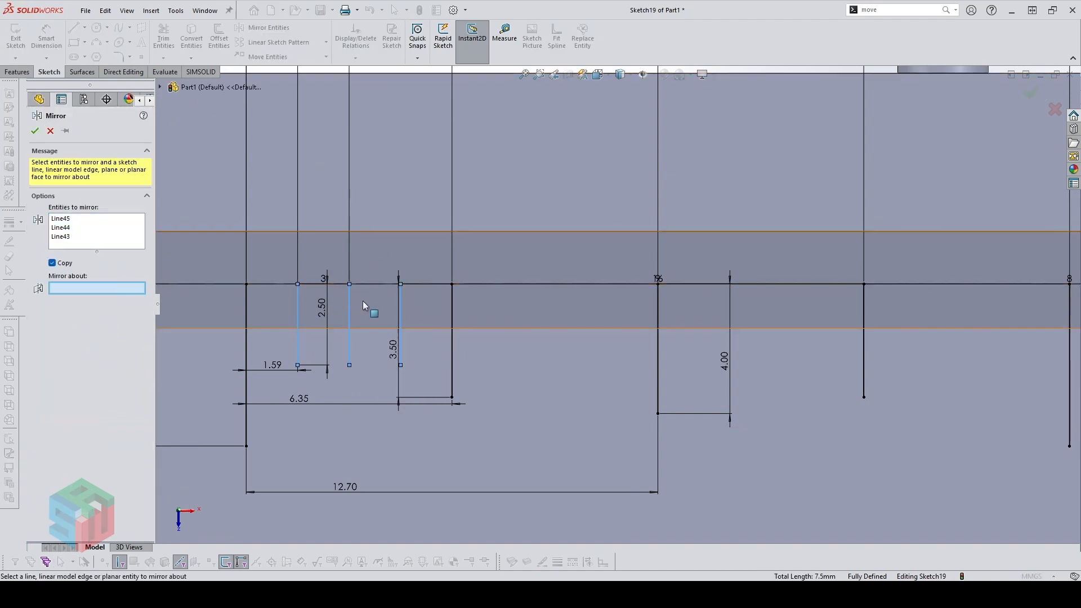
pyautogui.click(451, 317)
pyautogui.click(34, 131)
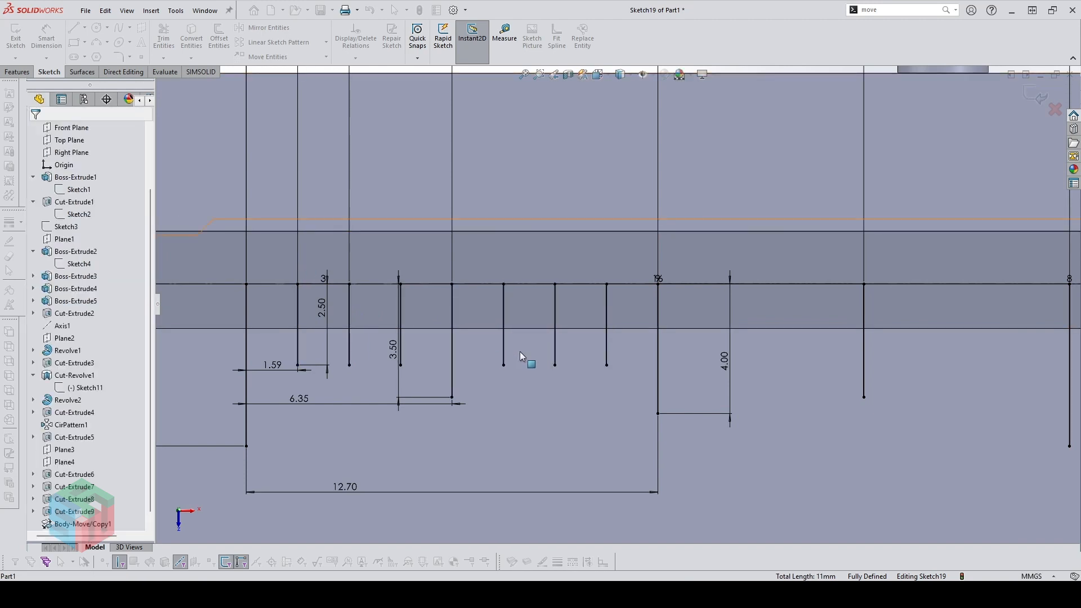
# Pattern the six 2.5 mm ticks linearly along the X-axis with 16 instances at 12.7 mm spacing, including the X spacing dimension
pyautogui.scroll(5, 711, 302)
pyautogui.scroll(-3, 711, 303)
pyautogui.scroll(-2, 613, 332)
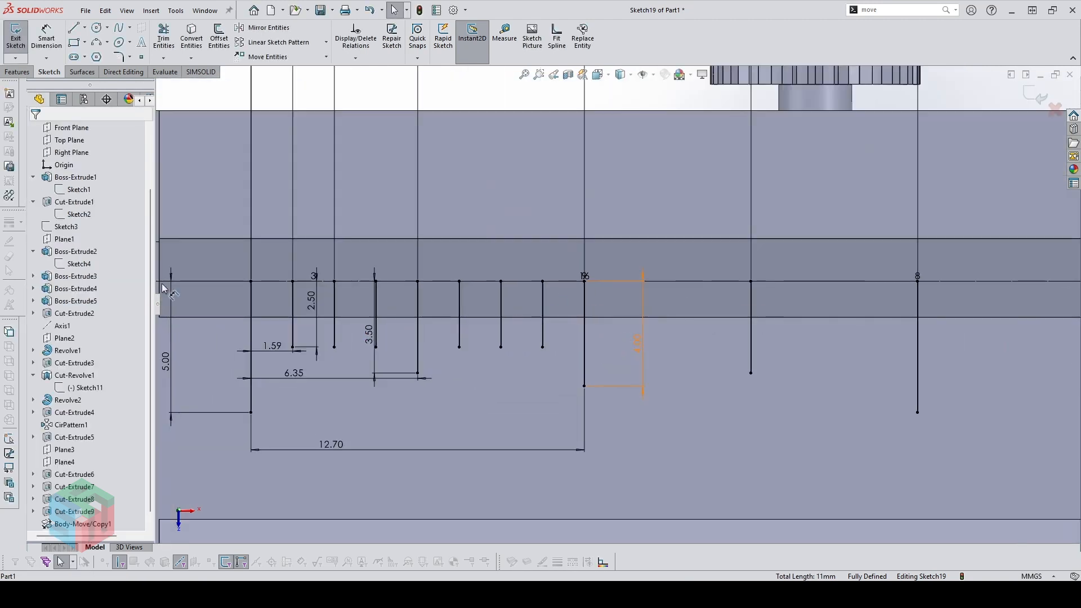
pyautogui.click(540, 306)
pyautogui.keyDown('ctrl'); pyautogui.click(501, 305); pyautogui.keyUp('ctrl')
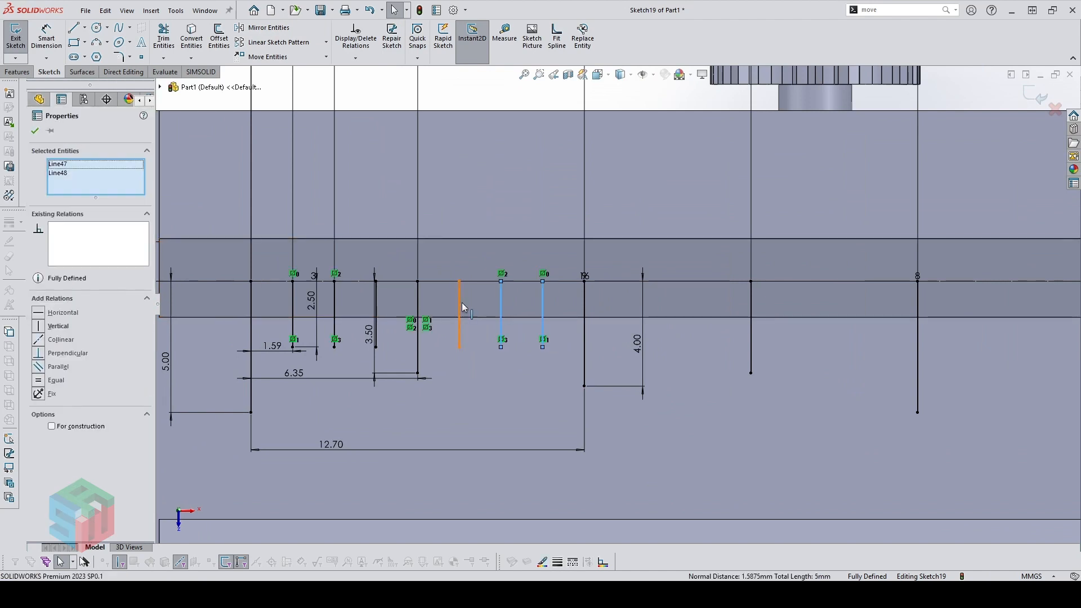
pyautogui.keyDown('ctrl'); pyautogui.click(459, 303); pyautogui.keyUp('ctrl')
pyautogui.keyDown('ctrl'); pyautogui.click(376, 306); pyautogui.keyUp('ctrl')
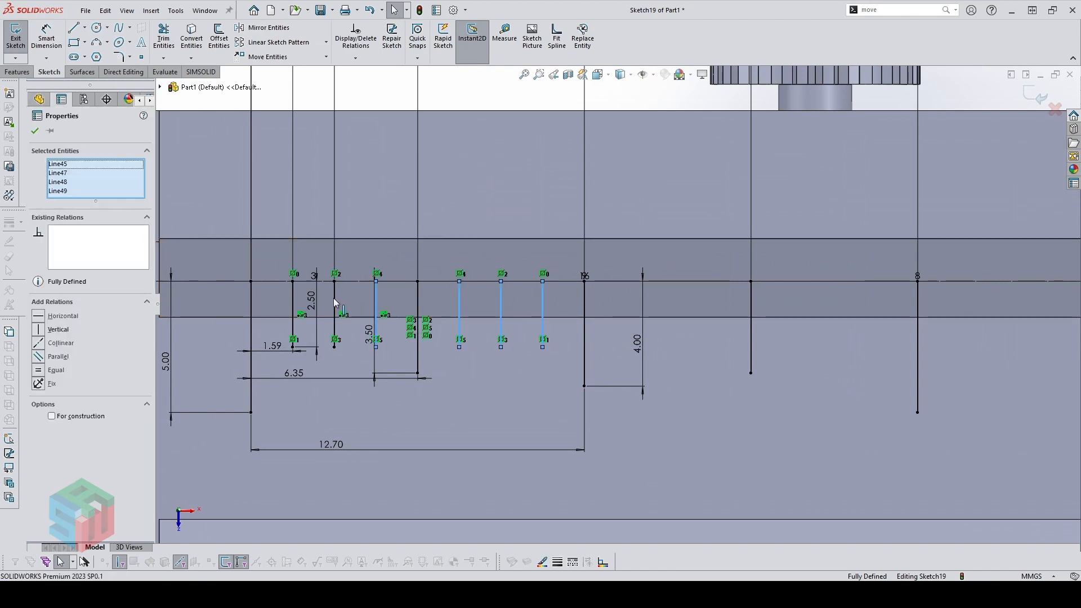
pyautogui.keyDown('ctrl'); pyautogui.click(334, 307); pyautogui.keyUp('ctrl')
pyautogui.keyDown('ctrl'); pyautogui.click(293, 306); pyautogui.keyUp('ctrl')
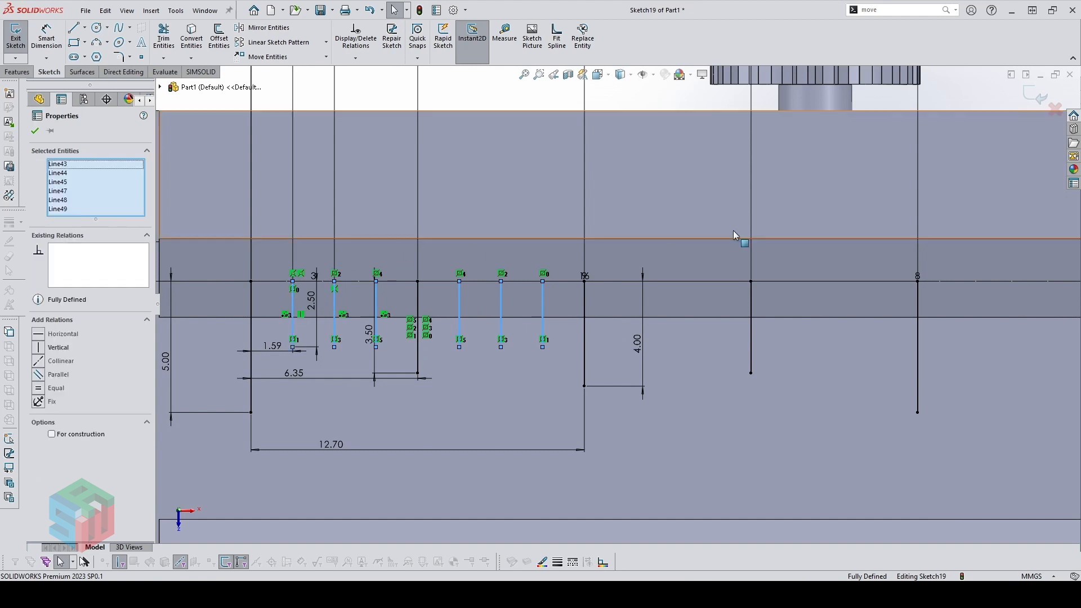
pyautogui.scroll(3, 879, 310)
pyautogui.scroll(-1, 883, 314)
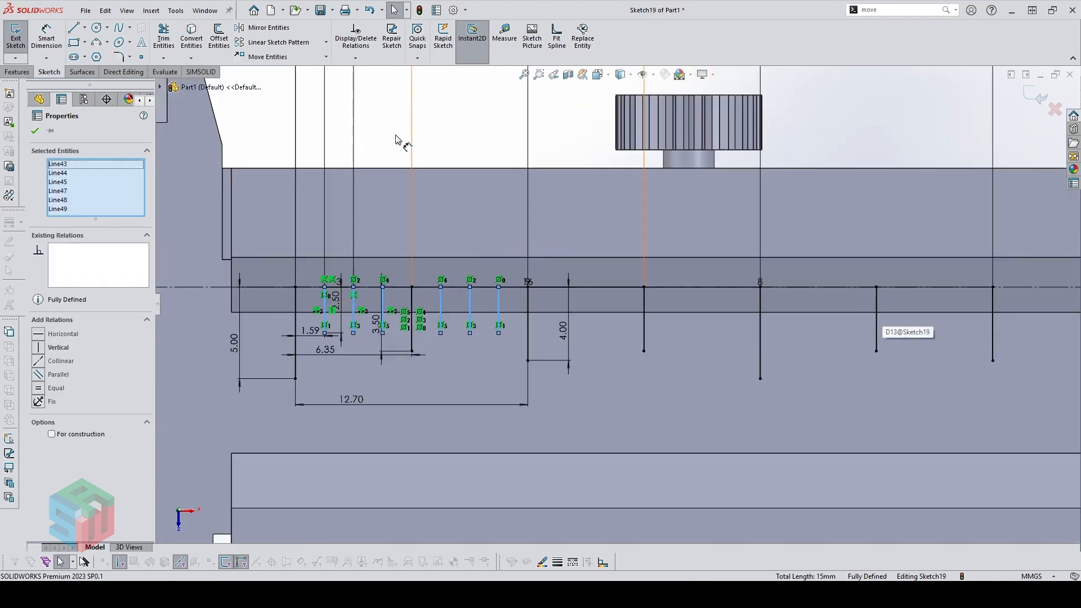
pyautogui.click(279, 42)
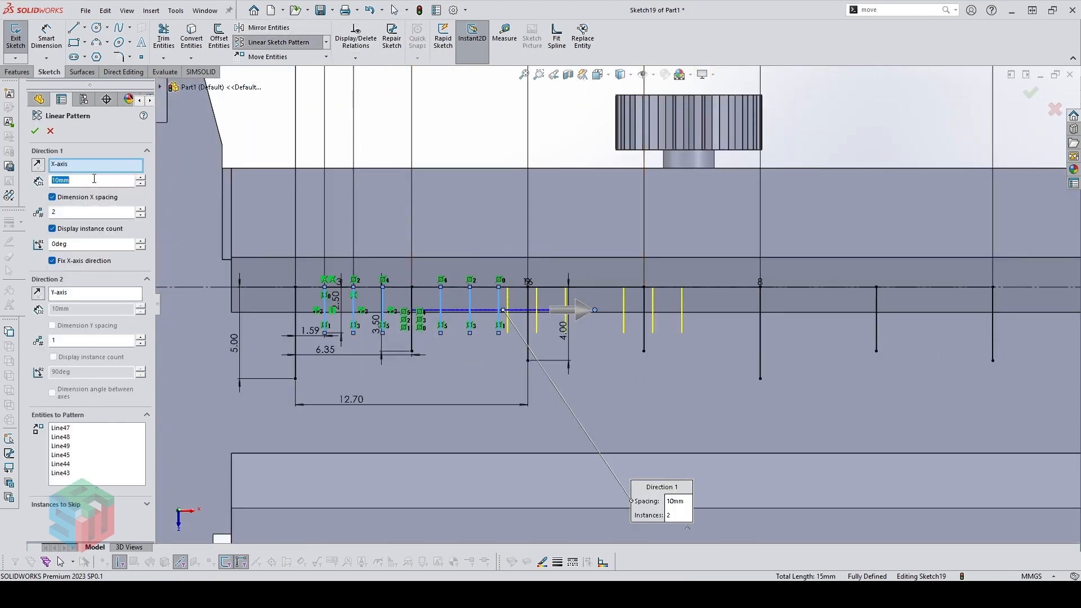
pyautogui.press('Return')
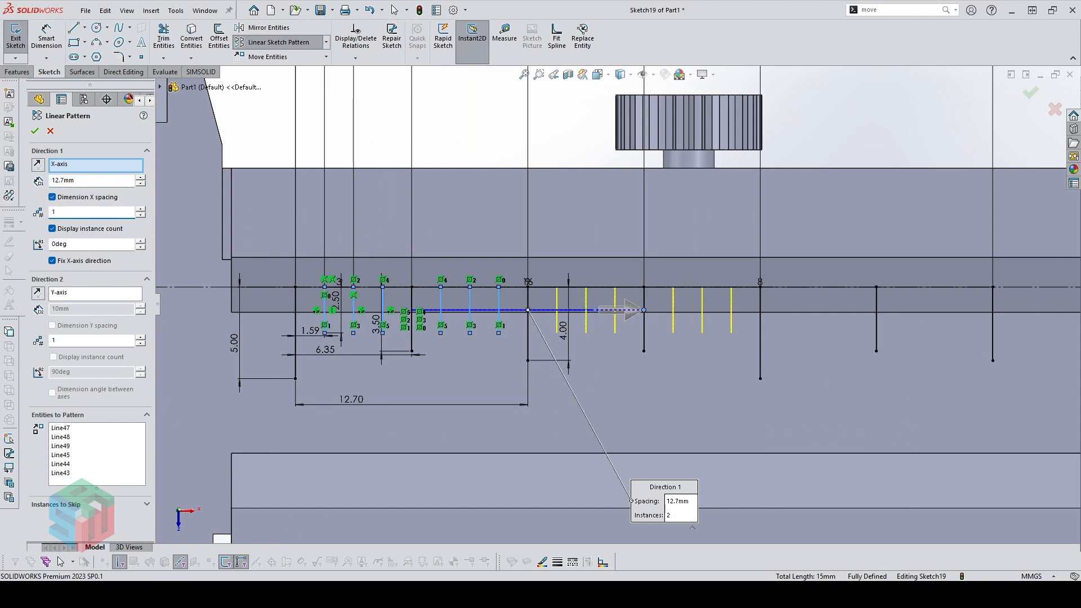
pyautogui.write('16')
pyautogui.press('Return')
pyautogui.scroll(5, 555, 120)
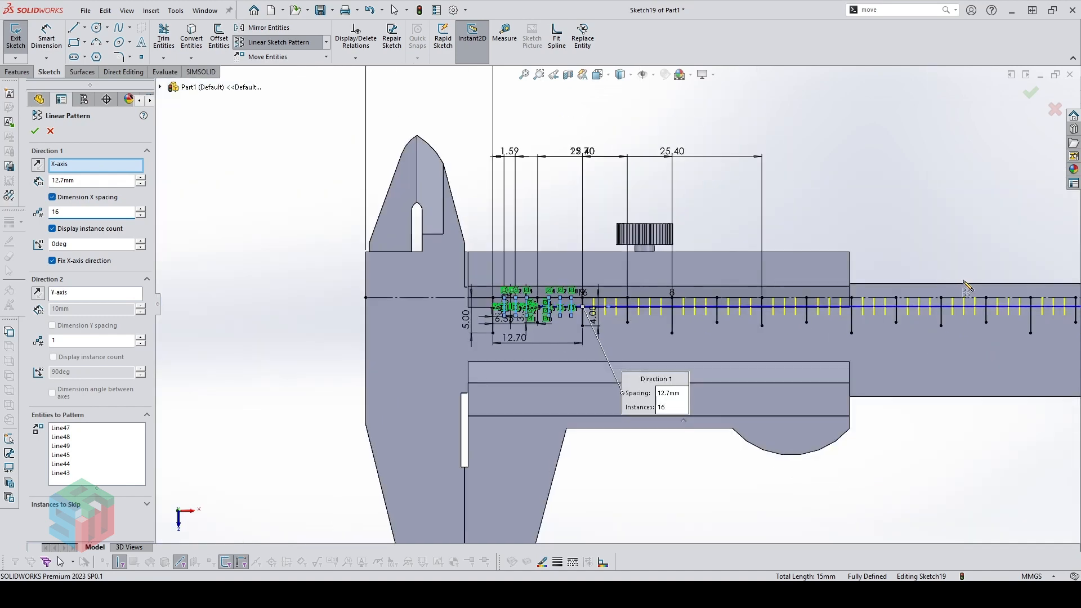
pyautogui.scroll(2, 964, 280)
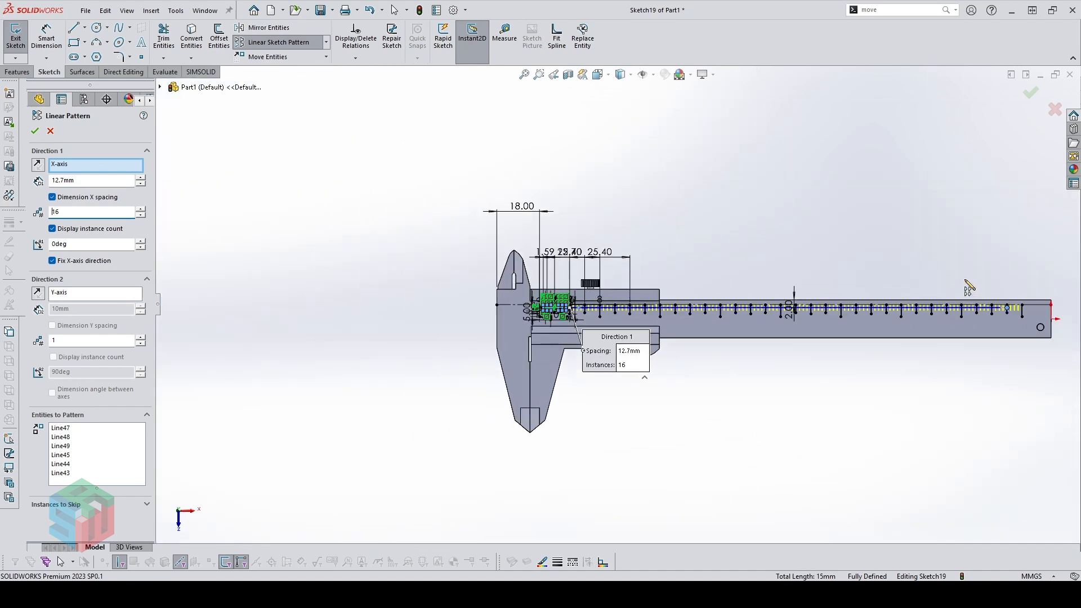
pyautogui.scroll(-1, 965, 280)
pyautogui.click(35, 131)
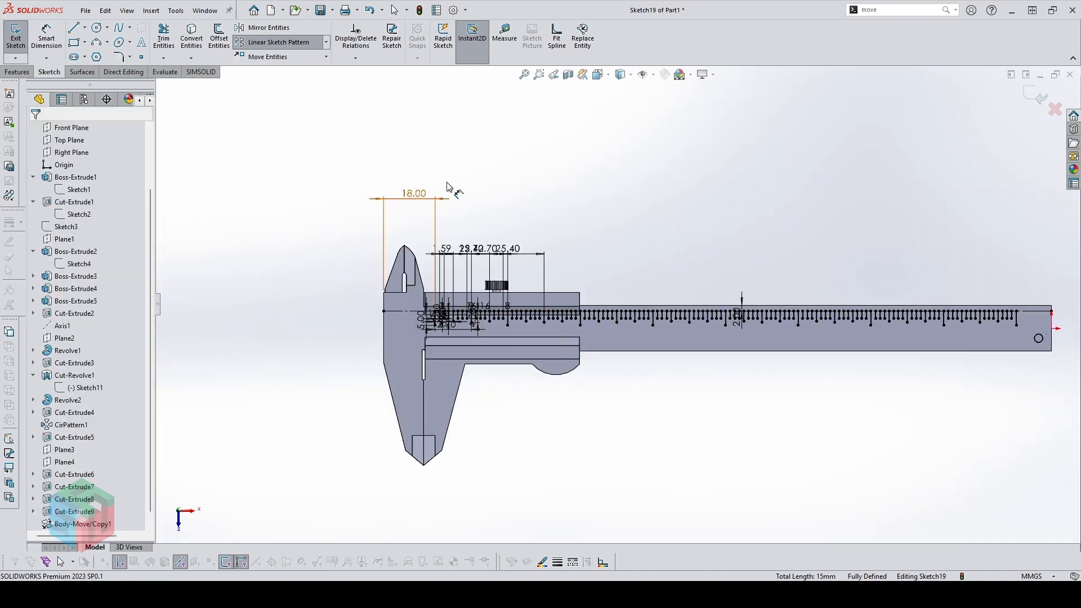
# Start an extruded cut from the graduation sketch as a mid-plane thin feature with a thickness of 0.2 mm
pyautogui.scroll(-4, 547, 243)
pyautogui.scroll(1, 833, 349)
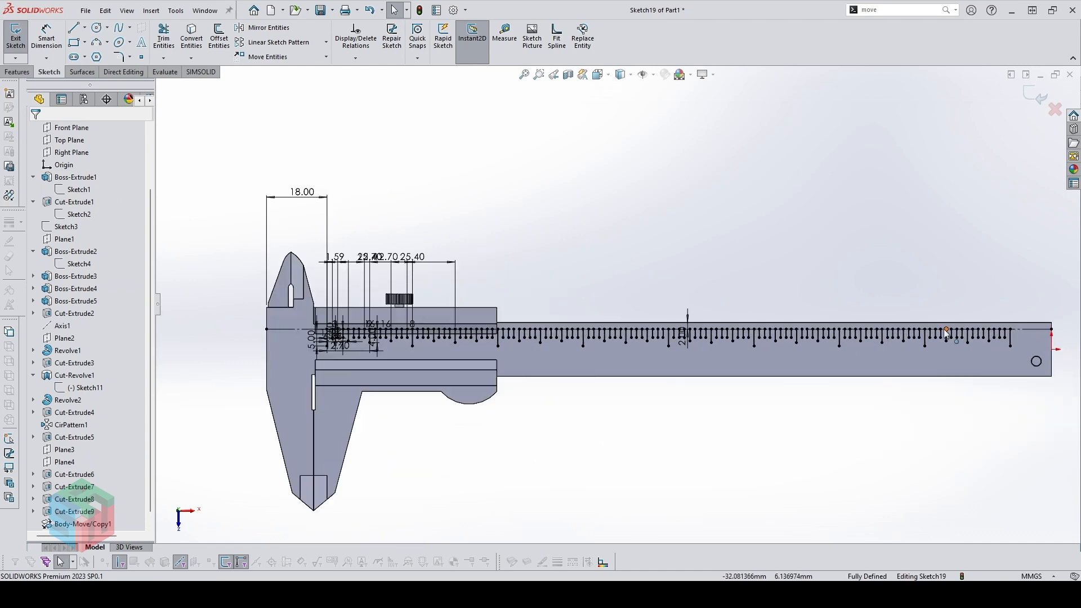
pyautogui.scroll(-4, 355, 347)
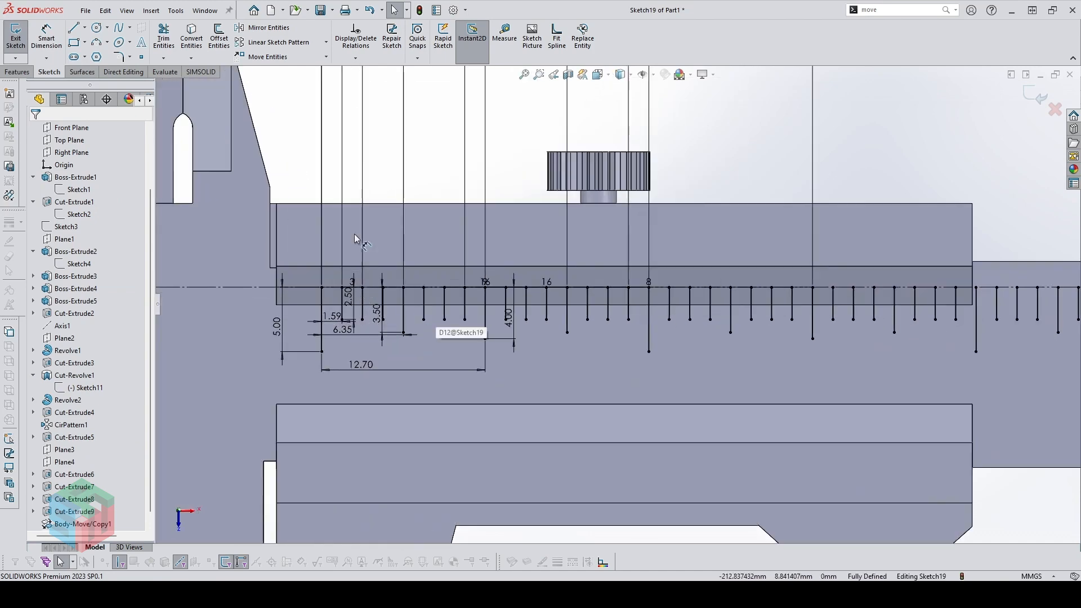
pyautogui.click(18, 72)
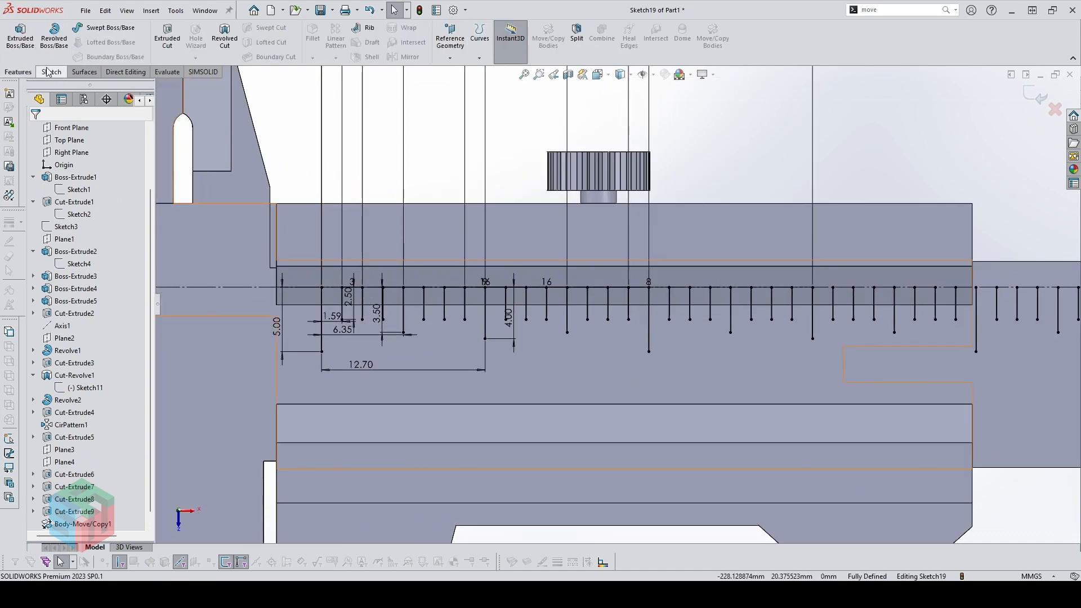
pyautogui.click(167, 36)
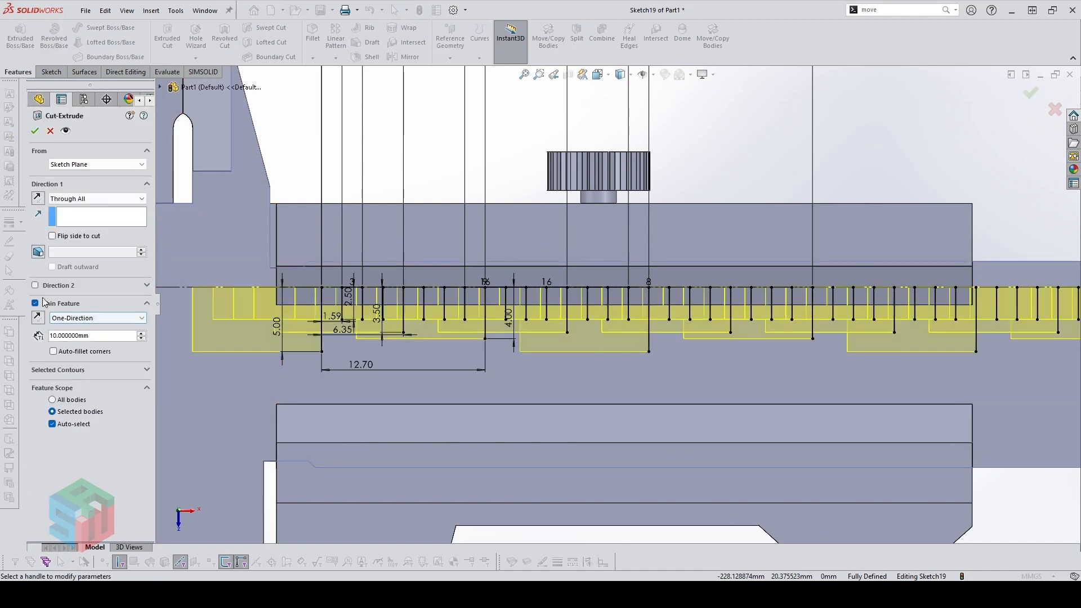
pyautogui.click(72, 319)
pyautogui.click(76, 337)
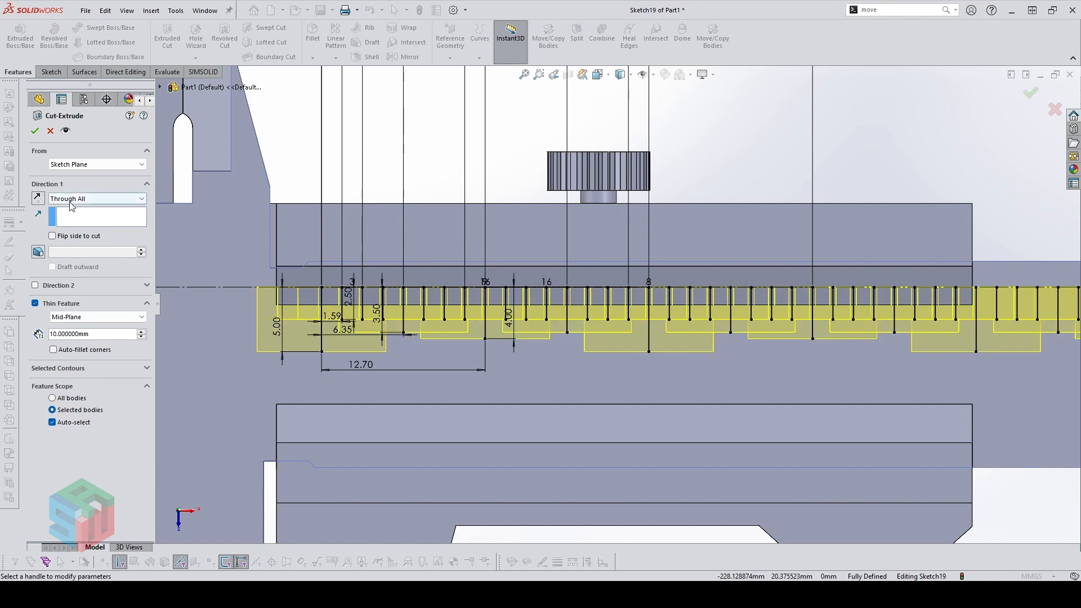
pyautogui.write('0.2')
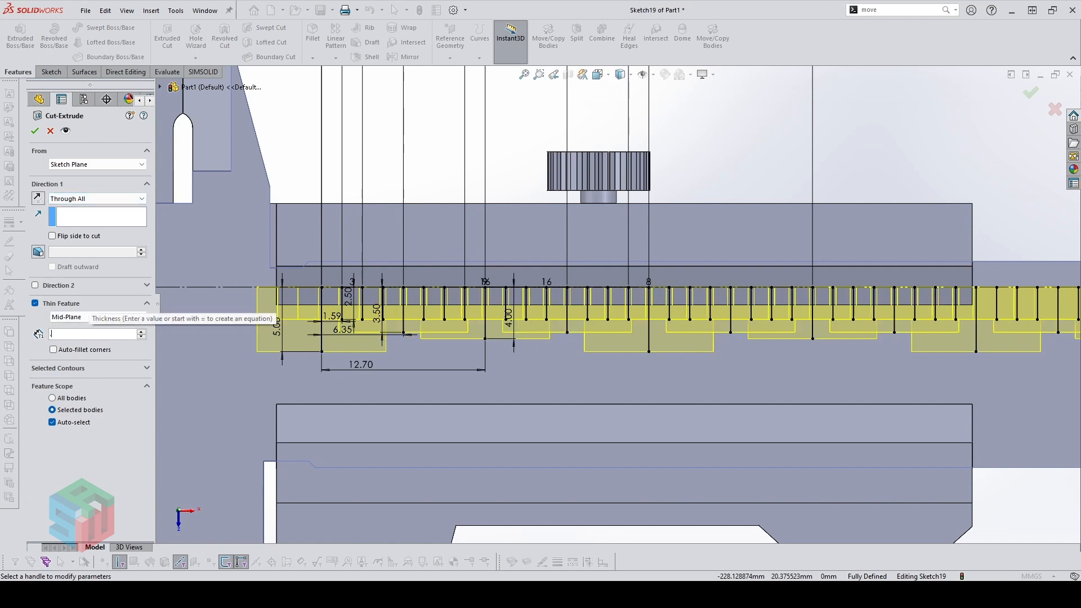
pyautogui.press('Return')
pyautogui.scroll(-2, 305, 310)
pyautogui.scroll(-3, 367, 317)
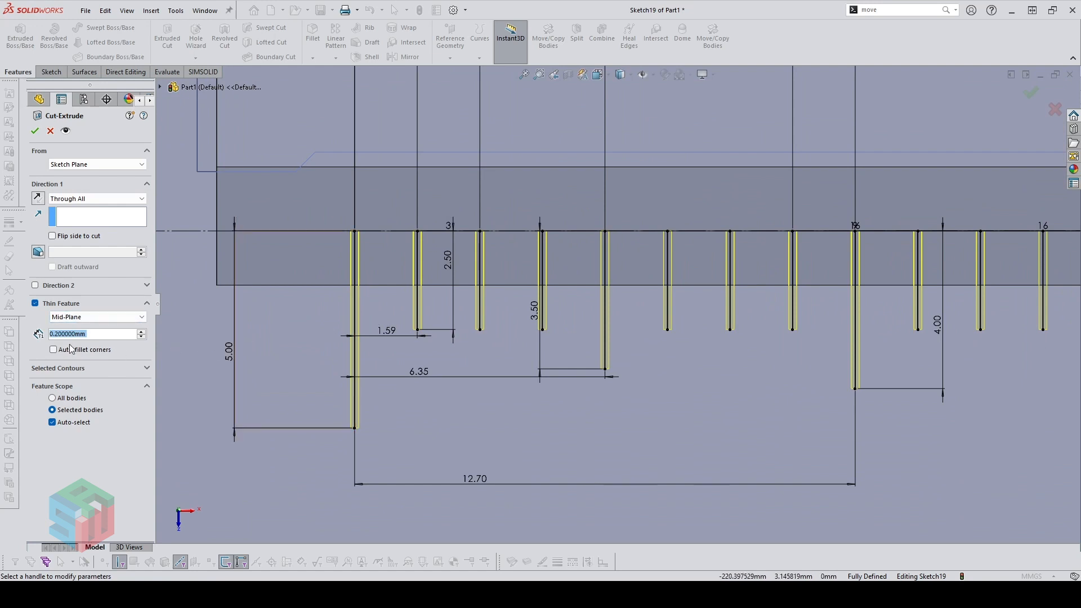
# Make the thin cut blind at 0.2 mm deep and limit its feature scope to the main beam body
pyautogui.click(68, 199)
pyautogui.click(65, 213)
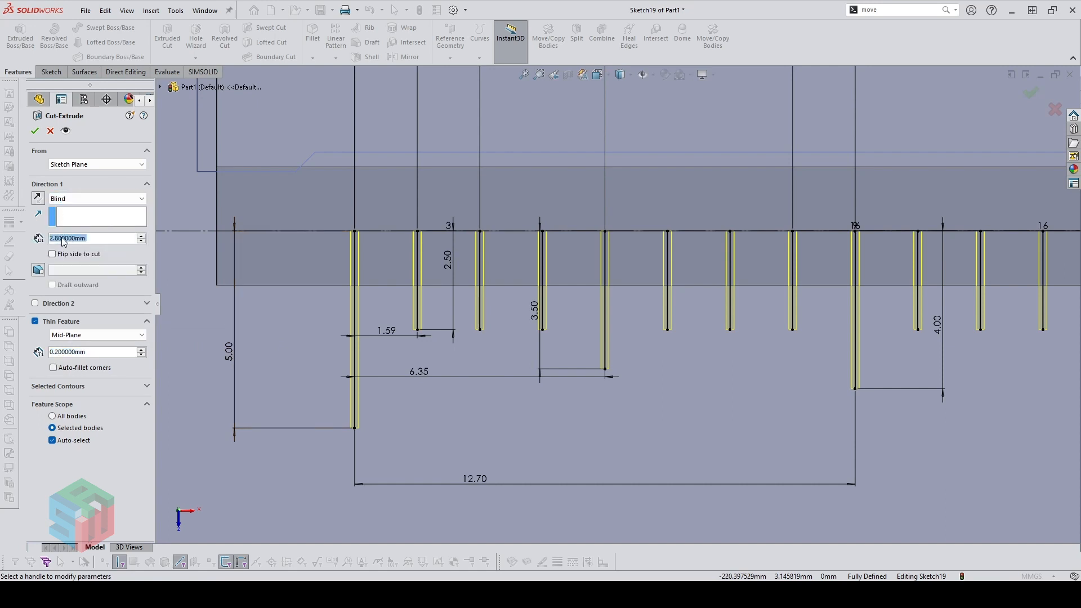
pyautogui.write('0.2')
pyautogui.click(68, 440)
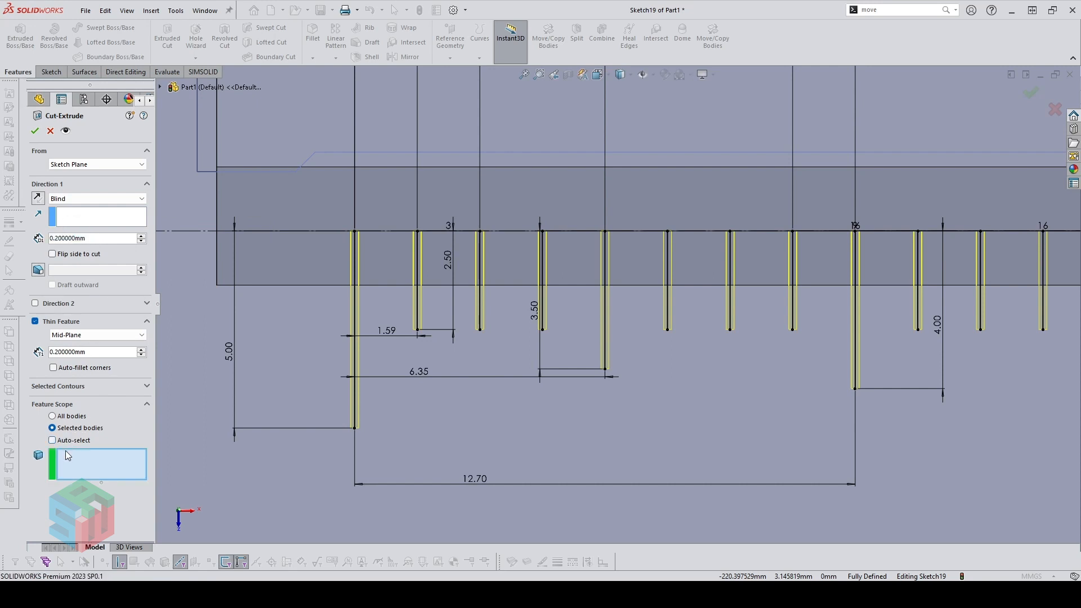
pyautogui.click(487, 358)
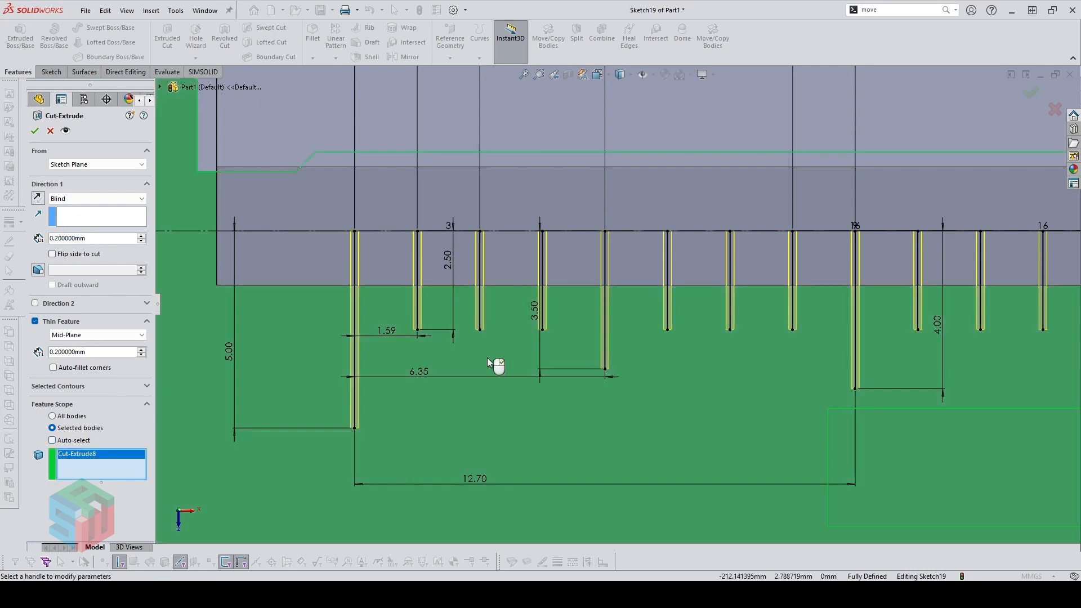
pyautogui.scroll(2, 488, 359)
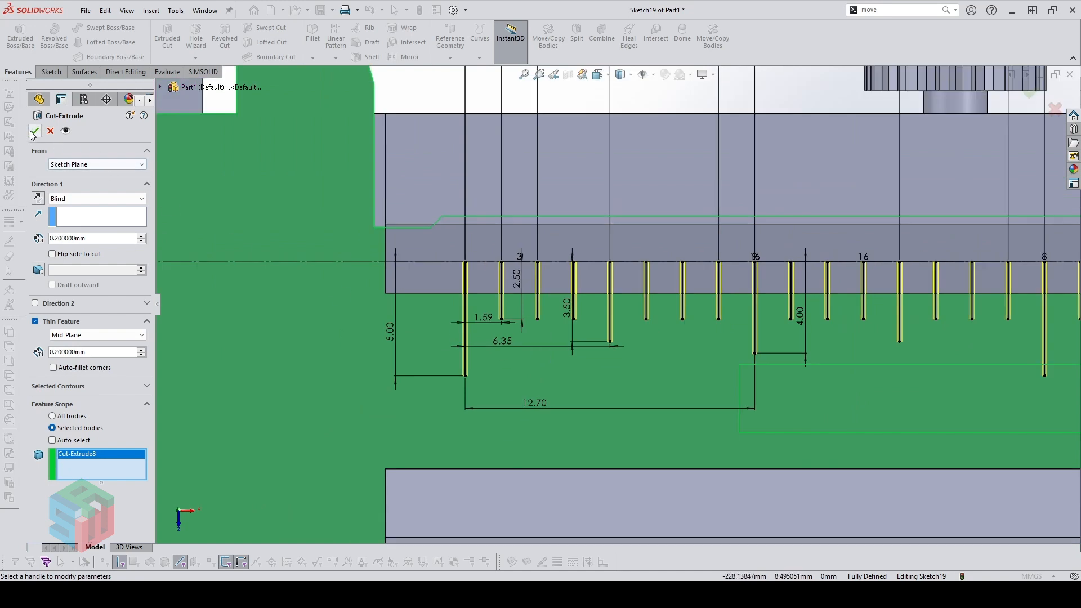
# Examine the engraved inch graduation marks along the full length of the main beam
pyautogui.scroll(3, 631, 318)
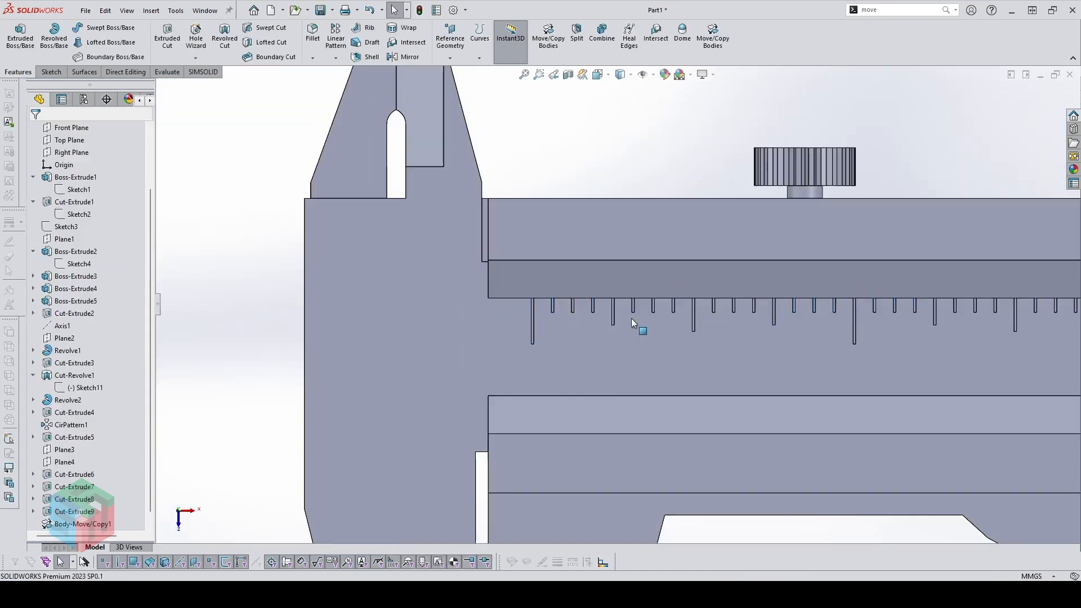
pyautogui.scroll(6, 692, 329)
pyautogui.scroll(2, 970, 312)
pyautogui.scroll(-1, 973, 310)
pyautogui.scroll(2, 973, 310)
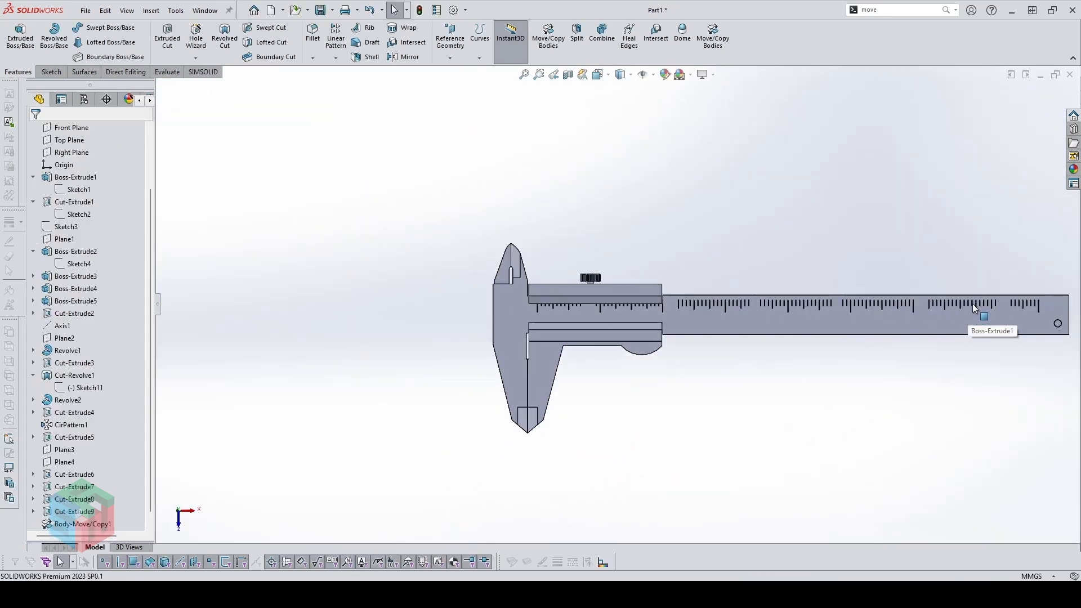
pyautogui.scroll(-2, 973, 310)
pyautogui.scroll(-1, 675, 303)
pyautogui.scroll(-1, 101, 377)
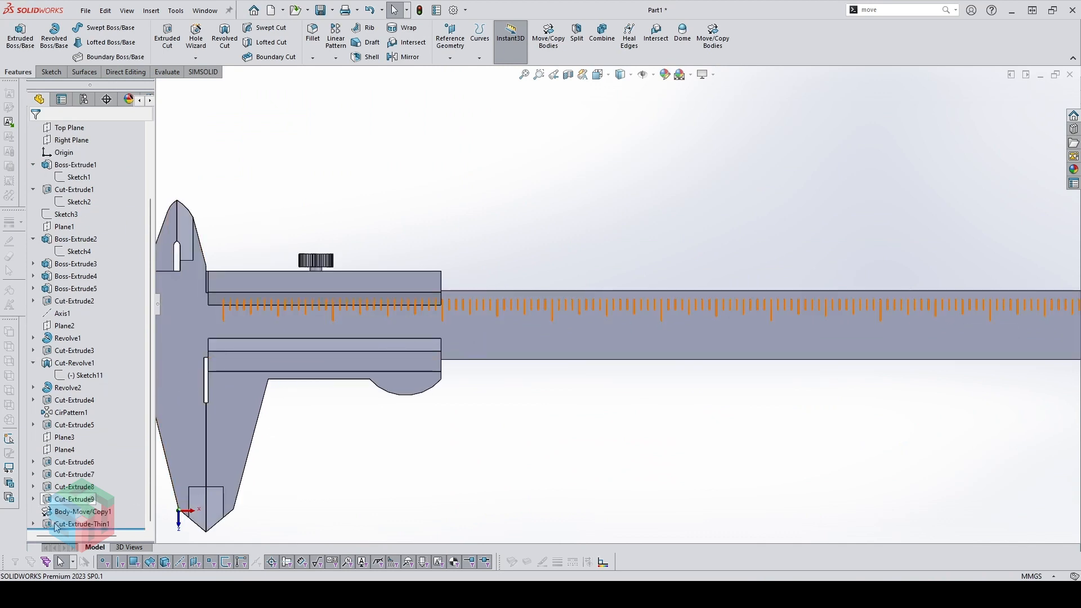
# Expand the graduation thin cut in the feature tree and show its sketch
pyautogui.click(34, 524)
pyautogui.click(73, 525)
pyautogui.click(69, 515)
# Start a new sketch on the front face of the main beam
pyautogui.scroll(2, 249, 356)
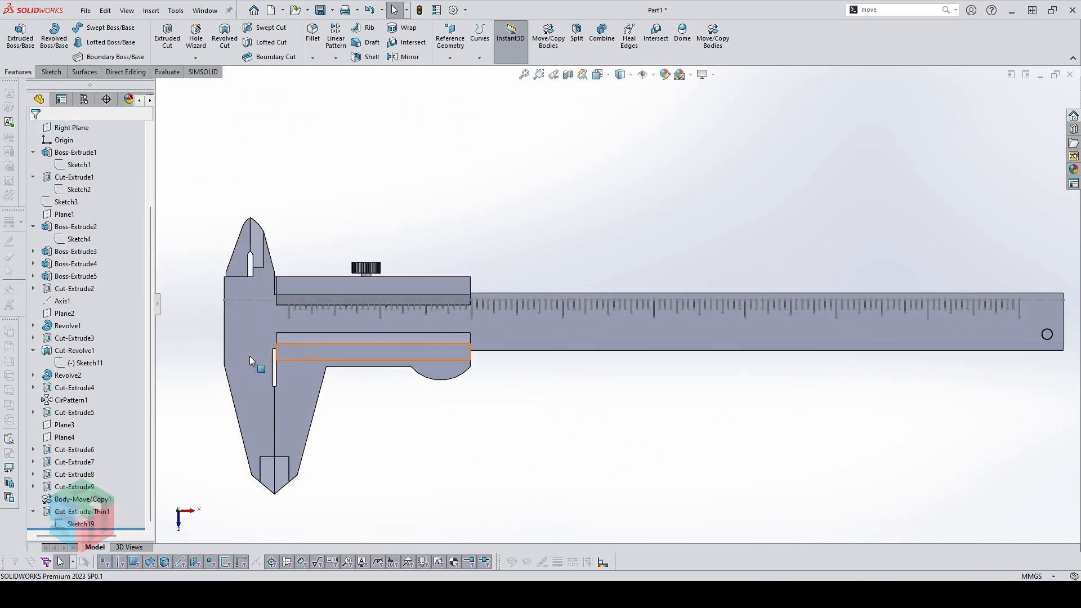
pyautogui.click(307, 322)
pyautogui.scroll(-3, 352, 325)
pyautogui.click(341, 289)
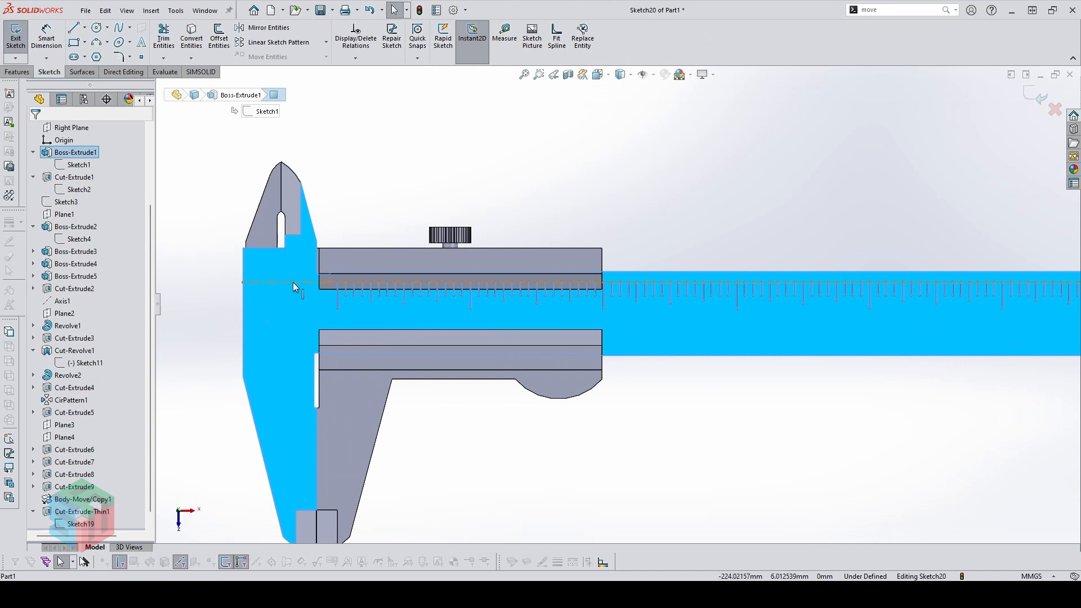
# Convert the inch scale's long horizontal baseline into the new sketch and exit the sketch
pyautogui.click(293, 282)
pyautogui.click(191, 37)
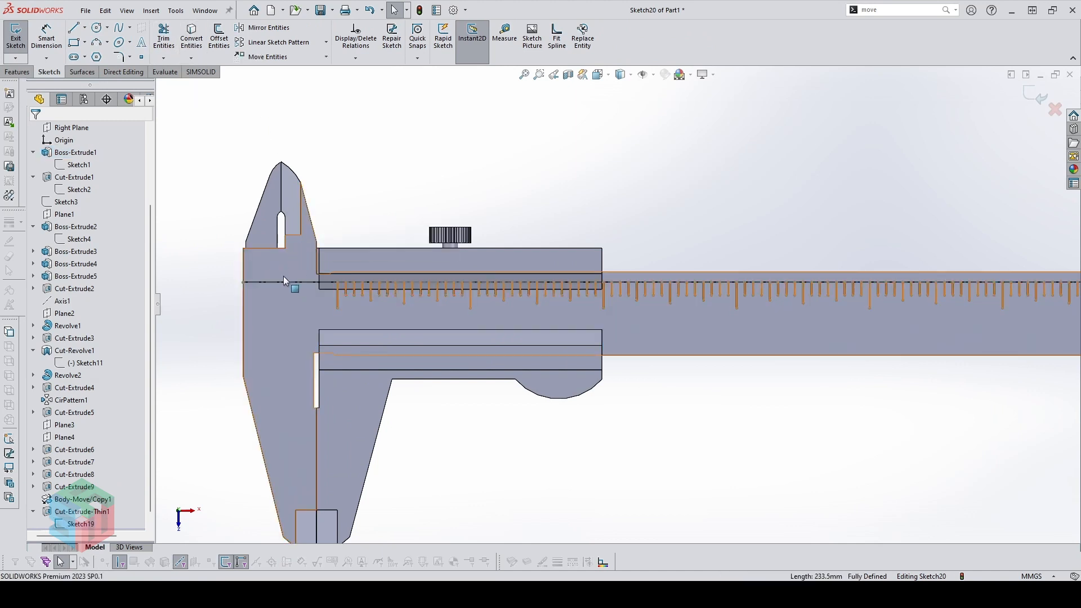
pyautogui.click(1036, 94)
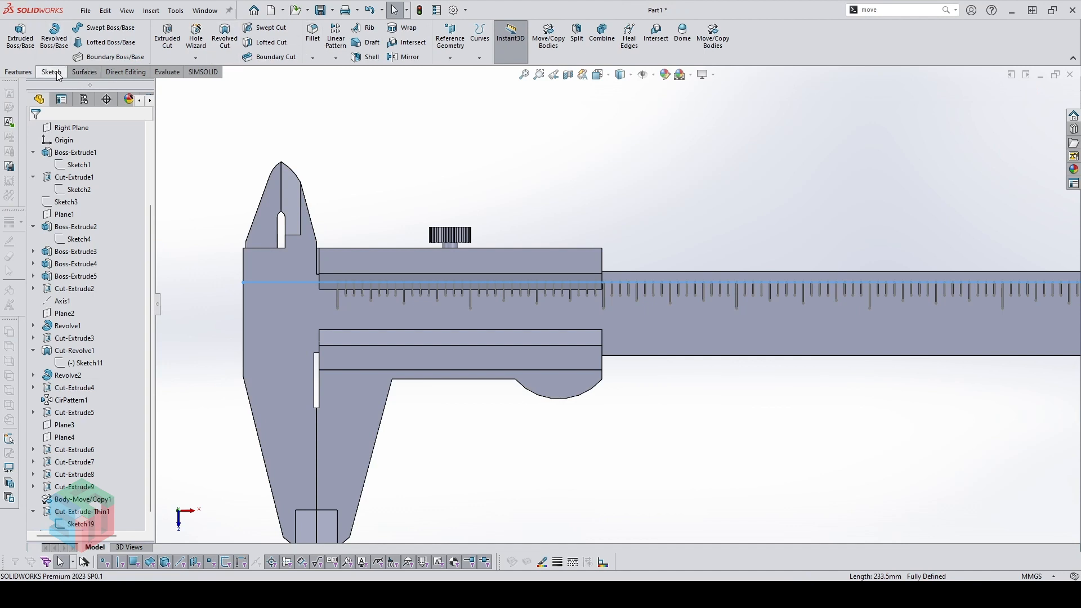
# Cut the baseline as a thin feature 0.2 mm thick and 0.2 mm blind in Direction 1, scoped only to the main beam body
pyautogui.click(167, 36)
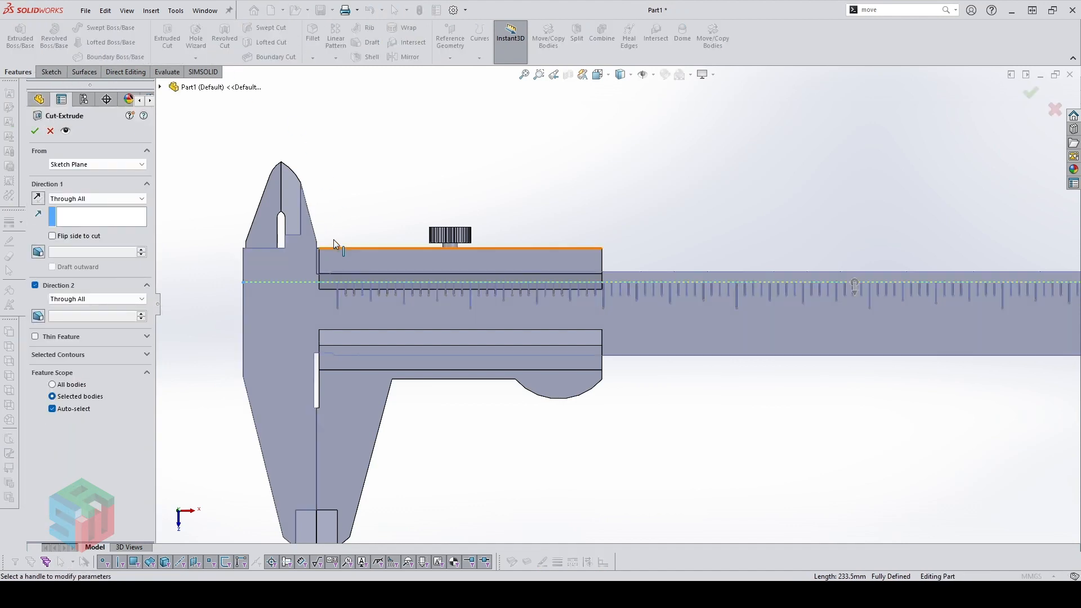
pyautogui.scroll(-5, 281, 256)
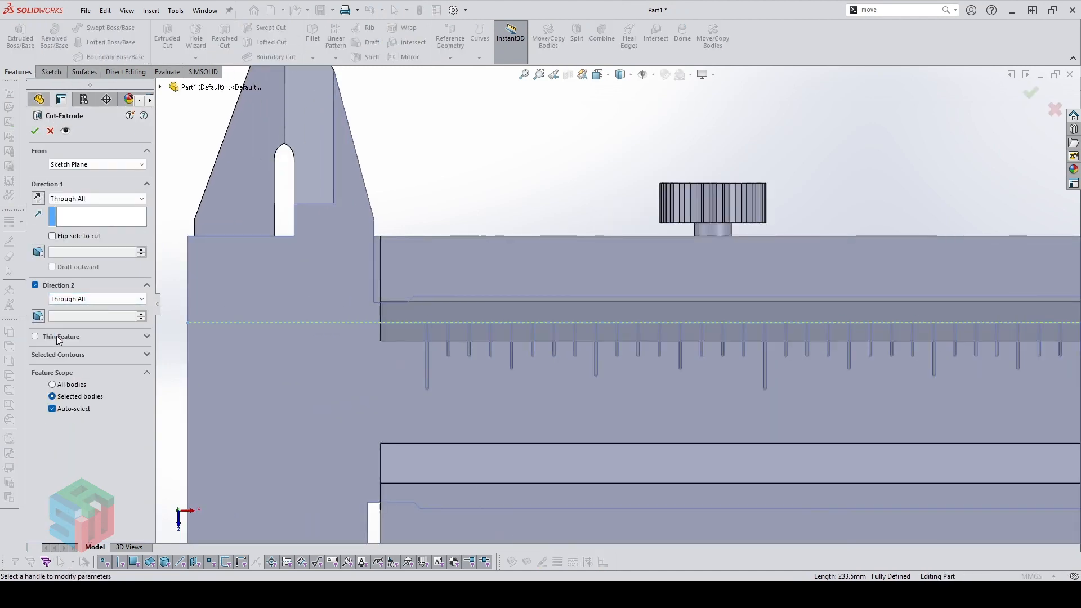
pyautogui.click(56, 336)
pyautogui.scroll(-1, 214, 332)
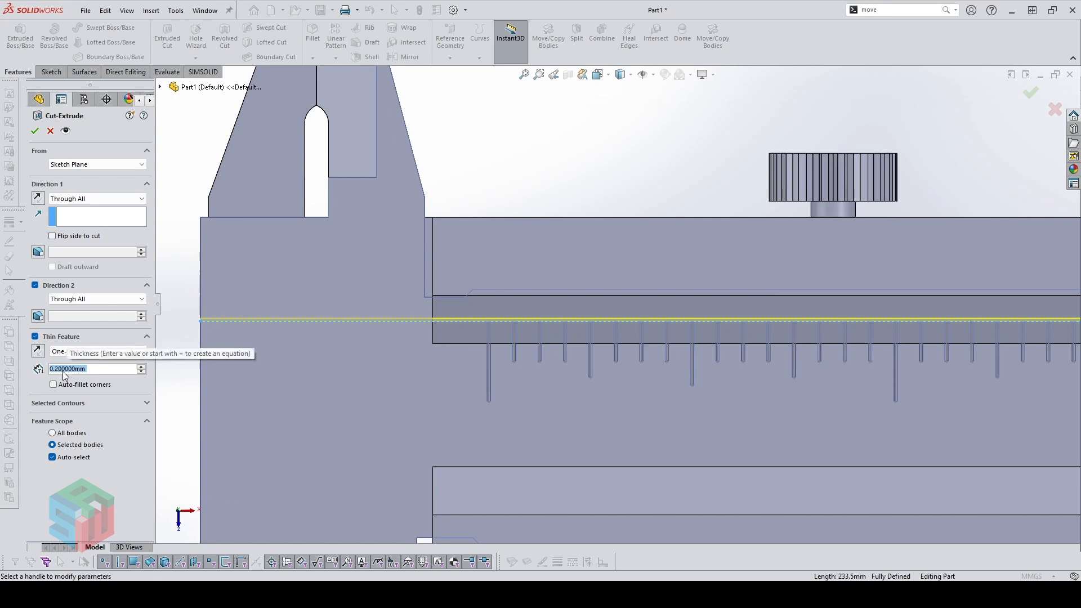
pyautogui.click(75, 198)
pyautogui.click(73, 209)
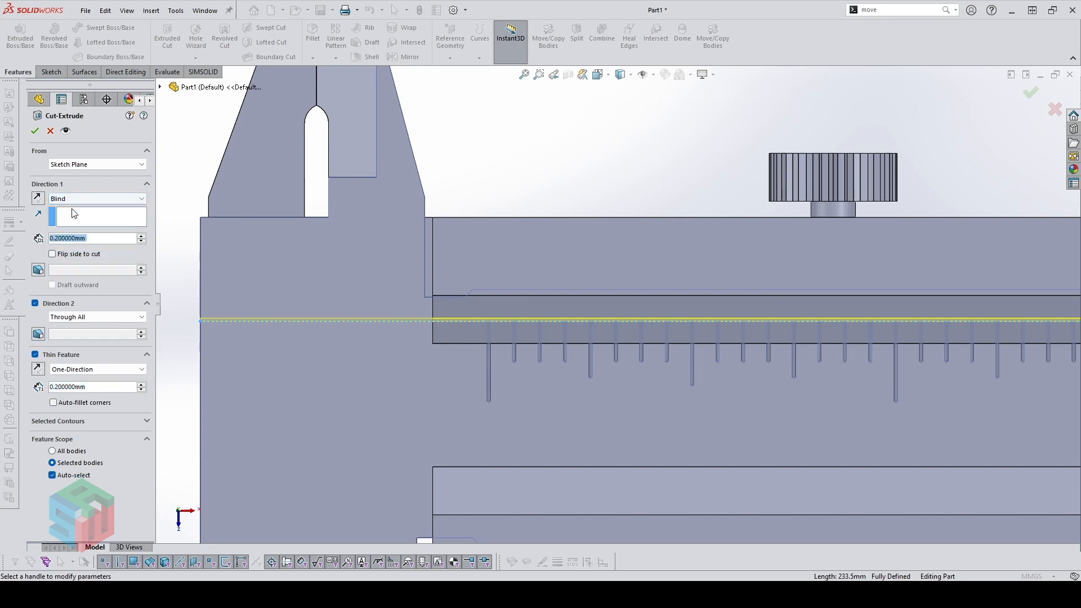
pyautogui.click(79, 478)
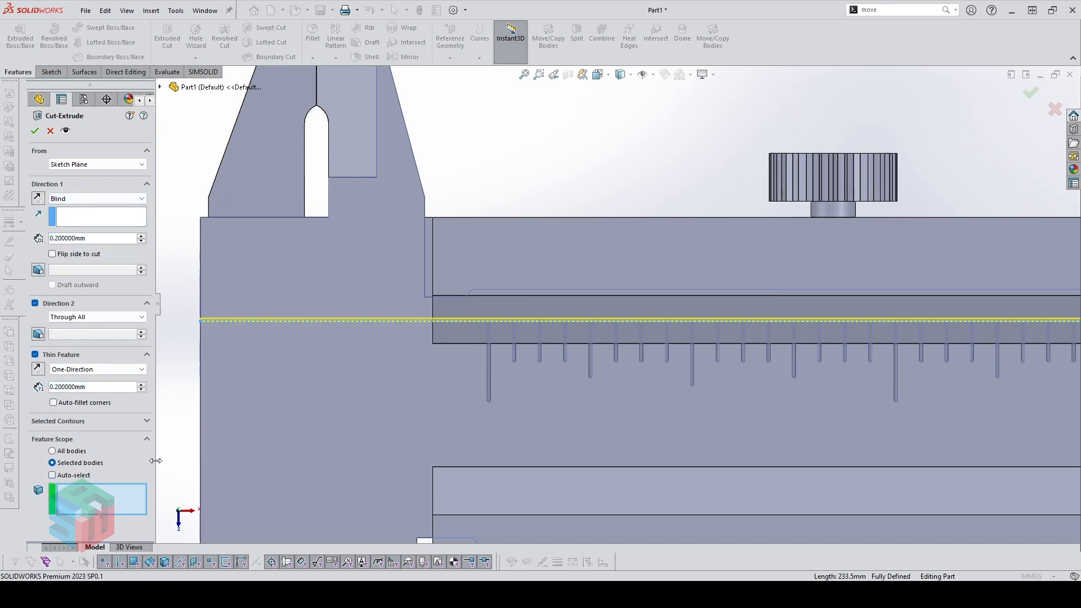
pyautogui.click(297, 392)
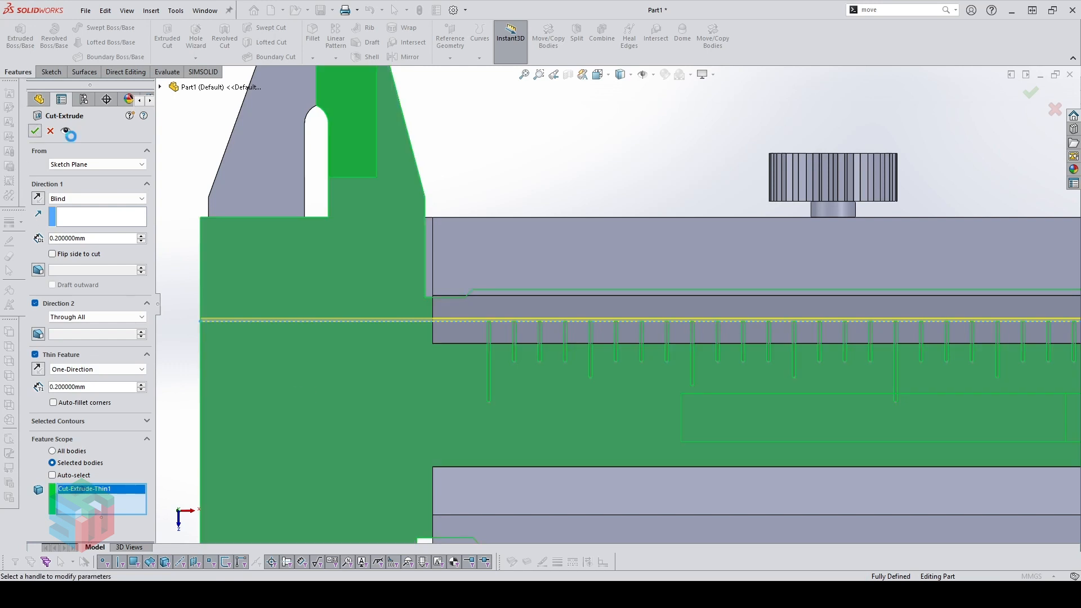
# Start a sketch on the main beam's front face and offset the beam's lower edge 2 mm inward
pyautogui.scroll(1, 648, 390)
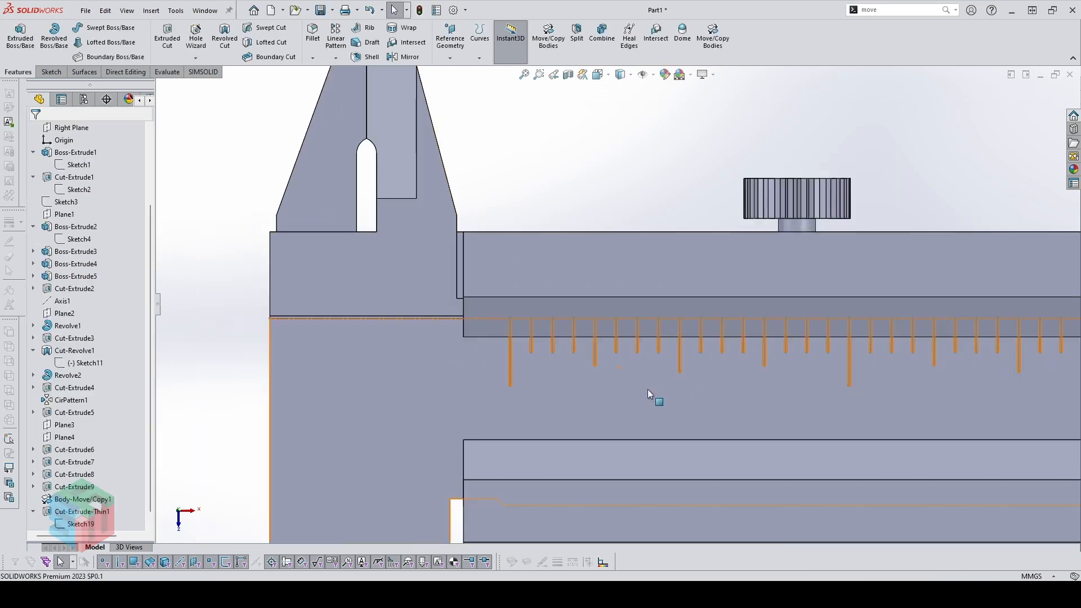
pyautogui.scroll(5, 844, 397)
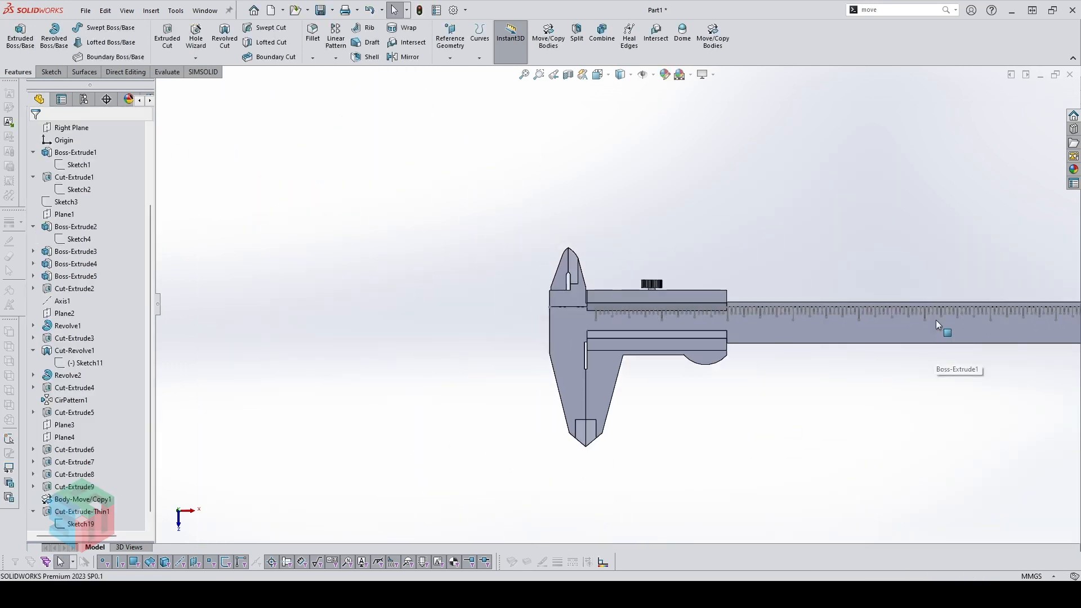
pyautogui.scroll(-3, 936, 324)
pyautogui.click(259, 326)
pyautogui.press('s')
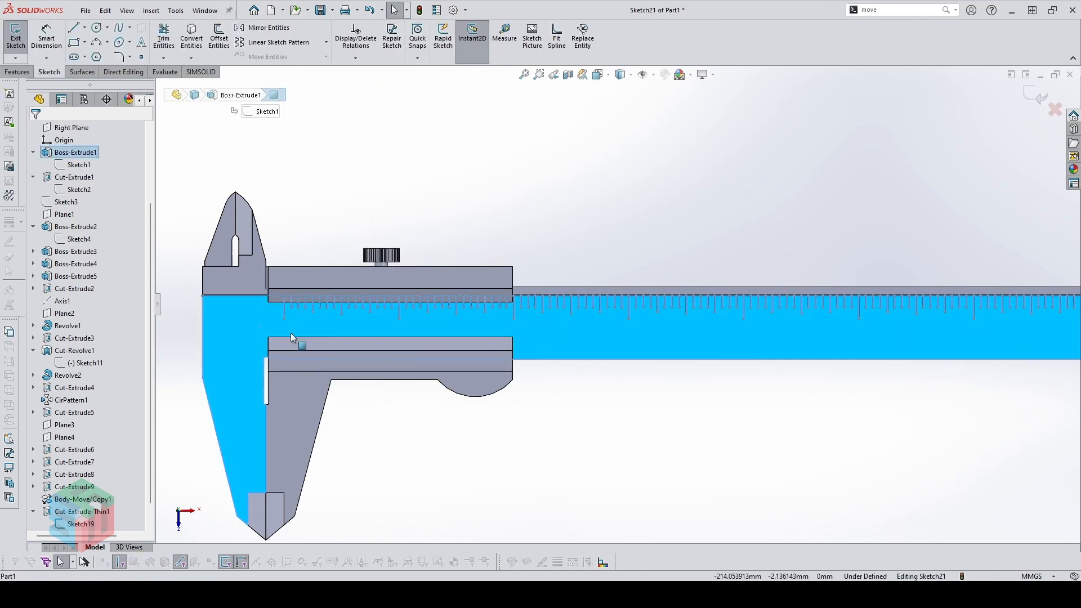
pyautogui.press('Escape')
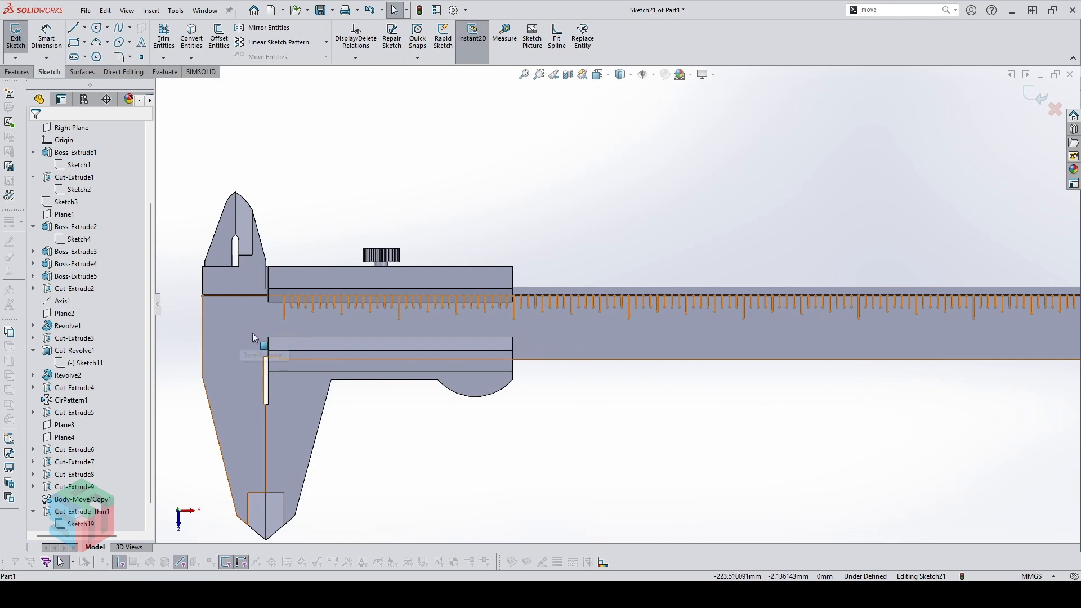
pyautogui.click(569, 359)
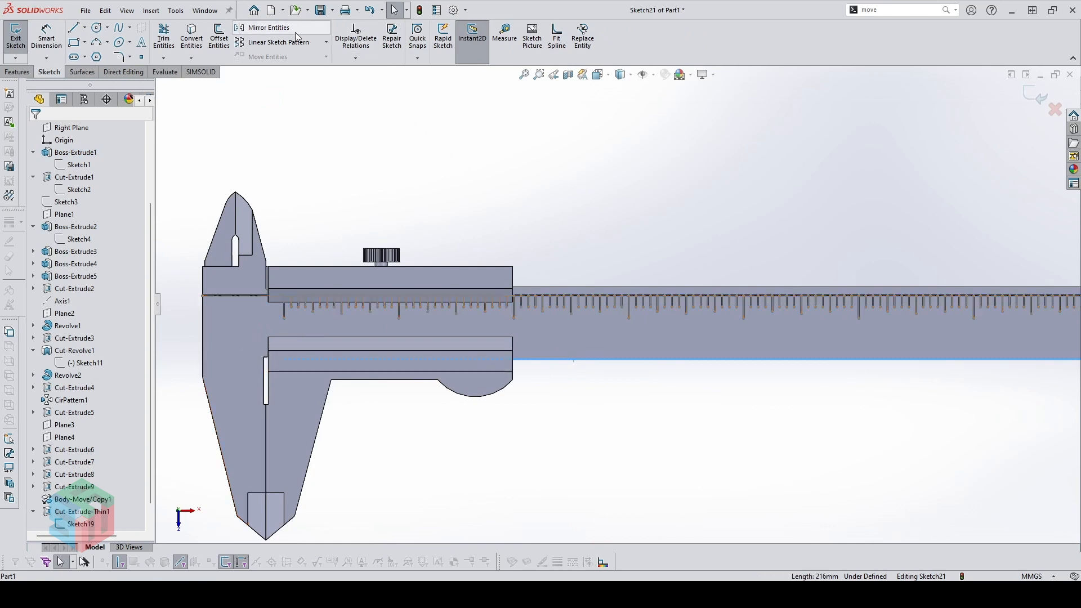
pyautogui.click(217, 43)
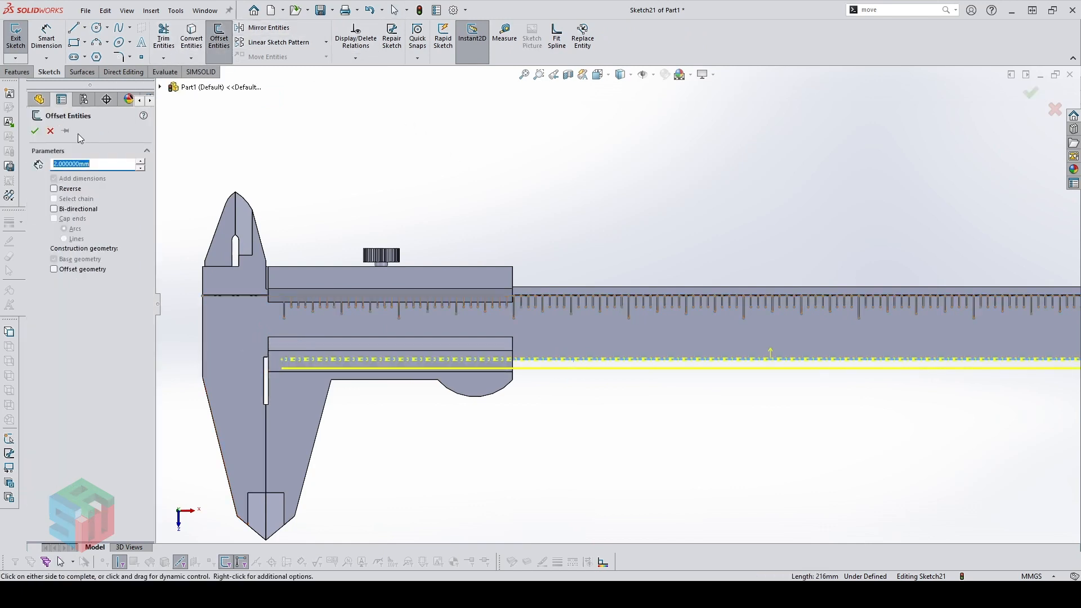
pyautogui.click(72, 192)
pyautogui.click(36, 131)
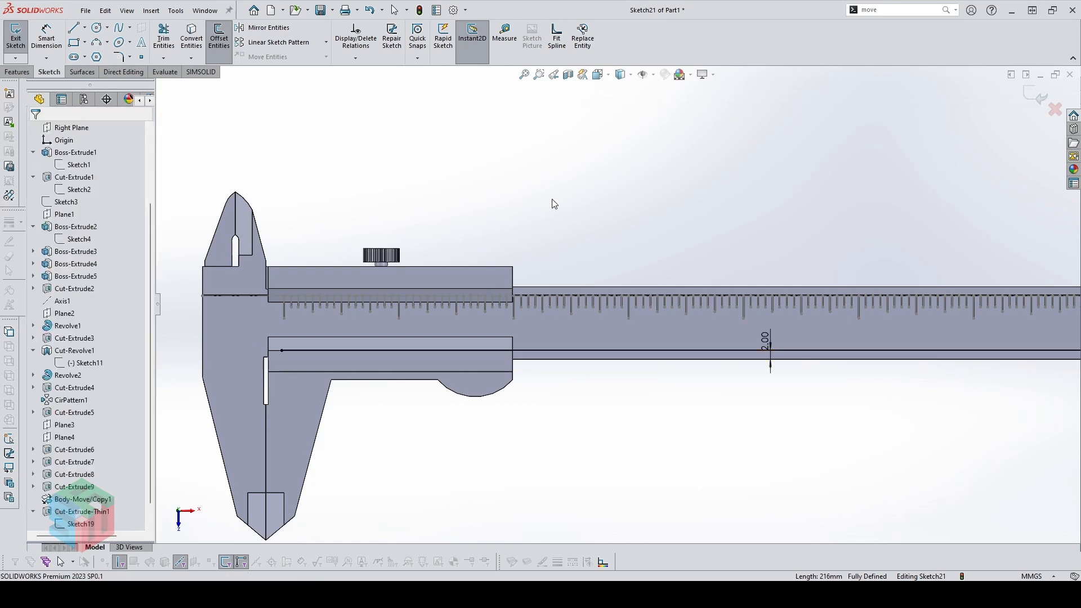
# Extend the offset line to the fixed jaw's outer edge and turn it into construction geometry
pyautogui.click(214, 350)
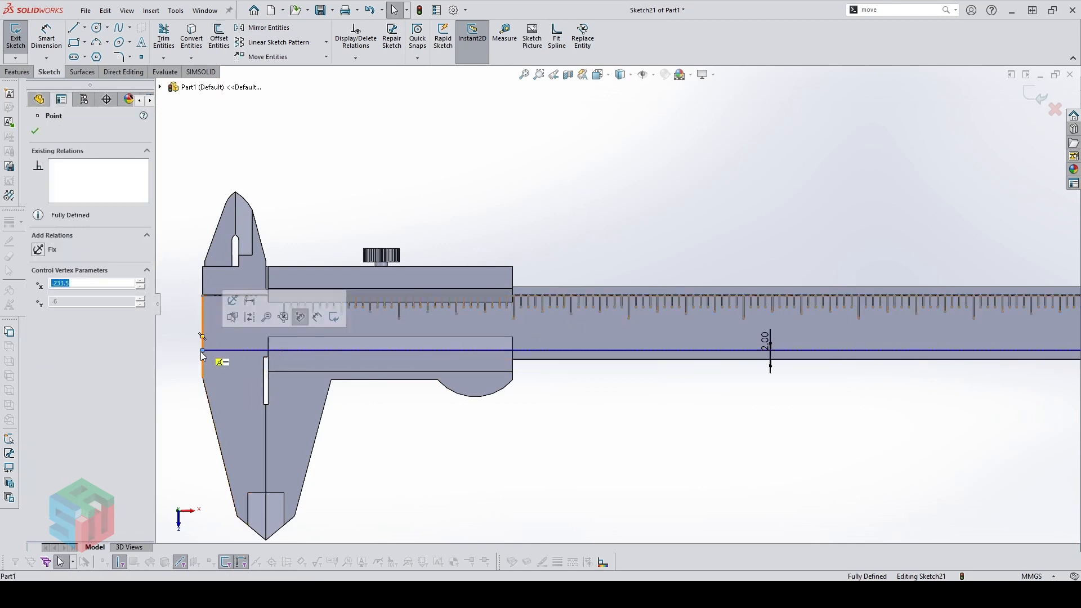
pyautogui.press('Escape')
pyautogui.click(249, 350)
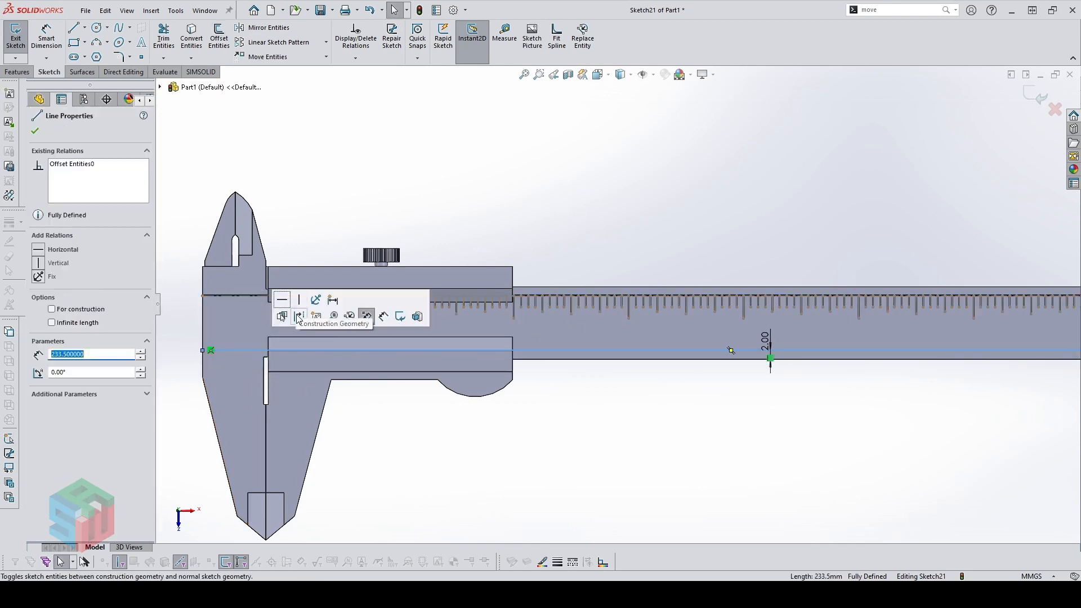
pyautogui.press('Escape')
# Draw a vertical line about 4.6 mm long up from the construction line and make it collinear with the first inch graduation
pyautogui.scroll(-3, 328, 321)
pyautogui.press('l')
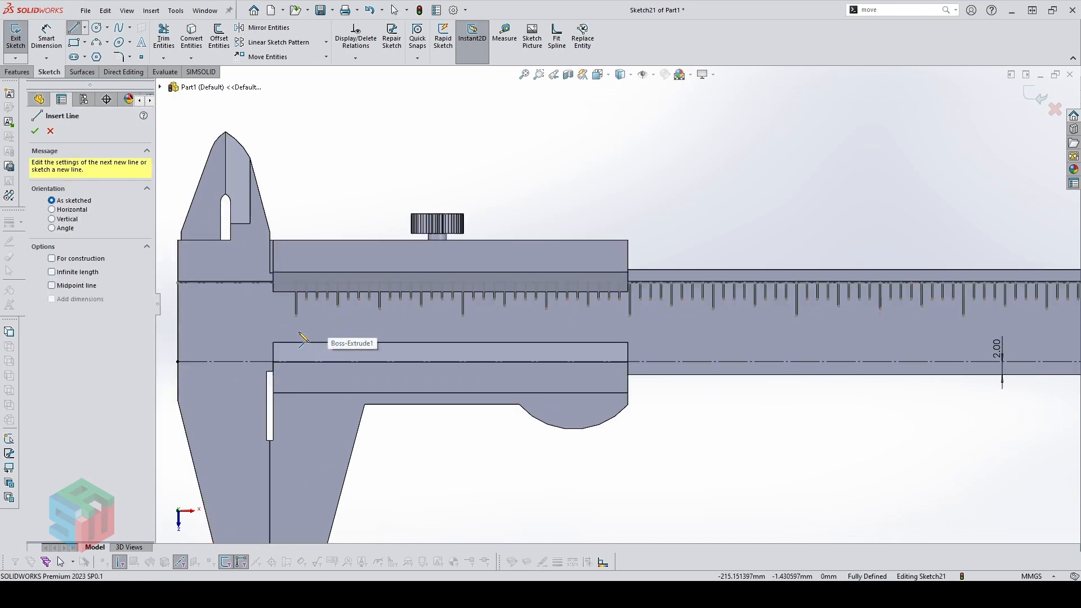
pyautogui.moveTo(298, 331); pyautogui.dragTo(298, 361)
pyautogui.press('Escape')
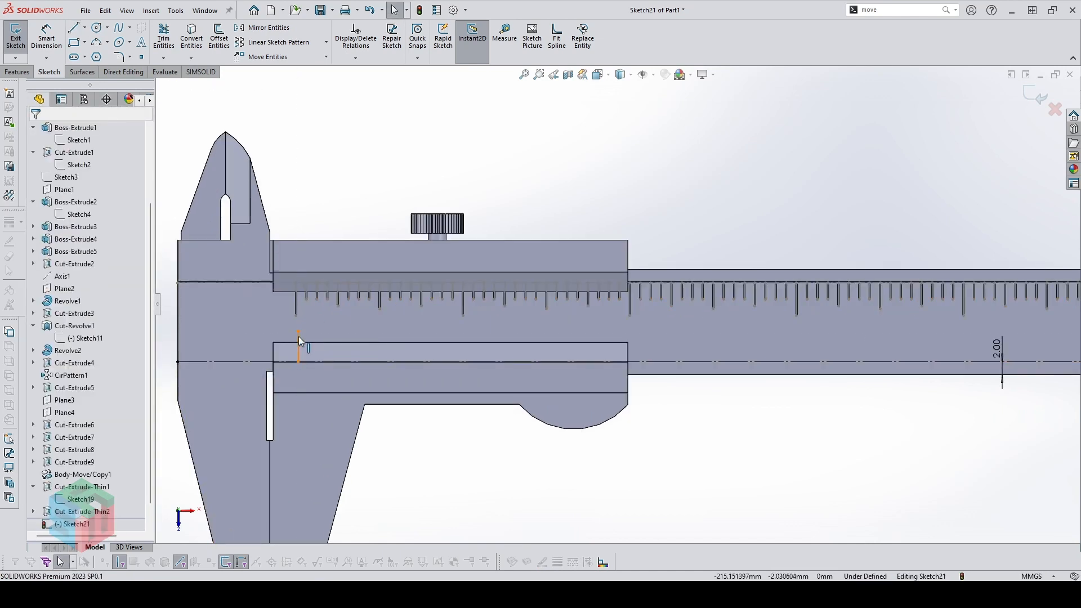
pyautogui.click(298, 336)
pyautogui.scroll(-3, 338, 339)
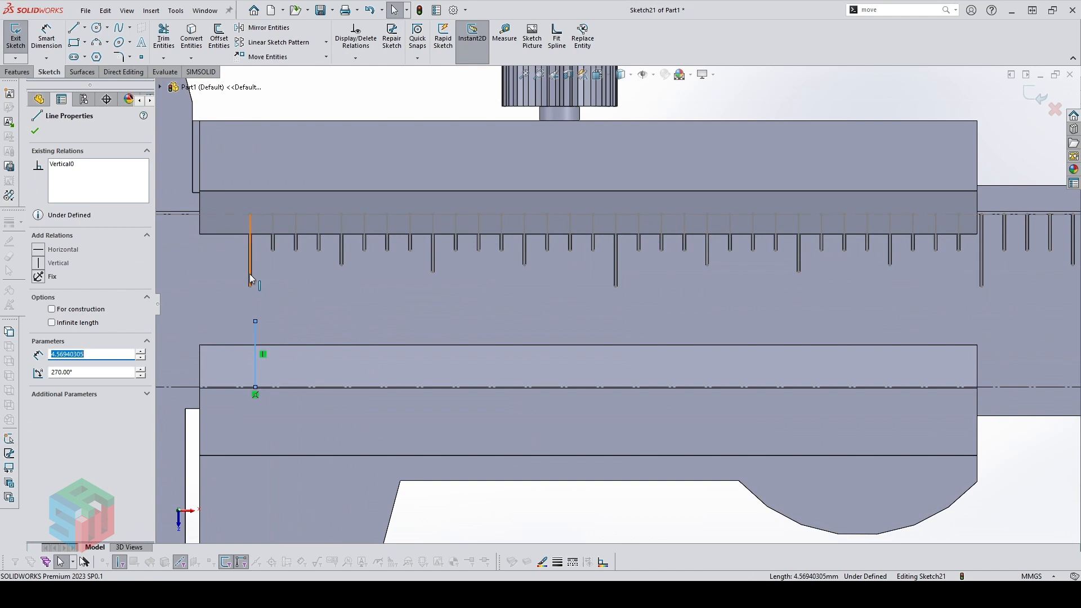
pyautogui.keyDown('ctrl'); pyautogui.click(249, 276); pyautogui.keyUp('ctrl')
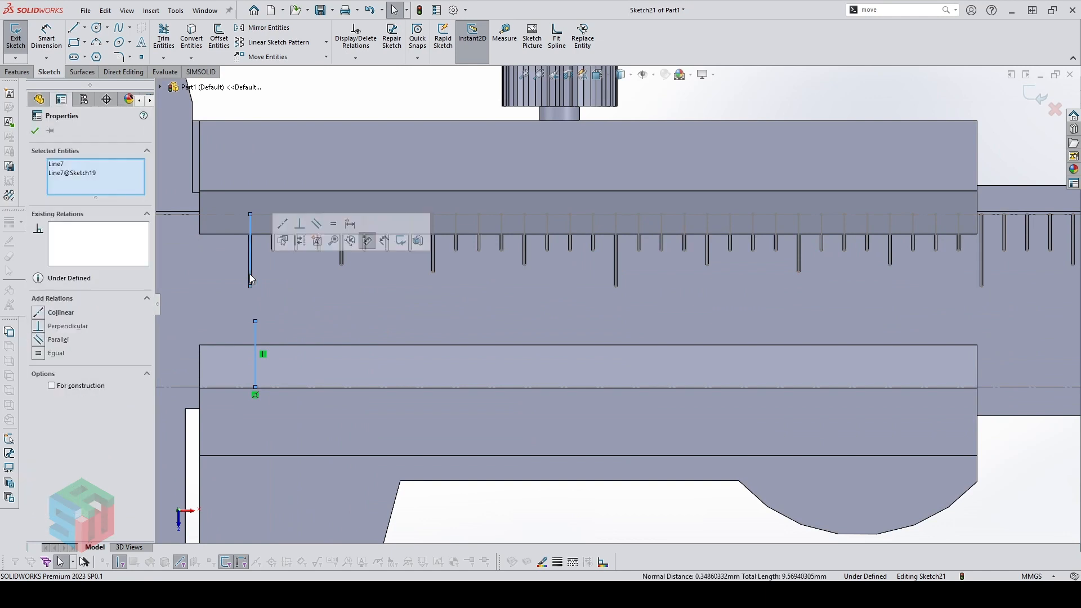
pyautogui.click(281, 226)
# Dimension the first metric graduation line to a length of 5 mm
pyautogui.press('d')
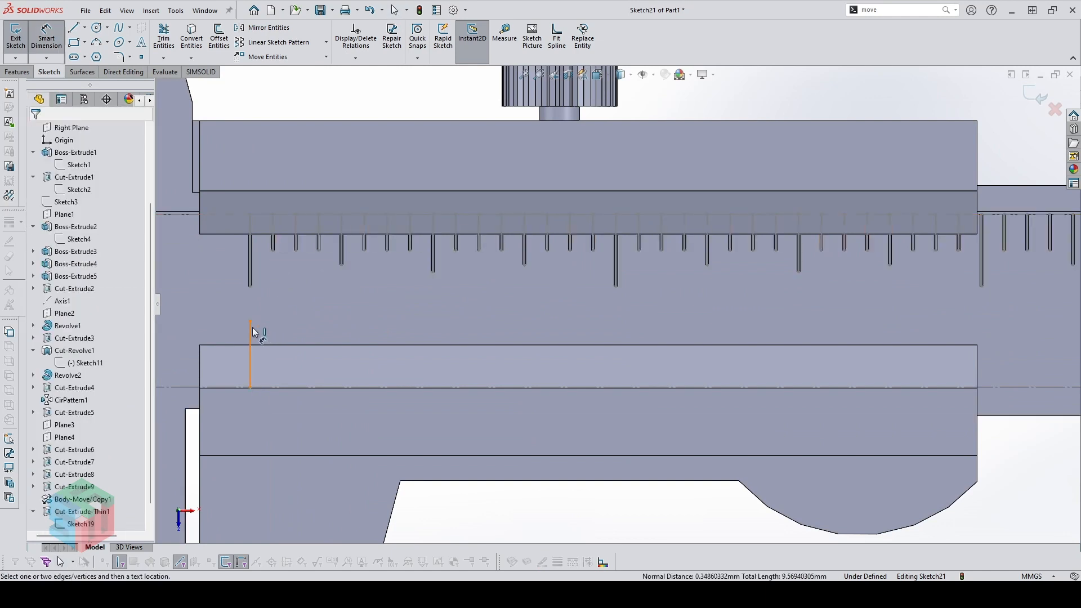
pyautogui.click(251, 330)
pyautogui.click(182, 333)
pyautogui.write('56940305mm')
pyautogui.press('Return')
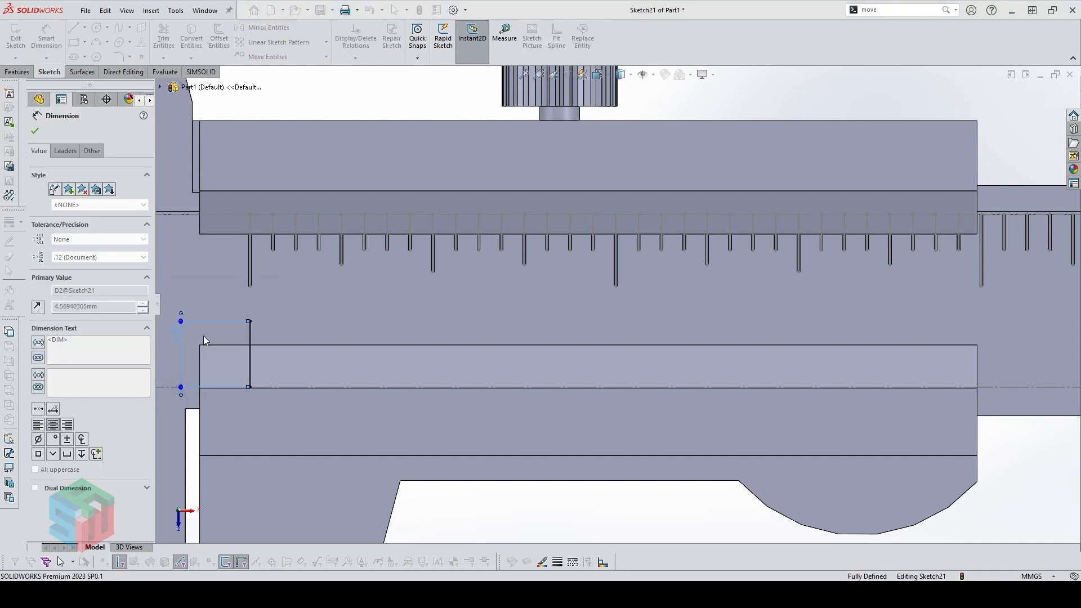
pyautogui.press('Escape')
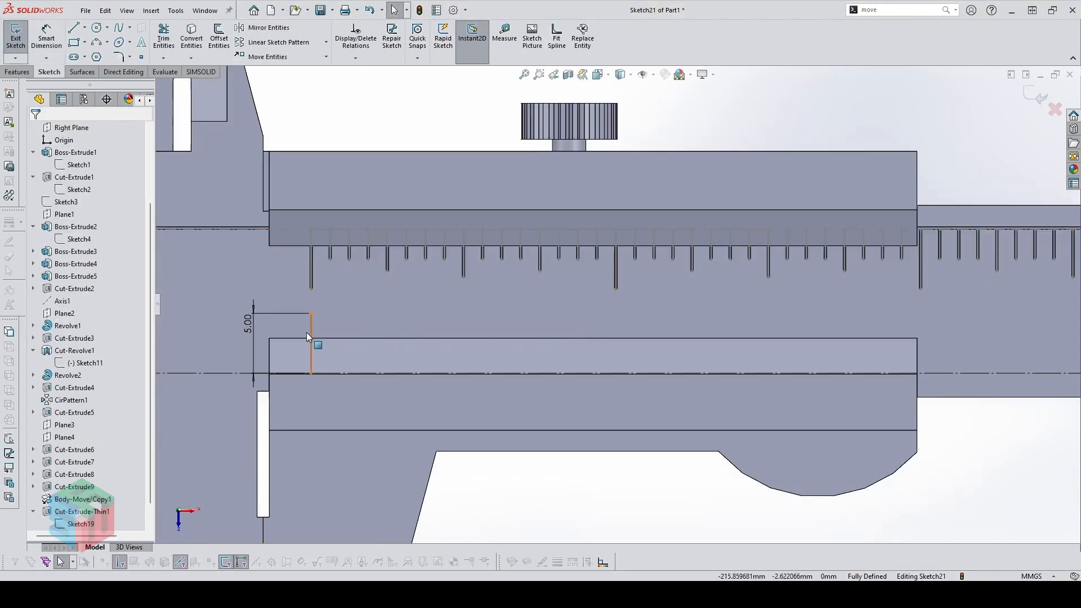
# Pattern the 5 mm graduation line linearly along the beam with 21 instances at 10 mm spacing
pyautogui.click(310, 332)
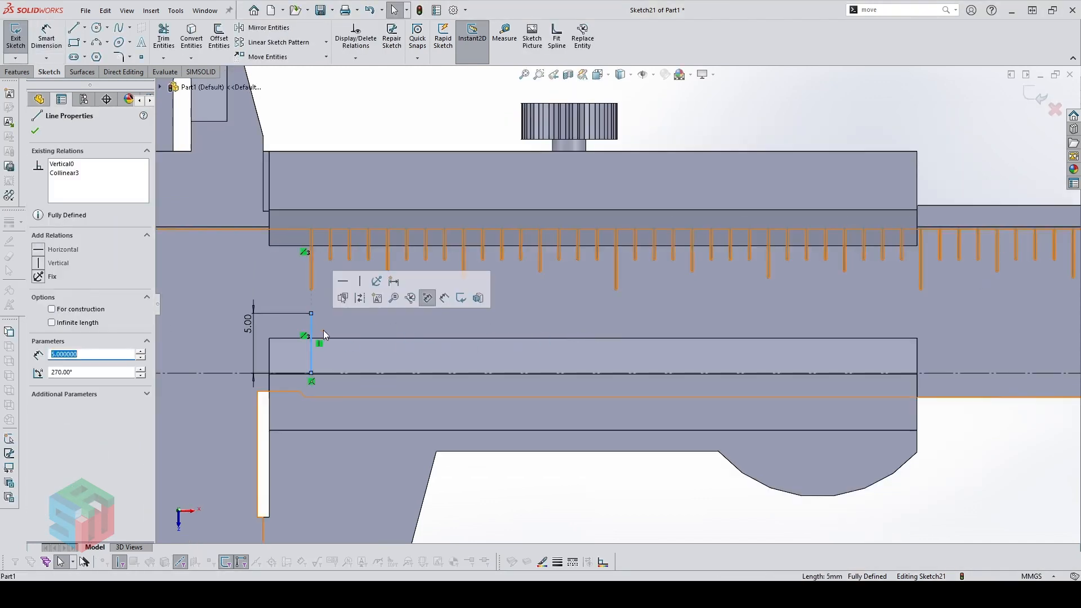
pyautogui.click(279, 42)
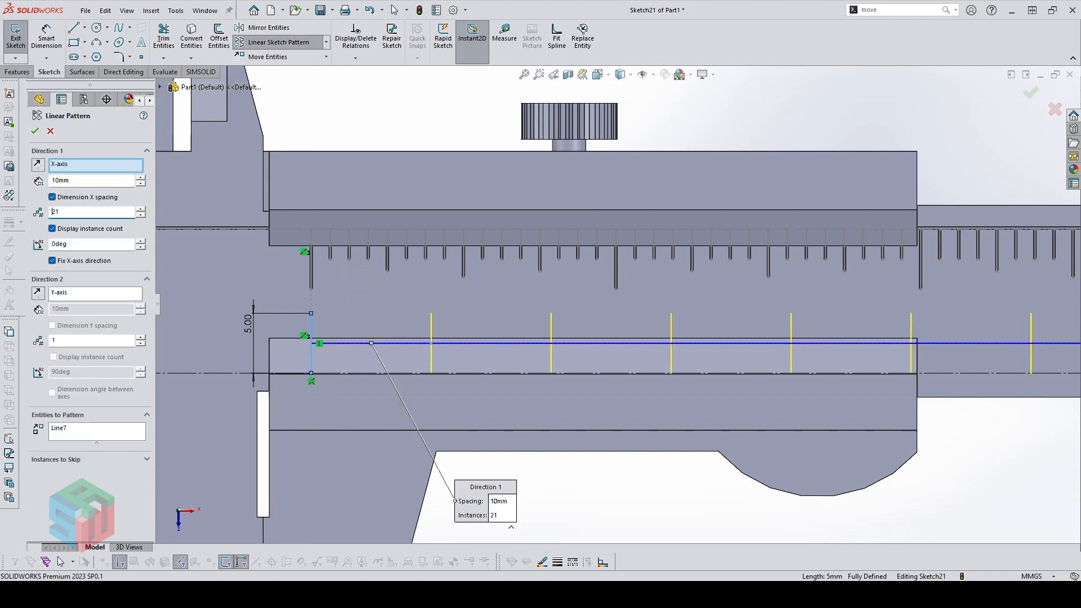
pyautogui.scroll(8, 975, 321)
pyautogui.scroll(-2, 725, 329)
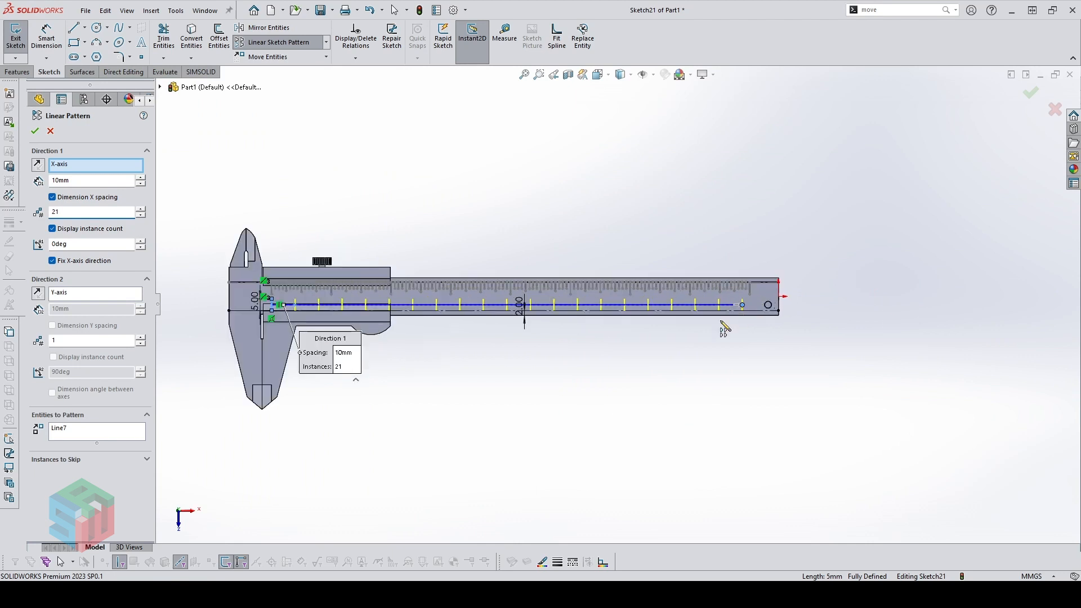
pyautogui.click(38, 131)
# Draw a vertical line about 3.7 mm long up from the construction line between the first two metric graduations
pyautogui.scroll(-3, 355, 247)
pyautogui.scroll(-2, 457, 370)
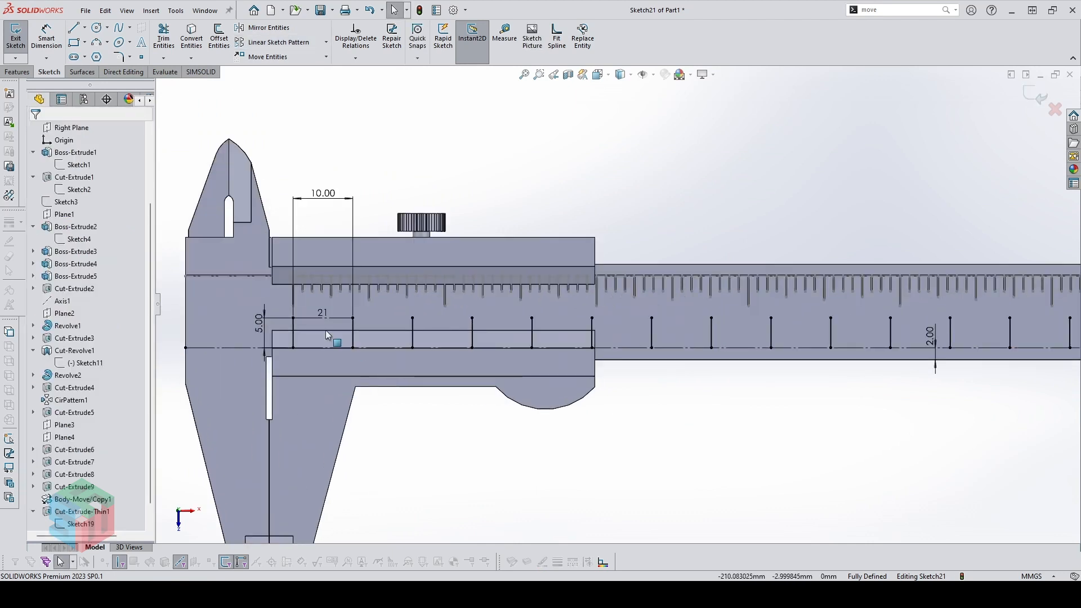
pyautogui.scroll(-2, 326, 330)
pyautogui.press('l')
pyautogui.click(361, 353)
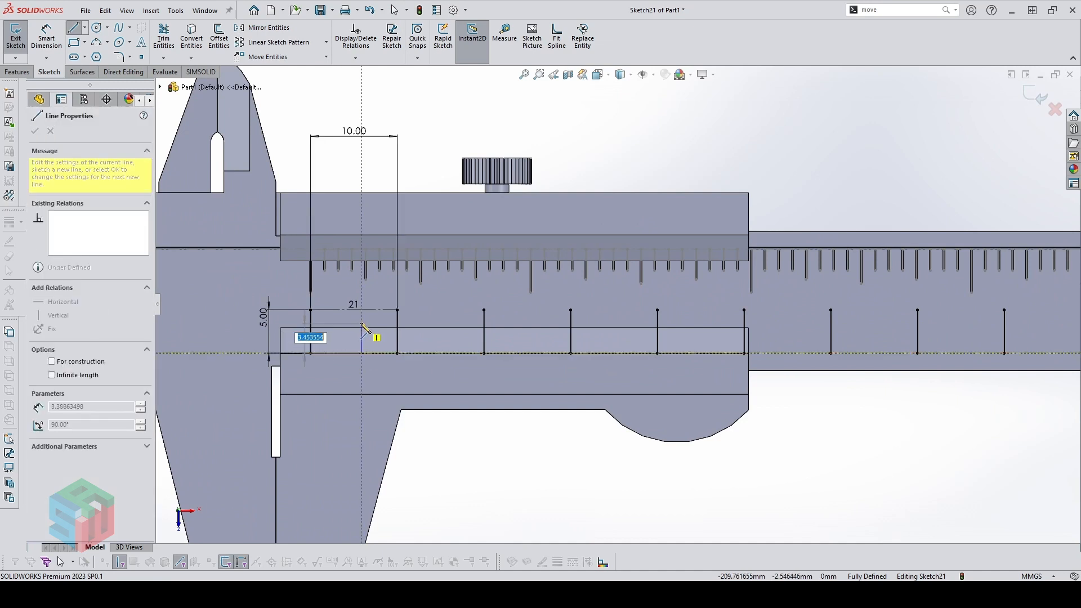
pyautogui.click(361, 321)
pyautogui.press('Escape')
# Dimension the new intermediate line to 4 mm long and place it 5 mm from the first metric graduation
pyautogui.press('d')
pyautogui.click(361, 335)
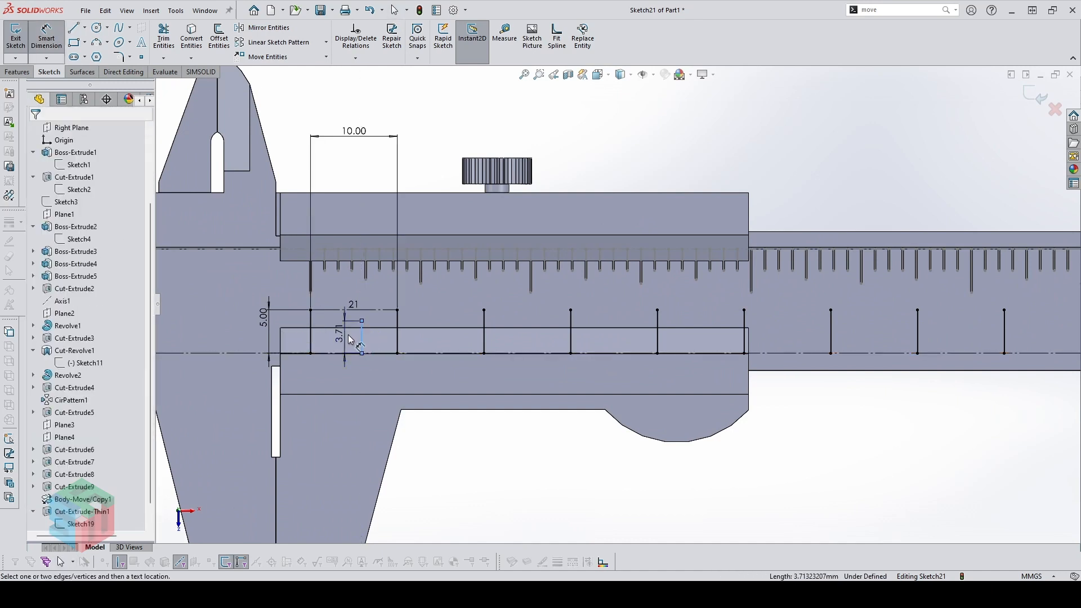
pyautogui.click(349, 340)
pyautogui.write('4')
pyautogui.press('Return')
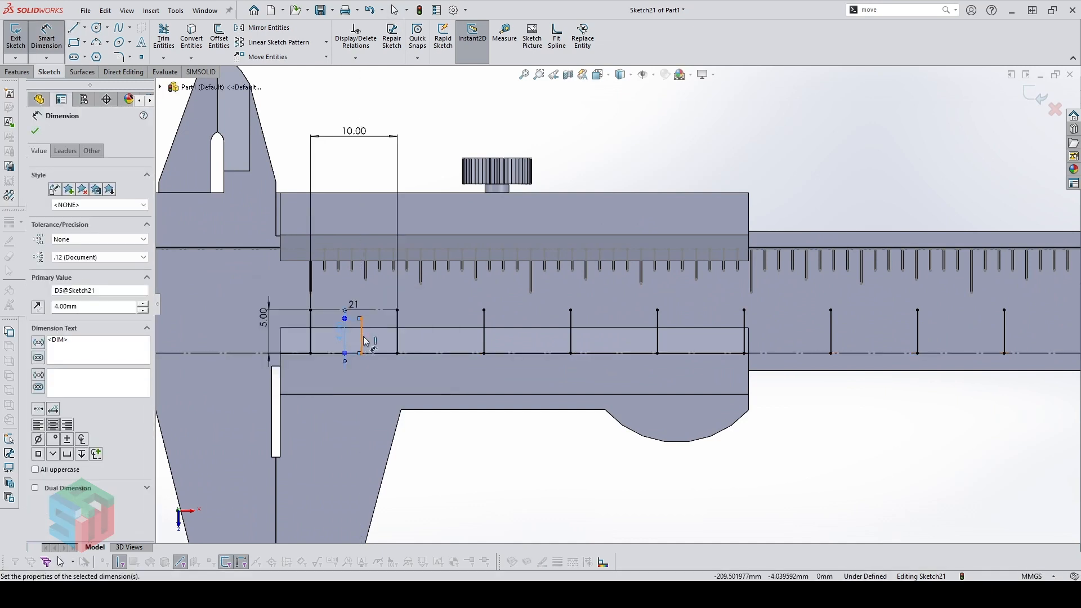
pyautogui.click(363, 337)
pyautogui.click(311, 337)
pyautogui.click(337, 385)
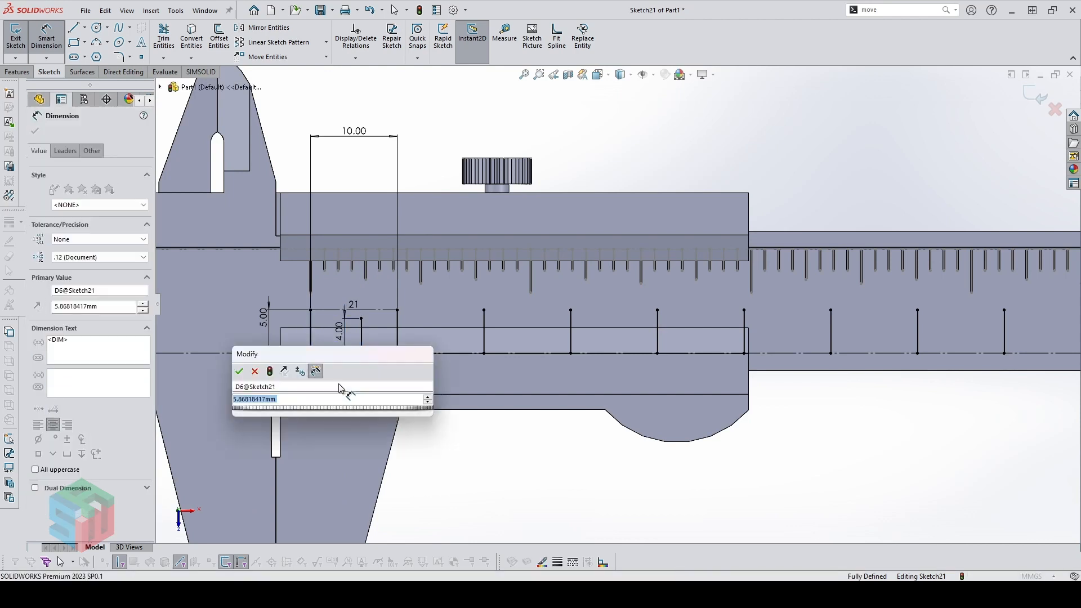
pyautogui.write('5')
pyautogui.press('Return')
pyautogui.press('Escape')
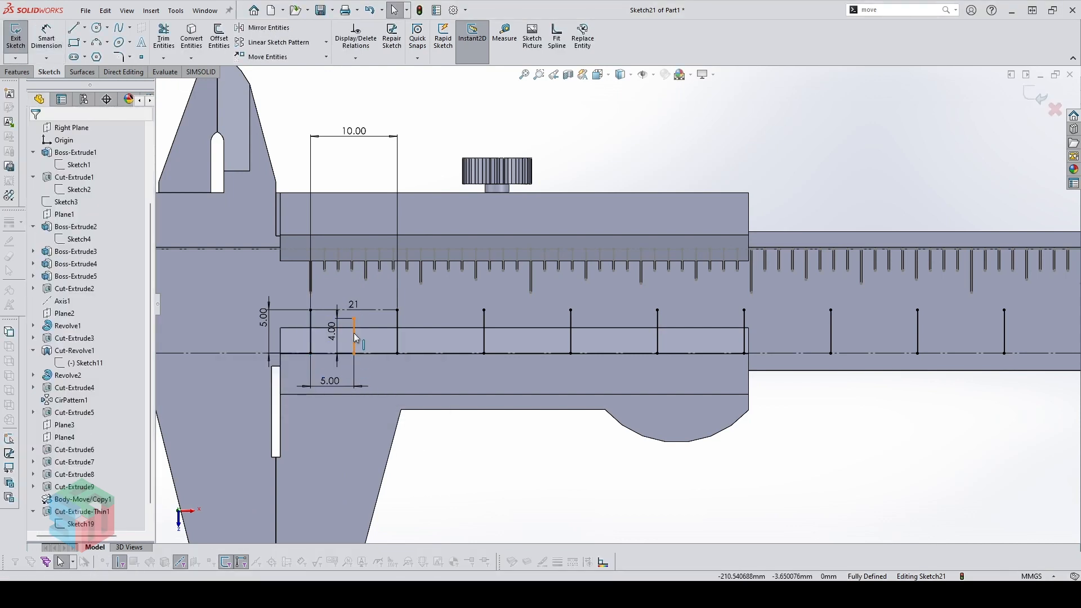
# Pattern the 4 mm tick line along the X-axis with 20 instances at 10 mm spacing
pyautogui.click(354, 335)
pyautogui.click(278, 42)
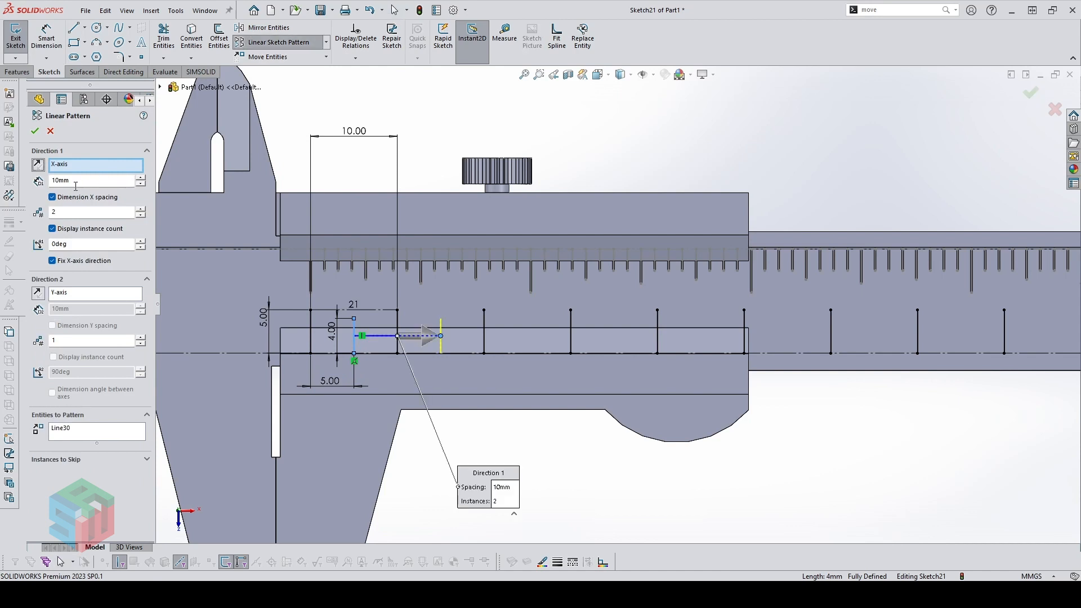
pyautogui.write('20')
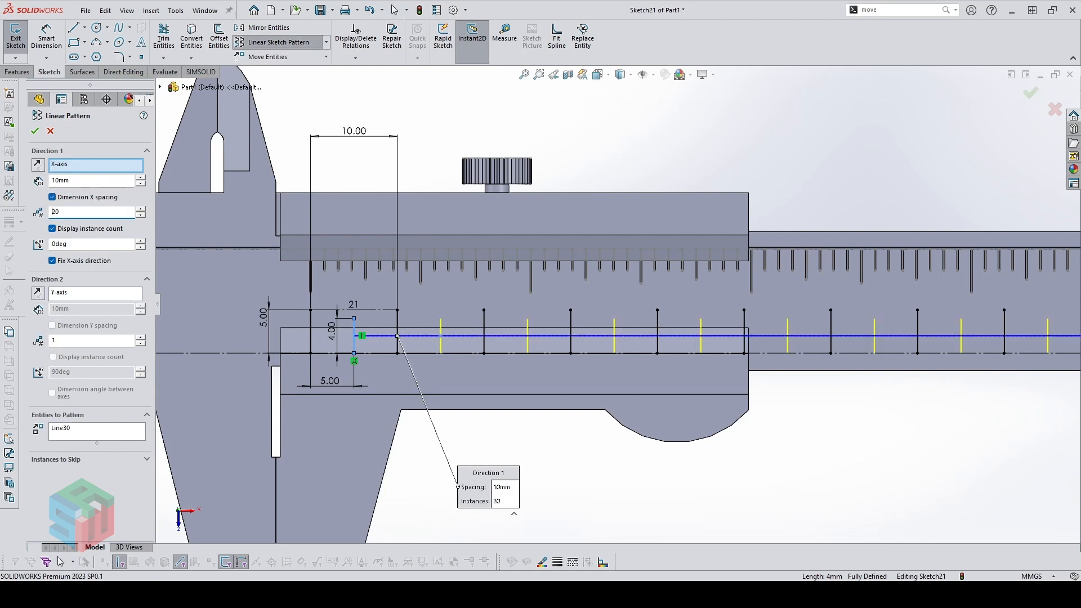
pyautogui.scroll(5, 491, 175)
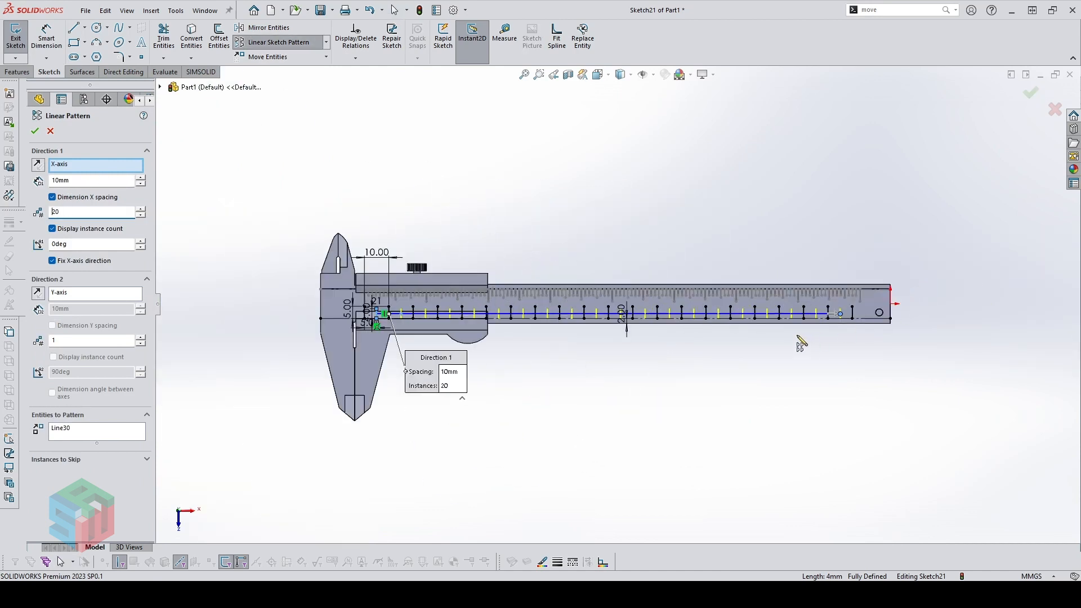
pyautogui.click(37, 130)
# Sketch a vertical line about 3.7 mm long from the lower construction line, between the first 5 mm tick and the first 4 mm tick
pyautogui.scroll(-6, 410, 302)
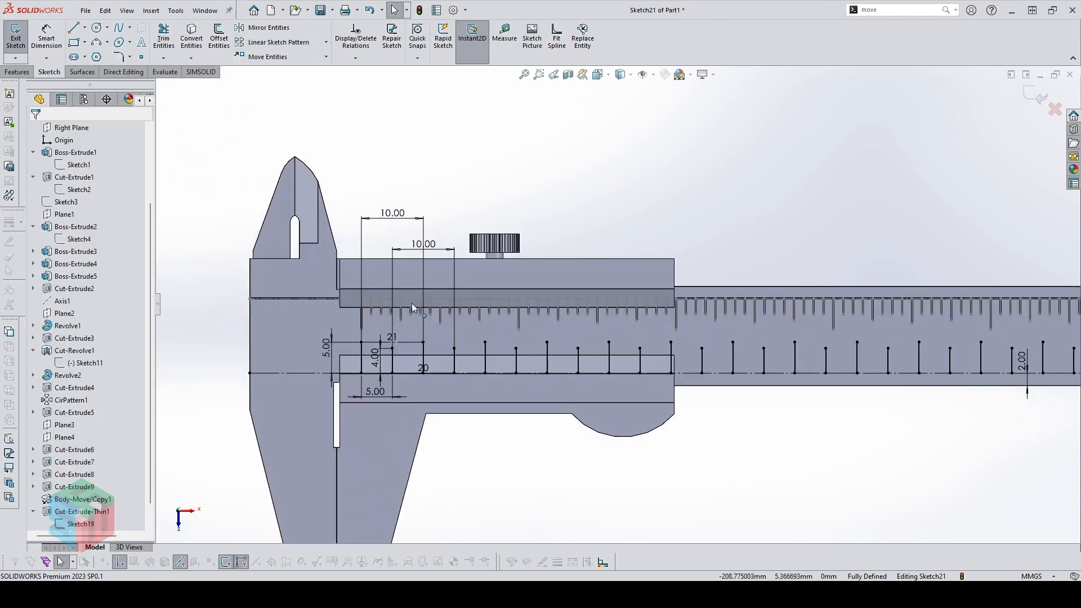
pyautogui.press('l')
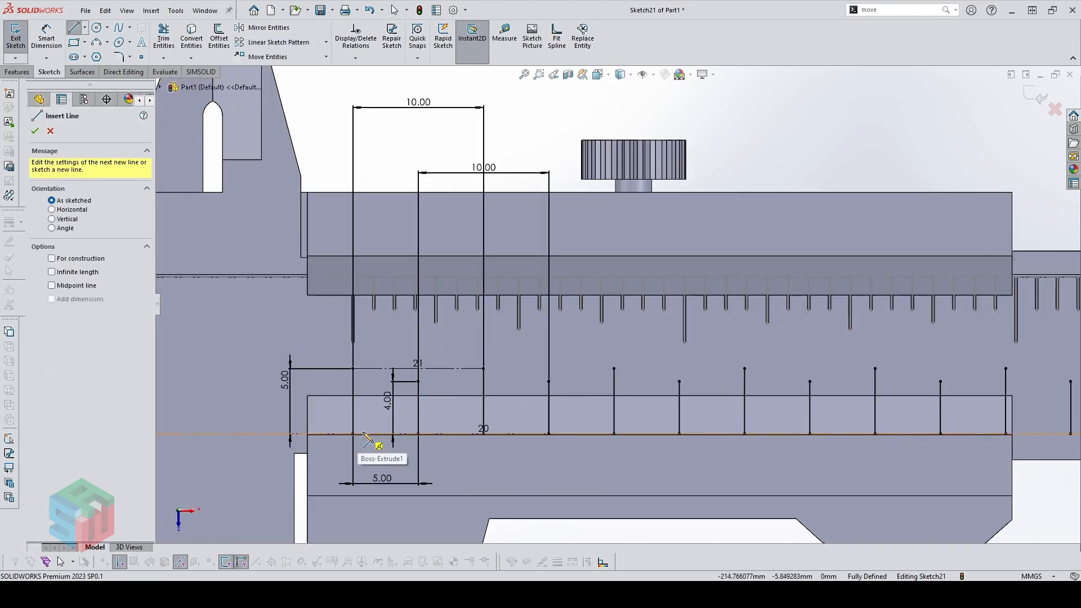
pyautogui.click(362, 433)
pyautogui.click(363, 386)
pyautogui.press('Escape')
# Dimension the new short line 1 mm from the first 5 mm tick line
pyautogui.press('d')
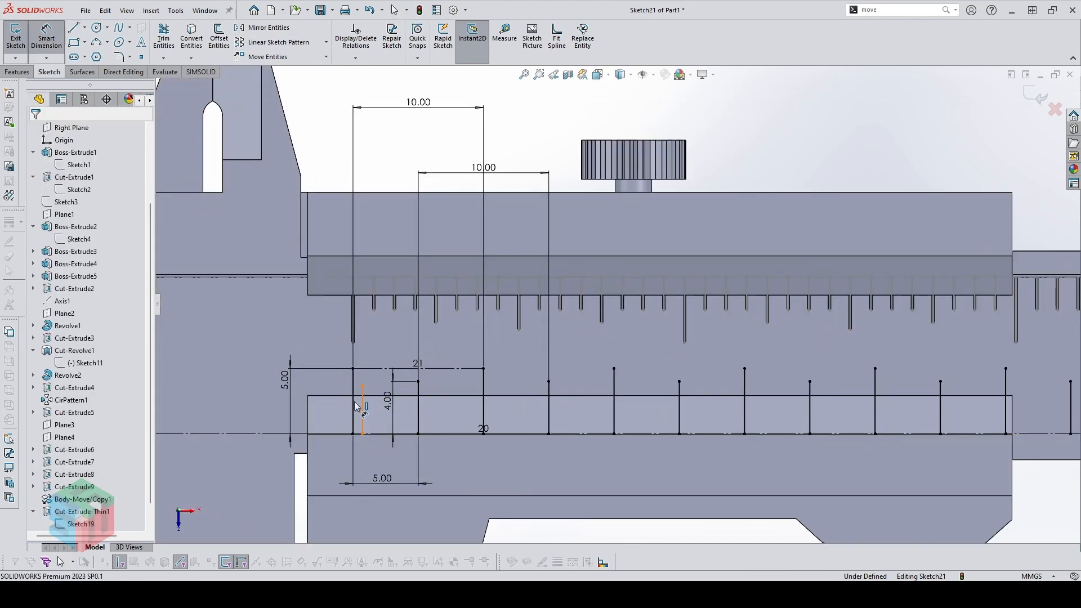
pyautogui.click(353, 400)
pyautogui.click(362, 416)
pyautogui.click(372, 455)
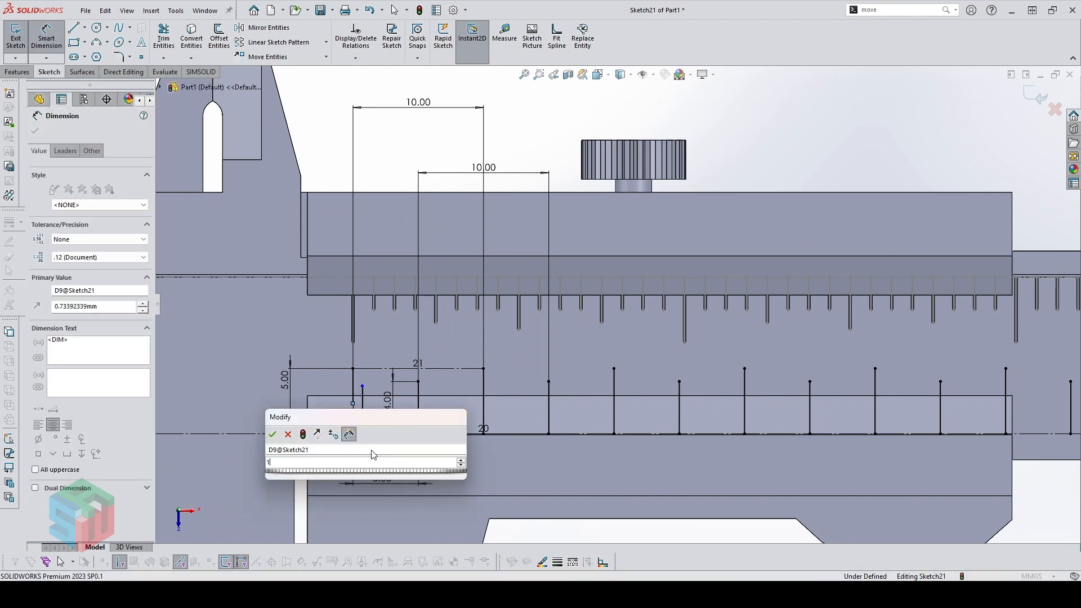
pyautogui.write('1')
pyautogui.press('Return')
# Dimension the short tick line's length and set it to 3.5 mm
pyautogui.click(367, 409)
pyautogui.click(338, 409)
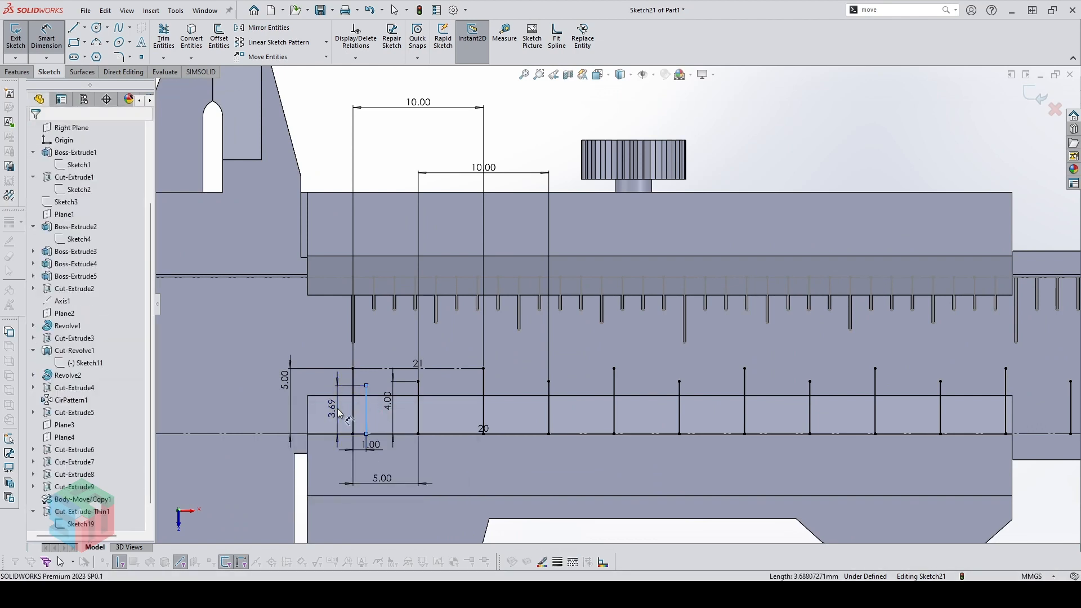
pyautogui.write('3')
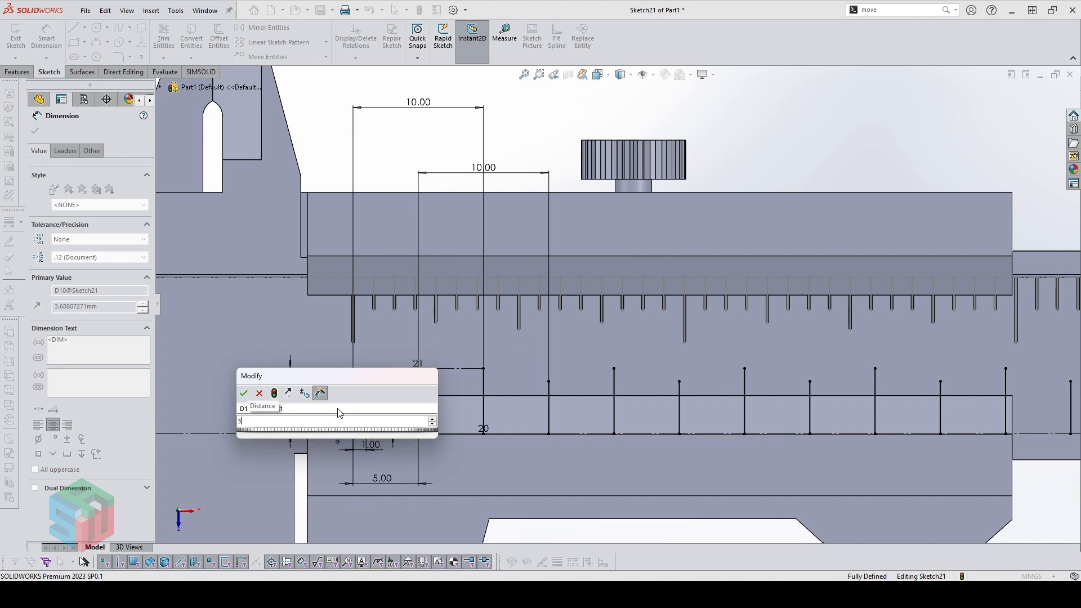
pyautogui.press('Return')
pyautogui.click(331, 415)
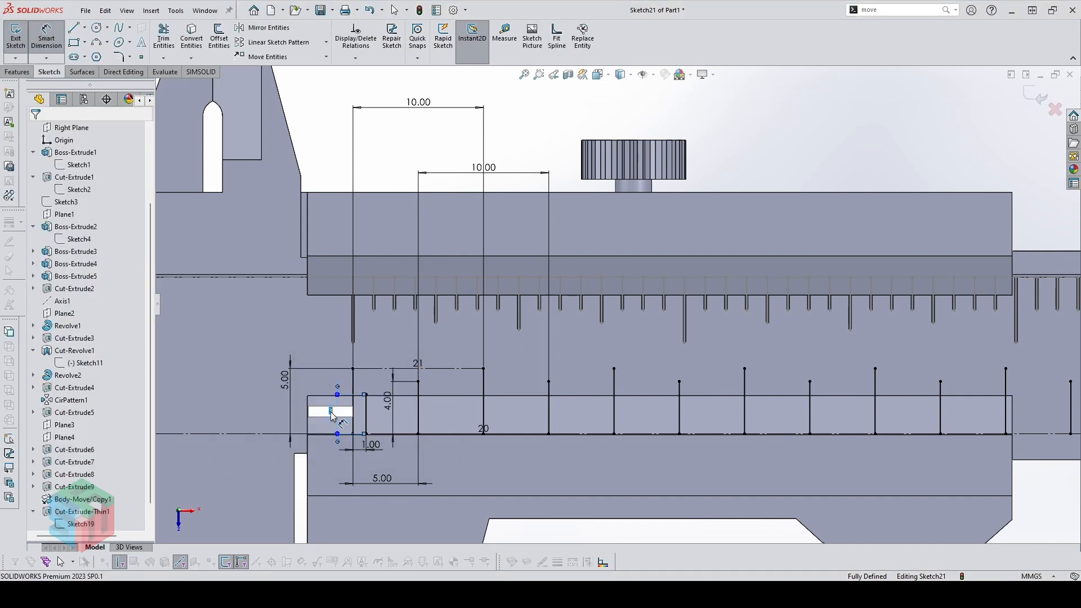
pyautogui.write('3.5')
pyautogui.press('Return')
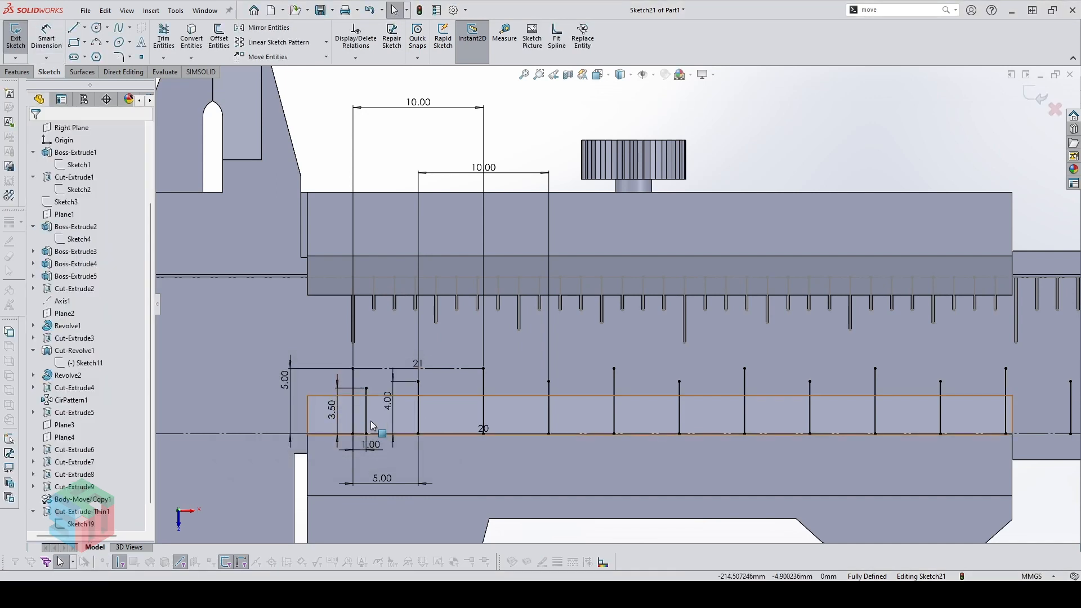
# Pattern the 3.5 mm tick line along the X-axis with 4 instances at 1 mm spacing
pyautogui.scroll(-3, 388, 397)
pyautogui.click(388, 393)
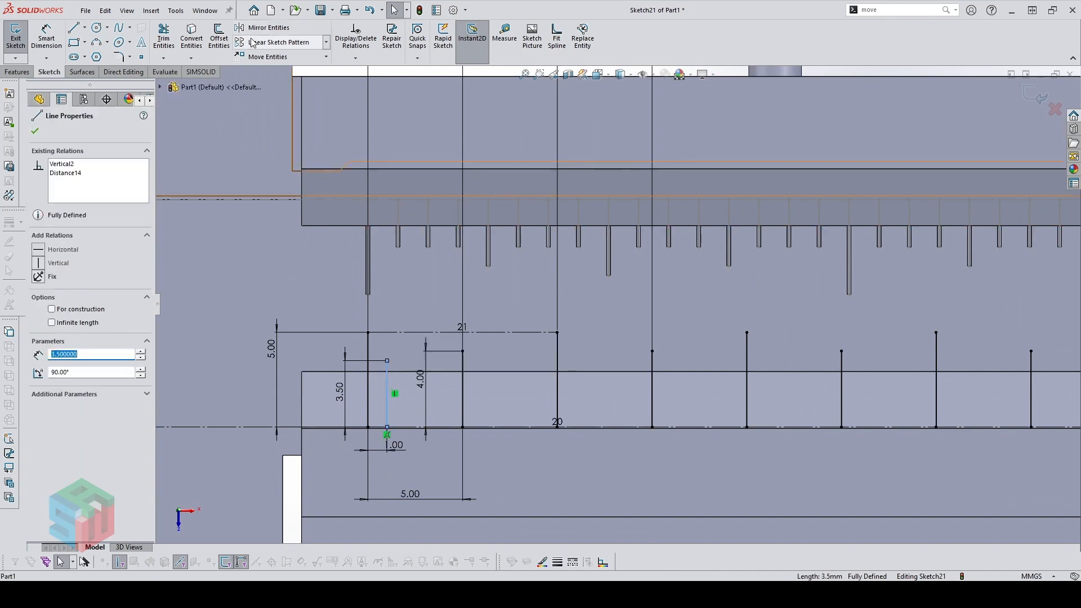
pyautogui.click(278, 41)
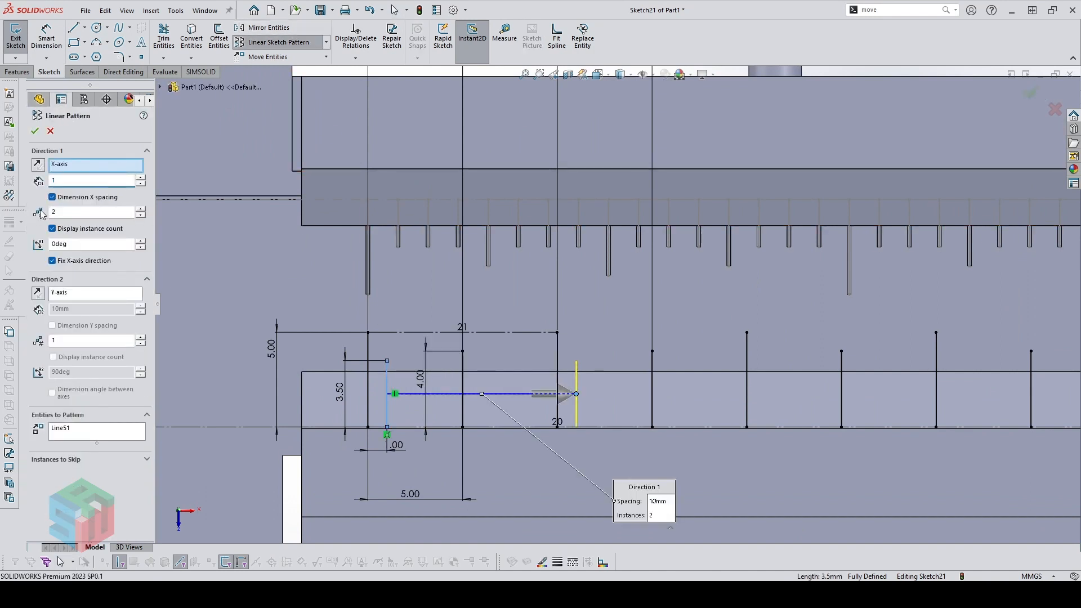
pyautogui.press('Return')
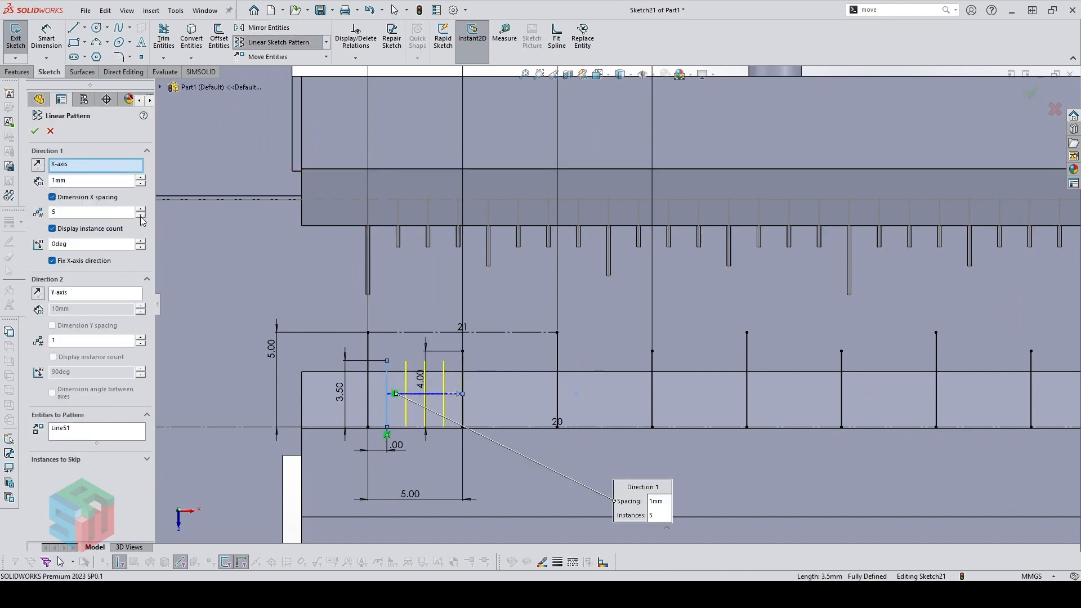
pyautogui.click(35, 131)
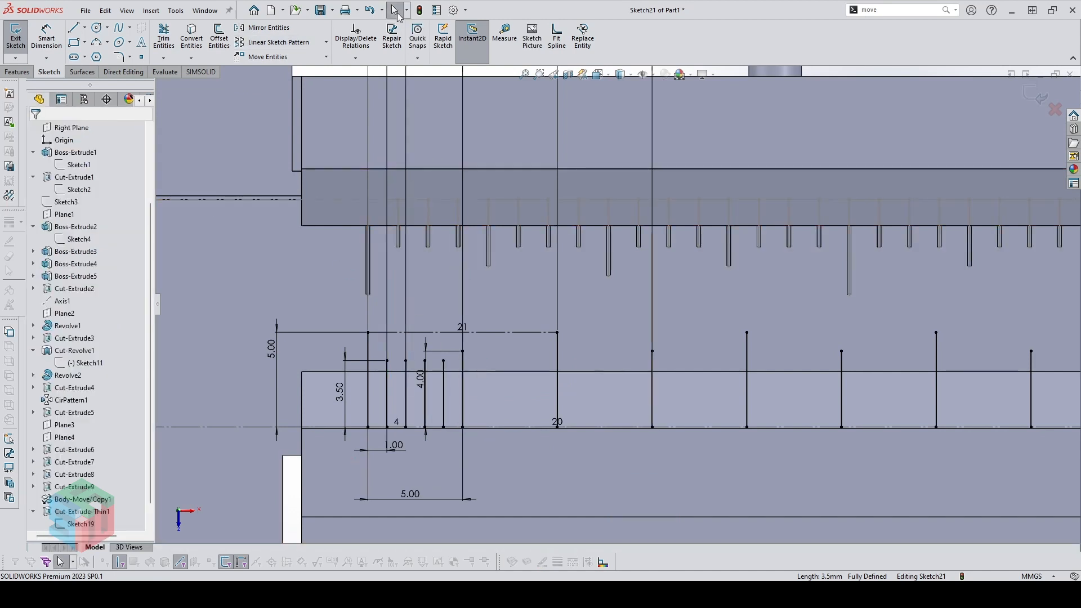
# Mirror the four 3.5 mm tick lines about the first 4 mm tick line
pyautogui.click(269, 28)
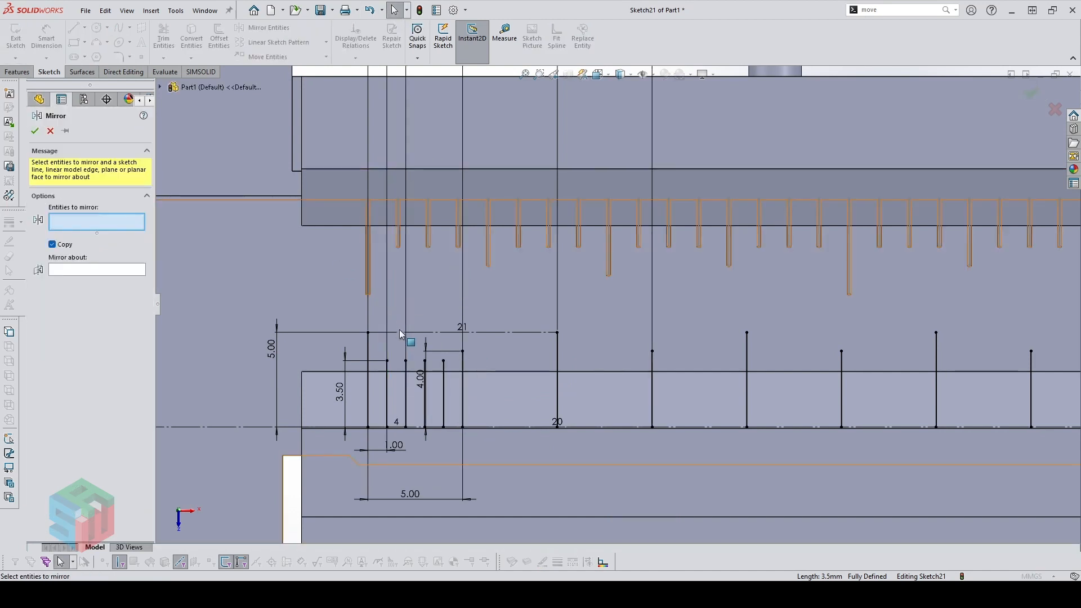
pyautogui.click(443, 385)
pyautogui.click(424, 394)
pyautogui.click(406, 400)
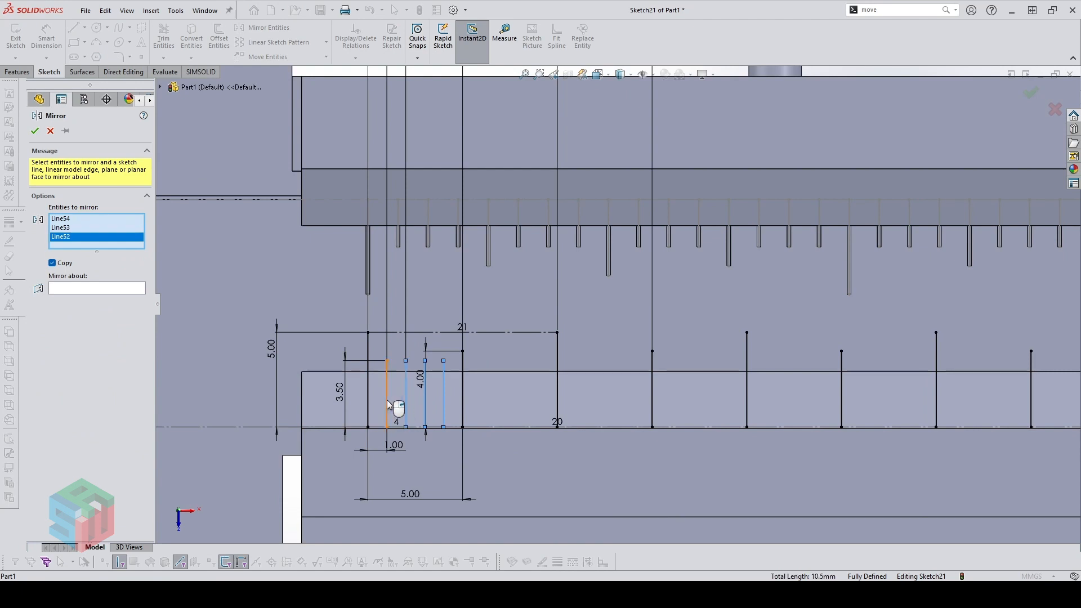
pyautogui.click(388, 404)
pyautogui.click(135, 297)
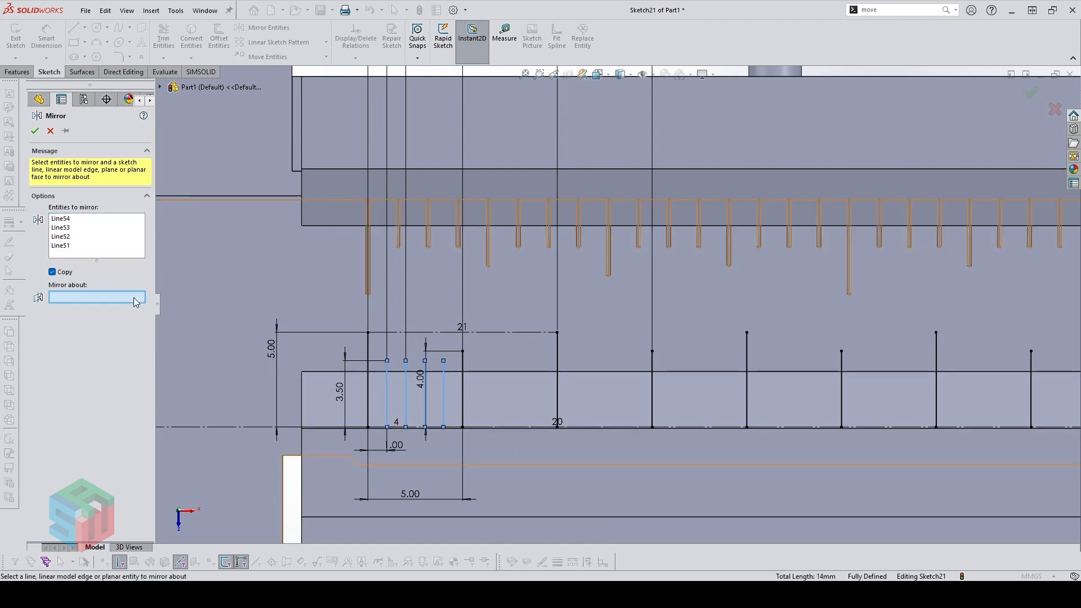
pyautogui.click(465, 393)
pyautogui.click(35, 134)
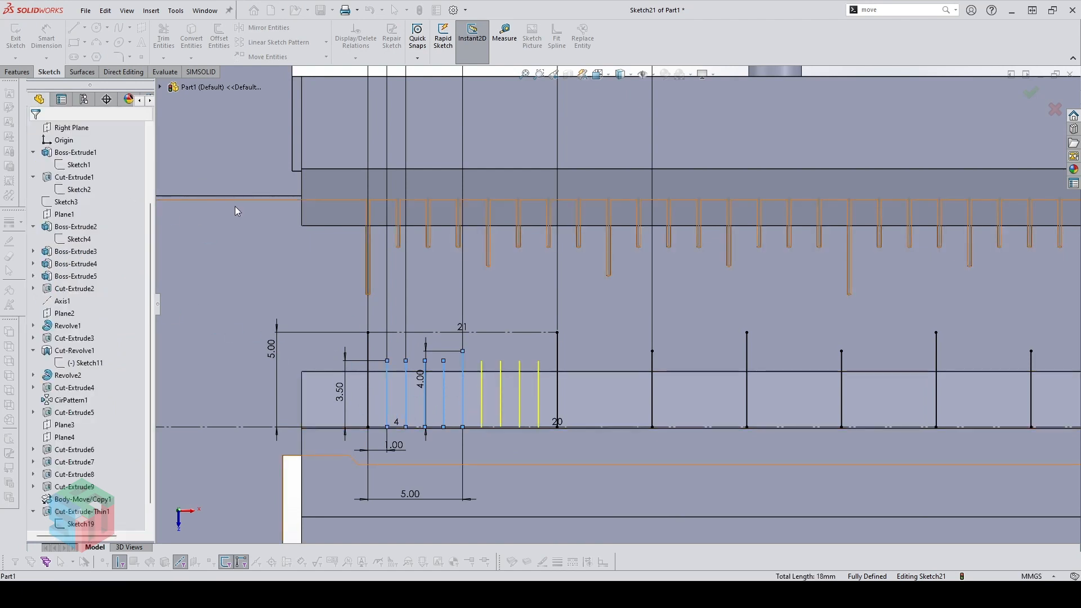
# Pattern all eight 3.5 mm tick lines along the X-axis with 20 instances at 10 mm spacing
pyautogui.scroll(-1, 616, 366)
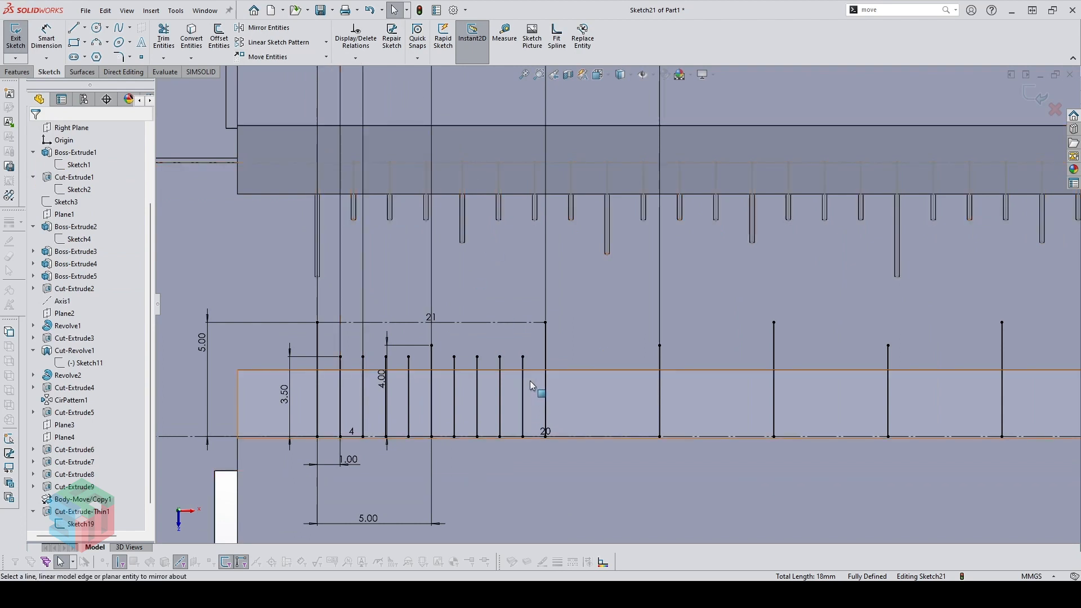
pyautogui.moveTo(528, 380); pyautogui.dragTo(448, 350)
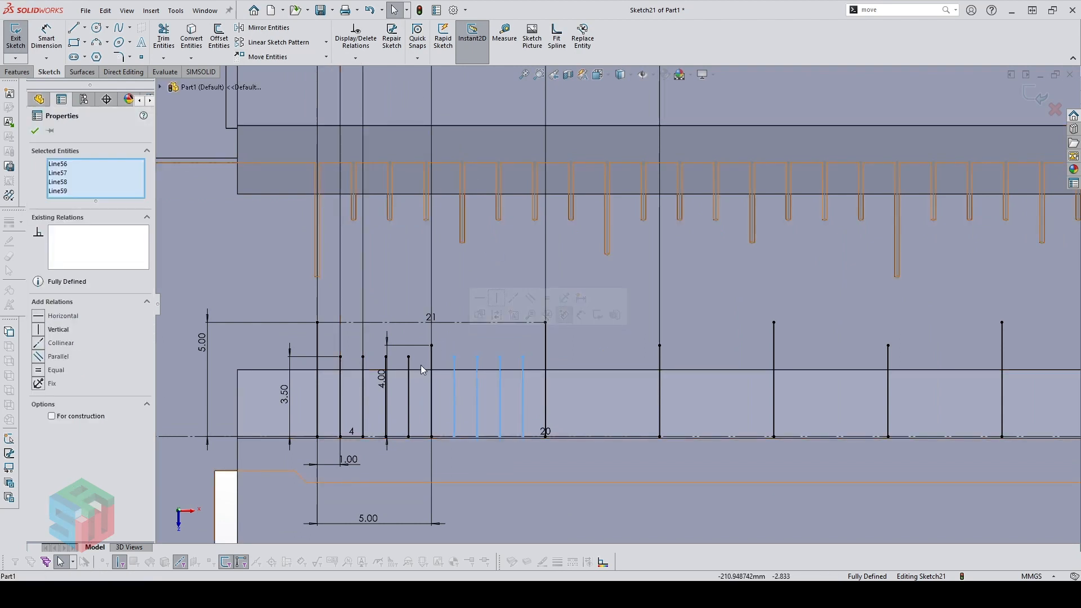
pyautogui.keyDown('ctrl'); pyautogui.click(384, 369); pyautogui.keyUp('ctrl')
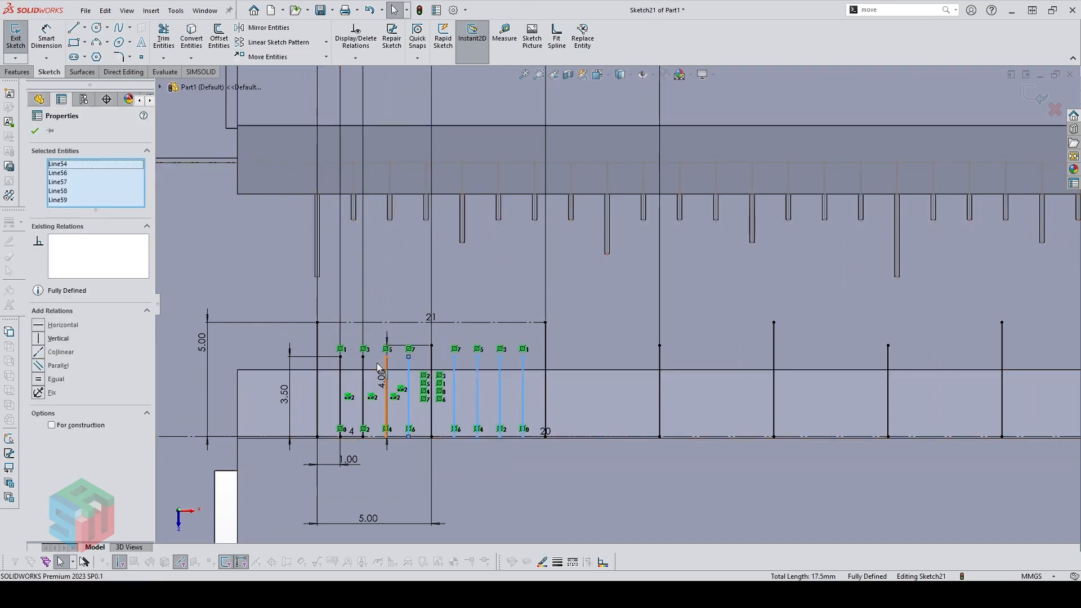
pyautogui.keyDown('ctrl'); pyautogui.click(378, 367); pyautogui.keyUp('ctrl')
pyautogui.keyDown('ctrl'); pyautogui.click(342, 371); pyautogui.keyUp('ctrl')
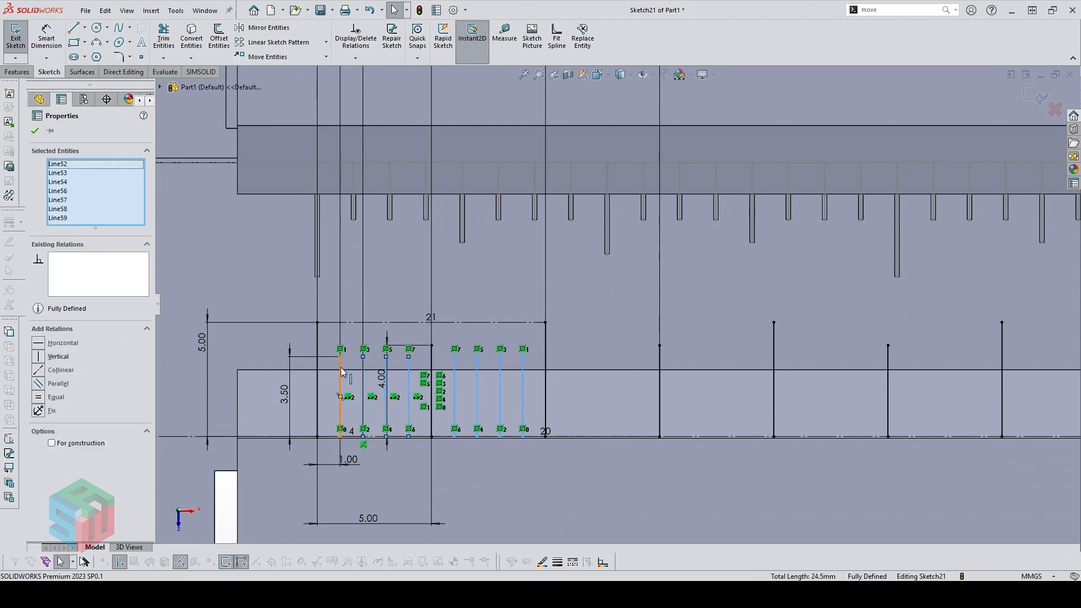
pyautogui.keyDown('ctrl'); pyautogui.click(341, 371); pyautogui.keyUp('ctrl')
pyautogui.click(278, 42)
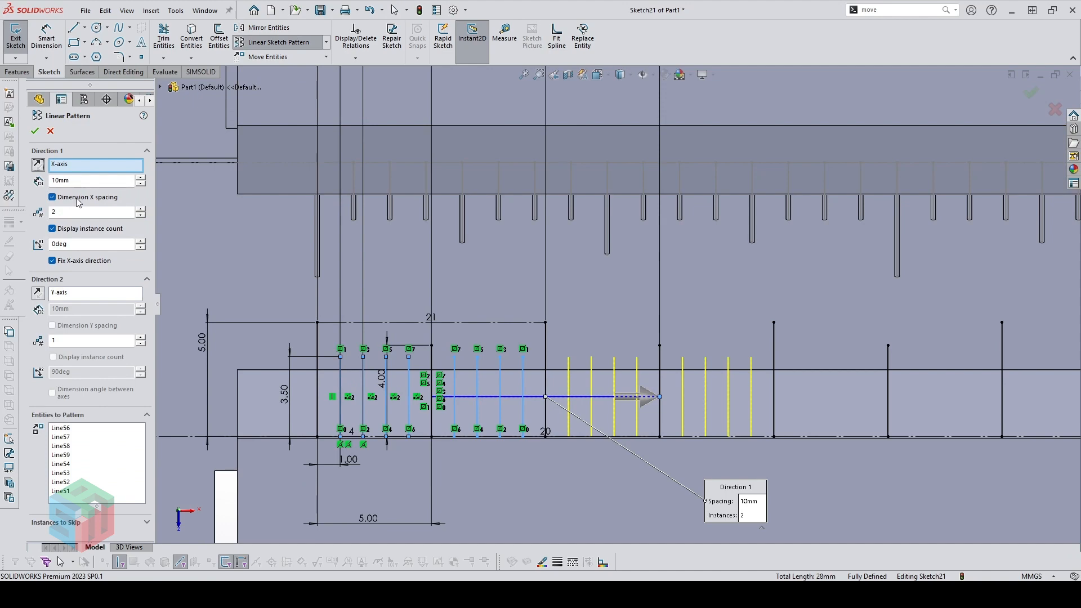
pyautogui.click(141, 210)
pyautogui.click(141, 210)
pyautogui.click(141, 210)
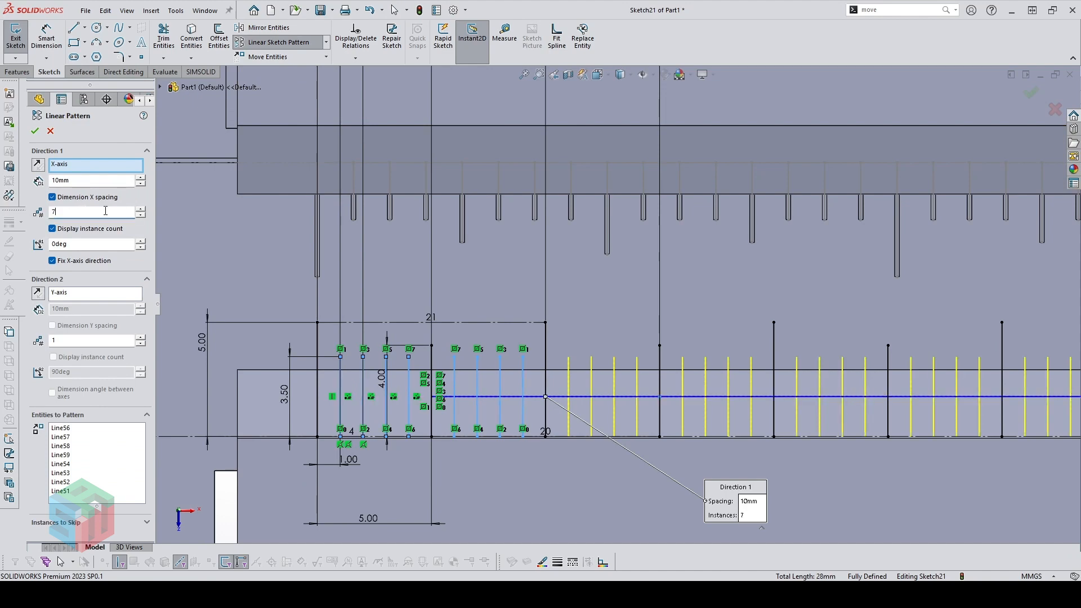
pyautogui.write('20')
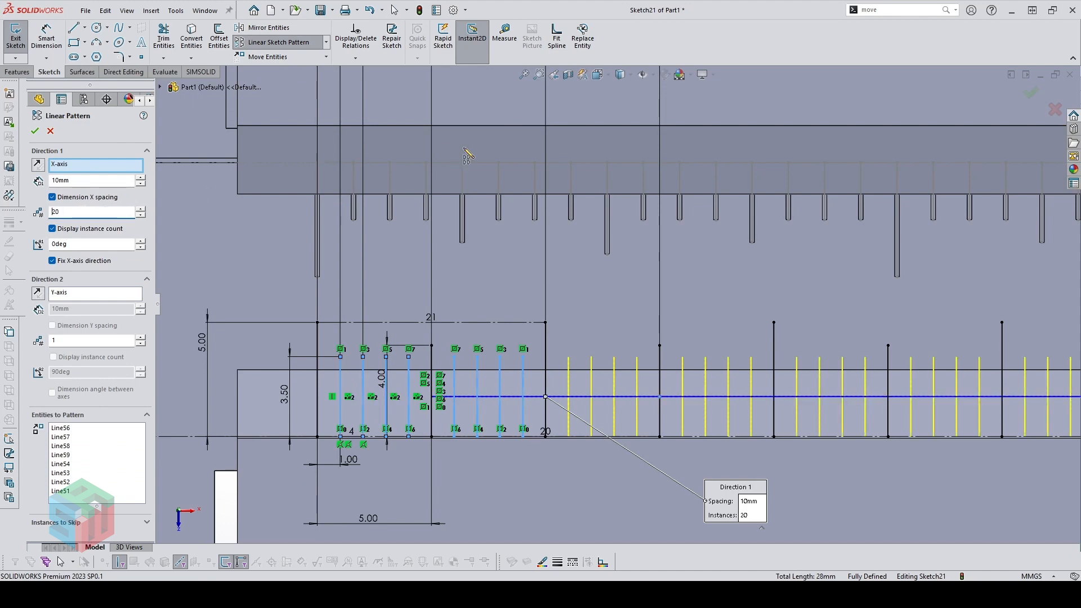
pyautogui.scroll(5, 911, 307)
pyautogui.scroll(1, 909, 301)
pyautogui.scroll(-1, 909, 301)
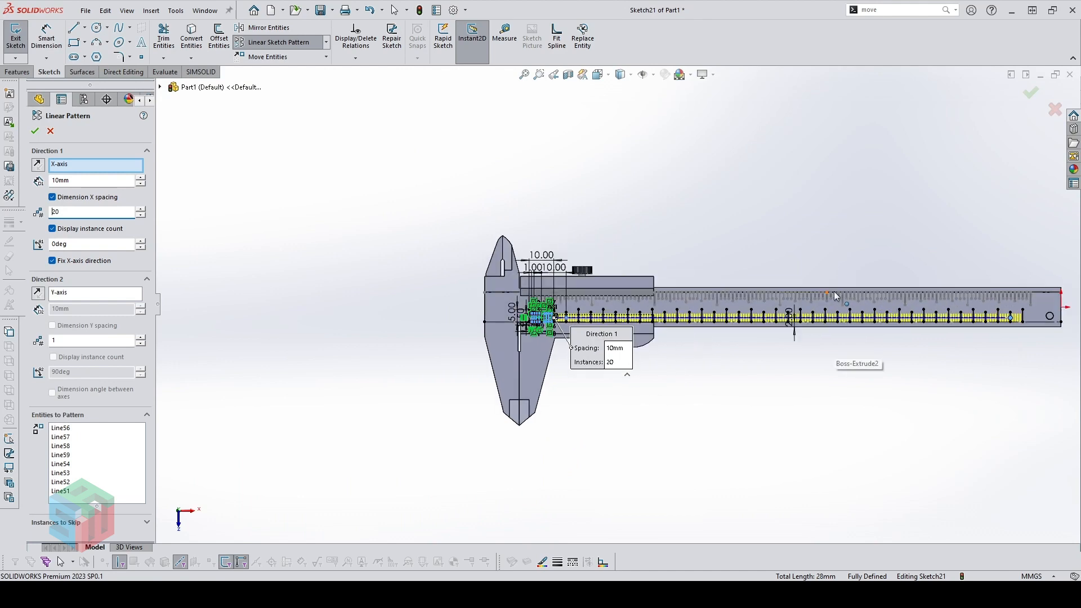
pyautogui.click(51, 131)
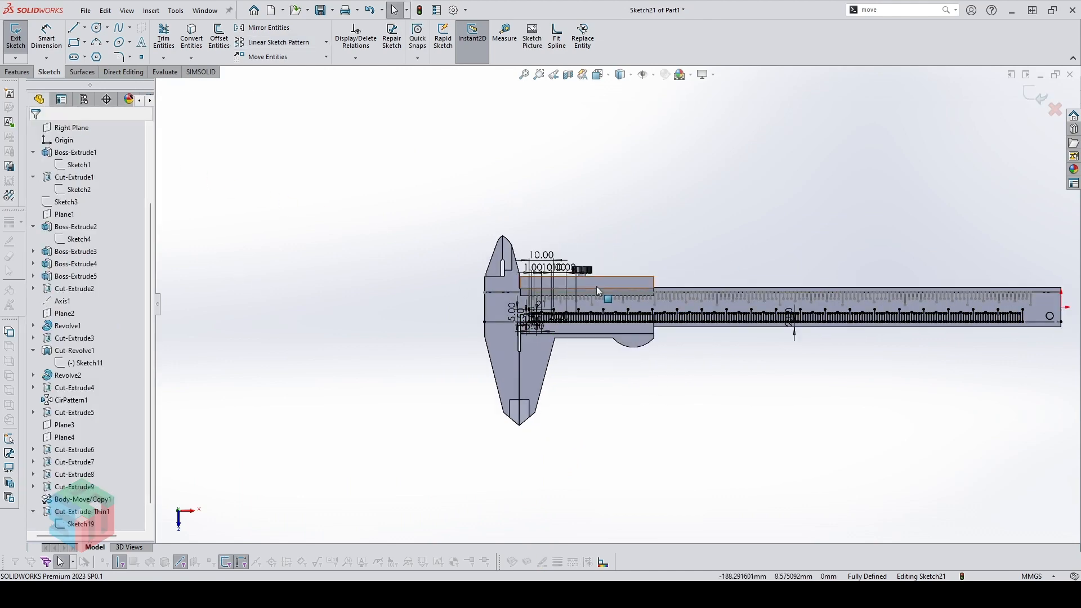
# Cut the tick lines as a mid-plane thin feature 0.2 mm thick, blind 0.2 mm deep, affecting only the main beam body
pyautogui.scroll(-6, 546, 318)
pyautogui.scroll(4, 498, 338)
pyautogui.scroll(-3, 457, 246)
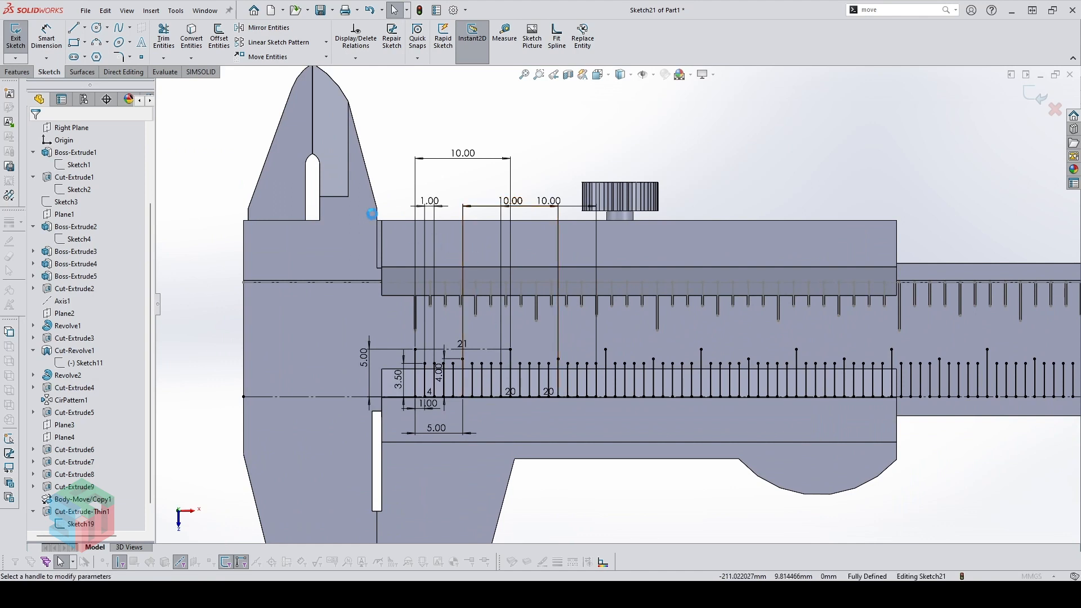
pyautogui.click(79, 319)
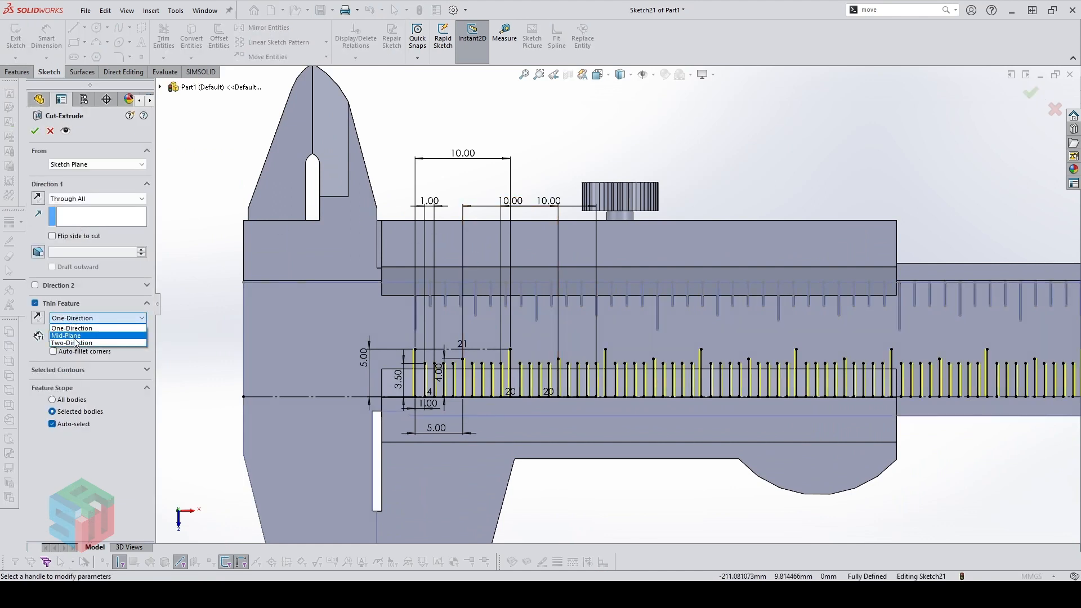
pyautogui.click(75, 336)
pyautogui.click(82, 200)
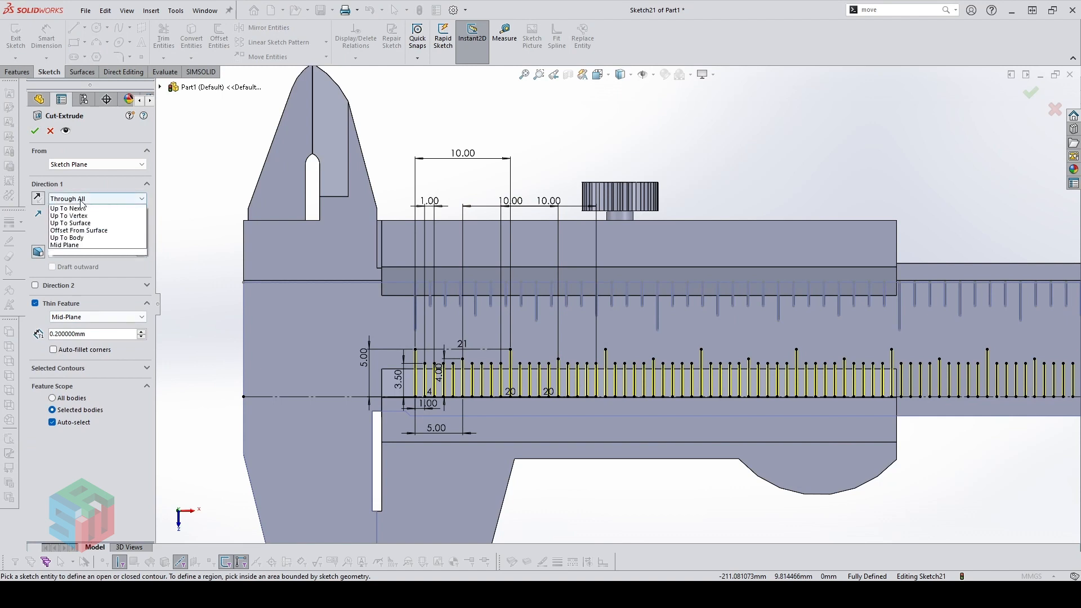
pyautogui.click(73, 211)
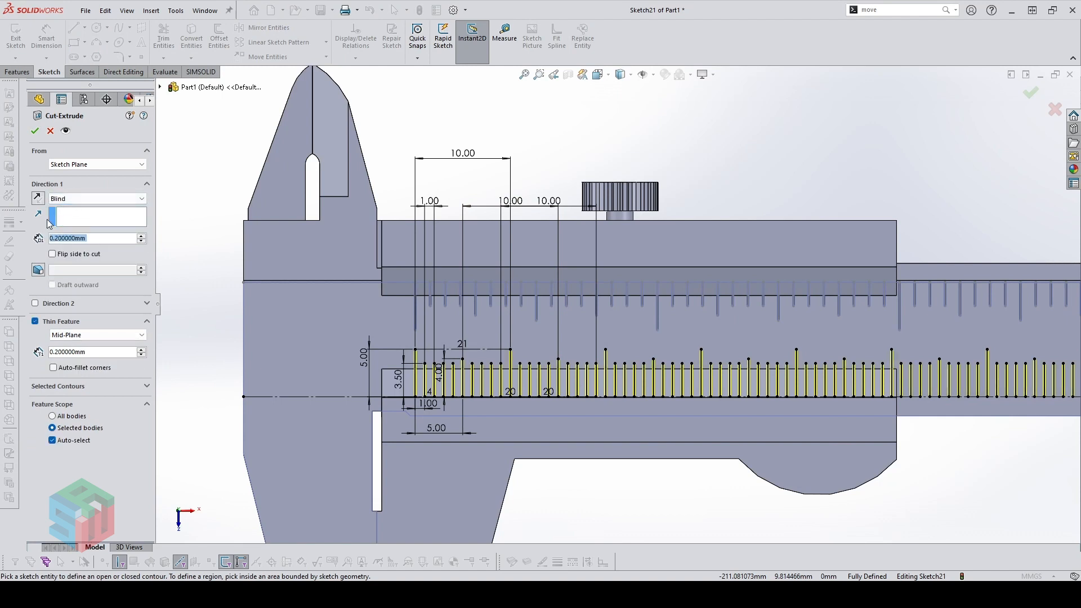
pyautogui.click(92, 428)
pyautogui.click(284, 342)
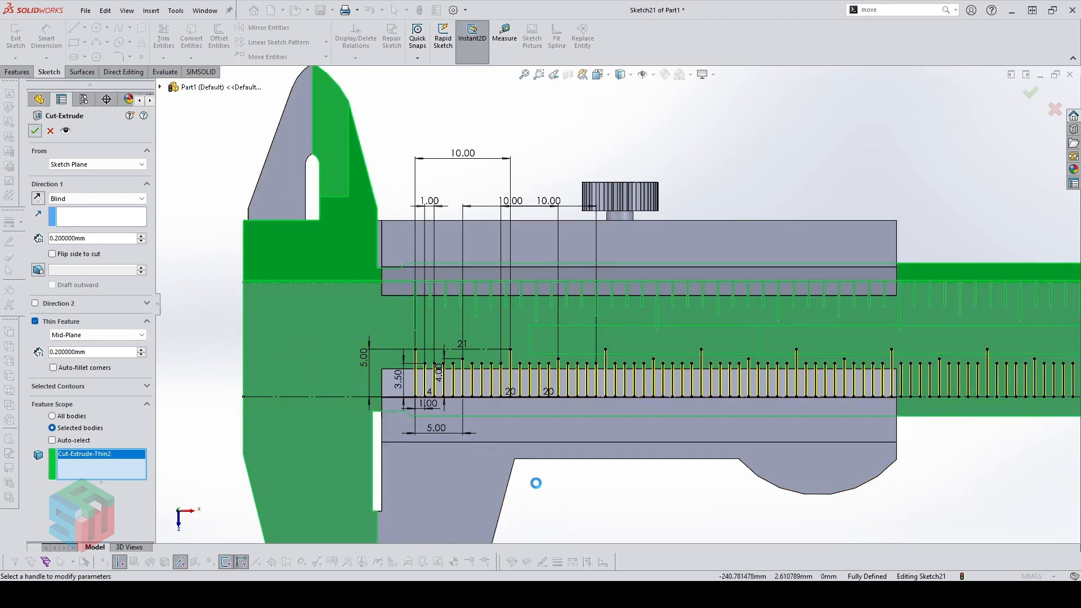
pyautogui.scroll(3, 864, 374)
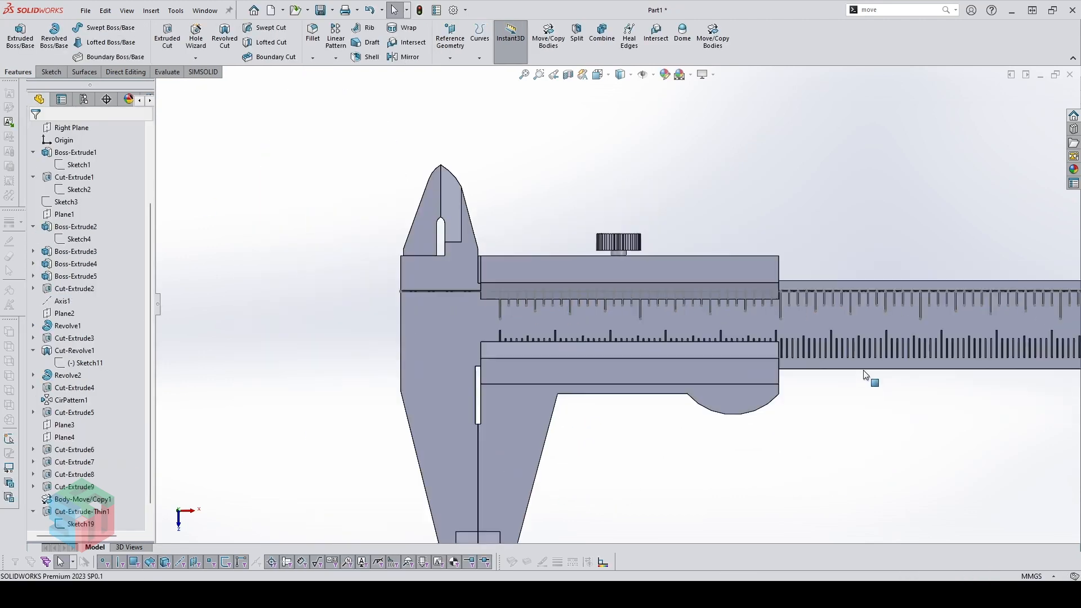
pyautogui.scroll(-2, 777, 366)
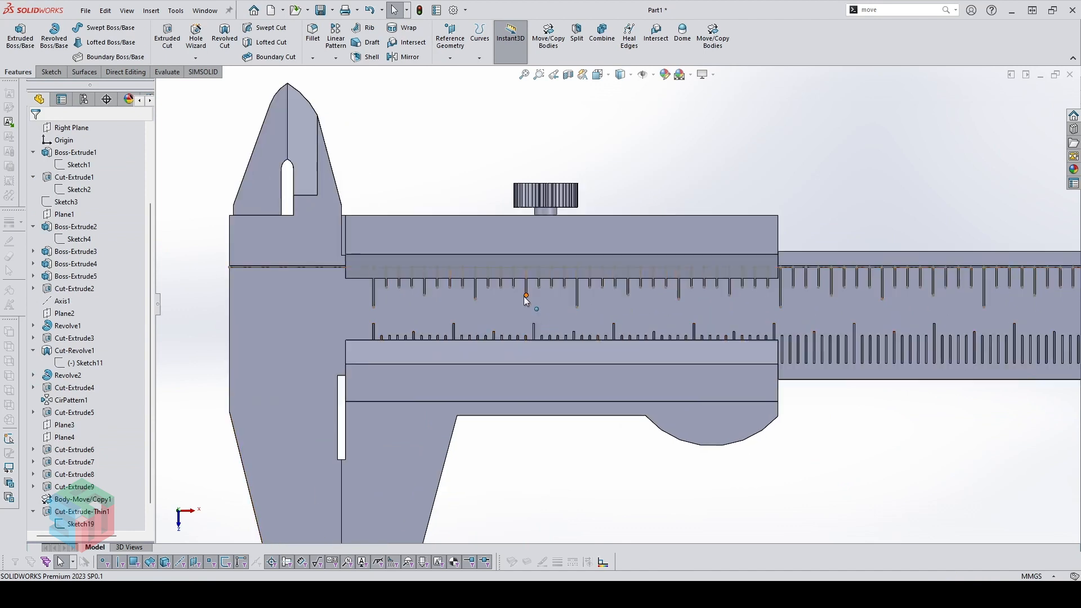
# Start a sketch on the slider's upper bevelled face and draw a vertical line upward from its lower edge
pyautogui.scroll(-1, 518, 300)
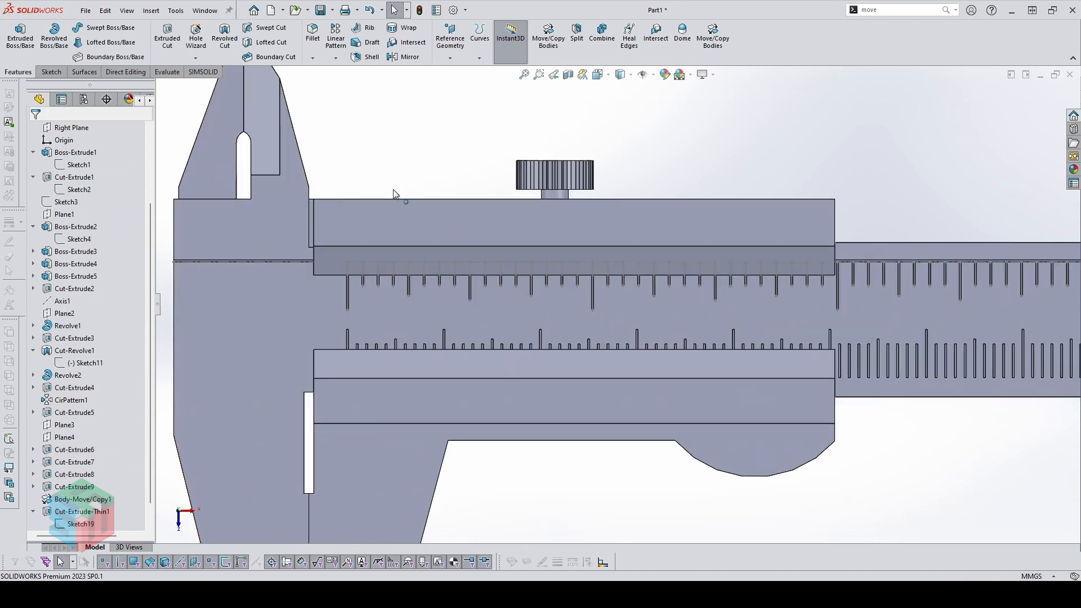
pyautogui.click(382, 256)
pyautogui.click(432, 222)
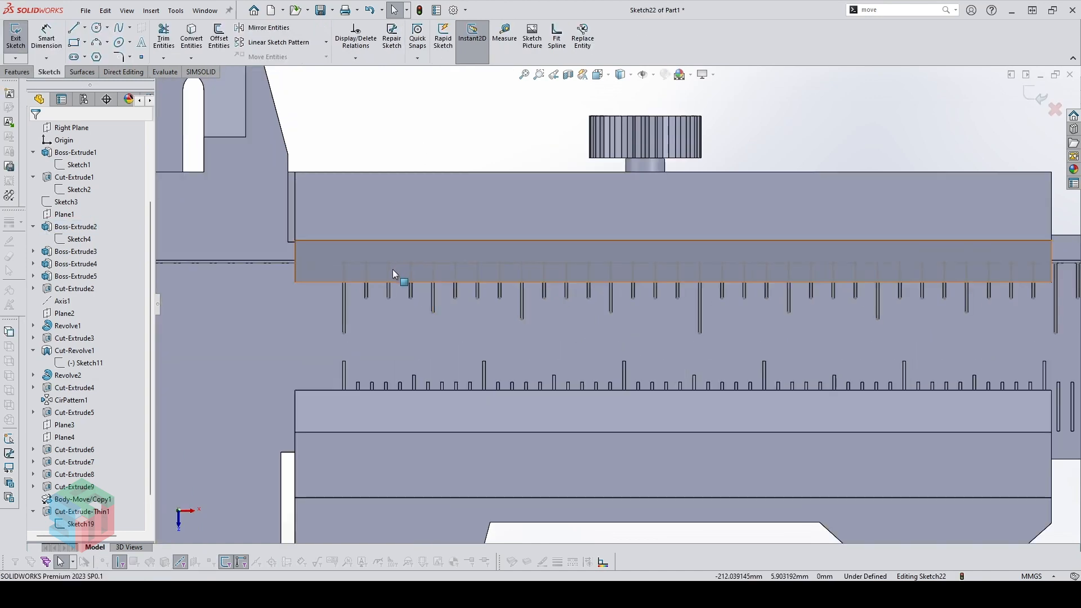
pyautogui.press('l')
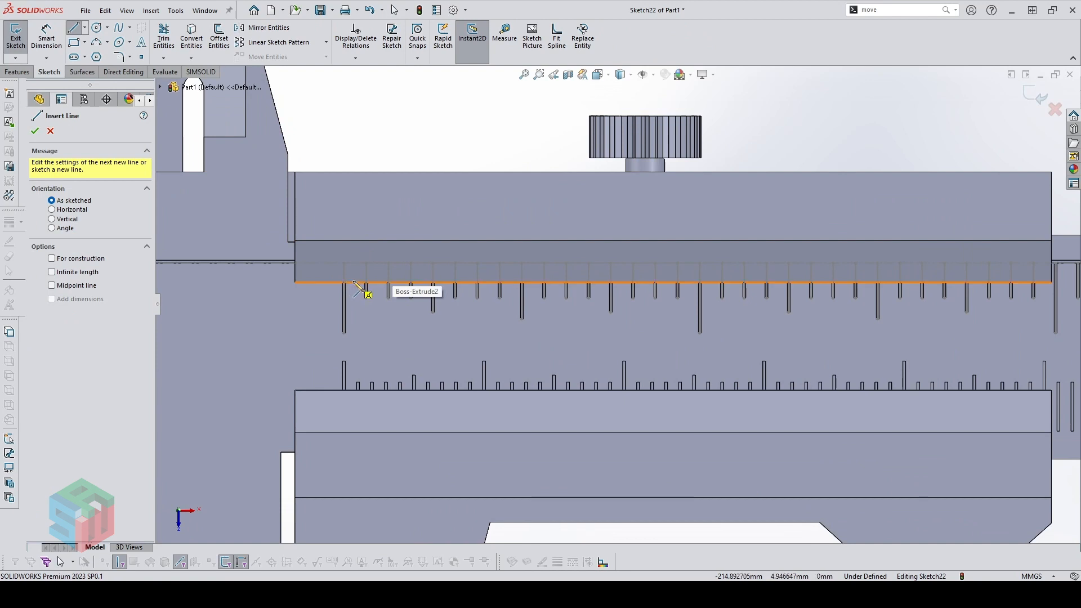
pyautogui.click(354, 282)
pyautogui.click(354, 225)
pyautogui.press('Escape')
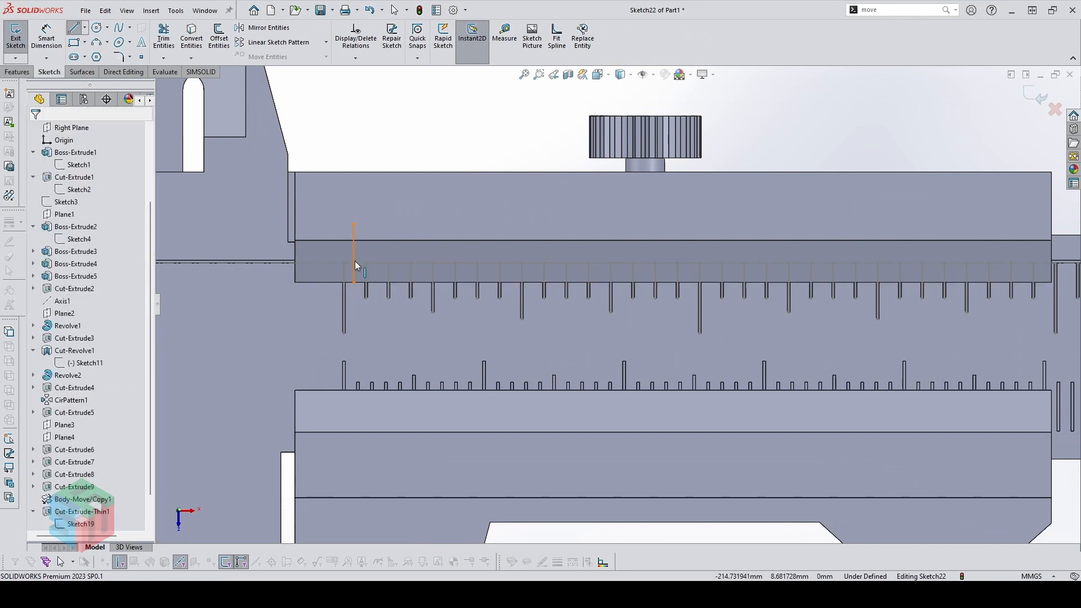
# Make the vertical line collinear with the first tick line of the main beam's upper scale
pyautogui.click(353, 265)
pyautogui.keyDown('ctrl'); pyautogui.click(344, 269); pyautogui.keyUp('ctrl')
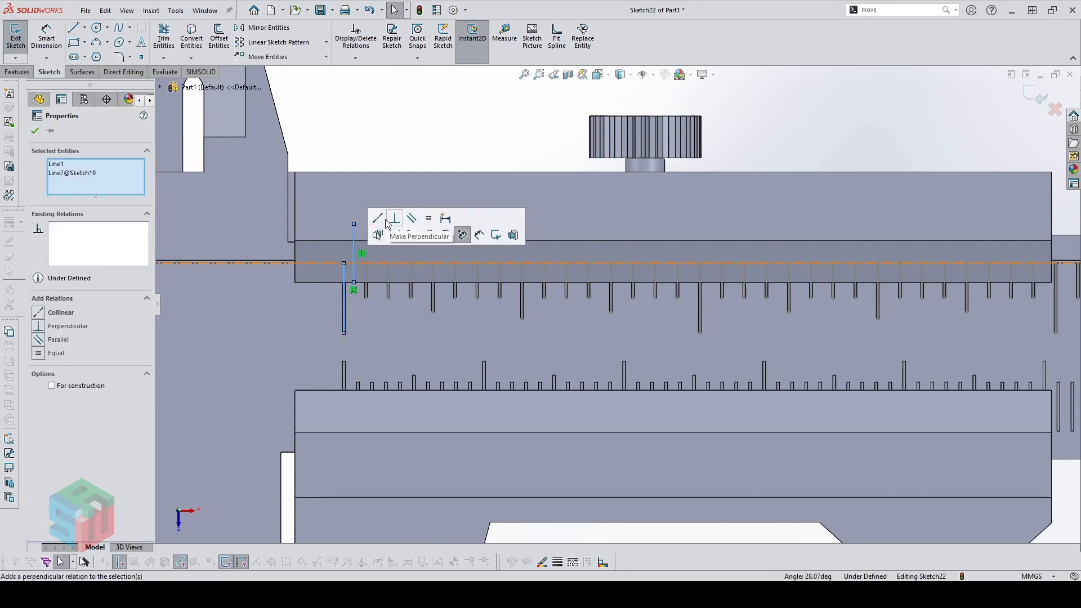
pyautogui.click(375, 218)
pyautogui.click(379, 120)
# Shorten the first vertical line and set its length to 2.5 mm
pyautogui.scroll(-2, 376, 249)
pyautogui.moveTo(358, 221); pyautogui.dragTo(358, 255)
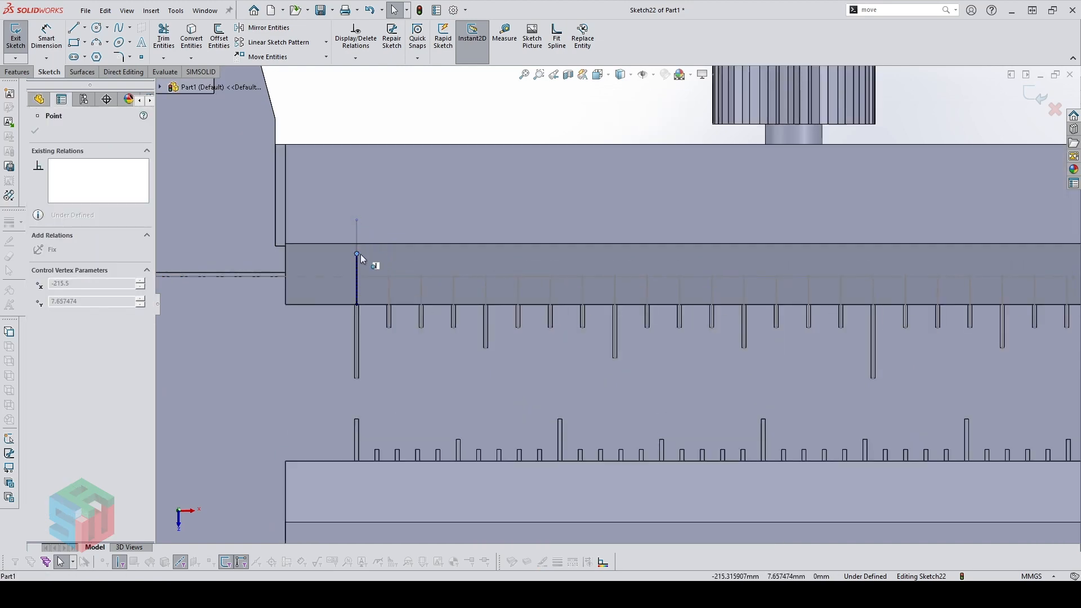
pyautogui.press('d')
pyautogui.click(357, 269)
pyautogui.click(331, 268)
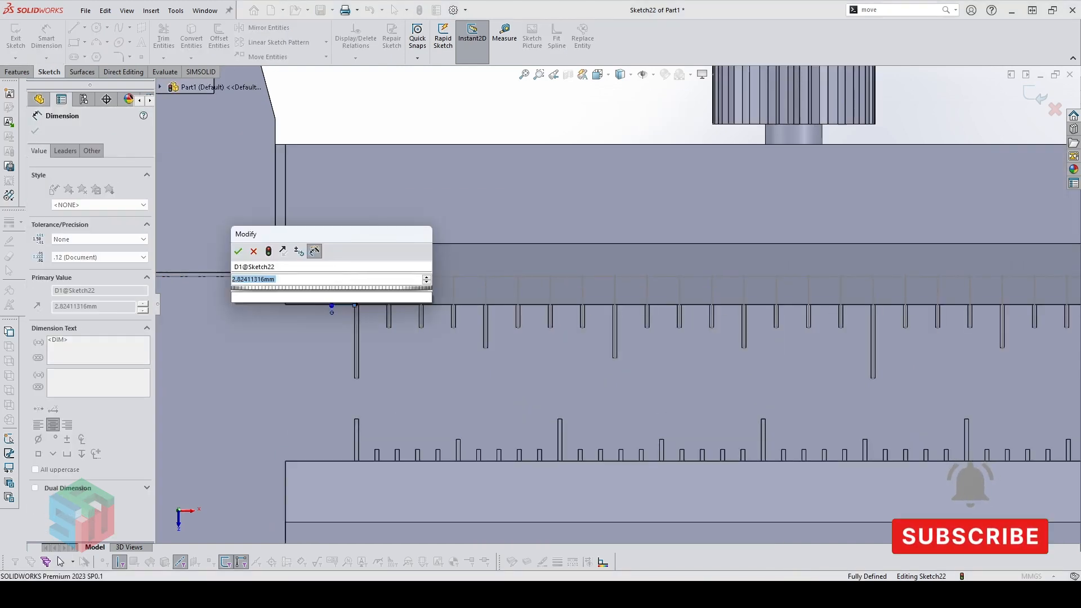
pyautogui.write('2.5')
pyautogui.press('Return')
pyautogui.press('Escape')
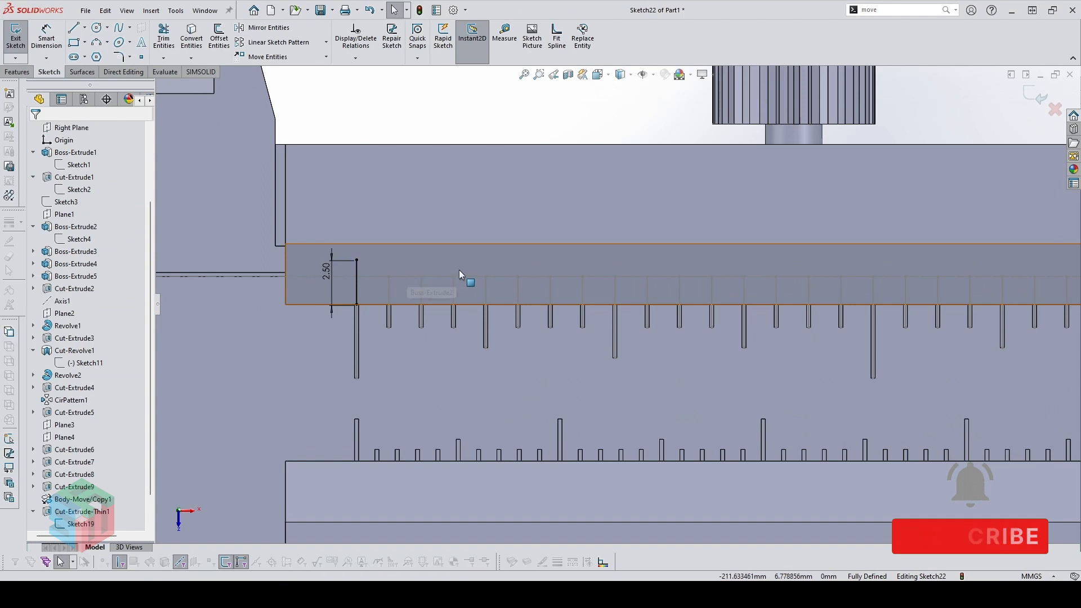
# Sketch a second vertical line ending on the bevel's lower edge and make it equal in length to the 2.5 mm line
pyautogui.press('l')
pyautogui.click(662, 223)
pyautogui.click(662, 304)
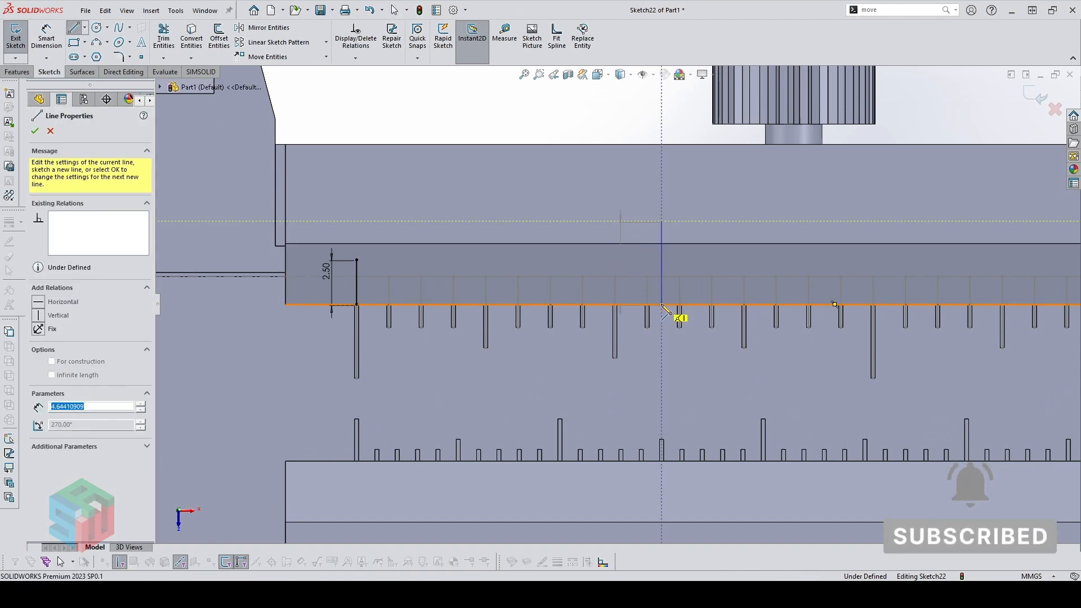
pyautogui.press('Escape')
pyautogui.click(662, 239)
pyautogui.click(357, 277)
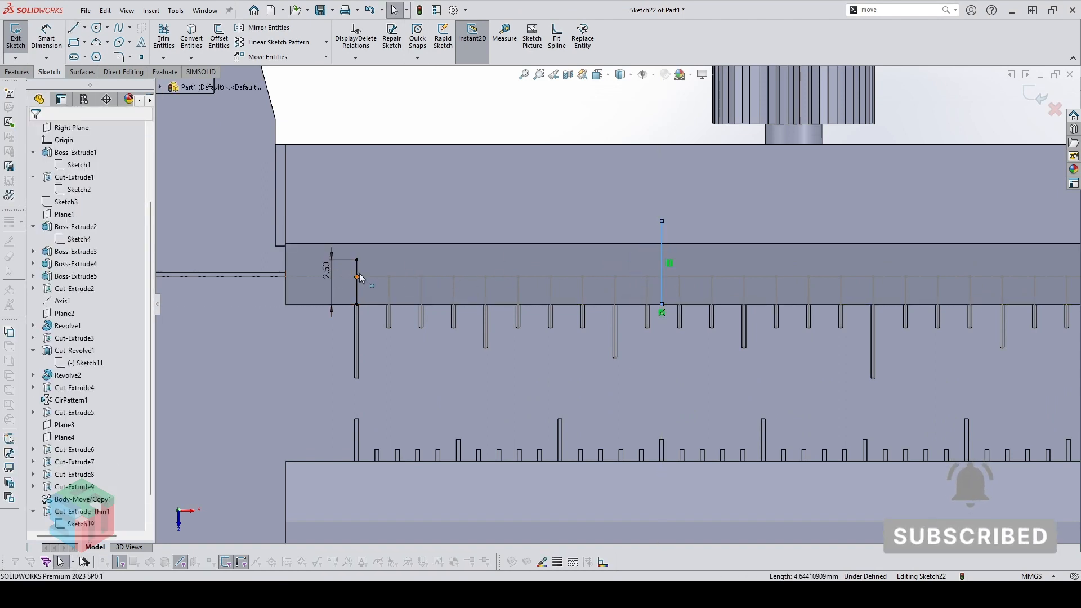
pyautogui.keyDown('ctrl'); pyautogui.click(661, 239); pyautogui.keyUp('ctrl')
pyautogui.click(755, 201)
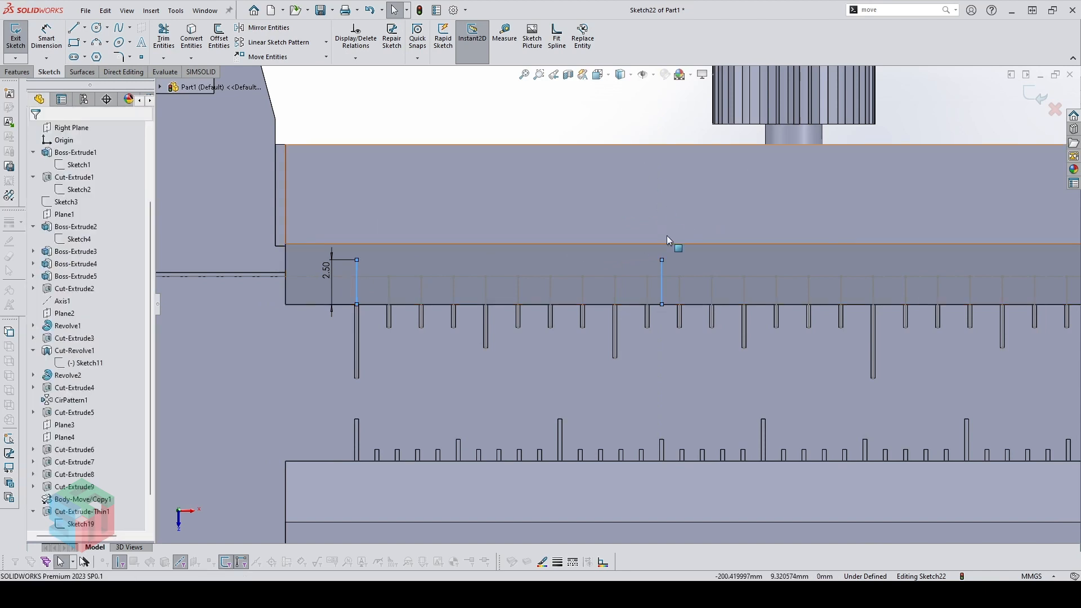
pyautogui.press('Escape')
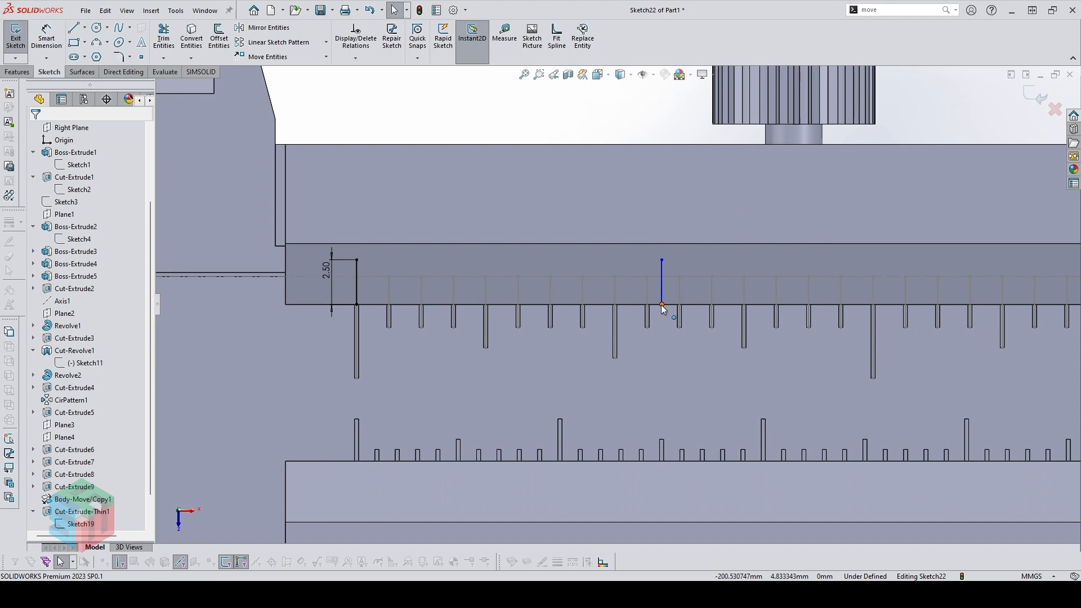
# Move the second line along the edge and make it collinear with the seventh main-beam tick after the zero tick
pyautogui.moveTo(662, 306); pyautogui.dragTo(601, 310)
pyautogui.scroll(2, 625, 316)
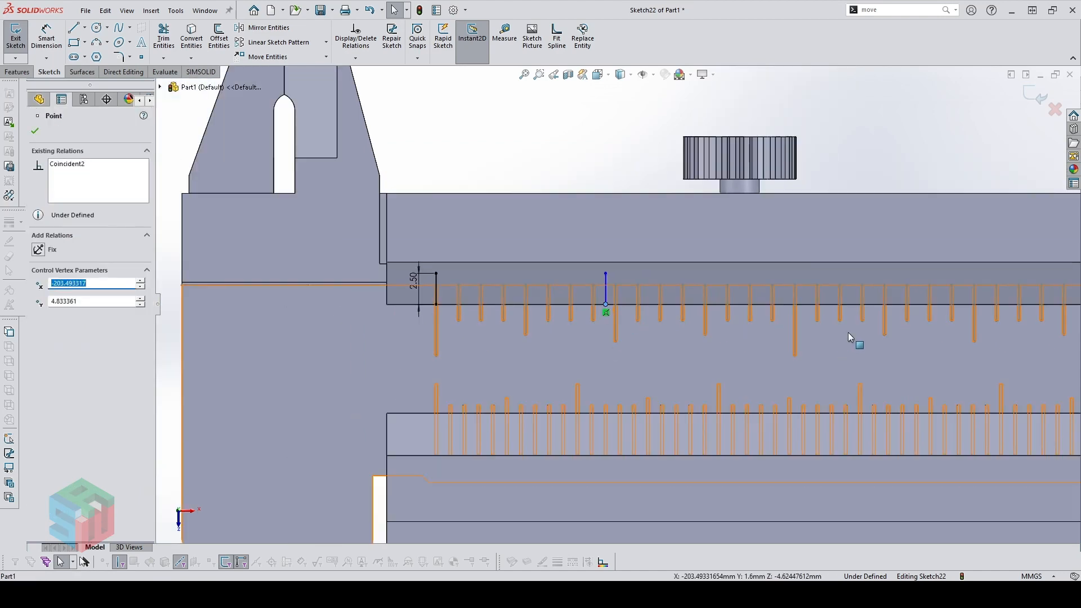
pyautogui.scroll(-2, 848, 334)
pyautogui.scroll(2, 746, 344)
pyautogui.click(456, 141)
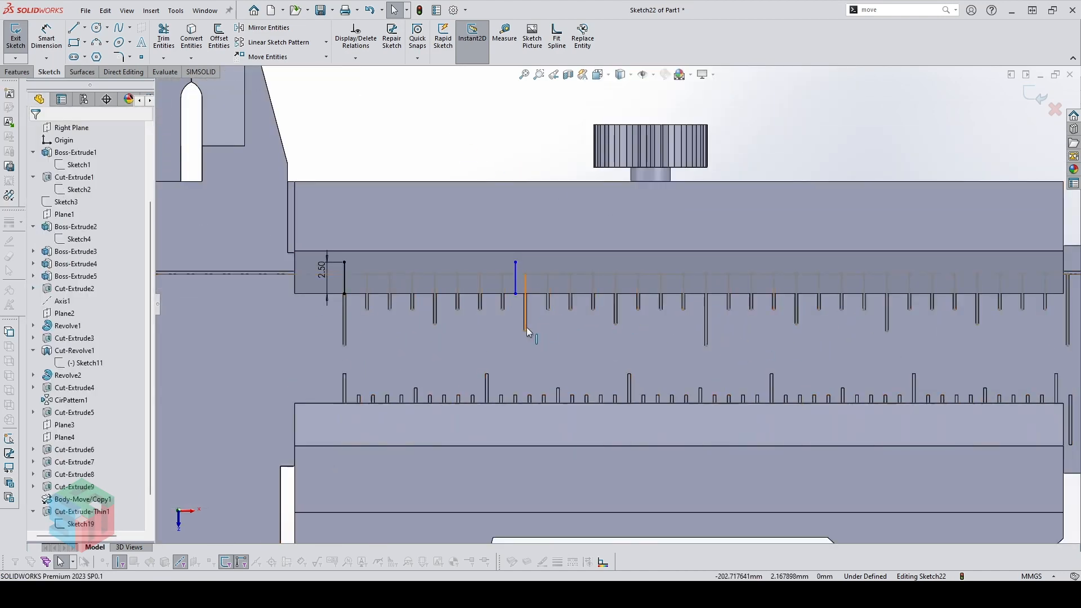
pyautogui.moveTo(513, 300); pyautogui.dragTo(503, 301)
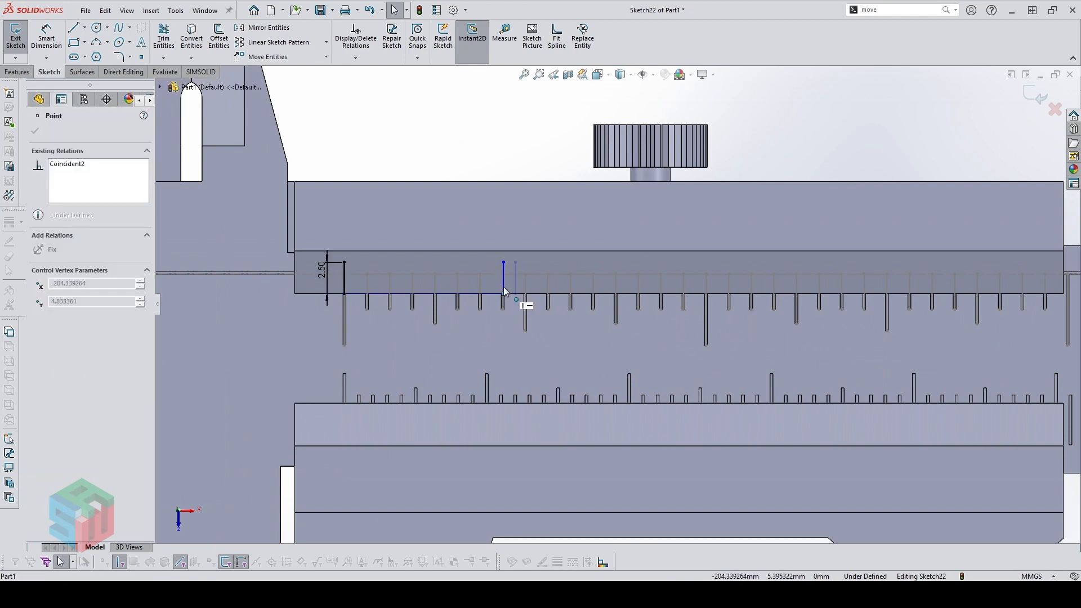
pyautogui.scroll(-2, 505, 290)
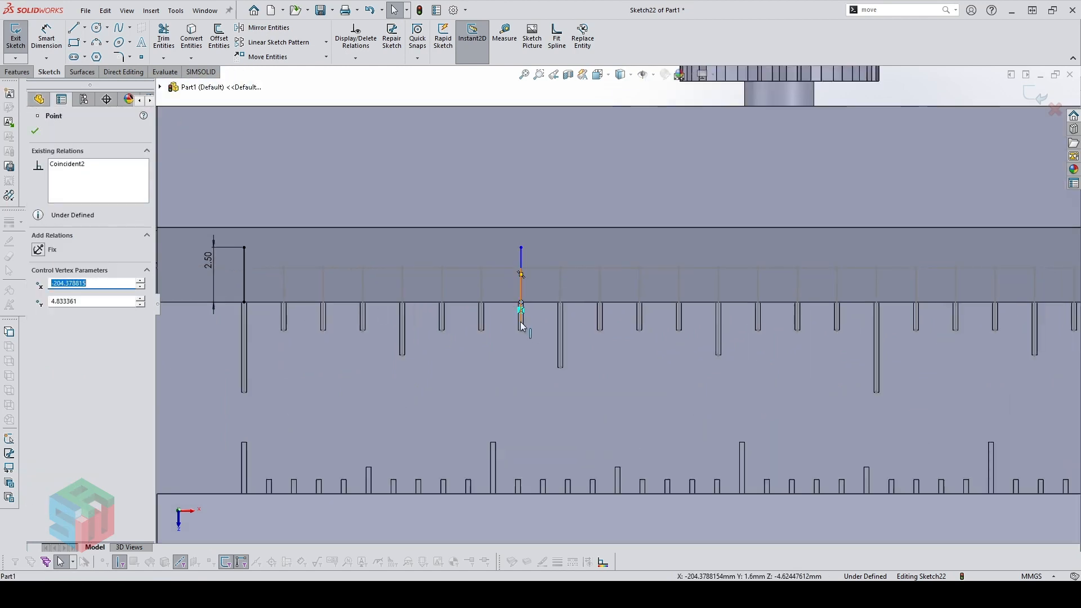
pyautogui.click(521, 278)
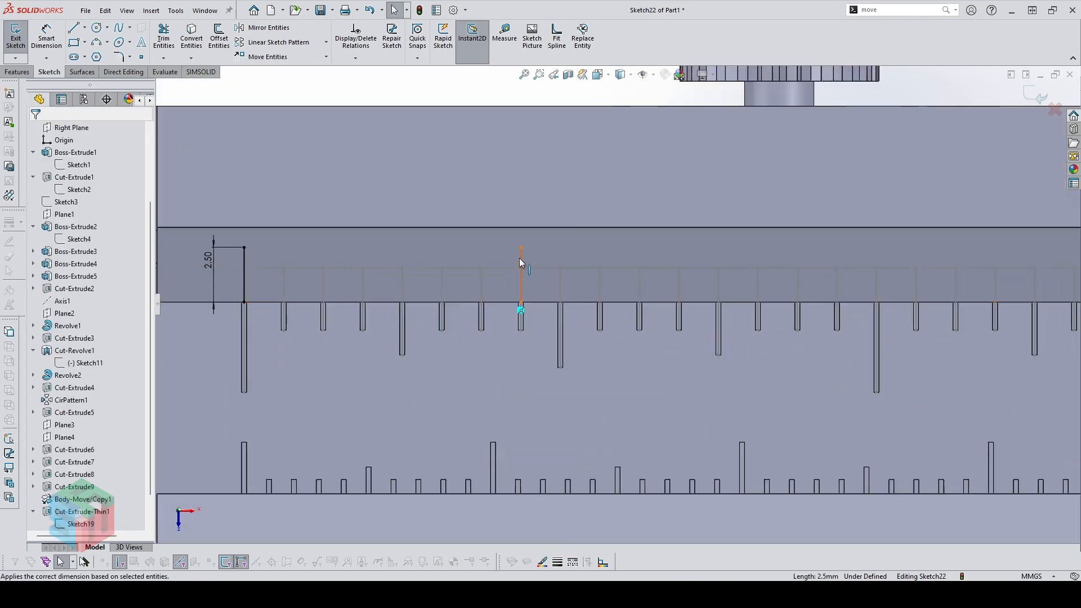
pyautogui.keyDown('ctrl'); pyautogui.click(560, 317); pyautogui.keyUp('ctrl')
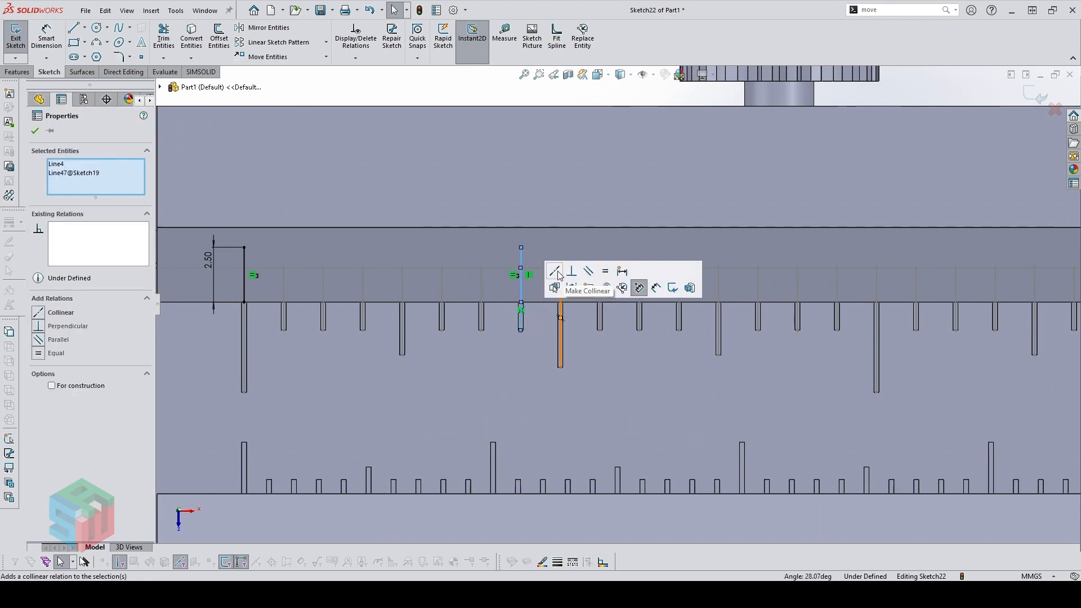
pyautogui.click(559, 275)
pyautogui.scroll(3, 518, 259)
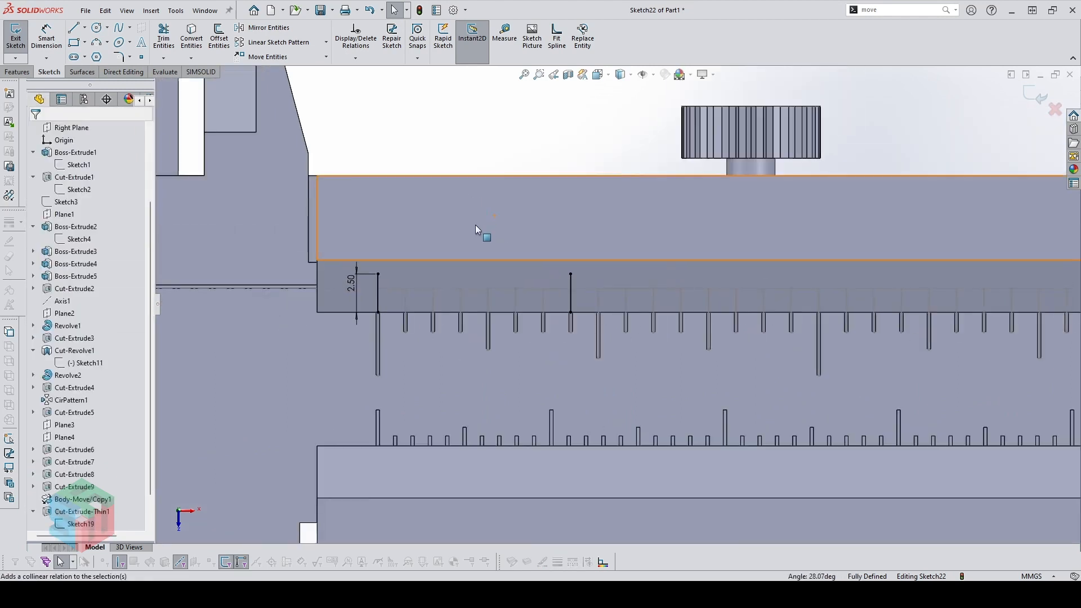
# Draw two consecutive horizontal construction lines spanning the gap between the two 2.5 mm vertical lines
pyautogui.scroll(-2, 484, 253)
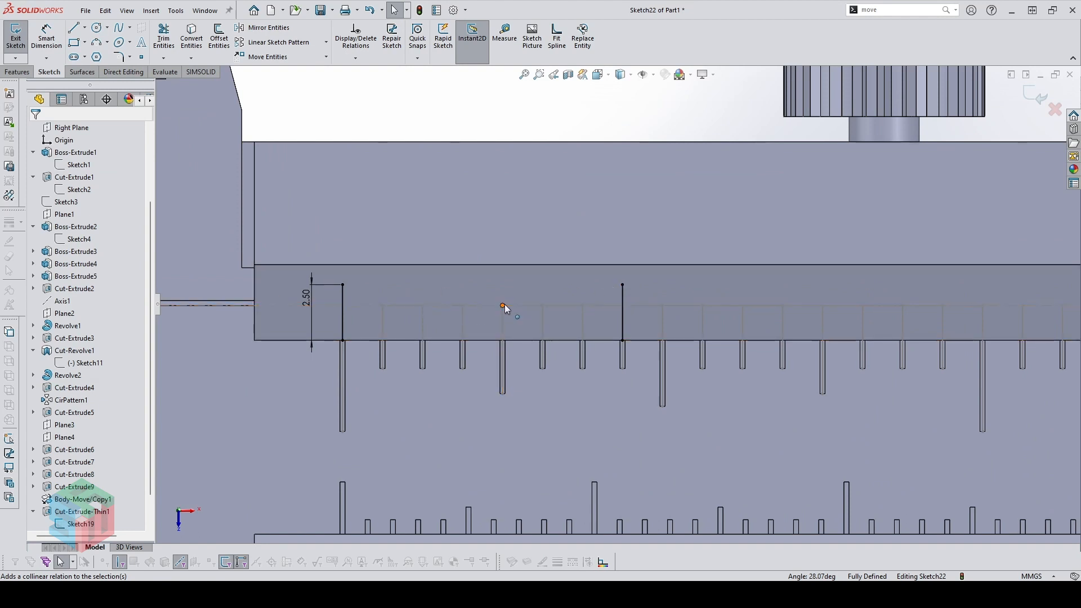
pyautogui.press('l')
pyautogui.click(342, 293)
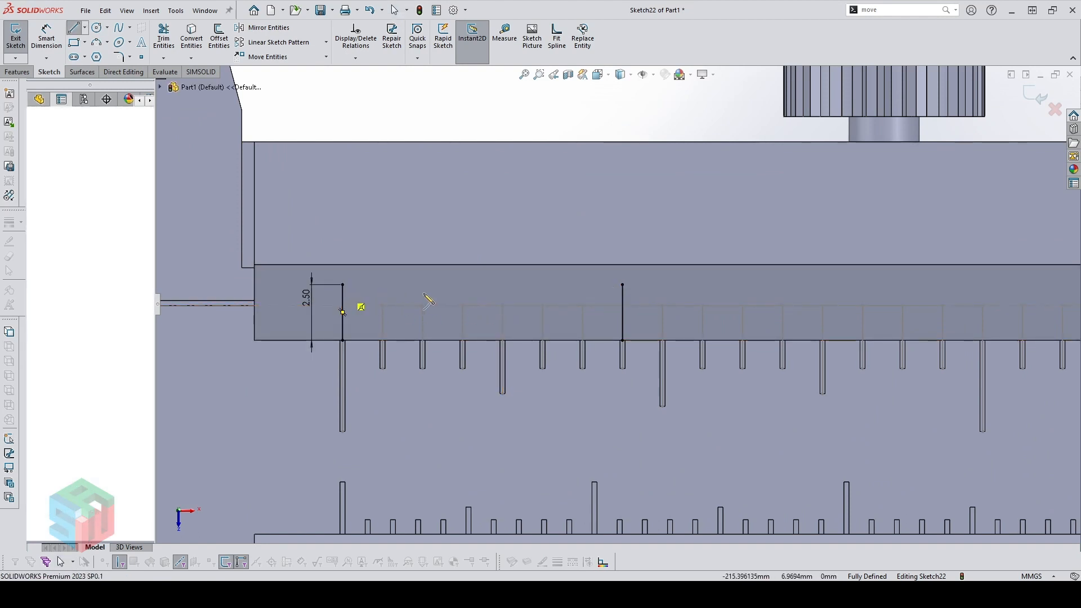
pyautogui.click(477, 292)
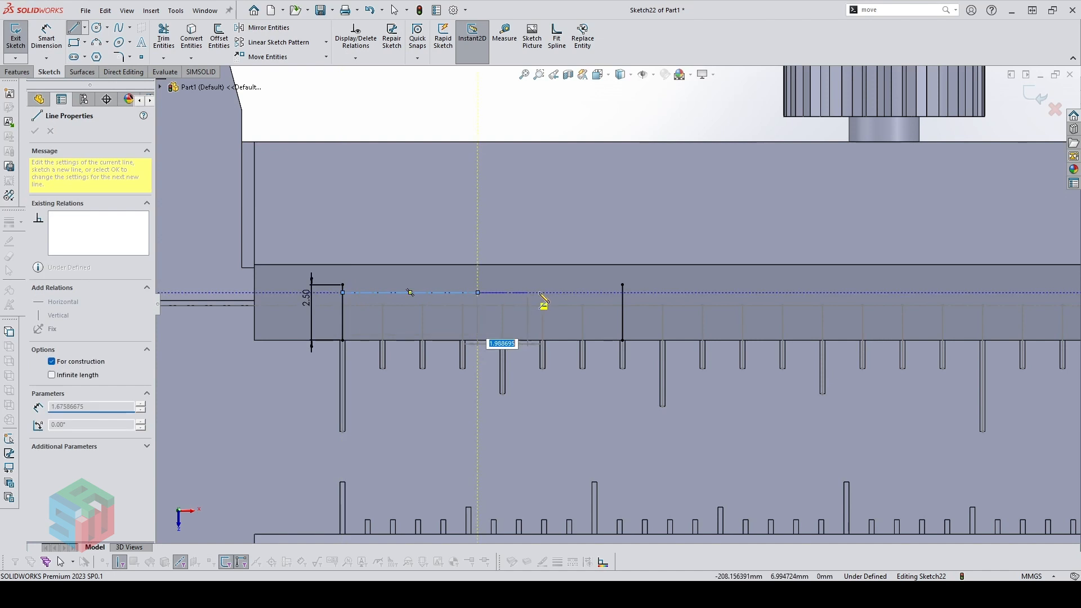
pyautogui.click(622, 292)
pyautogui.press('Escape')
# Make the two horizontal construction lines equal in length
pyautogui.click(494, 292)
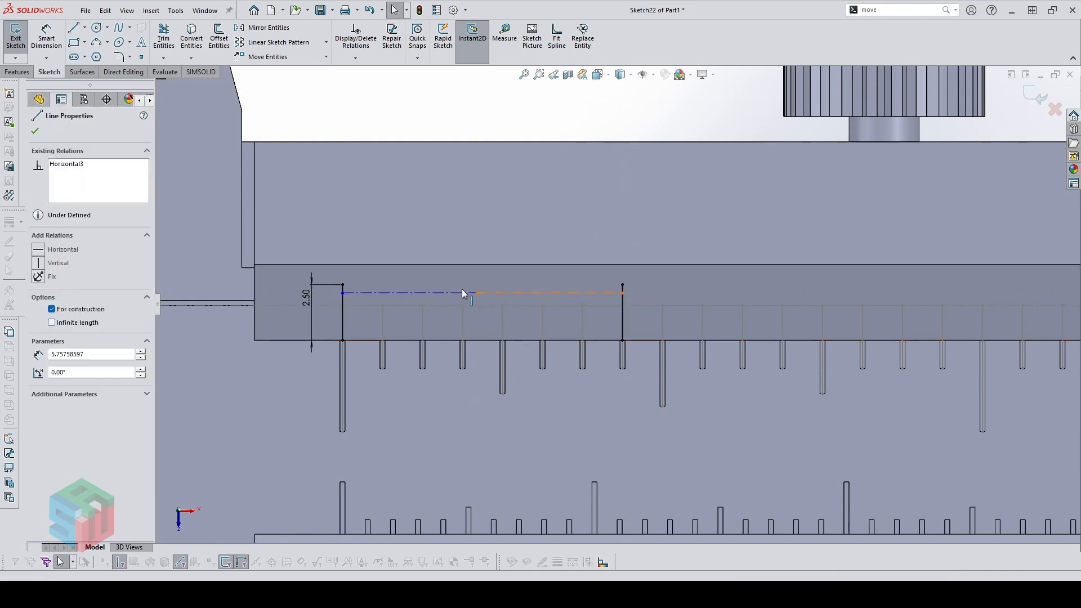
pyautogui.keyDown('ctrl'); pyautogui.click(457, 292); pyautogui.keyUp('ctrl')
pyautogui.click(575, 241)
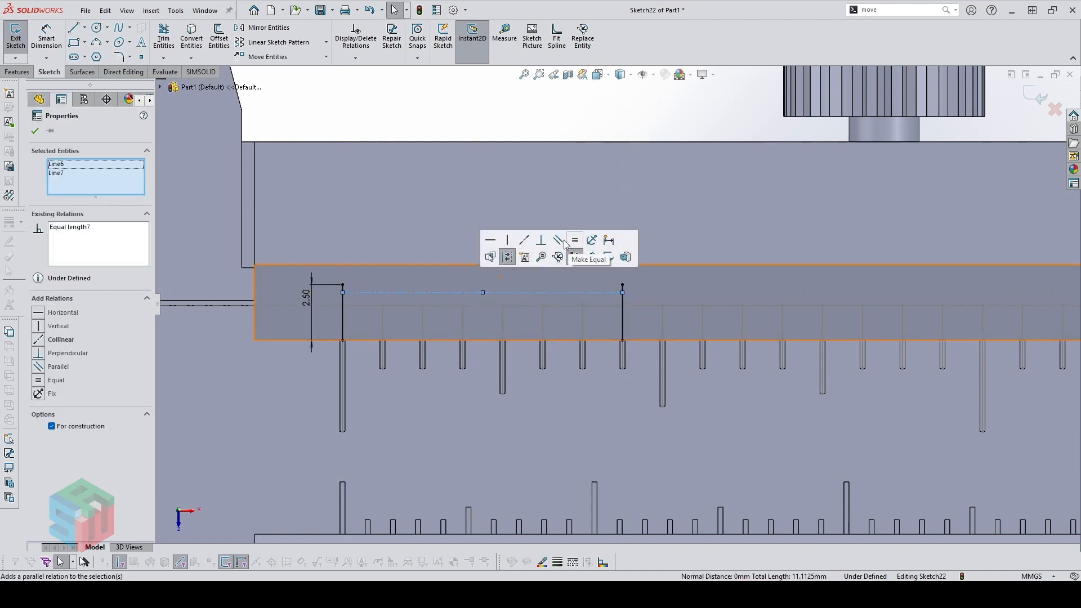
pyautogui.press('Escape')
# Sketch a vertical line from the construction lines' shared point down to the bevel's lower edge
pyautogui.press('l')
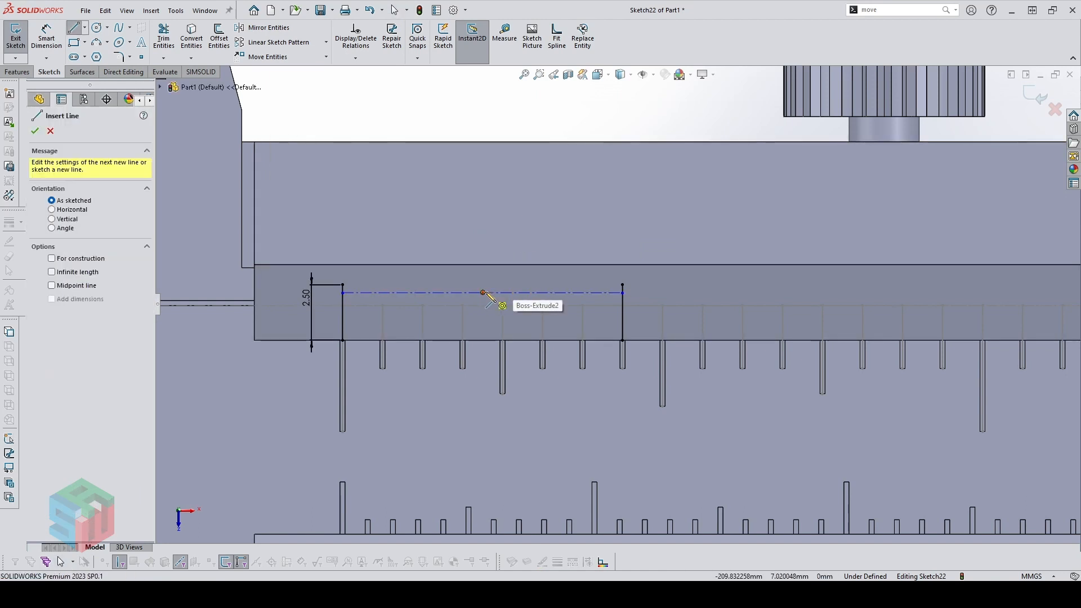
pyautogui.click(482, 292)
pyautogui.click(483, 340)
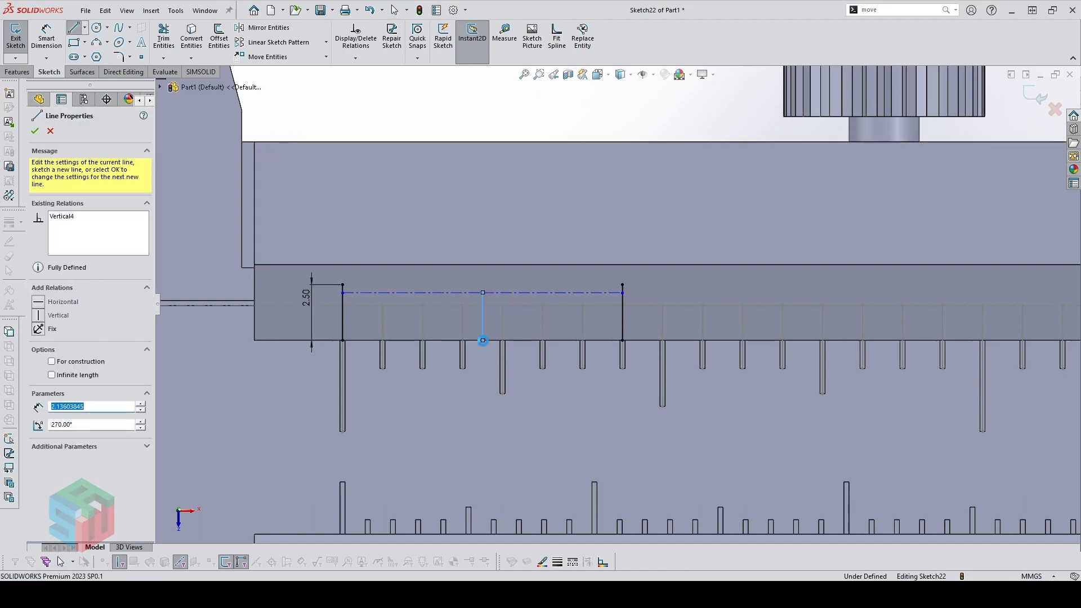
pyautogui.press('Escape')
# Set the middle vertical line's length to 2 mm
pyautogui.press('d')
pyautogui.click(481, 310)
pyautogui.click(451, 313)
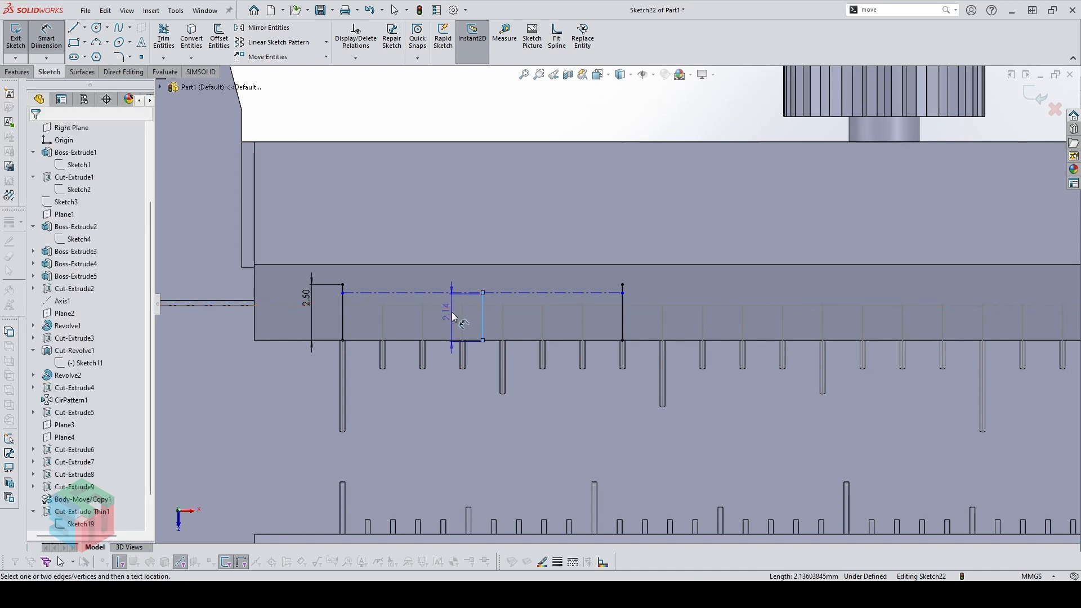
pyautogui.write('2')
pyautogui.press('Return')
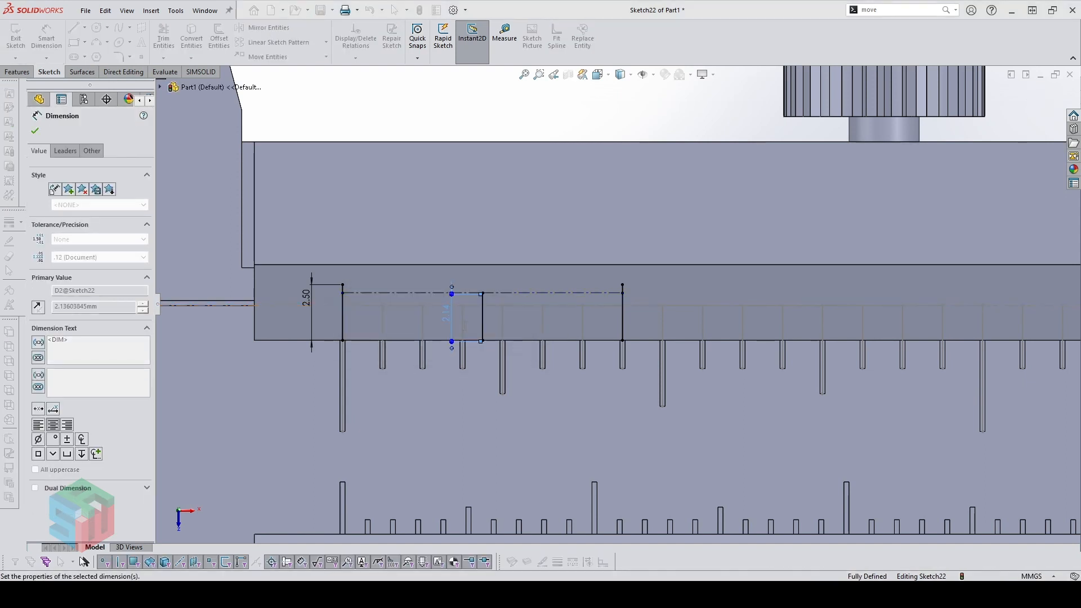
pyautogui.press('Escape')
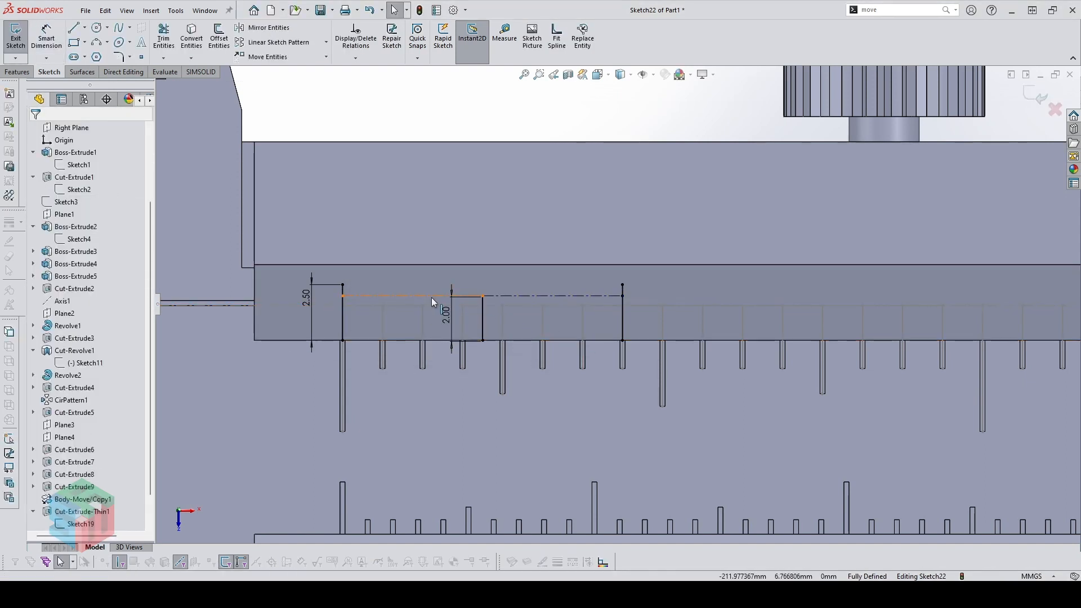
pyautogui.click(532, 296)
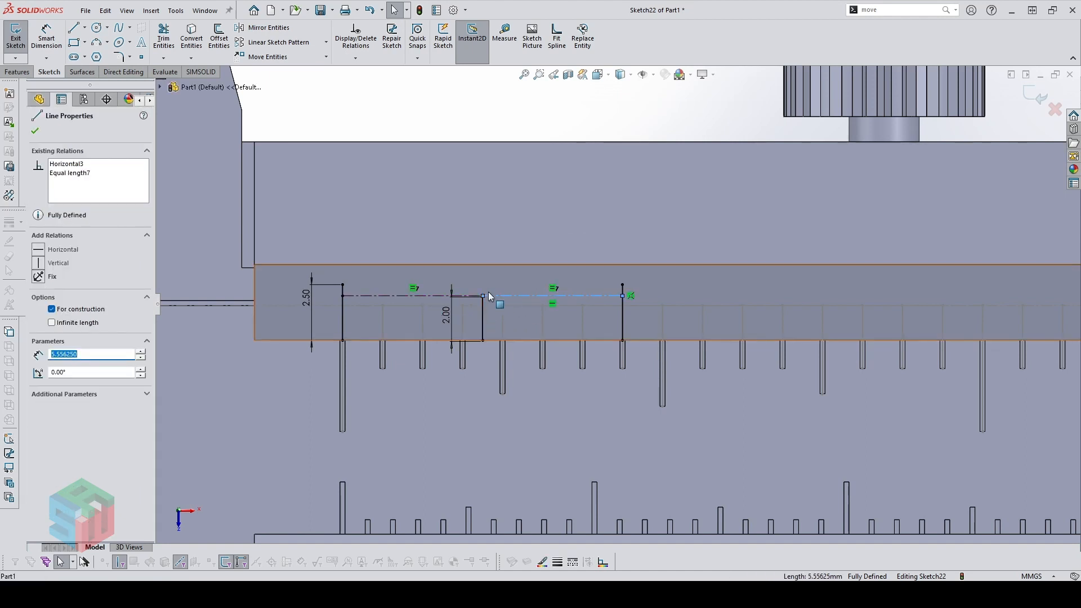
pyautogui.press('Escape')
# Sketch a vertical line about 1.58 mm long on the bevel's lower edge, just beside the first 2.5 mm line toward the middle line
pyautogui.scroll(-2, 505, 305)
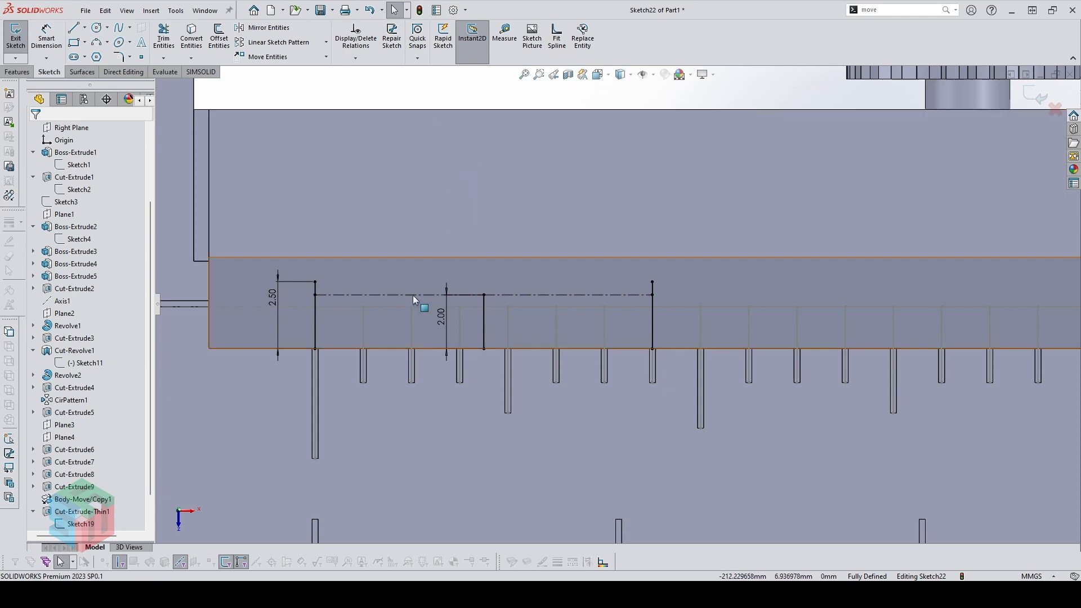
pyautogui.press('l')
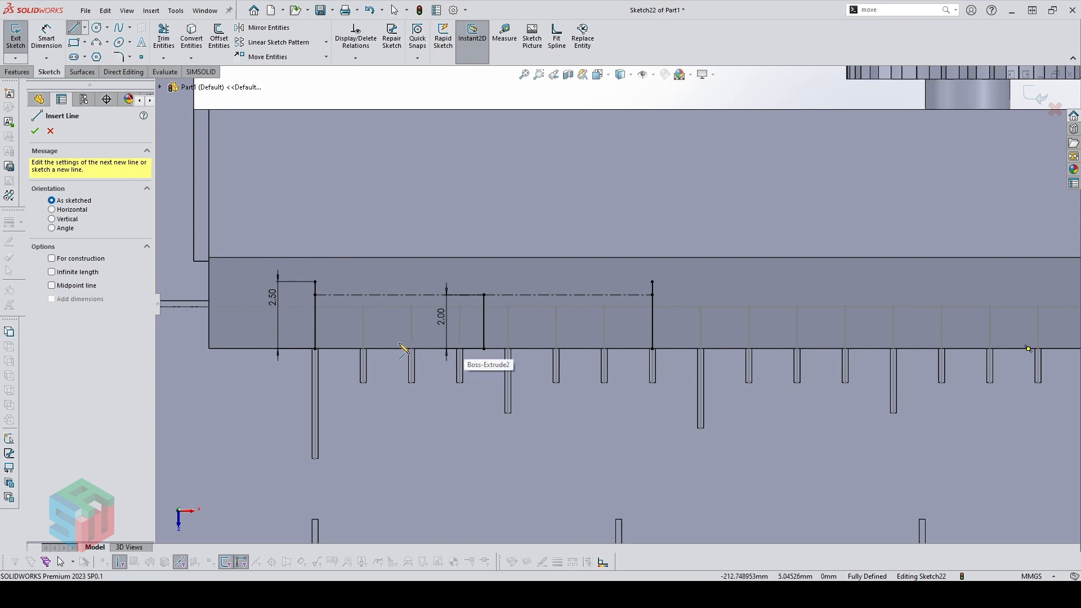
pyautogui.press('Escape')
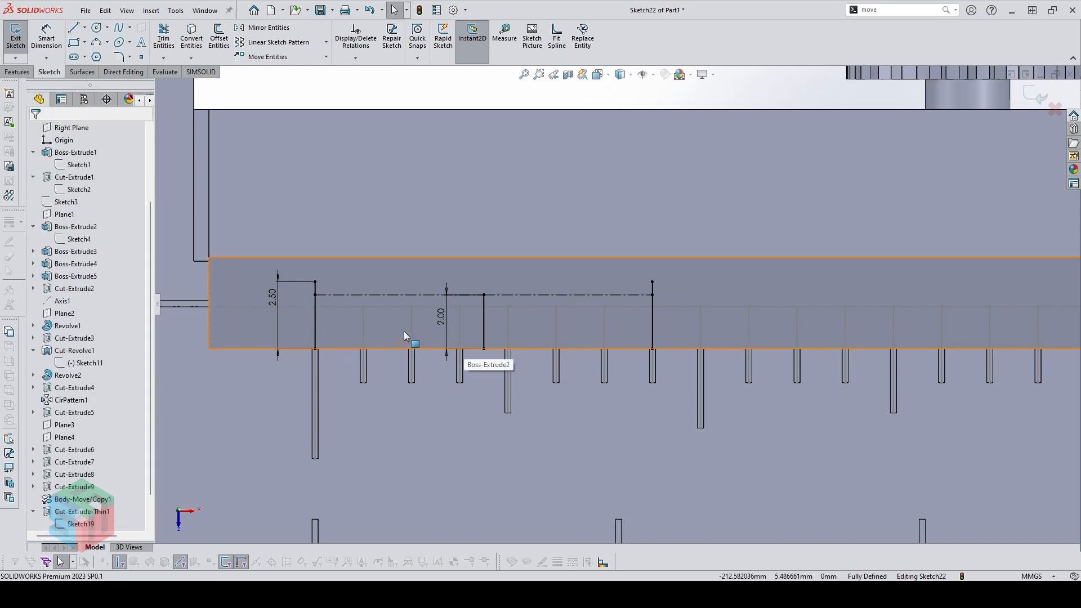
pyautogui.press('l')
pyautogui.moveTo(338, 306); pyautogui.dragTo(339, 349)
pyautogui.press('Escape')
# Set the length of the short vertical line beside the first 2.5 mm line to 1.5 mm
pyautogui.click(338, 325)
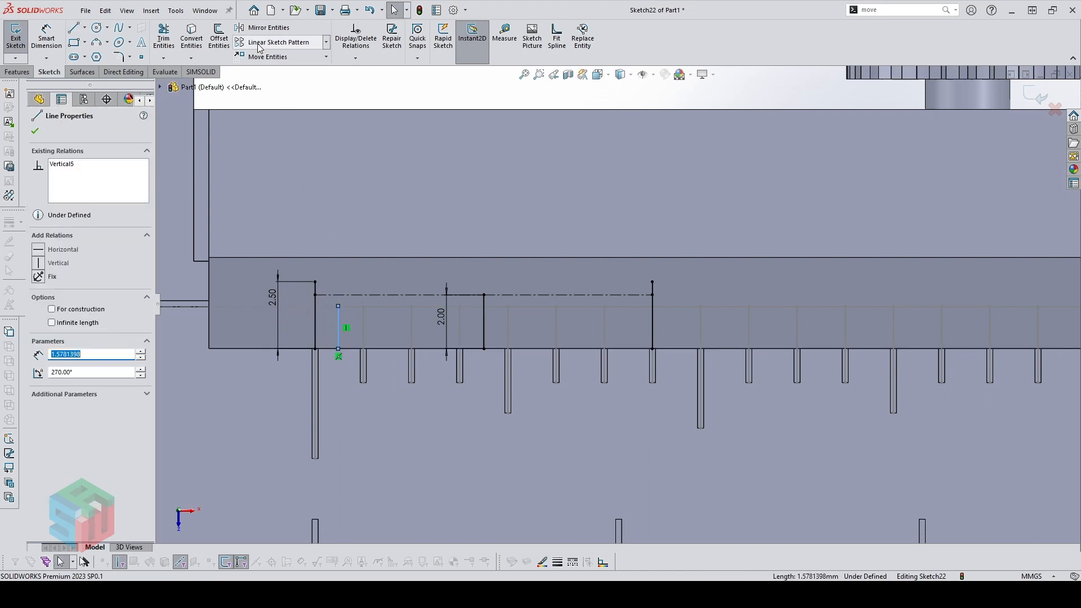
pyautogui.press('d')
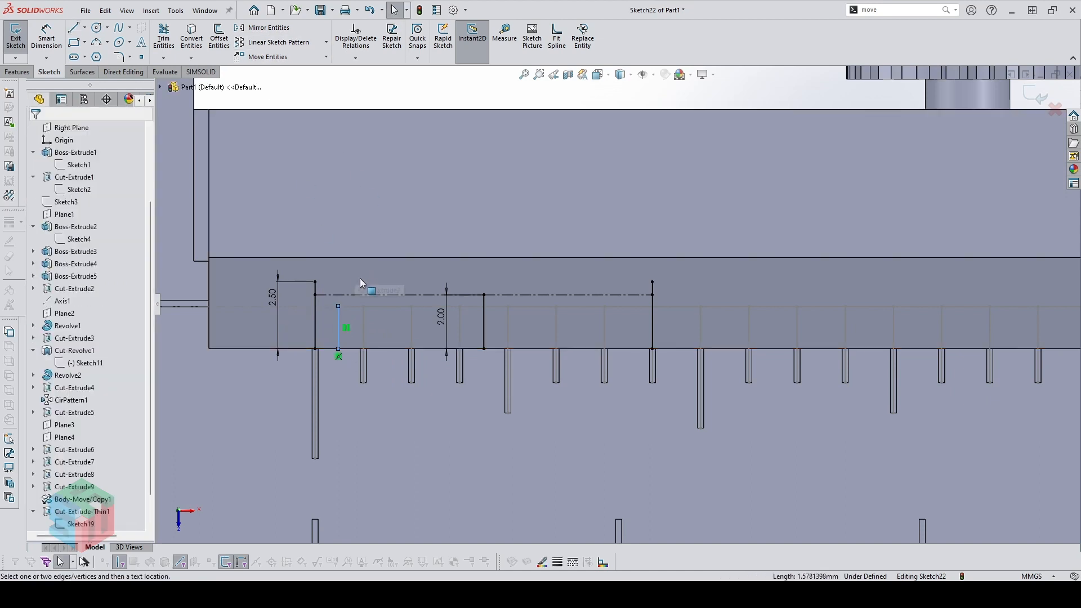
pyautogui.click(306, 314)
pyautogui.press('Return')
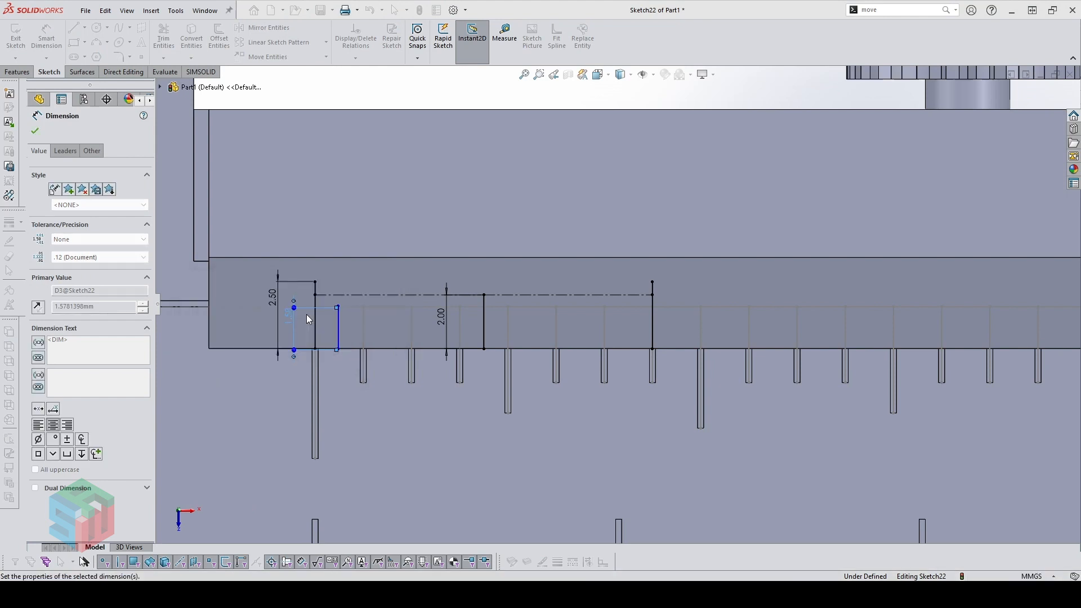
pyautogui.press('Escape')
pyautogui.click(286, 43)
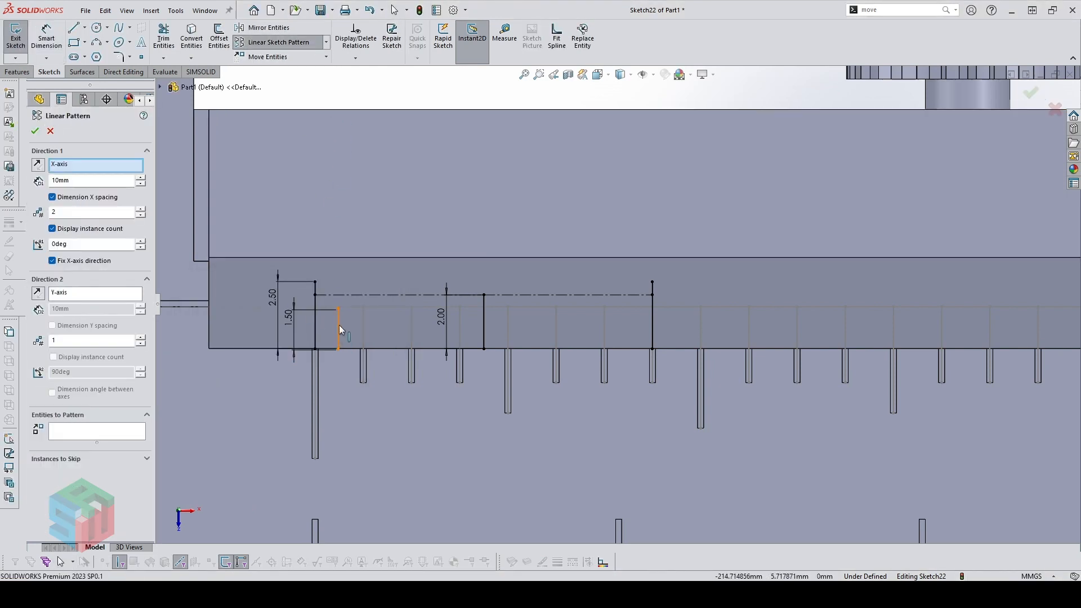
pyautogui.click(339, 326)
pyautogui.press('Escape')
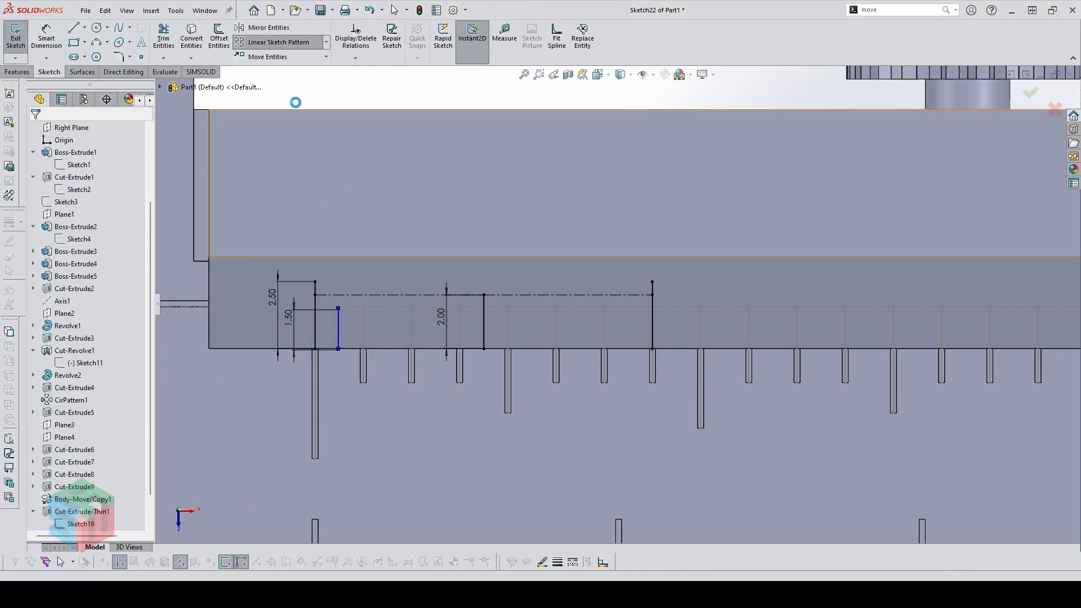
# Pattern the 1.5 mm line linearly along the X-axis with 3 instances, without a spacing dimension
pyautogui.click(338, 327)
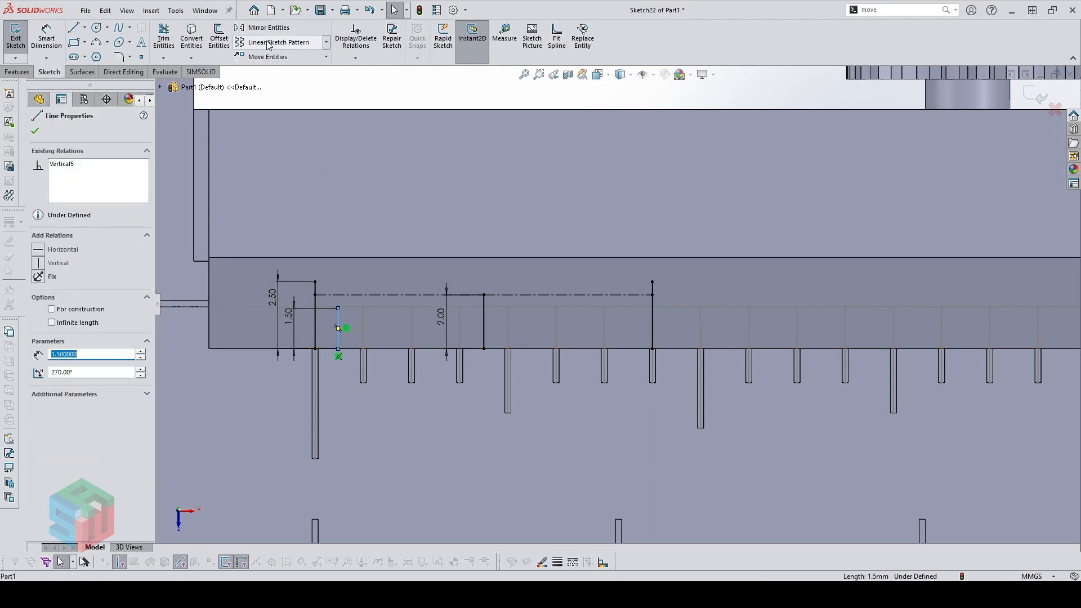
pyautogui.click(278, 42)
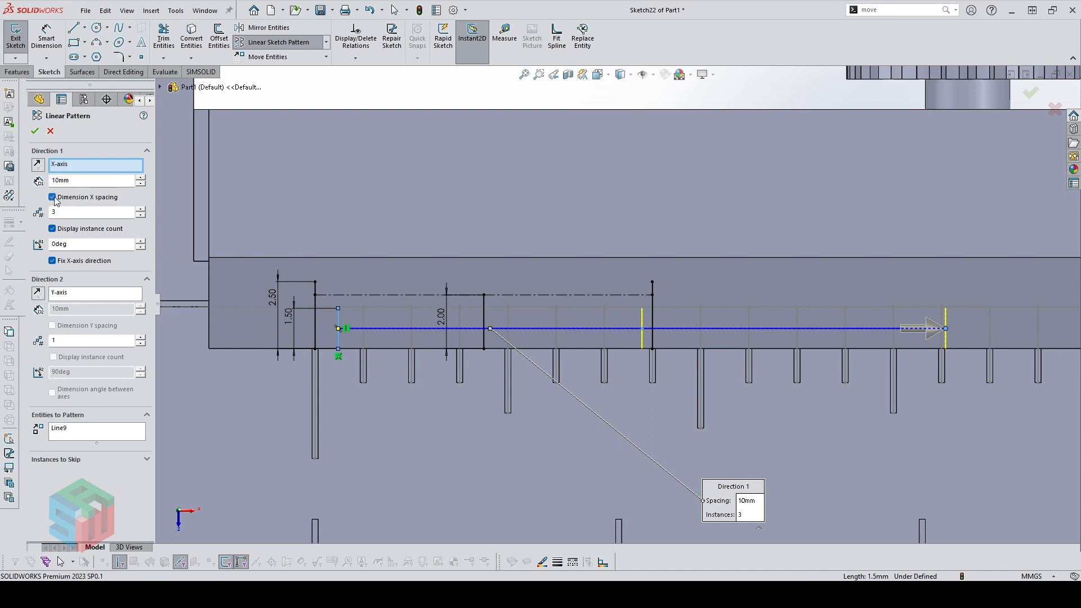
pyautogui.click(35, 131)
pyautogui.scroll(3, 620, 270)
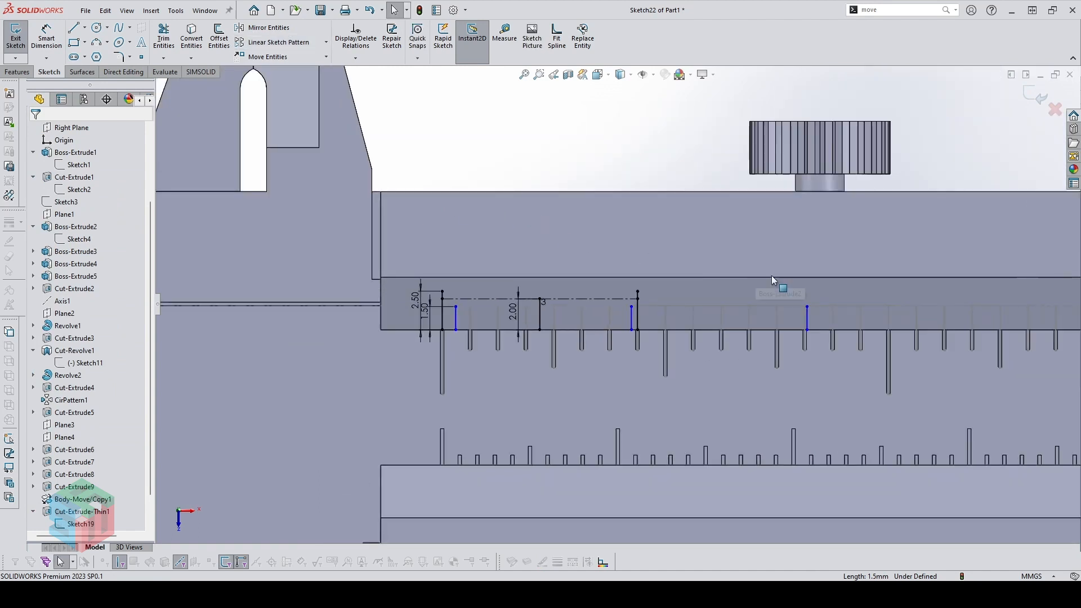
# Reposition the patterned short lines so all three lie between the first 2.5 mm line and the middle 2 mm line
pyautogui.click(572, 327)
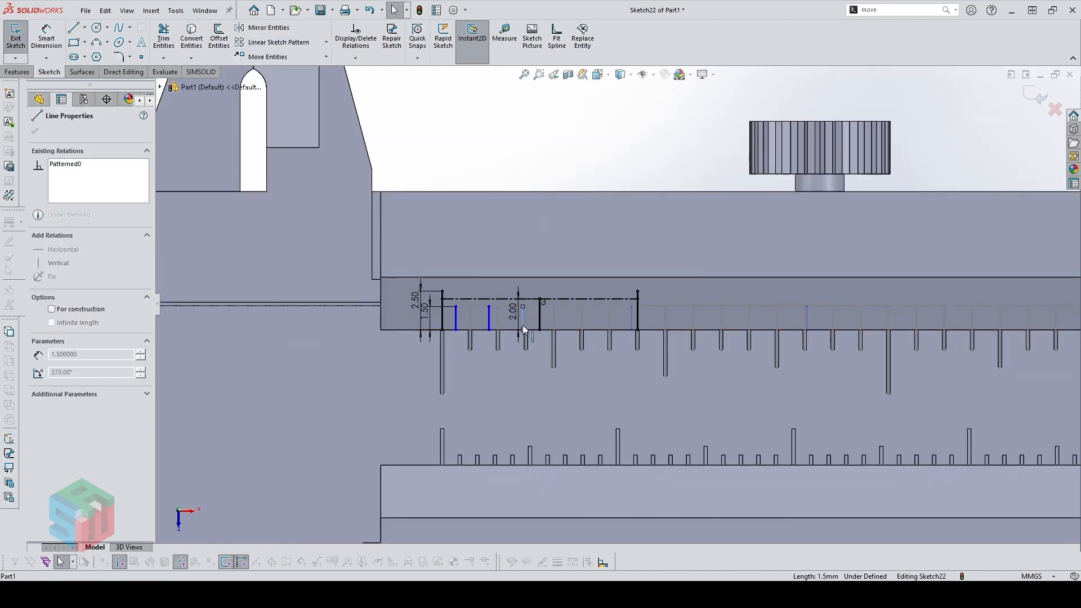
pyautogui.moveTo(523, 326); pyautogui.dragTo(519, 324)
pyautogui.scroll(-3, 518, 320)
pyautogui.click(529, 148)
pyautogui.scroll(2, 531, 144)
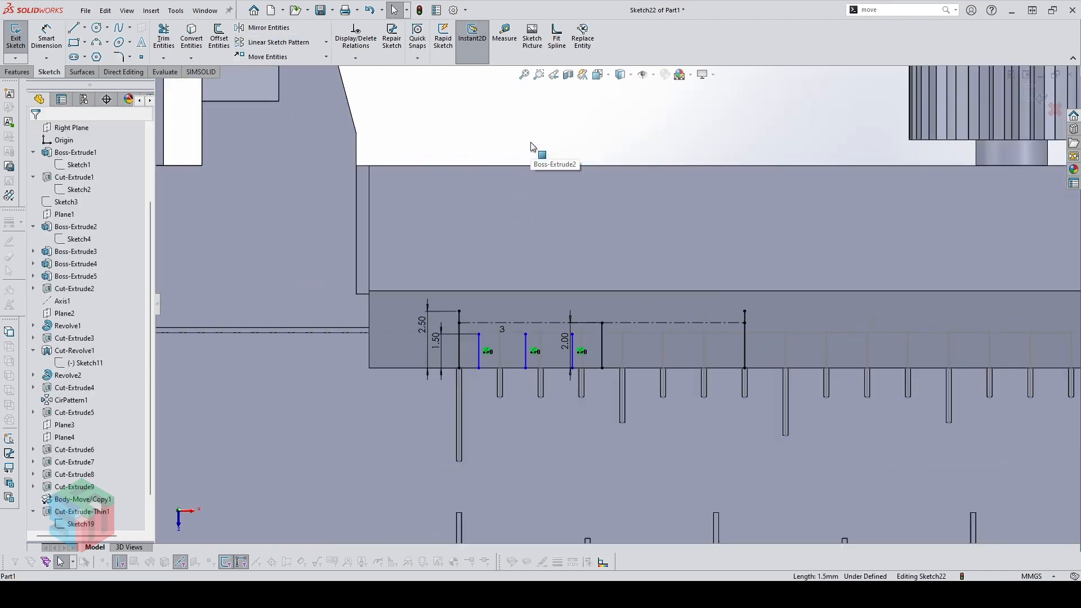
# Sketch a chain of four construction line segments from the first 2.5 mm line across to the middle 2 mm line
pyautogui.moveTo(596, 191); pyautogui.dragTo(555, 234, button='right')
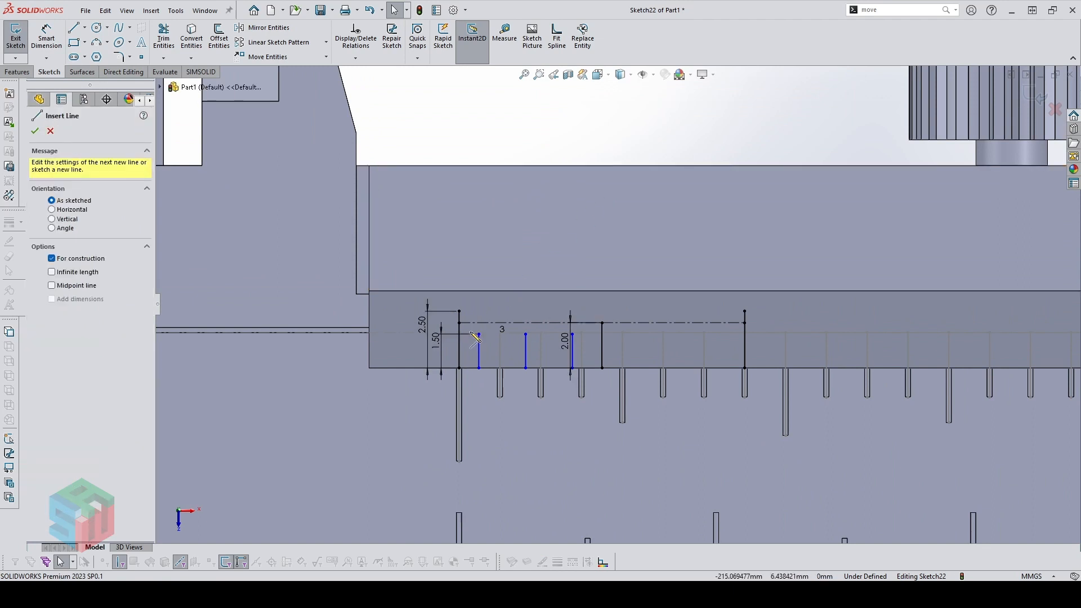
pyautogui.click(459, 339)
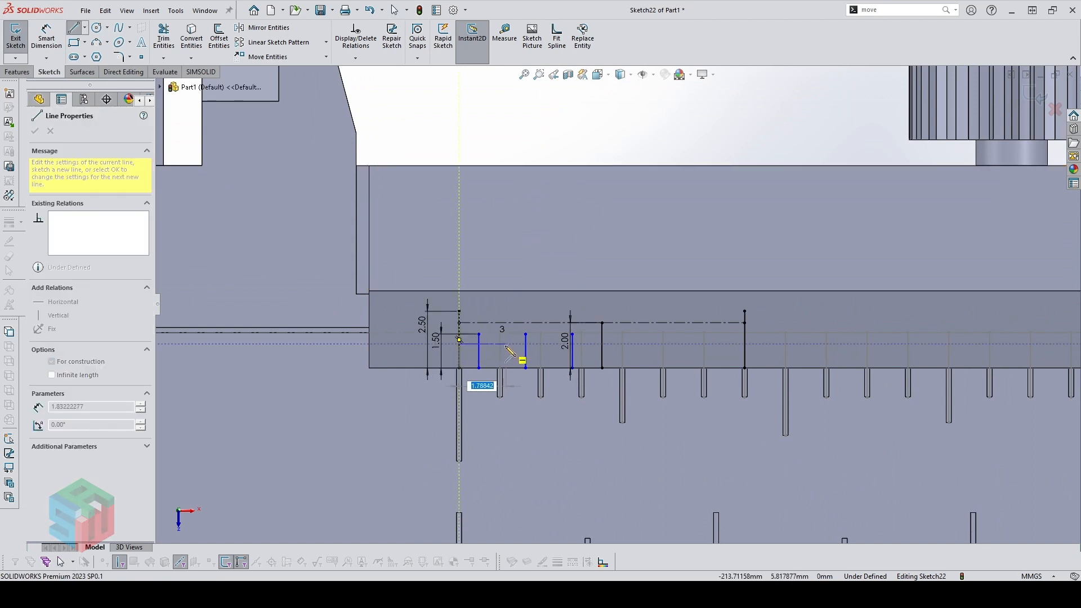
pyautogui.click(505, 344)
pyautogui.click(539, 344)
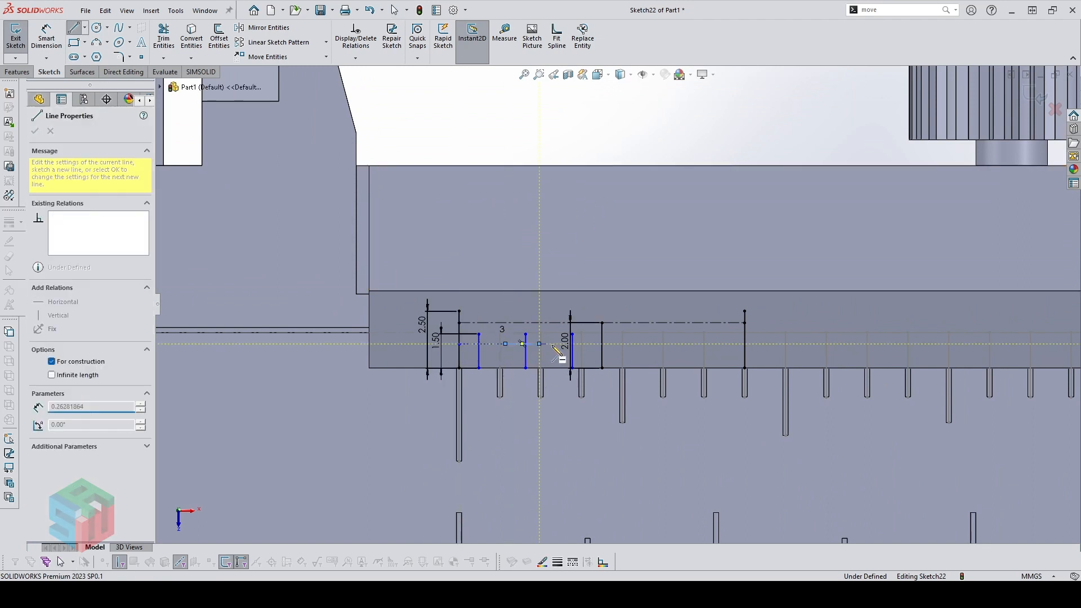
pyautogui.click(580, 344)
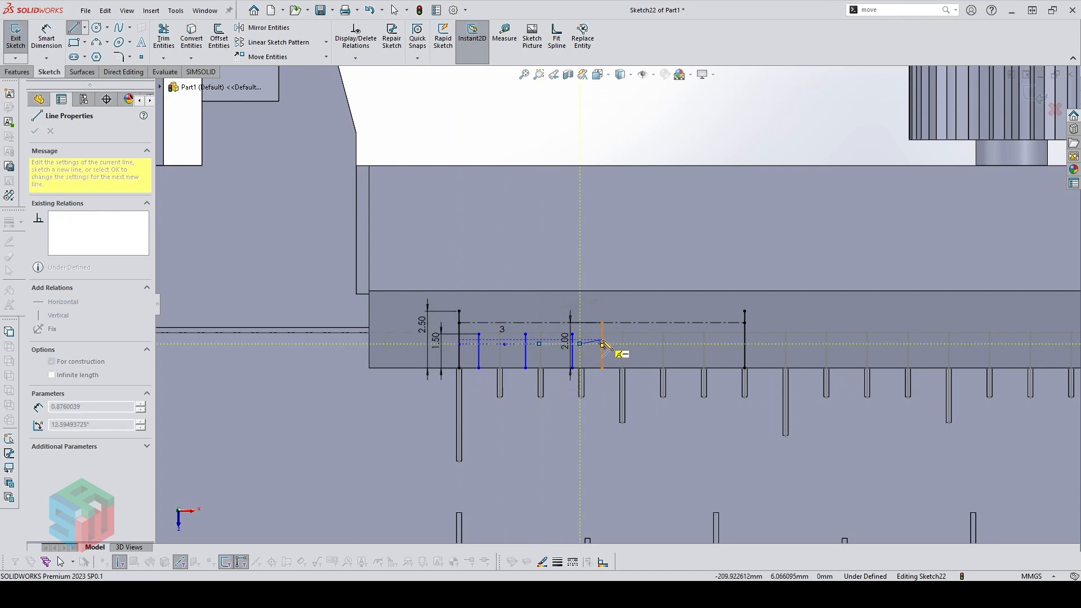
pyautogui.click(602, 340)
pyautogui.scroll(-2, 600, 349)
pyautogui.press('Escape')
# Make the construction segment ending at the middle 2 mm line horizontal
pyautogui.click(589, 331)
pyautogui.click(614, 291)
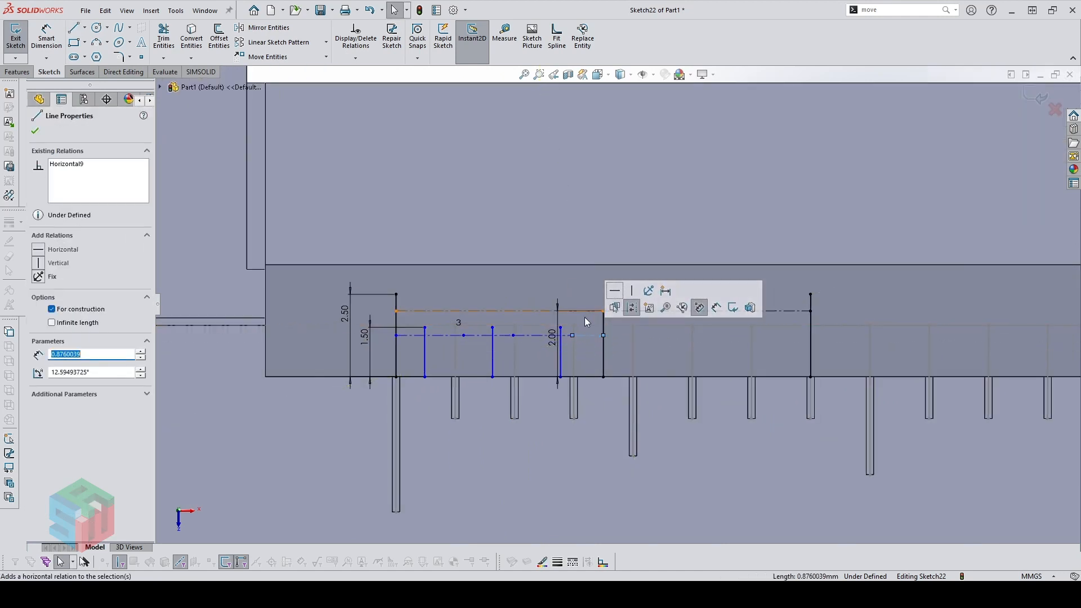
pyautogui.press('Escape')
# Make all four construction segments of the chain equal in length
pyautogui.scroll(-2, 521, 346)
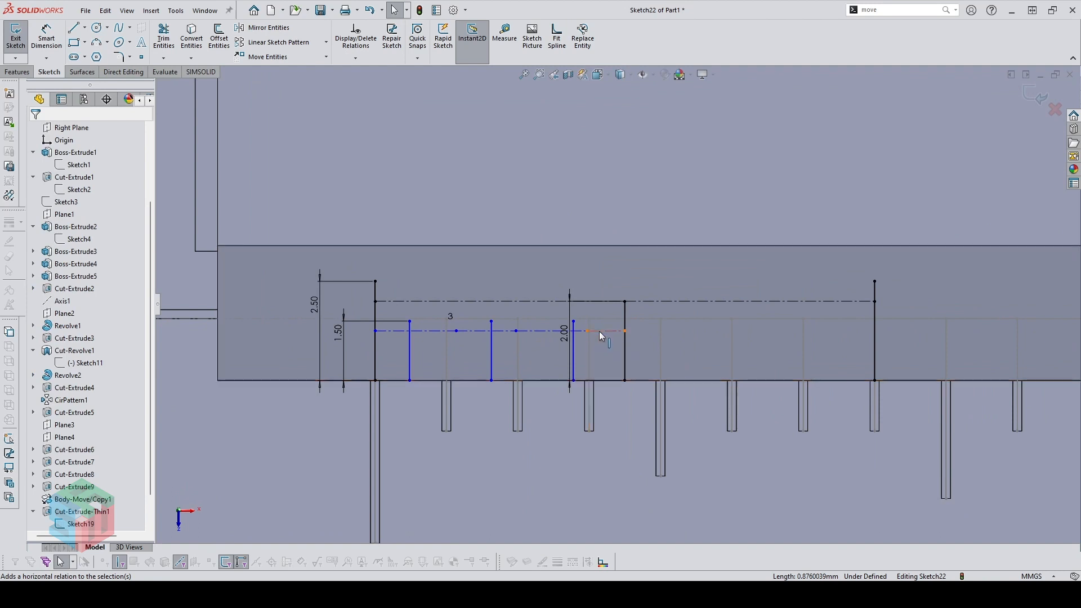
pyautogui.click(600, 332)
pyautogui.keyDown('ctrl'); pyautogui.click(502, 331); pyautogui.keyUp('ctrl')
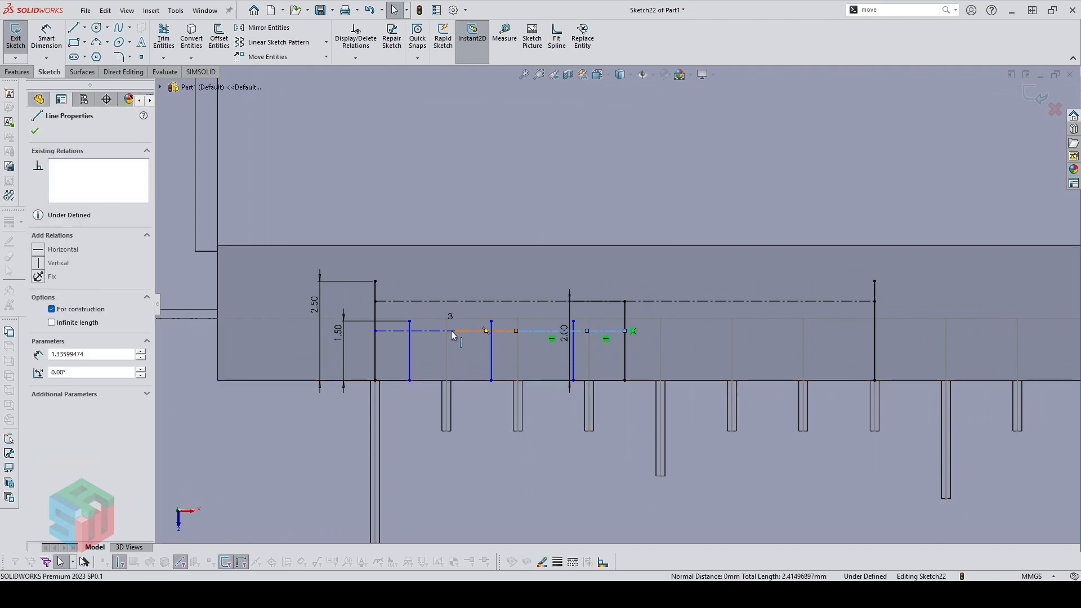
pyautogui.keyDown('ctrl'); pyautogui.click(449, 331); pyautogui.keyUp('ctrl')
pyautogui.keyDown('ctrl'); pyautogui.click(415, 330); pyautogui.keyUp('ctrl')
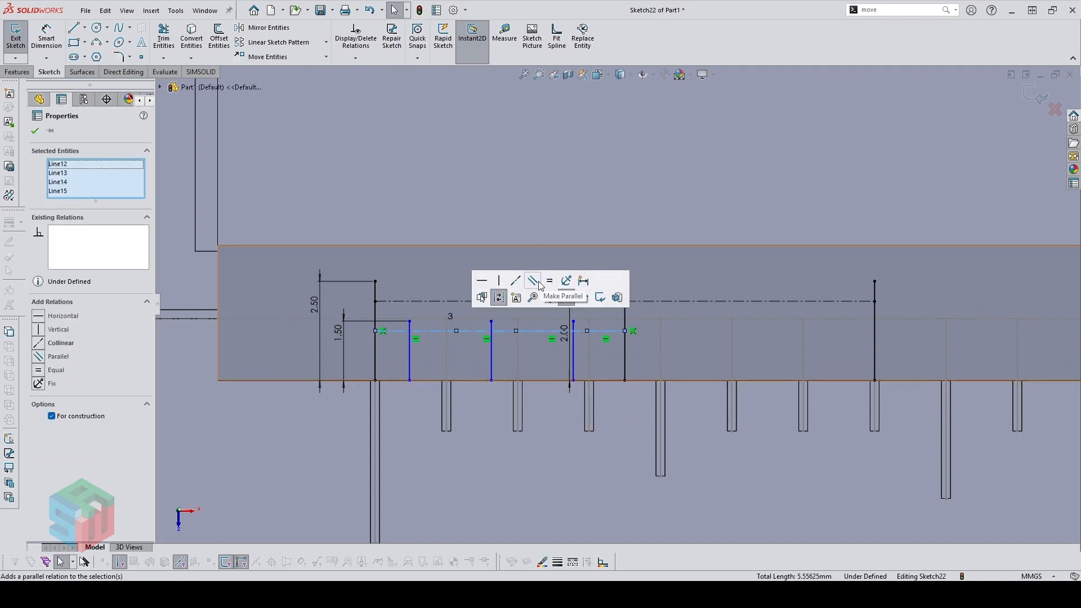
pyautogui.click(540, 286)
# Make the upper endpoint of the original 1.5 mm line coincident with the first joint of the construction chain
pyautogui.scroll(-2, 424, 326)
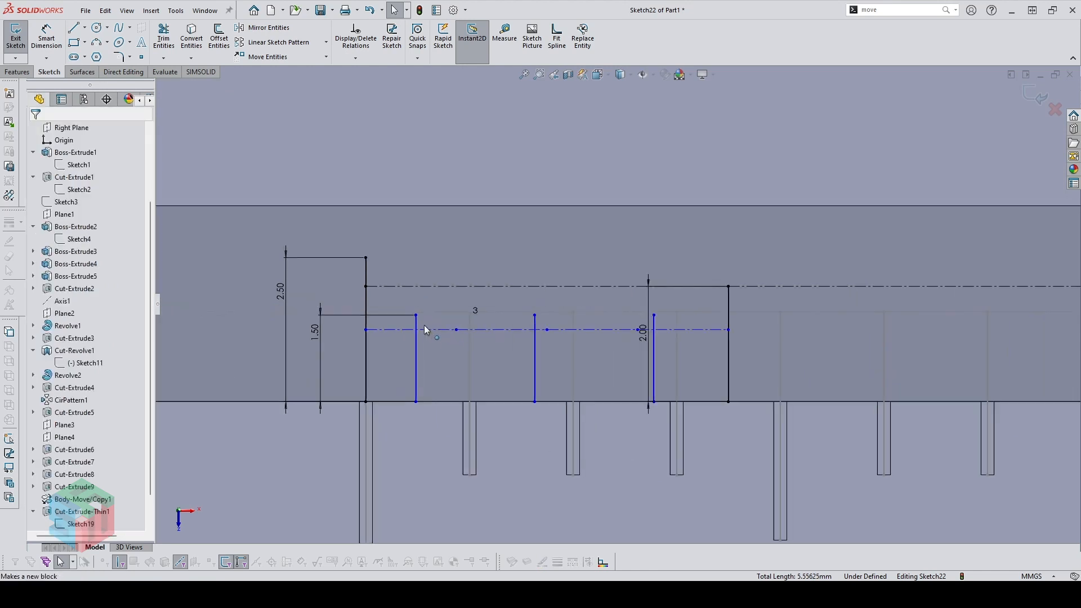
pyautogui.click(417, 316)
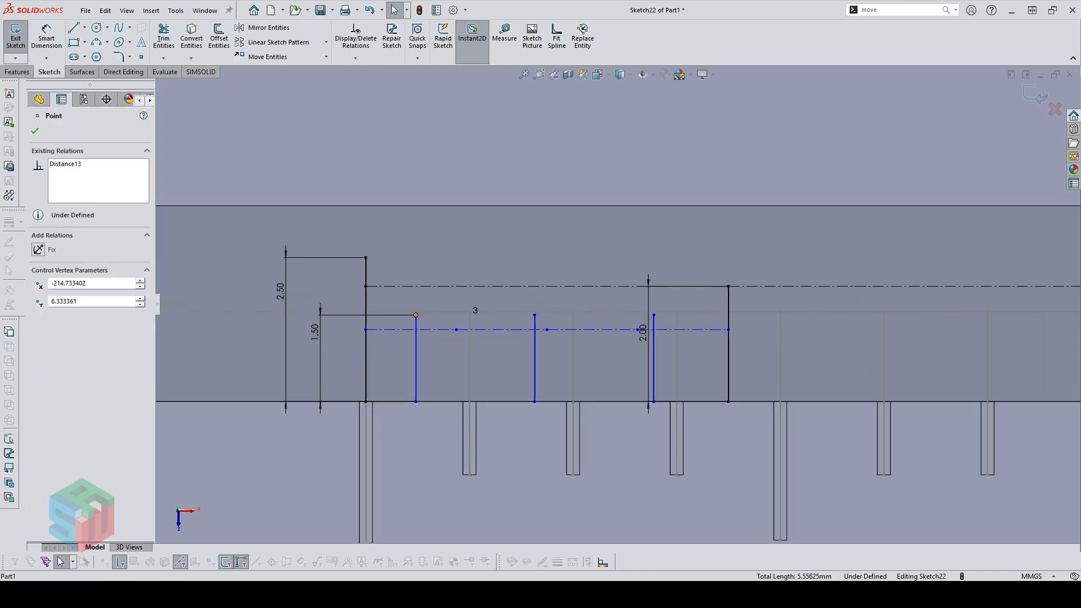
pyautogui.keyDown('ctrl'); pyautogui.click(456, 330); pyautogui.keyUp('ctrl')
pyautogui.click(524, 278)
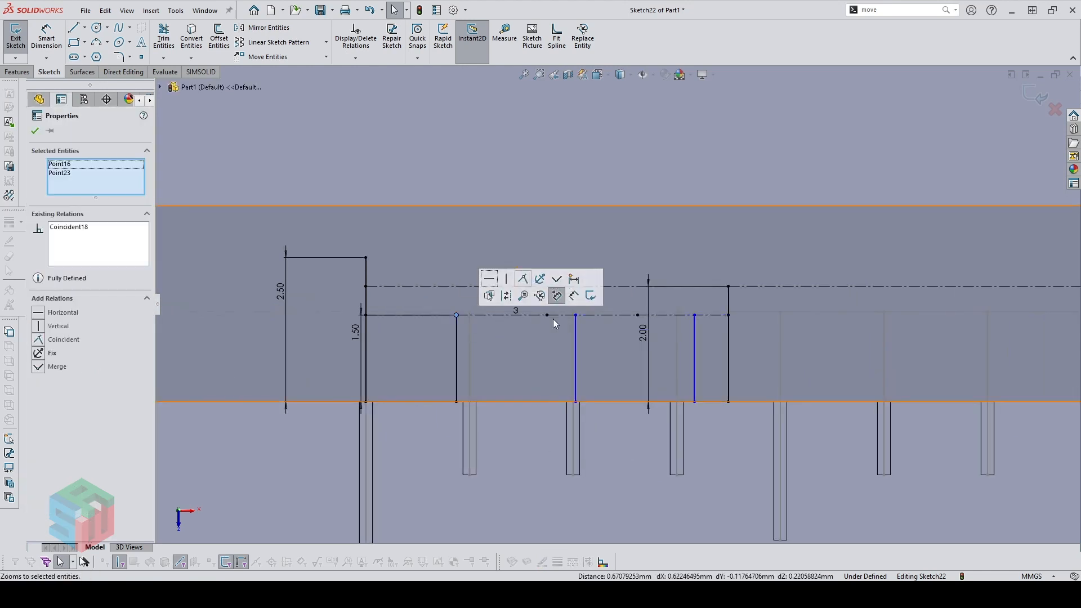
pyautogui.press('Escape')
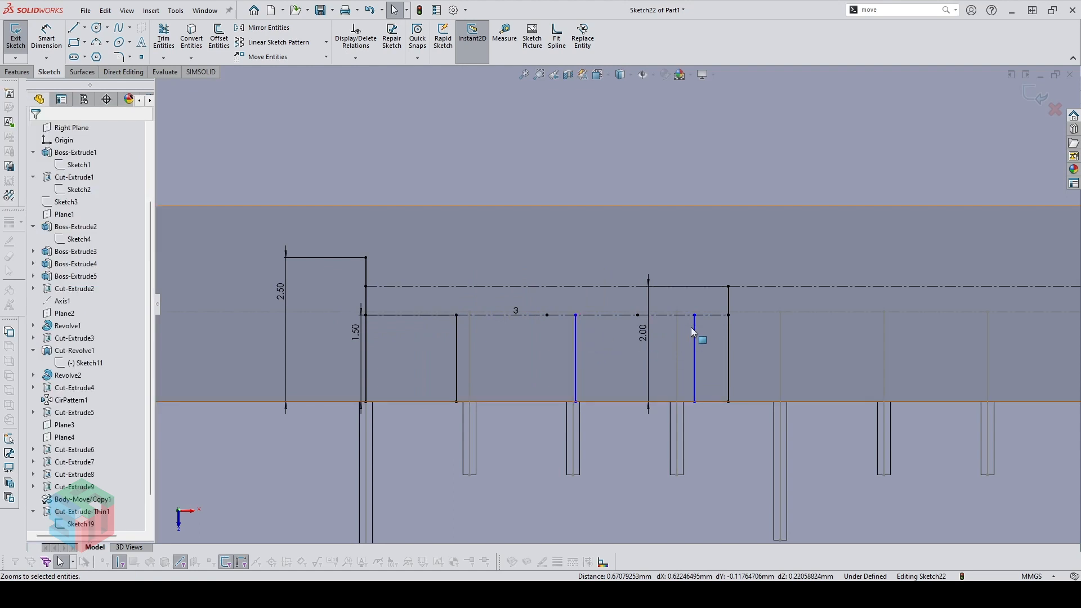
# Snap the upper endpoint of the last patterned line onto the third joint of the construction chain
pyautogui.moveTo(694, 315); pyautogui.dragTo(641, 319)
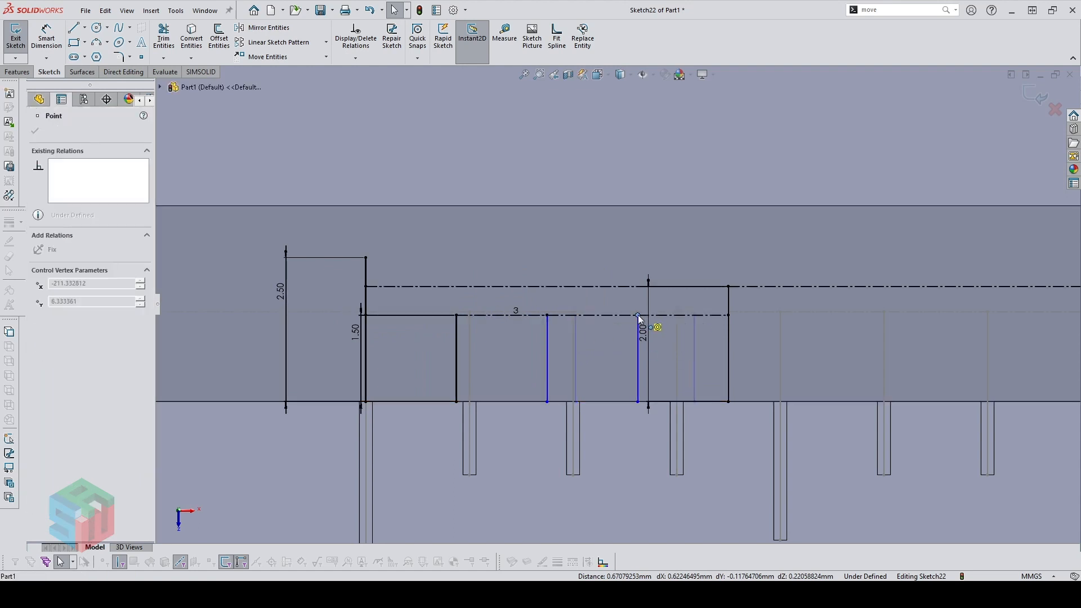
pyautogui.click(578, 154)
pyautogui.scroll(2, 539, 330)
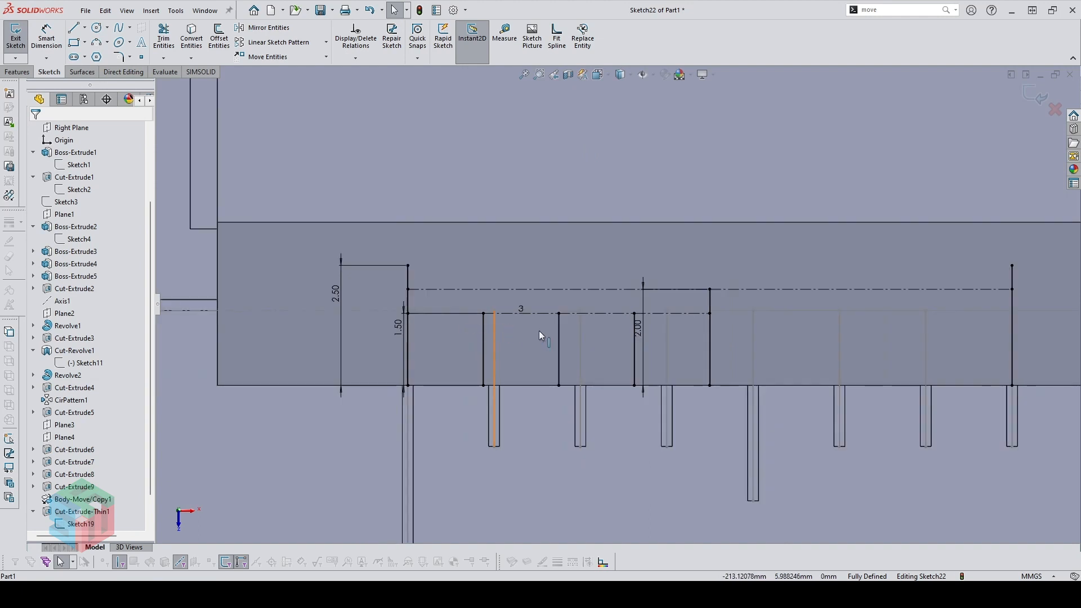
# Move the 2 mm dimension to the other side of the middle line, clear of the short lines
pyautogui.scroll(2, 724, 346)
pyautogui.scroll(-2, 737, 322)
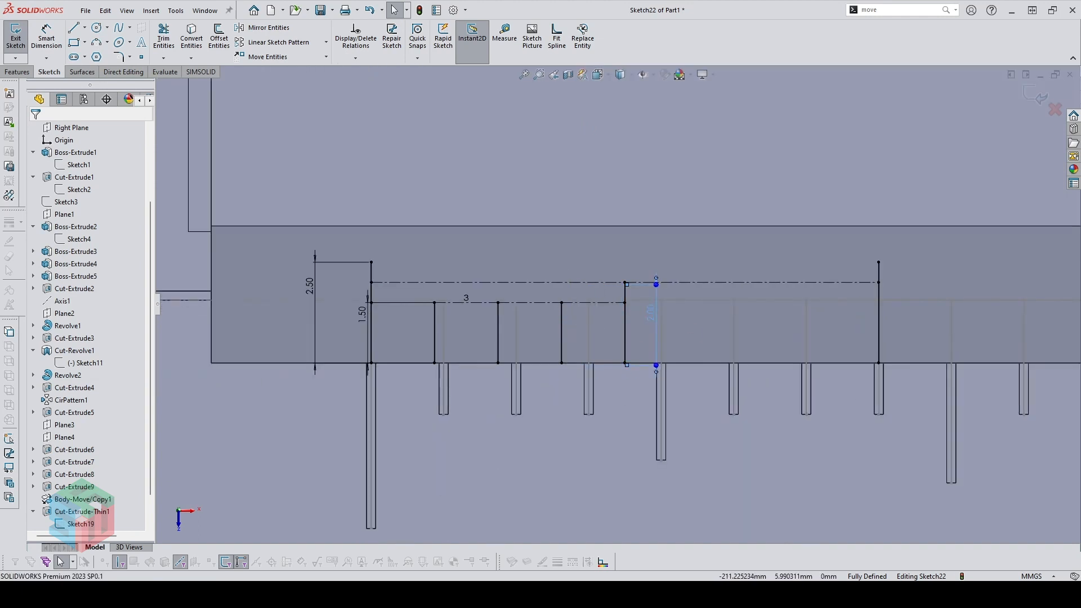
pyautogui.click(585, 128)
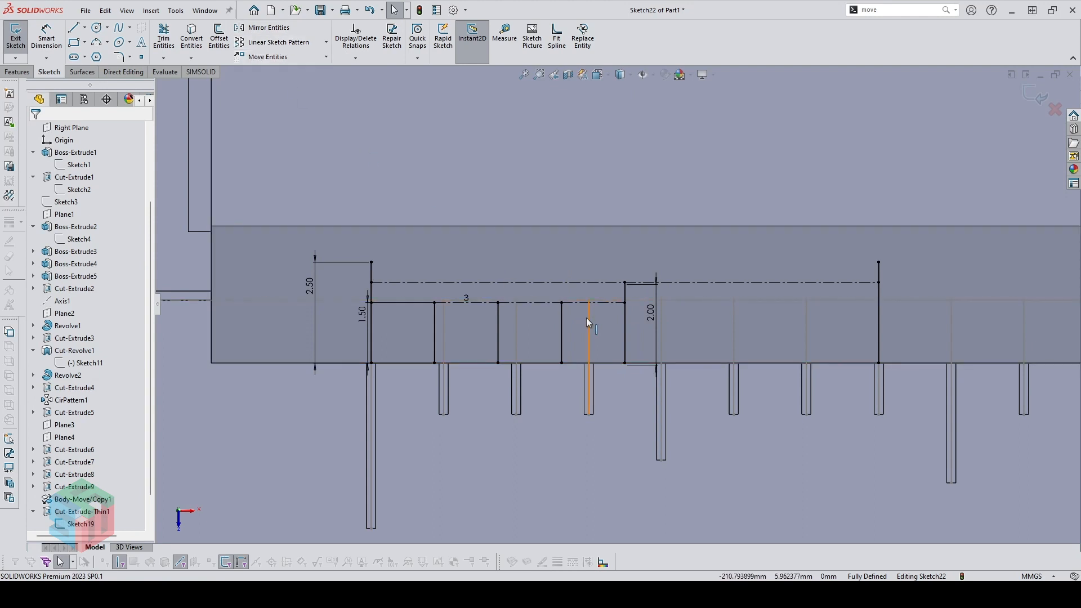
# Mirror the three 1.5 mm lines about the middle 2 mm vertical line
pyautogui.click(562, 317)
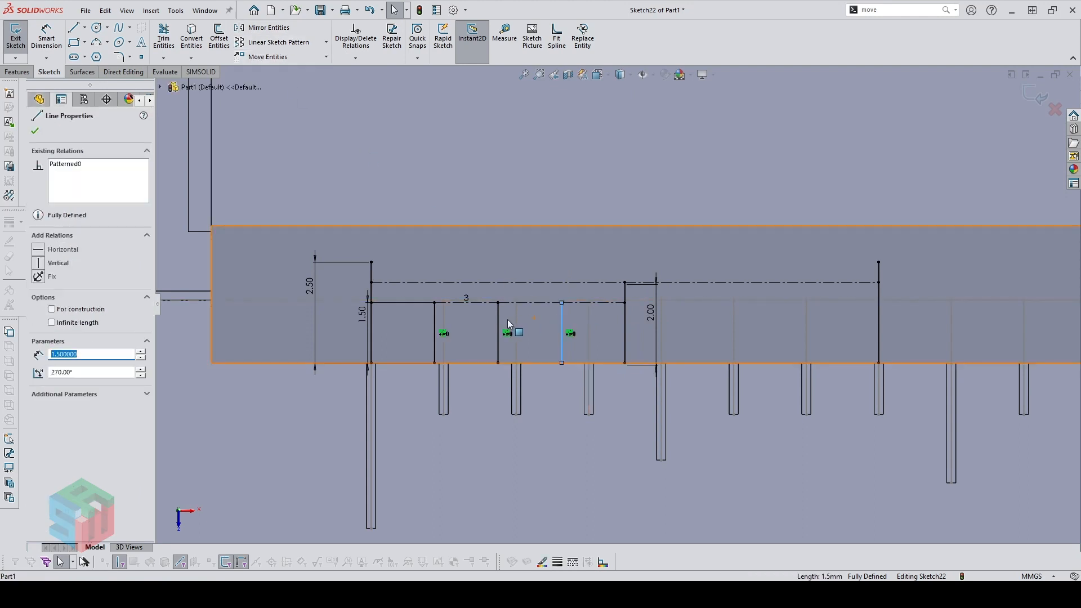
pyautogui.keyDown('ctrl'); pyautogui.click(434, 313); pyautogui.keyUp('ctrl')
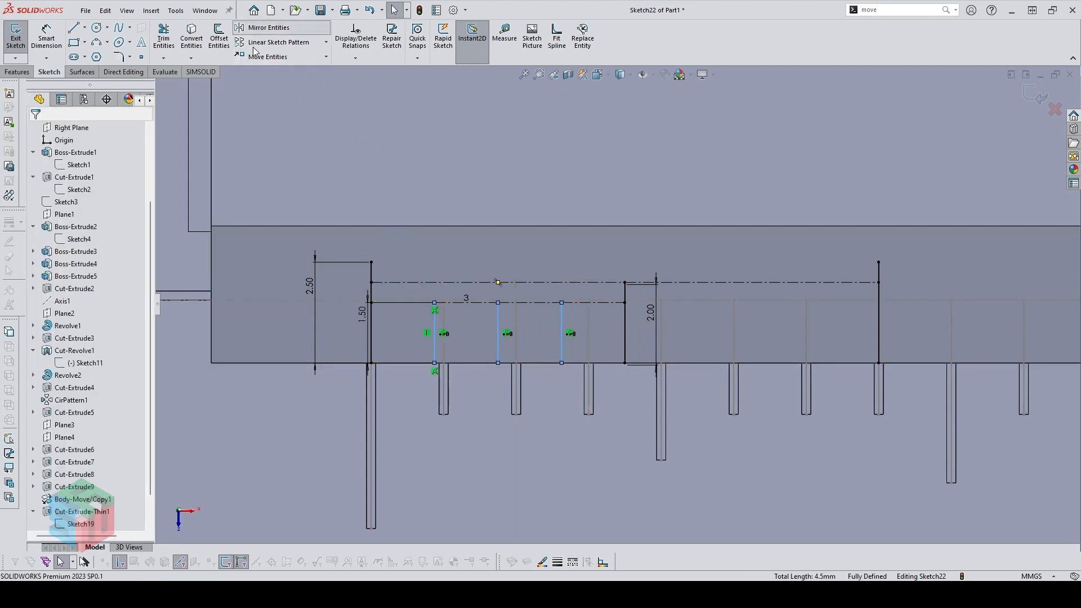
pyautogui.click(269, 28)
pyautogui.click(125, 282)
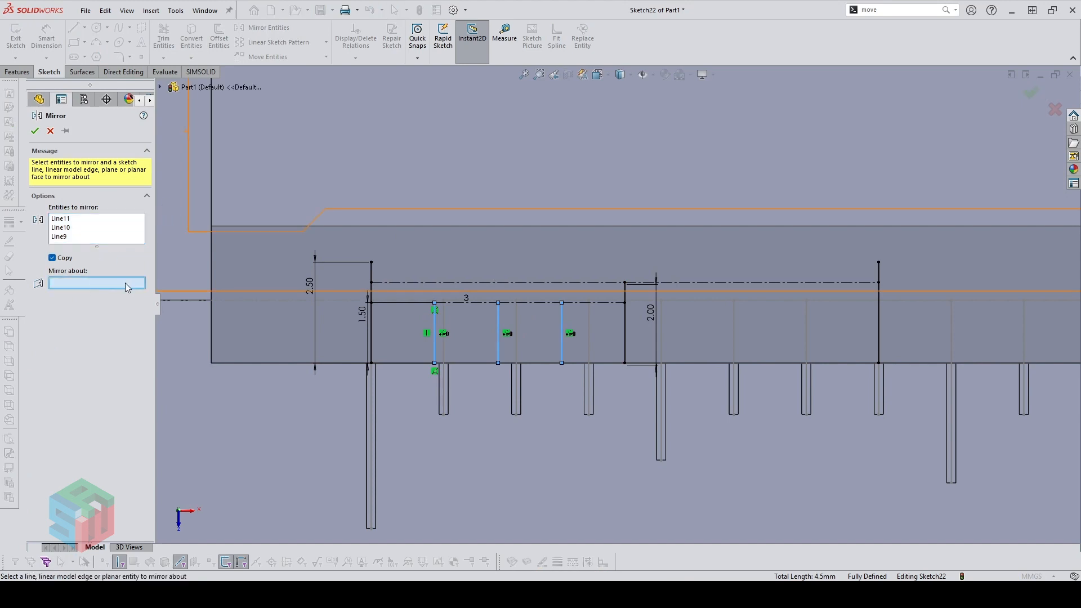
pyautogui.click(626, 325)
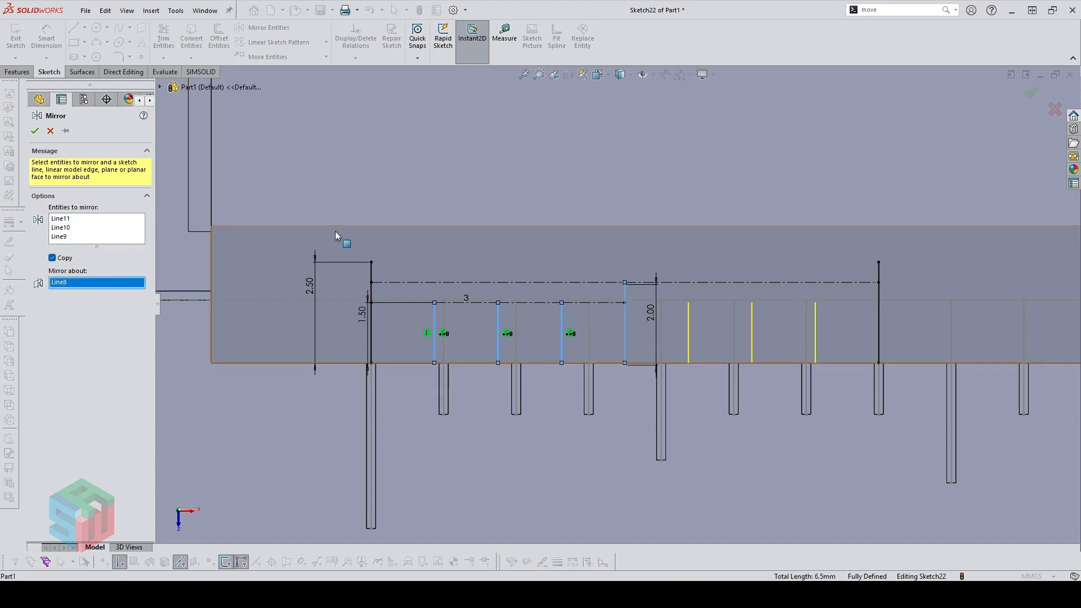
pyautogui.click(35, 134)
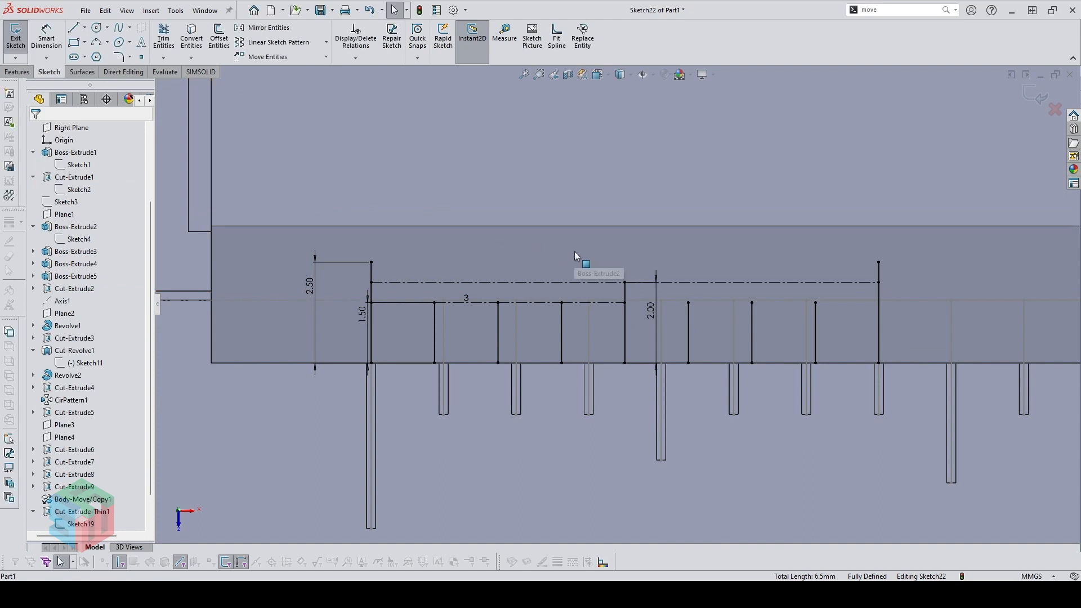
# Cut the vernier tick lines into the slider body only, blind 0.2 mm deep, as a mid-plane thin feature 0.2 mm wide
pyautogui.scroll(2, 800, 222)
pyautogui.scroll(-1, 828, 212)
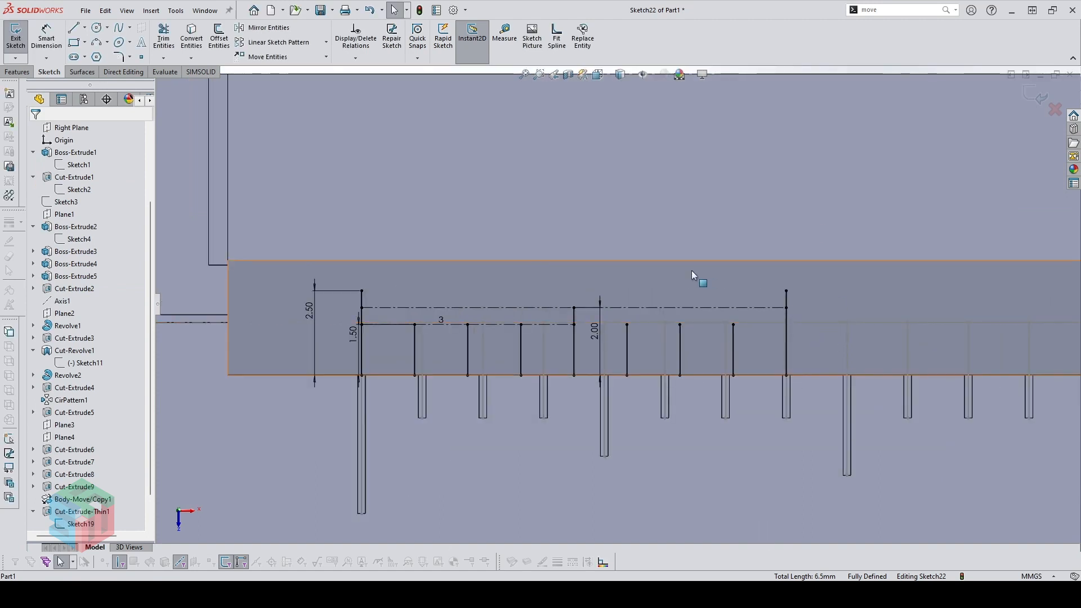
pyautogui.click(17, 72)
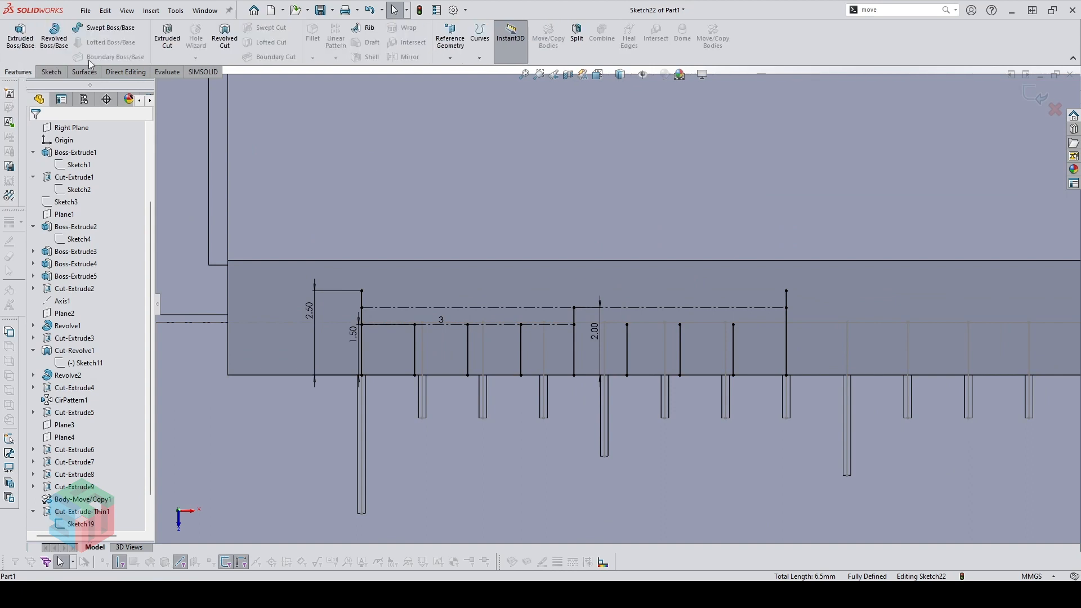
pyautogui.click(166, 37)
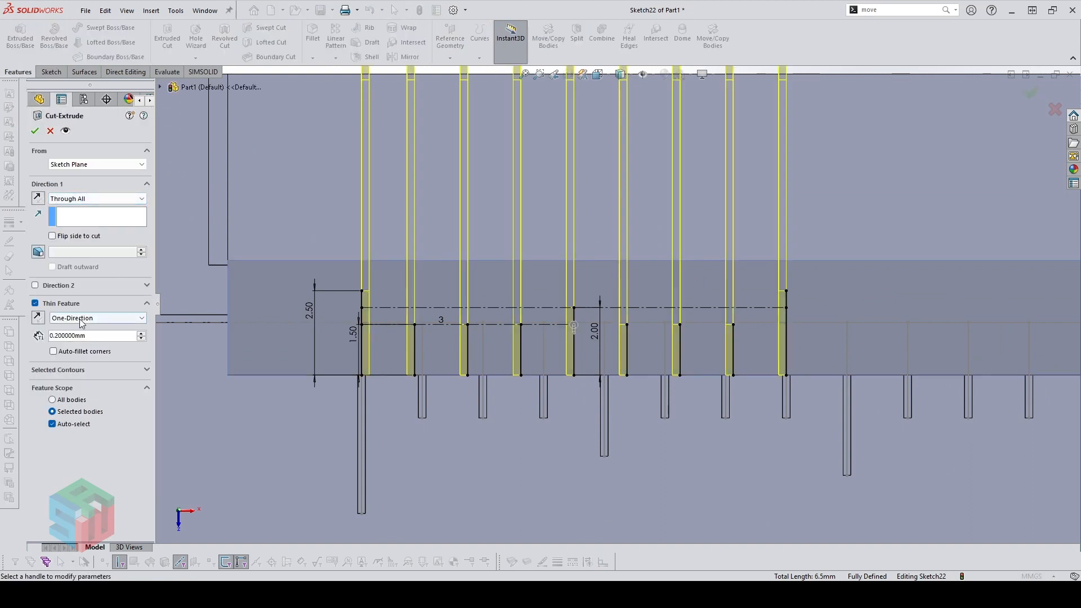
pyautogui.click(82, 319)
pyautogui.click(79, 345)
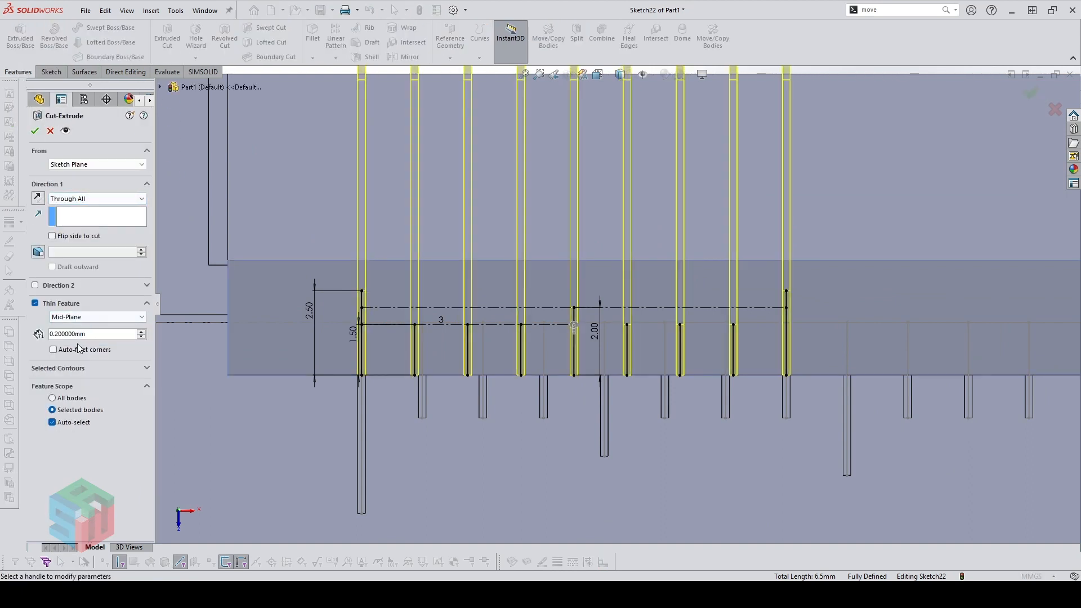
pyautogui.click(70, 200)
pyautogui.click(65, 223)
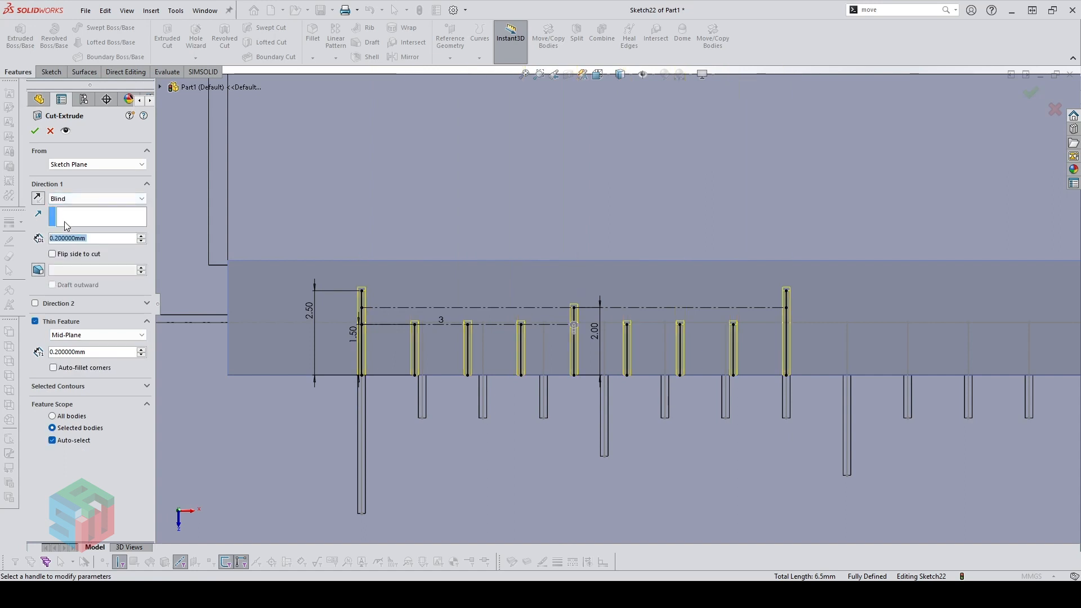
pyautogui.click(52, 440)
pyautogui.click(279, 207)
pyautogui.click(34, 132)
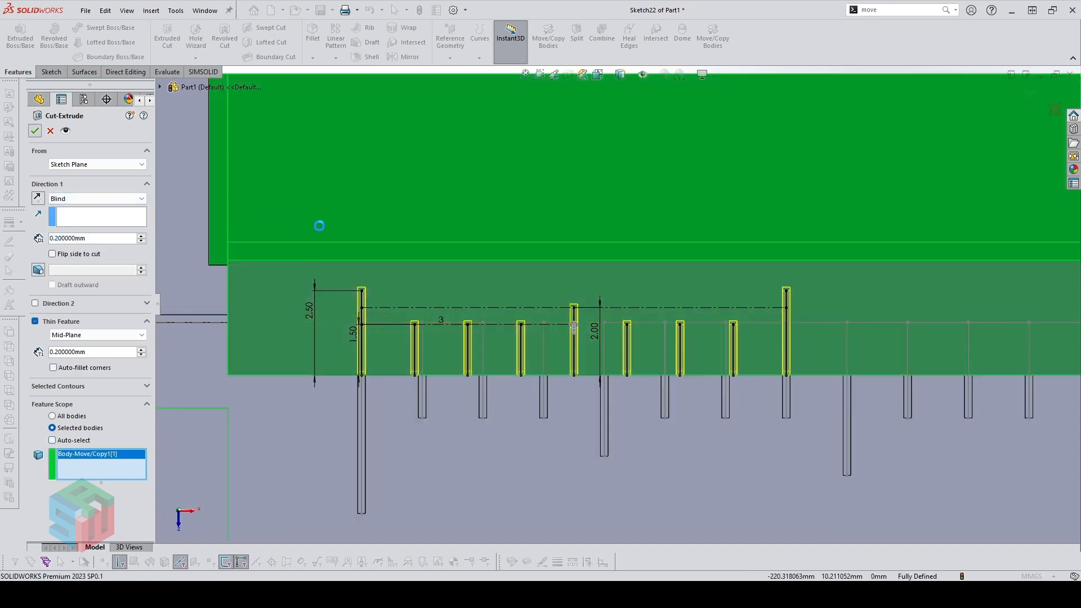
# Start a sketch on the slider's lower bevel face and draw a vertical line about 2.29 mm long from its upper edge
pyautogui.scroll(2, 420, 245)
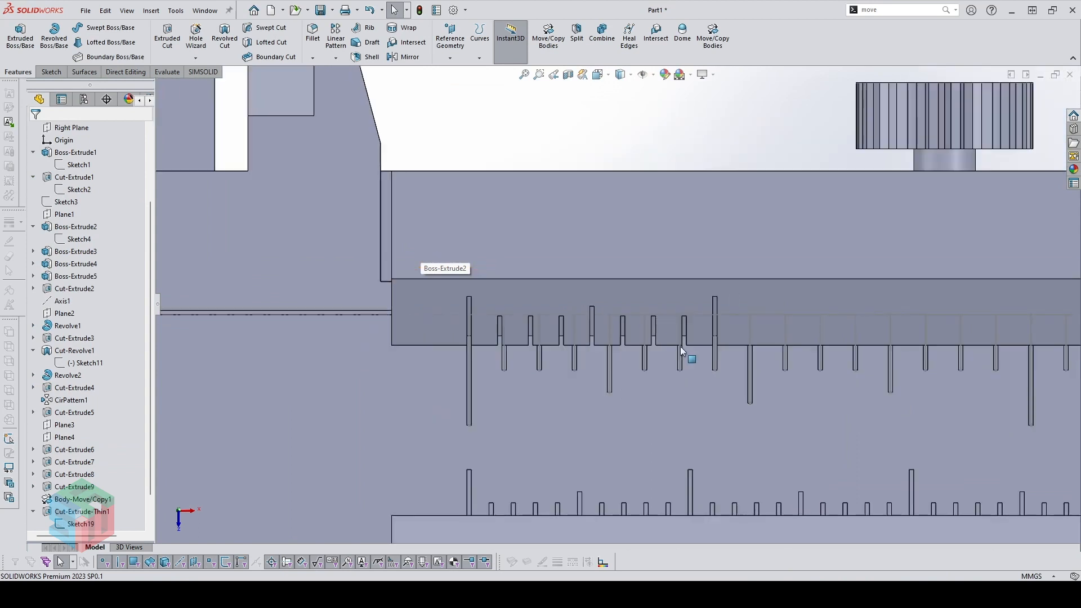
pyautogui.scroll(-1, 680, 347)
pyautogui.scroll(5, 860, 425)
pyautogui.scroll(-2, 866, 434)
pyautogui.click(474, 404)
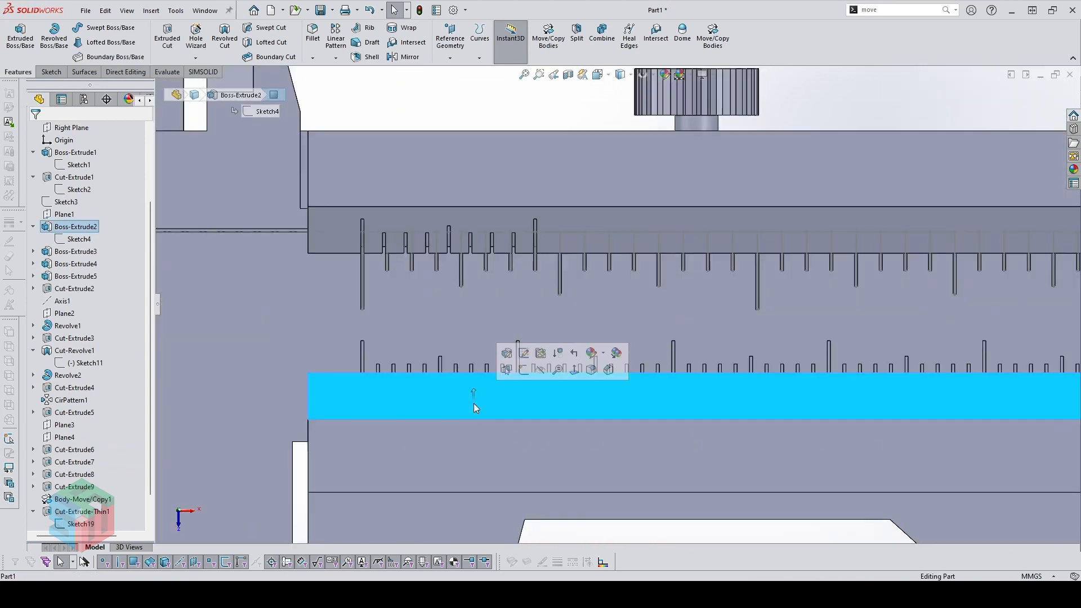
pyautogui.press('s')
pyautogui.scroll(-1, 437, 389)
pyautogui.press('l')
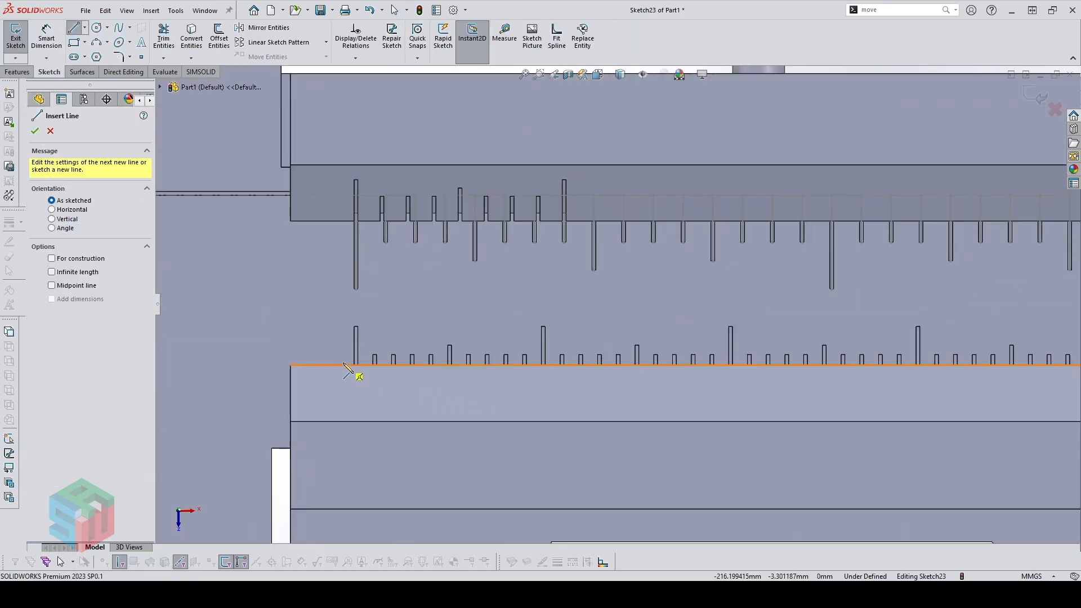
pyautogui.moveTo(343, 365); pyautogui.dragTo(342, 403)
# Dimension the vertical line on the lower bevel to 2.5 mm
pyautogui.press('d')
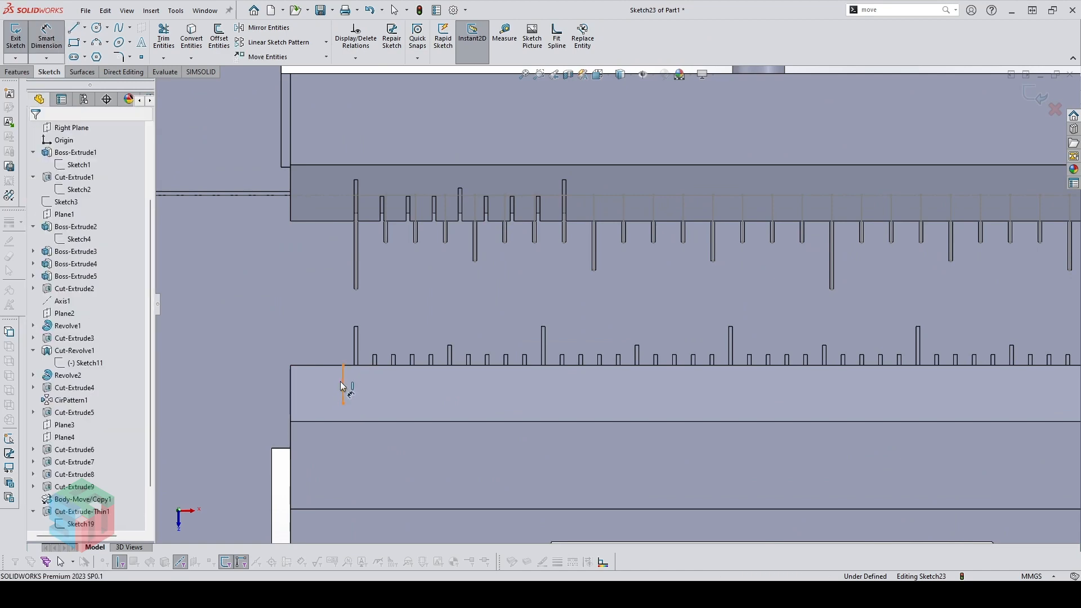
pyautogui.click(343, 384)
pyautogui.click(315, 375)
pyautogui.write('2.5')
pyautogui.press('Return')
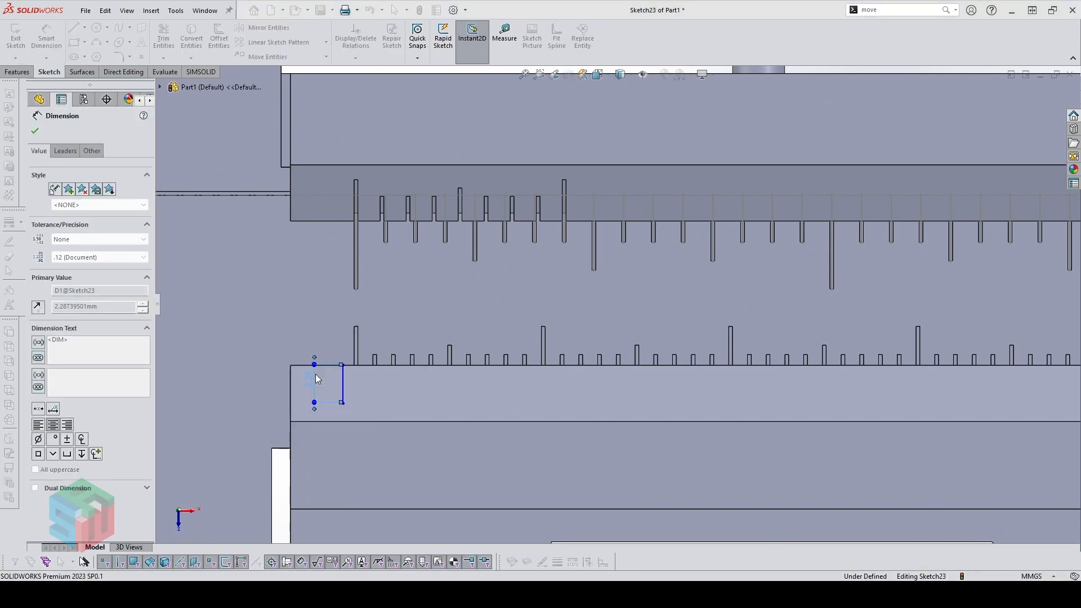
pyautogui.press('Escape')
# Show the sketch of Cut-Extrude-Thin3 and make the 2.5 mm line collinear with its first graduation line
pyautogui.scroll(-2, 101, 407)
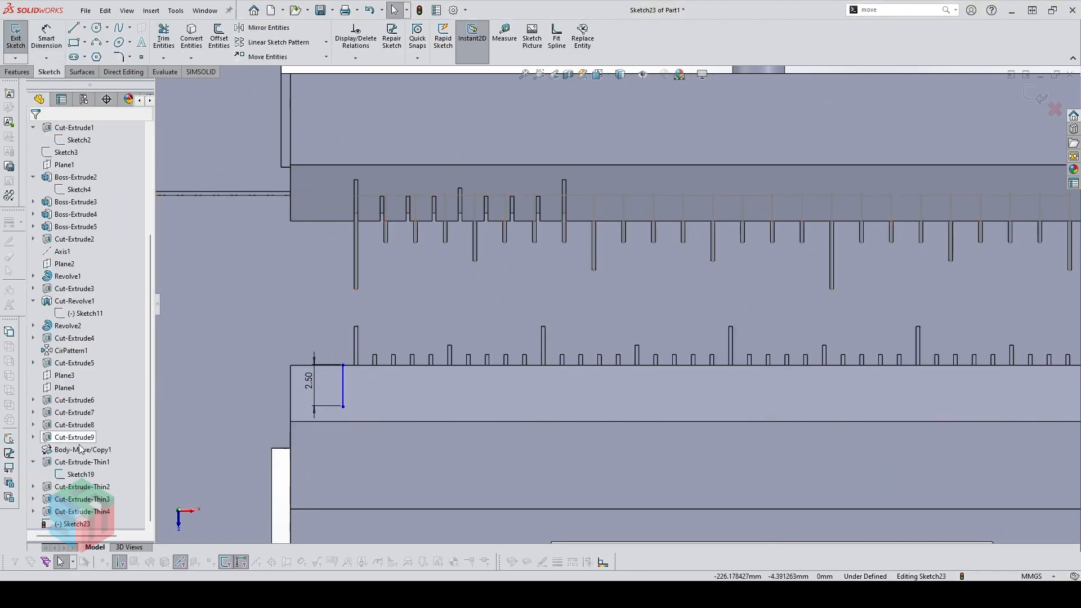
pyautogui.click(33, 499)
pyautogui.click(60, 511)
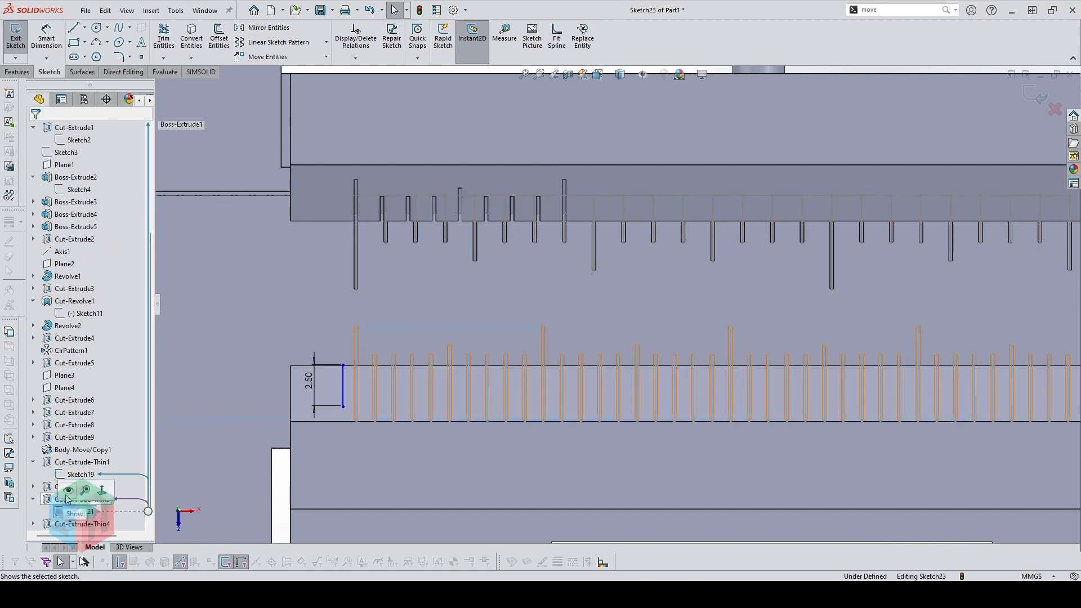
pyautogui.click(328, 408)
pyautogui.keyDown('ctrl'); pyautogui.click(345, 374); pyautogui.keyUp('ctrl')
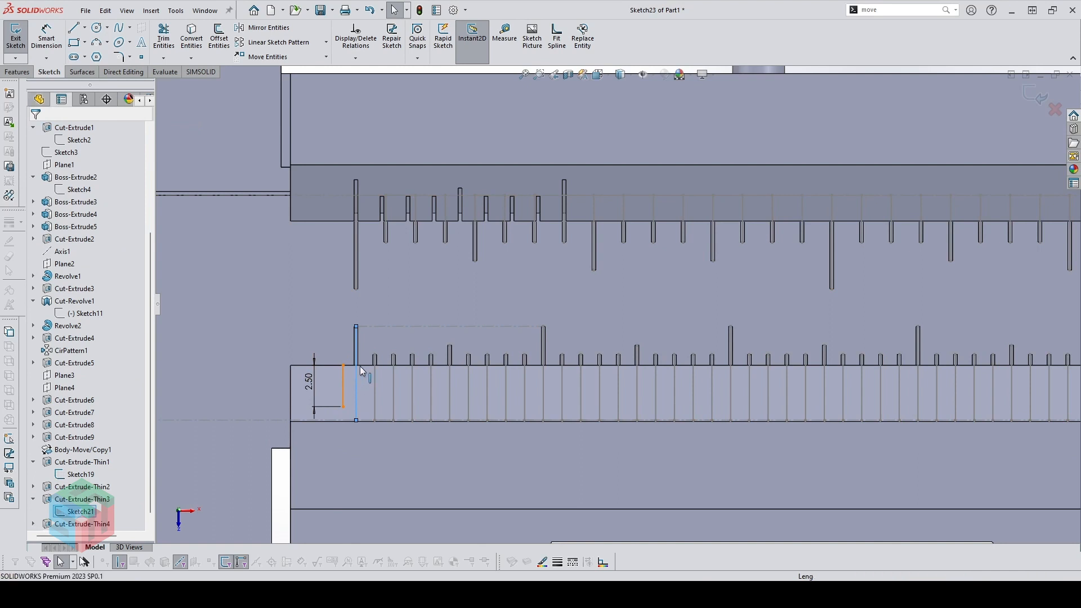
pyautogui.click(407, 339)
pyautogui.press('Escape')
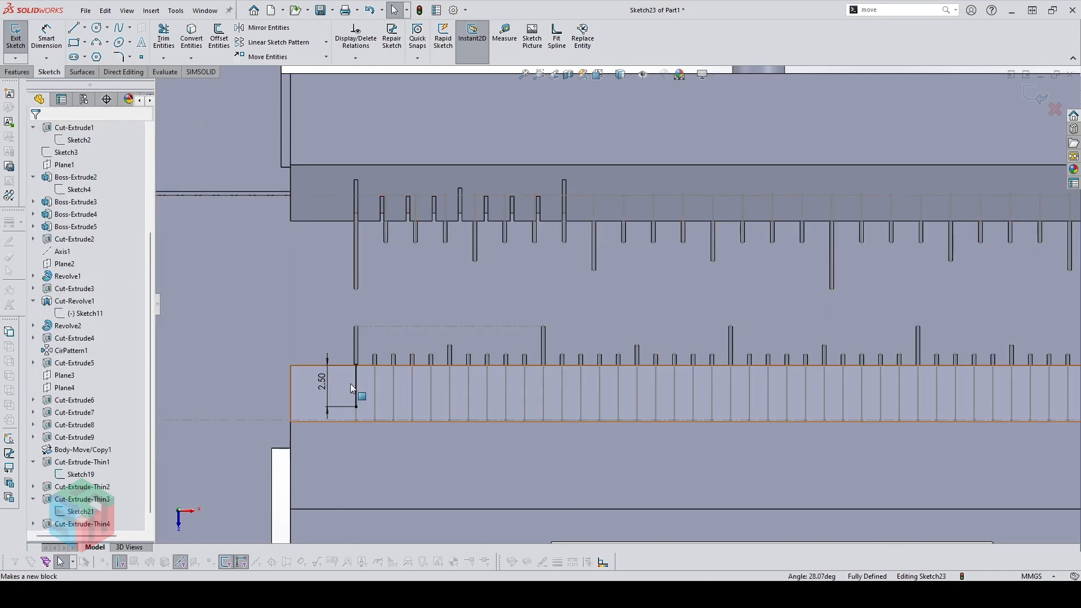
# Linearly pattern the 2.5 mm line along the X-axis with 11 instances, leaving the X spacing undimensioned
pyautogui.click(356, 387)
pyautogui.click(279, 42)
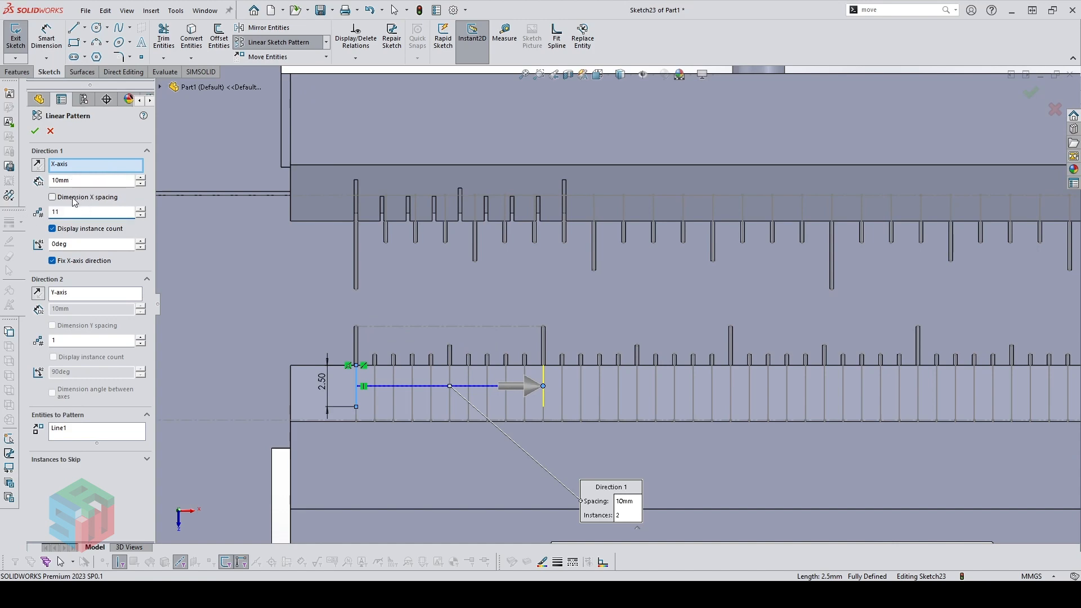
pyautogui.click(36, 132)
pyautogui.scroll(5, 597, 238)
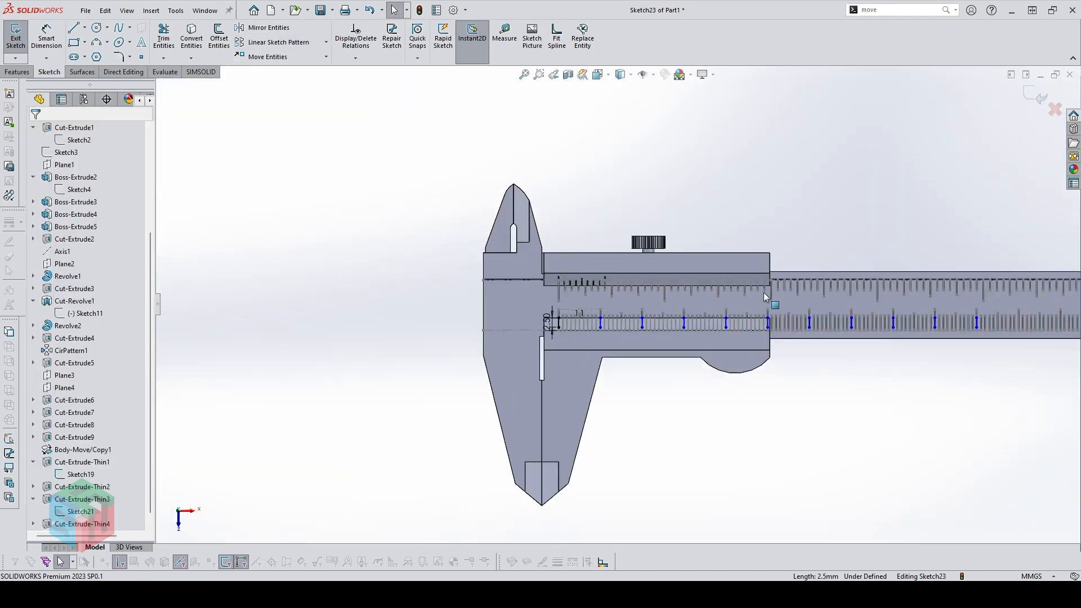
# Adjust the pattern's free spacing by moving the last patterned line to just past the 40 mm mark of the lower scale
pyautogui.click(545, 329)
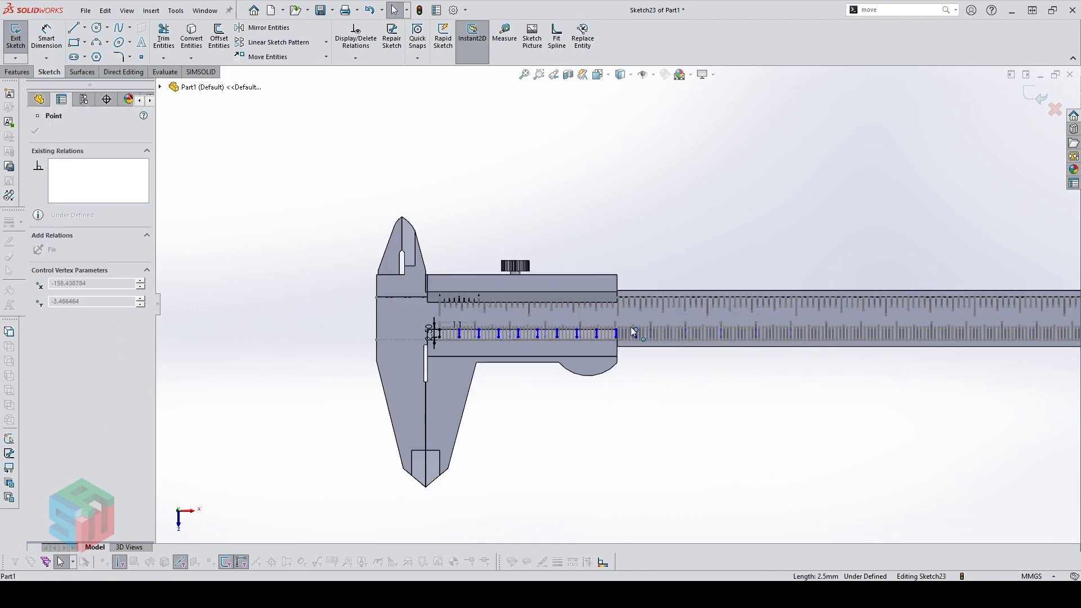
pyautogui.scroll(4, 540, 320)
pyautogui.click(427, 316)
pyautogui.scroll(3, 426, 315)
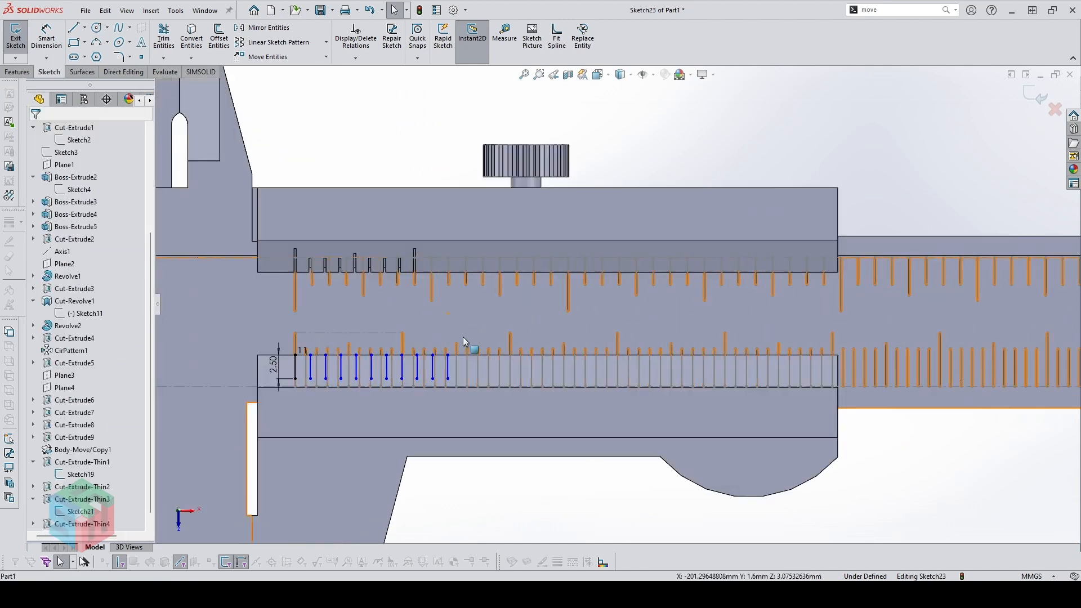
pyautogui.moveTo(448, 363); pyautogui.dragTo(743, 362)
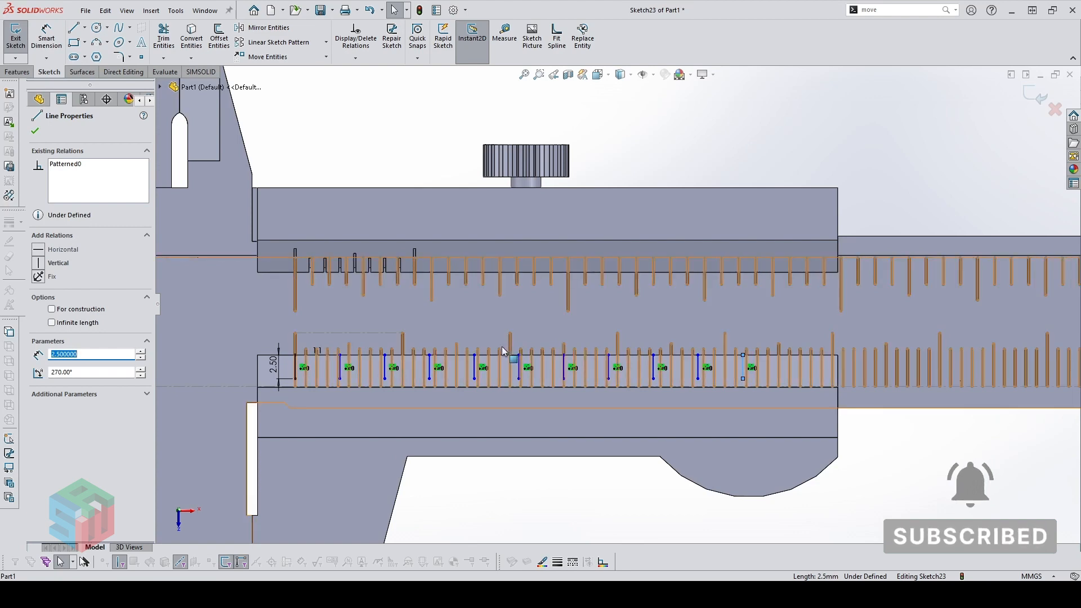
# Try to make the second-to-last patterned line collinear with the 39 mm graduation line, and undo the relation
pyautogui.click(713, 364)
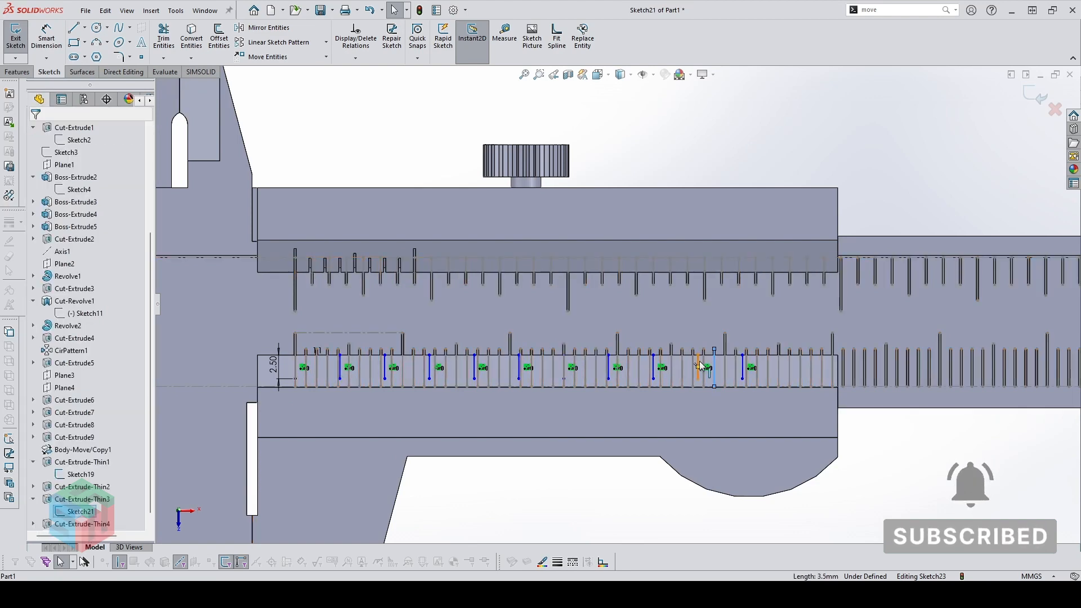
pyautogui.keyDown('ctrl'); pyautogui.click(698, 365); pyautogui.keyUp('ctrl')
pyautogui.click(739, 314)
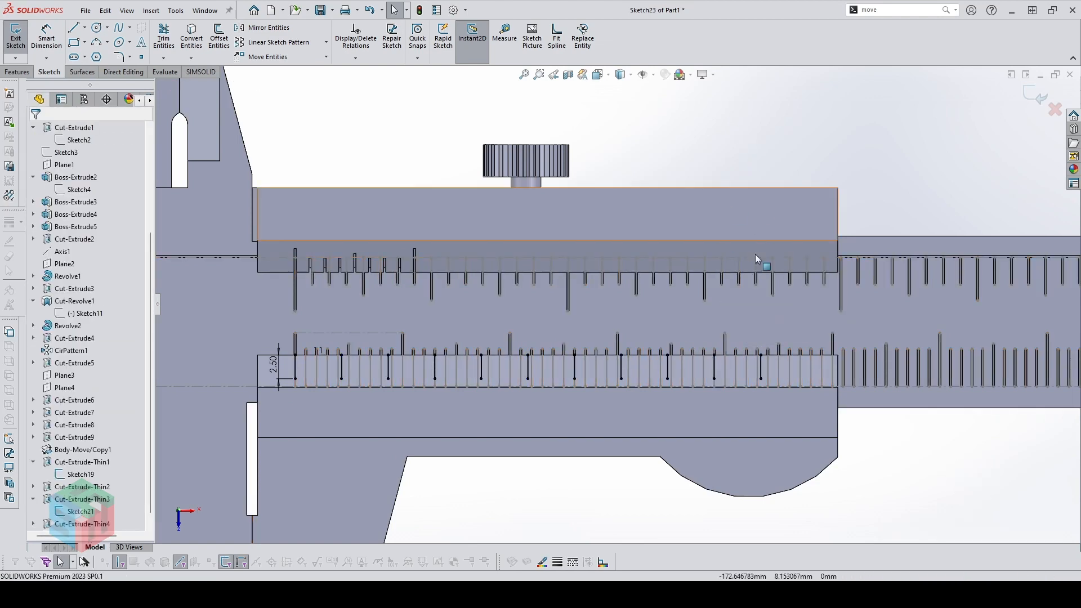
pyautogui.hotkey('ctrl', 'z')
# Make the last patterned line collinear with the 39 mm graduation line of the lower scale
pyautogui.click(742, 364)
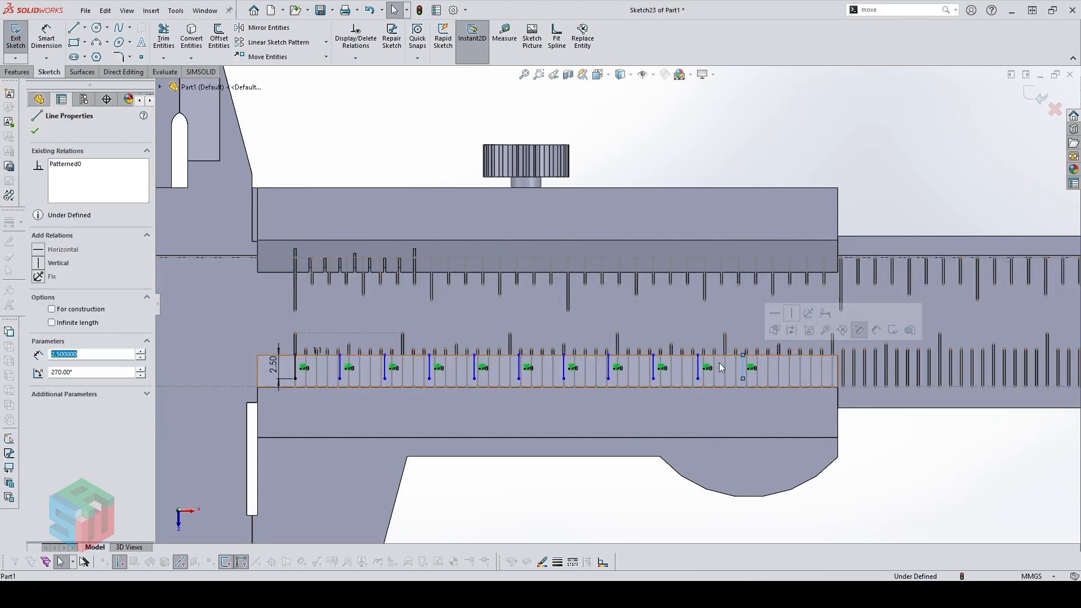
pyautogui.keyDown('ctrl'); pyautogui.click(715, 363); pyautogui.keyUp('ctrl')
pyautogui.click(752, 313)
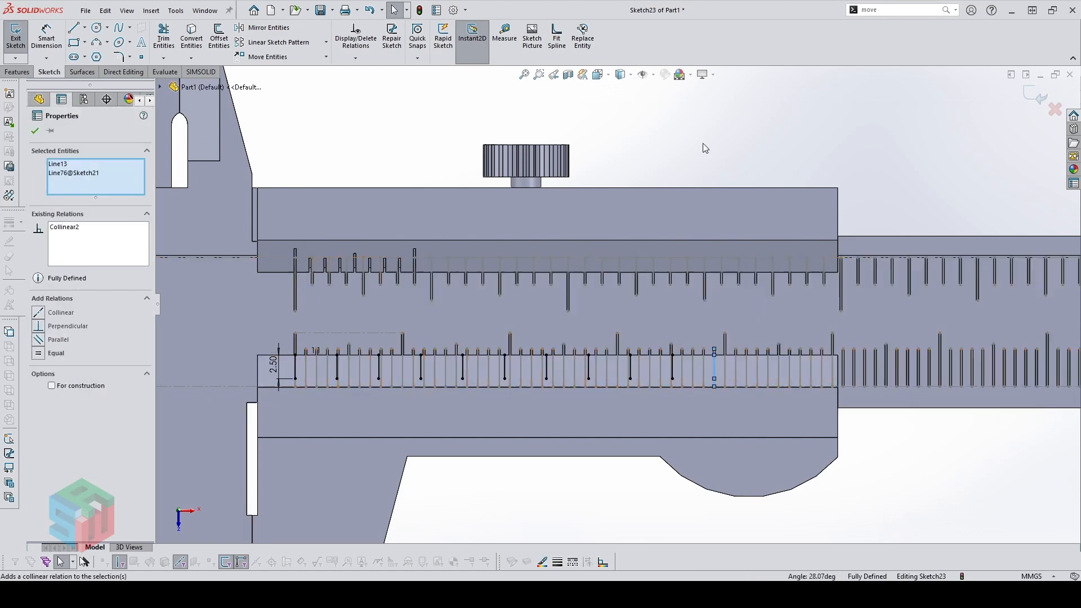
pyautogui.click(705, 145)
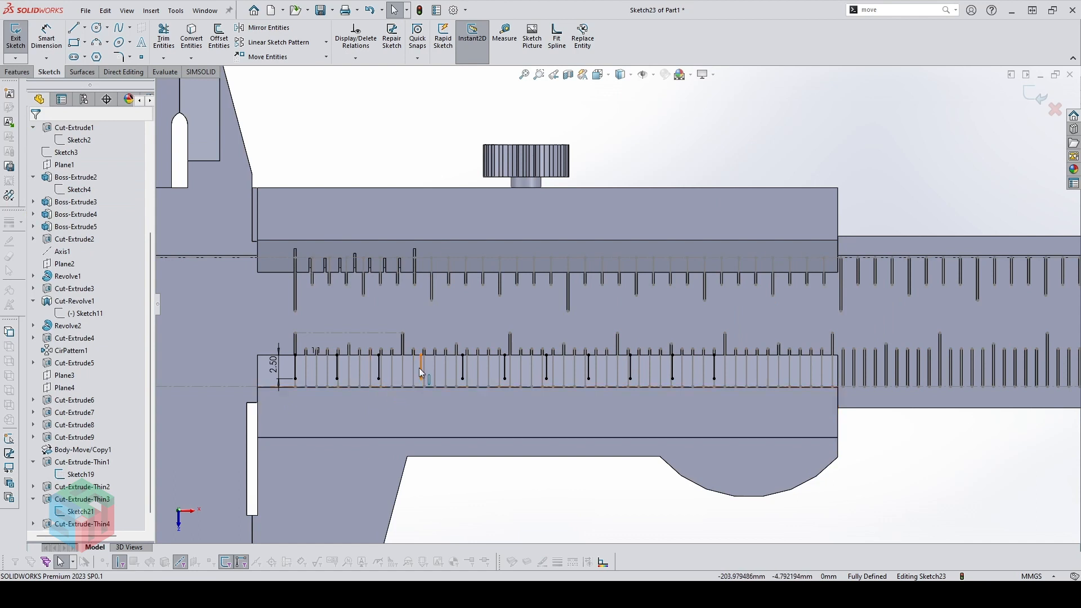
# Connect the first two 2.5 mm lines with two end-to-end horizontal construction lines and make them equal in length
pyautogui.scroll(-1, 418, 369)
pyautogui.scroll(-1, 370, 373)
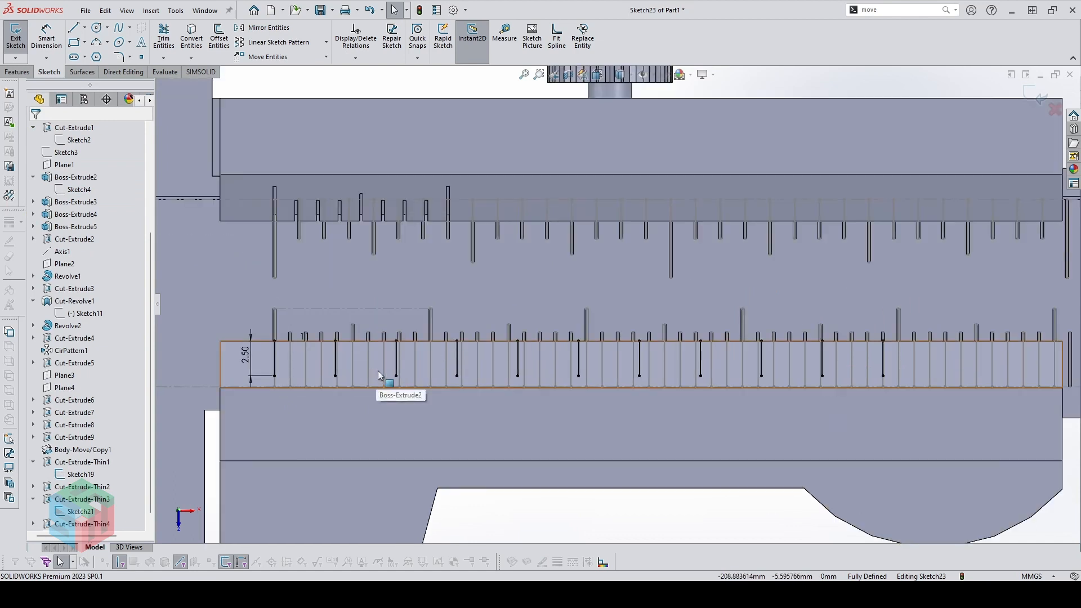
pyautogui.press('l')
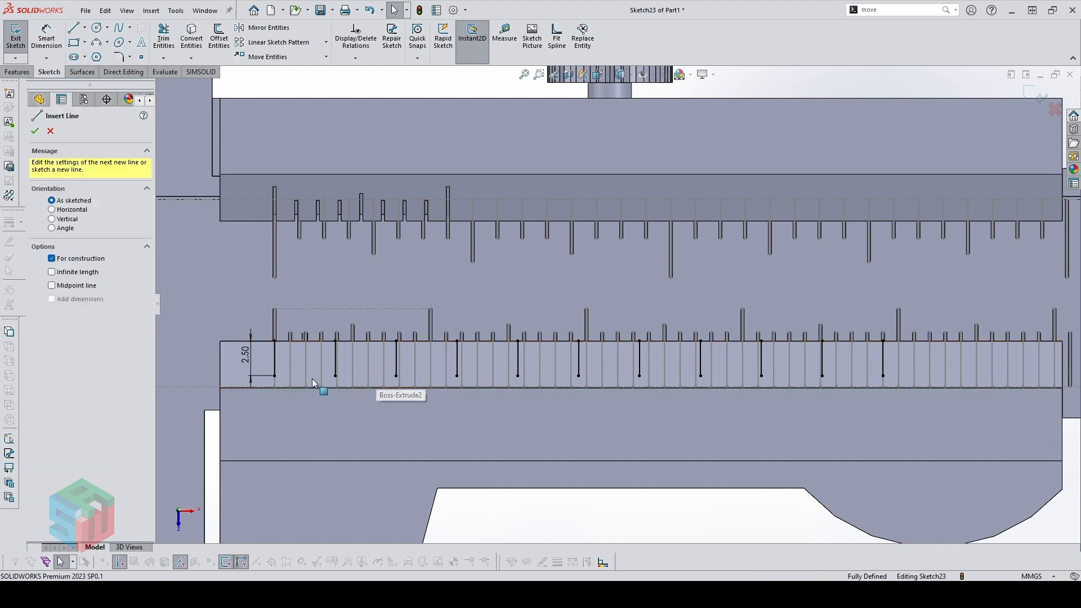
pyautogui.scroll(-1, 312, 379)
pyautogui.click(299, 350)
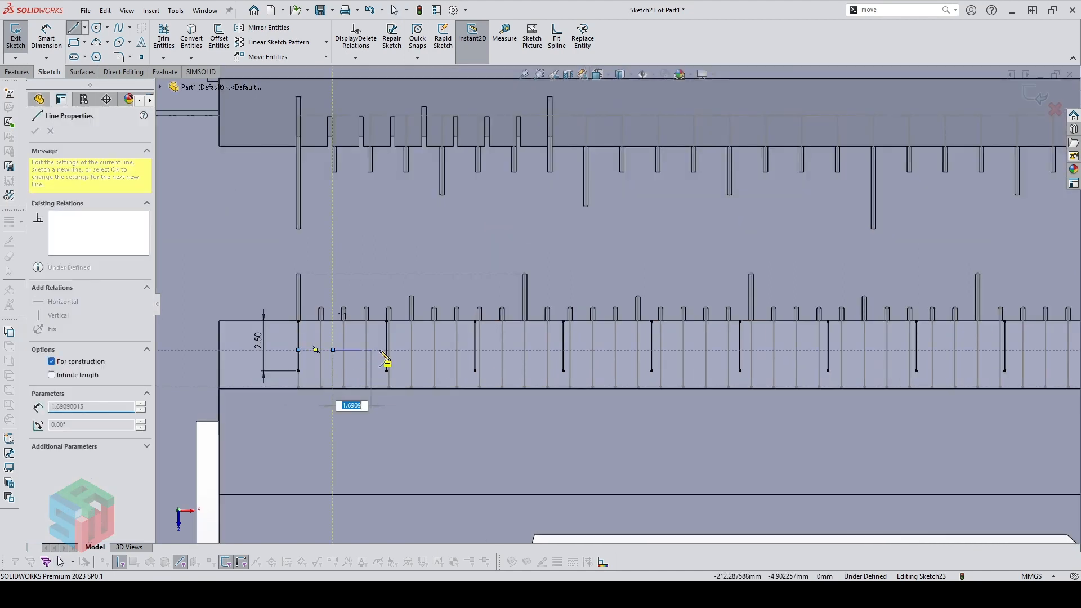
pyautogui.click(386, 350)
pyautogui.press('Escape')
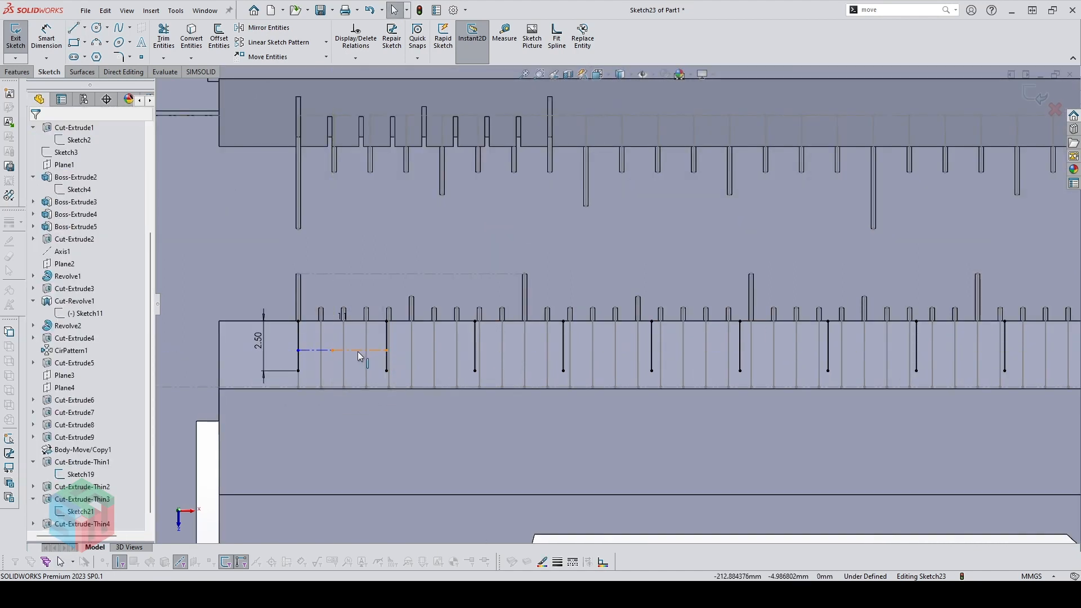
pyautogui.click(319, 350)
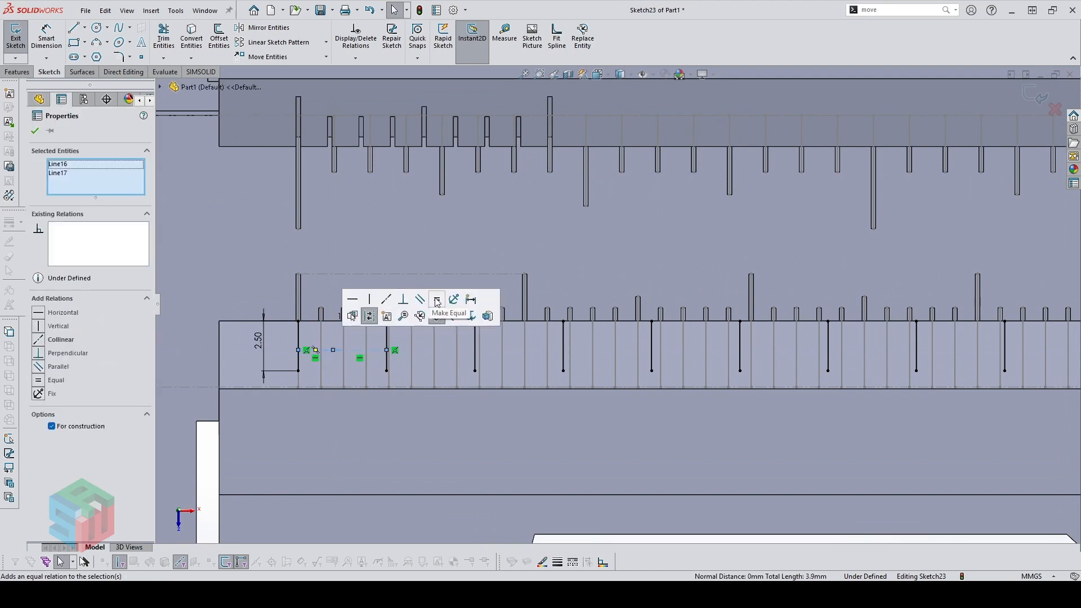
pyautogui.click(396, 316)
# Draw a solid vertical line about 1.46 mm long from the joint of the construction lines up to the bevel's upper edge
pyautogui.press('l')
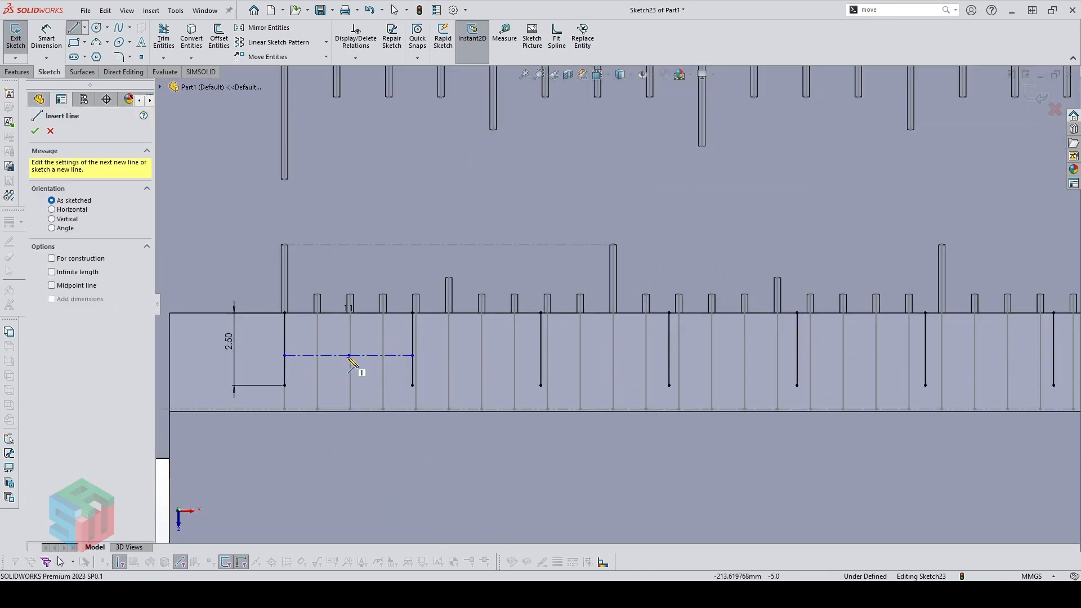
pyautogui.click(349, 356)
pyautogui.scroll(-3, 349, 325)
pyautogui.scroll(-5, 354, 331)
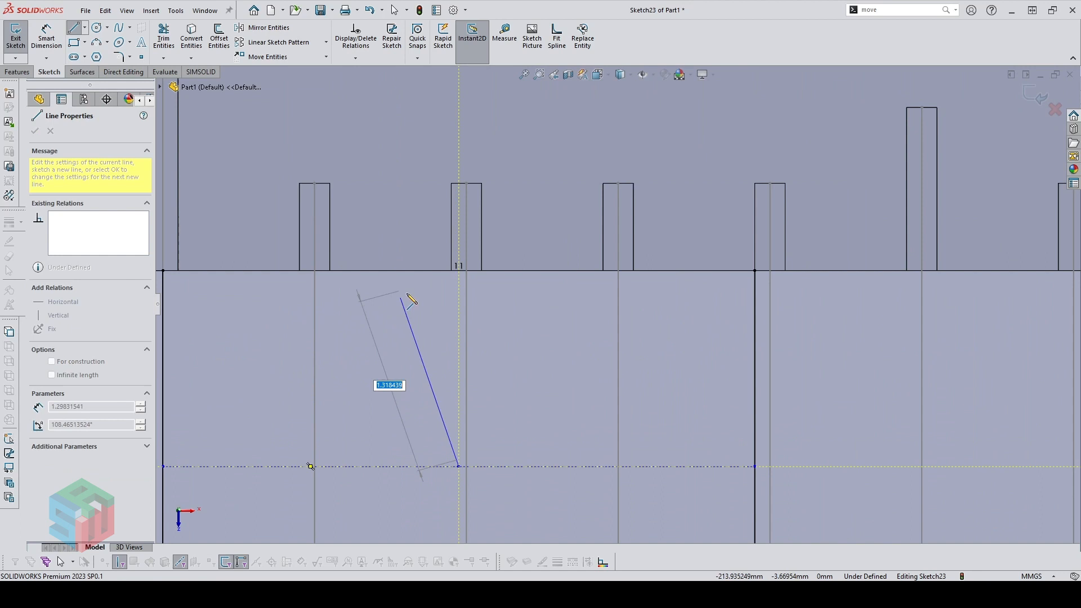
pyautogui.click(456, 271)
pyautogui.press('Escape')
pyautogui.scroll(4, 482, 325)
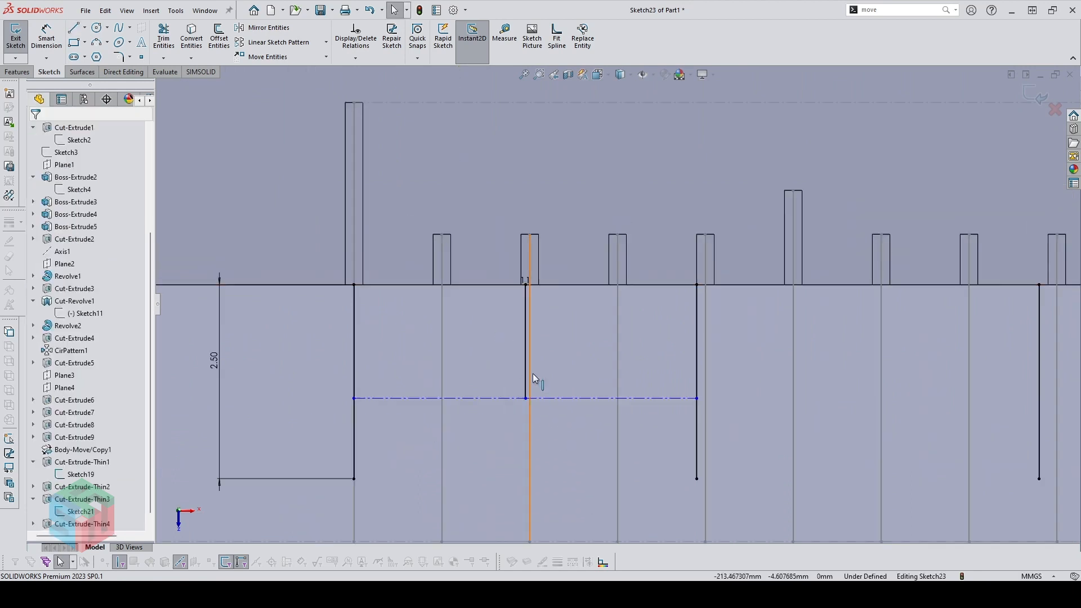
# Dimension the short vertical line between the first two 2.5 mm lines and set its length to 1.5 mm
pyautogui.press('d')
pyautogui.click(525, 372)
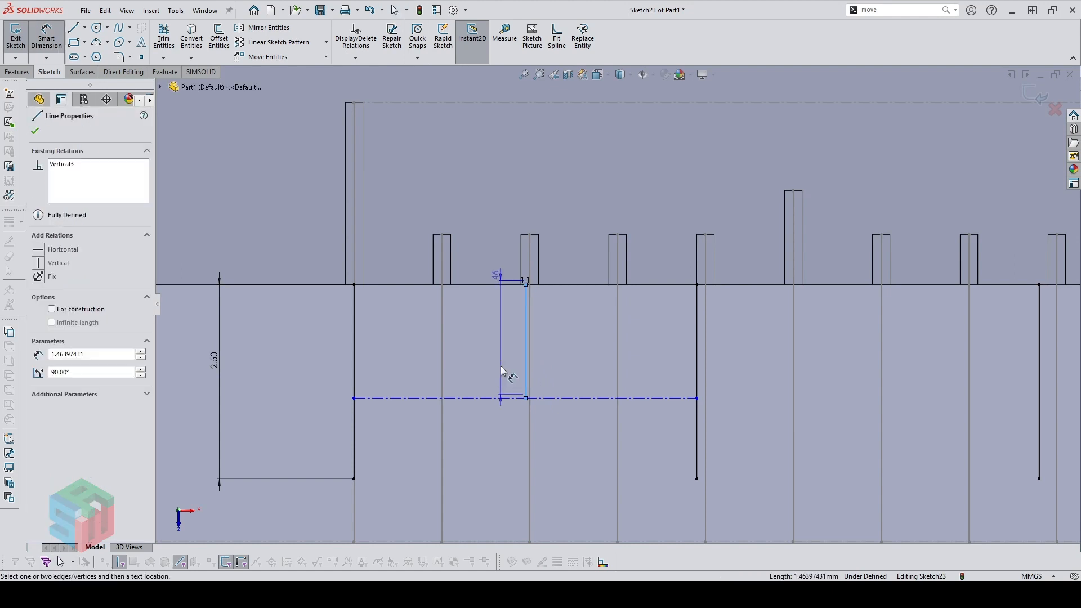
pyautogui.click(495, 366)
pyautogui.write('1.5')
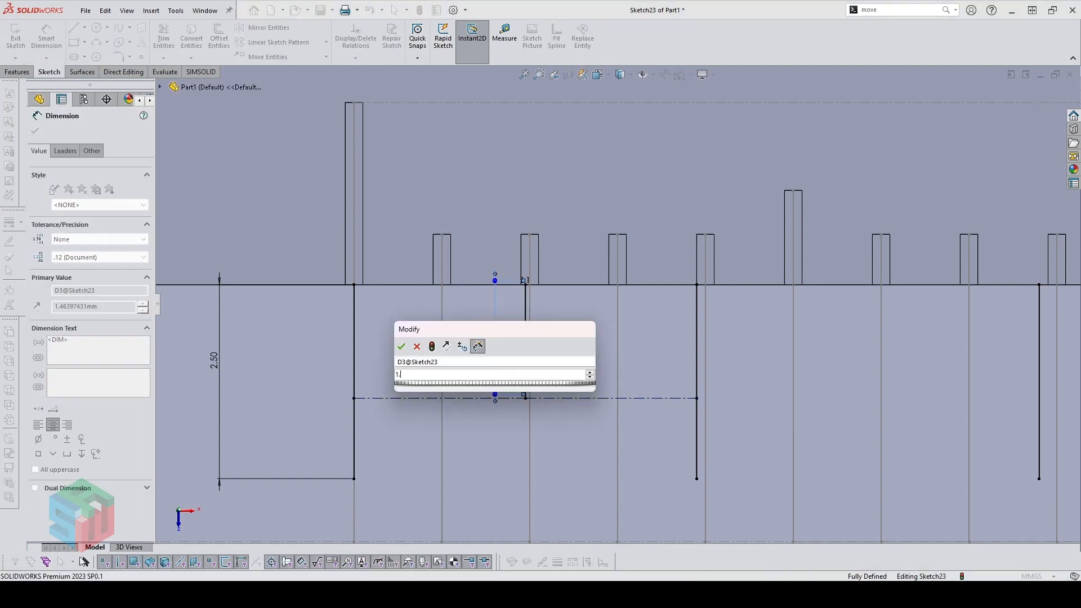
pyautogui.press('Return')
pyautogui.press('Escape')
# Pattern the 1.5 mm line linearly along the X-axis with 10 instances at 10 mm spacing
pyautogui.scroll(8, 842, 359)
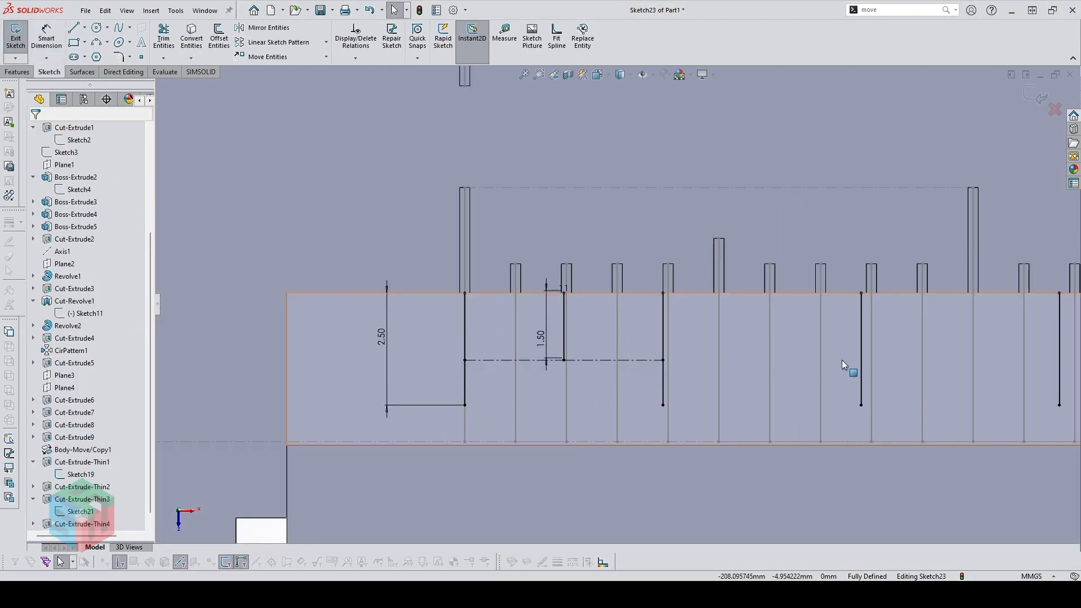
pyautogui.scroll(-1, 887, 326)
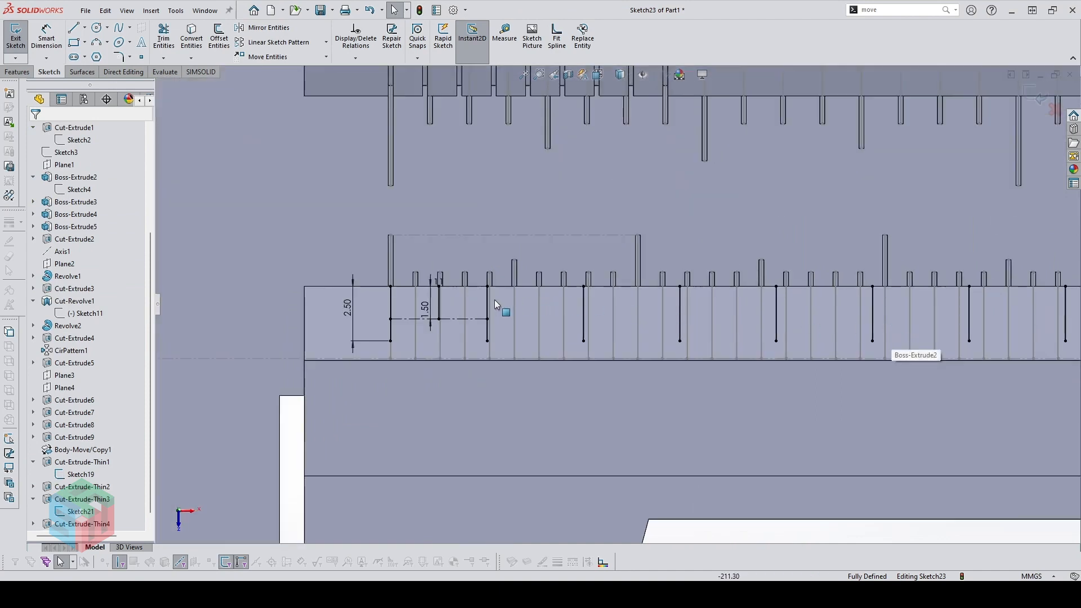
pyautogui.click(439, 304)
pyautogui.click(257, 43)
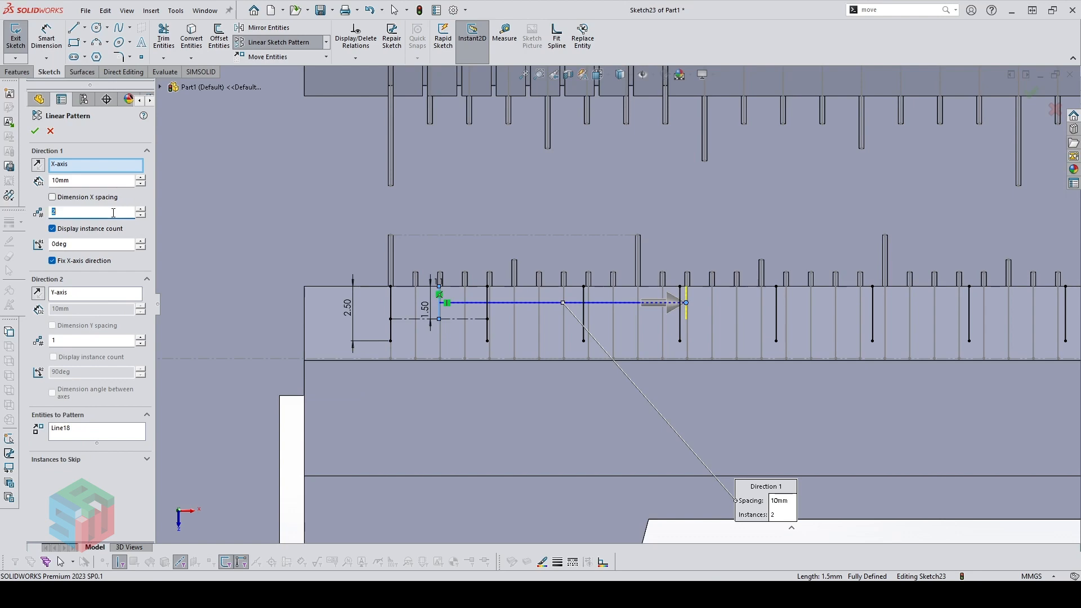
pyautogui.press('Return')
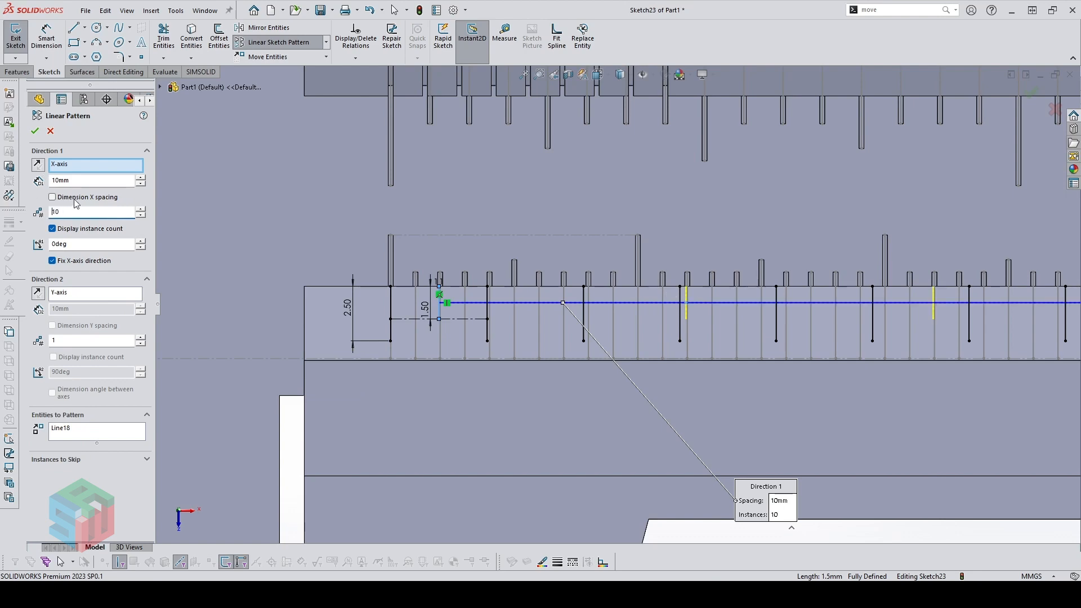
pyautogui.click(34, 130)
# Pull the last patterned 1.5 mm line back towards the scale's start so the short lines fall between the 2.5 mm lines
pyautogui.scroll(5, 799, 262)
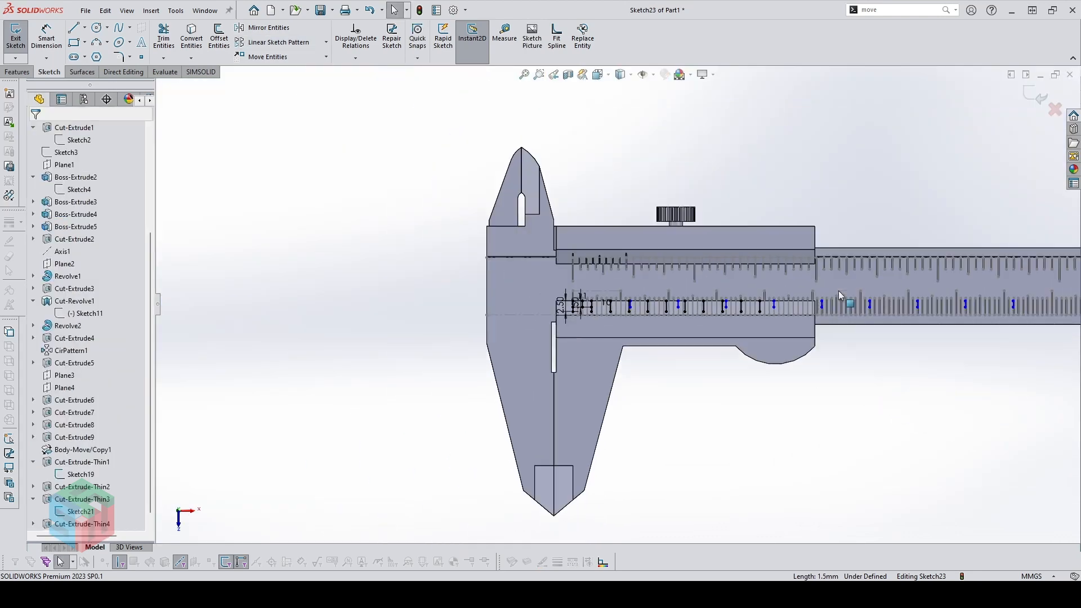
pyautogui.scroll(-2, 914, 304)
pyautogui.click(916, 309)
pyautogui.scroll(-7, 575, 299)
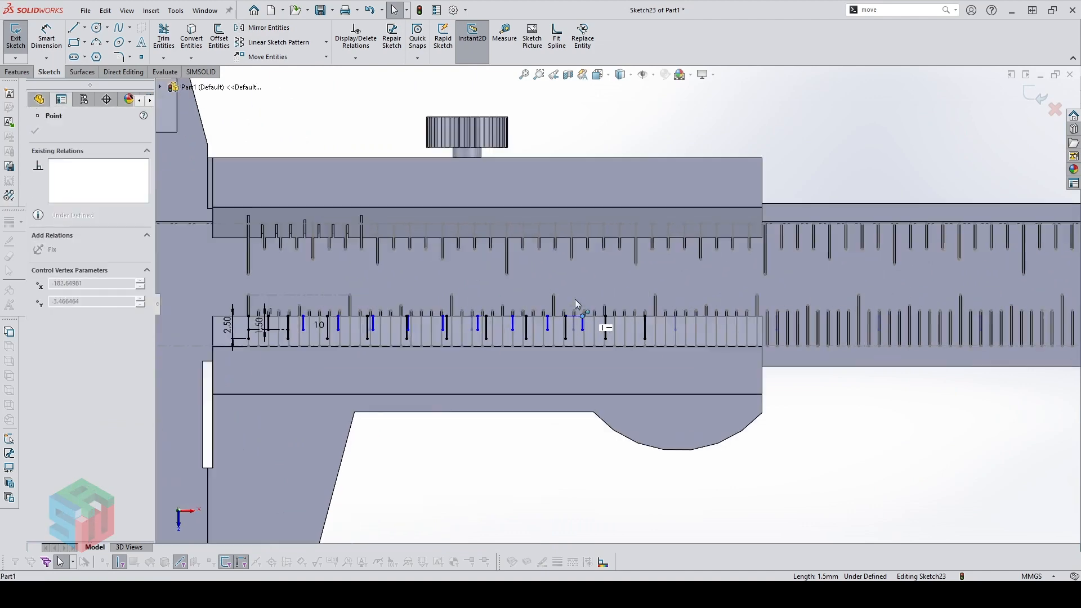
pyautogui.moveTo(632, 285); pyautogui.dragTo(632, 286)
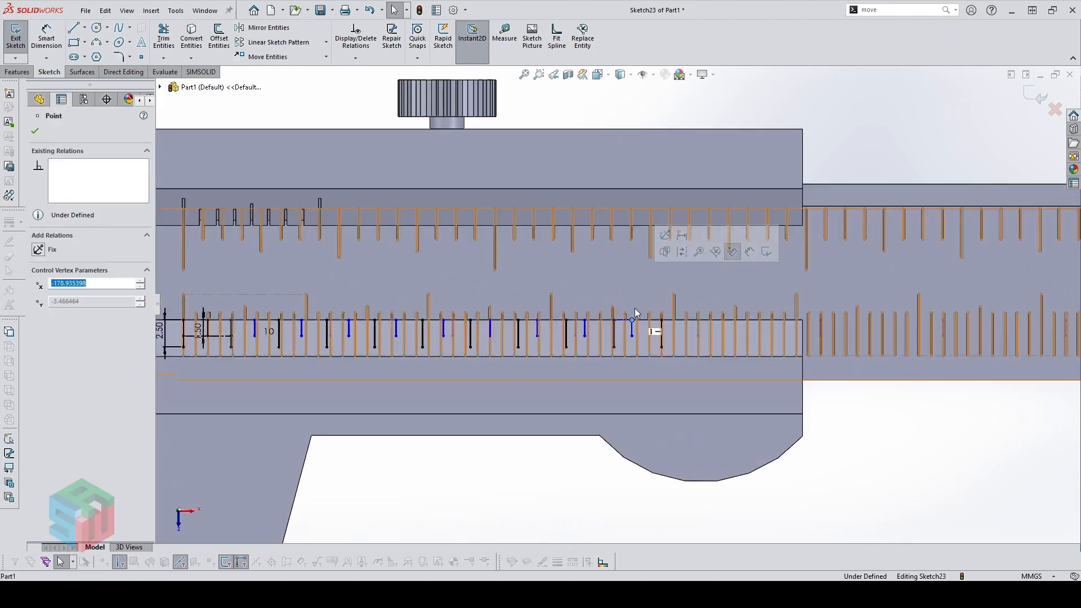
pyautogui.scroll(-1, 634, 311)
pyautogui.press('Escape')
pyautogui.scroll(2, 630, 313)
pyautogui.scroll(-2, 254, 315)
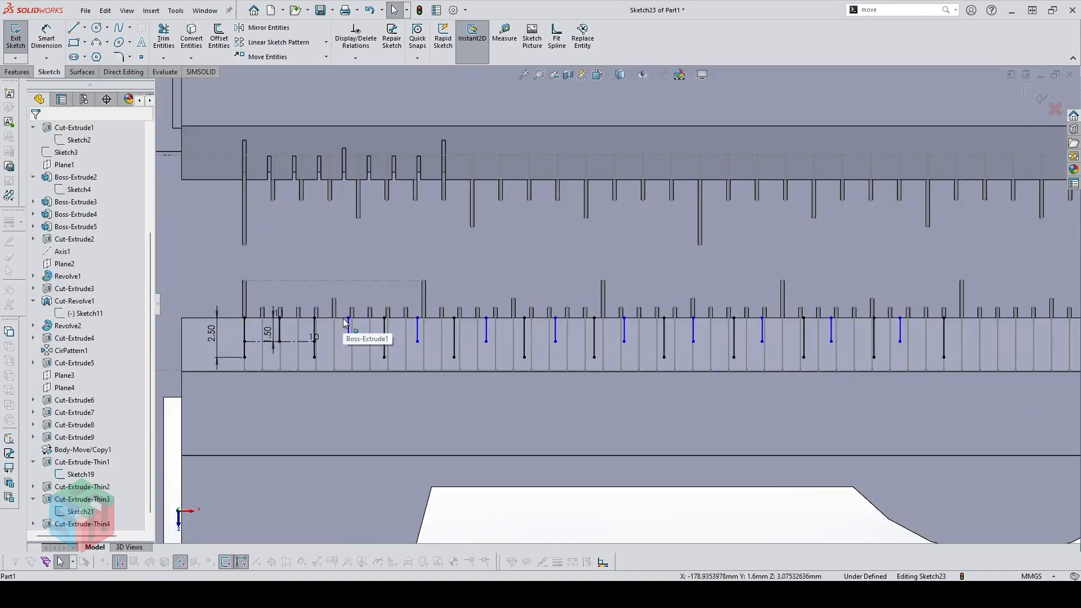
# Connect the second and third 2.5 mm lines with two end-to-end horizontal construction lines and make them equal in length
pyautogui.press('l')
pyautogui.scroll(-2, 360, 337)
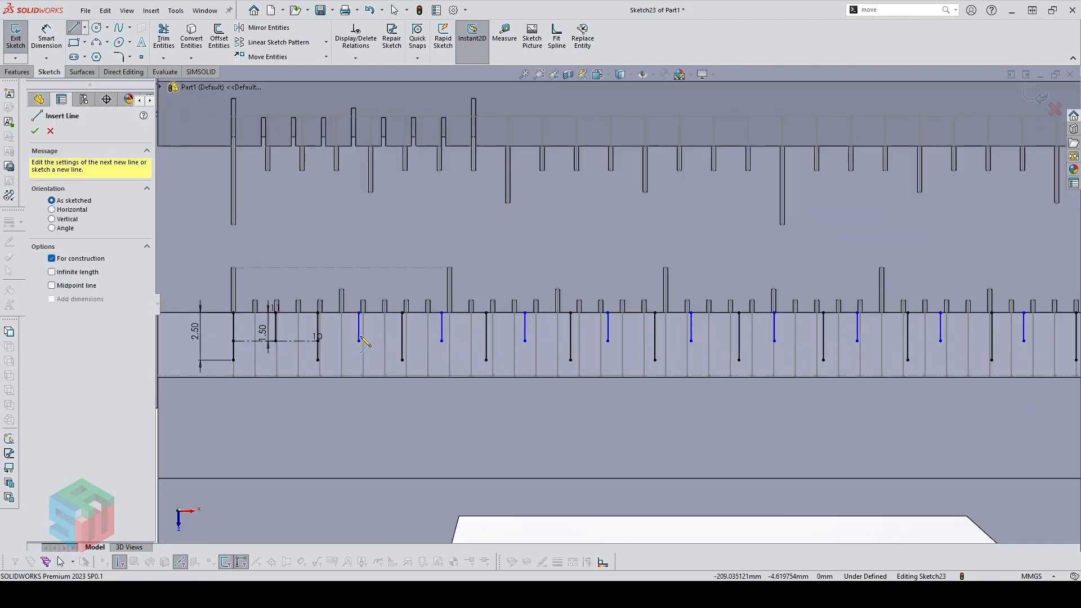
pyautogui.click(319, 327)
pyautogui.scroll(-2, 304, 331)
pyautogui.click(347, 327)
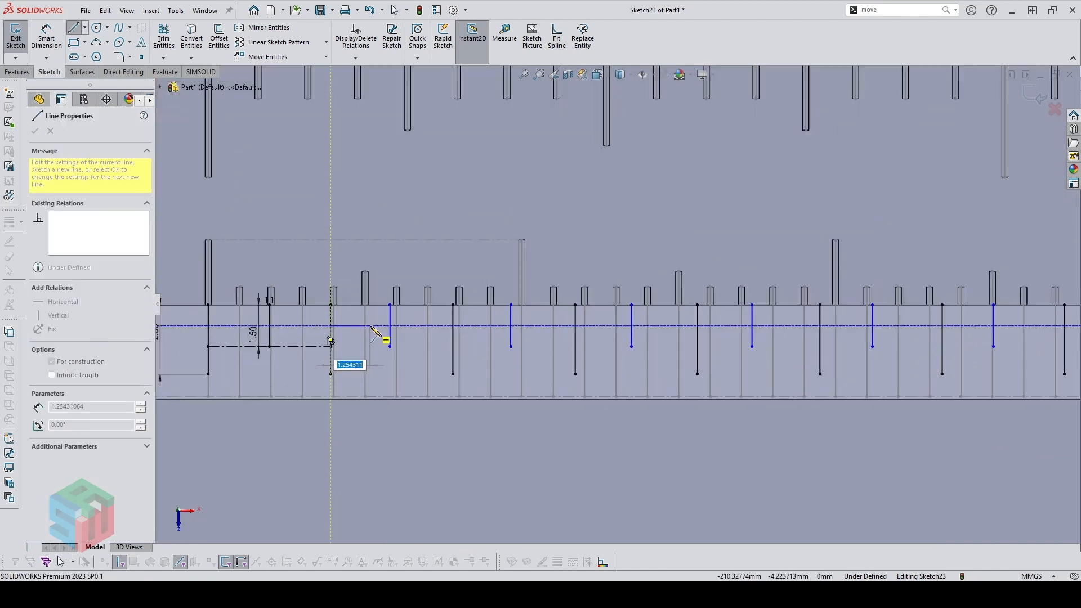
pyautogui.click(453, 326)
pyautogui.press('Escape')
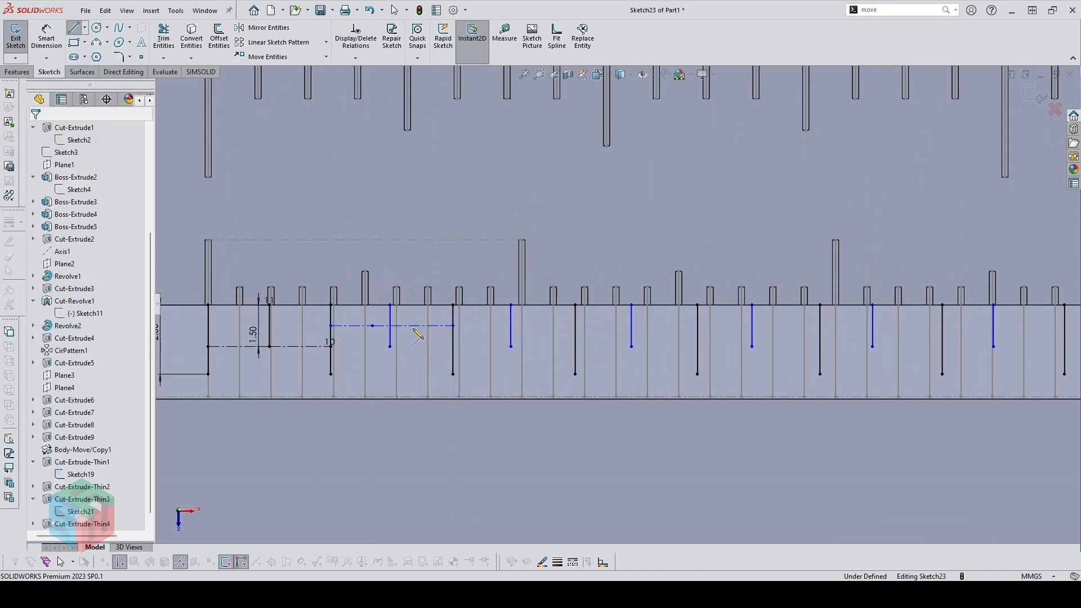
pyautogui.click(410, 332)
pyautogui.keyDown('ctrl'); pyautogui.click(370, 327); pyautogui.keyUp('ctrl')
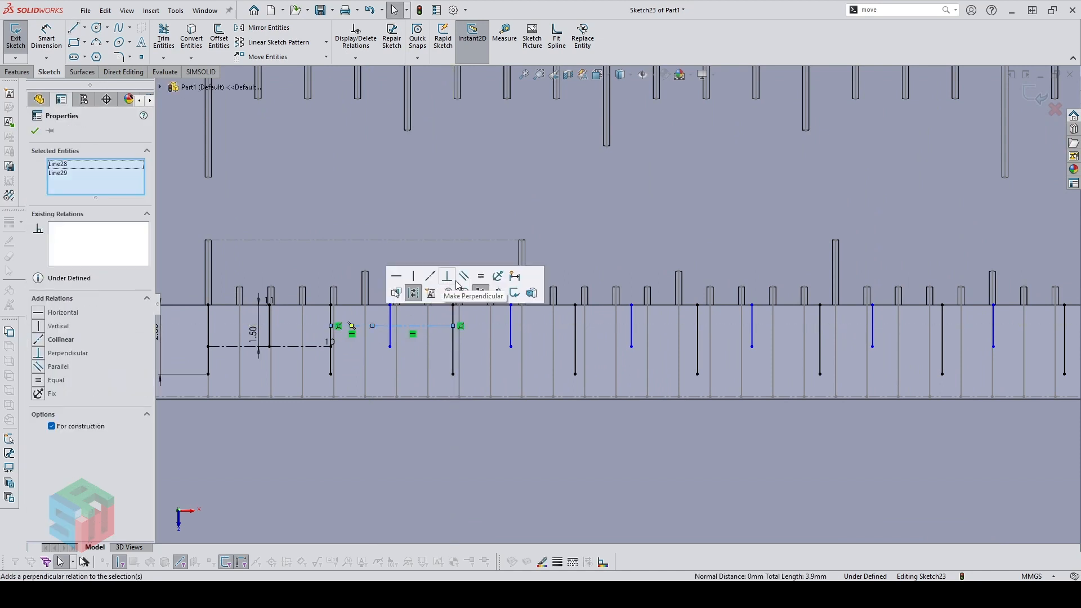
pyautogui.click(476, 284)
# Make the second 1.5 mm line coincident with the joint of the two new equal construction lines
pyautogui.click(391, 315)
pyautogui.scroll(1, 391, 315)
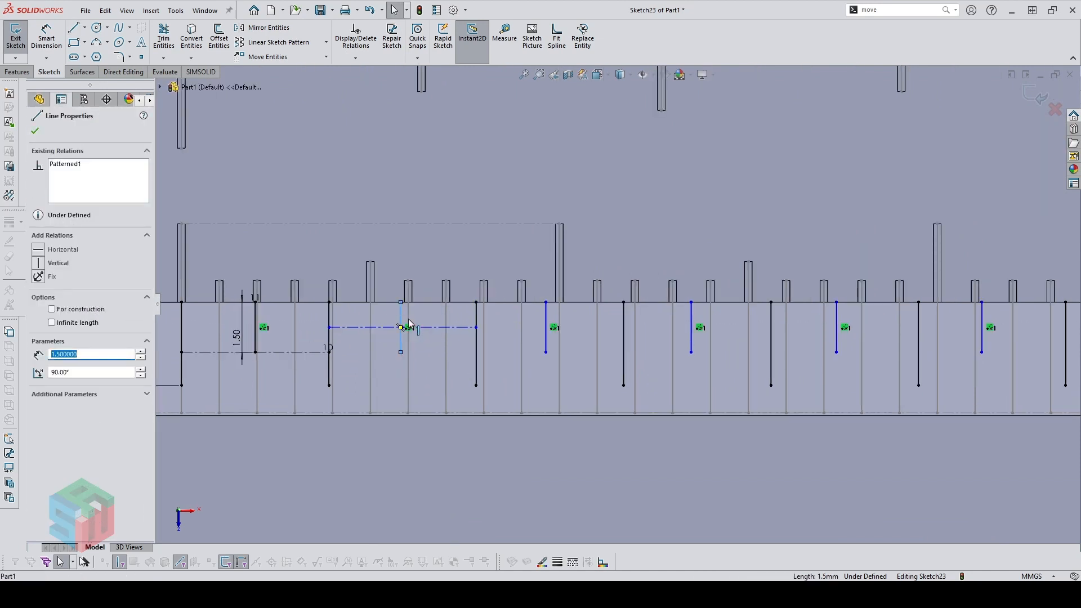
pyautogui.scroll(2, 406, 334)
pyautogui.scroll(3, 515, 301)
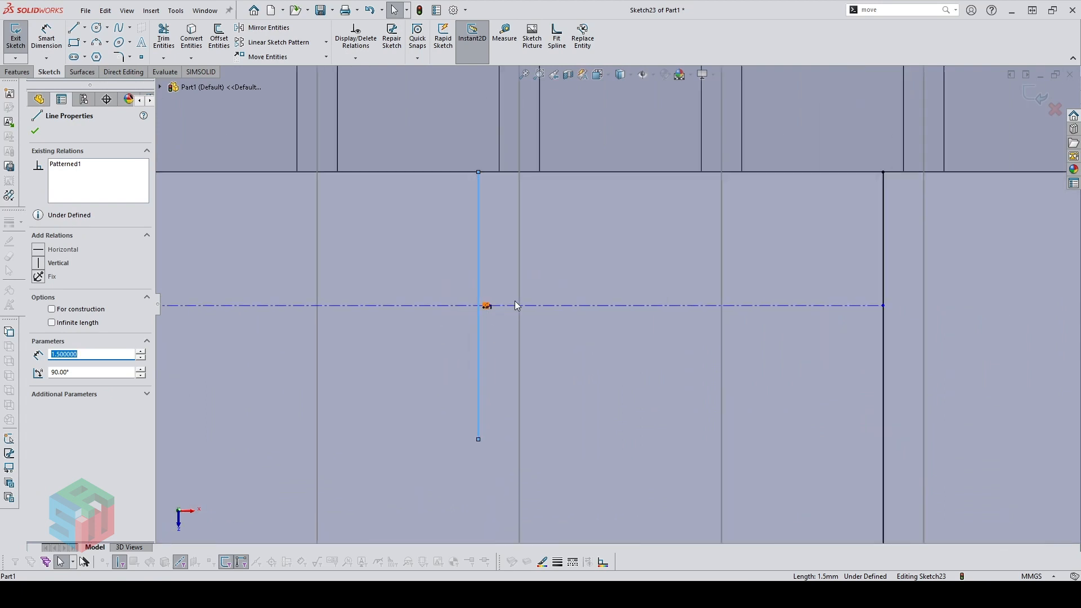
pyautogui.keyDown('ctrl'); pyautogui.click(487, 309); pyautogui.keyUp('ctrl')
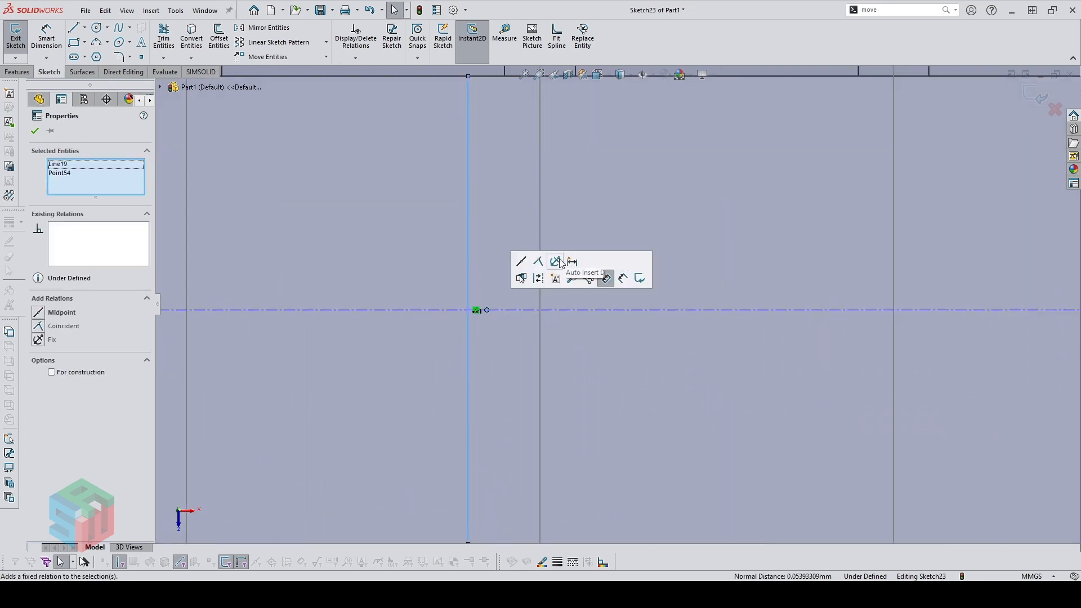
pyautogui.click(539, 263)
pyautogui.scroll(-5, 571, 234)
pyautogui.click(626, 246)
pyautogui.scroll(-10, 777, 269)
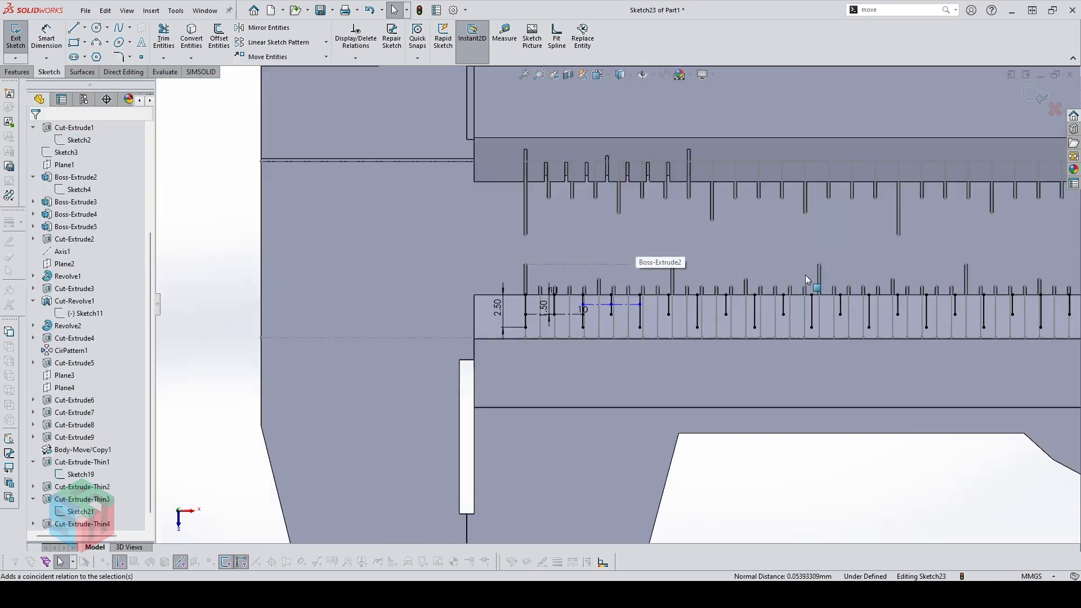
# Cut the lower vernier lines 0.2 mm deep as a mid-plane thin feature 0.2 mm thick, limiting the scope to the slider body
pyautogui.scroll(2, 861, 282)
pyautogui.scroll(-1, 889, 298)
pyautogui.scroll(1, 890, 298)
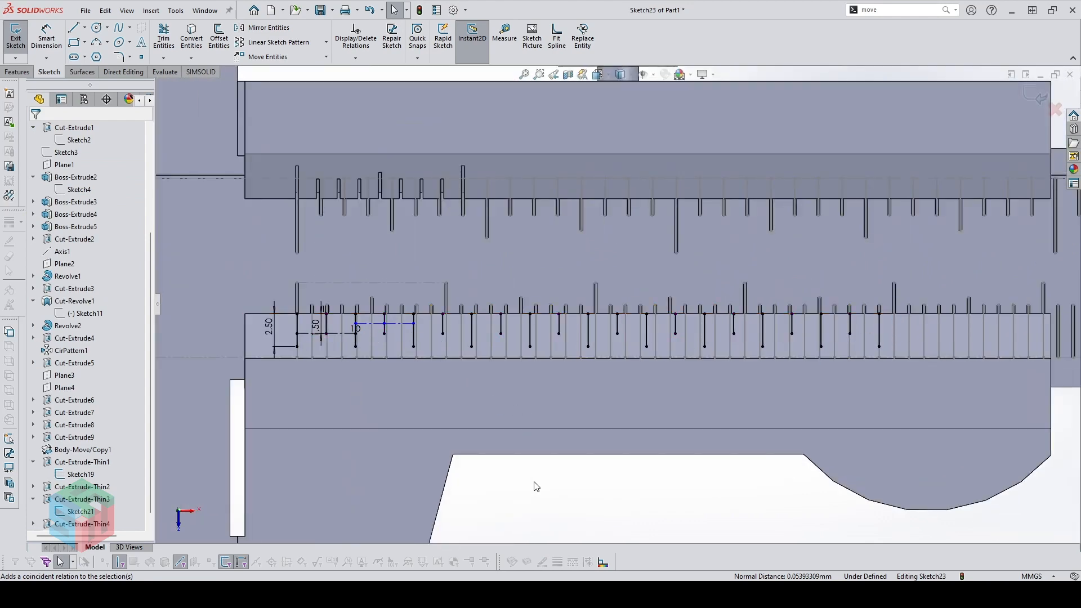
pyautogui.scroll(1, 411, 342)
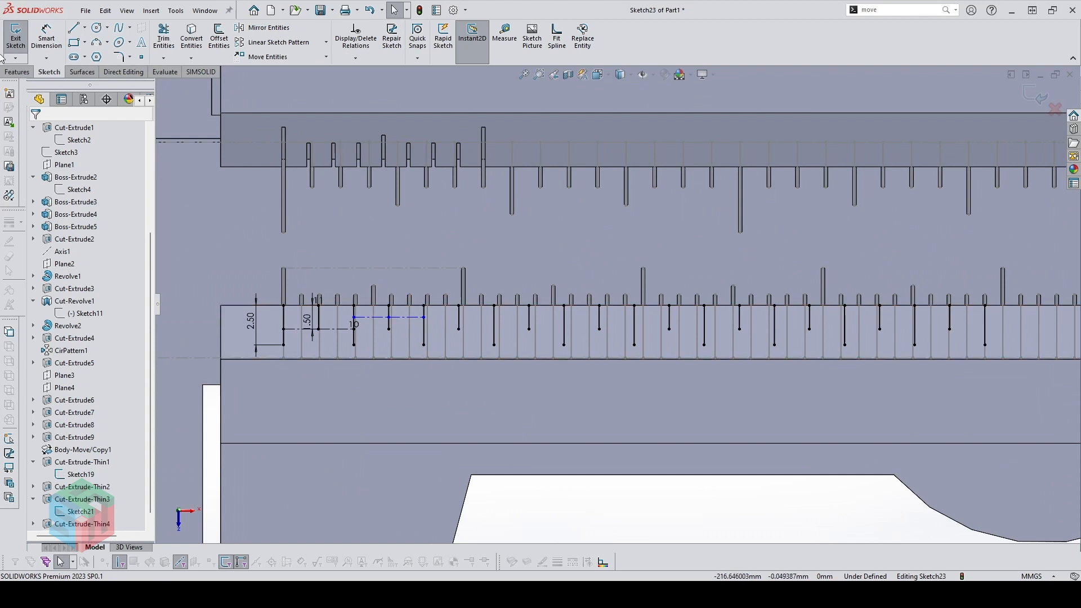
pyautogui.click(18, 72)
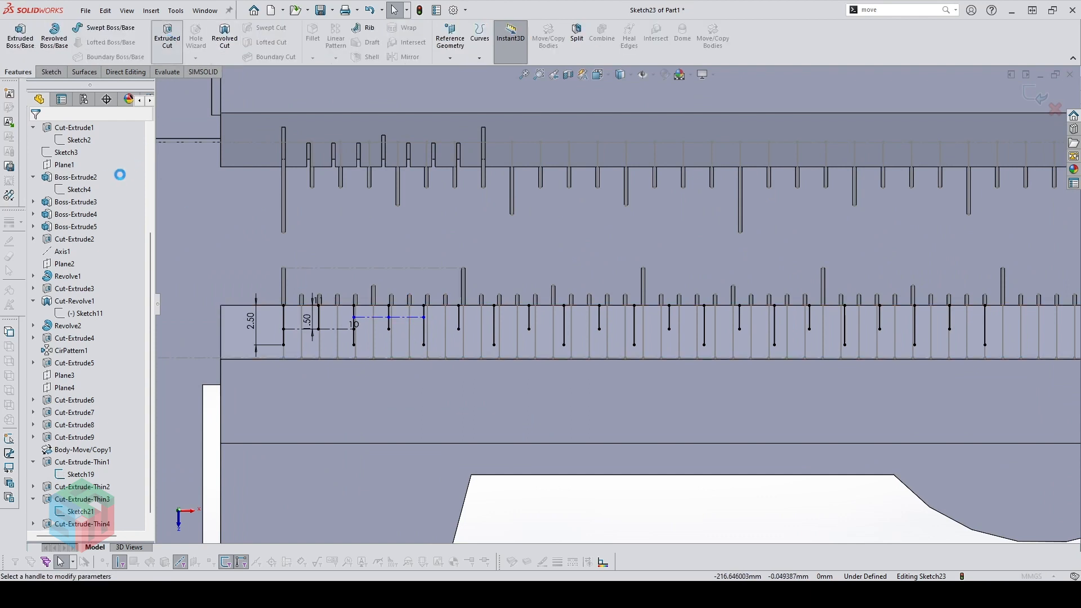
pyautogui.click(109, 198)
pyautogui.click(73, 207)
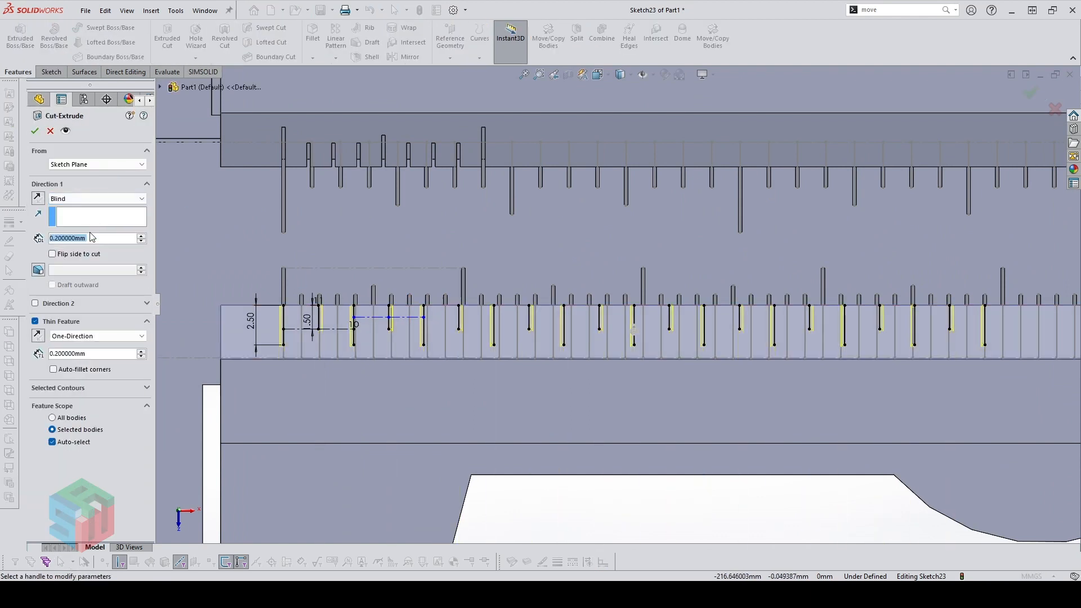
pyautogui.click(76, 336)
pyautogui.click(64, 361)
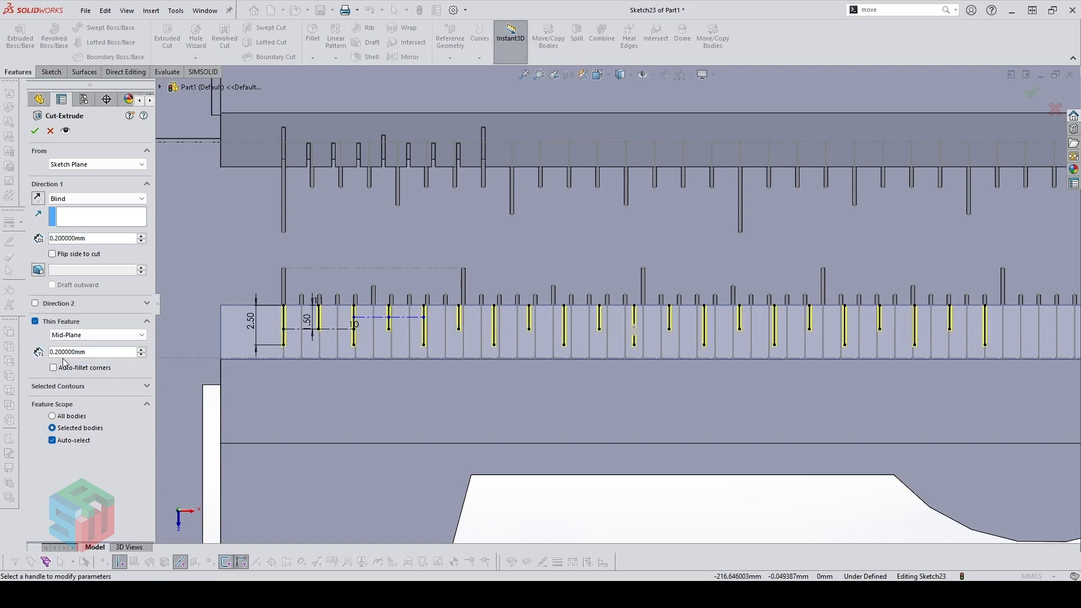
pyautogui.click(71, 441)
pyautogui.press('Return')
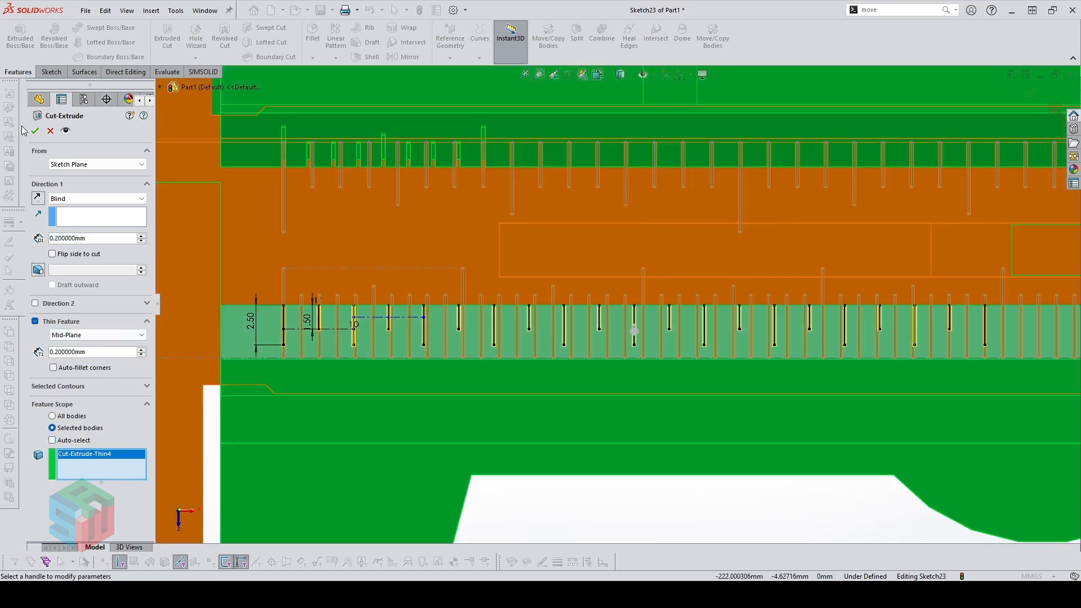
# Start a sketch on the slider's flat upper face and draw a horizontal 54 mm construction line spanning its full width
pyautogui.scroll(5, 744, 361)
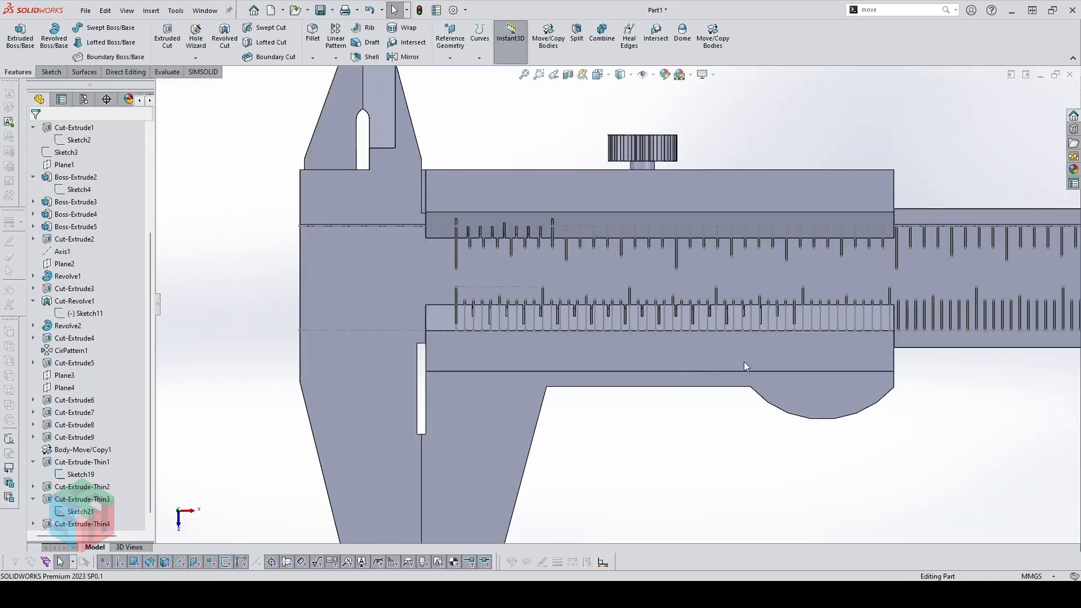
pyautogui.scroll(-2, 804, 309)
pyautogui.click(475, 158)
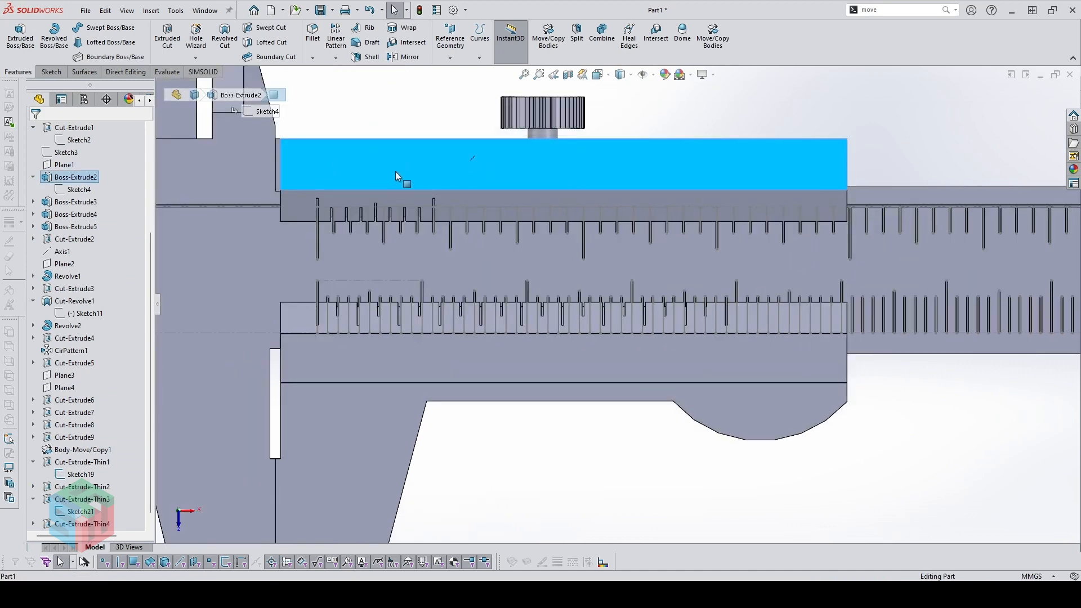
pyautogui.press('s')
pyautogui.click(411, 154)
pyautogui.scroll(-1, 389, 140)
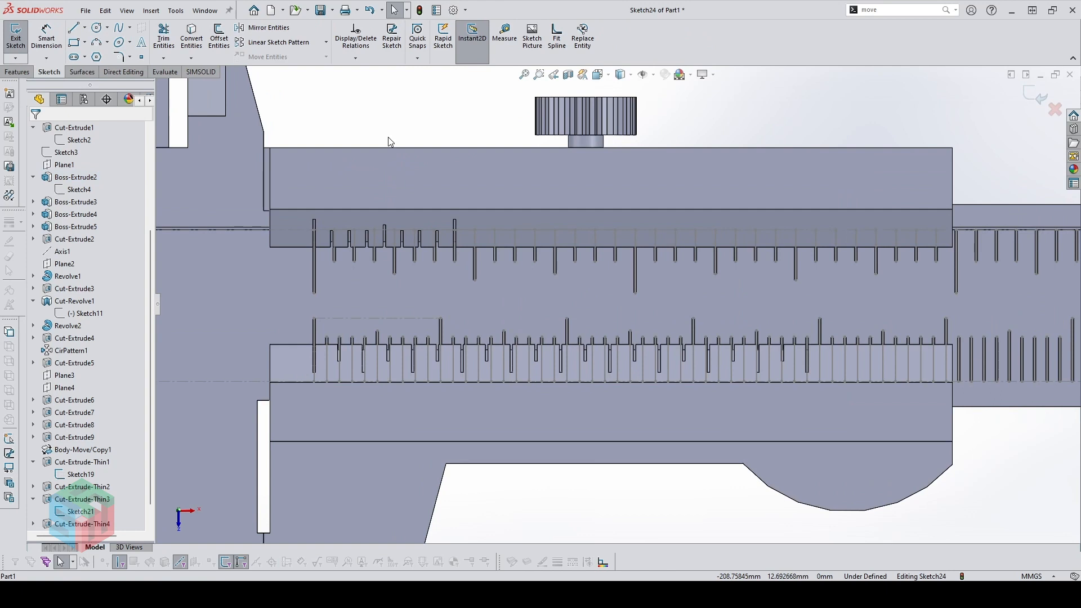
pyautogui.press('l')
pyautogui.moveTo(270, 148); pyautogui.dragTo(270, 209)
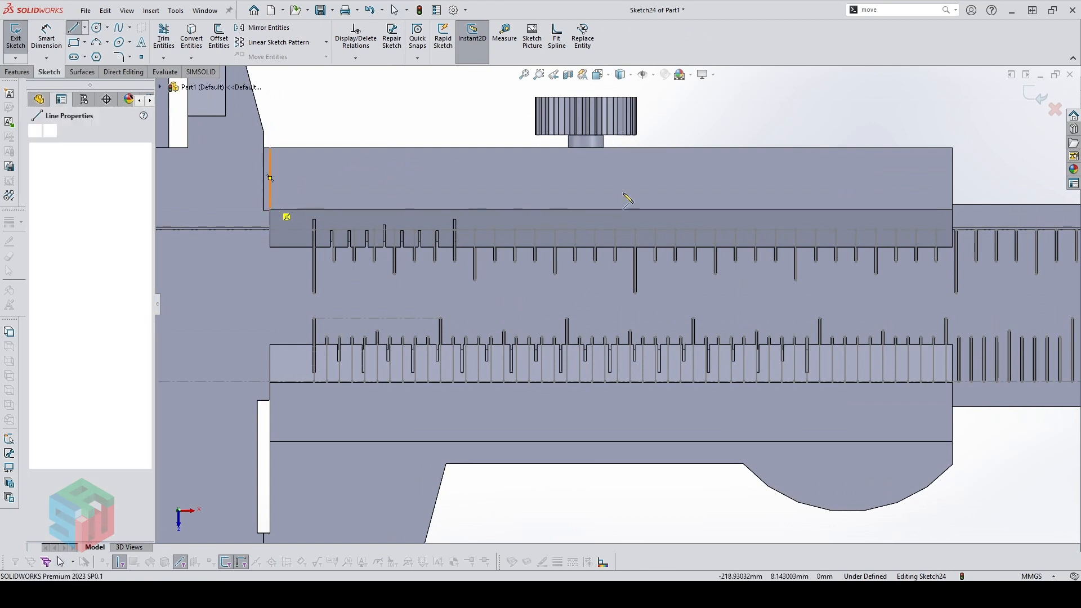
pyautogui.click(951, 202)
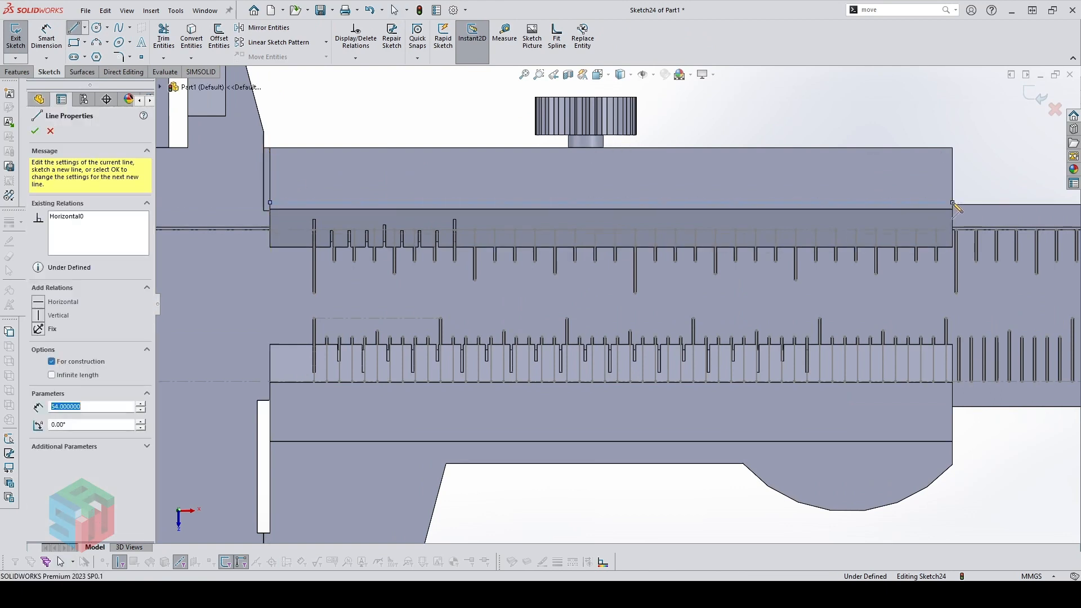
pyautogui.press('Escape')
# Dimension the construction line 4 mm below the slider's upper edge
pyautogui.press('d')
pyautogui.click(406, 202)
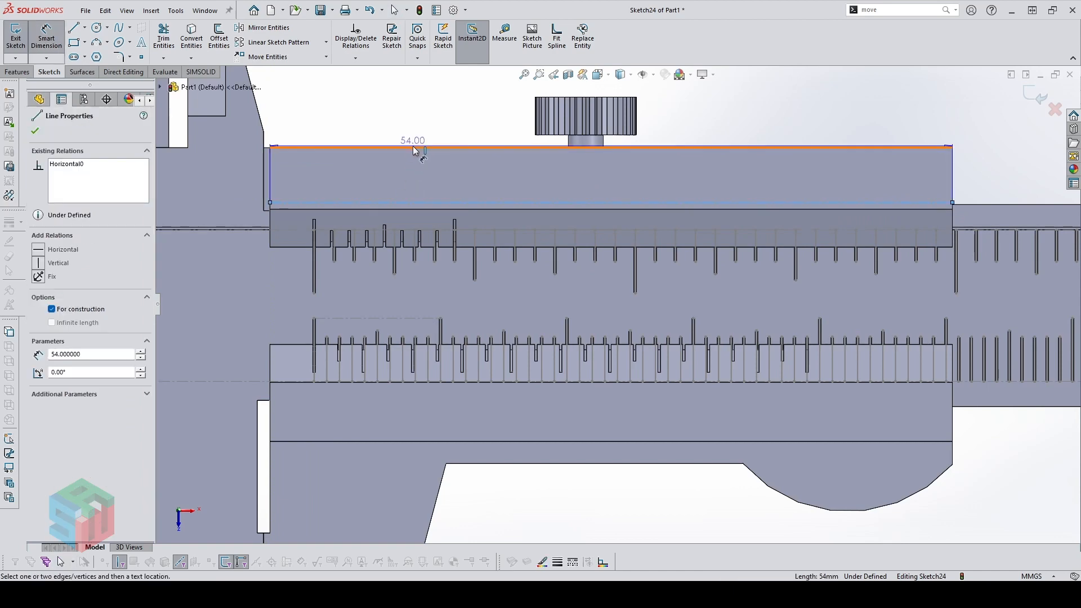
pyautogui.click(218, 166)
pyautogui.write('4')
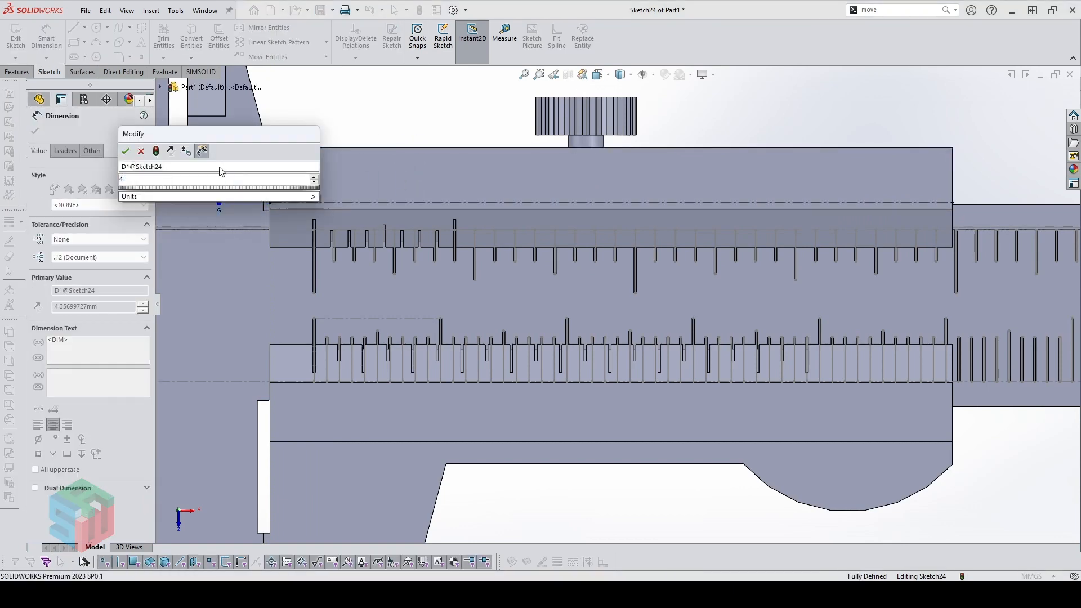
pyautogui.press('Return')
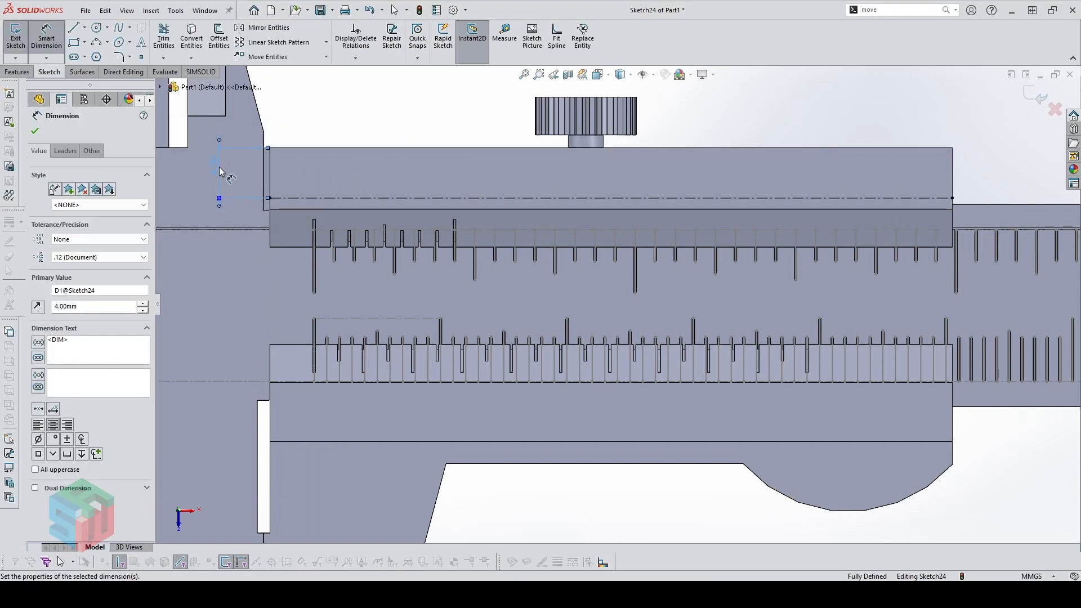
pyautogui.press('Escape')
# Add the sketch text 048 along the upper construction line in bold Century Gothic, sizing it in points instead of the document font
pyautogui.click(350, 196)
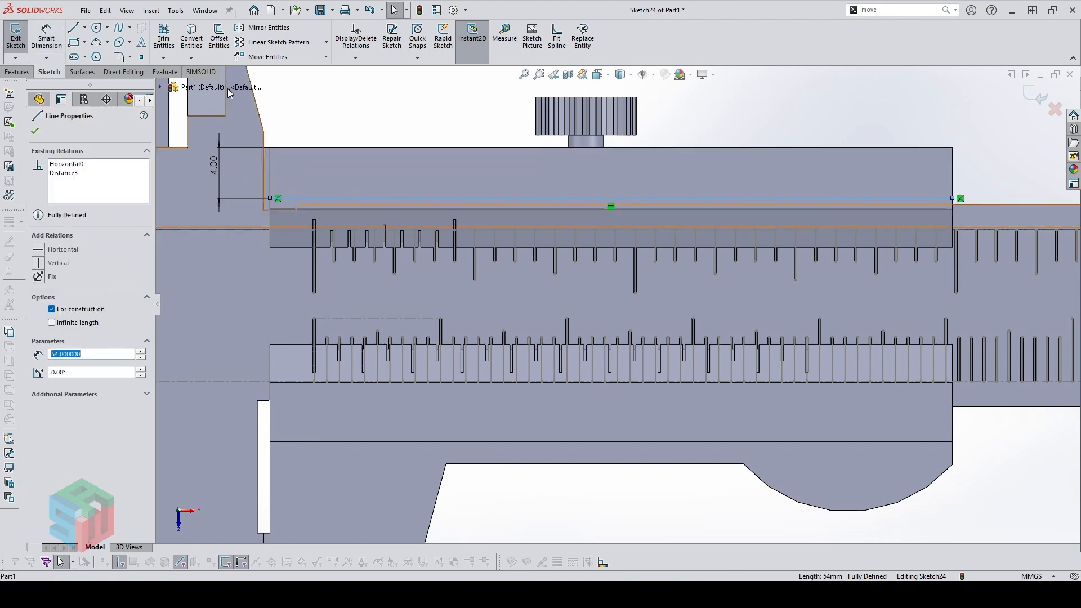
pyautogui.click(142, 42)
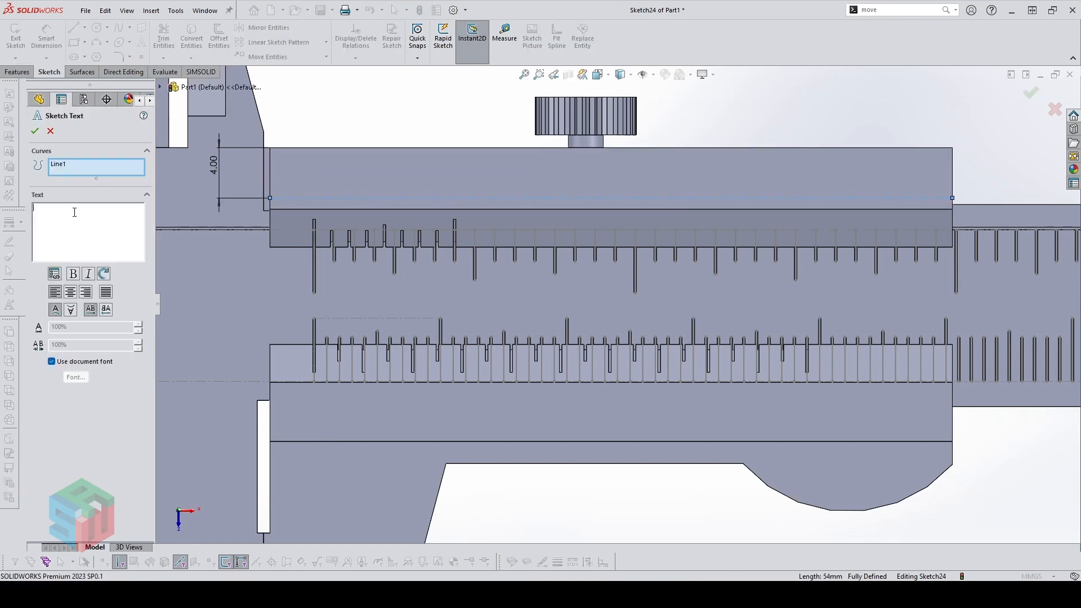
pyautogui.write('048')
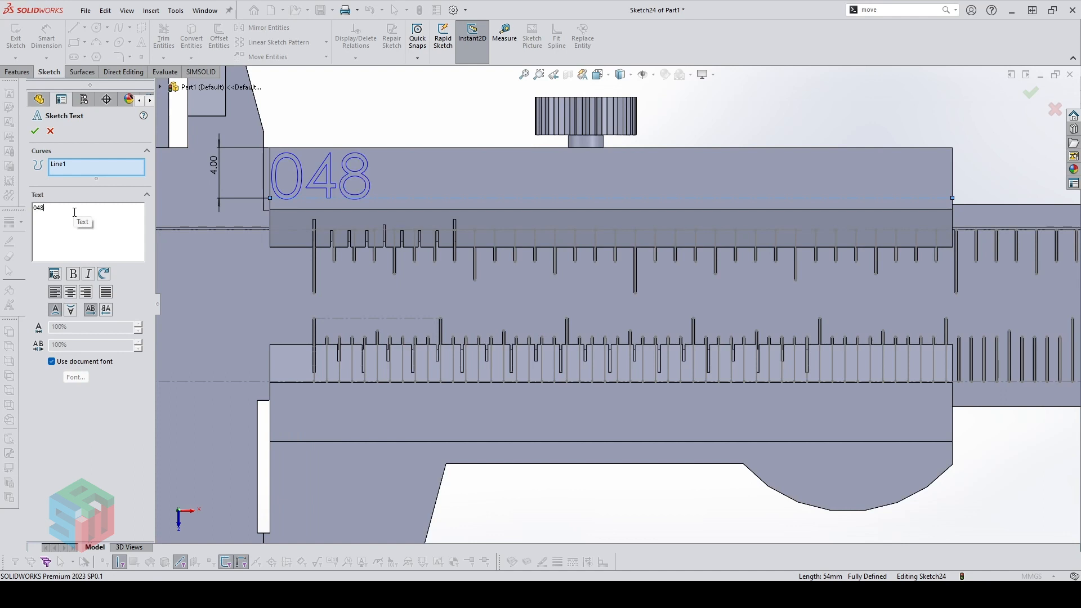
pyautogui.click(51, 361)
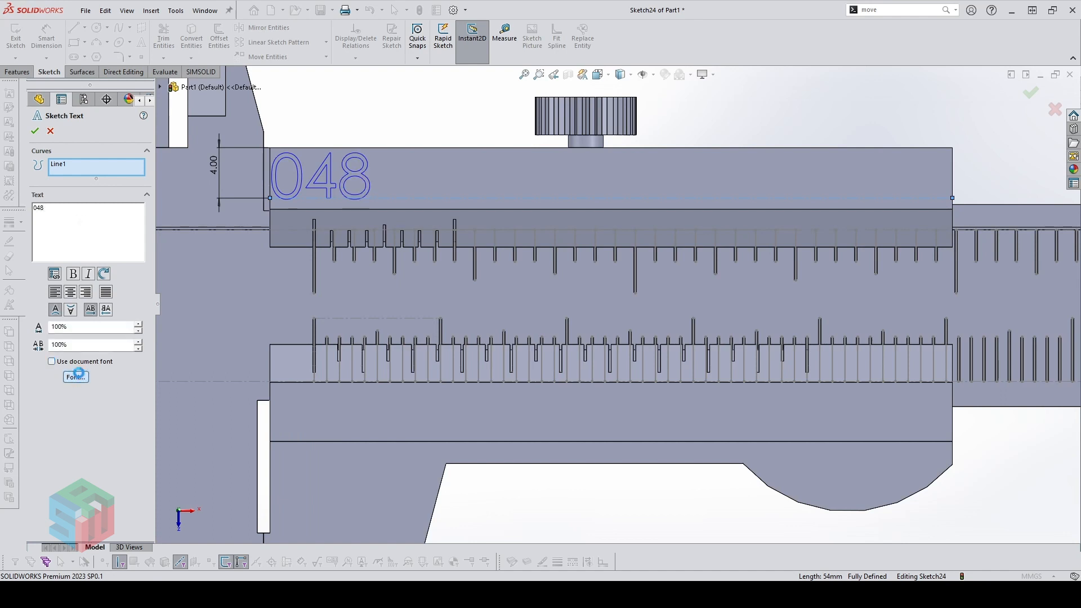
pyautogui.click(76, 377)
pyautogui.click(506, 271)
pyautogui.click(560, 257)
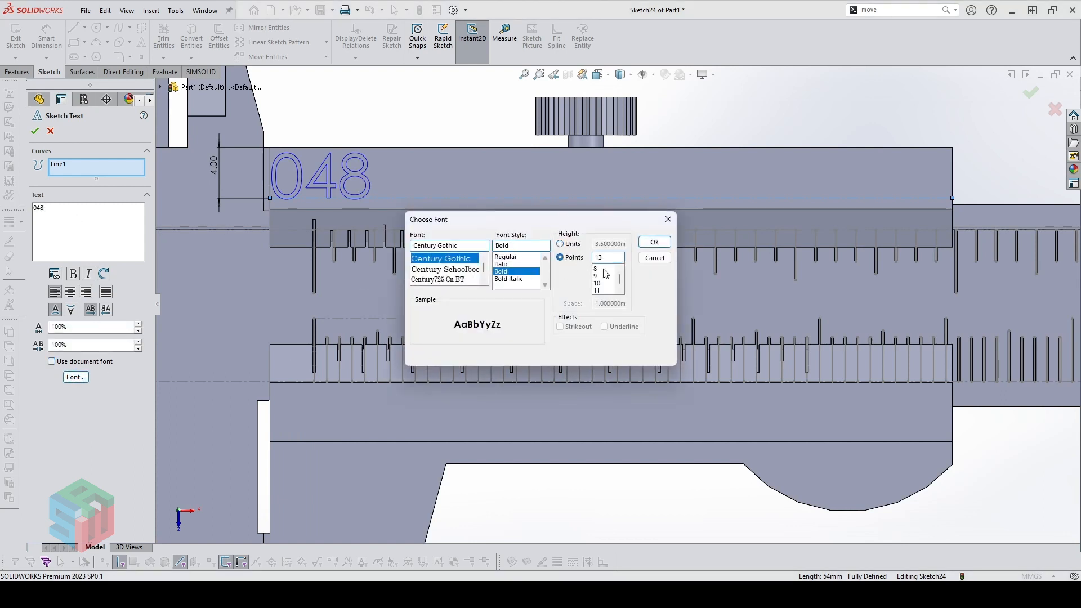
pyautogui.click(598, 268)
pyautogui.press('Return')
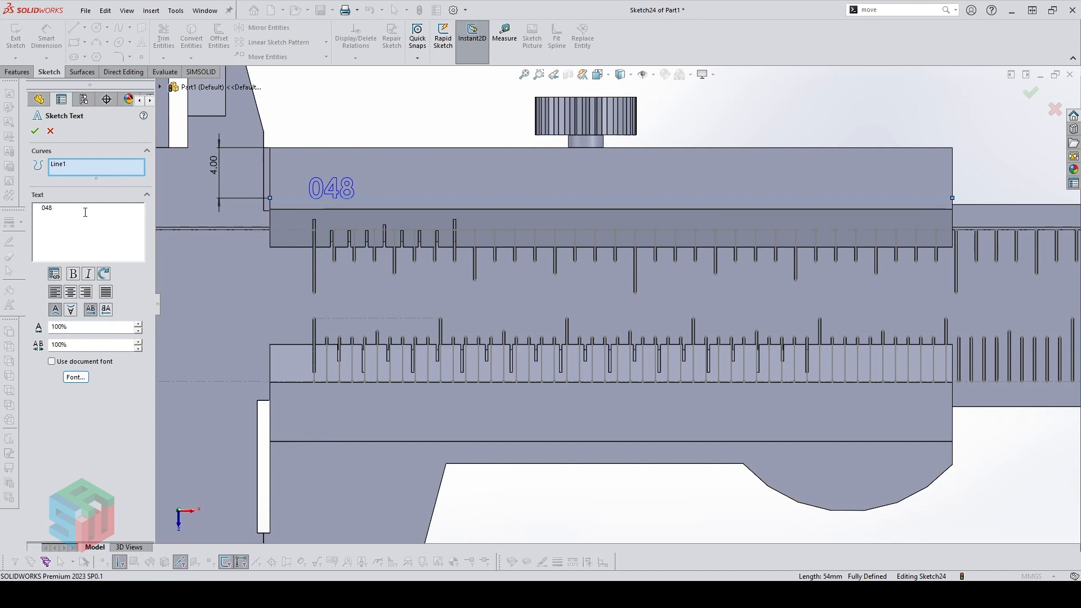
# Space out the digits 0, 4 and 8 so each sits above its long tick mark on the upper vernier, and accept the text
pyautogui.click(45, 208)
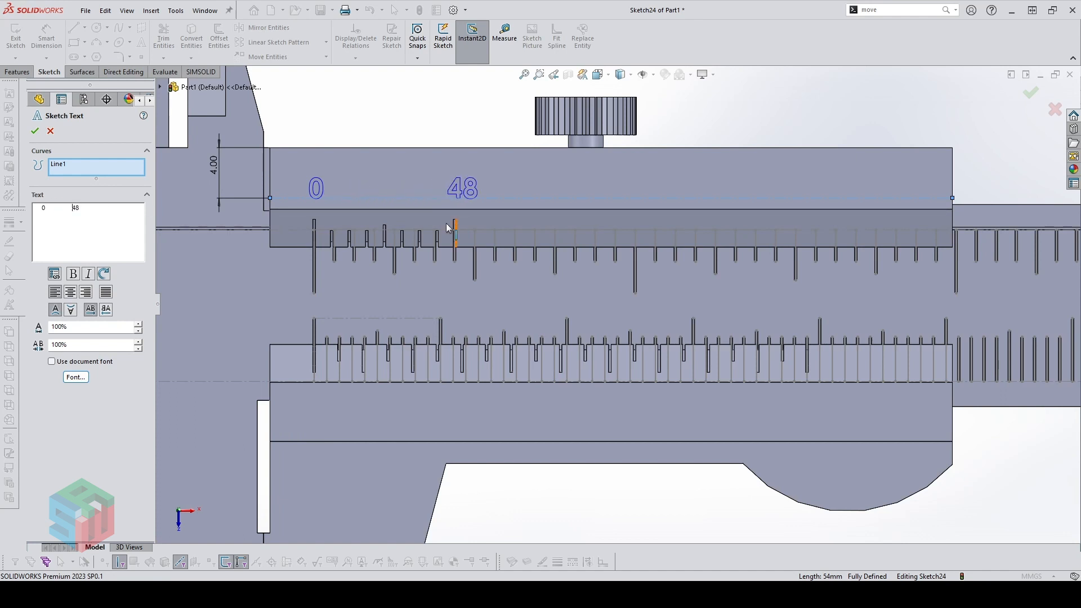
pyautogui.click(73, 209)
pyautogui.click(66, 209)
pyautogui.press('BackSpace')
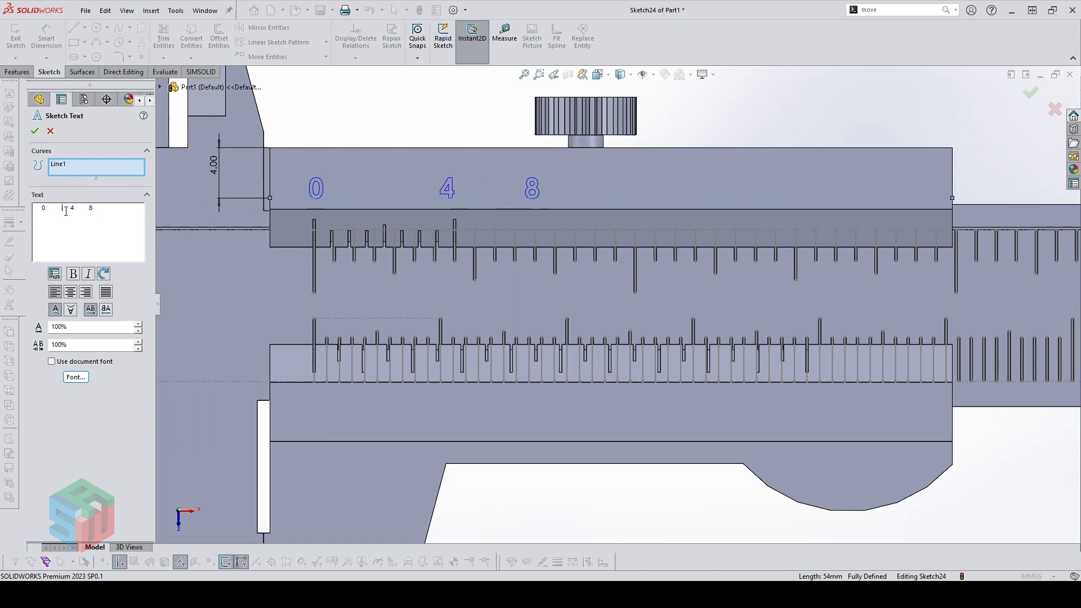
pyautogui.press('BackSpace')
pyautogui.press('BackSpace')
pyautogui.press('BackSpace')
pyautogui.press('BackSpace')
pyautogui.press('BackSpace')
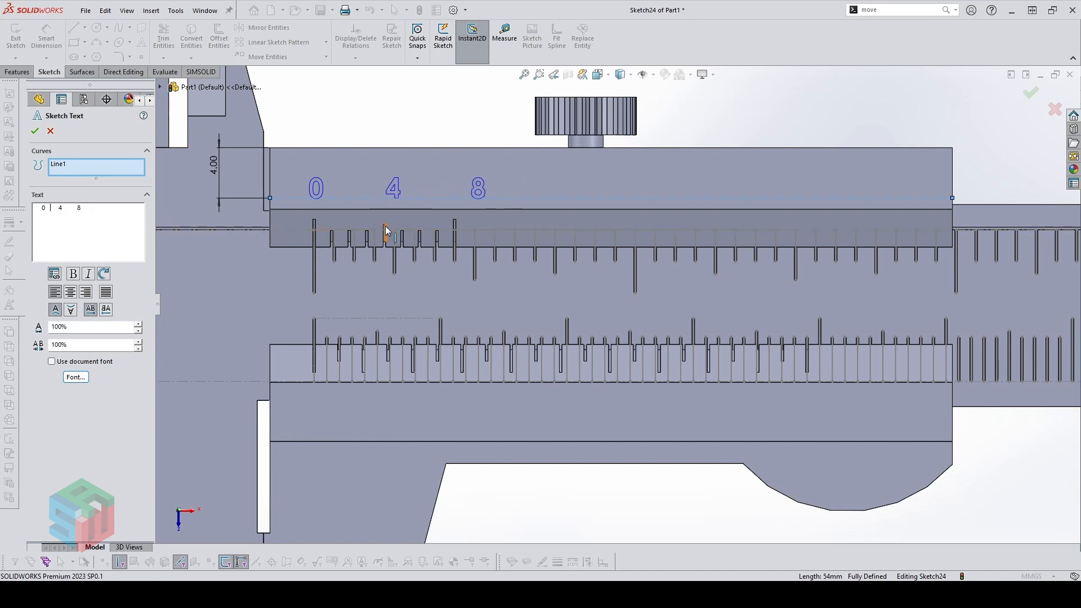
pyautogui.press('BackSpace')
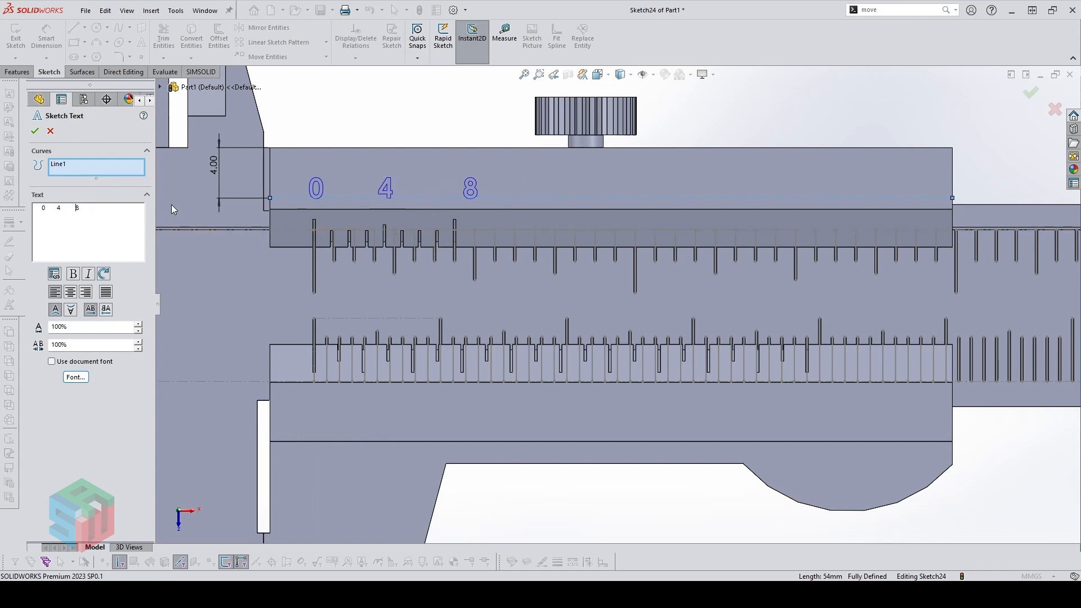
pyautogui.scroll(-1, 456, 225)
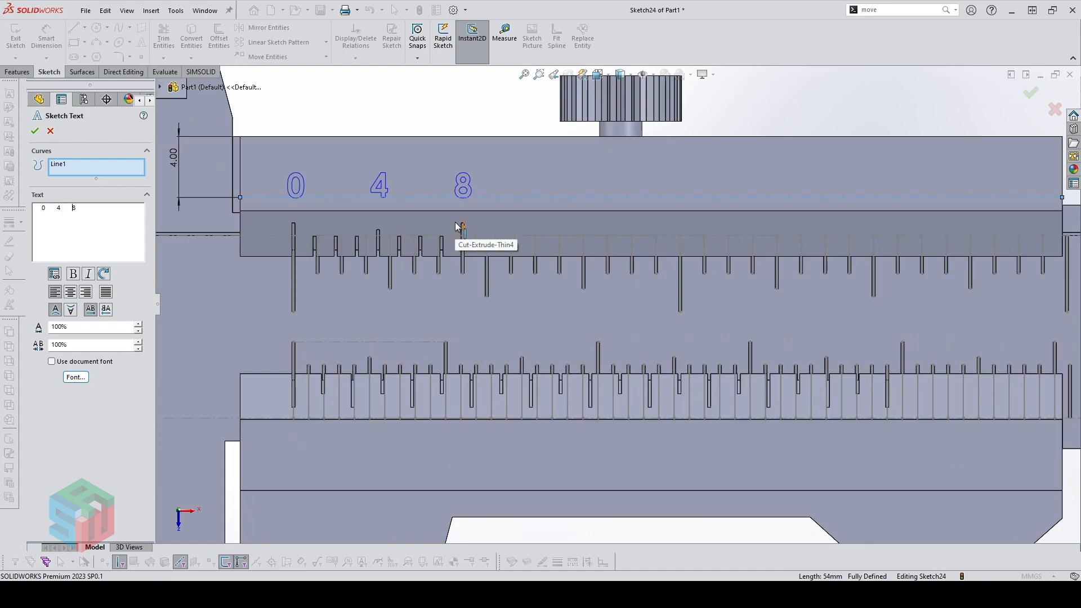
pyautogui.click(34, 131)
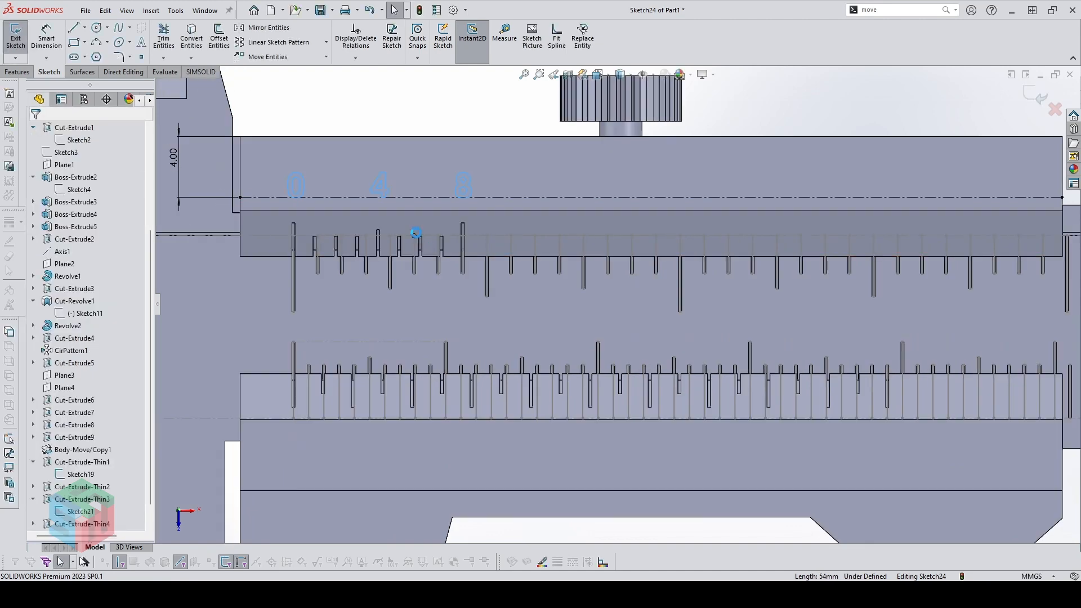
# Draw a horizontal 54 mm construction line across the full width of the slider's lower flat face
pyautogui.scroll(2, 514, 305)
pyautogui.scroll(1, 516, 306)
pyautogui.scroll(-2, 519, 306)
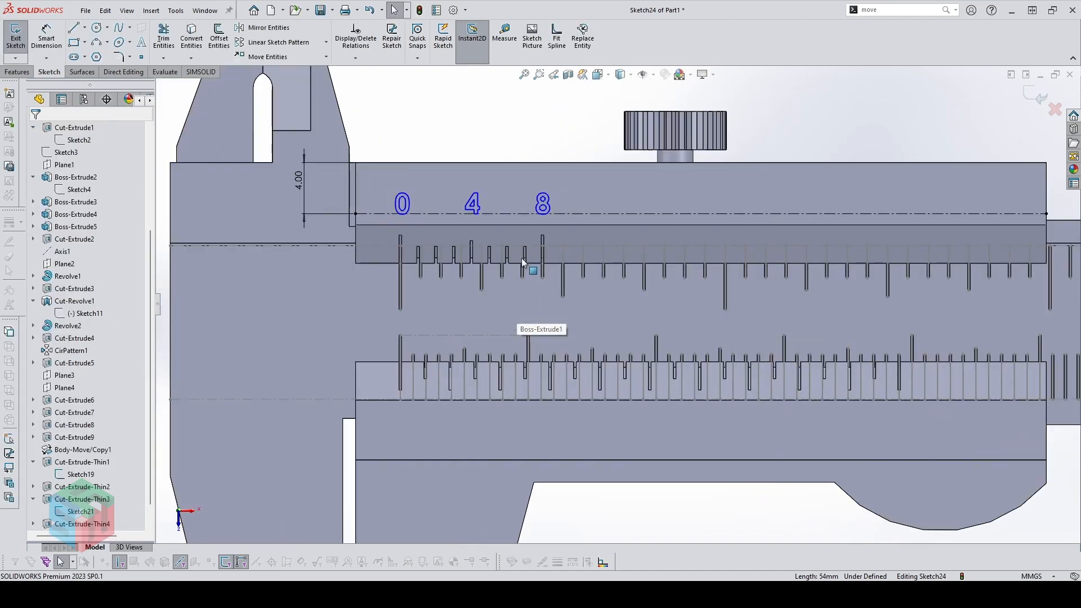
pyautogui.scroll(-1, 563, 248)
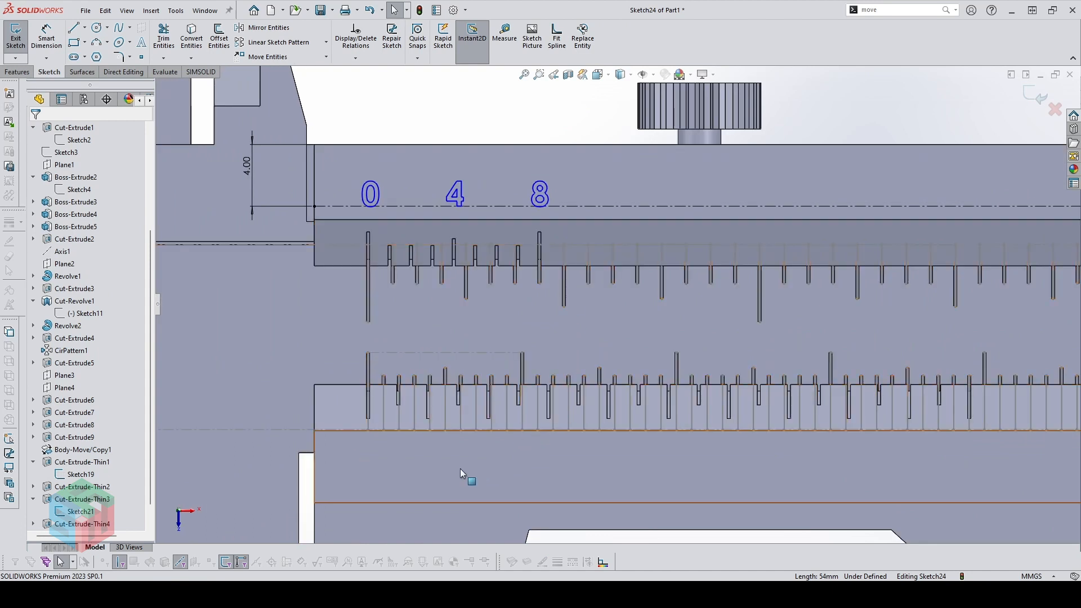
pyautogui.press('z')
pyautogui.press('l')
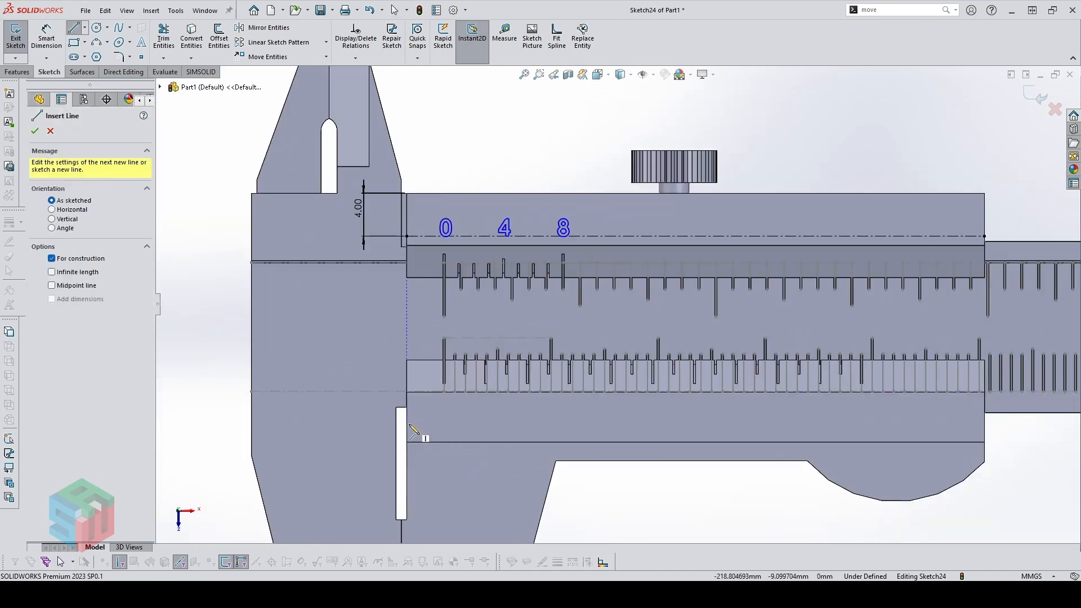
pyautogui.click(406, 416)
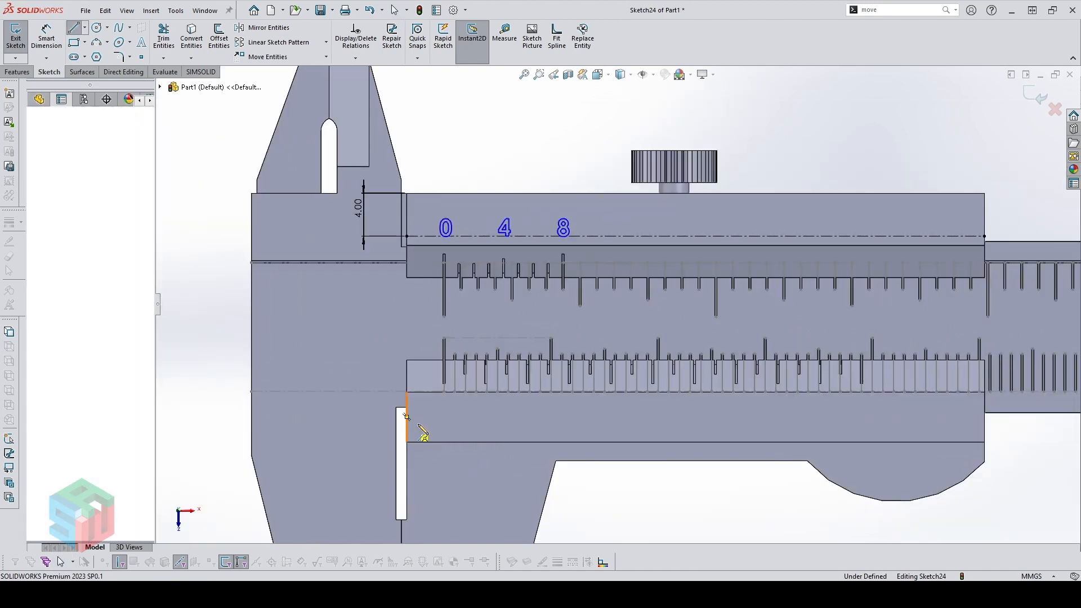
pyautogui.click(984, 424)
pyautogui.press('Escape')
# Add sketch text with the numbers 0 to 10 along the lower construction line, in bold Century Gothic sized in points
pyautogui.click(775, 424)
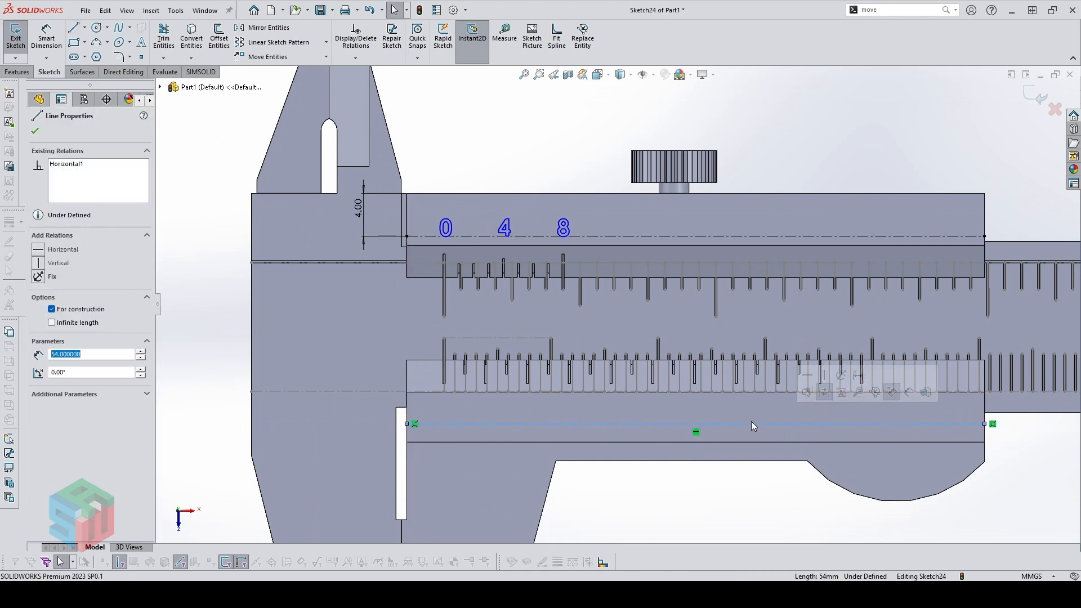
pyautogui.scroll(-2, 751, 421)
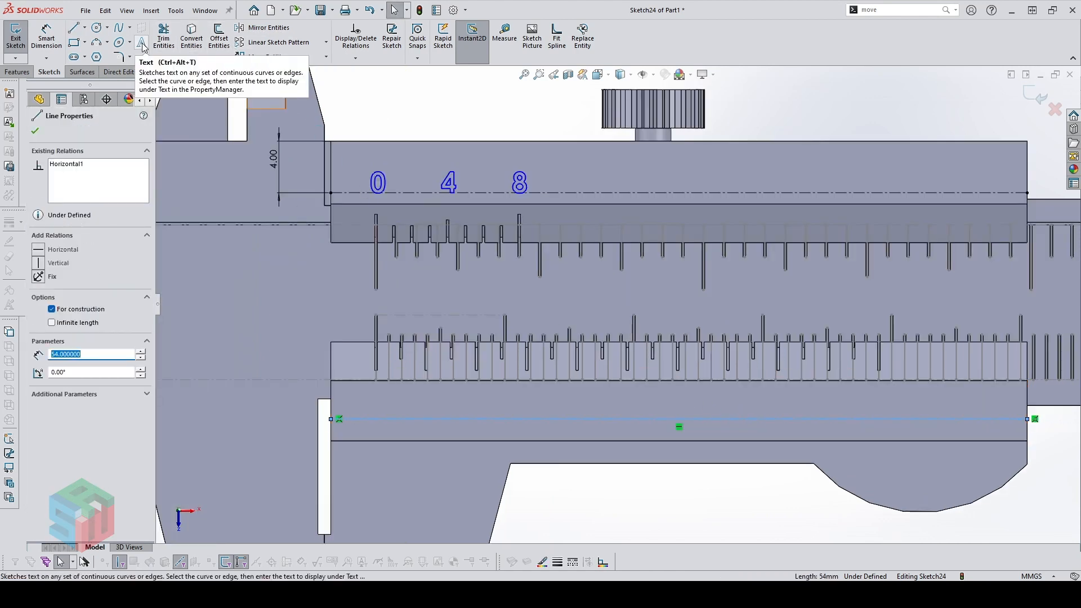
pyautogui.click(142, 44)
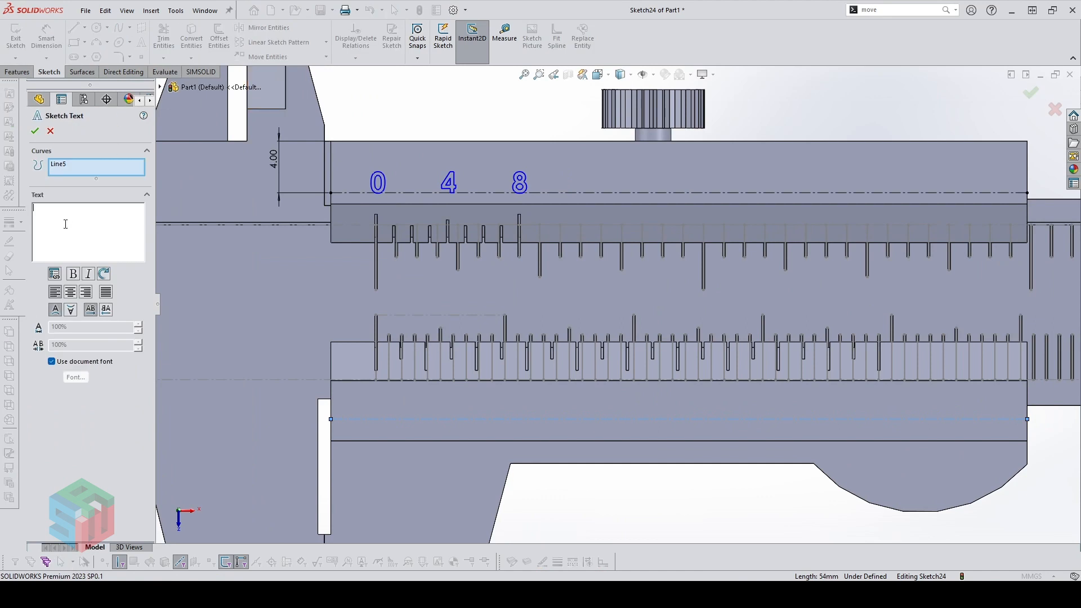
pyautogui.click(64, 360)
pyautogui.click(75, 377)
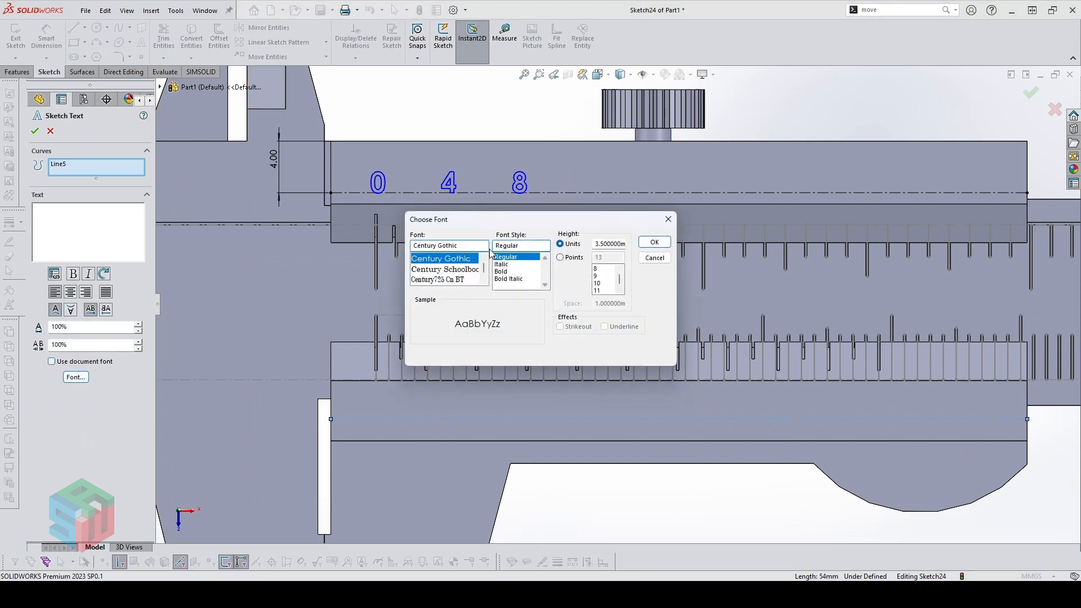
pyautogui.click(528, 271)
pyautogui.click(579, 259)
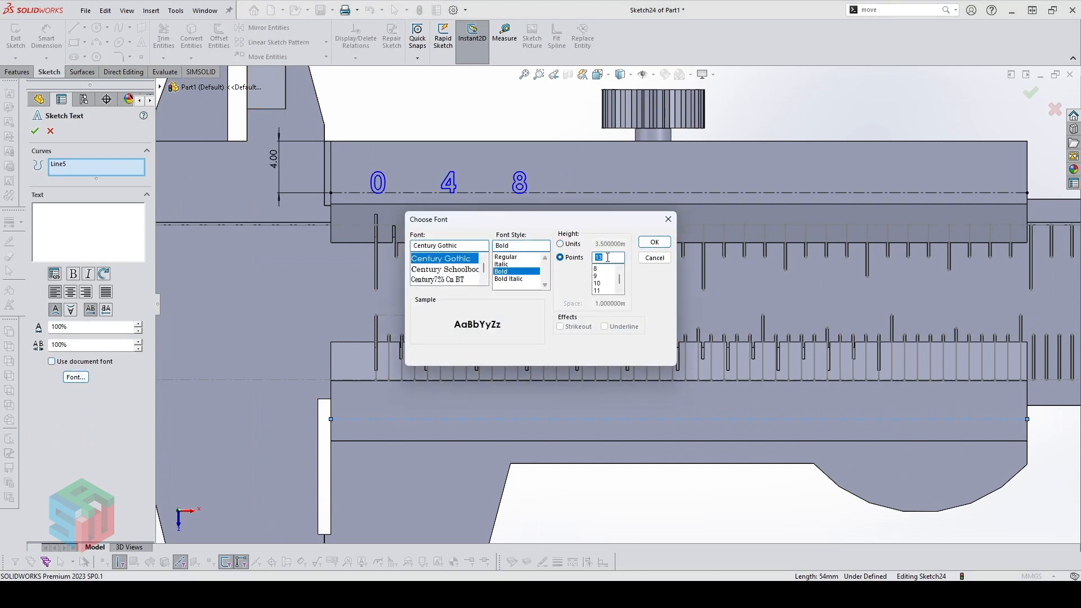
pyautogui.press('Return')
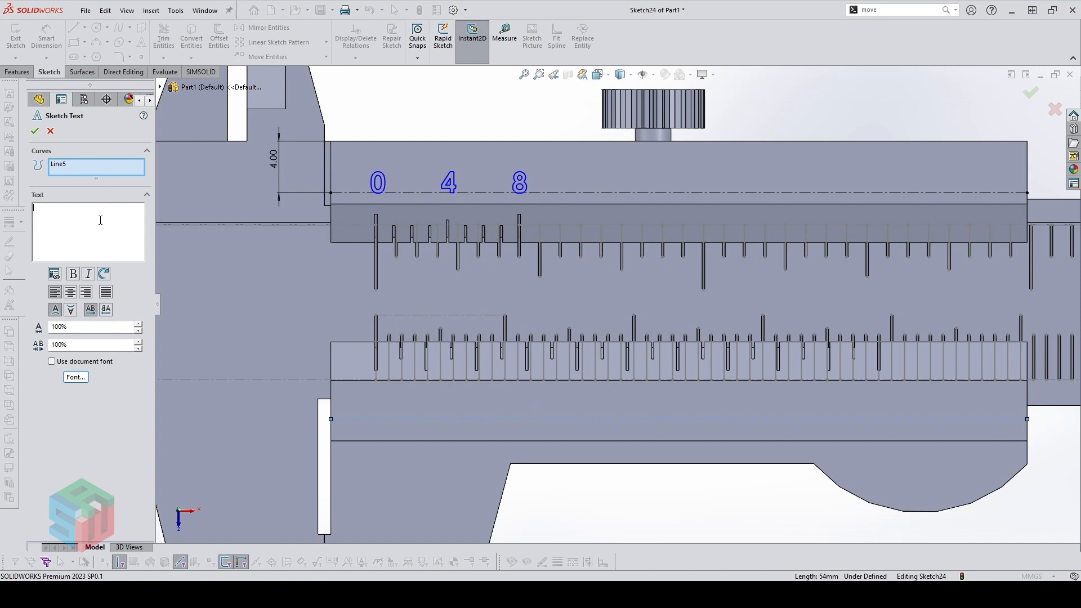
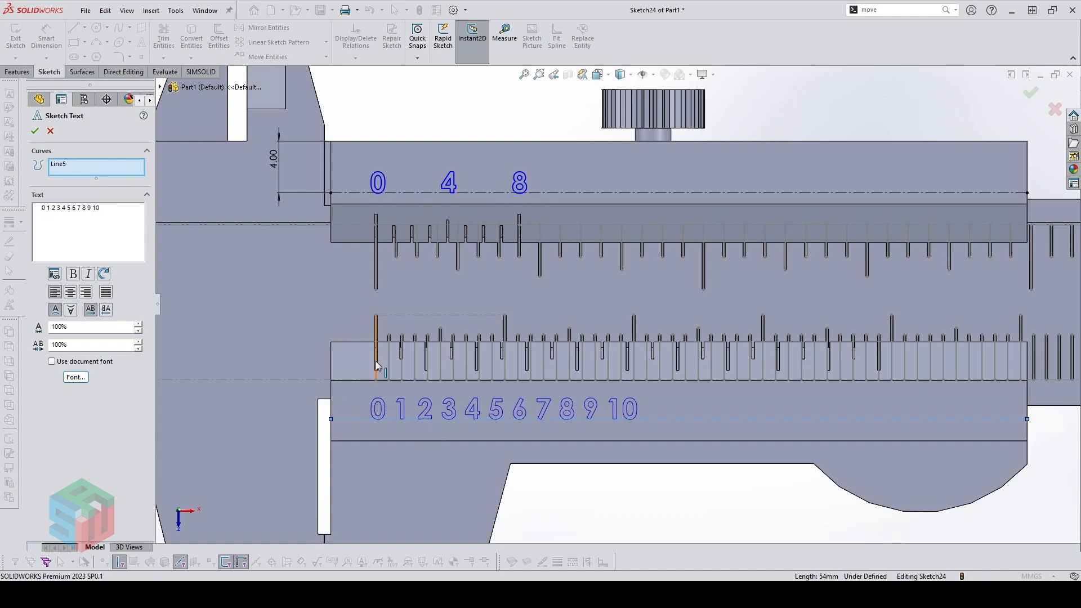
# Adjust the spacing between the numbers 0 to 10 to follow the lower vernier's long tick marks, and accept the text
pyautogui.click(50, 208)
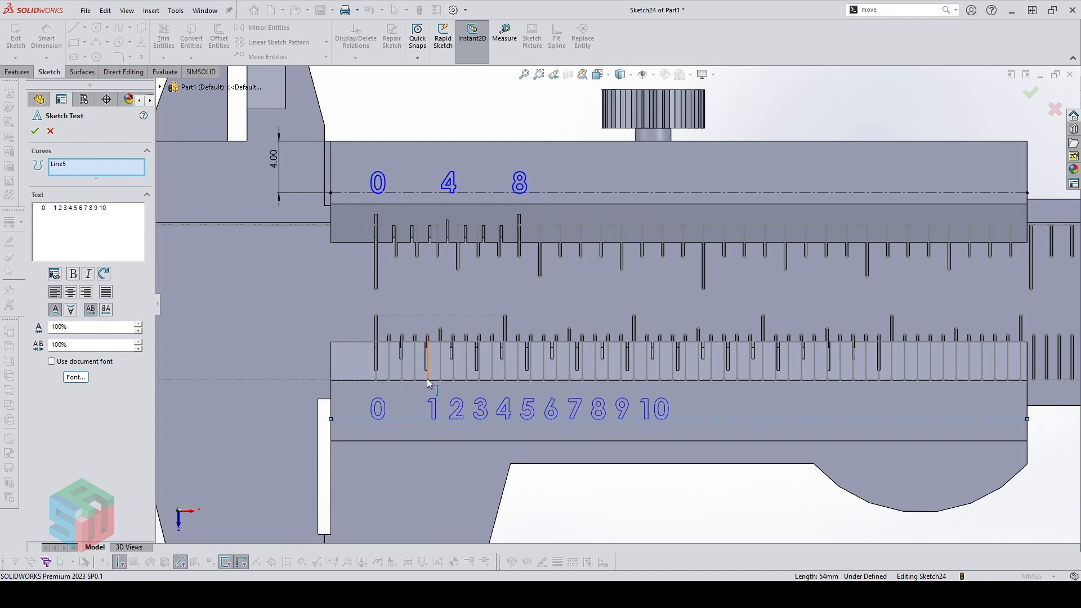
pyautogui.press('BackSpace')
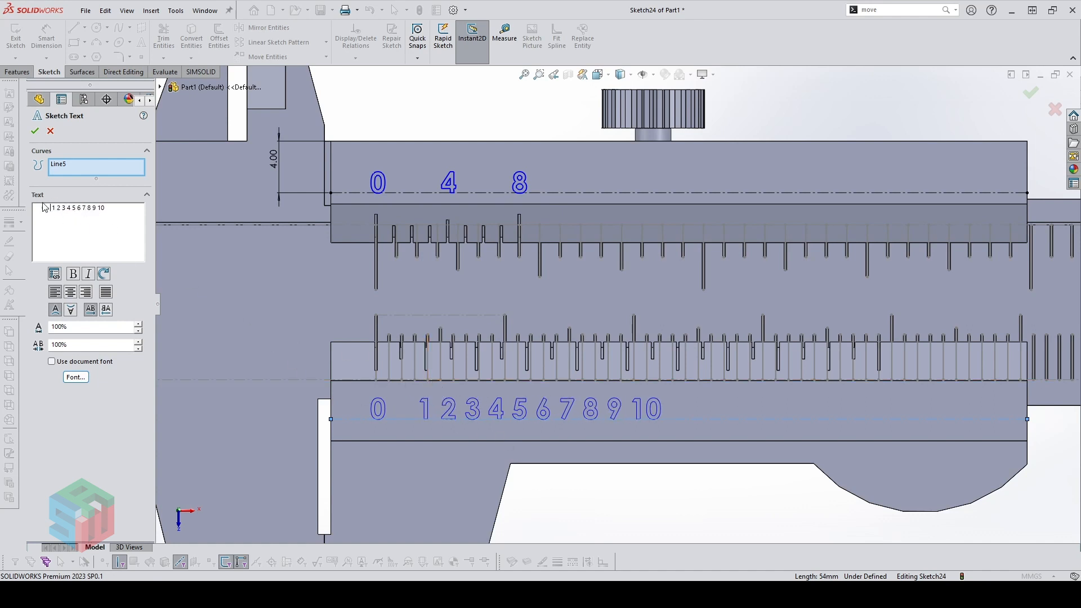
pyautogui.click(58, 209)
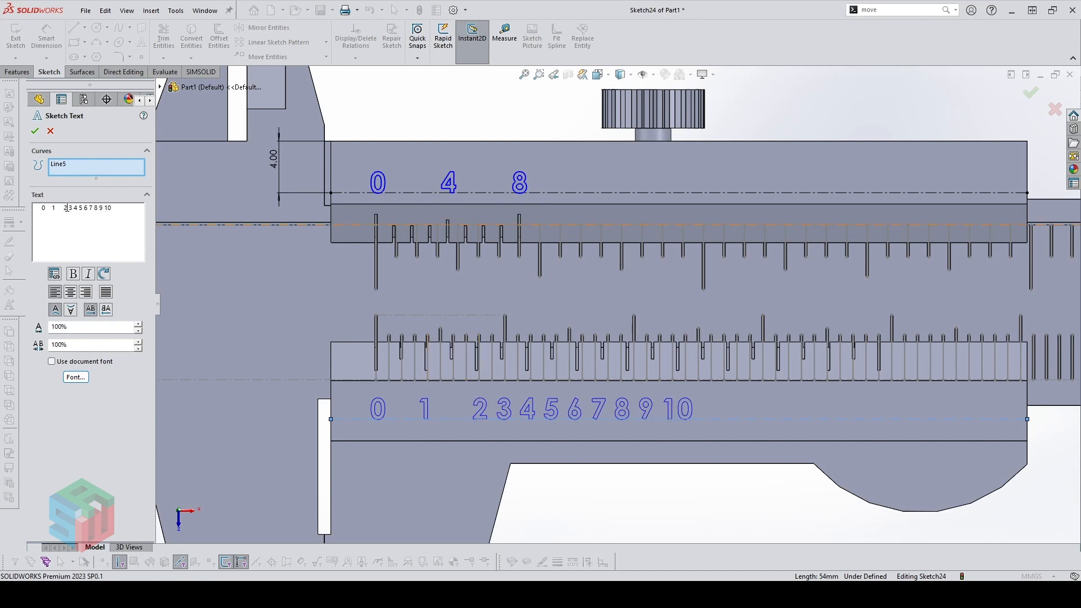
pyautogui.press('Right')
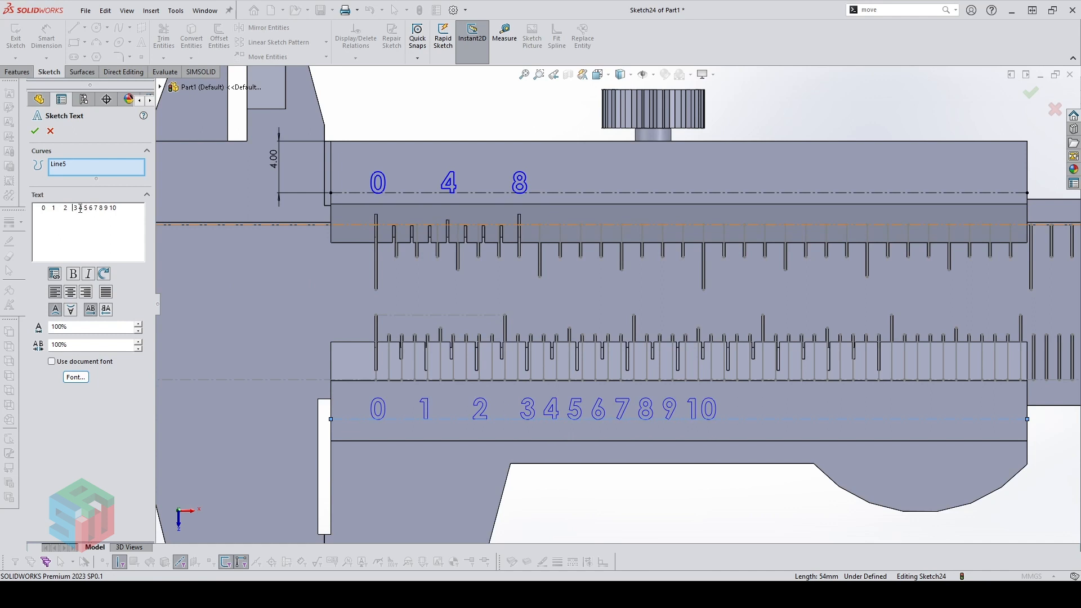
pyautogui.press('Right')
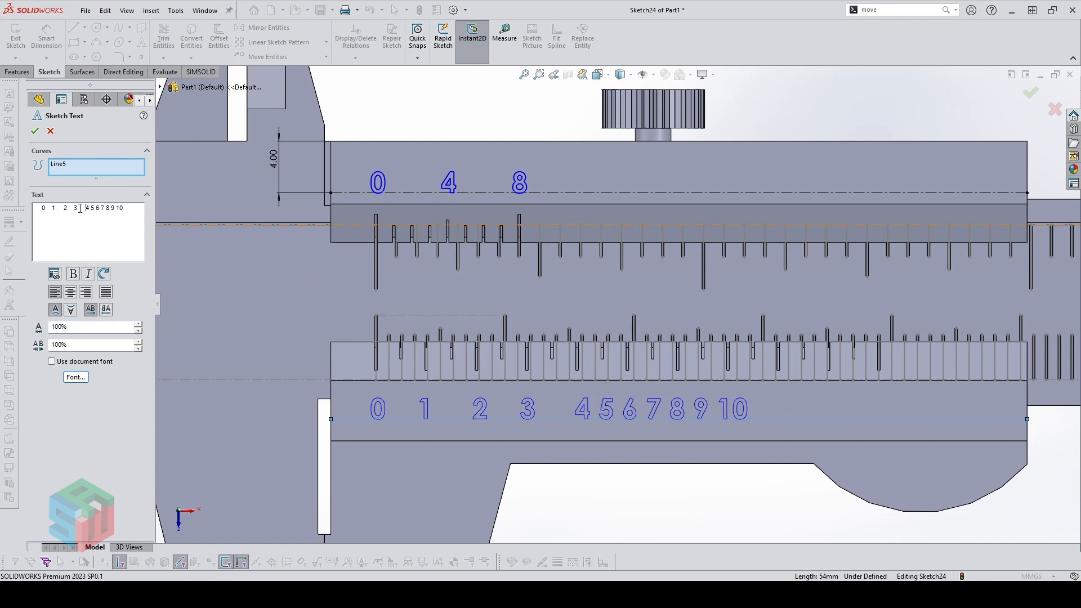
pyautogui.press('BackSpace')
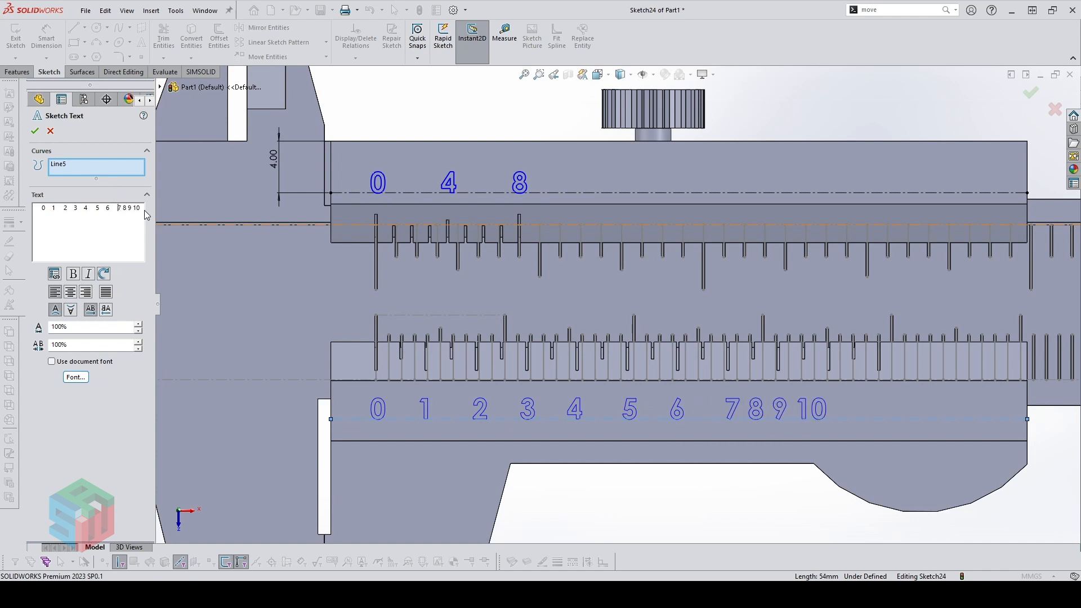
pyautogui.press('BackSpace')
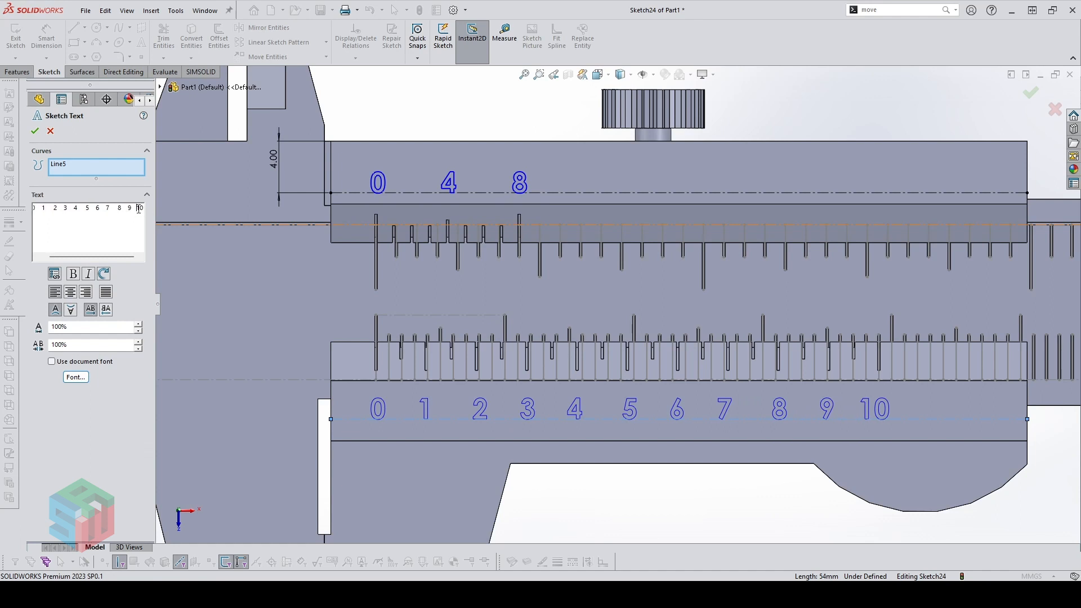
pyautogui.click(34, 131)
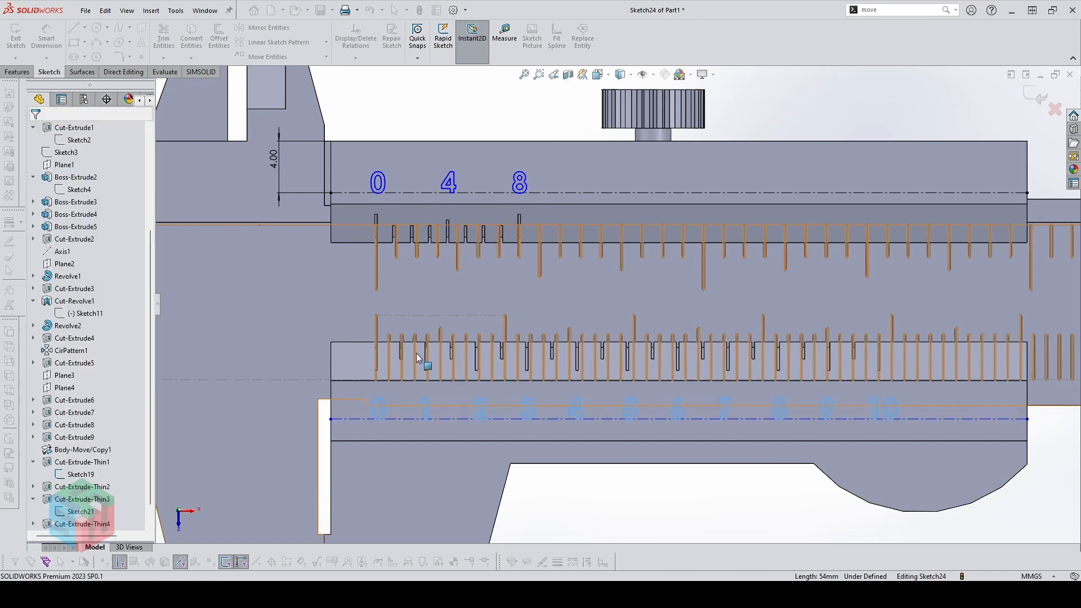
# Dimension the lower construction line 5 mm below the upper edge of the slider's lower bevel
pyautogui.click(355, 418)
pyautogui.click(355, 341)
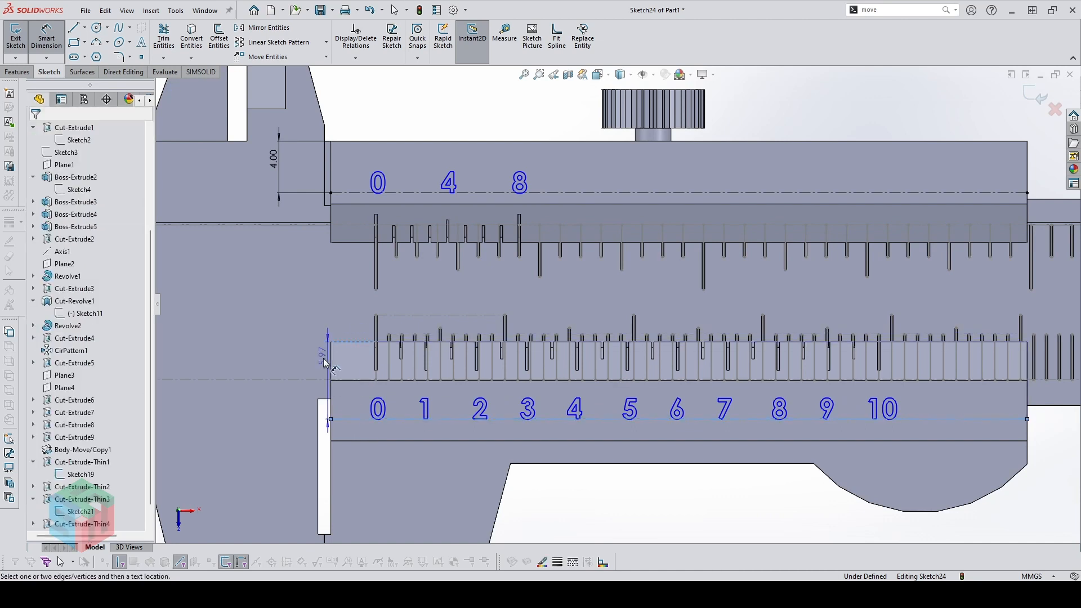
pyautogui.click(304, 372)
pyautogui.write('5')
pyautogui.press('Return')
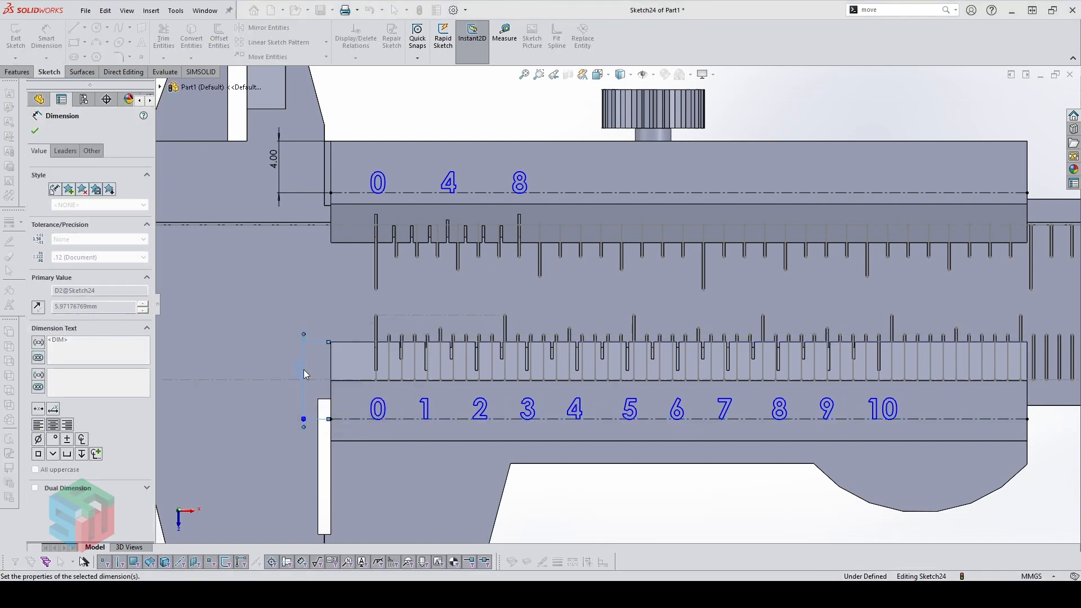
pyautogui.scroll(3, 743, 308)
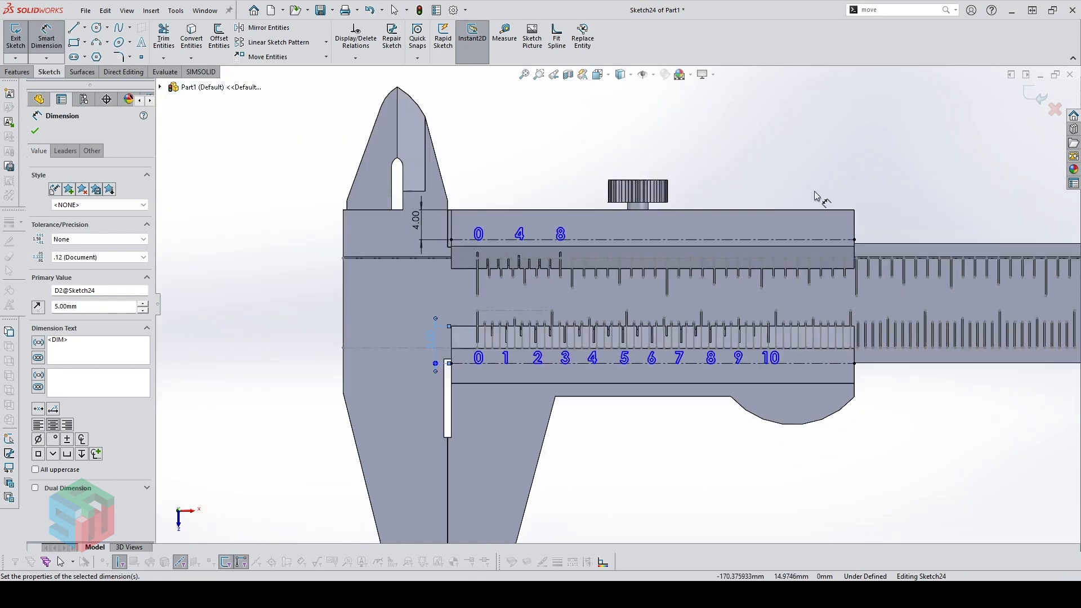
pyautogui.click(892, 198)
pyautogui.scroll(-2, 920, 206)
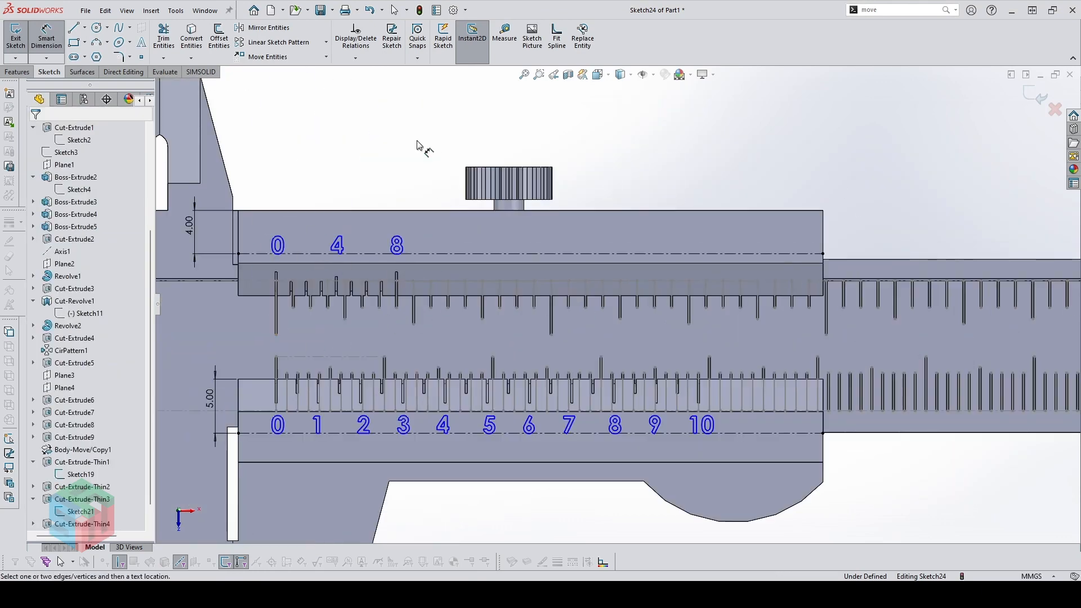
# Cut-extrude the number sketch blind to 0.2 mm, limiting the cut to the slider body only
pyautogui.click(1034, 97)
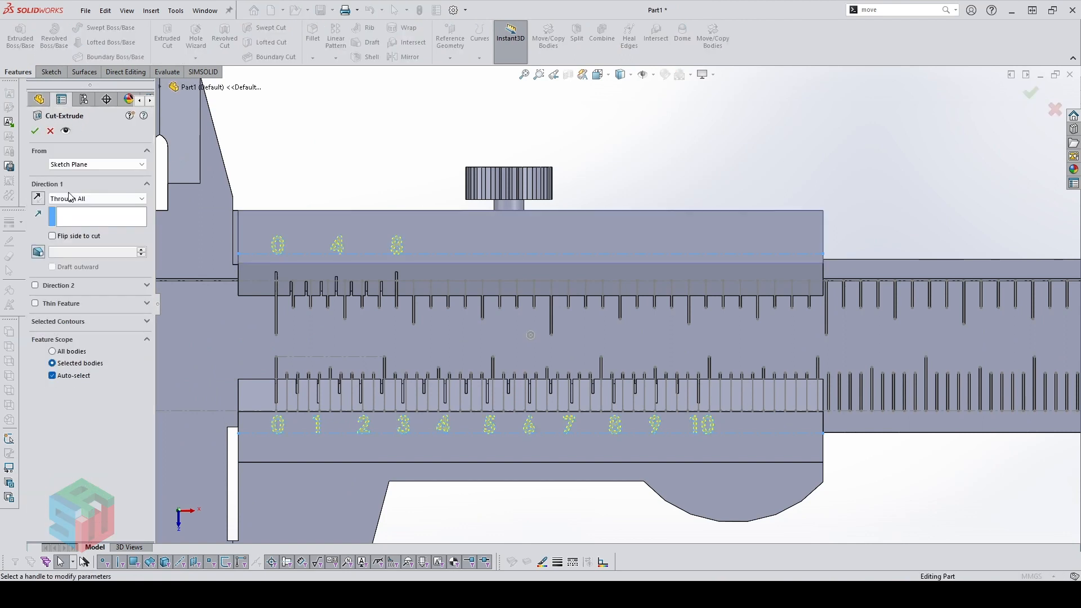
pyautogui.click(69, 199)
pyautogui.click(67, 207)
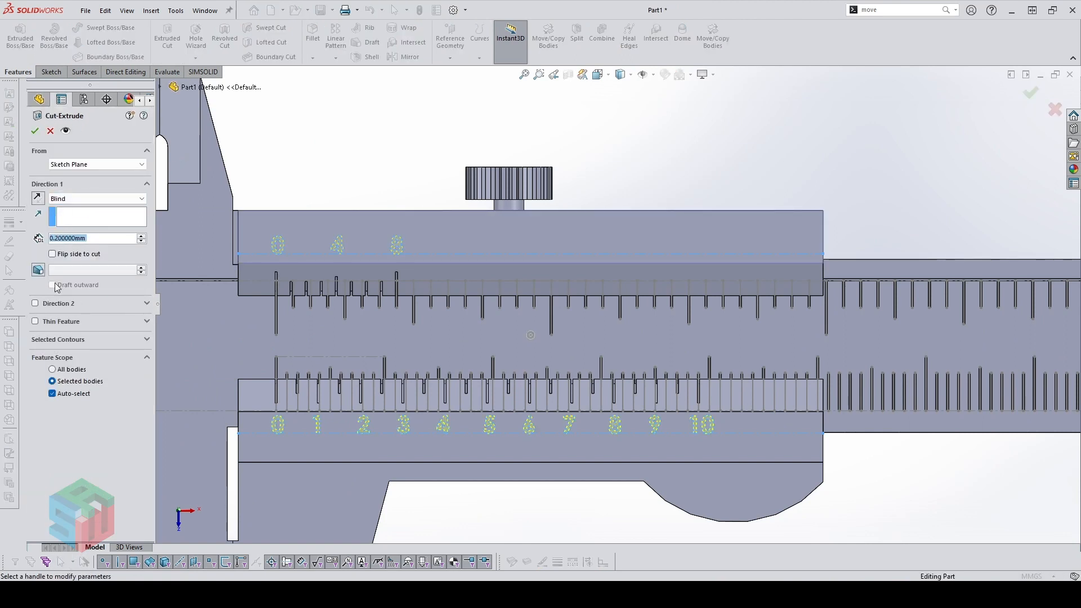
pyautogui.click(67, 397)
pyautogui.click(258, 223)
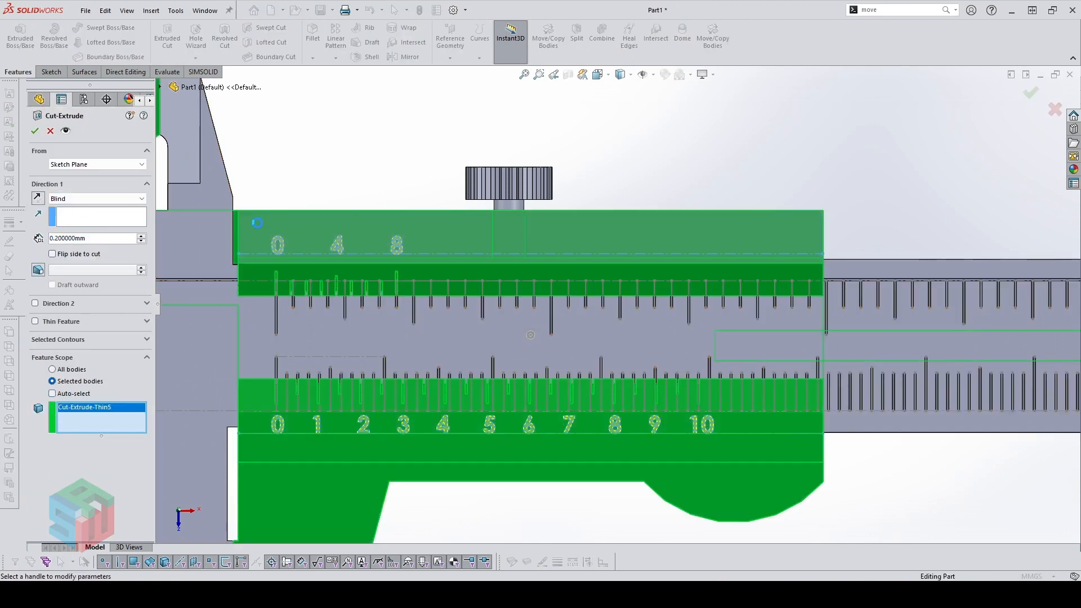
pyautogui.rightClick(298, 175)
# Start a sketch on the main beam's front face and draw a 233.5 mm horizontal construction line along its full length
pyautogui.moveTo(296, 179); pyautogui.dragTo(364, 309, button='middle')
pyautogui.click(353, 334)
pyautogui.click(412, 293)
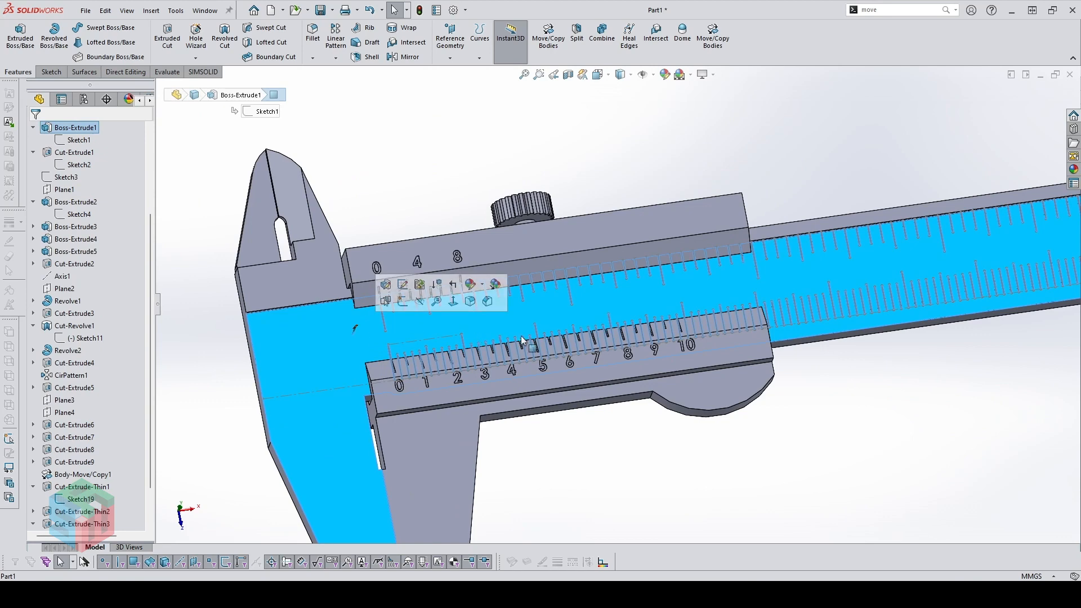
pyautogui.scroll(-2, 609, 291)
pyautogui.scroll(-3, 265, 268)
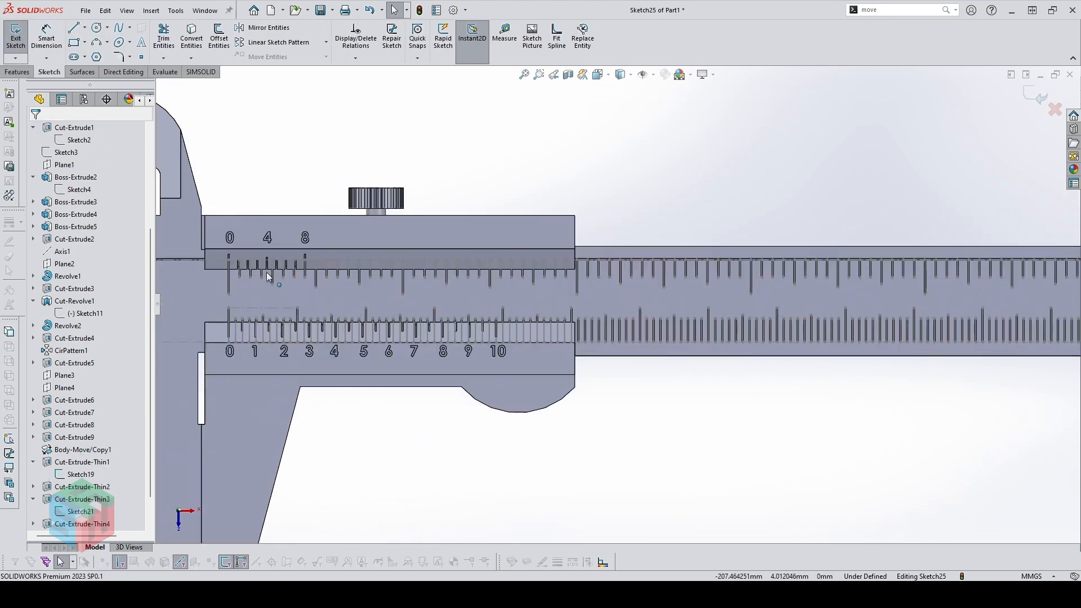
pyautogui.scroll(1, 311, 283)
pyautogui.press('l')
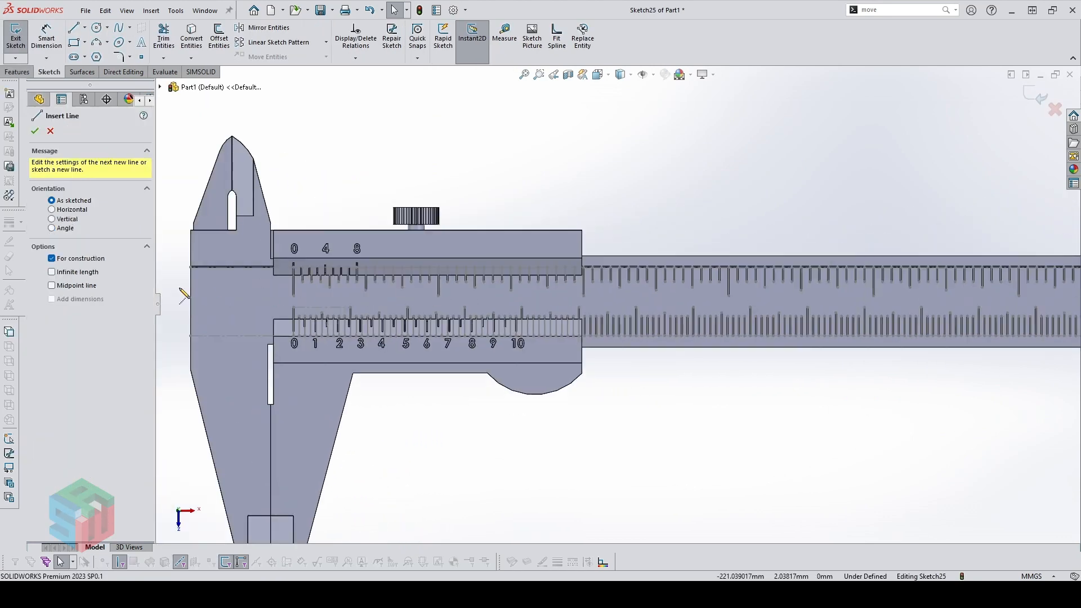
pyautogui.click(190, 319)
pyautogui.scroll(3, 620, 304)
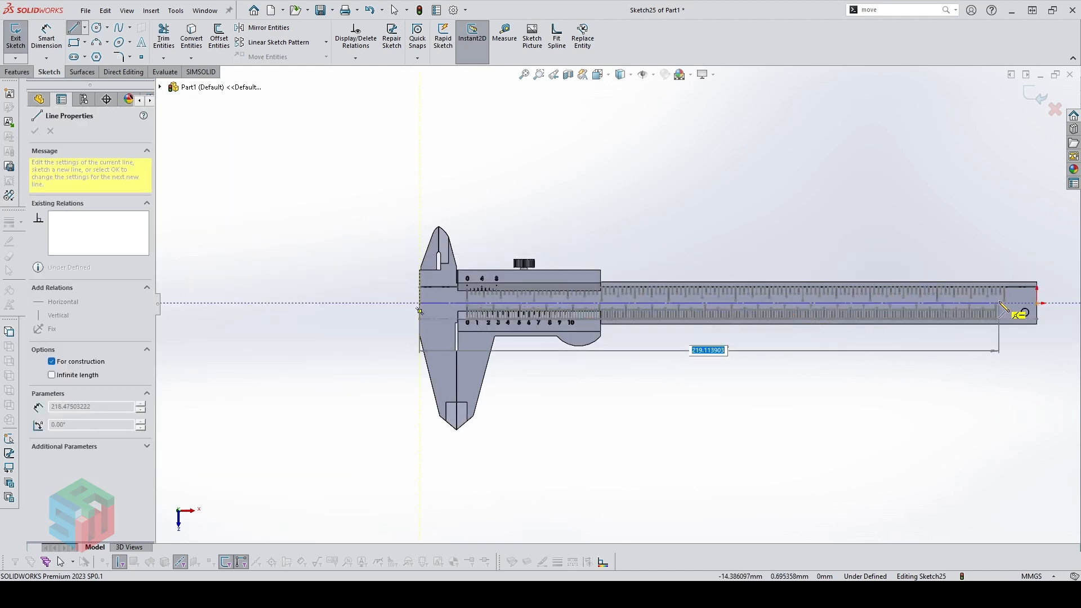
pyautogui.click(1039, 304)
pyautogui.press('Escape')
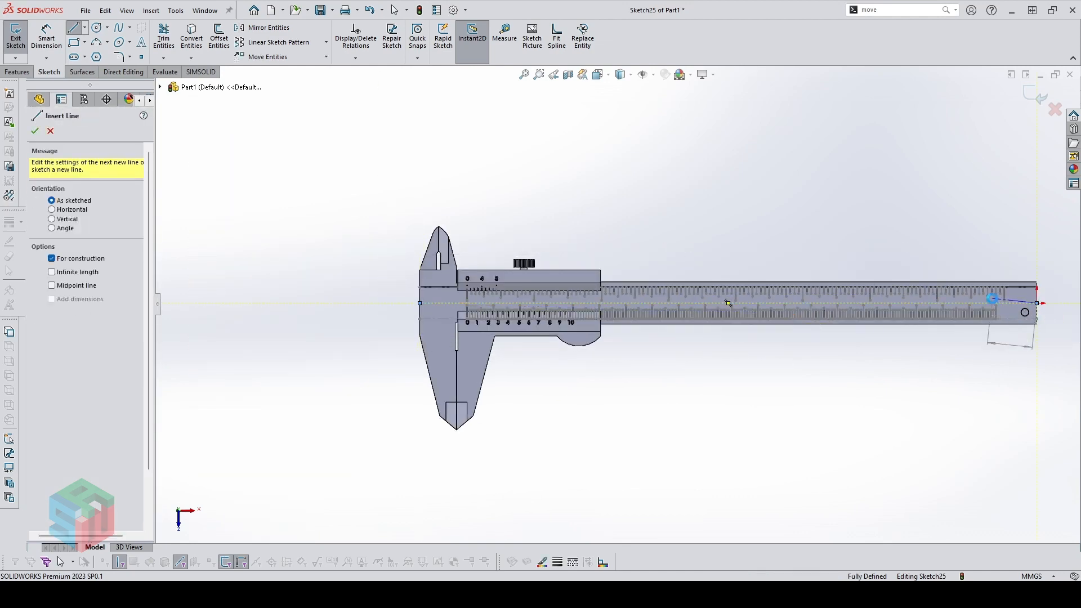
pyautogui.press('Escape')
pyautogui.scroll(-3, 358, 285)
pyautogui.scroll(5, 876, 323)
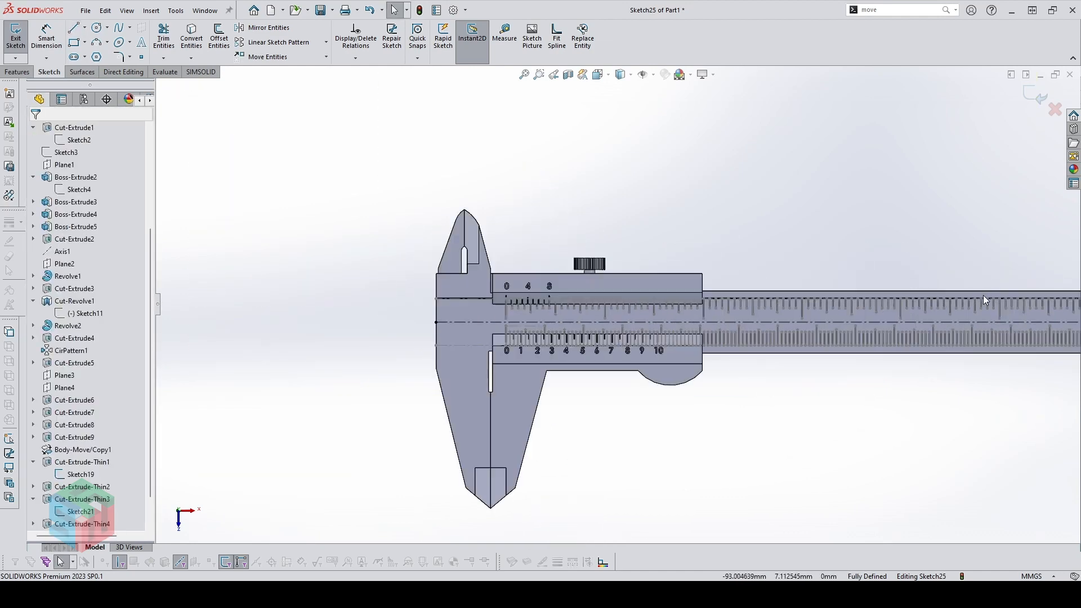
# Remove the relation holding the construction line's right end and move the line slightly upward on the beam
pyautogui.click(1026, 314)
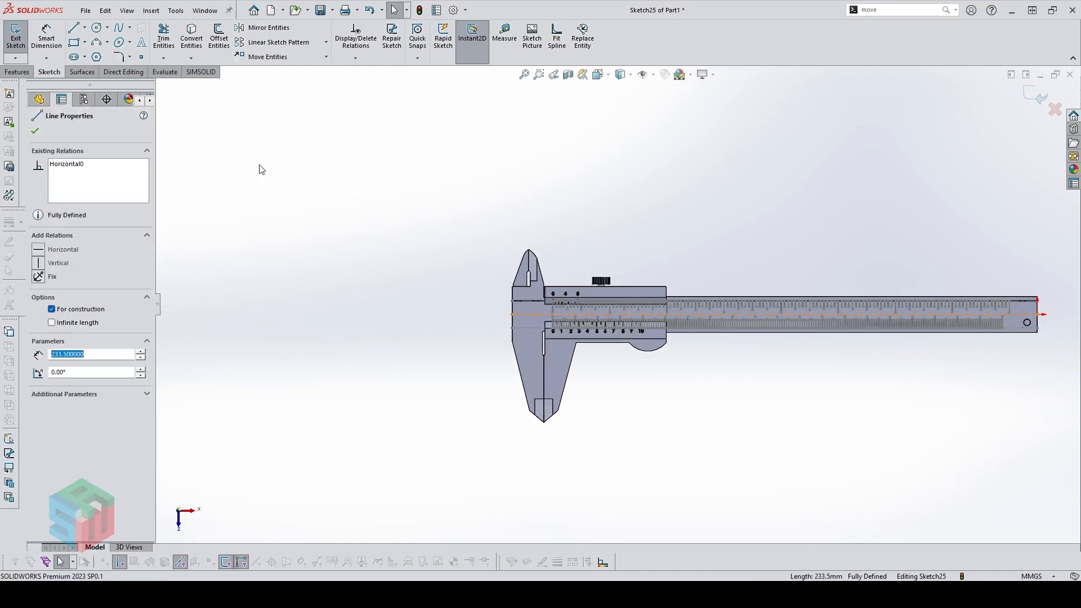
pyautogui.press('Escape')
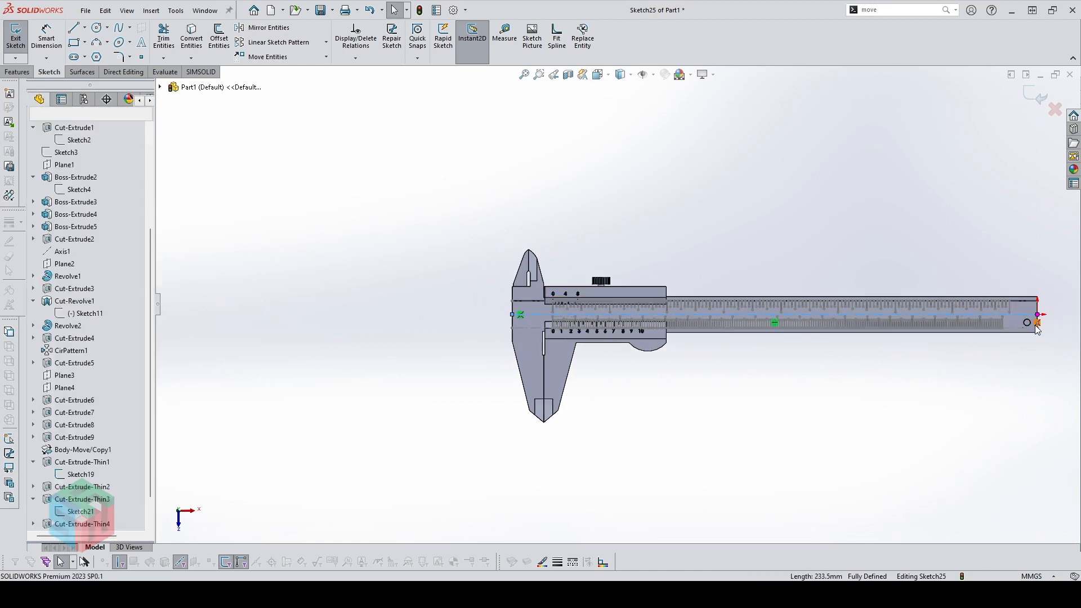
pyautogui.click(1016, 322)
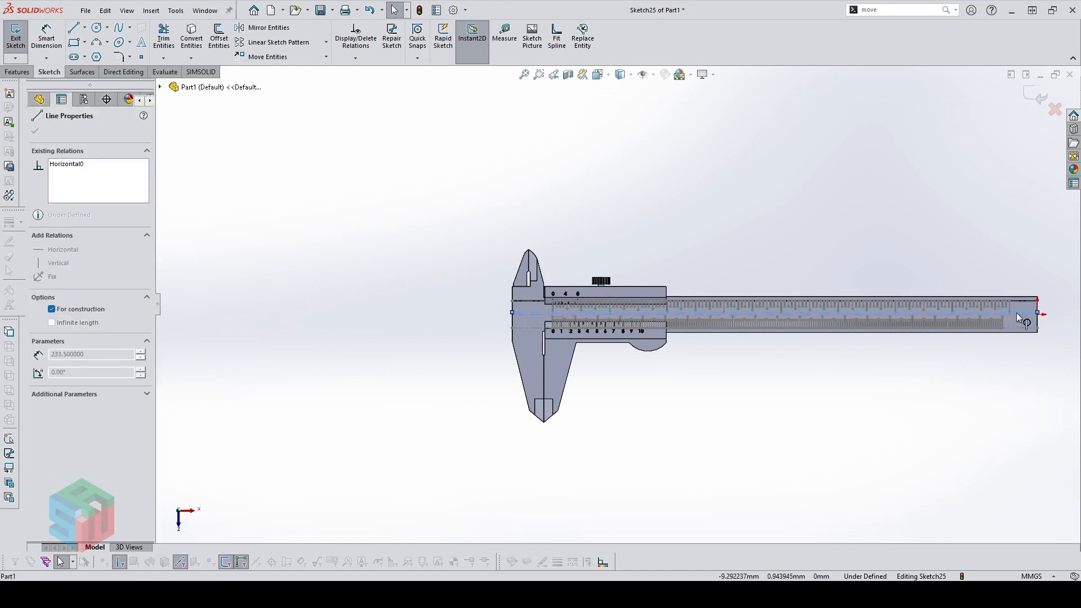
pyautogui.scroll(-4, 724, 265)
pyautogui.press('Escape')
pyautogui.scroll(-2, 406, 302)
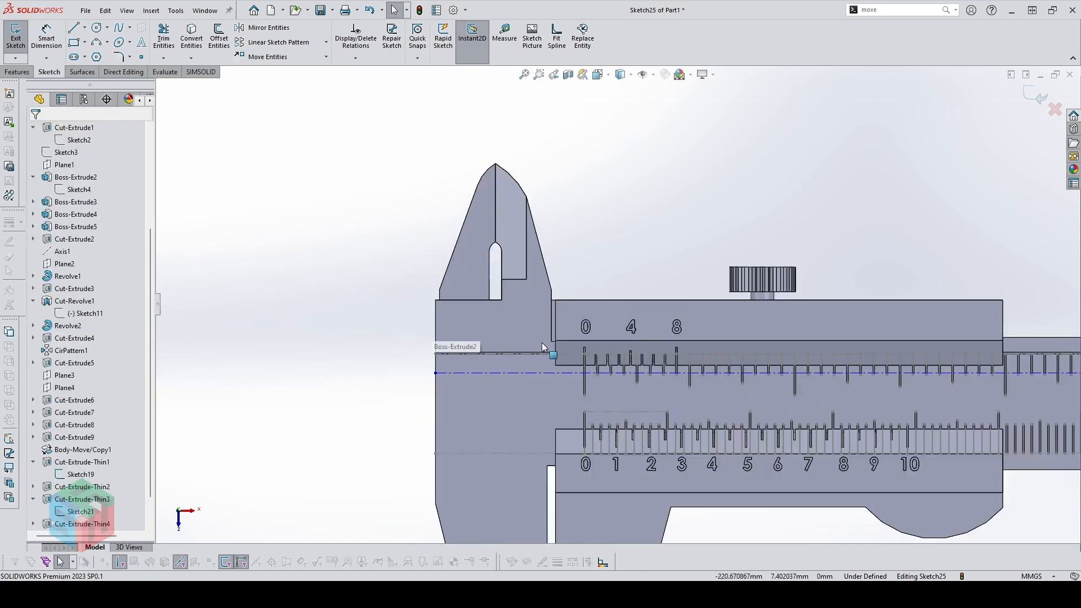
# Dimension the construction line 4.5 mm below the baseline of the beam's upper graduations
pyautogui.press('d')
pyautogui.click(552, 373)
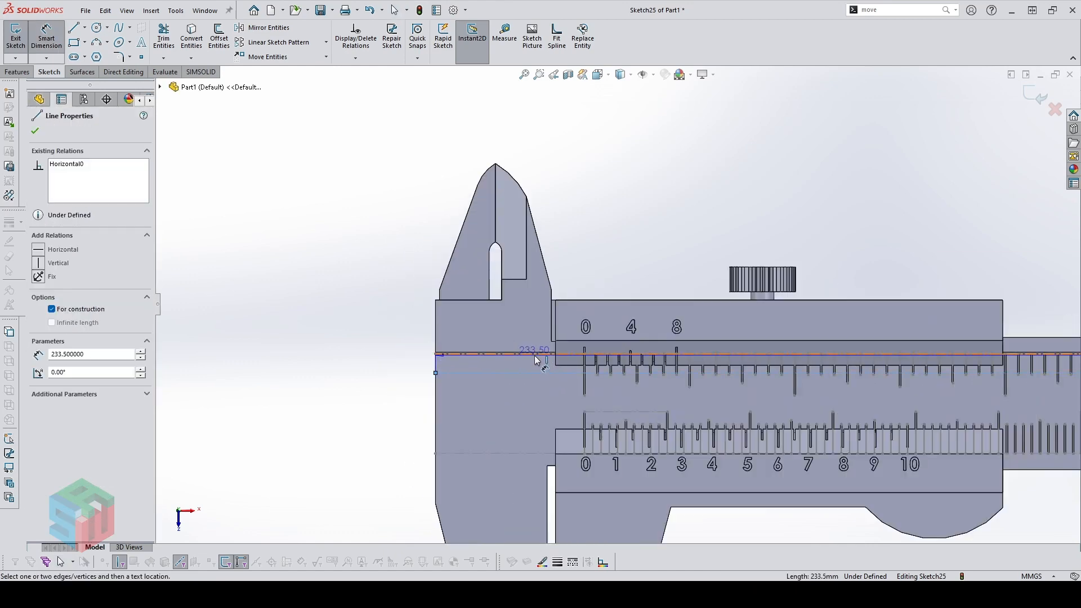
pyautogui.click(536, 354)
pyautogui.click(404, 360)
pyautogui.write('4')
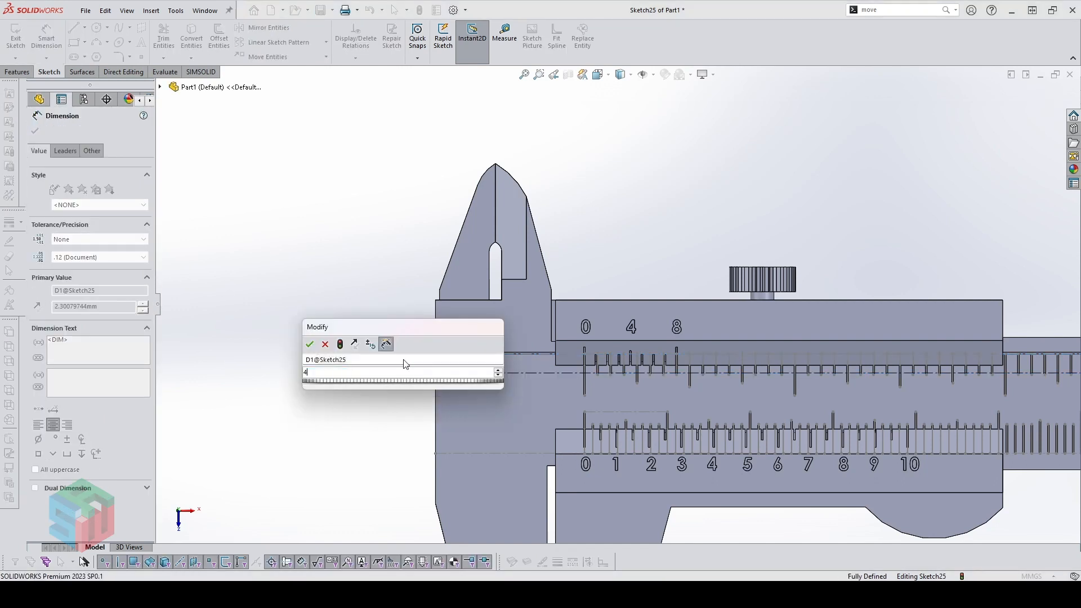
pyautogui.press('Return')
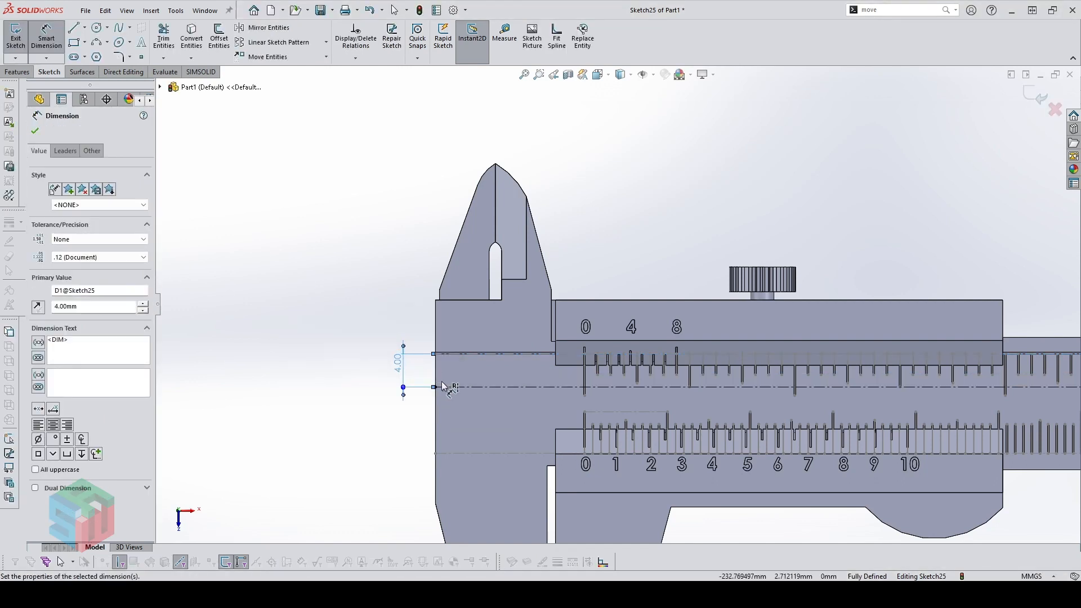
pyautogui.click(399, 368)
pyautogui.write('4.5')
pyautogui.press('Return')
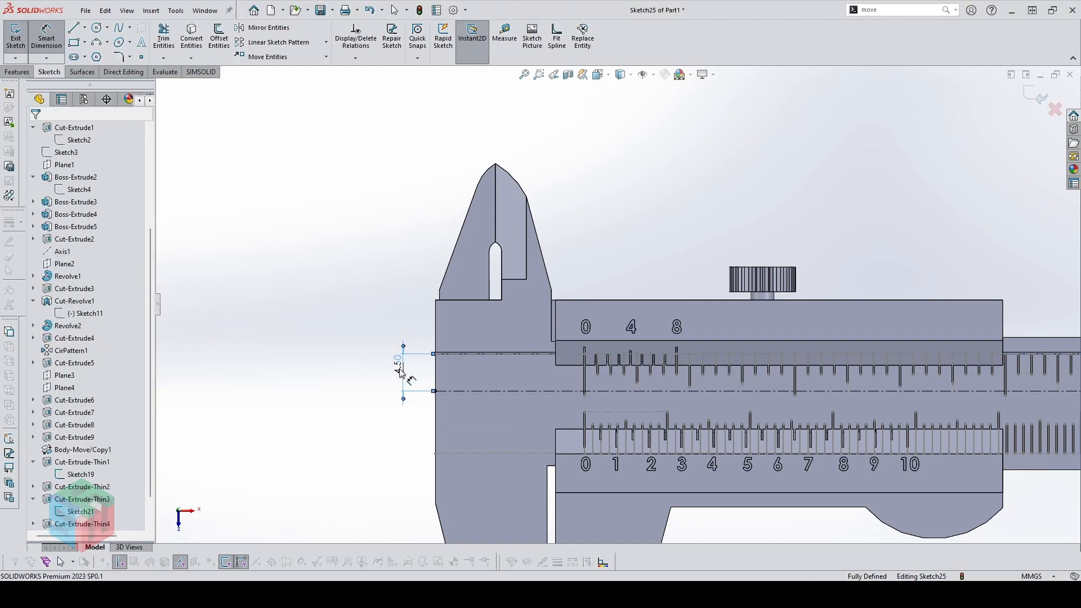
pyautogui.press('Escape')
# Add sketch text with the numbers 0 to 8 along the beam's construction line, with leading spaces to shift it right
pyautogui.click(468, 390)
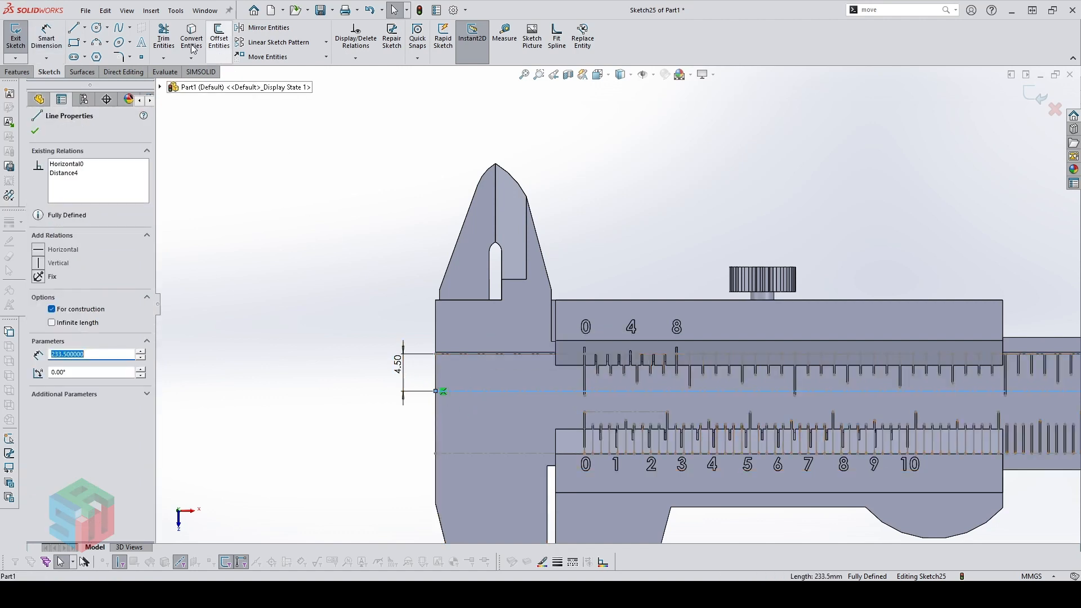
pyautogui.click(141, 42)
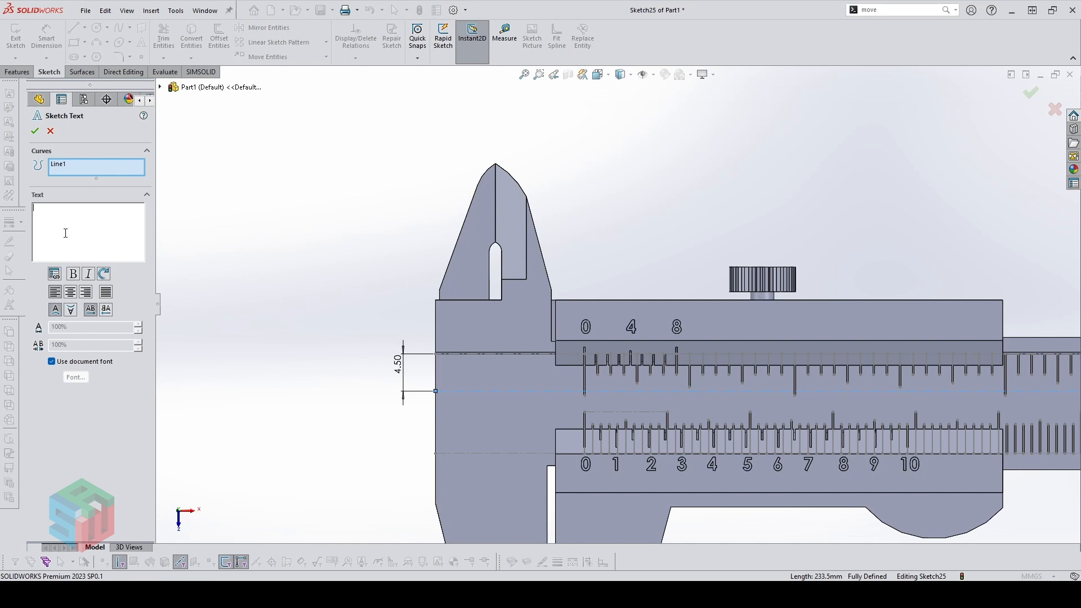
pyautogui.write('0')
pyautogui.press('BackSpace')
pyautogui.write('0 1 2 3 4 5 6')
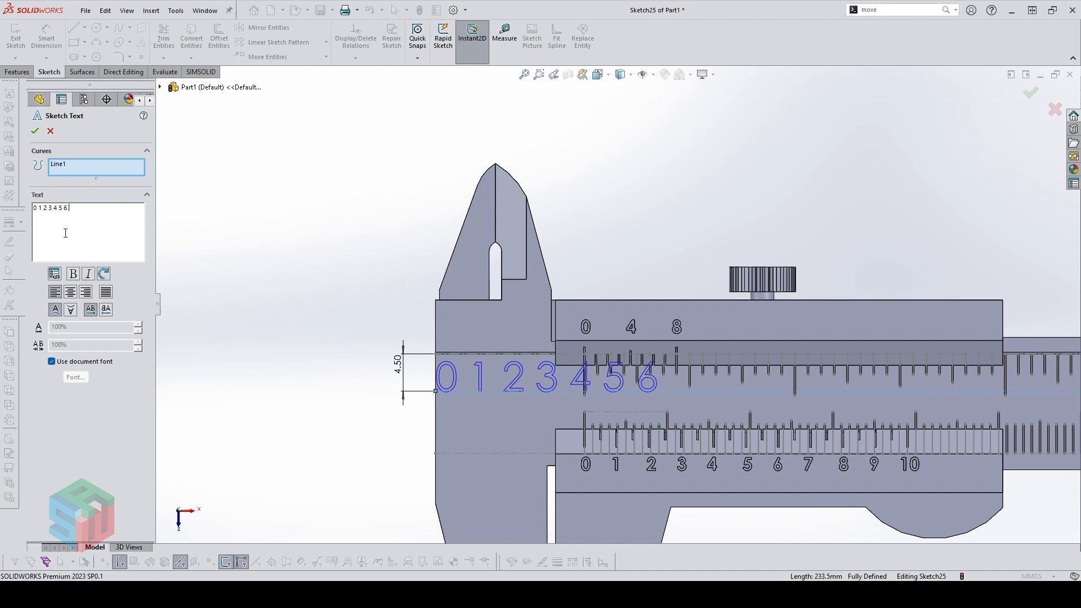
pyautogui.write(' 7 8')
pyautogui.click(33, 207)
pyautogui.click(34, 208)
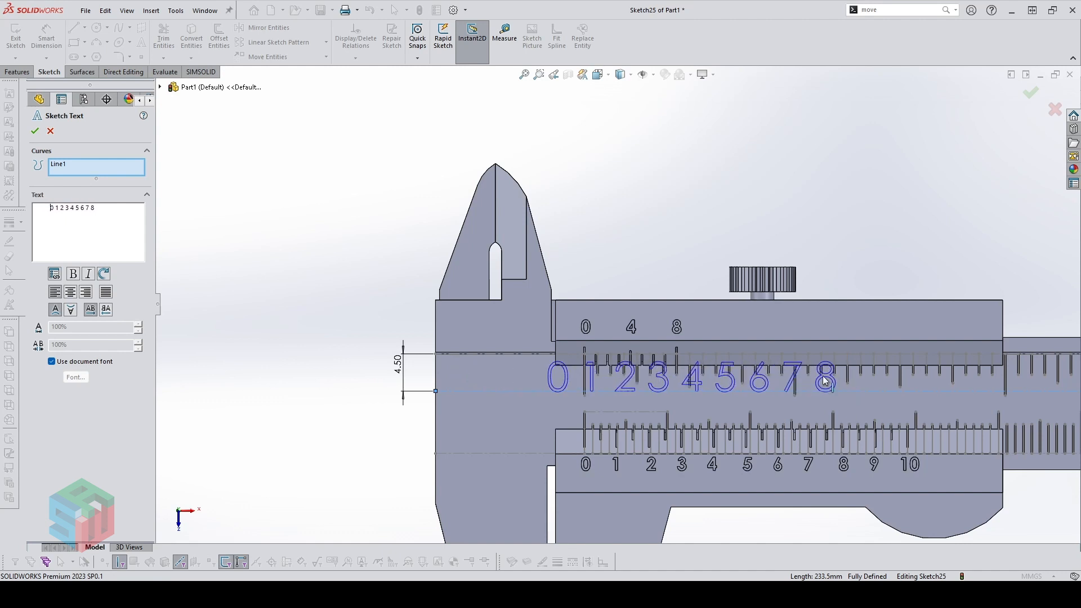
# Replace the text's document font with bold Century Gothic at 8 points
pyautogui.click(52, 361)
pyautogui.click(75, 377)
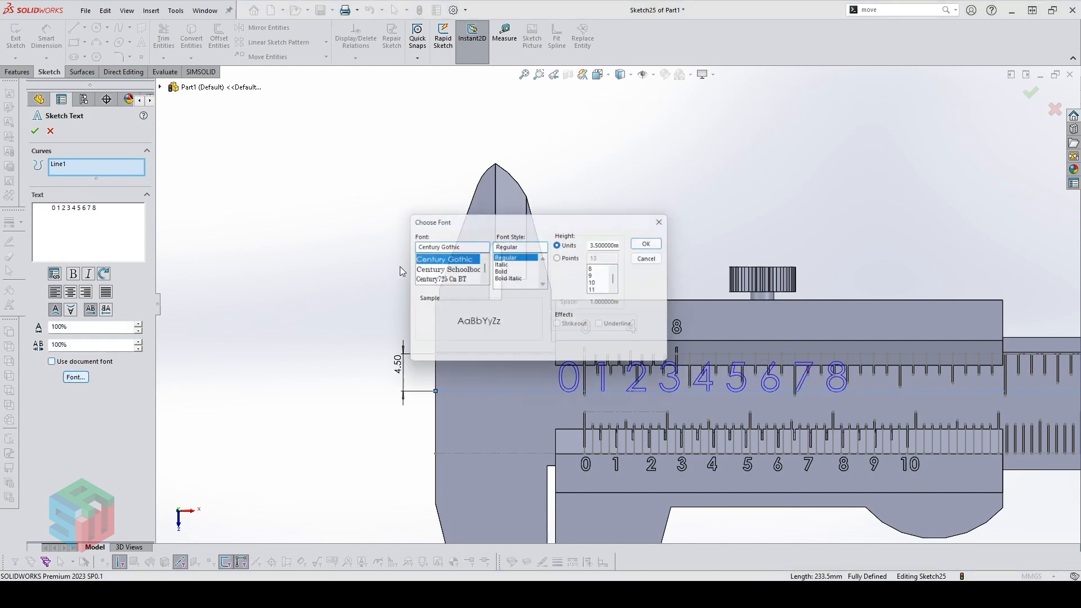
pyautogui.click(501, 271)
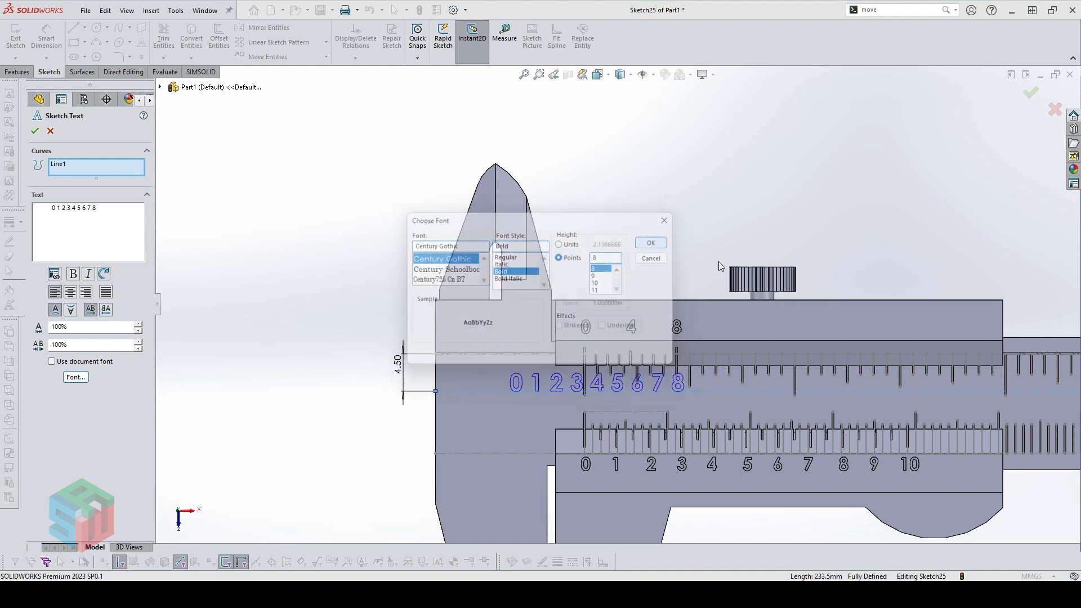
pyautogui.click(653, 242)
# Adjust the spaces in the text so 0 and 1 sit just left of the first two longest upper graduations
pyautogui.scroll(-1, 865, 356)
pyautogui.scroll(-1, 425, 364)
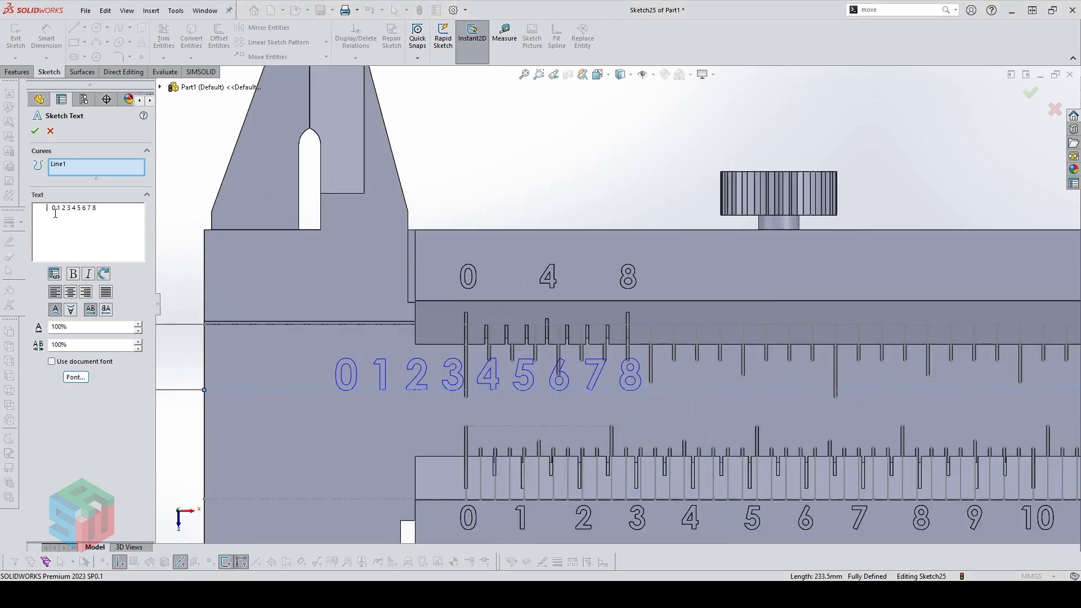
pyautogui.scroll(-2, 495, 394)
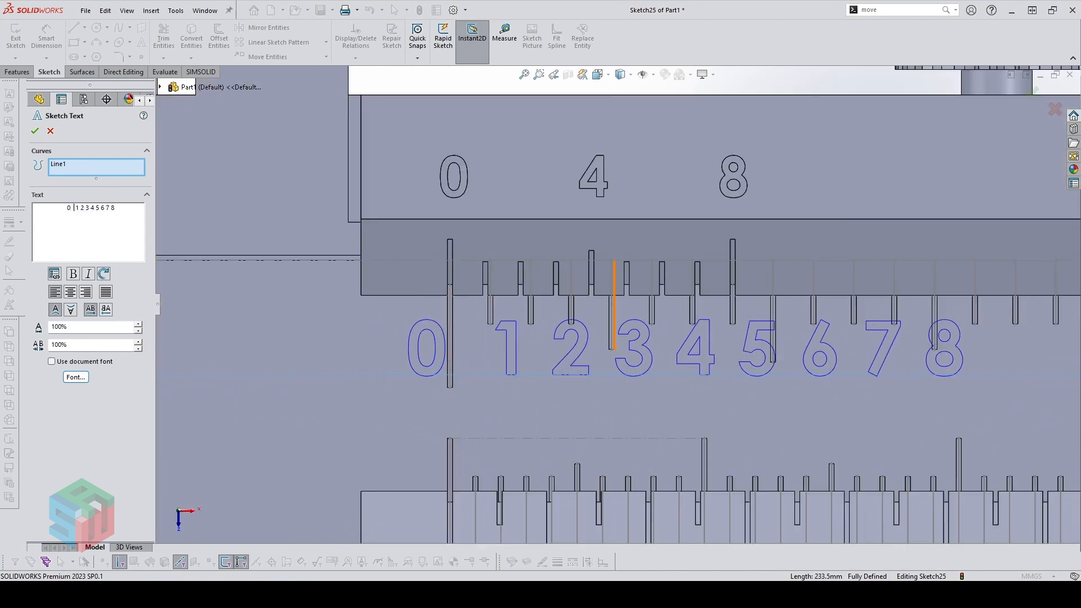
pyautogui.scroll(2, 839, 348)
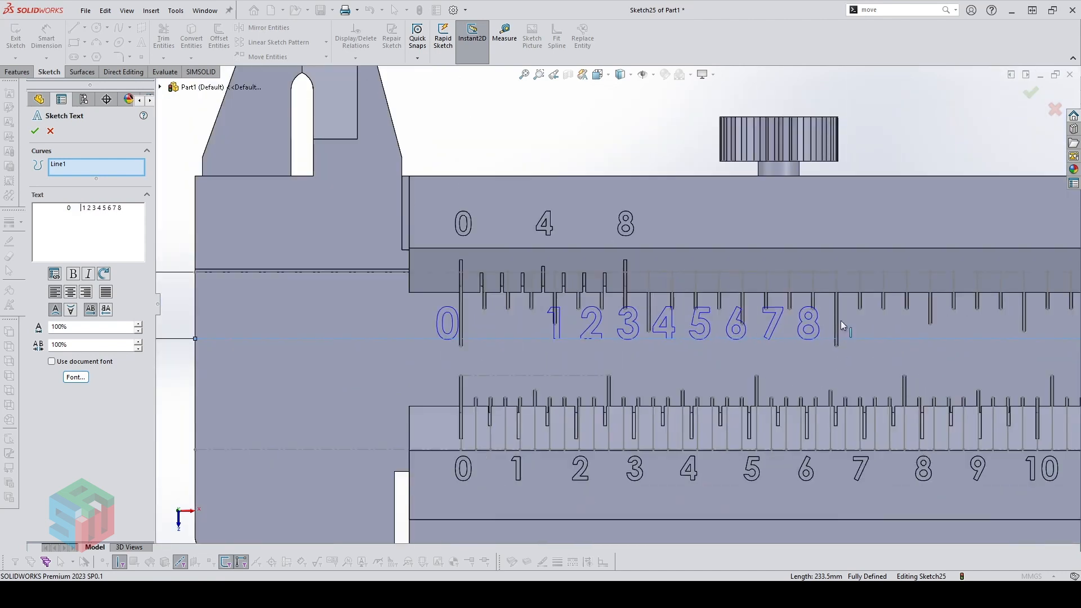
pyautogui.scroll(2, 840, 320)
pyautogui.scroll(-2, 865, 319)
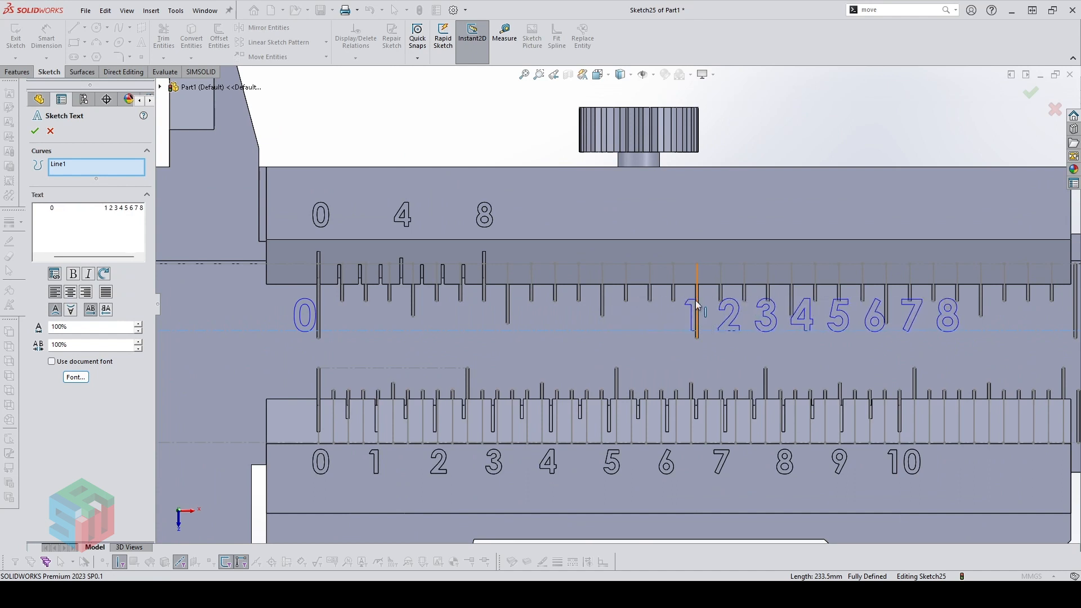
pyautogui.press('BackSpace')
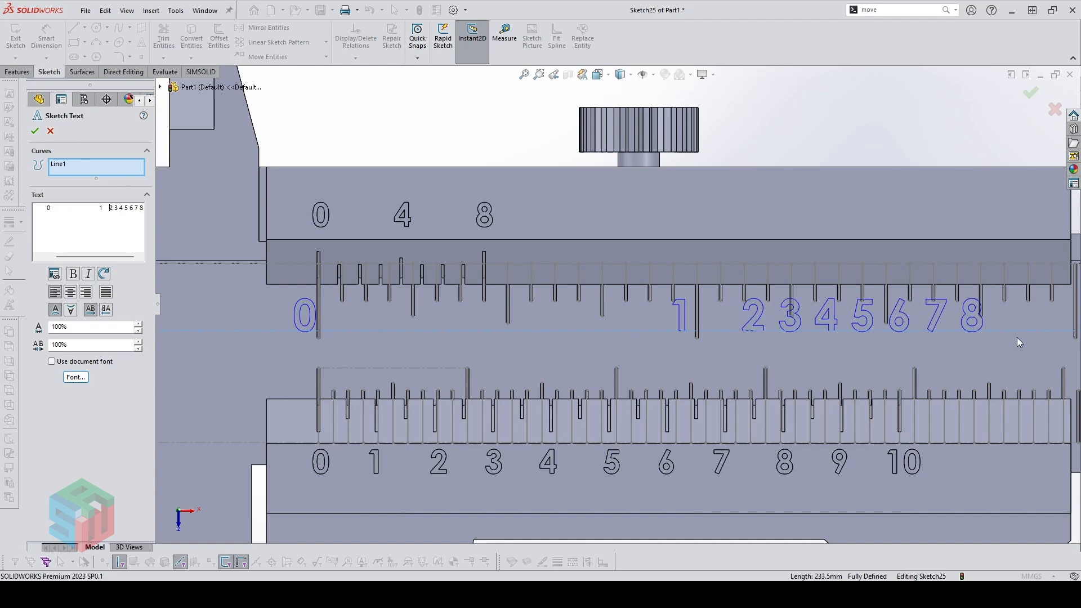
# Space out the numbers 2 to 8 so each sits just left of its longest upper graduation along the beam
pyautogui.scroll(3, 1017, 336)
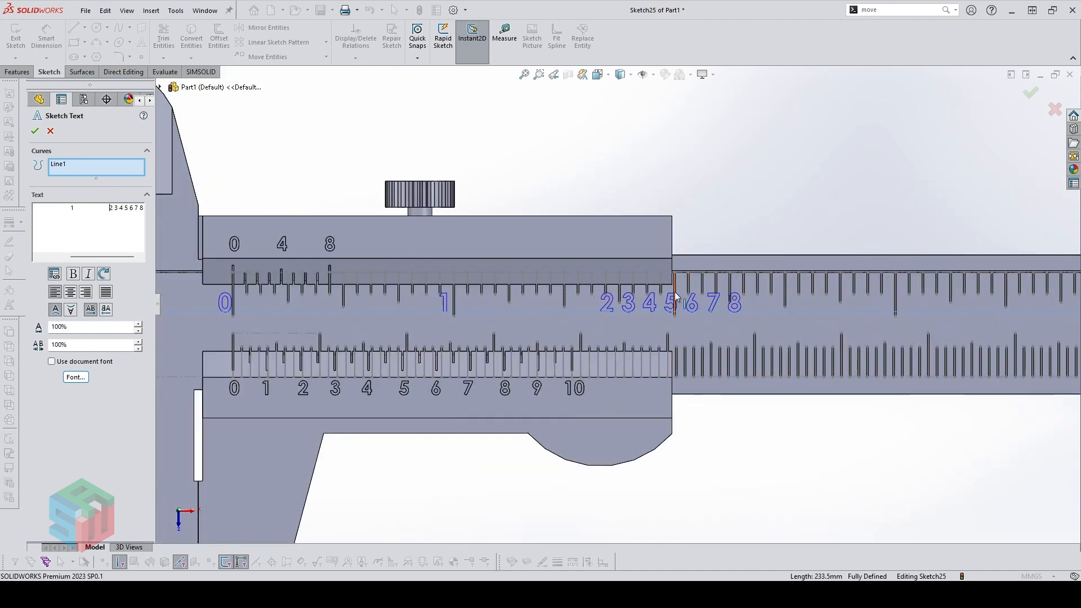
pyautogui.press('Right')
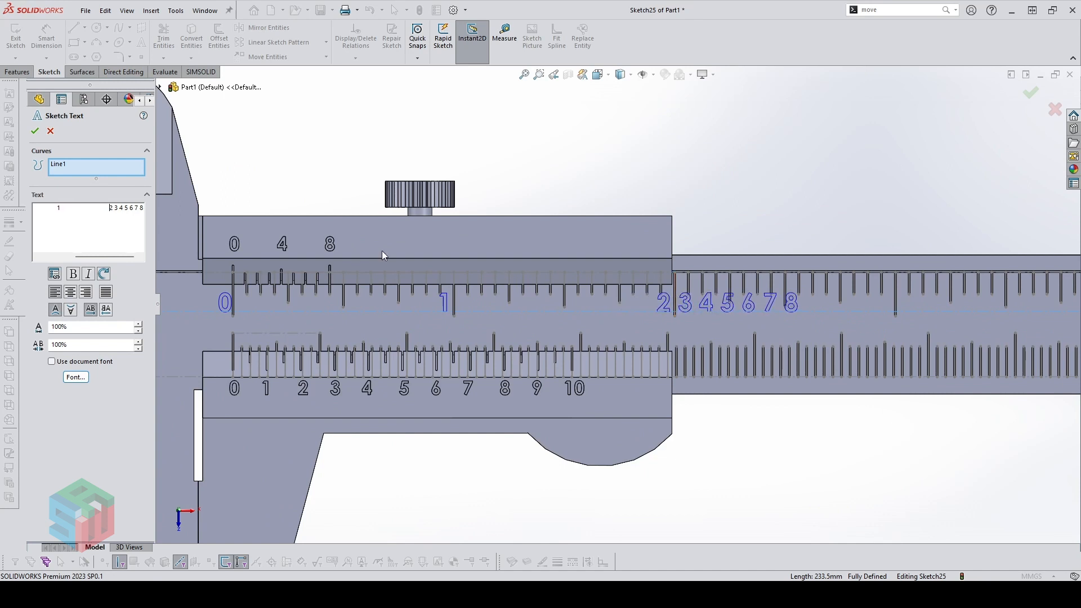
pyautogui.scroll(3, 765, 309)
pyautogui.scroll(-1, 765, 309)
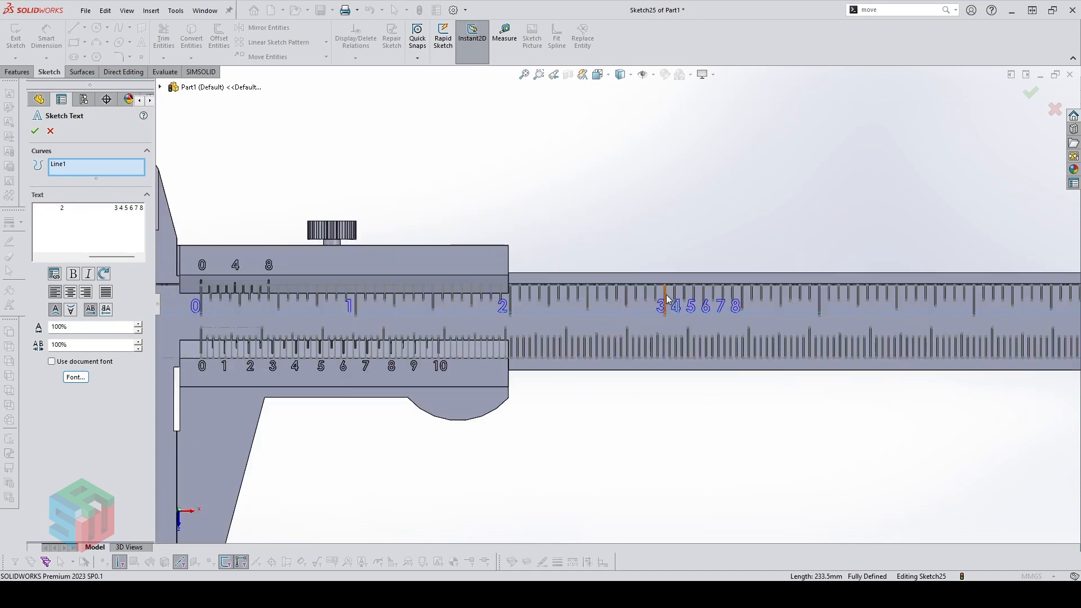
pyautogui.scroll(-1, 957, 321)
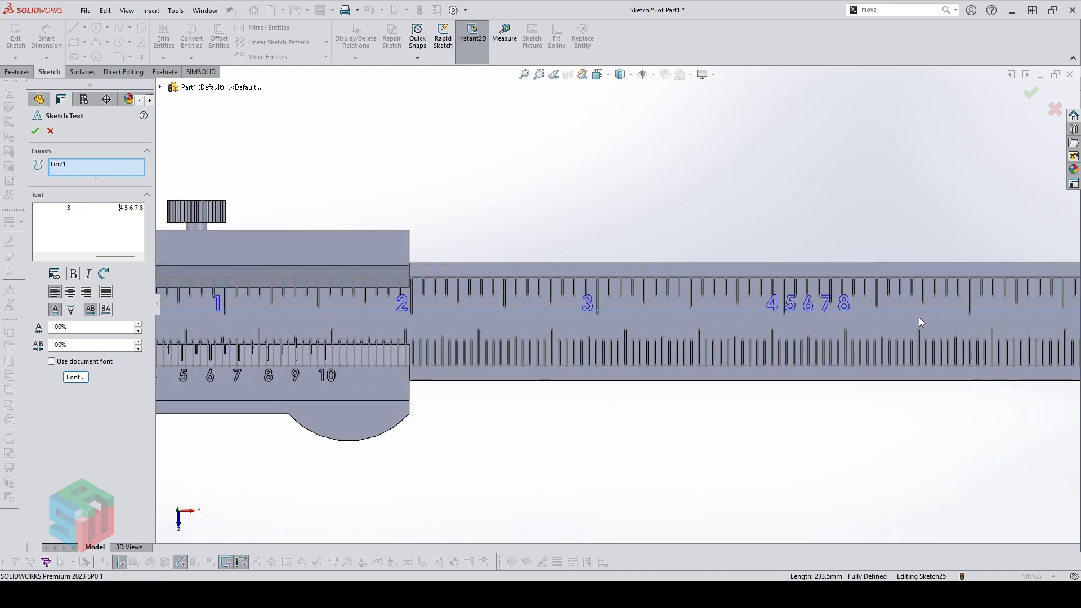
pyautogui.press('Right')
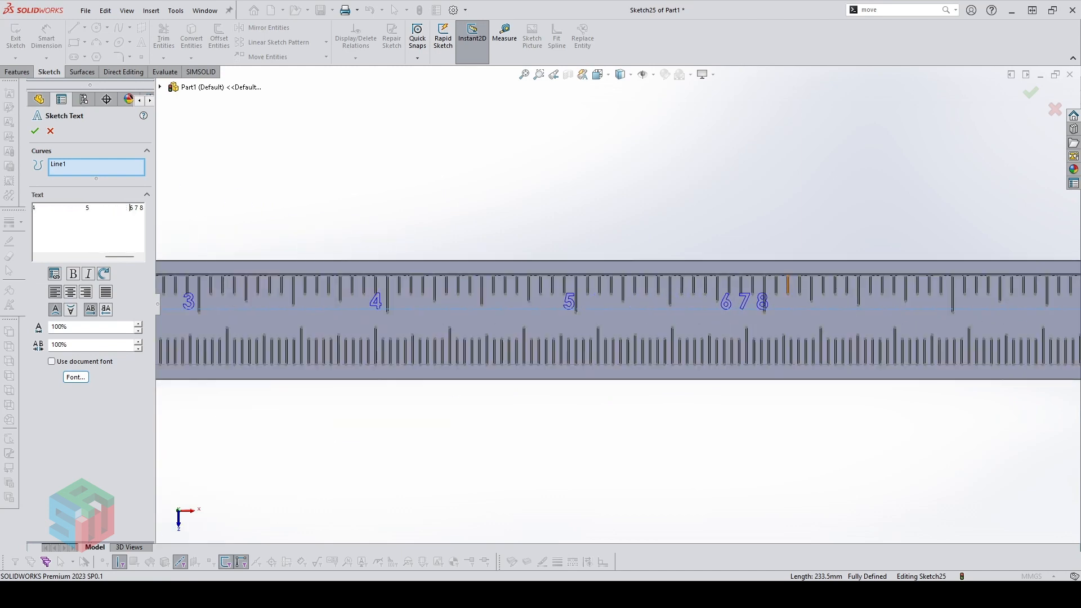
pyautogui.scroll(-1, 204, 220)
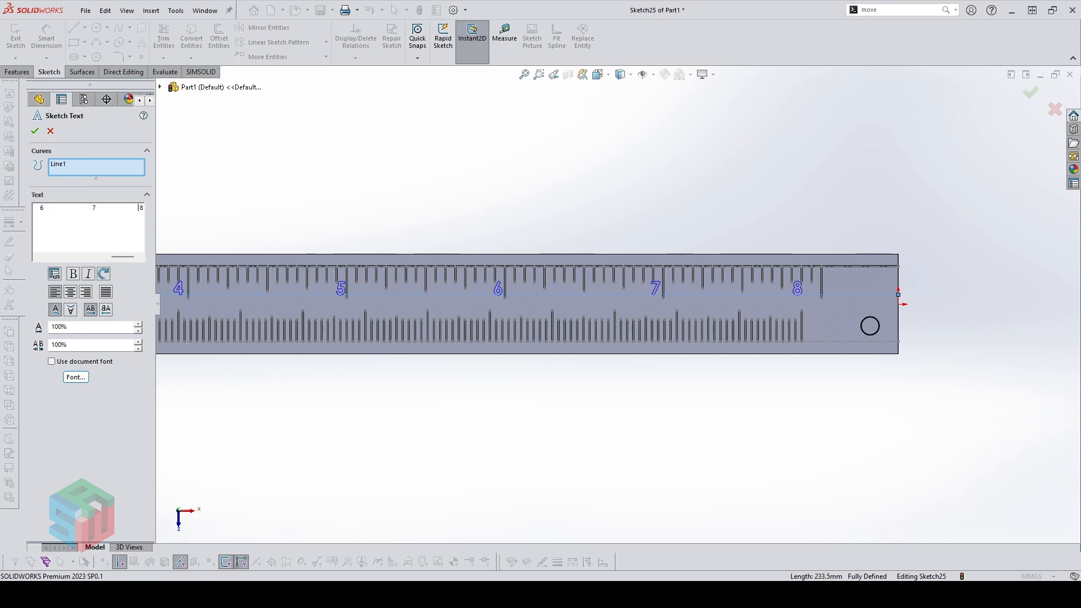
pyautogui.scroll(-5, 338, 215)
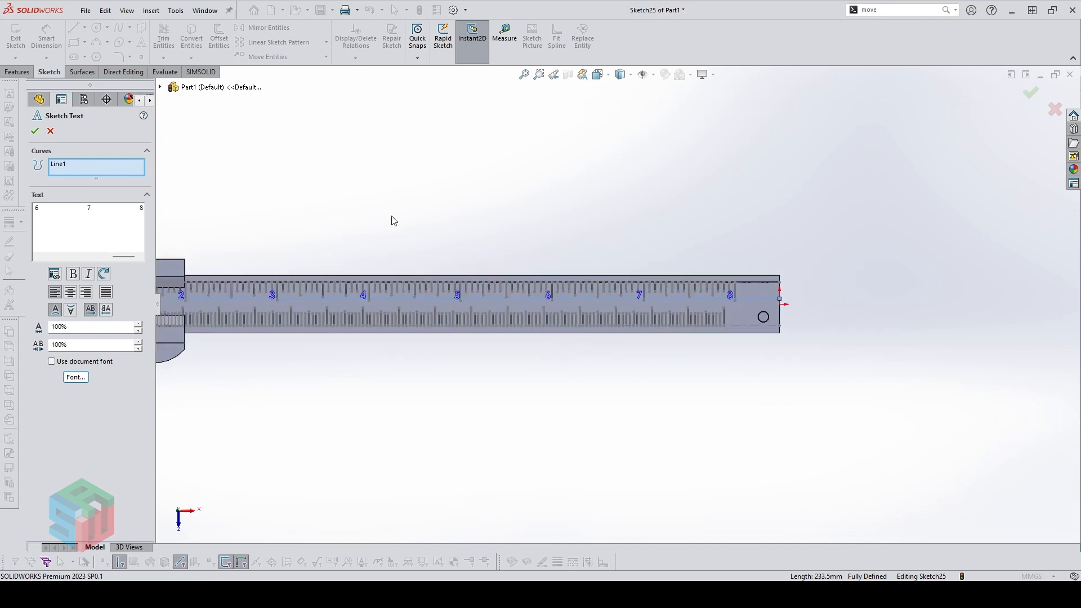
# Accept the 0 to 8 sketch text and set its construction line's offset dimension to 5 mm
pyautogui.click(35, 131)
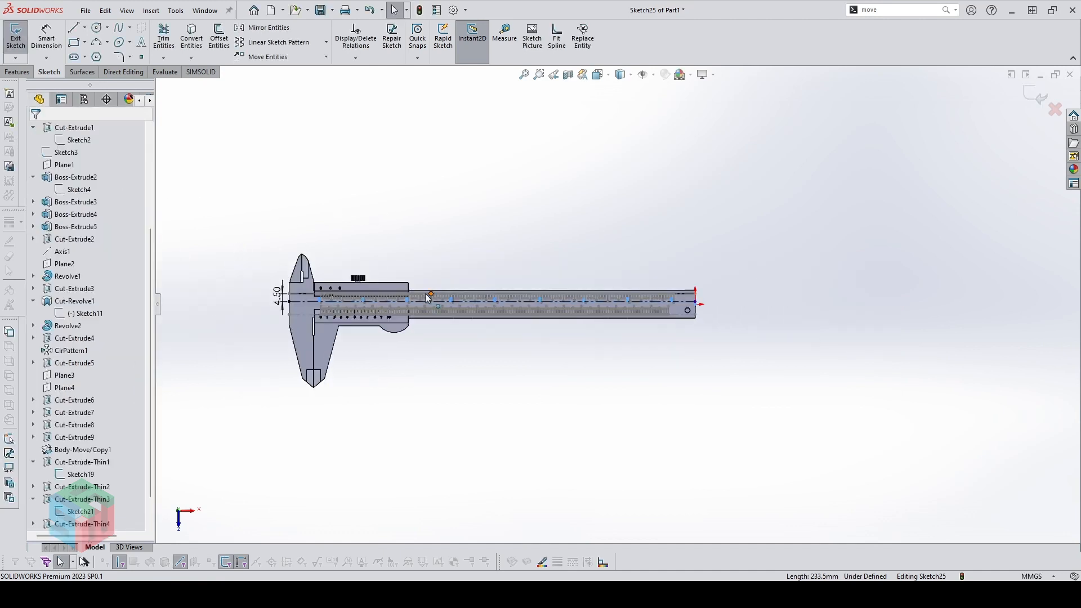
pyautogui.scroll(5, 281, 315)
pyautogui.click(273, 317)
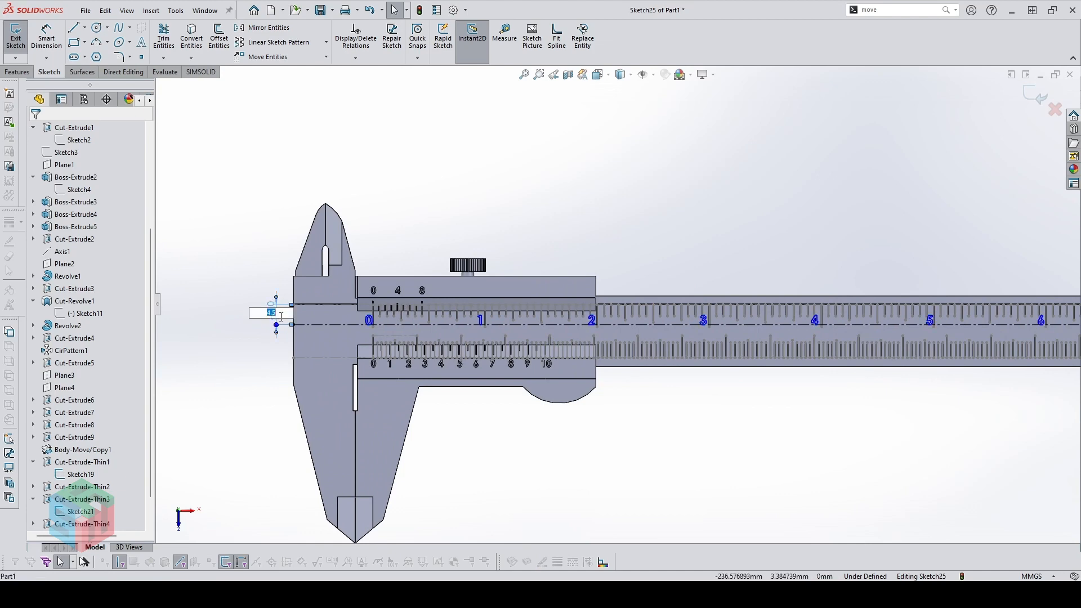
pyautogui.write('5')
pyautogui.press('Return')
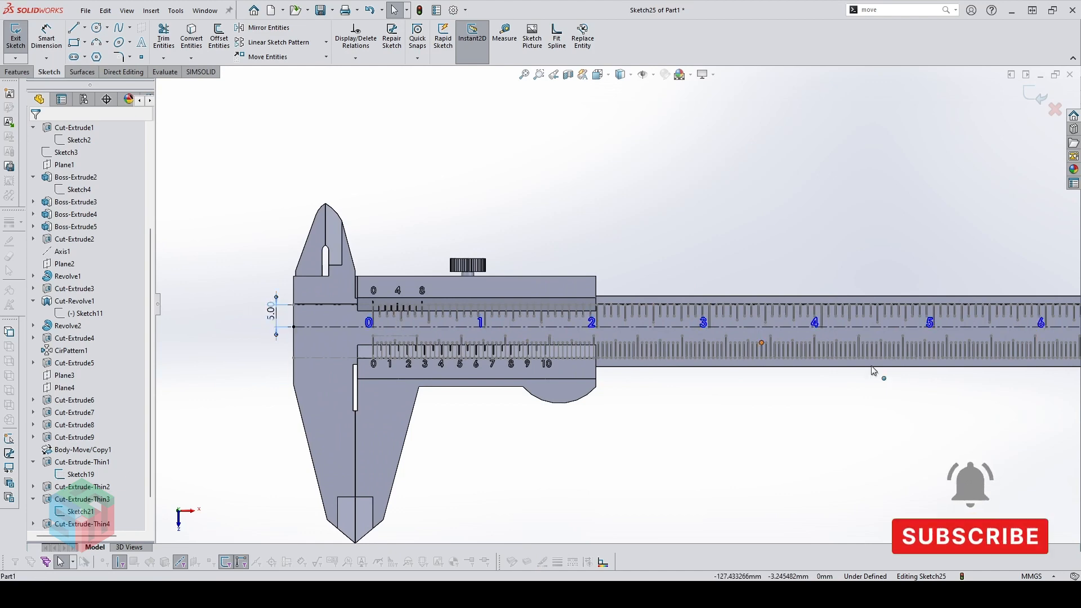
# Cut-extrude the 0 to 8 number sketch blind 0.2 mm deep, limiting the feature scope to the main beam body
pyautogui.scroll(1, 873, 370)
pyautogui.scroll(3, 849, 319)
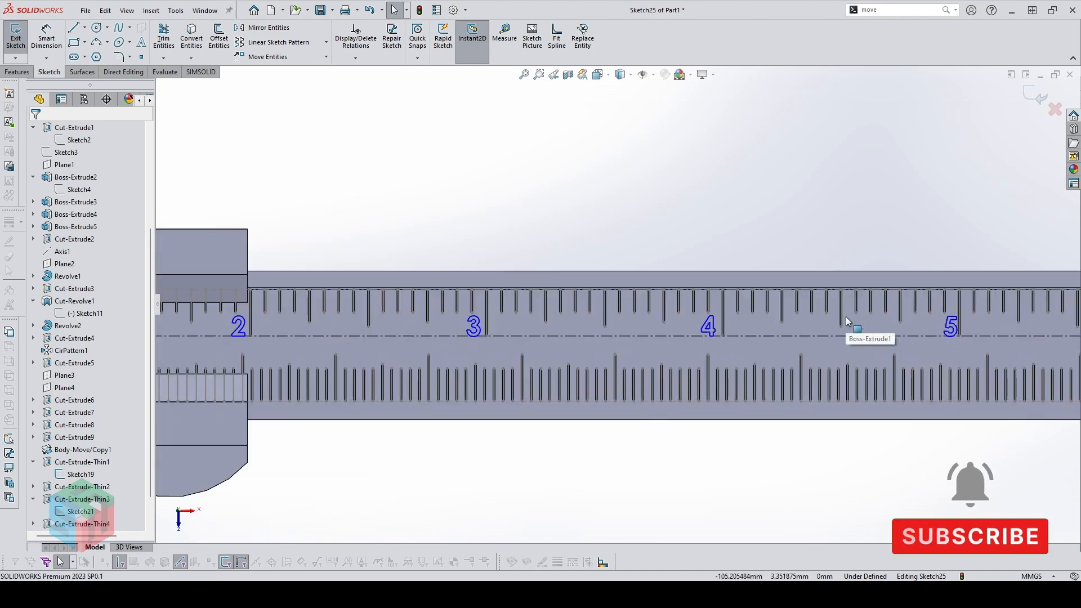
pyautogui.scroll(-1, 846, 316)
pyautogui.scroll(2, 752, 309)
pyautogui.scroll(-3, 752, 309)
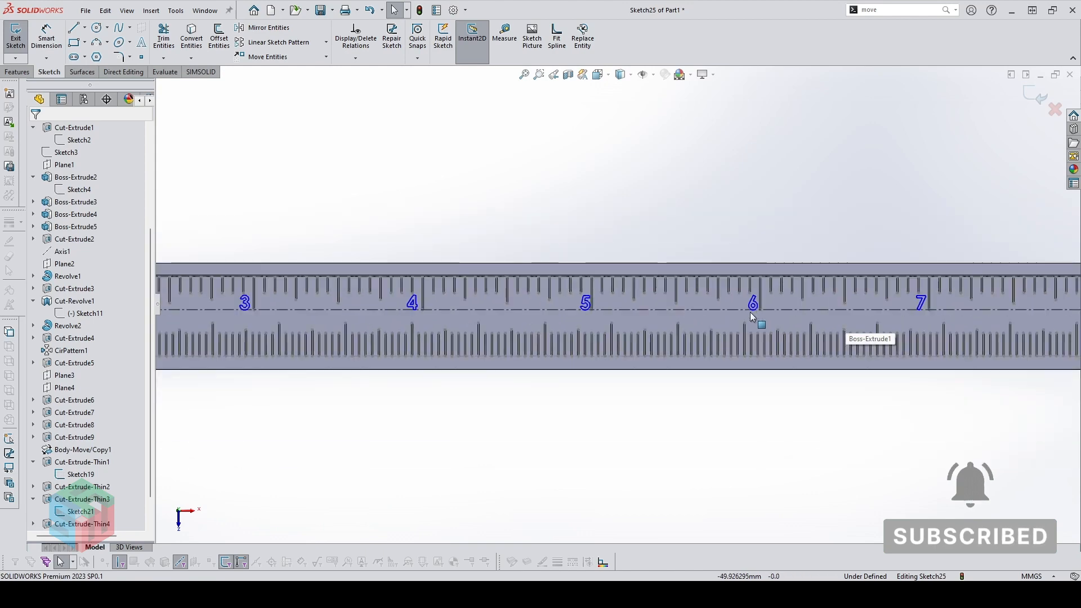
pyautogui.scroll(-7, 749, 312)
pyautogui.scroll(2, 507, 277)
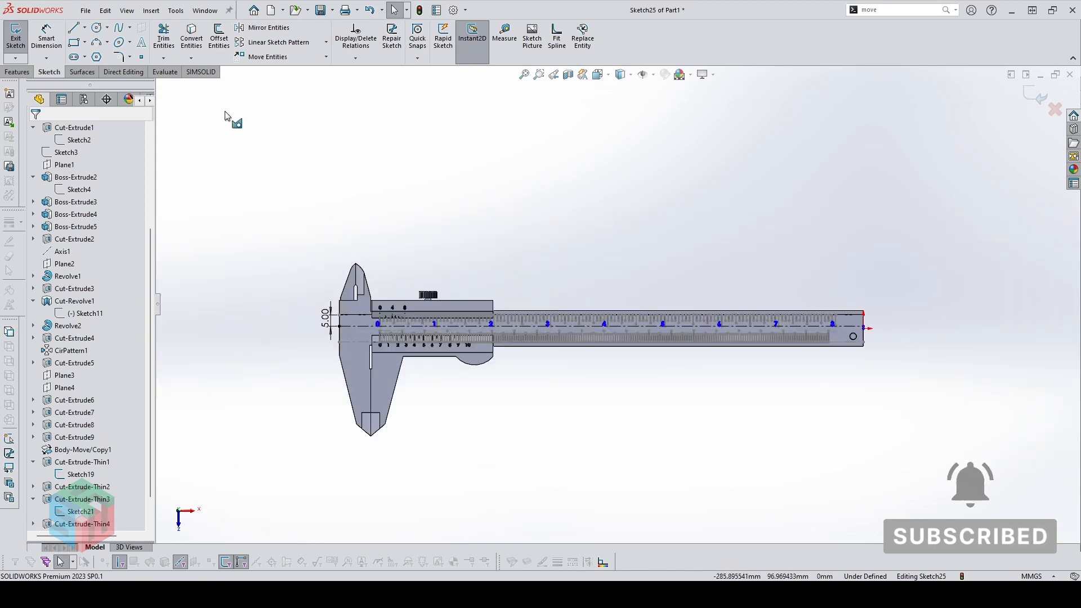
pyautogui.click(77, 198)
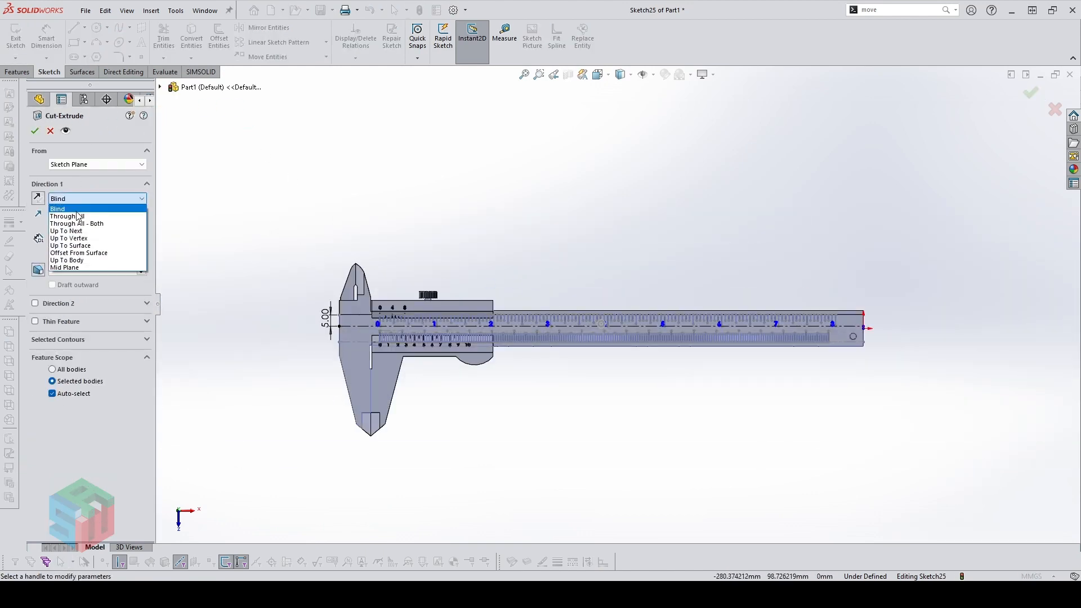
pyautogui.click(76, 209)
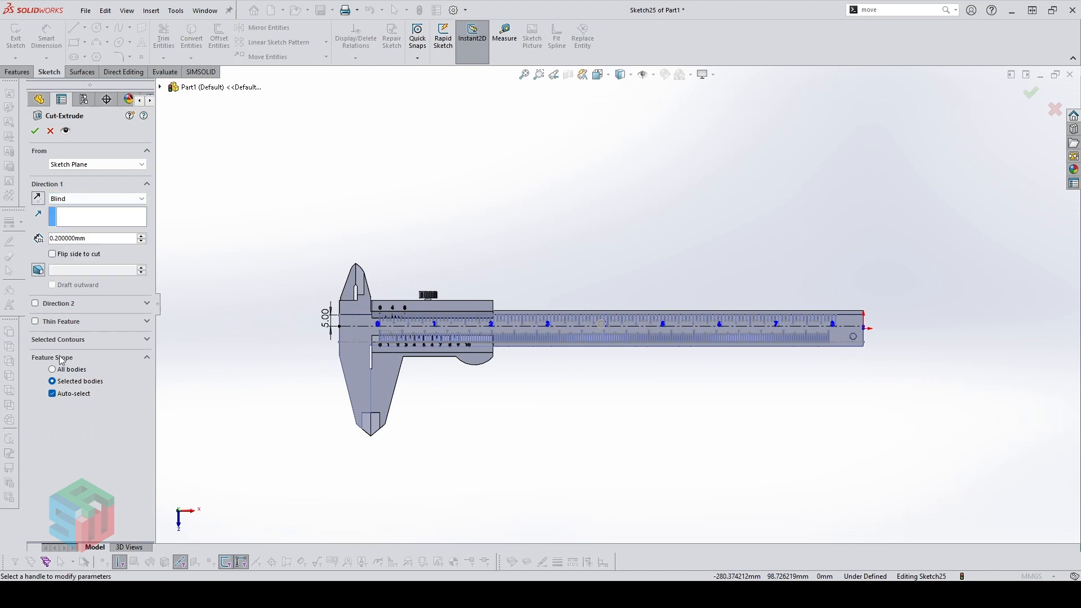
pyautogui.click(54, 393)
pyautogui.click(348, 382)
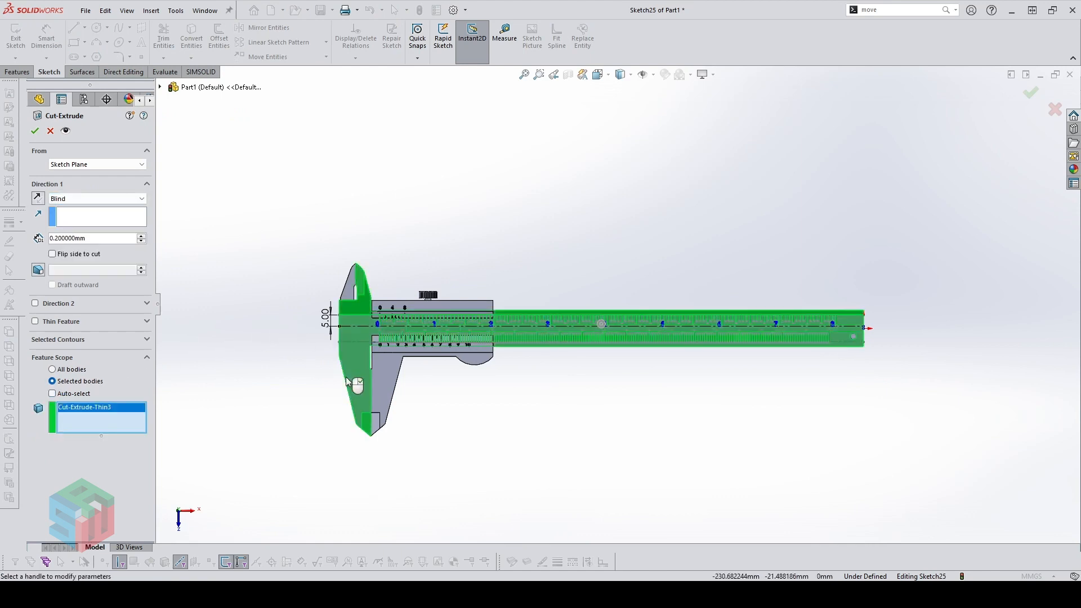
pyautogui.rightClick(466, 403)
# Start a sketch on the main beam's face and draw a horizontal construction line along the full beam, through the lower graduations
pyautogui.scroll(-2, 613, 344)
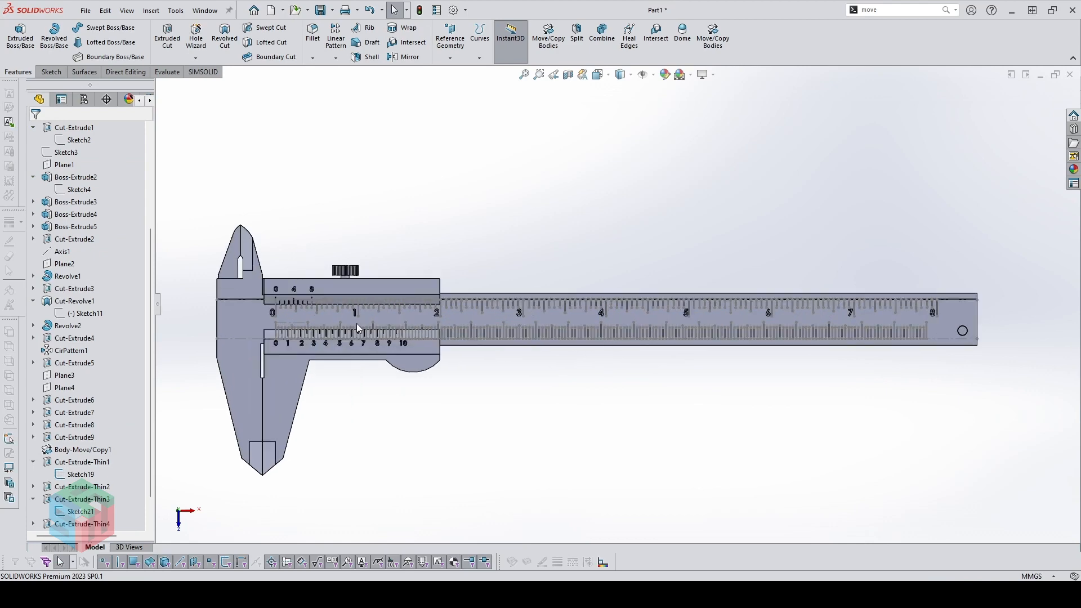
pyautogui.scroll(-1, 285, 323)
pyautogui.click(243, 321)
pyautogui.click(265, 285)
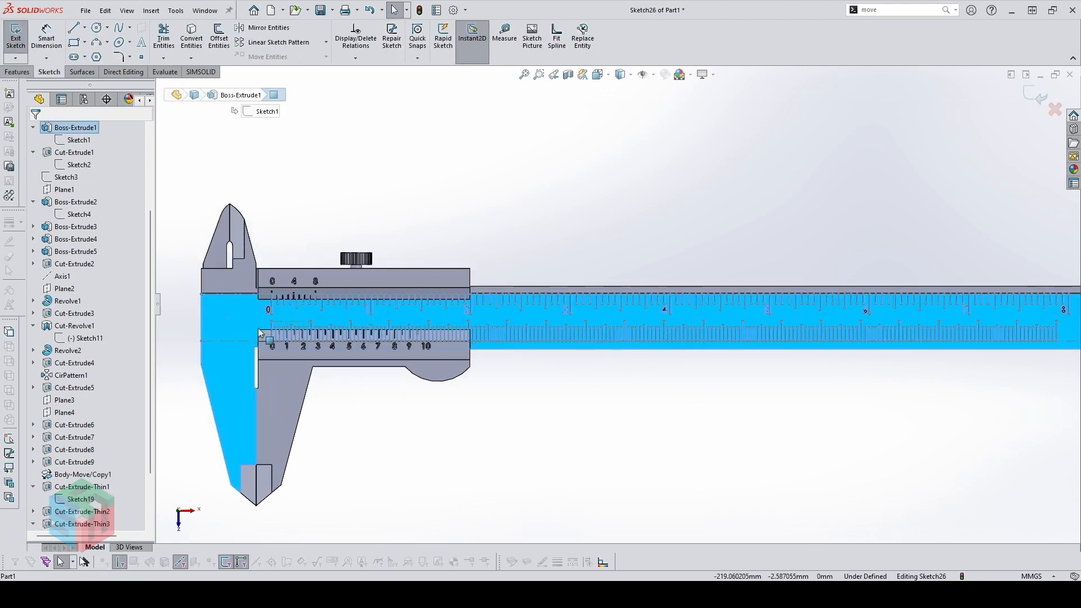
pyautogui.press('l')
pyautogui.click(202, 328)
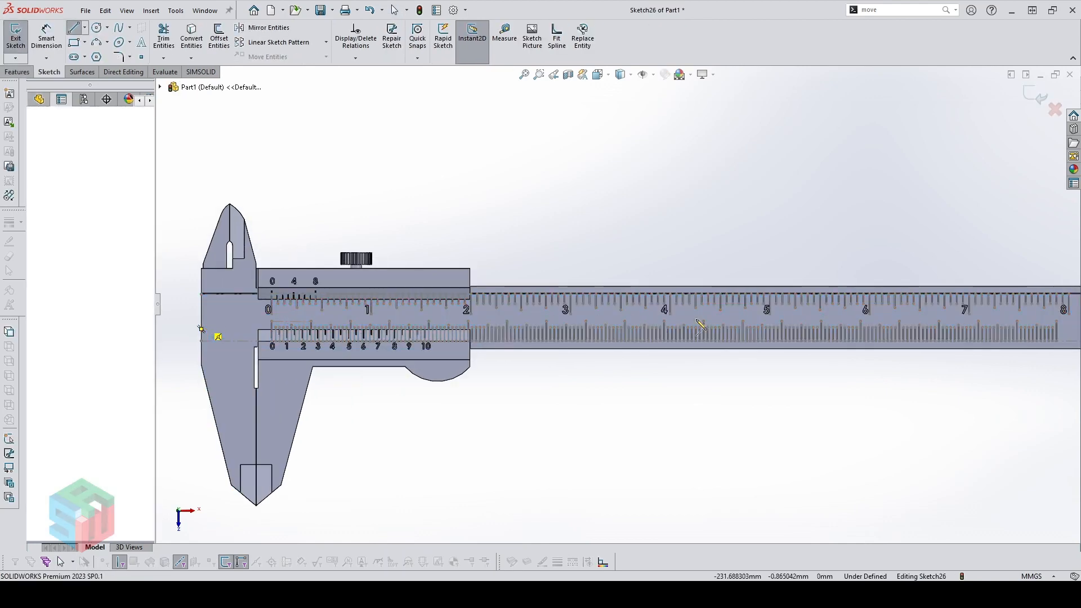
pyautogui.scroll(2, 616, 305)
pyautogui.click(974, 318)
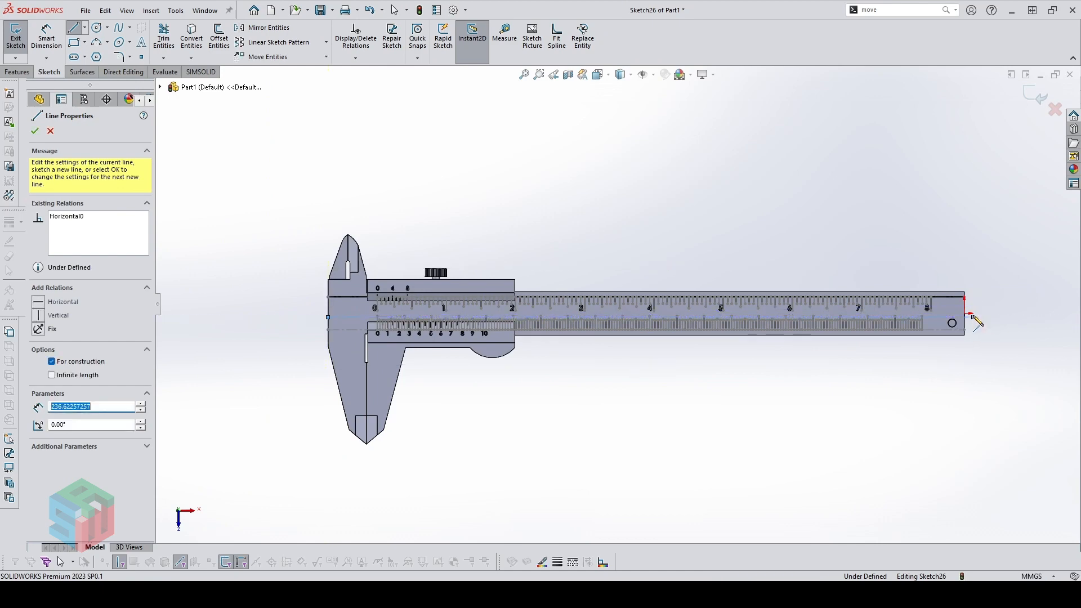
pyautogui.press('Escape')
pyautogui.click(973, 318)
pyautogui.moveTo(965, 322); pyautogui.dragTo(961, 325)
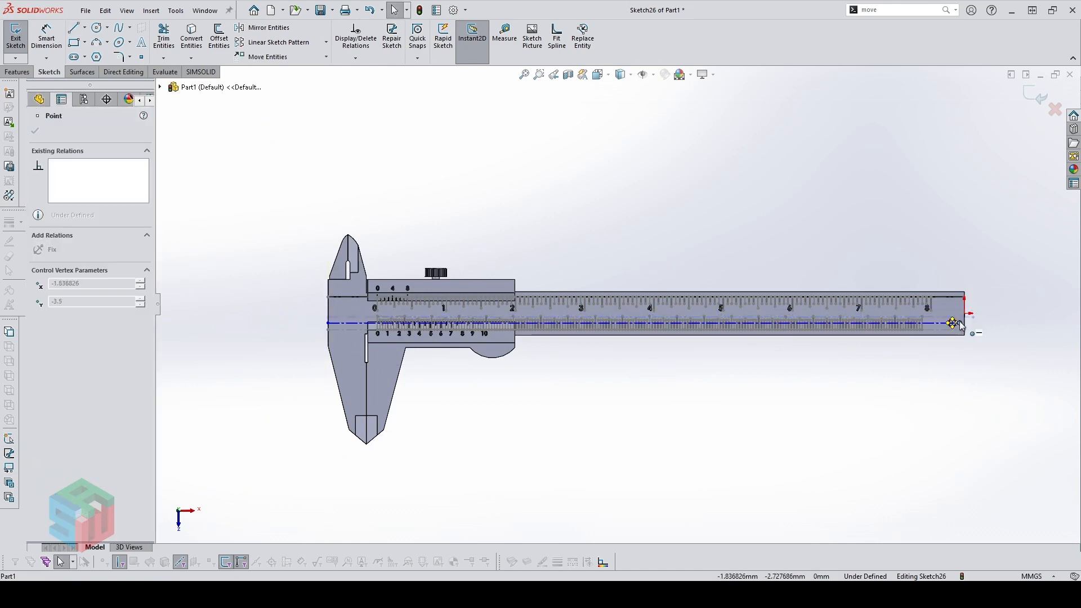
pyautogui.click(760, 210)
# Add sketch text with the numbers 0 to 20, separated by spaces, along the new construction line
pyautogui.scroll(6, 315, 340)
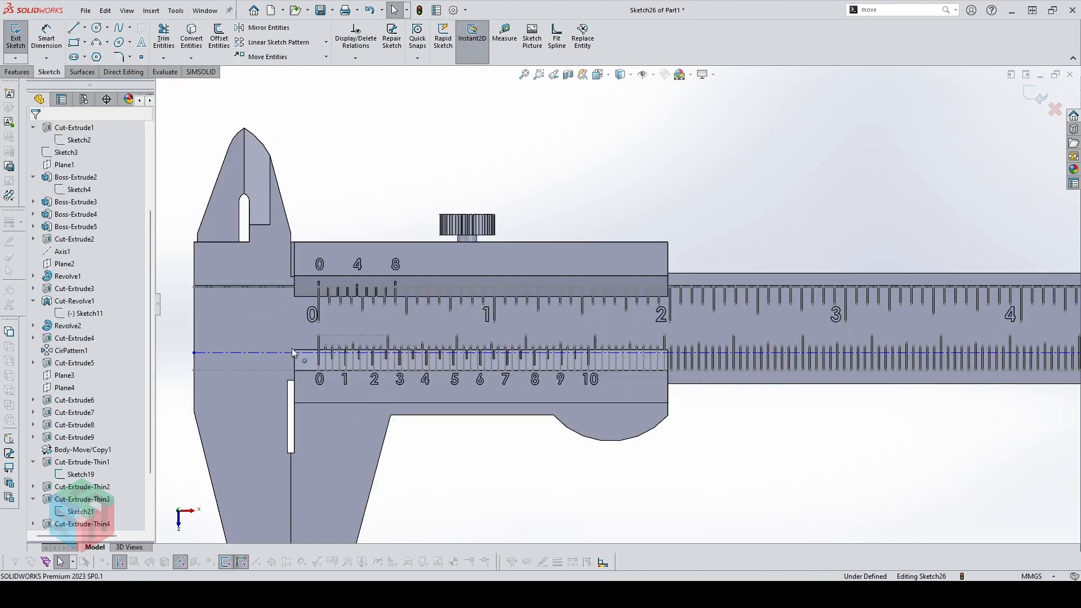
pyautogui.scroll(2, 331, 336)
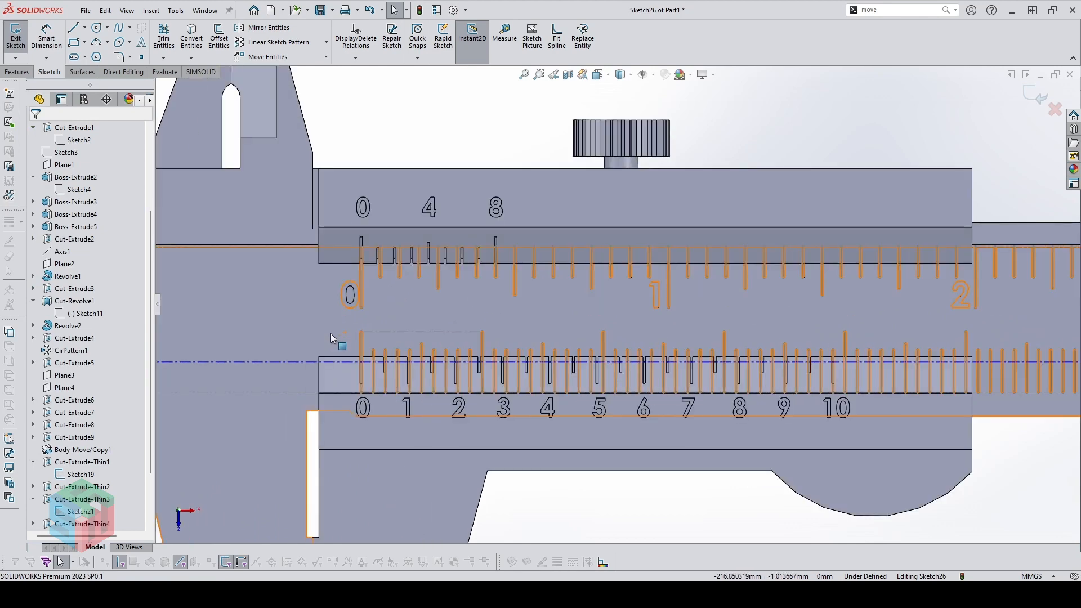
pyautogui.click(274, 363)
pyautogui.click(141, 42)
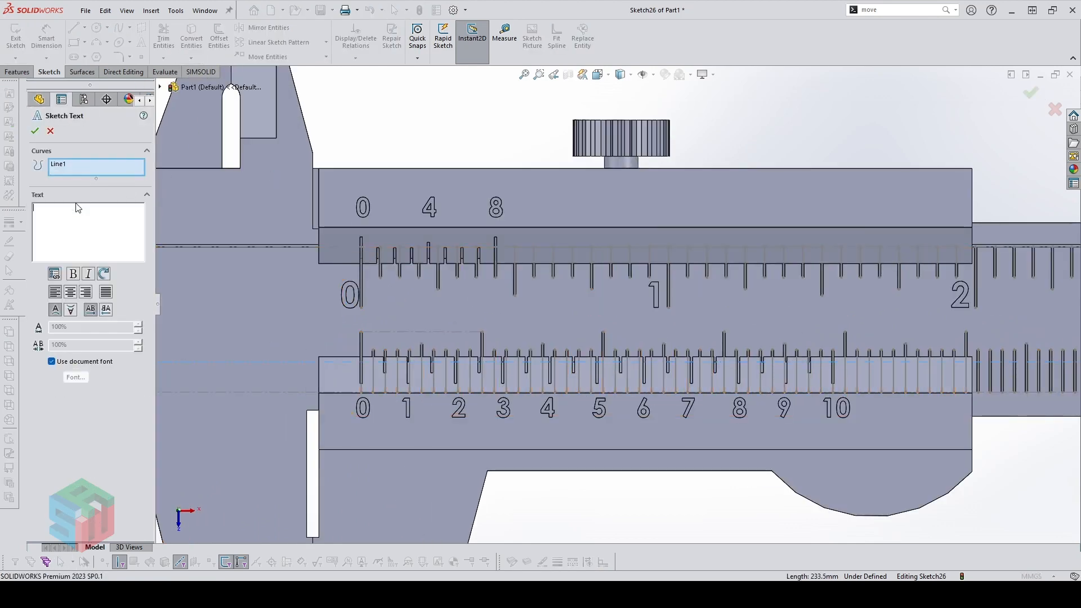
pyautogui.write('0 1 2 3 4 5')
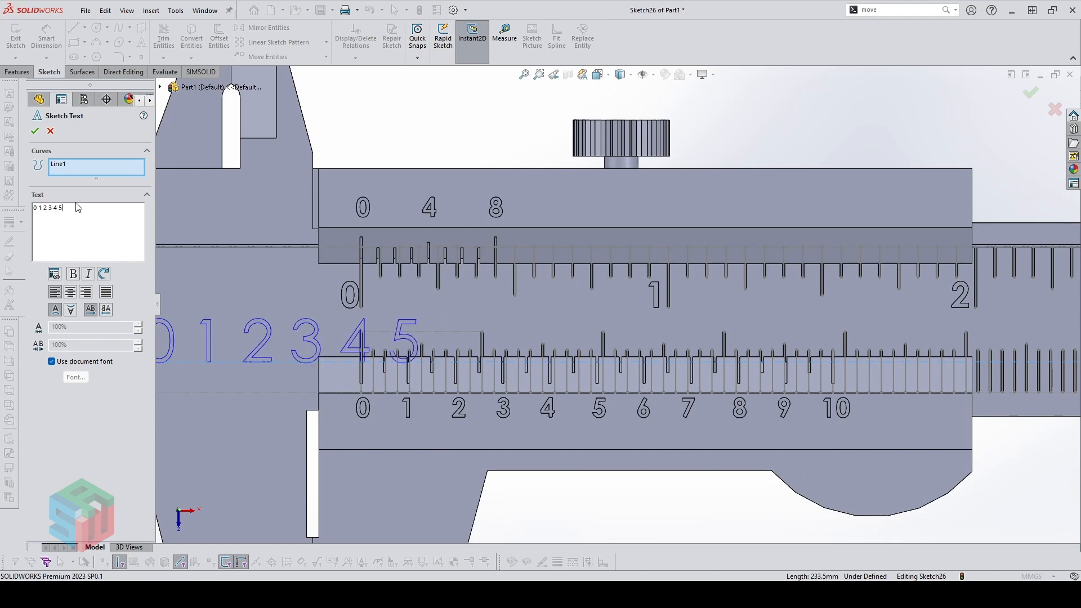
pyautogui.write(' 6 7 8 9 10 11 12  13 14 15 16 17 18 19 20')
# Replace the 0 to 20 text's document font with a smaller custom font
pyautogui.click(52, 362)
pyautogui.click(75, 377)
pyautogui.click(661, 228)
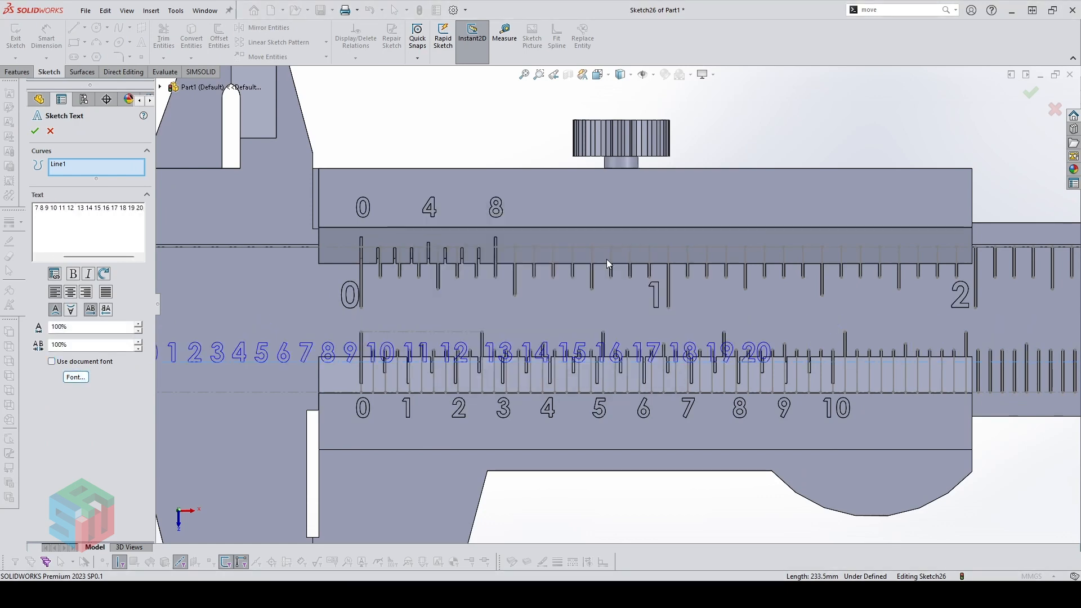
# Adjust the leading spaces in the text so 0 sits just left of the first long lower graduation
pyautogui.scroll(2, 597, 310)
pyautogui.scroll(-2, 553, 296)
pyautogui.click(34, 208)
pyautogui.scroll(-2, 563, 310)
pyautogui.press('BackSpace')
pyautogui.press('BackSpace')
pyautogui.press('BackSpace')
pyautogui.press('BackSpace')
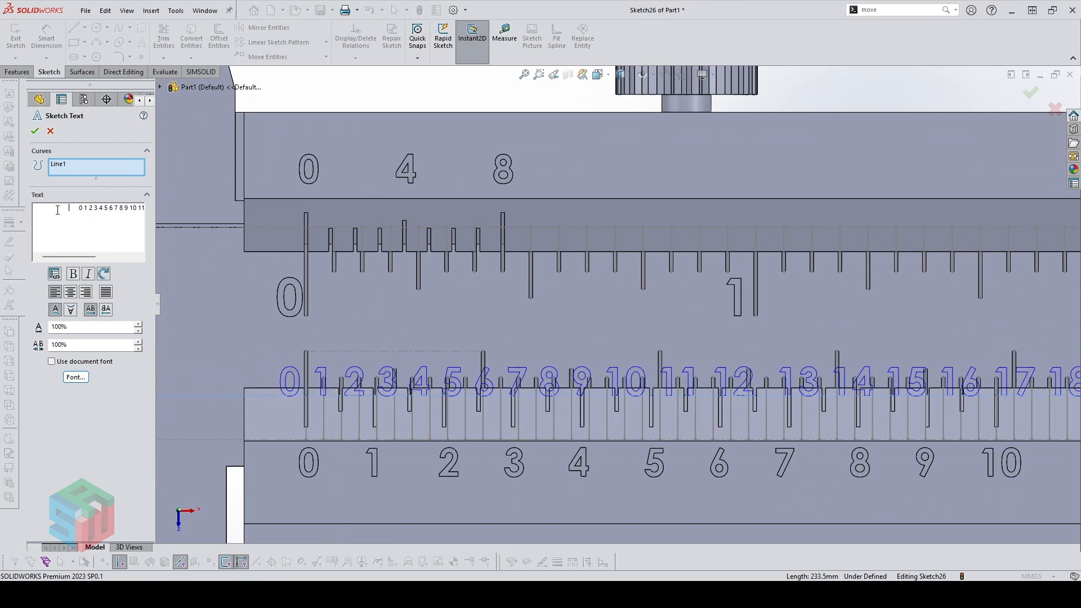
# Space out the numbers 1 to 6 so each sits just left of its longest lower graduation
pyautogui.click(83, 209)
pyautogui.click(77, 210)
pyautogui.click(76, 210)
pyautogui.scroll(2, 394, 271)
pyautogui.click(76, 209)
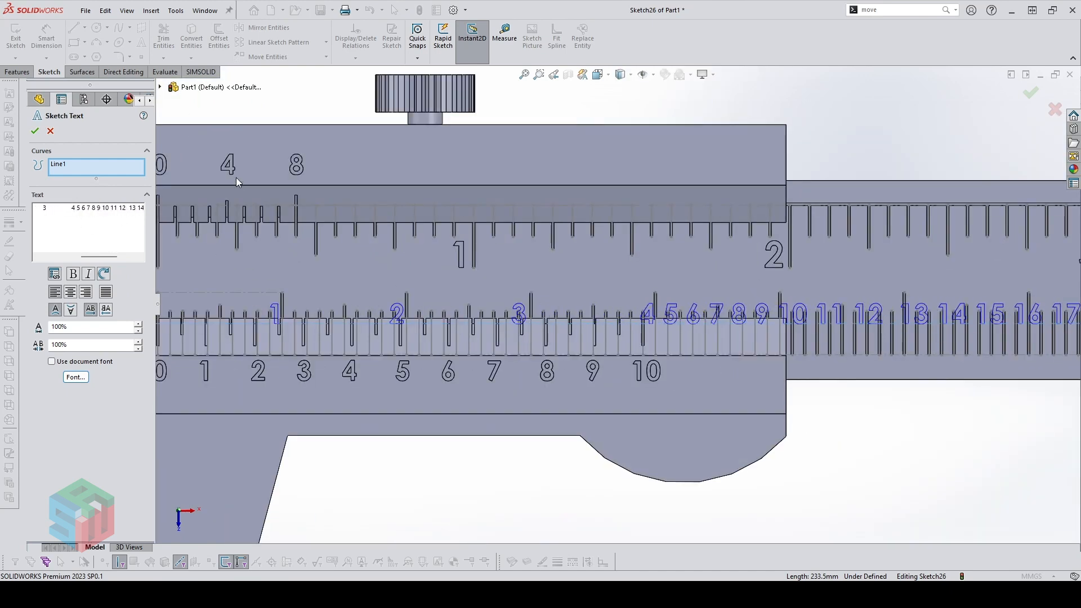
pyautogui.click(76, 210)
pyautogui.click(77, 208)
pyautogui.scroll(2, 304, 309)
pyautogui.scroll(-2, 943, 282)
pyautogui.click(77, 209)
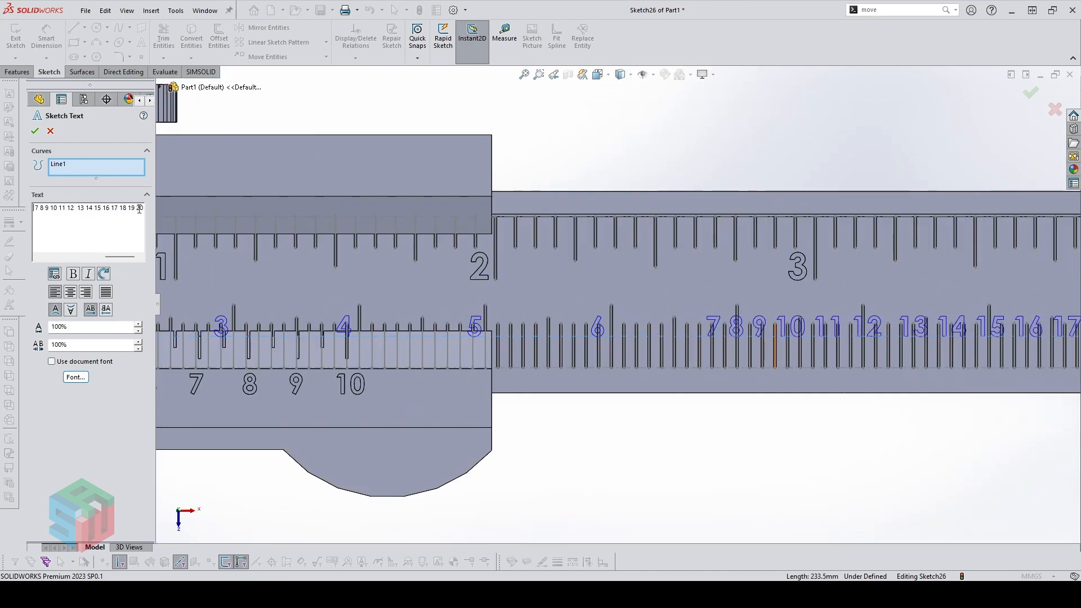
# Space out the numbers 7 to 13 so each sits just left of its longest lower graduation
pyautogui.scroll(-3, 946, 338)
pyautogui.click(42, 208)
pyautogui.press('BackSpace')
pyautogui.press('BackSpace')
pyautogui.press('BackSpace')
pyautogui.press('BackSpace')
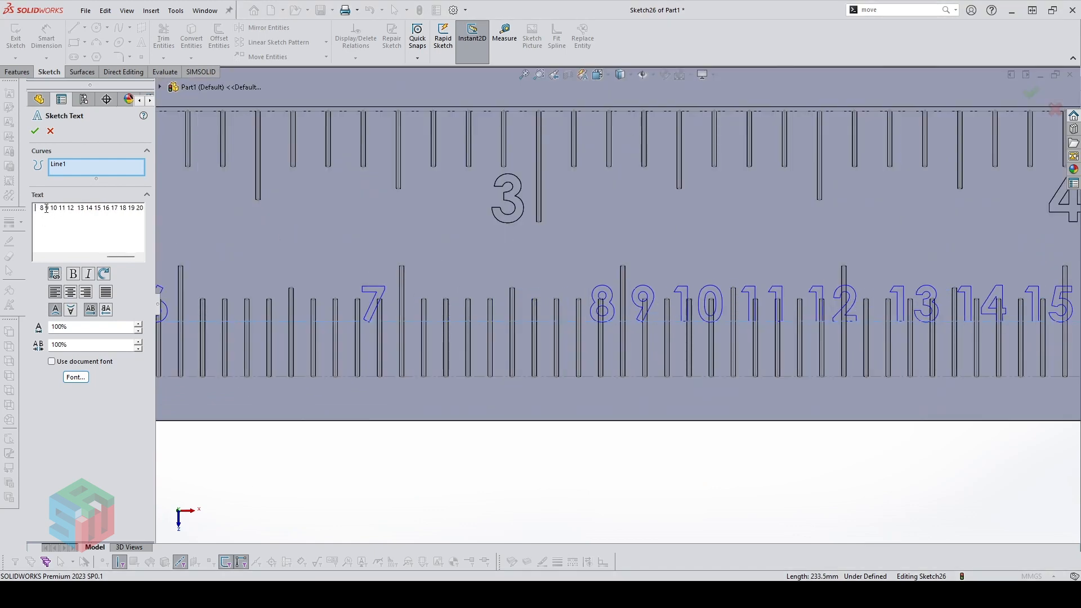
pyautogui.click(45, 208)
pyautogui.click(49, 209)
pyautogui.scroll(2, 626, 300)
pyautogui.click(58, 209)
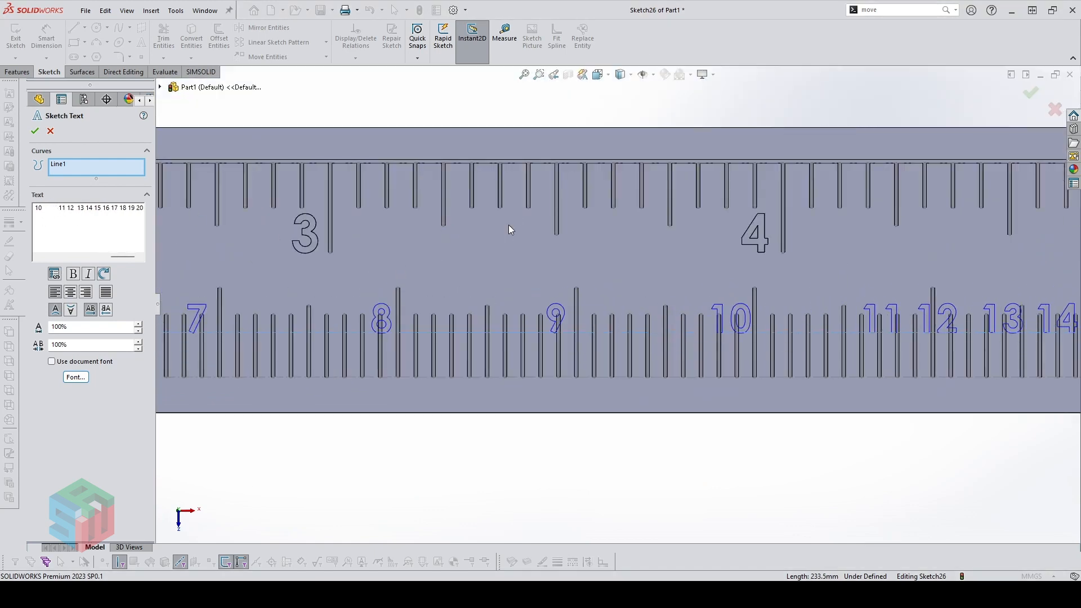
pyautogui.scroll(2, 509, 229)
pyautogui.click(66, 209)
pyautogui.click(77, 209)
pyautogui.click(86, 209)
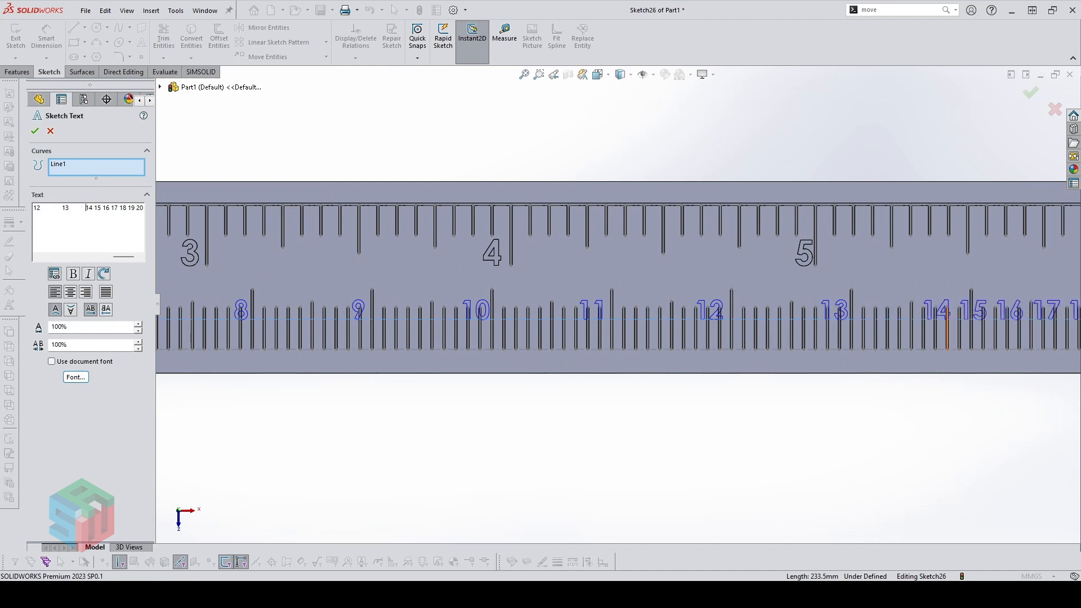
# Space out the numbers 14 to 20 just left of their longest lower graduations and accept the sketch text
pyautogui.scroll(3, 948, 315)
pyautogui.scroll(-4, 948, 316)
pyautogui.click(95, 208)
pyautogui.click(103, 209)
pyautogui.scroll(3, 924, 292)
pyautogui.scroll(-4, 924, 292)
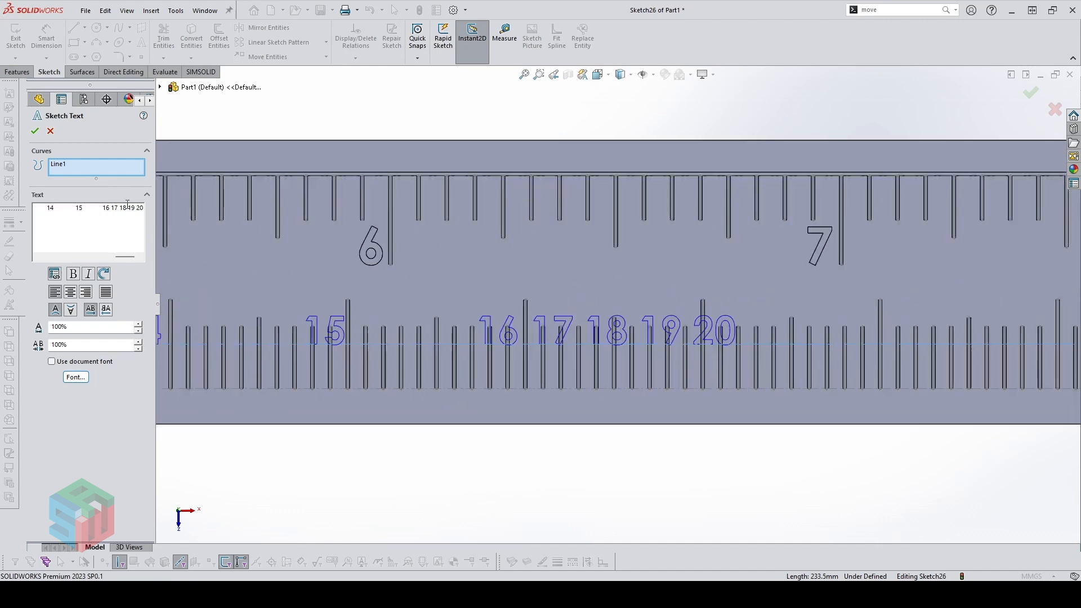
pyautogui.click(111, 208)
pyautogui.click(119, 209)
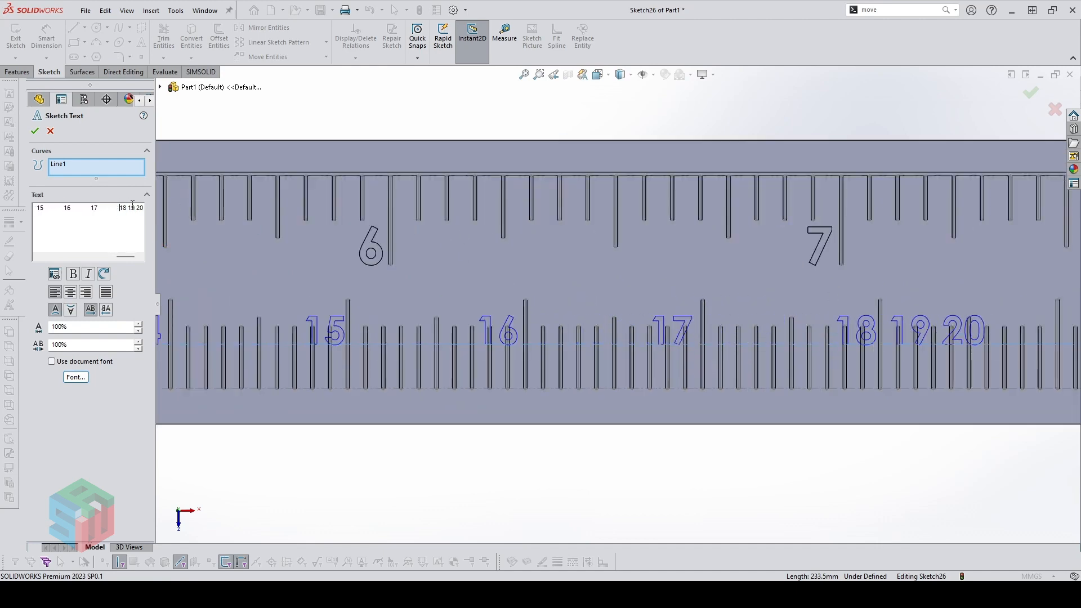
pyautogui.scroll(5, 901, 281)
pyautogui.scroll(-3, 901, 282)
pyautogui.click(128, 208)
pyautogui.click(34, 131)
# Dimension the text's construction line 3 mm above the base line of the lower graduations
pyautogui.scroll(5, 323, 305)
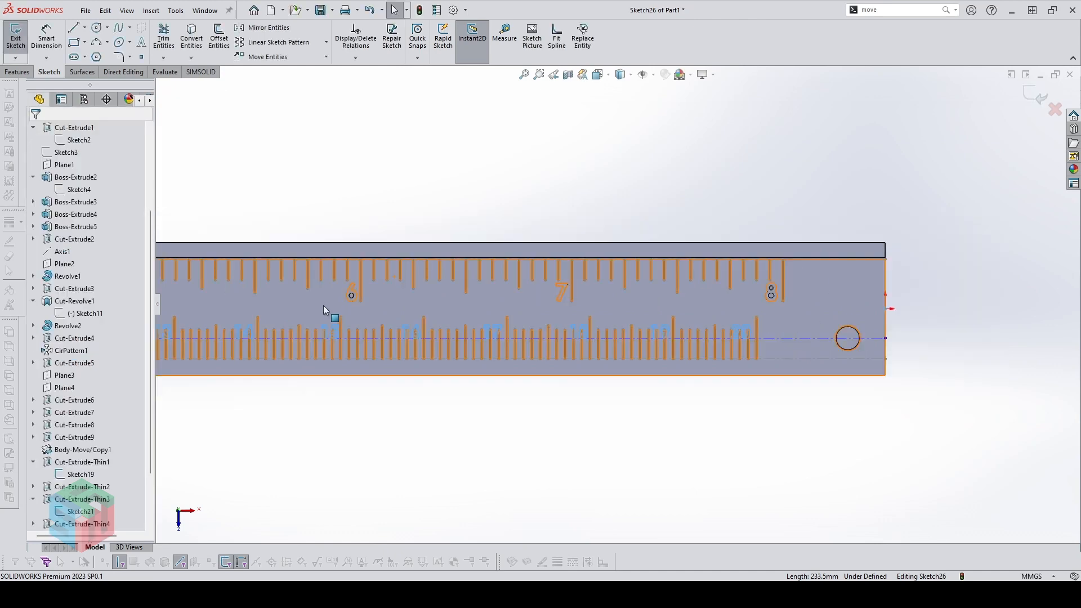
pyautogui.scroll(-2, 219, 323)
pyautogui.scroll(4, 220, 323)
pyautogui.scroll(-3, 326, 306)
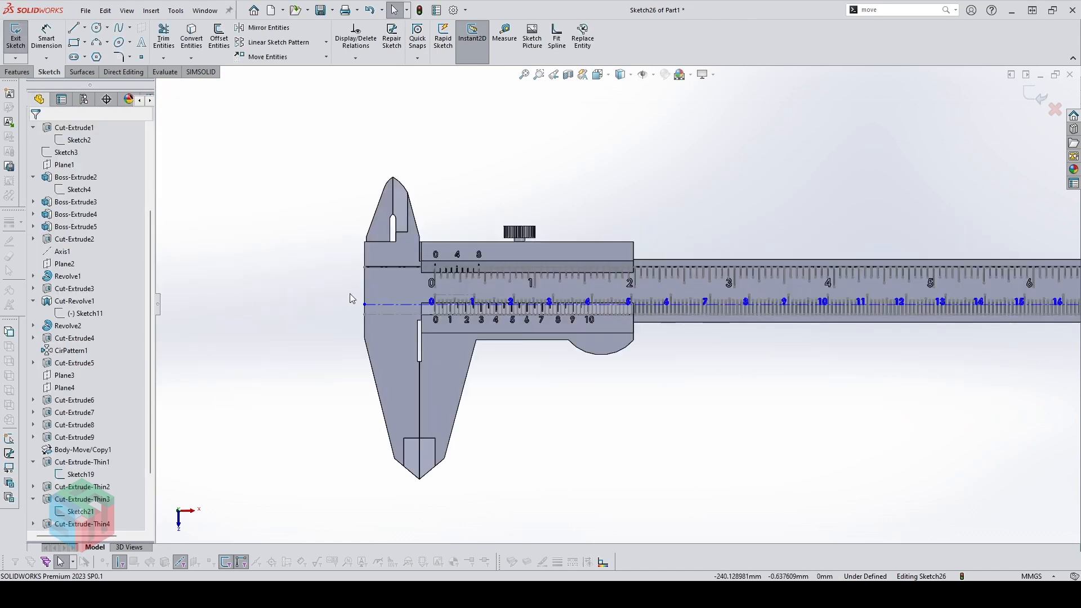
pyautogui.press('d')
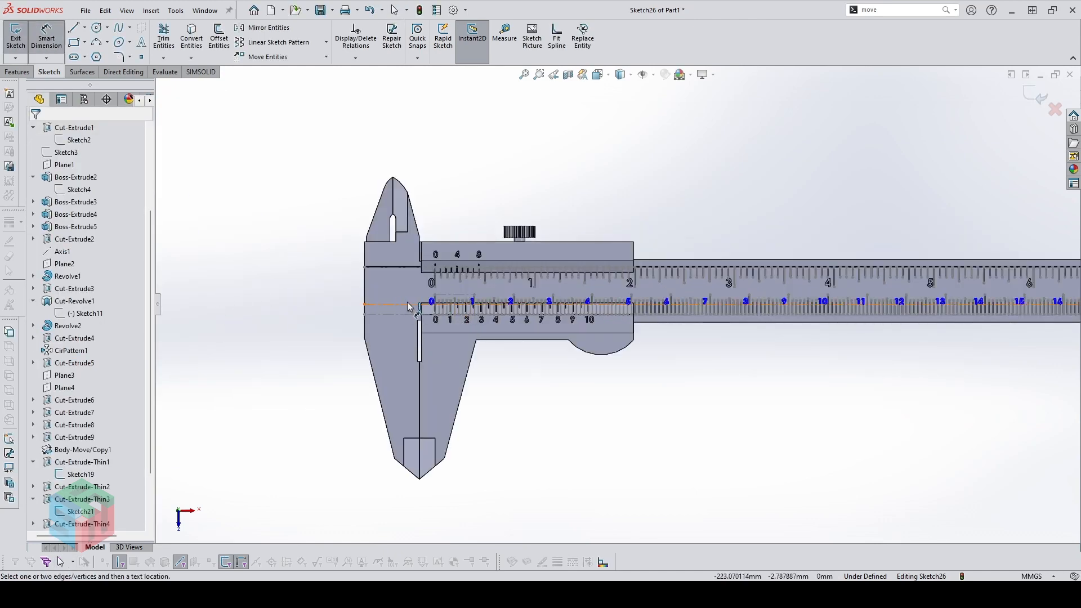
pyautogui.click(410, 306)
pyautogui.scroll(-3, 420, 309)
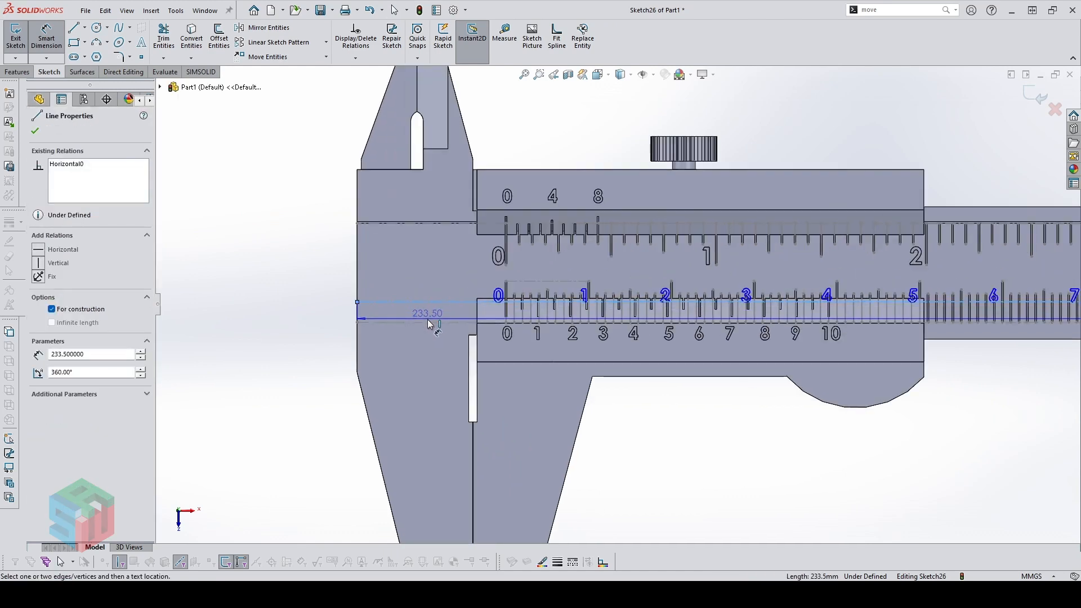
pyautogui.click(427, 322)
pyautogui.click(339, 319)
pyautogui.write('3')
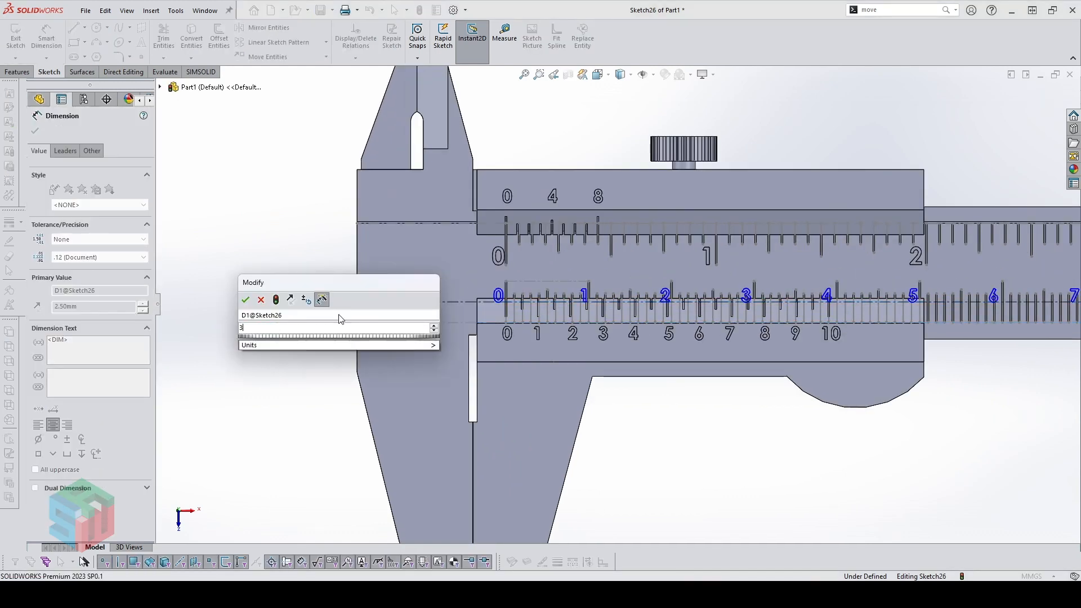
pyautogui.press('Return')
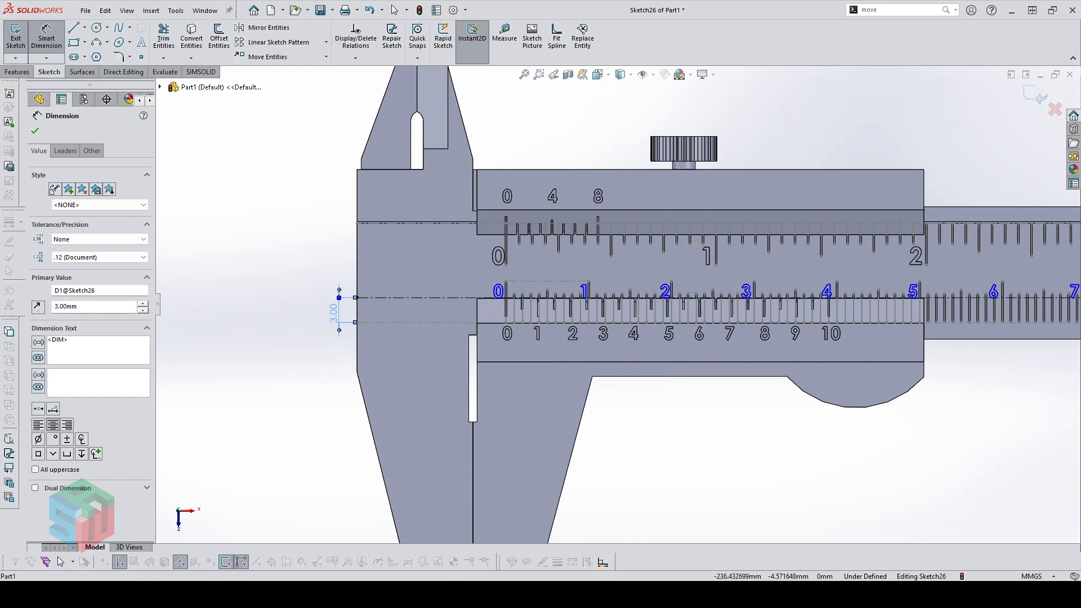
# Set the lower text construction line's offset dimension to 3.5 mm
pyautogui.press('Escape')
pyautogui.write('3.5')
pyautogui.press('Return')
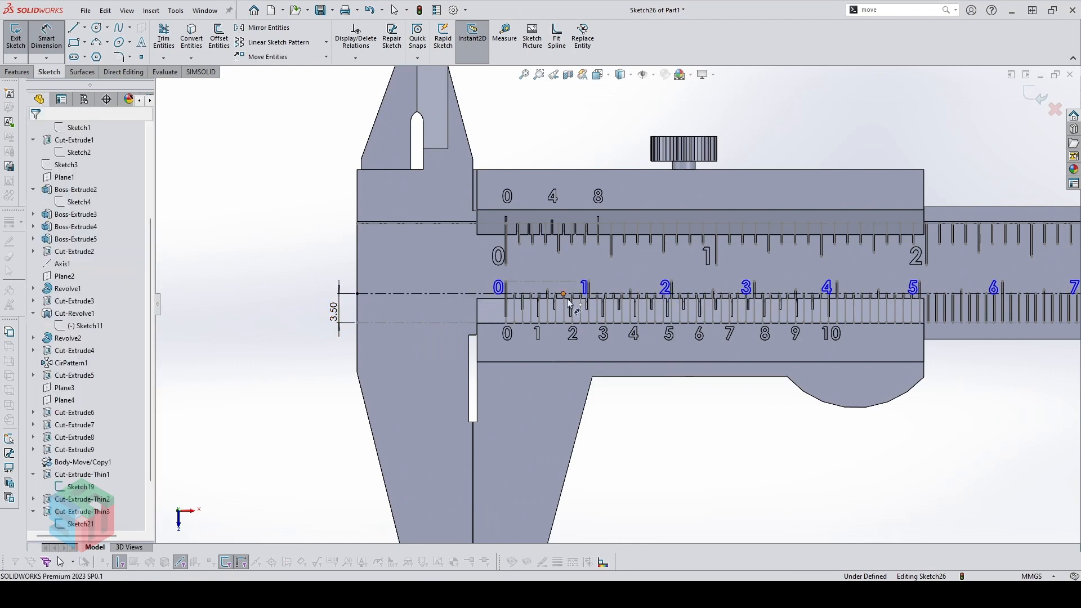
pyautogui.scroll(-5, 782, 288)
pyautogui.scroll(4, 360, 358)
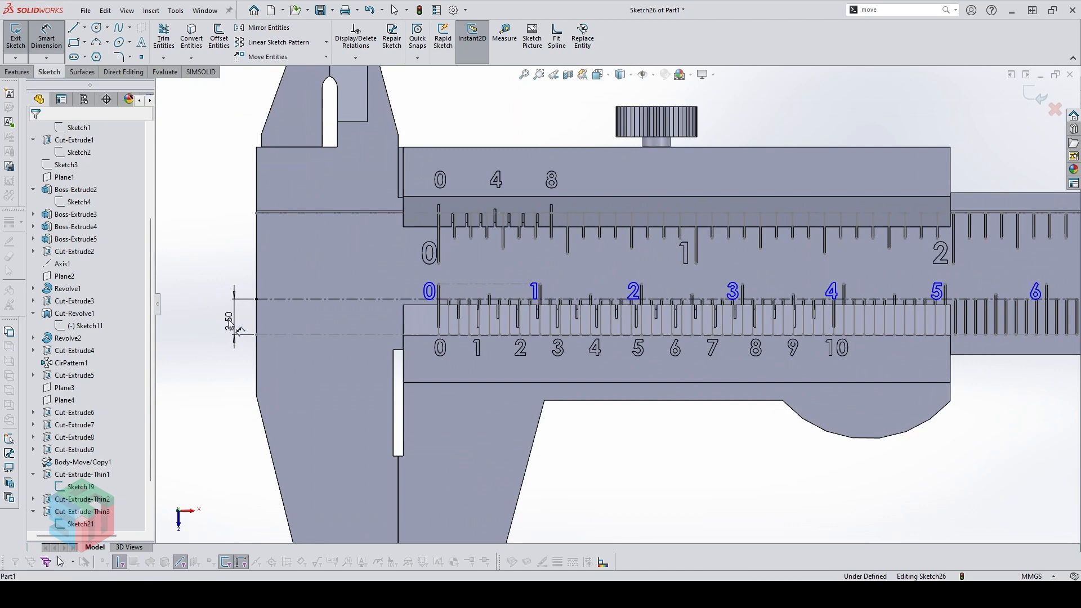
# Set the lower text construction line's offset dimension to 4 mm
pyautogui.doubleClick(229, 322)
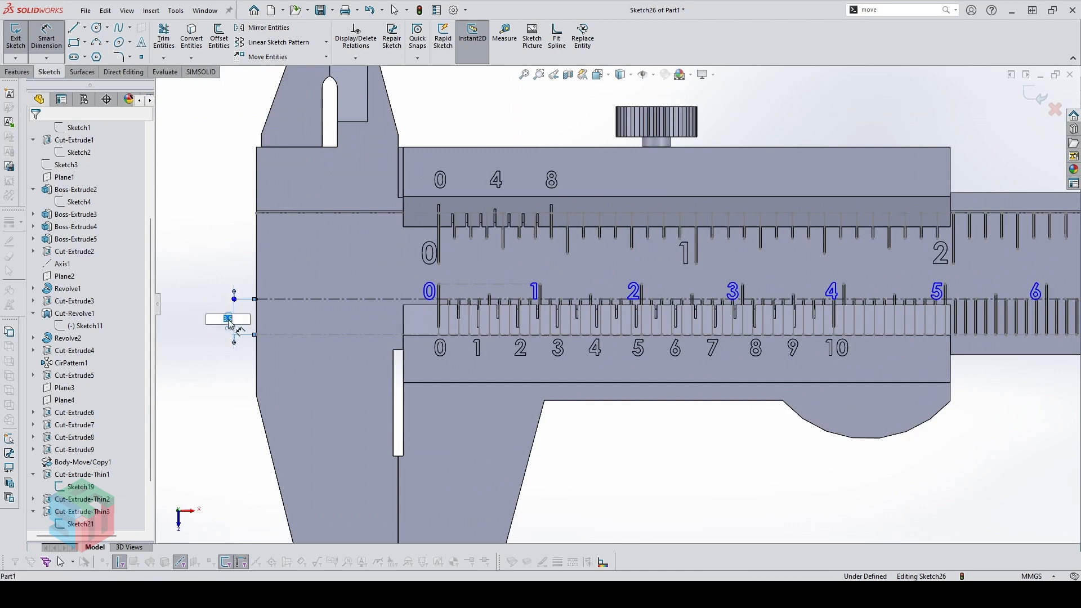
pyautogui.write('4')
pyautogui.press('Return')
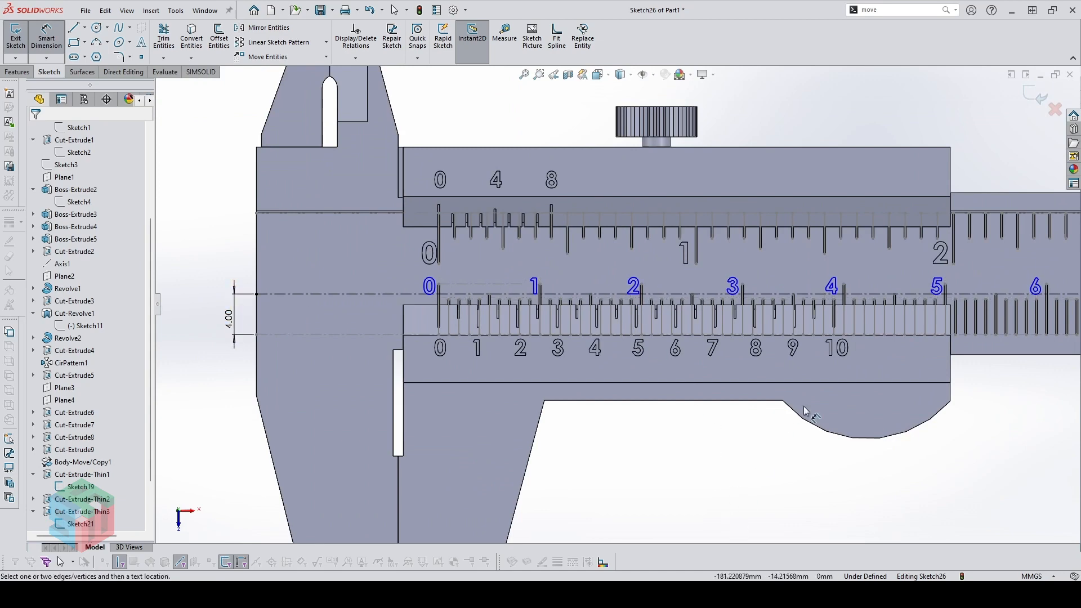
pyautogui.scroll(4, 1025, 312)
pyautogui.scroll(-8, 1033, 310)
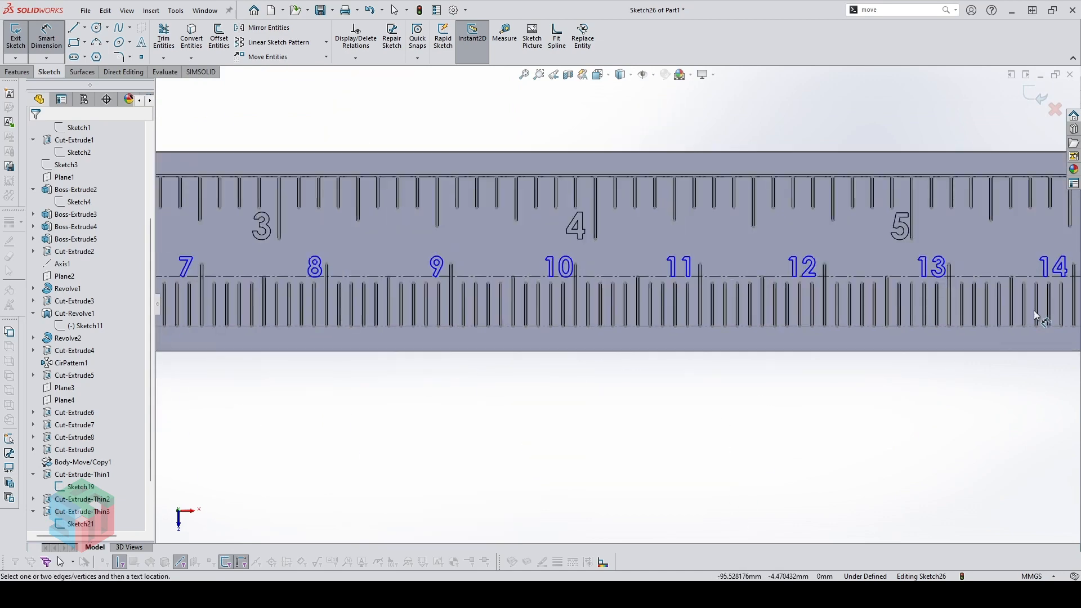
pyautogui.scroll(7, 1034, 309)
pyautogui.press('Escape')
# Cut the lower scale numbers 0.2 mm deep as a blind cut that affects only the main-beam body
pyautogui.scroll(2, 805, 353)
pyautogui.scroll(-1, 554, 277)
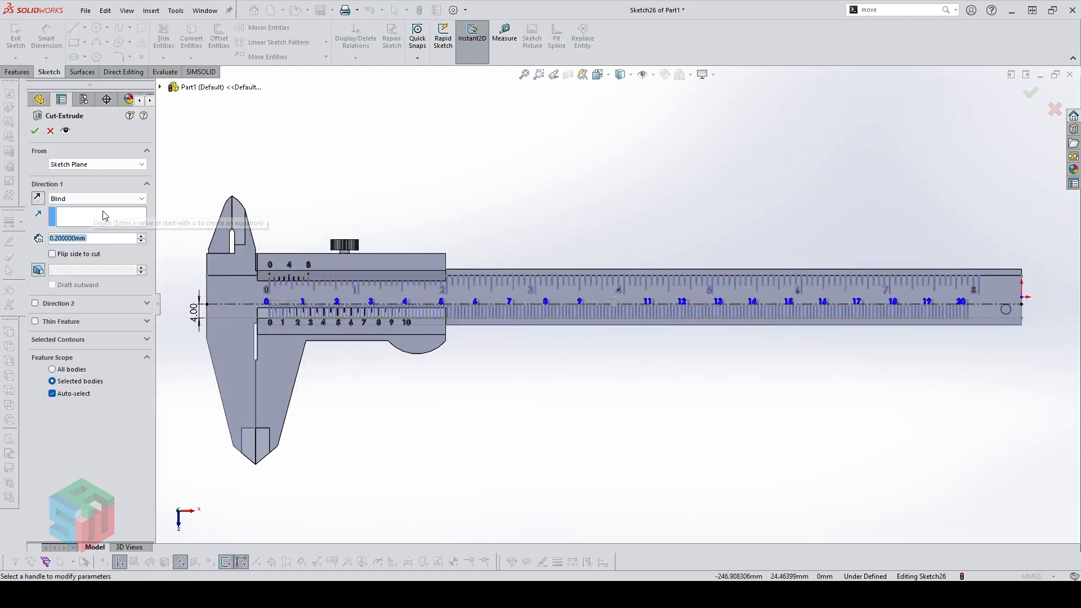
pyautogui.click(70, 394)
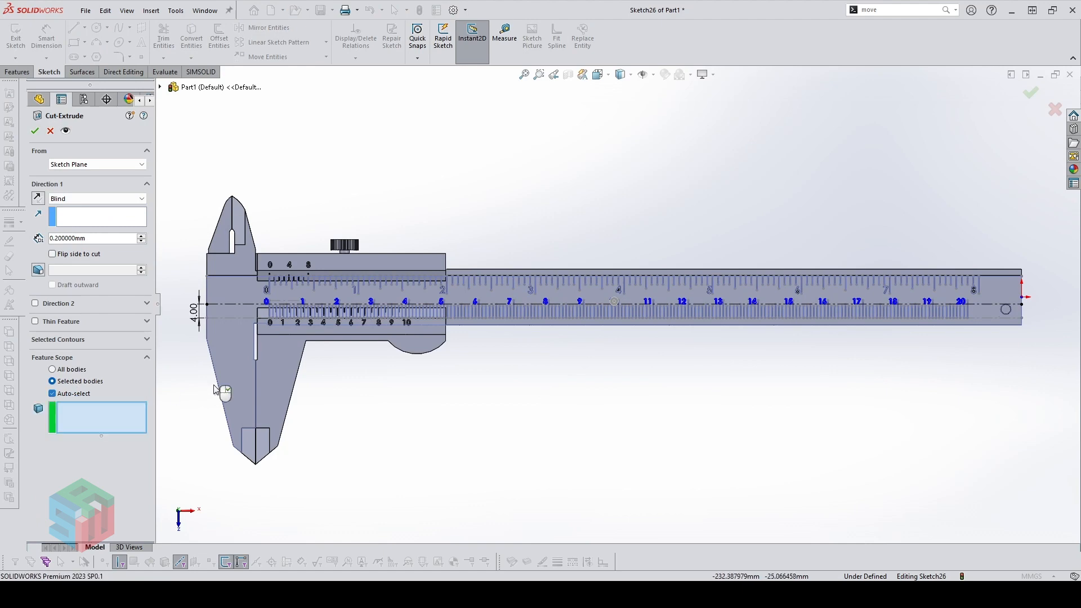
pyautogui.rightClick(222, 369)
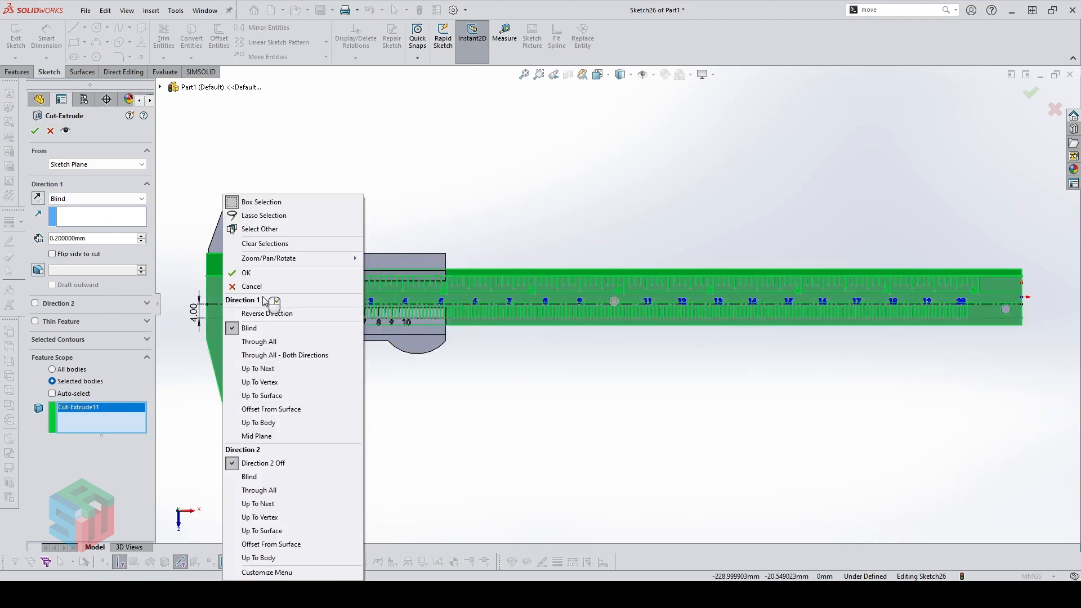
pyautogui.click(246, 272)
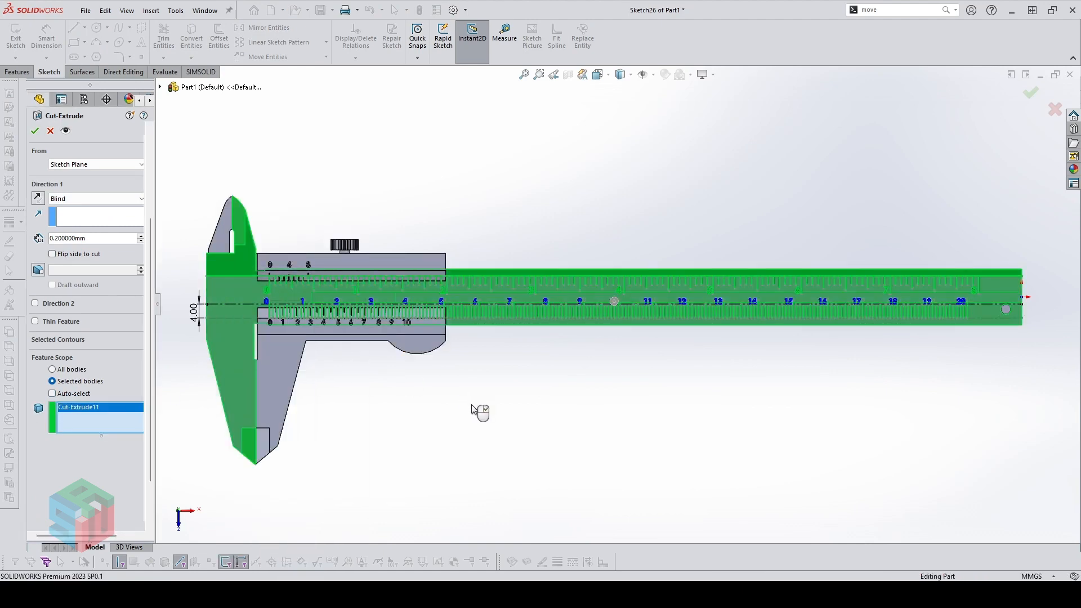
pyautogui.scroll(1, 550, 339)
pyautogui.moveTo(546, 285); pyautogui.dragTo(549, 221, button='middle')
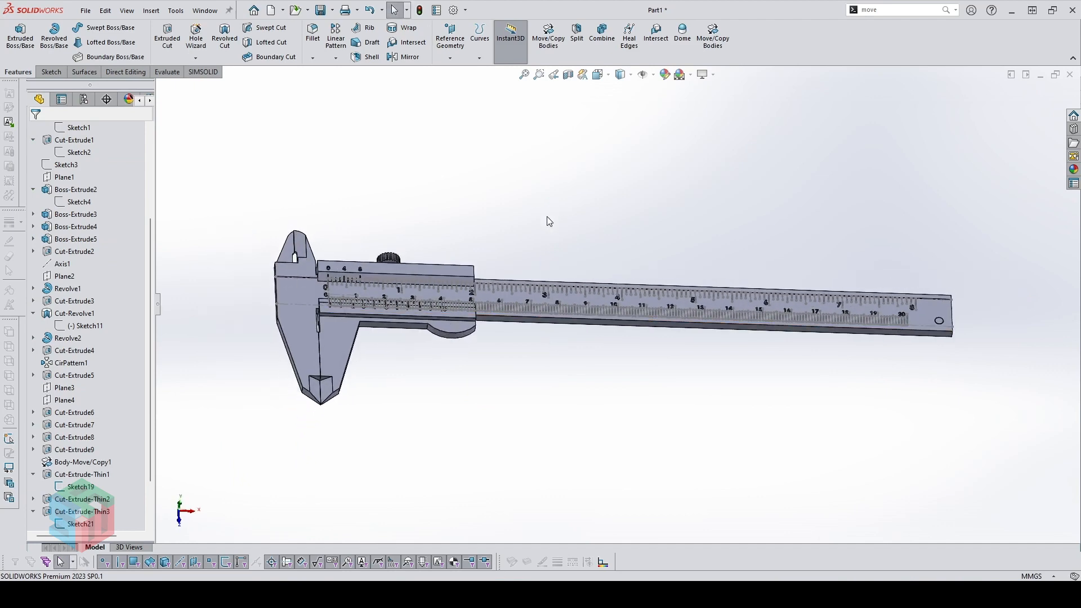
# Hide the sketches of the upper and lower main-beam graduations
pyautogui.scroll(-2, 79, 425)
pyautogui.click(76, 462)
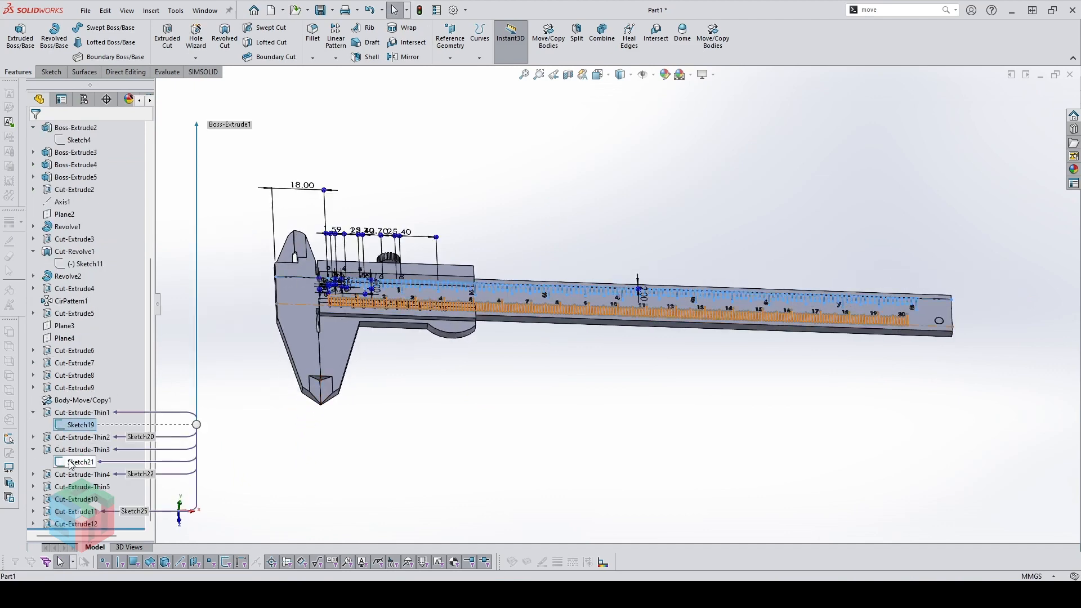
pyautogui.click(77, 449)
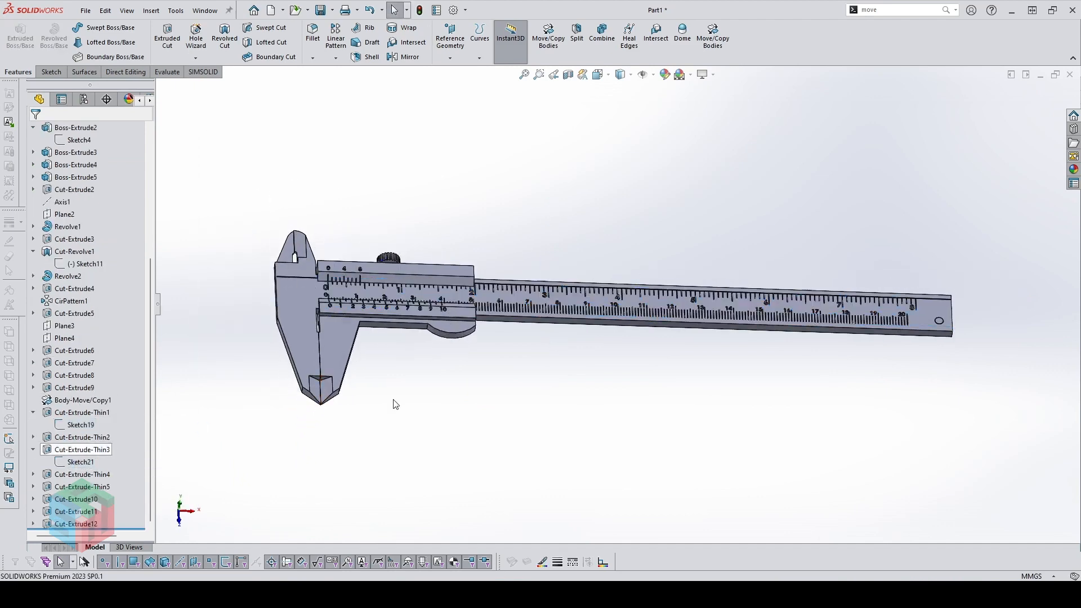
# Start a sketch on the main beam's front face, show the lower graduation sketch and convert its base line into the new sketch
pyautogui.click(289, 329)
pyautogui.press('s')
pyautogui.scroll(-3, 57, 465)
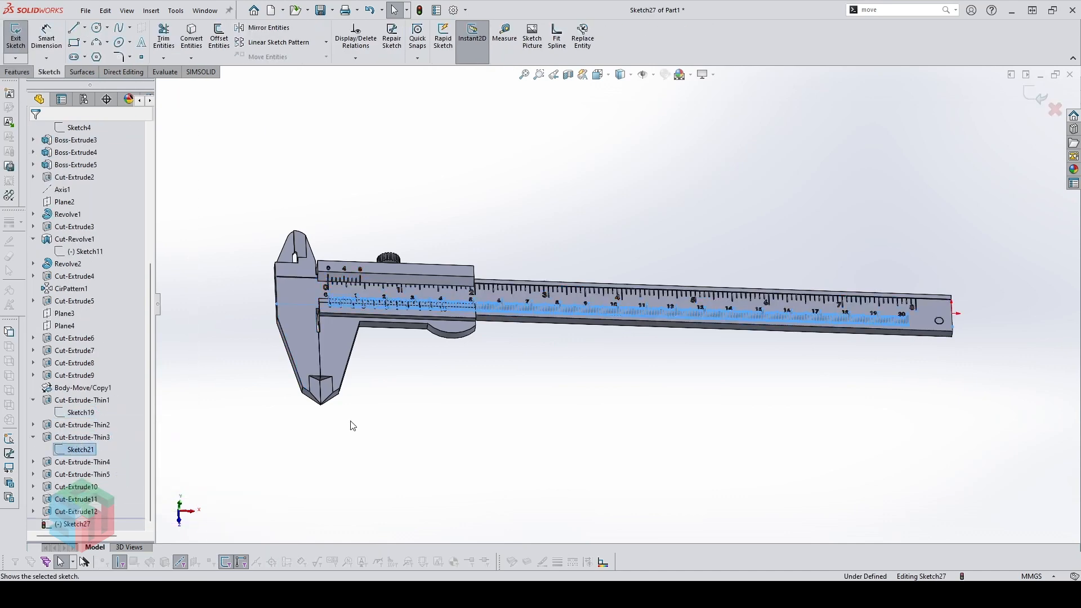
pyautogui.click(303, 304)
pyautogui.click(189, 38)
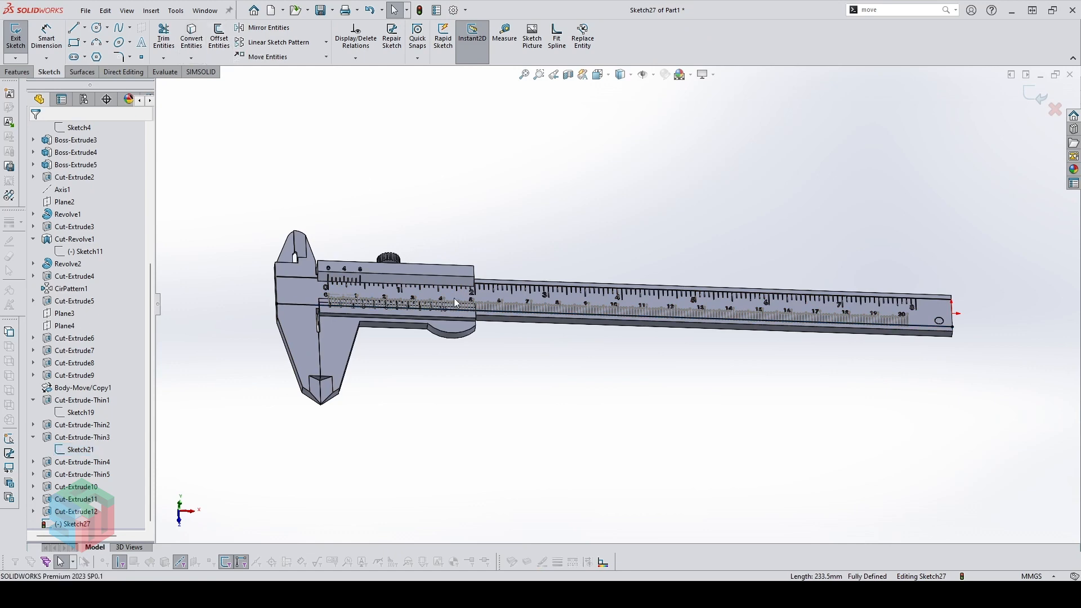
pyautogui.scroll(-3, 416, 372)
pyautogui.scroll(-1, 245, 251)
pyautogui.scroll(-4, 573, 272)
pyautogui.moveTo(491, 259); pyautogui.dragTo(557, 314, button='middle')
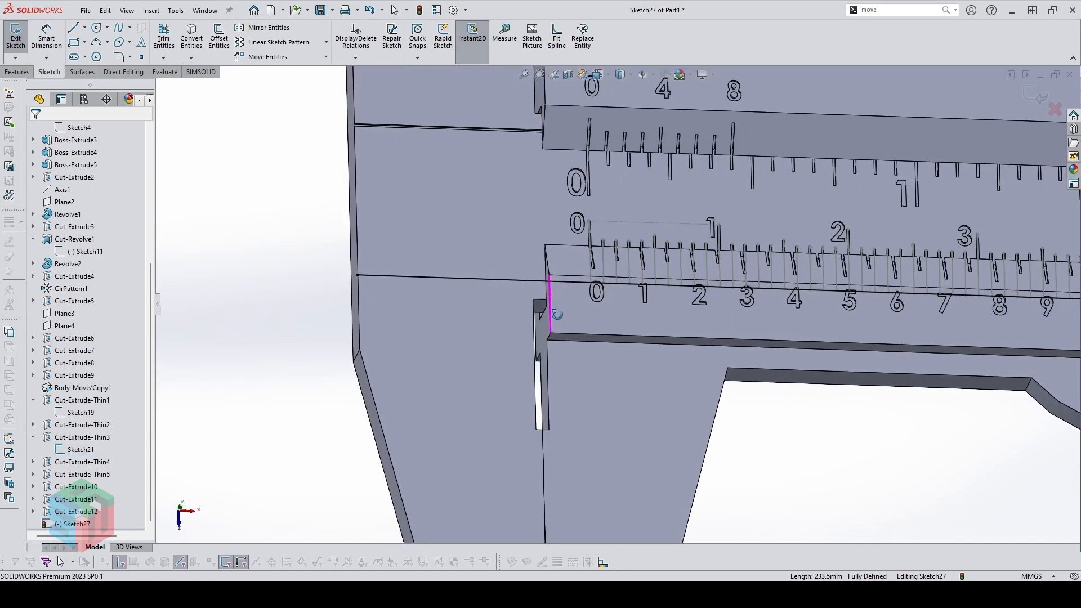
# Cut the converted line as a one-direction thin feature 0.2 mm deep and 0.2 mm thick, limited to the main-beam body, without a second direction
pyautogui.click(502, 282)
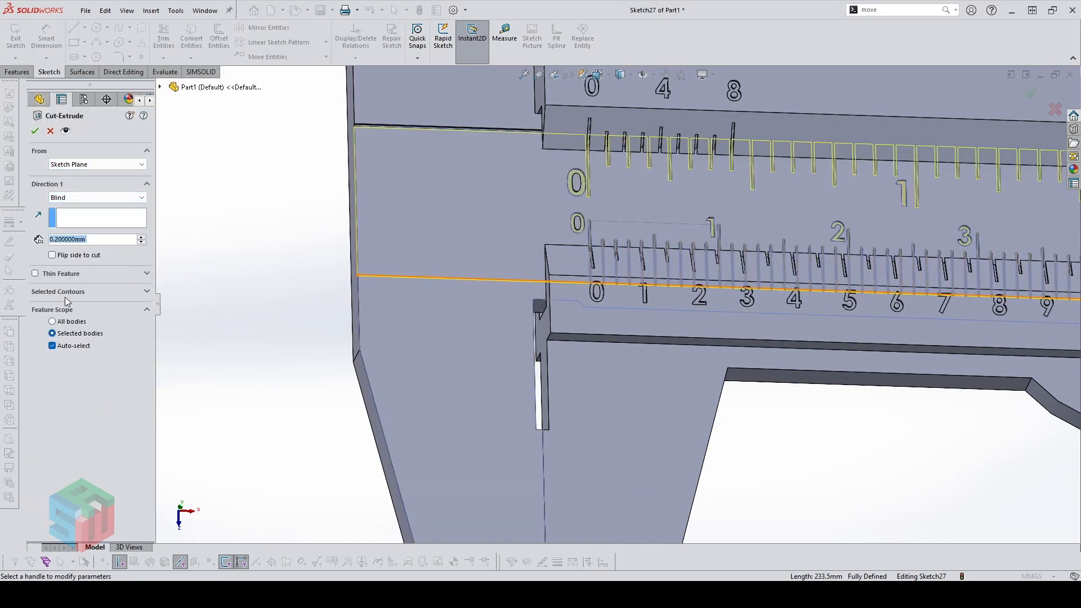
pyautogui.click(79, 274)
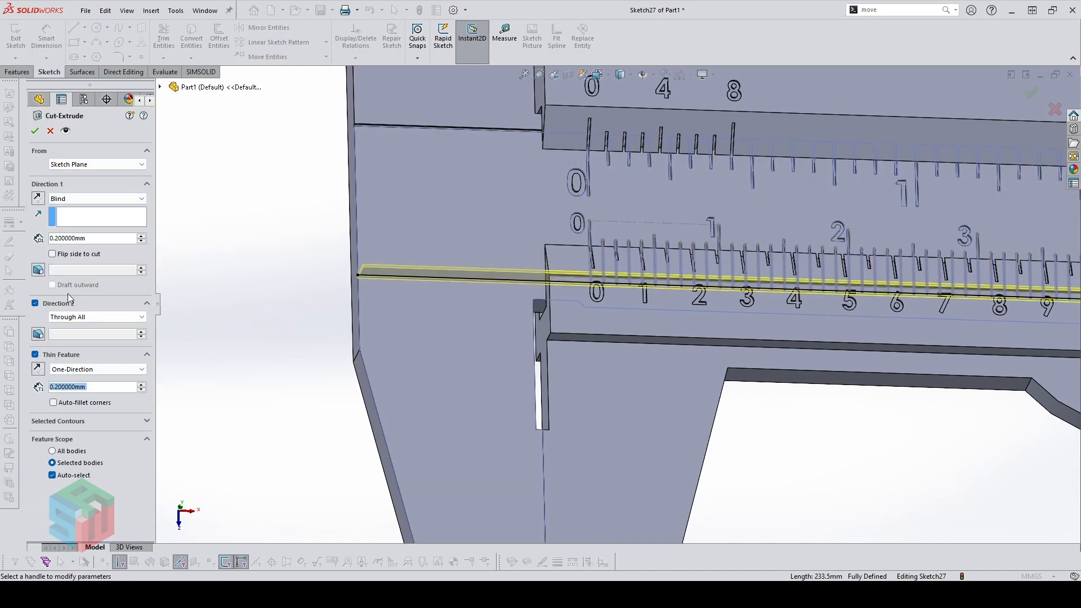
pyautogui.click(70, 317)
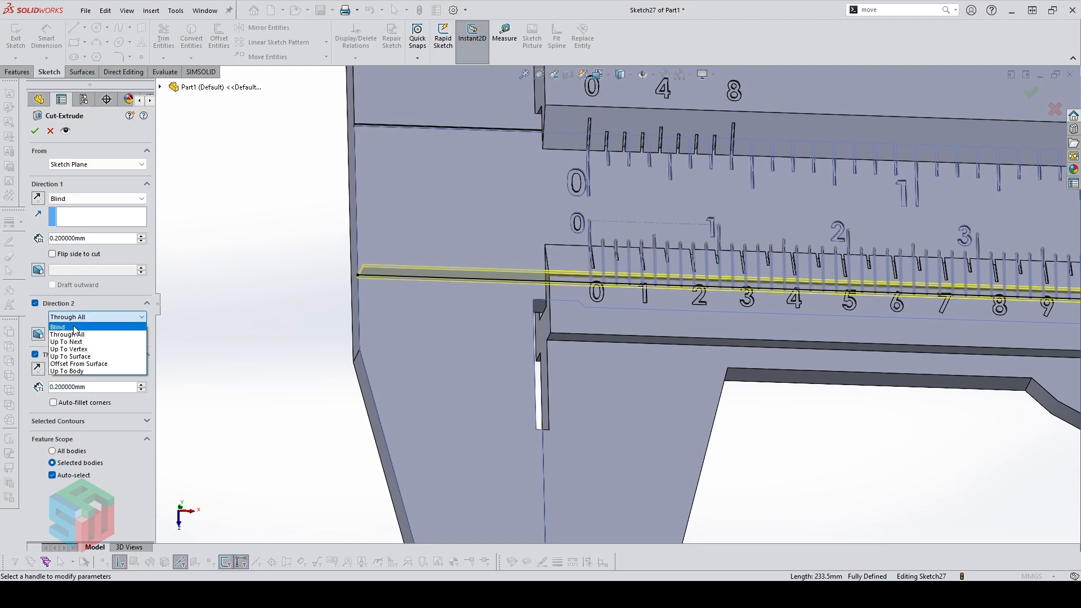
pyautogui.click(65, 317)
pyautogui.click(52, 304)
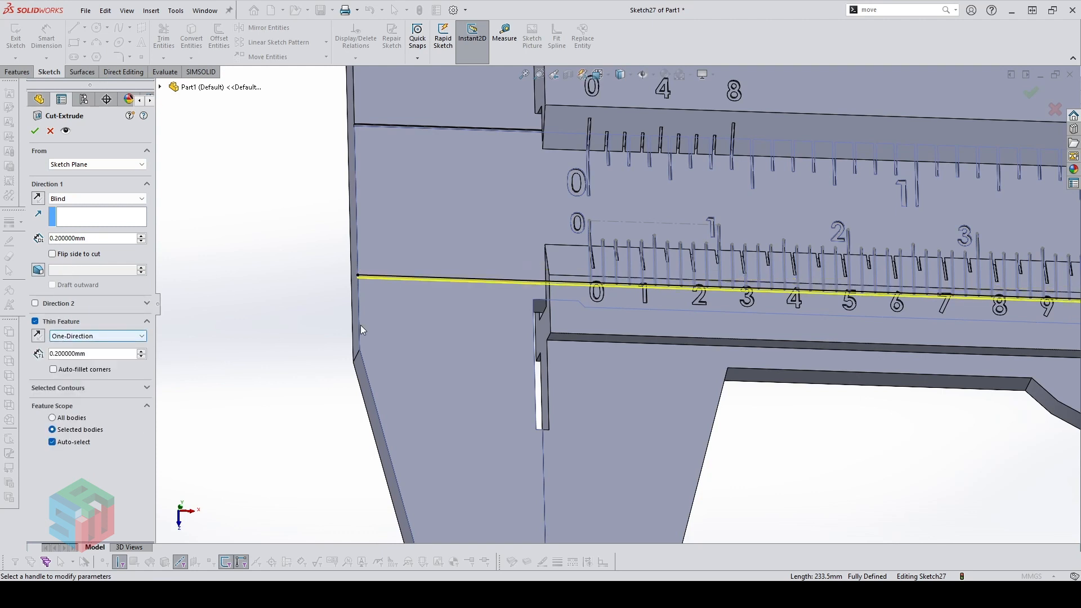
pyautogui.scroll(-2, 360, 326)
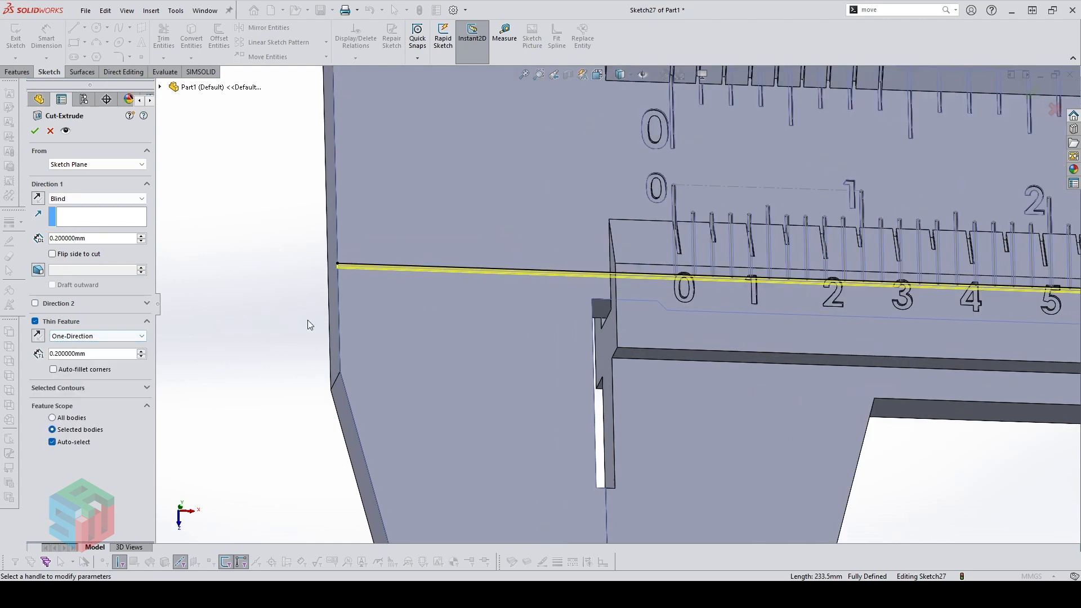
pyautogui.click(65, 445)
pyautogui.click(447, 377)
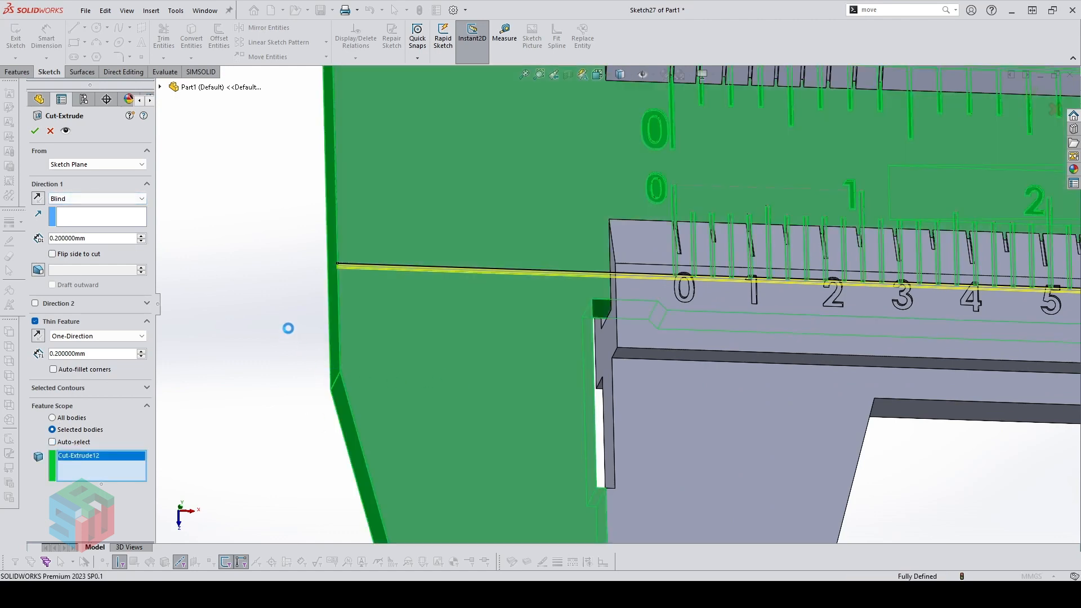
pyautogui.scroll(10, 549, 290)
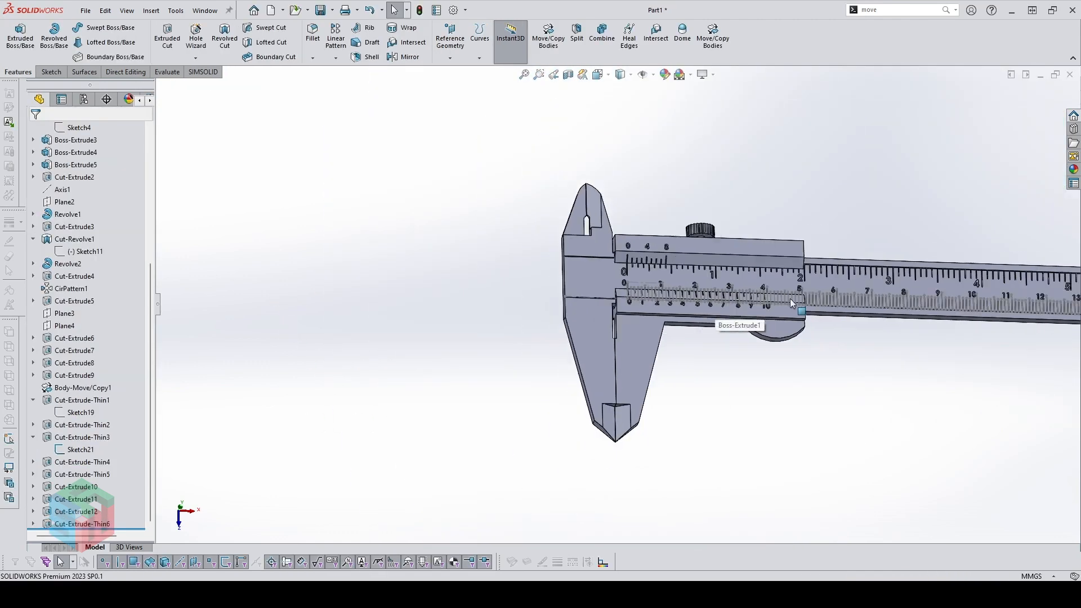
# Hide the lower graduation sketch again
pyautogui.scroll(-5, 890, 292)
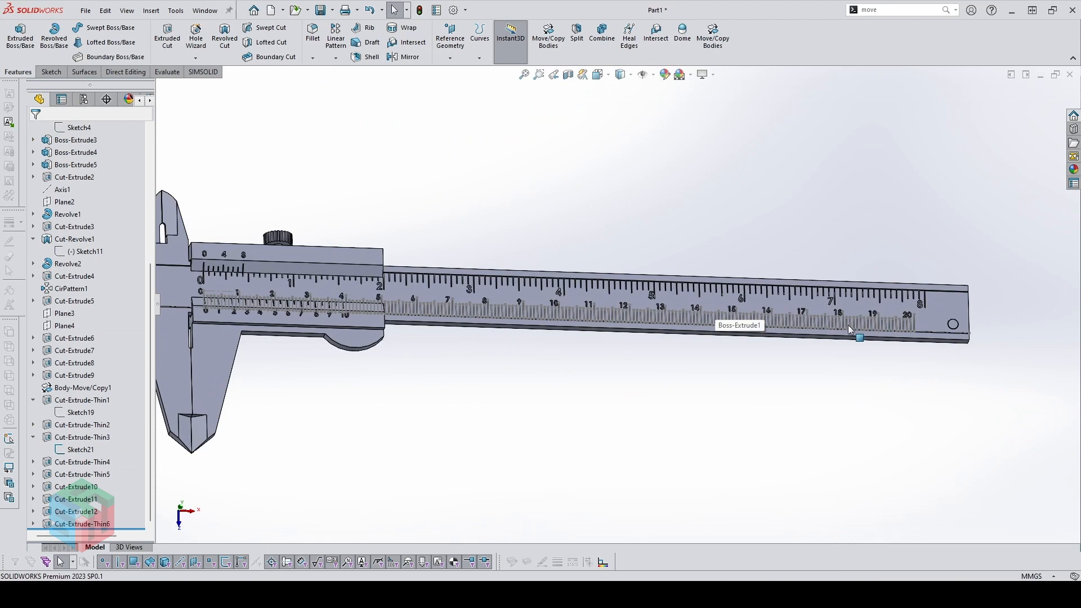
pyautogui.click(79, 450)
pyautogui.click(84, 435)
pyautogui.click(408, 442)
pyautogui.scroll(1, 394, 400)
pyautogui.moveTo(374, 352); pyautogui.dragTo(353, 295, button='middle')
# Save the part as caliper5 in the caliper project's done folder
pyautogui.click(85, 10)
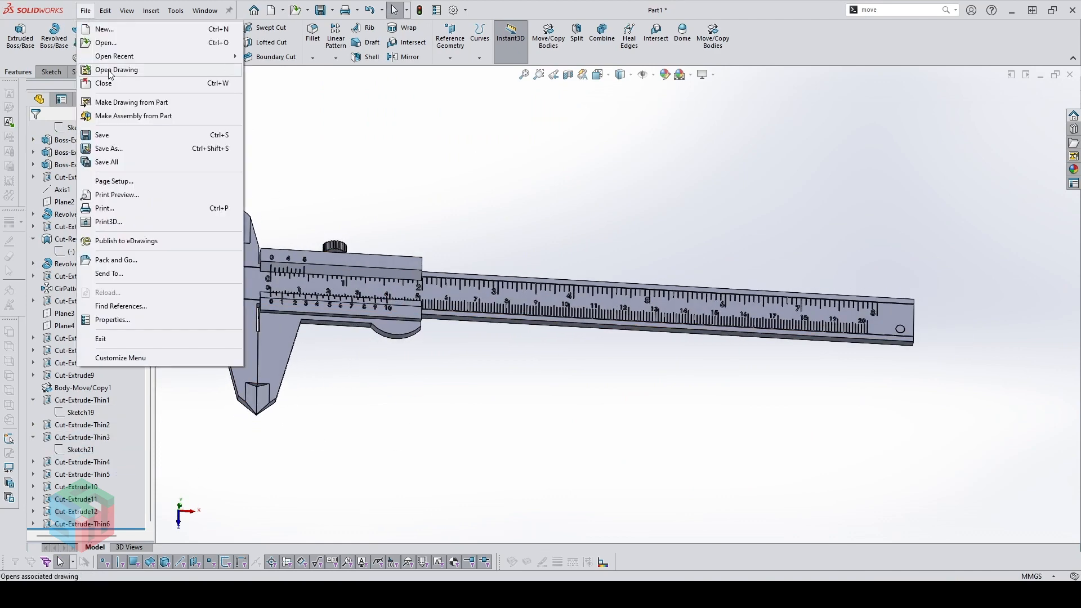
pyautogui.click(110, 149)
pyautogui.write('calipe')
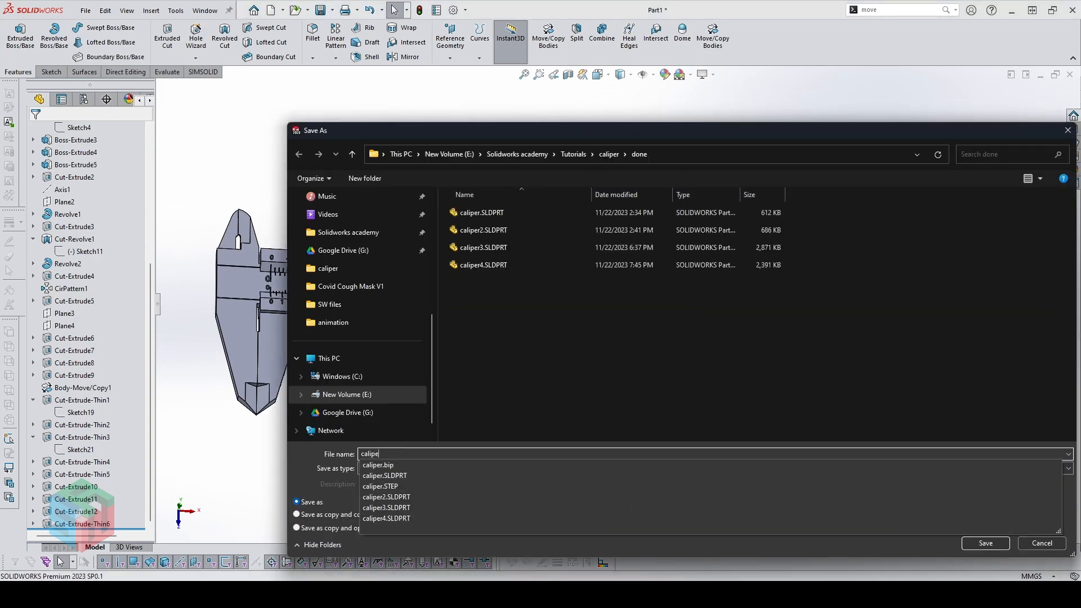
pyautogui.write('r5')
pyautogui.press('Return')
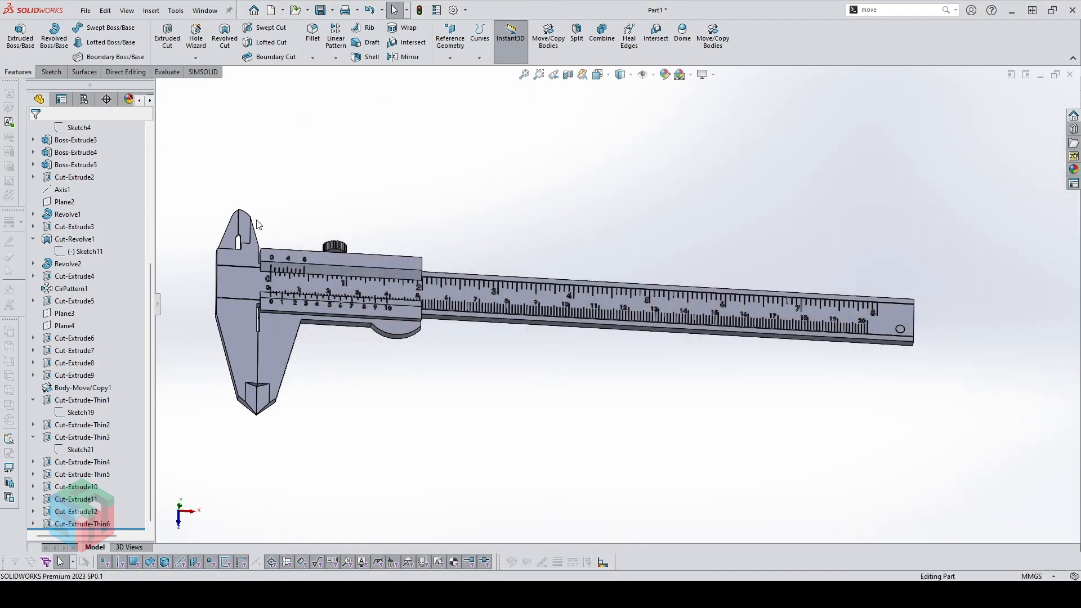
# Apply the brushed chromium appearance from the chrome metals to the main-beam body
pyautogui.moveTo(516, 230); pyautogui.dragTo(608, 198, button='middle')
pyautogui.click(1073, 169)
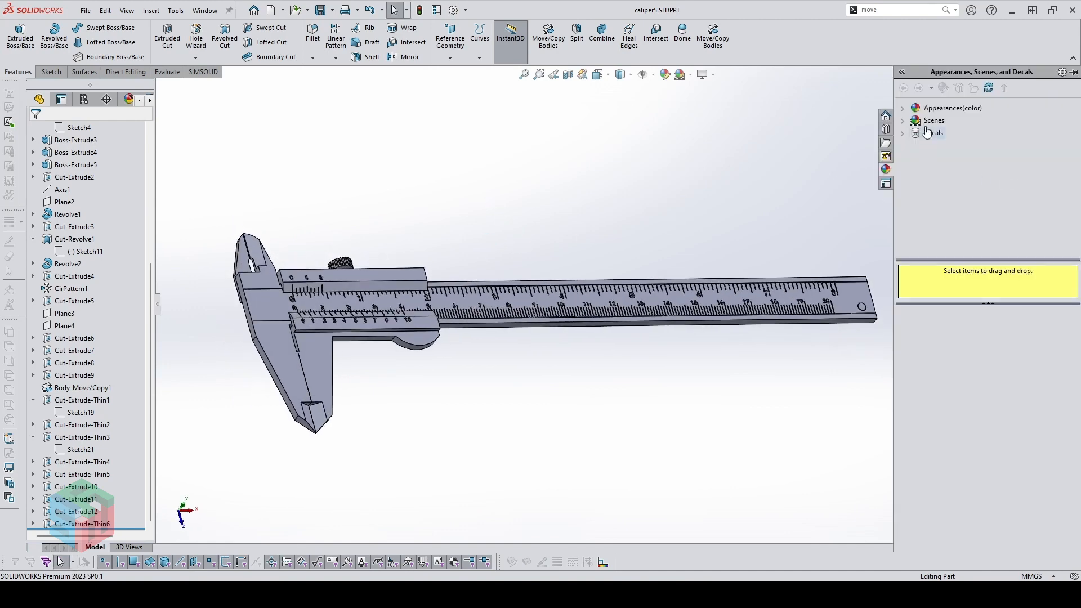
pyautogui.click(918, 124)
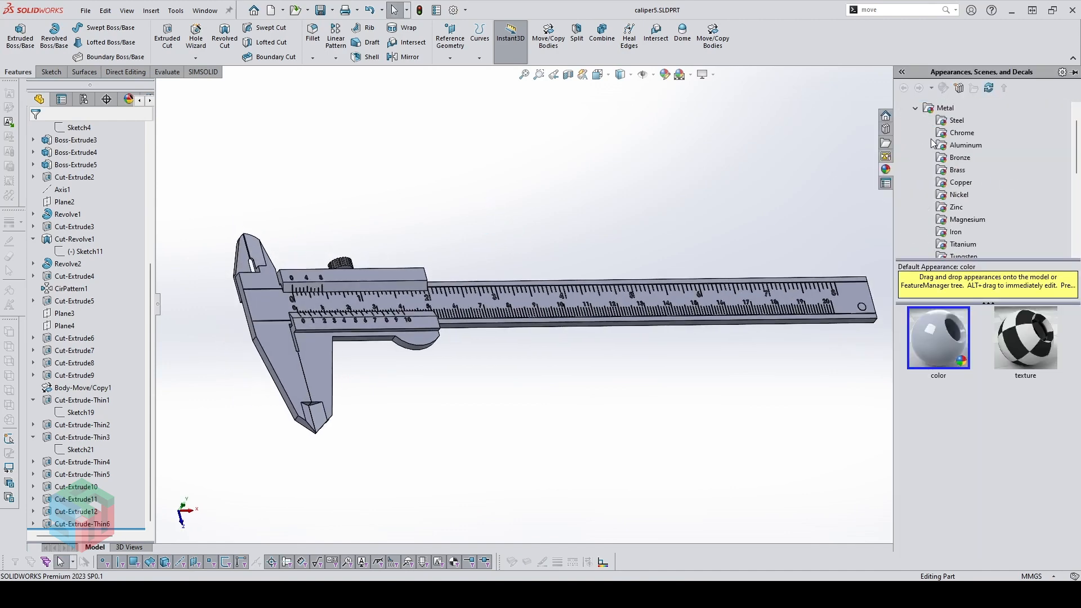
pyautogui.click(961, 133)
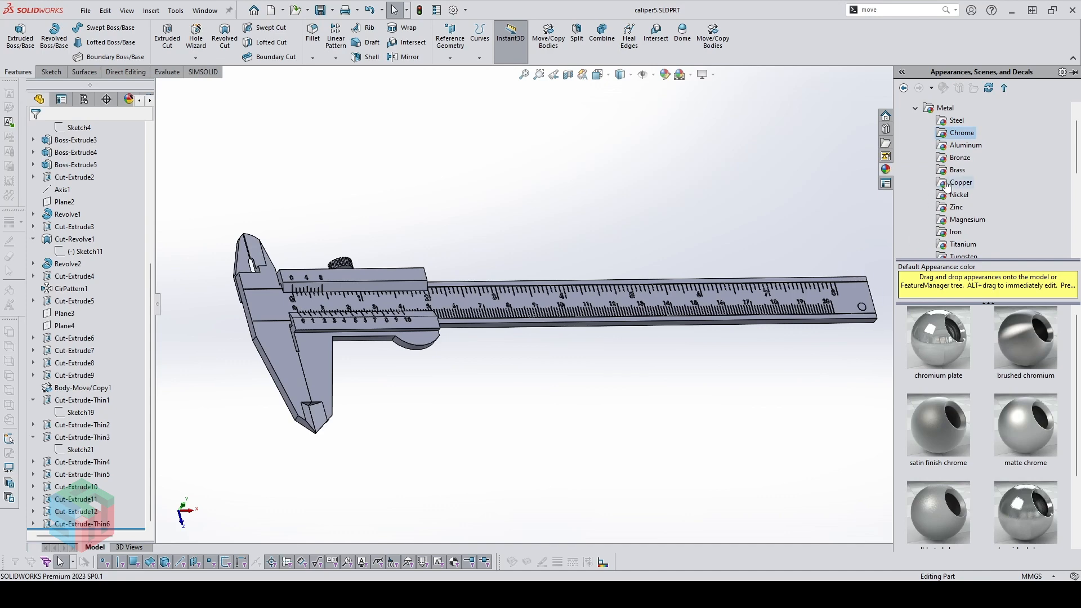
pyautogui.moveTo(1019, 339); pyautogui.dragTo(853, 288)
pyautogui.click(852, 287)
# Copy the main beam's appearance and paste it onto the slider body
pyautogui.rightClick(853, 291)
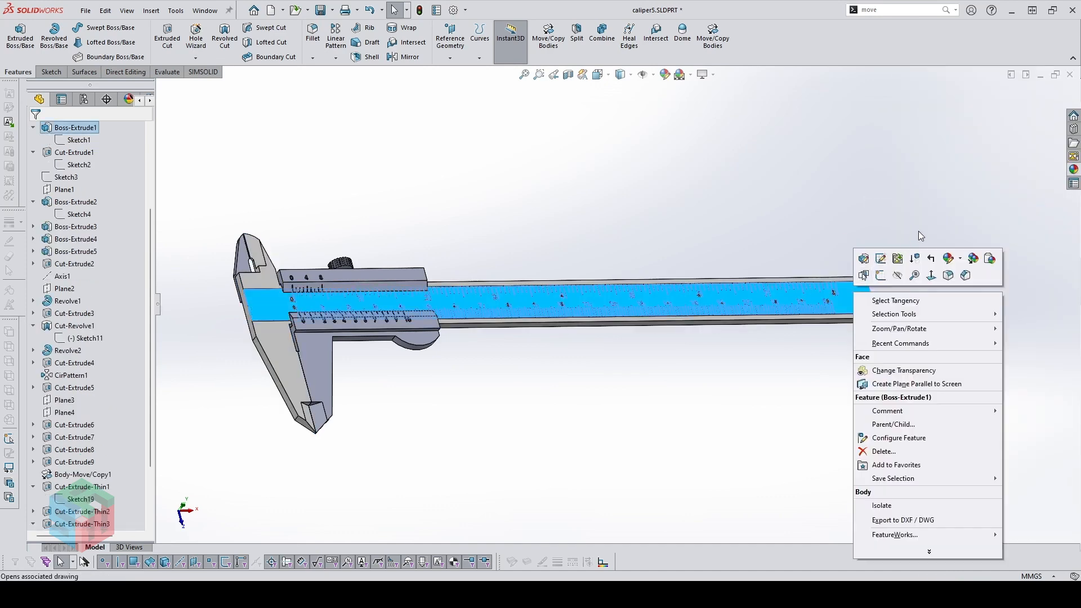
pyautogui.click(990, 258)
pyautogui.rightClick(404, 275)
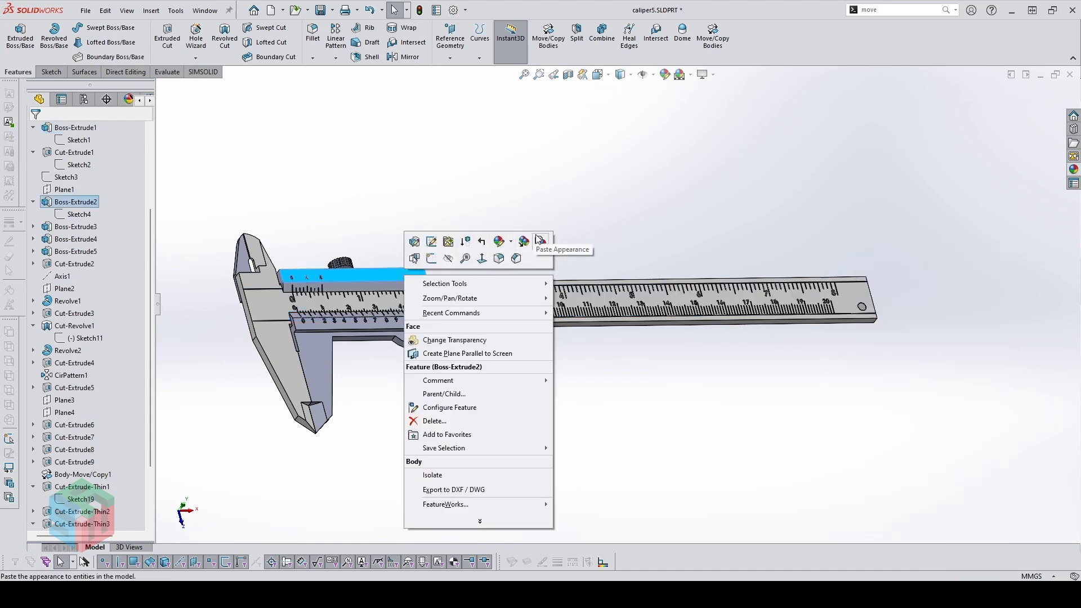
pyautogui.click(539, 240)
pyautogui.scroll(-3, 344, 267)
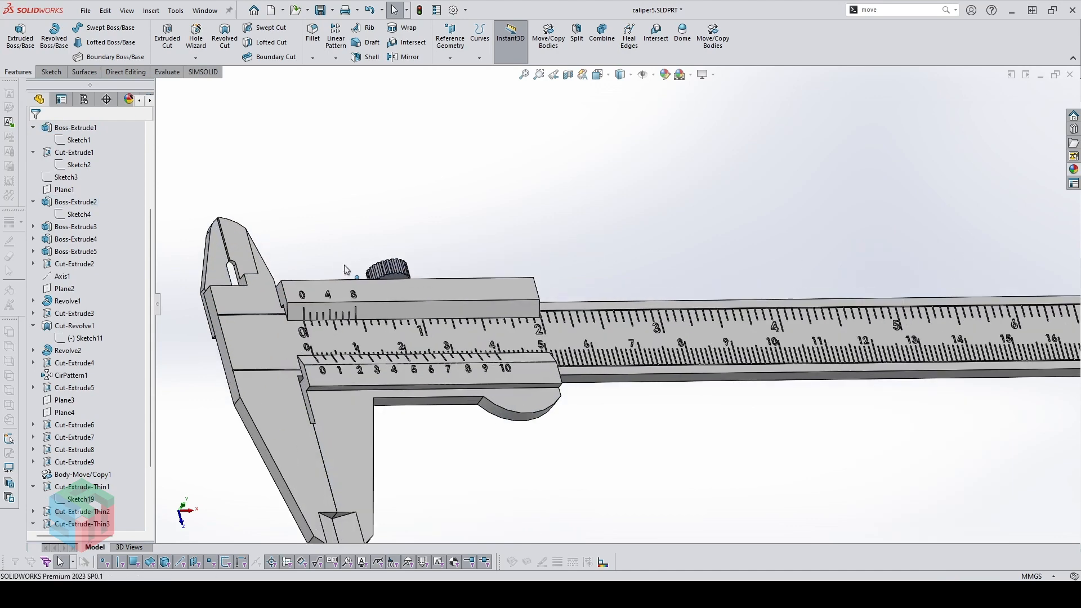
# Paste the copied appearance onto the knurled locking screw above the slider
pyautogui.rightClick(393, 275)
pyautogui.click(527, 241)
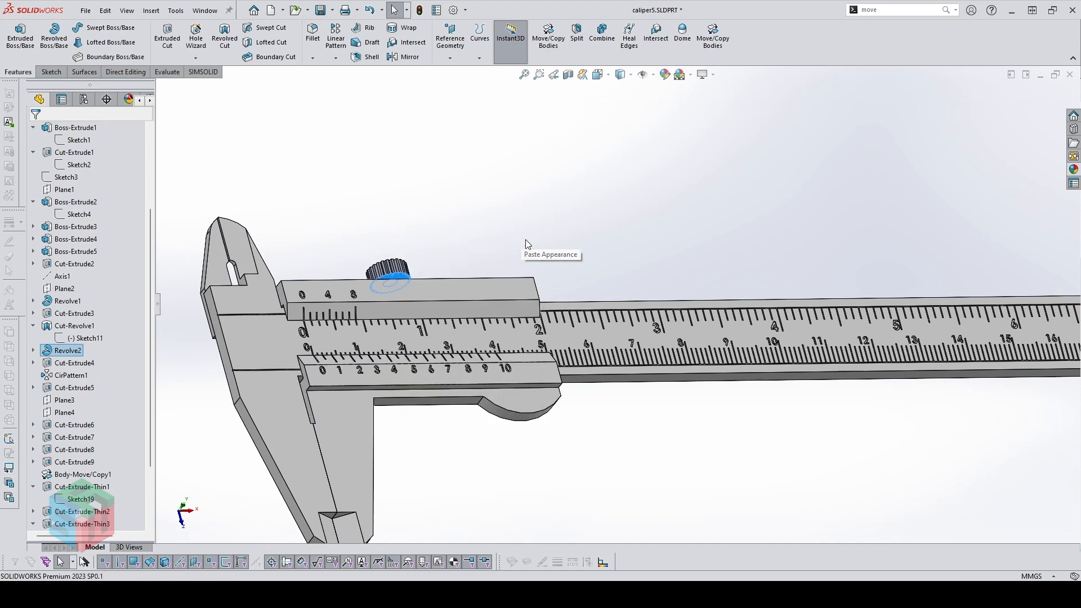
pyautogui.scroll(2, 687, 265)
pyautogui.scroll(-2, 450, 289)
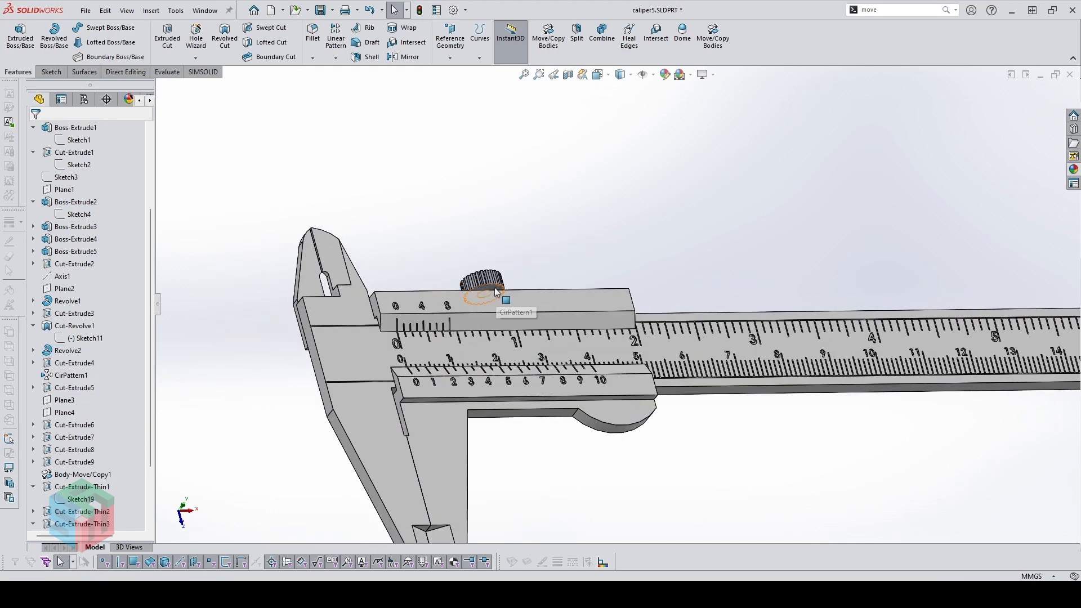
pyautogui.rightClick(496, 292)
pyautogui.click(623, 254)
pyautogui.scroll(2, 862, 317)
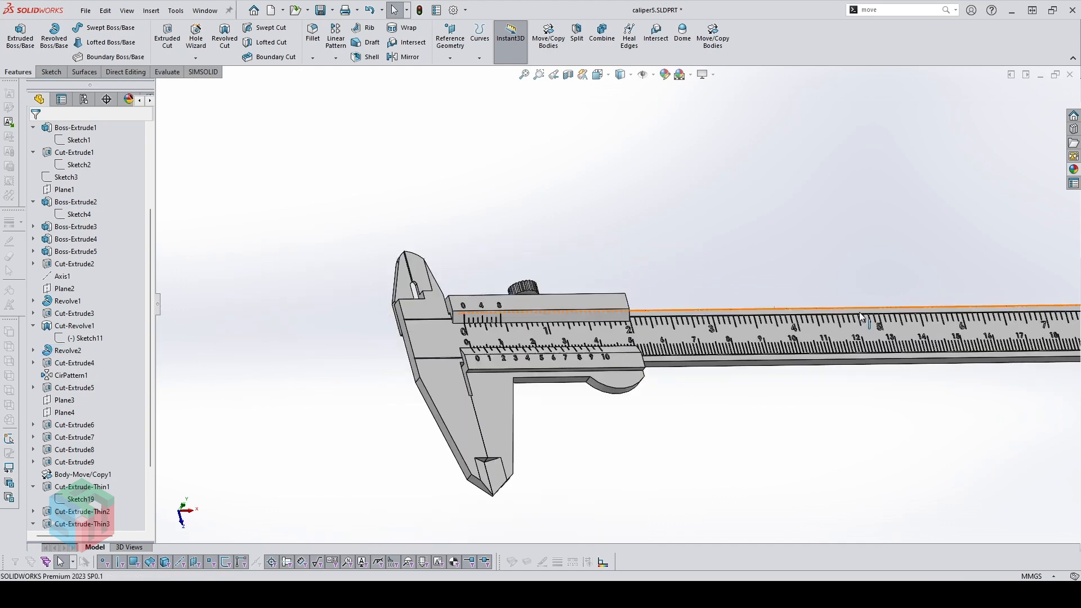
# Paste the copied appearance onto the small round pin at the far end of the main beam
pyautogui.scroll(-3, 861, 316)
pyautogui.rightClick(782, 336)
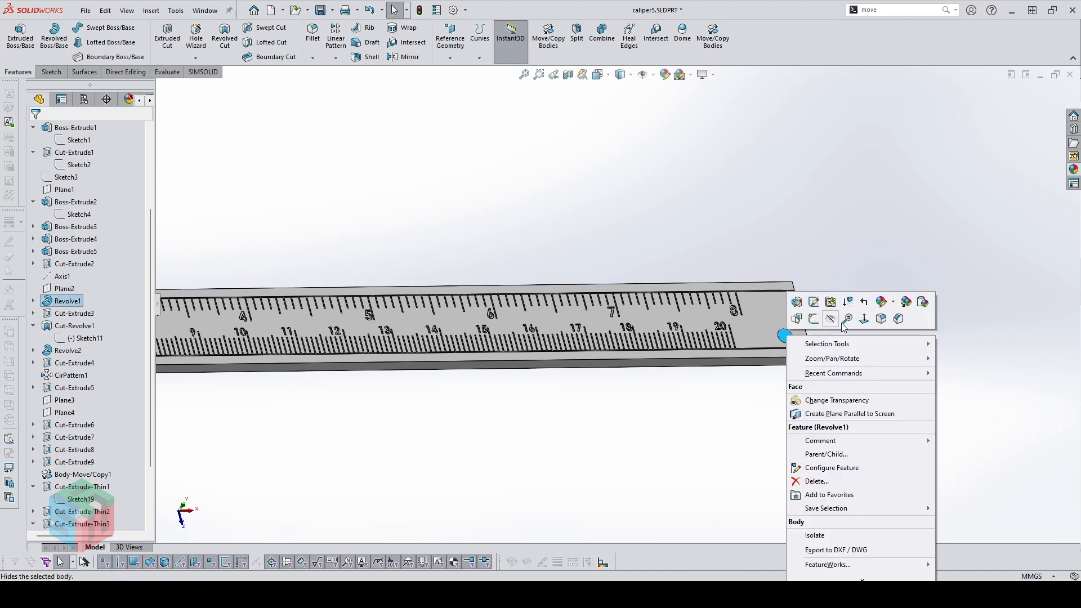
pyautogui.click(925, 313)
pyautogui.scroll(4, 580, 261)
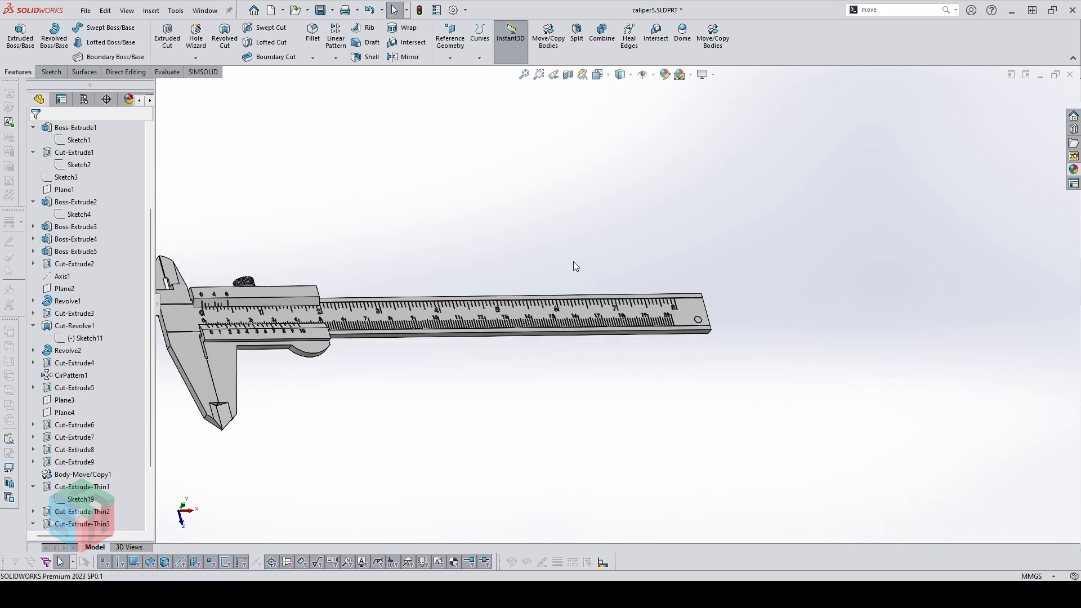
pyautogui.scroll(1, 574, 261)
pyautogui.scroll(-1, 312, 303)
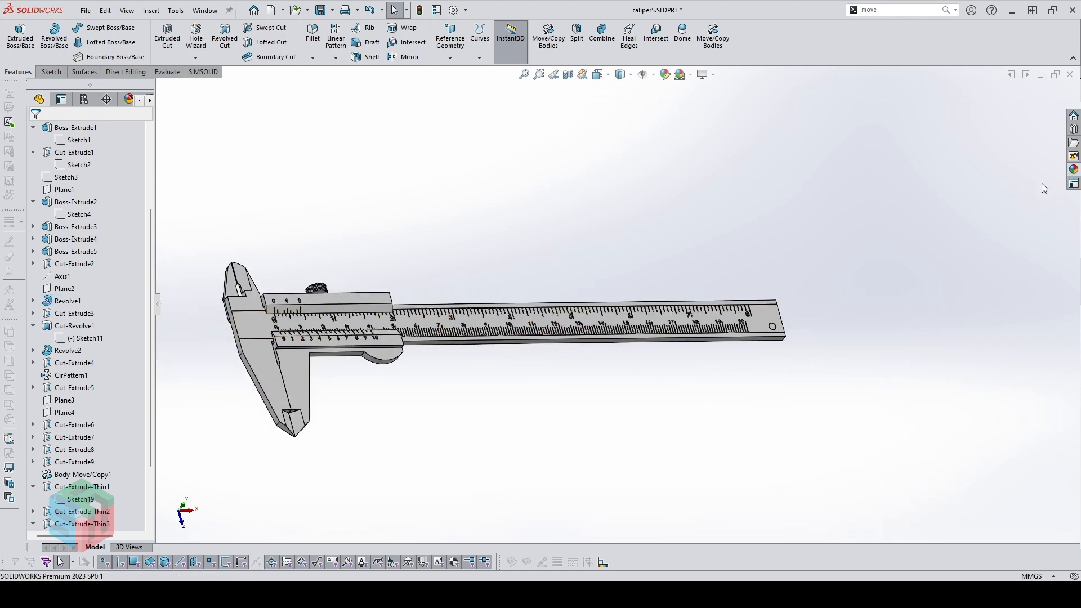
# Apply a brass appearance to only the graduated front face of the main beam
pyautogui.click(1074, 169)
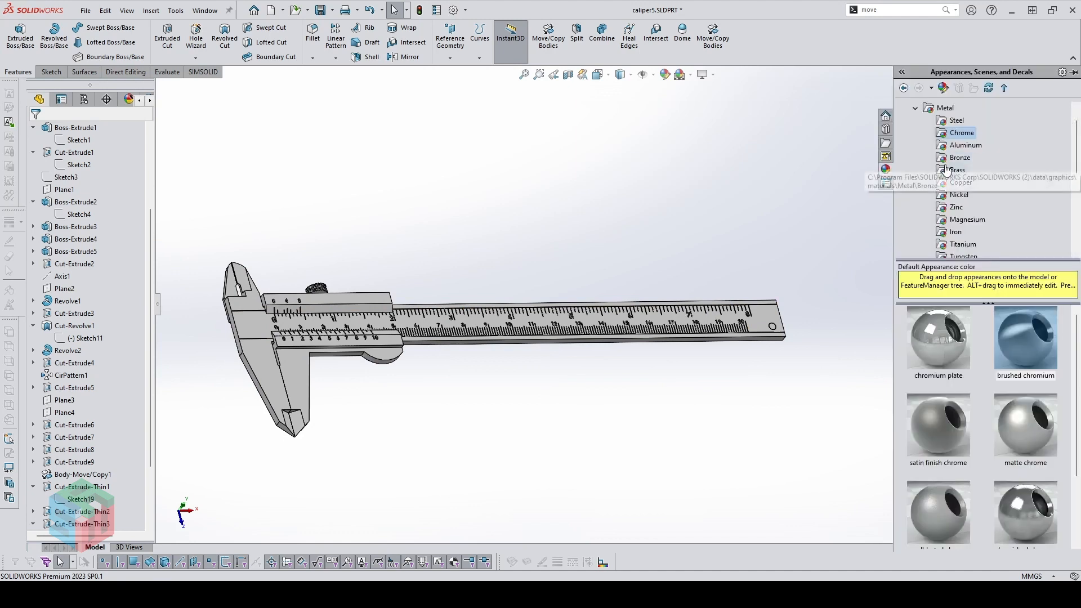
pyautogui.moveTo(1032, 346); pyautogui.dragTo(757, 327)
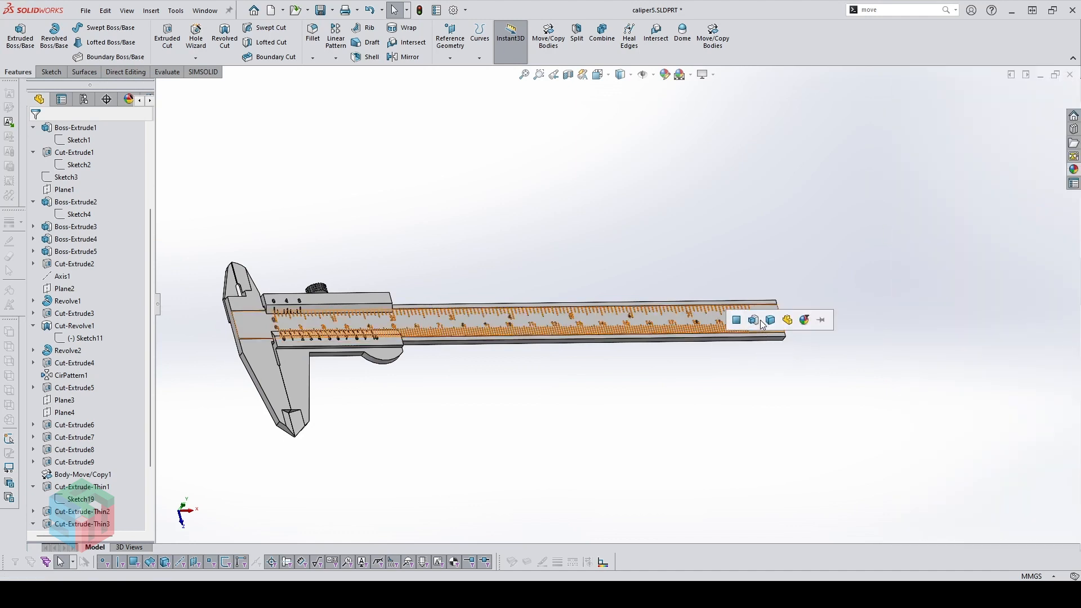
pyautogui.click(737, 321)
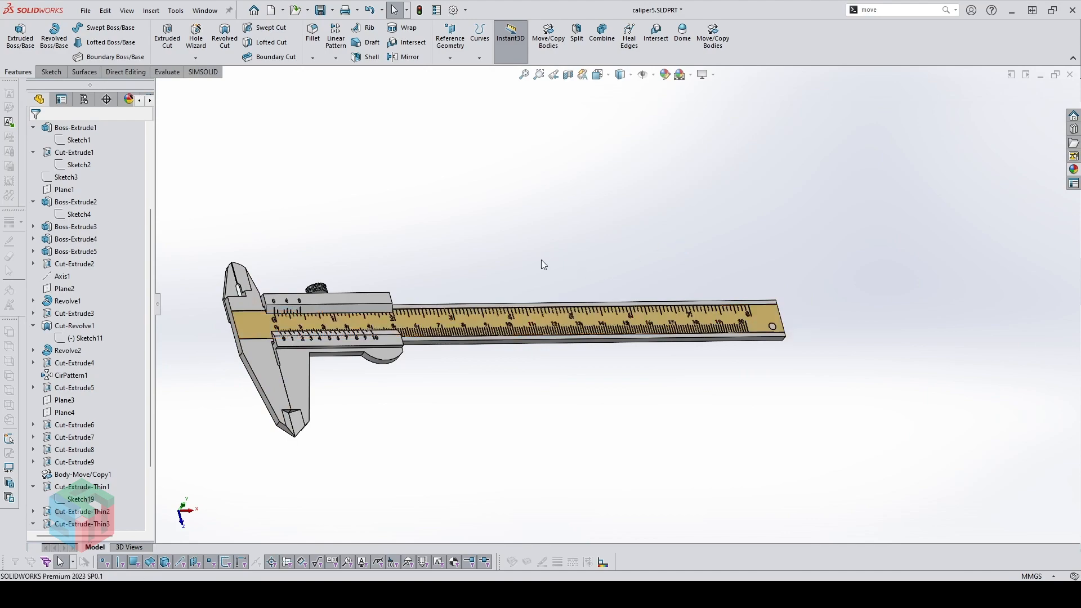
pyautogui.scroll(-3, 494, 287)
pyautogui.moveTo(496, 297); pyautogui.dragTo(495, 313, button='middle')
pyautogui.scroll(5, 495, 313)
pyautogui.moveTo(507, 273); pyautogui.dragTo(478, 298, button='middle')
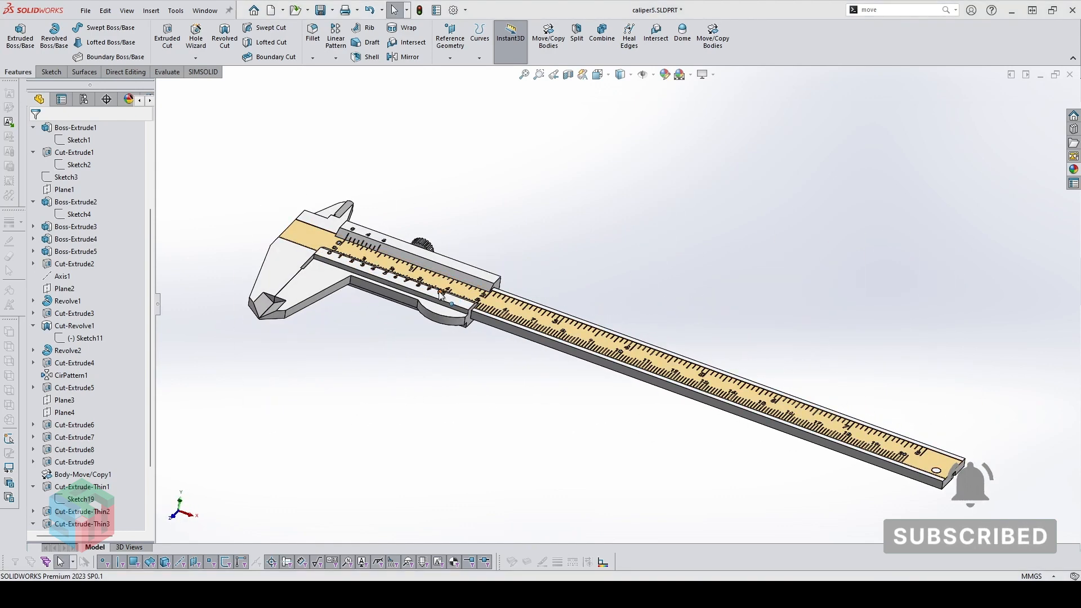